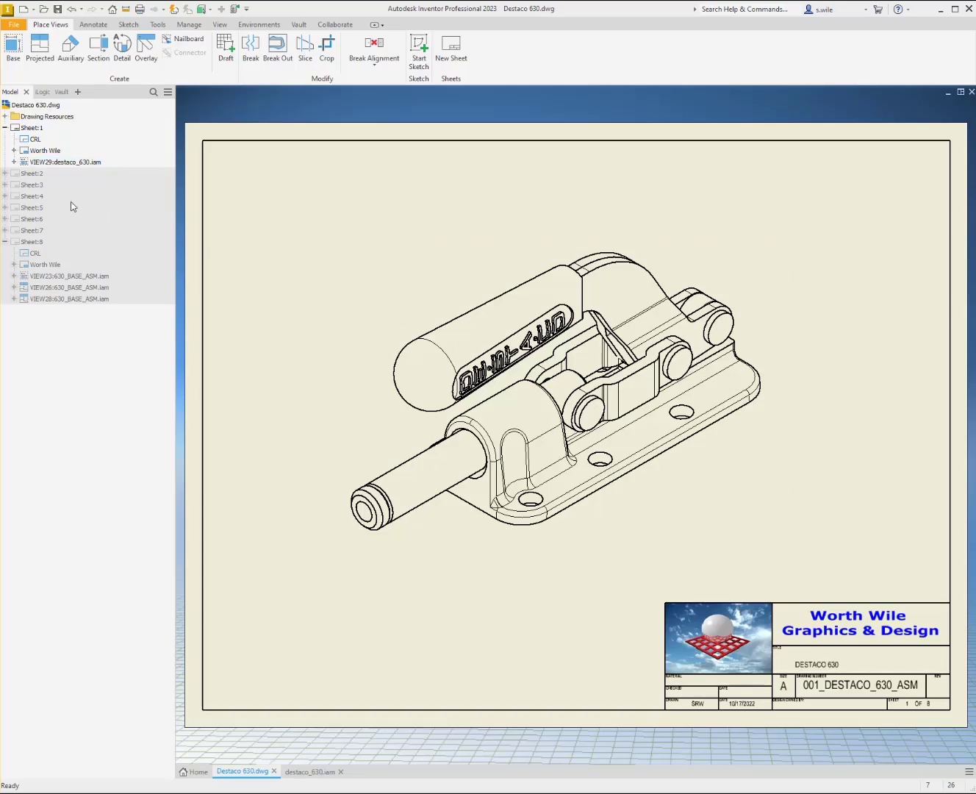
- Look through the part drawings on the sheets up to Sheet:8 and return to the assembly view on Sheet:1
{"action": "double_click", "coordinate": [29, 174]}
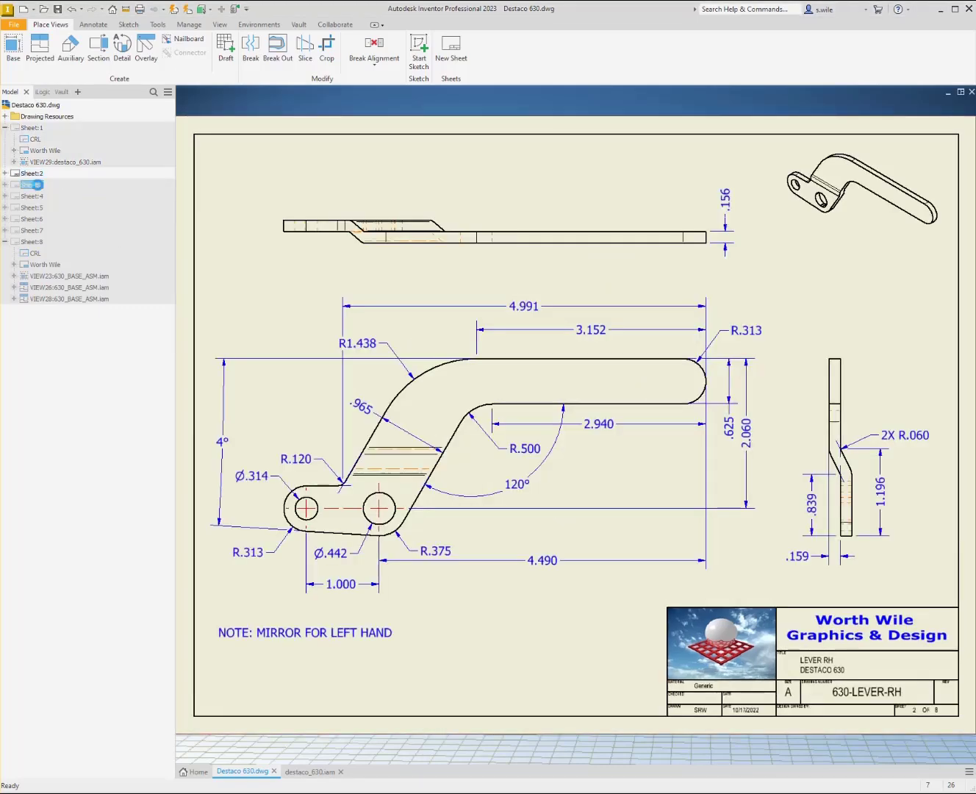
{"action": "double_click", "coordinate": [30, 197]}
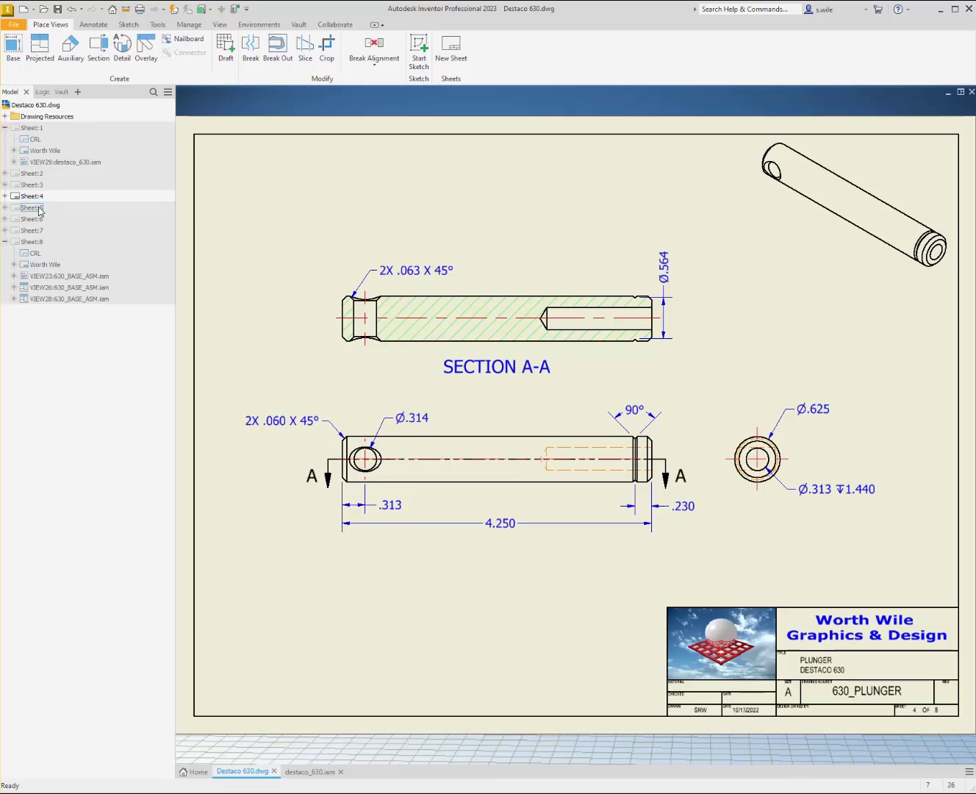
{"action": "double_click", "coordinate": [31, 209]}
{"action": "double_click", "coordinate": [34, 219]}
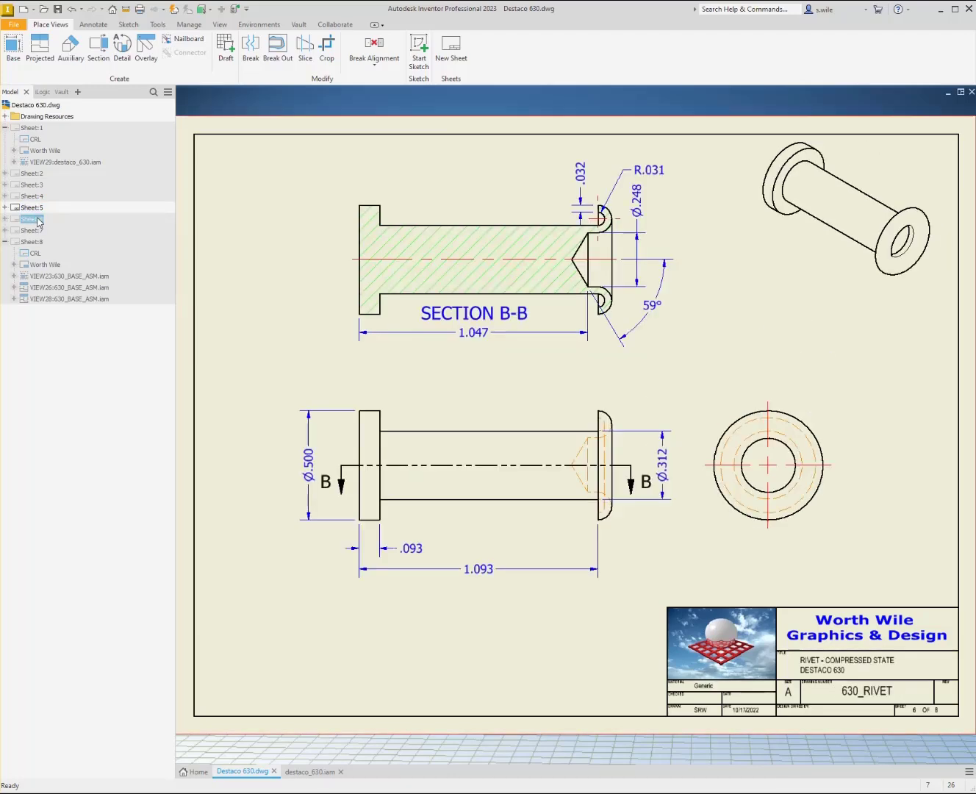
{"action": "double_click", "coordinate": [32, 231]}
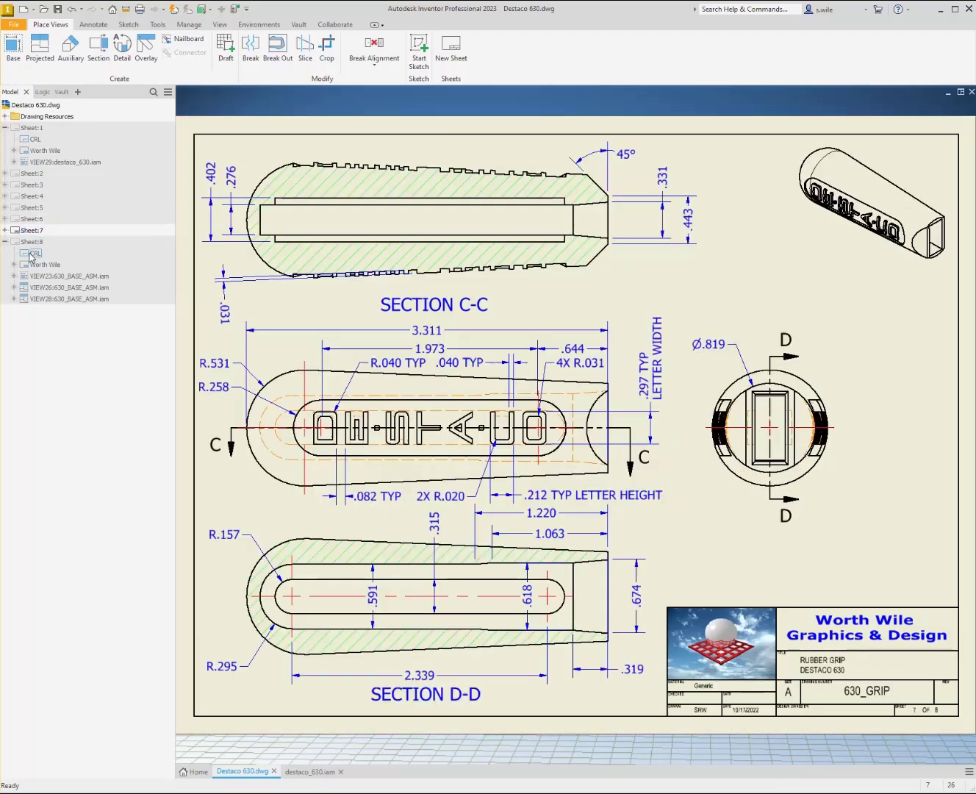
{"action": "double_click", "coordinate": [31, 241]}
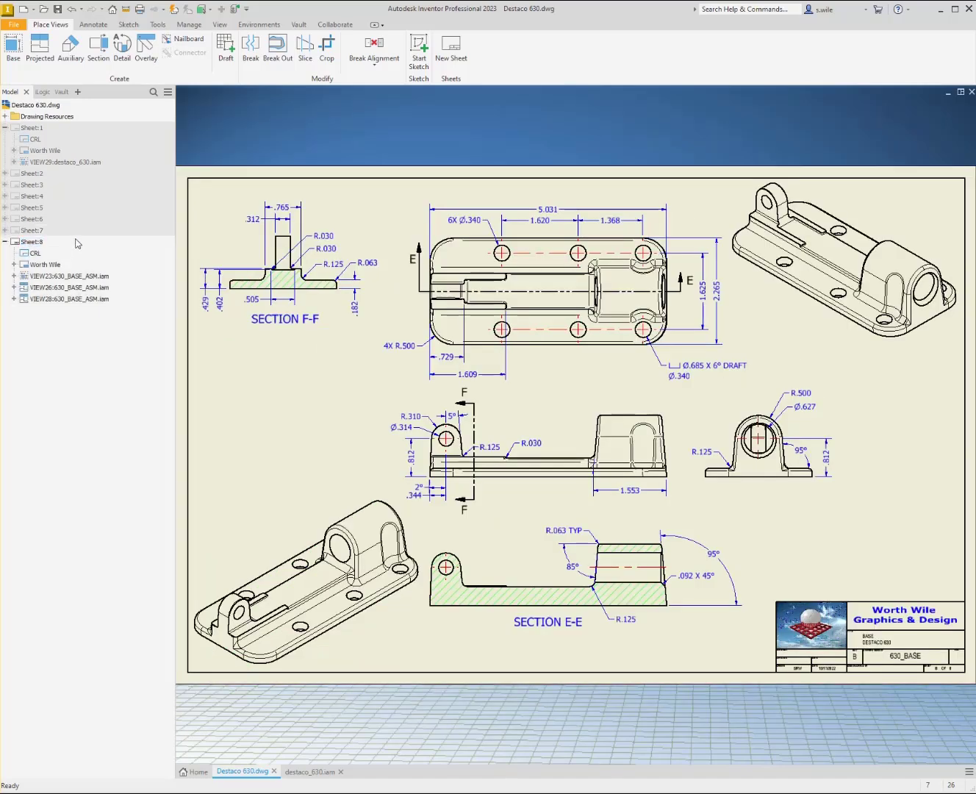
{"action": "double_click", "coordinate": [28, 128]}
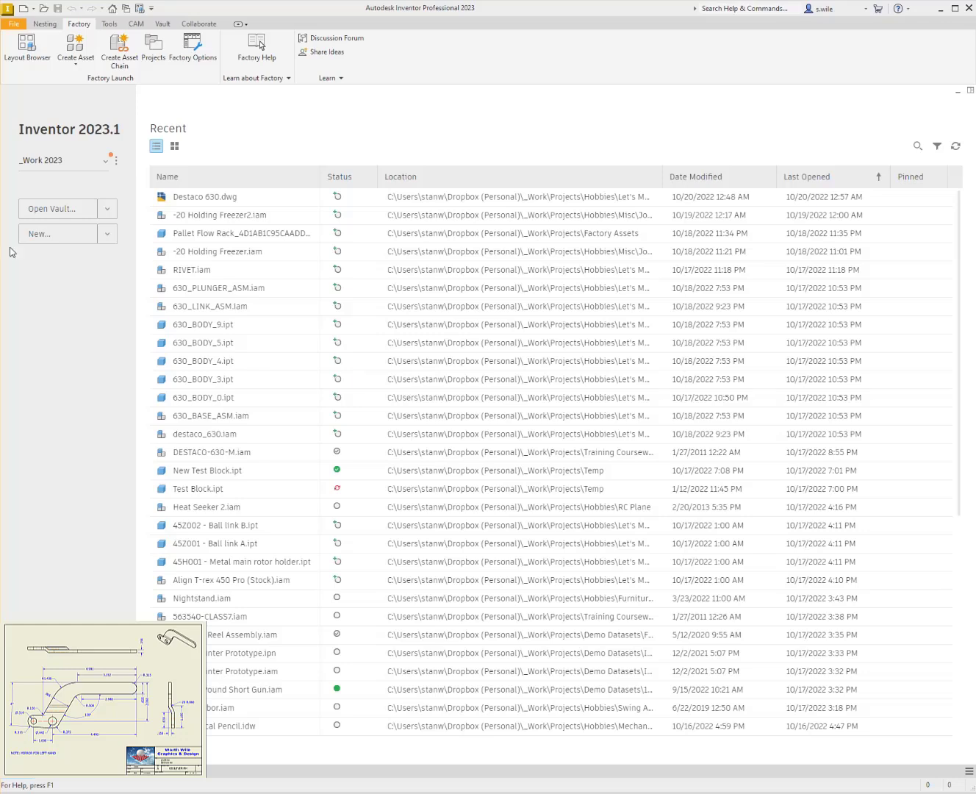
- Create a new part and start a 2D sketch on the XY plane
{"action": "left_click", "coordinate": [34, 10]}
{"action": "left_click", "coordinate": [5, 78]}
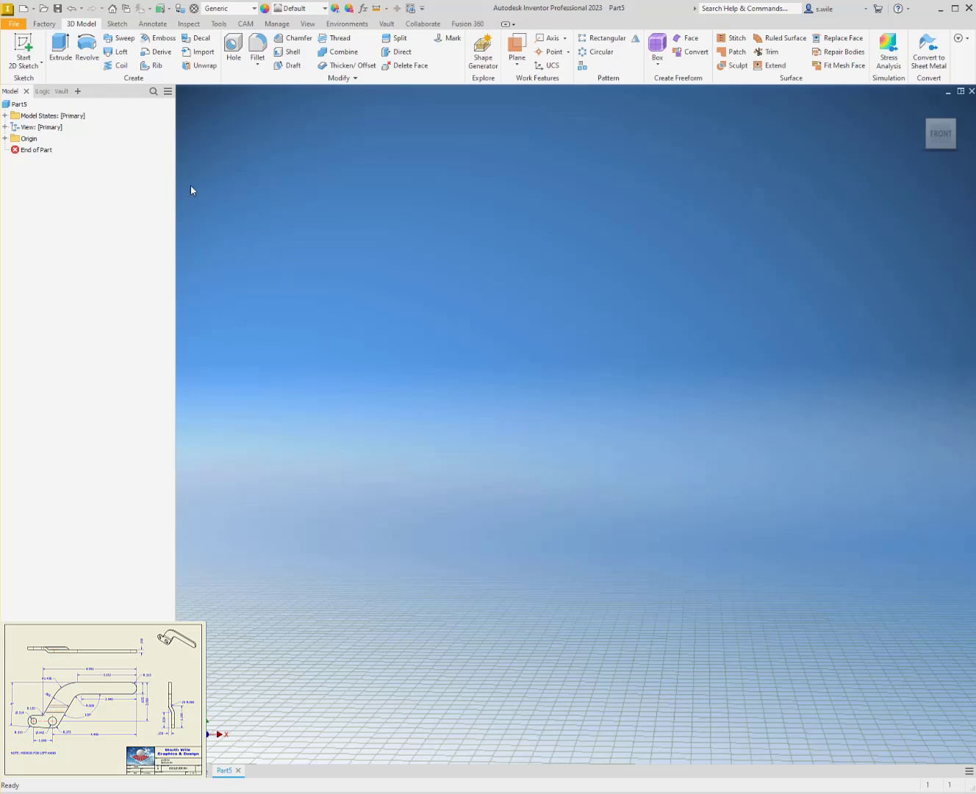
{"action": "left_click", "coordinate": [24, 45]}
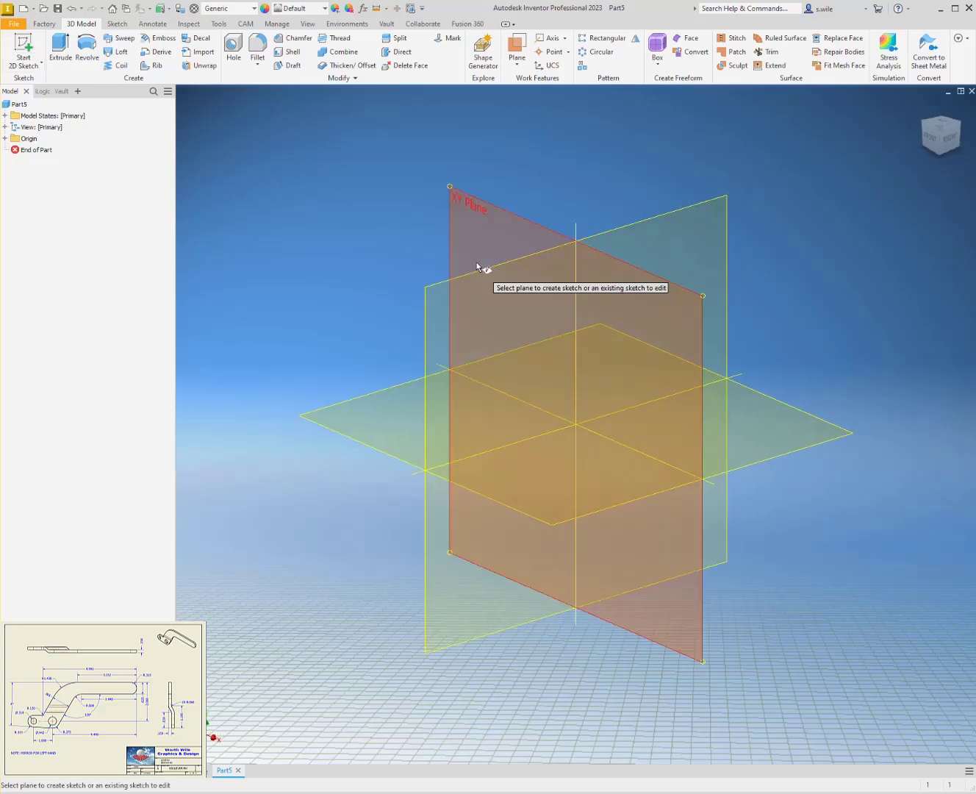
{"action": "left_click", "coordinate": [478, 264]}
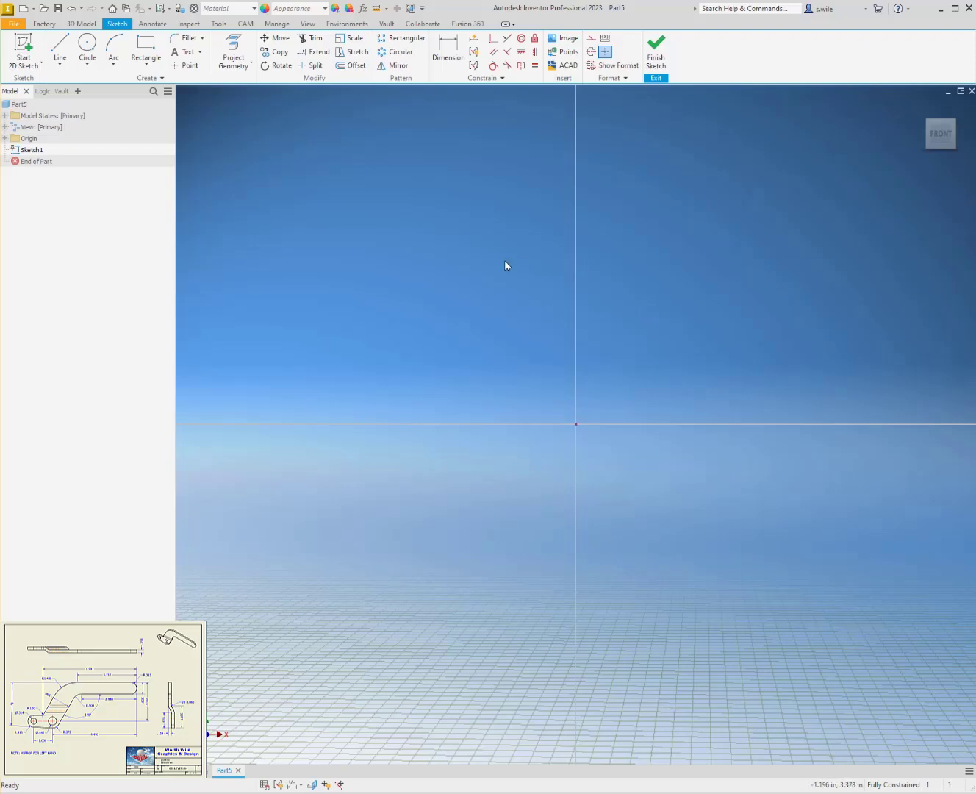
- Draw a circle centred on the sketch origin, sized by diameter at .442 in
{"action": "left_click", "coordinate": [86, 45]}
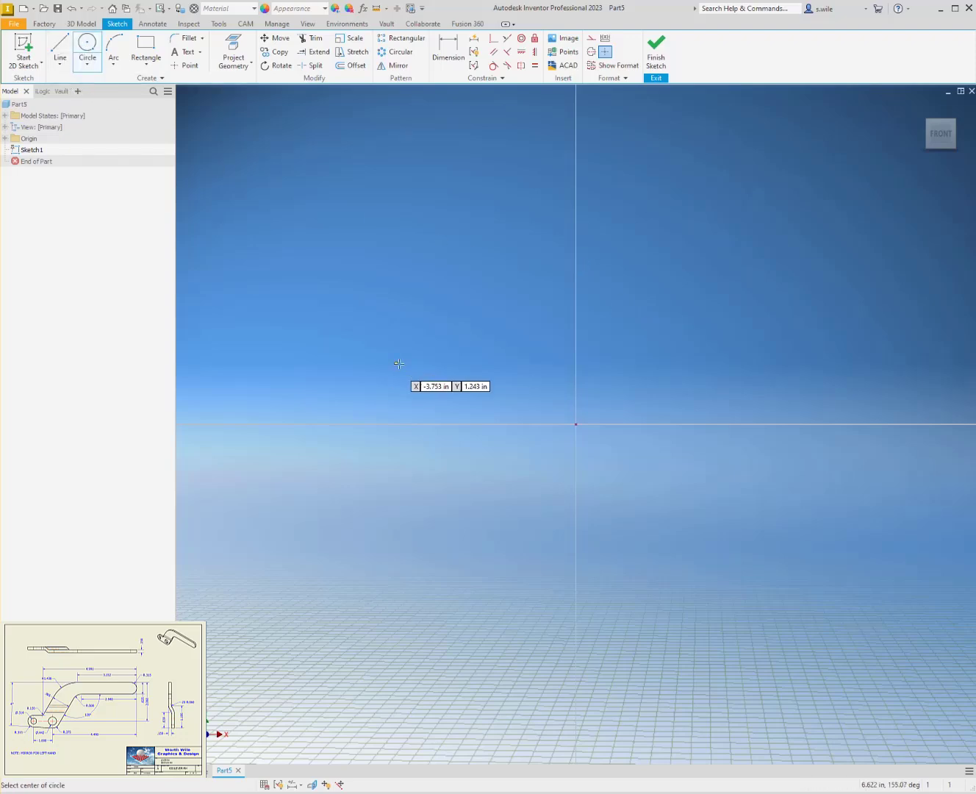
{"action": "left_click", "coordinate": [577, 424]}
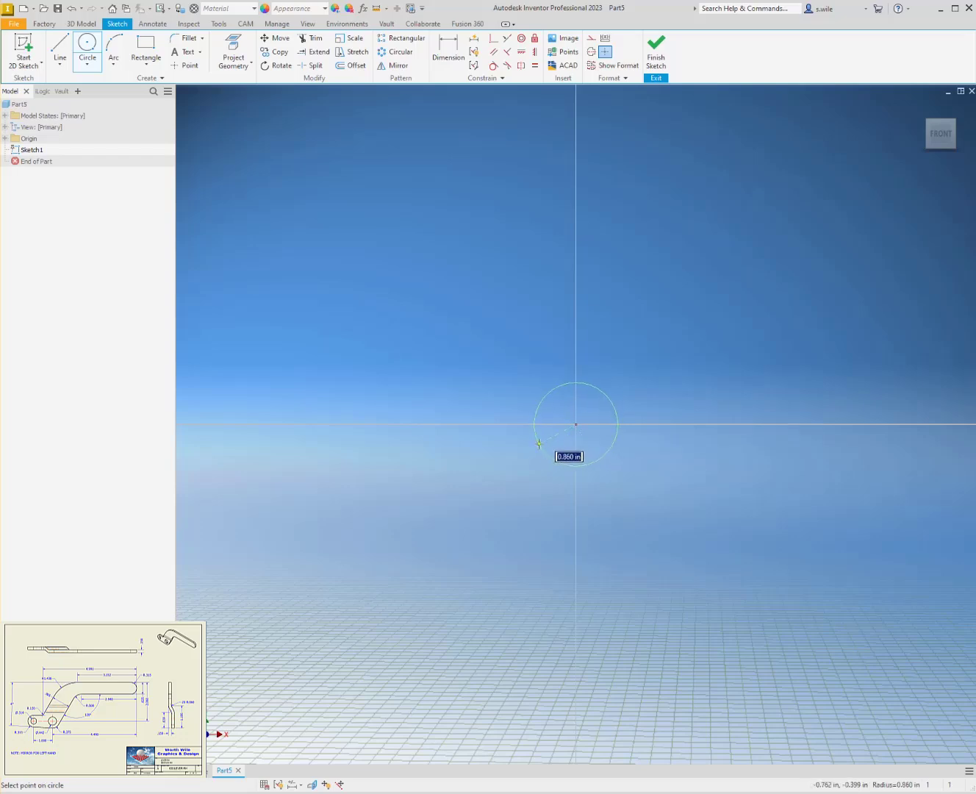
{"action": "right_click", "coordinate": [539, 442]}
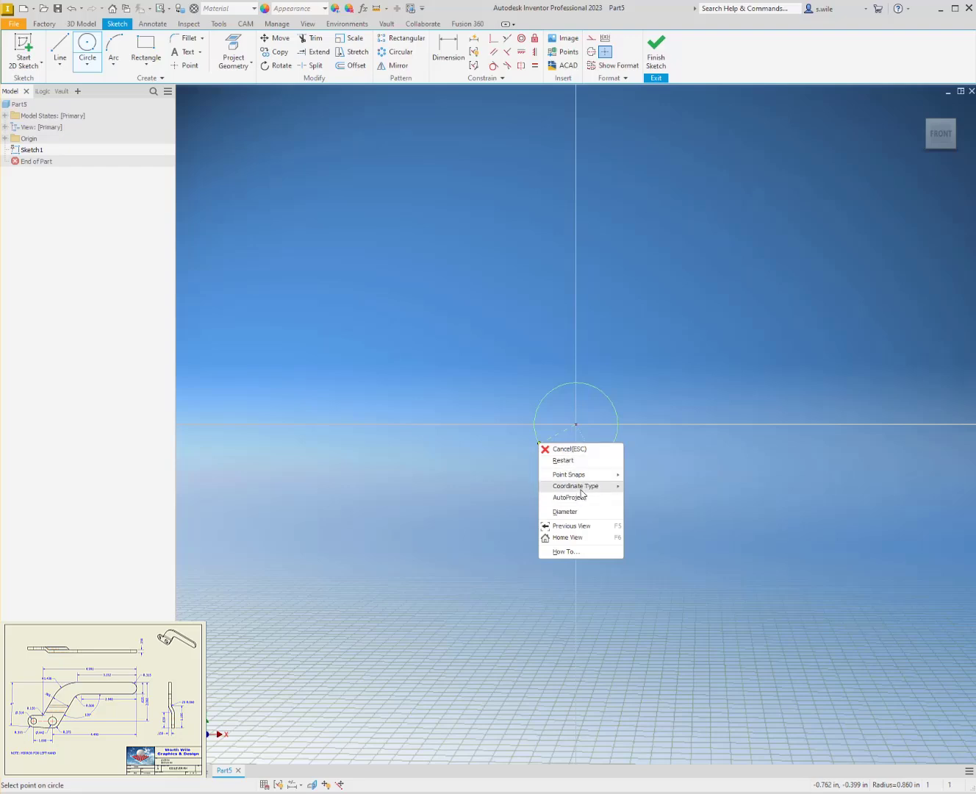
{"action": "left_click", "coordinate": [580, 512]}
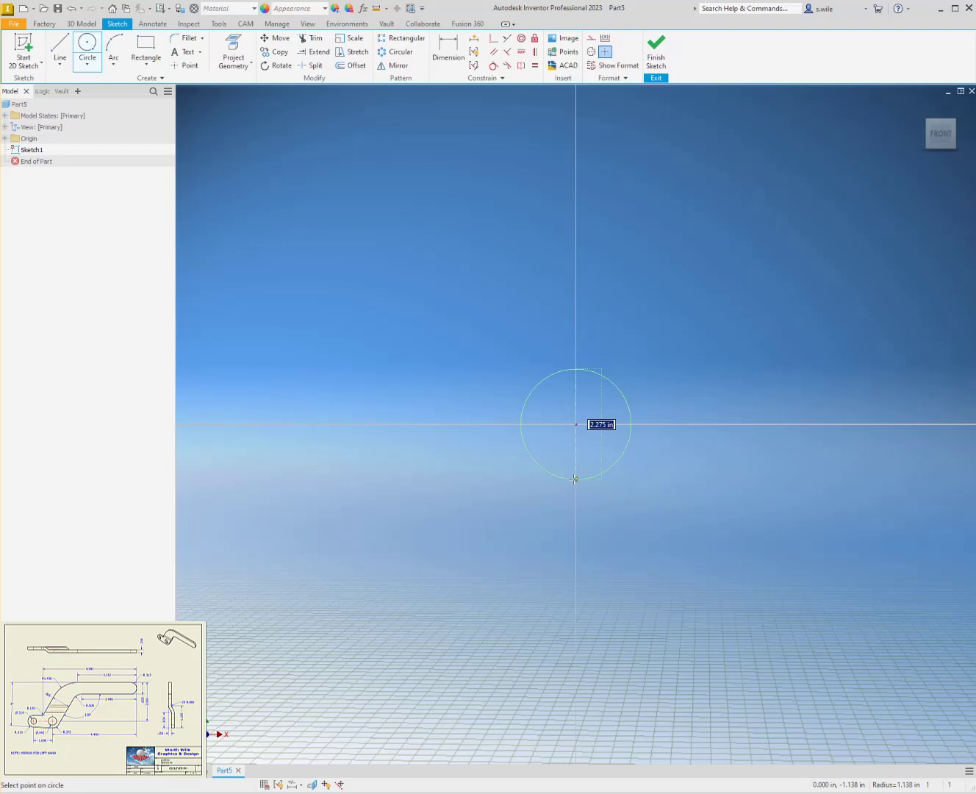
{"action": "type", "text": ".442"}
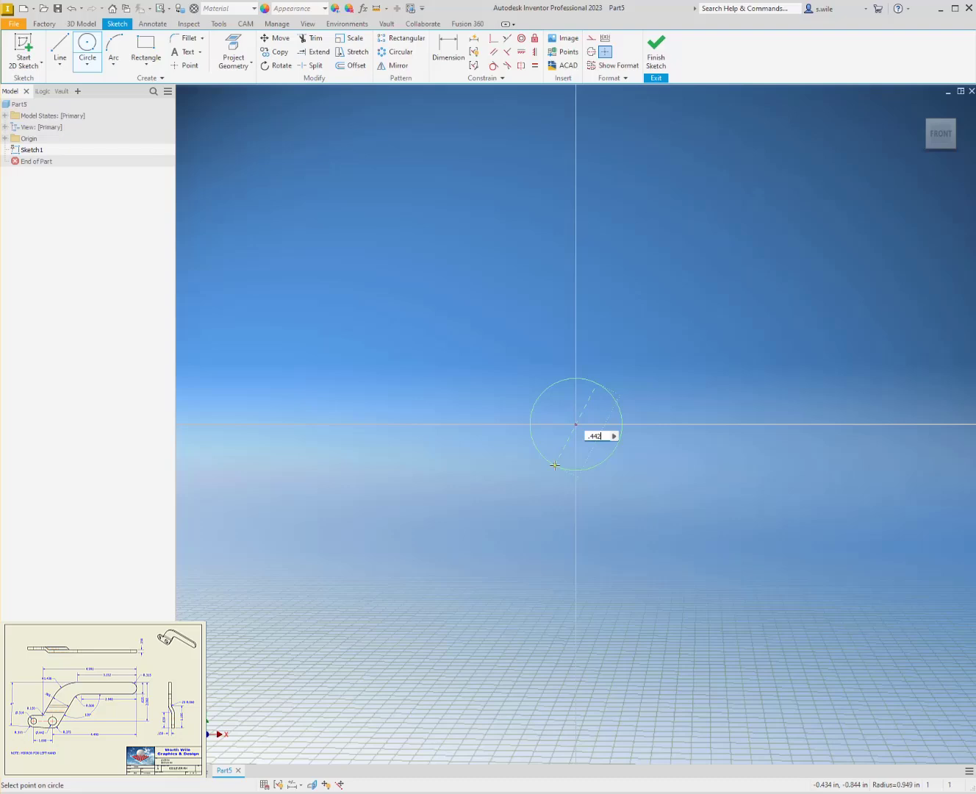
{"action": "key", "text": "Return"}
{"action": "scroll", "coordinate": [582, 436], "scroll_direction": "up", "scroll_amount": 3}
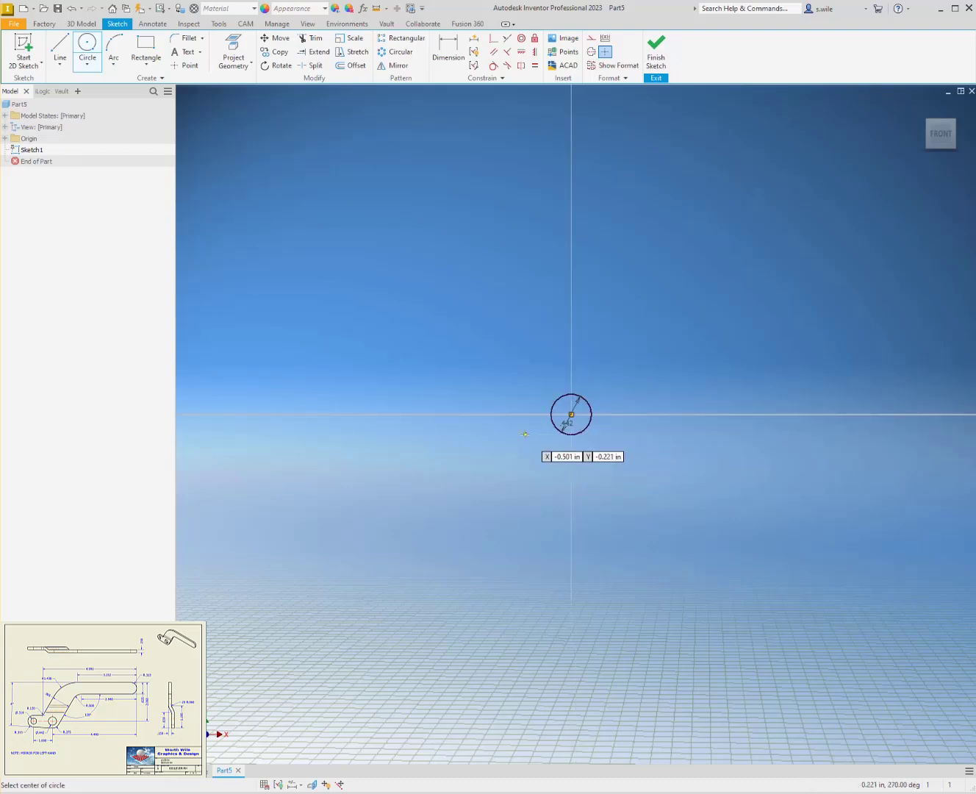
{"action": "key", "text": "Escape"}
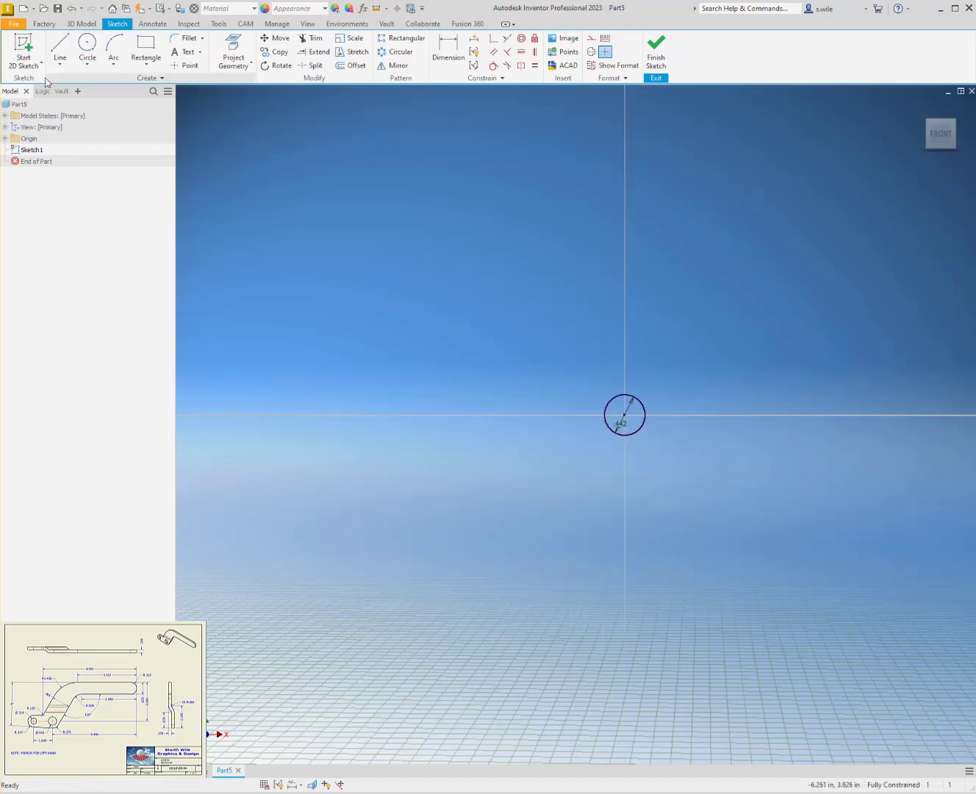
- Draw a second circle to the left of the origin circle and dimension its radius as .313 in
{"action": "left_click", "coordinate": [88, 46]}
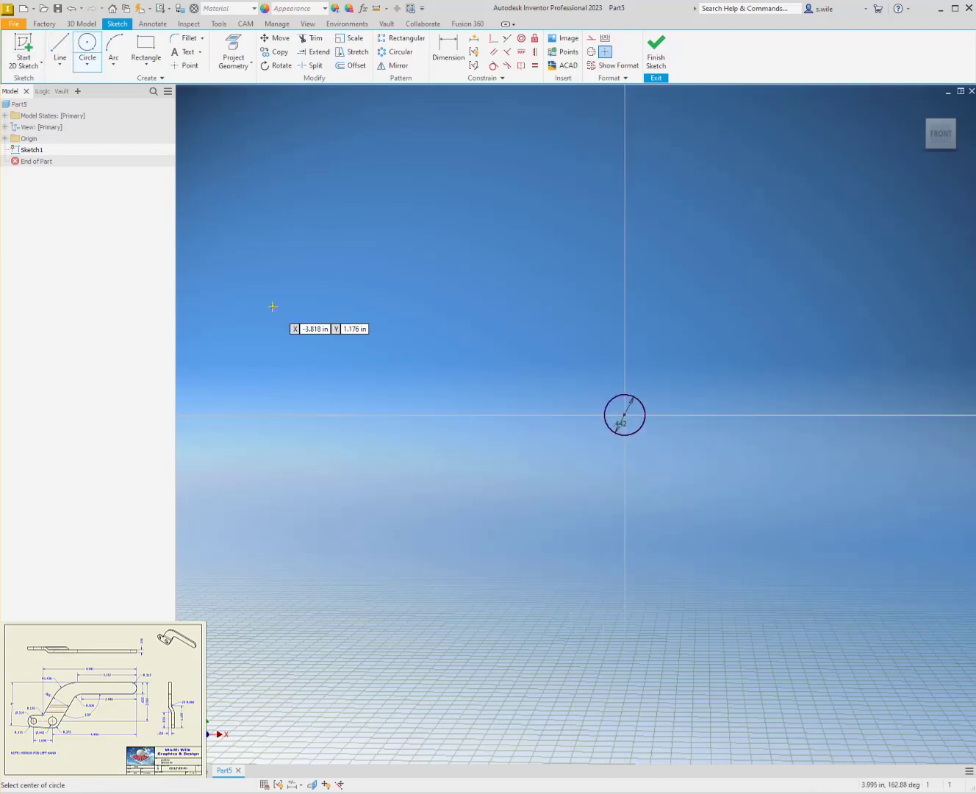
{"action": "left_click", "coordinate": [449, 389]}
{"action": "key", "text": "d"}
{"action": "left_click", "coordinate": [468, 360]}
{"action": "right_click", "coordinate": [466, 337]}
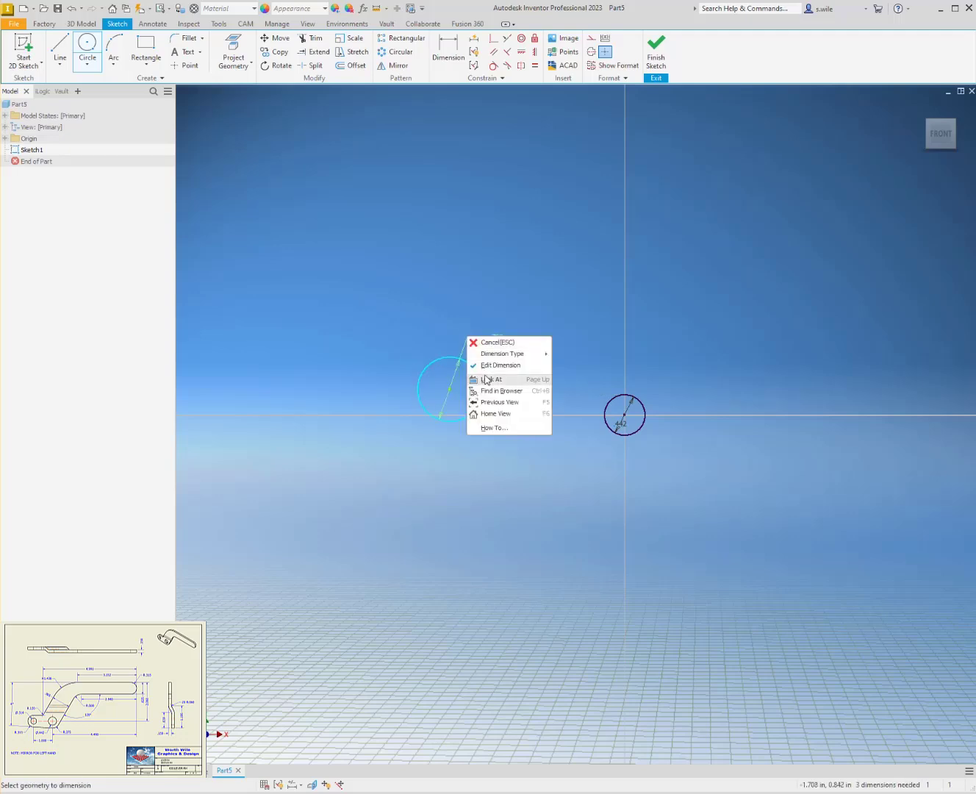
{"action": "mouse_move", "coordinate": [492, 360]}
{"action": "left_click", "coordinate": [580, 354]}
{"action": "left_click", "coordinate": [434, 333]}
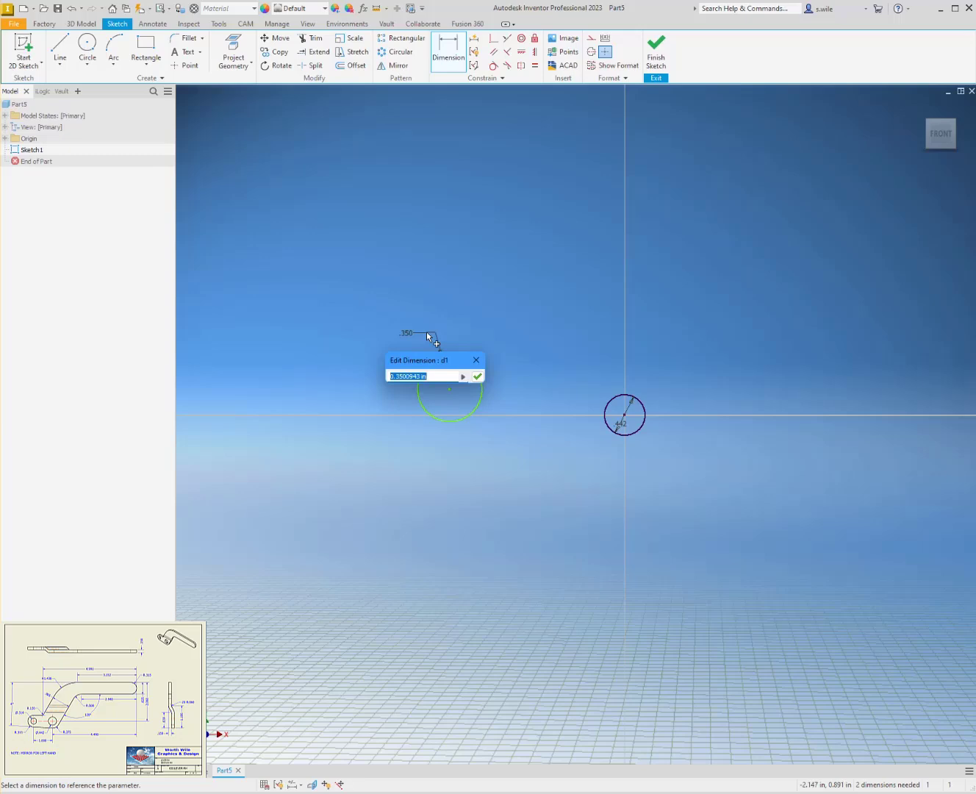
{"action": "type", "text": ".313"}
{"action": "key", "text": "Return"}
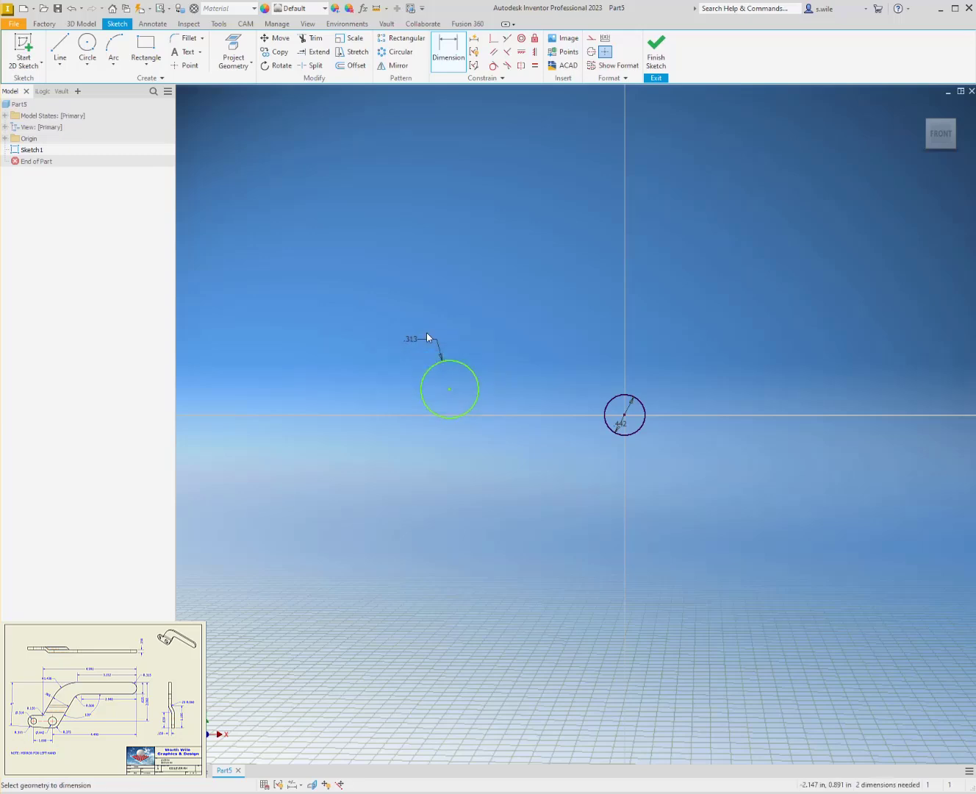
- Align the second circle's centre horizontally with the origin and set the distance between the two centres to 1 in
{"action": "left_click", "coordinate": [521, 51]}
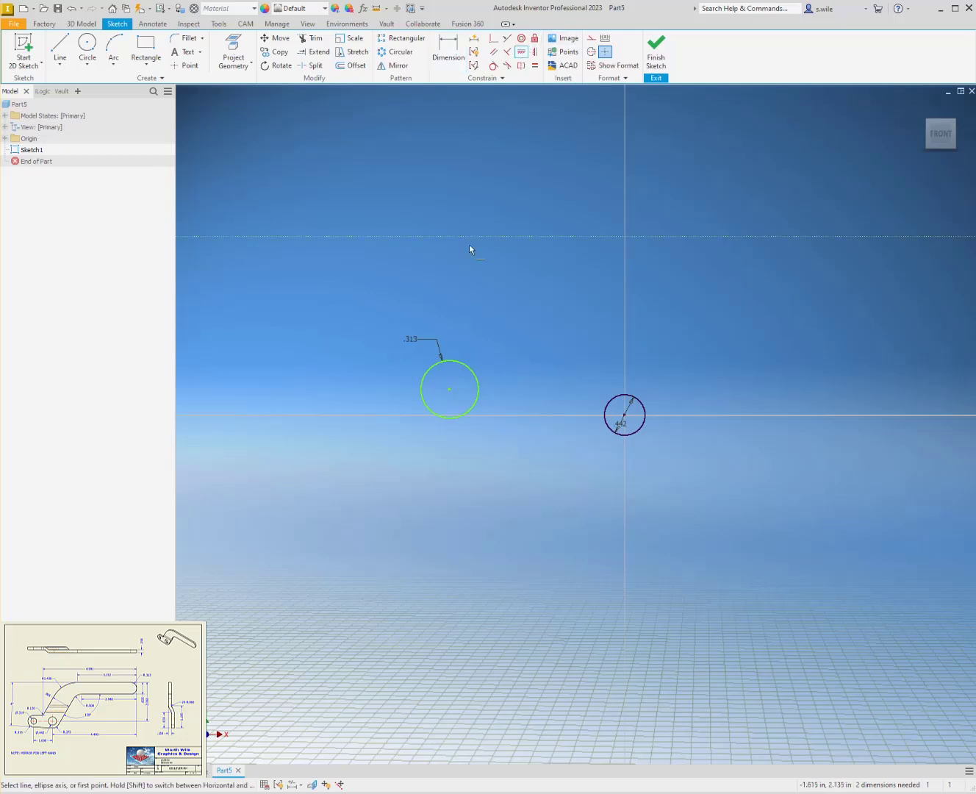
{"action": "left_click", "coordinate": [449, 389]}
{"action": "left_click", "coordinate": [624, 415]}
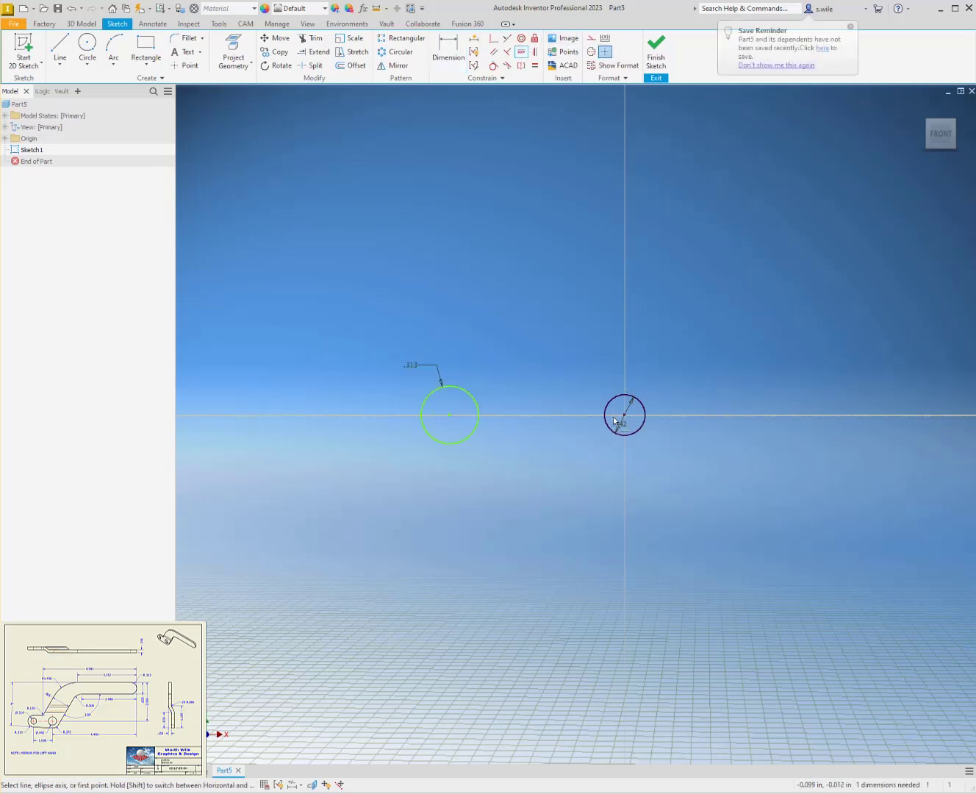
{"action": "key", "text": "d"}
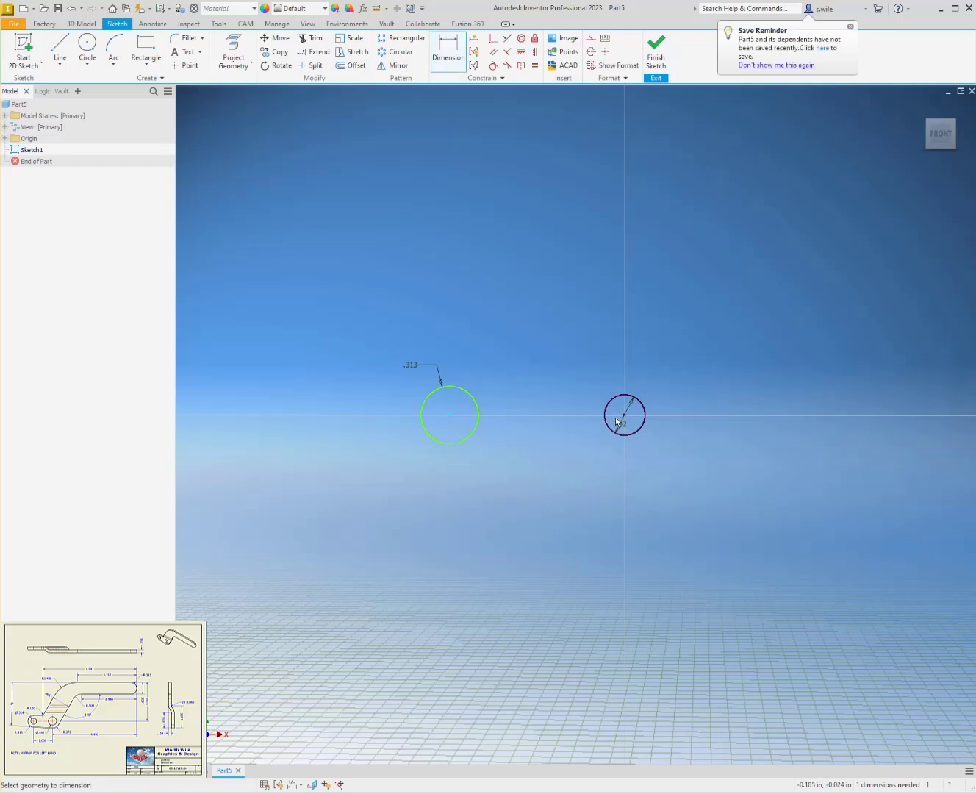
{"action": "left_click", "coordinate": [625, 416]}
{"action": "left_click", "coordinate": [547, 492]}
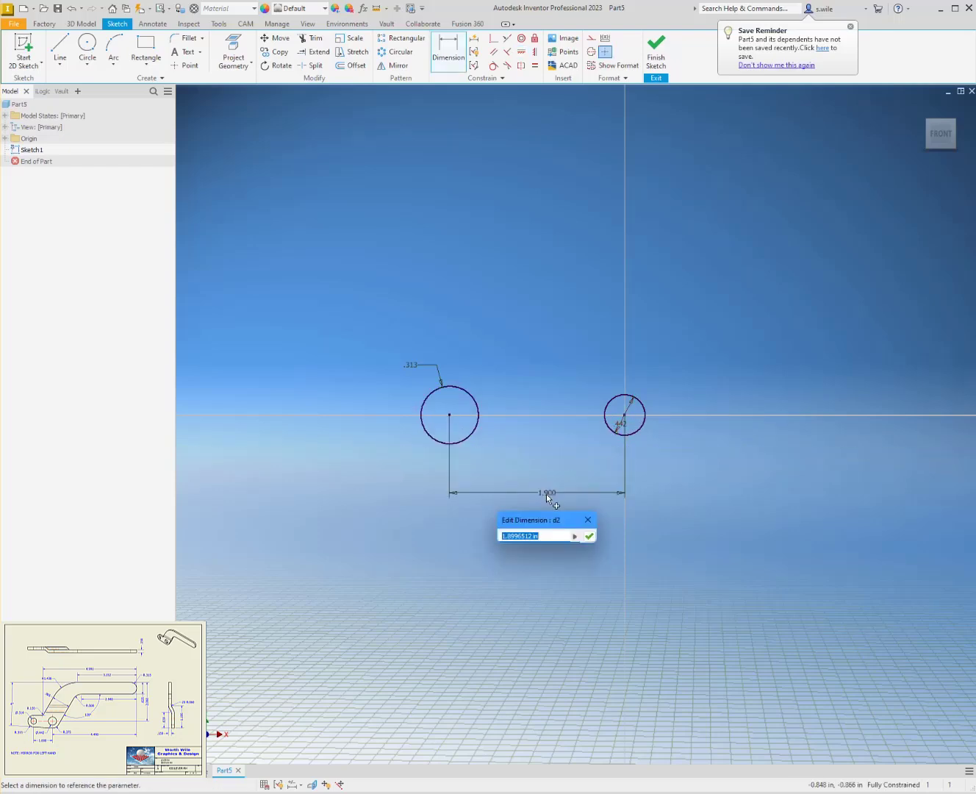
{"action": "type", "text": "1"}
{"action": "key", "text": "Return"}
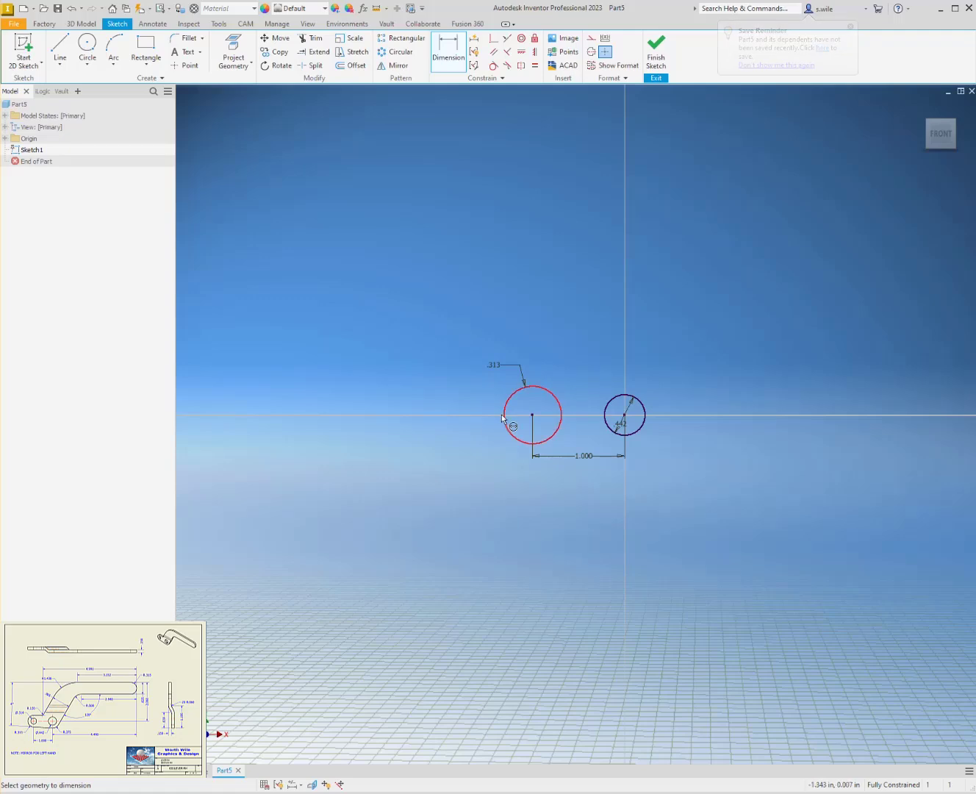
- Draw a line tangent to the undersides of both circles, running from the left circle to the origin circle
{"action": "middle_click_drag", "start_coordinate": [544, 336], "coordinate": [414, 400]}
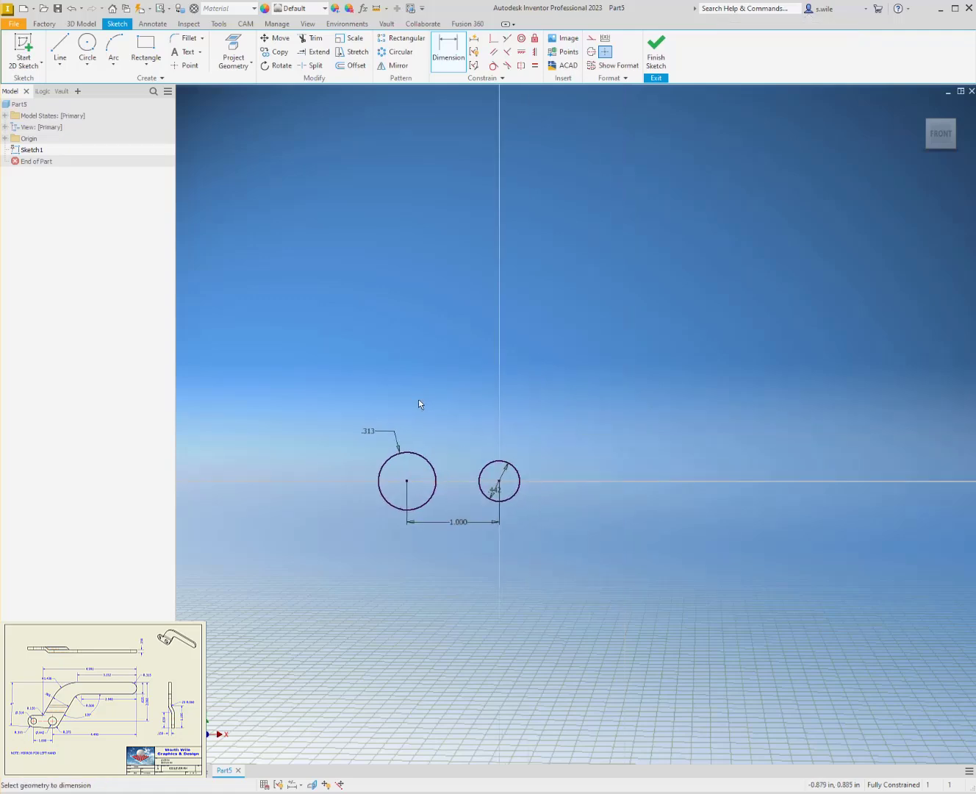
{"action": "scroll", "coordinate": [432, 394], "scroll_direction": "down", "scroll_amount": 3}
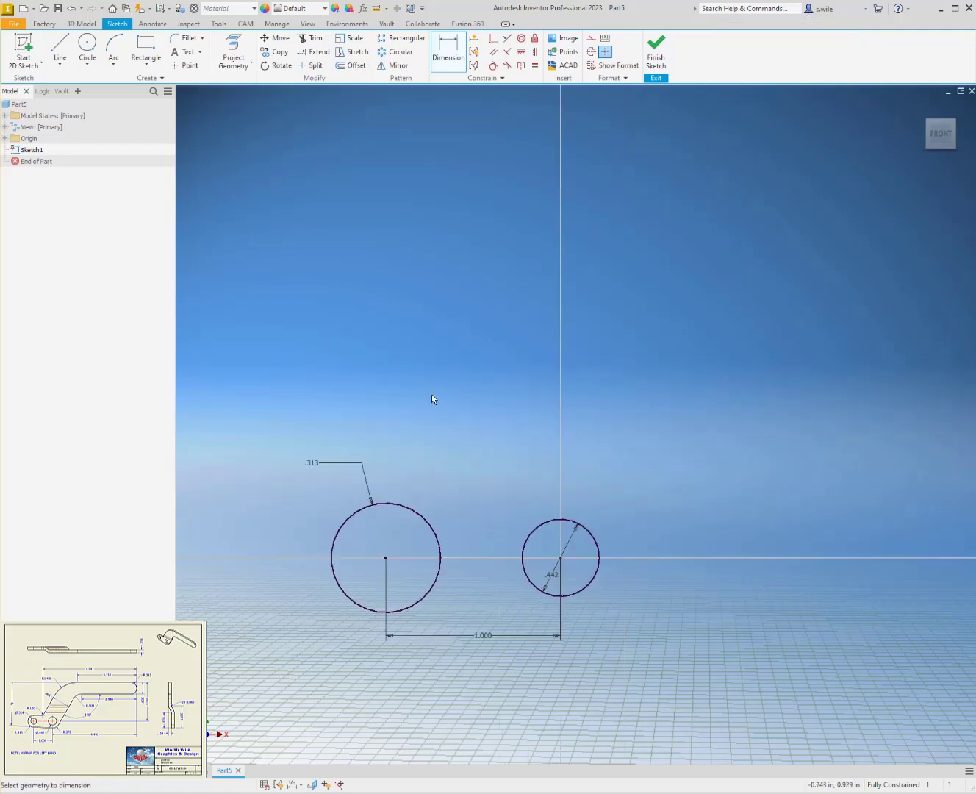
{"action": "scroll", "coordinate": [432, 394], "scroll_direction": "up", "scroll_amount": 5}
{"action": "middle_click_drag", "start_coordinate": [448, 359], "coordinate": [417, 420]}
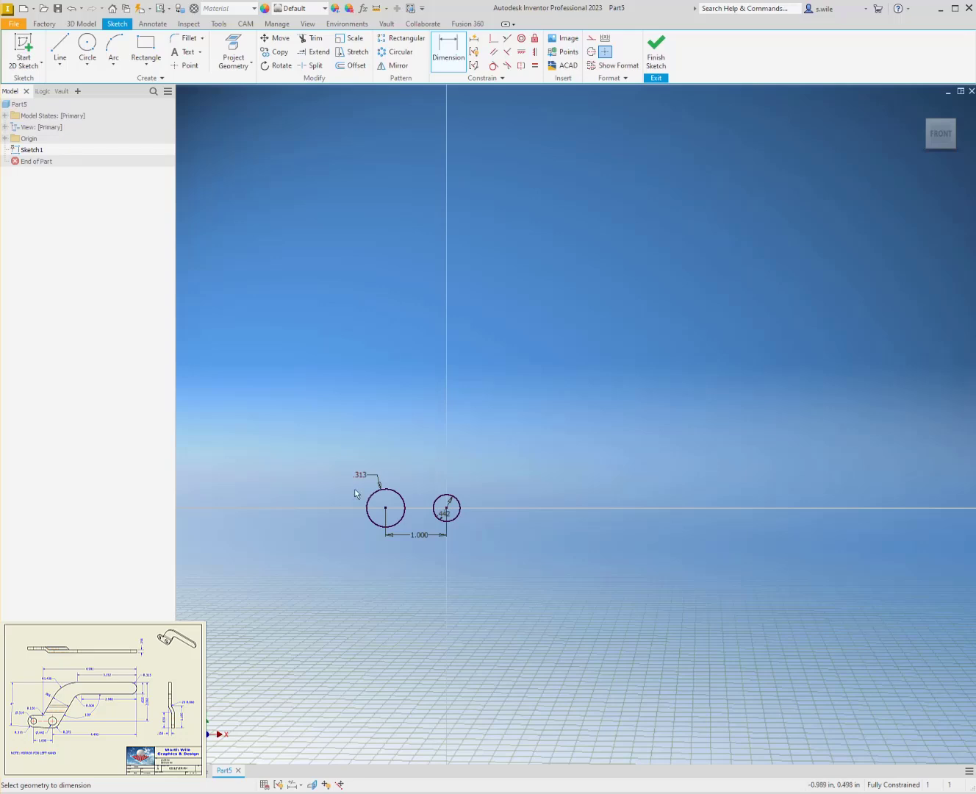
{"action": "left_click", "coordinate": [61, 51]}
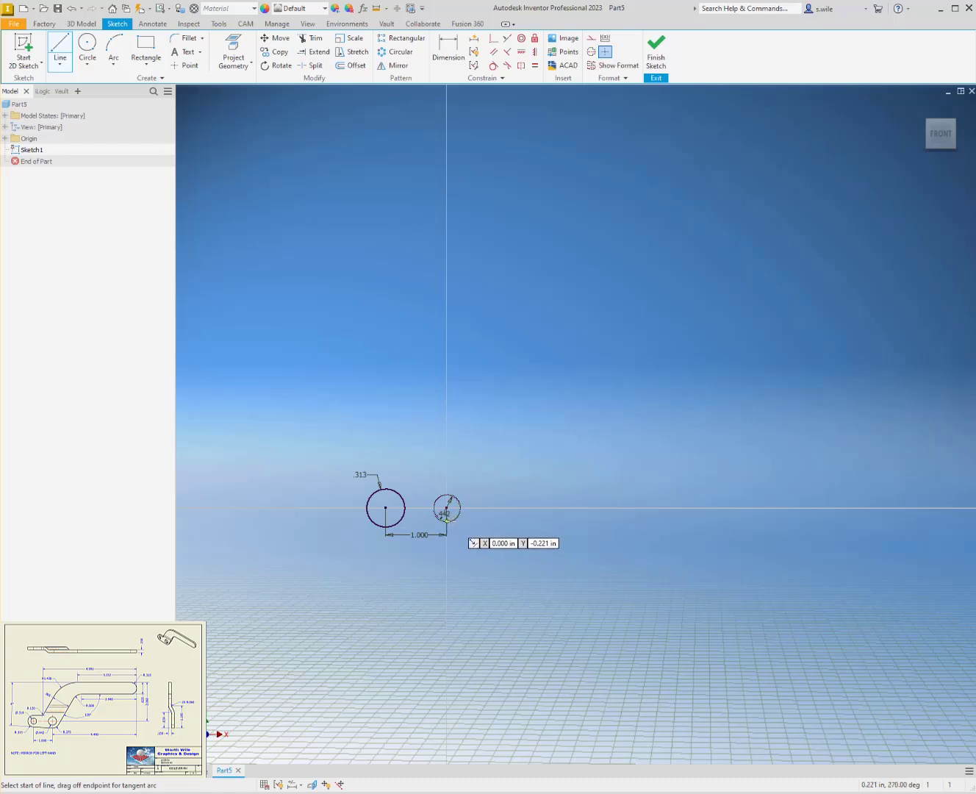
{"action": "scroll", "coordinate": [392, 523], "scroll_direction": "up", "scroll_amount": 8}
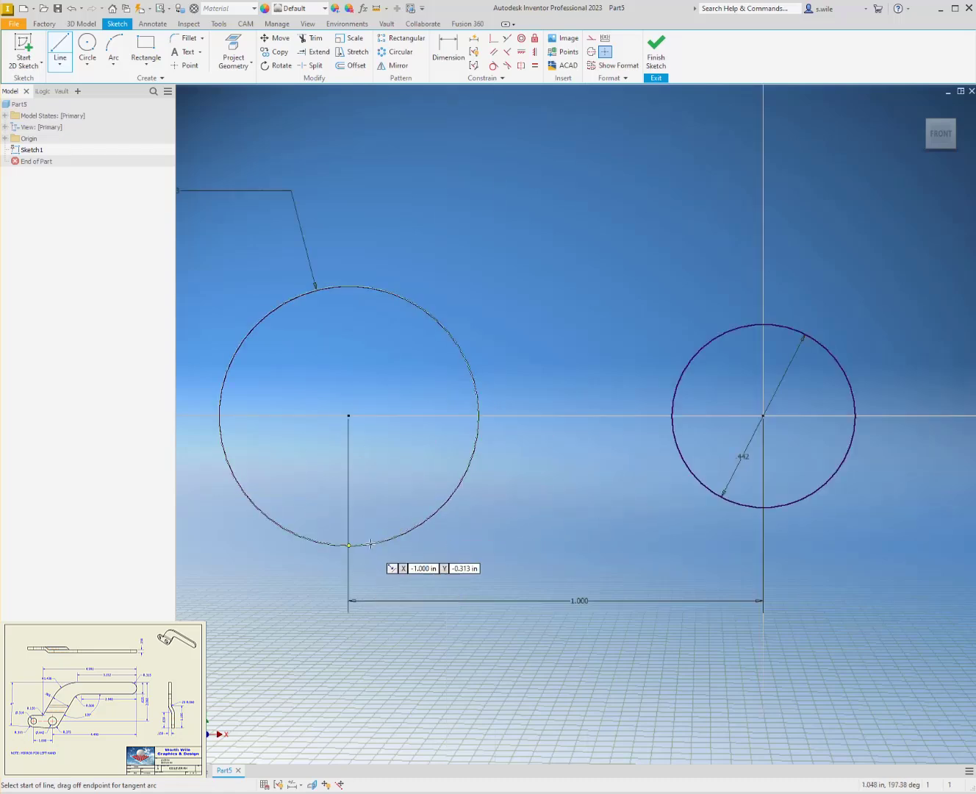
{"action": "left_click", "coordinate": [385, 525]}
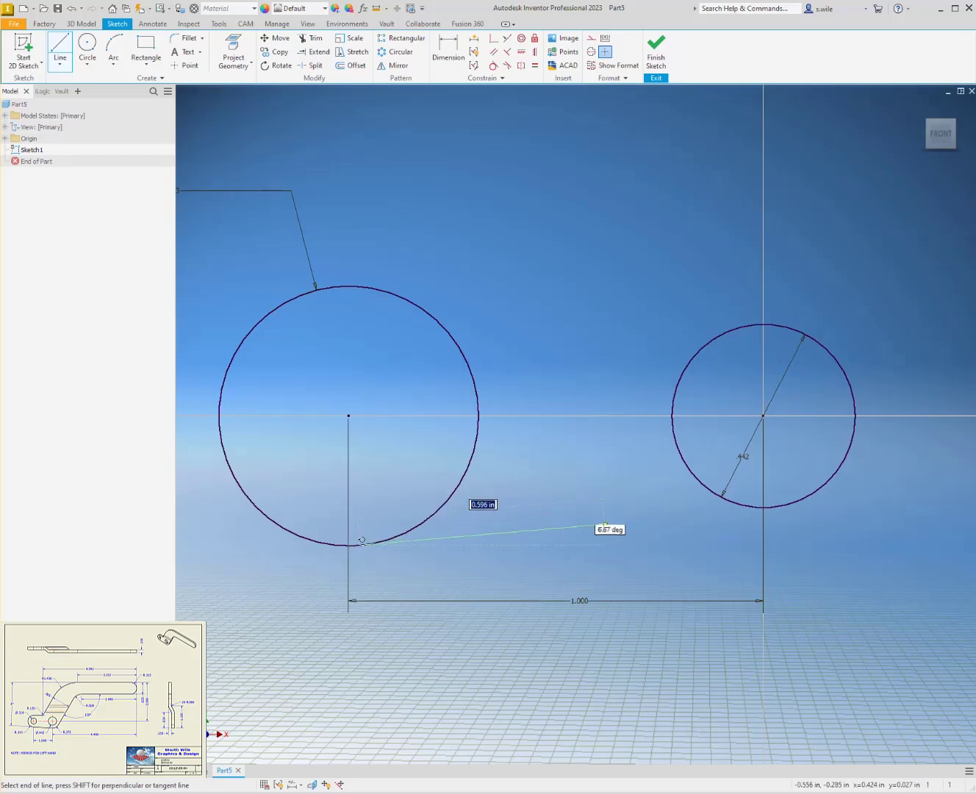
{"action": "left_click", "coordinate": [772, 506]}
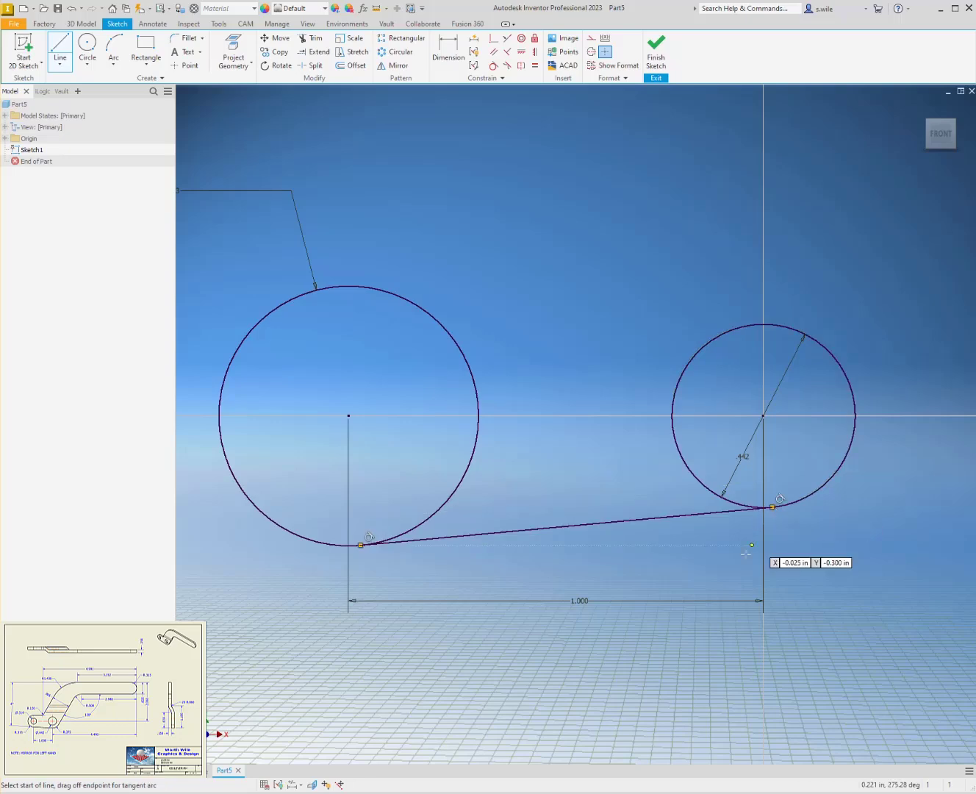
{"action": "scroll", "coordinate": [536, 505], "scroll_direction": "down", "scroll_amount": 3}
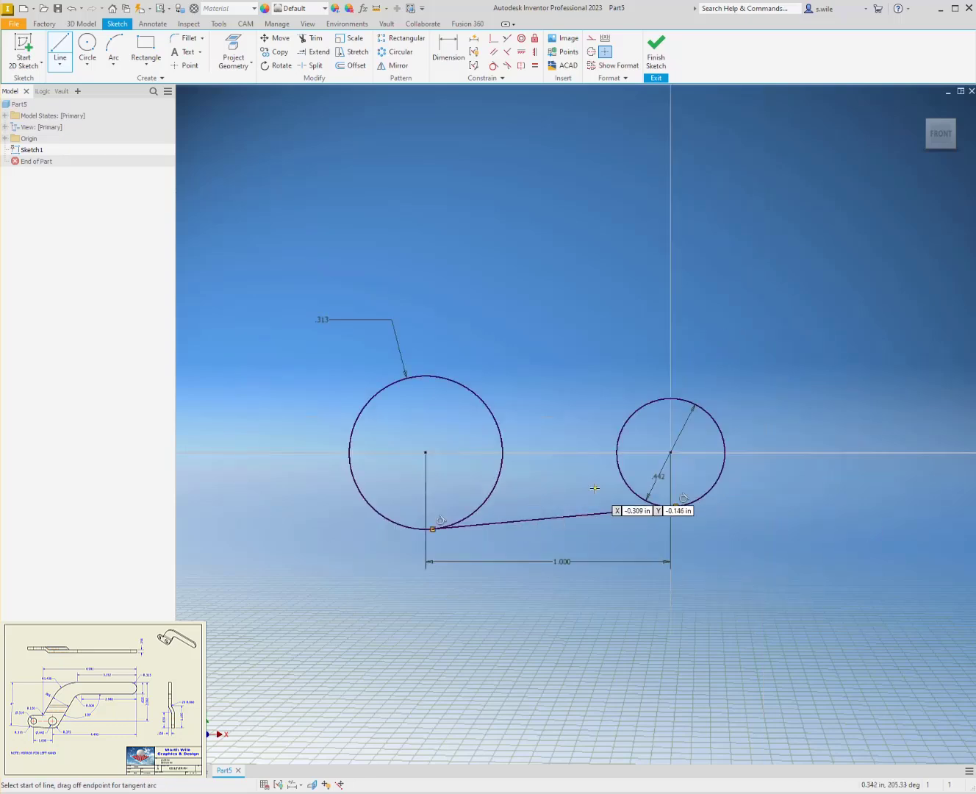
{"action": "key", "text": "Escape"}
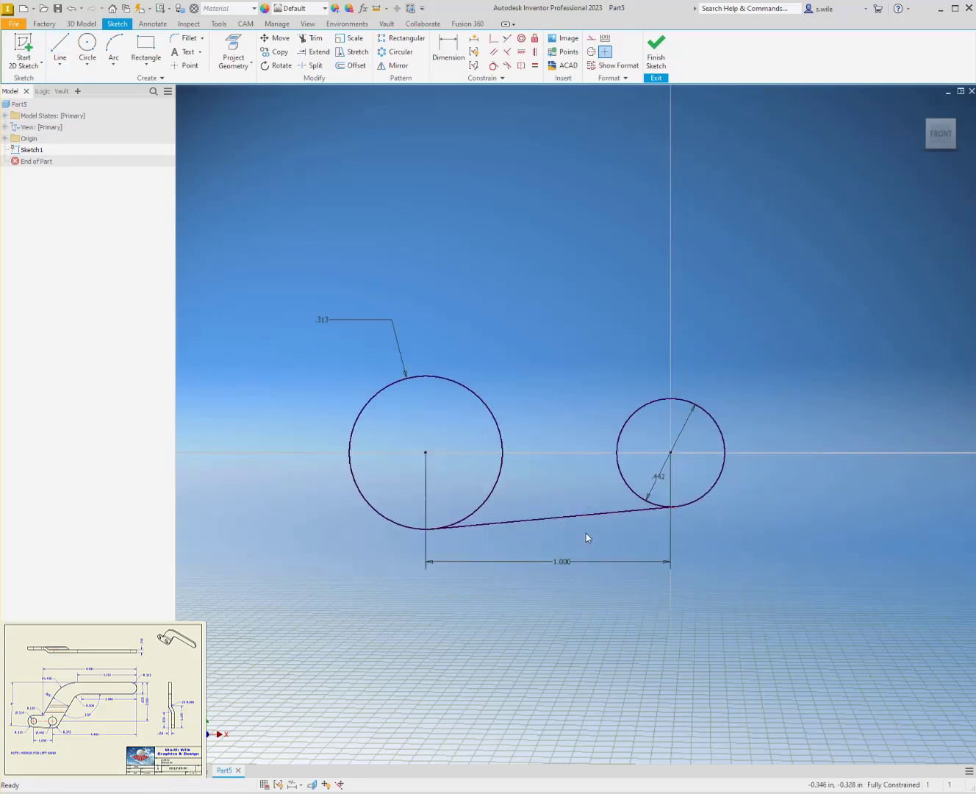
- Replace the origin circle's diameter dimension with a radius dimension of .375 in
{"action": "left_click", "coordinate": [659, 480]}
{"action": "key", "text": "Delete"}
{"action": "key", "text": "d"}
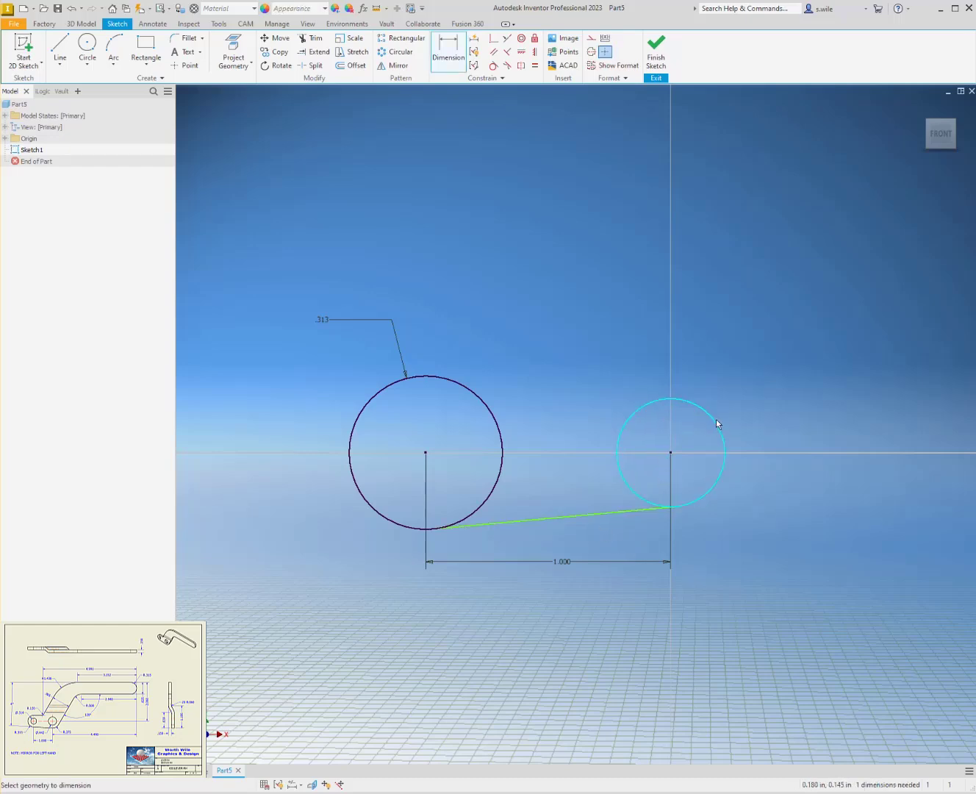
{"action": "left_click", "coordinate": [718, 420]}
{"action": "right_click", "coordinate": [743, 507]}
{"action": "mouse_move", "coordinate": [776, 522]}
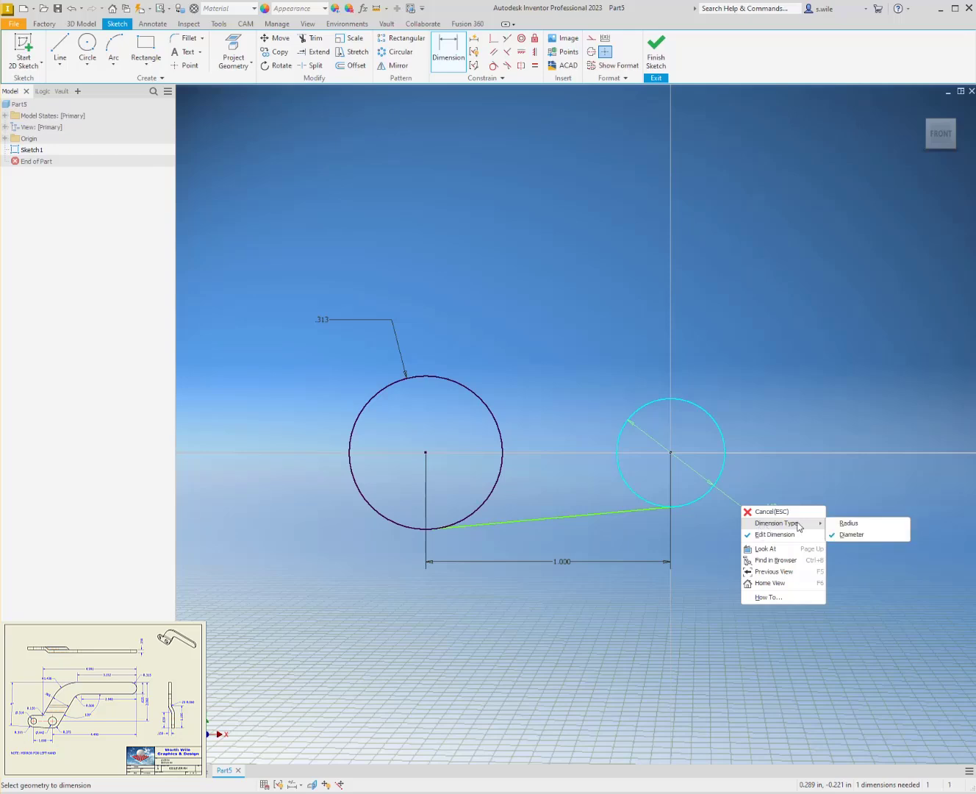
{"action": "left_click", "coordinate": [844, 522]}
{"action": "left_click", "coordinate": [791, 540]}
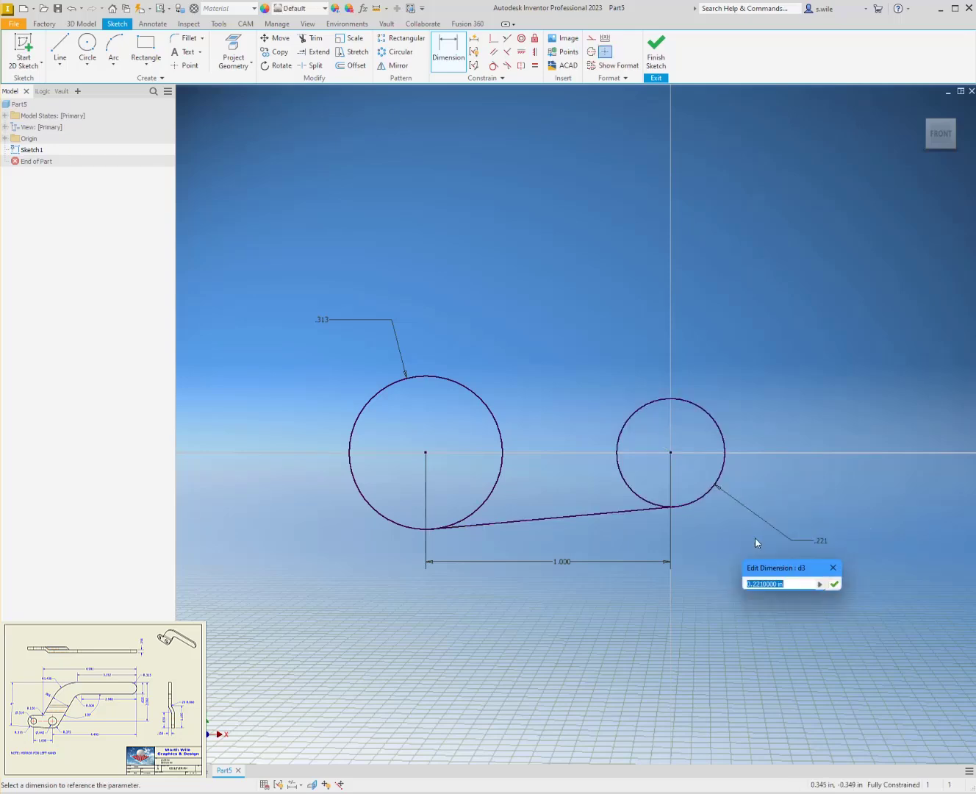
{"action": "type", "text": ".375"}
{"action": "key", "text": "Return"}
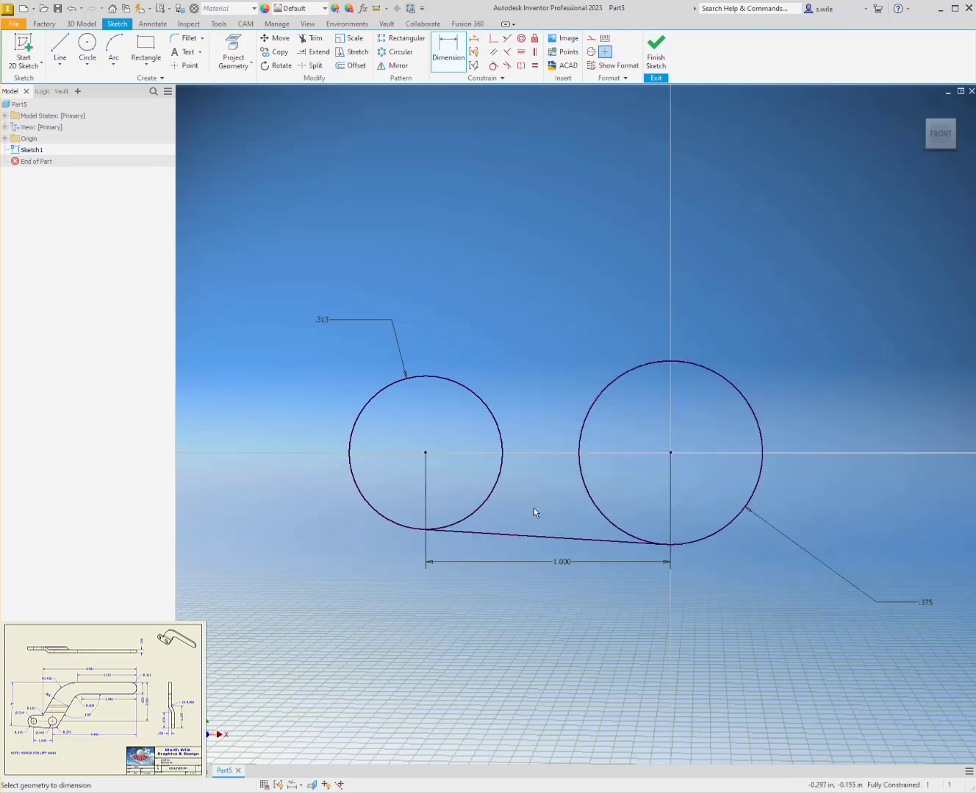
- Draw a line tangent to the origin circle's right side, rising to about (1.26, 1.39) in, and continue it with a tangent arc curving right
{"action": "scroll", "coordinate": [523, 469], "scroll_direction": "up", "scroll_amount": 3}
{"action": "scroll", "coordinate": [544, 426], "scroll_direction": "down", "scroll_amount": 5}
{"action": "middle_click_drag", "start_coordinate": [570, 377], "coordinate": [413, 481]}
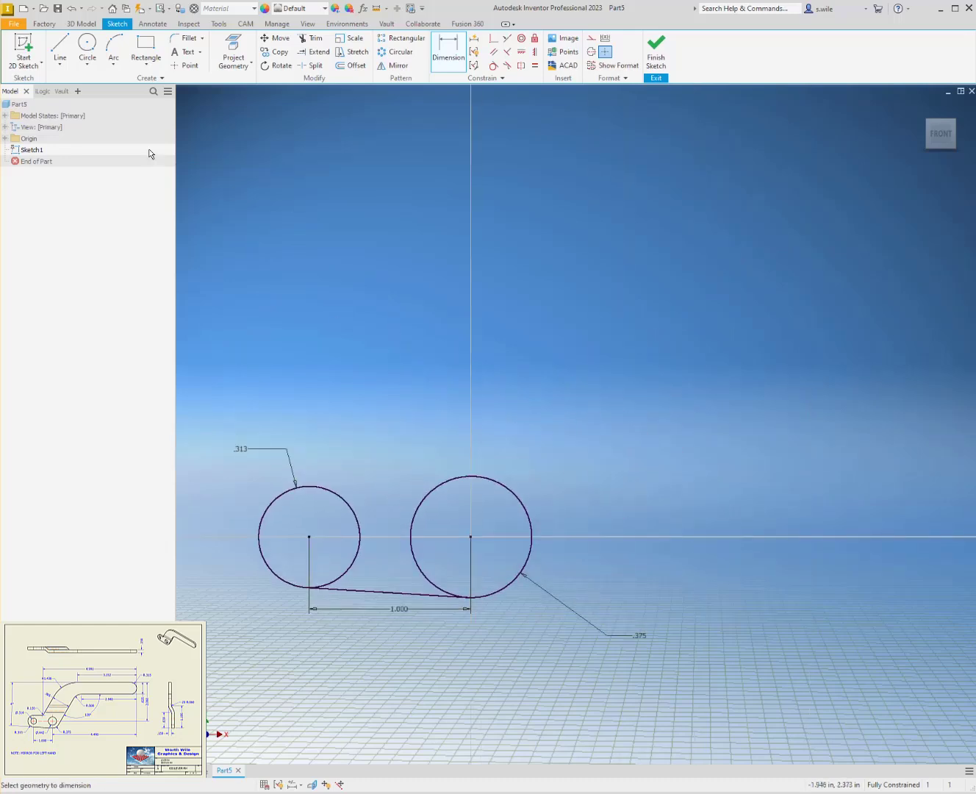
{"action": "left_click", "coordinate": [60, 46]}
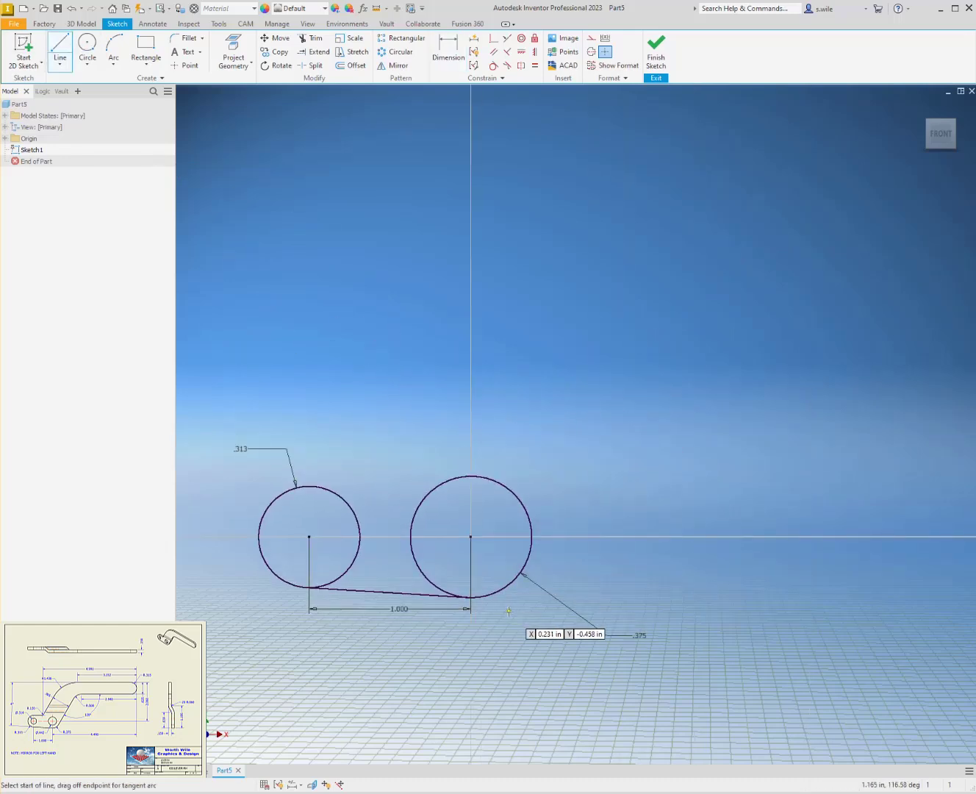
{"action": "left_click", "coordinate": [526, 561]}
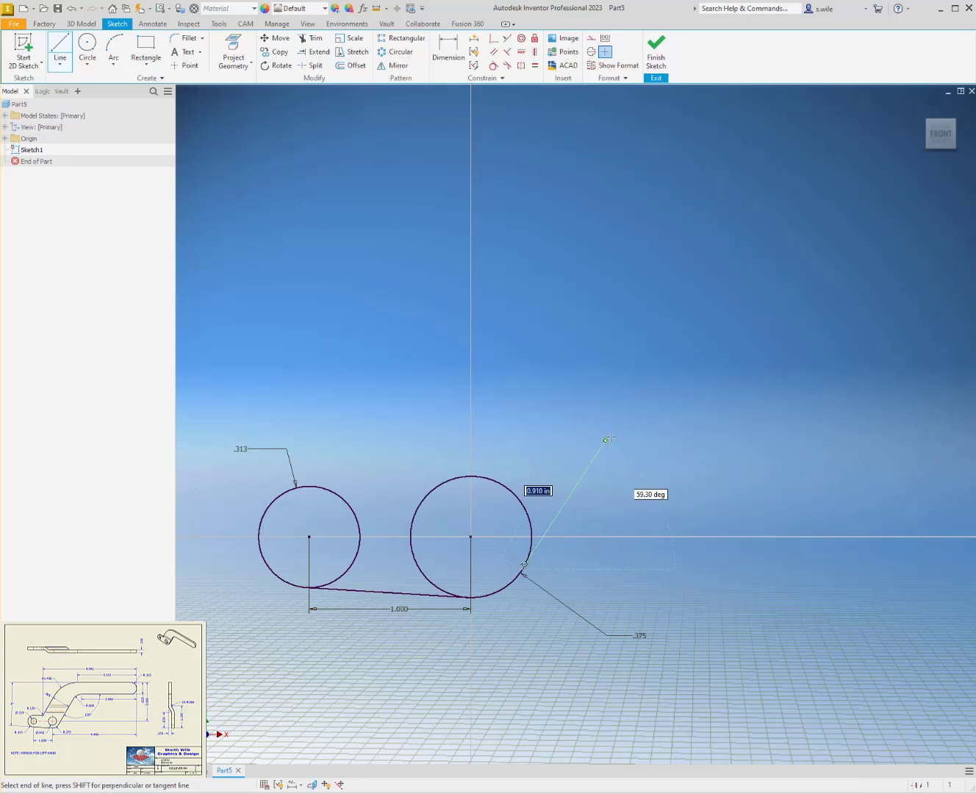
{"action": "left_click", "coordinate": [675, 313]}
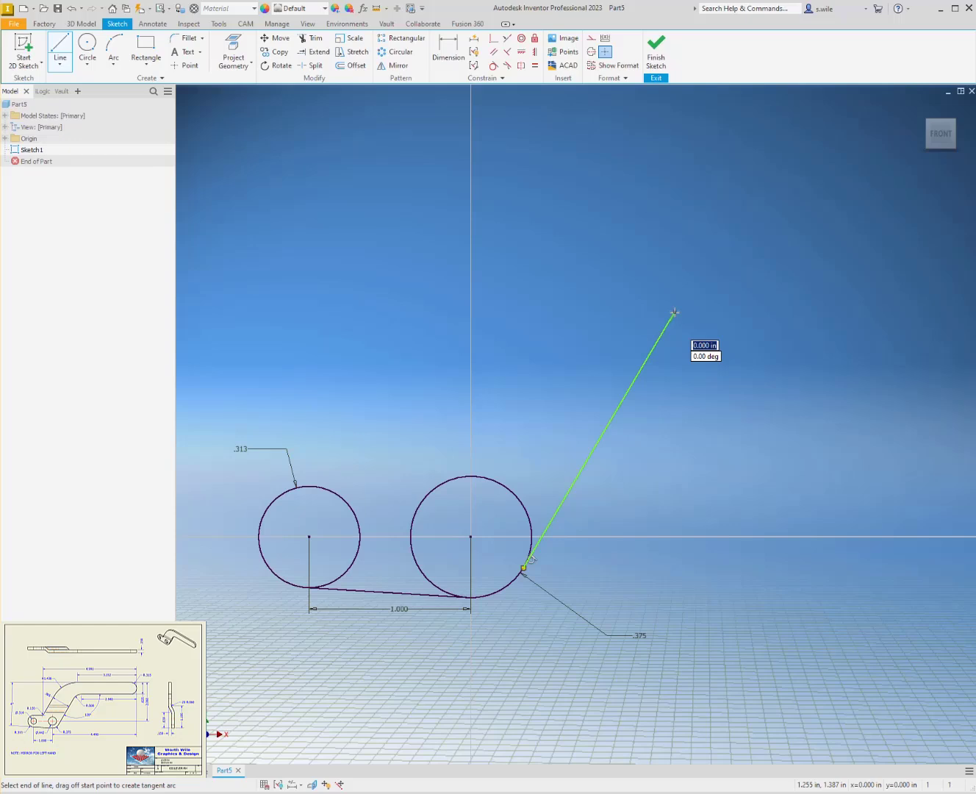
{"action": "mouse_move", "coordinate": [674, 312]}
{"action": "left_mouse_down"}
{"action": "mouse_move", "coordinate": [714, 265]}
{"action": "mouse_move", "coordinate": [788, 237]}
{"action": "left_mouse_up"}
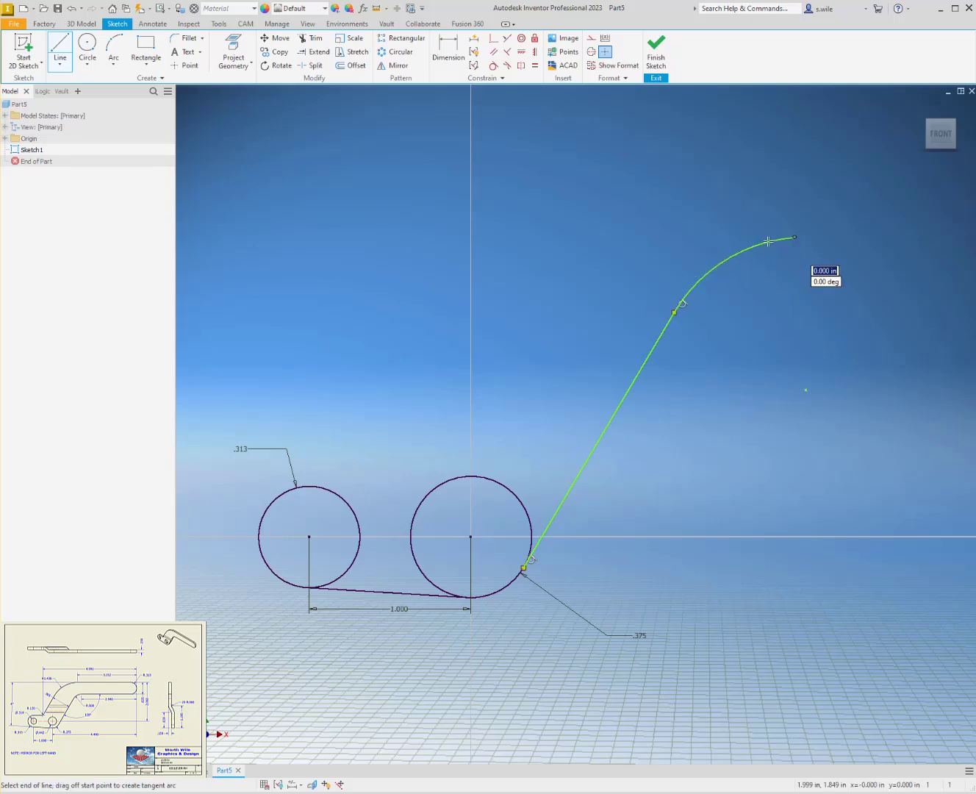
- Continue the profile with a long horizontal line right, a vertical end line about 1.4 in high, and a horizontal line back about 6.67 in
{"action": "scroll", "coordinate": [769, 240], "scroll_direction": "down", "scroll_amount": 5}
{"action": "middle_click_drag", "start_coordinate": [767, 241], "coordinate": [556, 369]}
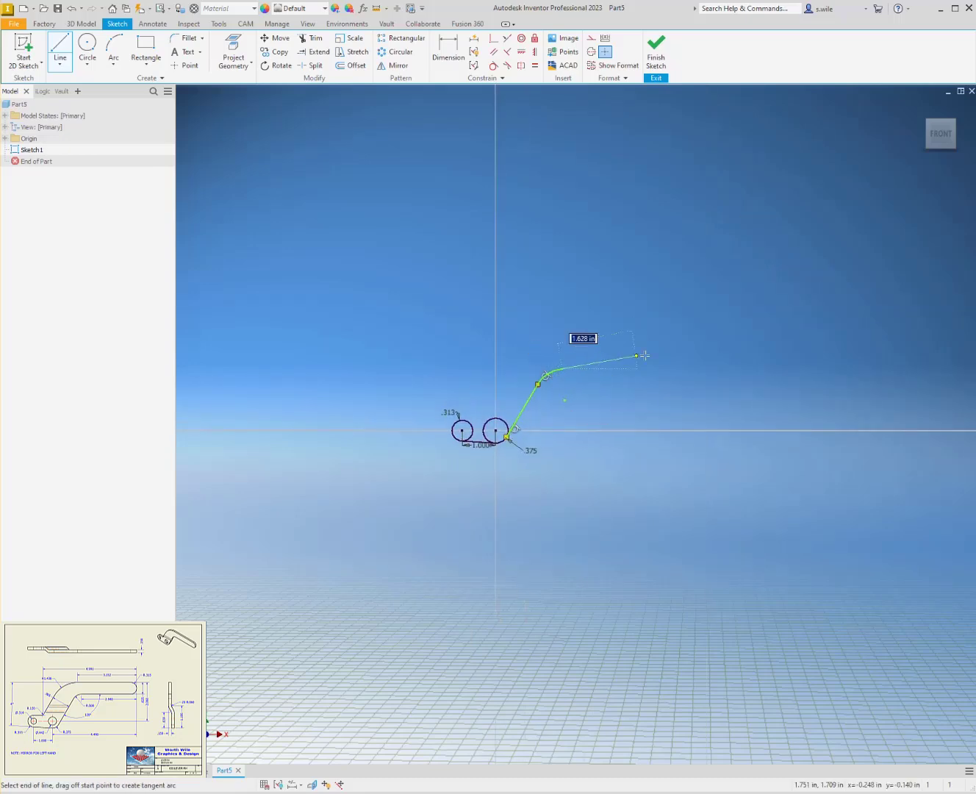
{"action": "left_click", "coordinate": [764, 369]}
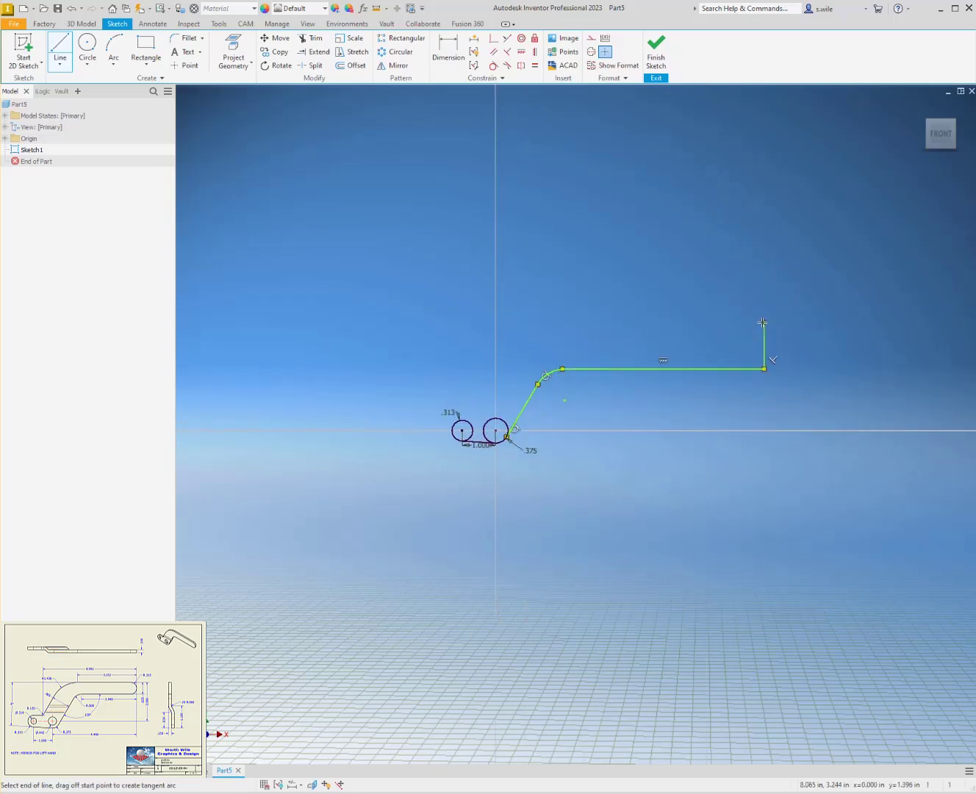
{"action": "left_click", "coordinate": [764, 322]}
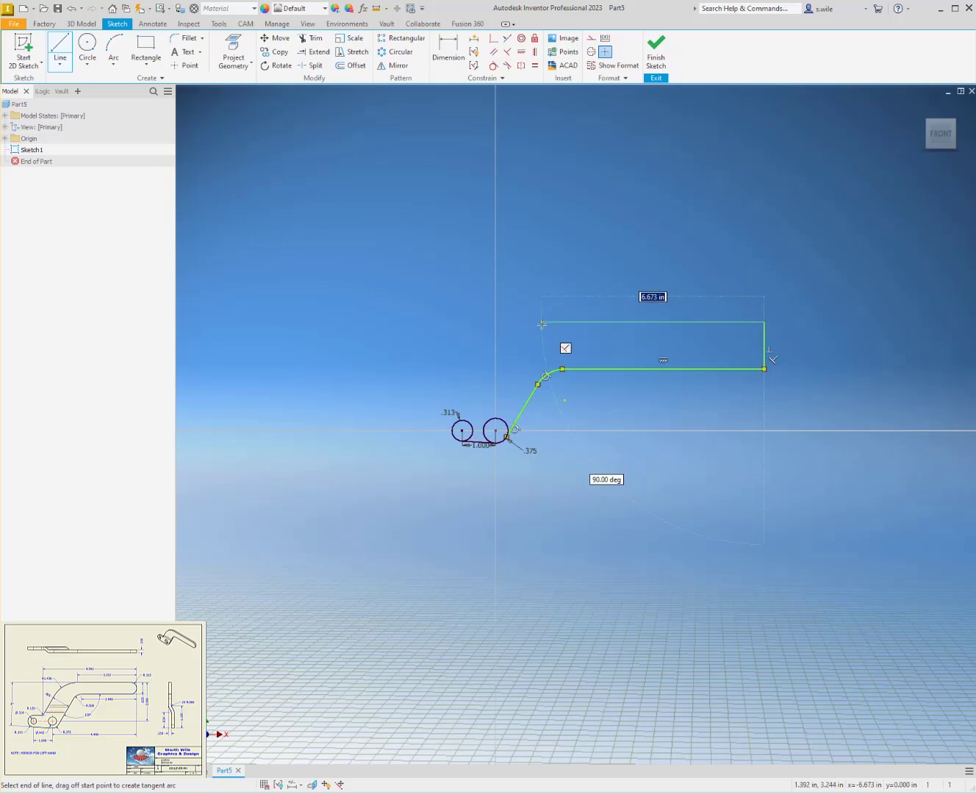
{"action": "left_click", "coordinate": [541, 324]}
- Add a tangent arc bending down from the upper line, a slanted line about 1.28 in long, and a short horizontal line about 0.41 in left
{"action": "left_click_drag", "start_coordinate": [544, 321], "coordinate": [496, 356]}
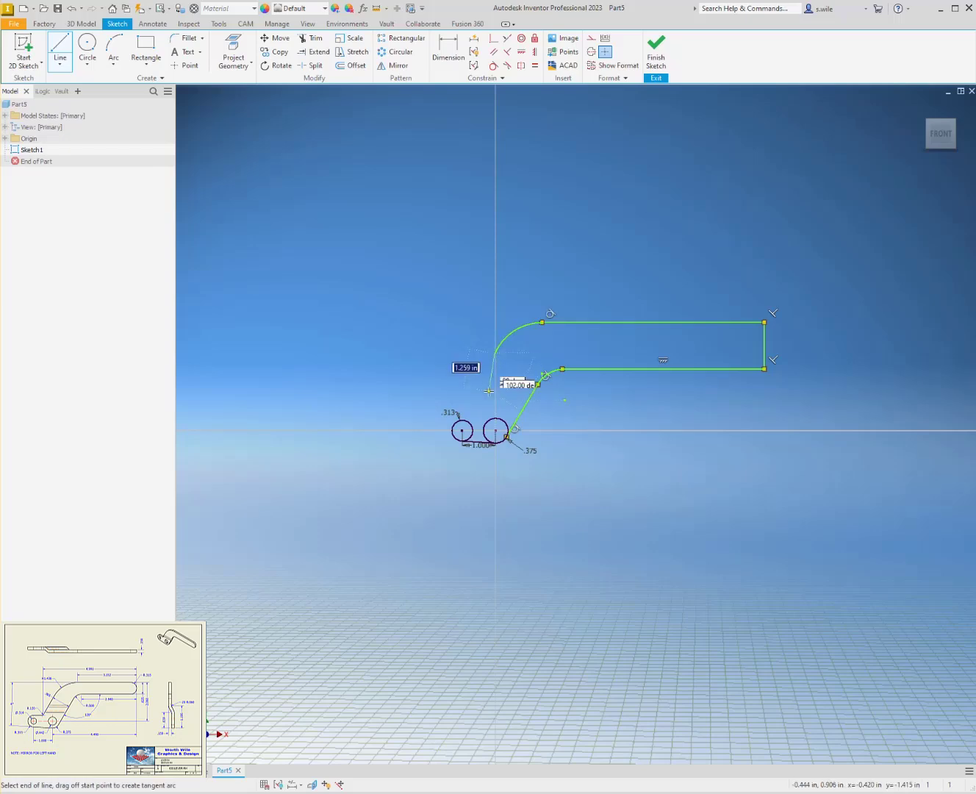
{"action": "scroll", "coordinate": [489, 391], "scroll_direction": "up", "scroll_amount": 5}
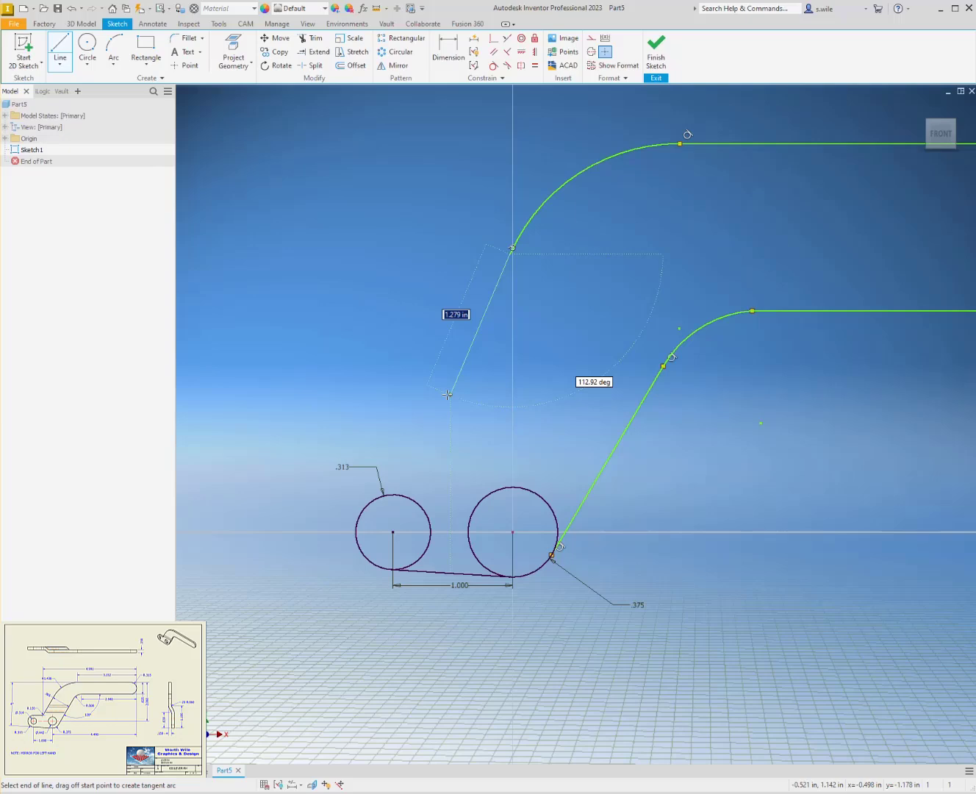
{"action": "left_click", "coordinate": [447, 396]}
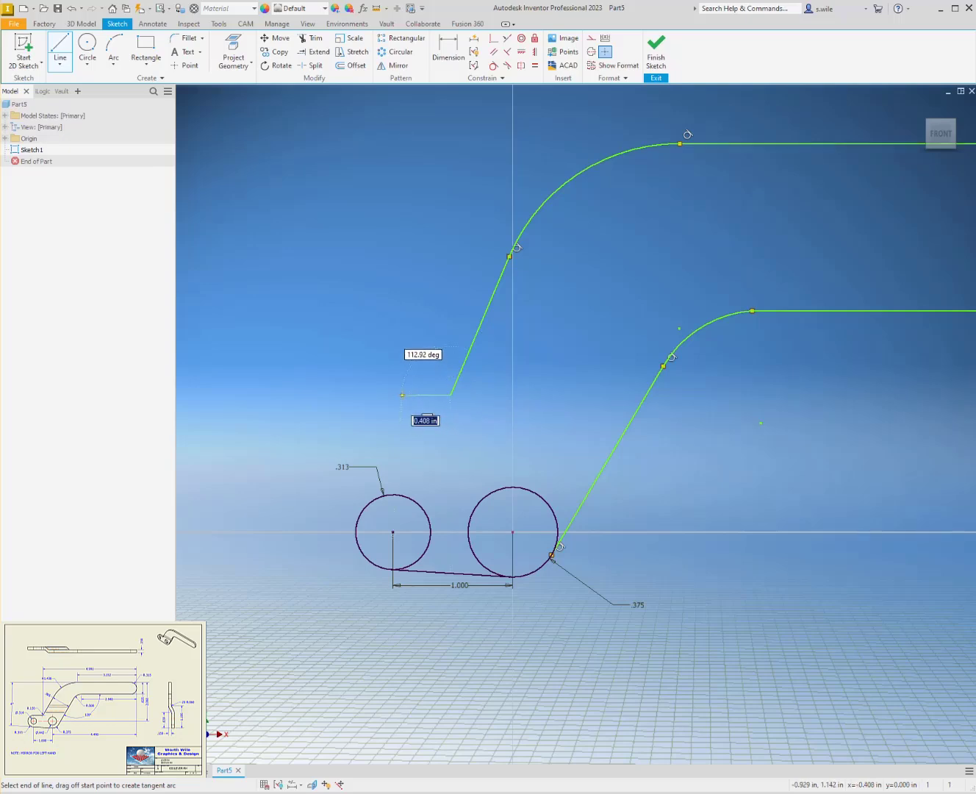
{"action": "left_click", "coordinate": [402, 395]}
{"action": "key", "text": "Escape"}
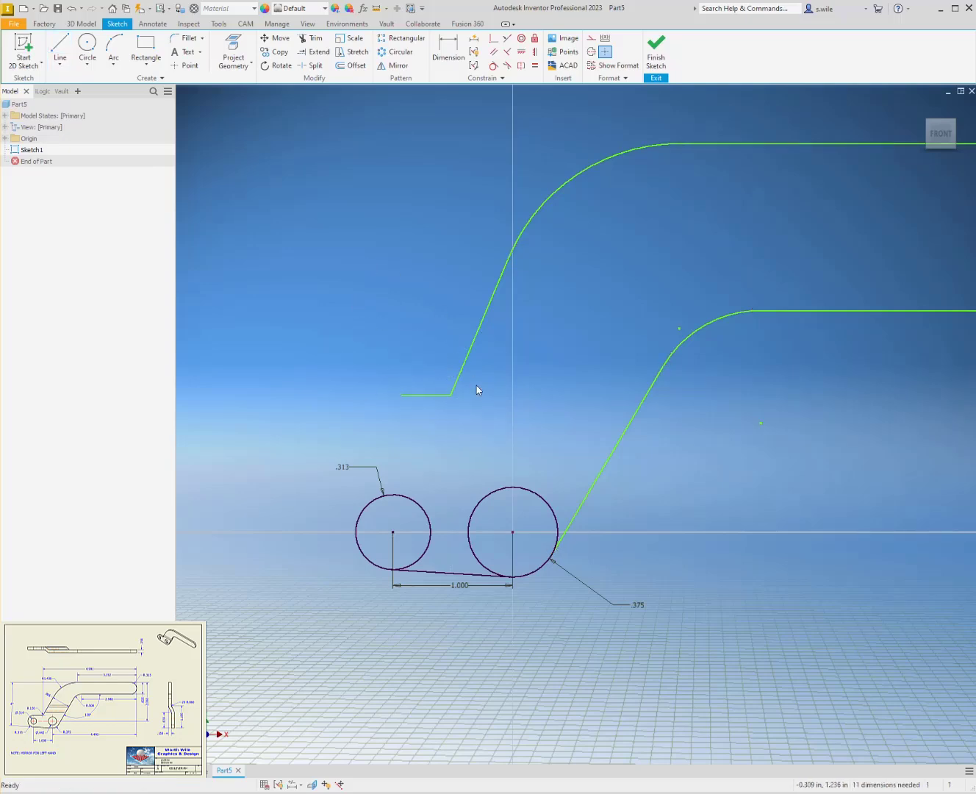
- Move the slanted line's lower corner down near the circles and make the short line's free end coincident with and tangent to the left circle
{"action": "left_click_drag", "start_coordinate": [451, 396], "coordinate": [458, 487]}
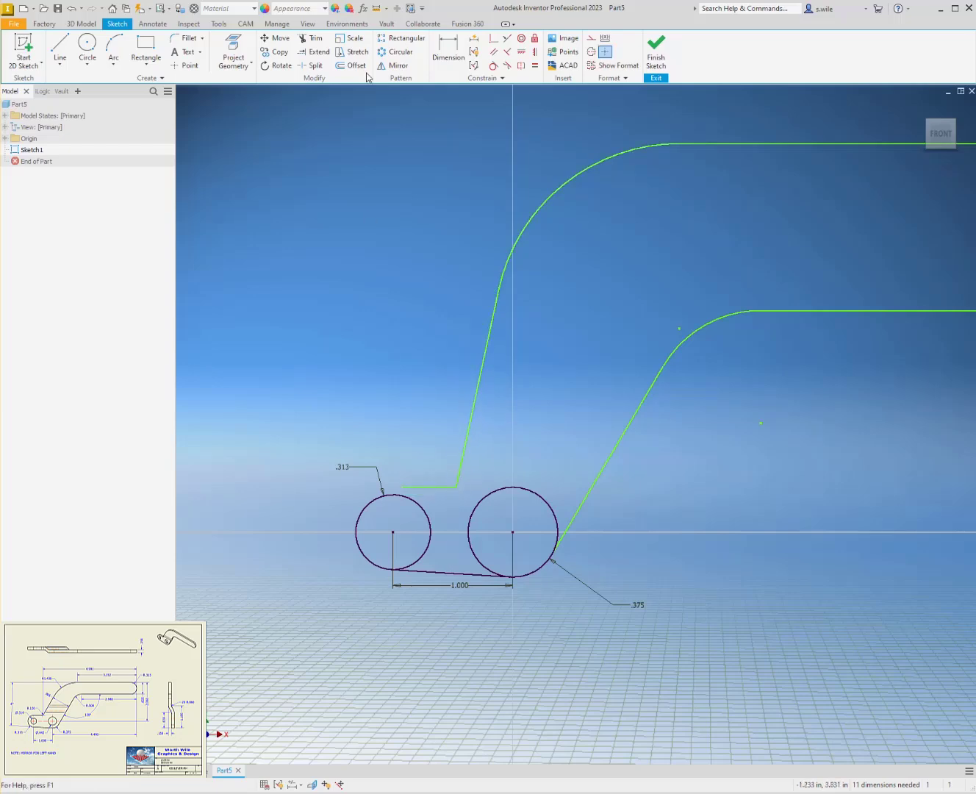
{"action": "left_click", "coordinate": [494, 37]}
{"action": "left_click", "coordinate": [400, 486]}
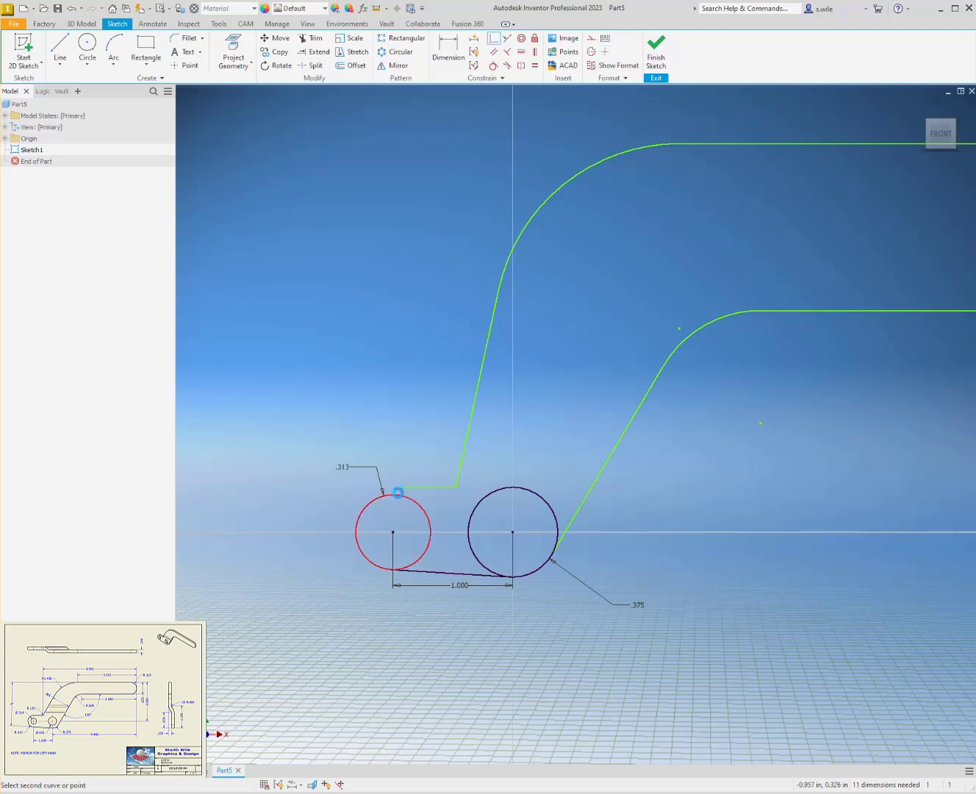
{"action": "left_click", "coordinate": [406, 502]}
{"action": "left_click", "coordinate": [493, 66]}
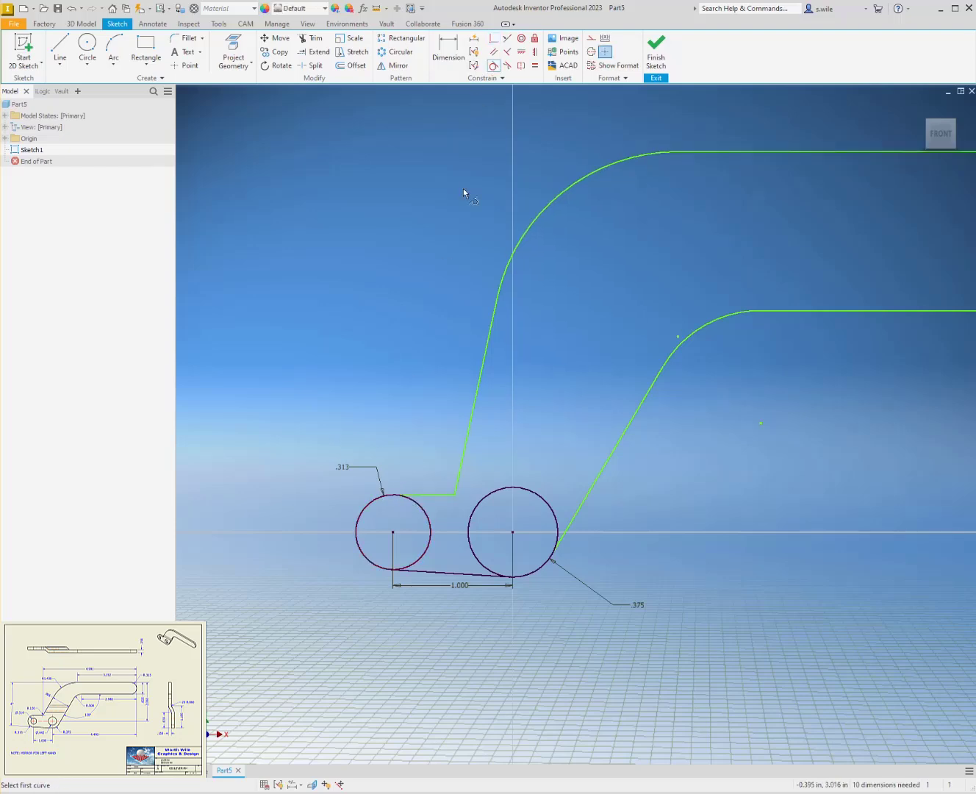
{"action": "left_click", "coordinate": [402, 500]}
{"action": "left_click", "coordinate": [413, 493]}
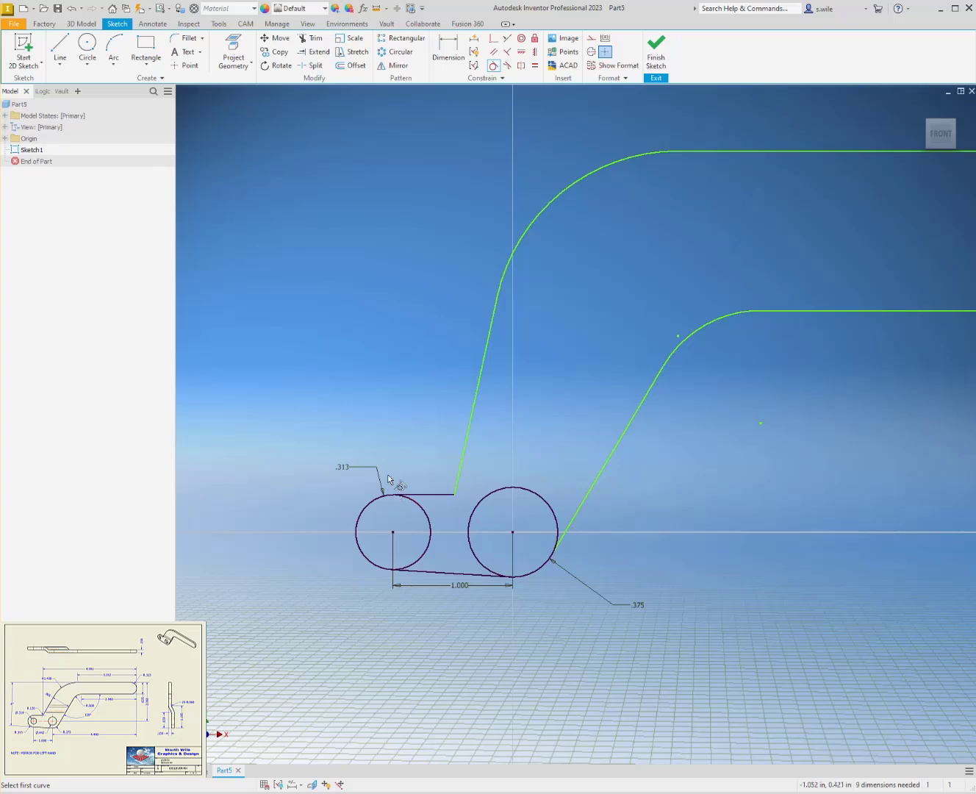
{"action": "key", "text": "Escape"}
- Dimension the upper outer arc of the lever with a radius of 1.438 in
{"action": "scroll", "coordinate": [417, 253], "scroll_direction": "down", "scroll_amount": 3}
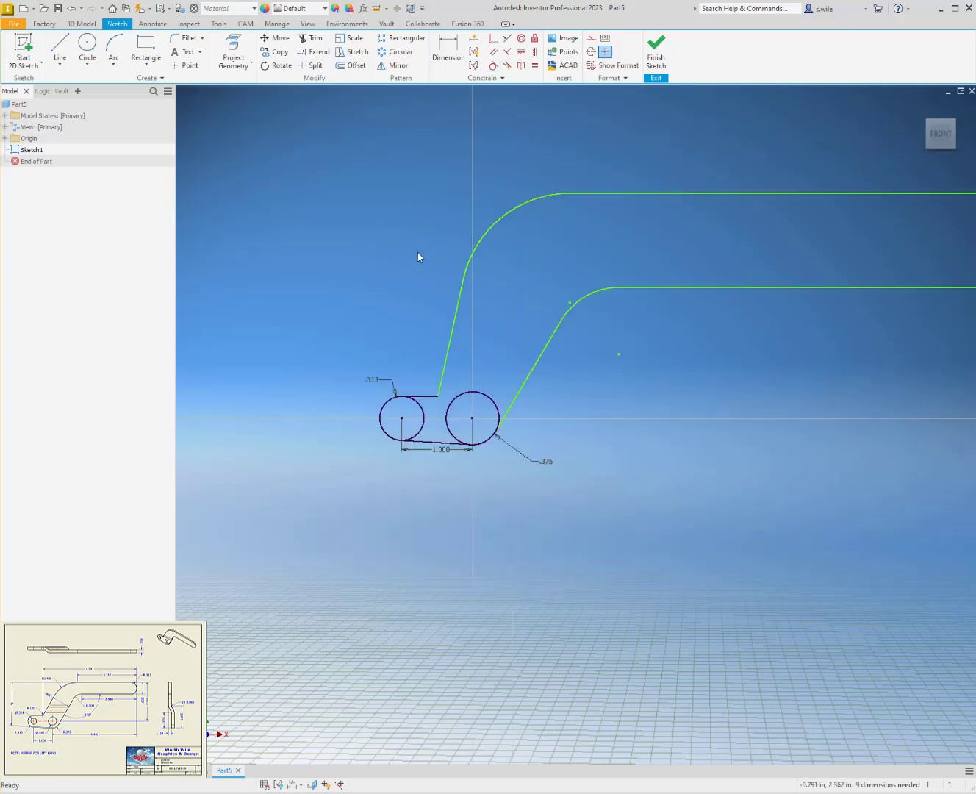
{"action": "scroll", "coordinate": [414, 274], "scroll_direction": "up", "scroll_amount": 3}
{"action": "scroll", "coordinate": [411, 275], "scroll_direction": "down", "scroll_amount": 2}
{"action": "middle_click_drag", "start_coordinate": [423, 260], "coordinate": [315, 364]}
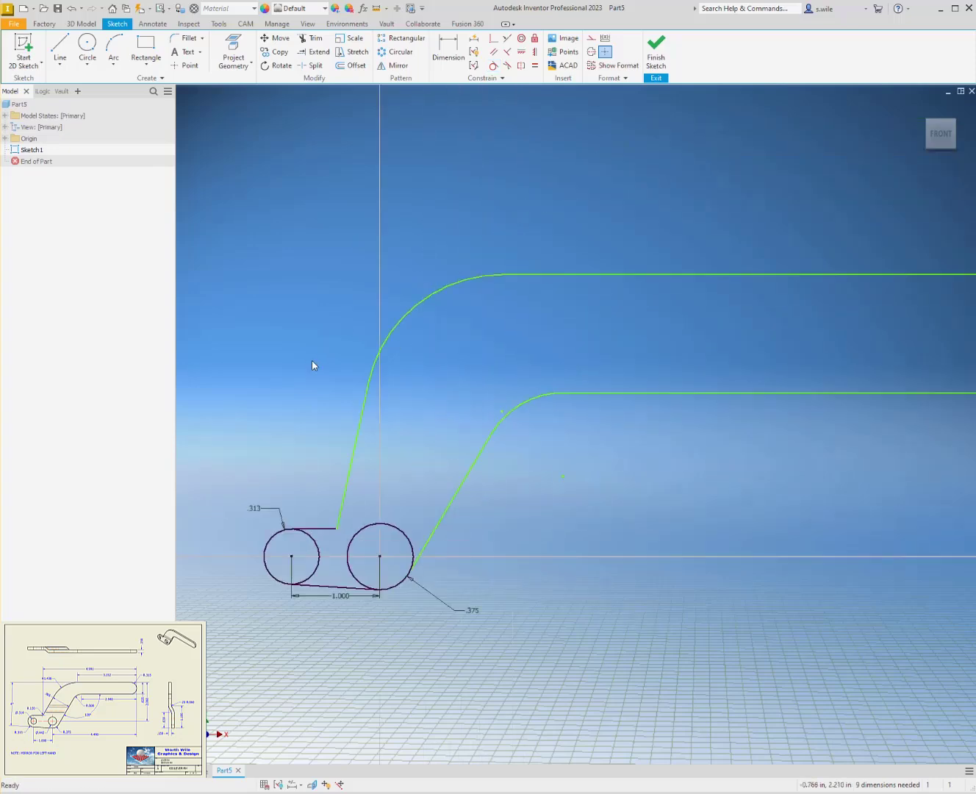
{"action": "scroll", "coordinate": [327, 331], "scroll_direction": "down", "scroll_amount": 2}
{"action": "key", "text": "d"}
{"action": "left_click", "coordinate": [384, 311]}
{"action": "left_click", "coordinate": [367, 281]}
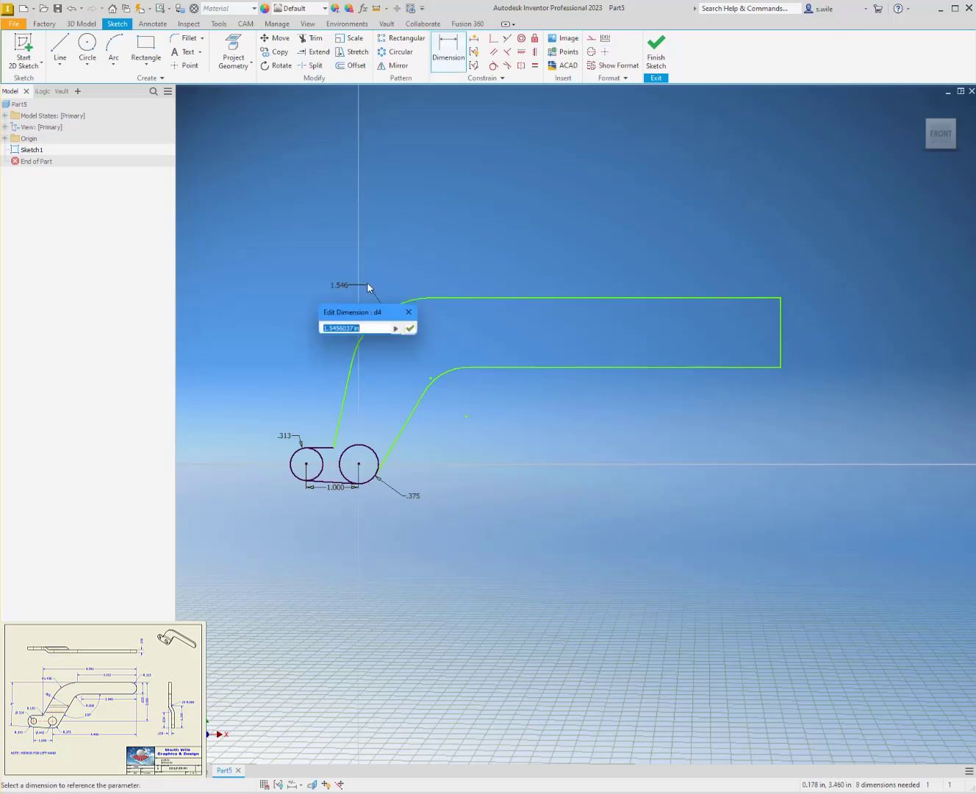
{"action": "type", "text": "1.438"}
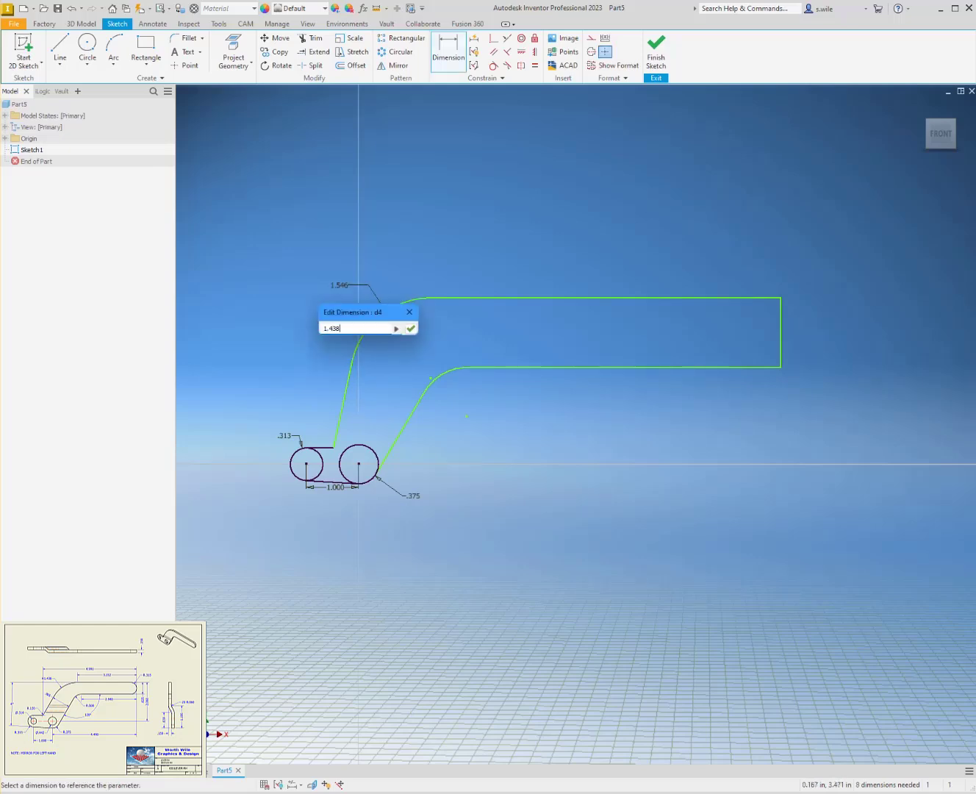
{"action": "key", "text": "Return"}
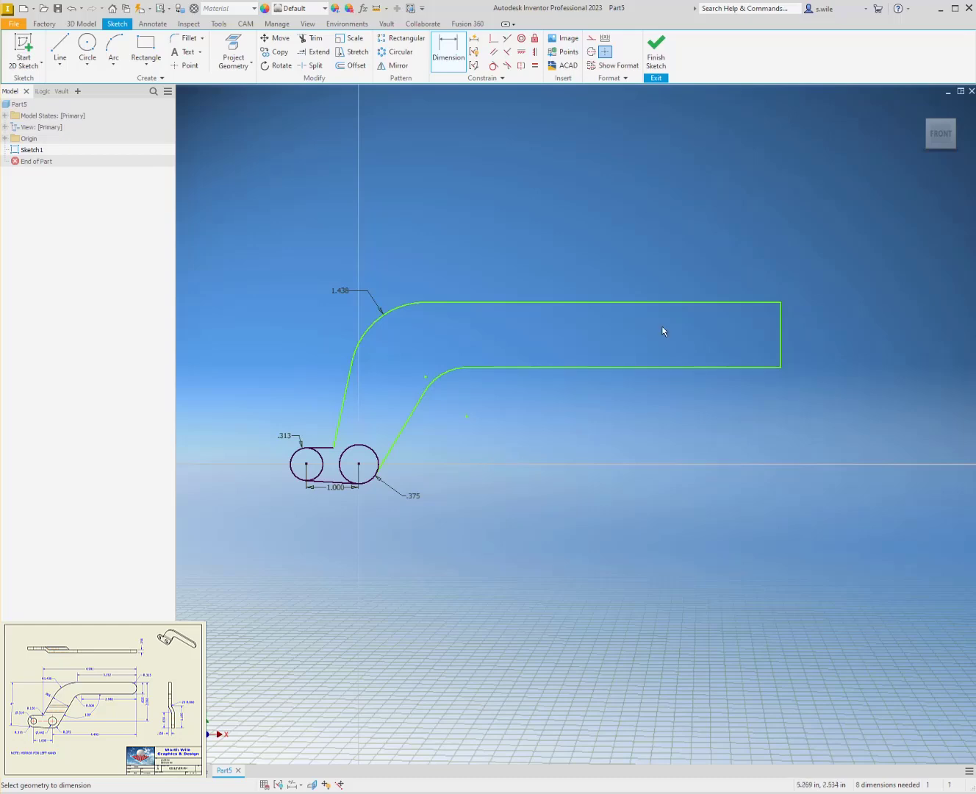
- Set the horizontal distance from the handle's vertical end line to the lower corner of the upper slanted line to 4.991 in
{"action": "left_click", "coordinate": [779, 321]}
{"action": "left_click", "coordinate": [333, 446]}
{"action": "left_click", "coordinate": [422, 229]}
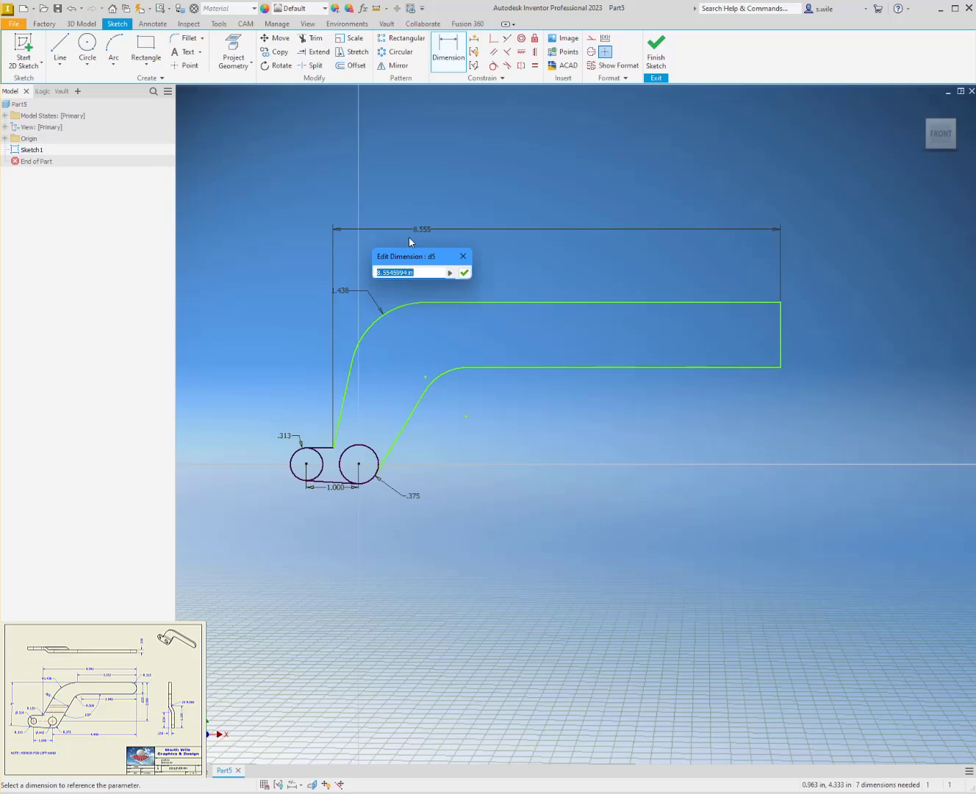
{"action": "type", "text": "4.991"}
{"action": "key", "text": "Return"}
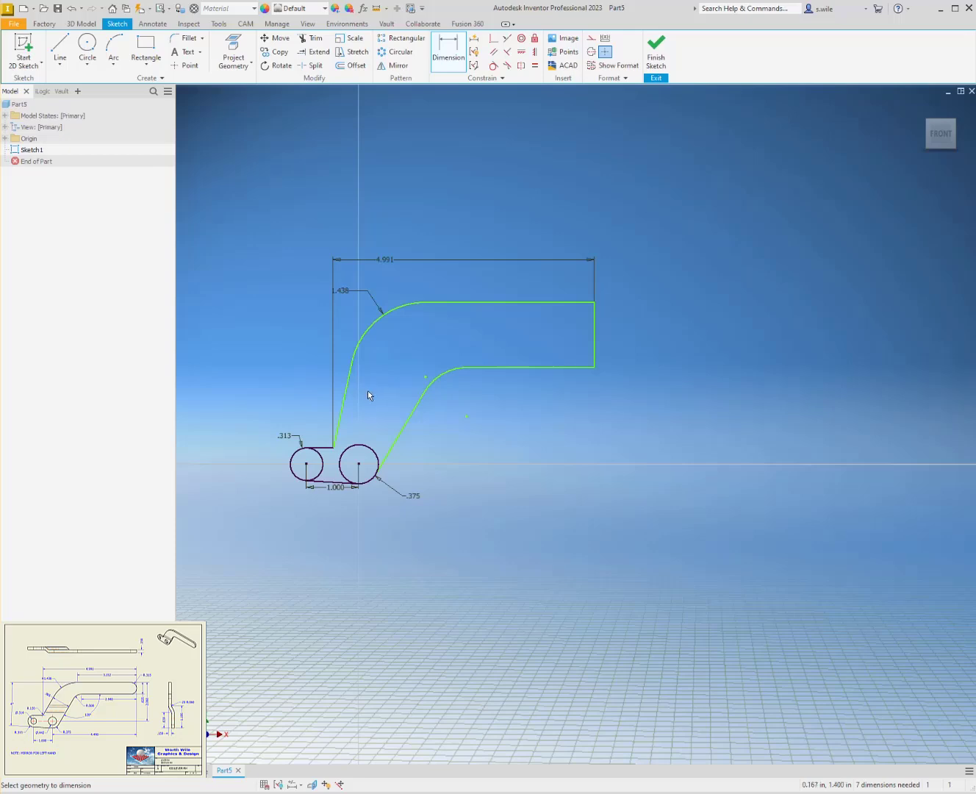
- Set the horizontal distance from the origin circle's centre to the handle's vertical end line to 4.49 in
{"action": "scroll", "coordinate": [356, 434], "scroll_direction": "up", "scroll_amount": 3}
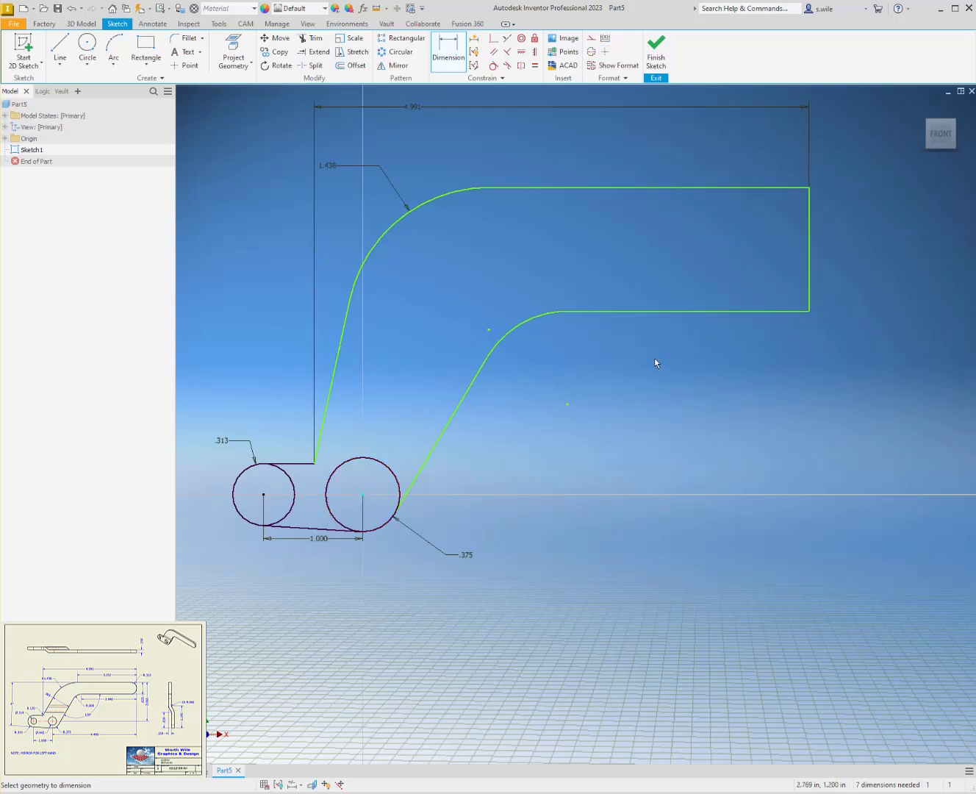
{"action": "left_click", "coordinate": [809, 292]}
{"action": "left_click", "coordinate": [522, 552]}
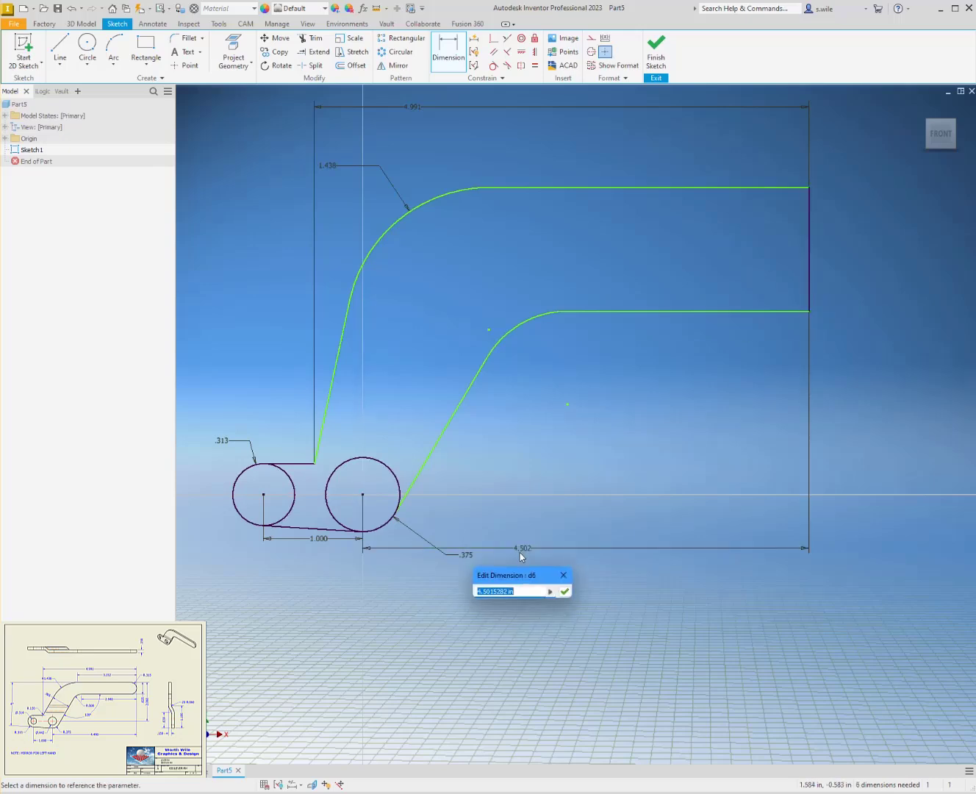
{"action": "type", "text": "4.49"}
{"action": "key", "text": "Return"}
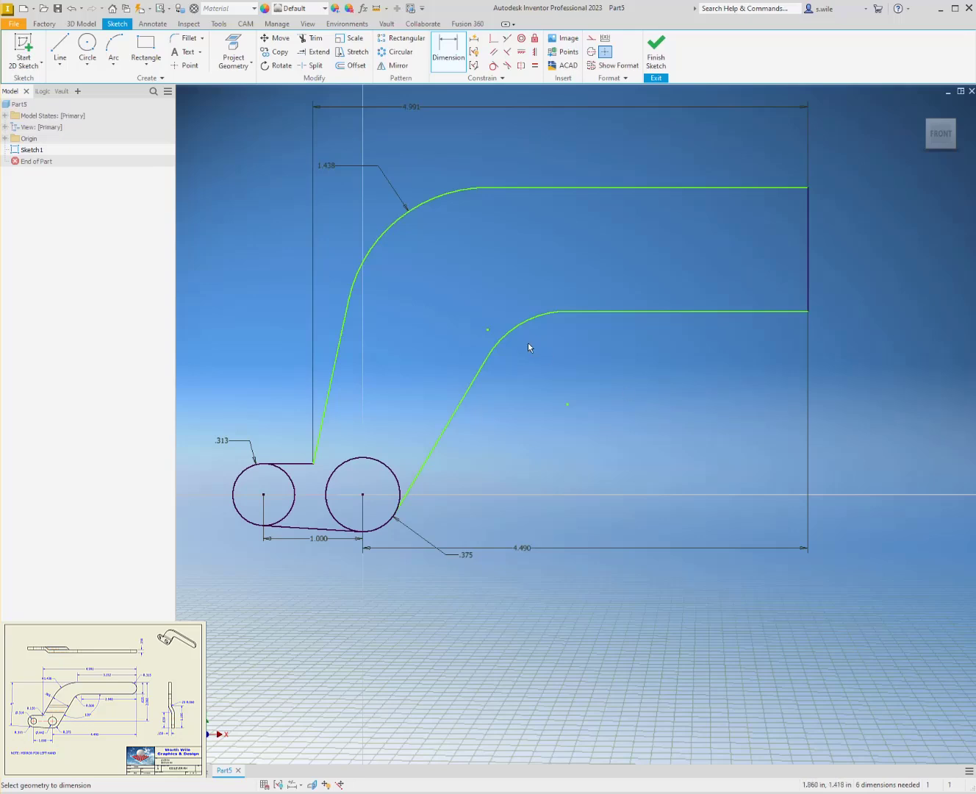
{"action": "left_click", "coordinate": [571, 316]}
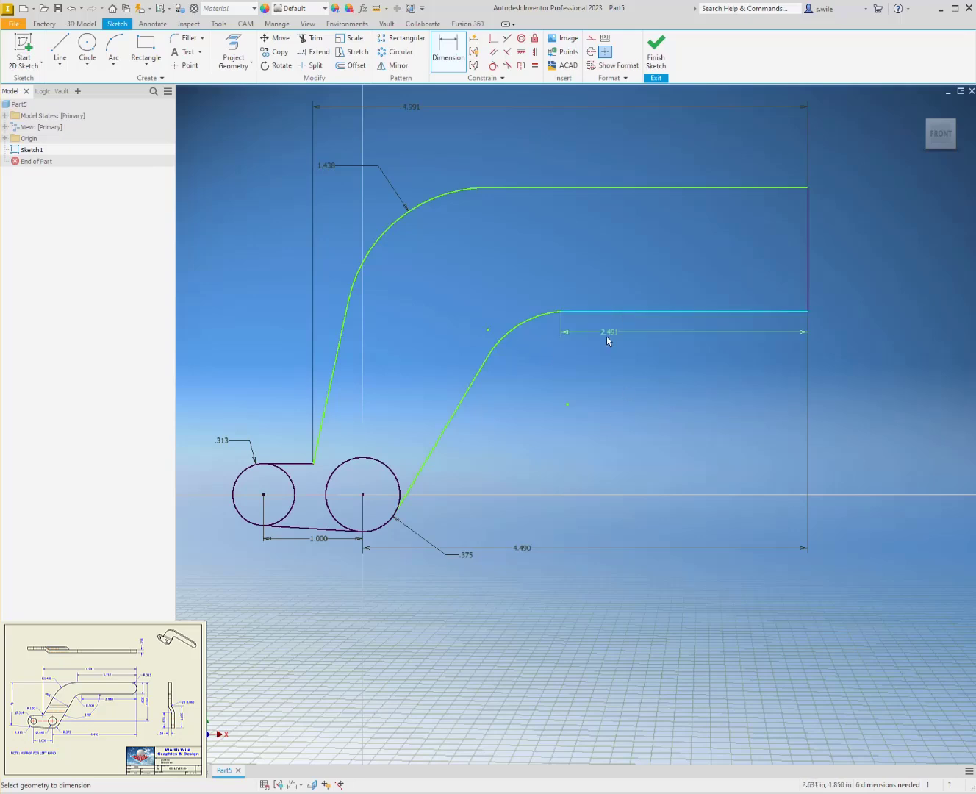
{"action": "left_click", "coordinate": [405, 505]}
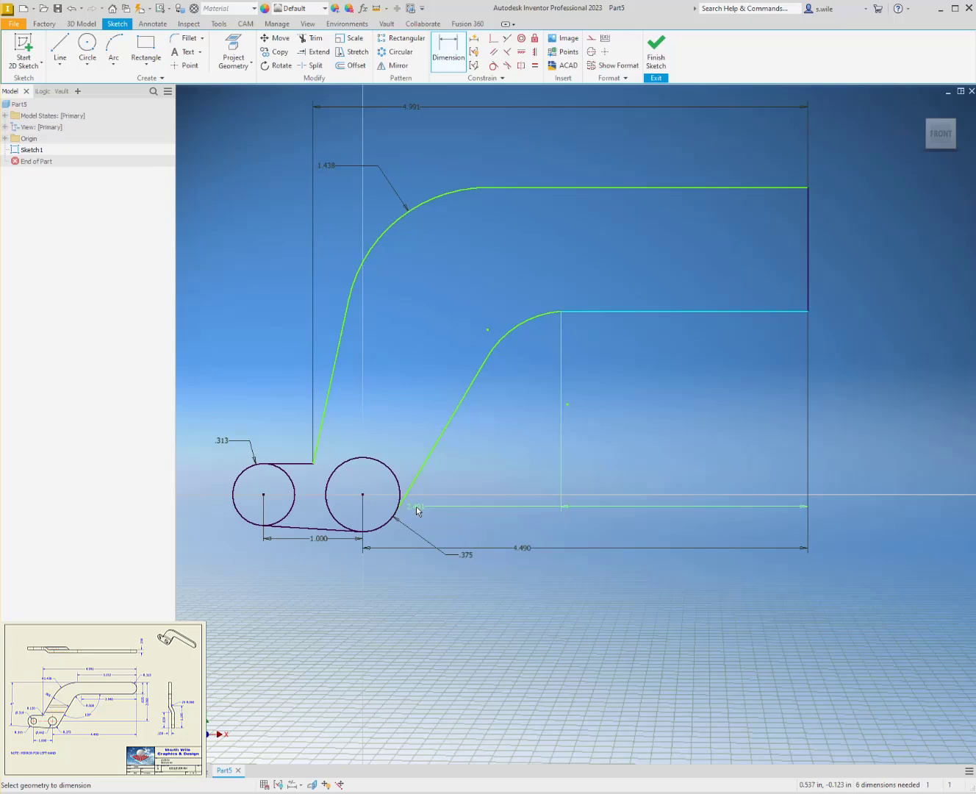
{"action": "key", "text": "Escape"}
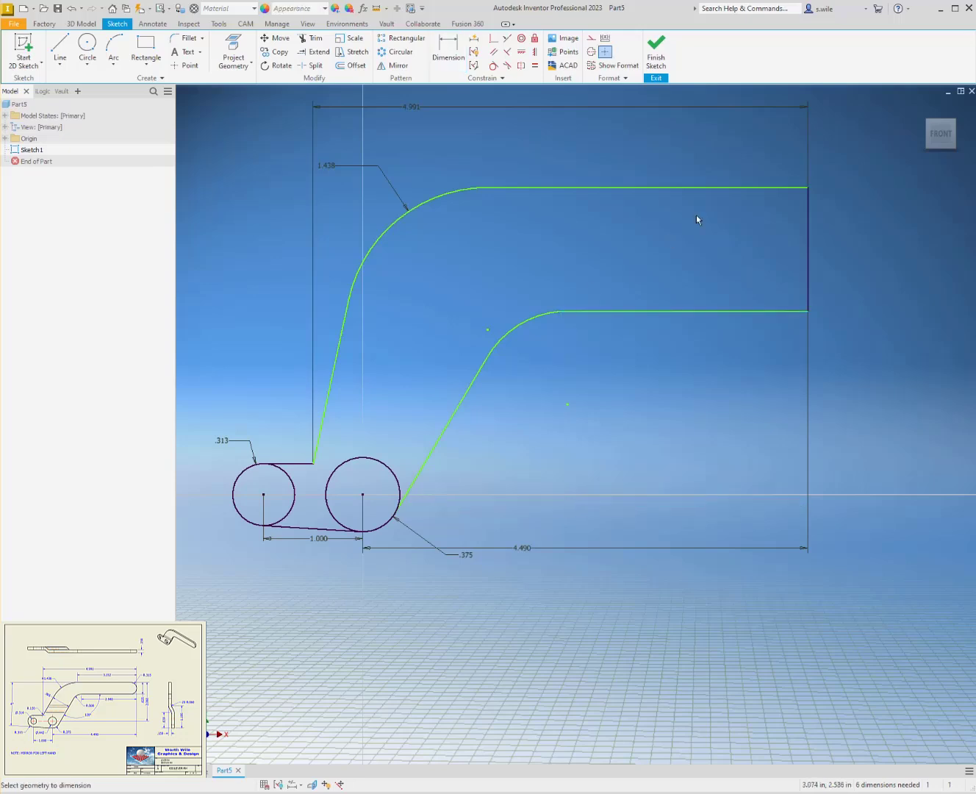
- Set the vertical distance from the origin circle's centre to the handle's upper line to 2.060 in
{"action": "left_click", "coordinate": [709, 187]}
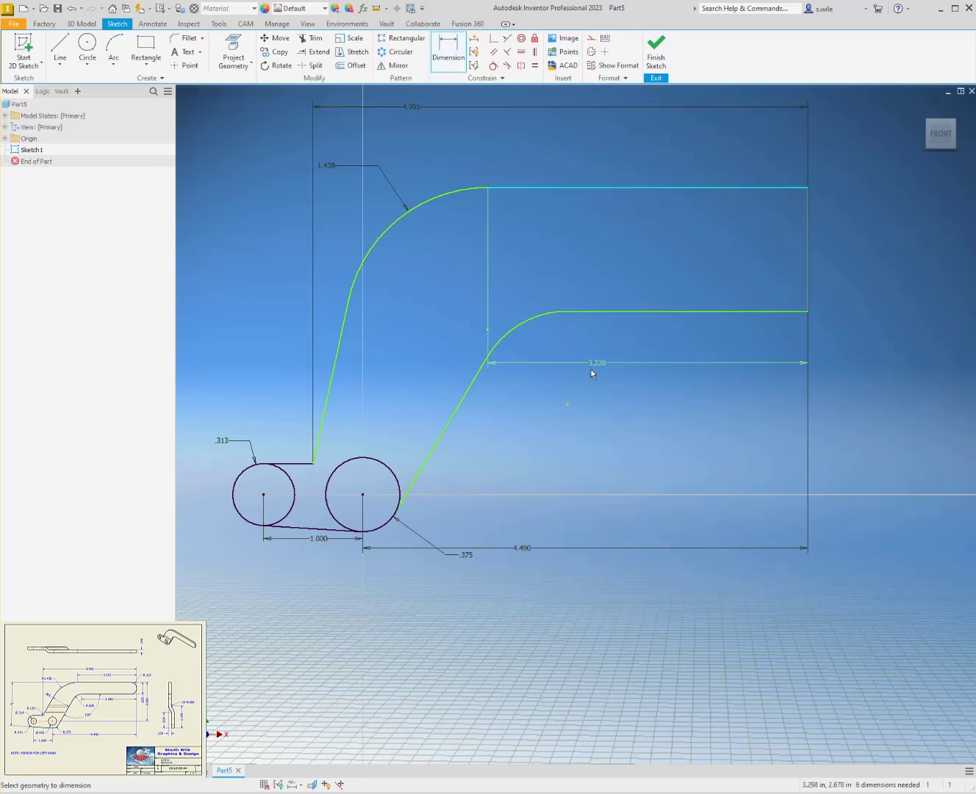
{"action": "left_click", "coordinate": [365, 498]}
{"action": "left_click", "coordinate": [857, 396]}
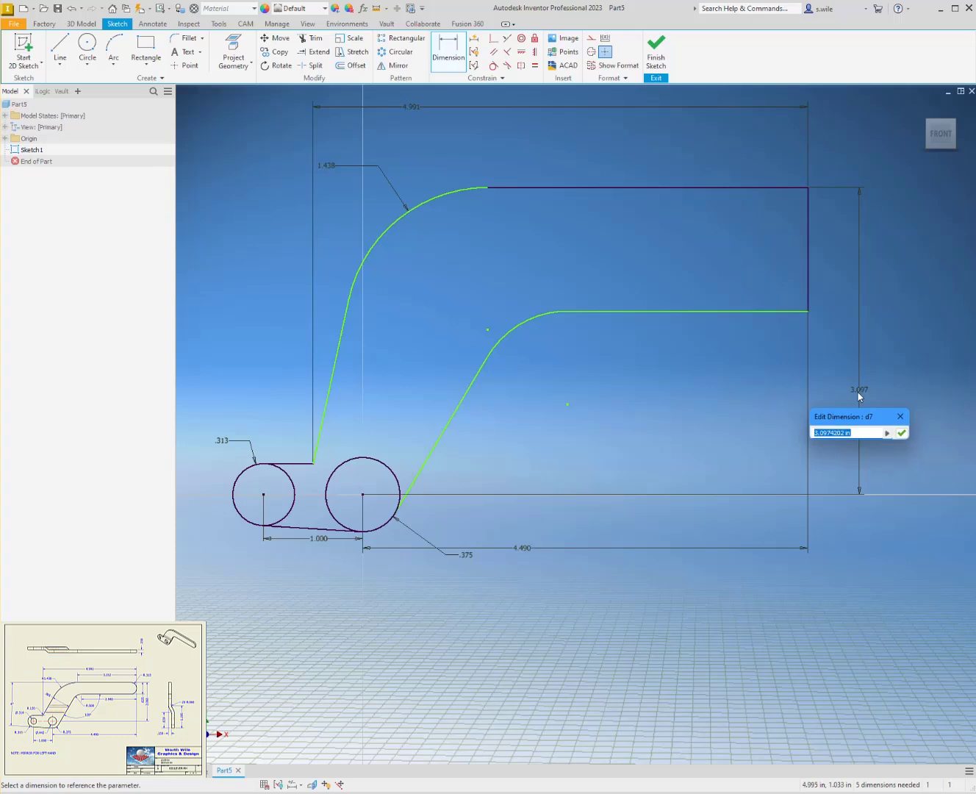
{"action": "type", "text": "2.060"}
{"action": "key", "text": "Return"}
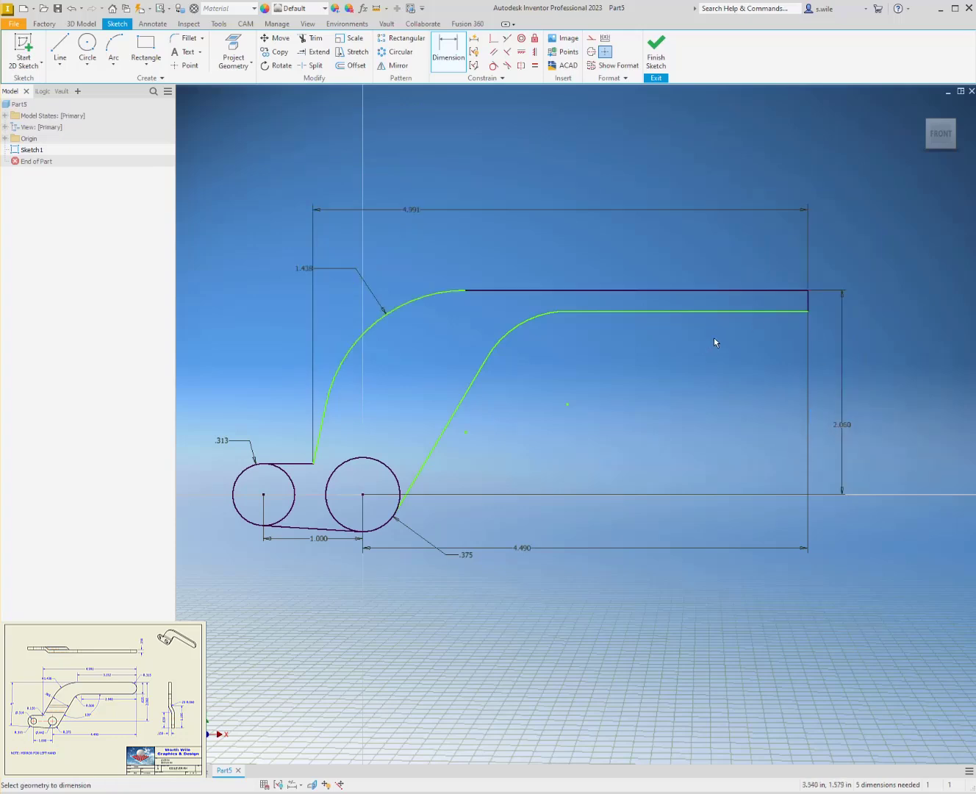
- Dimension the handle's width between its upper and lower horizontal lines as 0.625 in
{"action": "left_click", "coordinate": [705, 312]}
{"action": "left_click", "coordinate": [708, 292]}
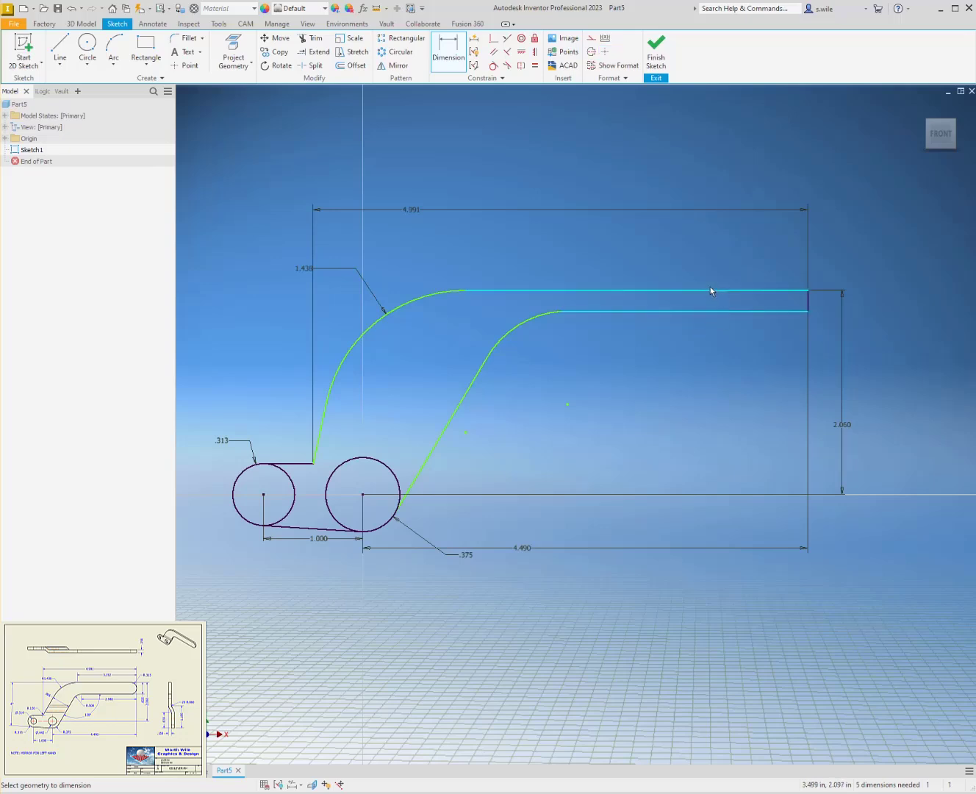
{"action": "left_click", "coordinate": [705, 328]}
{"action": "type", "text": "."}
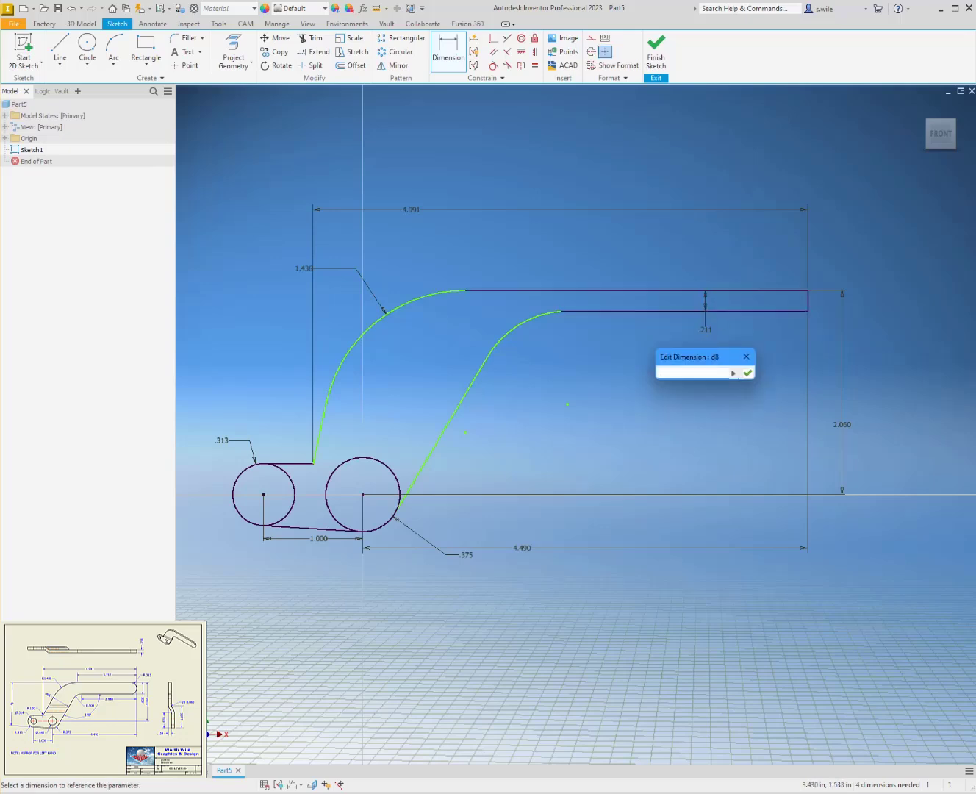
{"action": "type", "text": "625"}
{"action": "key", "text": "Return"}
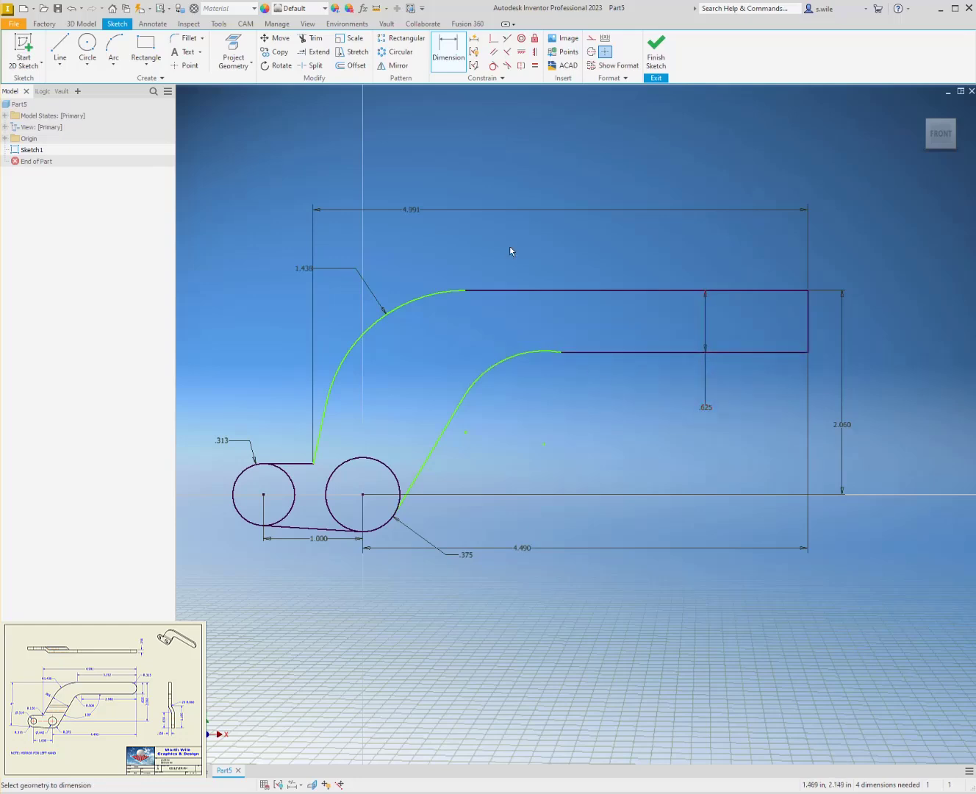
- Make the lever's inner arc tangent to the handle's lower line and check the sketch's constraint symbols
{"action": "left_click", "coordinate": [493, 66]}
{"action": "left_click", "coordinate": [538, 348]}
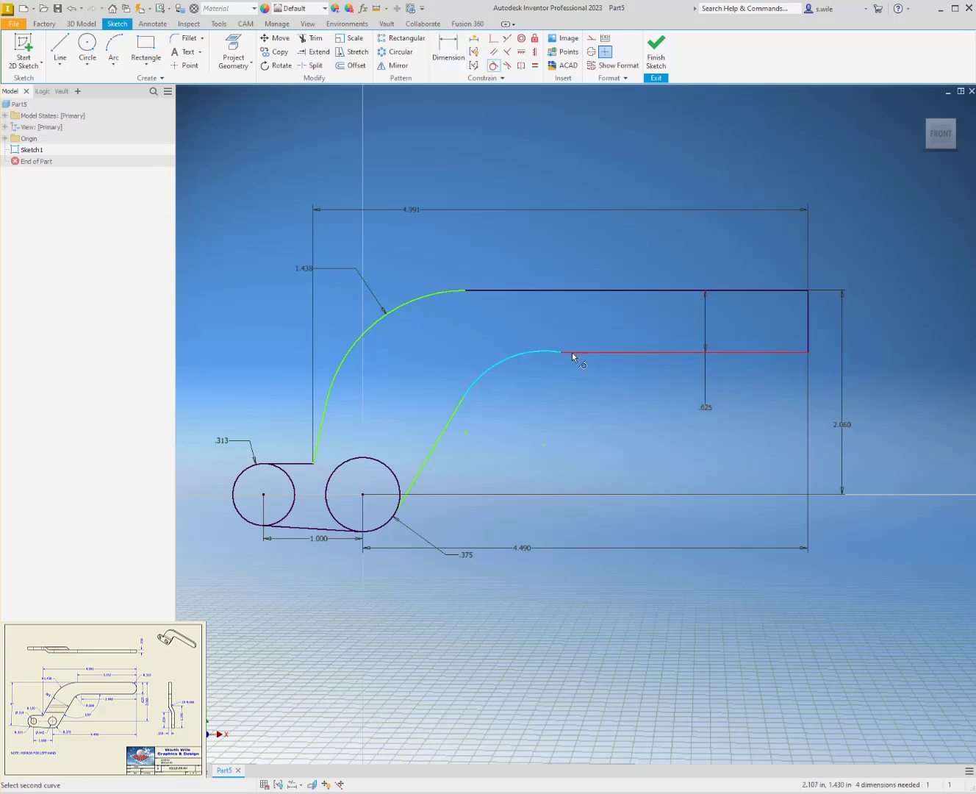
{"action": "left_click", "coordinate": [572, 352]}
{"action": "key", "text": "Escape"}
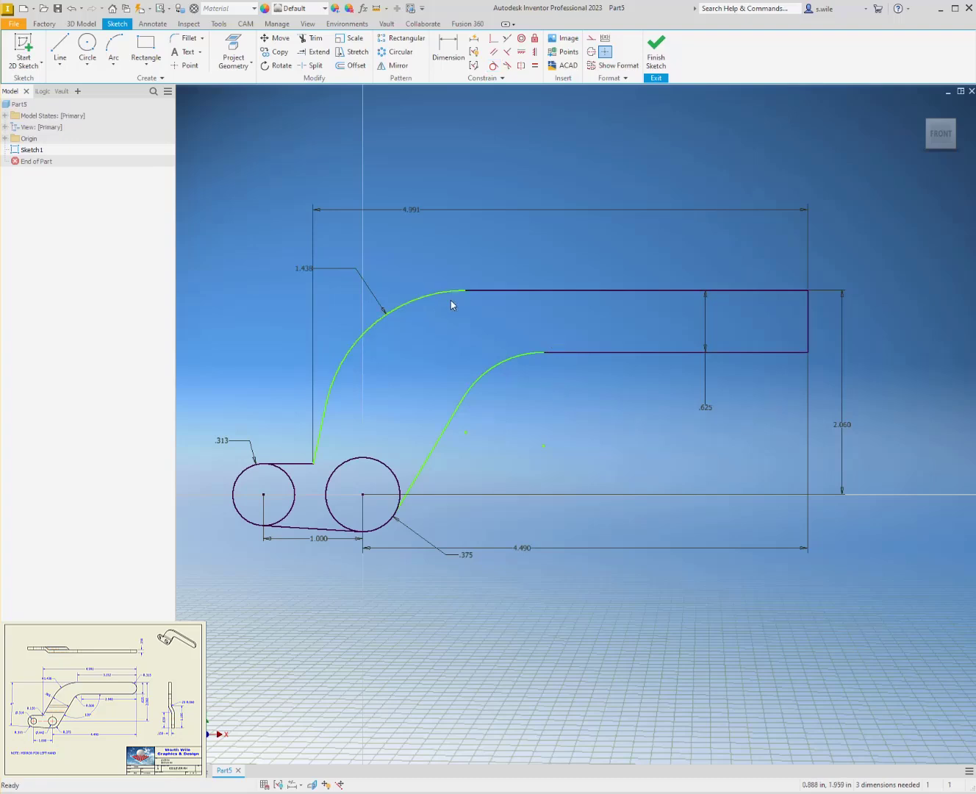
{"action": "key", "text": "F8"}
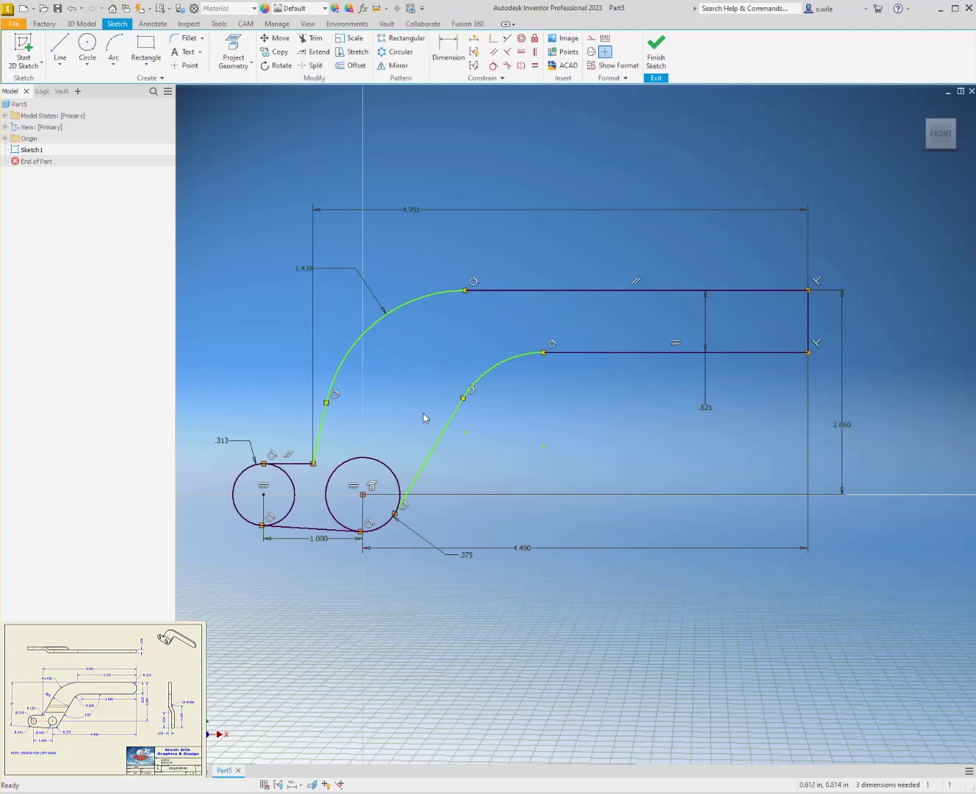
{"action": "key", "text": "F9"}
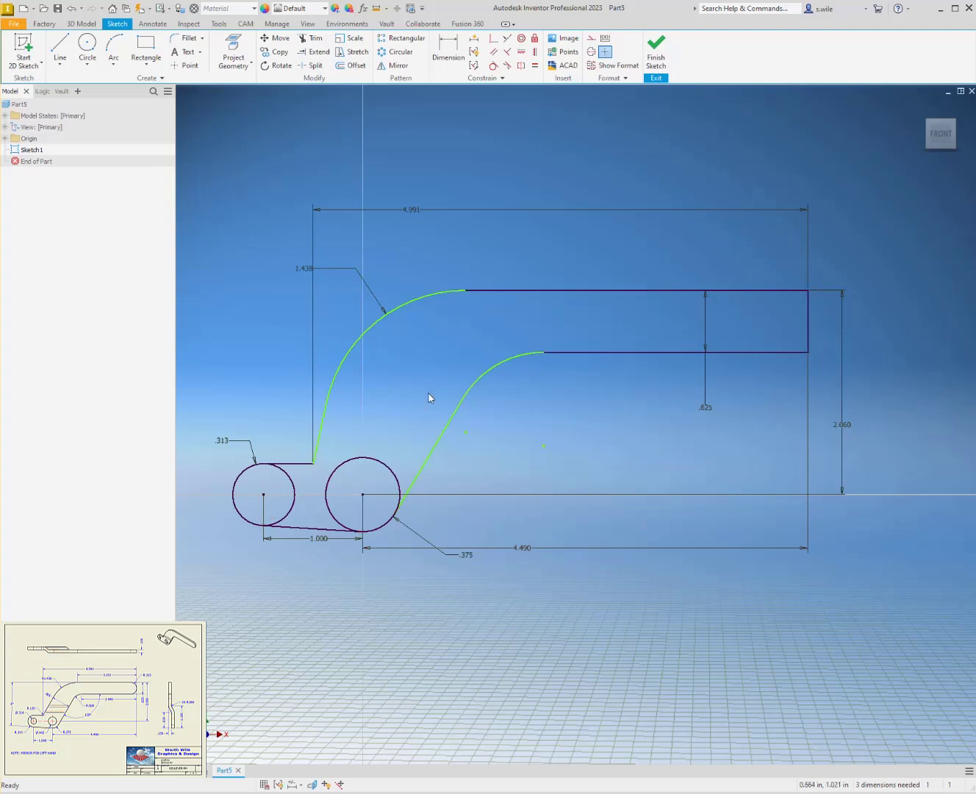
- Dimension the length of the handle's upper horizontal line as 3.152 in
{"action": "middle_click_drag", "start_coordinate": [431, 398], "coordinate": [453, 399]}
{"action": "key", "text": "d"}
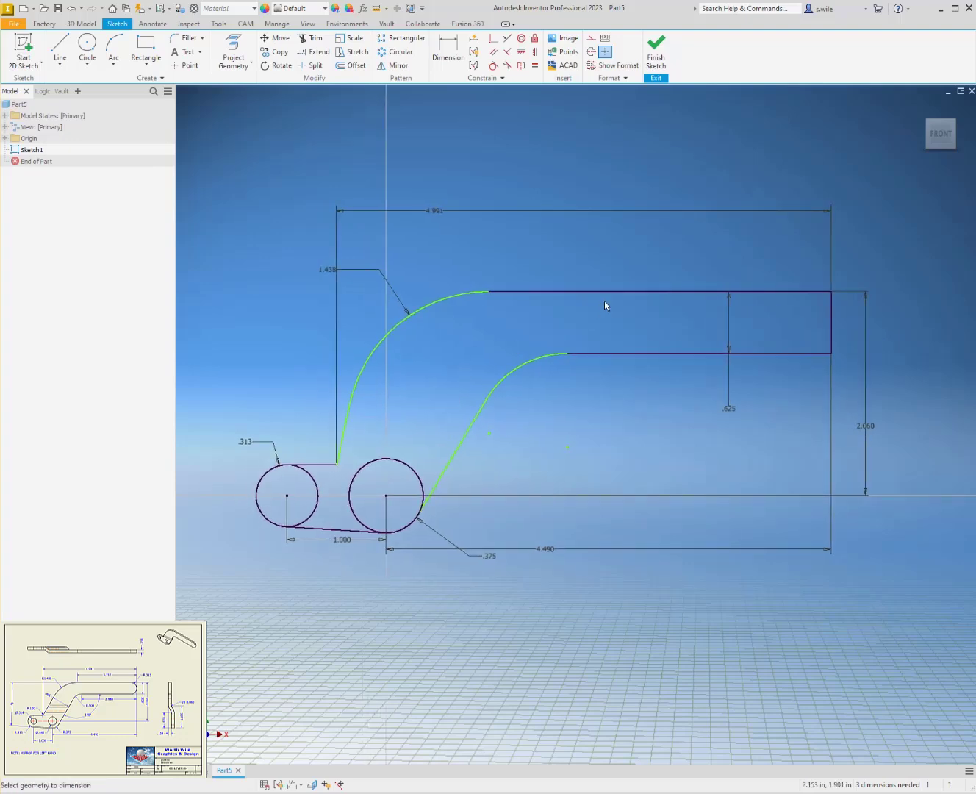
{"action": "left_click", "coordinate": [608, 291]}
{"action": "left_click", "coordinate": [610, 267]}
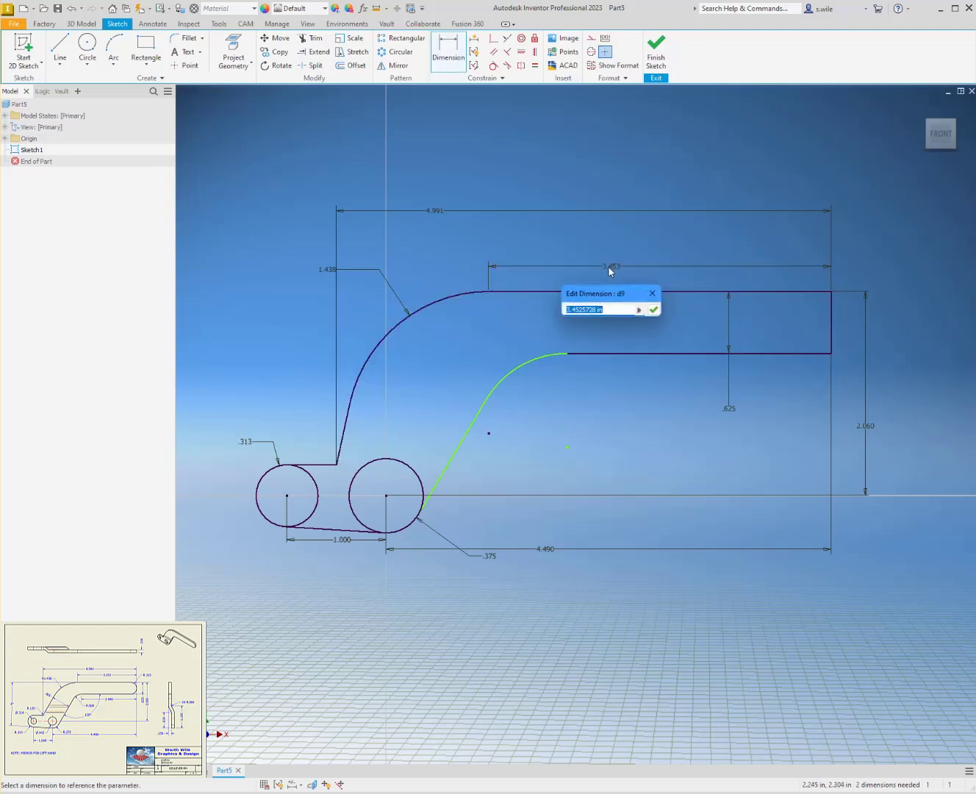
{"action": "type", "text": "3.152"}
{"action": "key", "text": "Return"}
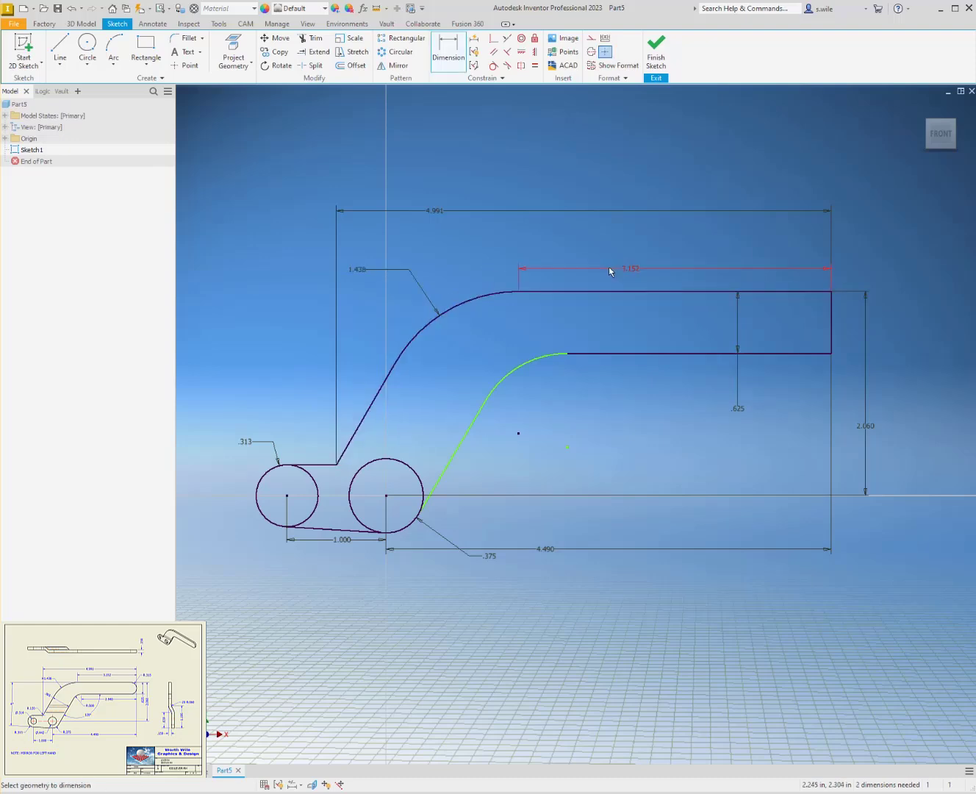
- Dimension the length of the handle's lower horizontal line as 2.94 in
{"action": "left_click", "coordinate": [625, 359]}
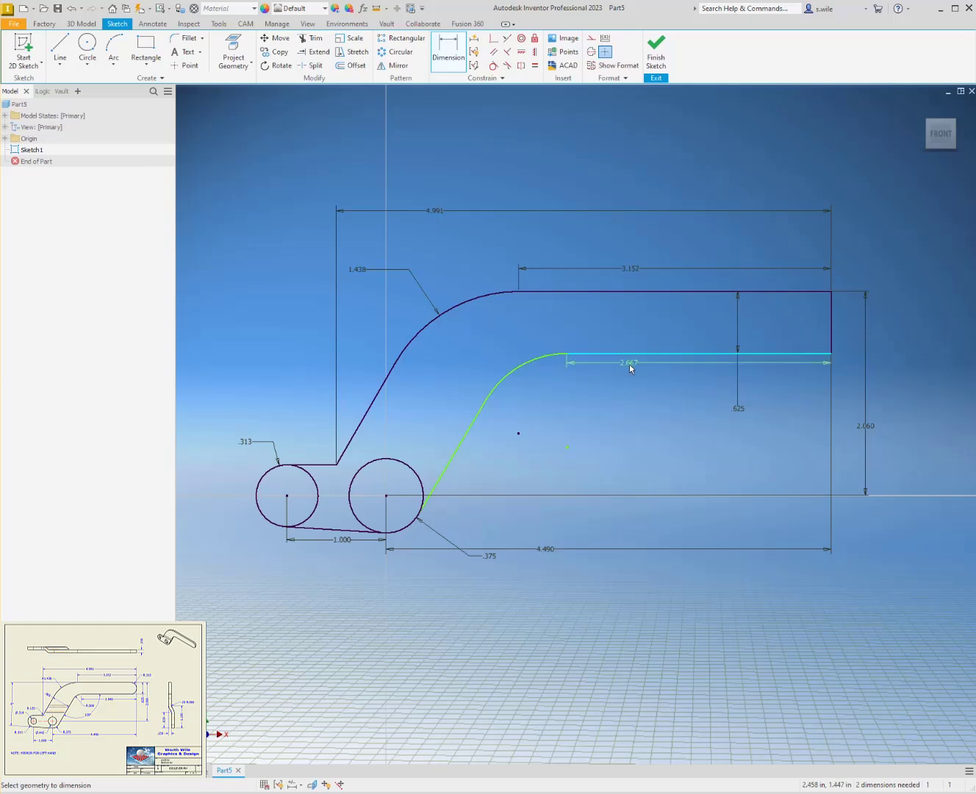
{"action": "left_click", "coordinate": [630, 388]}
{"action": "type", "text": "2."}
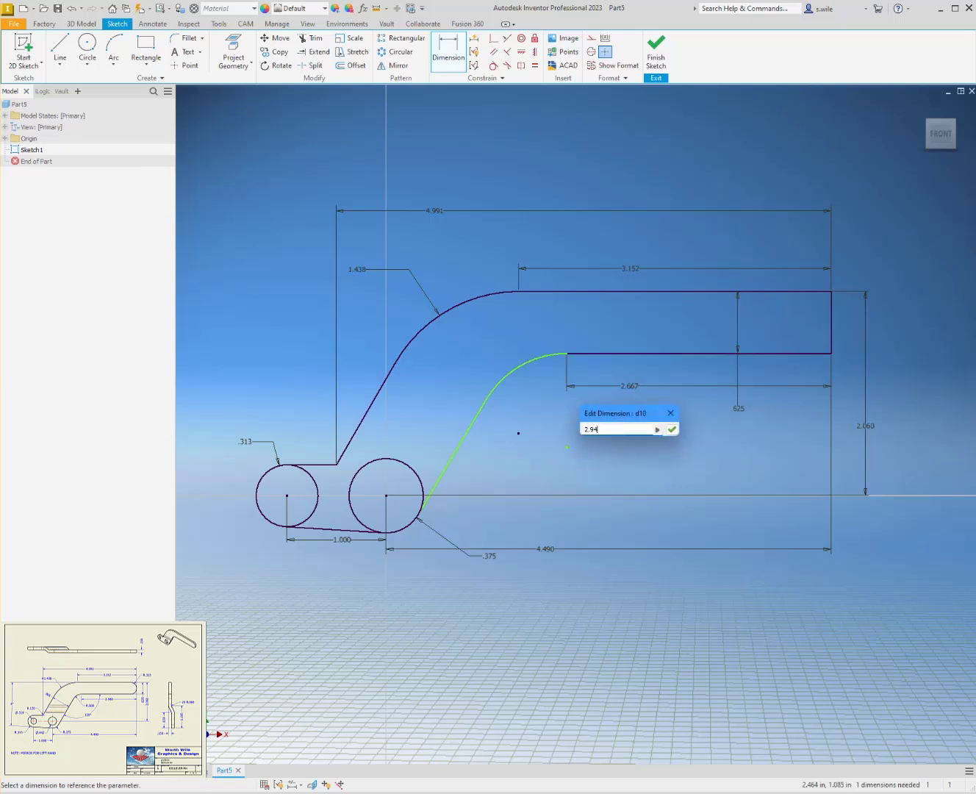
{"action": "type", "text": "94"}
{"action": "key", "text": "Return"}
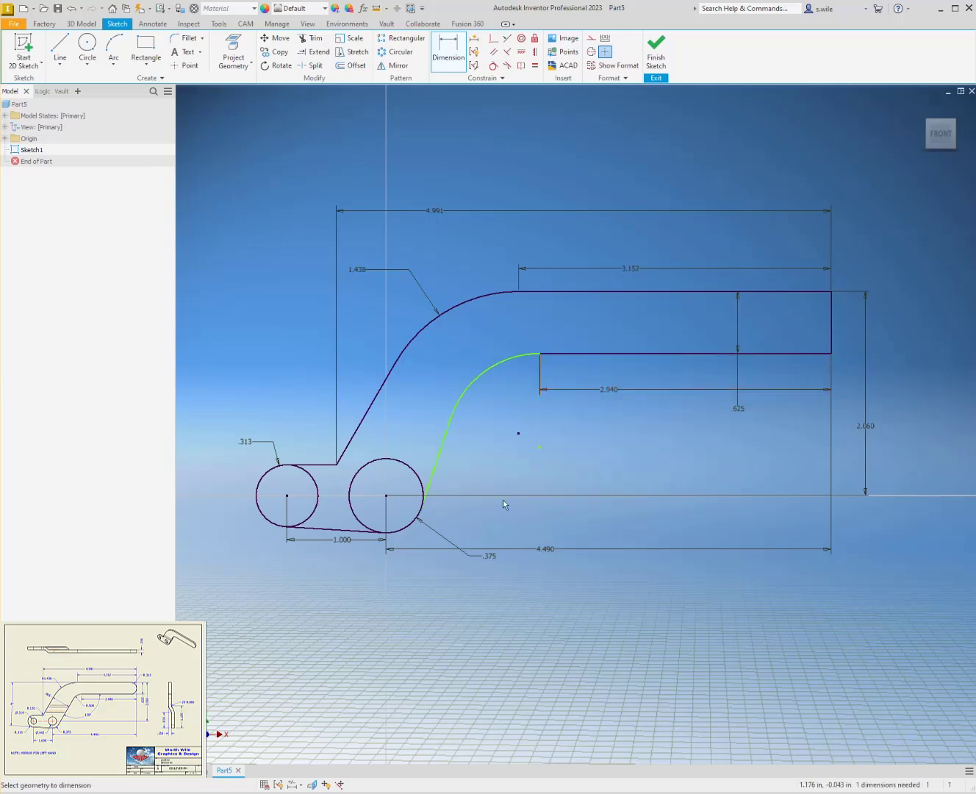
- Dimension the lever's inner arc with a radius of 0.5 in
{"action": "left_click", "coordinate": [505, 365]}
{"action": "left_click", "coordinate": [480, 342]}
{"action": "type", "text": ".5"}
{"action": "key", "text": "Return"}
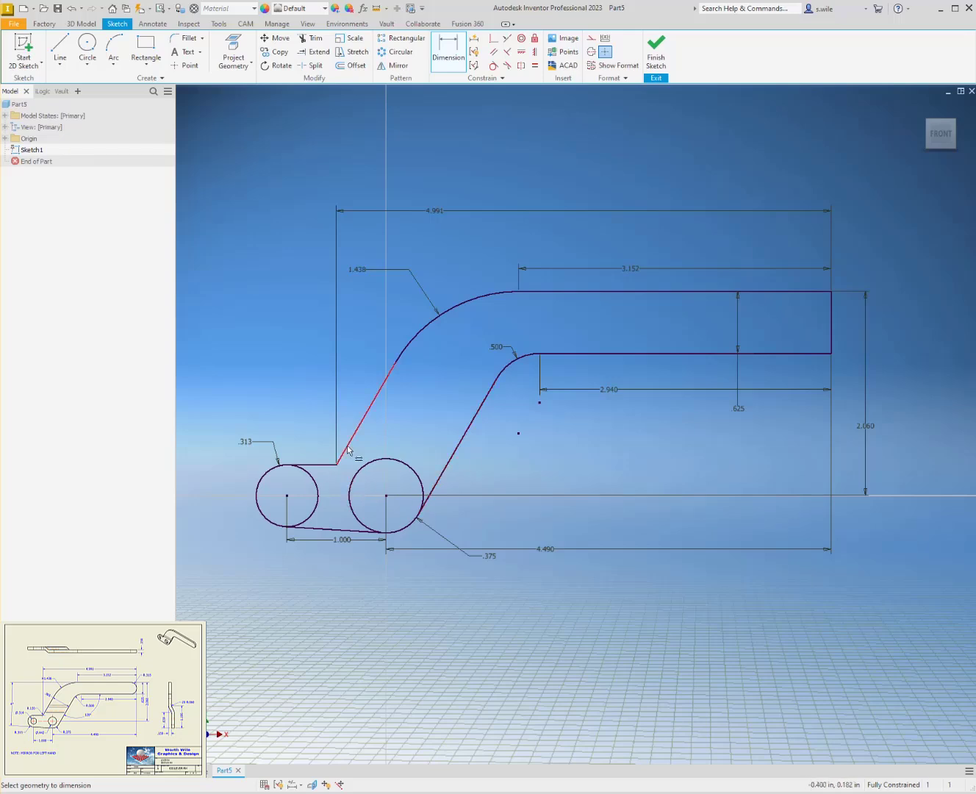
{"action": "key", "text": "Escape"}
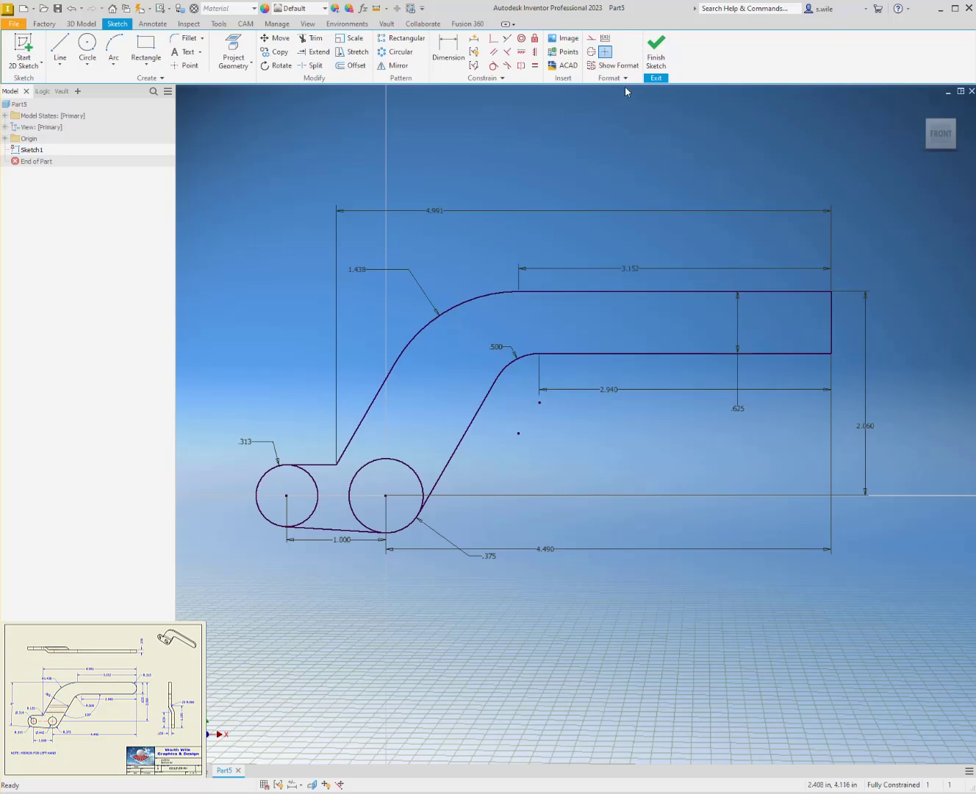
- Finish the sketch and extrude all three profiles of the lever outline by .156*2 in
{"action": "left_click", "coordinate": [656, 53]}
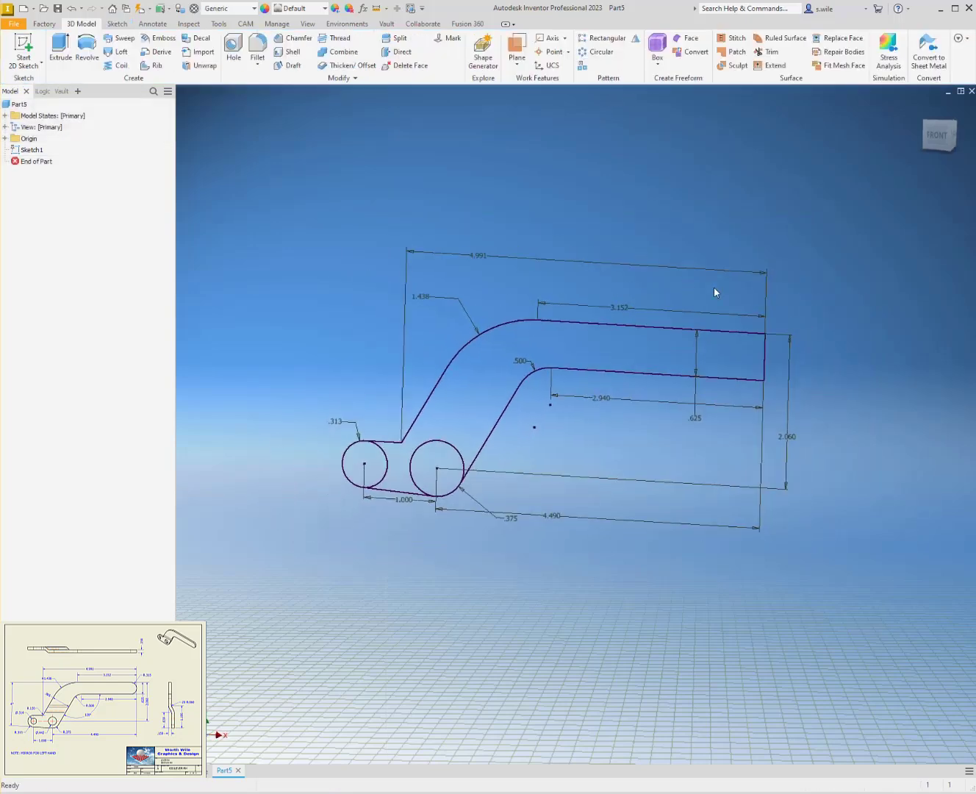
{"action": "left_click", "coordinate": [61, 47]}
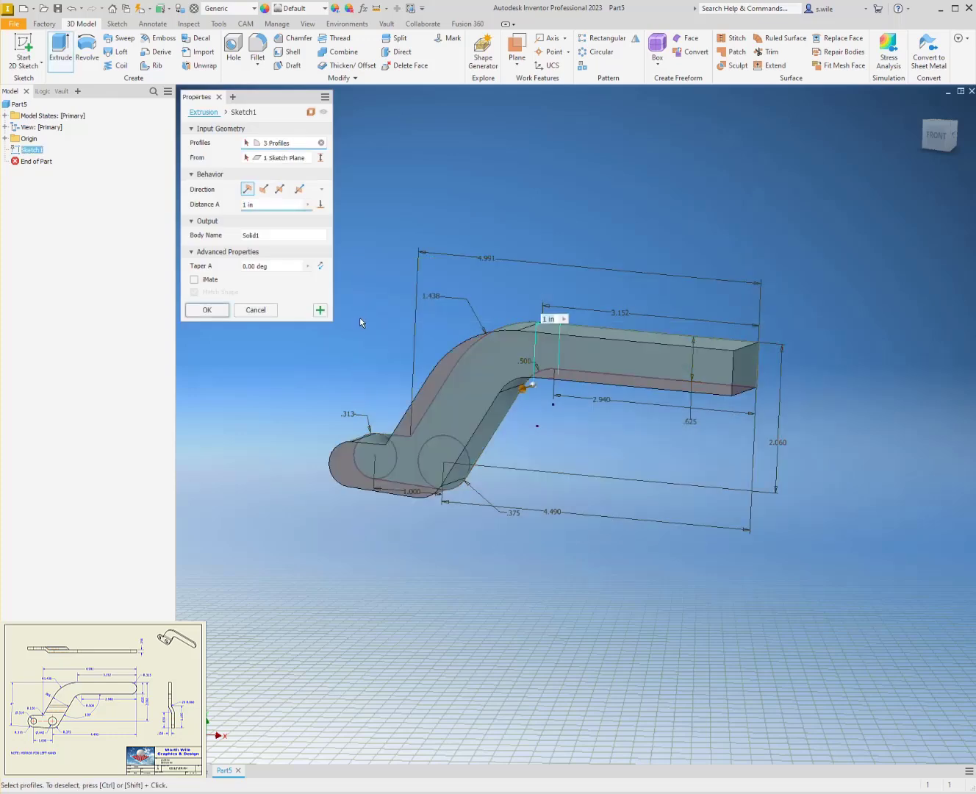
{"action": "left_click", "coordinate": [250, 205]}
{"action": "type", "text": ".1"}
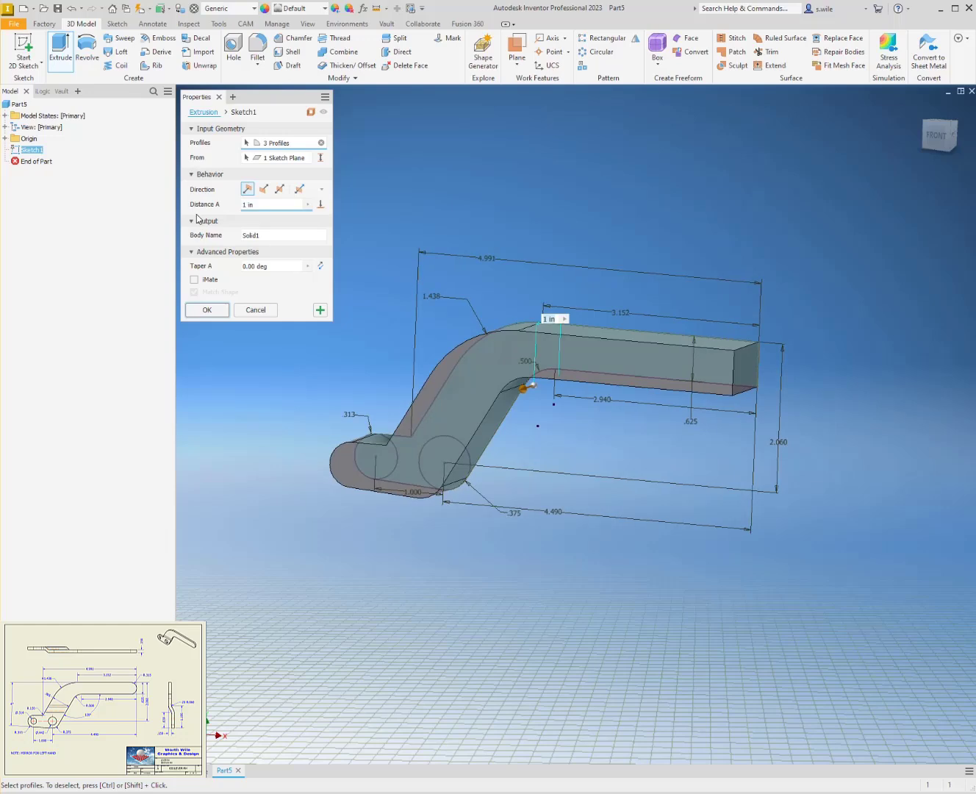
{"action": "type", "text": "56"}
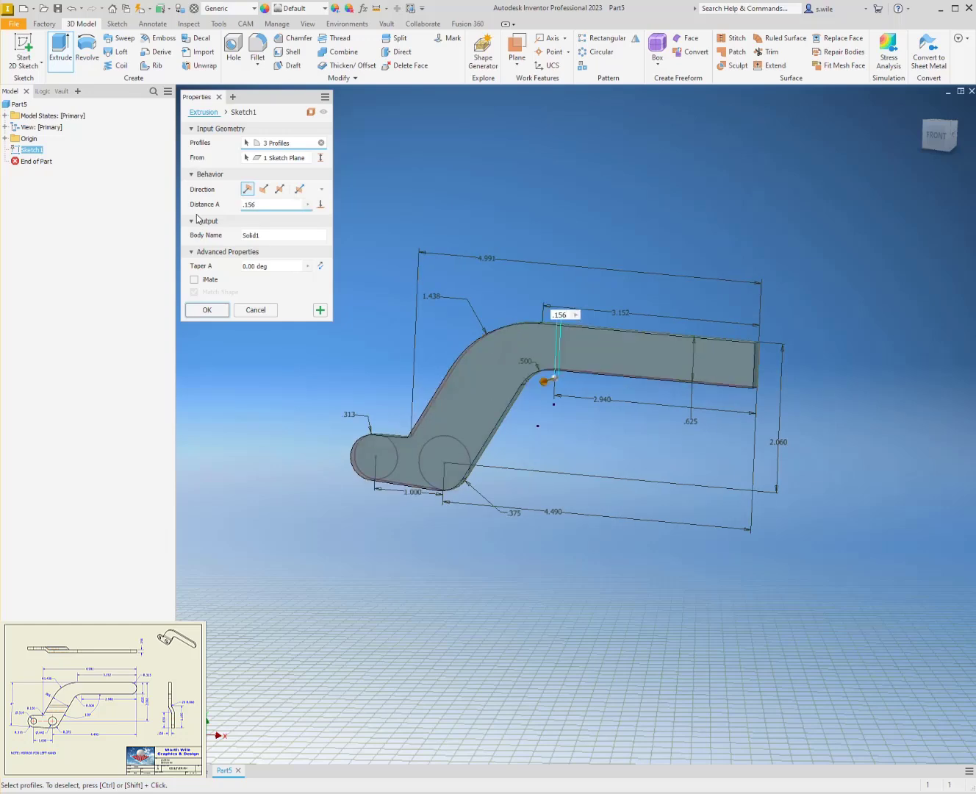
{"action": "type", "text": "*2"}
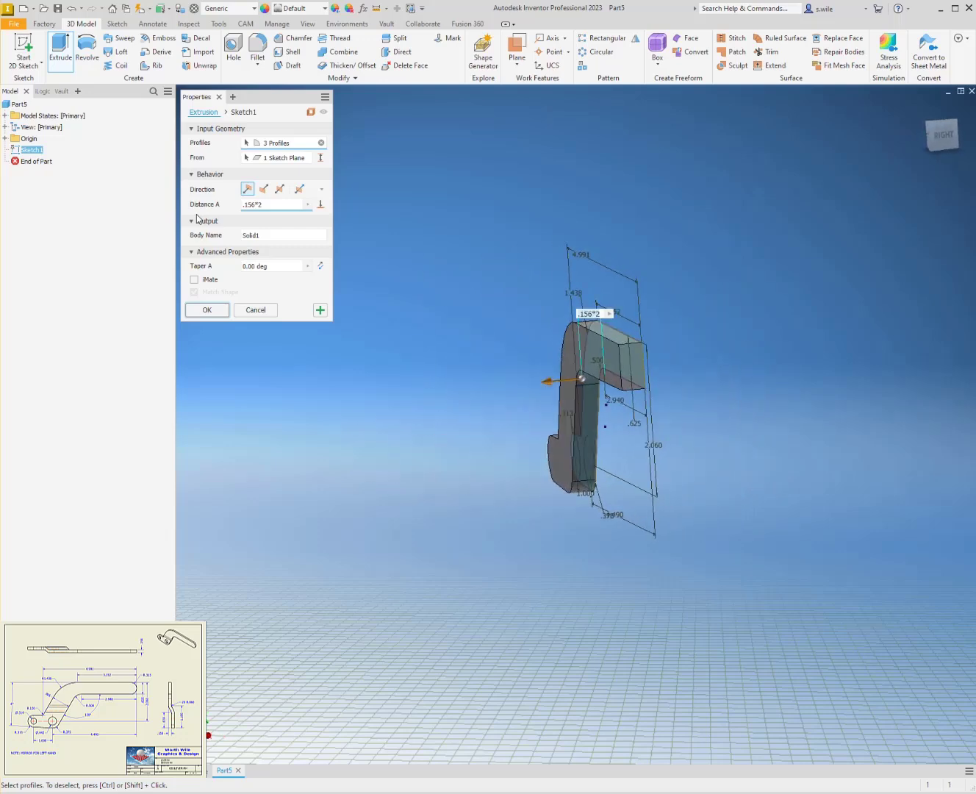
{"action": "key", "text": "Return"}
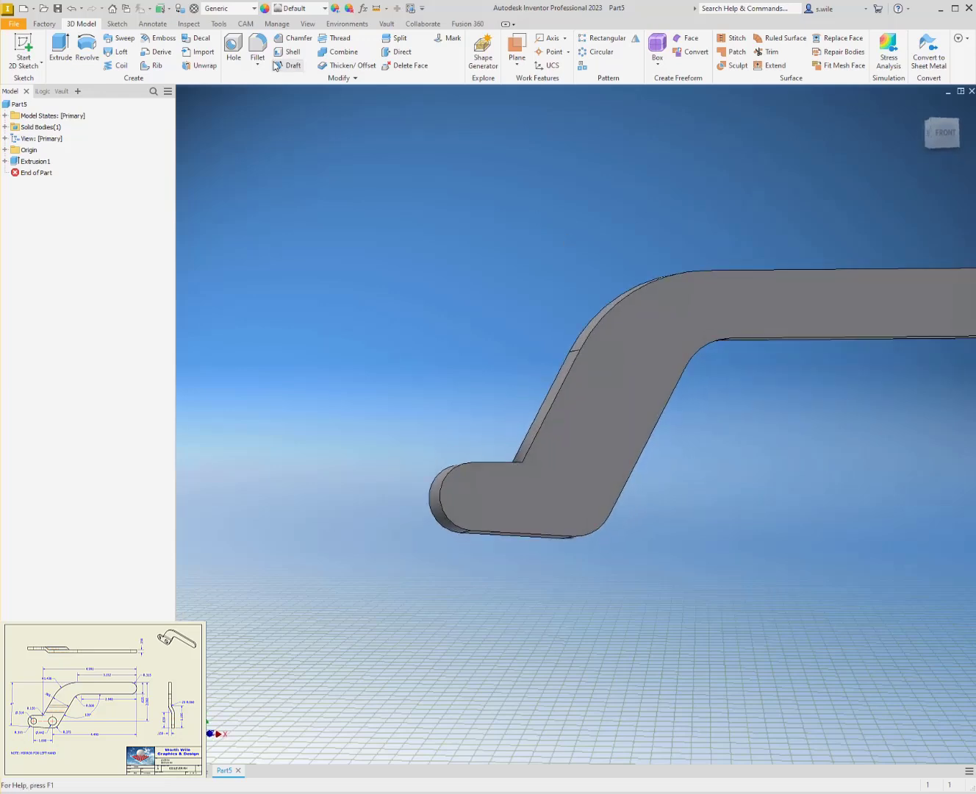
- Add a simple 0.314 in through hole to the front face, concentric with the lever's small rounded end
{"action": "left_click", "coordinate": [233, 48]}
{"action": "left_click", "coordinate": [439, 512]}
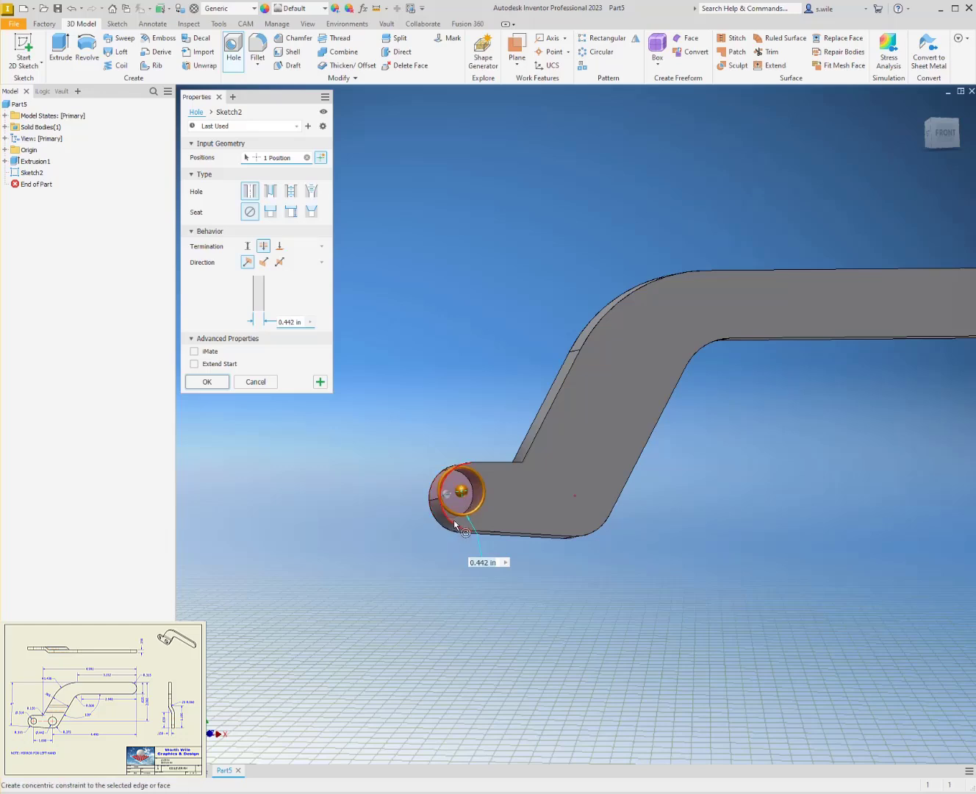
{"action": "left_click", "coordinate": [453, 520]}
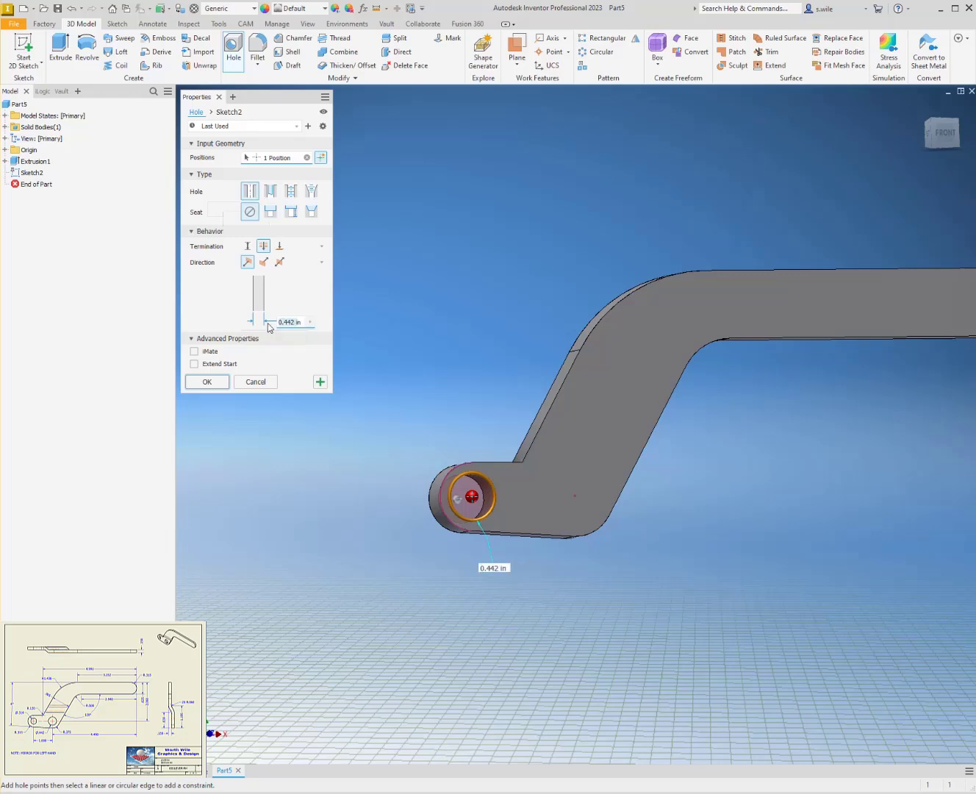
{"action": "key", "text": "BackSpace"}
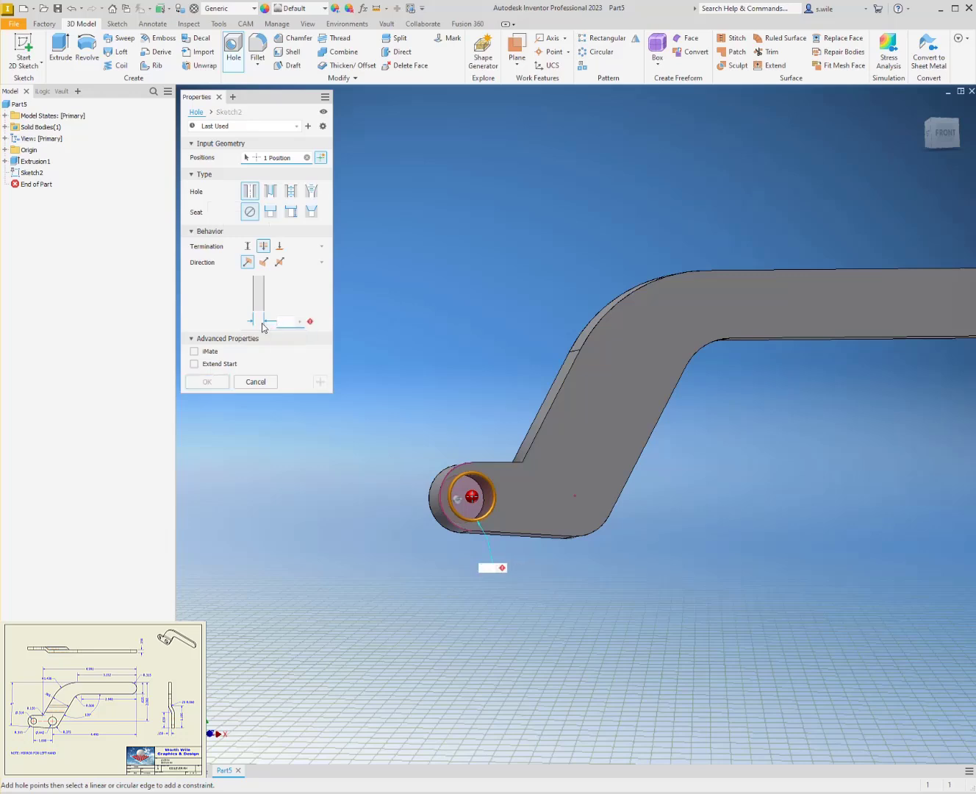
{"action": "type", "text": ".314"}
{"action": "key", "text": "Return"}
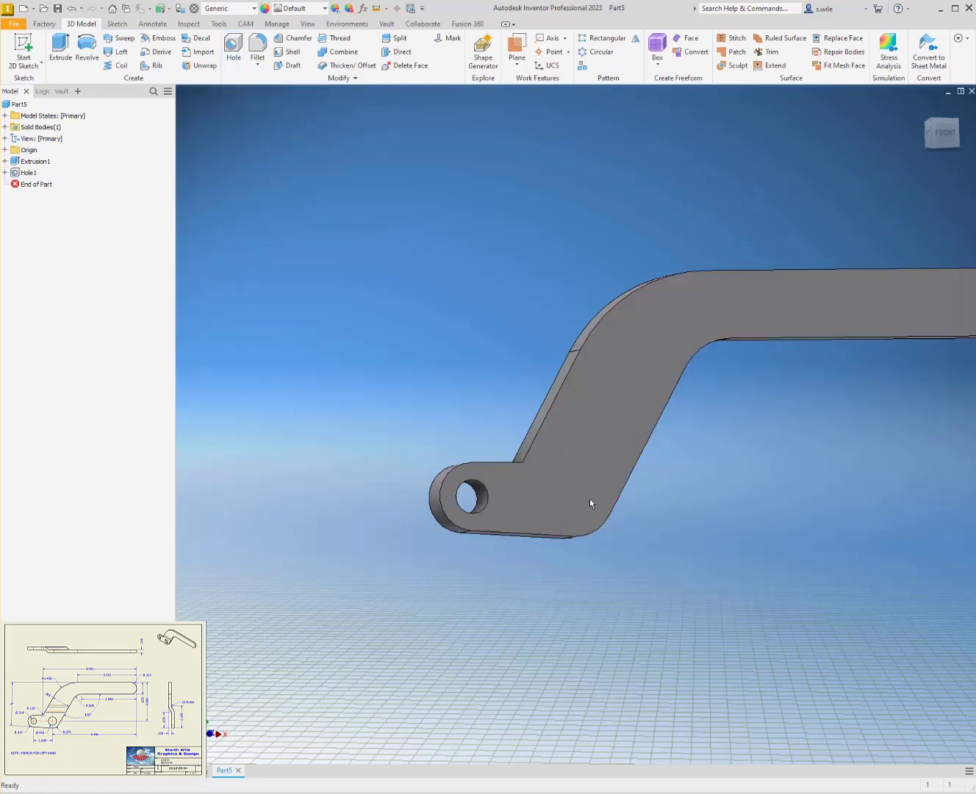
- Add a simple 0.442 in through hole concentric with the rounded lower corner beneath the lever's slanted arm
{"action": "key", "text": "h"}
{"action": "left_click", "coordinate": [574, 495]}
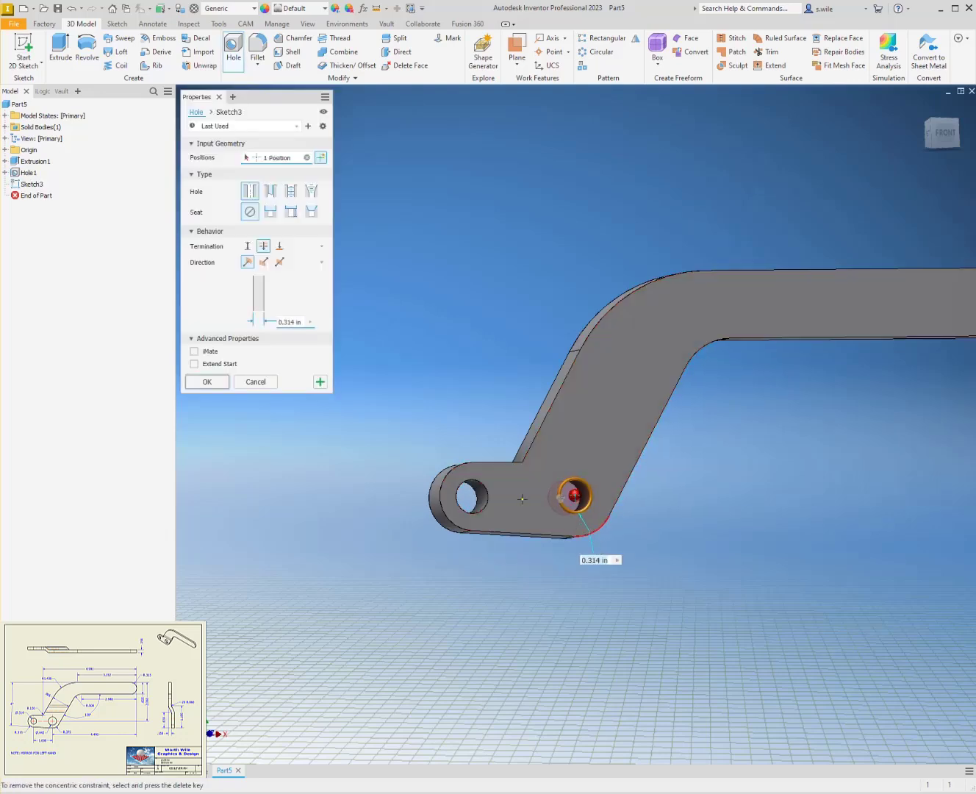
{"action": "double_click", "coordinate": [285, 322]}
{"action": "type", "text": ".442"}
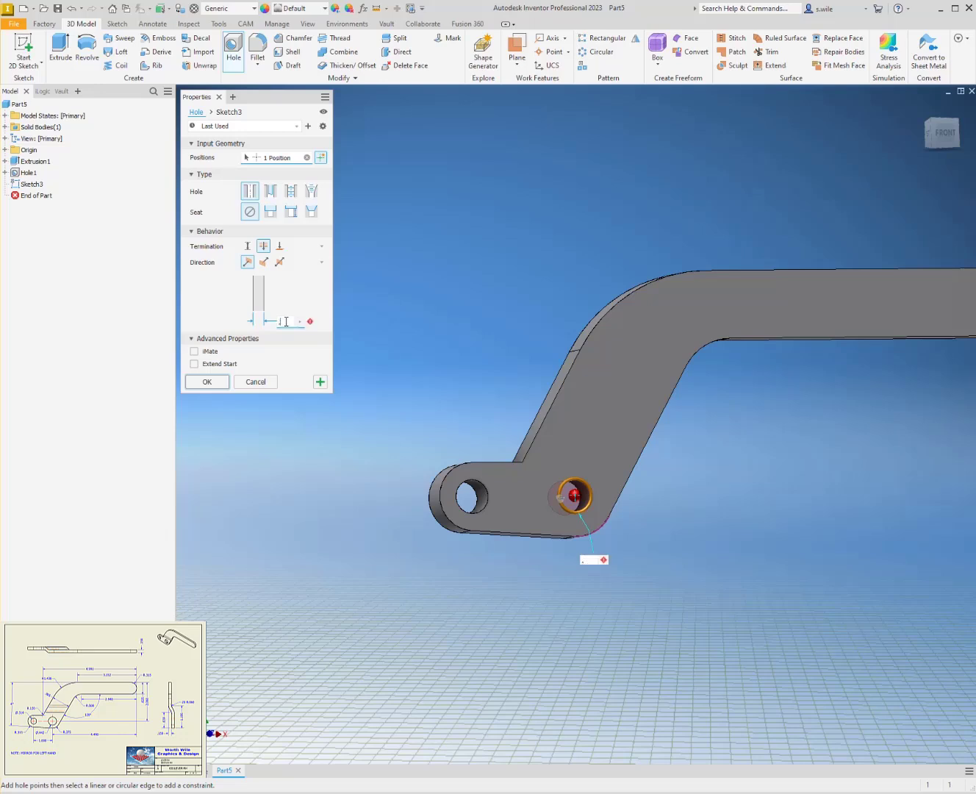
{"action": "key", "text": "Return"}
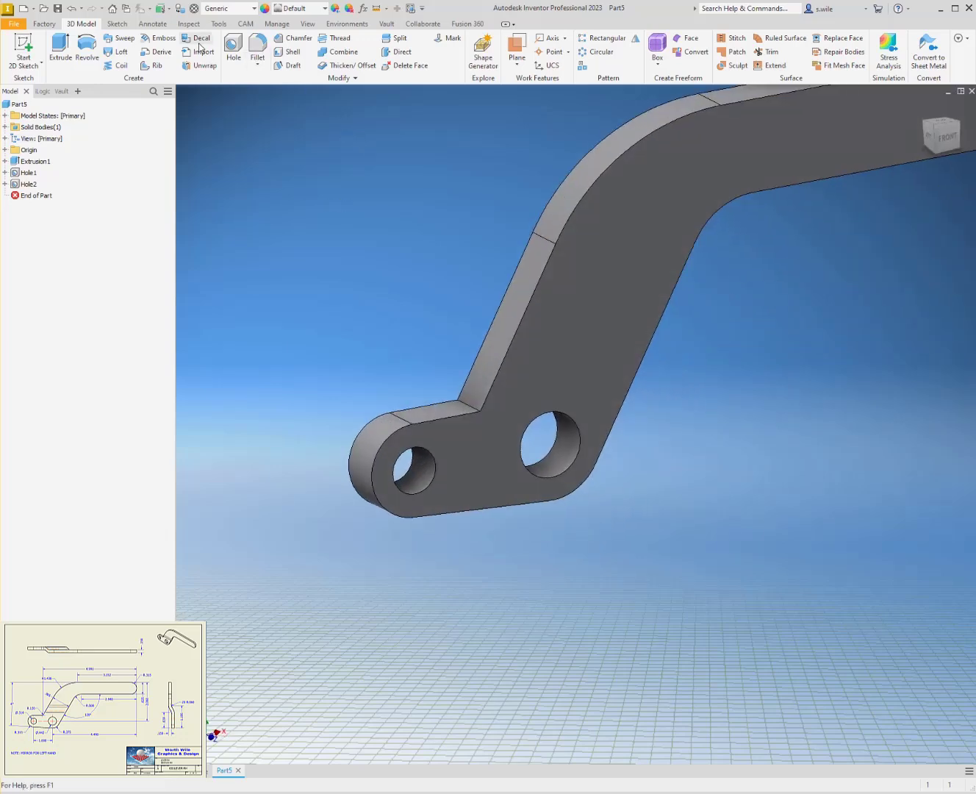
- Fillet the inside corner edge between the small end's top face and the slanted arm with a 0.125 in radius
{"action": "left_click", "coordinate": [257, 48]}
{"action": "left_click", "coordinate": [466, 397]}
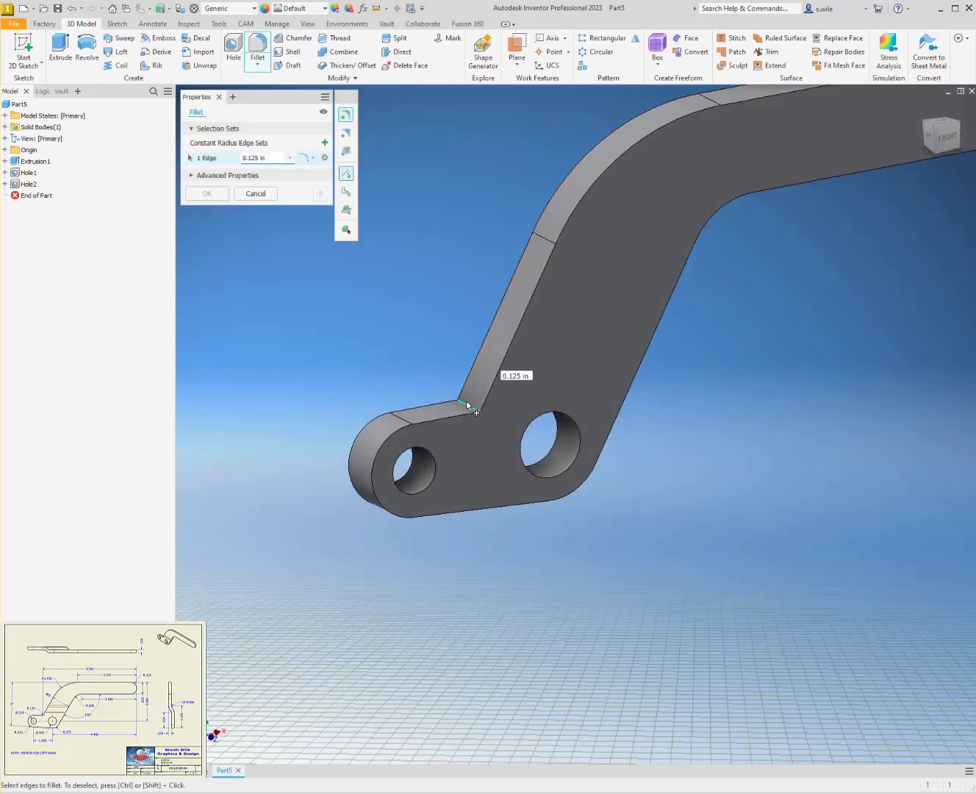
{"action": "type", "text": ".12"}
{"action": "key", "text": "Return"}
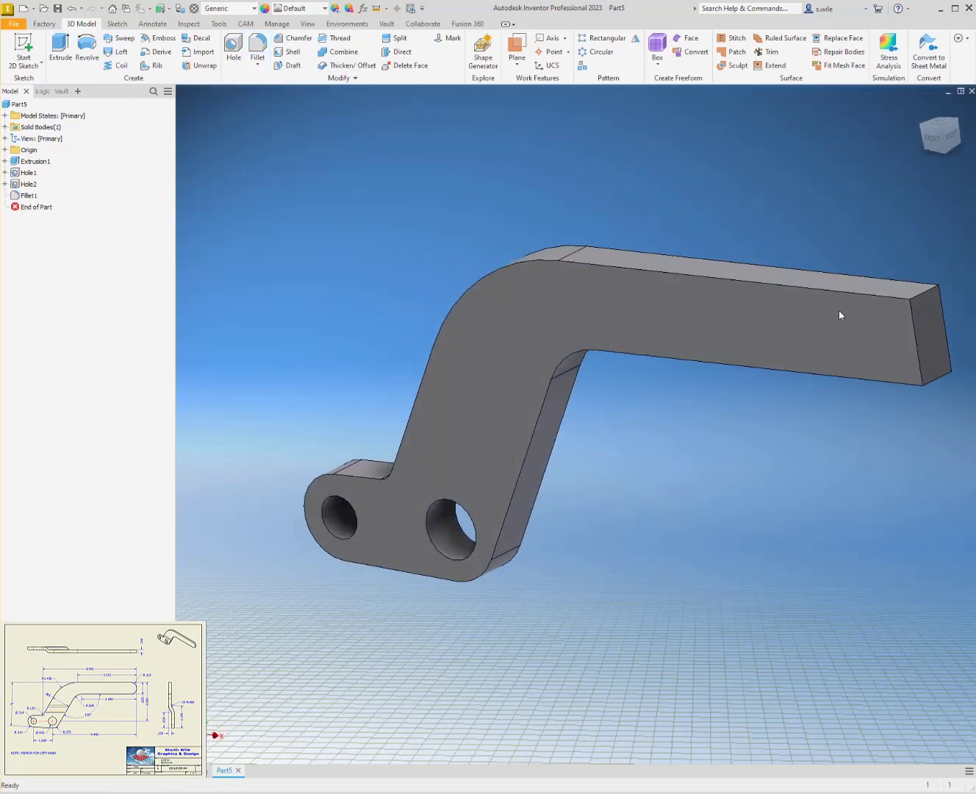
{"action": "key", "text": "f"}
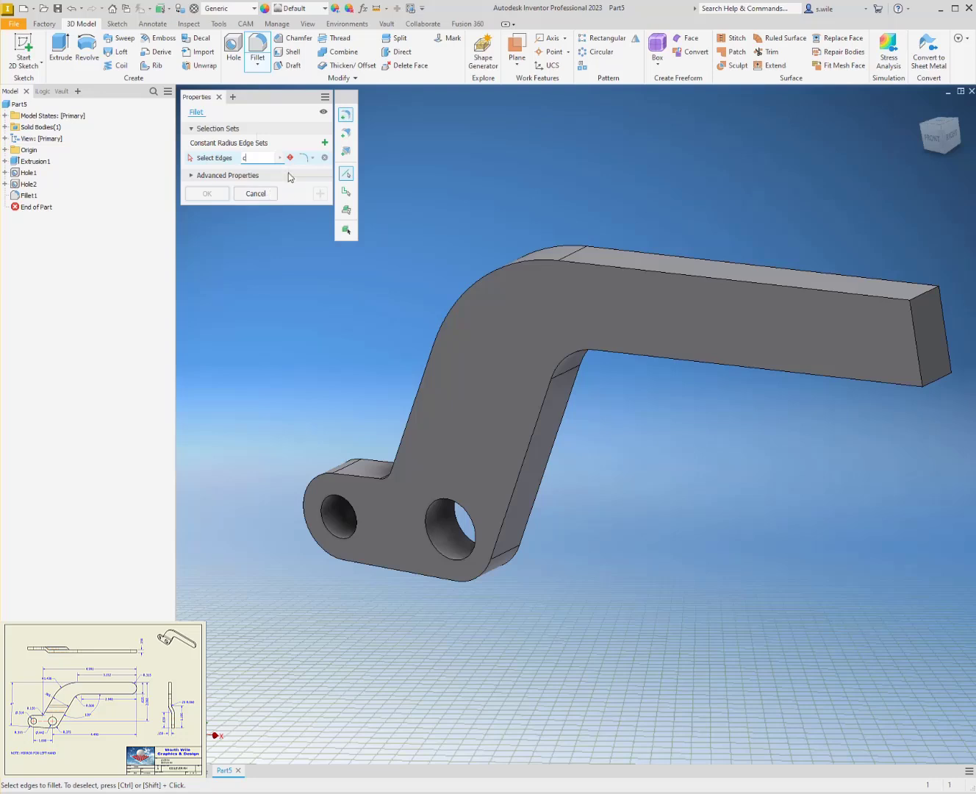
{"action": "left_click", "coordinate": [312, 158]}
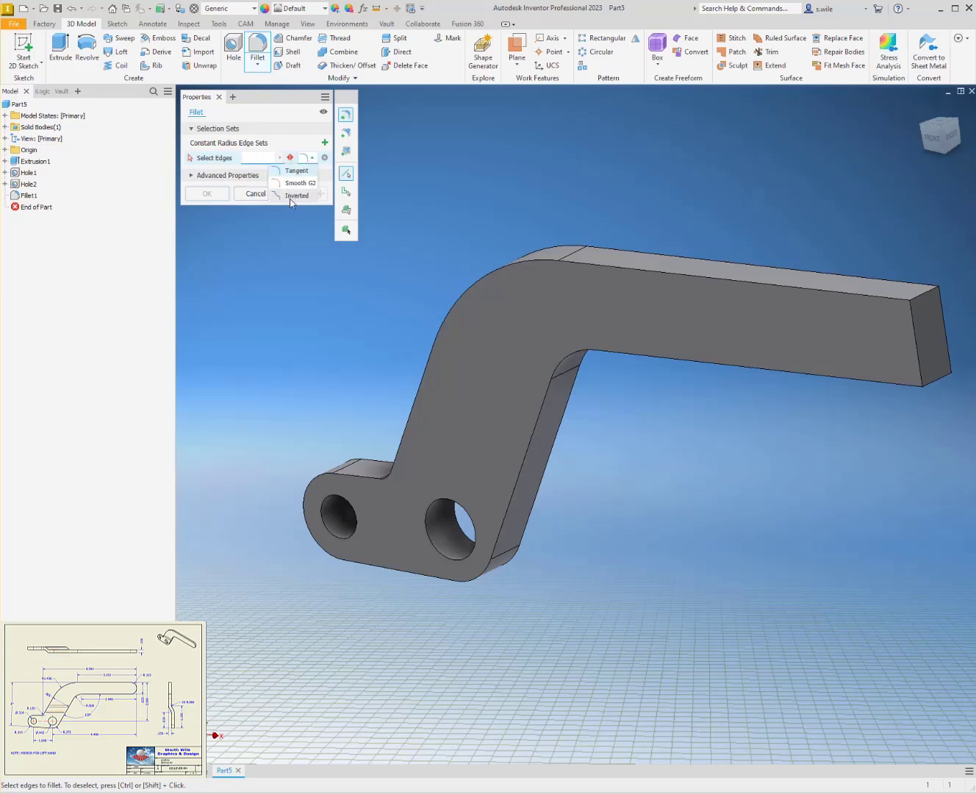
{"action": "left_click", "coordinate": [279, 117]}
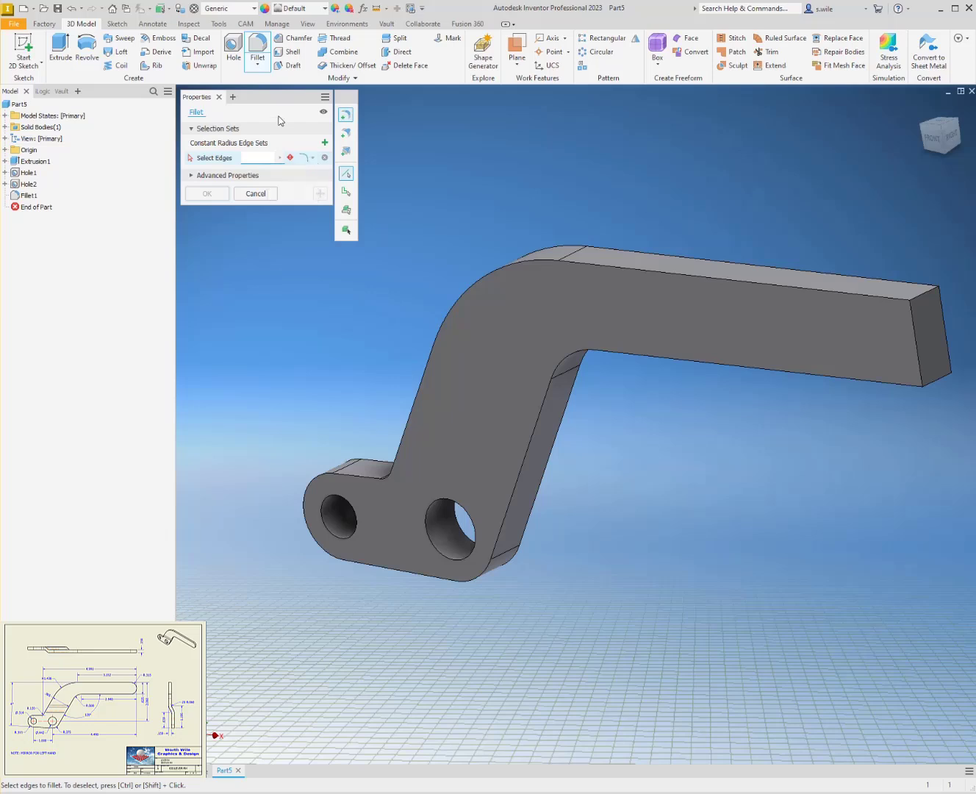
{"action": "left_click", "coordinate": [279, 162]}
{"action": "left_click", "coordinate": [280, 117]}
{"action": "left_click", "coordinate": [196, 179]}
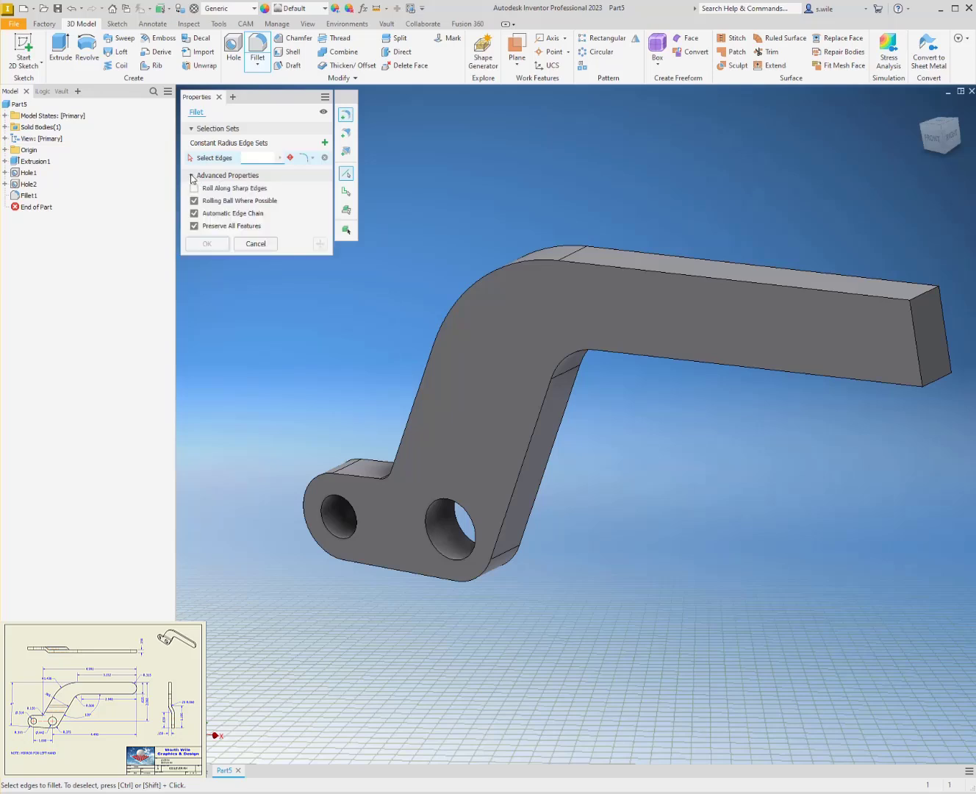
{"action": "left_click", "coordinate": [193, 178]}
{"action": "key", "text": "Escape"}
- Round off the long arm's free end with a Full Round Fillet using its top, end and bottom faces
{"action": "left_click", "coordinate": [254, 71]}
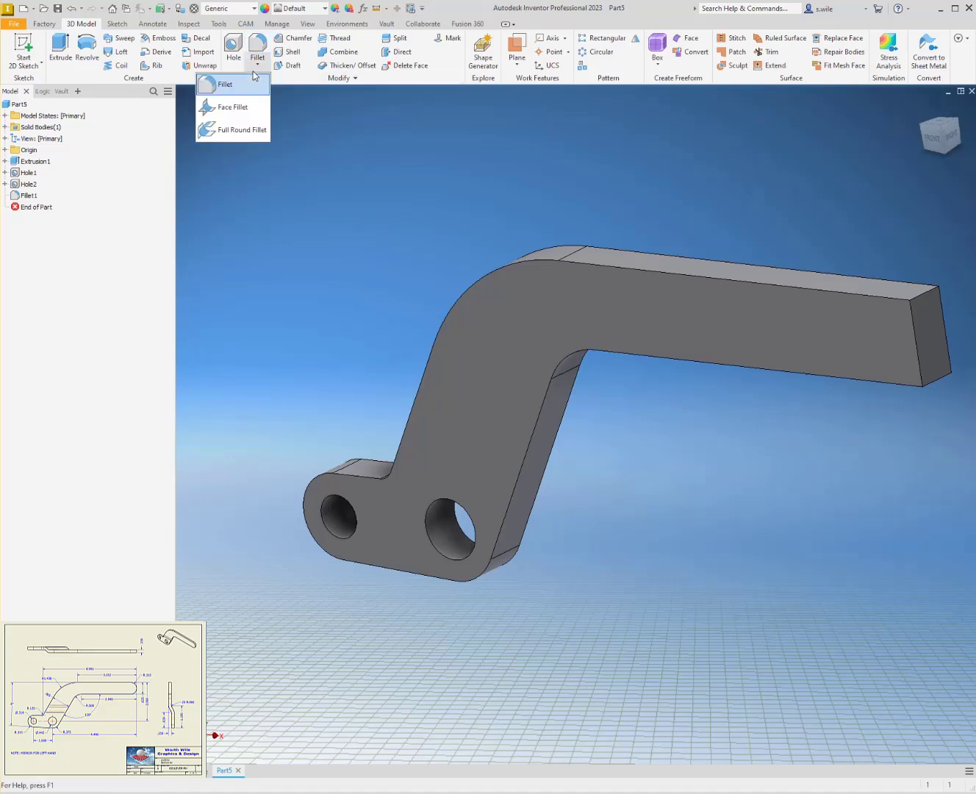
{"action": "left_click", "coordinate": [219, 132]}
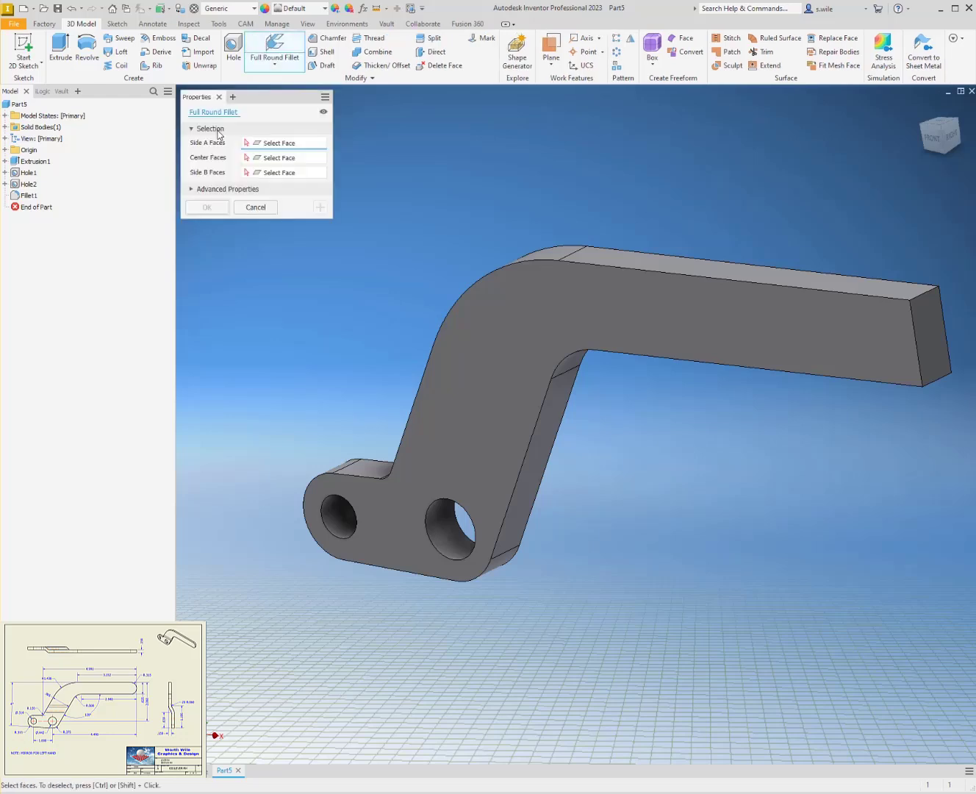
{"action": "middle_click_drag", "start_coordinate": [674, 203], "coordinate": [817, 310], "text": "shift"}
{"action": "left_click", "coordinate": [853, 341]}
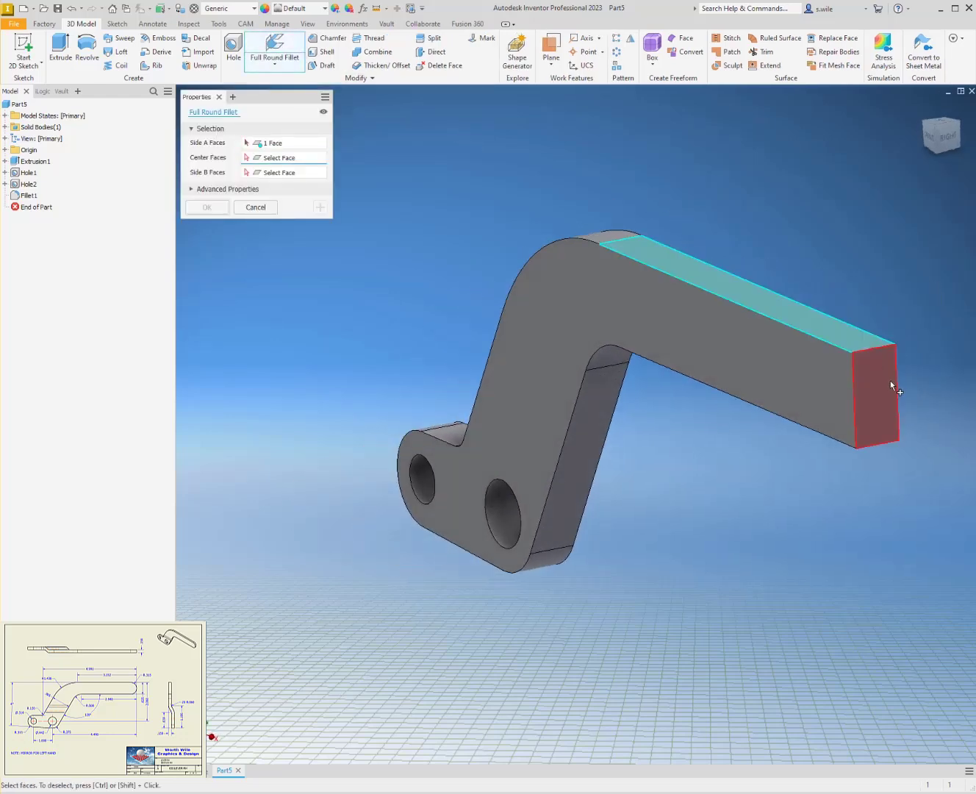
{"action": "left_click", "coordinate": [879, 390]}
{"action": "middle_click_drag", "start_coordinate": [877, 395], "coordinate": [829, 334], "text": "shift"}
{"action": "scroll", "coordinate": [829, 333], "scroll_direction": "up", "scroll_amount": 2}
{"action": "left_click", "coordinate": [824, 326]}
{"action": "key", "text": "F6"}
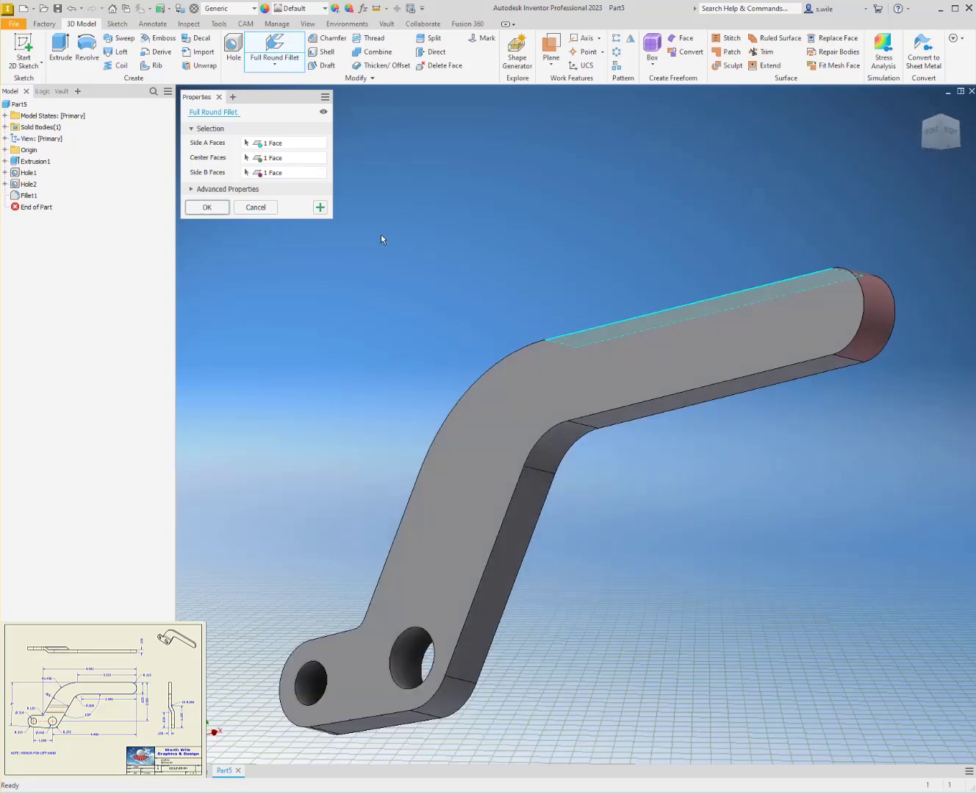
{"action": "left_click", "coordinate": [207, 207]}
{"action": "scroll", "coordinate": [358, 228], "scroll_direction": "up", "scroll_amount": 3}
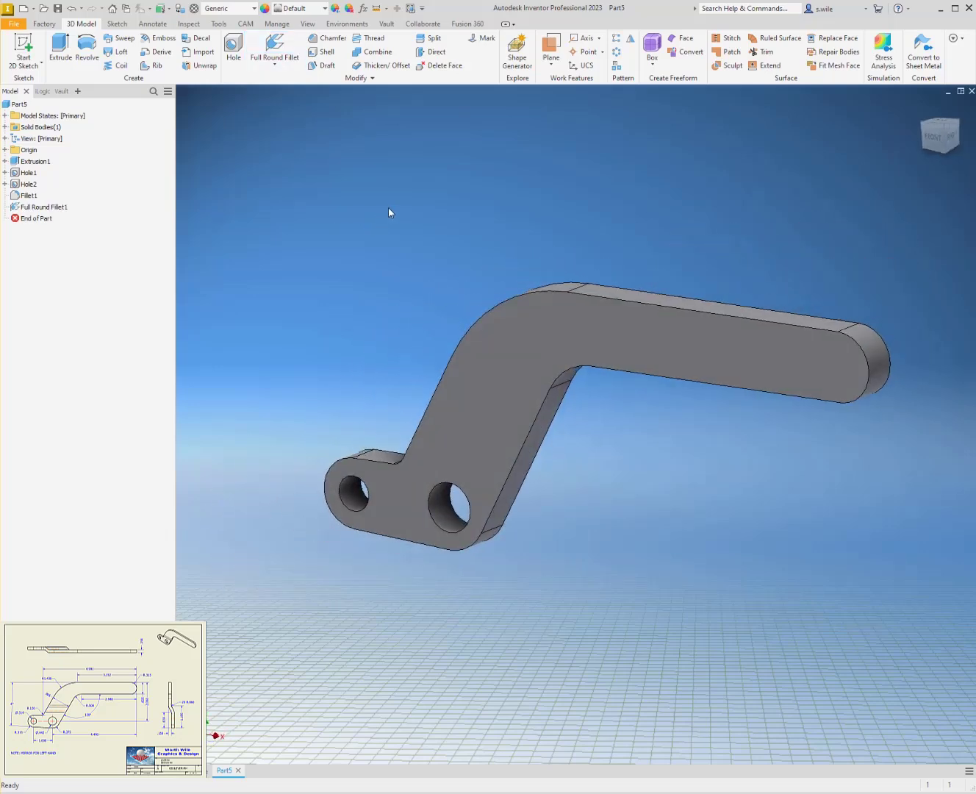
- Start a sketch on the lever's front face and draw a horizontal line about 2.3 in long across the slanted arm
{"action": "left_click", "coordinate": [481, 429]}
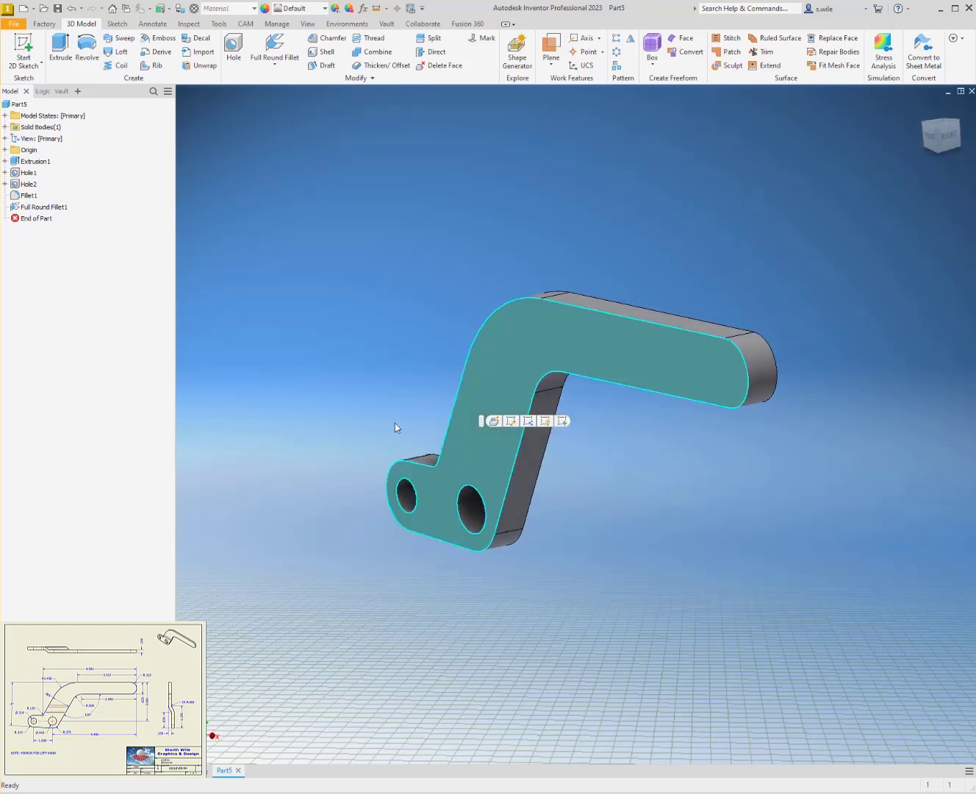
{"action": "left_click", "coordinate": [359, 78]}
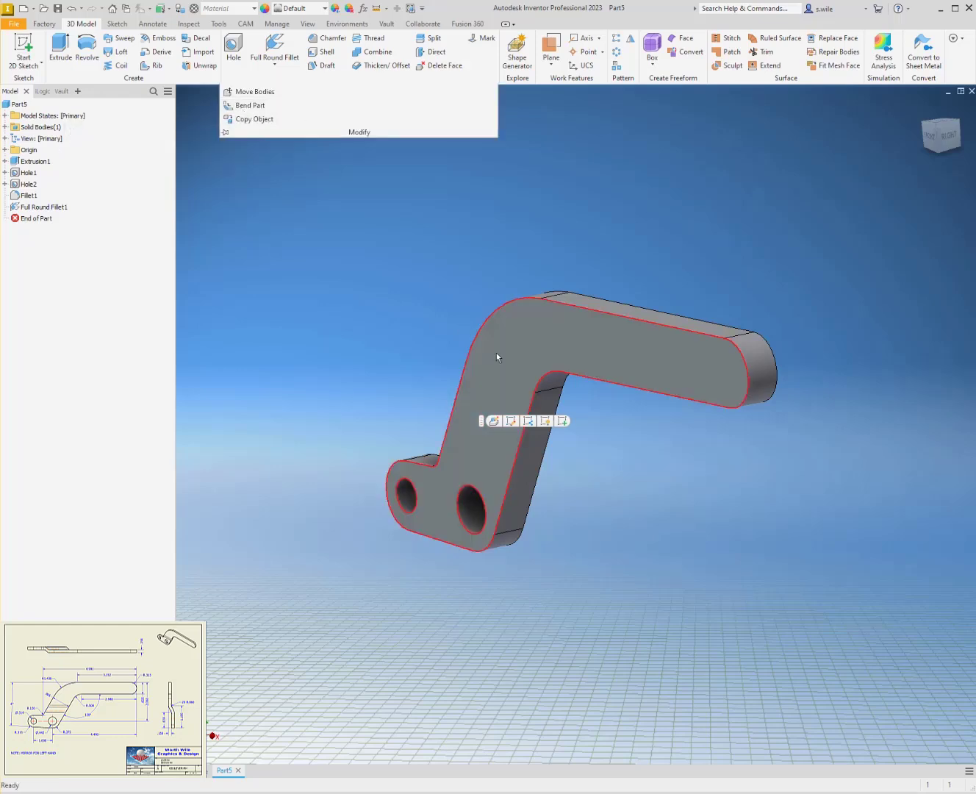
{"action": "middle_click_drag", "start_coordinate": [497, 355], "coordinate": [678, 475], "text": "shift"}
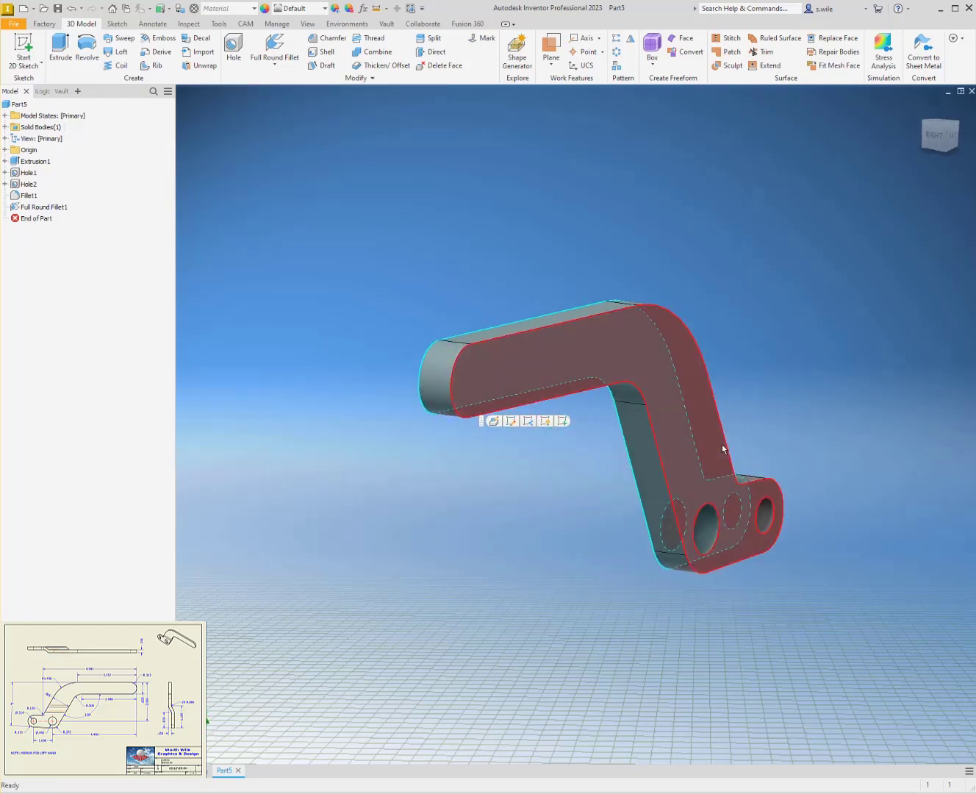
{"action": "middle_click_drag", "start_coordinate": [580, 462], "coordinate": [443, 487], "text": "shift"}
{"action": "left_click", "coordinate": [482, 491]}
{"action": "left_click", "coordinate": [445, 490]}
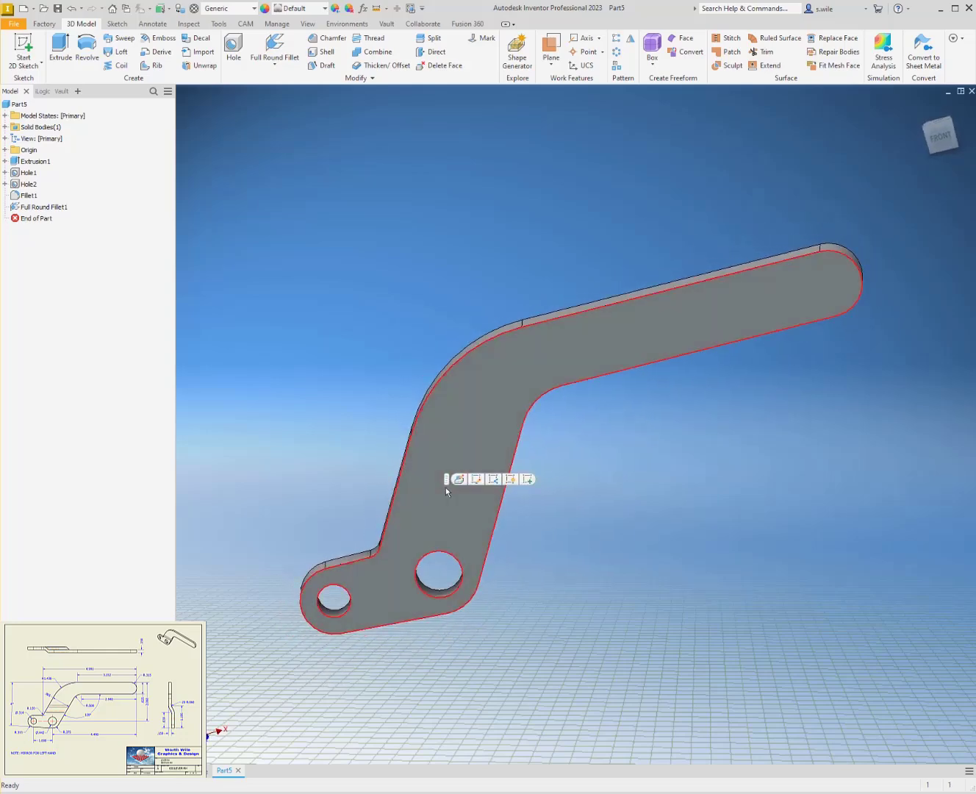
{"action": "left_click", "coordinate": [527, 478]}
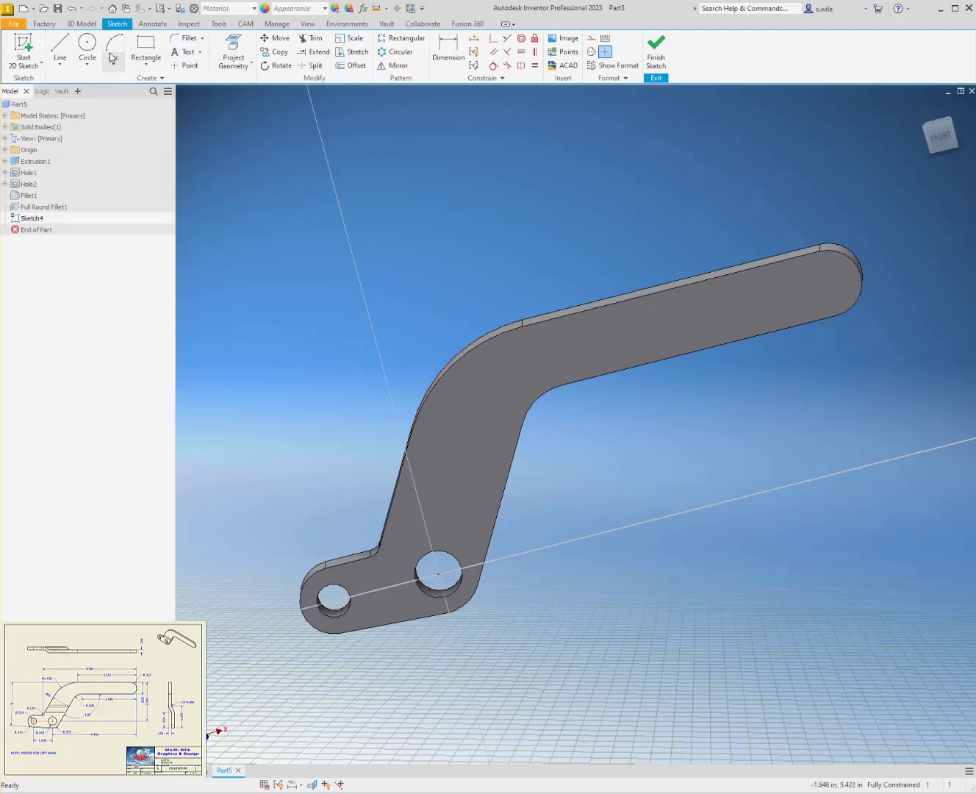
{"action": "left_click", "coordinate": [60, 48]}
{"action": "left_click", "coordinate": [318, 481]}
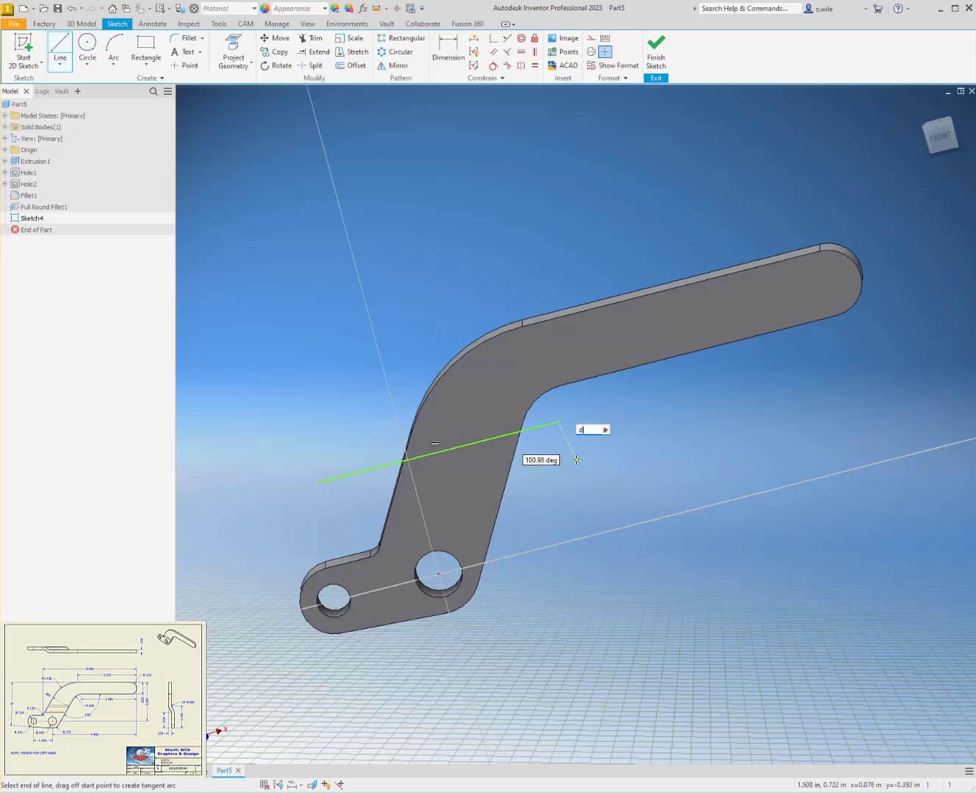
{"action": "key", "text": "Escape"}
{"action": "middle_click_drag", "start_coordinate": [481, 520], "coordinate": [481, 516], "text": "shift"}
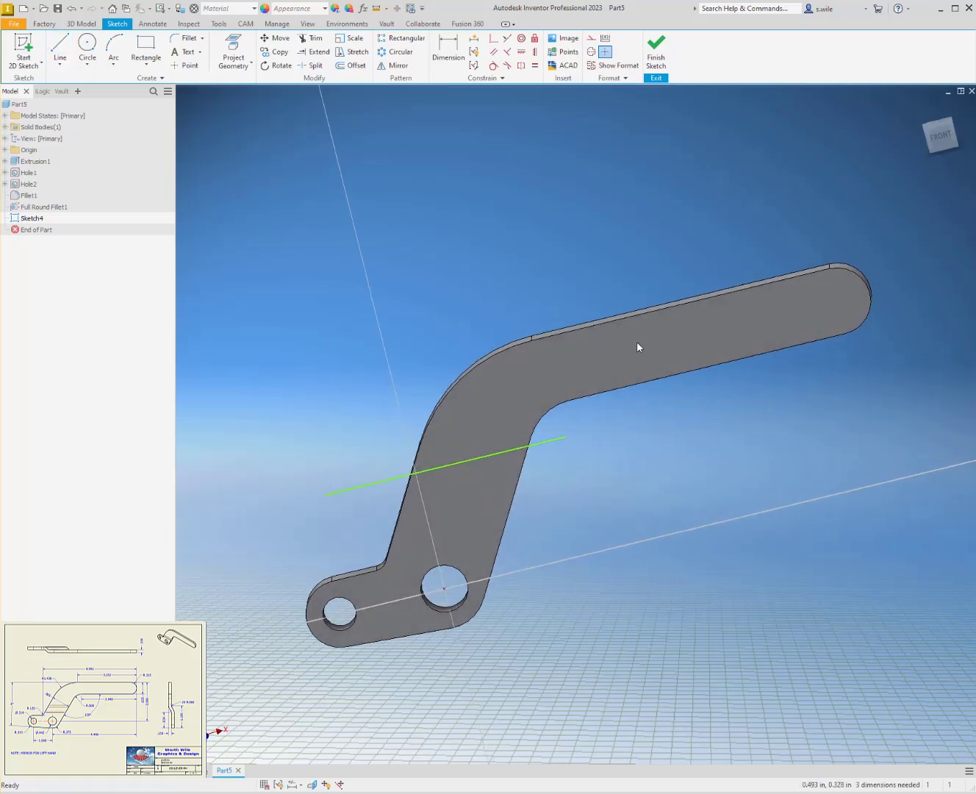
- Project the rounded lower corner edge beneath the larger hole into the front-face sketch
{"action": "left_click", "coordinate": [943, 139]}
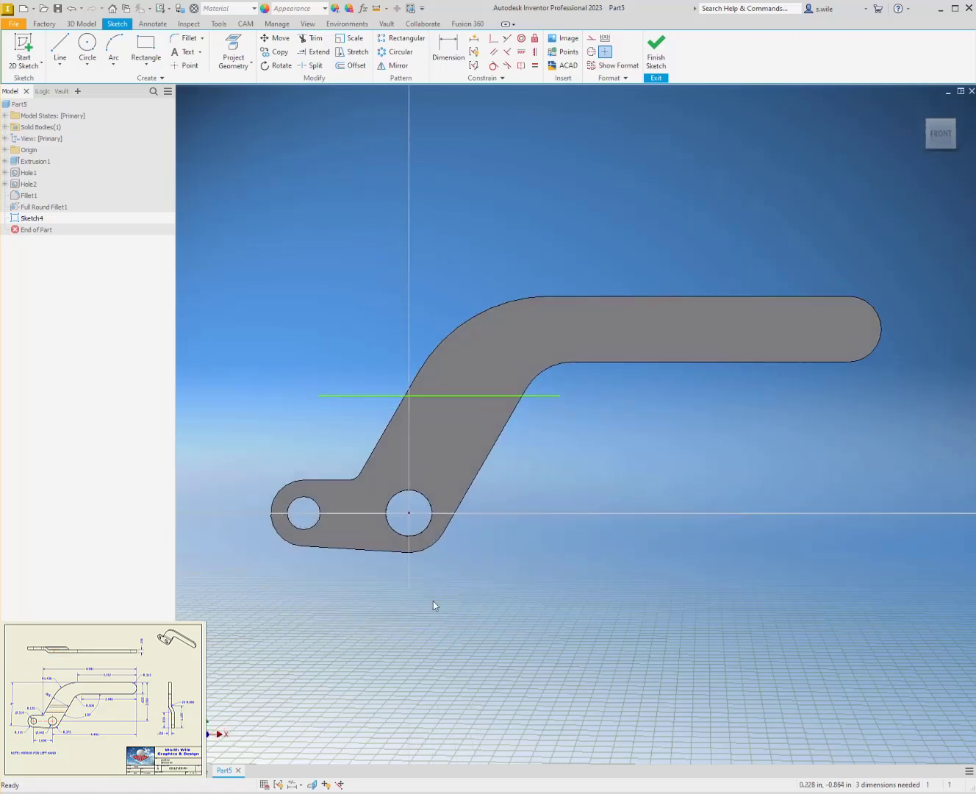
{"action": "scroll", "coordinate": [394, 524], "scroll_direction": "up", "scroll_amount": 8}
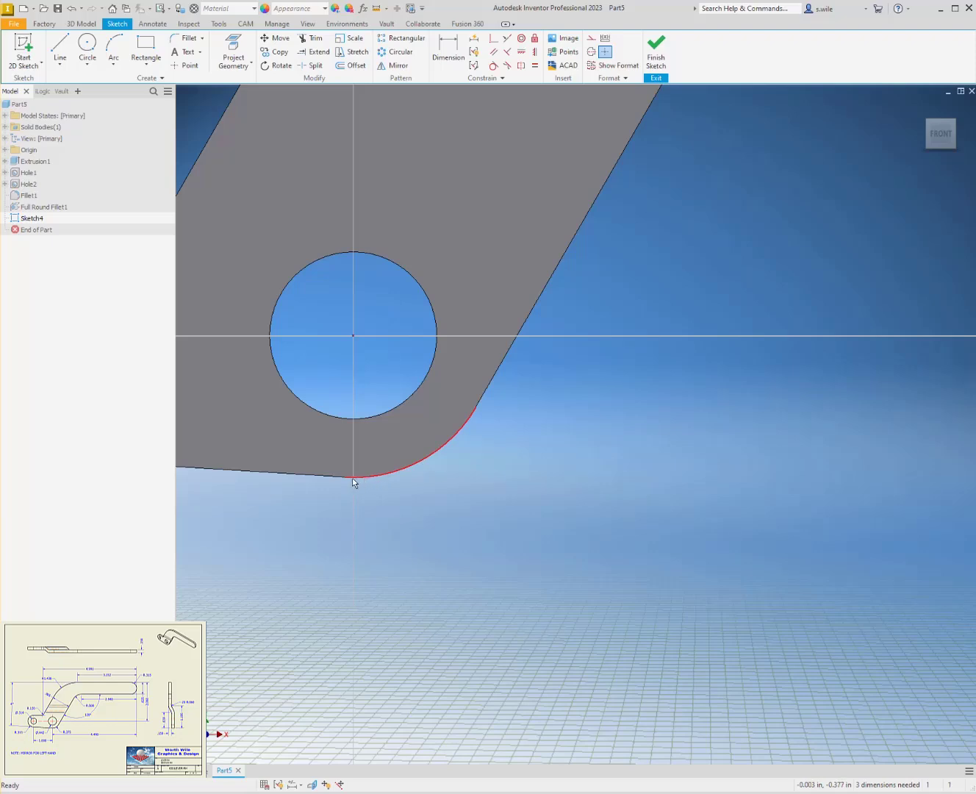
{"action": "mouse_move", "coordinate": [354, 479]}
{"action": "scroll", "coordinate": [510, 496], "scroll_direction": "down", "scroll_amount": 2}
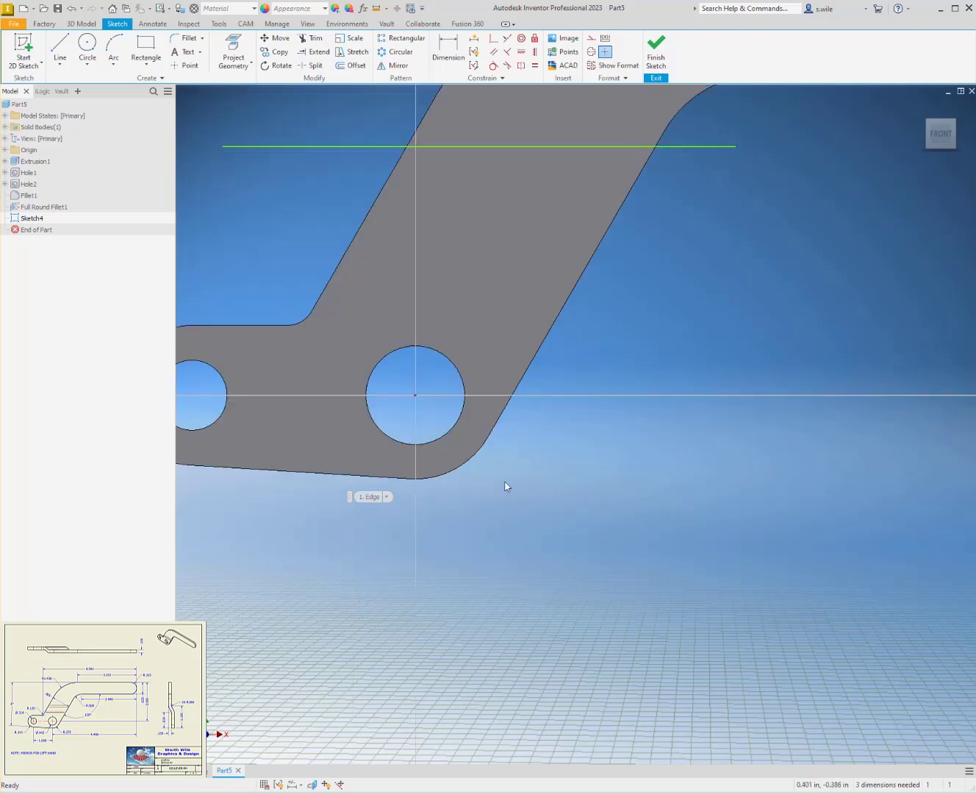
{"action": "left_click", "coordinate": [437, 479]}
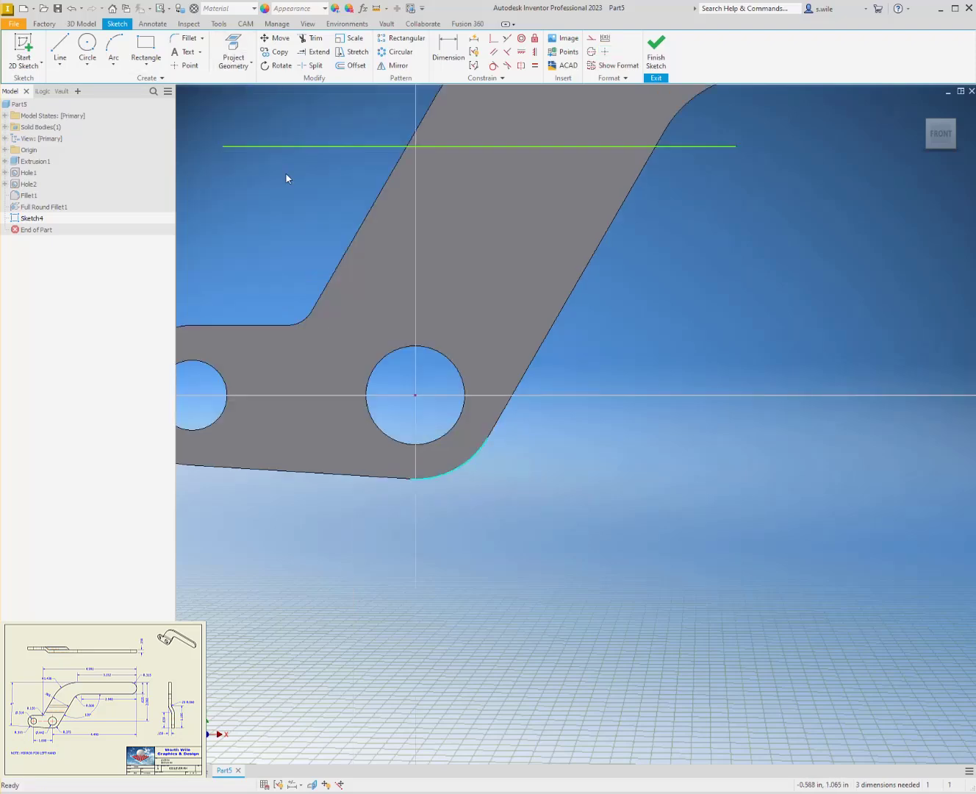
{"action": "left_click", "coordinate": [326, 159]}
{"action": "left_click", "coordinate": [233, 53]}
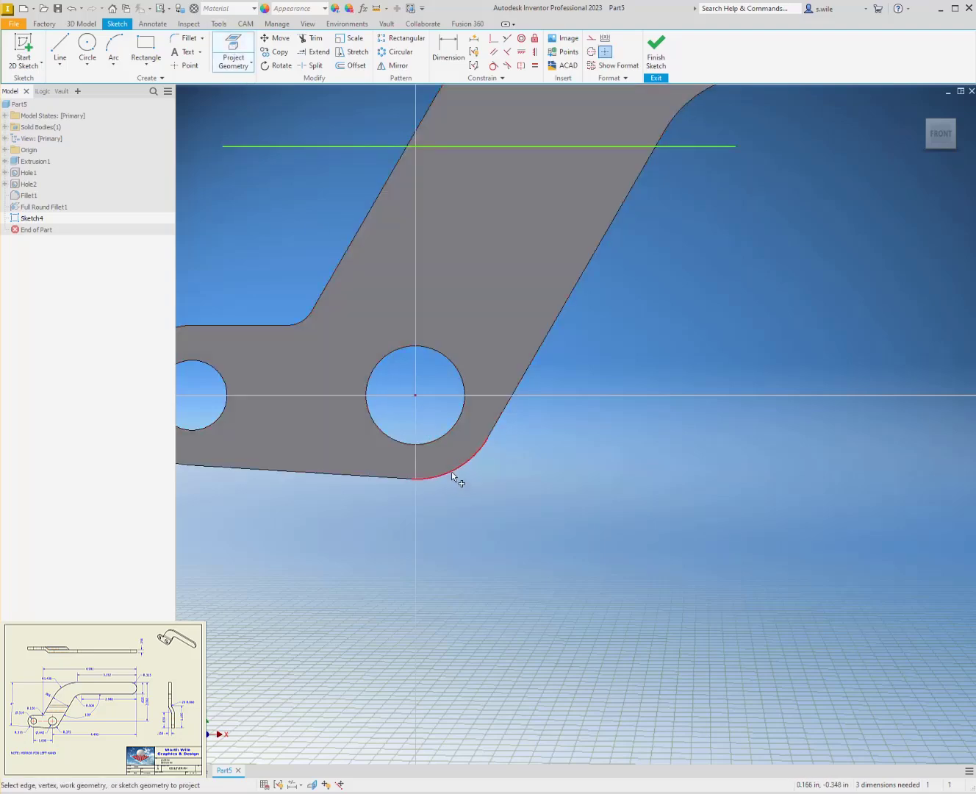
{"action": "right_click", "coordinate": [463, 487]}
{"action": "left_click", "coordinate": [490, 483]}
- Dimension the horizontal line .839 in above the lowest point of the projected corner arc
{"action": "key", "text": "d"}
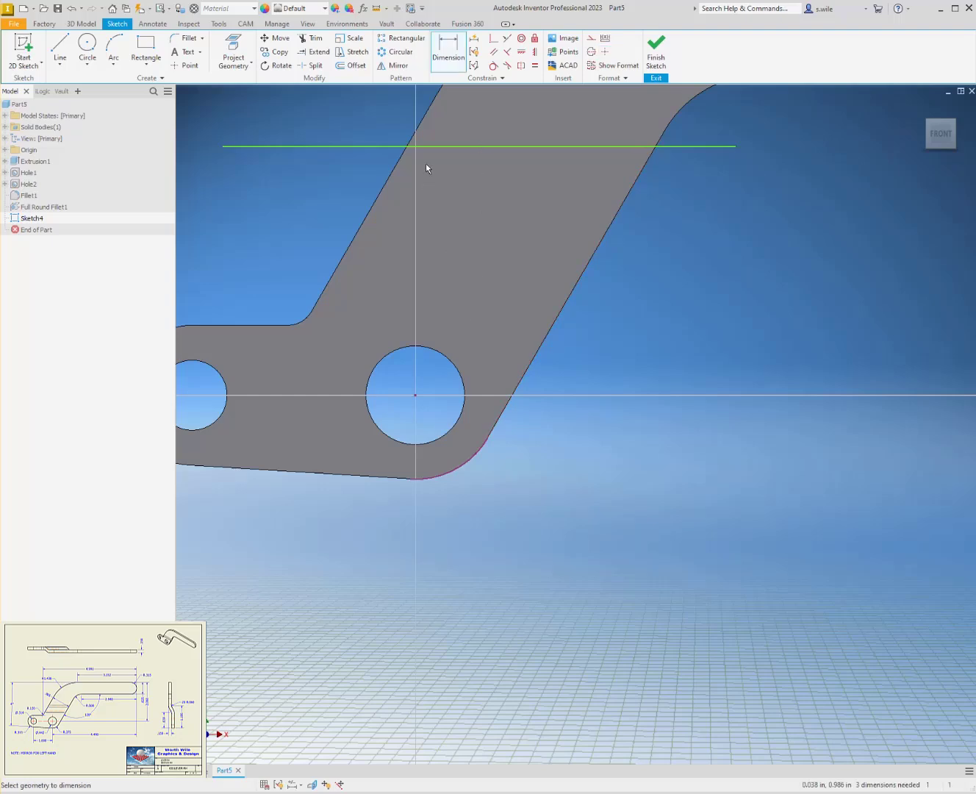
{"action": "left_click", "coordinate": [435, 149]}
{"action": "left_click", "coordinate": [423, 480]}
{"action": "key", "text": "Escape"}
{"action": "left_click", "coordinate": [467, 147]}
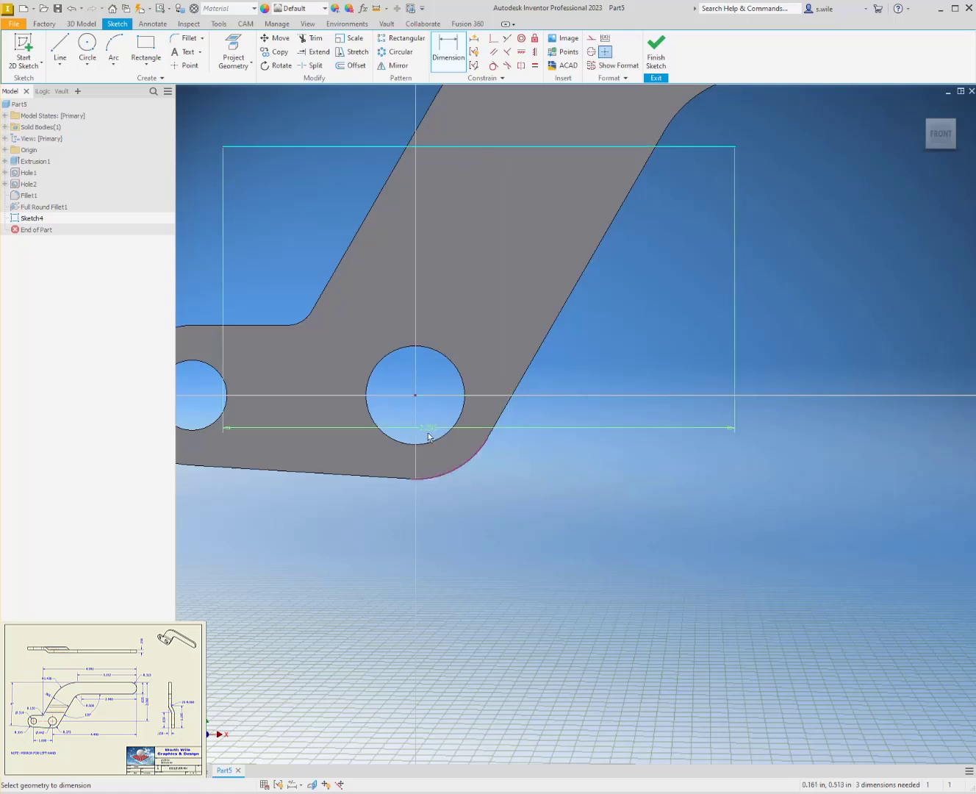
{"action": "scroll", "coordinate": [429, 436], "scroll_direction": "down", "scroll_amount": 3}
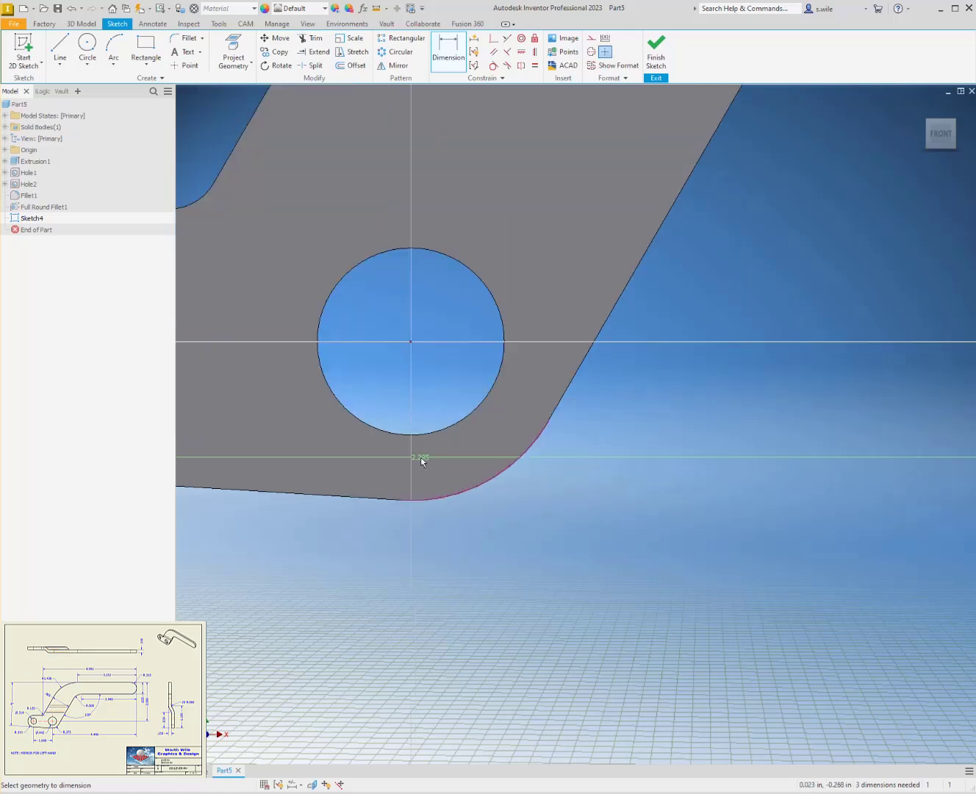
{"action": "left_click", "coordinate": [427, 498]}
{"action": "scroll", "coordinate": [560, 492], "scroll_direction": "down", "scroll_amount": 3}
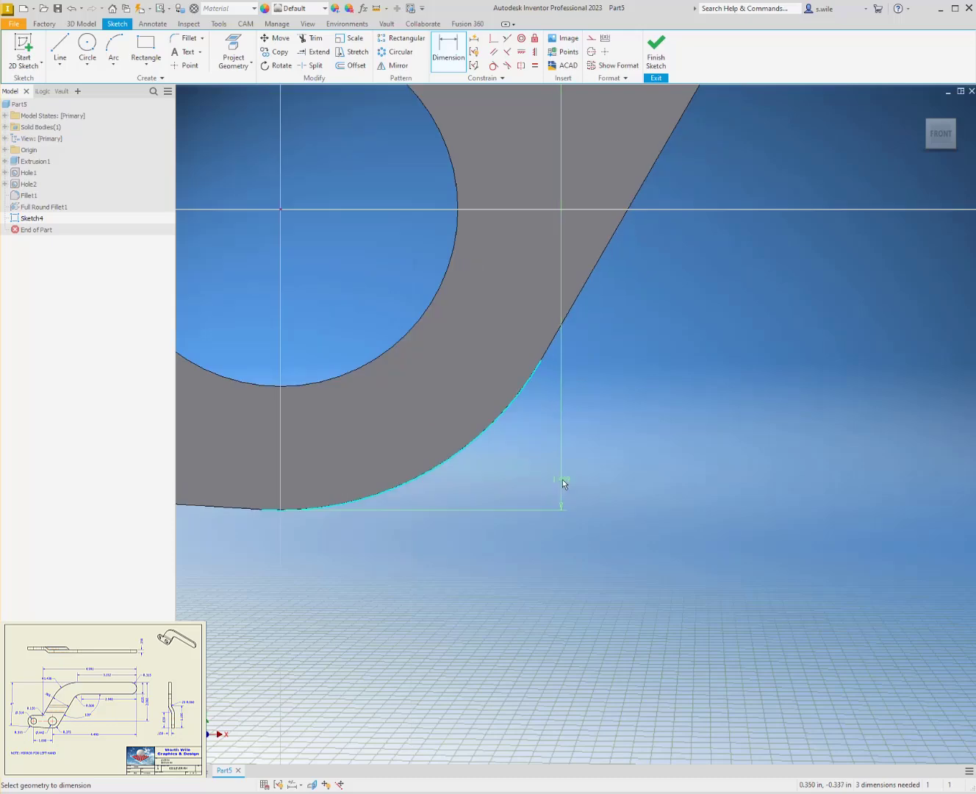
{"action": "left_click", "coordinate": [841, 430]}
{"action": "scroll", "coordinate": [295, 525], "scroll_direction": "down", "scroll_amount": 3}
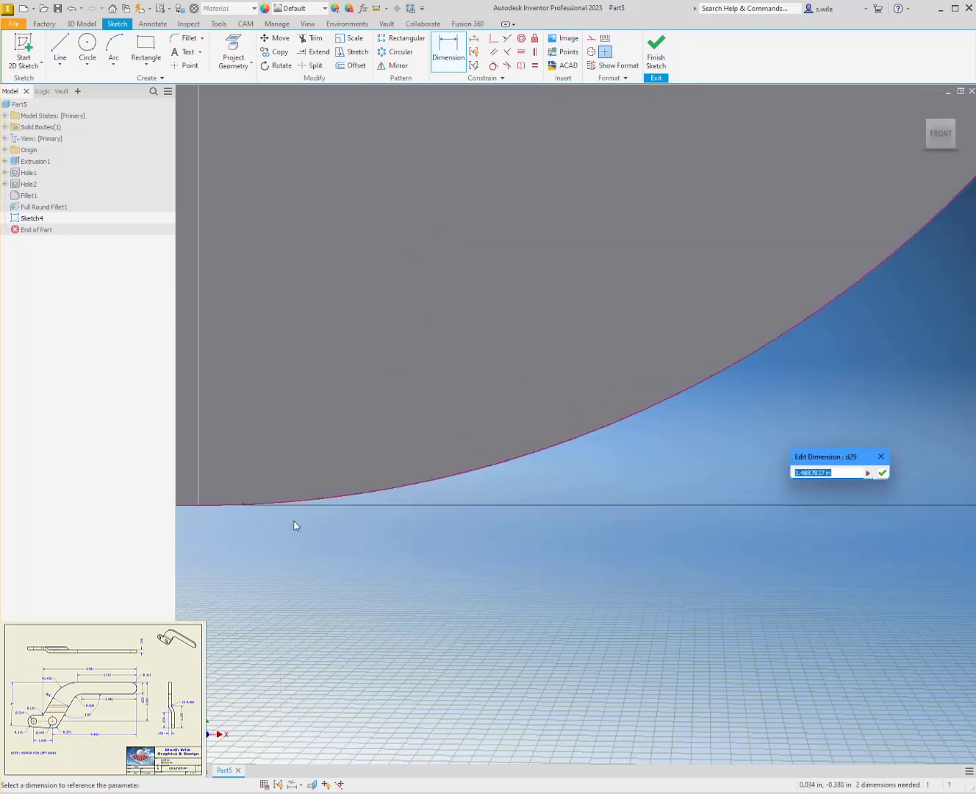
{"action": "scroll", "coordinate": [375, 517], "scroll_direction": "up", "scroll_amount": 10}
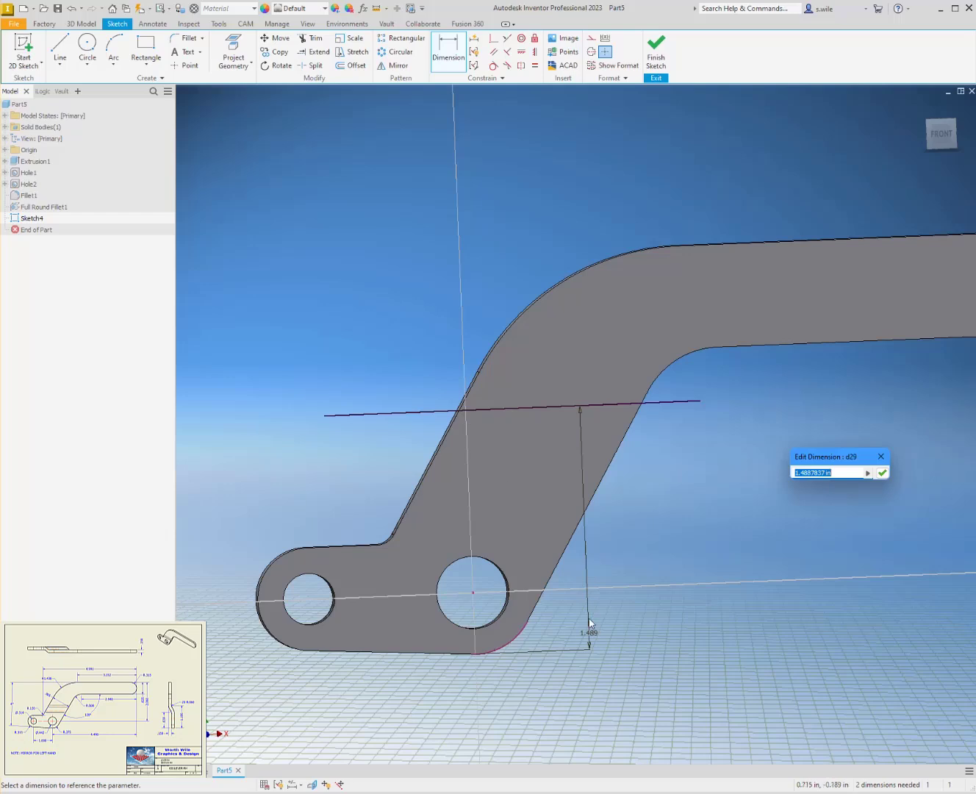
{"action": "type", "text": ".839"}
{"action": "key", "text": "Return"}
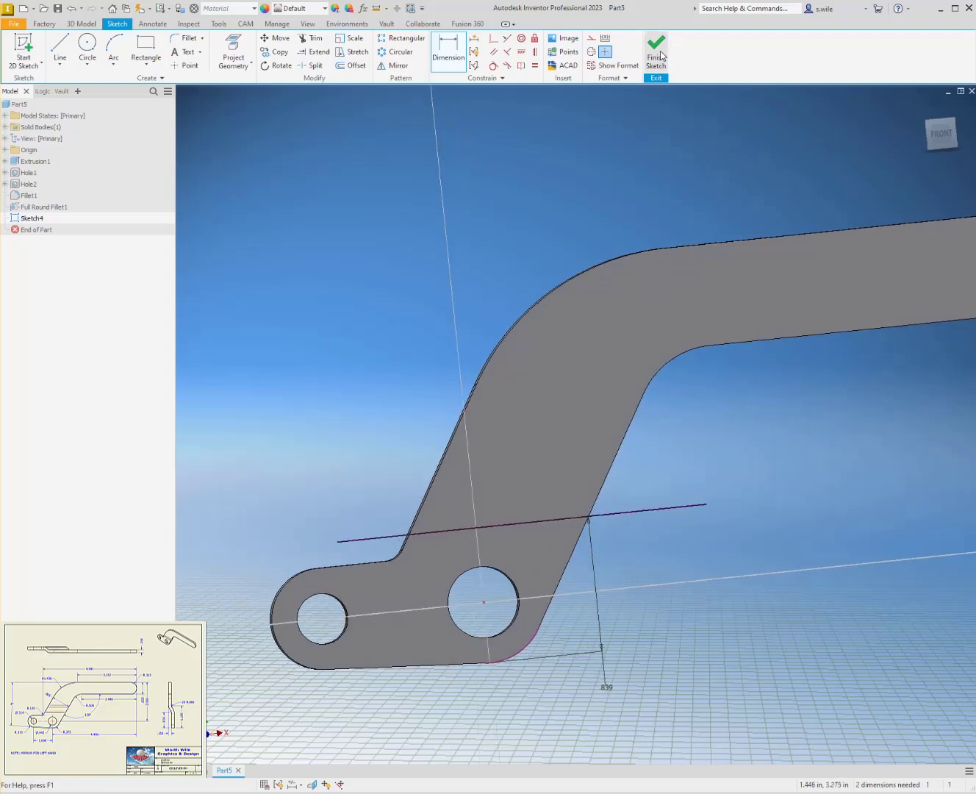
- Finish the front-face sketch and delete it from the part
{"action": "left_click", "coordinate": [659, 53]}
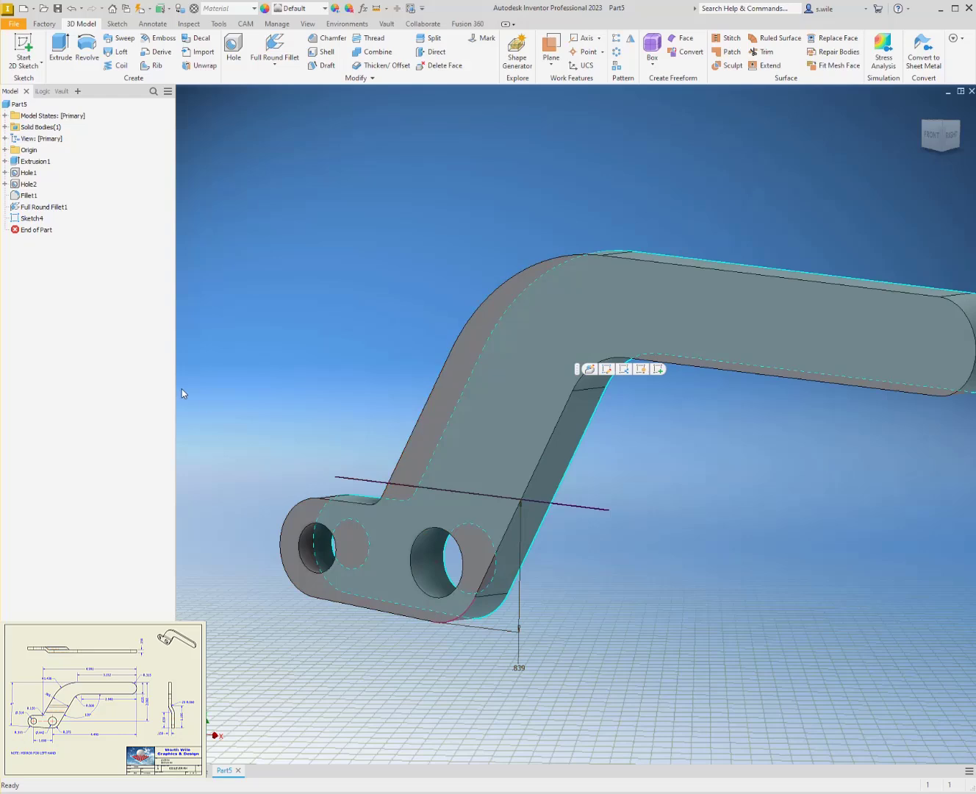
{"action": "left_click", "coordinate": [30, 217]}
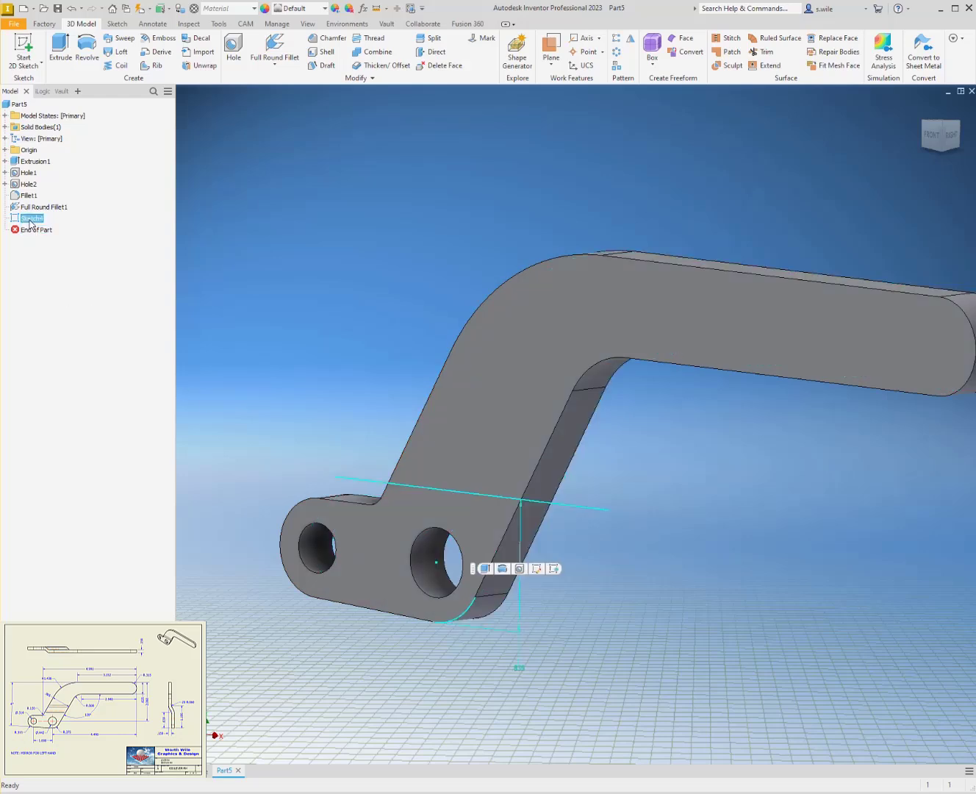
{"action": "right_click", "coordinate": [30, 219]}
{"action": "left_click", "coordinate": [52, 254]}
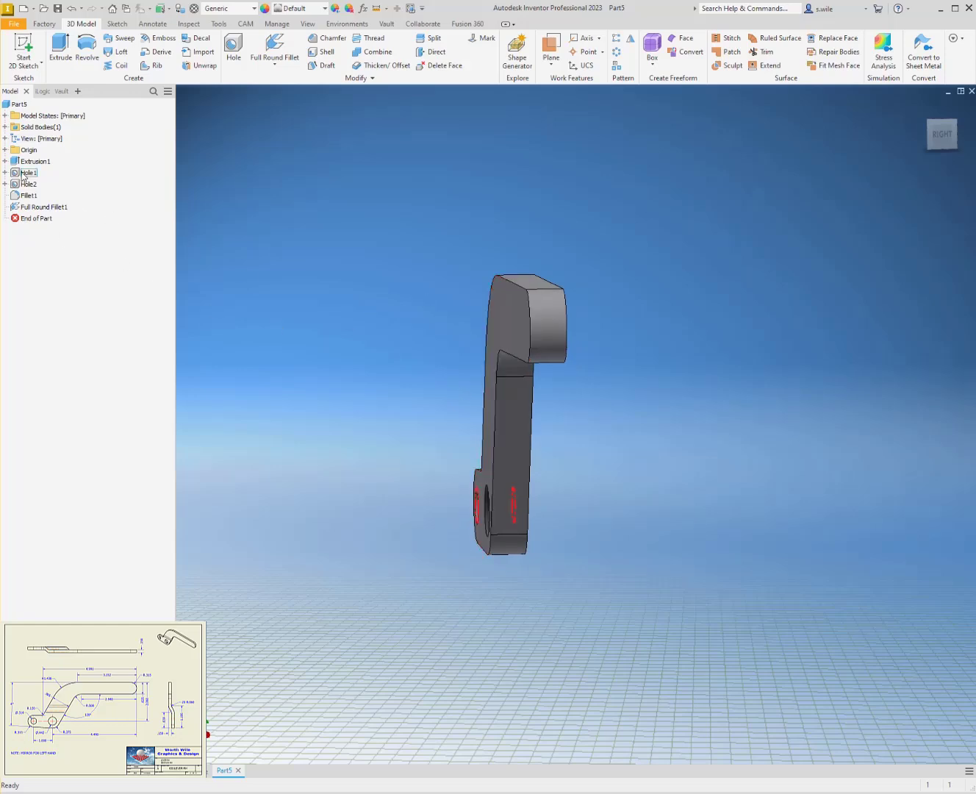
- Start a sketch on the origin's YZ plane and project the lever's lowest edge, at the rounded corner below the larger hole
{"action": "left_click", "coordinate": [7, 150]}
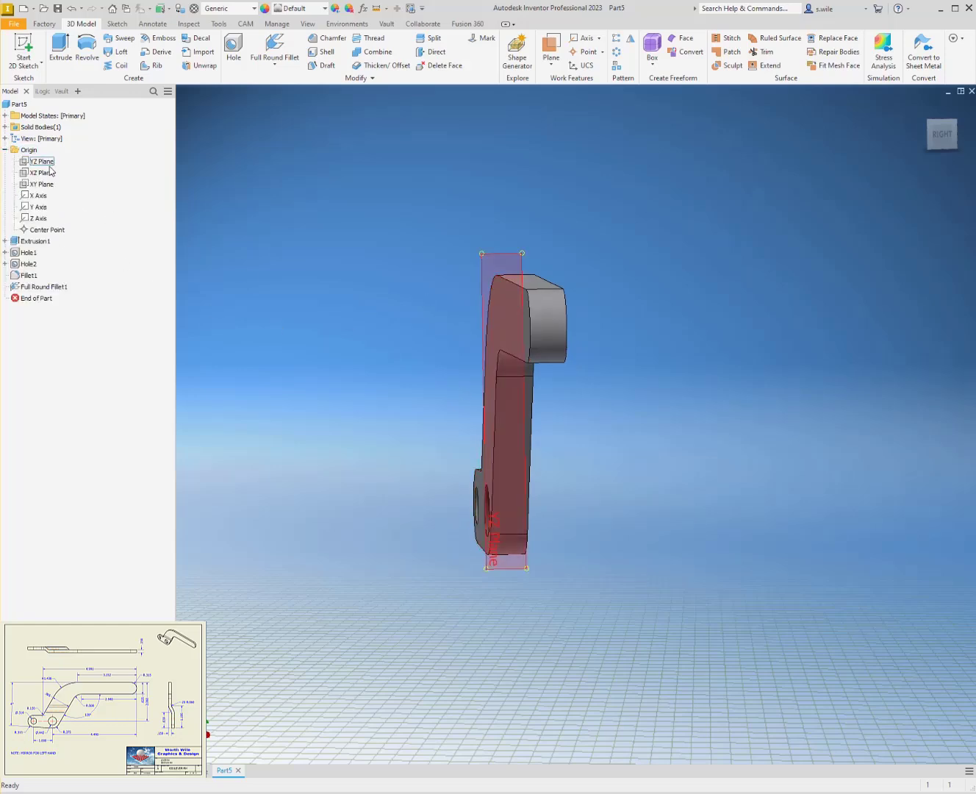
{"action": "left_click", "coordinate": [36, 162]}
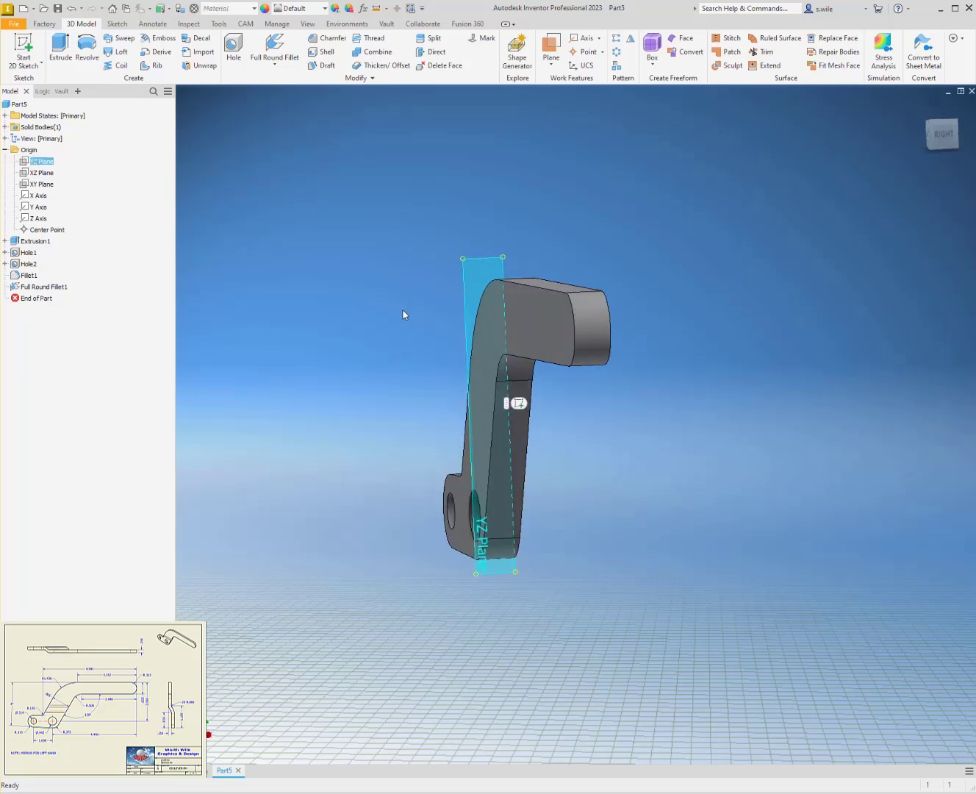
{"action": "key", "text": "s"}
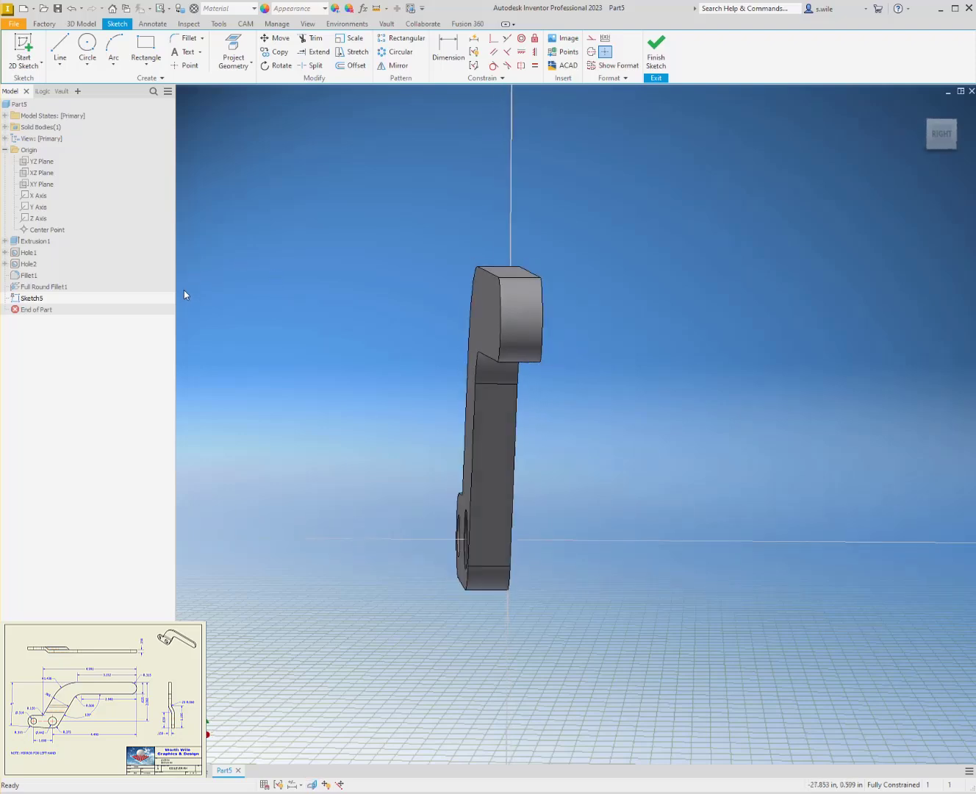
{"action": "left_click", "coordinate": [232, 51]}
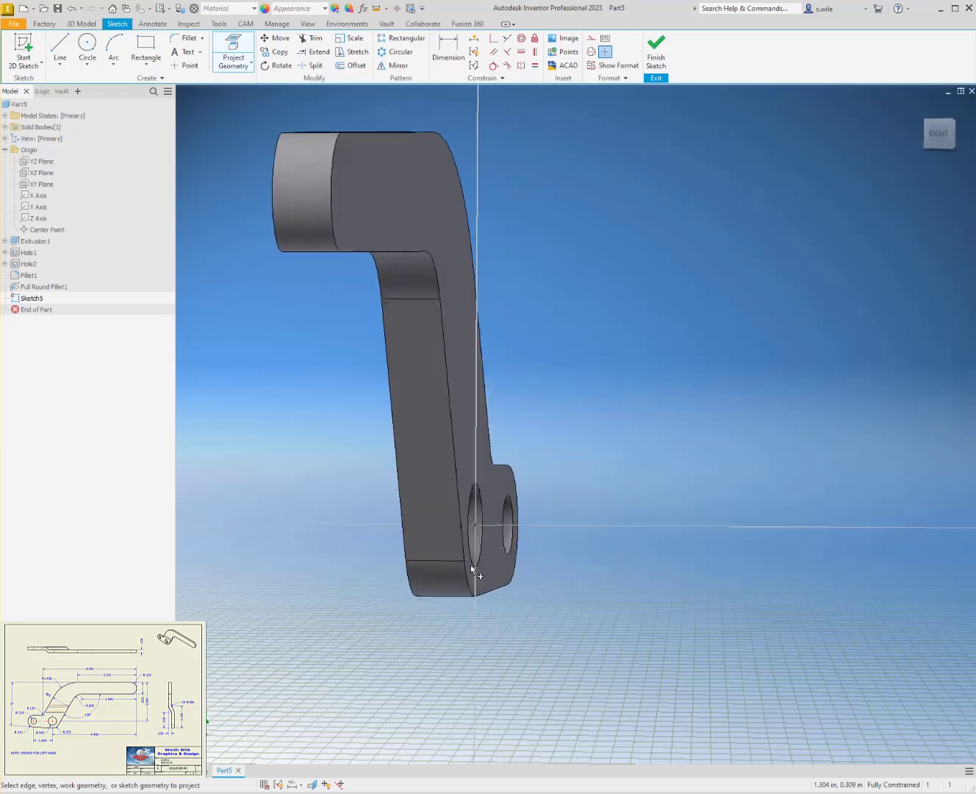
{"action": "scroll", "coordinate": [457, 597], "scroll_direction": "up", "scroll_amount": 5}
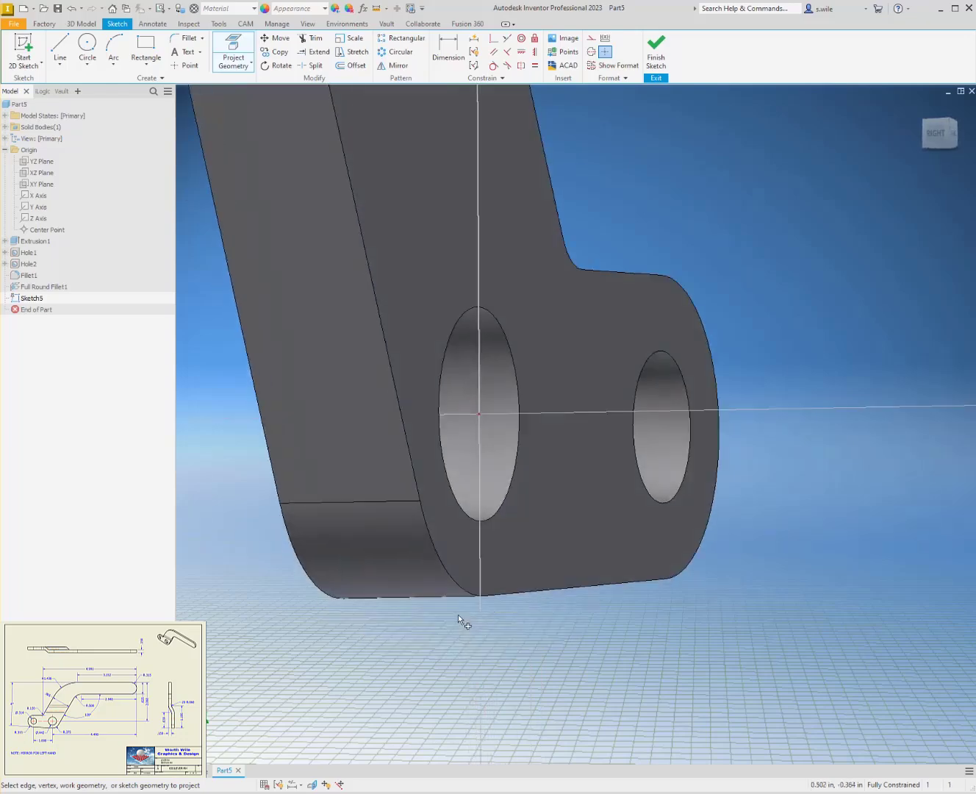
{"action": "scroll", "coordinate": [536, 561], "scroll_direction": "up", "scroll_amount": 5}
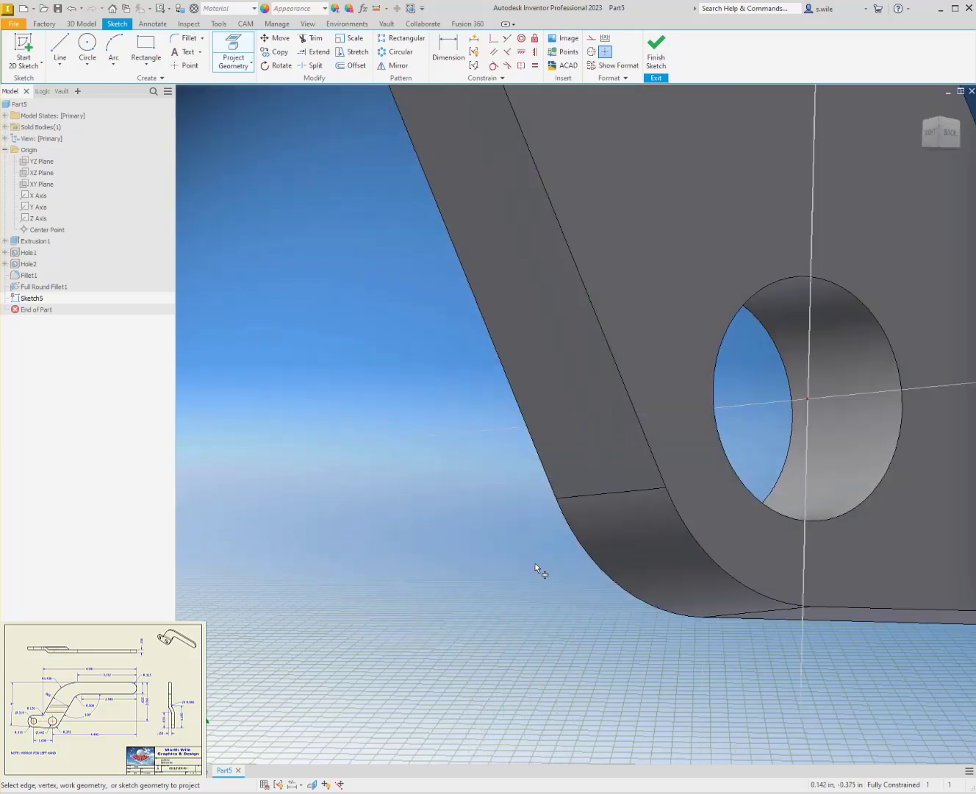
{"action": "scroll", "coordinate": [740, 625], "scroll_direction": "up", "scroll_amount": 5}
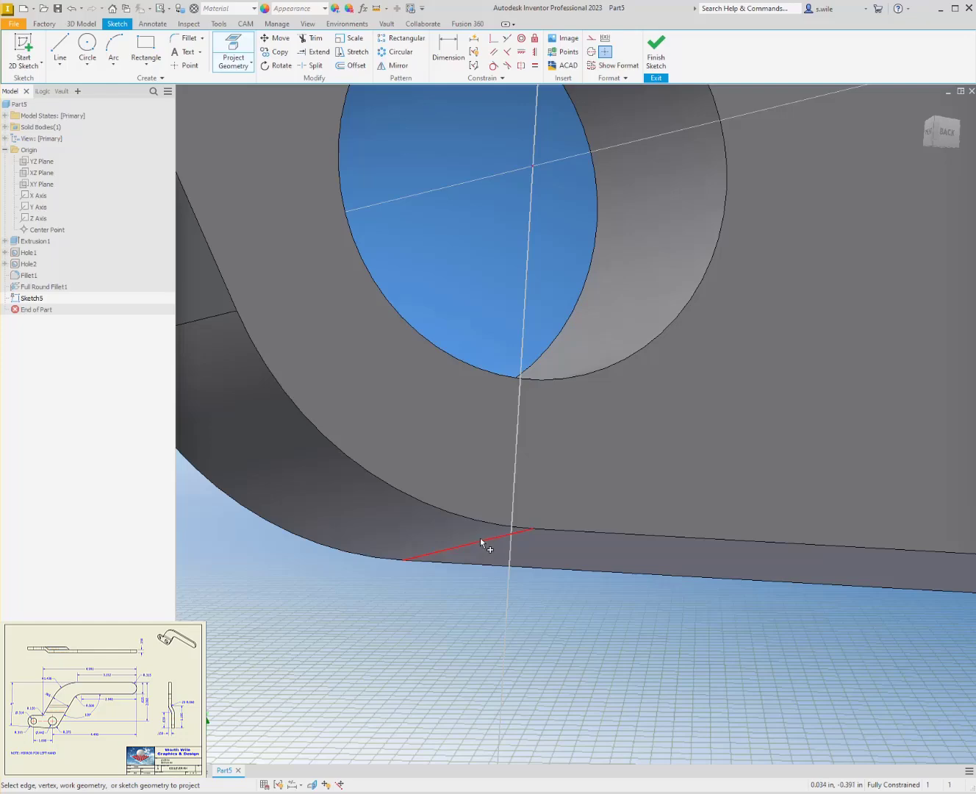
{"action": "left_click", "coordinate": [479, 537]}
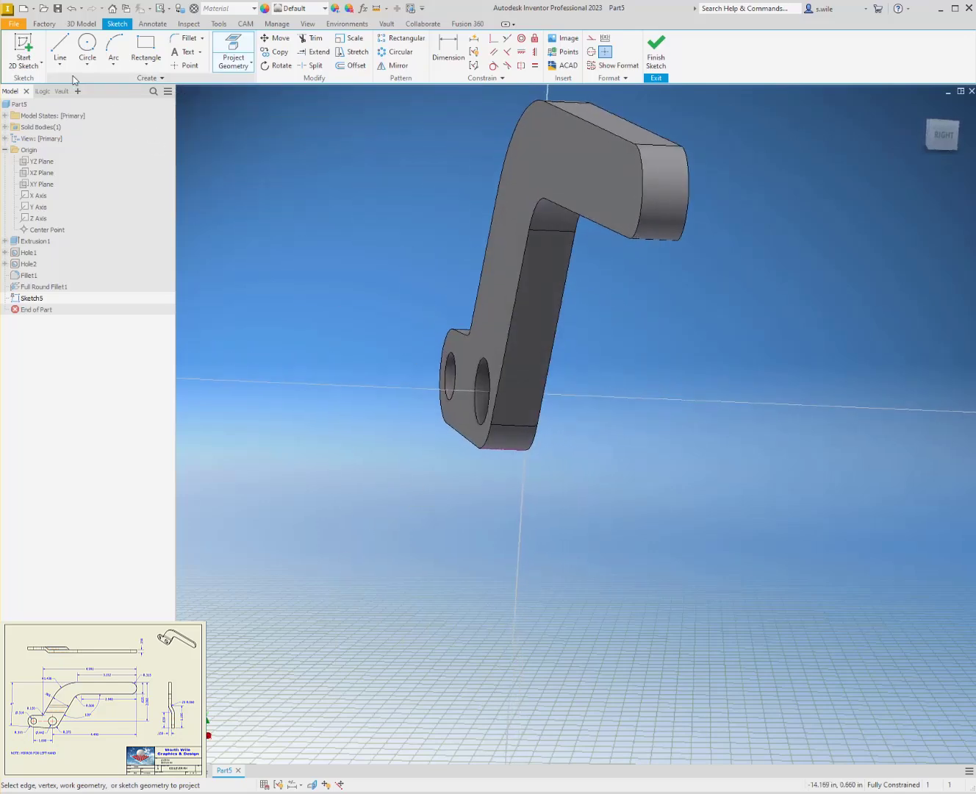
{"action": "left_click", "coordinate": [60, 49]}
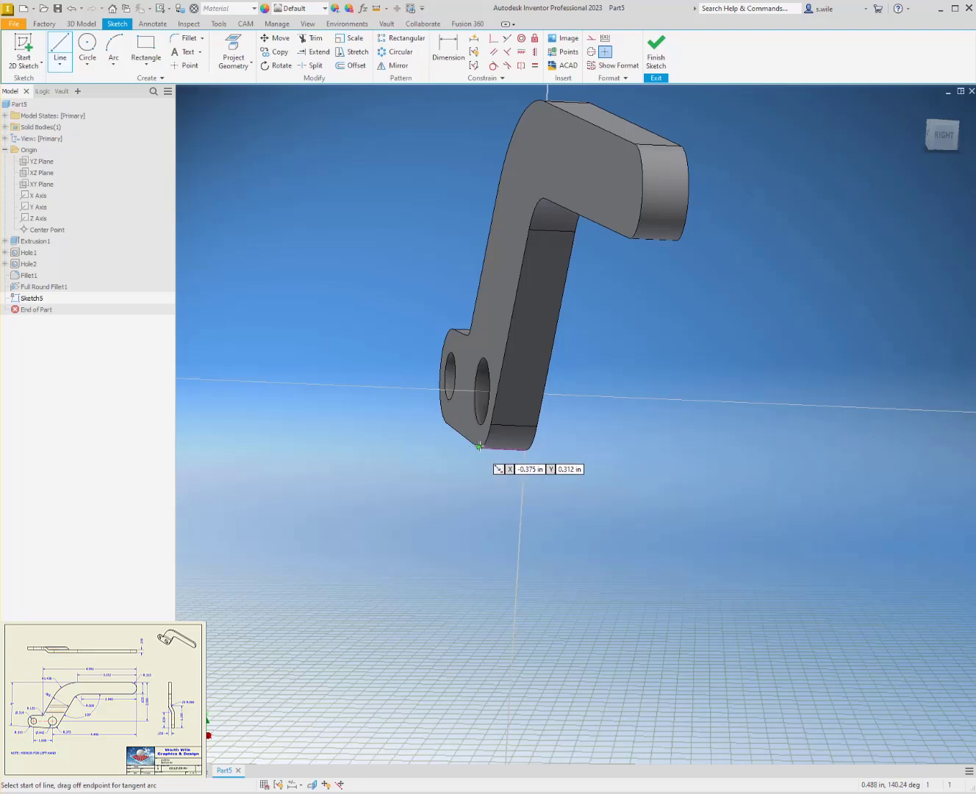
{"action": "left_click", "coordinate": [478, 447]}
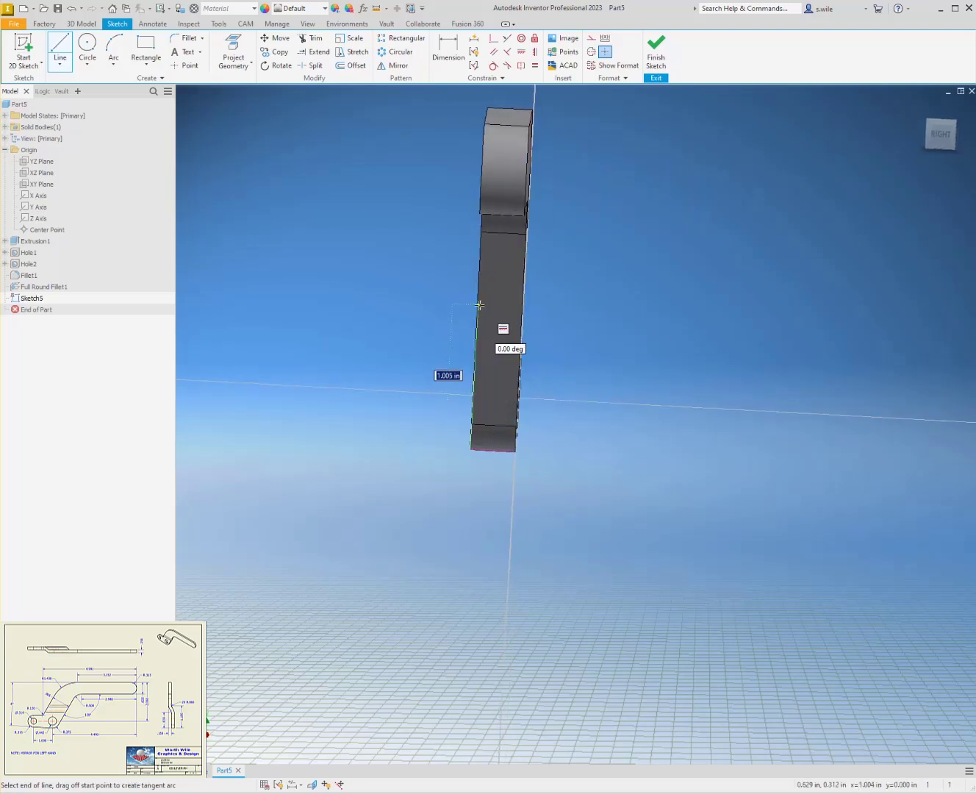
{"action": "type", "text": ".839"}
{"action": "key", "text": "Return"}
{"action": "key", "text": "Escape"}
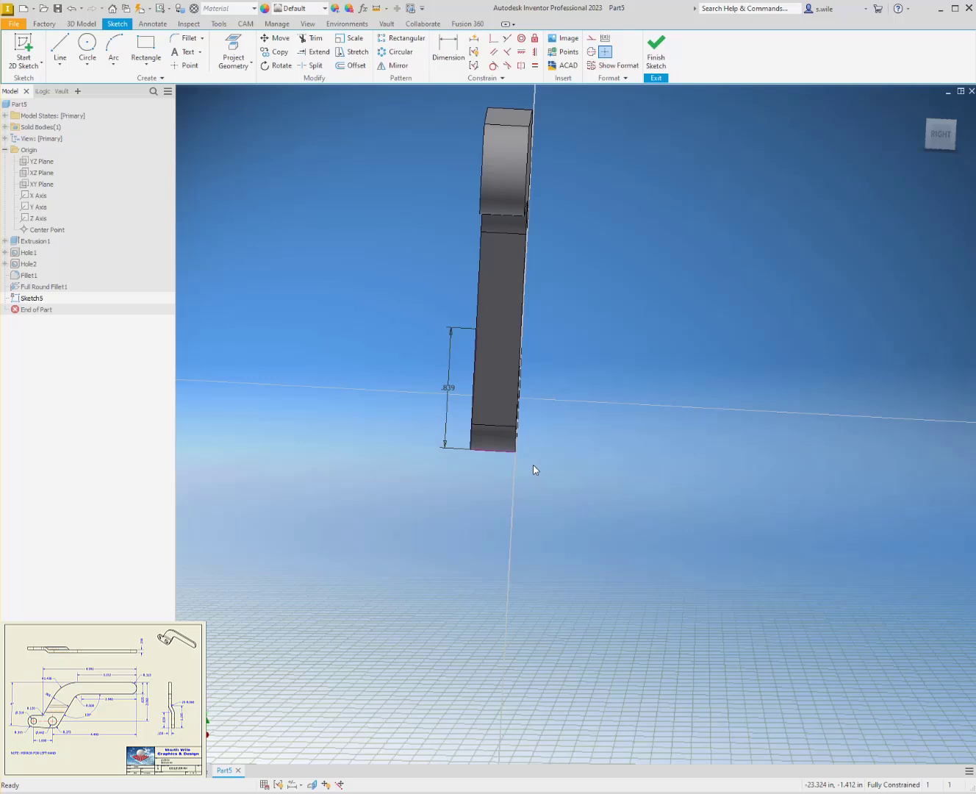
{"action": "left_click", "coordinate": [475, 394]}
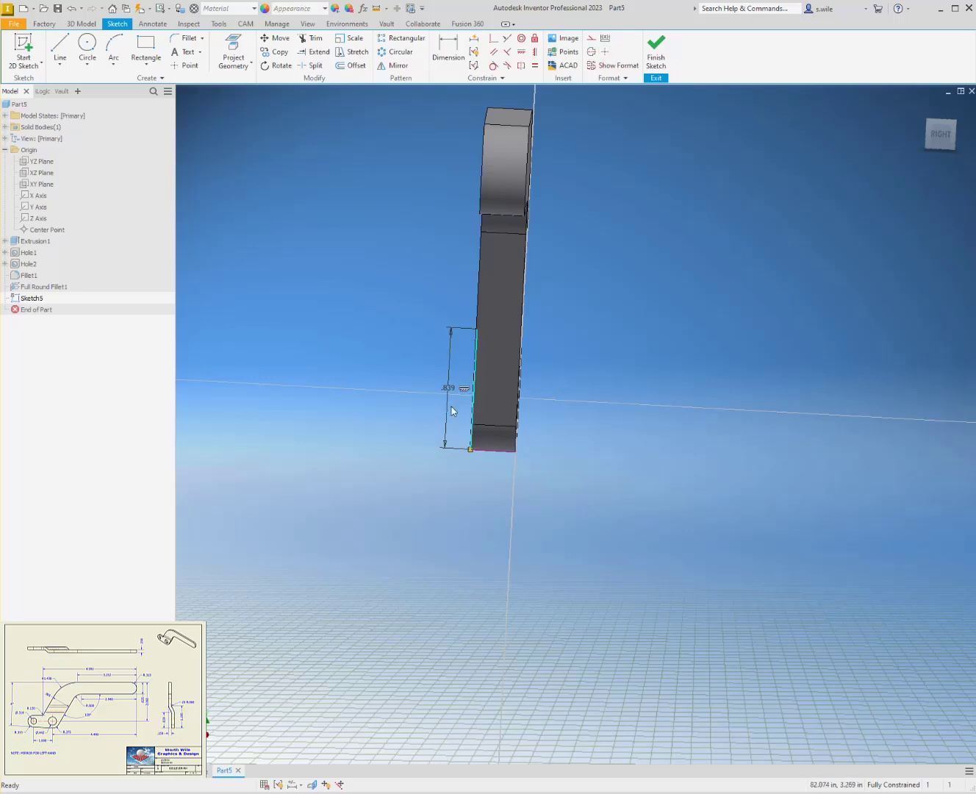
{"action": "key", "text": "Delete"}
- Draw a .839 in vertical line upward from the midpoint of the projected lower edge
{"action": "left_click", "coordinate": [60, 49]}
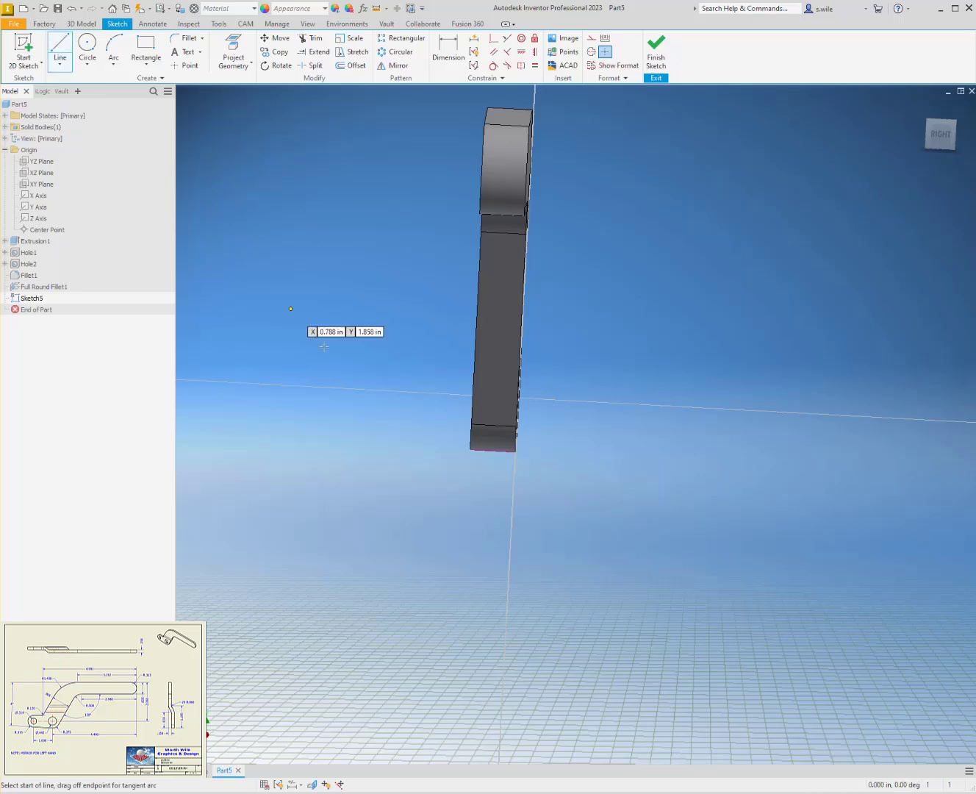
{"action": "left_click", "coordinate": [492, 450]}
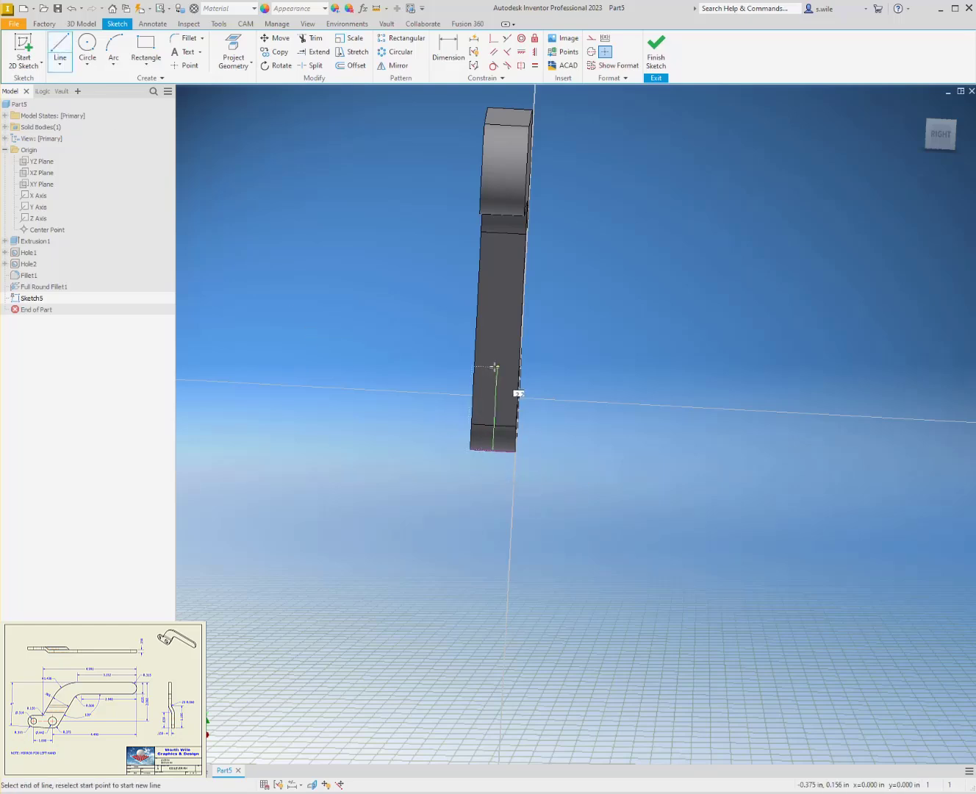
{"action": "type", "text": ".839"}
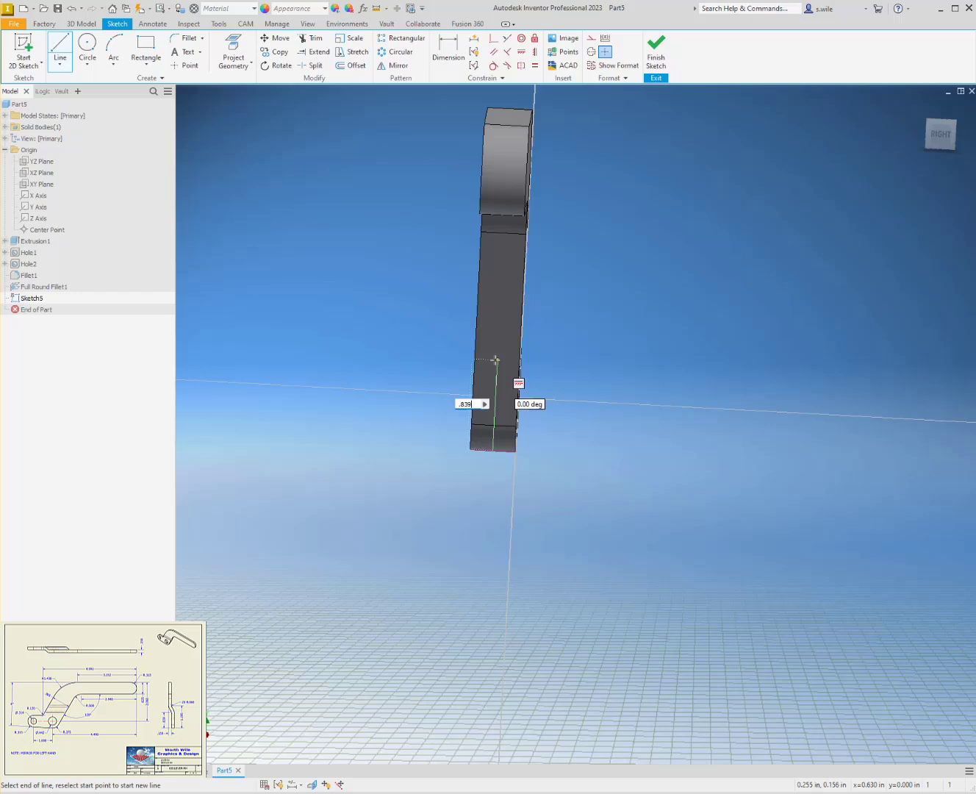
{"action": "key", "text": "Return"}
- Extend the profile with a slanted line up to the lever's left side and a vertical line down to the lower corner
{"action": "scroll", "coordinate": [434, 441], "scroll_direction": "up", "scroll_amount": 3}
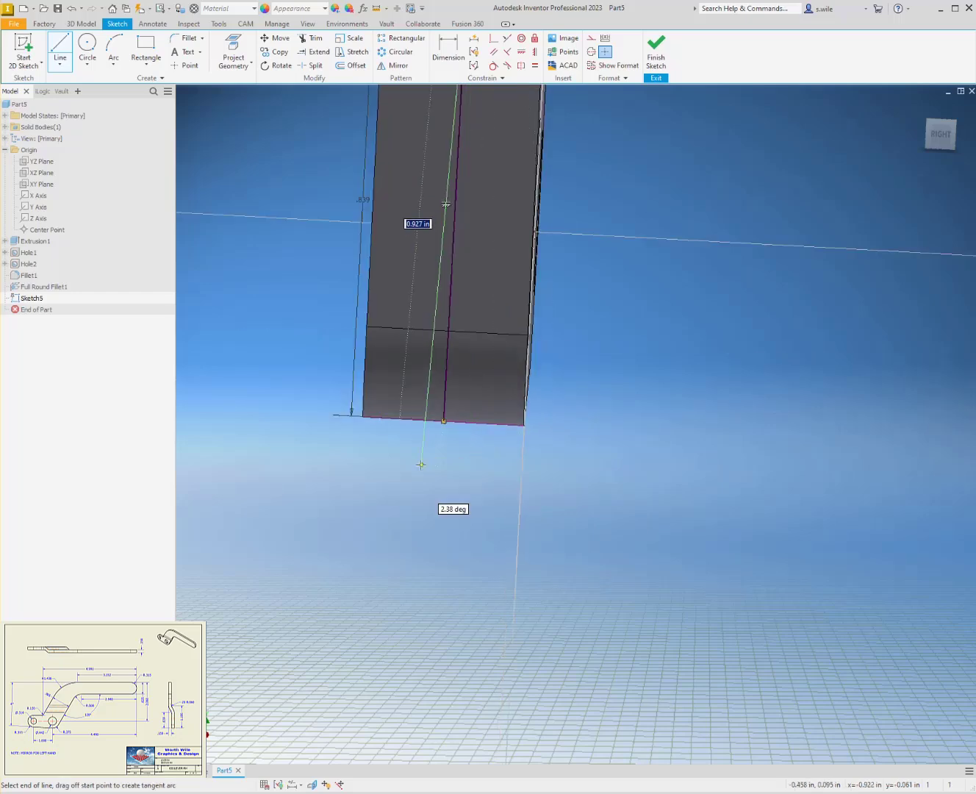
{"action": "scroll", "coordinate": [430, 448], "scroll_direction": "down", "scroll_amount": 3}
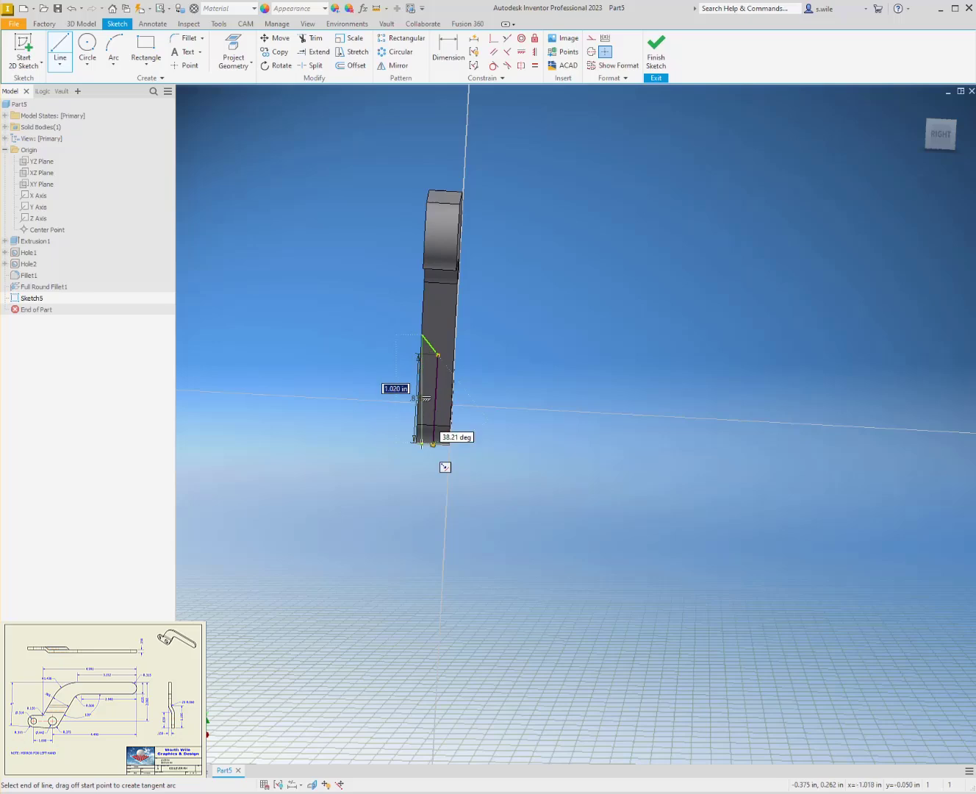
{"action": "left_click", "coordinate": [416, 443]}
{"action": "key", "text": "Escape"}
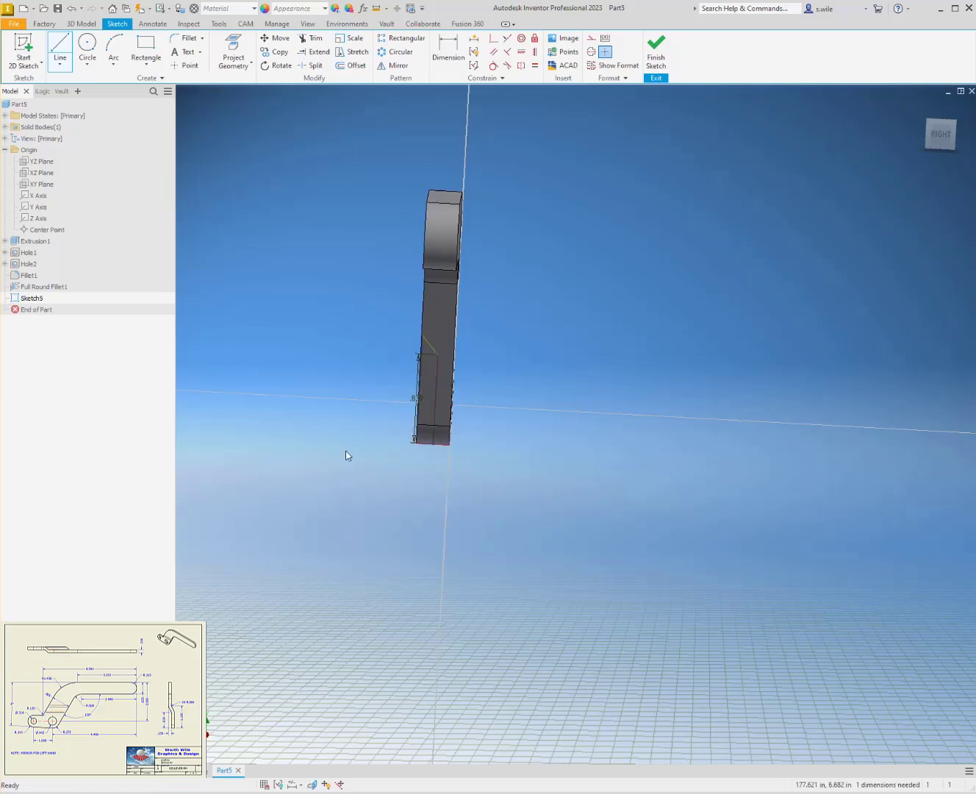
- Project the top edge of the arm's rounded end and draw a vertical line down from its midpoint
{"action": "left_click", "coordinate": [233, 51]}
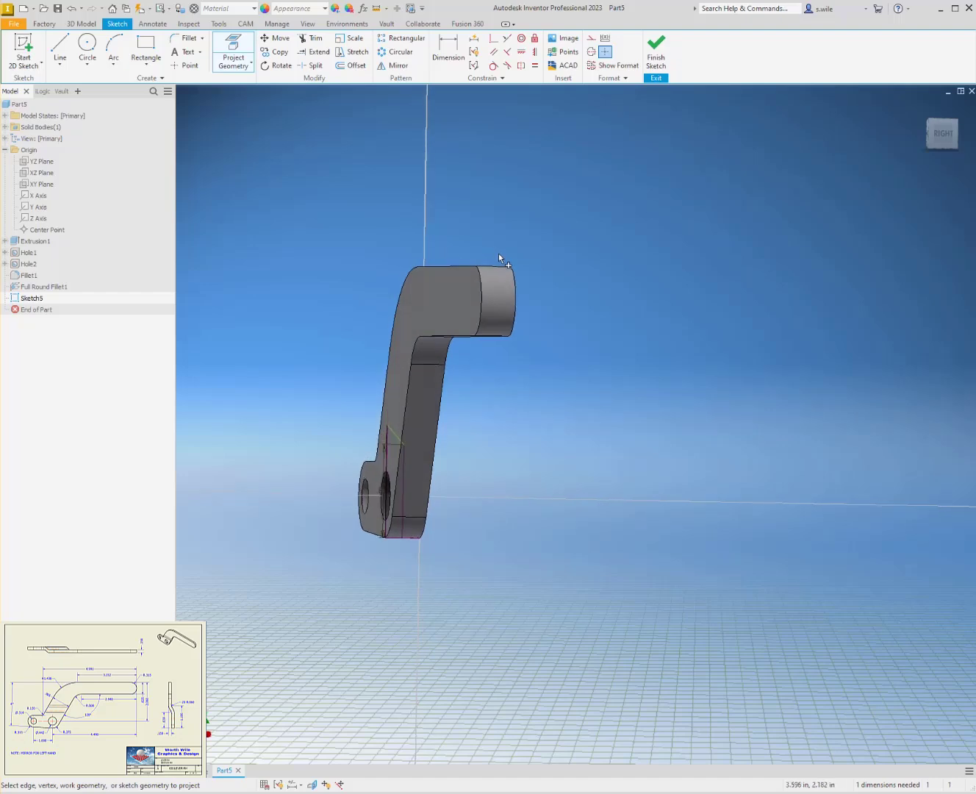
{"action": "left_click", "coordinate": [497, 265]}
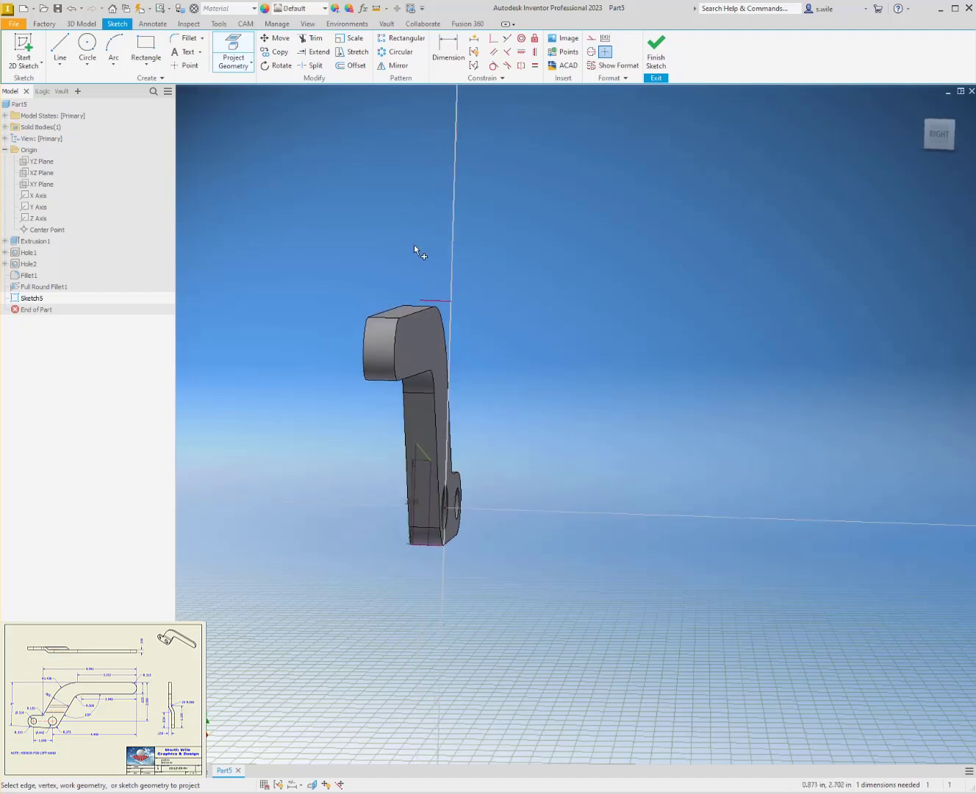
{"action": "left_click", "coordinate": [60, 48]}
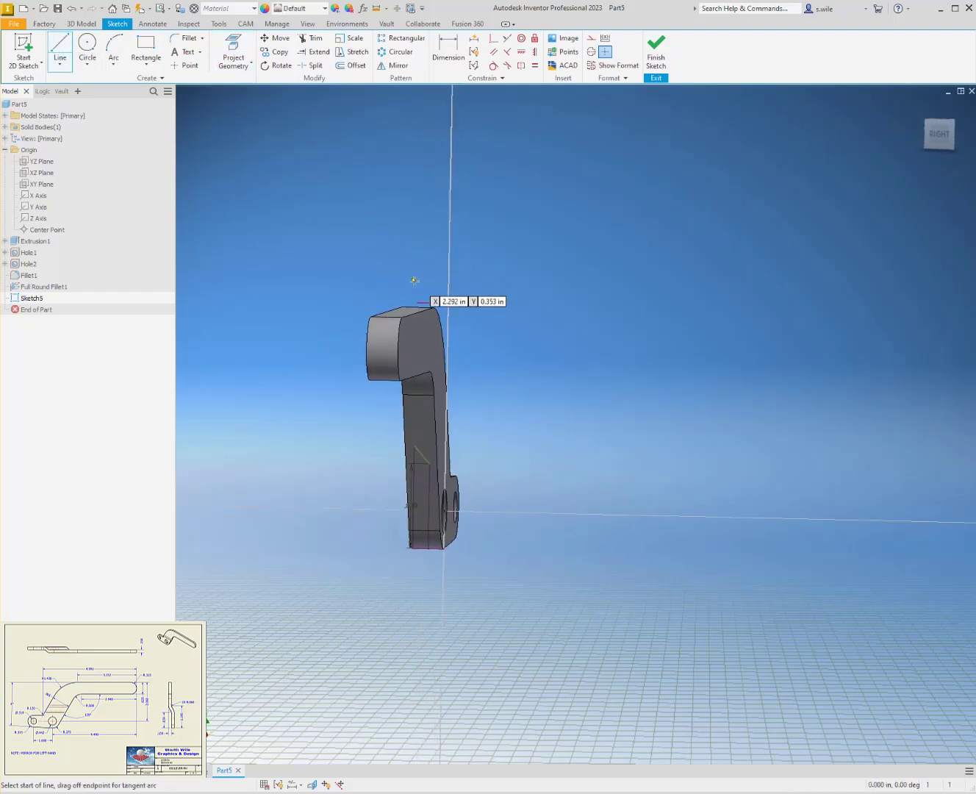
{"action": "left_click", "coordinate": [433, 302]}
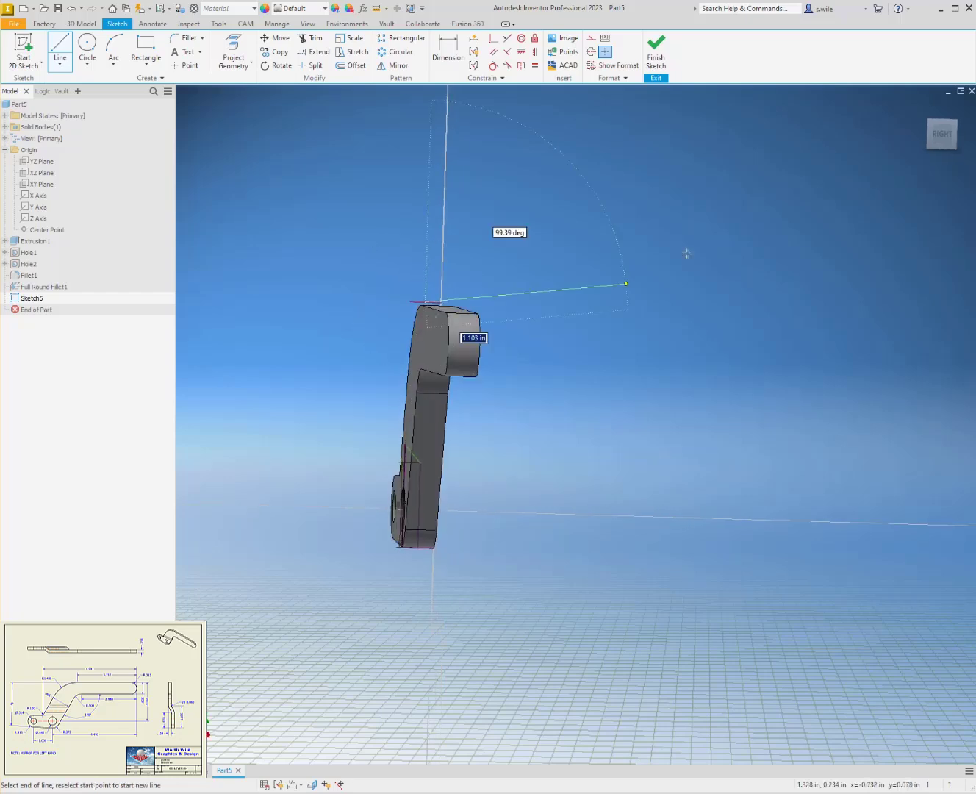
{"action": "left_click", "coordinate": [940, 134]}
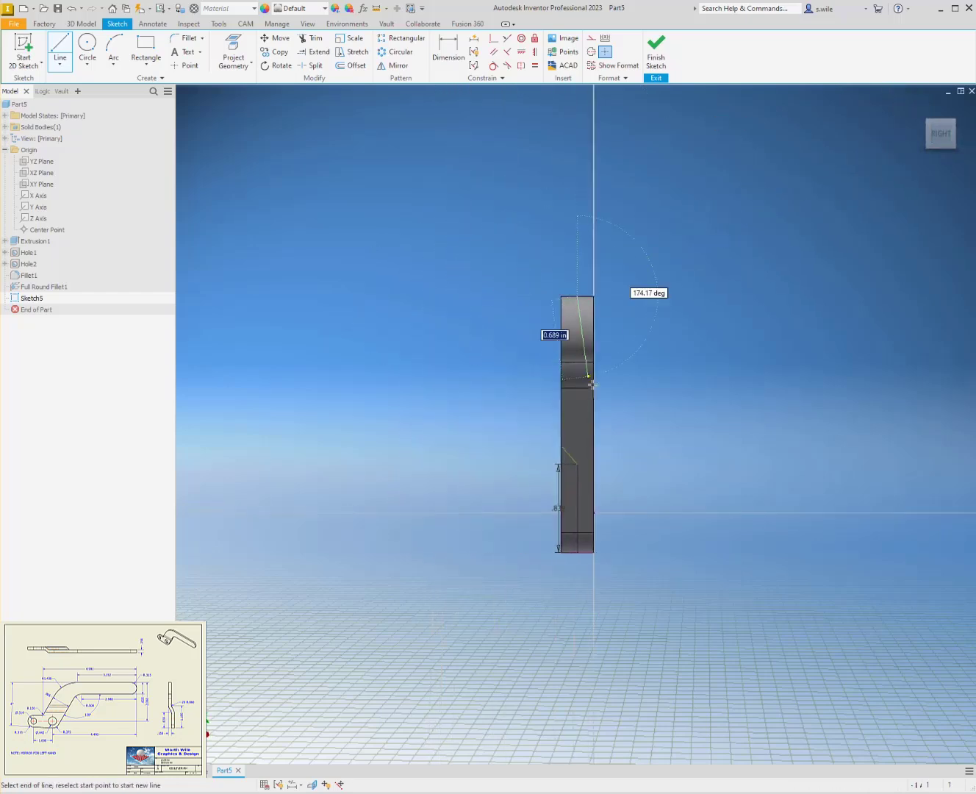
{"action": "left_click", "coordinate": [578, 404]}
{"action": "key", "text": "Escape"}
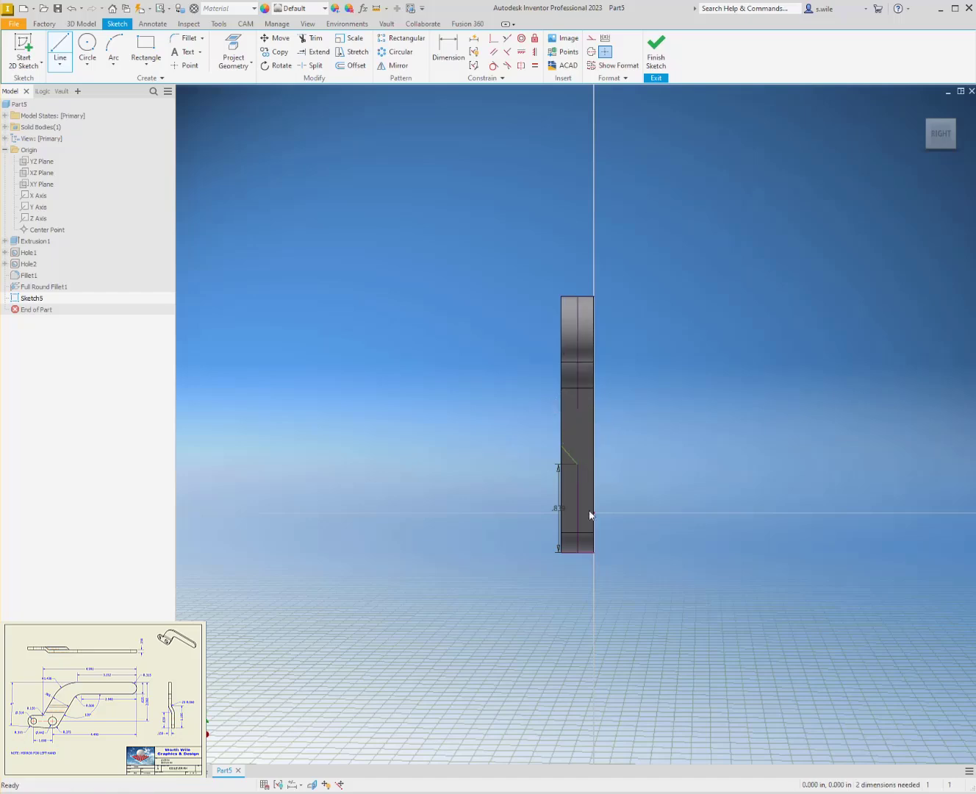
- Dimension the upper vertical line's lower end 1.196 in above the projected lower edge
{"action": "key", "text": "d"}
{"action": "left_click", "coordinate": [574, 410]}
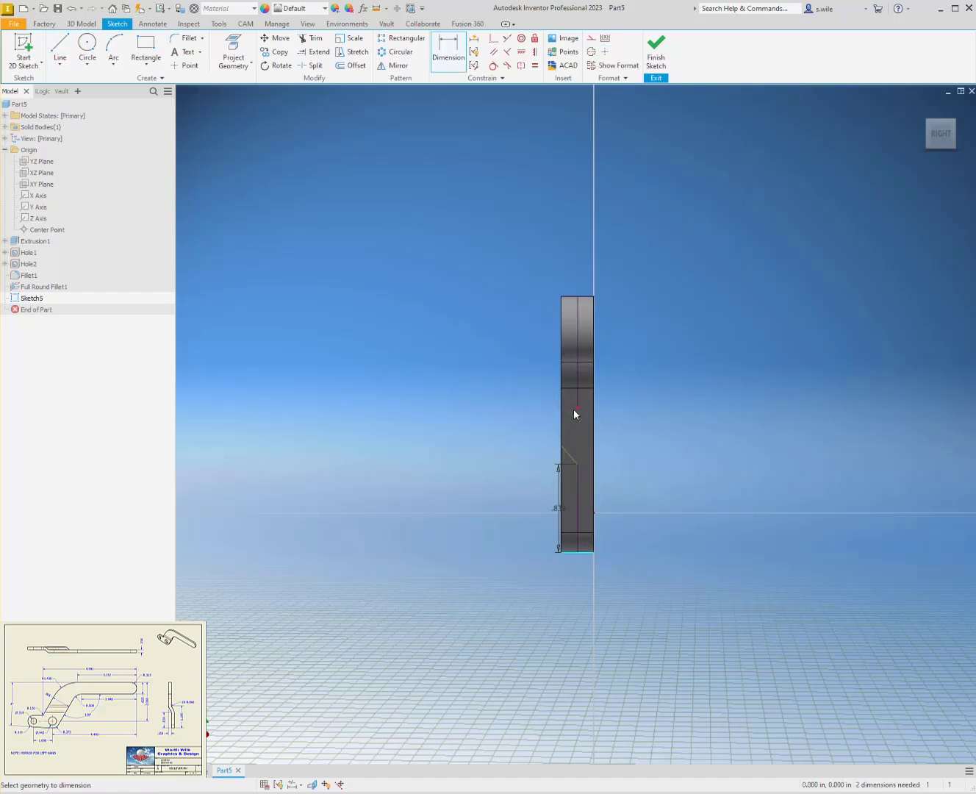
{"action": "left_click", "coordinate": [643, 459]}
{"action": "type", "text": "1."}
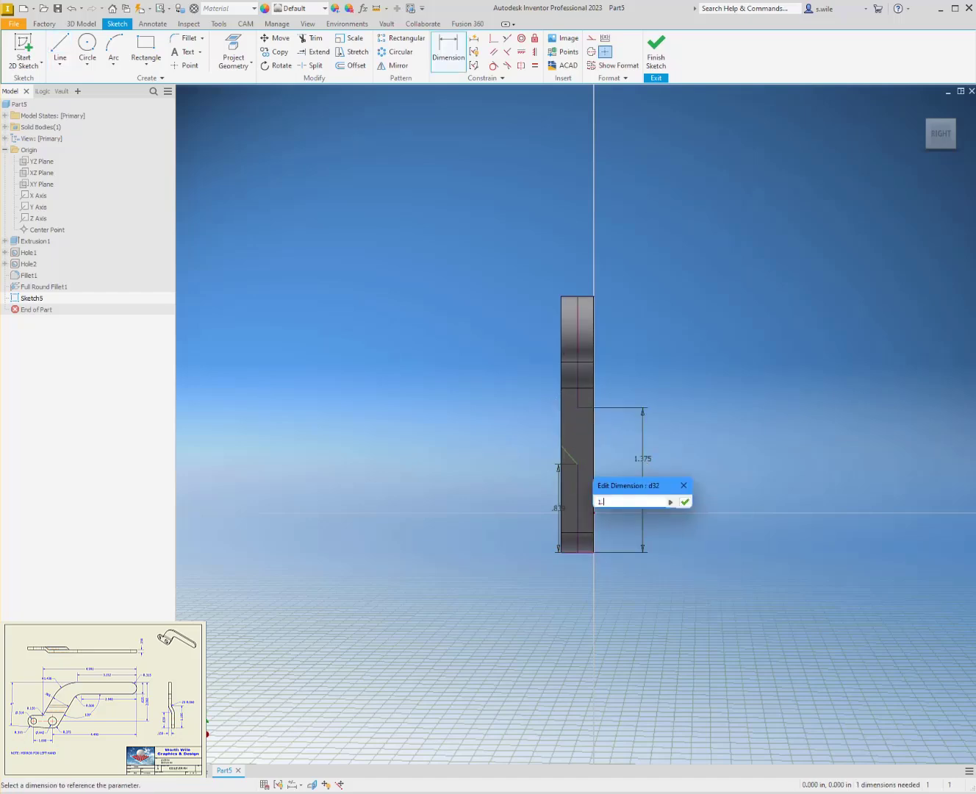
{"action": "type", "text": ".19"}
{"action": "key", "text": "Return"}
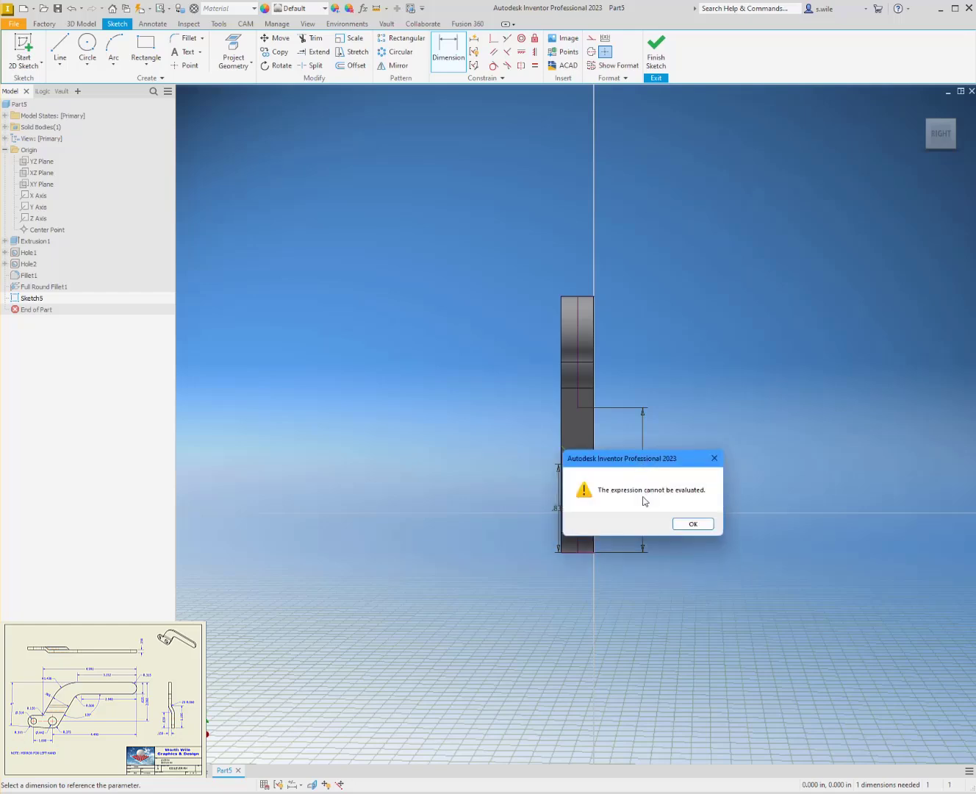
{"action": "key", "text": "Return"}
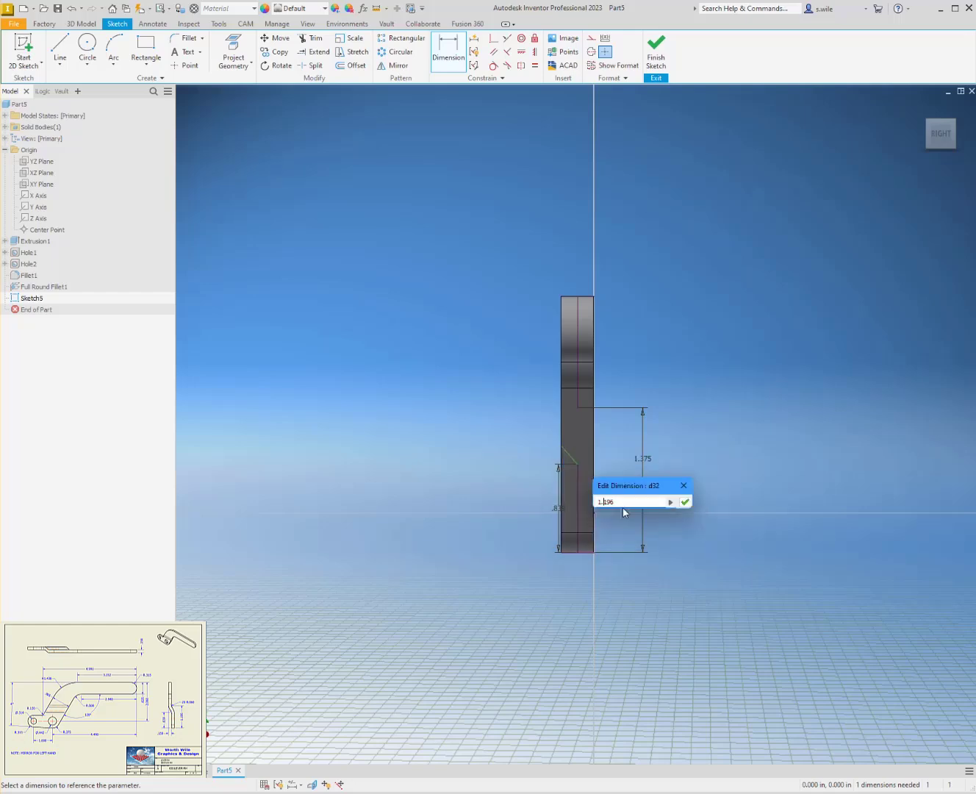
{"action": "key", "text": "Return"}
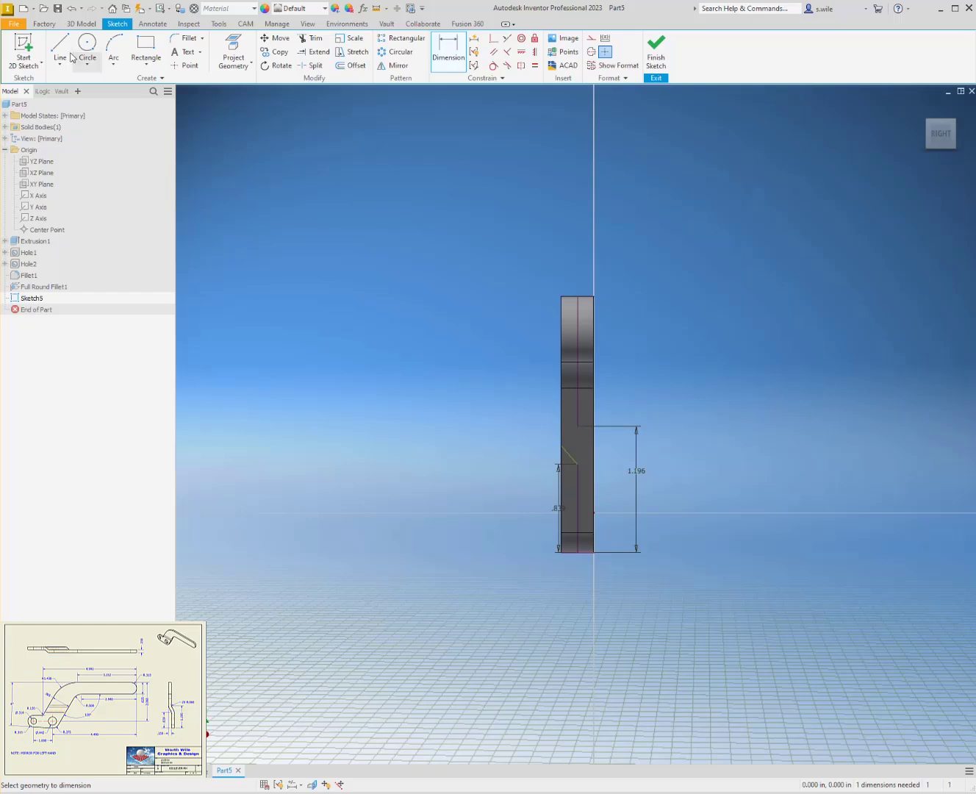
- Draw a slanted line from the upper line's lower end down to the lever's right side and close the profile up to the top corner
{"action": "left_click", "coordinate": [65, 52]}
{"action": "left_click", "coordinate": [580, 437]}
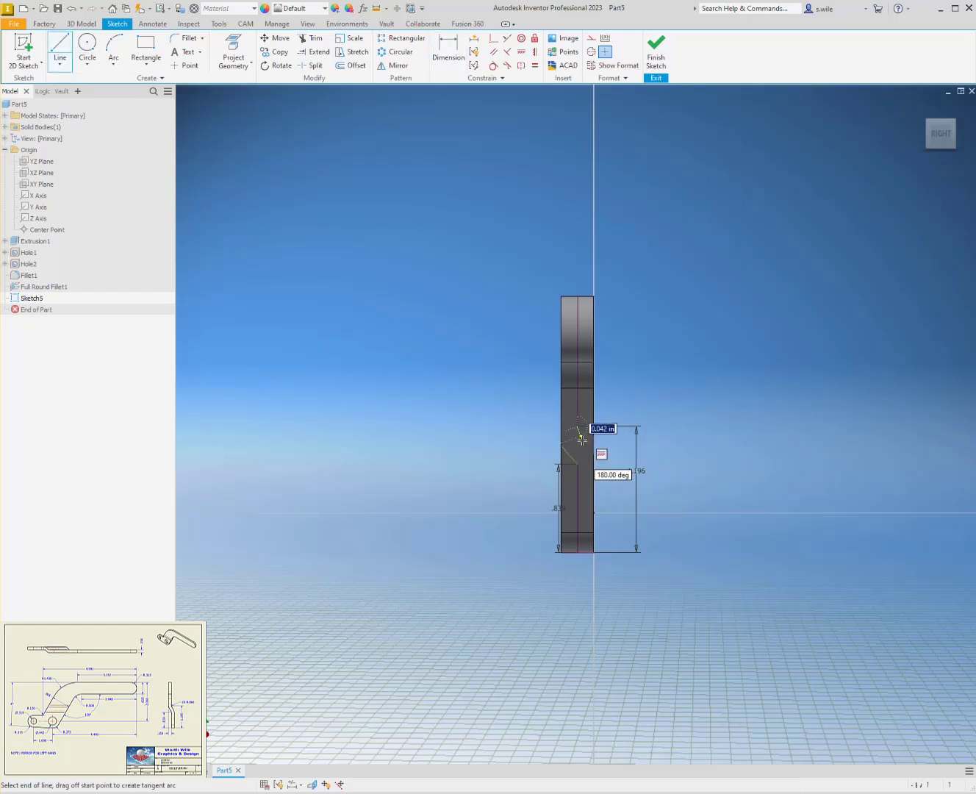
{"action": "left_click", "coordinate": [594, 448]}
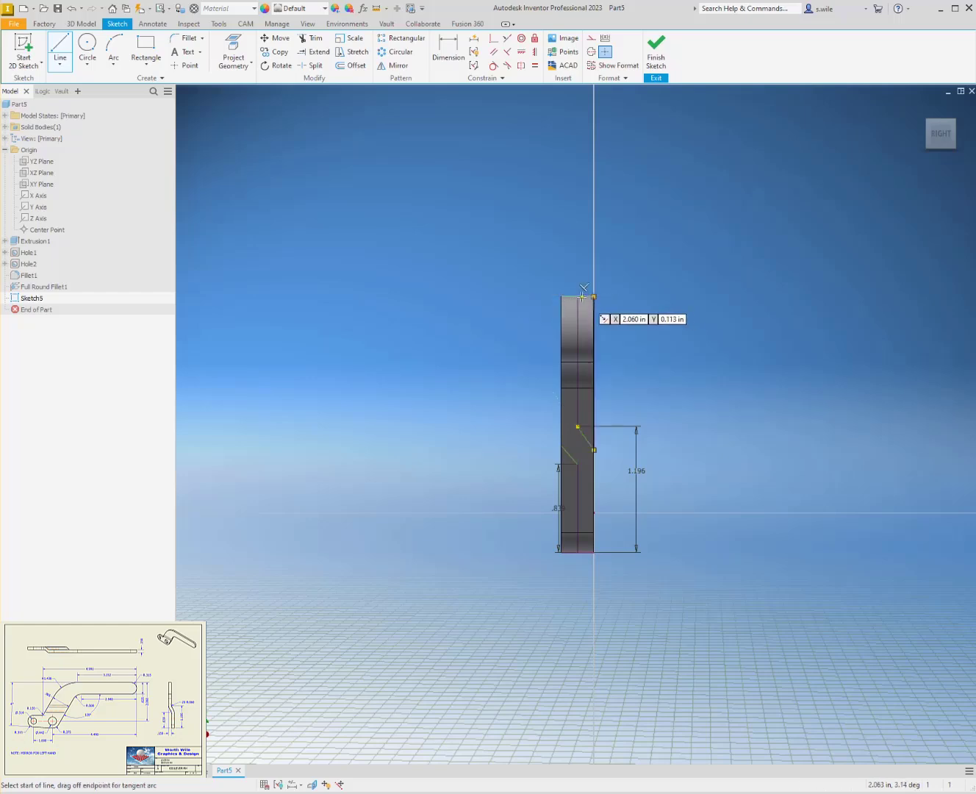
{"action": "key", "text": "Escape"}
{"action": "key", "text": "Escape"}
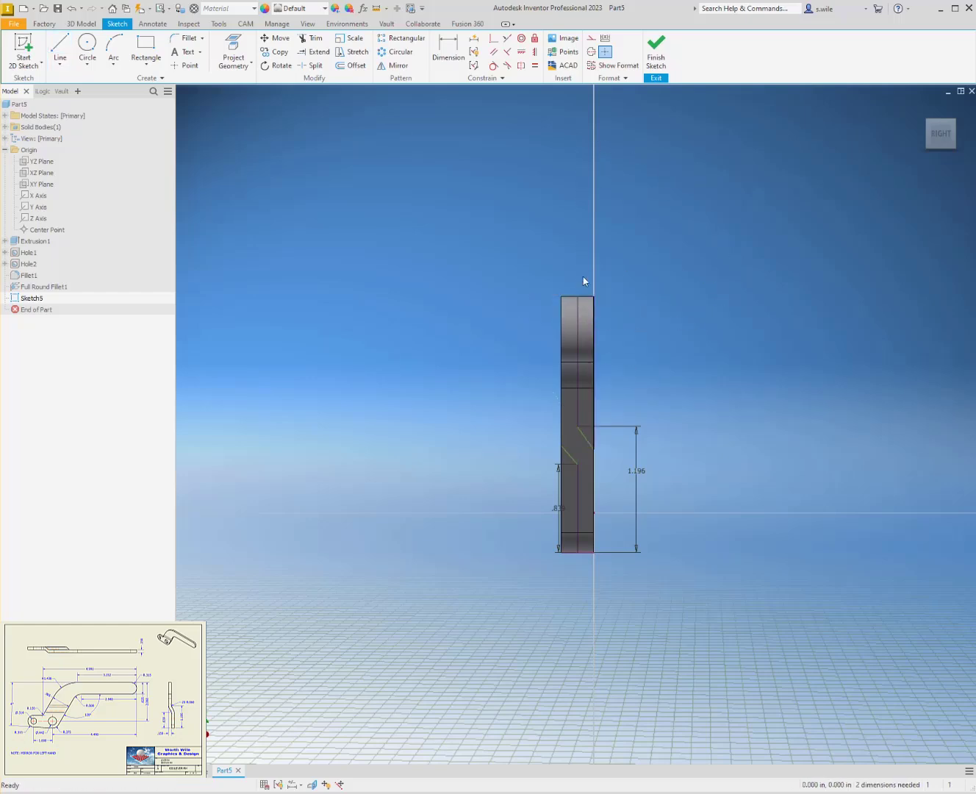
- Move the upper end of the lower profile's slanted line higher along the lever's left side to steepen it
{"action": "scroll", "coordinate": [581, 452], "scroll_direction": "up", "scroll_amount": 4}
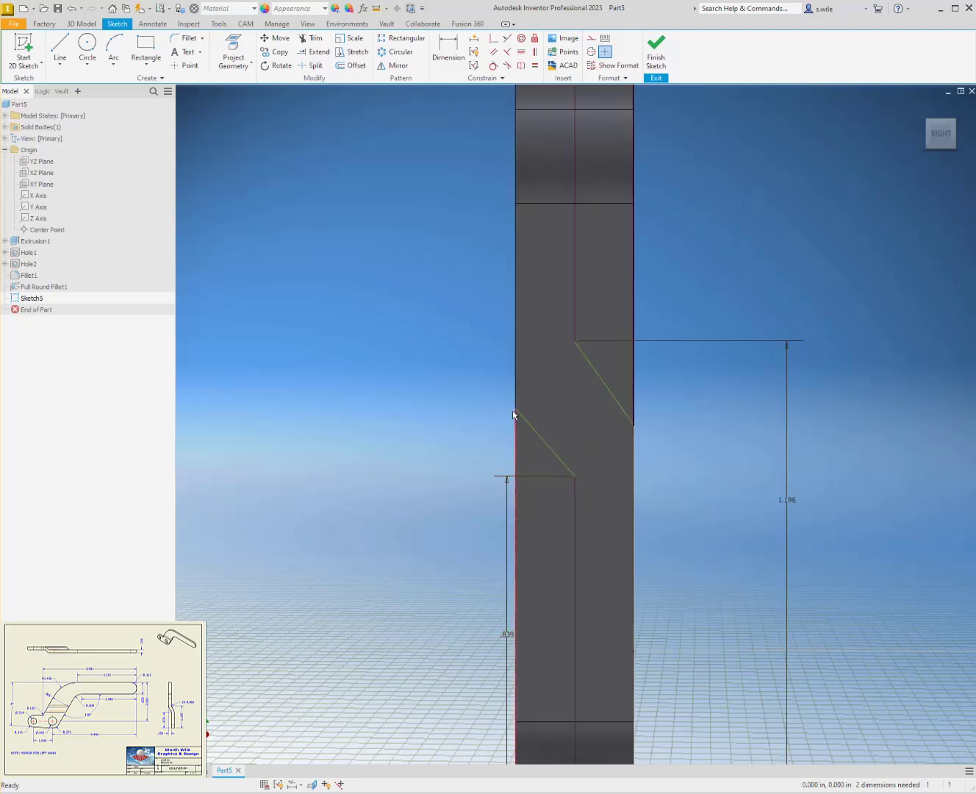
{"action": "left_click_drag", "start_coordinate": [514, 410], "coordinate": [468, 372]}
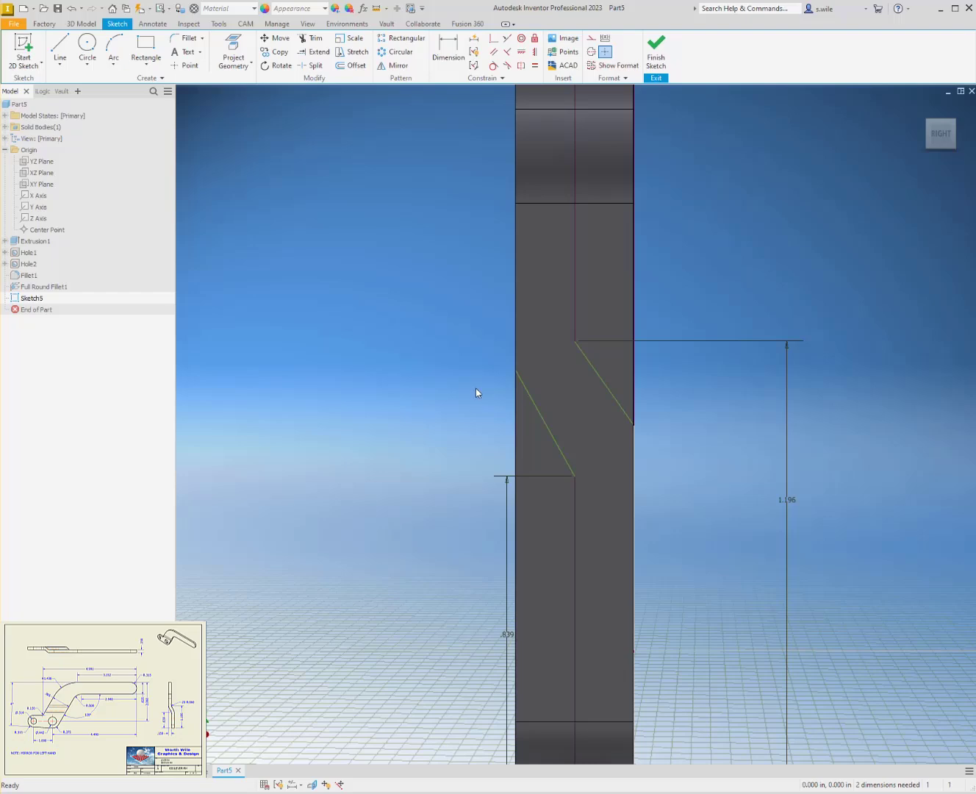
{"action": "scroll", "coordinate": [449, 377], "scroll_direction": "down", "scroll_amount": 3}
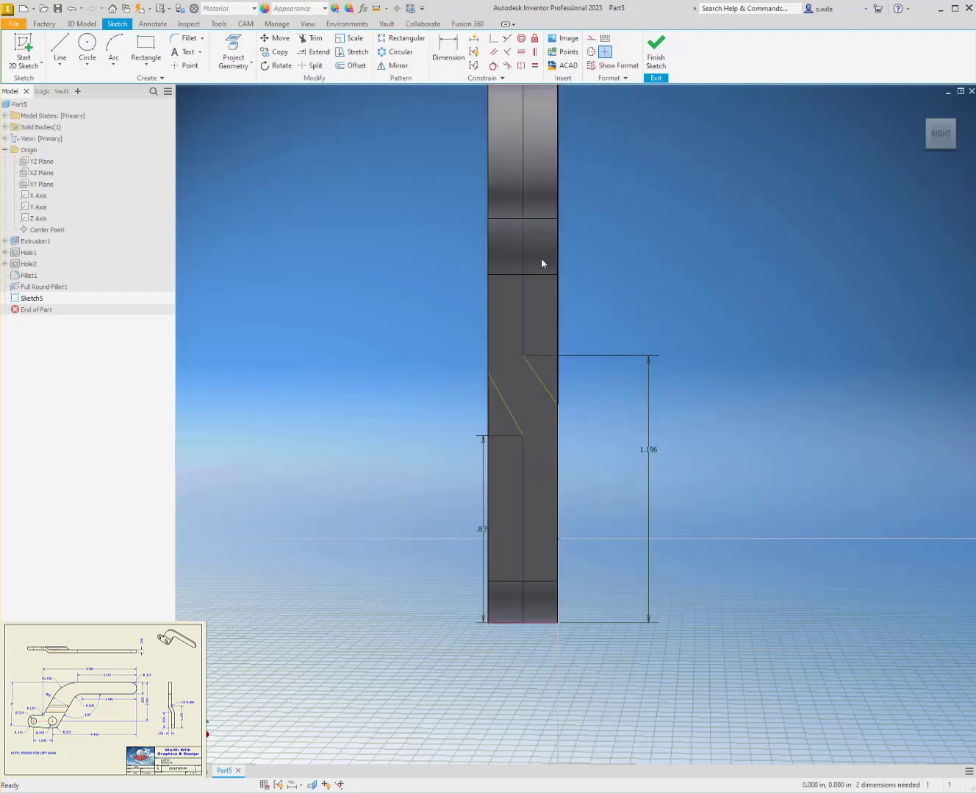
{"action": "left_click", "coordinate": [499, 390]}
{"action": "key", "text": "Escape"}
{"action": "key", "text": "d"}
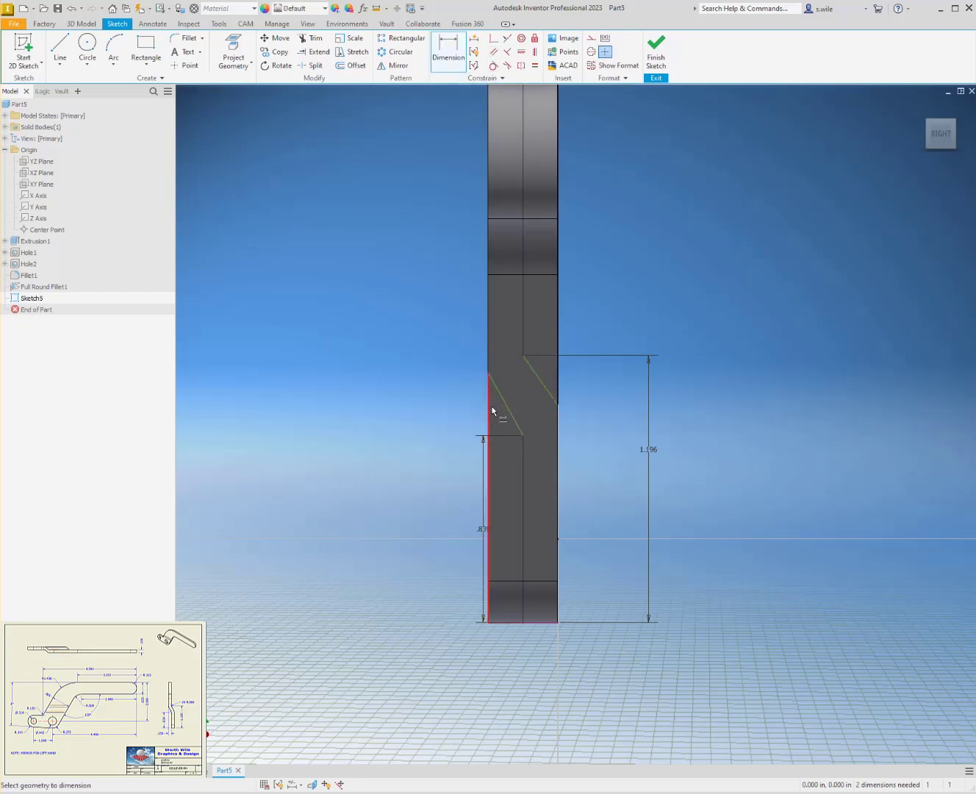
{"action": "left_click", "coordinate": [545, 382]}
{"action": "key", "text": "Escape"}
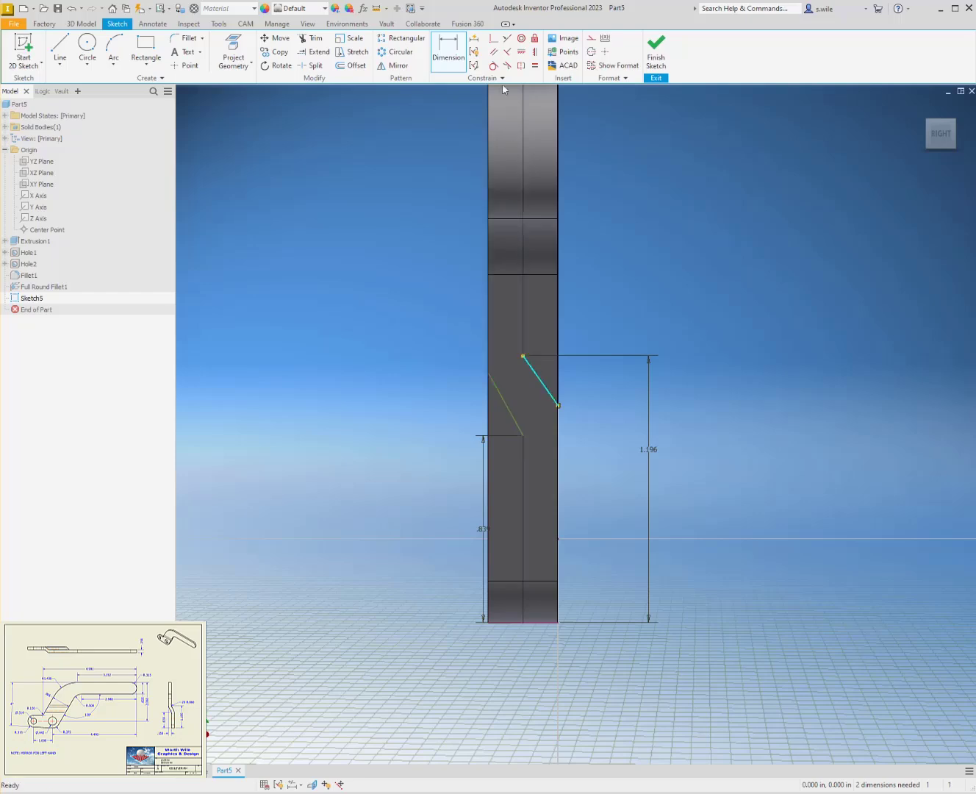
- Constrain the slanted lines of the lower and upper profiles parallel to each other
{"action": "left_click", "coordinate": [495, 51]}
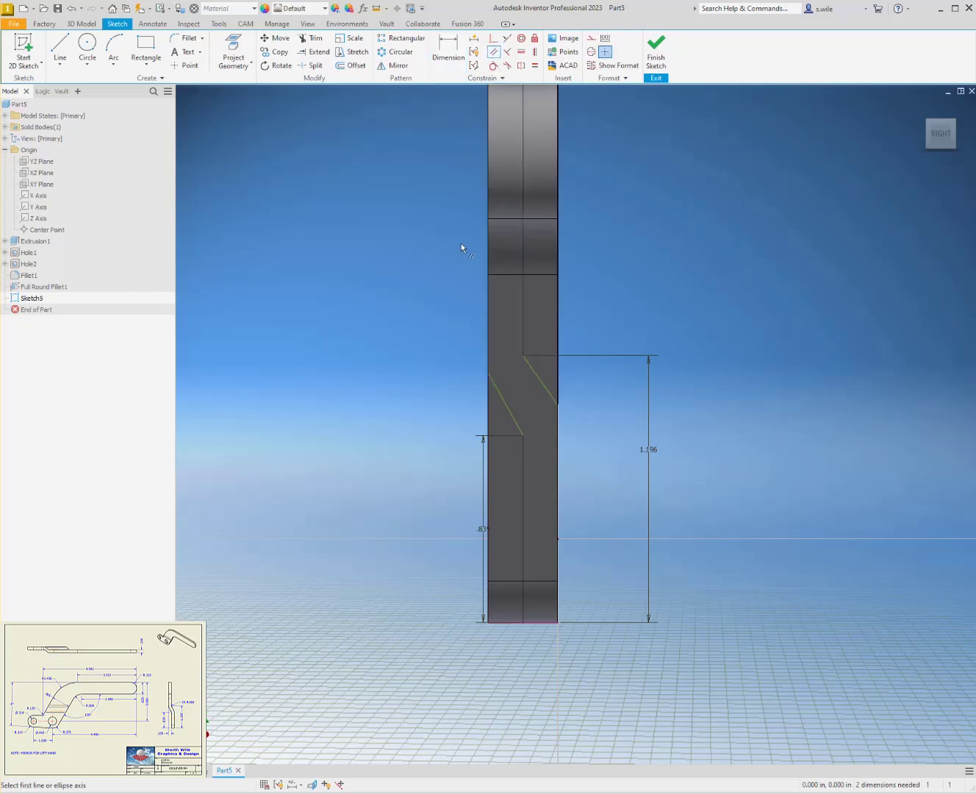
{"action": "left_click", "coordinate": [497, 376]}
{"action": "left_click", "coordinate": [529, 372]}
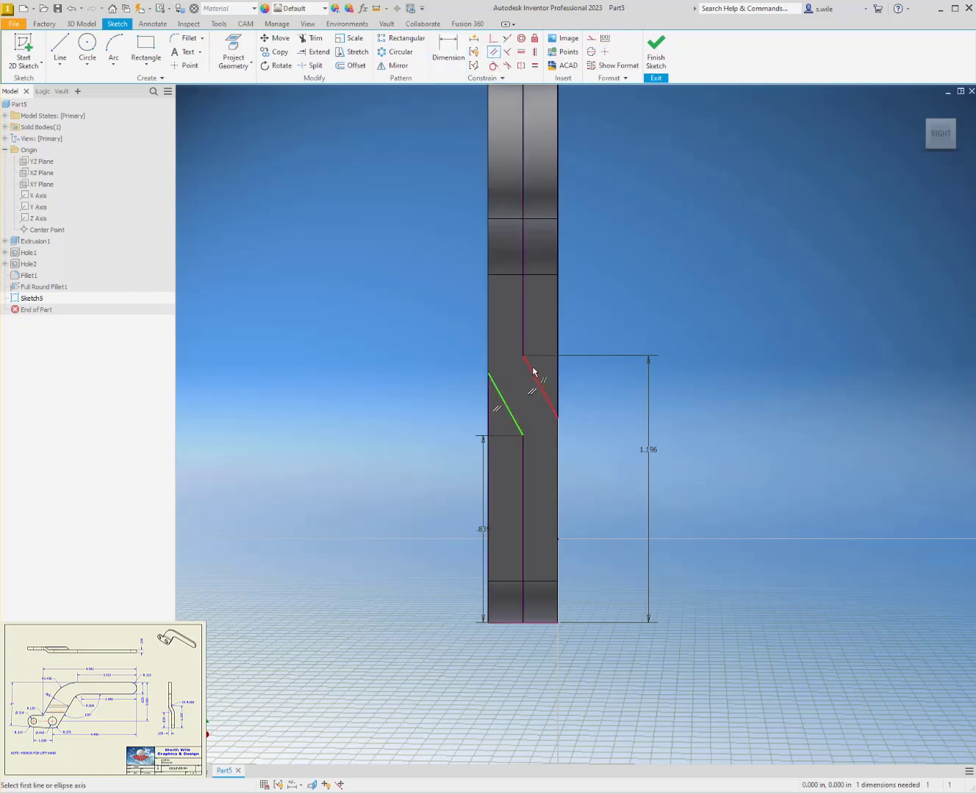
- Dimension the perpendicular distance between the two parallel slanted lines as 0.156 in and finish the sketch
{"action": "key", "text": "d"}
{"action": "left_click", "coordinate": [500, 397]}
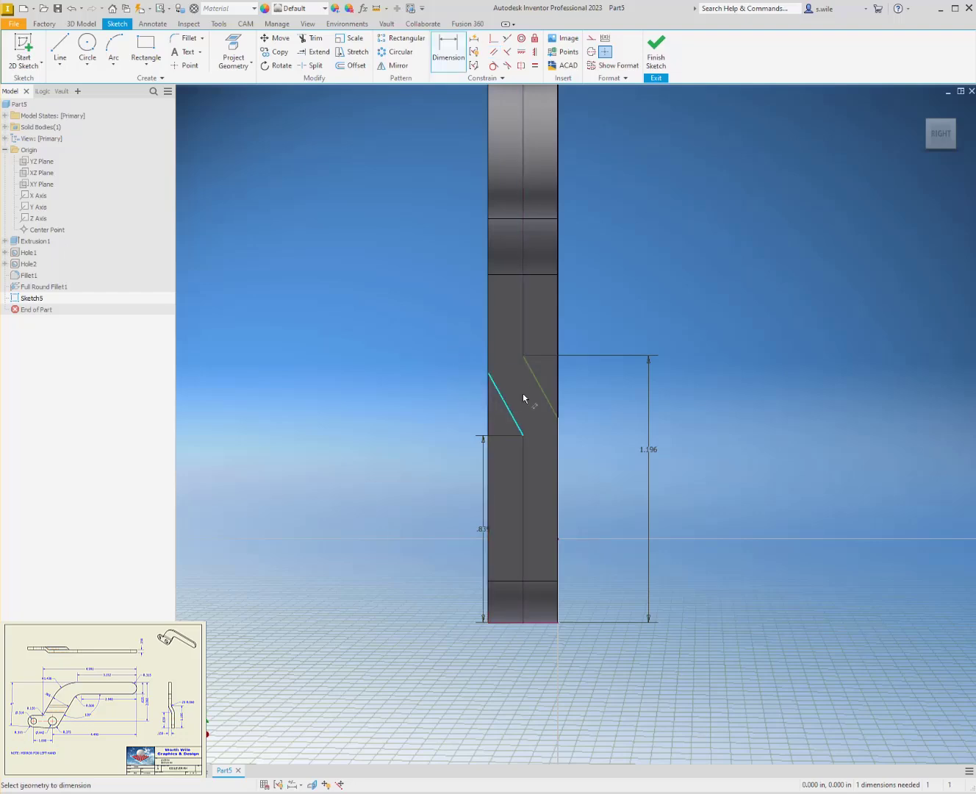
{"action": "left_click", "coordinate": [536, 381]}
{"action": "left_click", "coordinate": [502, 397]}
{"action": "left_click", "coordinate": [537, 380]}
{"action": "left_click", "coordinate": [520, 379]}
{"action": "type", "text": ".156"}
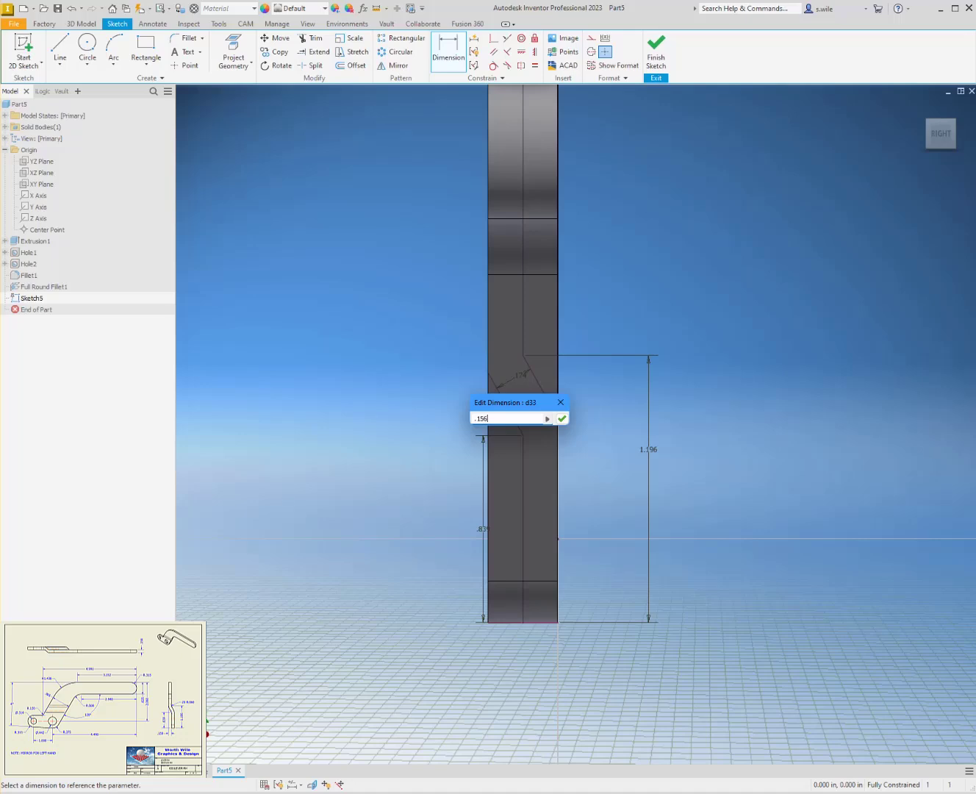
{"action": "key", "text": "Return"}
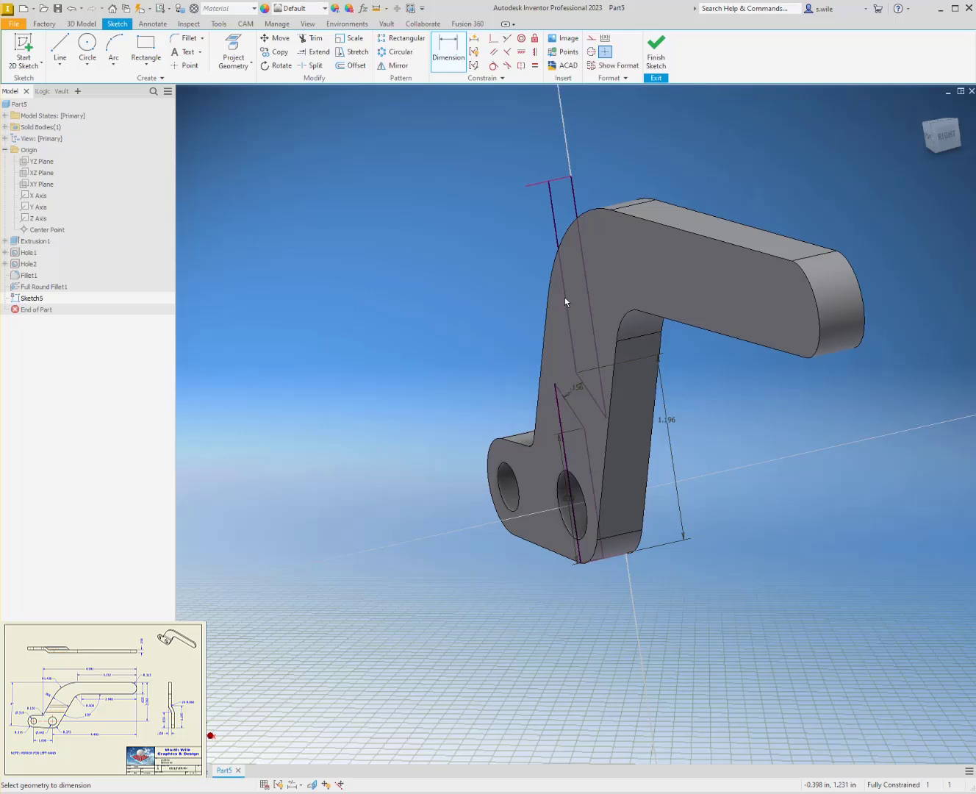
{"action": "left_click", "coordinate": [657, 52]}
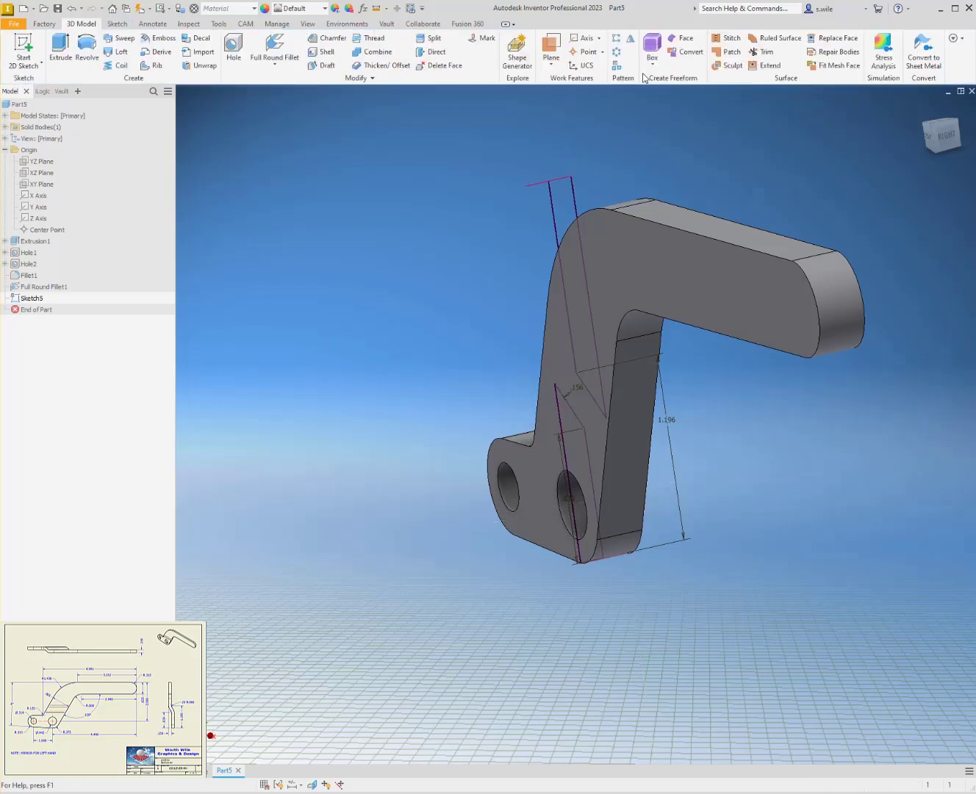
- Edit the lever's base extrusion so its distance is 0.156 in + .159
{"action": "double_click", "coordinate": [33, 241]}
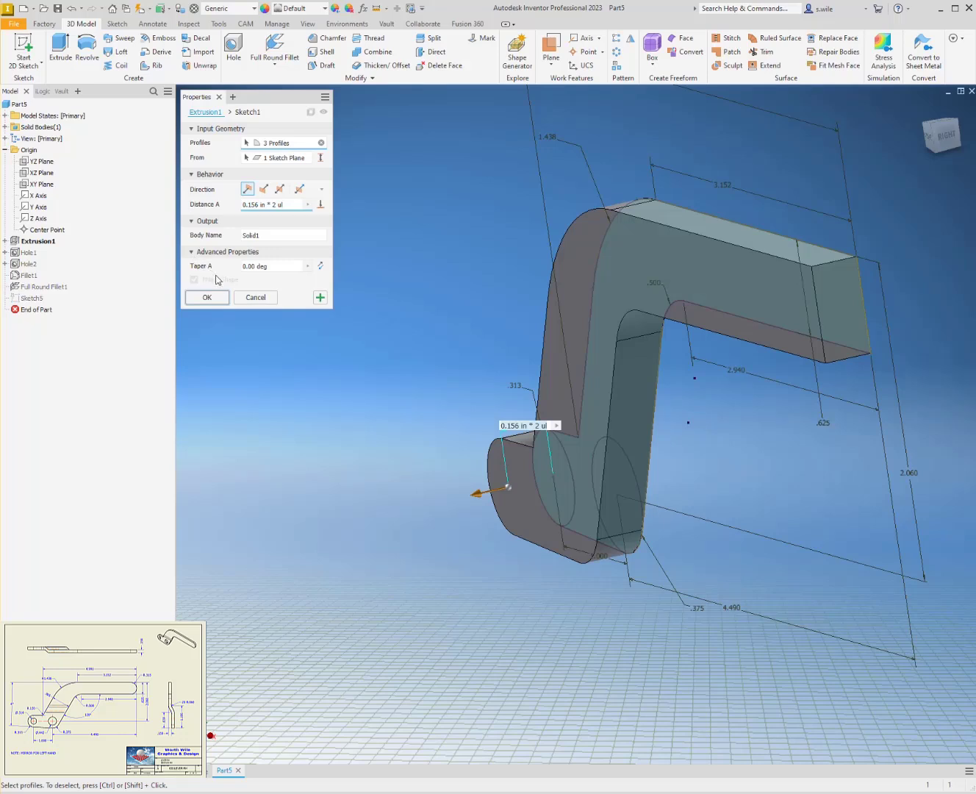
{"action": "left_click_drag", "start_coordinate": [270, 205], "coordinate": [288, 205]}
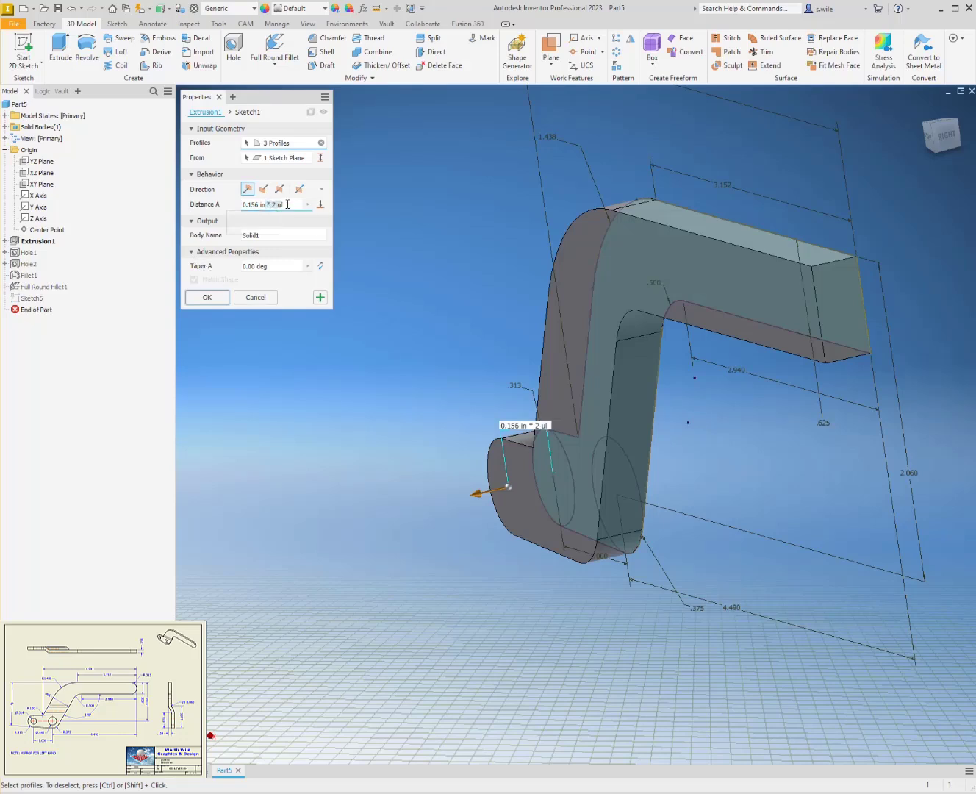
{"action": "type", "text": "+"}
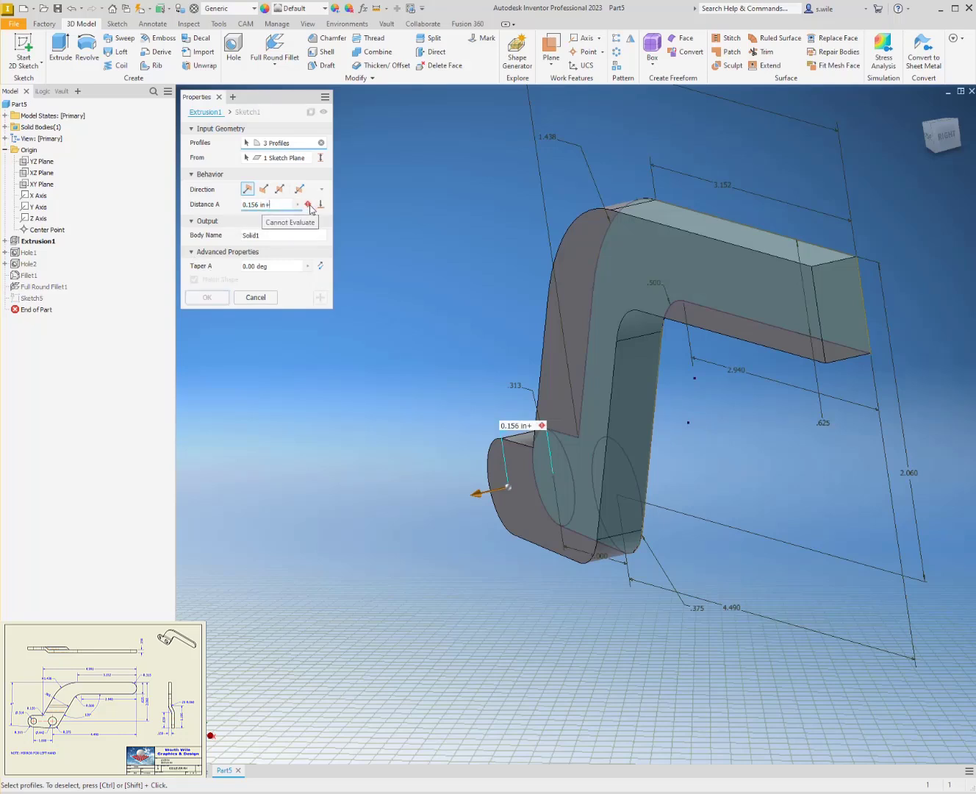
{"action": "type", "text": ".159"}
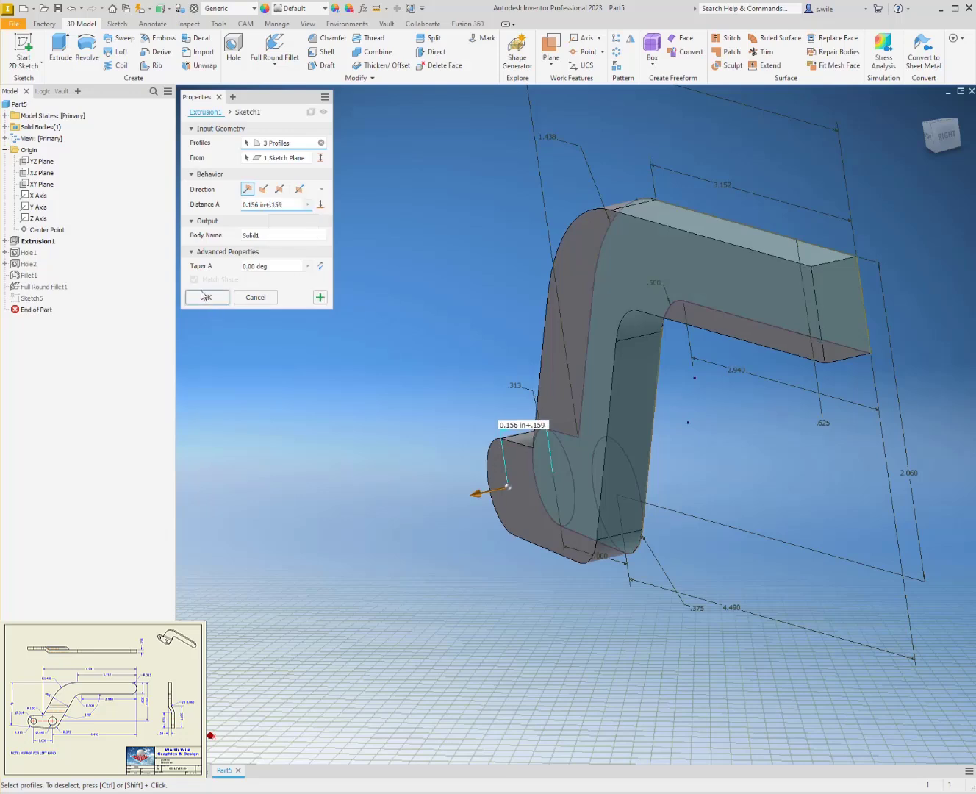
{"action": "left_click", "coordinate": [206, 297]}
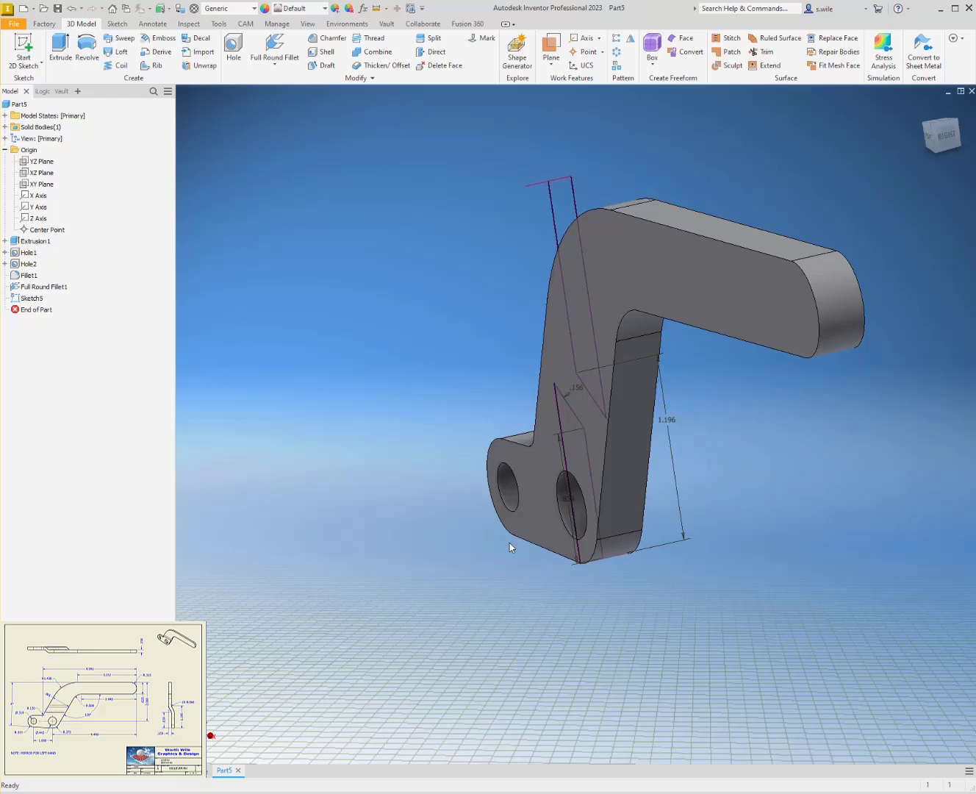
- Reopen the side-view profile sketch for editing, slice the model at the sketch plane and show all sketch constraints
{"action": "mouse_move", "coordinate": [499, 531]}
{"action": "middle_mouse_down", "text": "shift"}
{"action": "mouse_move", "coordinate": [515, 520]}
{"action": "mouse_move", "coordinate": [521, 527]}
{"action": "middle_mouse_up", "text": "shift"}
{"action": "middle_click_drag", "start_coordinate": [617, 647], "coordinate": [620, 641], "text": "shift"}
{"action": "middle_click_drag", "start_coordinate": [516, 539], "coordinate": [508, 530], "text": "shift"}
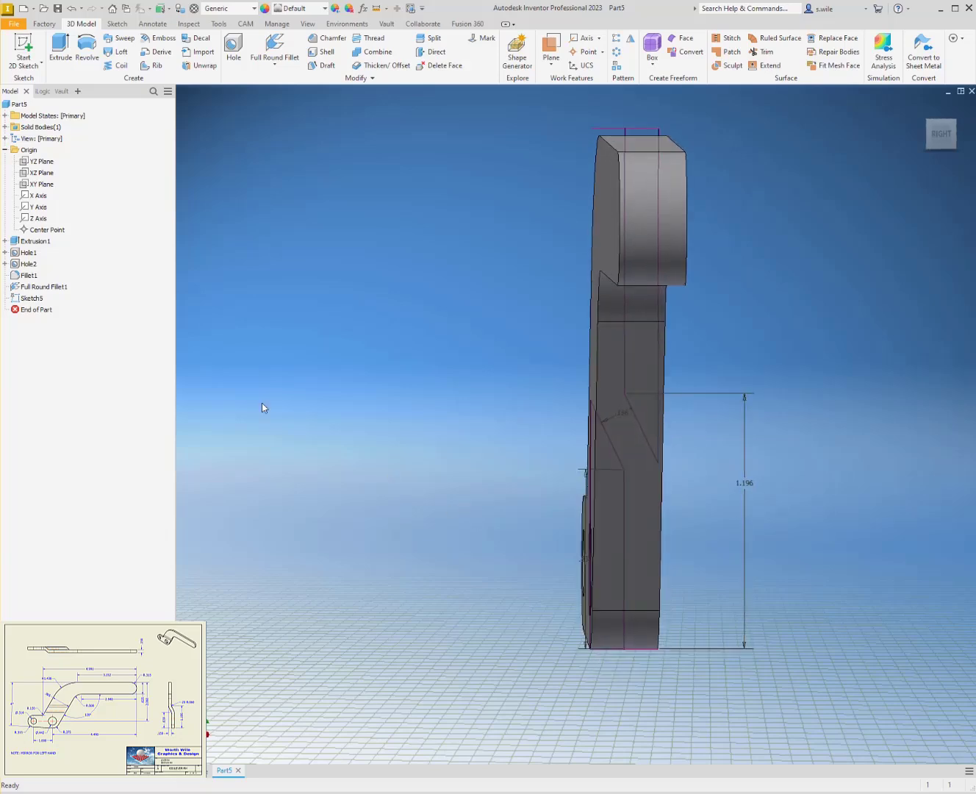
{"action": "double_click", "coordinate": [18, 298]}
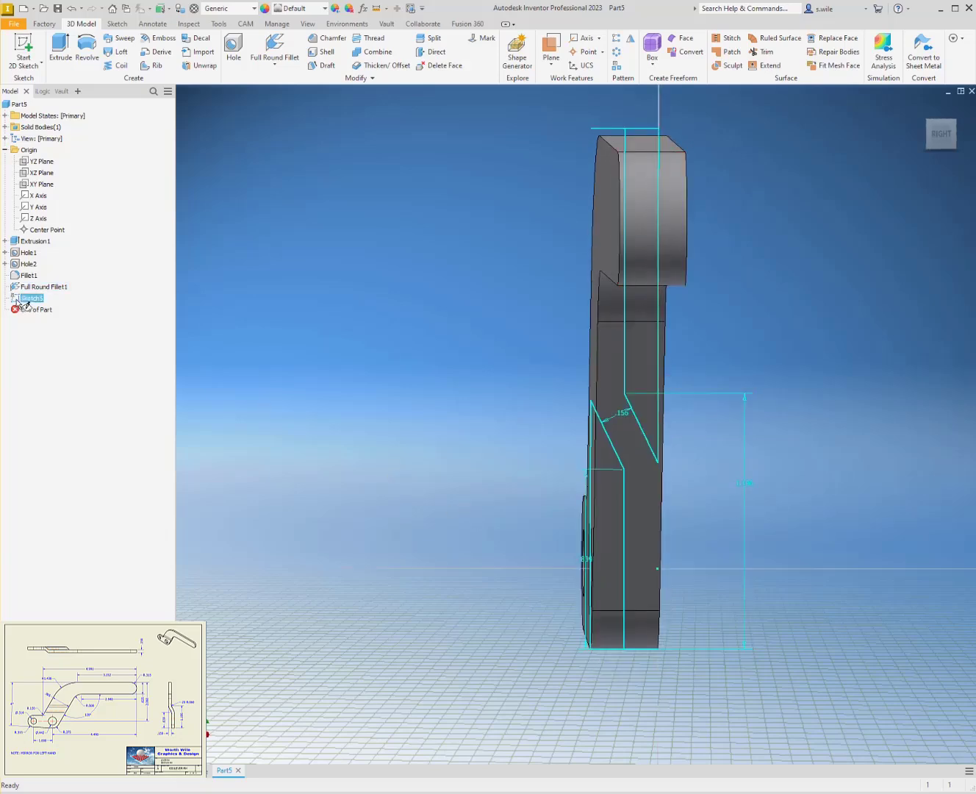
{"action": "key", "text": "F7"}
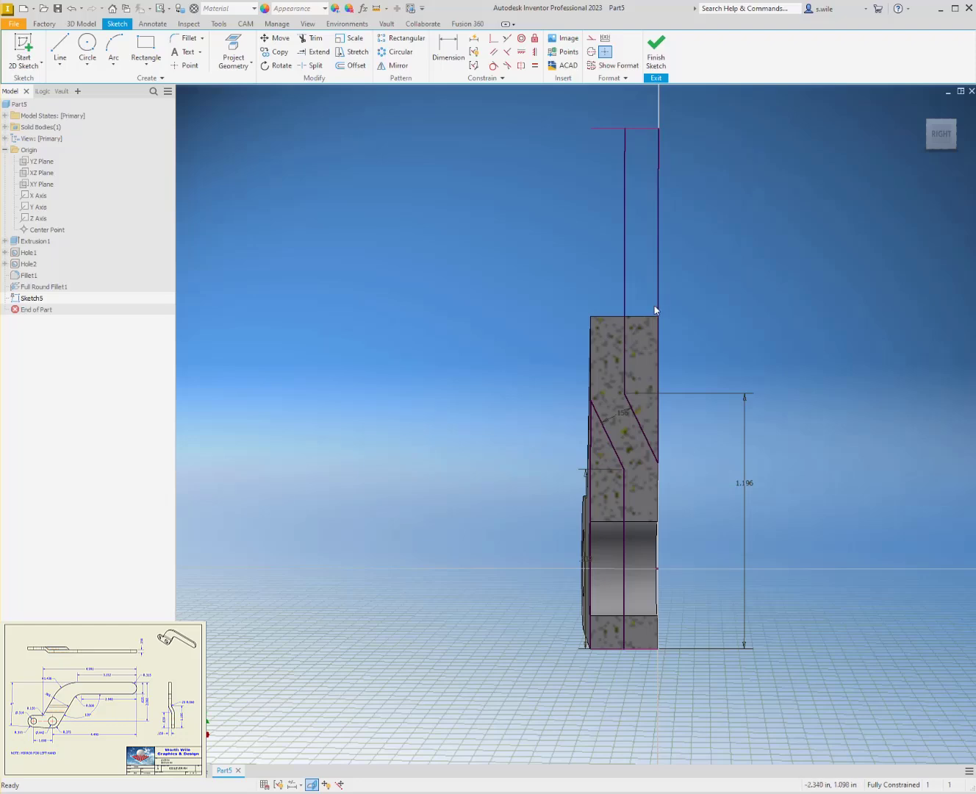
{"action": "key", "text": "F8"}
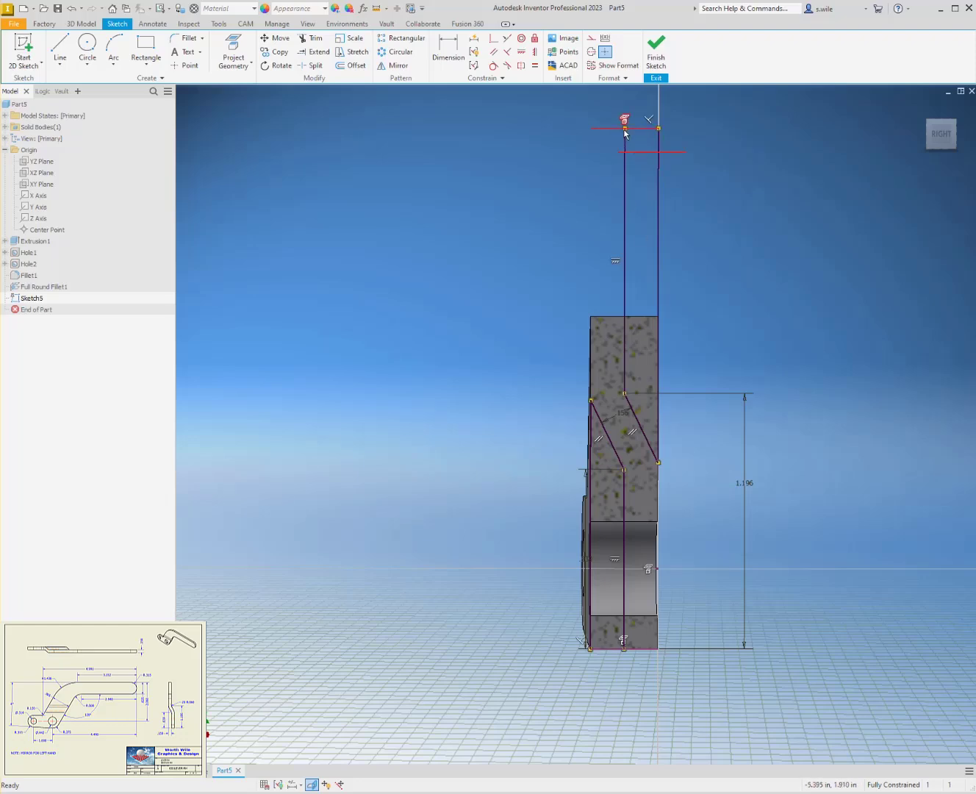
- Delete the constraint holding the upper vertical line at the projected top edge's midpoint and reattach its end elsewhere on that edge
{"action": "scroll", "coordinate": [624, 132], "scroll_direction": "up", "scroll_amount": 5}
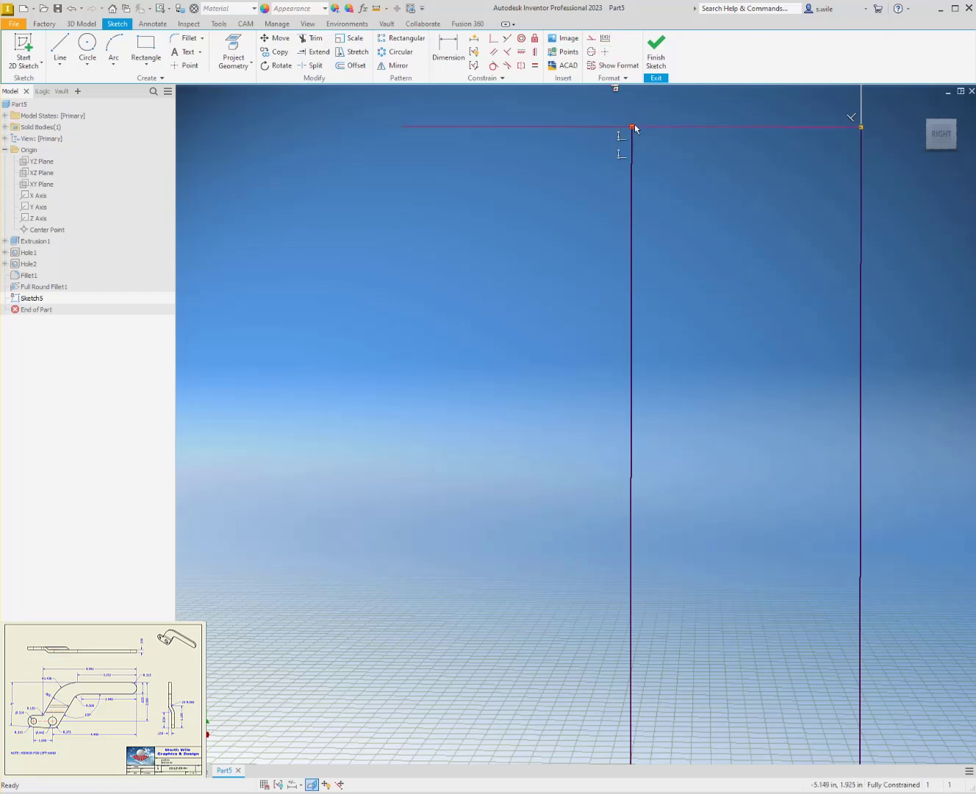
{"action": "right_click", "coordinate": [619, 140]}
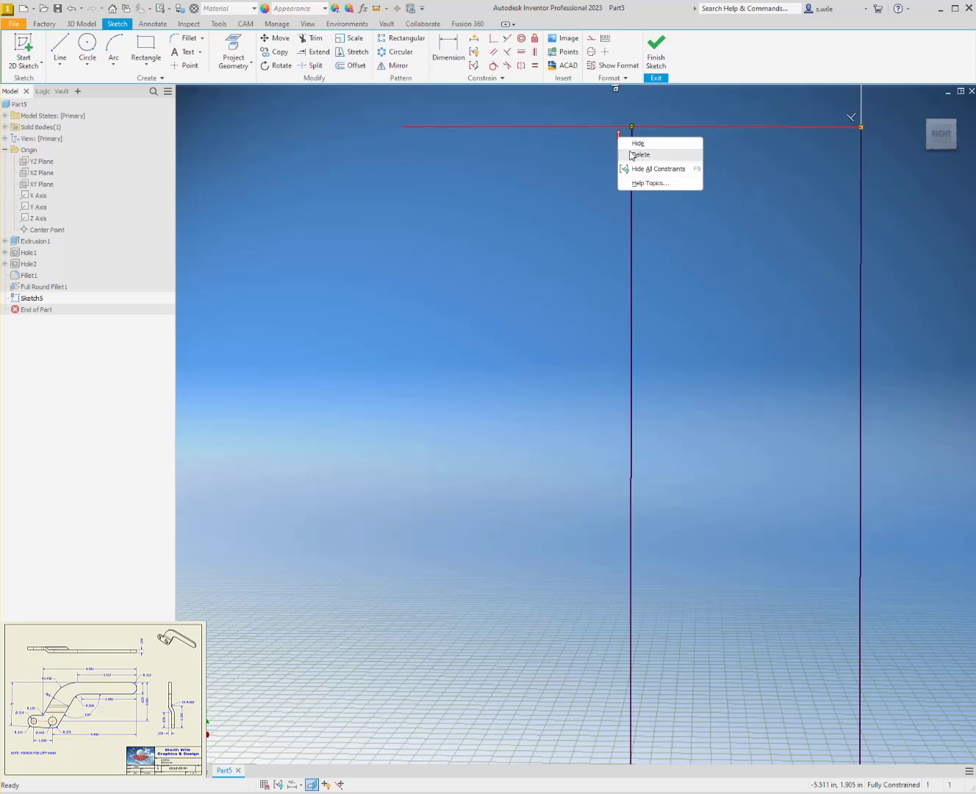
{"action": "left_click", "coordinate": [634, 153]}
{"action": "scroll", "coordinate": [548, 172], "scroll_direction": "down", "scroll_amount": 5}
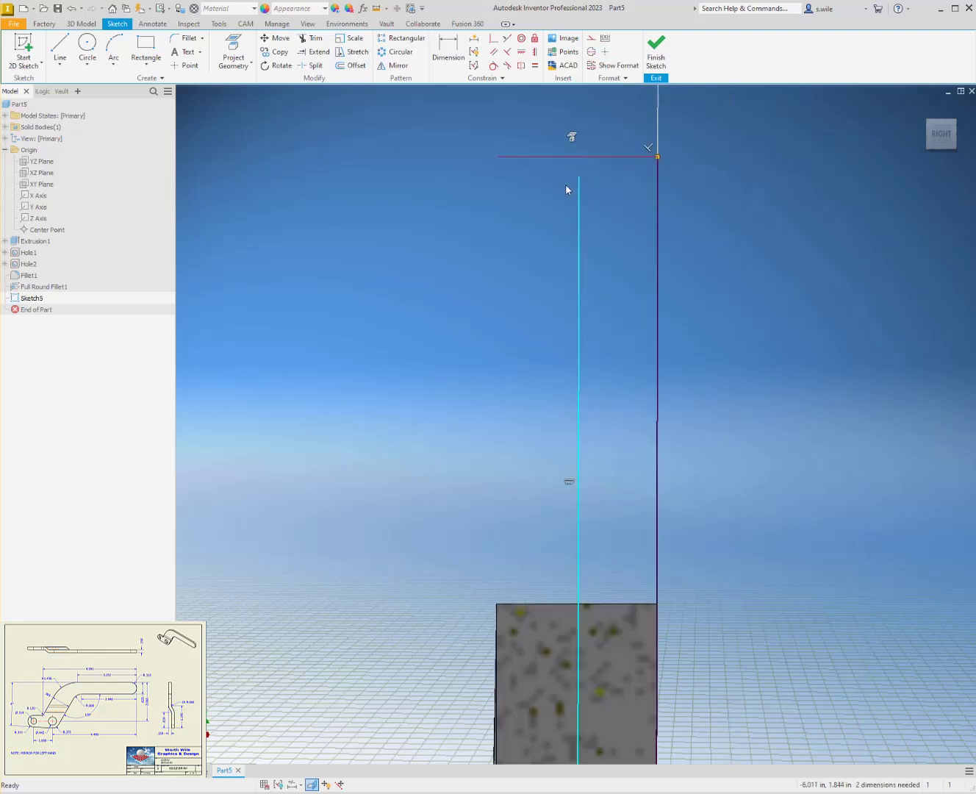
{"action": "left_click_drag", "start_coordinate": [578, 182], "coordinate": [596, 156]}
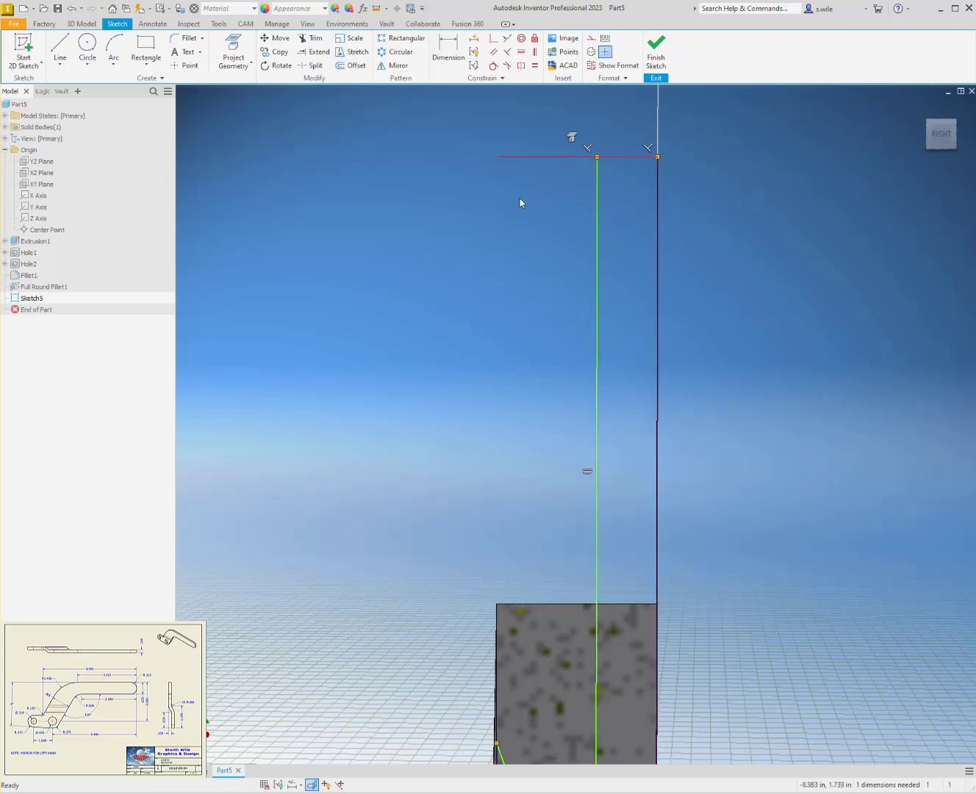
- Dimension the upper profile's width between its two vertical lines as 0.159 in
{"action": "key", "text": "d"}
{"action": "left_click", "coordinate": [597, 203]}
{"action": "left_click", "coordinate": [657, 210]}
{"action": "left_click", "coordinate": [685, 219]}
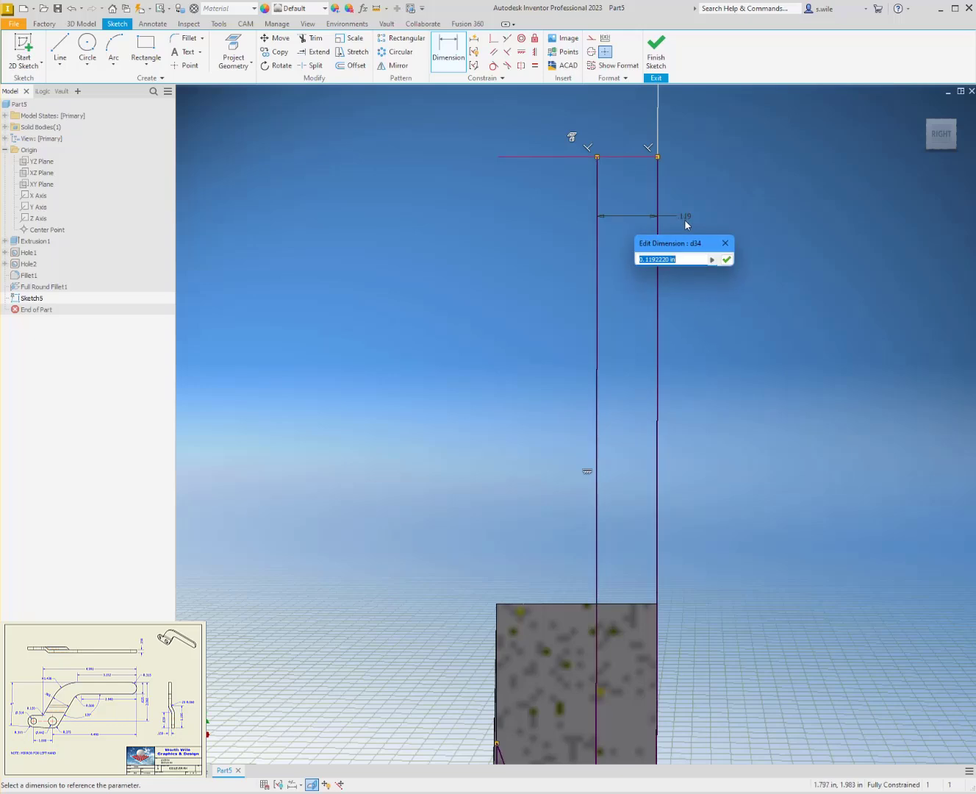
{"action": "type", "text": ".159"}
{"action": "key", "text": "Return"}
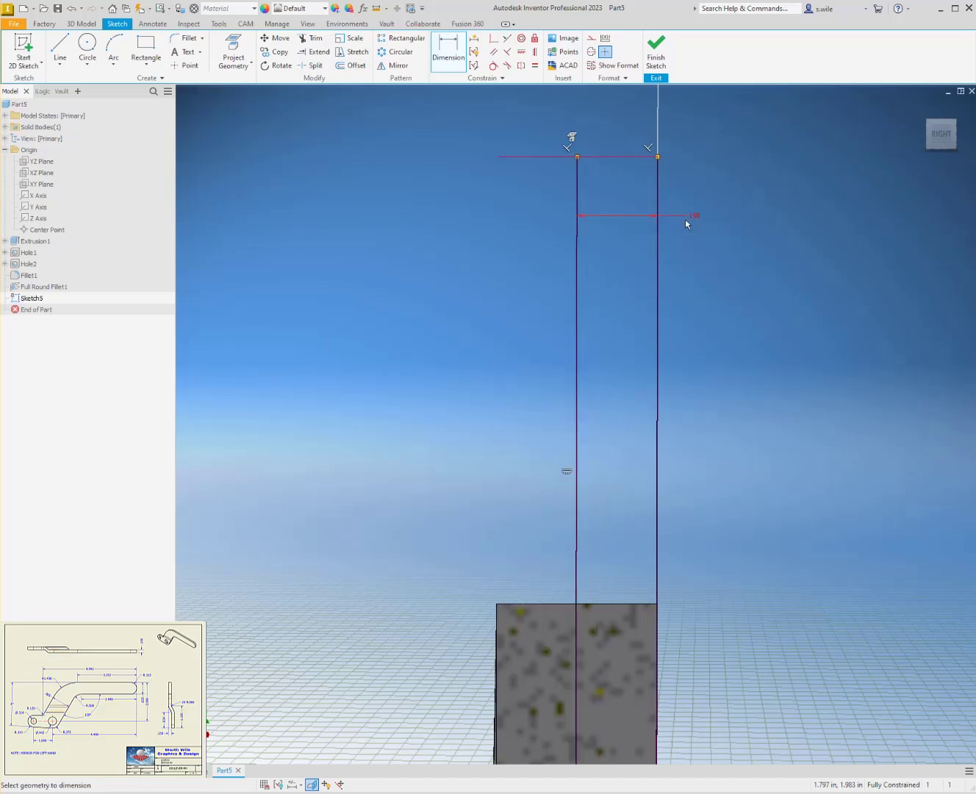
- Remove the midpoint constraint at the lower vertical line's bottom end and reattach that end elsewhere on the projected bottom edge
{"action": "scroll", "coordinate": [684, 194], "scroll_direction": "down", "scroll_amount": 3}
{"action": "scroll", "coordinate": [681, 197], "scroll_direction": "down", "scroll_amount": 2}
{"action": "scroll", "coordinate": [646, 430], "scroll_direction": "up", "scroll_amount": 3}
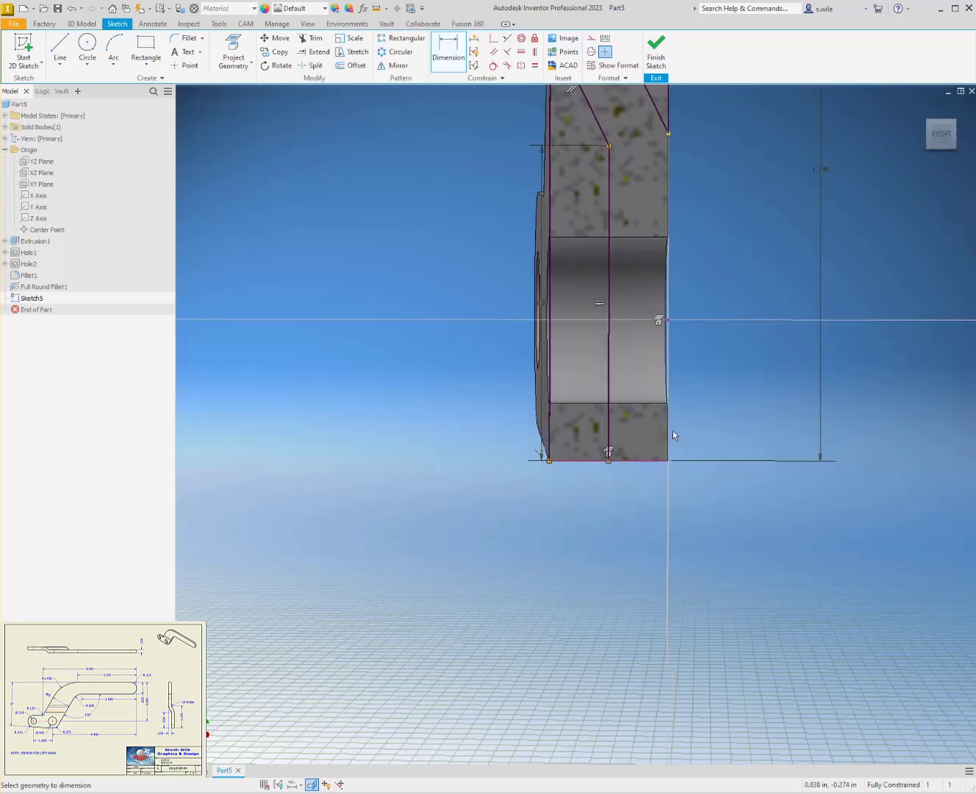
{"action": "scroll", "coordinate": [603, 432], "scroll_direction": "up", "scroll_amount": 2}
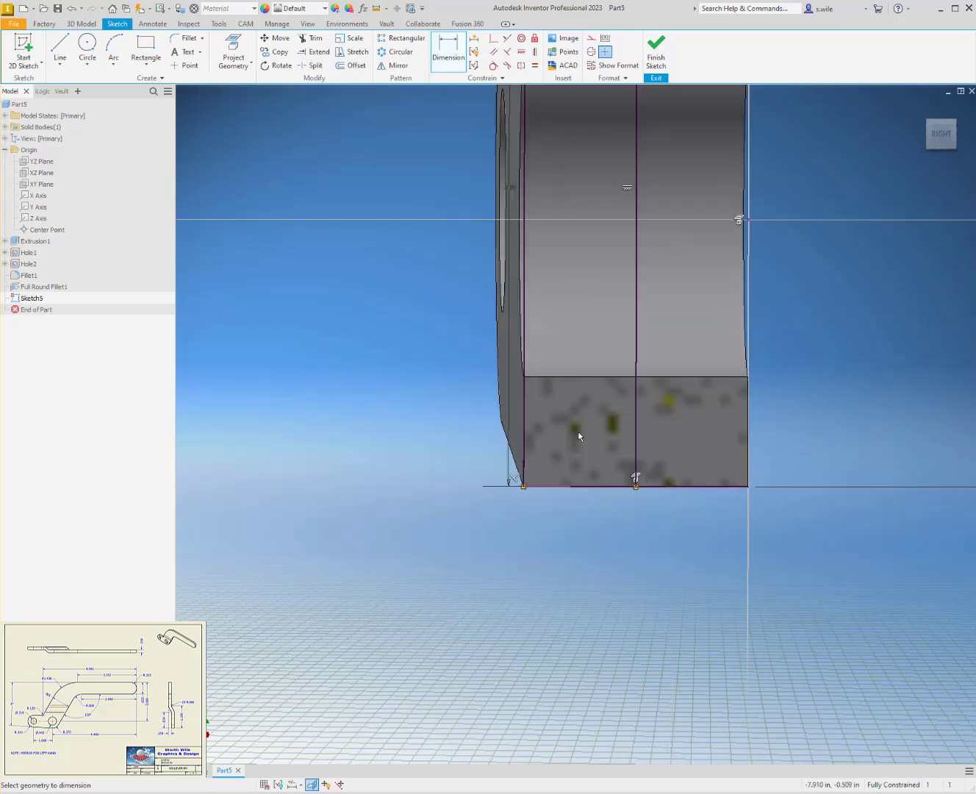
{"action": "left_click", "coordinate": [636, 485]}
{"action": "right_click", "coordinate": [625, 500]}
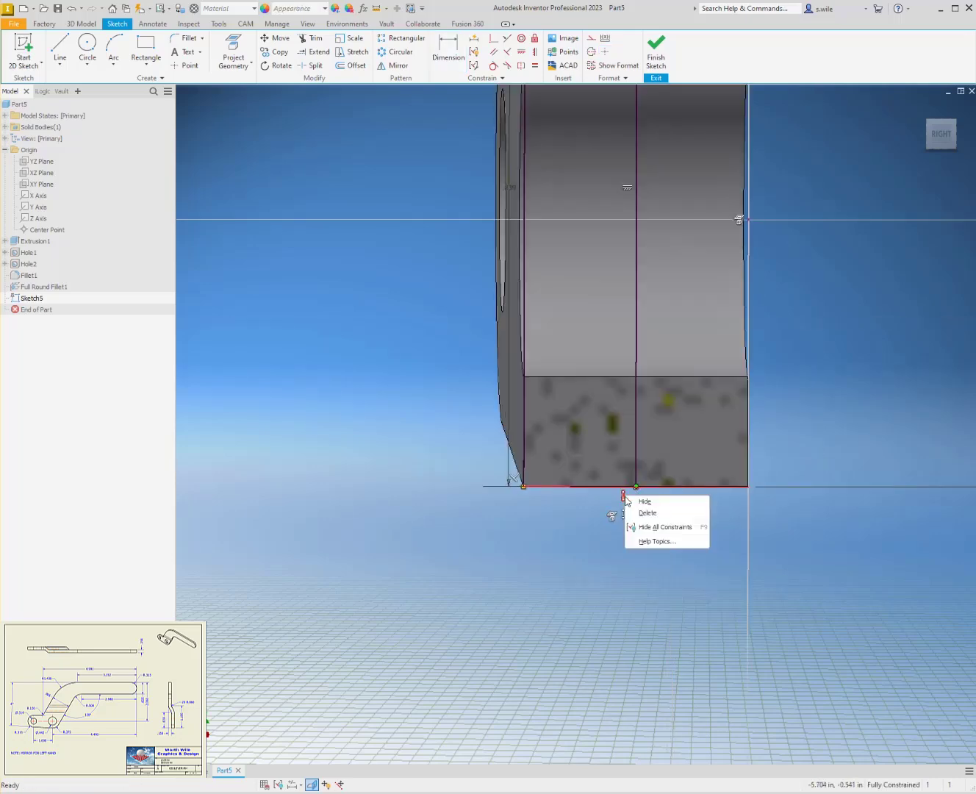
{"action": "left_click", "coordinate": [641, 501]}
{"action": "mouse_move", "coordinate": [638, 468]}
{"action": "left_mouse_down"}
{"action": "mouse_move", "coordinate": [657, 466]}
{"action": "mouse_move", "coordinate": [655, 486]}
{"action": "left_mouse_up"}
- Dimension the lower profile's width between its two vertical lines as 0.159 in and finish the sketch
{"action": "key", "text": "d"}
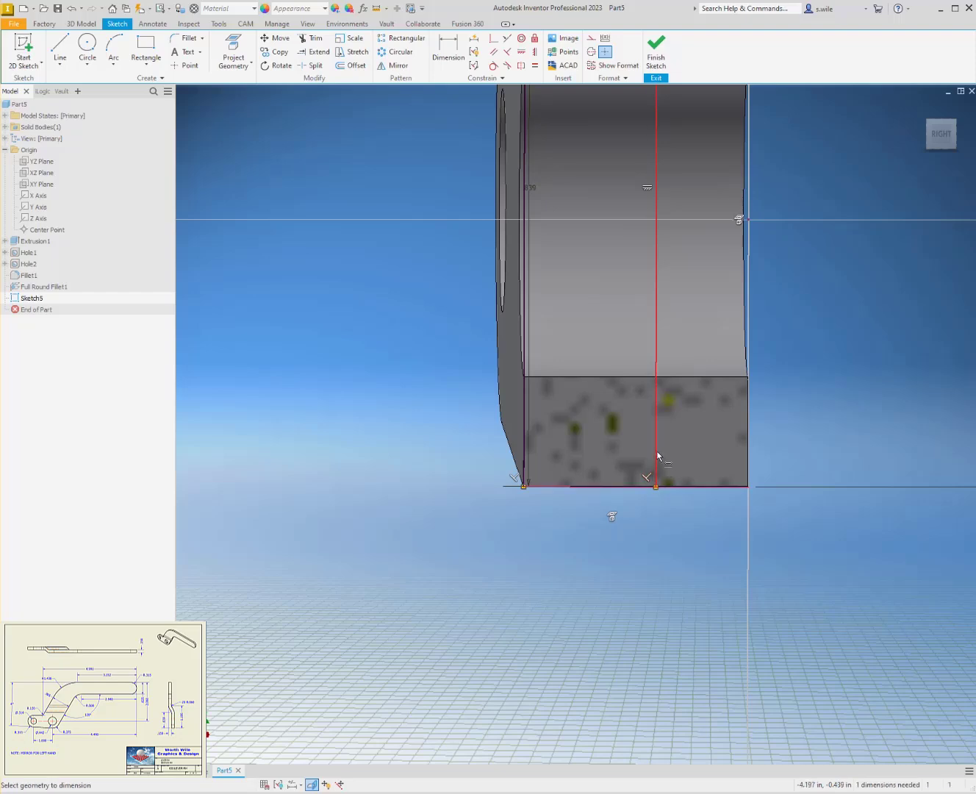
{"action": "left_click", "coordinate": [656, 453]}
{"action": "left_click", "coordinate": [524, 449]}
{"action": "left_click", "coordinate": [554, 530]}
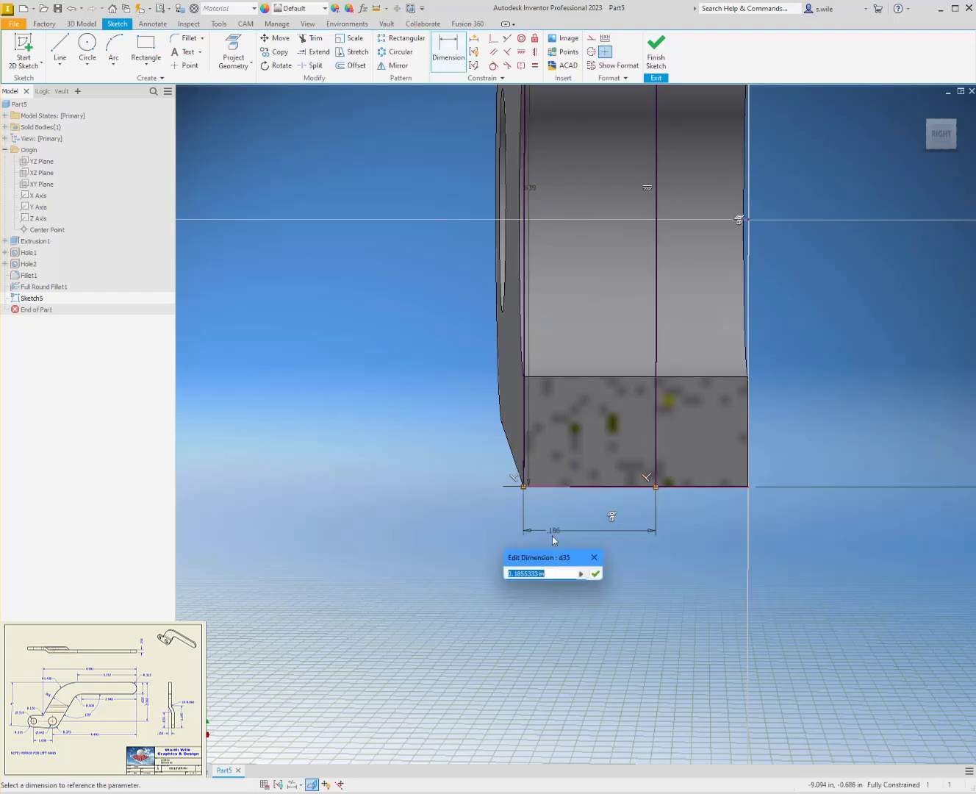
{"action": "type", "text": ".159"}
{"action": "key", "text": "Return"}
{"action": "mouse_move", "coordinate": [553, 535]}
{"action": "middle_mouse_down", "text": "shift"}
{"action": "mouse_move", "coordinate": [621, 376]}
{"action": "mouse_move", "coordinate": [661, 219]}
{"action": "mouse_move", "coordinate": [693, 225]}
{"action": "mouse_move", "coordinate": [577, 354]}
{"action": "mouse_move", "coordinate": [558, 254]}
{"action": "mouse_move", "coordinate": [582, 246]}
{"action": "middle_mouse_up", "text": "shift"}
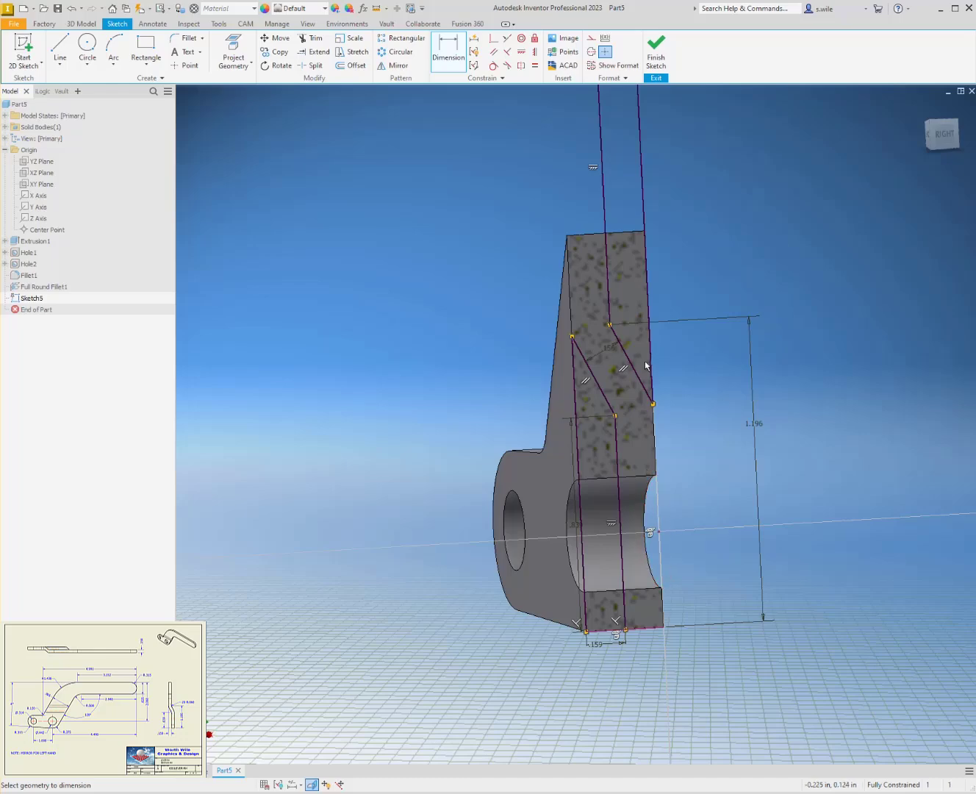
{"action": "left_click", "coordinate": [652, 79]}
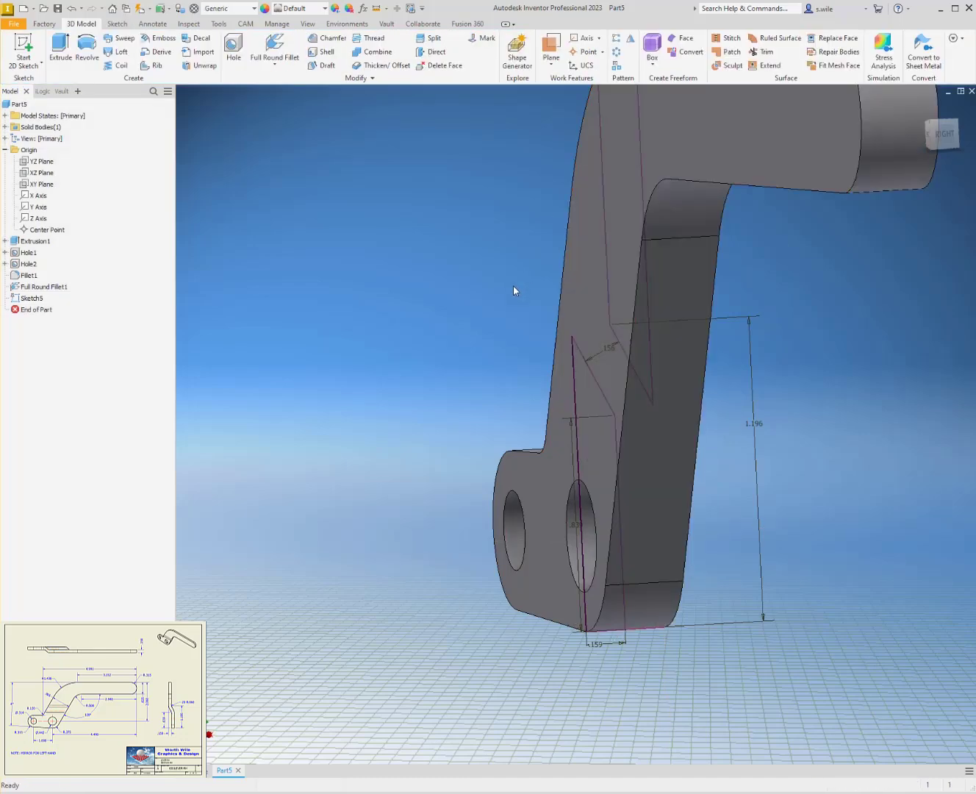
{"action": "key", "text": "r"}
{"action": "left_click_drag", "start_coordinate": [730, 153], "coordinate": [479, 494]}
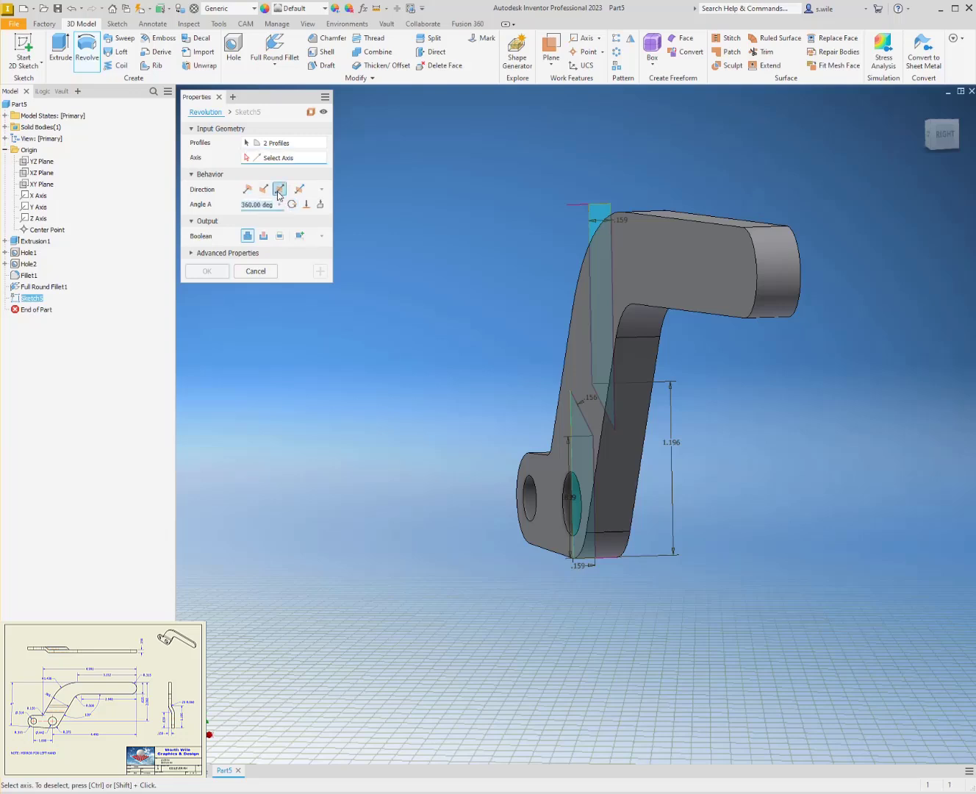
{"action": "key", "text": "Escape"}
- Extrude both side-view profiles as a cut, symmetric about the sketch plane and through all of the lever body
{"action": "key", "text": "e"}
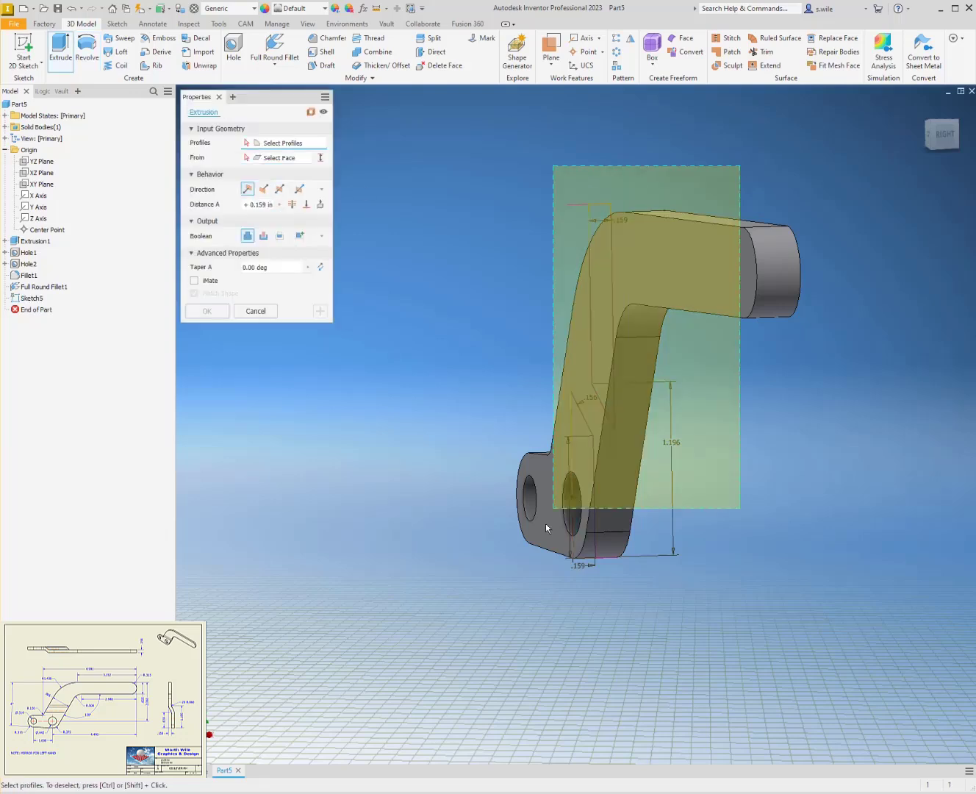
{"action": "left_click", "coordinate": [279, 189]}
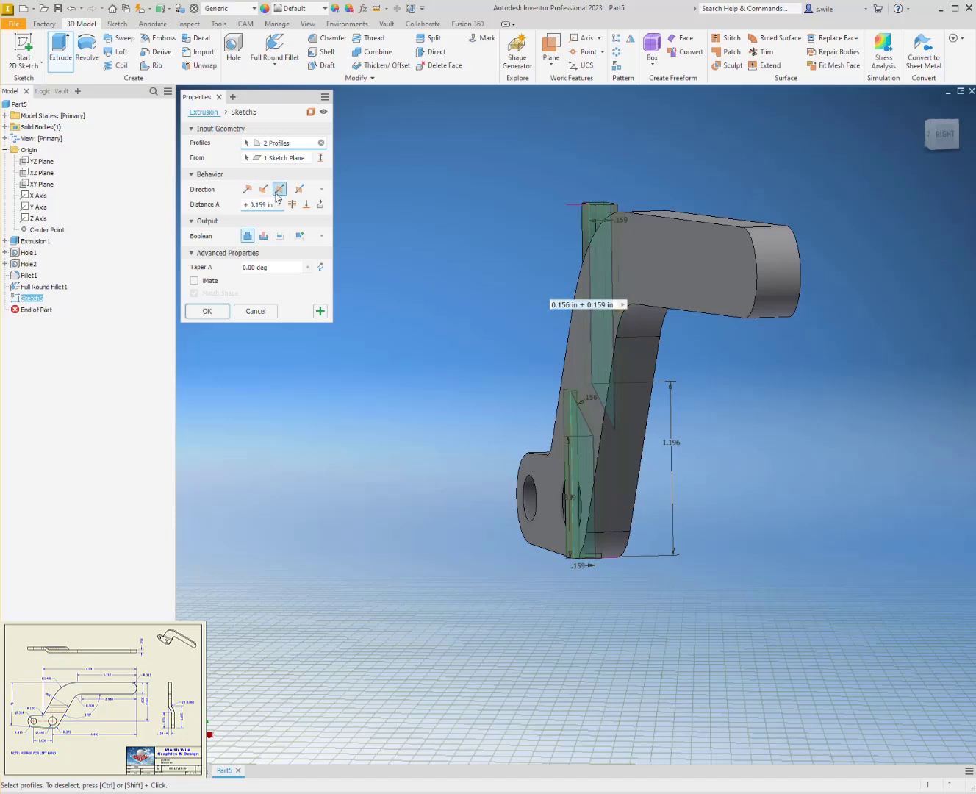
{"action": "left_click", "coordinate": [291, 203]}
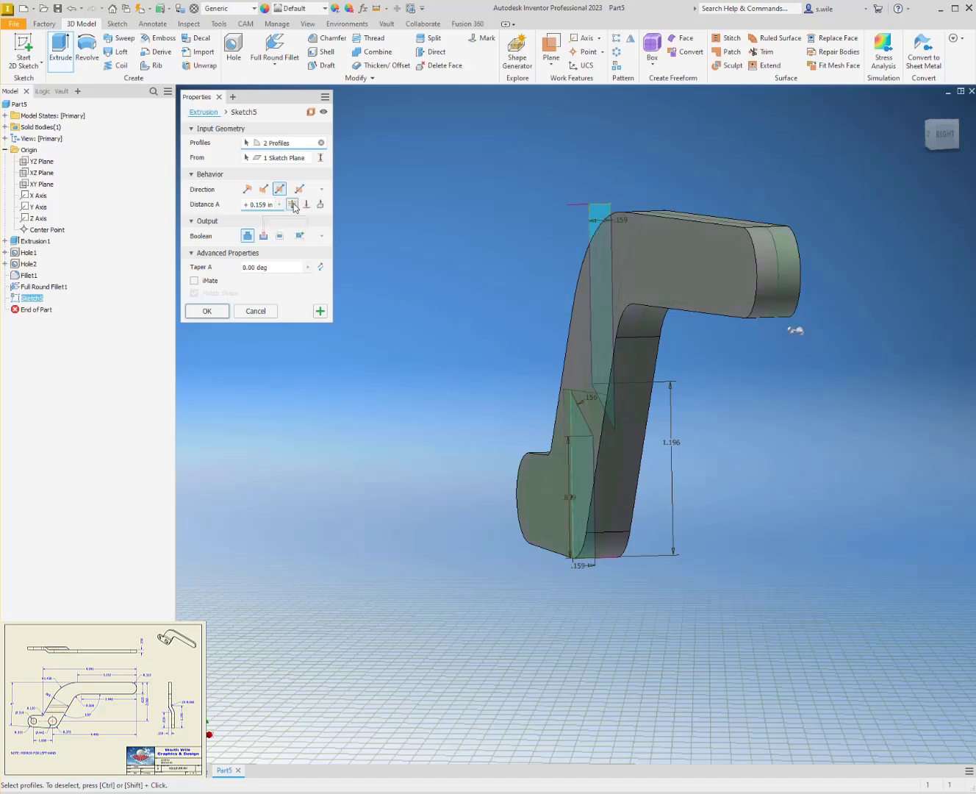
{"action": "left_click", "coordinate": [264, 235]}
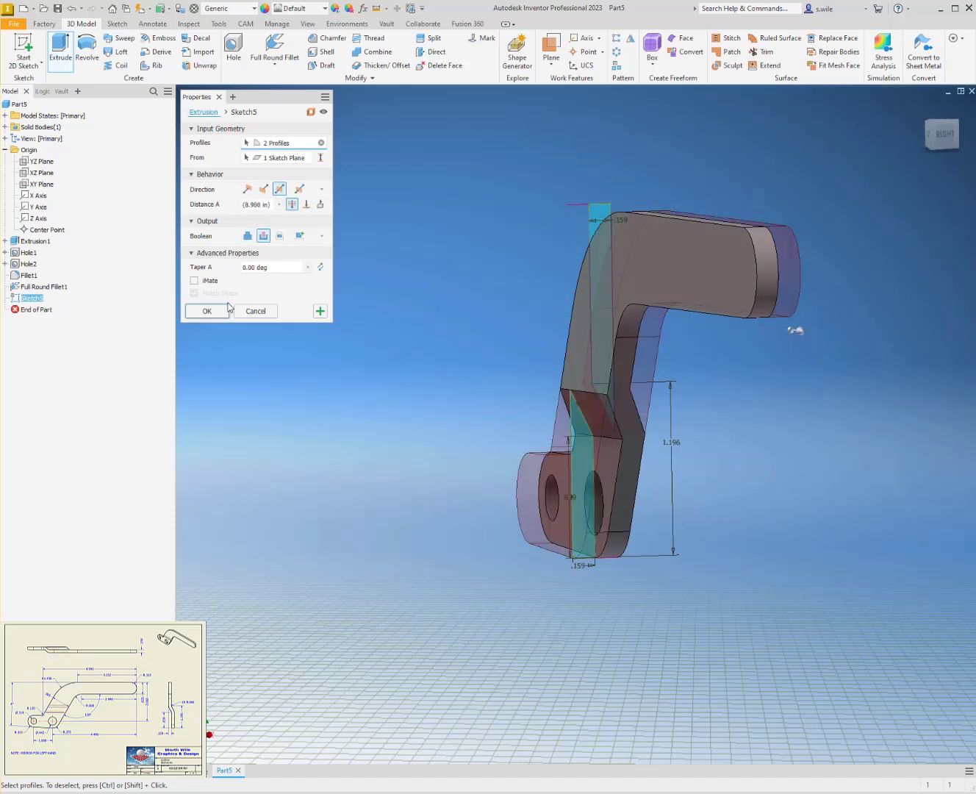
{"action": "left_click", "coordinate": [195, 315]}
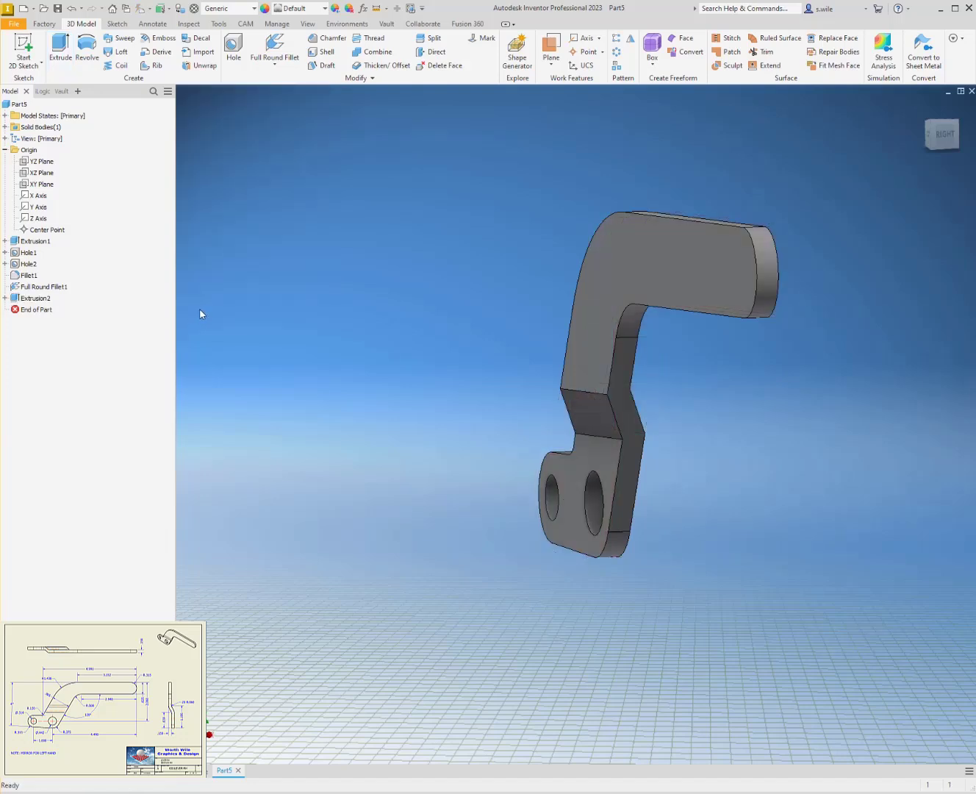
- Fillet the two inner bend edges of the offset, one on each side of the arm, with a 0.06 in radius
{"action": "key", "text": "F6"}
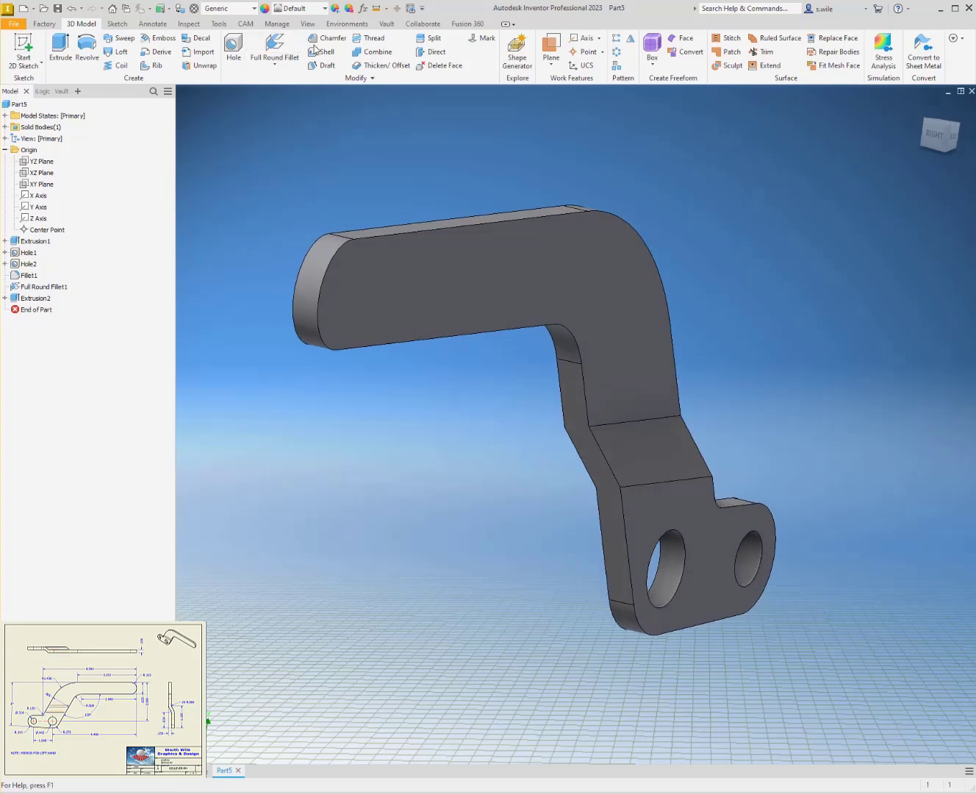
{"action": "left_click", "coordinate": [275, 77]}
{"action": "left_click", "coordinate": [274, 65]}
{"action": "left_click", "coordinate": [264, 83]}
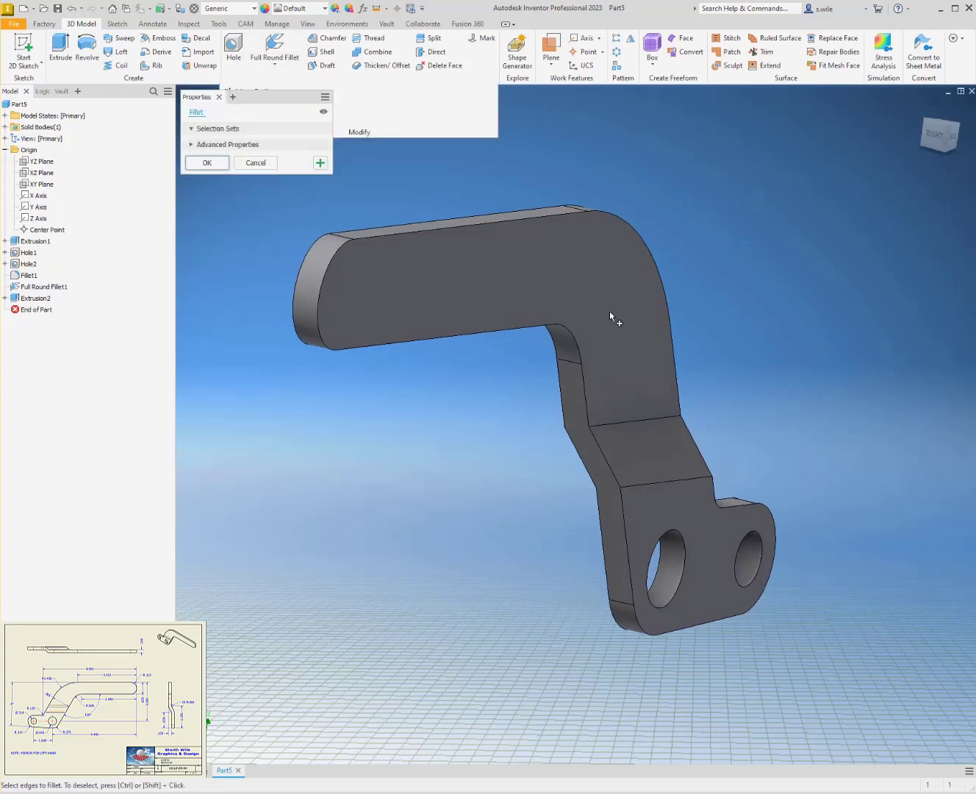
{"action": "middle_click_drag", "start_coordinate": [802, 372], "coordinate": [467, 512], "text": "shift"}
{"action": "left_click", "coordinate": [476, 519]}
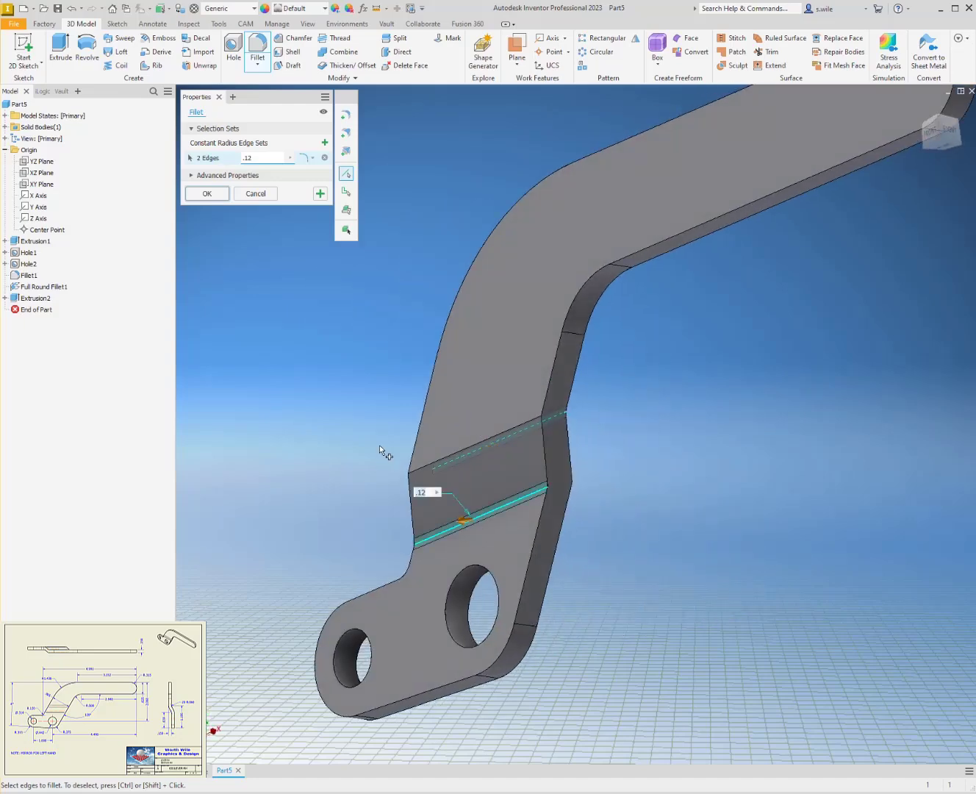
{"action": "type", "text": ".06"}
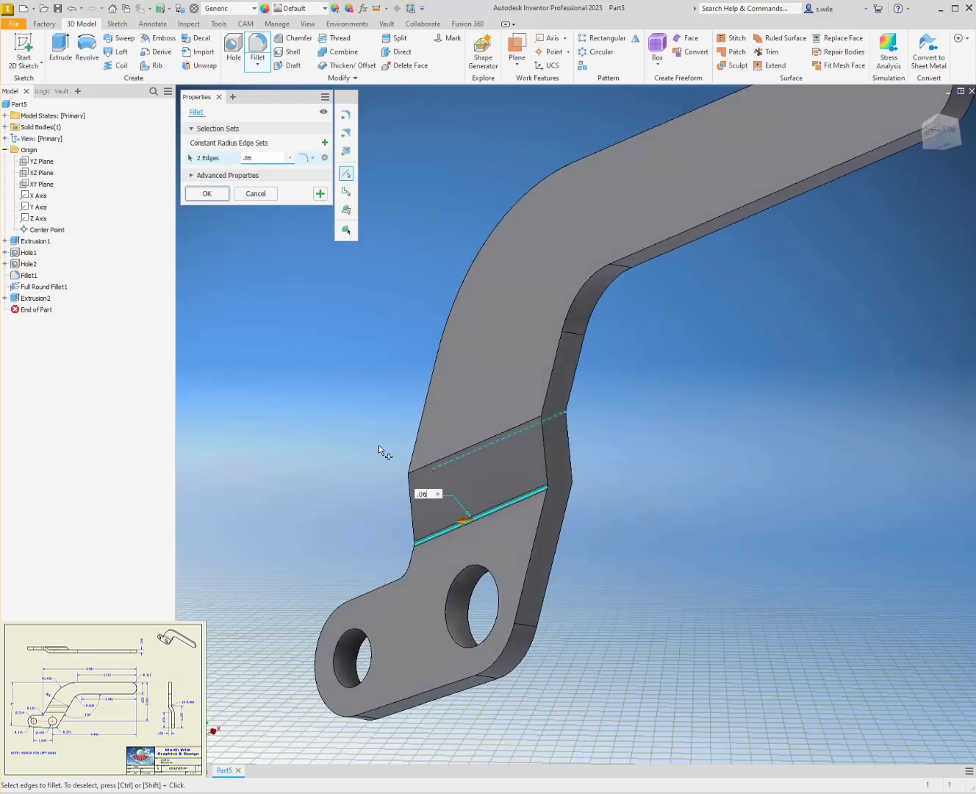
{"action": "key", "text": "Return"}
{"action": "key", "text": "Return"}
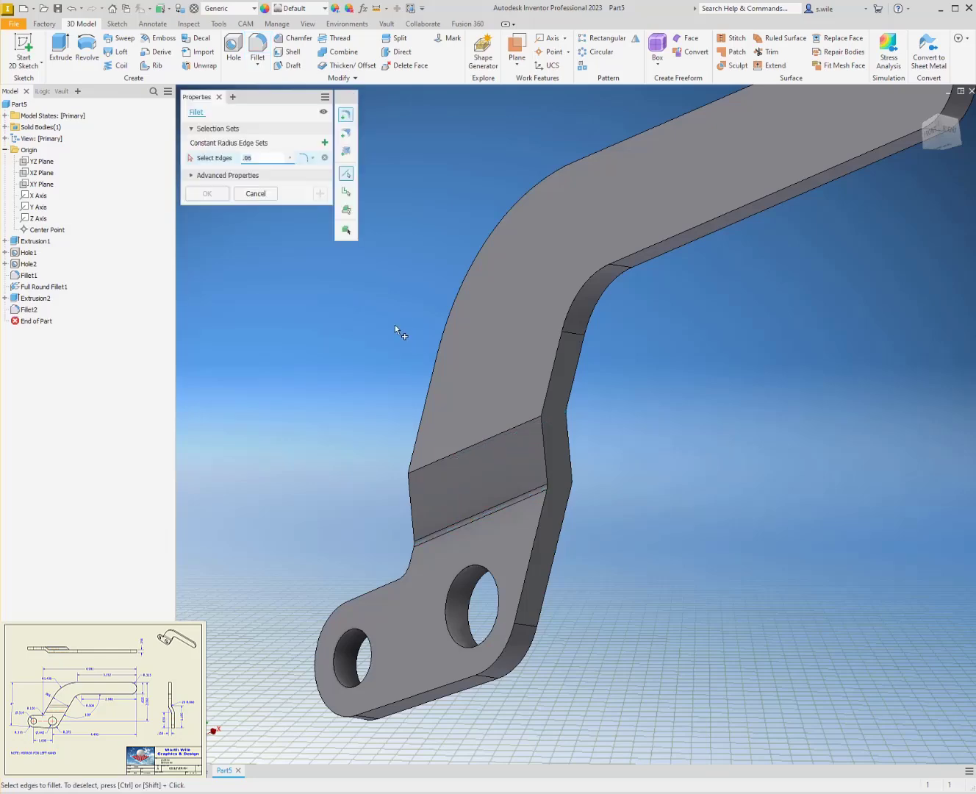
- Fillet the two outer bend edges of the offset with a radius of .06+.156 in
{"action": "left_click", "coordinate": [478, 442]}
{"action": "middle_click_drag", "start_coordinate": [478, 439], "coordinate": [589, 468], "text": "shift"}
{"action": "left_click", "coordinate": [591, 471]}
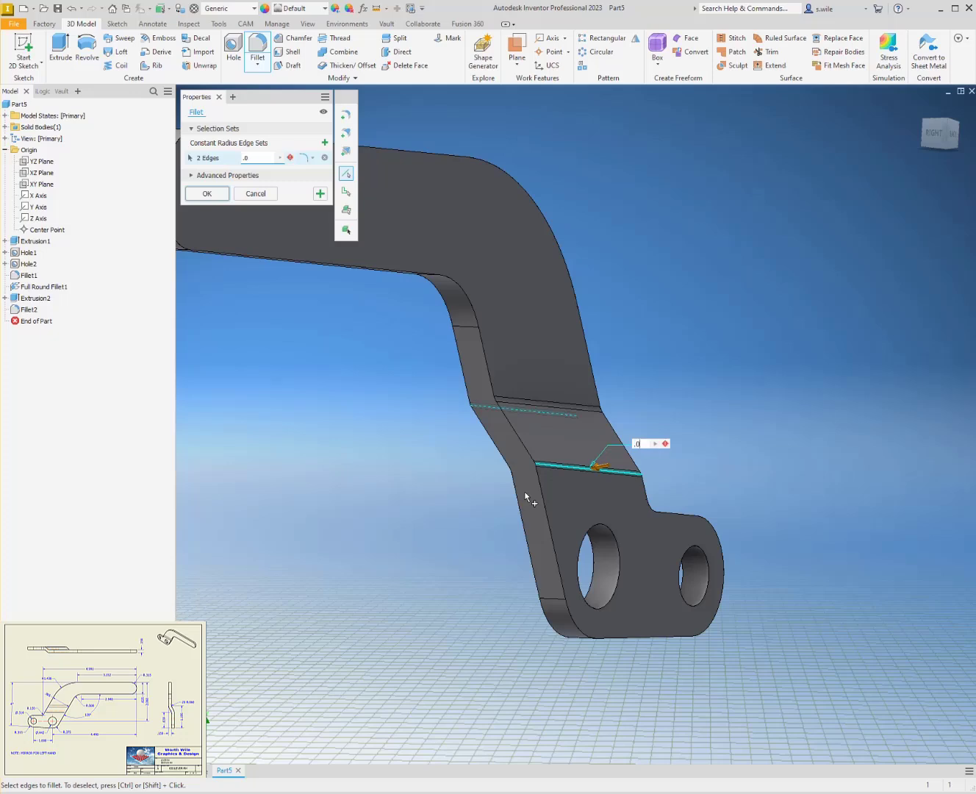
{"action": "type", "text": "+"}
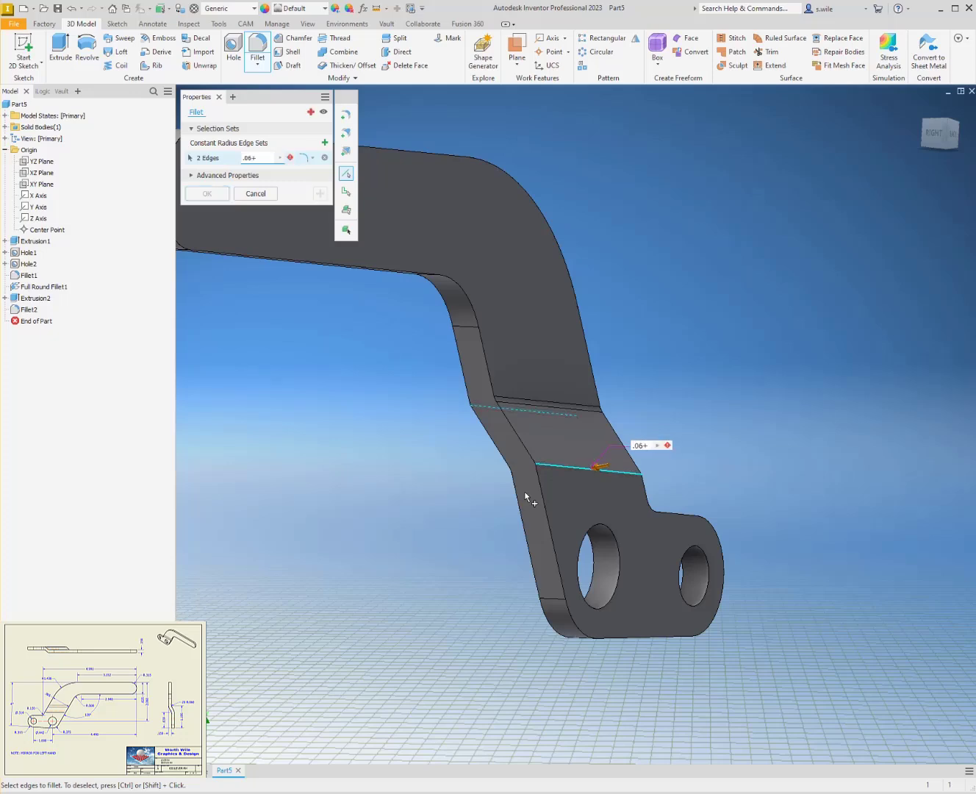
{"action": "type", "text": ".156"}
{"action": "key", "text": "Return"}
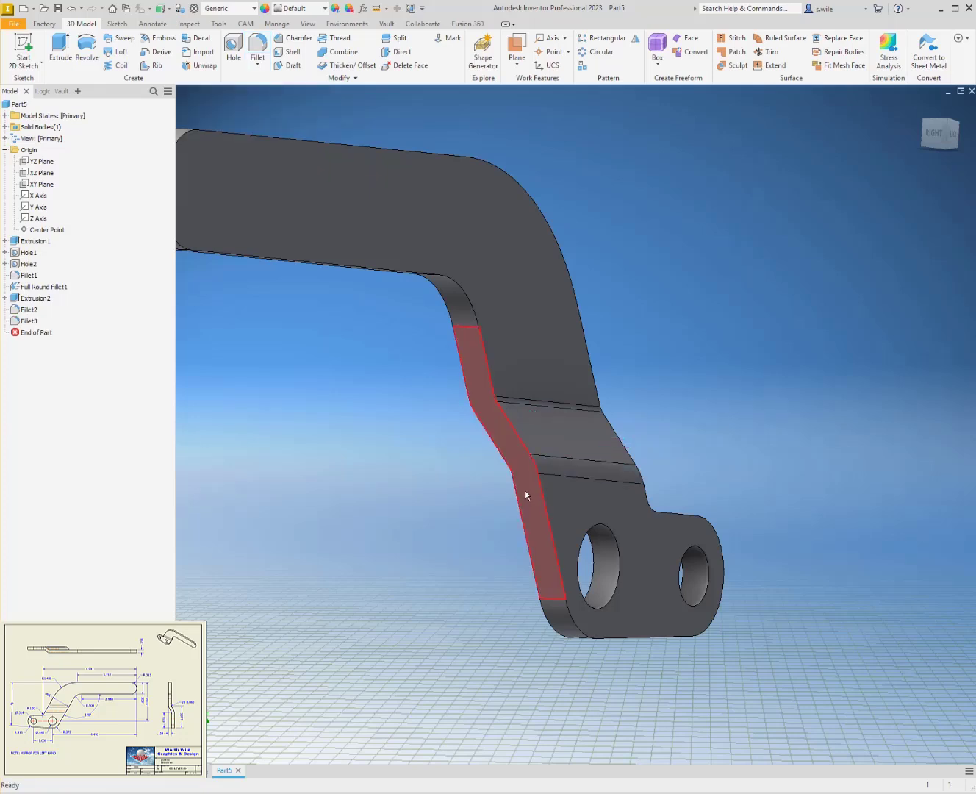
- Save the part as LEVER RH in the Destaco Clamp folder inside Let's Model
{"action": "middle_click_drag", "start_coordinate": [525, 497], "coordinate": [798, 303], "text": "shift"}
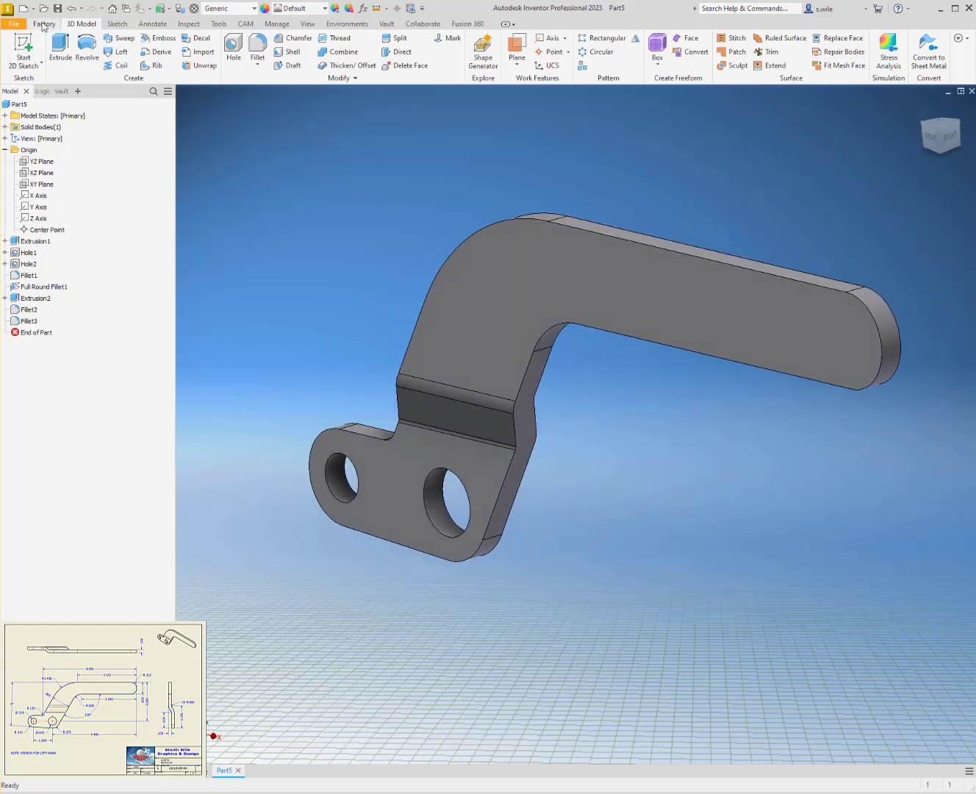
{"action": "key", "text": "ctrl+s"}
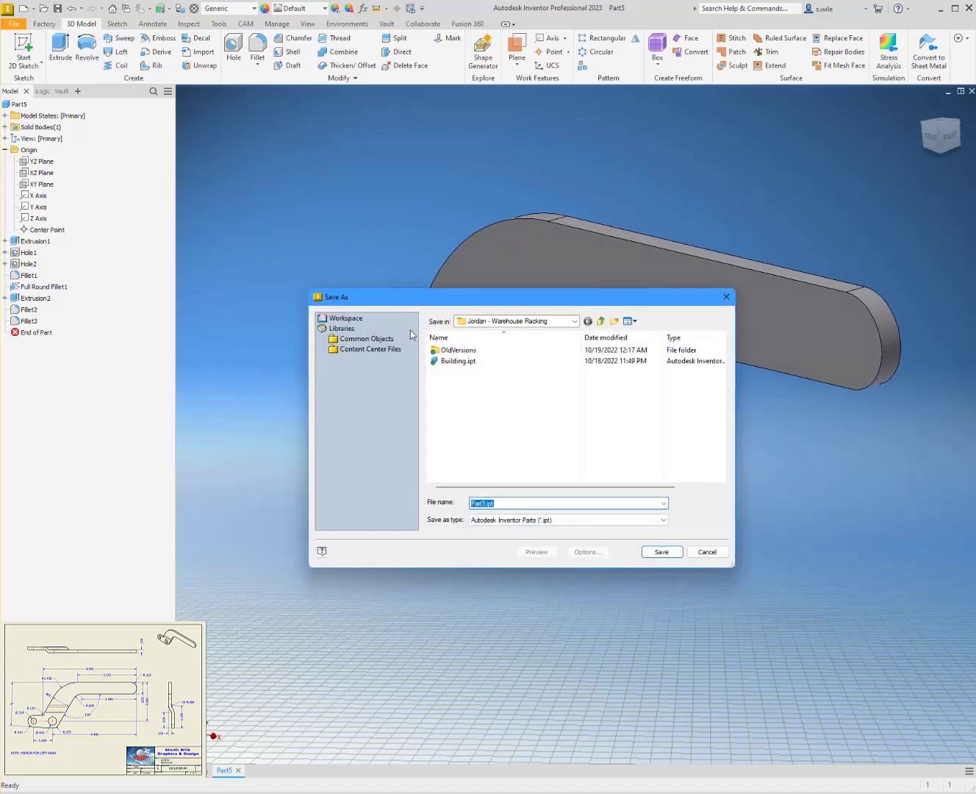
{"action": "left_click", "coordinate": [601, 321]}
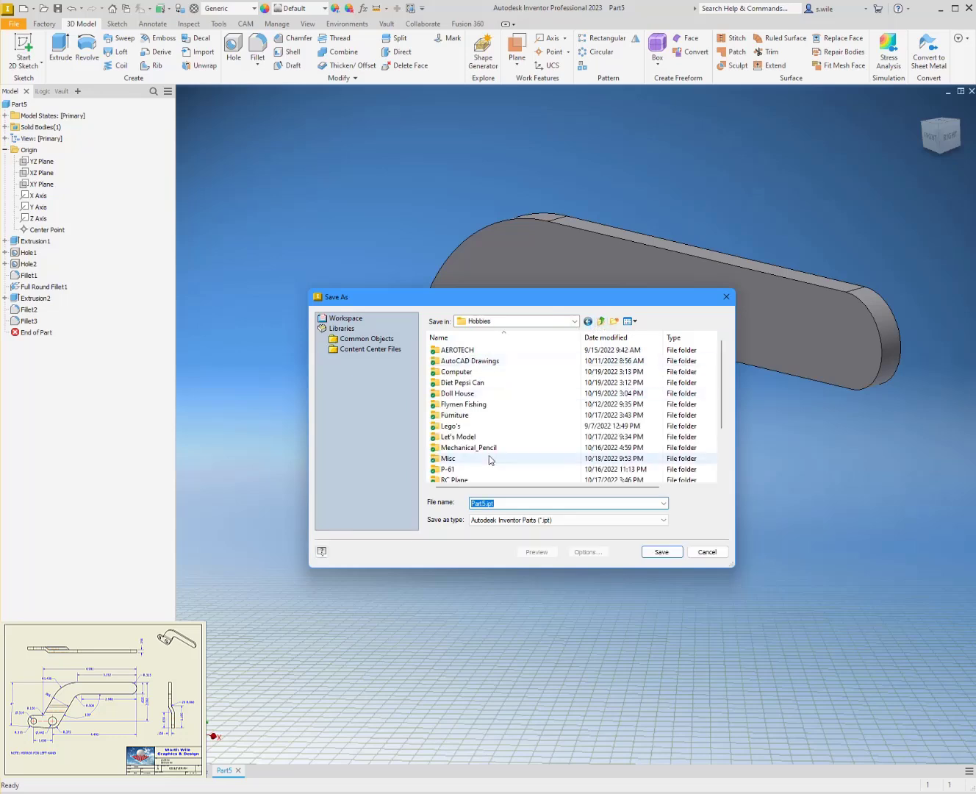
{"action": "double_click", "coordinate": [457, 437]}
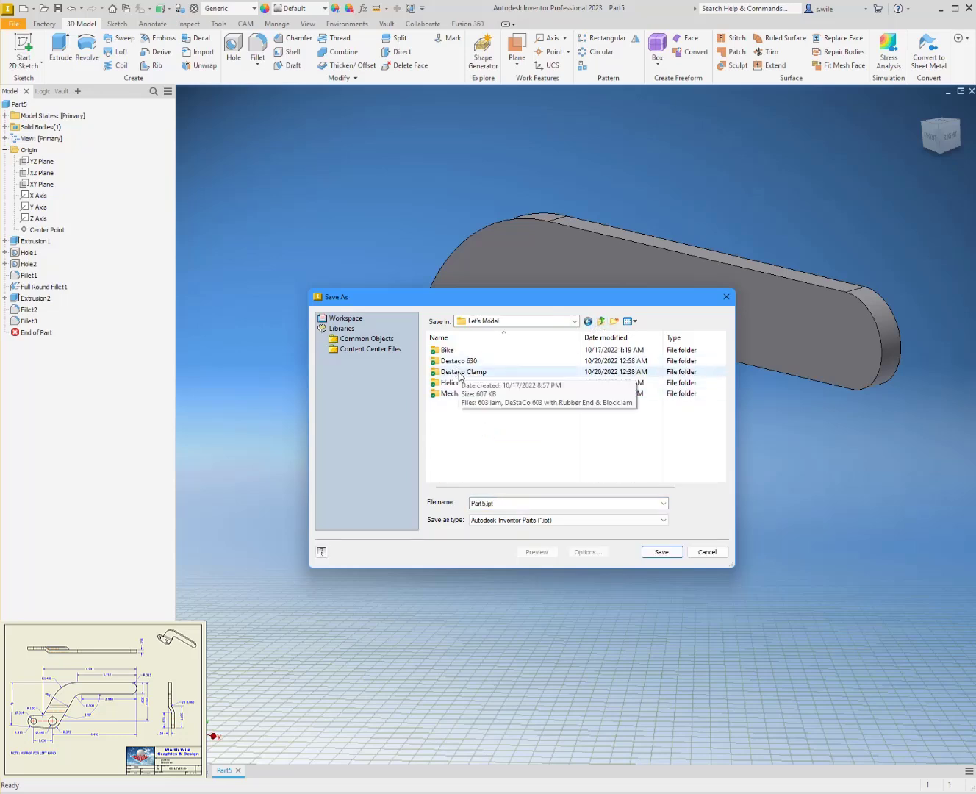
{"action": "double_click", "coordinate": [460, 361]}
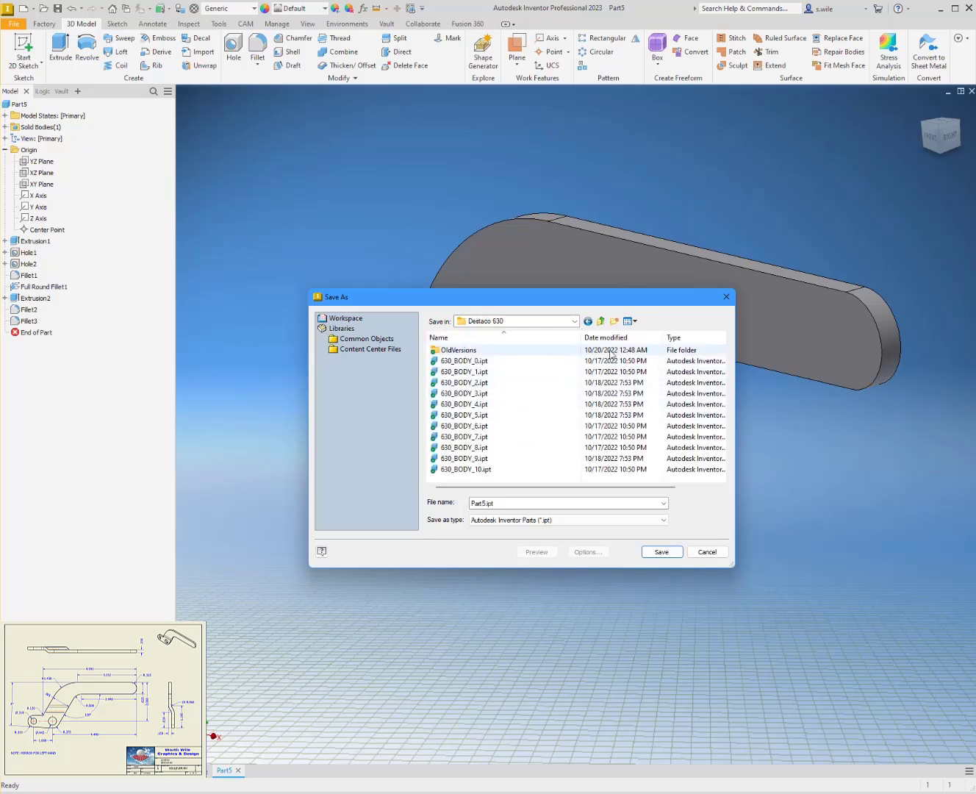
{"action": "left_click", "coordinate": [600, 323]}
{"action": "double_click", "coordinate": [483, 374]}
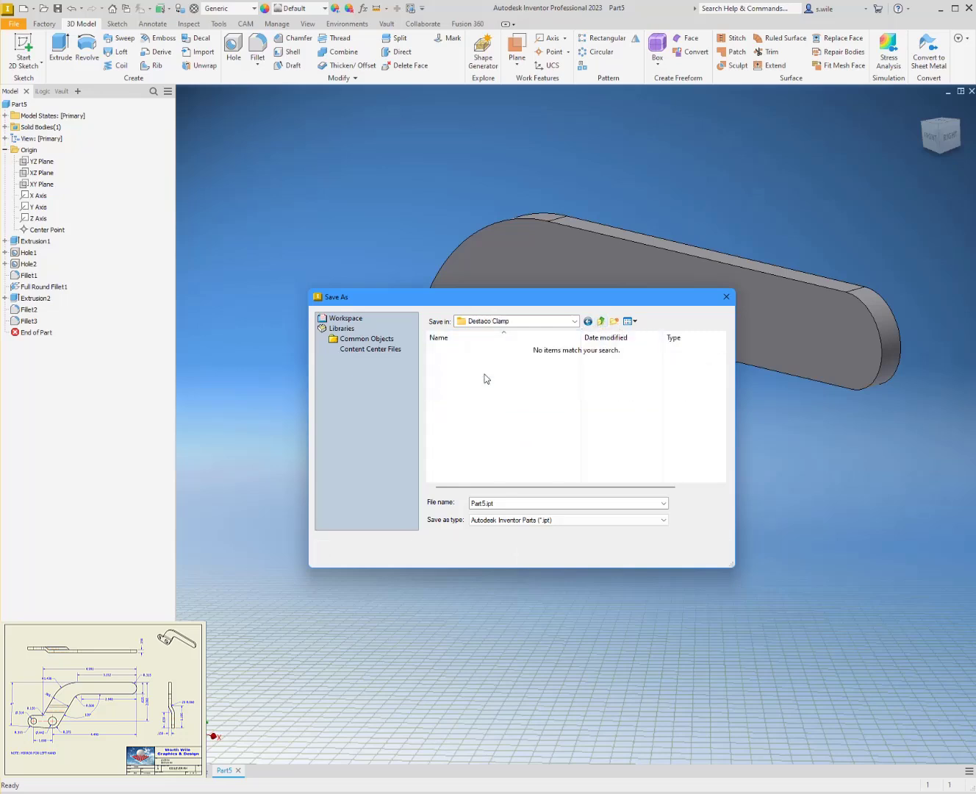
{"action": "double_click", "coordinate": [508, 500]}
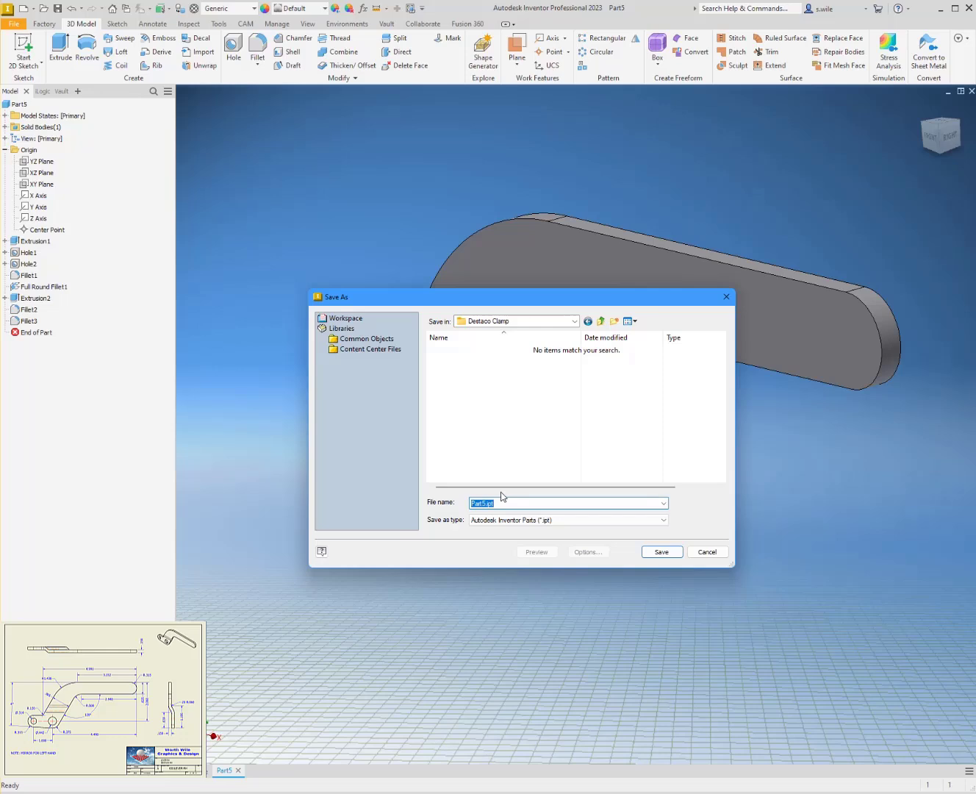
{"action": "type", "text": "LEVER RH"}
{"action": "left_click", "coordinate": [661, 551]}
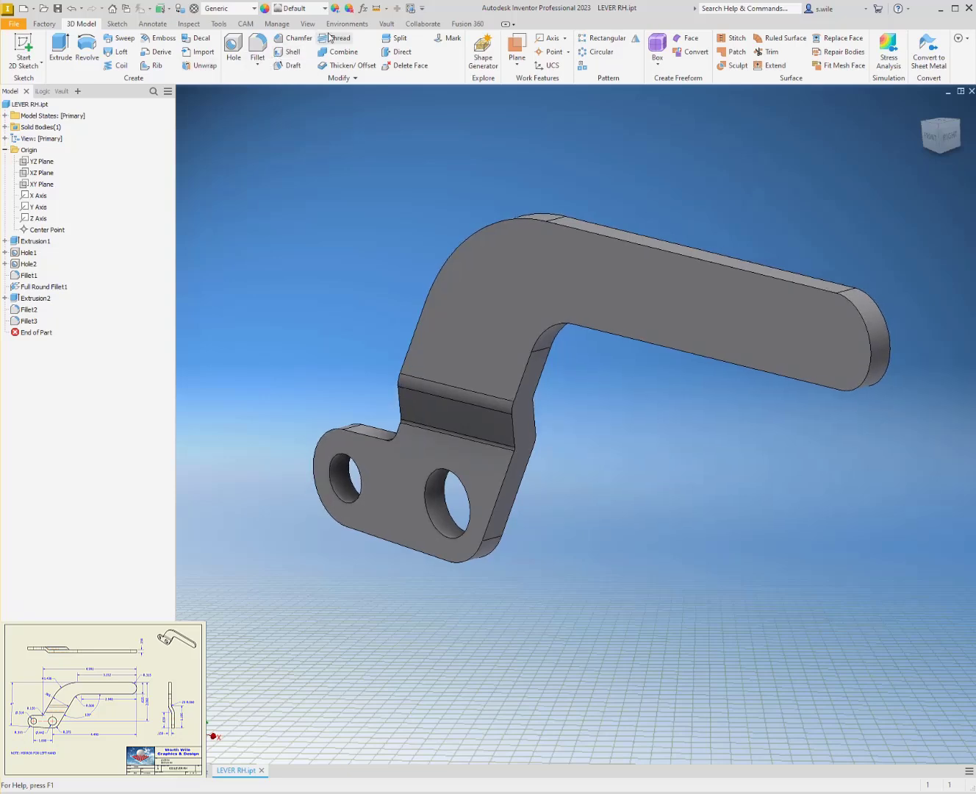
- Check the XZ, YZ and XY origin planes against the lever to decide which one suits mirroring
{"action": "left_click", "coordinate": [41, 173]}
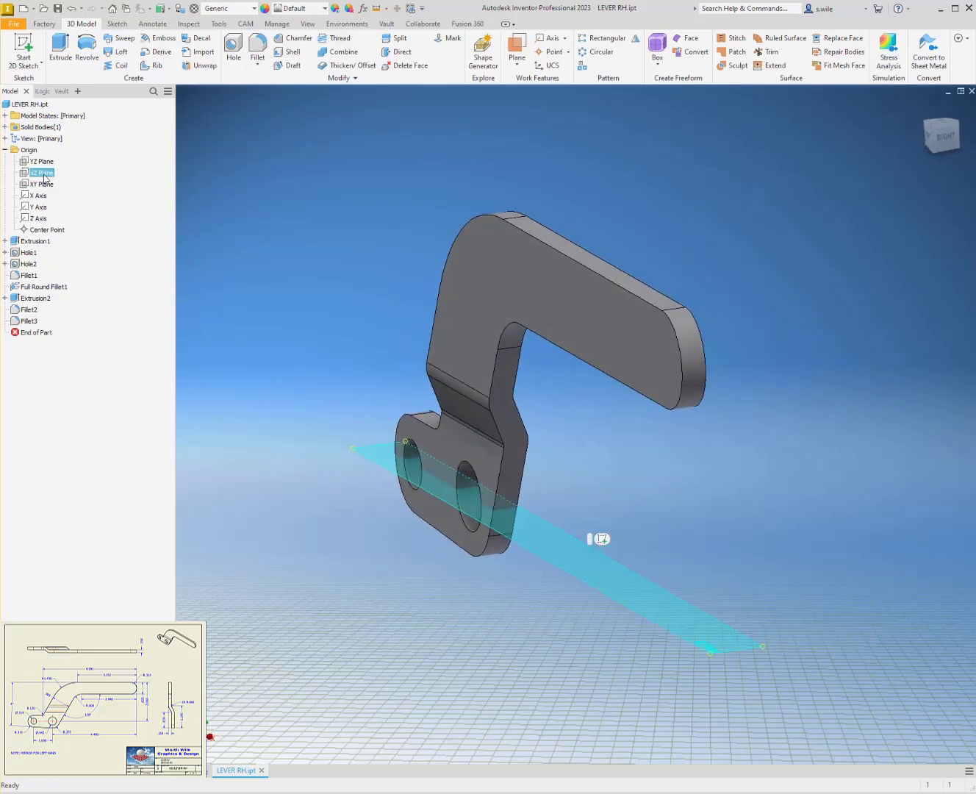
{"action": "left_click", "coordinate": [36, 163]}
{"action": "left_click", "coordinate": [40, 184]}
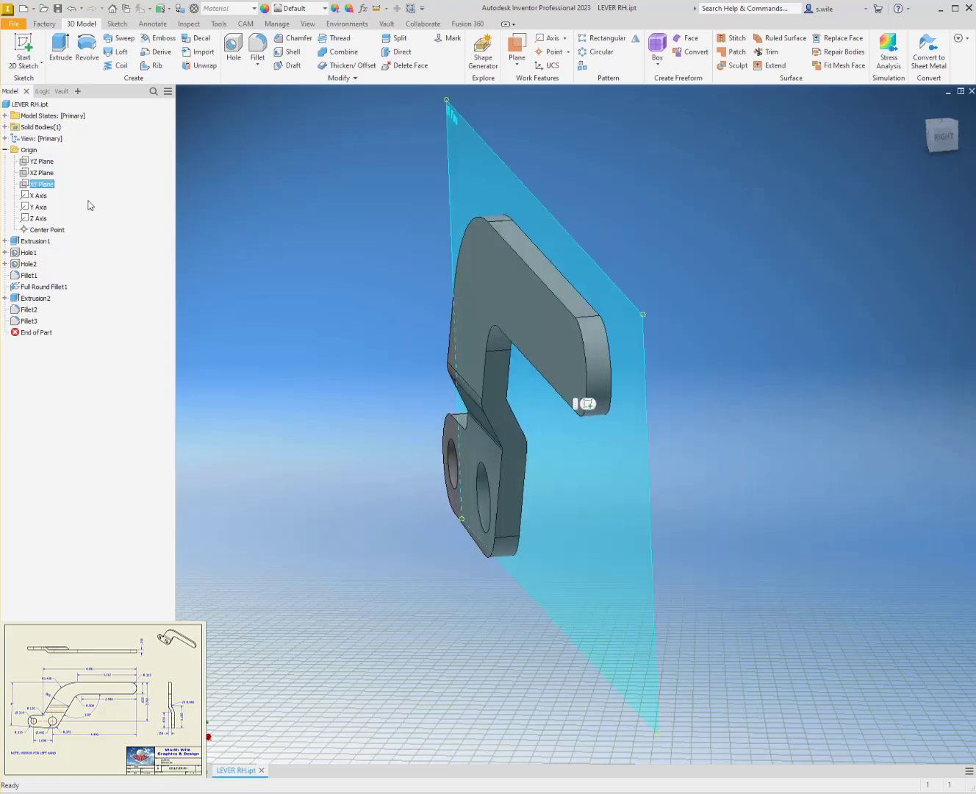
{"action": "left_click", "coordinate": [248, 165]}
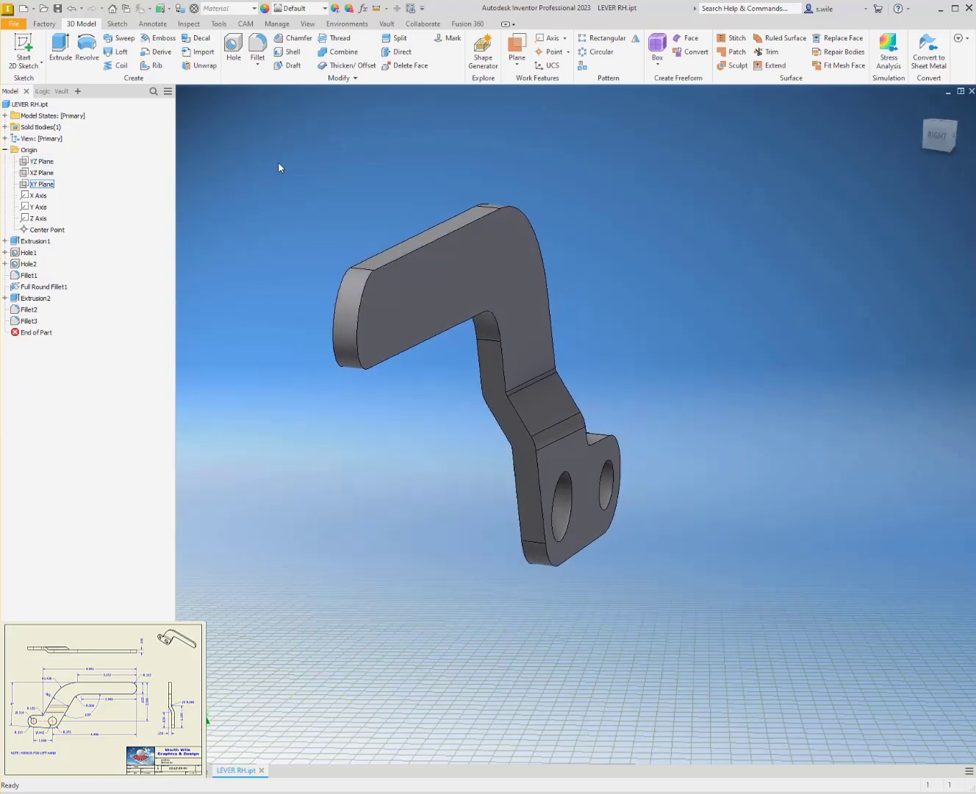
{"action": "left_click", "coordinate": [40, 184]}
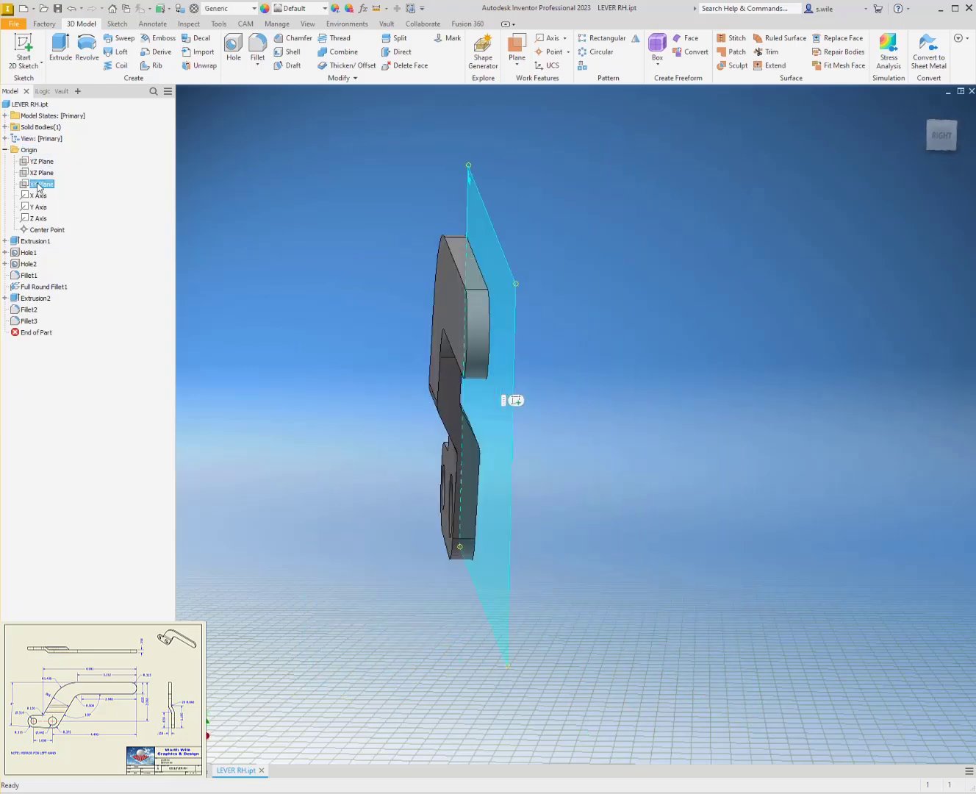
{"action": "left_click", "coordinate": [365, 160]}
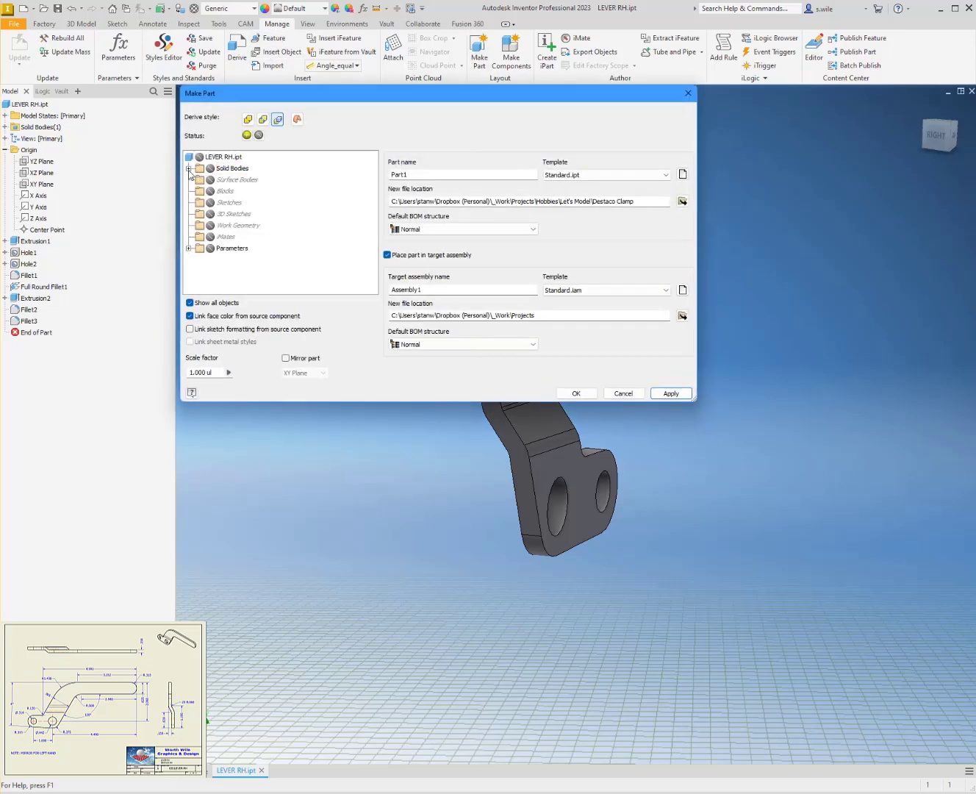
- Make a derived part named LEVER LH from Solid1, mirrored about the XY plane, and open it from the new assembly
{"action": "left_click", "coordinate": [190, 168]}
{"action": "left_click", "coordinate": [229, 180]}
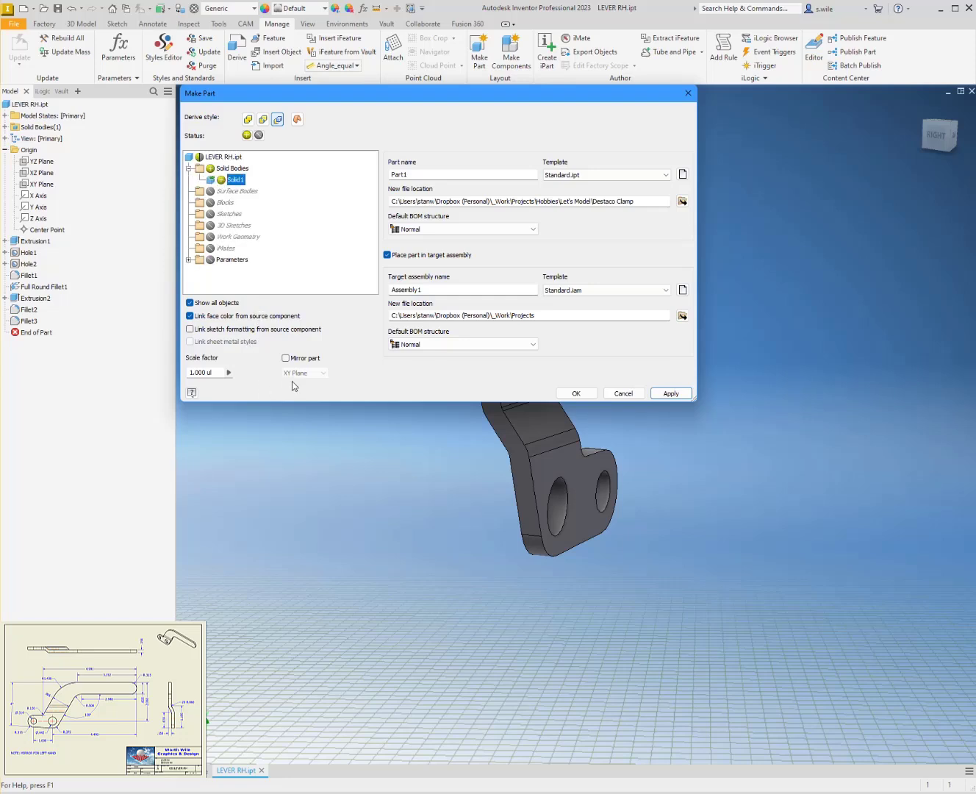
{"action": "left_click", "coordinate": [285, 358]}
{"action": "left_click", "coordinate": [304, 375]}
{"action": "left_click", "coordinate": [299, 381]}
{"action": "left_click_drag", "start_coordinate": [455, 175], "coordinate": [355, 178]}
{"action": "type", "text": "LEVER LH"}
{"action": "left_click", "coordinate": [579, 393]}
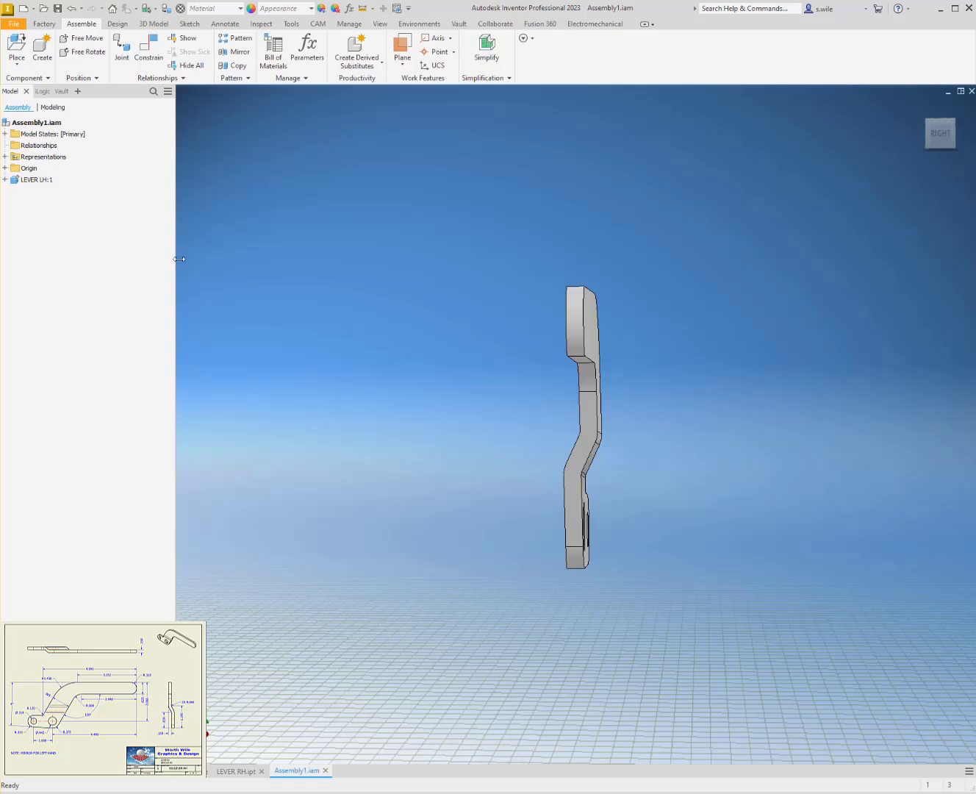
{"action": "right_click", "coordinate": [33, 180]}
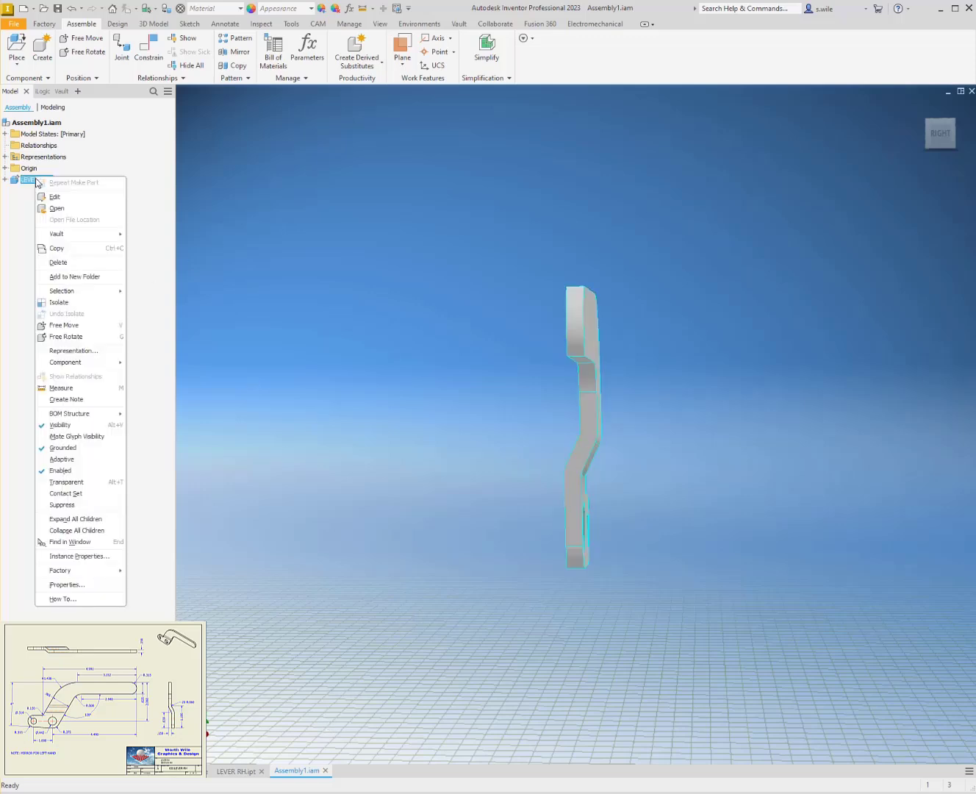
{"action": "left_click", "coordinate": [54, 211]}
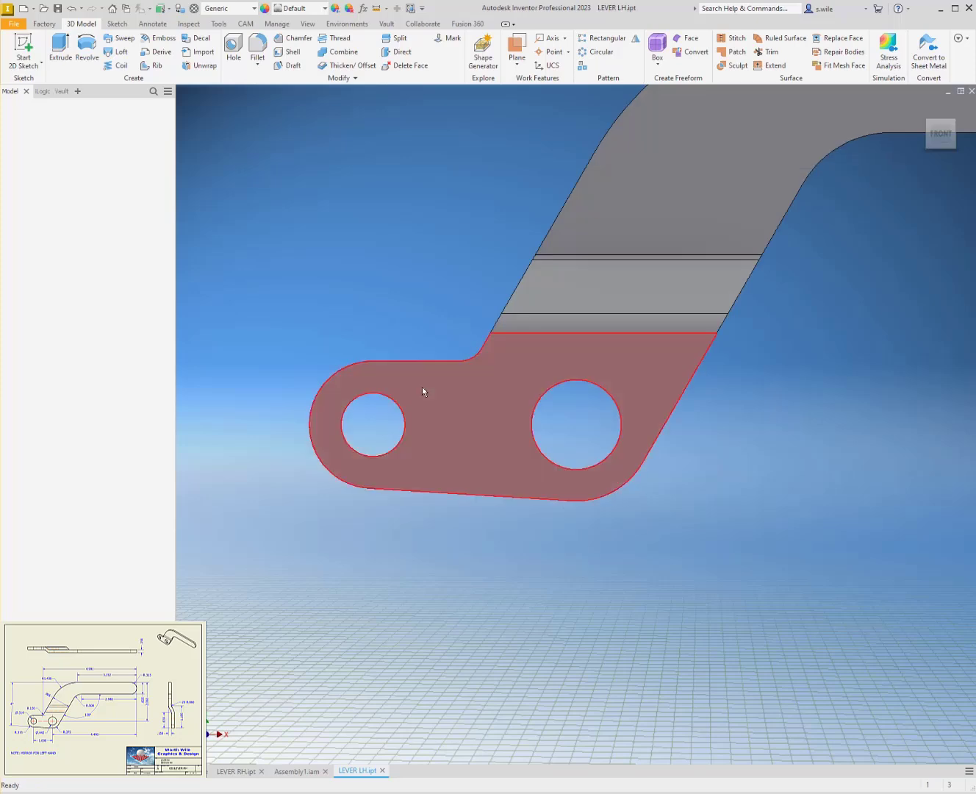
- Close Assembly1.iam without saving it and switch to the LEVER RH part
{"action": "left_click", "coordinate": [319, 774]}
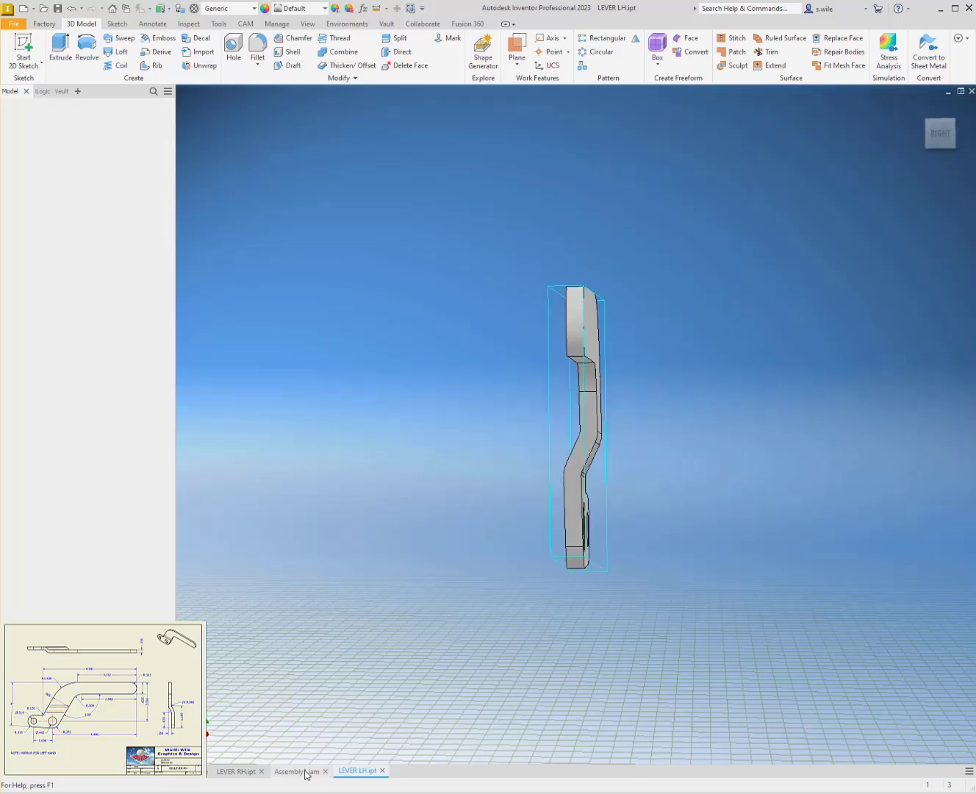
{"action": "left_click", "coordinate": [325, 772]}
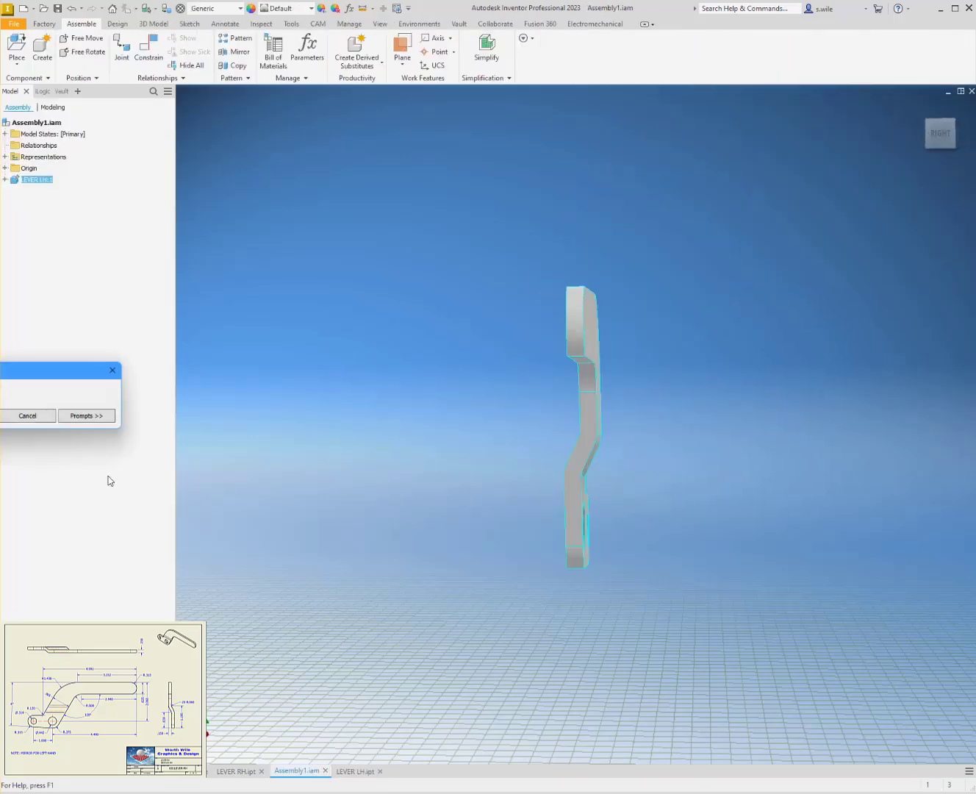
{"action": "left_click_drag", "start_coordinate": [9, 378], "coordinate": [139, 387]}
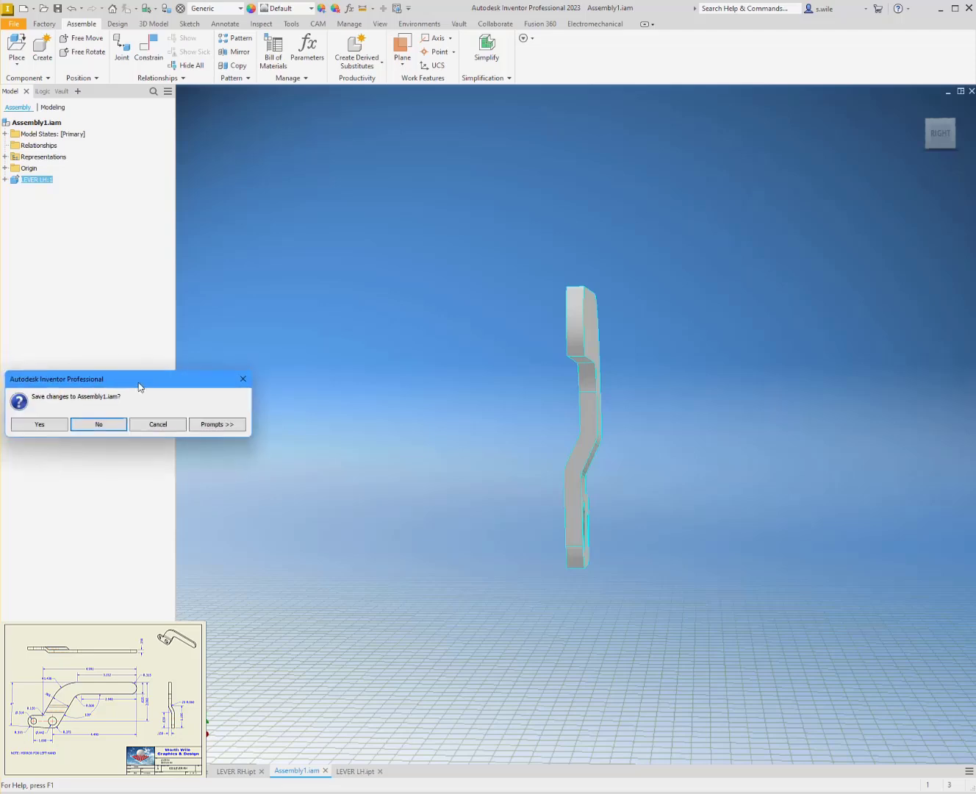
{"action": "left_click", "coordinate": [107, 423]}
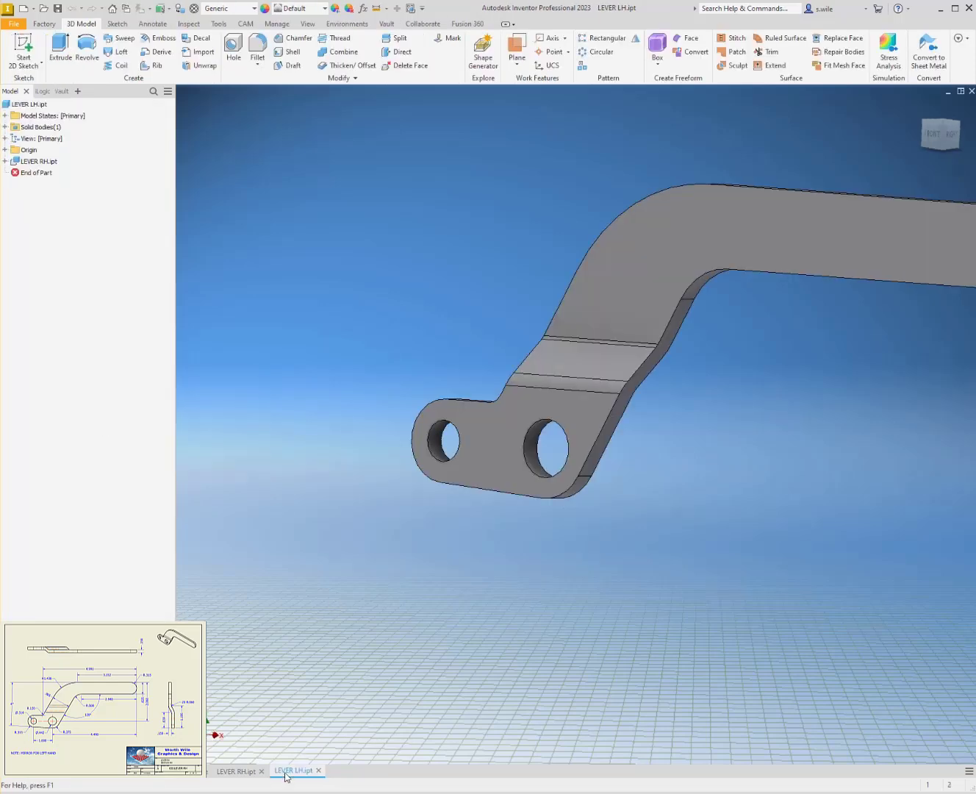
{"action": "left_click", "coordinate": [245, 771]}
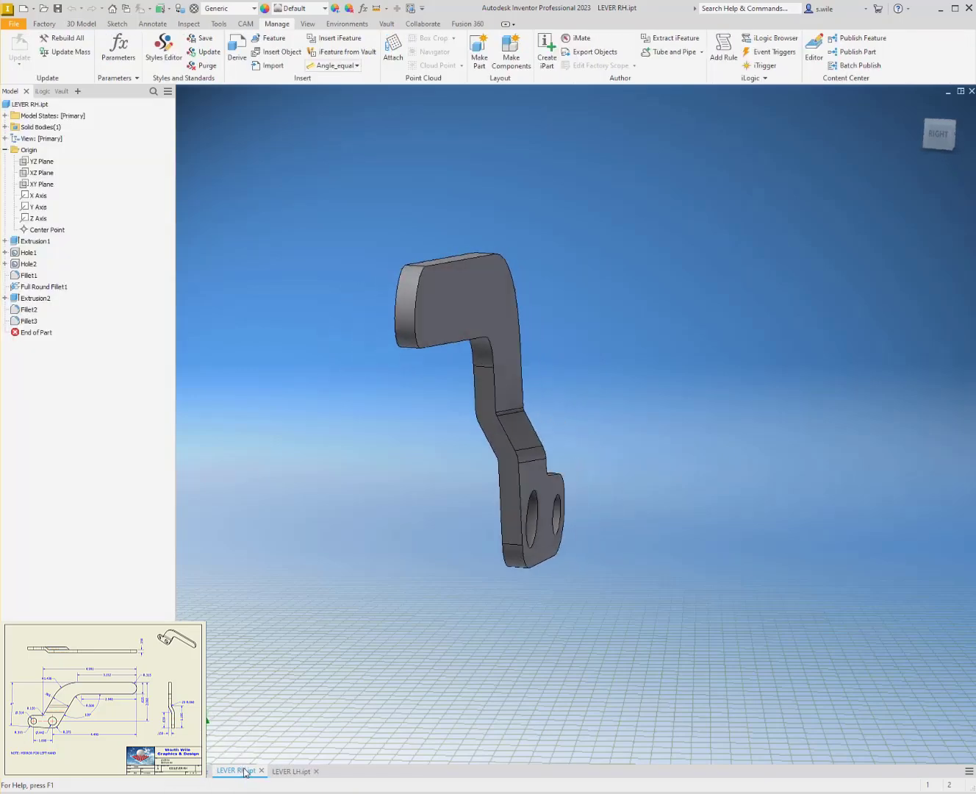
- Compare the LEVER RH and LEVER LH parts and inspect the derived solid under LEVER LH
{"action": "left_click", "coordinate": [291, 771]}
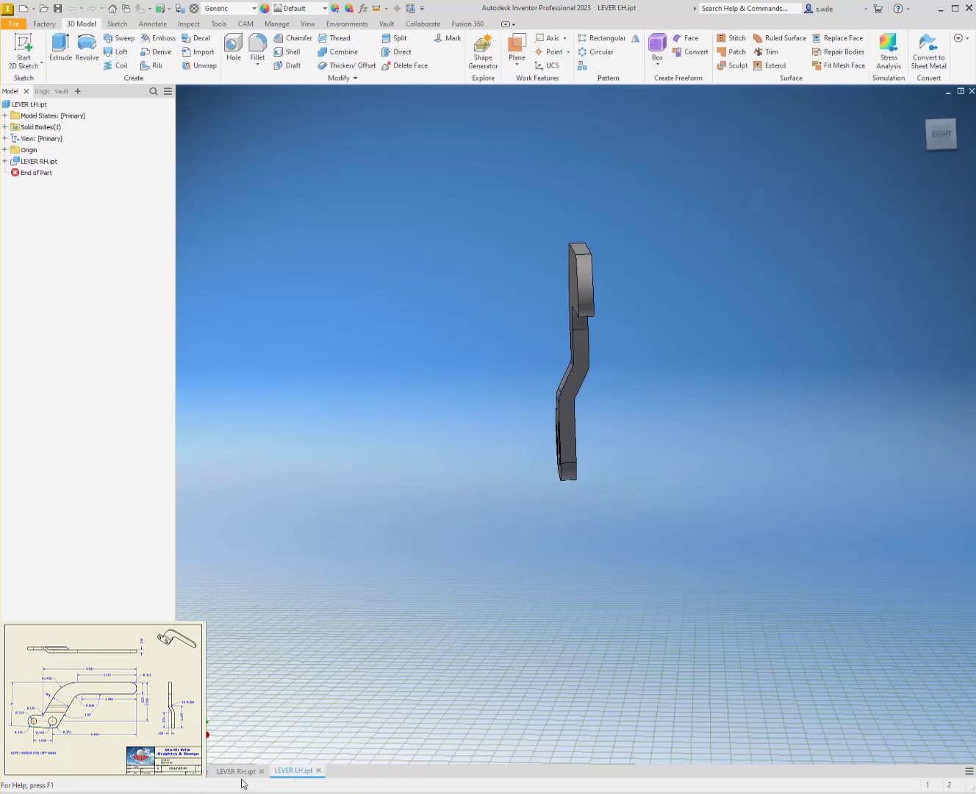
{"action": "left_click", "coordinate": [236, 772]}
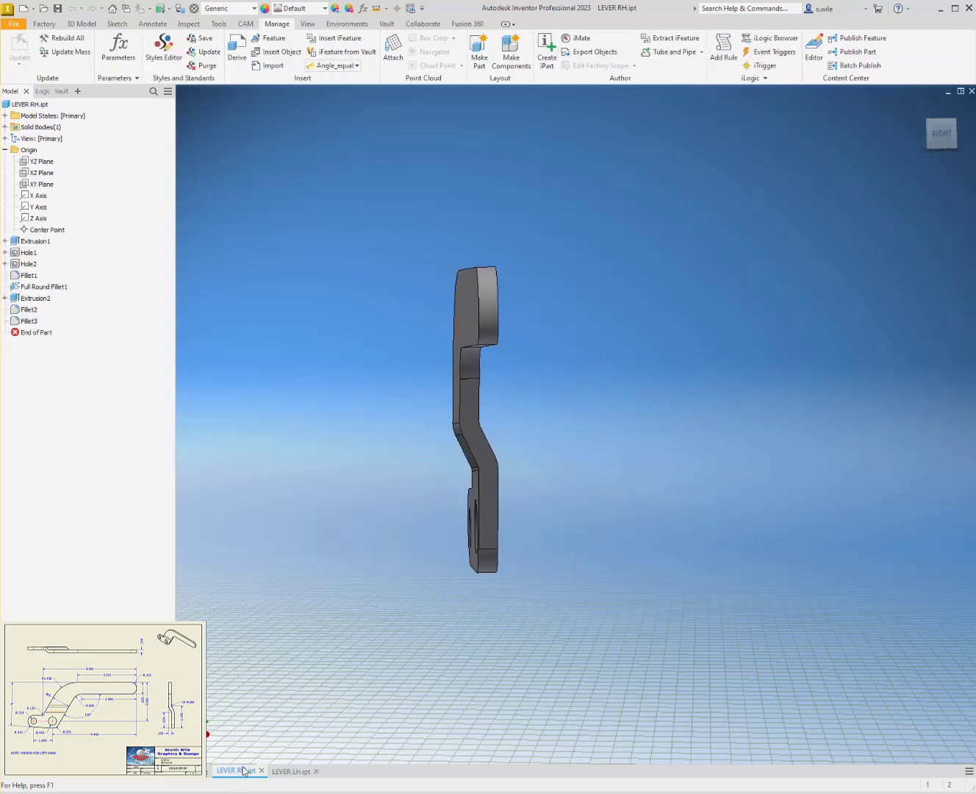
{"action": "left_click", "coordinate": [282, 769]}
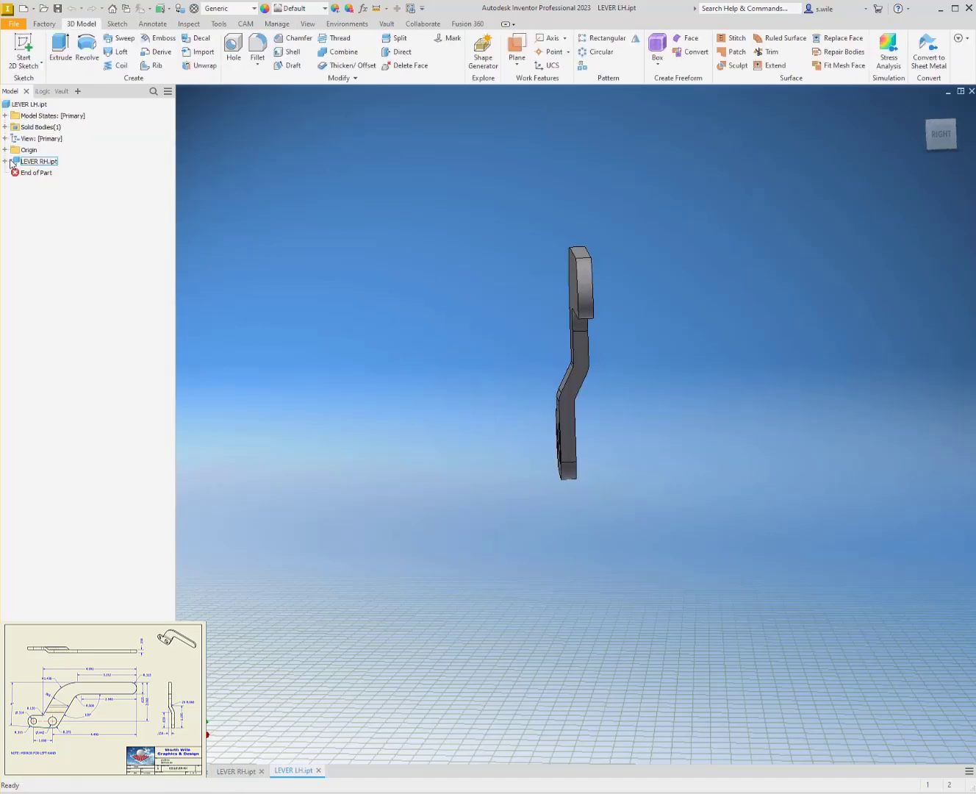
{"action": "left_click", "coordinate": [5, 161]}
{"action": "left_click", "coordinate": [33, 173]}
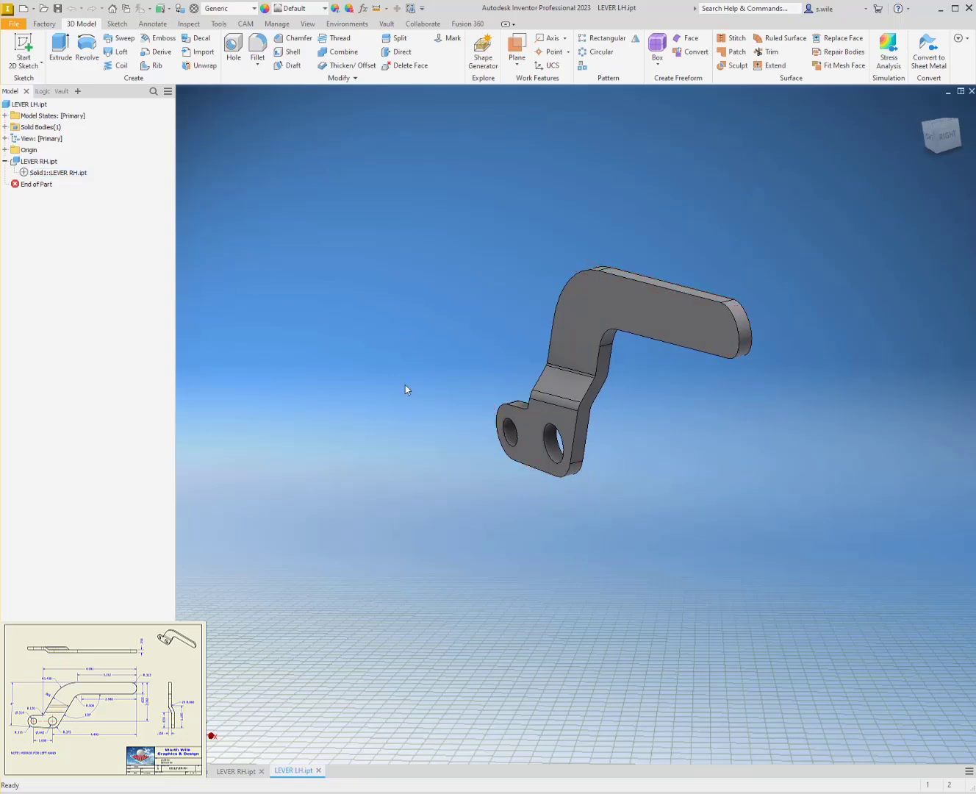
- Save LEVER LH together with the LEVER RH part it depends on, and close both parts
{"action": "left_click", "coordinate": [58, 10]}
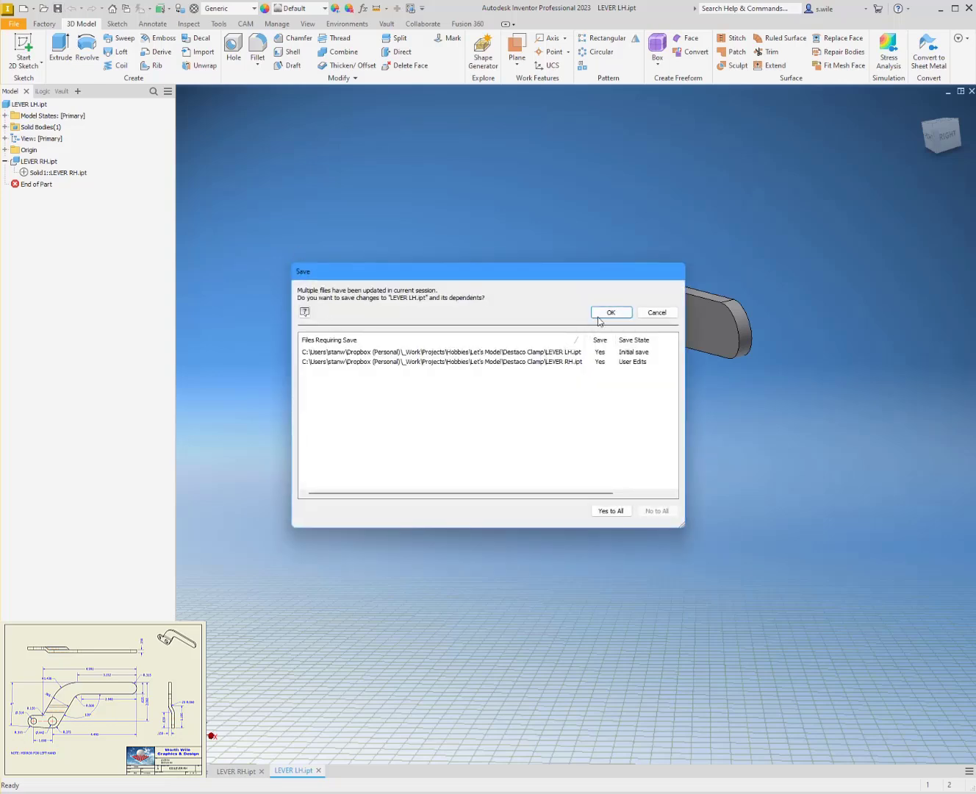
{"action": "left_click", "coordinate": [599, 319]}
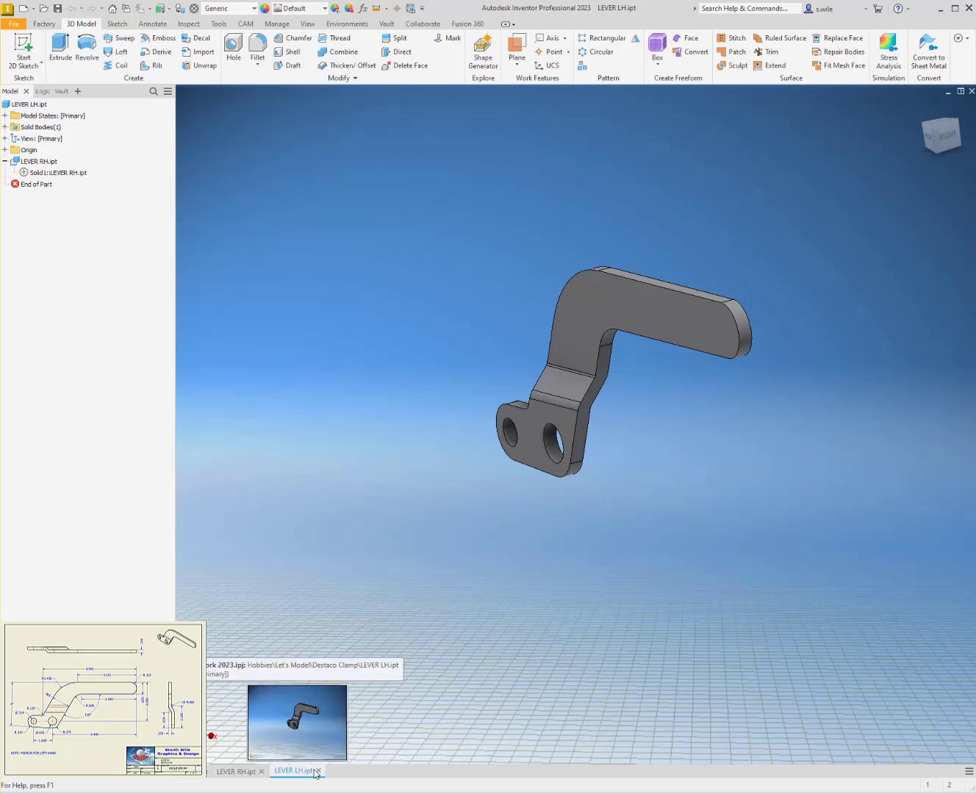
{"action": "left_click", "coordinate": [319, 771]}
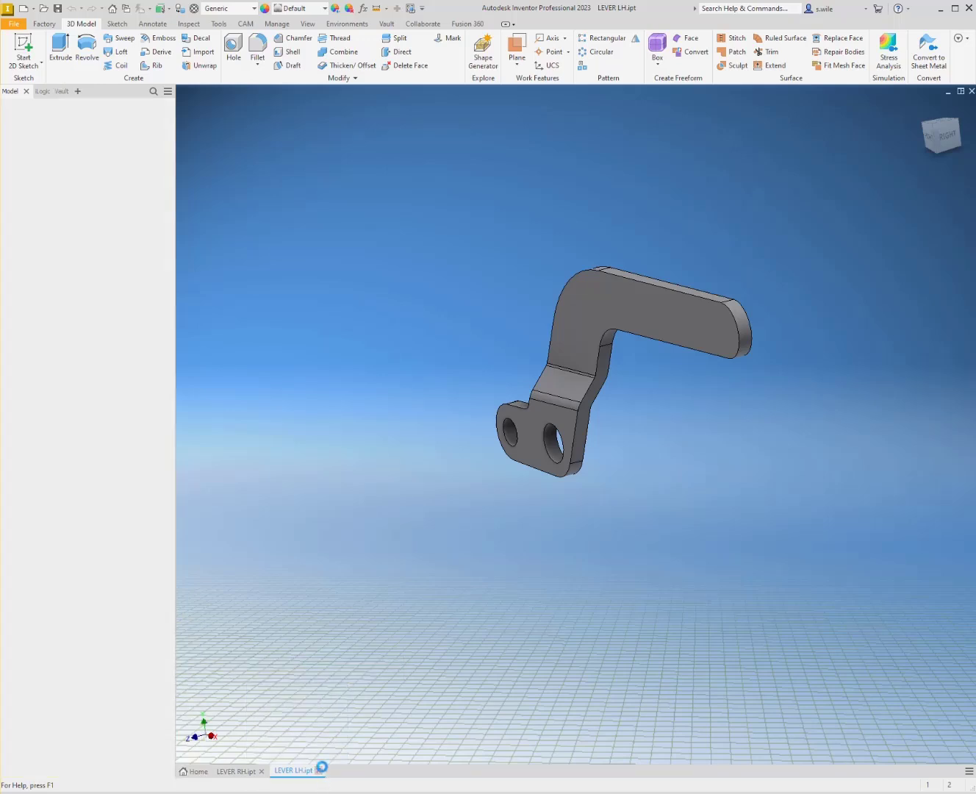
{"action": "left_click", "coordinate": [262, 770]}
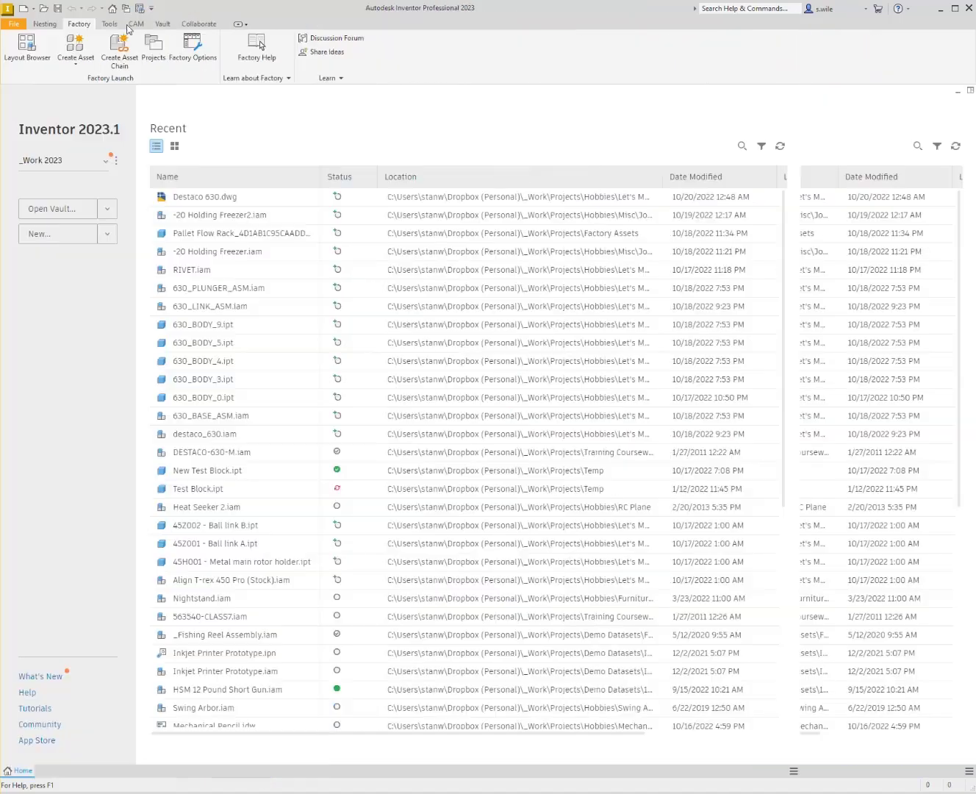
- Create a new part and start a sketch on its XY plane, viewed from the front
{"action": "left_click", "coordinate": [34, 10]}
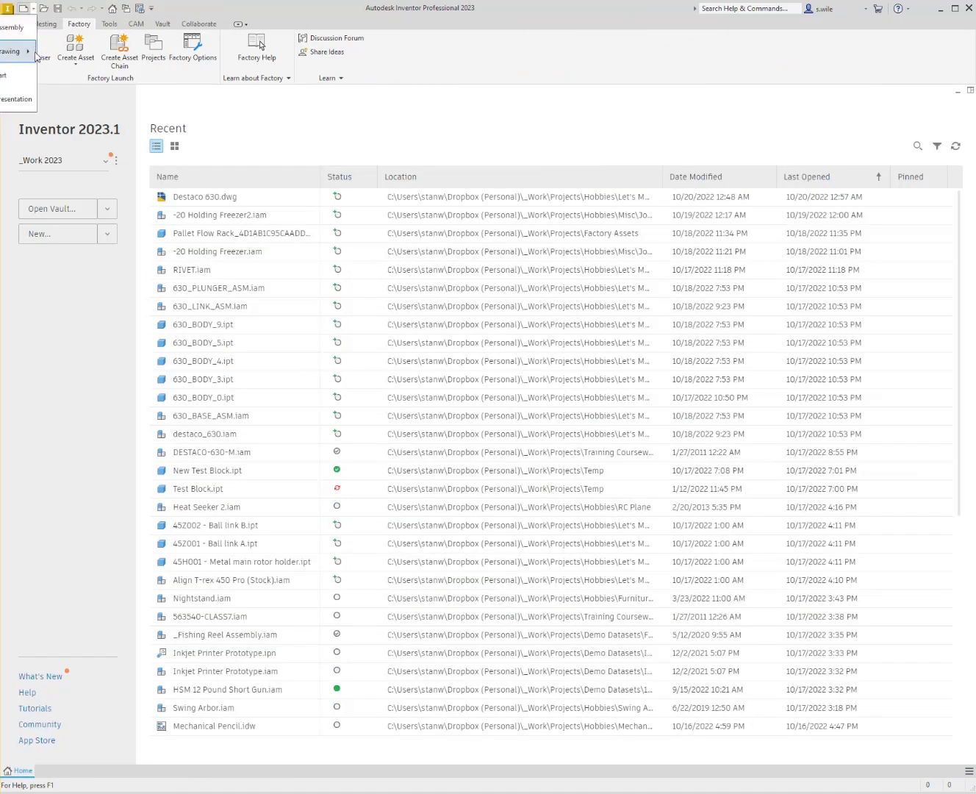
{"action": "left_click", "coordinate": [21, 74]}
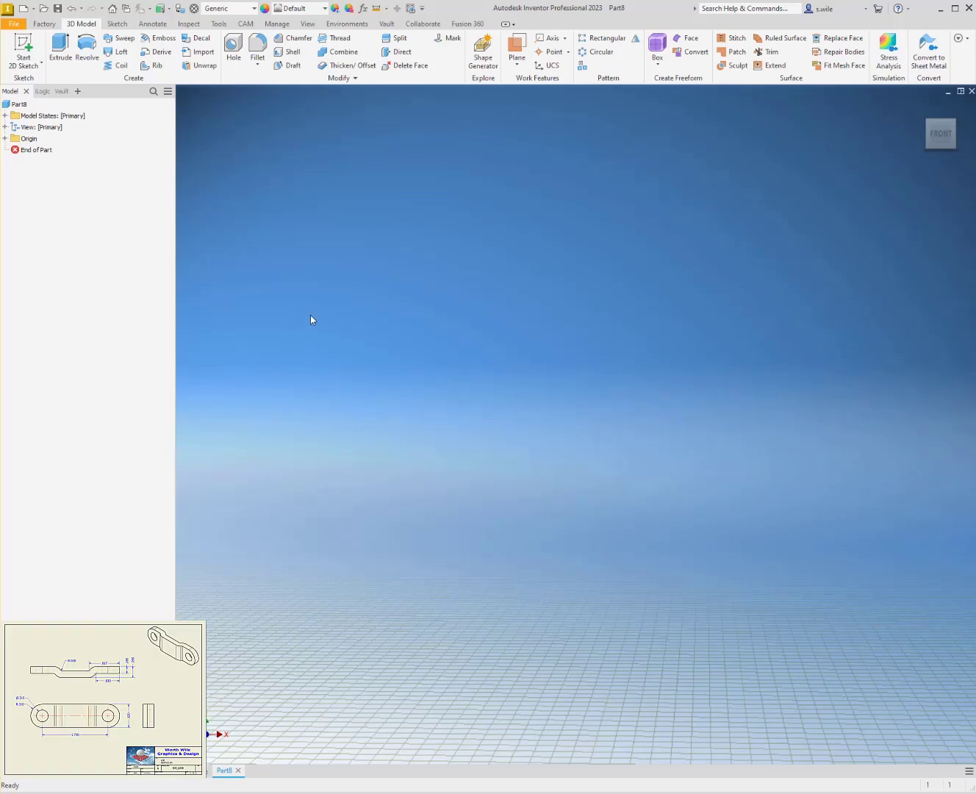
{"action": "left_click", "coordinate": [24, 46]}
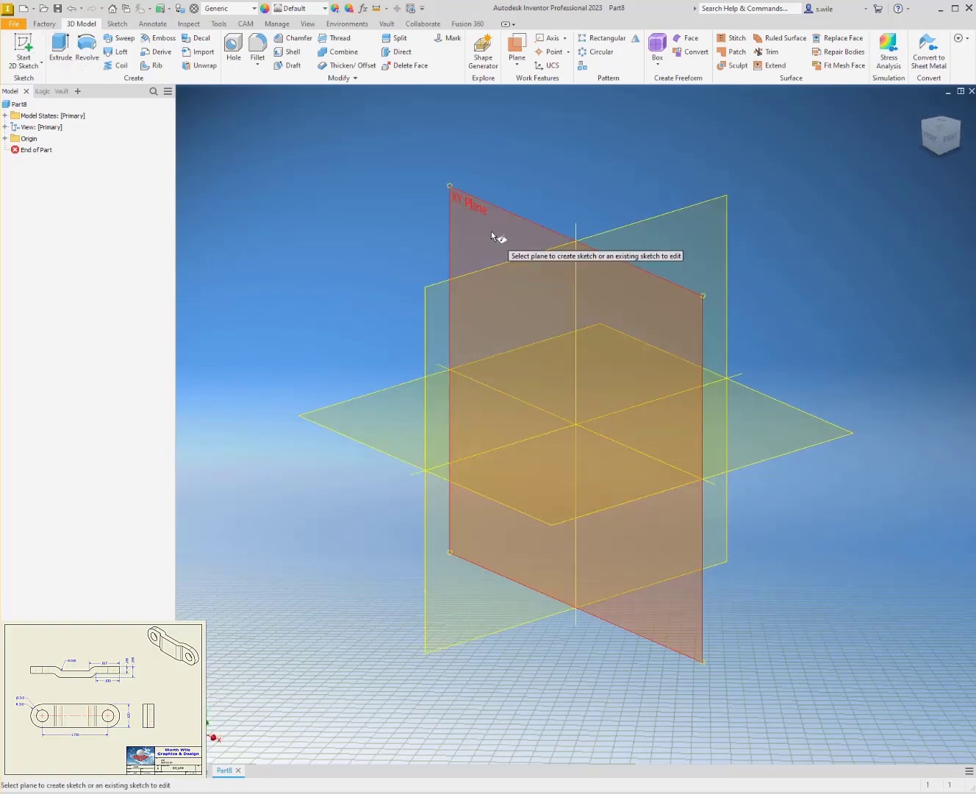
{"action": "left_click", "coordinate": [490, 233]}
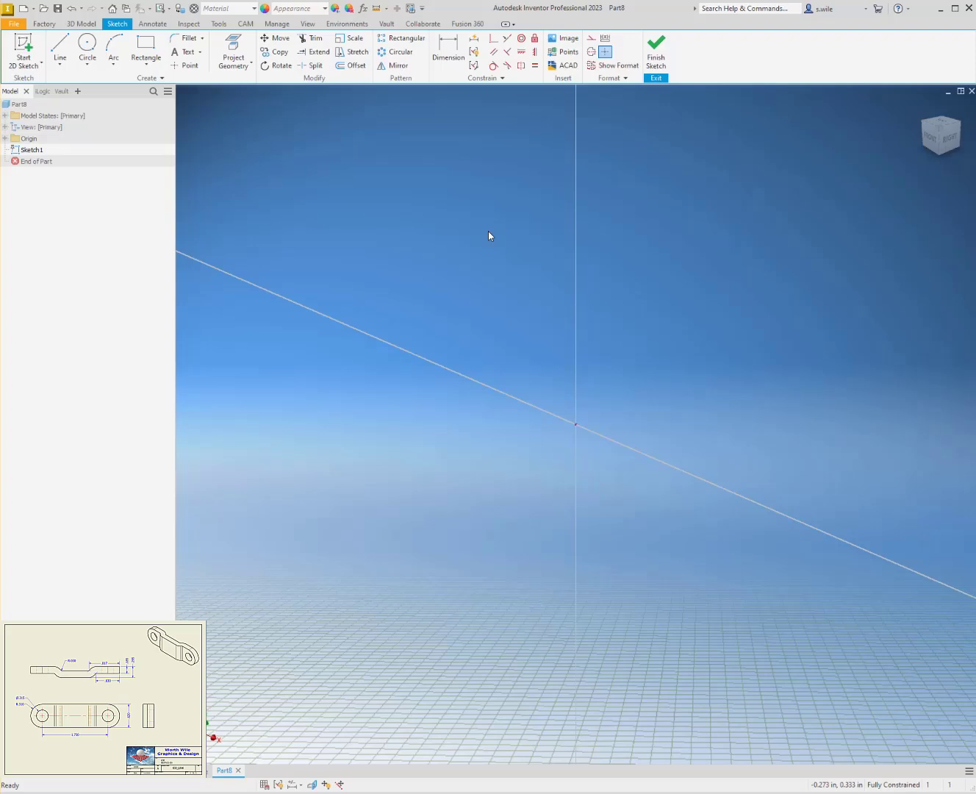
{"action": "left_click", "coordinate": [941, 134]}
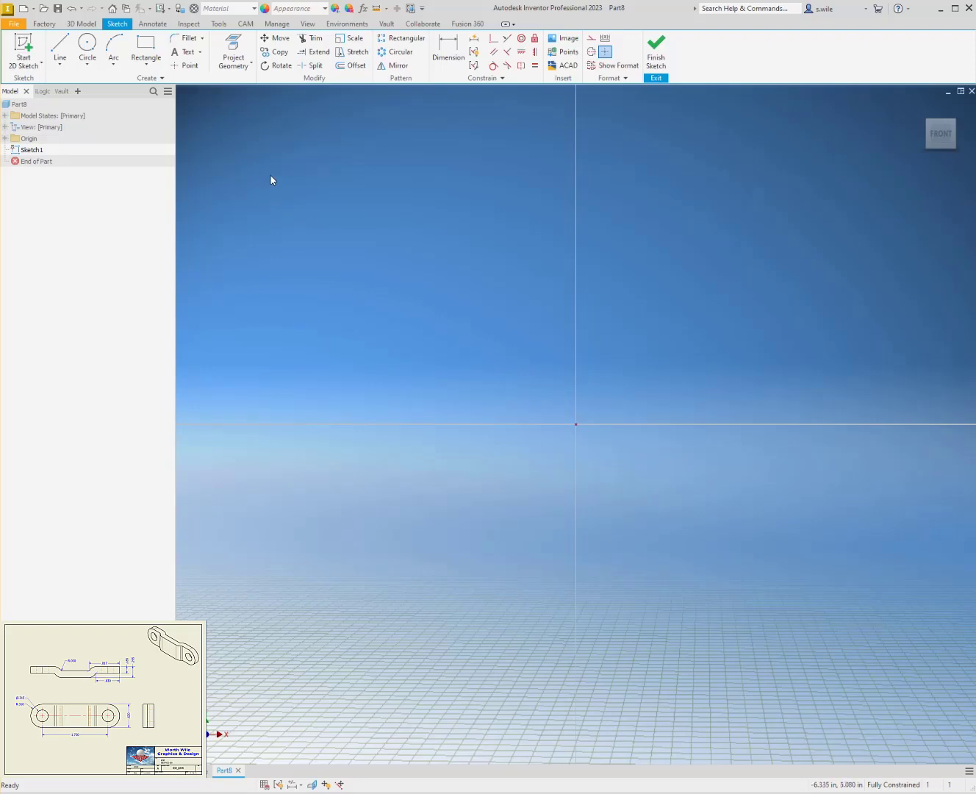
- Sketch a horizontal center-point slot centred on the origin, with a center-to-end distance of 1.75/2 in and a width of 0.62 in
{"action": "left_click", "coordinate": [145, 64]}
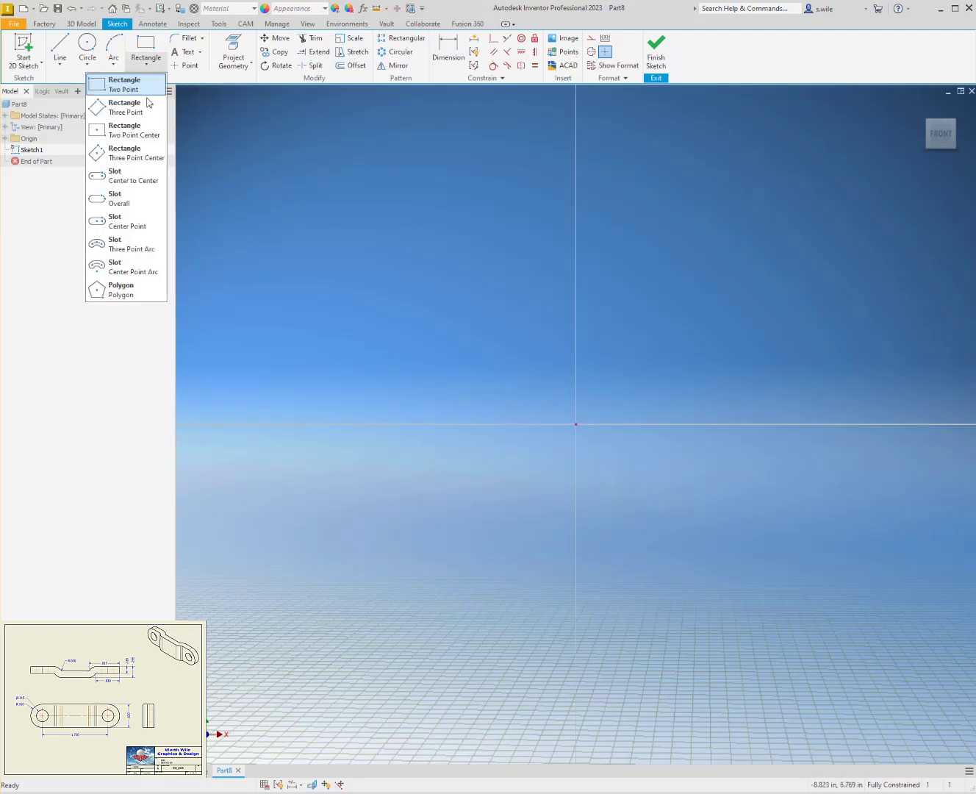
{"action": "left_click", "coordinate": [120, 223]}
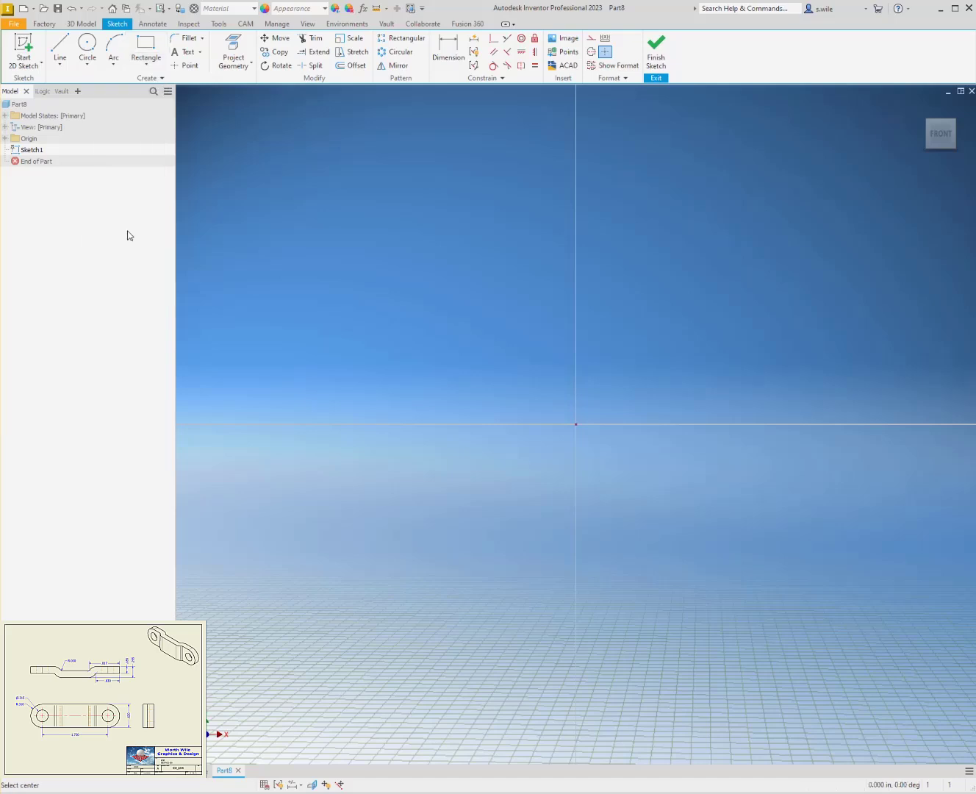
{"action": "left_click", "coordinate": [577, 425]}
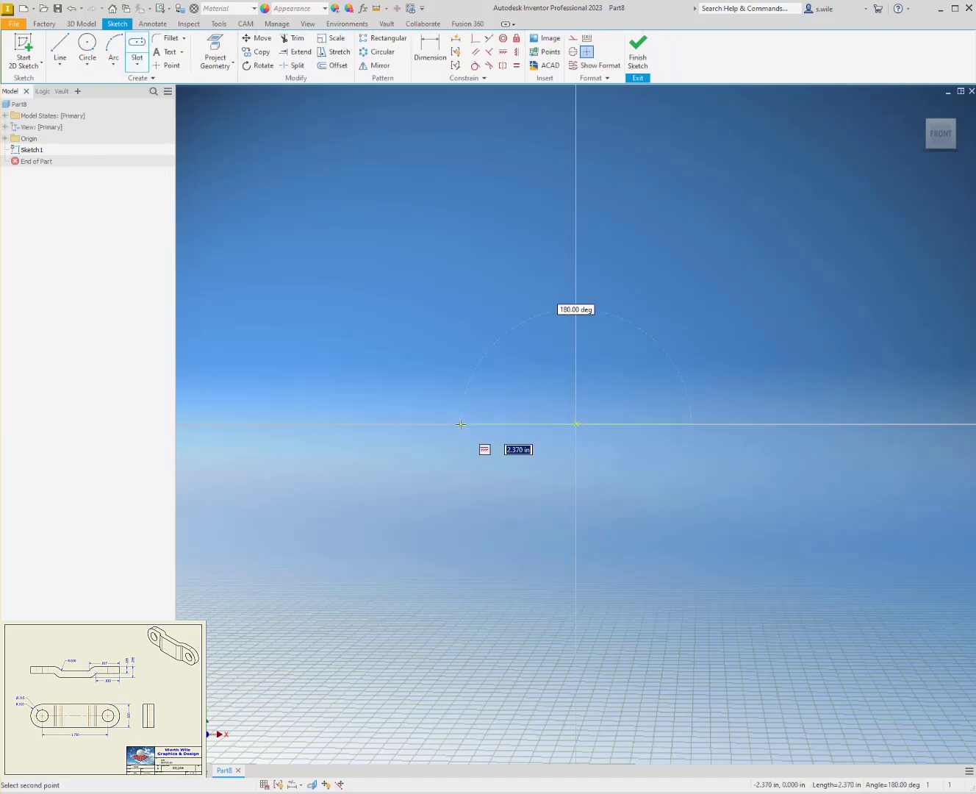
{"action": "type", "text": "1.75/2"}
{"action": "key", "text": "Return"}
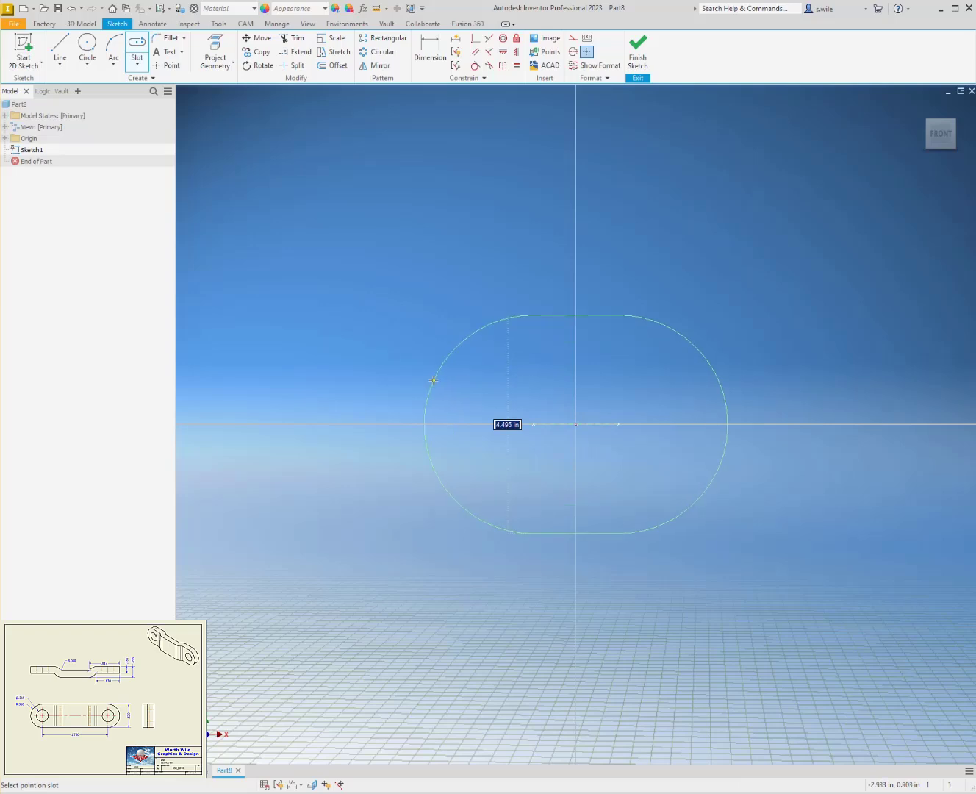
{"action": "type", "text": ".62"}
{"action": "key", "text": "Return"}
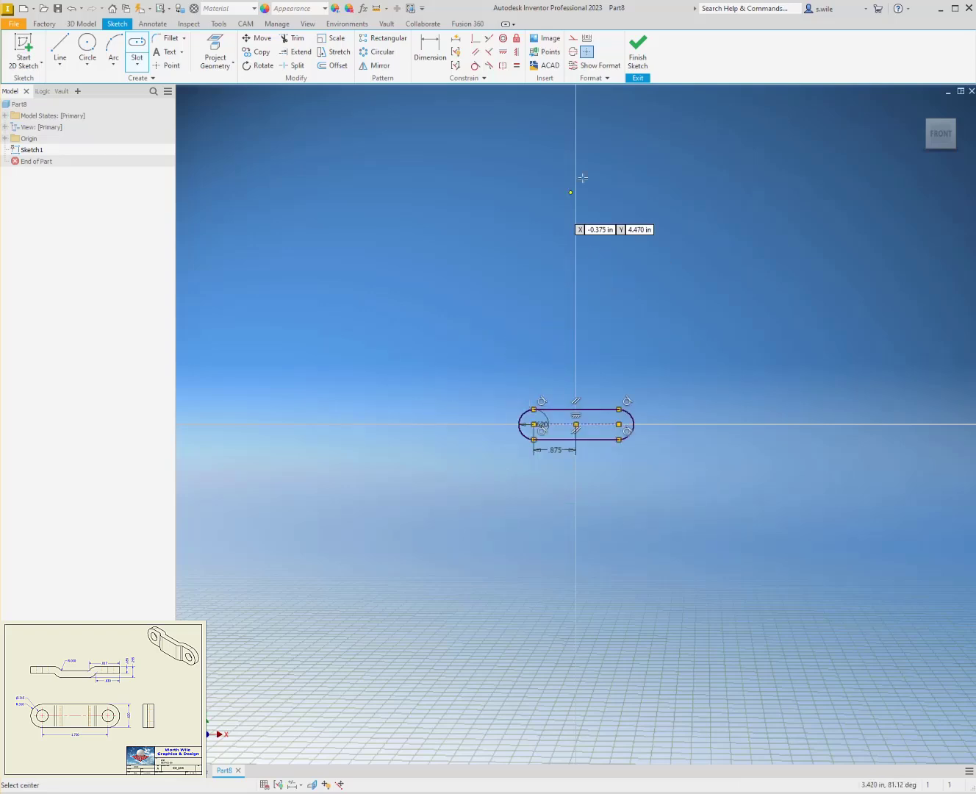
- Finish the slot sketch and extrude its profile 0.295 in
{"action": "left_click", "coordinate": [639, 51]}
{"action": "key", "text": "e"}
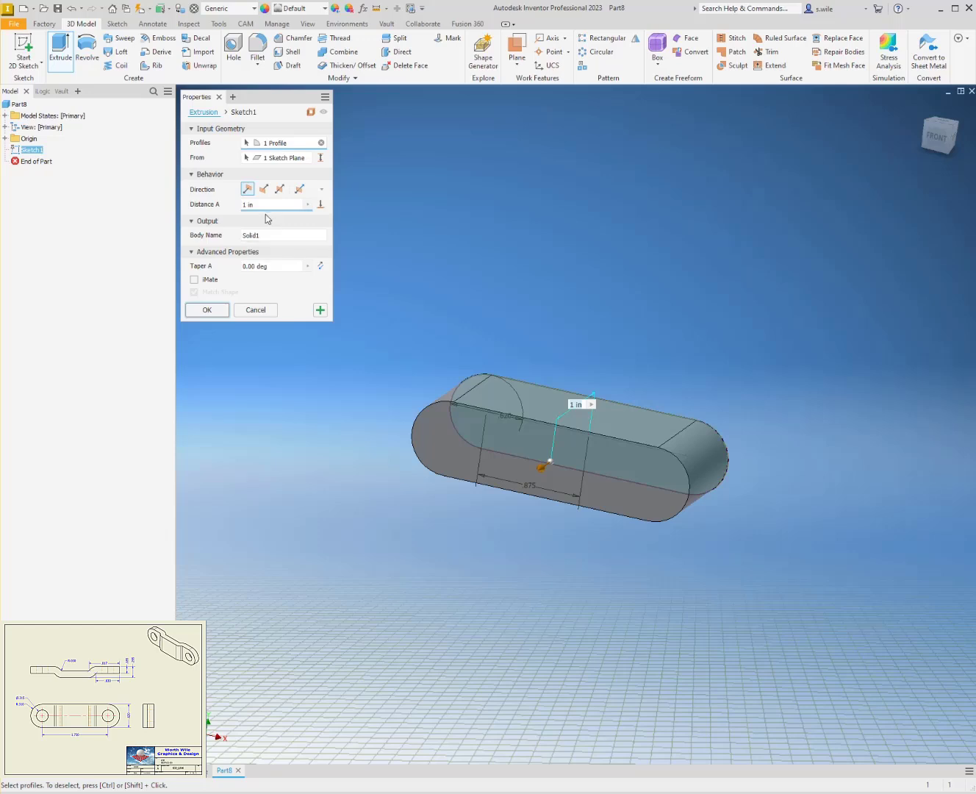
{"action": "type", "text": ".295"}
{"action": "key", "text": "Return"}
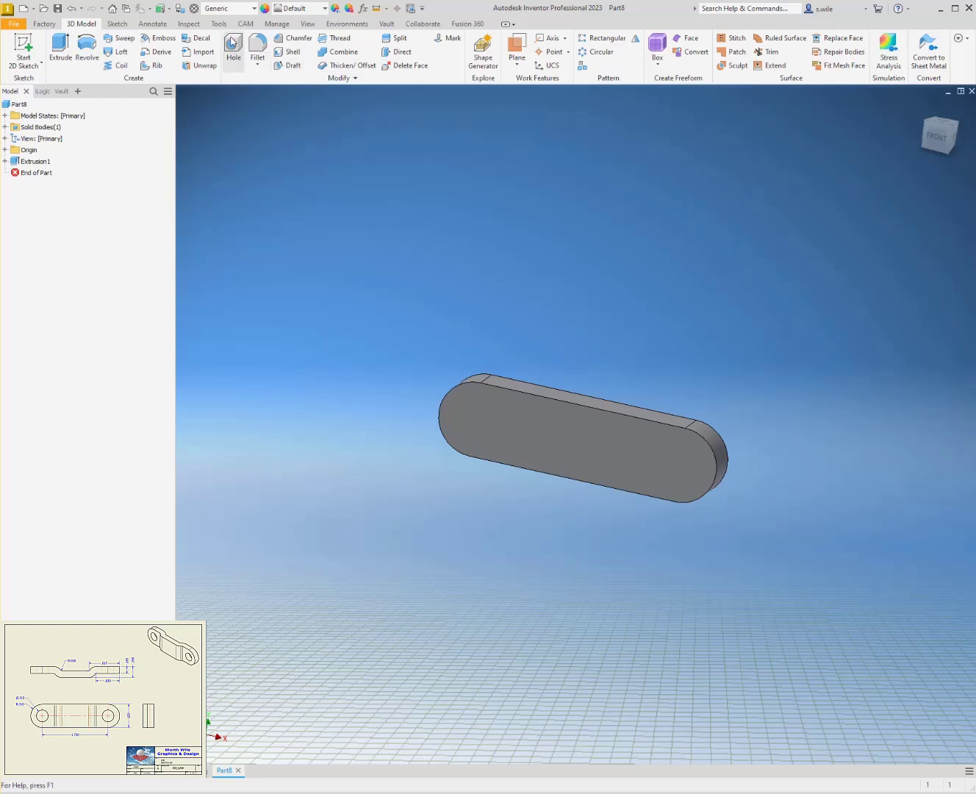
- Cut a 0.315 in through hole at each end of the link, the first concentric with its rounded end
{"action": "left_click", "coordinate": [466, 412]}
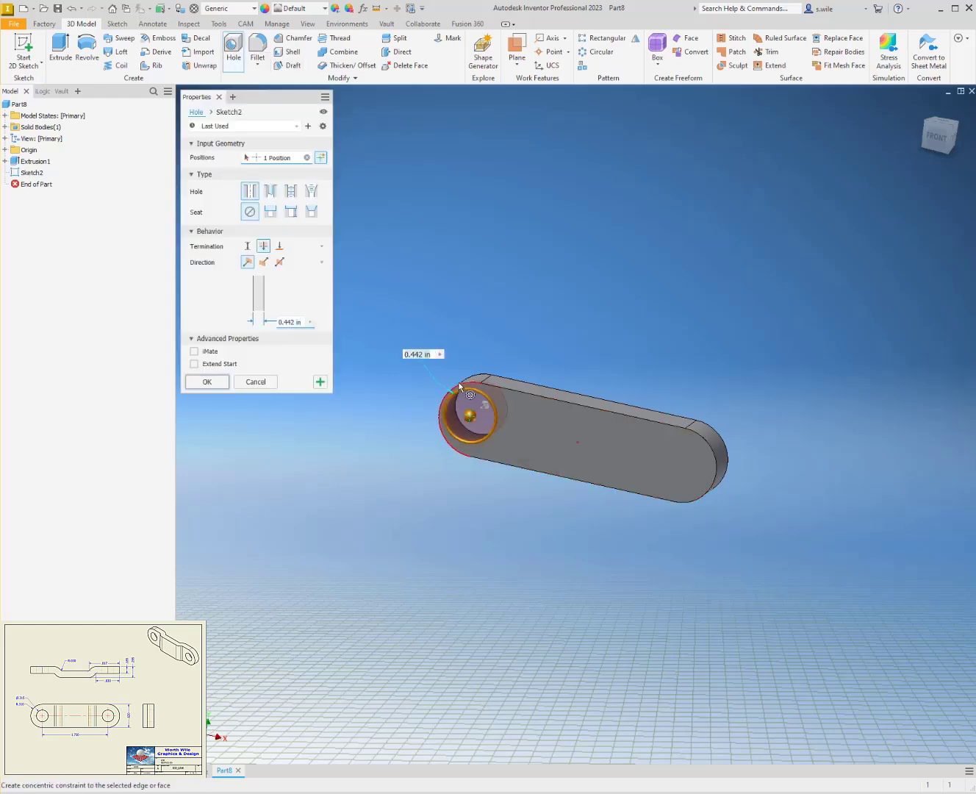
{"action": "left_click", "coordinate": [459, 382]}
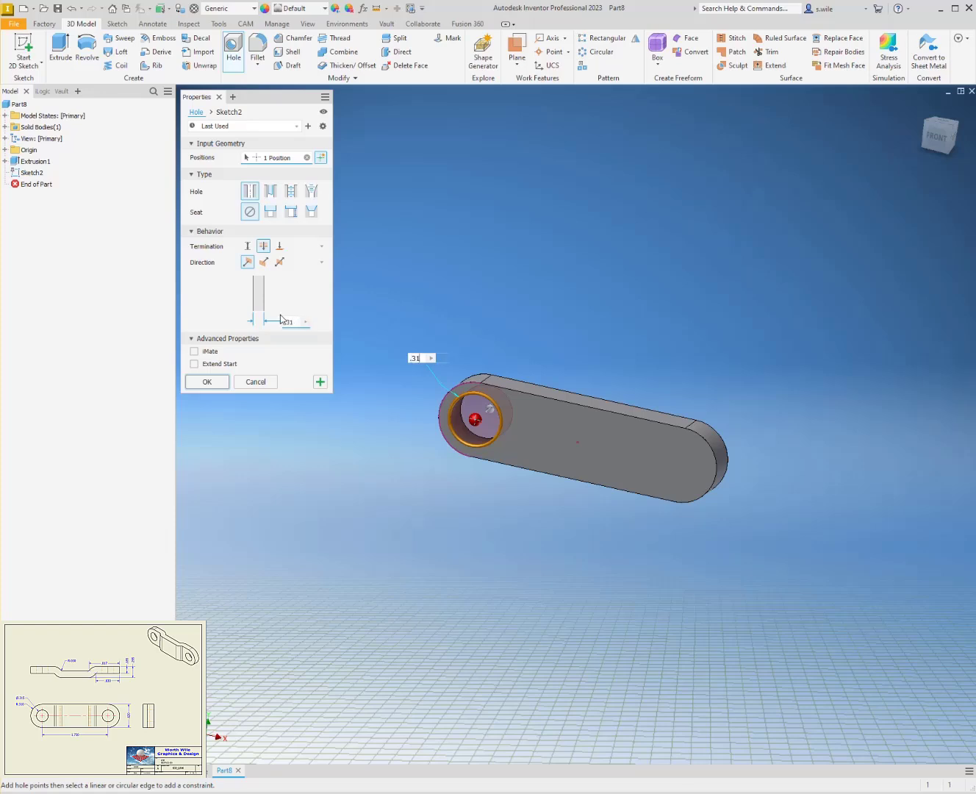
{"action": "key", "text": "Return"}
{"action": "key", "text": "h"}
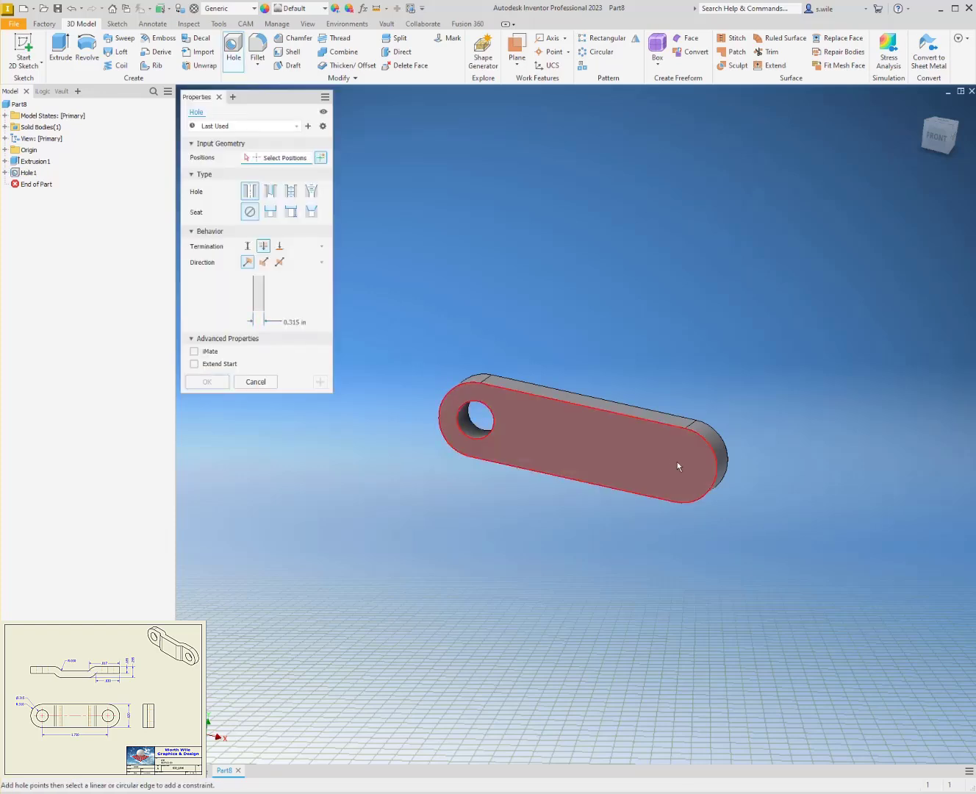
{"action": "left_click", "coordinate": [679, 463]}
{"action": "key", "text": "Return"}
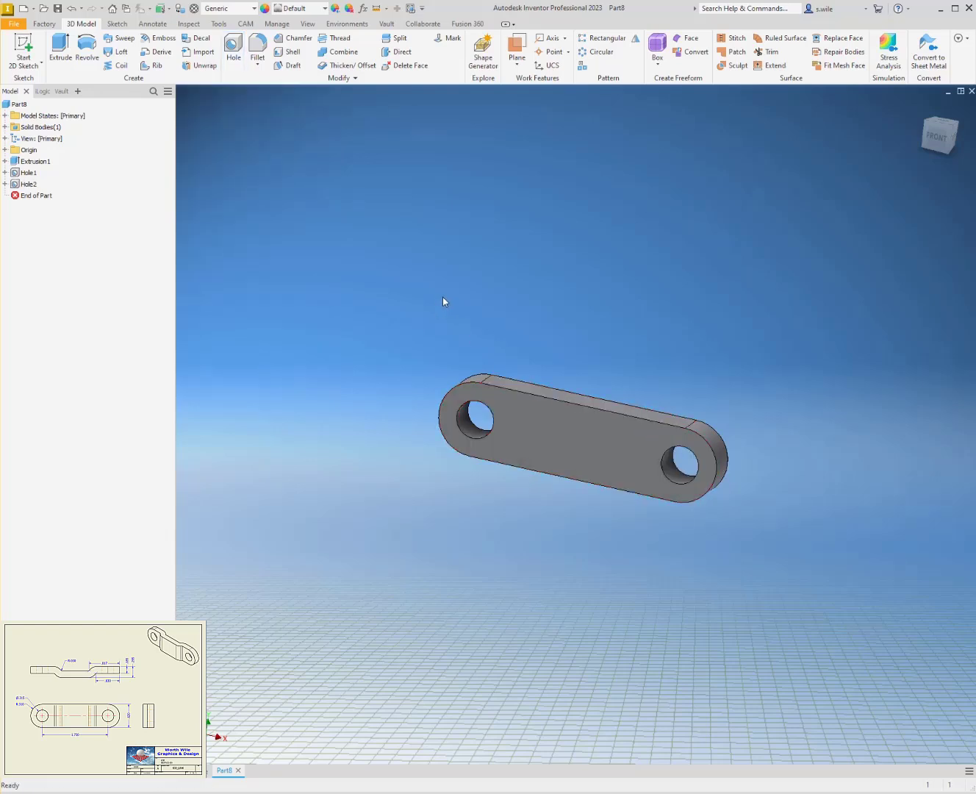
- Start a sketch on the link's long upper side face, seen from the top, and project the outer edge of its right end
{"action": "middle_click_drag", "start_coordinate": [441, 297], "coordinate": [523, 435], "text": "shift"}
{"action": "left_click", "coordinate": [526, 412]}
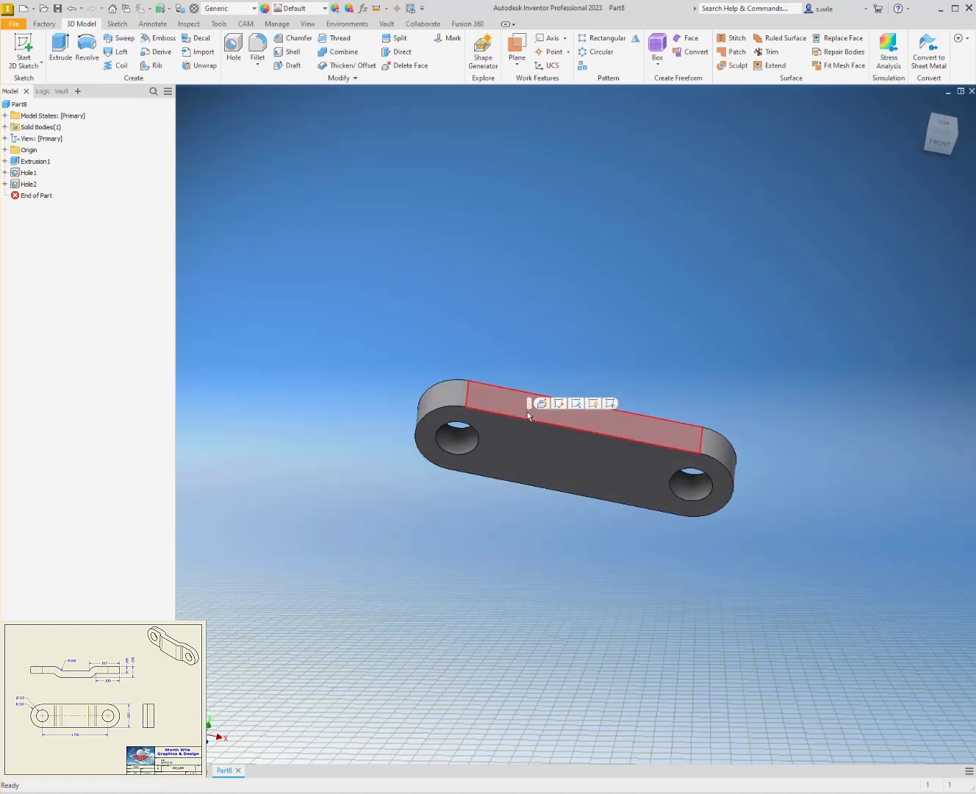
{"action": "left_click", "coordinate": [604, 404]}
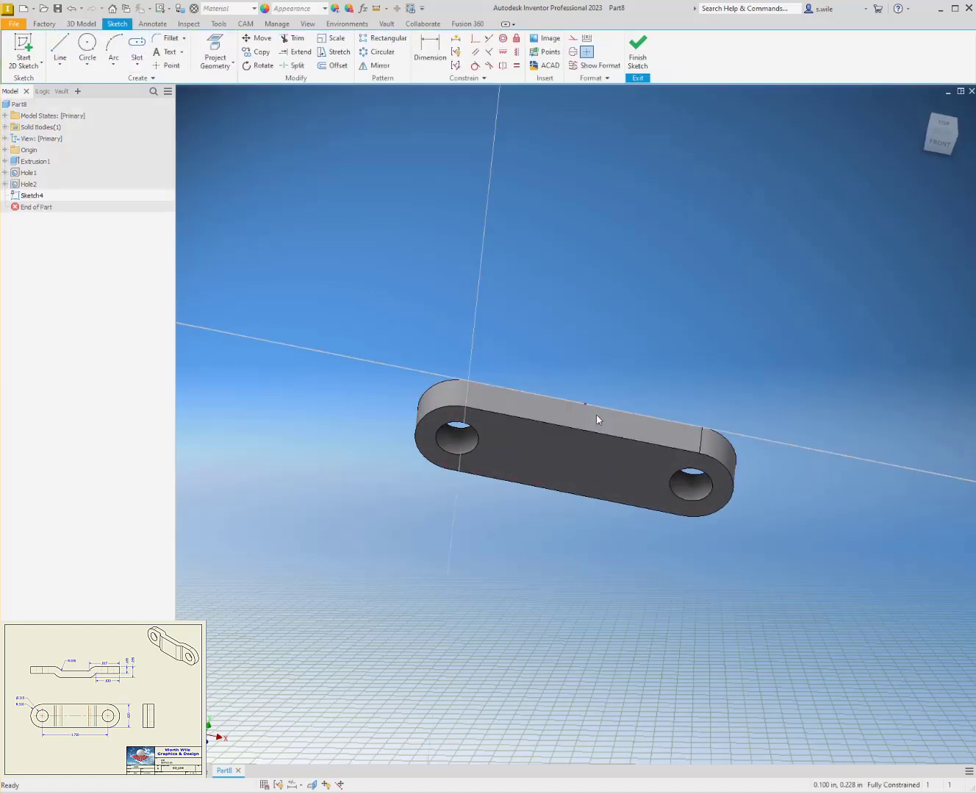
{"action": "left_click", "coordinate": [945, 125]}
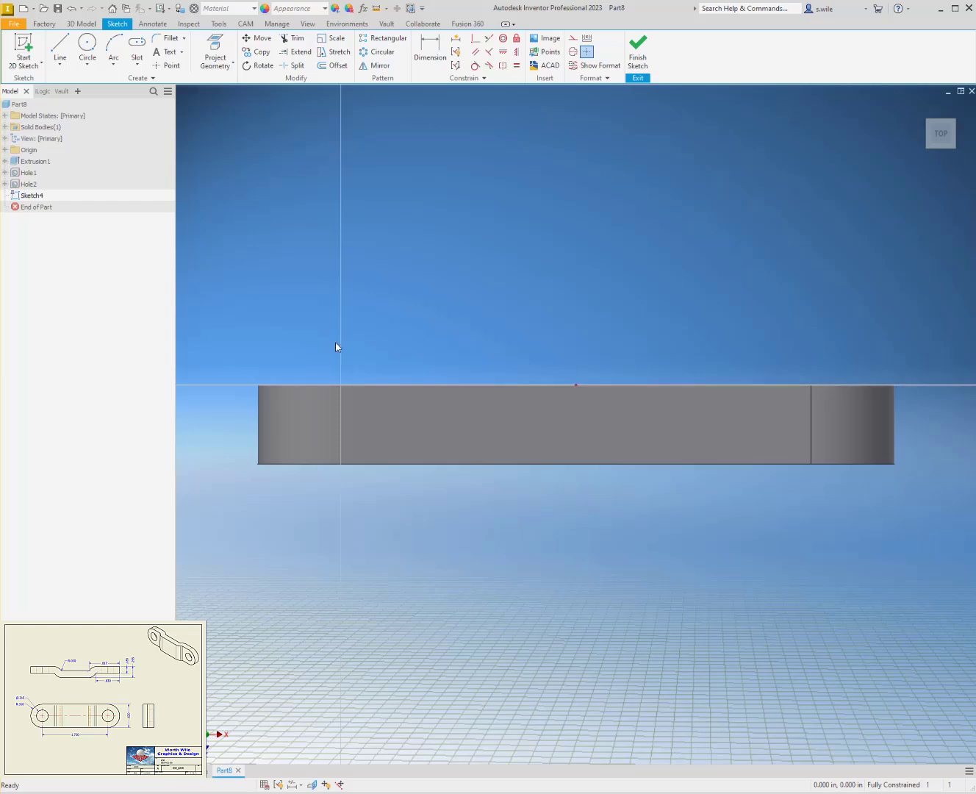
{"action": "left_click", "coordinate": [235, 65]}
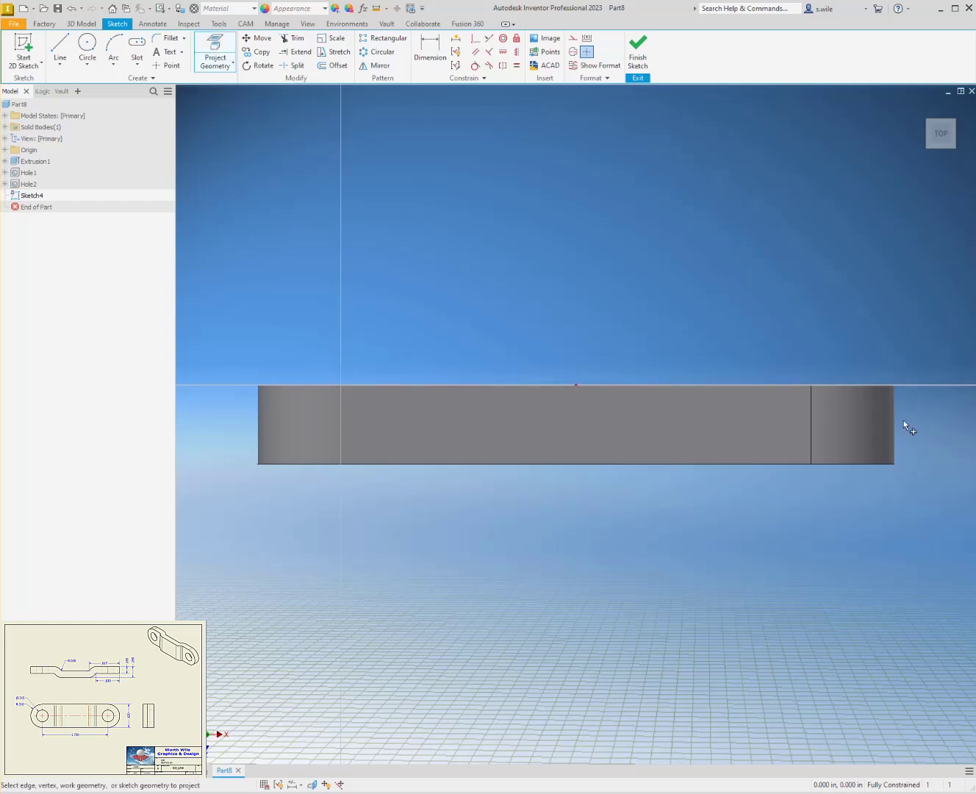
{"action": "left_click", "coordinate": [894, 395]}
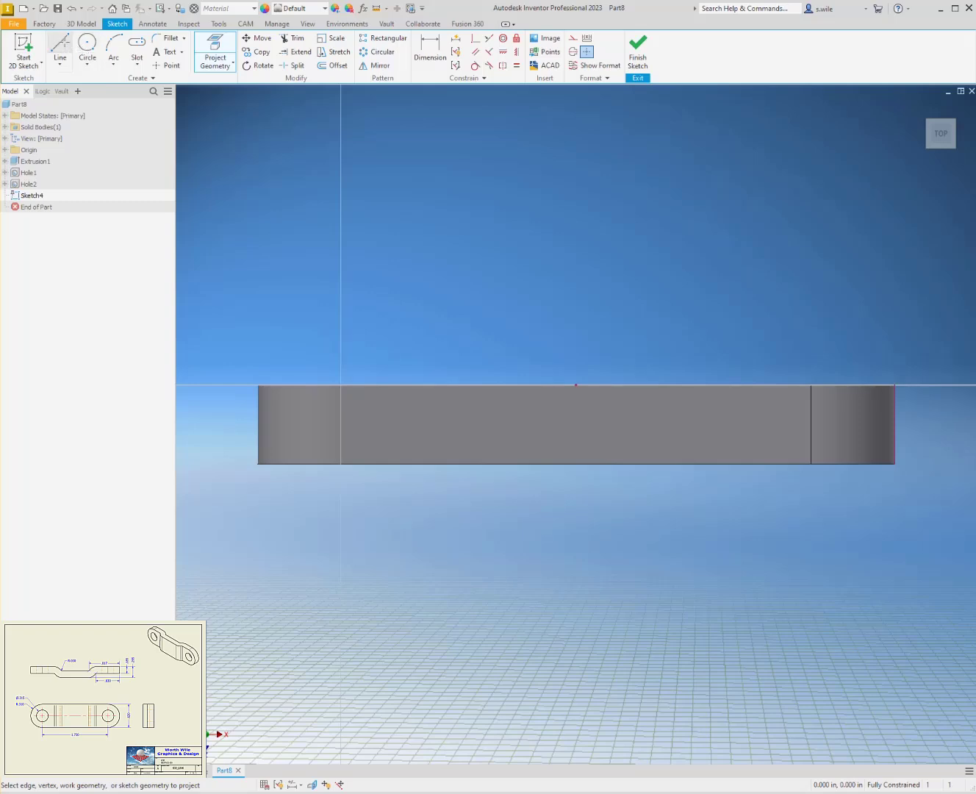
- Draw the relief outline at the link's lower right with a horizontal line, a sloped line and a lower line about 0.74 in long, constrained horizontal
{"action": "left_click", "coordinate": [60, 45]}
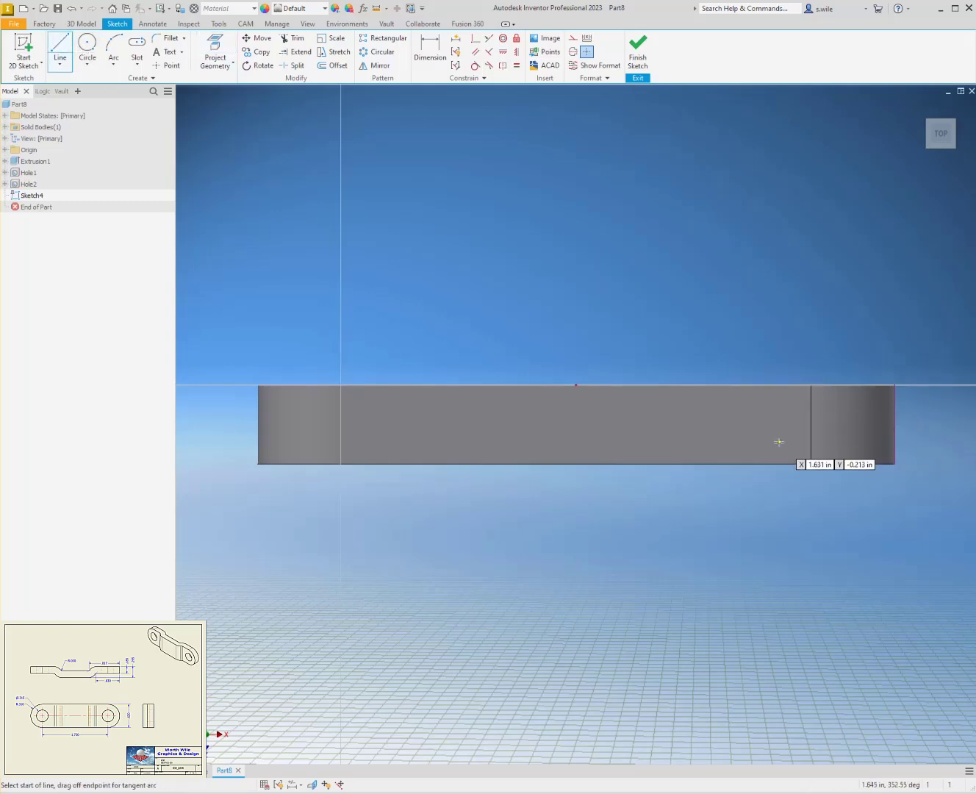
{"action": "left_click", "coordinate": [894, 437]}
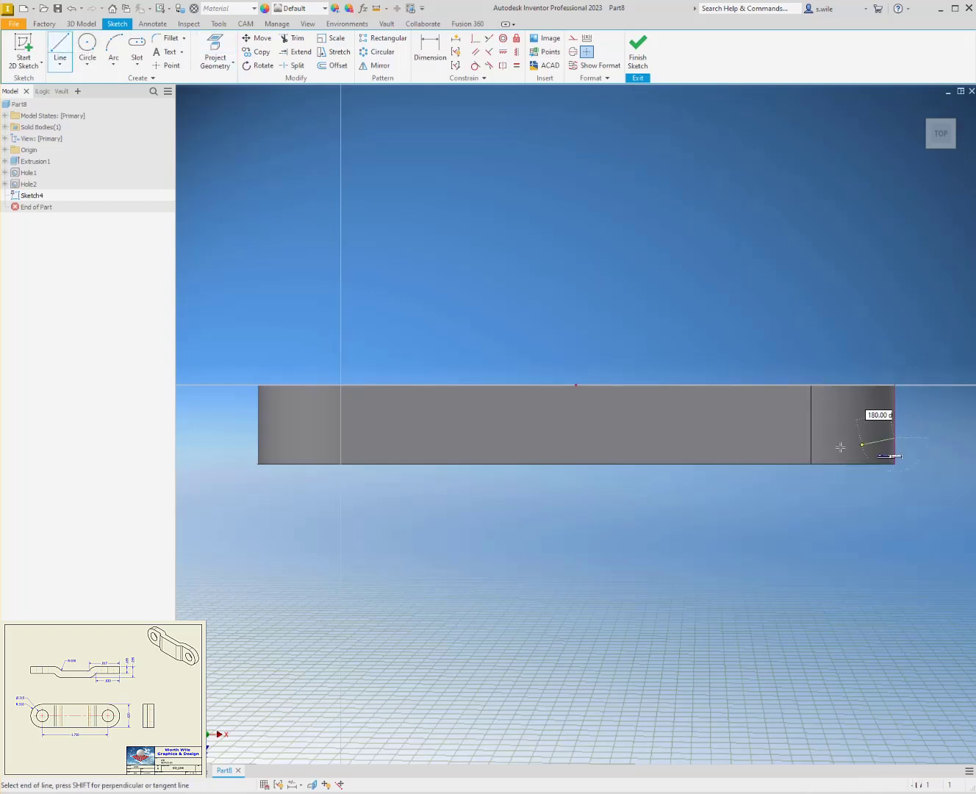
{"action": "left_click", "coordinate": [733, 437]}
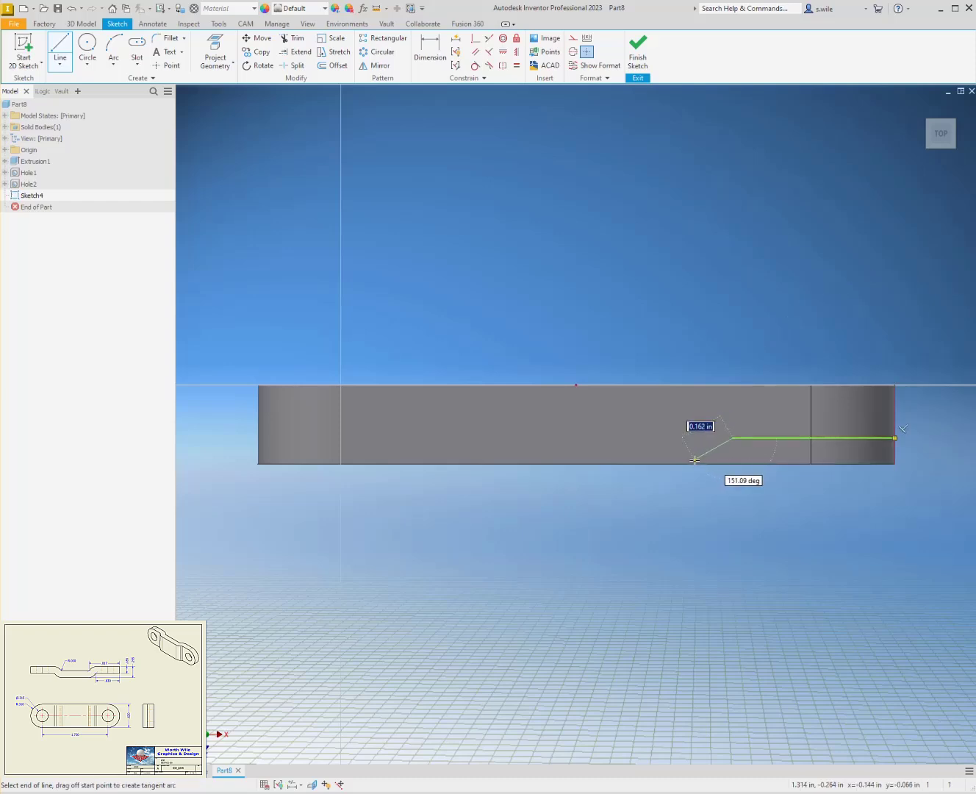
{"action": "left_click", "coordinate": [695, 462]}
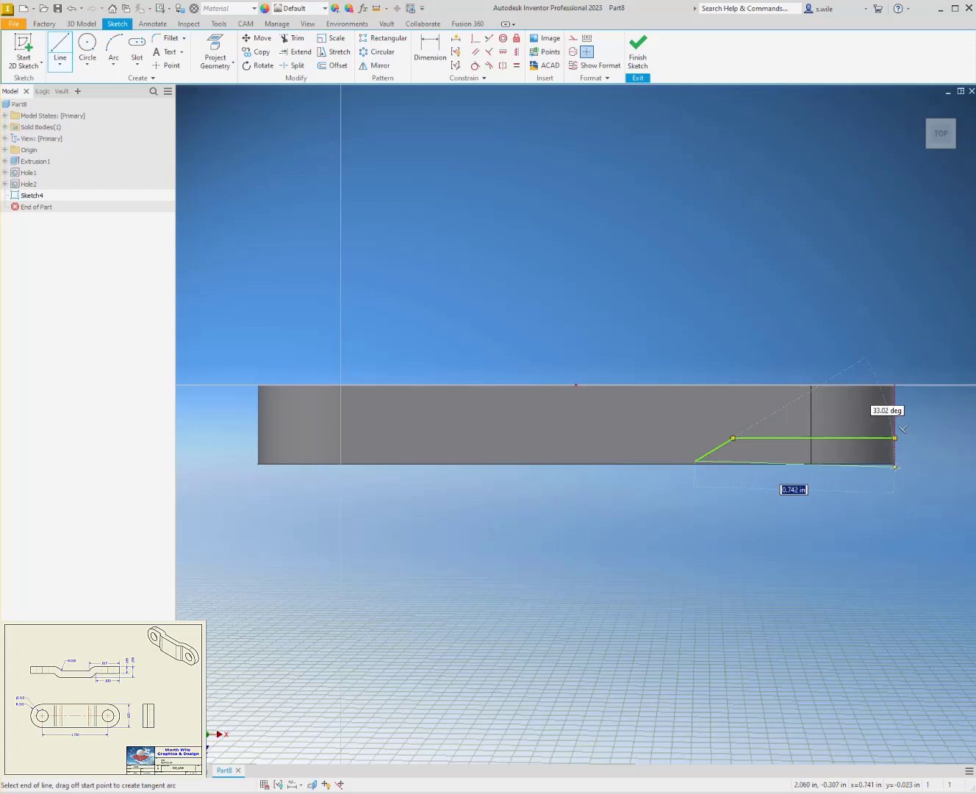
{"action": "left_click", "coordinate": [920, 488]}
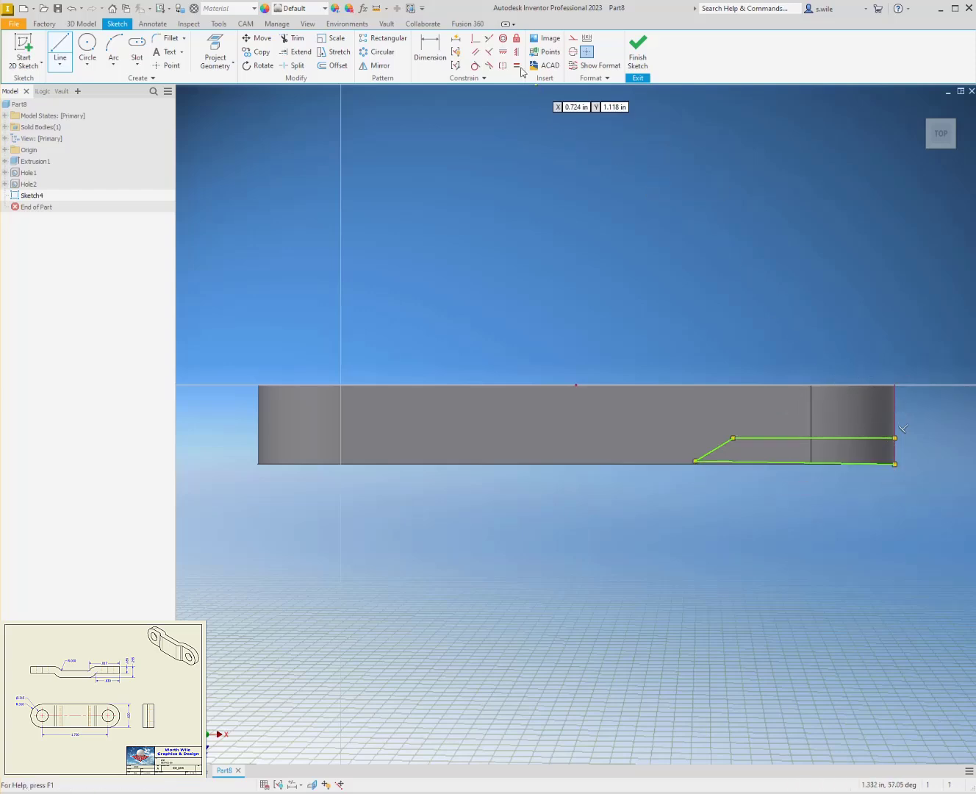
{"action": "left_click", "coordinate": [503, 51]}
{"action": "left_click", "coordinate": [753, 462]}
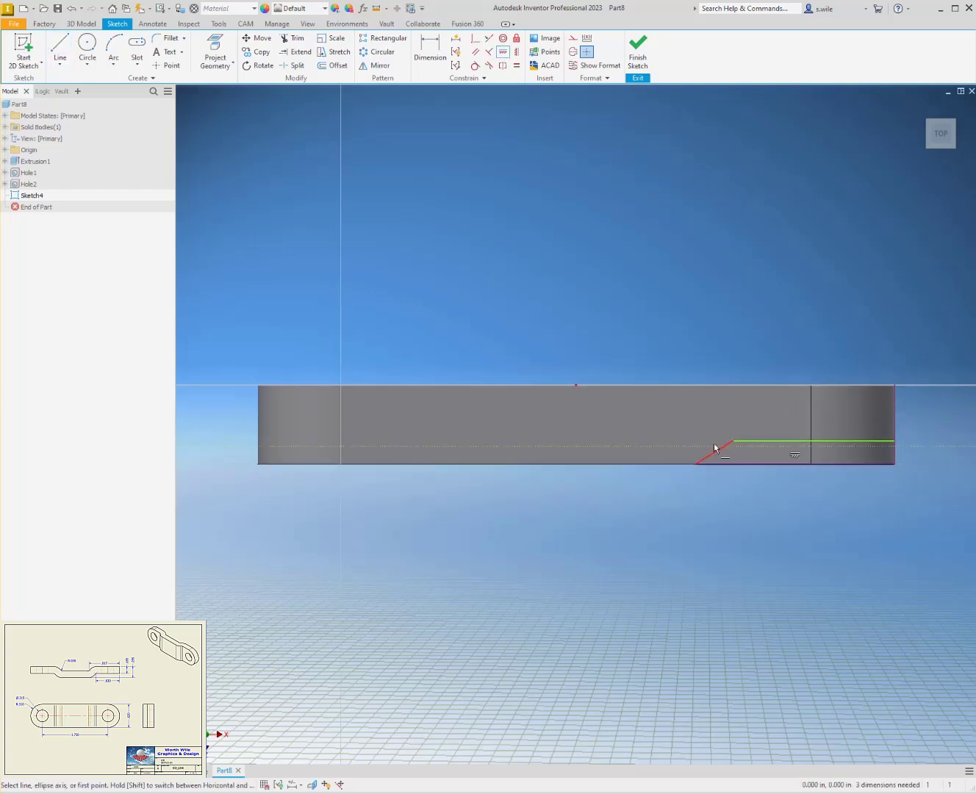
- Dimension the right relief's inner horizontal line 0.185 in below the link's top edge
{"action": "key", "text": "d"}
{"action": "left_click", "coordinate": [852, 441]}
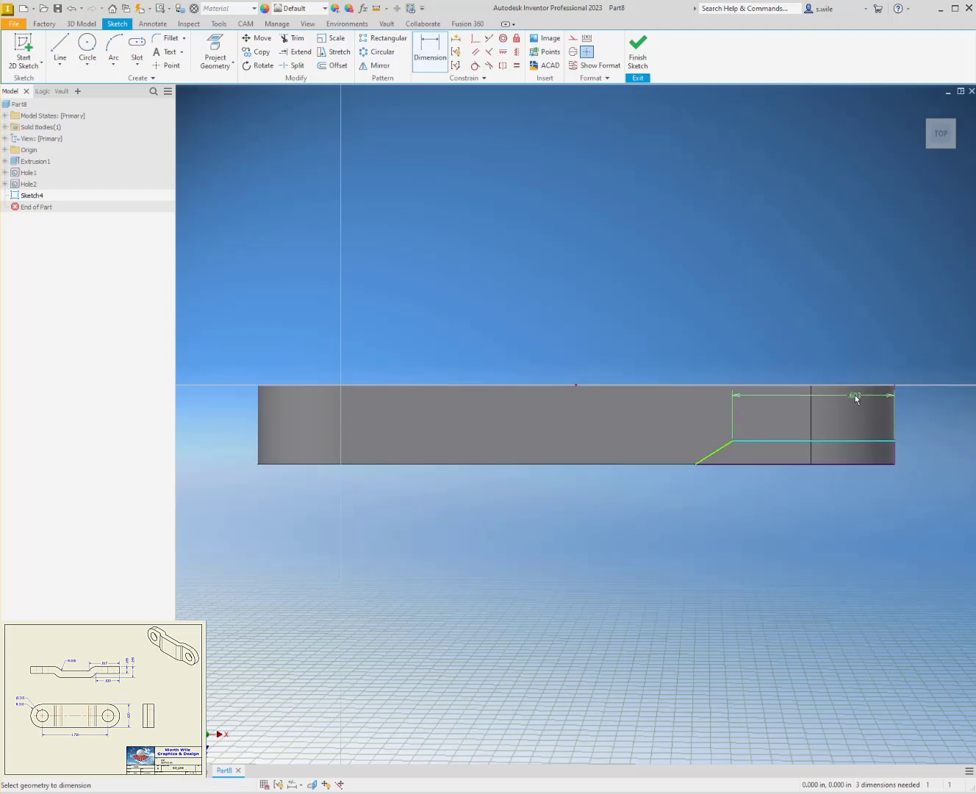
{"action": "left_click", "coordinate": [895, 387]}
{"action": "left_click", "coordinate": [933, 406]}
{"action": "type", "text": ".185"}
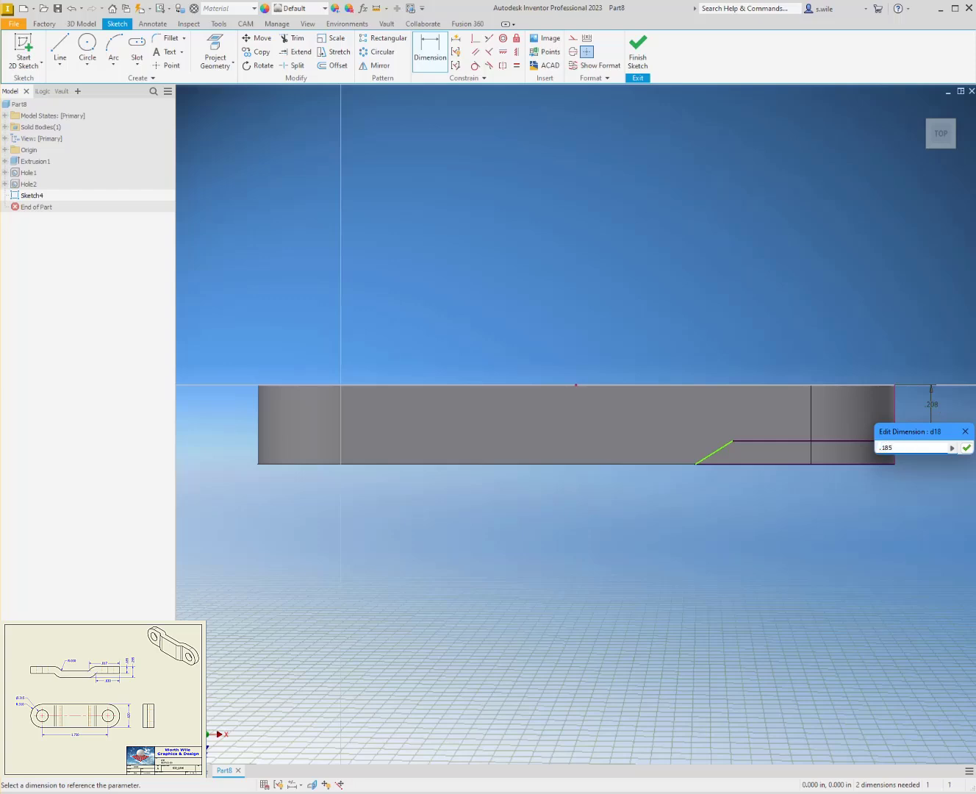
{"action": "key", "text": "Return"}
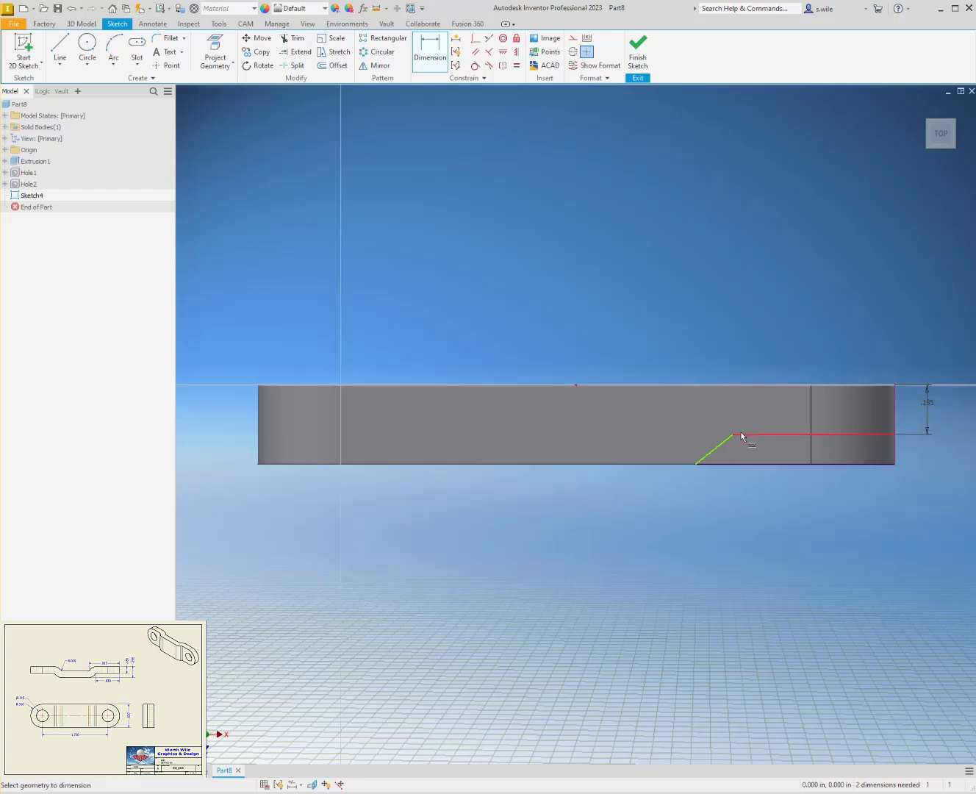
- Draw a recess outline at the middle of the link's top edge: a sloped side about 0.18 in long, a horizontal floor and an opposite slope
{"action": "left_click", "coordinate": [215, 51]}
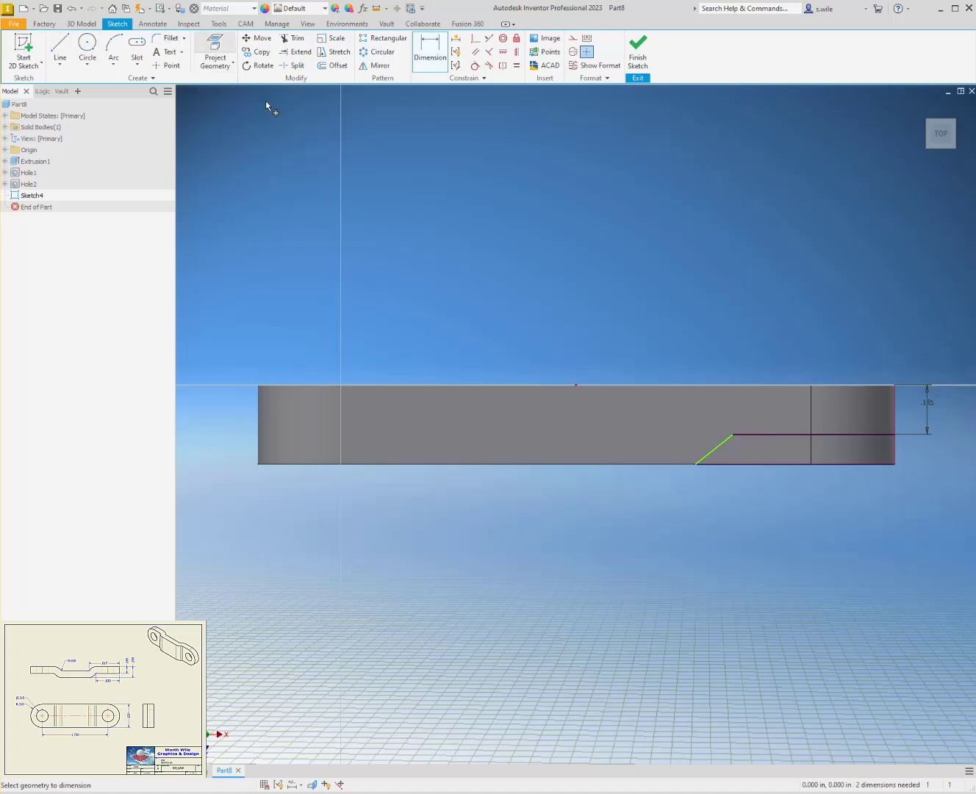
{"action": "left_click", "coordinate": [60, 50]}
{"action": "left_click", "coordinate": [702, 385]}
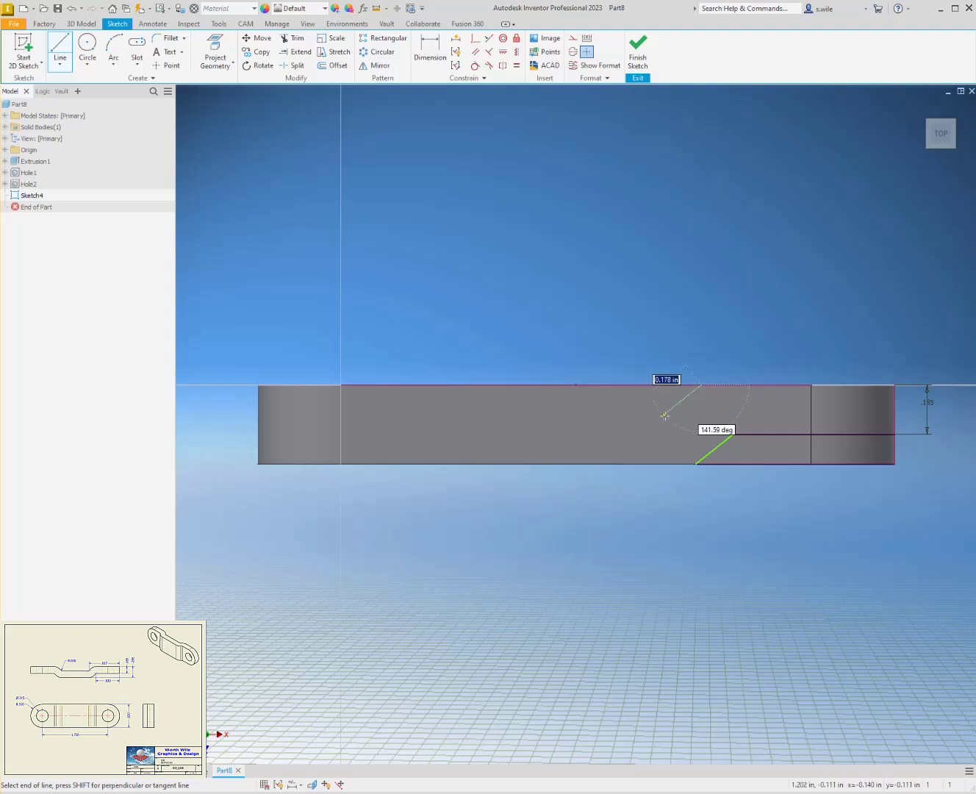
{"action": "left_click", "coordinate": [665, 414]}
{"action": "left_click", "coordinate": [536, 415]}
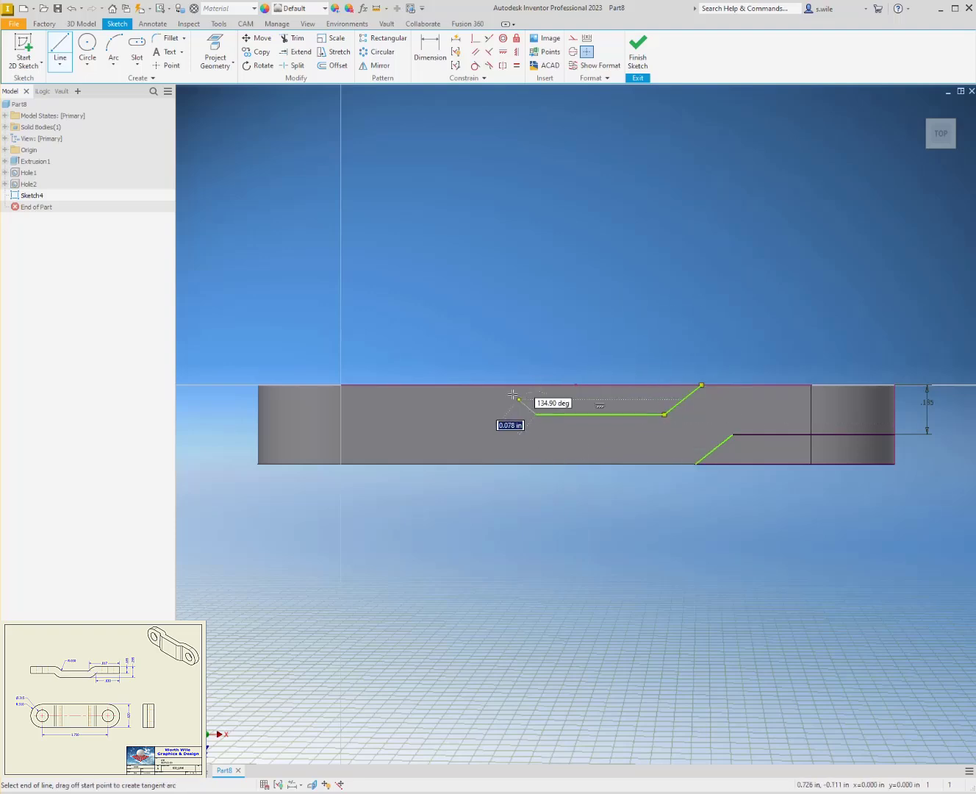
{"action": "double_click", "coordinate": [505, 384]}
- Align the recess floor's midpoint vertically with the top edge's midpoint and make the two sloped sides equal
{"action": "left_click", "coordinate": [517, 51]}
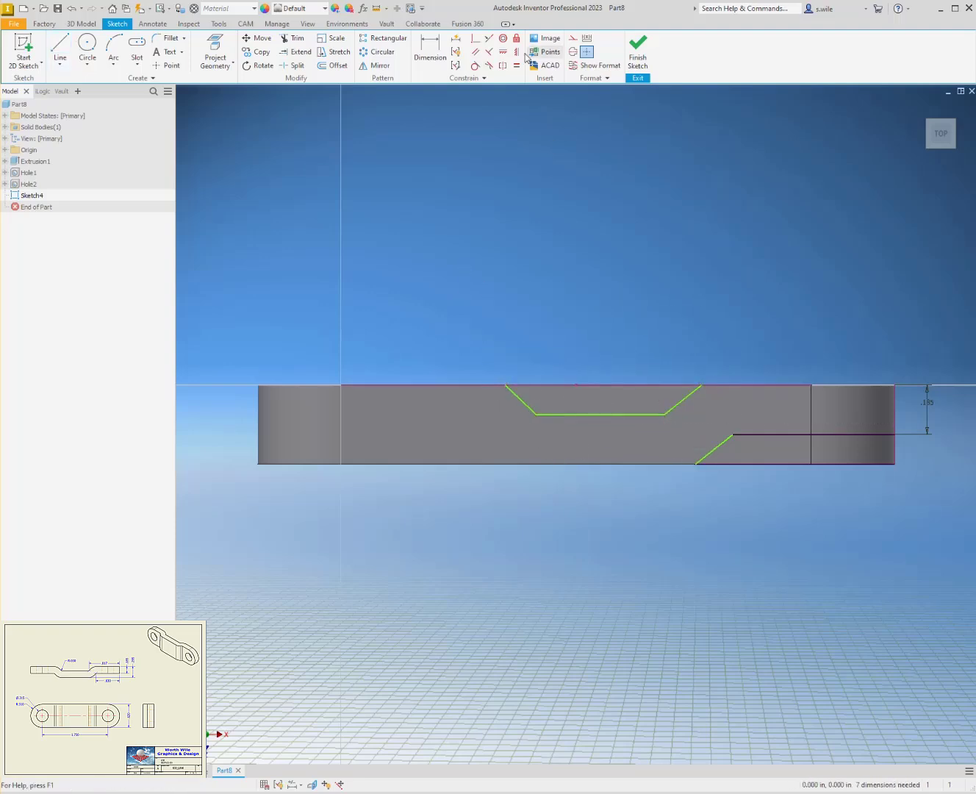
{"action": "left_click", "coordinate": [575, 385]}
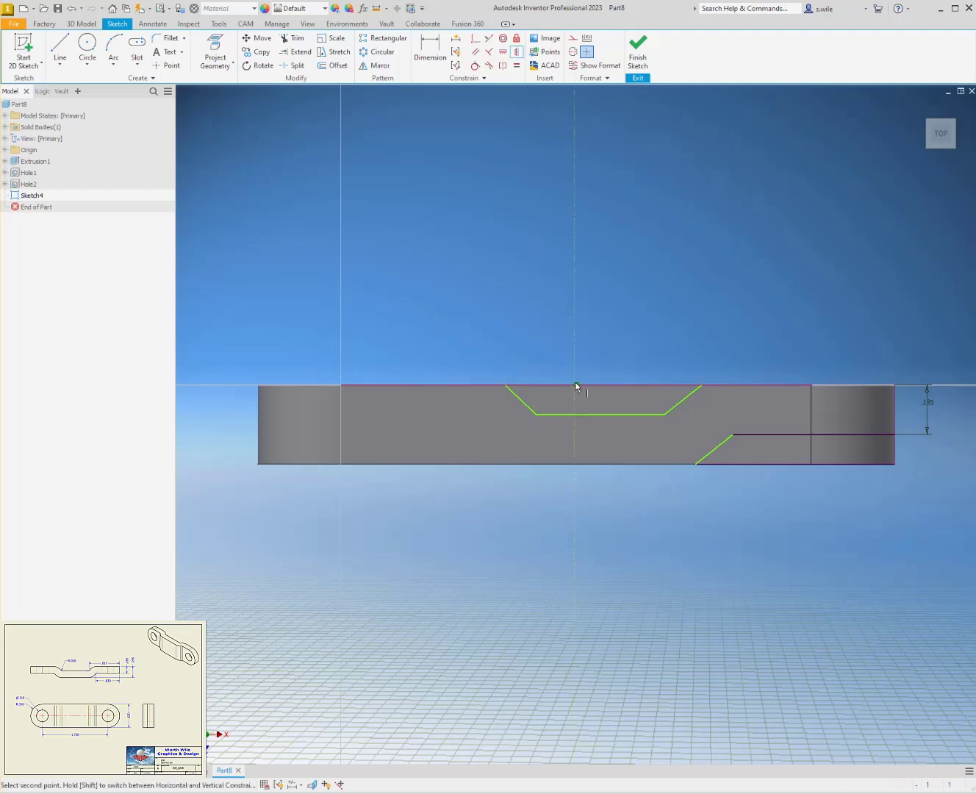
{"action": "left_click", "coordinate": [600, 413]}
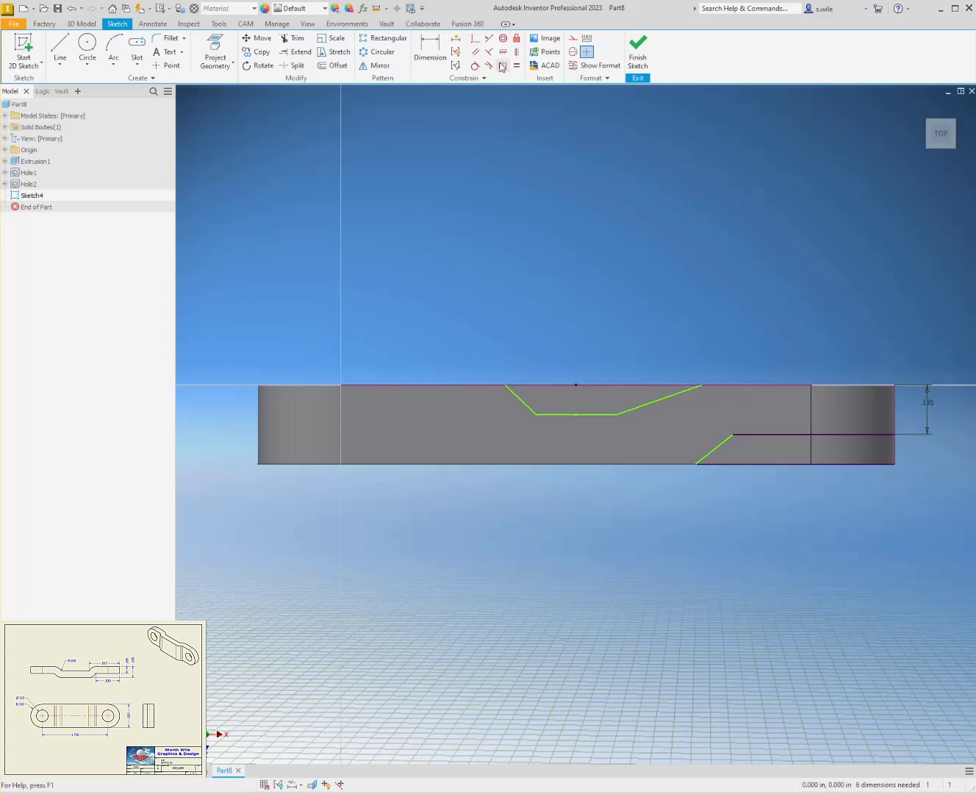
{"action": "left_click", "coordinate": [517, 65]}
{"action": "left_click", "coordinate": [527, 406]}
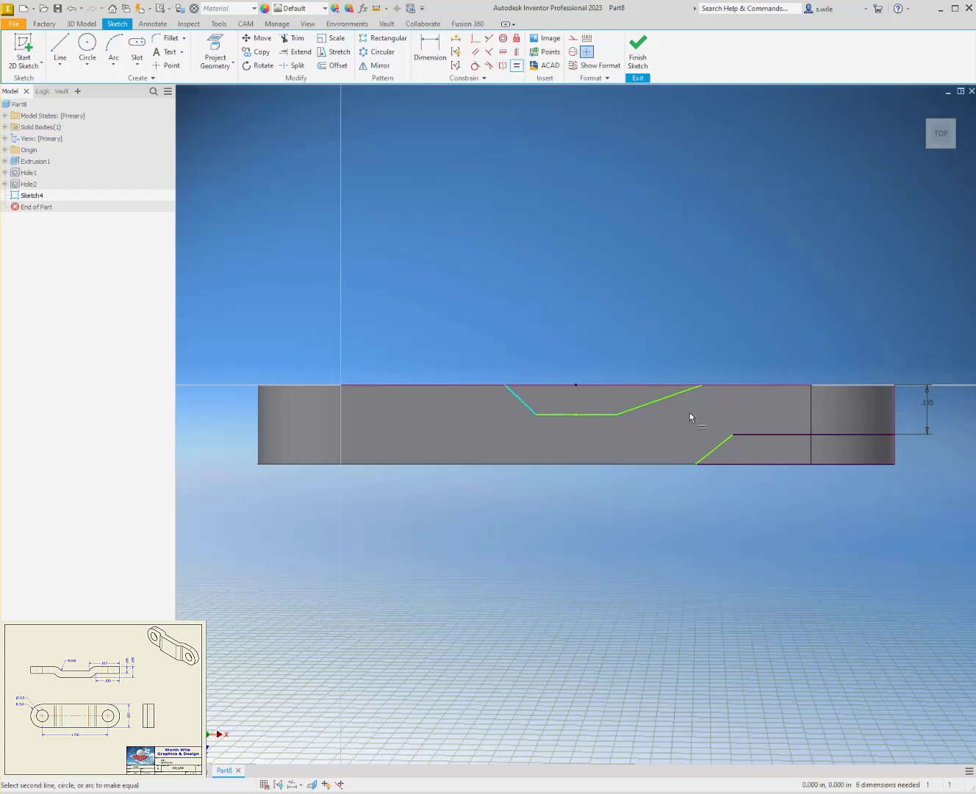
{"action": "left_click", "coordinate": [654, 402]}
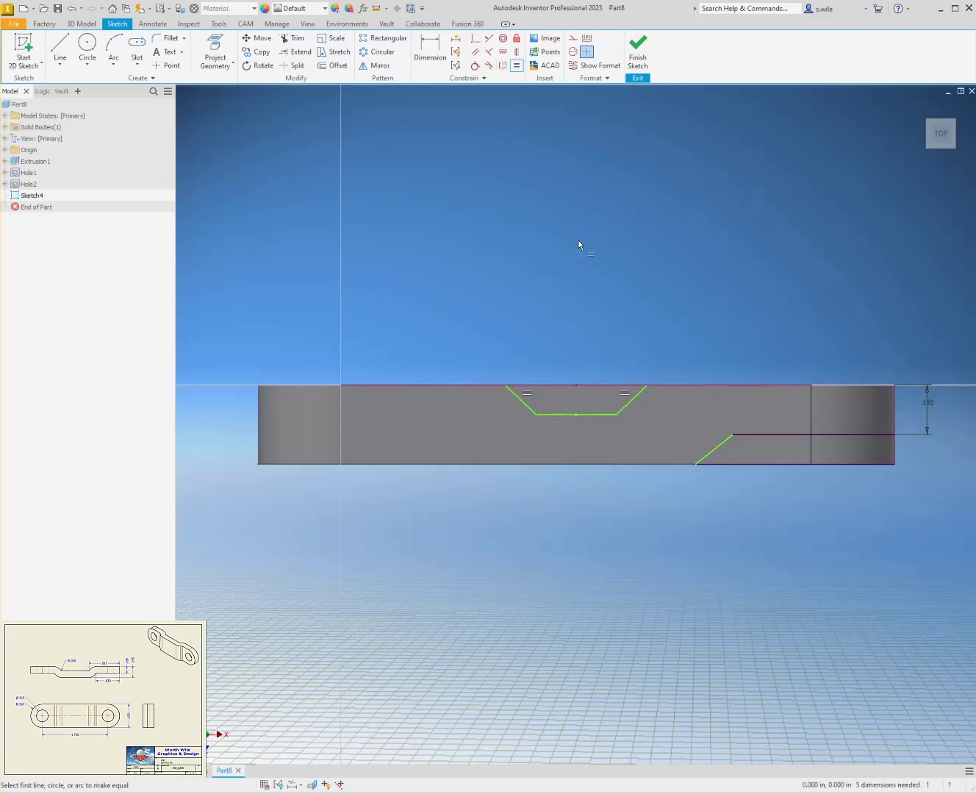
- Make the recess's right sloped side parallel to the sloped line of the lower right relief
{"action": "left_click", "coordinate": [476, 51]}
{"action": "left_click", "coordinate": [635, 401]}
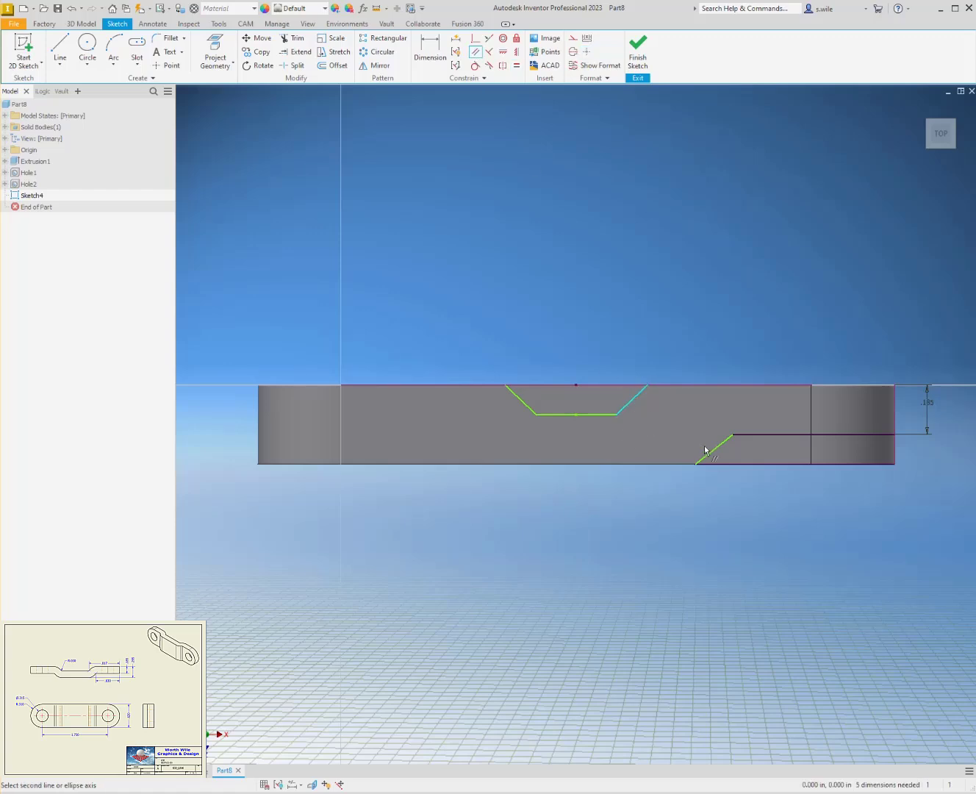
{"action": "left_click", "coordinate": [708, 452]}
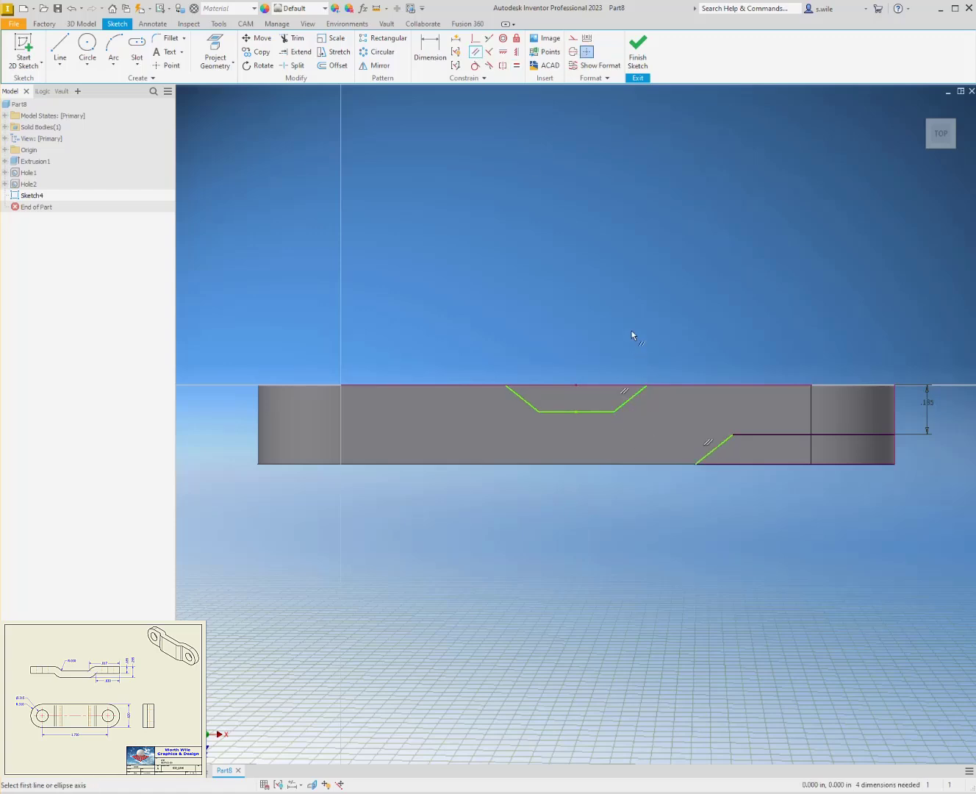
- Dimension the recess floor's right corner 0.817 in from the link's right end, and move the floor line back below the top edge
{"action": "key", "text": "d"}
{"action": "left_click", "coordinate": [894, 386]}
{"action": "left_click", "coordinate": [783, 322]}
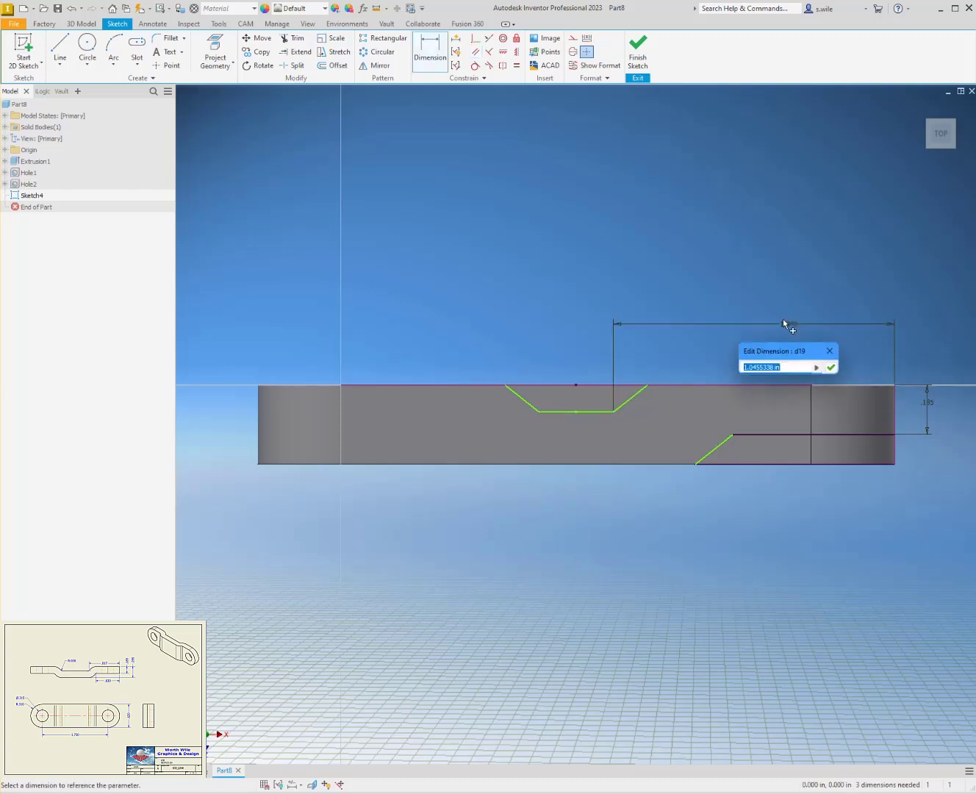
{"action": "type", "text": ".817"}
{"action": "key", "text": "Return"}
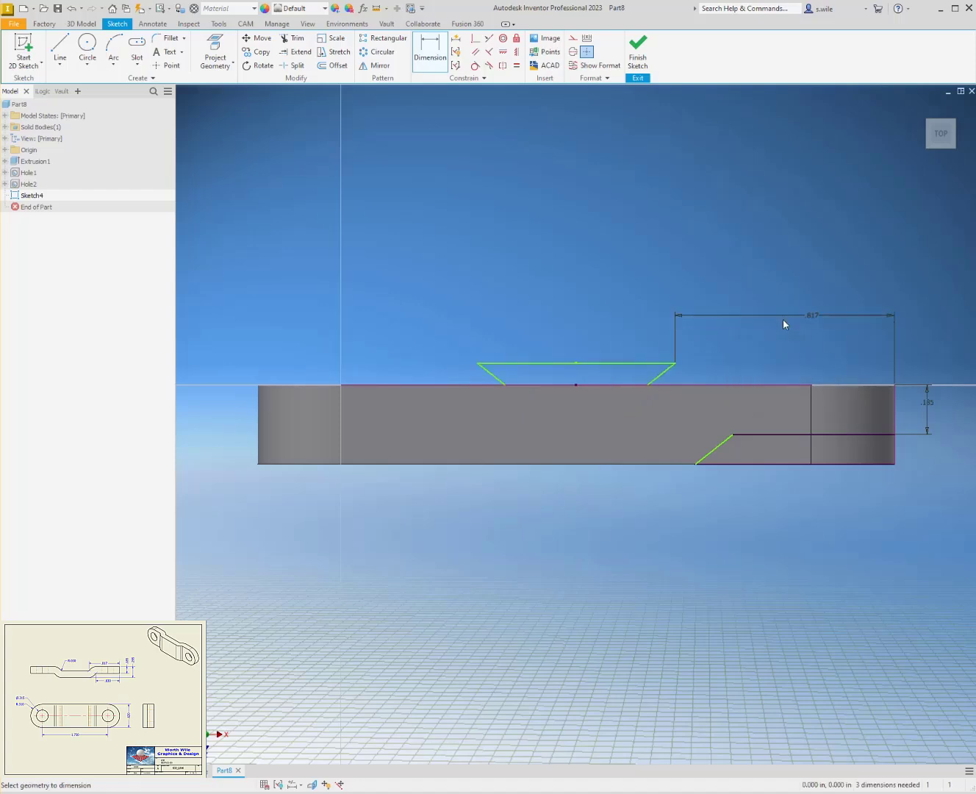
{"action": "key", "text": "Escape"}
{"action": "left_click_drag", "start_coordinate": [638, 362], "coordinate": [631, 412]}
{"action": "left_click", "coordinate": [624, 418]}
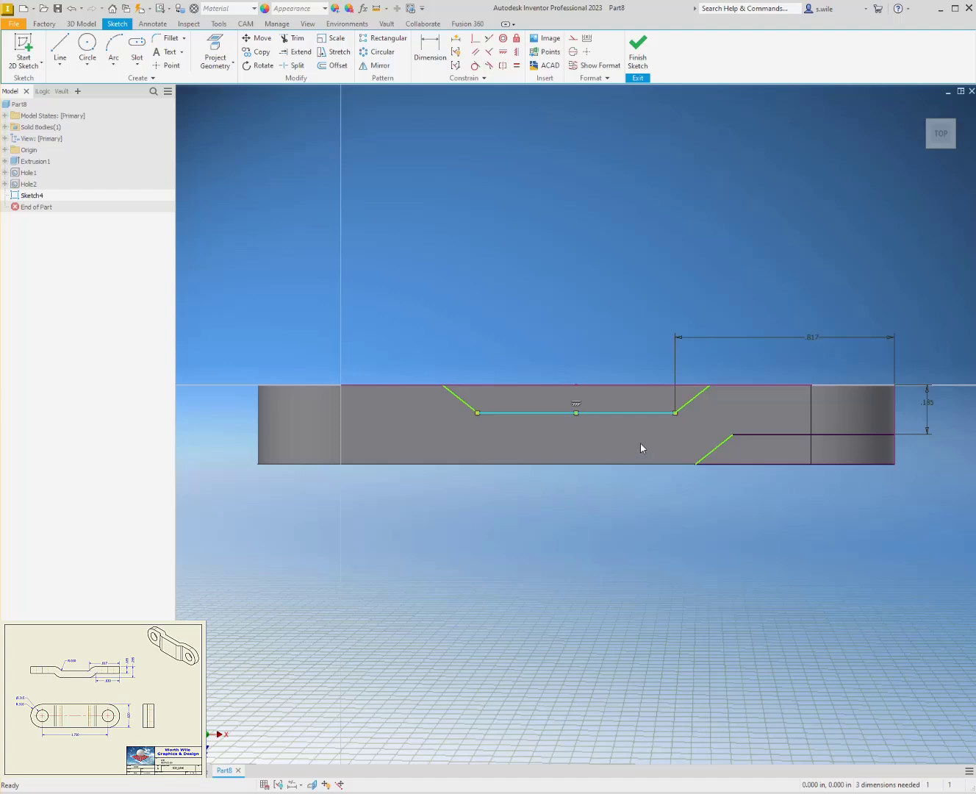
- Set the distance between the two parallel sloped lines to 0.185 in
{"action": "key", "text": "d"}
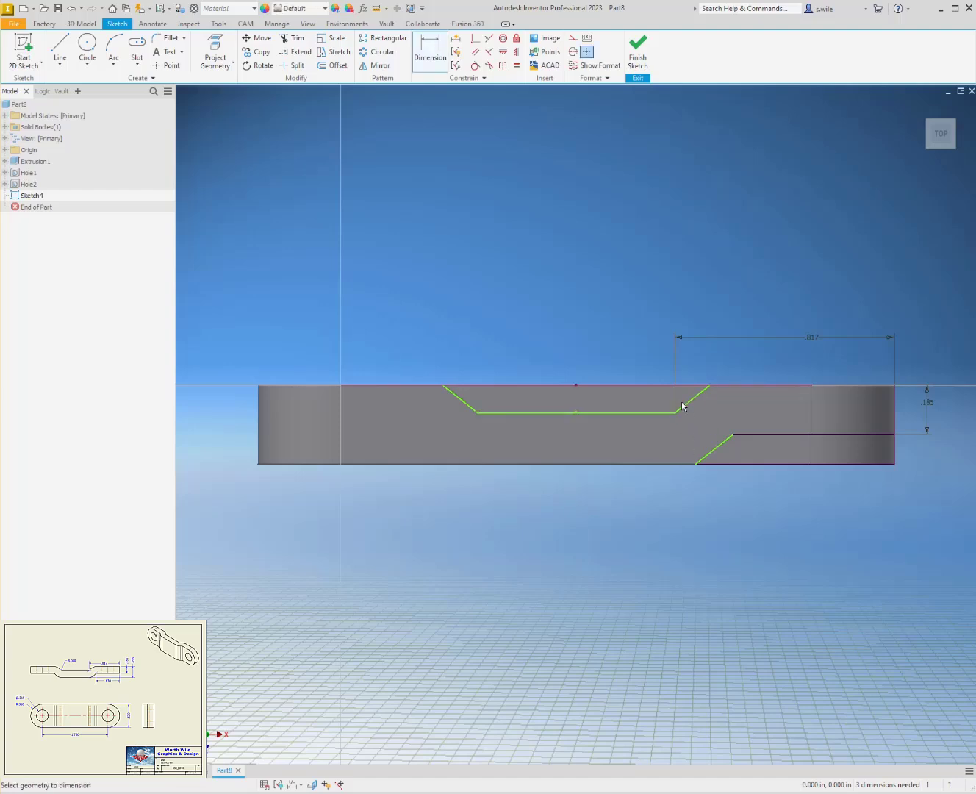
{"action": "left_click", "coordinate": [681, 405]}
{"action": "left_click", "coordinate": [709, 454]}
{"action": "left_click", "coordinate": [650, 485]}
{"action": "type", "text": ".18"}
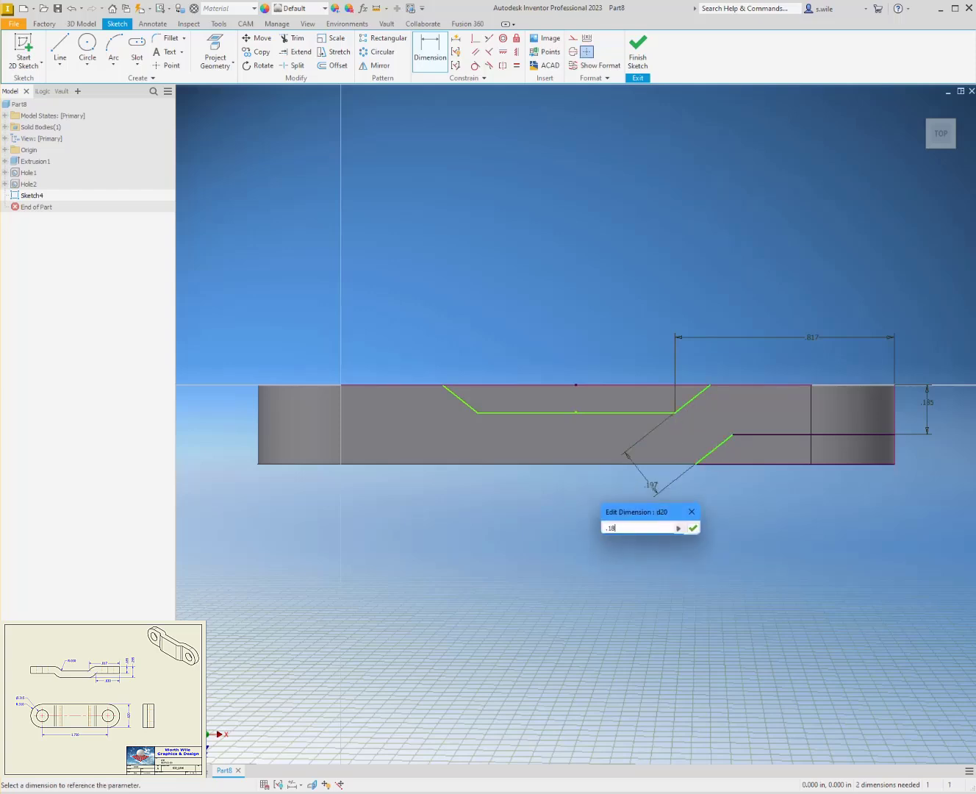
{"action": "type", "text": "5"}
{"action": "key", "text": "Return"}
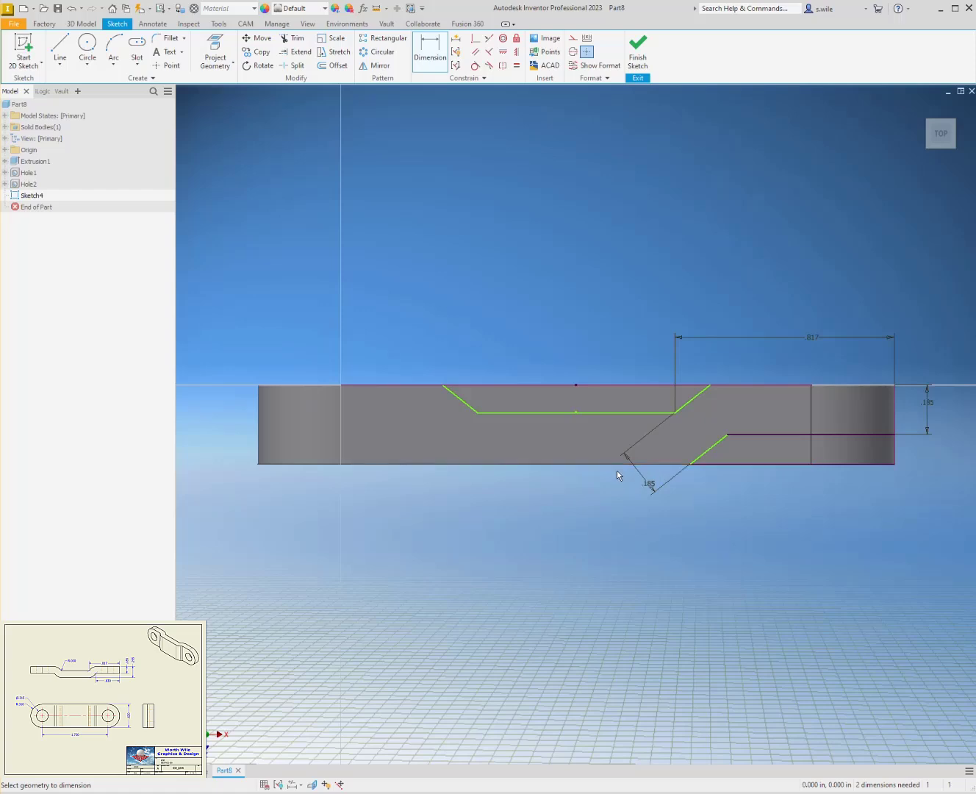
- Set the length of the right relief's inner horizontal line to 0.63 in and shift the recess floor line slightly
{"action": "left_click", "coordinate": [753, 439]}
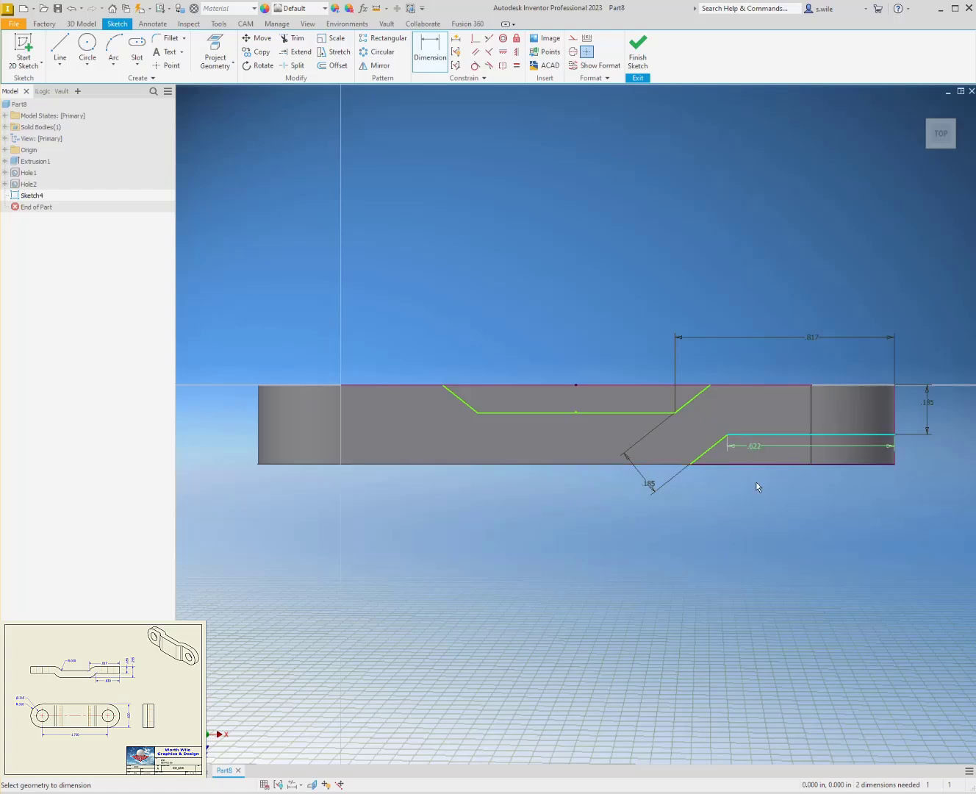
{"action": "left_click", "coordinate": [757, 501]}
{"action": "type", "text": ".63"}
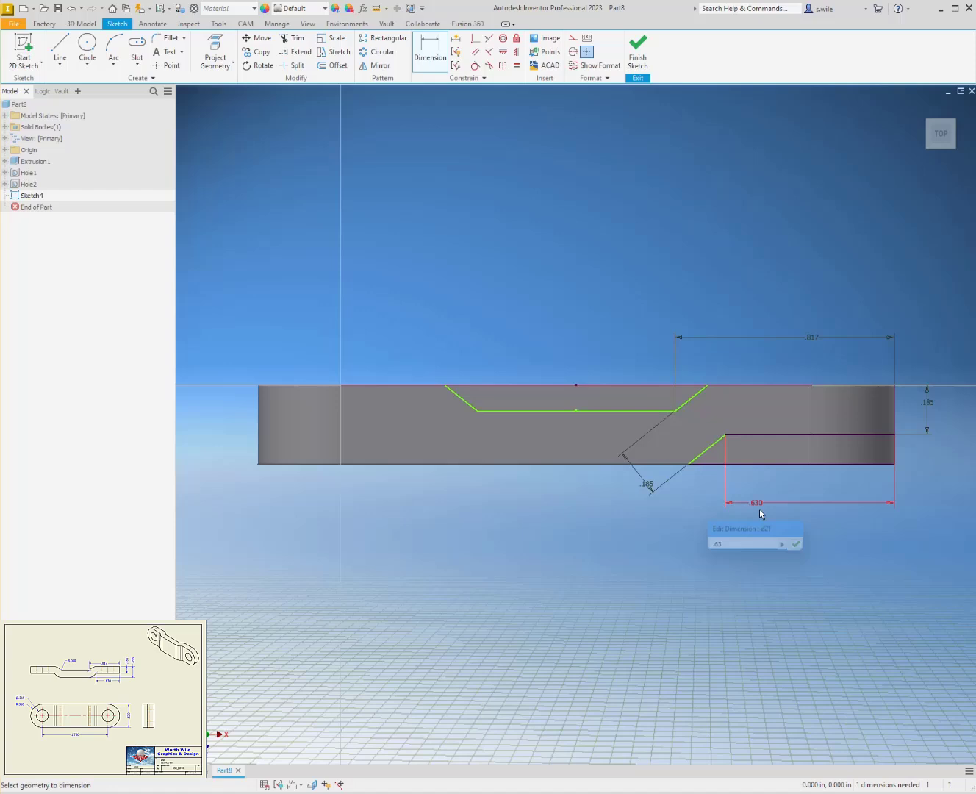
{"action": "key", "text": "Return"}
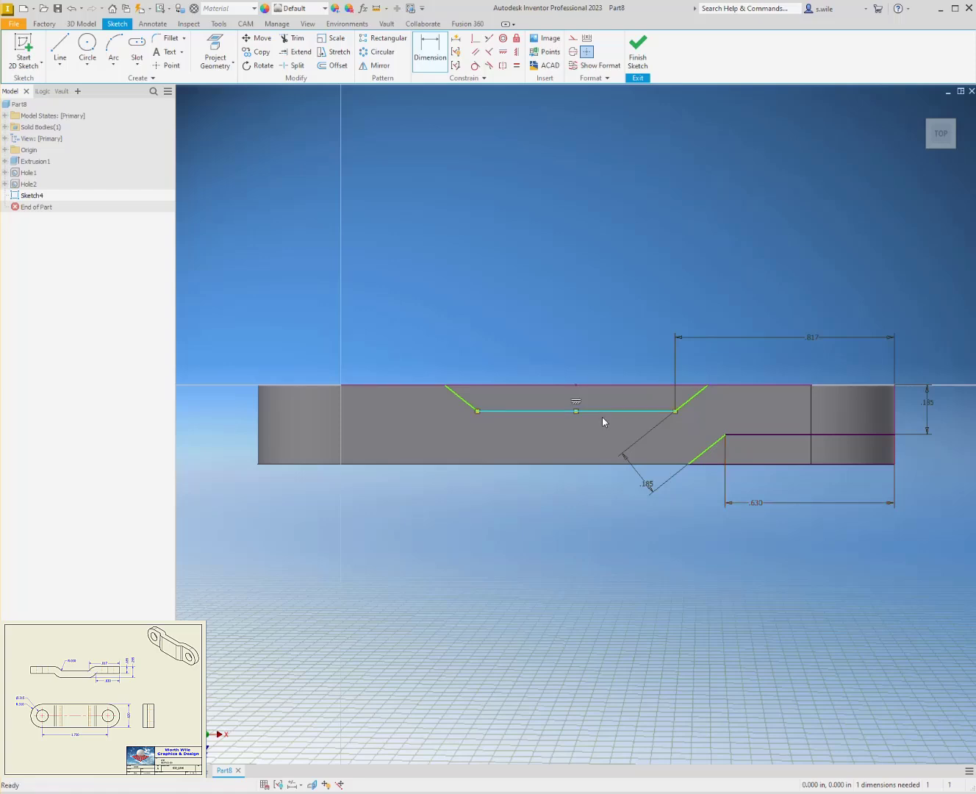
{"action": "key", "text": "Escape"}
{"action": "mouse_move", "coordinate": [610, 411]}
{"action": "left_mouse_down"}
{"action": "mouse_move", "coordinate": [605, 433]}
{"action": "mouse_move", "coordinate": [599, 410]}
{"action": "left_mouse_up"}
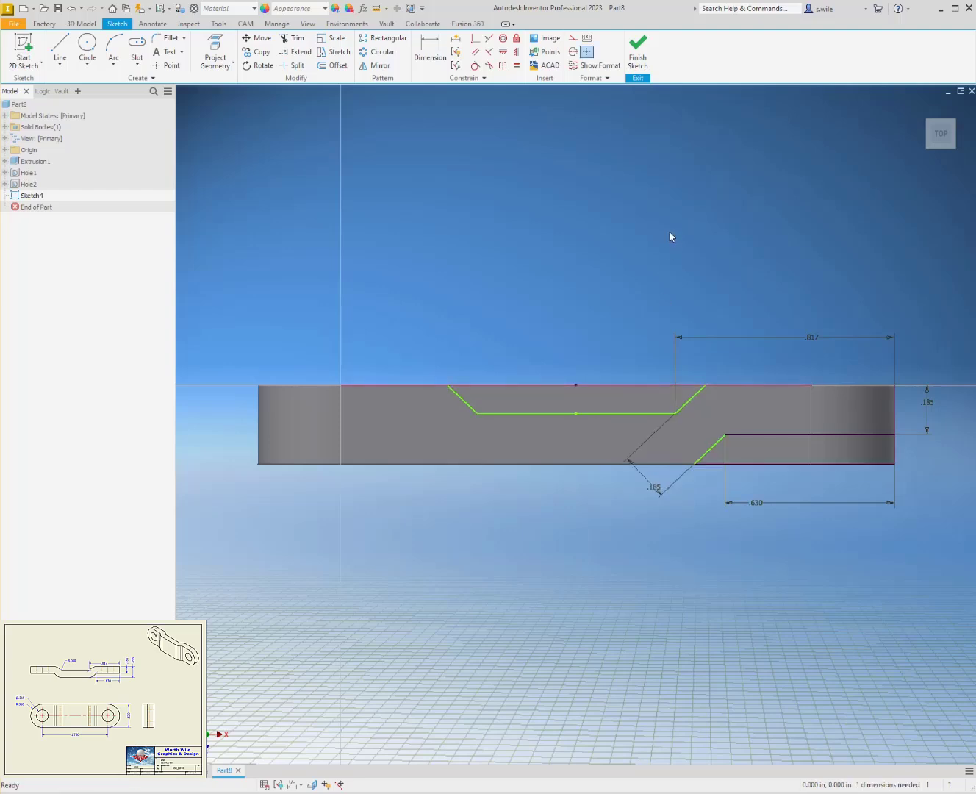
- Dimension the recess depth from the link's top edge to the floor line as 0.110 in
{"action": "key", "text": "d"}
{"action": "left_click", "coordinate": [622, 416]}
{"action": "left_click", "coordinate": [737, 384]}
{"action": "left_click", "coordinate": [597, 365]}
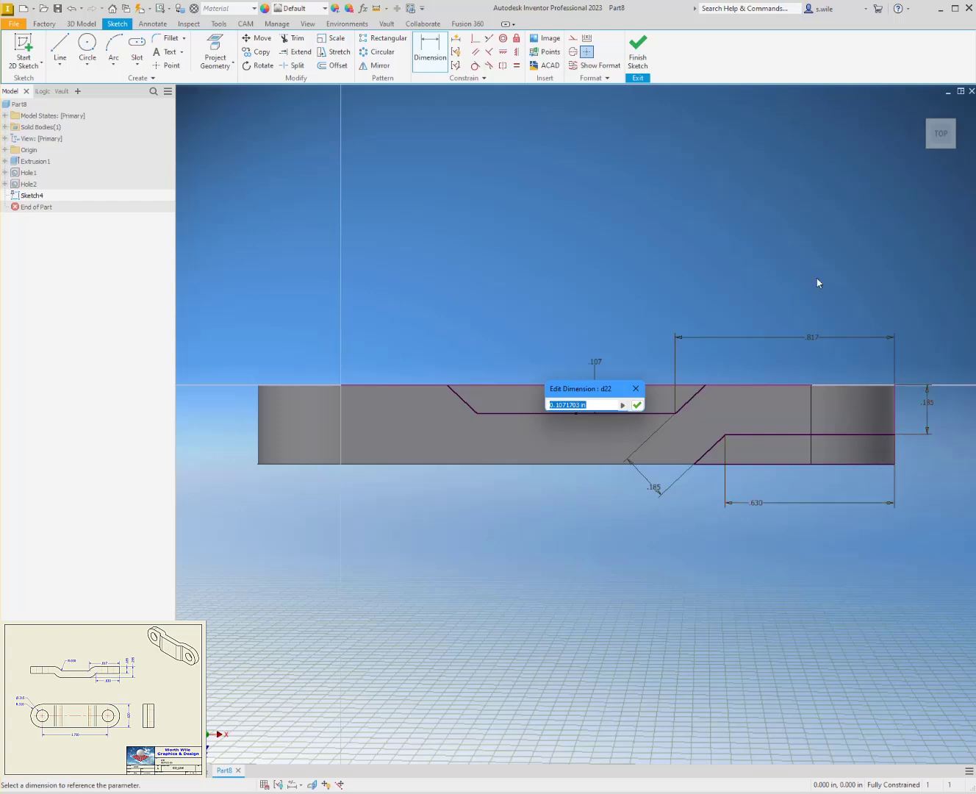
{"action": "type", "text": ".295-.18"}
{"action": "key", "text": "Return"}
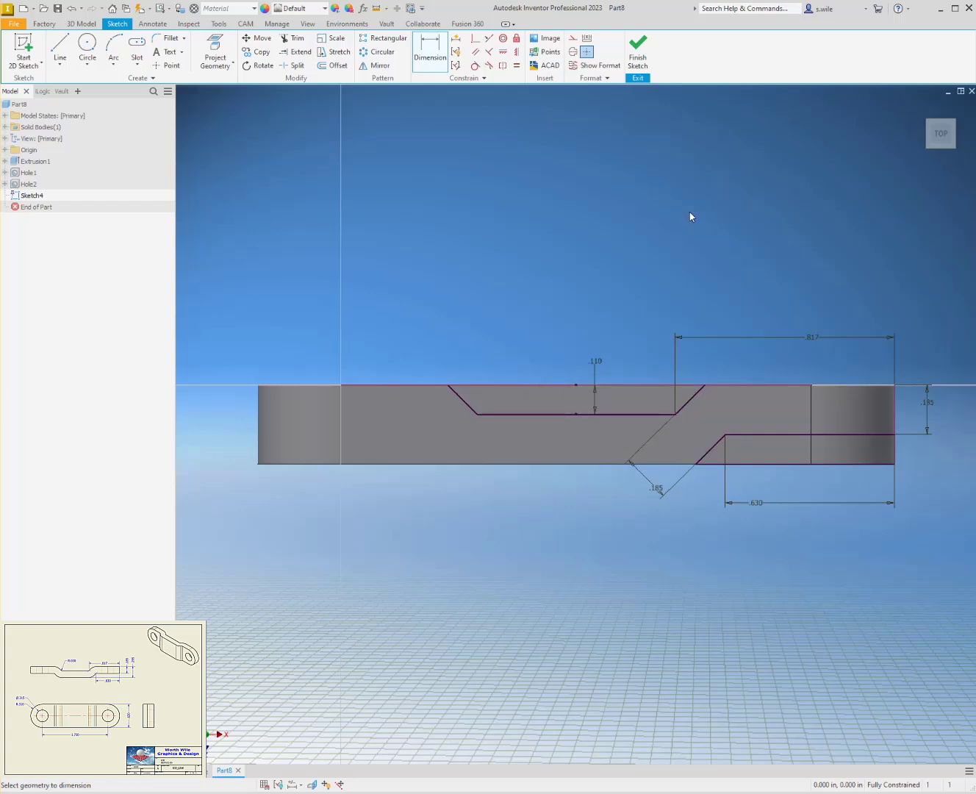
- Replace the recess depth dimension with a 0.185 in dimension between the recess floor and the link's bottom edge
{"action": "middle_click_drag", "start_coordinate": [737, 313], "coordinate": [746, 327], "text": "shift"}
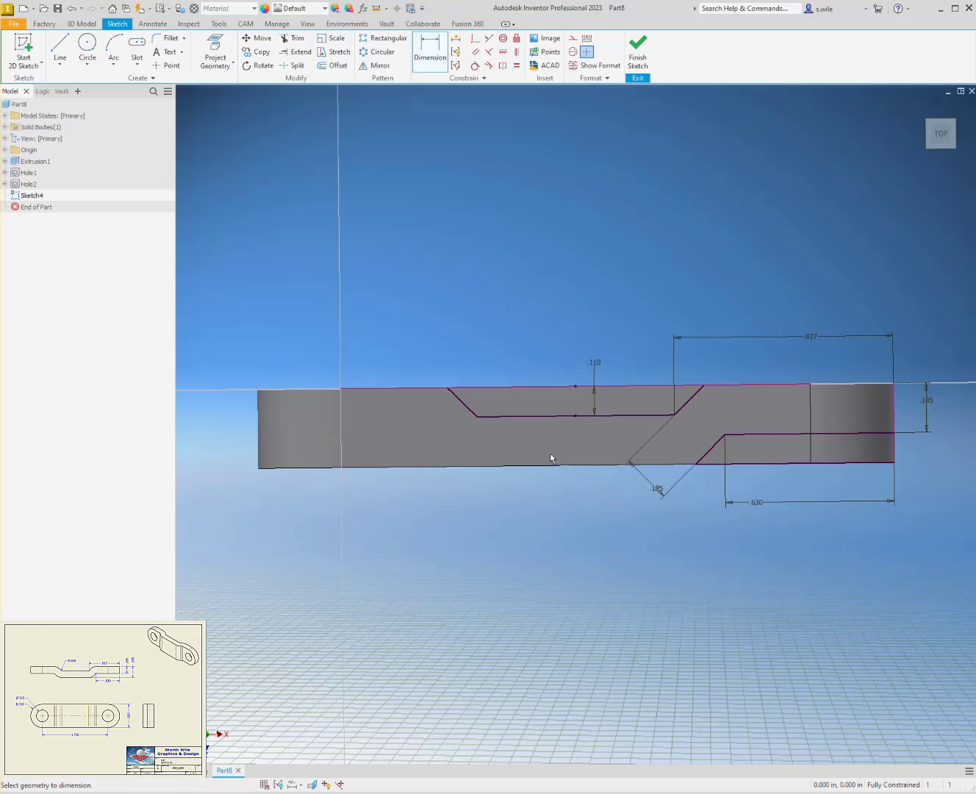
{"action": "key", "text": "Escape"}
{"action": "left_click", "coordinate": [596, 365]}
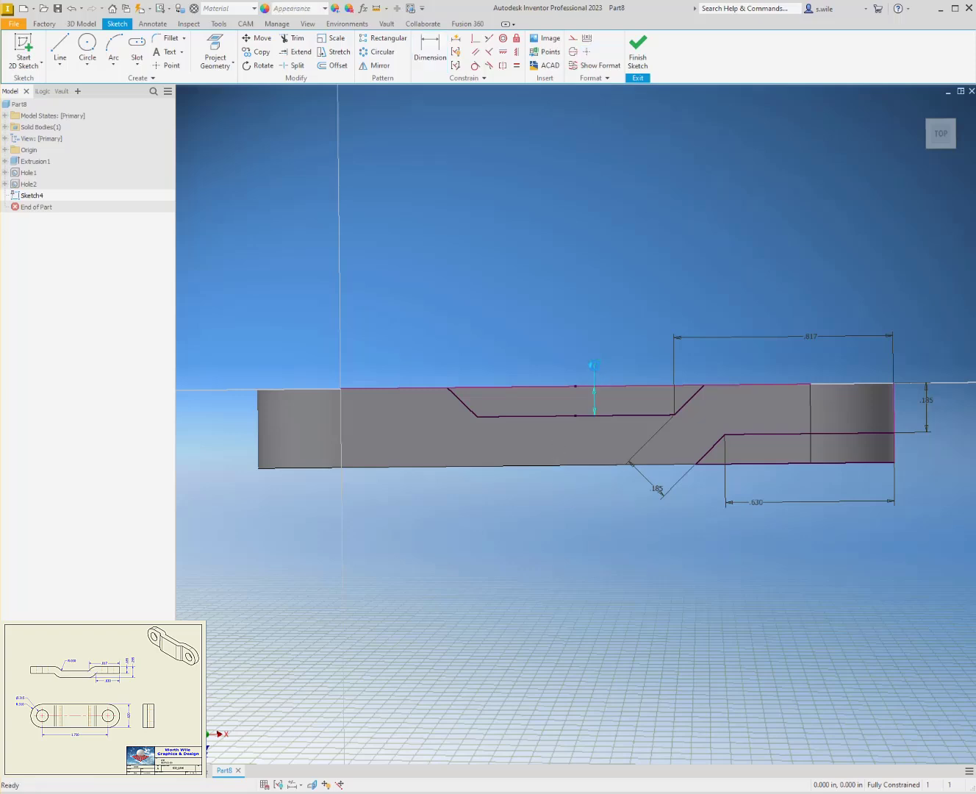
{"action": "key", "text": "Delete"}
{"action": "key", "text": "d"}
{"action": "left_click", "coordinate": [594, 416]}
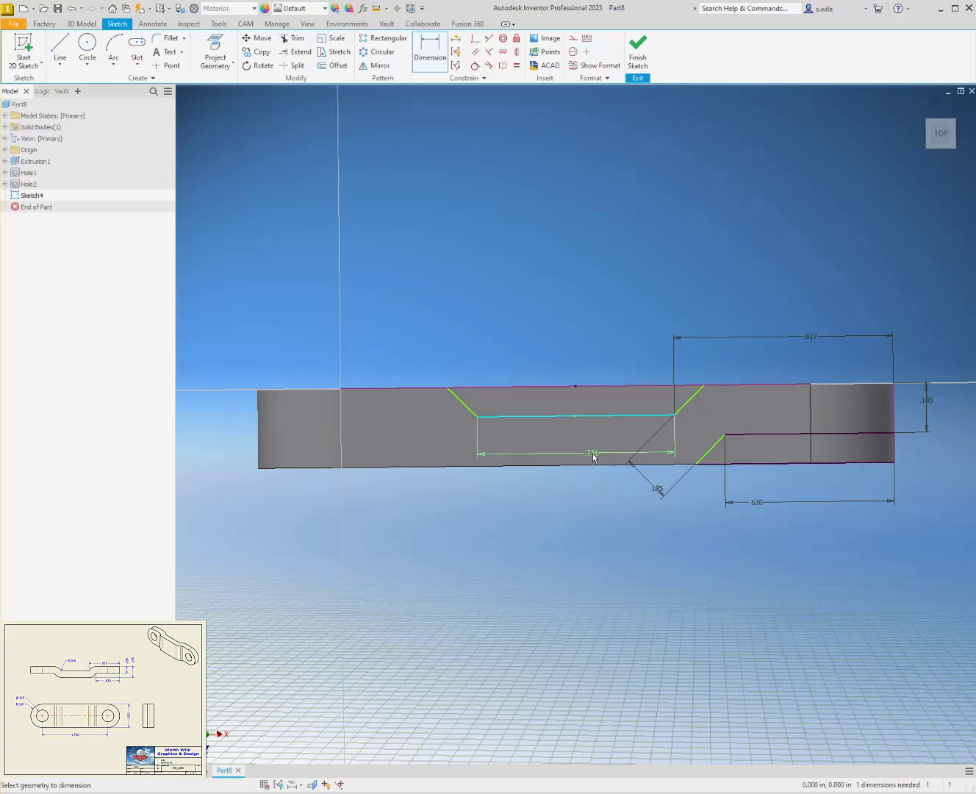
{"action": "left_click", "coordinate": [597, 465]}
{"action": "left_click", "coordinate": [589, 450]}
{"action": "type", "text": ".185"}
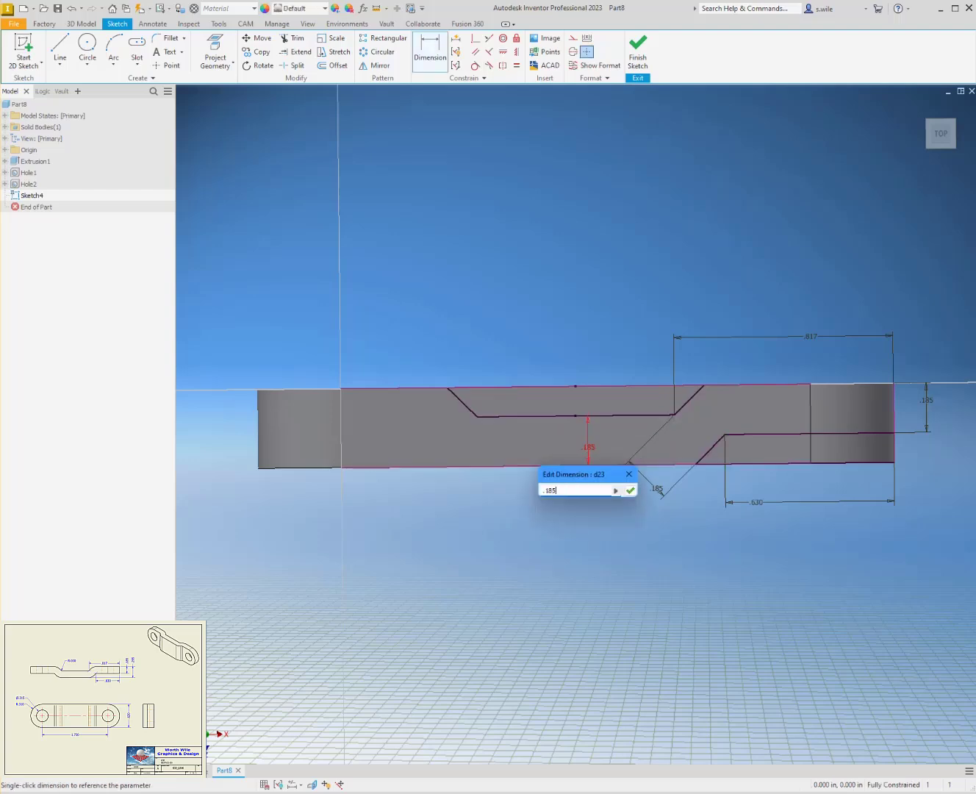
{"action": "key", "text": "Return"}
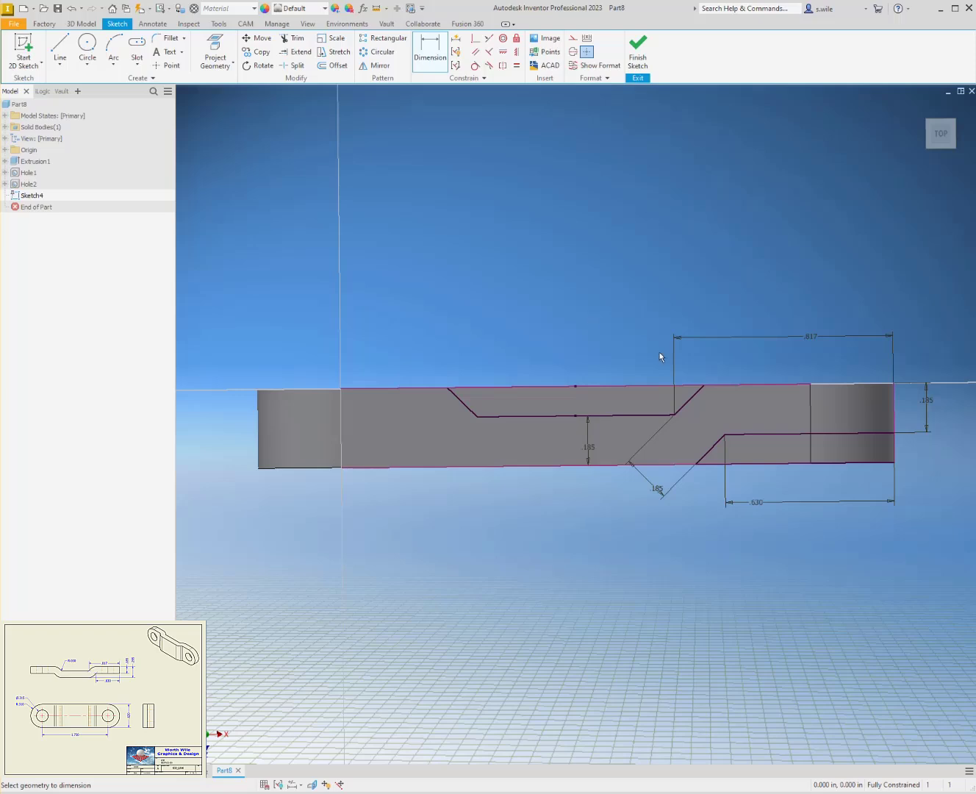
- Finish the sketch and extrude the recess and relief profiles as a cut through the full 0.620 in width of the link
{"action": "left_click", "coordinate": [638, 50]}
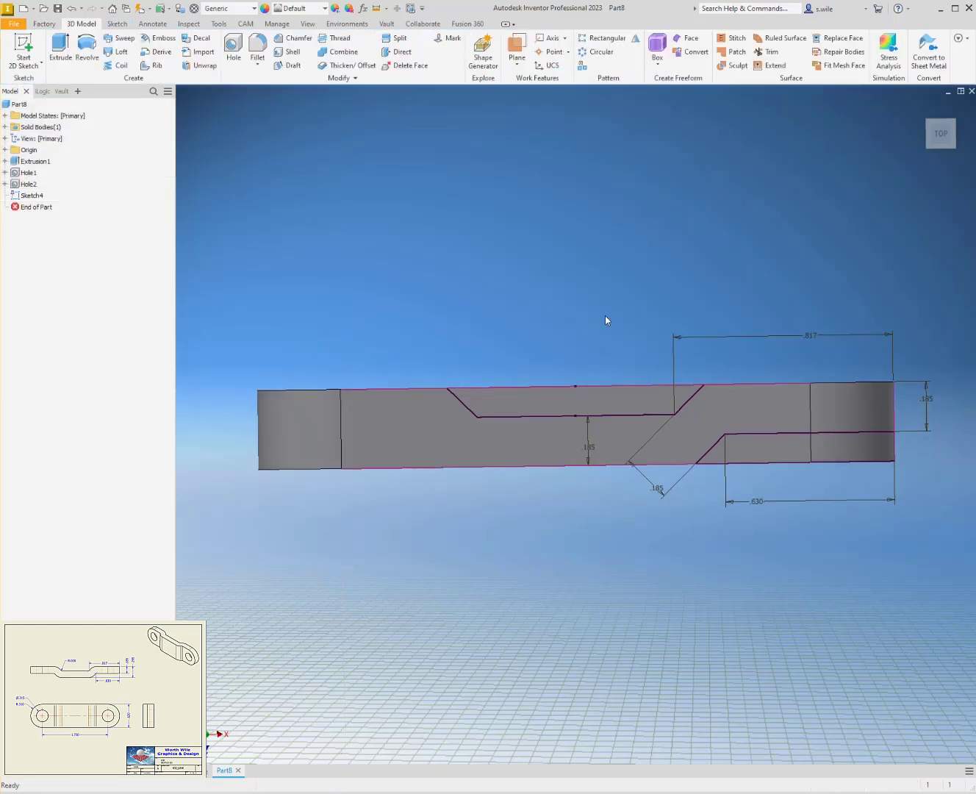
{"action": "left_click", "coordinate": [594, 295]}
{"action": "middle_click_drag", "start_coordinate": [594, 296], "coordinate": [580, 285], "text": "shift"}
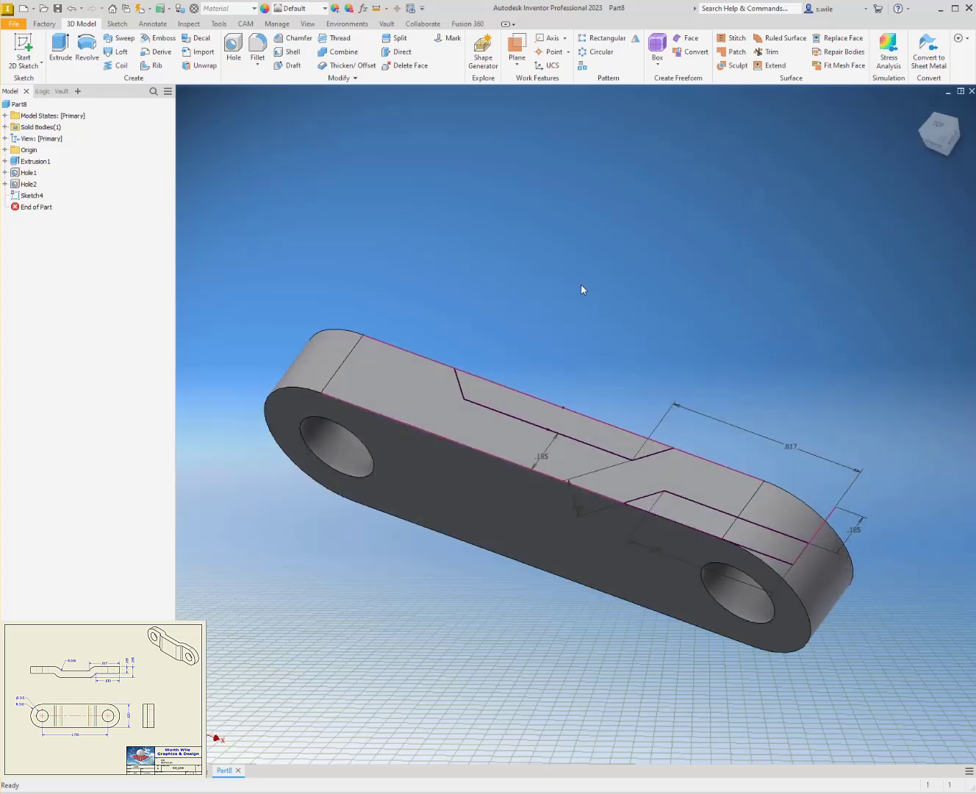
{"action": "key", "text": "e"}
{"action": "left_click", "coordinate": [592, 429]}
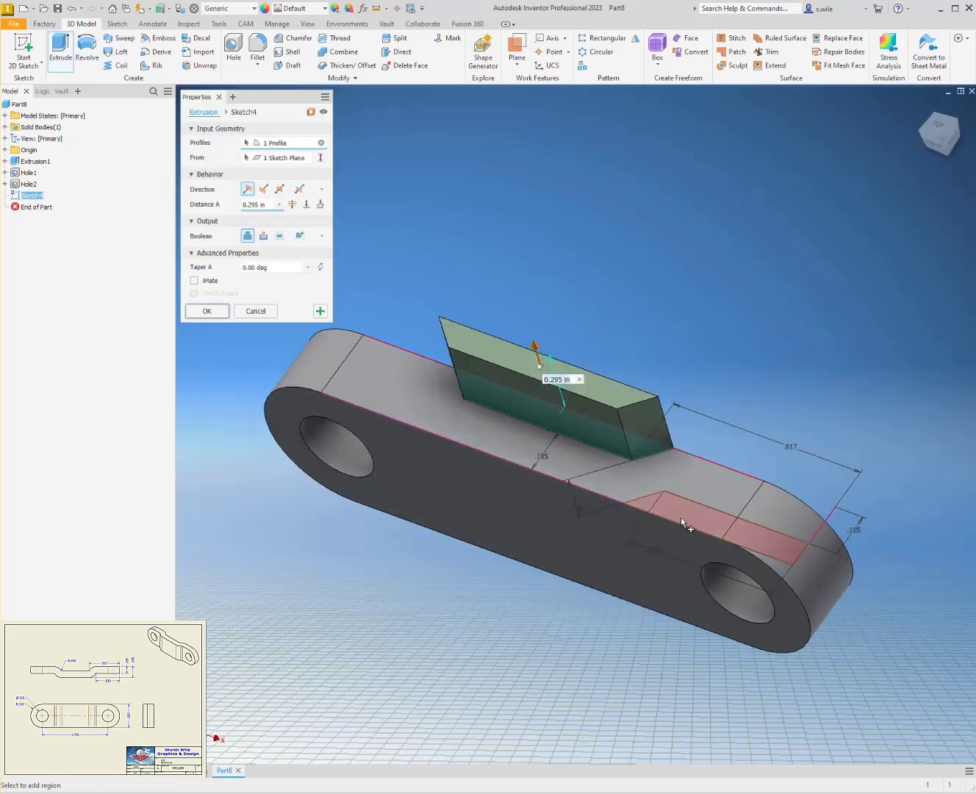
{"action": "left_click", "coordinate": [680, 517]}
{"action": "left_click", "coordinate": [264, 189]}
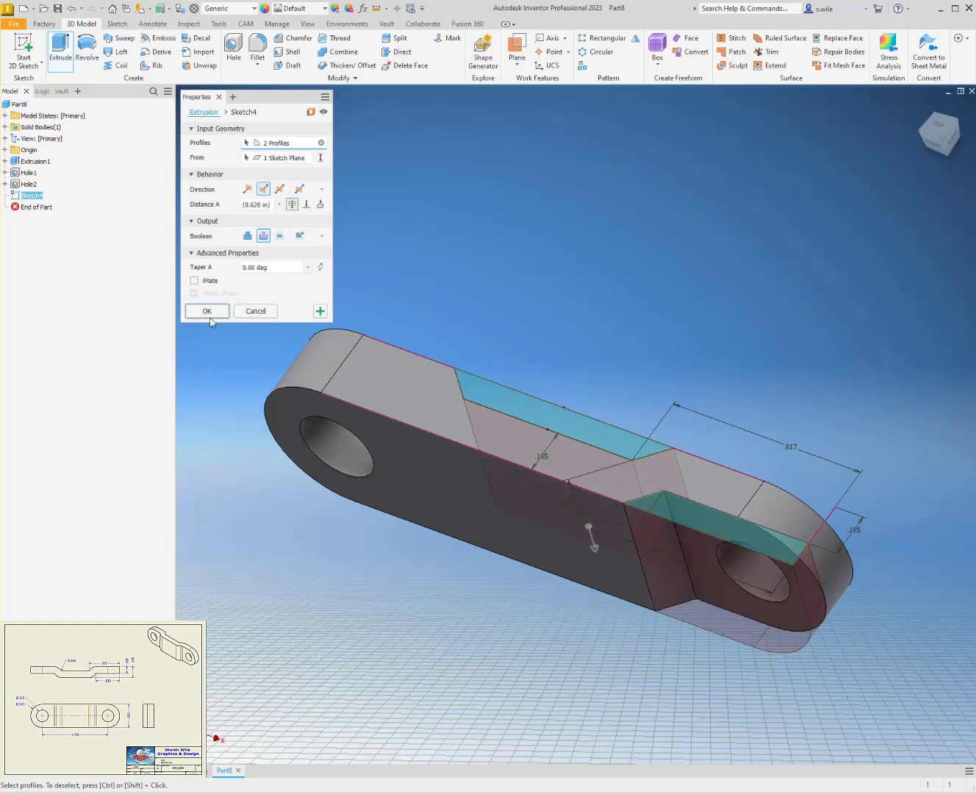
{"action": "left_click", "coordinate": [208, 313]}
- Start mirroring the link's cut extrusion, choosing it as the feature and activating mirror plane selection
{"action": "mouse_move", "coordinate": [415, 237]}
{"action": "middle_mouse_down", "text": "shift"}
{"action": "mouse_move", "coordinate": [419, 216]}
{"action": "mouse_move", "coordinate": [361, 113]}
{"action": "mouse_move", "coordinate": [331, 90]}
{"action": "middle_mouse_up", "text": "shift"}
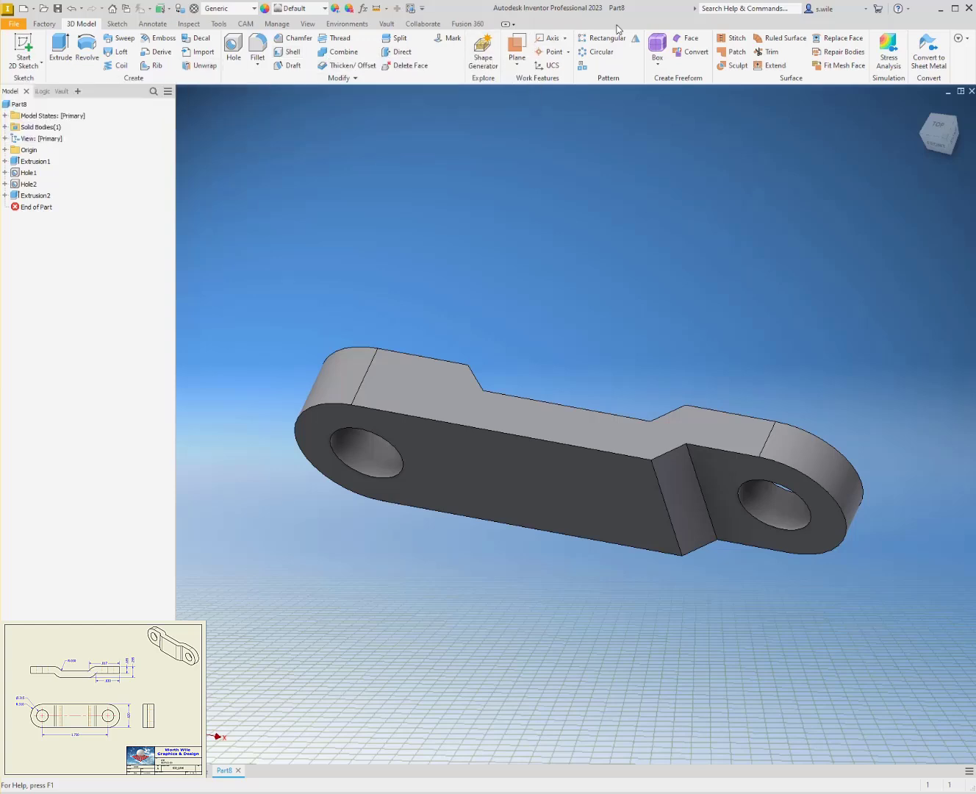
{"action": "left_click", "coordinate": [635, 40]}
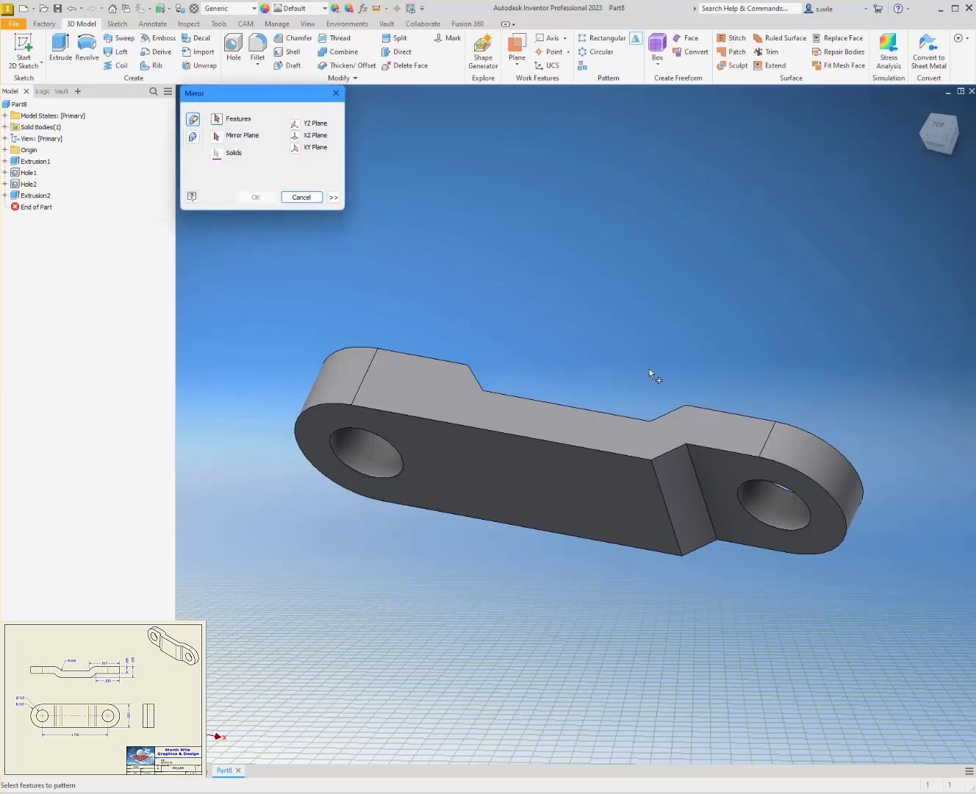
{"action": "left_click", "coordinate": [706, 463]}
{"action": "left_click", "coordinate": [217, 136]}
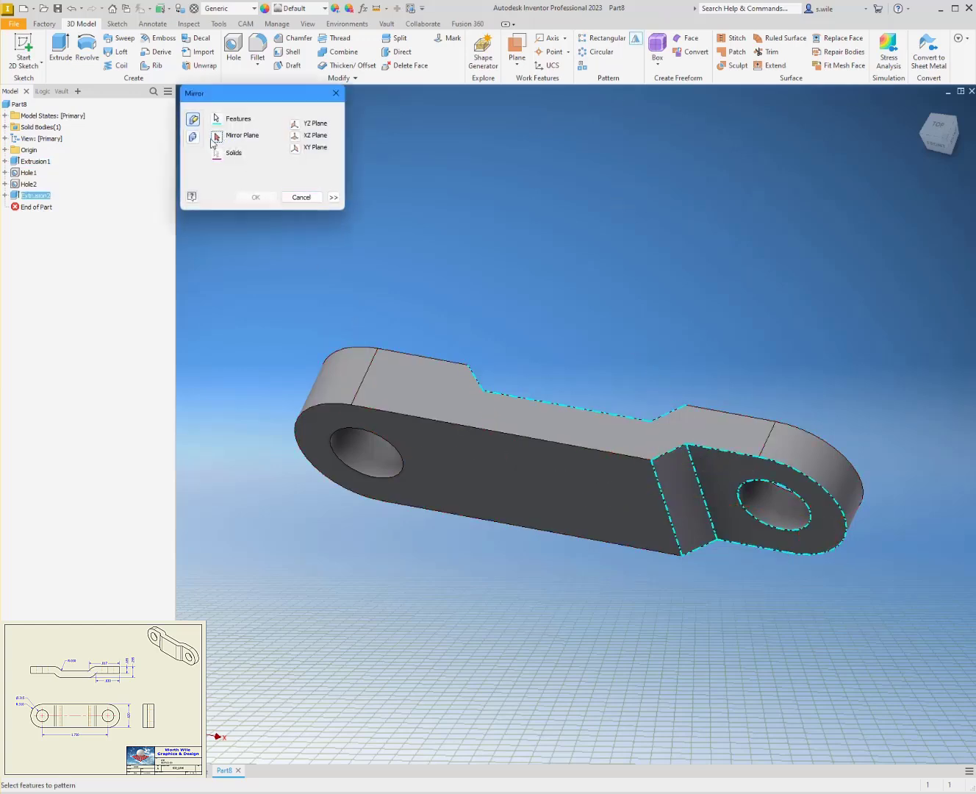
- Mirror the selected extruded end cut about the YZ plane to the link's other end
{"action": "left_click", "coordinate": [6, 151]}
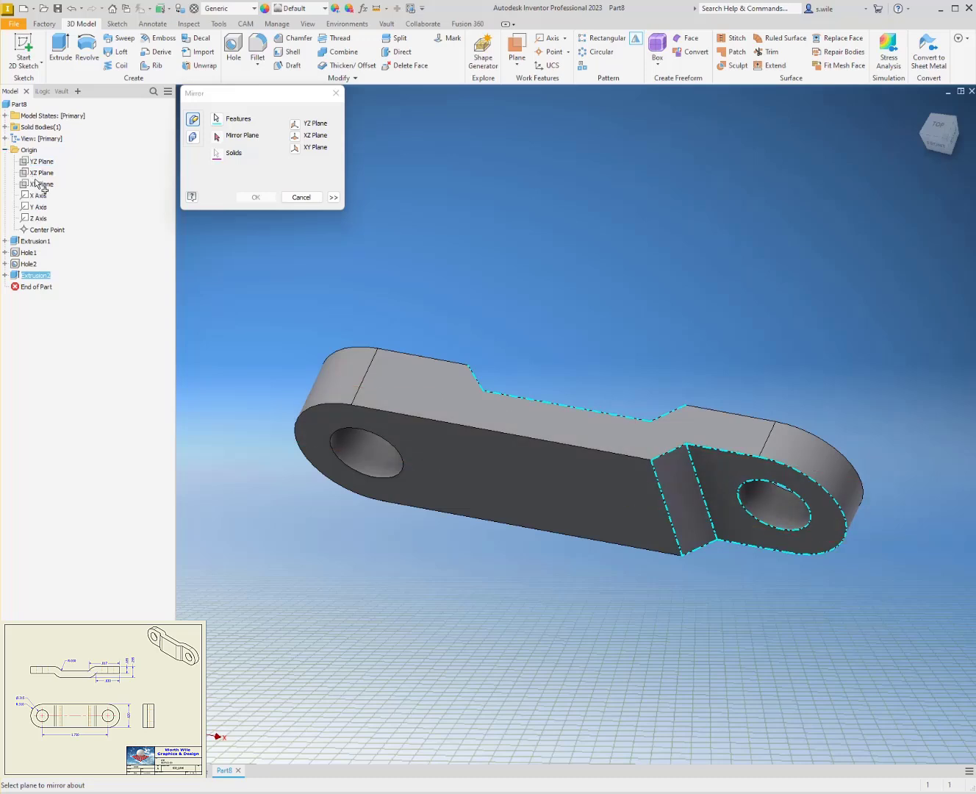
{"action": "left_click", "coordinate": [40, 161]}
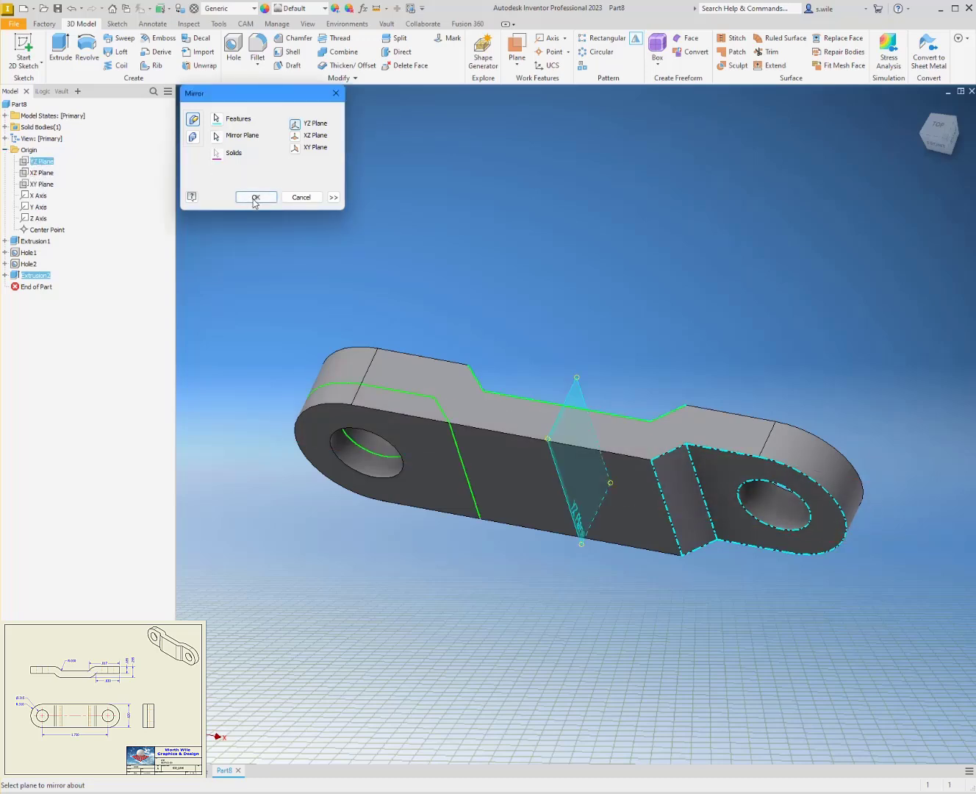
{"action": "left_click", "coordinate": [255, 197]}
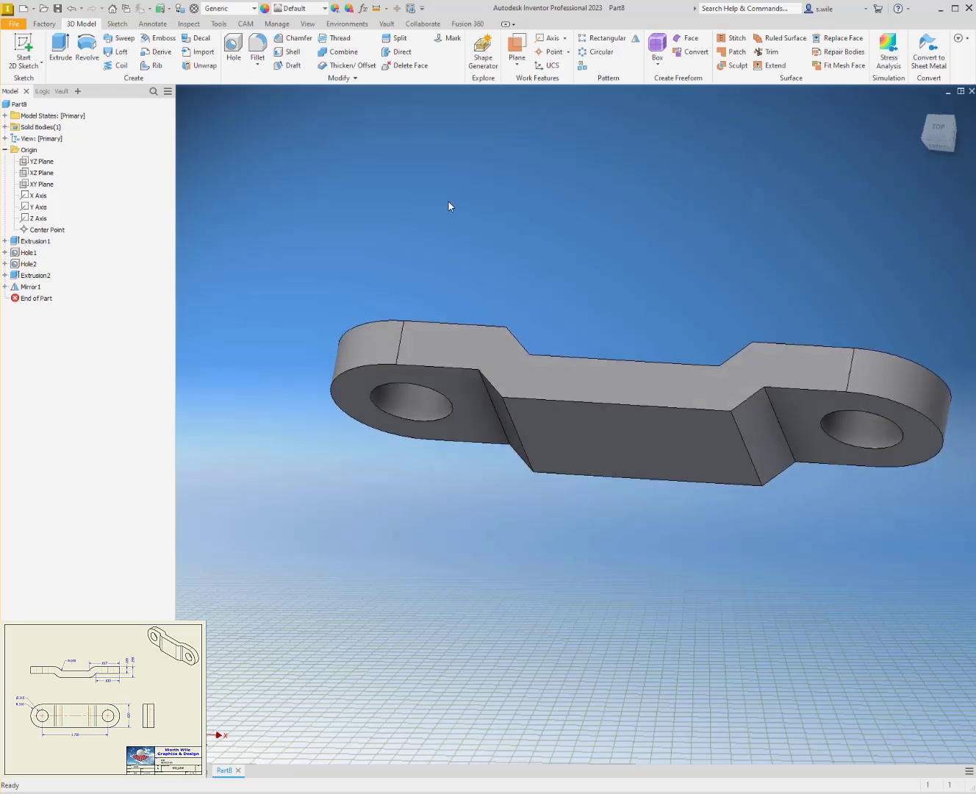
- Fillet the four inner bend edges of the link, two on each side, with a 0.03 in radius
{"action": "left_click", "coordinate": [257, 50]}
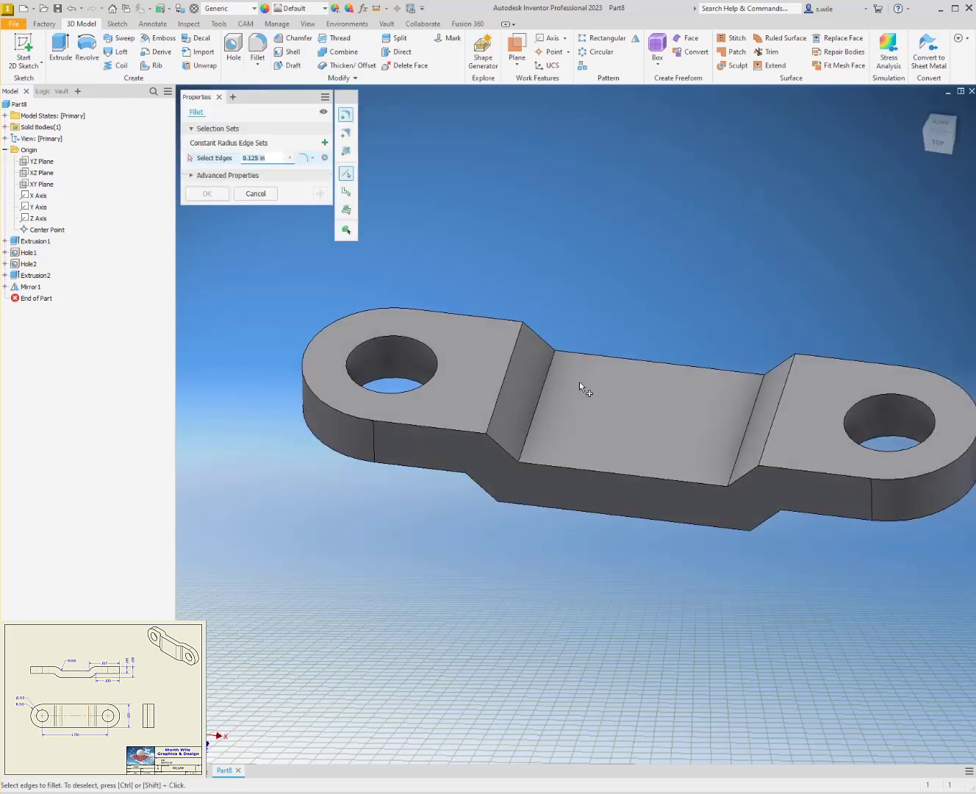
{"action": "left_click", "coordinate": [543, 388]}
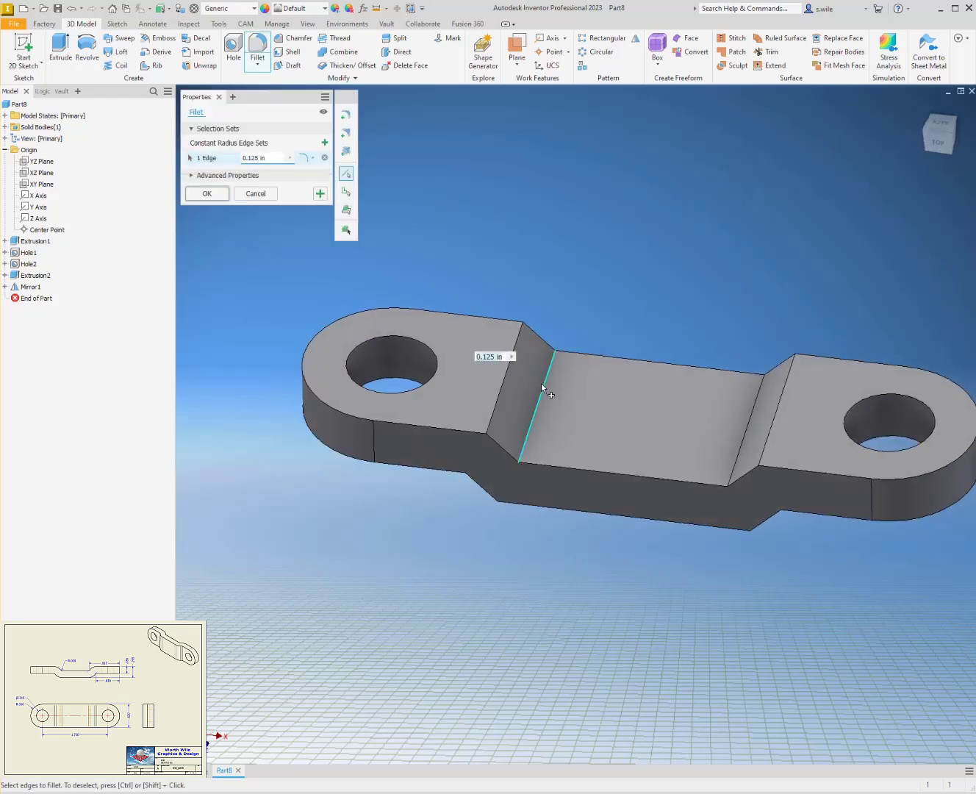
{"action": "left_click", "coordinate": [742, 438]}
{"action": "middle_click_drag", "start_coordinate": [732, 427], "coordinate": [810, 412], "text": "shift"}
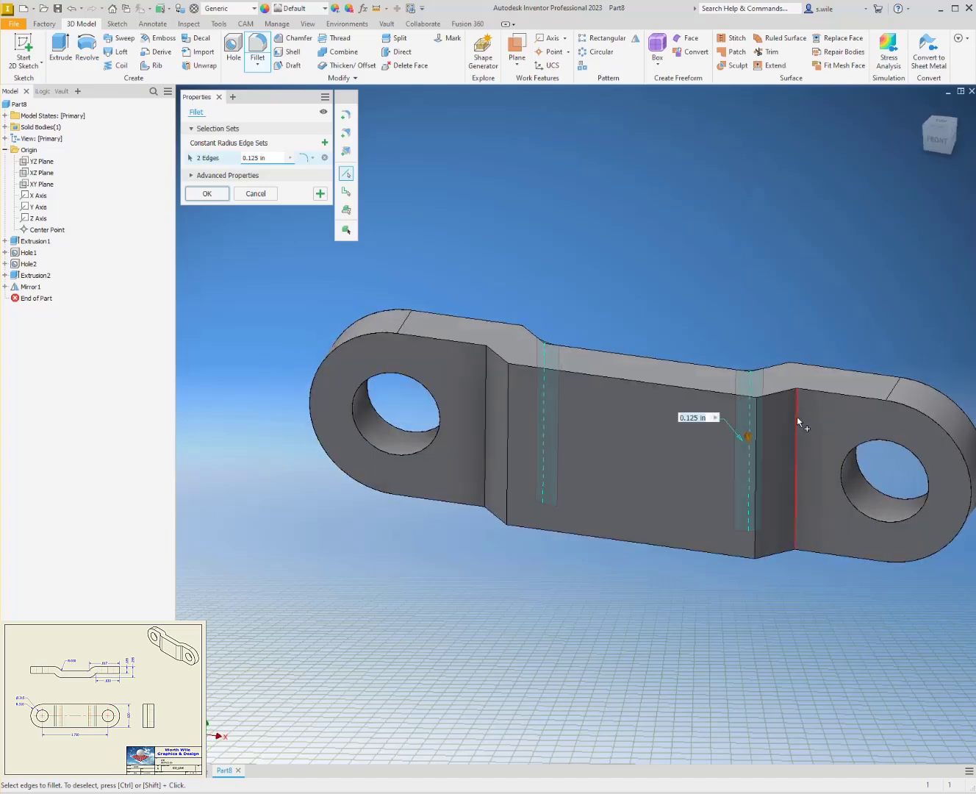
{"action": "left_click", "coordinate": [797, 418]}
{"action": "left_click", "coordinate": [483, 392]}
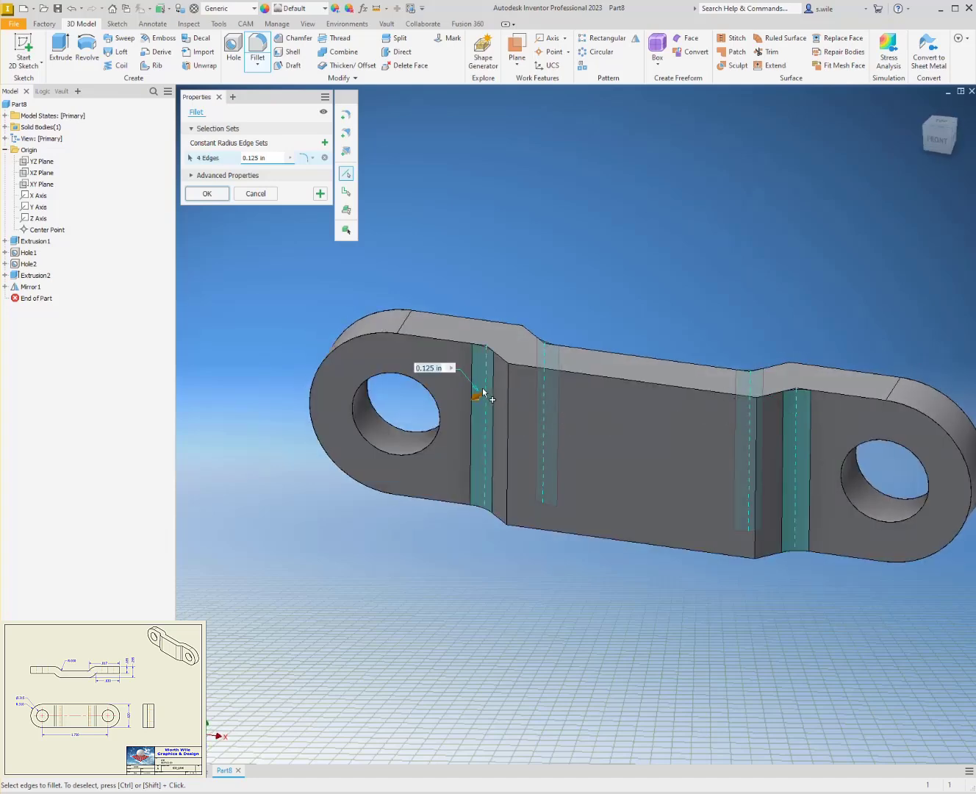
{"action": "key", "text": "Return"}
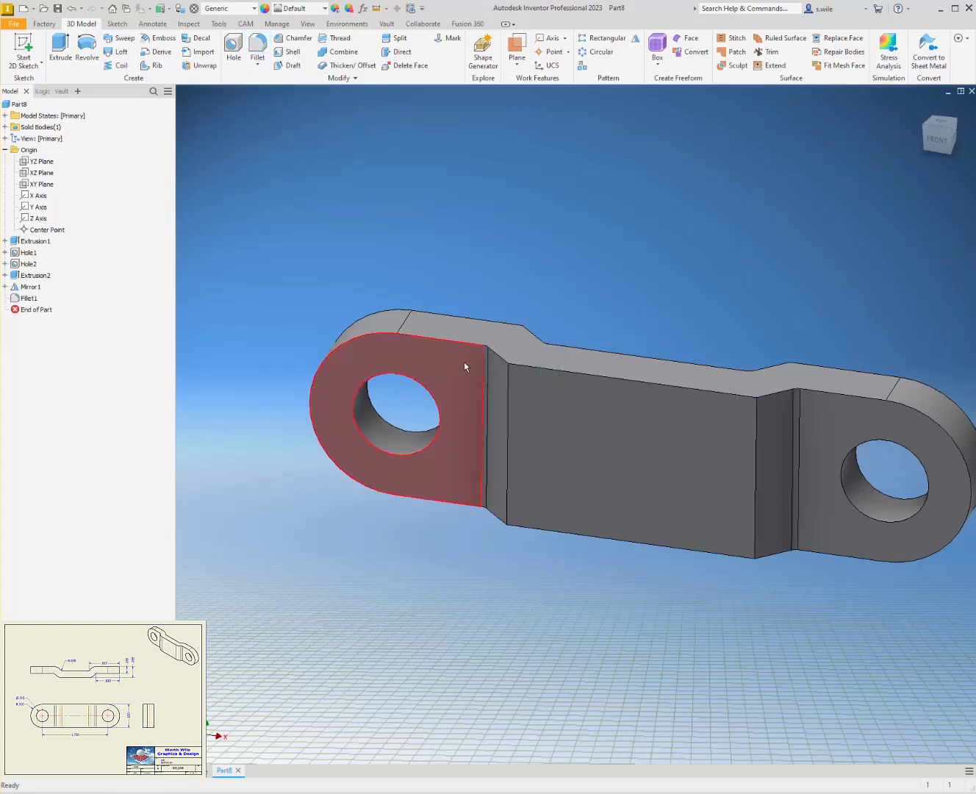
- Fillet the four outer bend edges of the link with a radius of .03+.185 in
{"action": "left_click", "coordinate": [257, 48]}
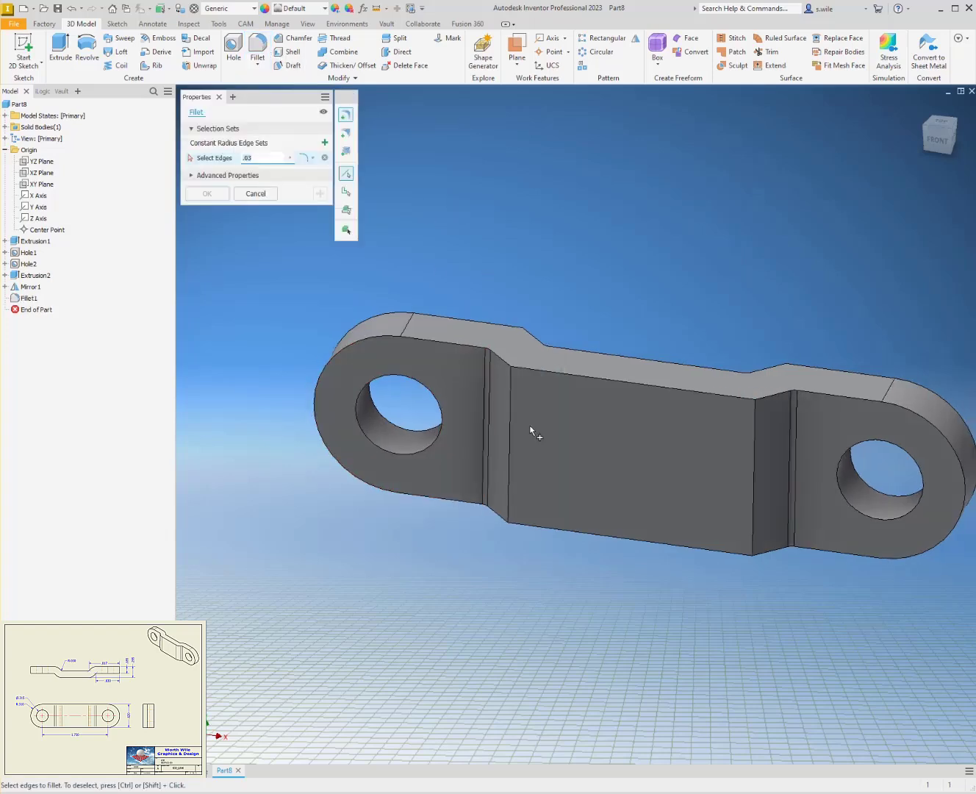
{"action": "left_click", "coordinate": [512, 418]}
{"action": "left_click", "coordinate": [755, 458]}
{"action": "middle_click_drag", "start_coordinate": [757, 460], "coordinate": [426, 409], "text": "shift"}
{"action": "left_click", "coordinate": [430, 406]}
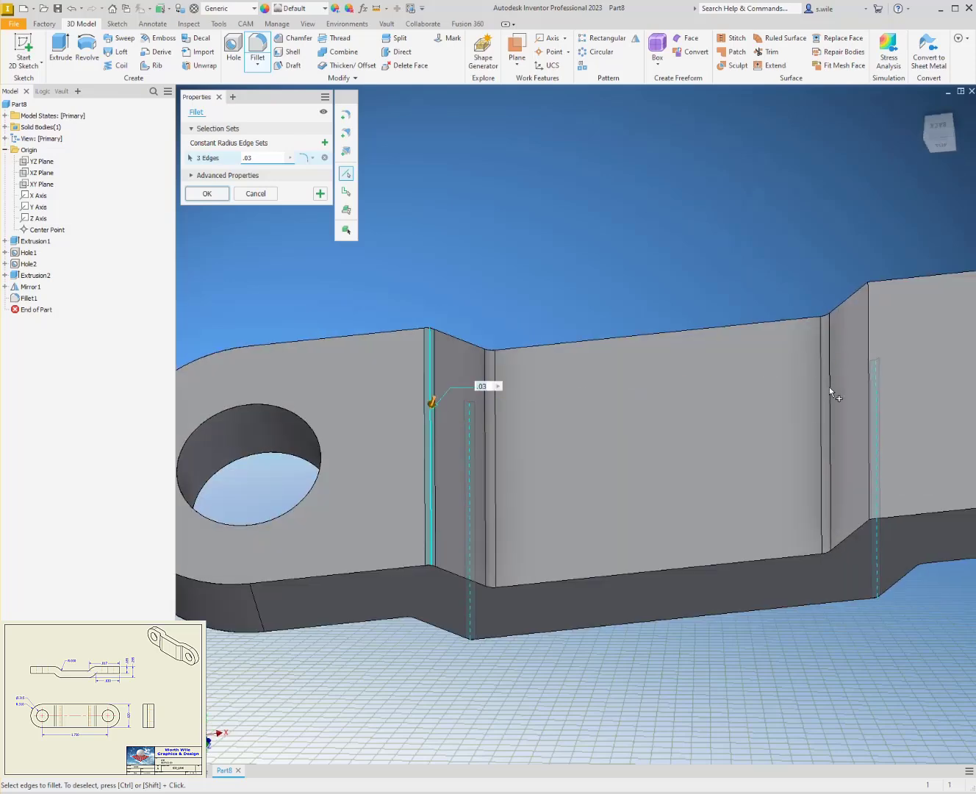
{"action": "left_click", "coordinate": [871, 370]}
{"action": "type", "text": "+"}
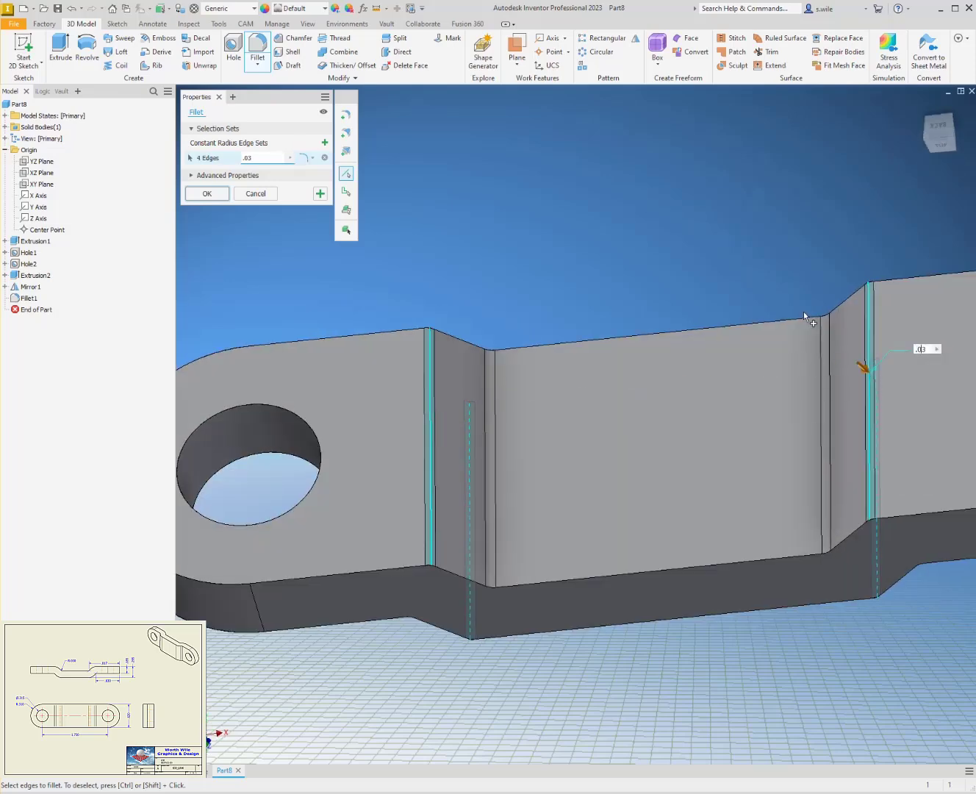
{"action": "type", "text": ".185"}
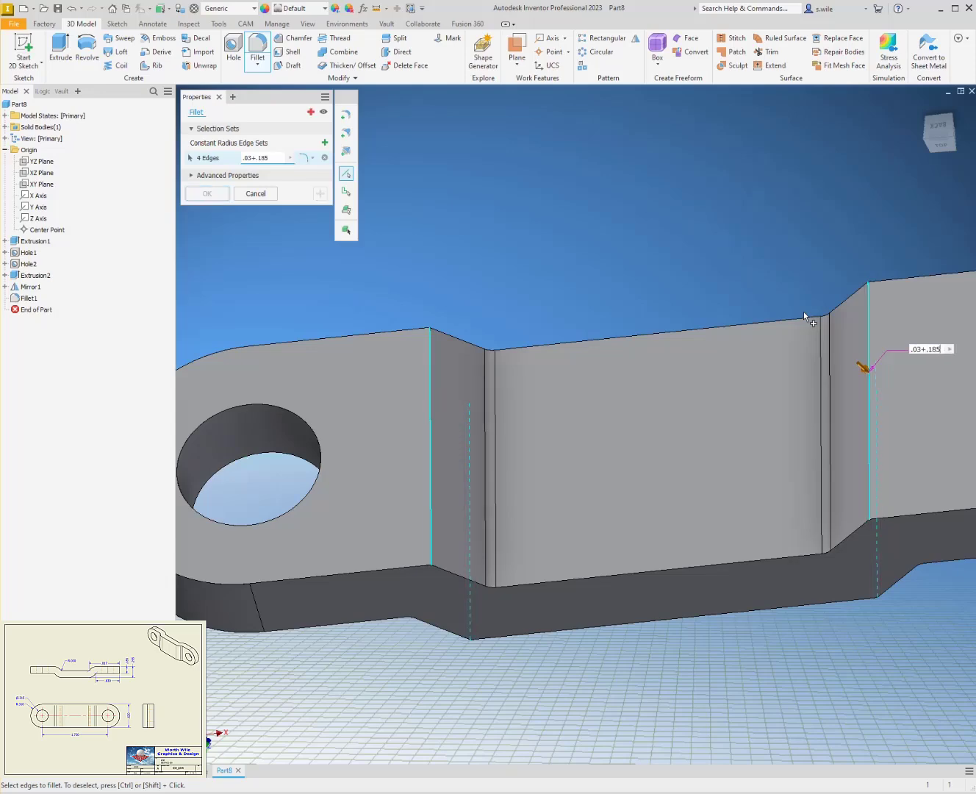
{"action": "key", "text": "Return"}
{"action": "key", "text": "F6"}
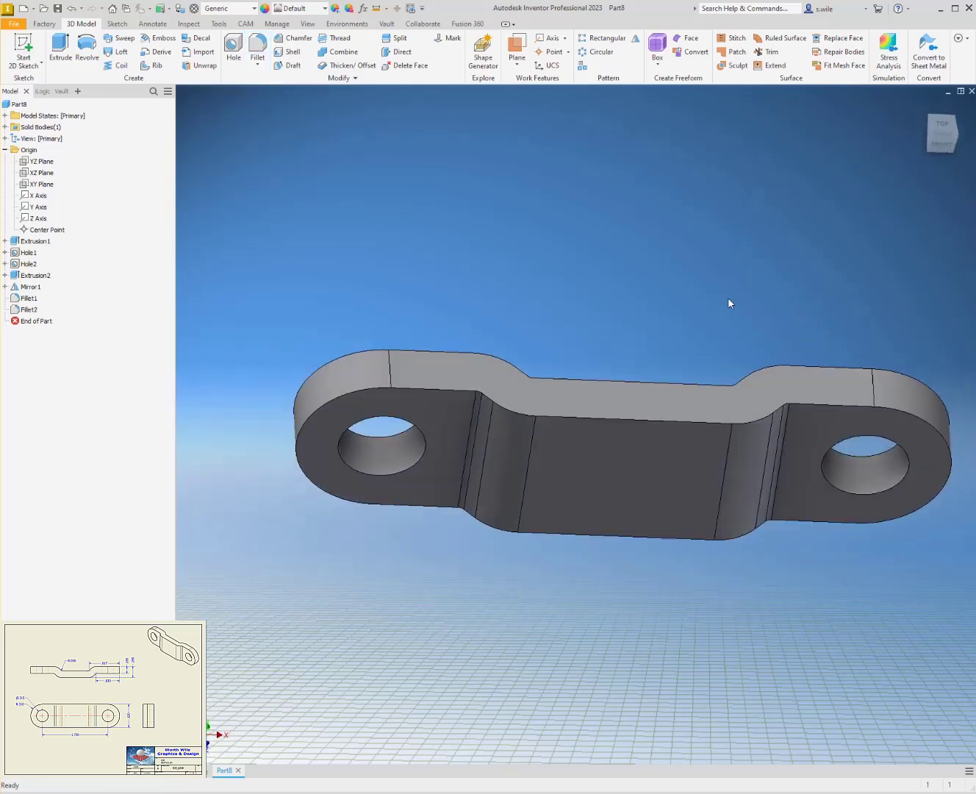
- Save the part under the name LINK in the Destaco Clamp folder and close the file
{"action": "left_click", "coordinate": [57, 8]}
{"action": "key", "text": "Return"}
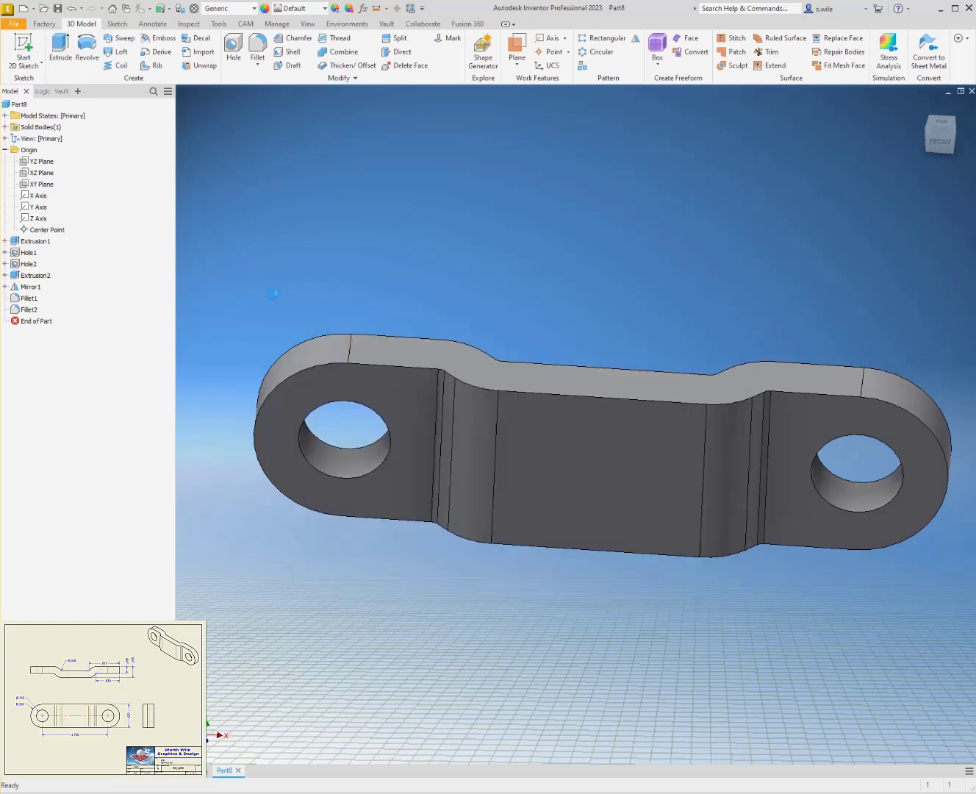
{"action": "left_click", "coordinate": [13, 23]}
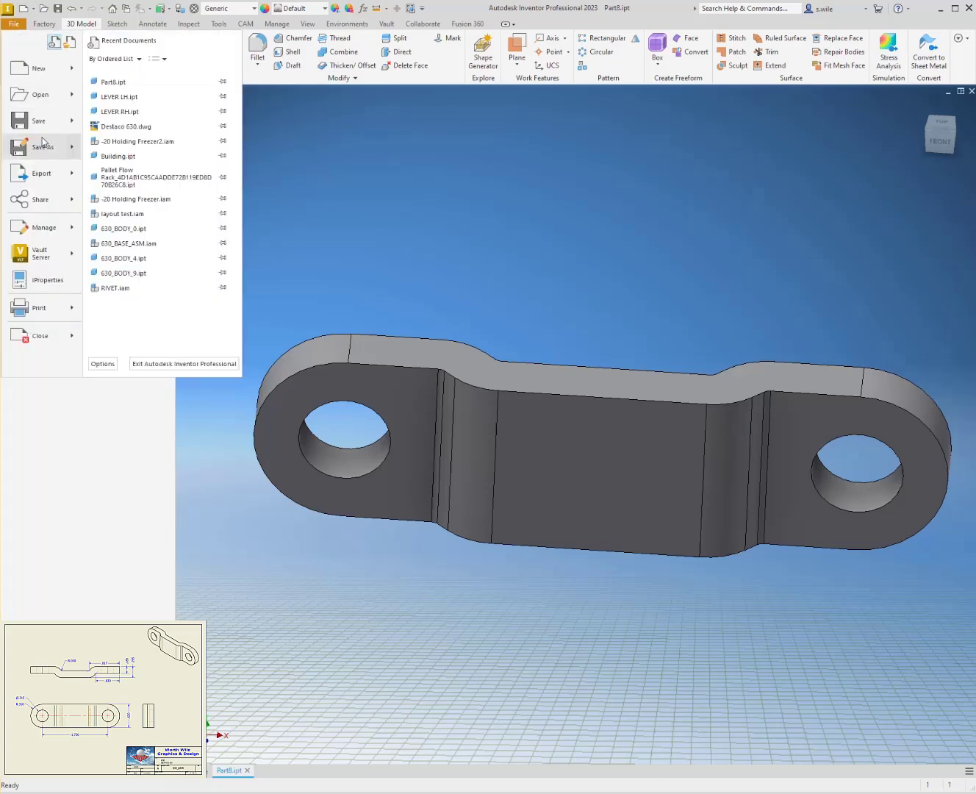
{"action": "left_click", "coordinate": [44, 147]}
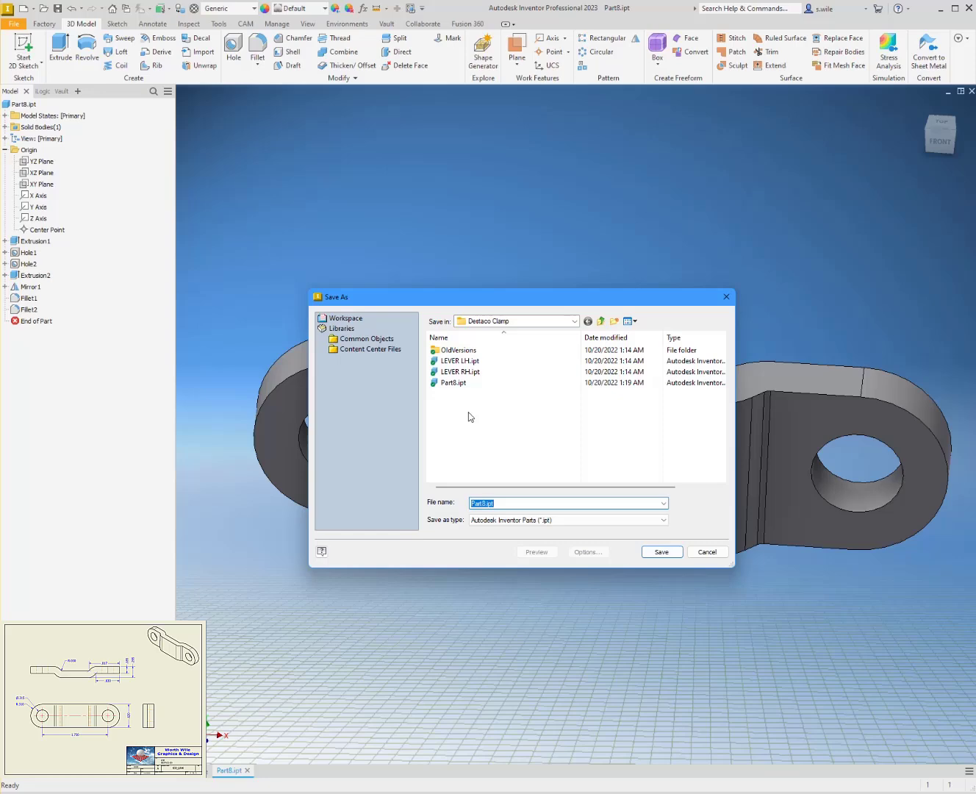
{"action": "type", "text": "LINK"}
{"action": "key", "text": "Return"}
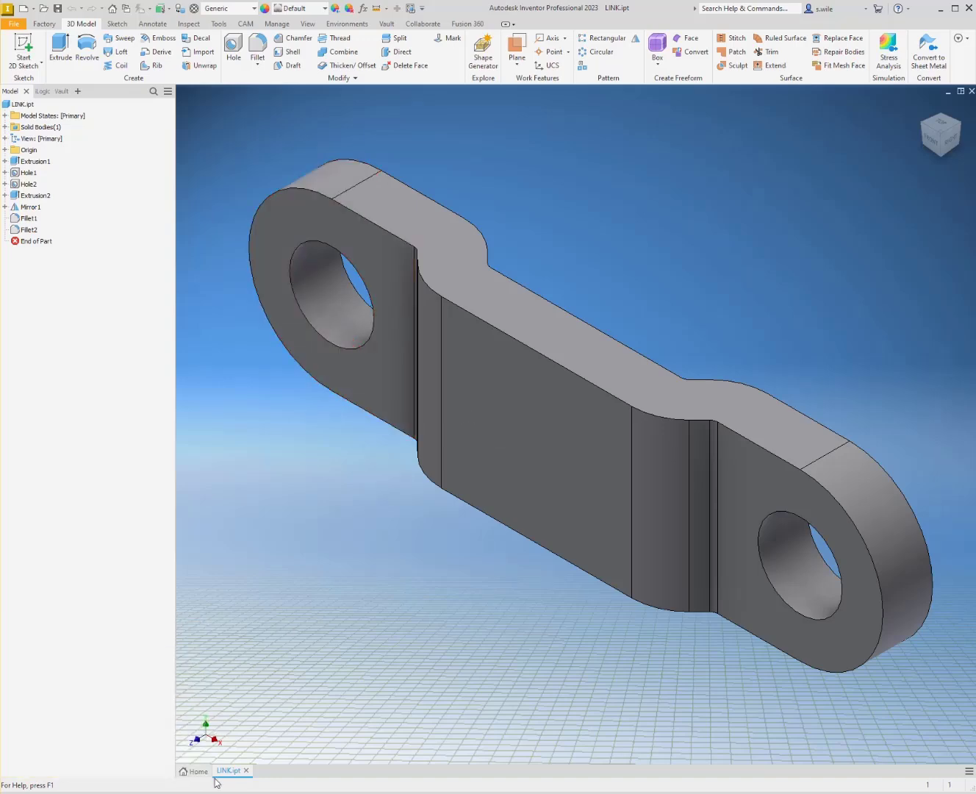
{"action": "left_click", "coordinate": [246, 770]}
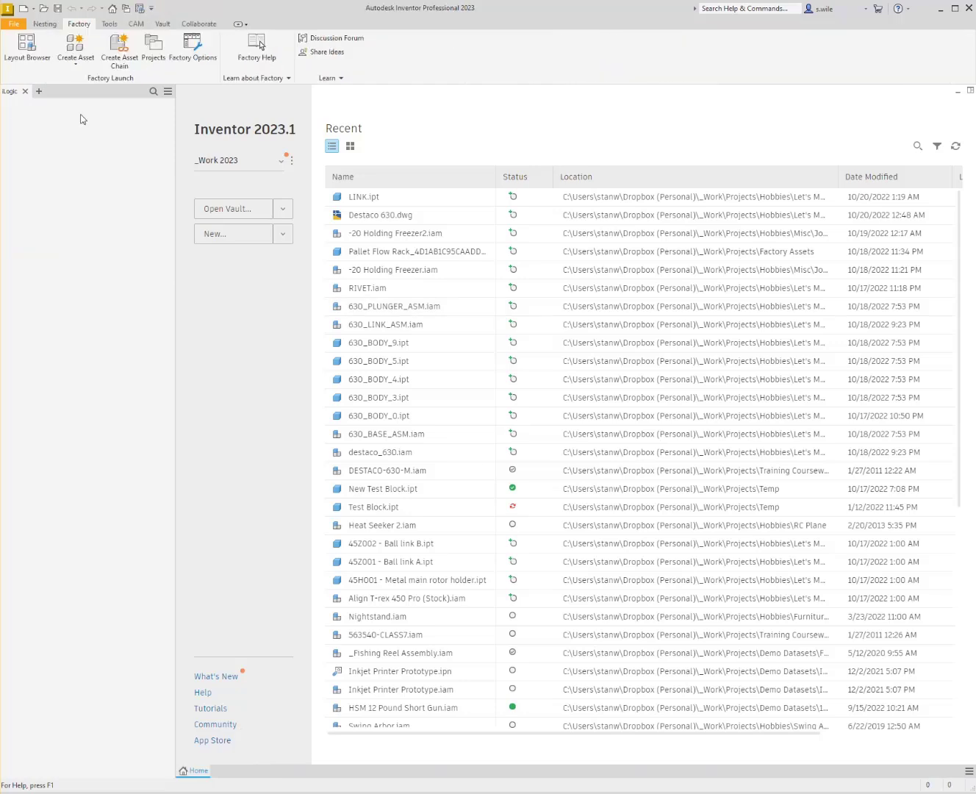
- Create a new part from the standard part template in the main Templates 2023 folder
{"action": "left_click", "coordinate": [25, 8]}
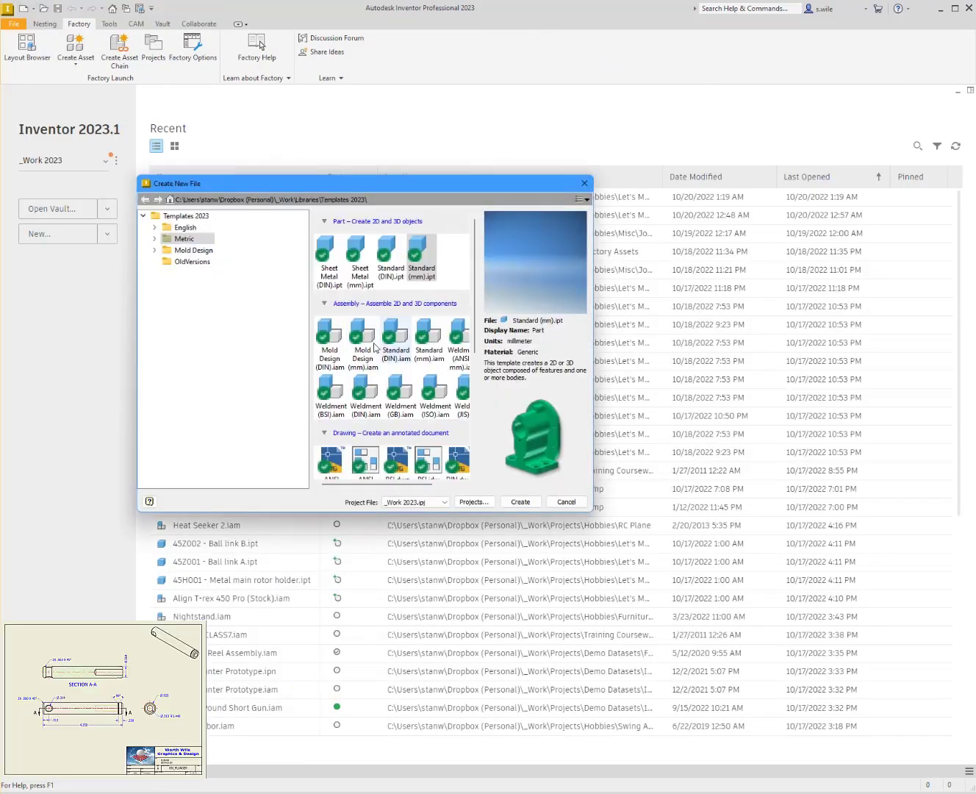
{"action": "left_click", "coordinate": [180, 217]}
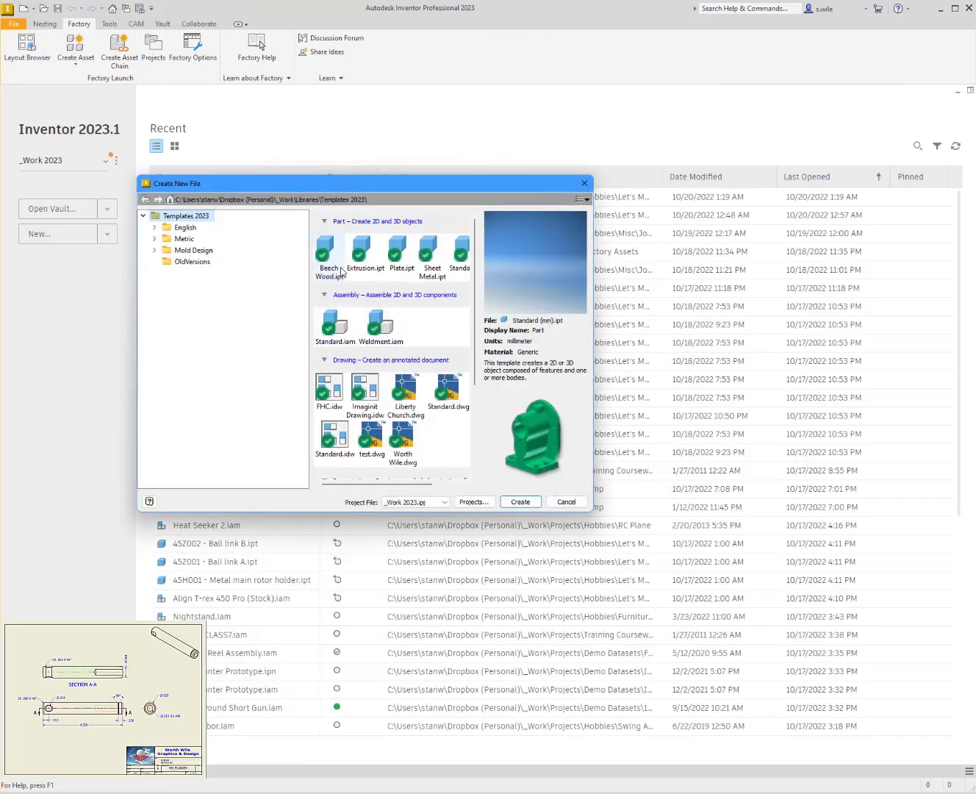
{"action": "double_click", "coordinate": [456, 257]}
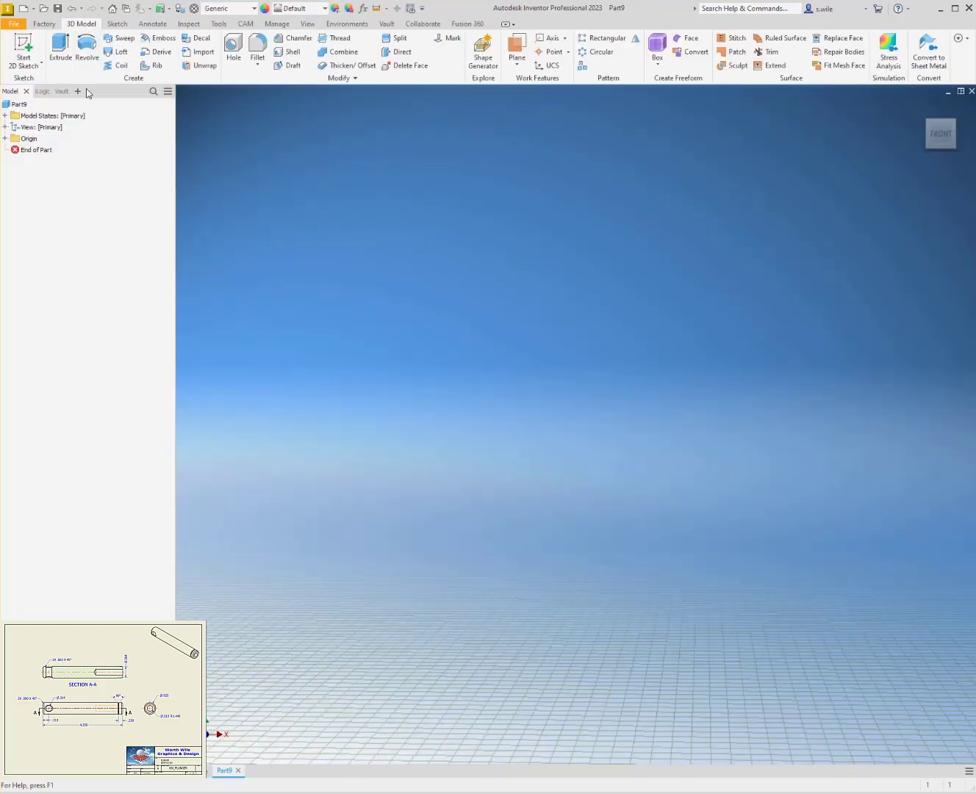
- Start a sketch on the XY plane and draw a 0.625 in diameter circle centred on the origin
{"action": "left_click", "coordinate": [44, 24]}
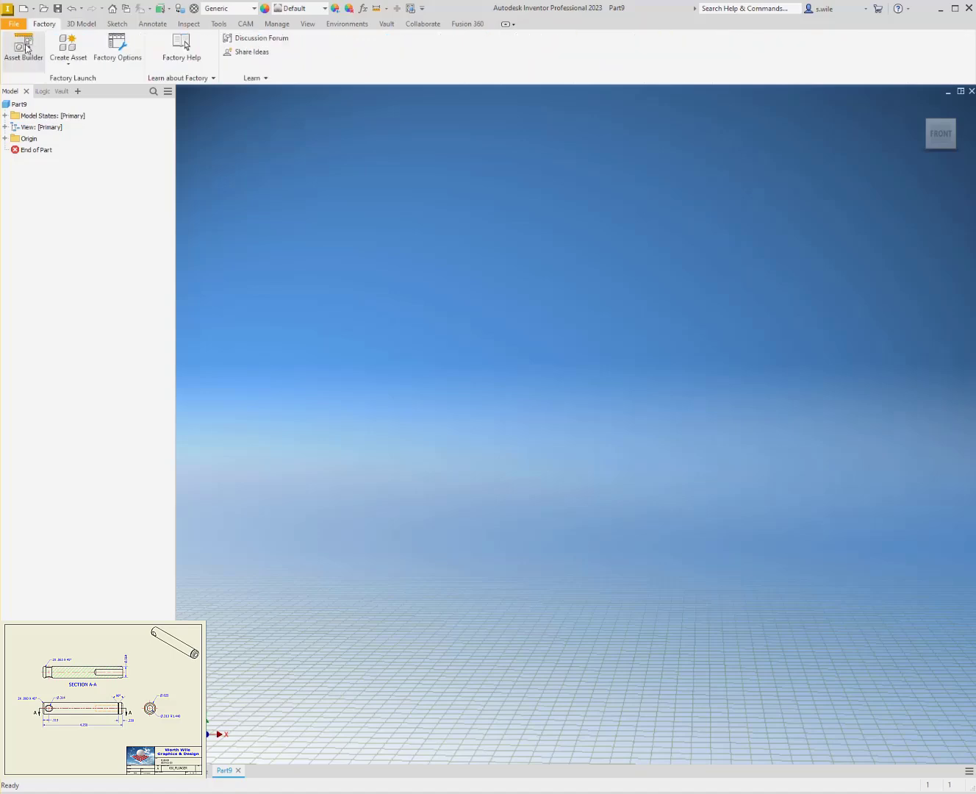
{"action": "left_click", "coordinate": [80, 23]}
{"action": "left_click", "coordinate": [24, 45]}
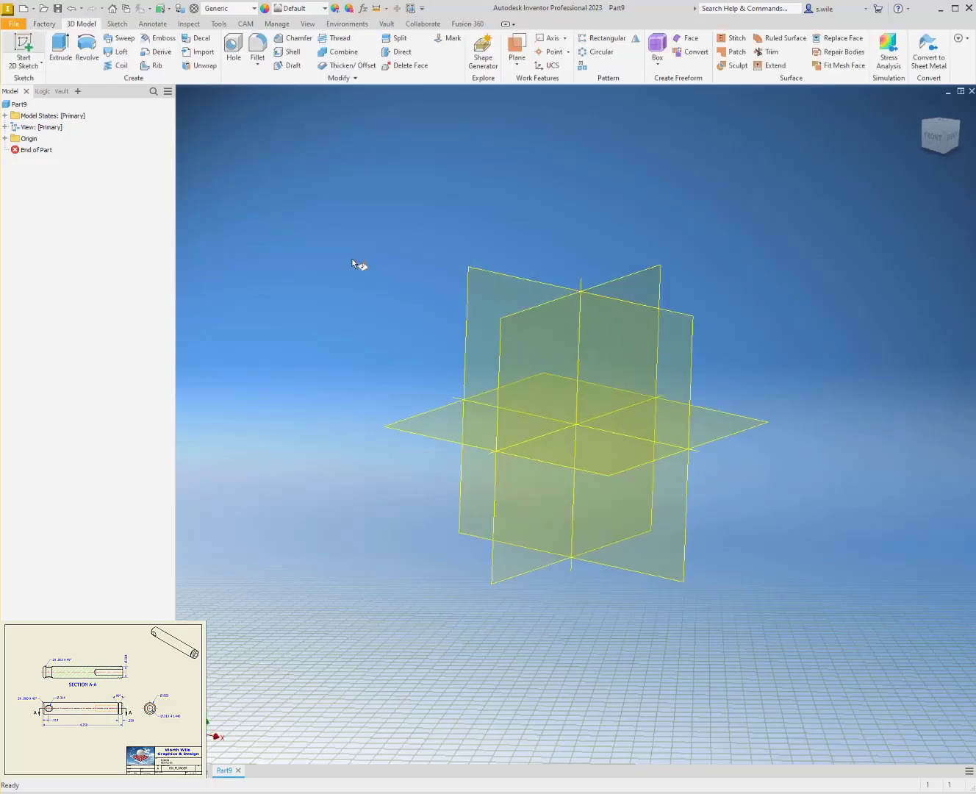
{"action": "left_click", "coordinate": [488, 241]}
{"action": "key", "text": "c"}
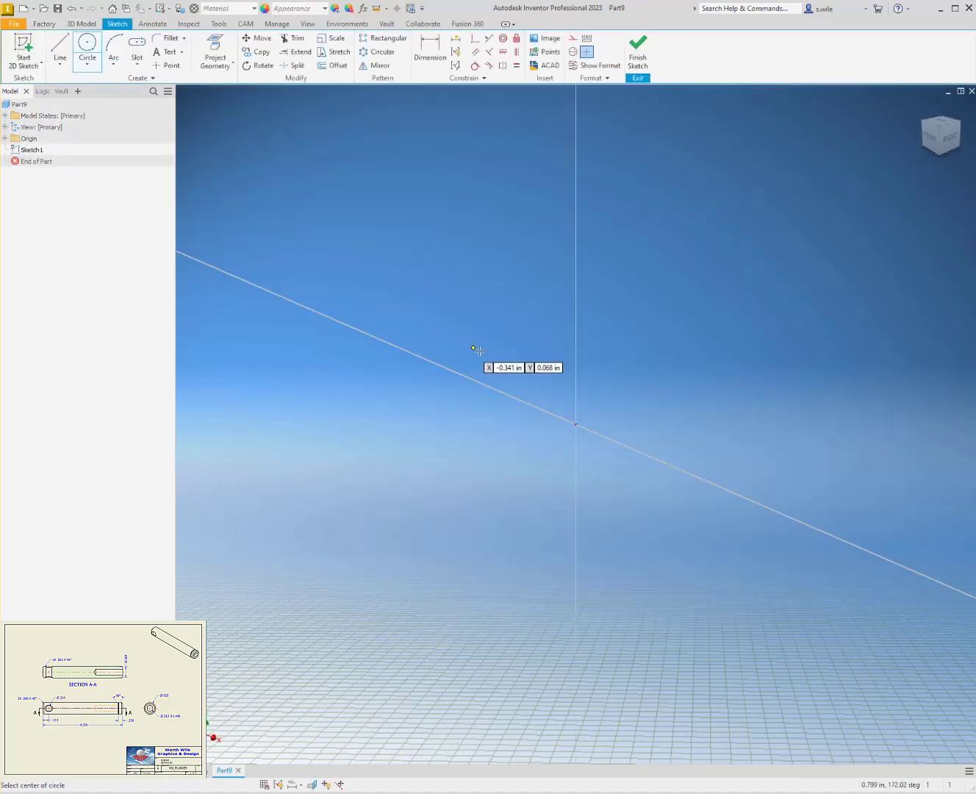
{"action": "left_click", "coordinate": [577, 424]}
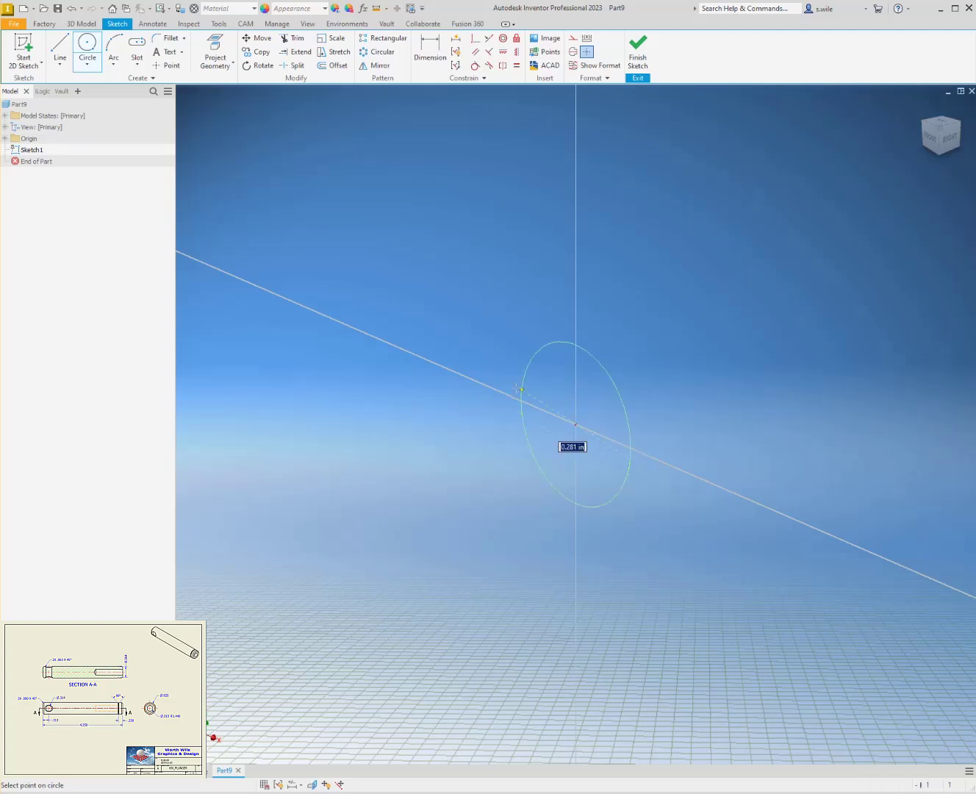
{"action": "key", "text": "BackSpace"}
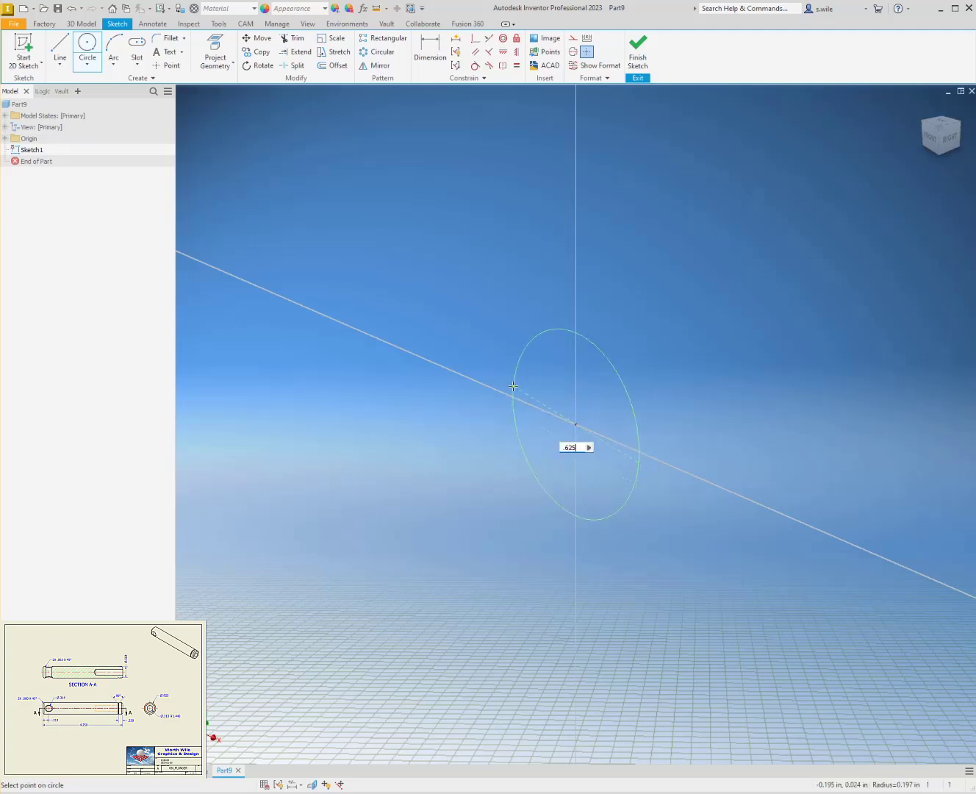
{"action": "key", "text": "Return"}
- Extrude the circle into the plunger's long cylindrical body and fit the whole cylinder in view
{"action": "key", "text": "e"}
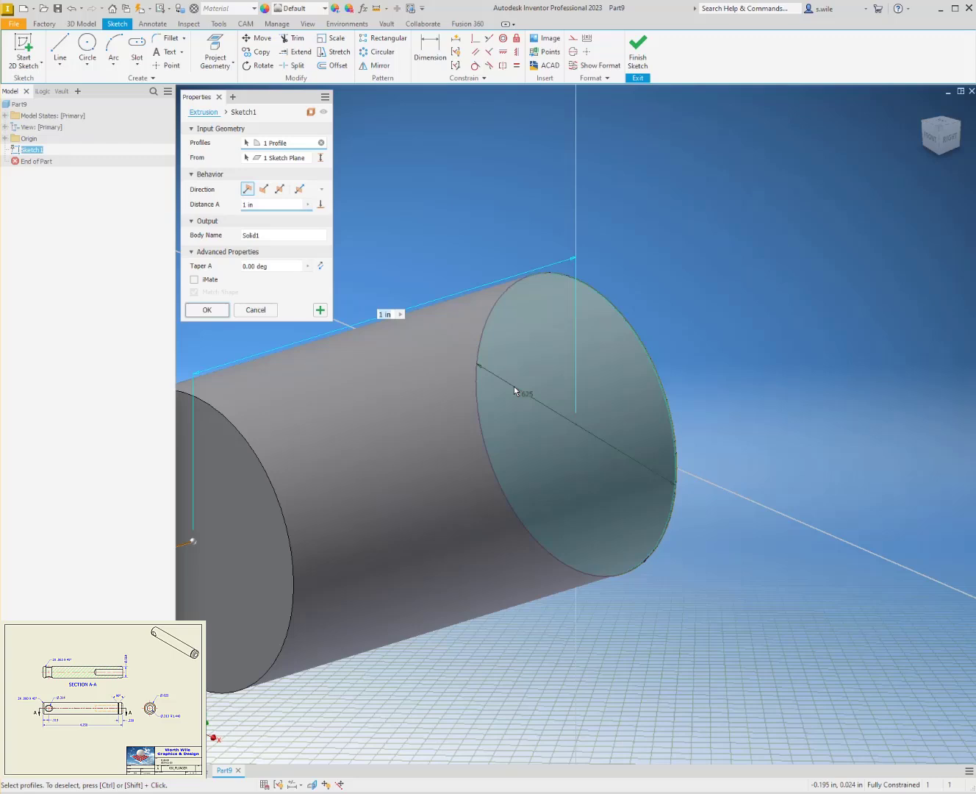
{"action": "key", "text": "Return"}
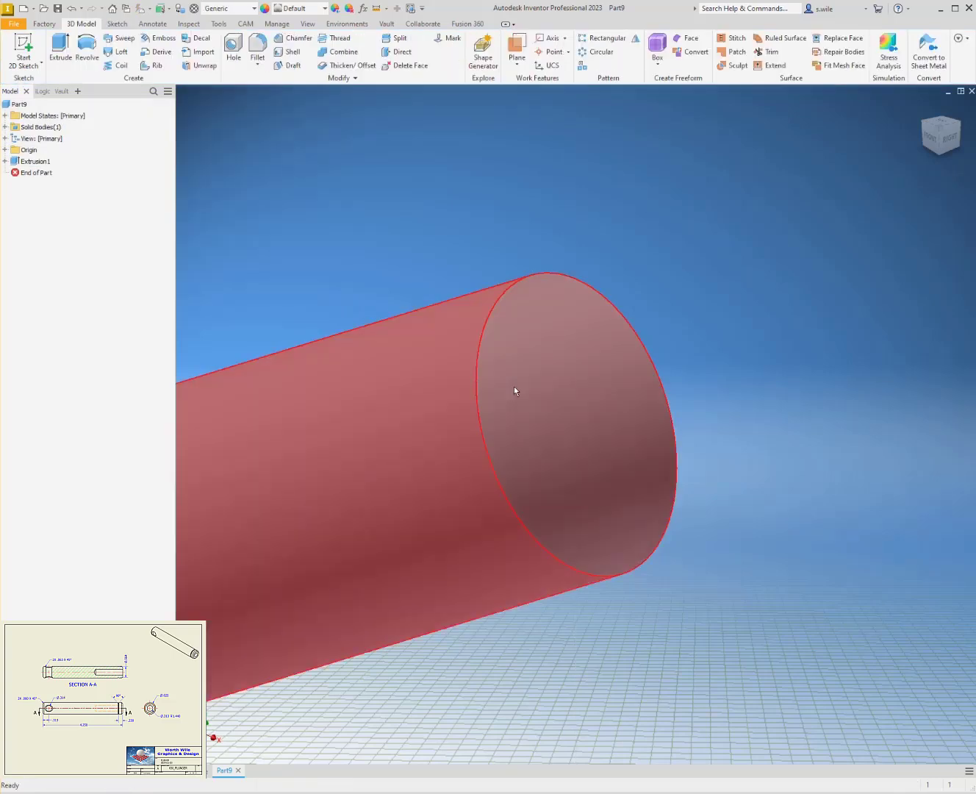
{"action": "scroll", "coordinate": [547, 305], "scroll_direction": "down", "scroll_amount": 3}
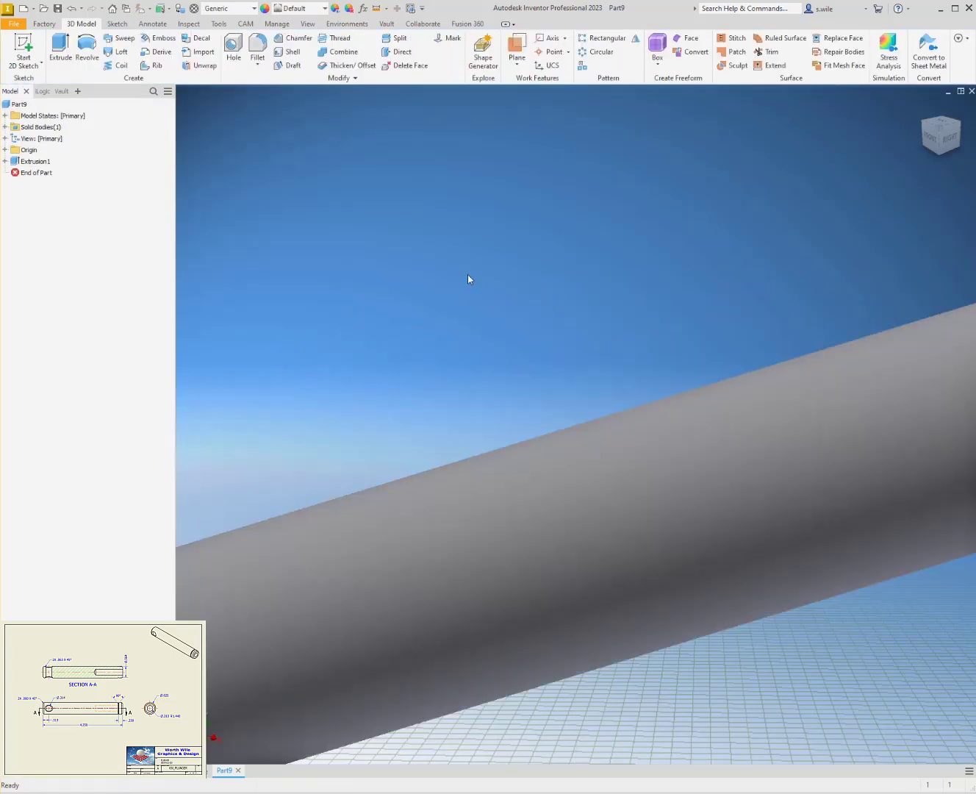
{"action": "middle_click", "coordinate": [455, 251]}
{"action": "middle_click", "coordinate": [456, 252]}
{"action": "scroll", "coordinate": [134, 246], "scroll_direction": "up", "scroll_amount": 3}
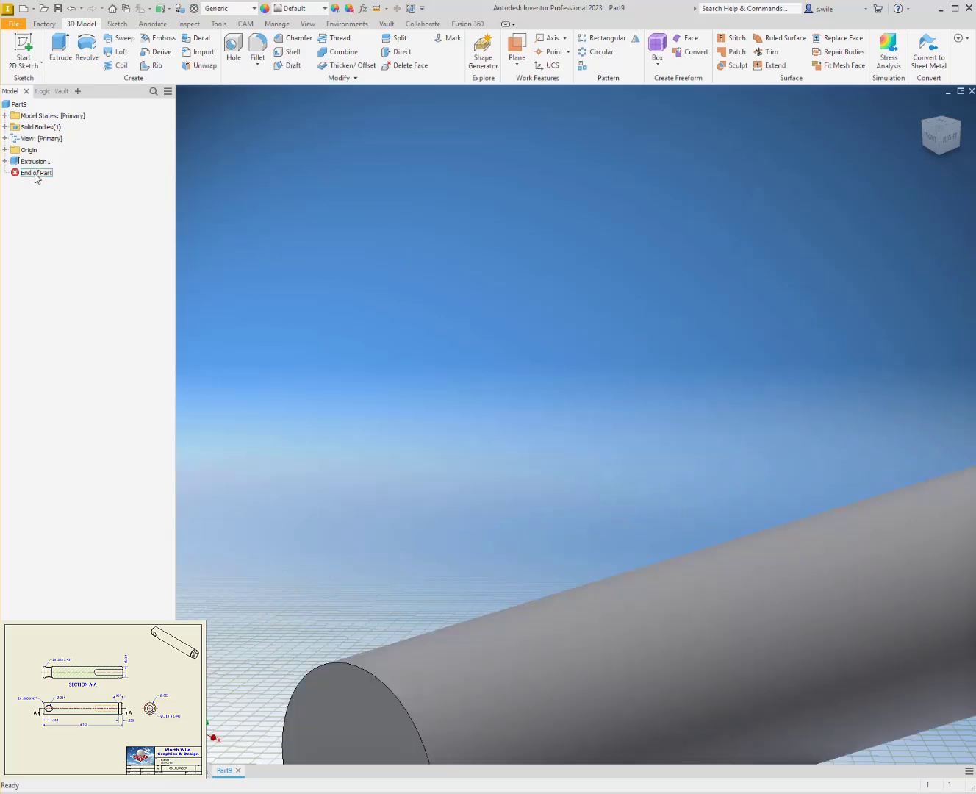
{"action": "middle_click", "coordinate": [252, 237]}
{"action": "middle_click", "coordinate": [253, 237]}
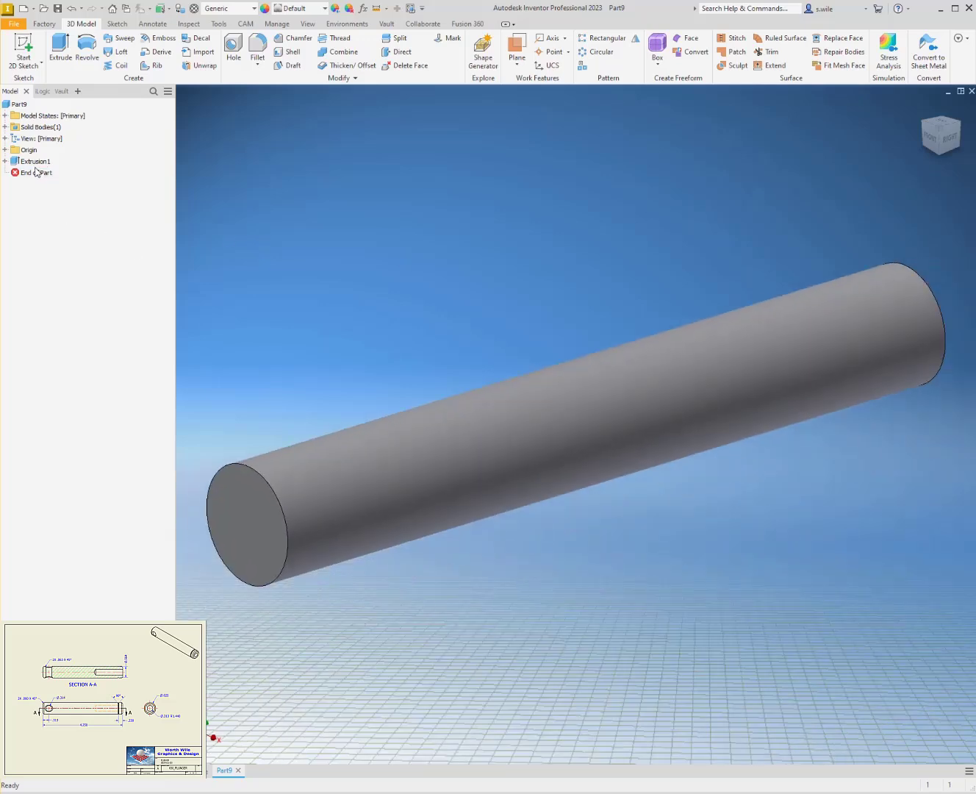
- Review the cylinder extrusion's settings and the circle sketch it uses
{"action": "double_click", "coordinate": [35, 161]}
{"action": "left_click", "coordinate": [258, 296]}
{"action": "left_click", "coordinate": [5, 161]}
{"action": "left_click", "coordinate": [32, 173]}
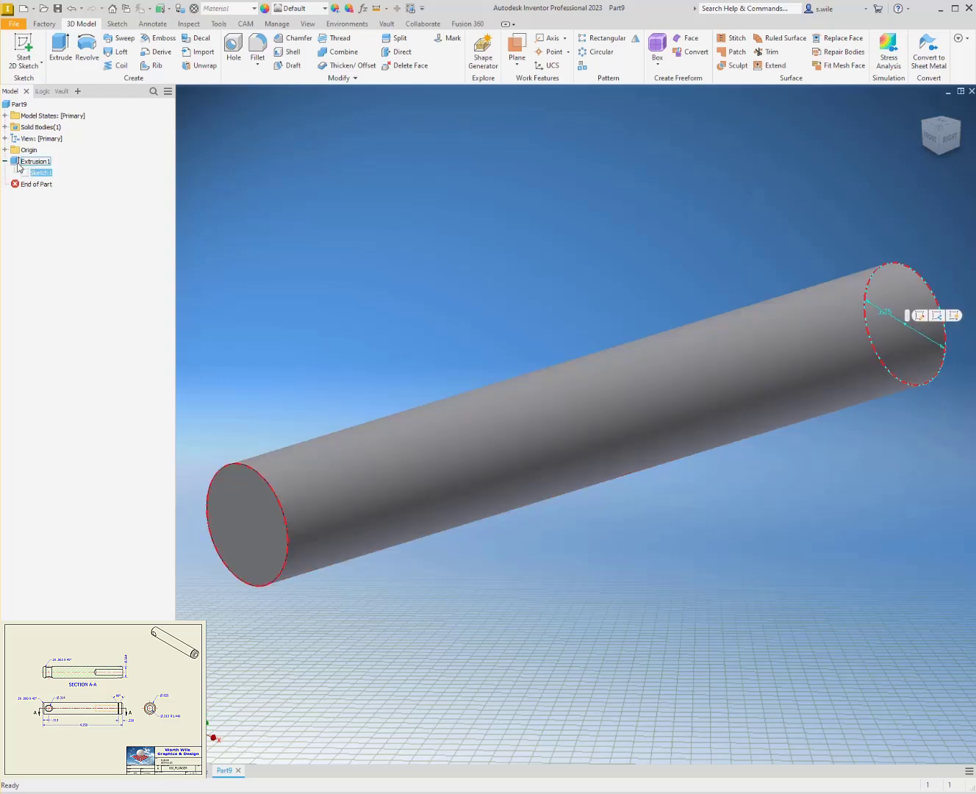
{"action": "left_click", "coordinate": [6, 161]}
- Start a new sketch on the XZ plane and slice the model graphics at that plane
{"action": "left_click", "coordinate": [6, 150]}
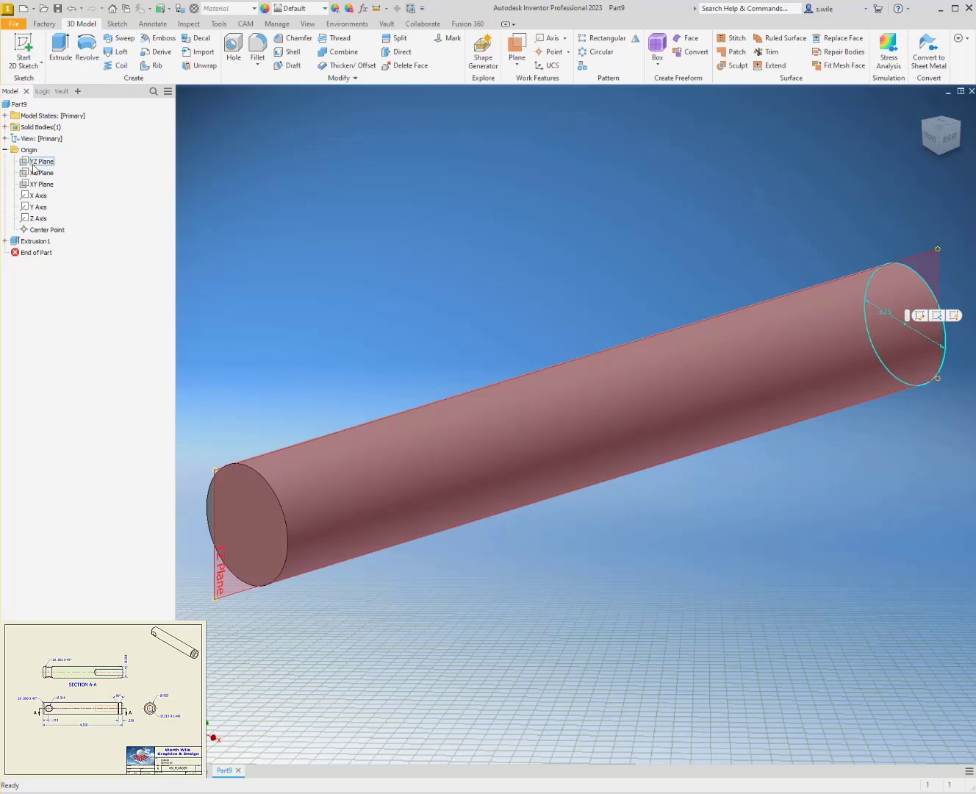
{"action": "left_click", "coordinate": [40, 173]}
{"action": "key", "text": "s"}
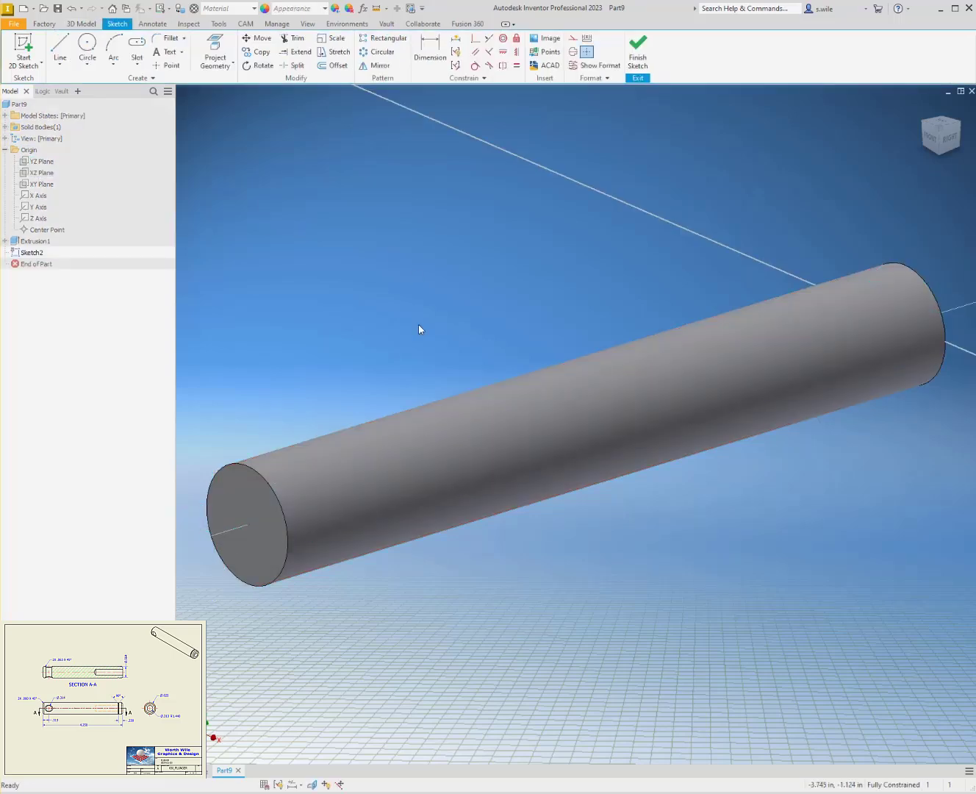
{"action": "key", "text": "F7"}
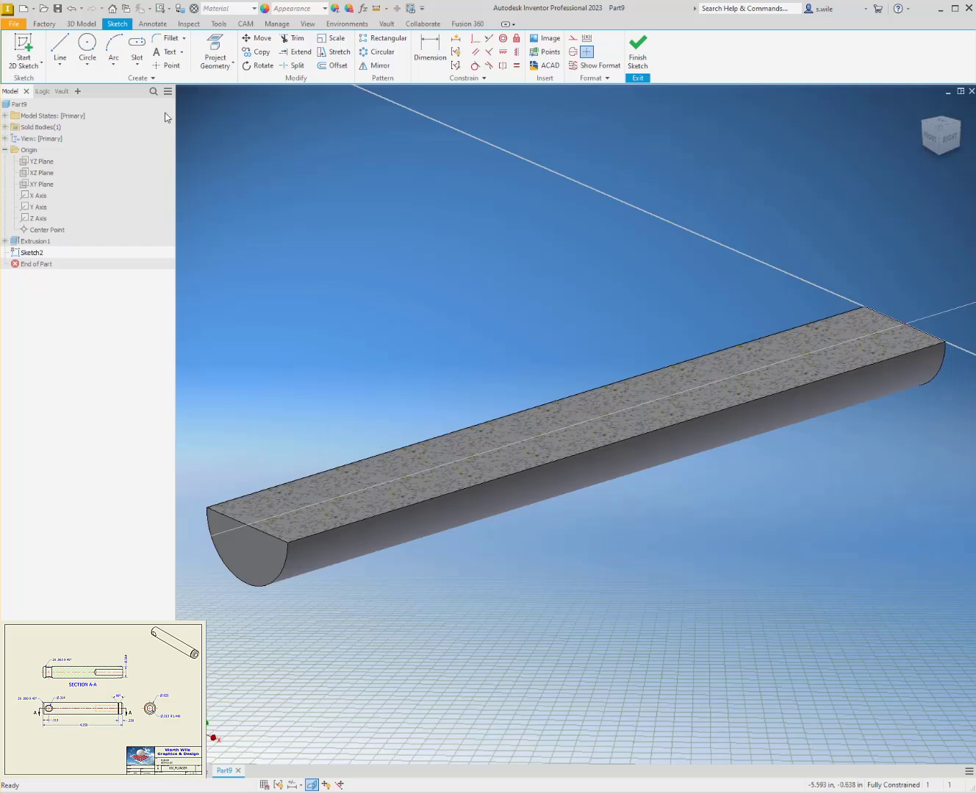
- Draw a 0.314 in diameter circle on the sliced face near the front end of the cylinder
{"action": "left_click", "coordinate": [87, 44]}
{"action": "left_click", "coordinate": [262, 480]}
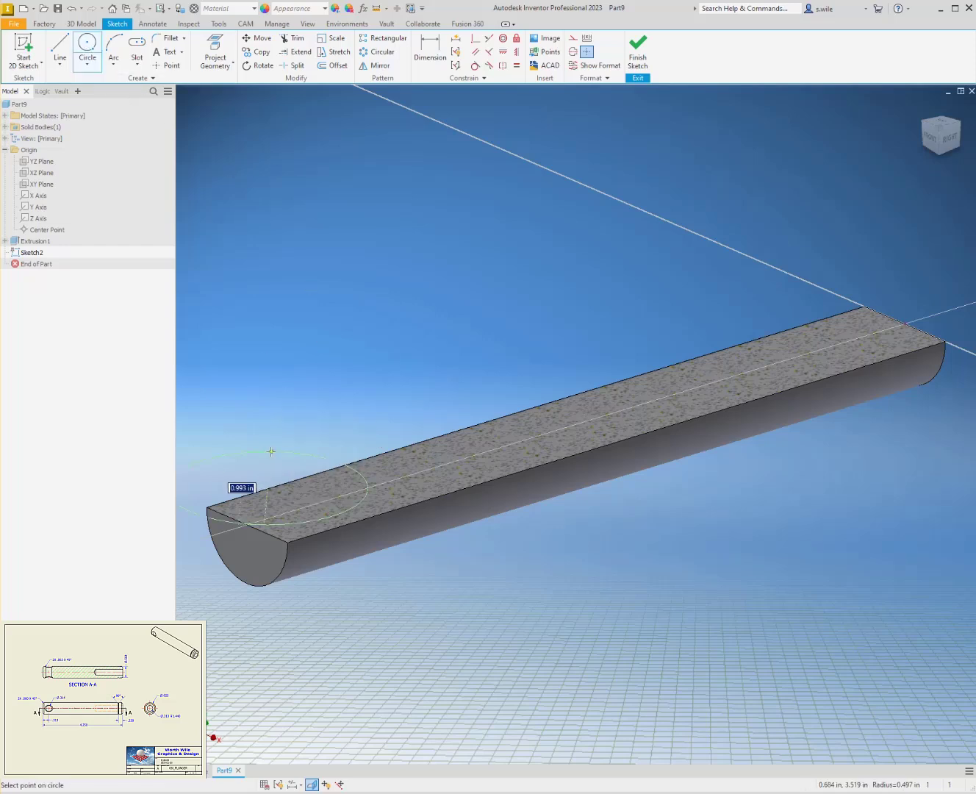
{"action": "type", "text": ".314"}
{"action": "key", "text": "Return"}
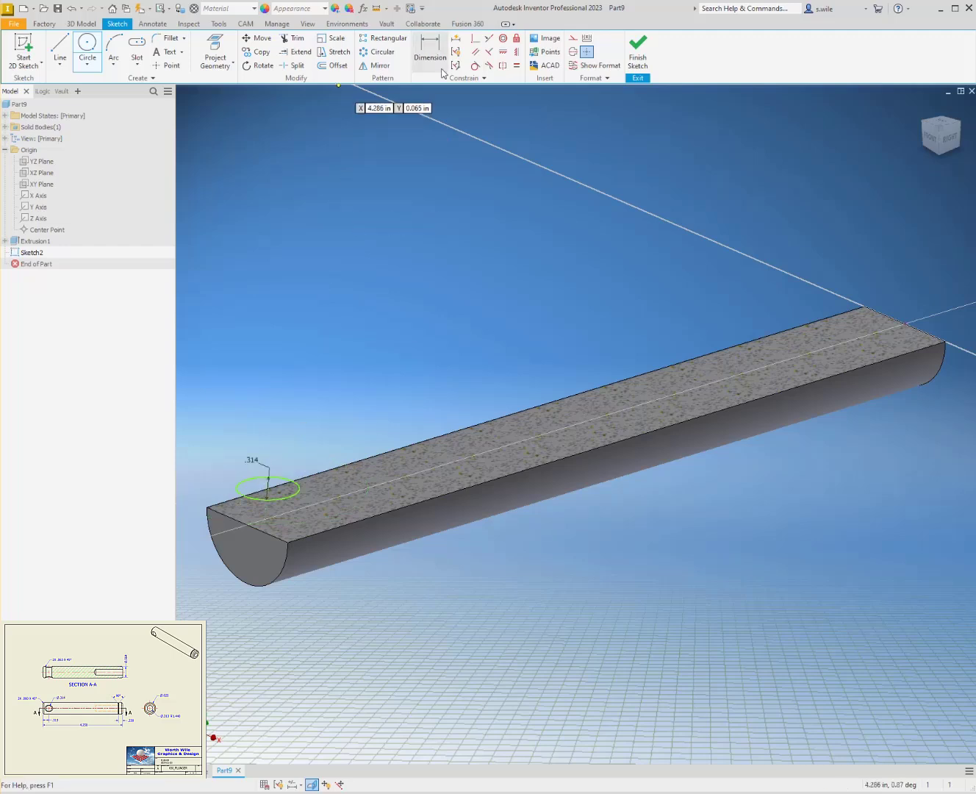
- Constrain the circle's centre vertically in line with the sketch origin so it lies on the cylinder's axis
{"action": "left_click", "coordinate": [503, 51]}
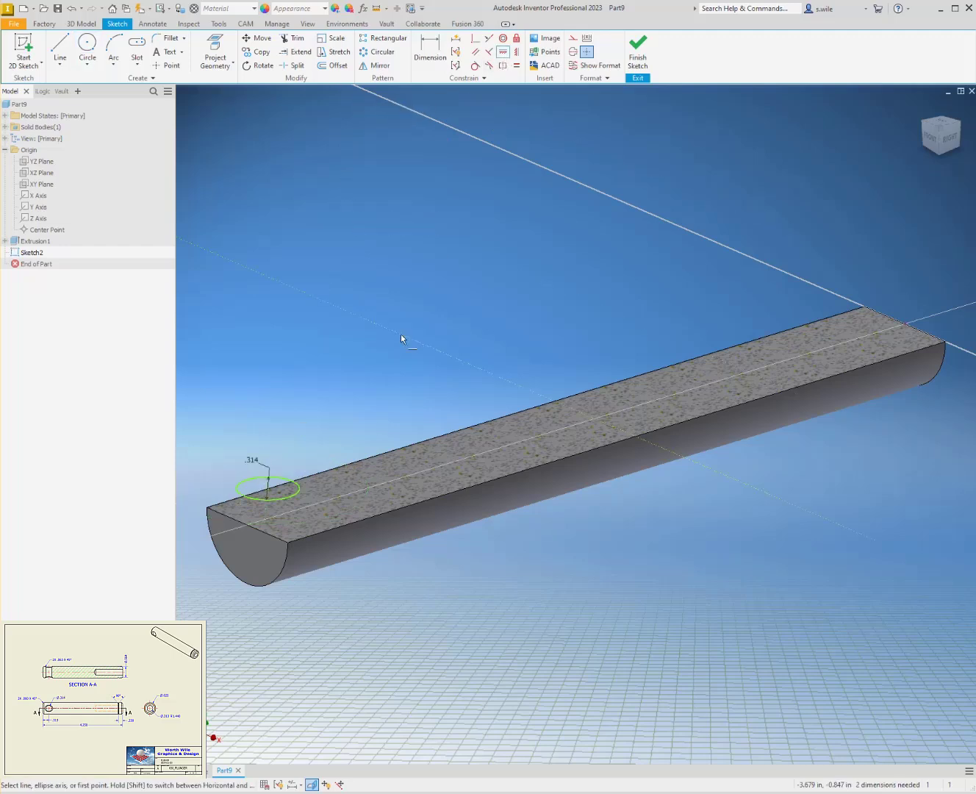
{"action": "left_click", "coordinate": [517, 51]}
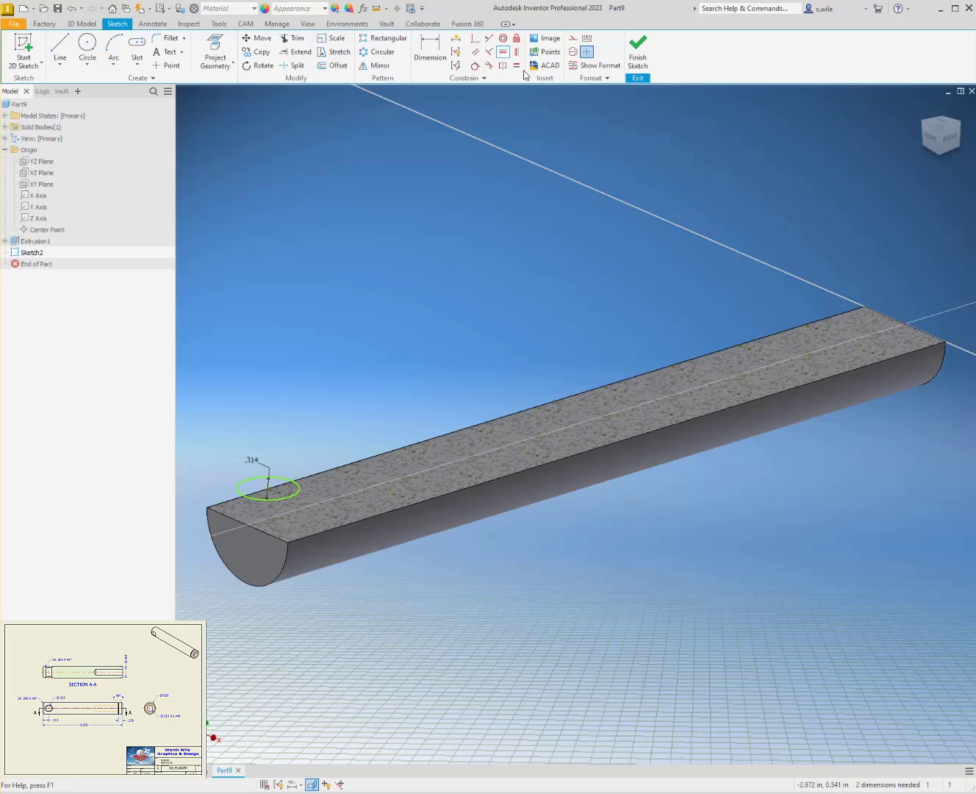
{"action": "left_click", "coordinate": [905, 324]}
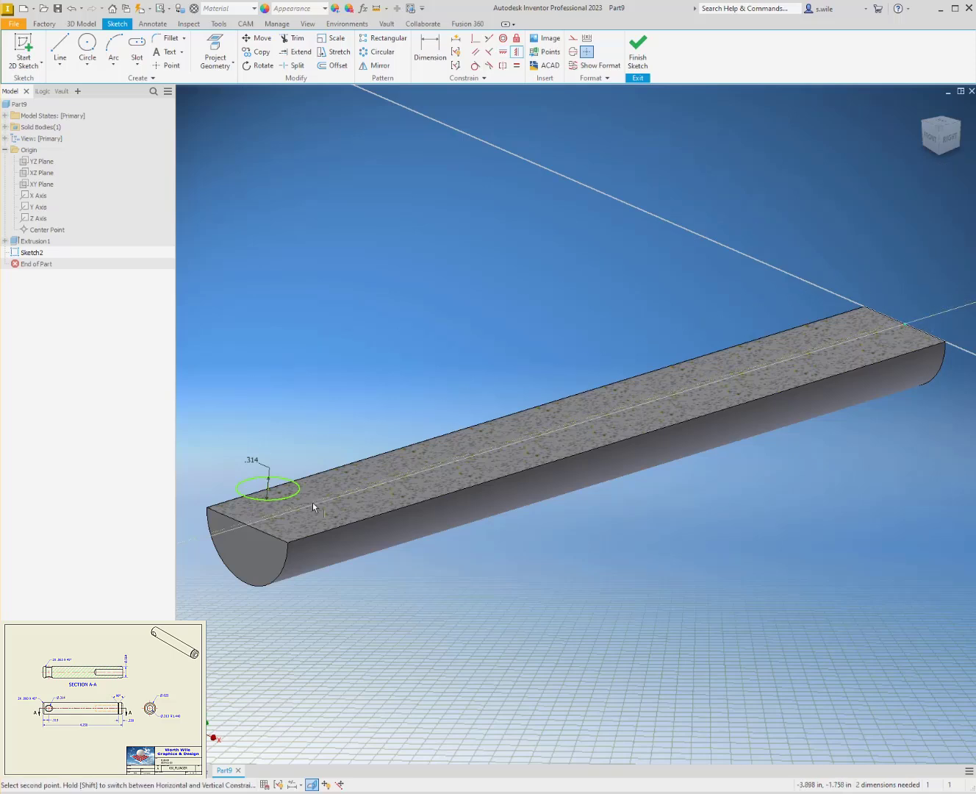
{"action": "left_click", "coordinate": [267, 489]}
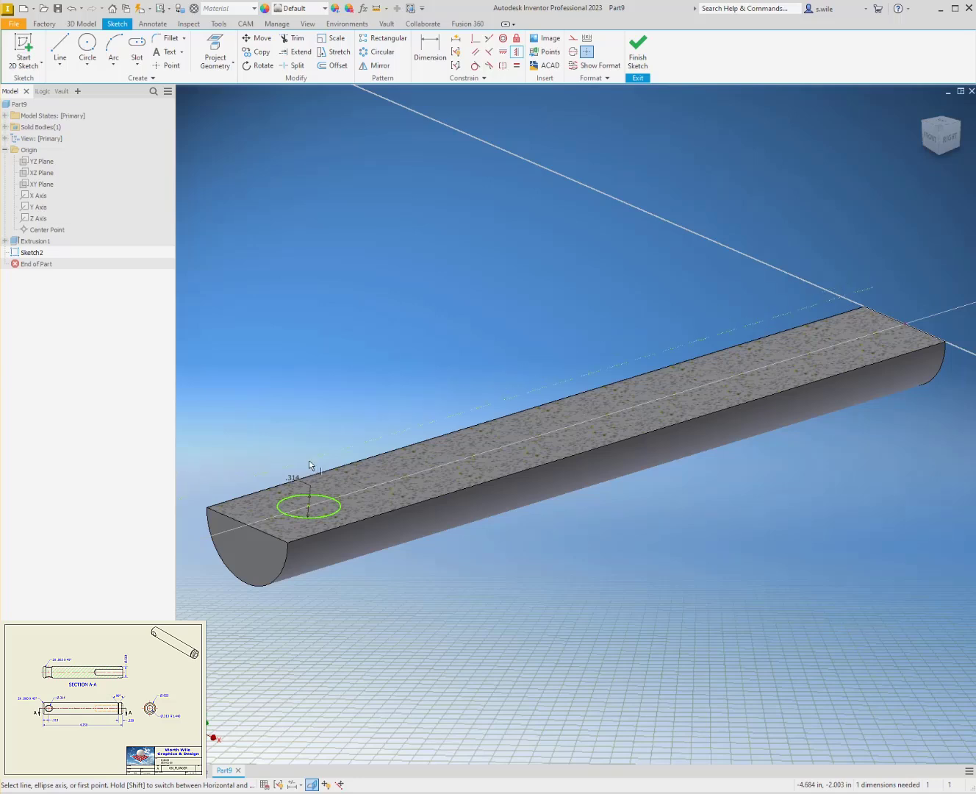
- Dimension the circle's centre 0.313 in from the cylinder's front end edge
{"action": "key", "text": "d"}
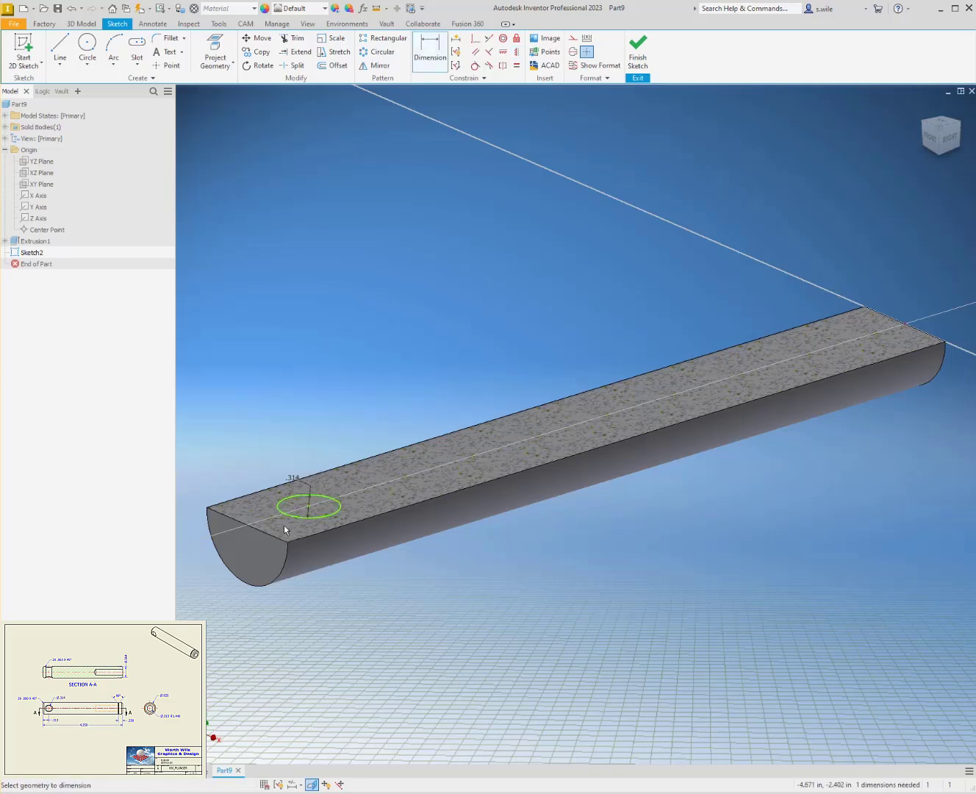
{"action": "left_click", "coordinate": [302, 516]}
{"action": "left_click", "coordinate": [286, 563]}
{"action": "left_click", "coordinate": [350, 580]}
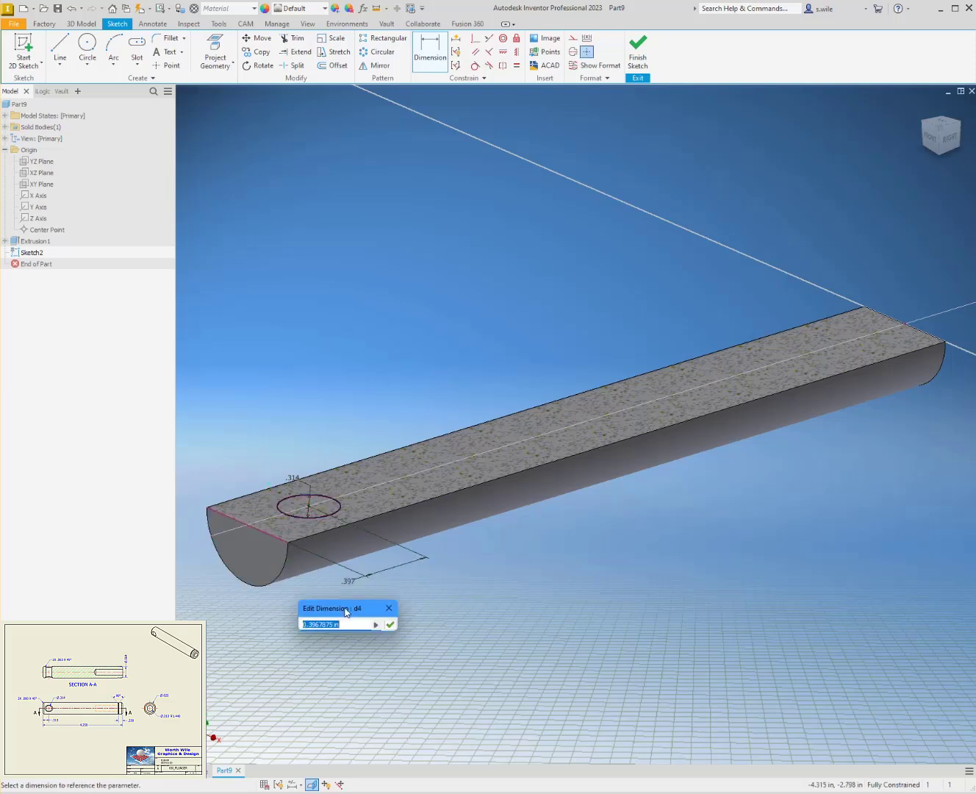
{"action": "type", "text": ".313"}
{"action": "key", "text": "Return"}
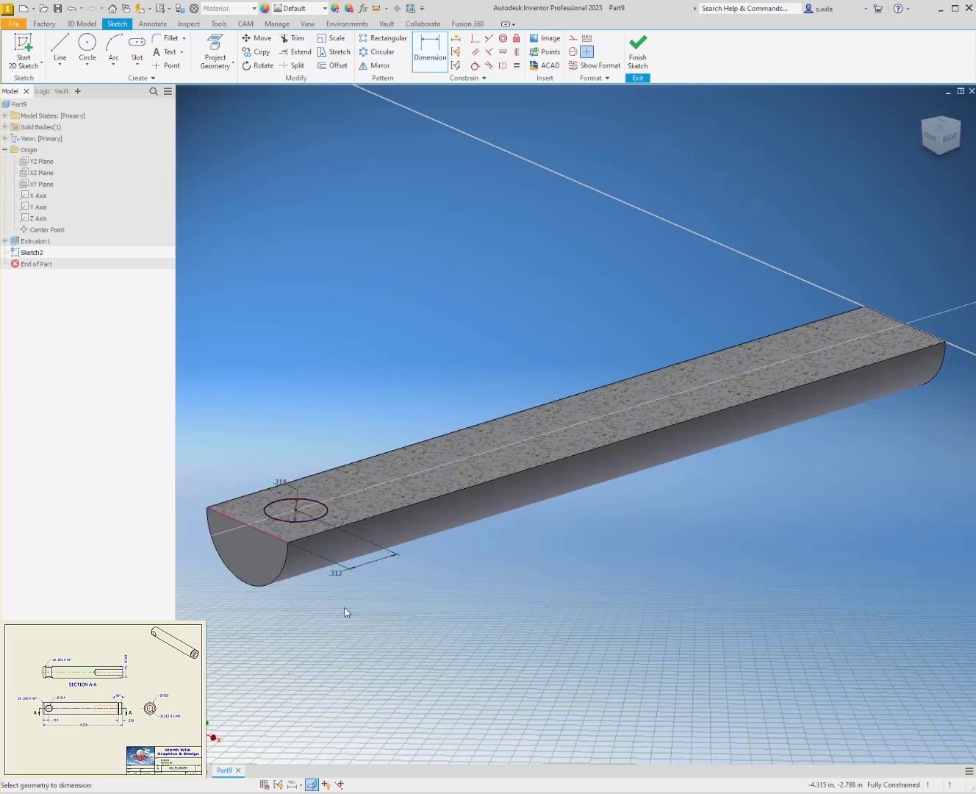
- Extrude the circle as a symmetric through-all cut to make the cross hole in the cylinder
{"action": "key", "text": "e"}
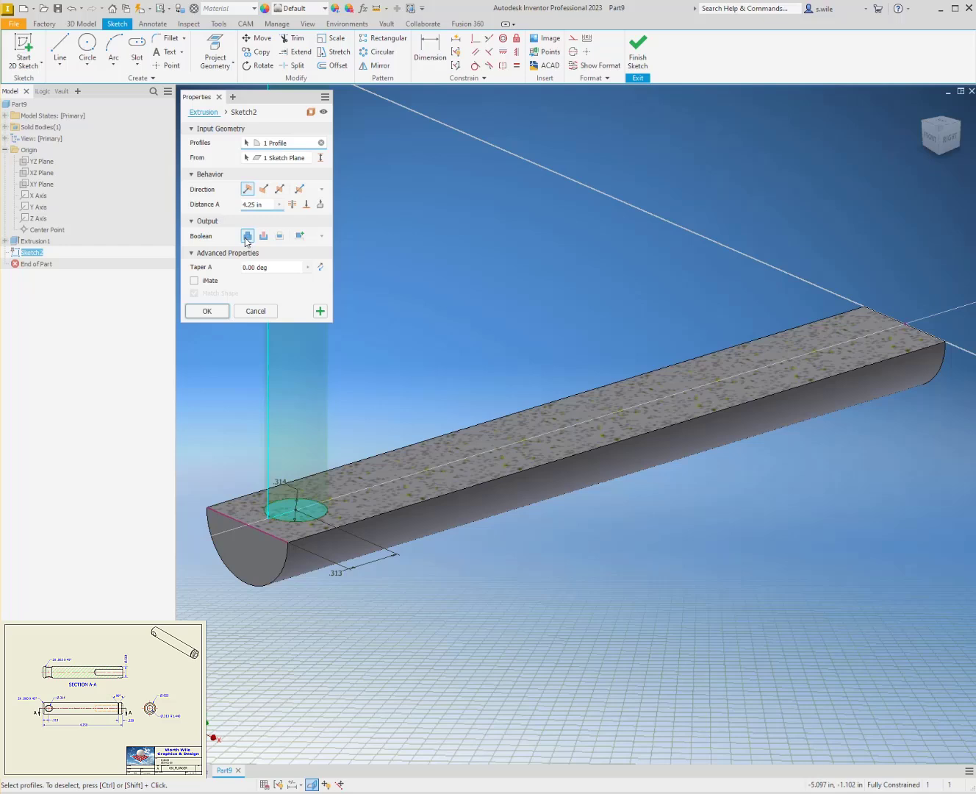
{"action": "left_click", "coordinate": [279, 189]}
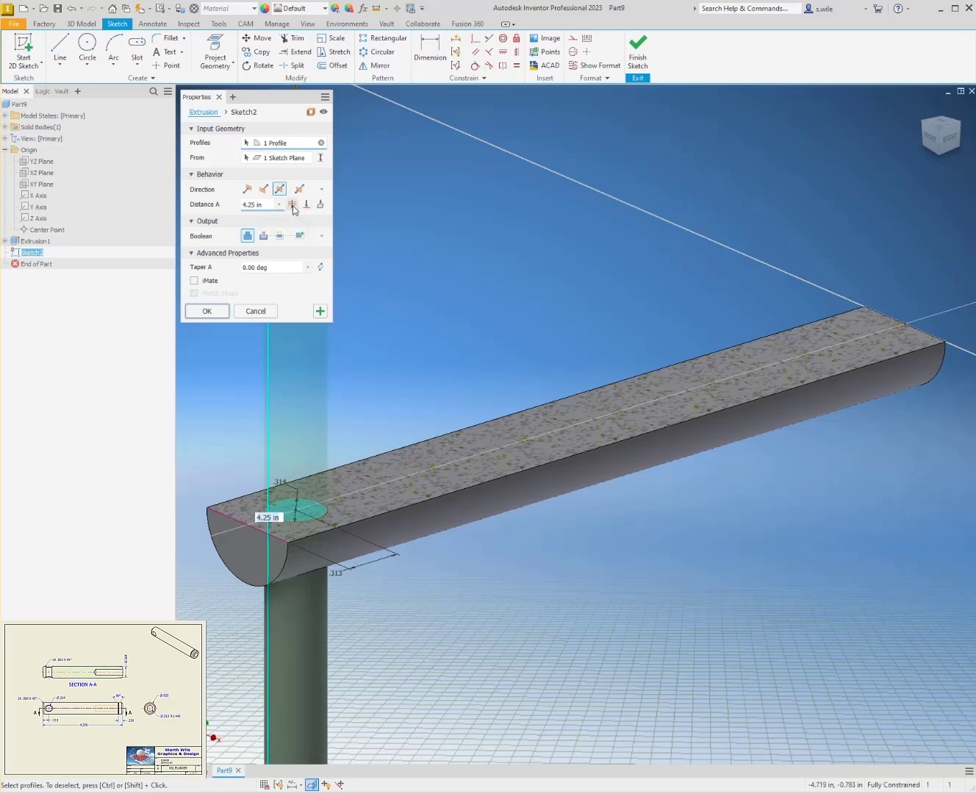
{"action": "left_click", "coordinate": [292, 204]}
{"action": "left_click", "coordinate": [263, 234]}
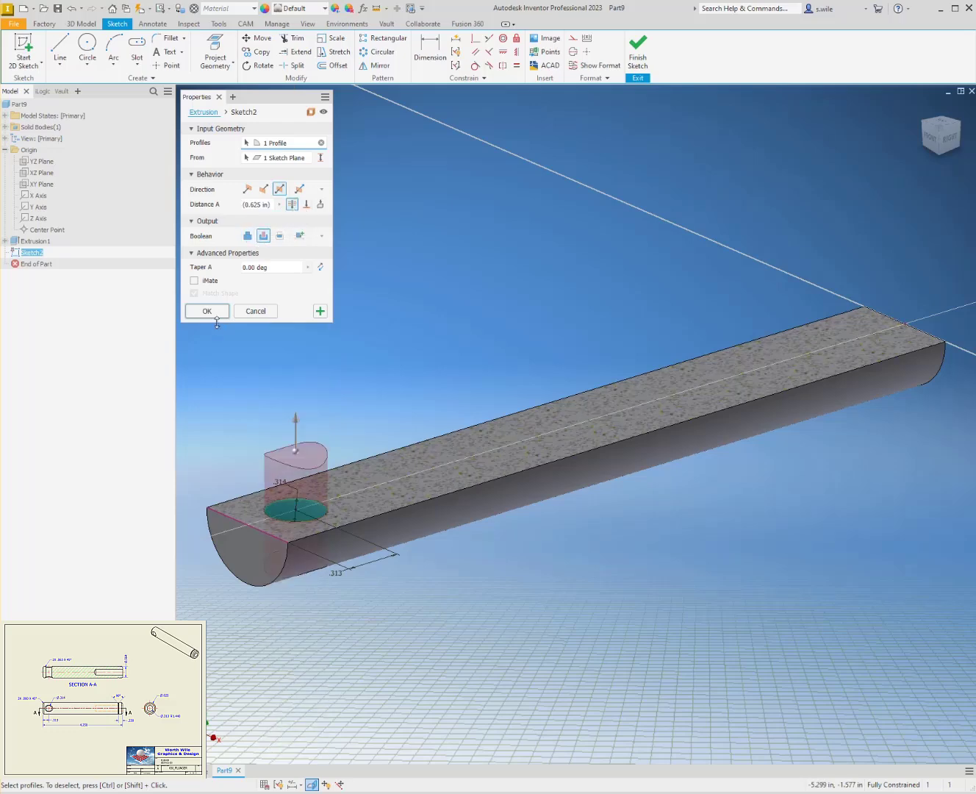
{"action": "left_click", "coordinate": [210, 311]}
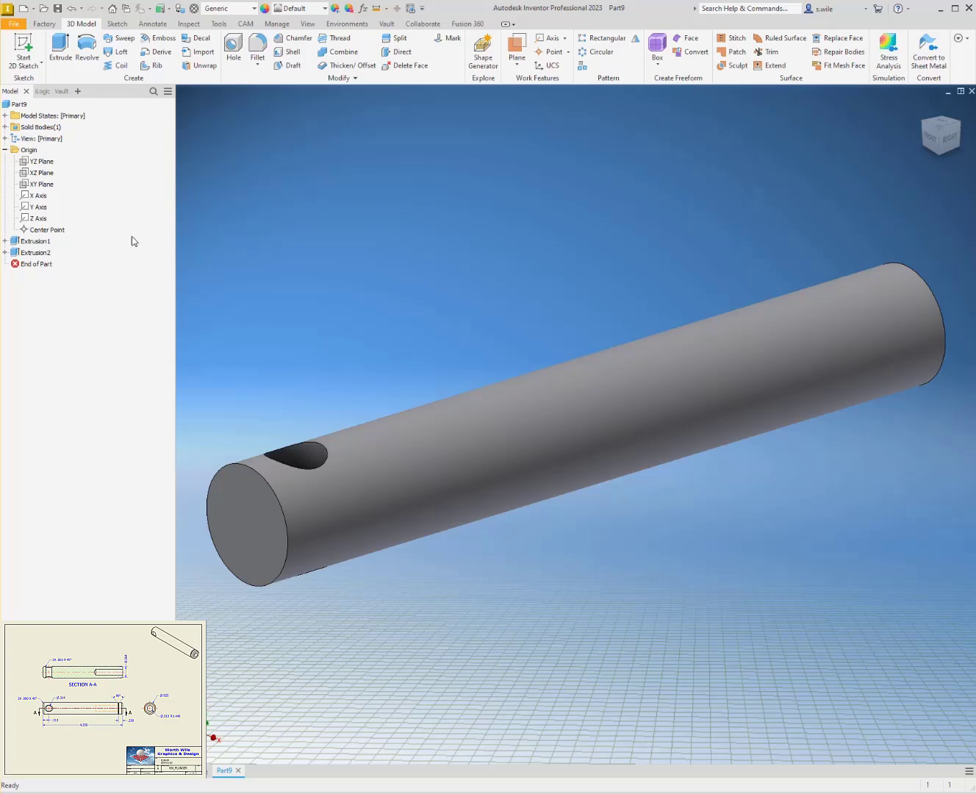
- Start a new sketch on the YZ plane, slice the graphics there and view the section squarely
{"action": "left_click", "coordinate": [48, 168]}
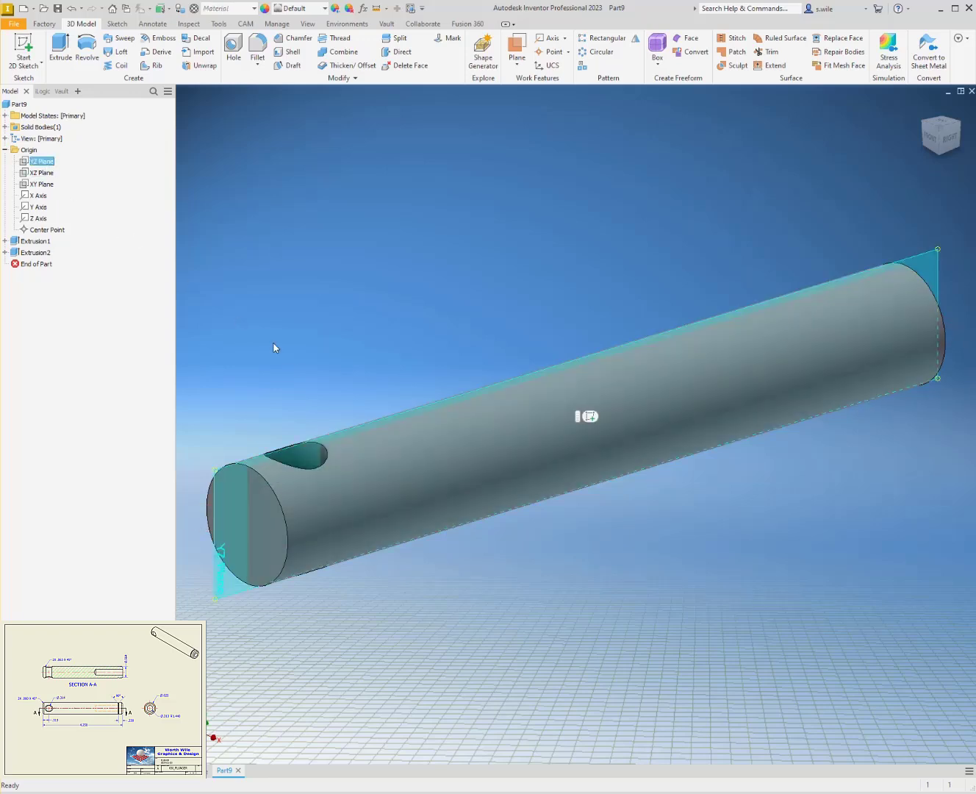
{"action": "key", "text": "s"}
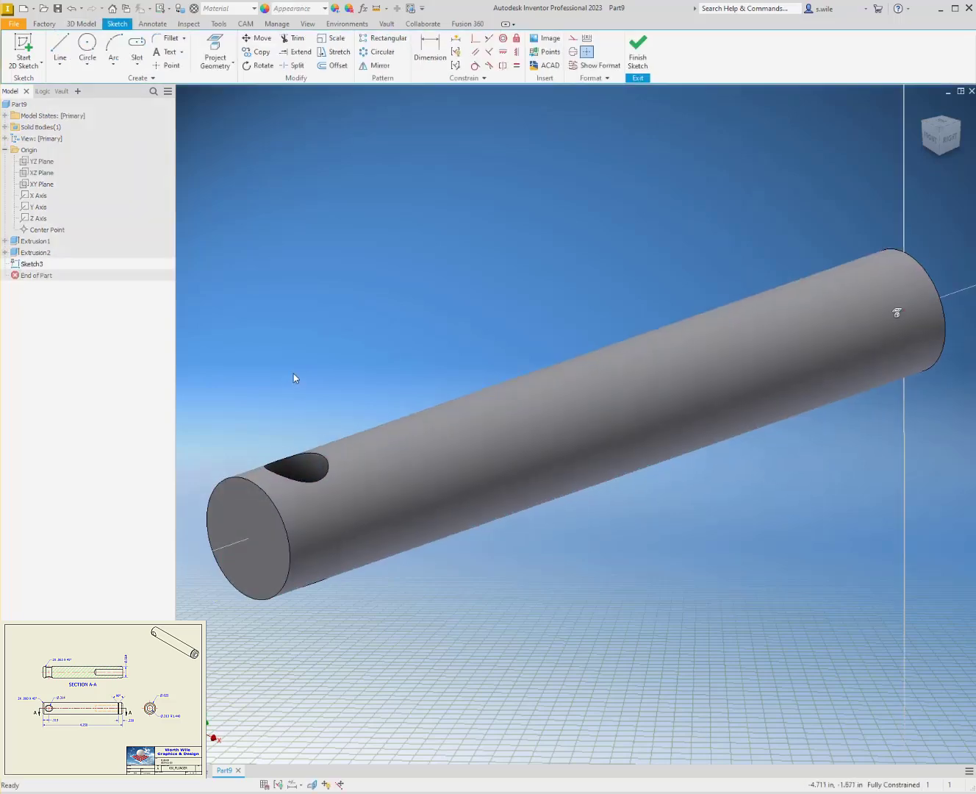
{"action": "key", "text": "F7"}
{"action": "key", "text": "F2"}
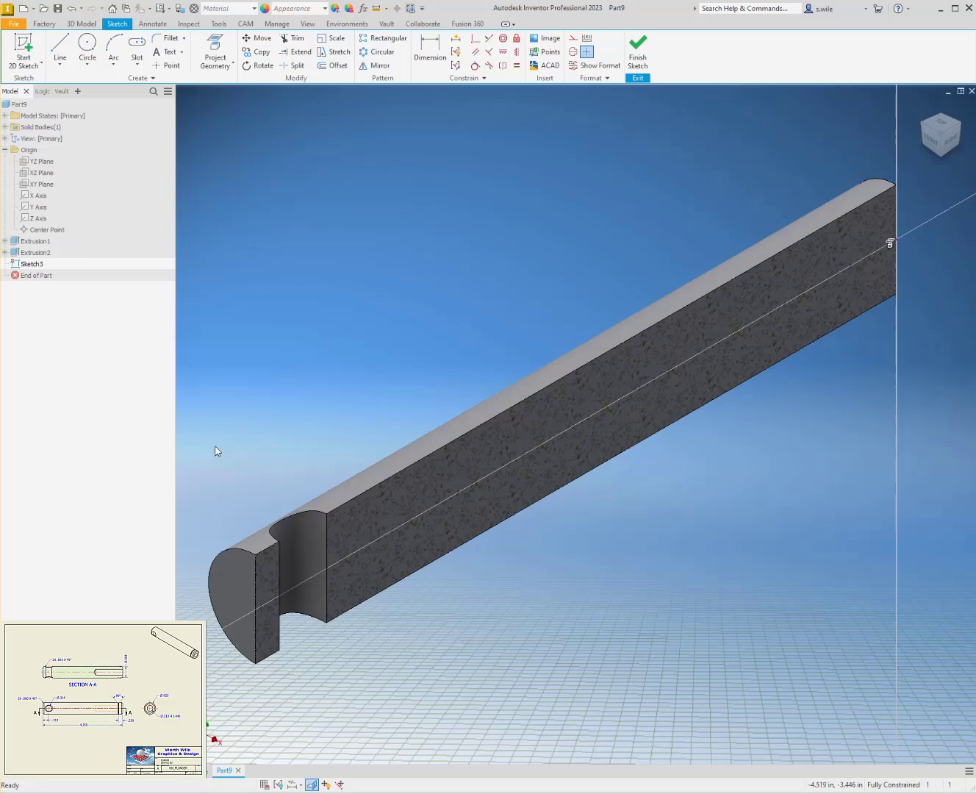
{"action": "left_click", "coordinate": [949, 144]}
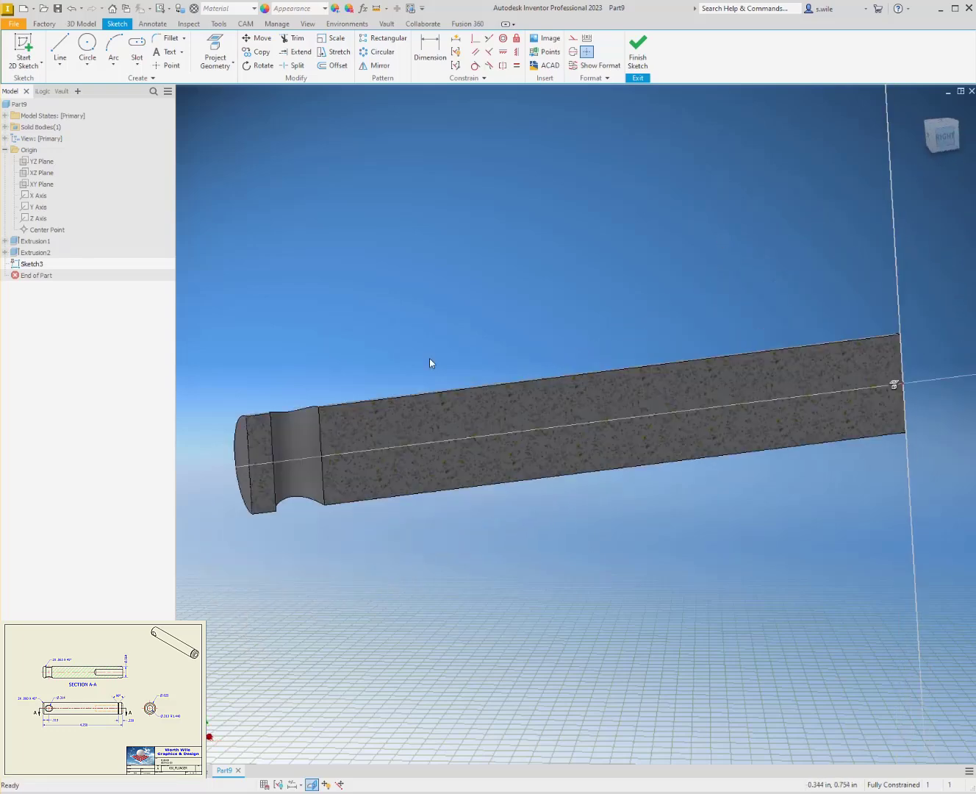
- Project the cylinder's upper edge and the cross hole's wall nearest the front end into the sketch
{"action": "scroll", "coordinate": [299, 378], "scroll_direction": "up", "scroll_amount": 6}
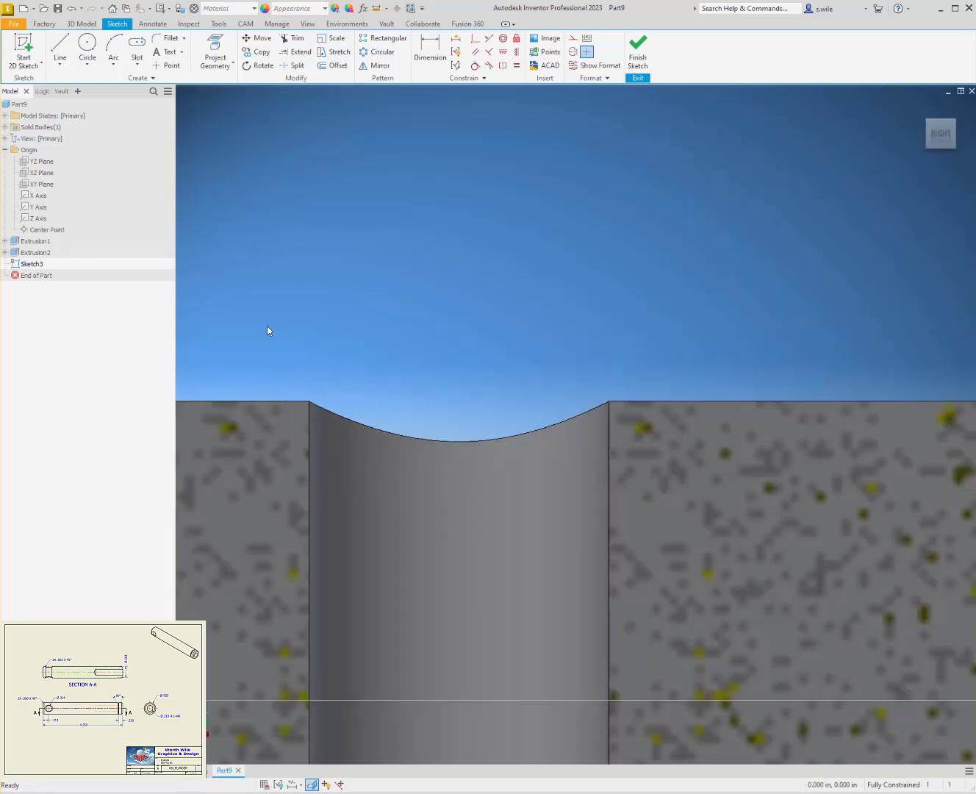
{"action": "left_click", "coordinate": [216, 52]}
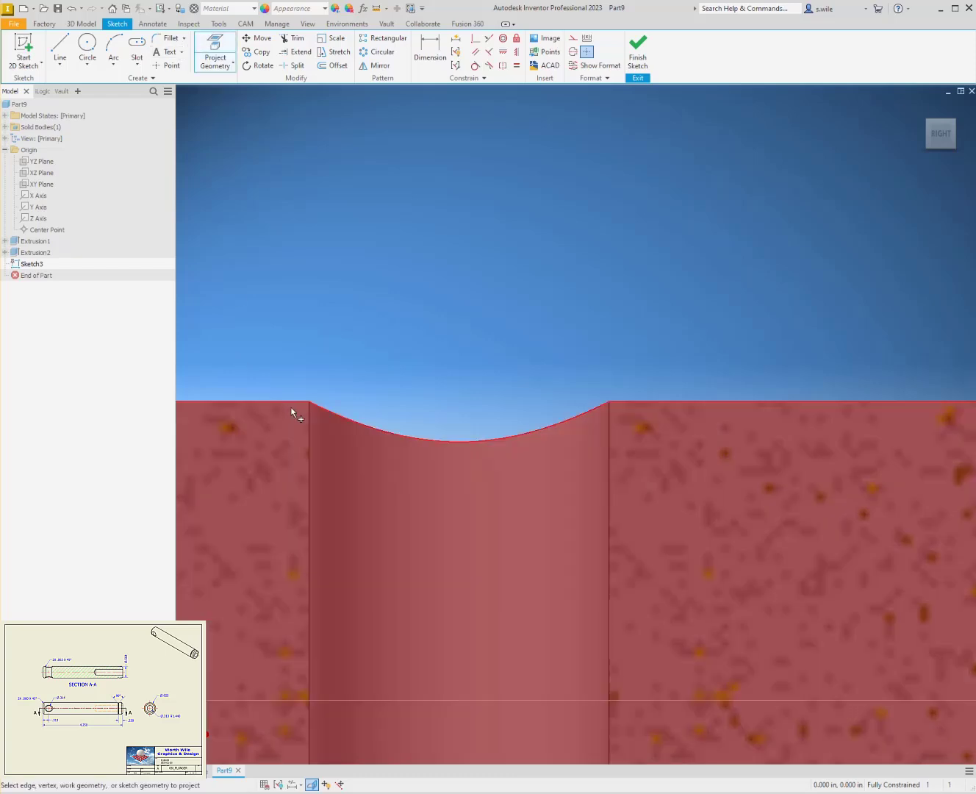
{"action": "left_click", "coordinate": [309, 421]}
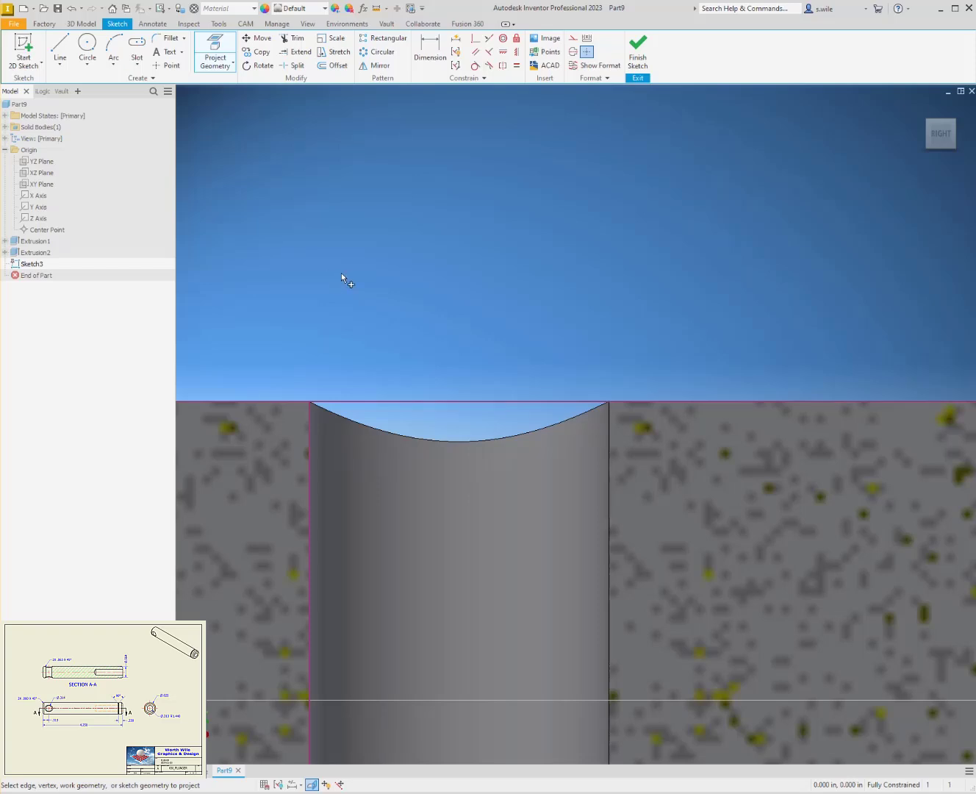
- Draw a slanted line from the projected upper edge to the projected hole wall, forming a small chamfer triangle
{"action": "scroll", "coordinate": [341, 274], "scroll_direction": "down", "scroll_amount": 3}
{"action": "left_click", "coordinate": [61, 47]}
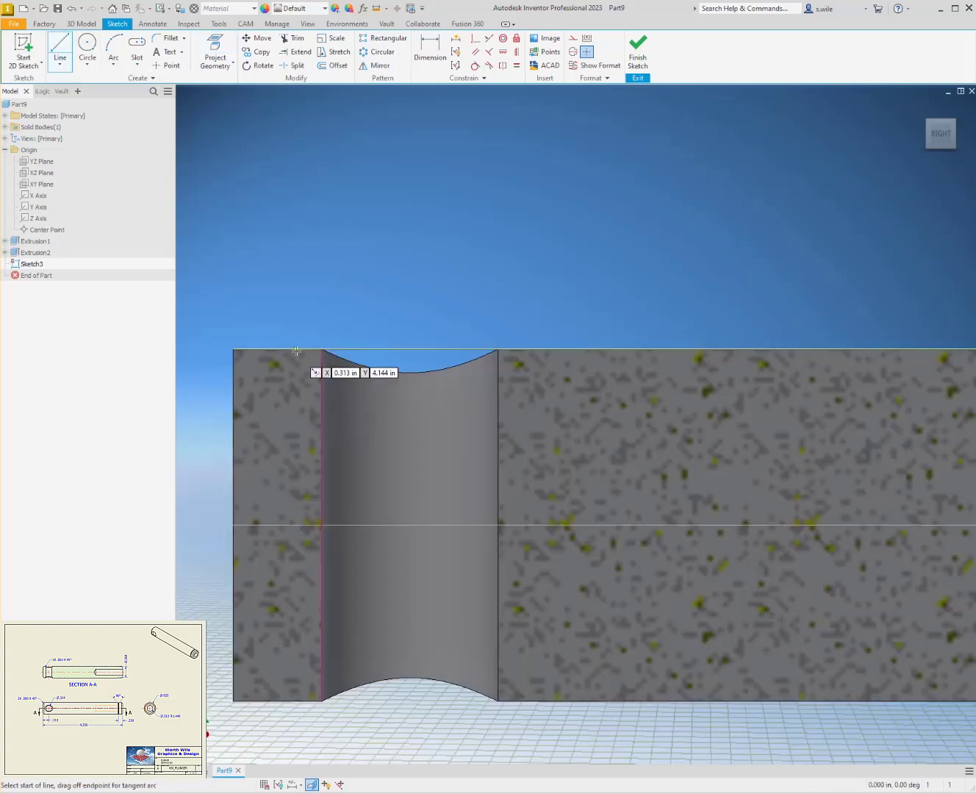
{"action": "left_click", "coordinate": [297, 350]}
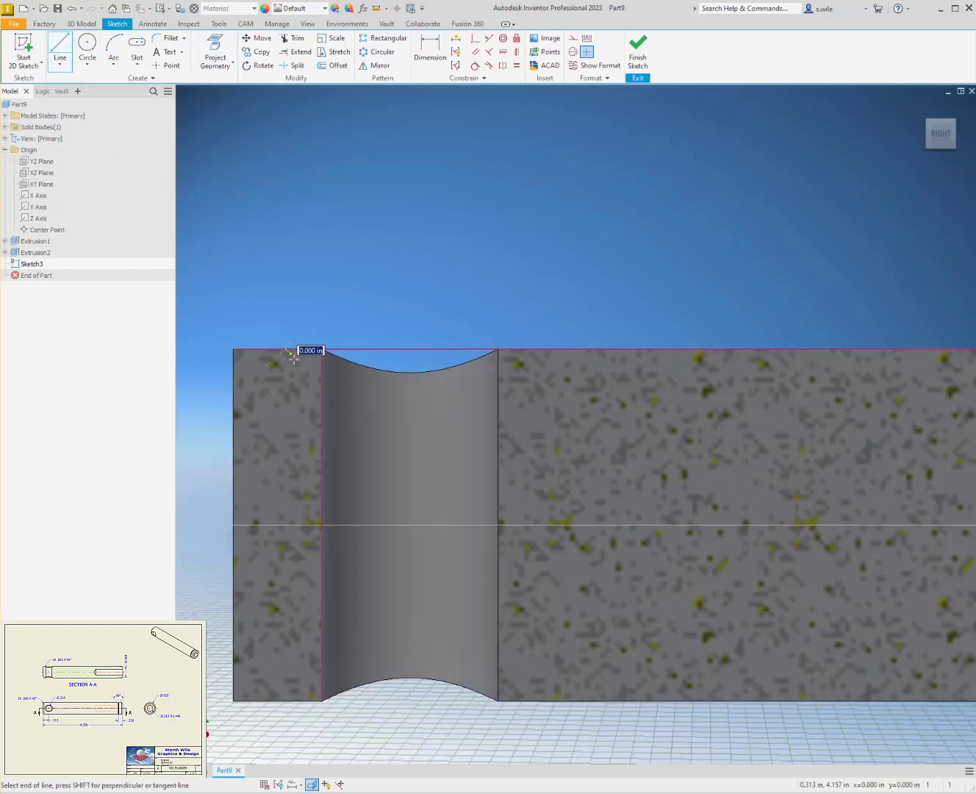
{"action": "left_click", "coordinate": [320, 388]}
- Dimension the angle between the slanted line and the projected hole wall at 45 degrees
{"action": "key", "text": "d"}
{"action": "left_click", "coordinate": [307, 377]}
{"action": "left_click", "coordinate": [322, 375]}
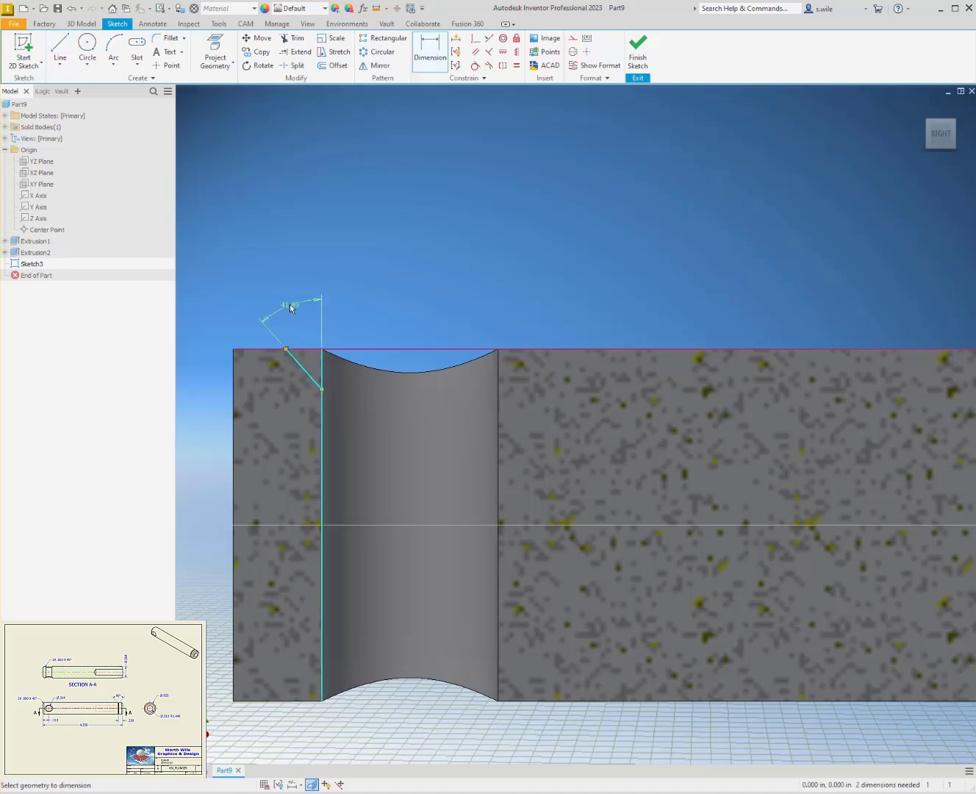
{"action": "left_click", "coordinate": [288, 307]}
{"action": "type", "text": "45"}
{"action": "key", "text": "Return"}
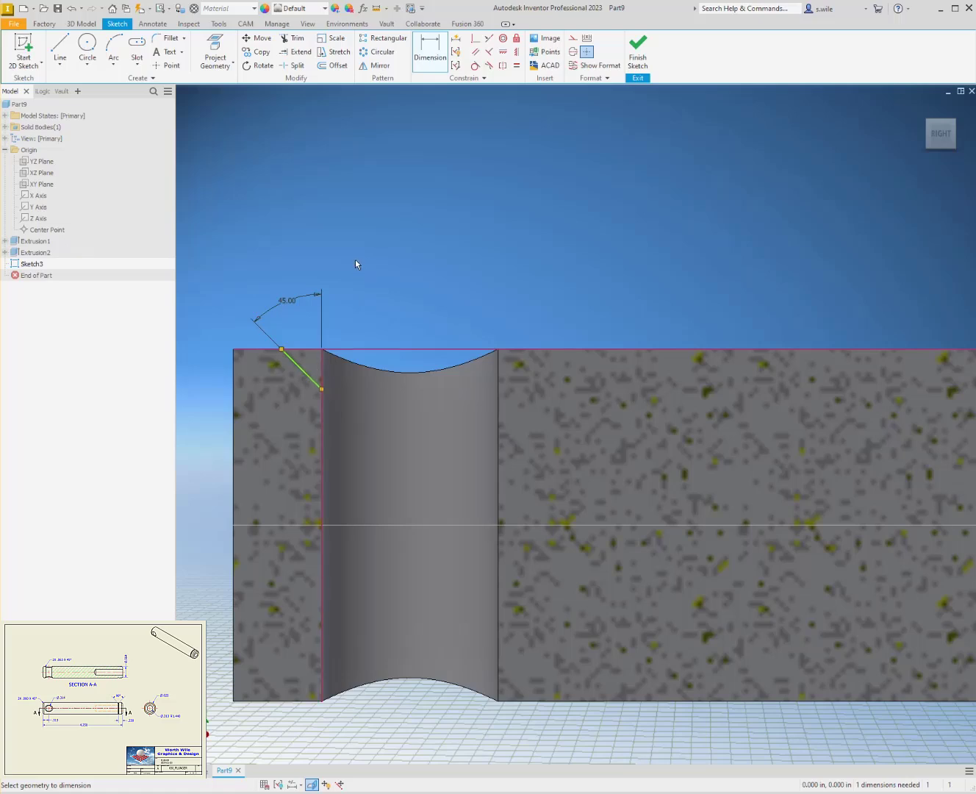
- Dimension the slanted line's lower endpoint 0.063 in below the cylinder's projected upper edge
{"action": "left_click", "coordinate": [306, 353]}
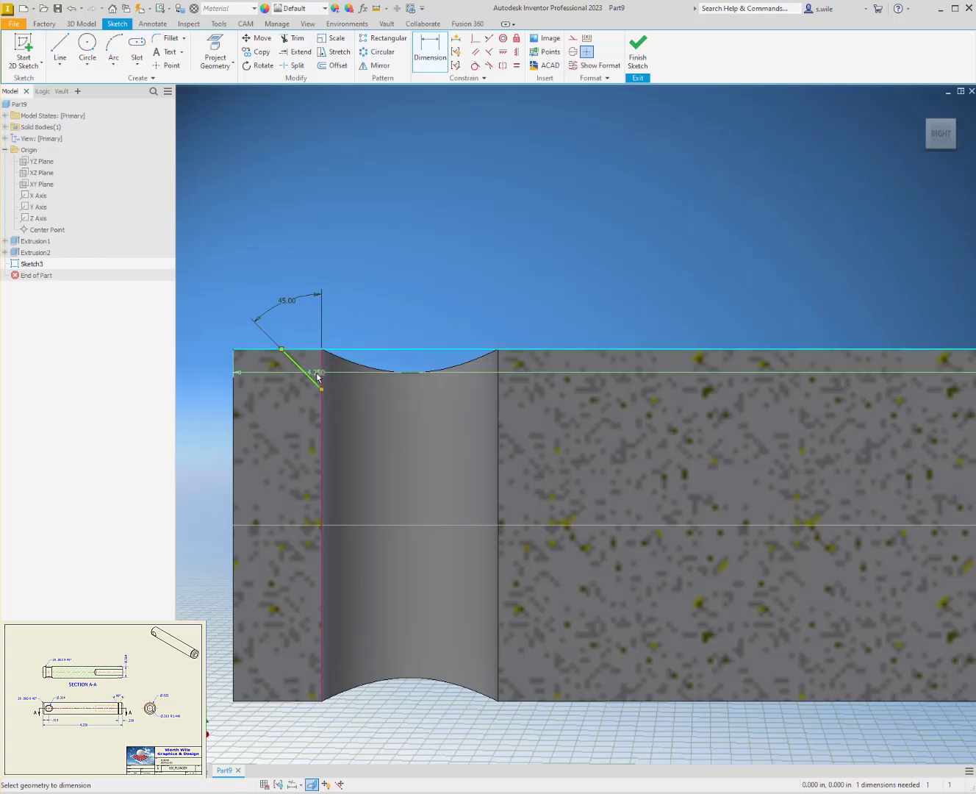
{"action": "left_click", "coordinate": [320, 388]}
{"action": "left_click", "coordinate": [391, 326]}
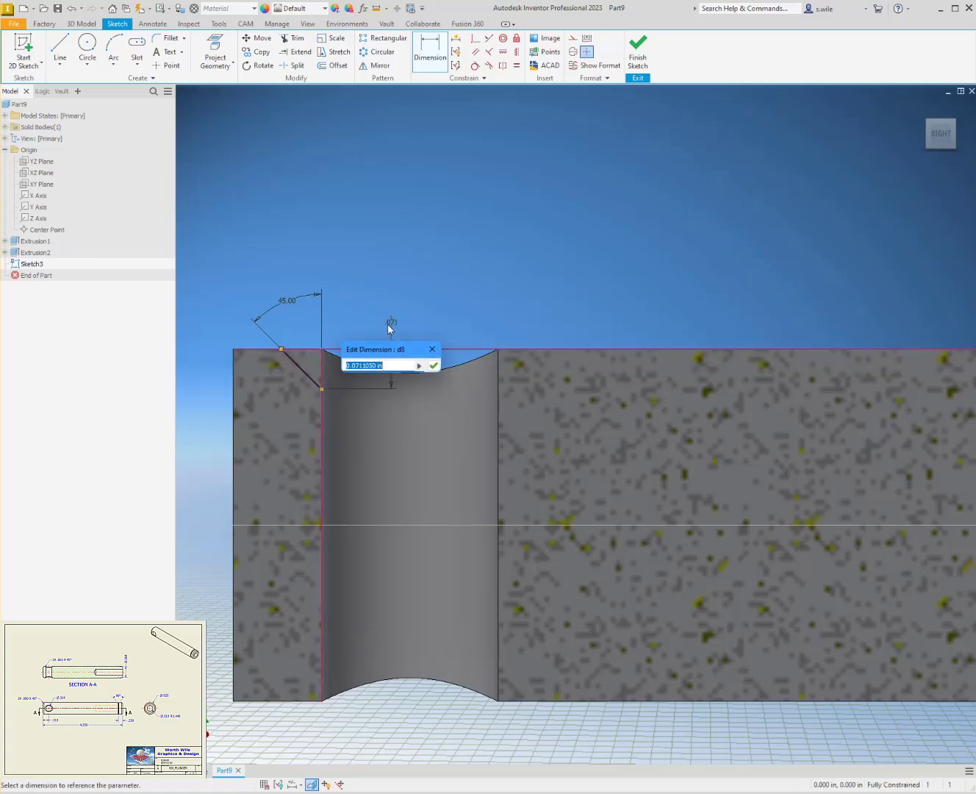
{"action": "type", "text": ".063"}
{"action": "key", "text": "Return"}
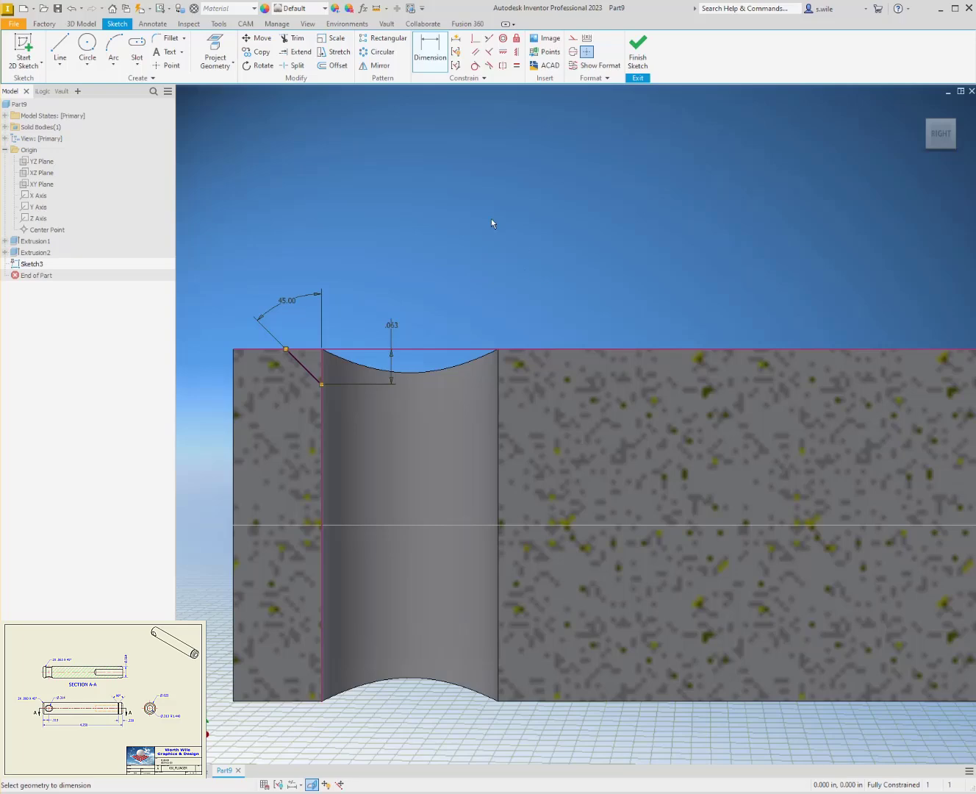
- Finish the chamfer profile sketch and create a work axis through the centre of the cross hole
{"action": "left_click", "coordinate": [638, 51]}
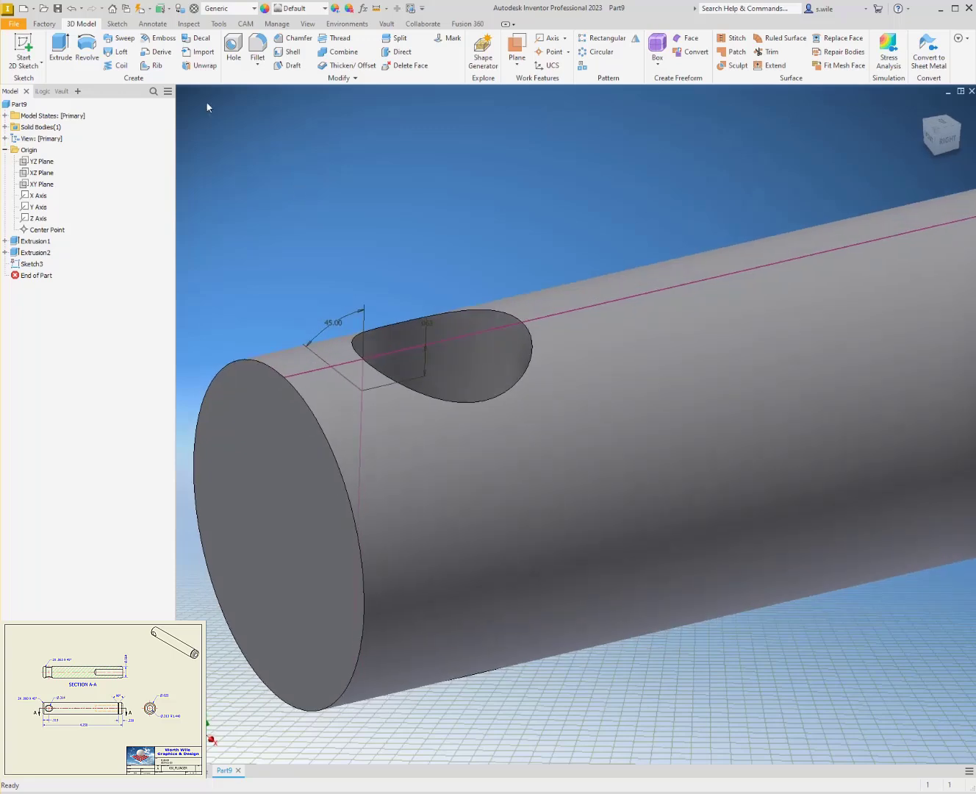
{"action": "left_click", "coordinate": [88, 50]}
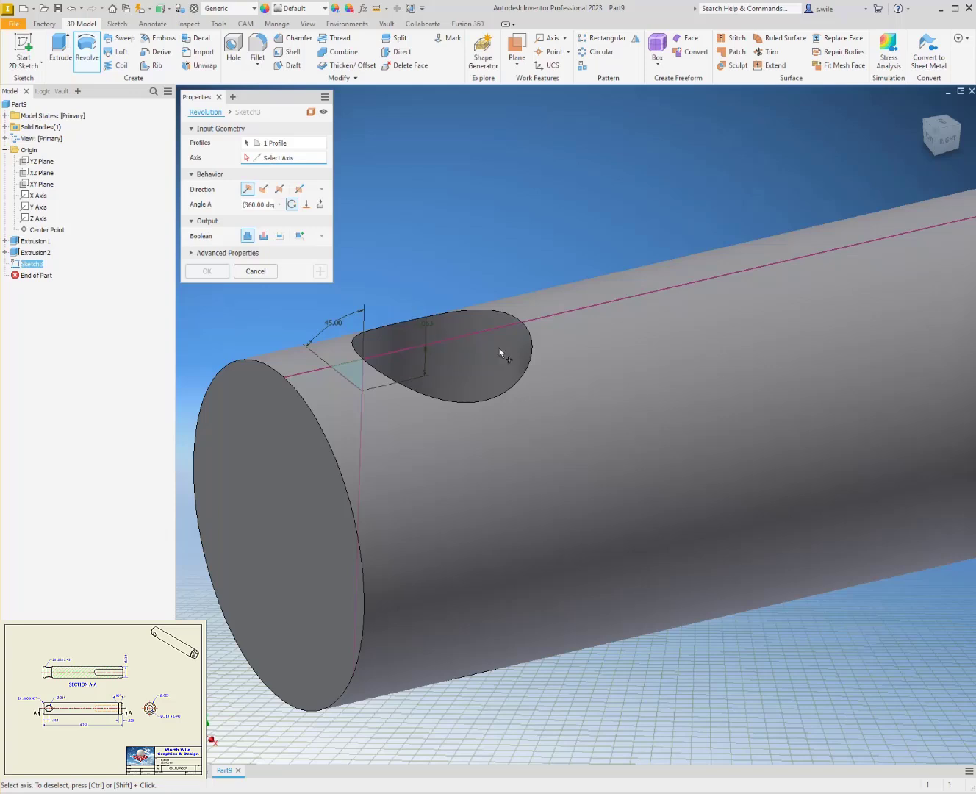
{"action": "key", "text": "Escape"}
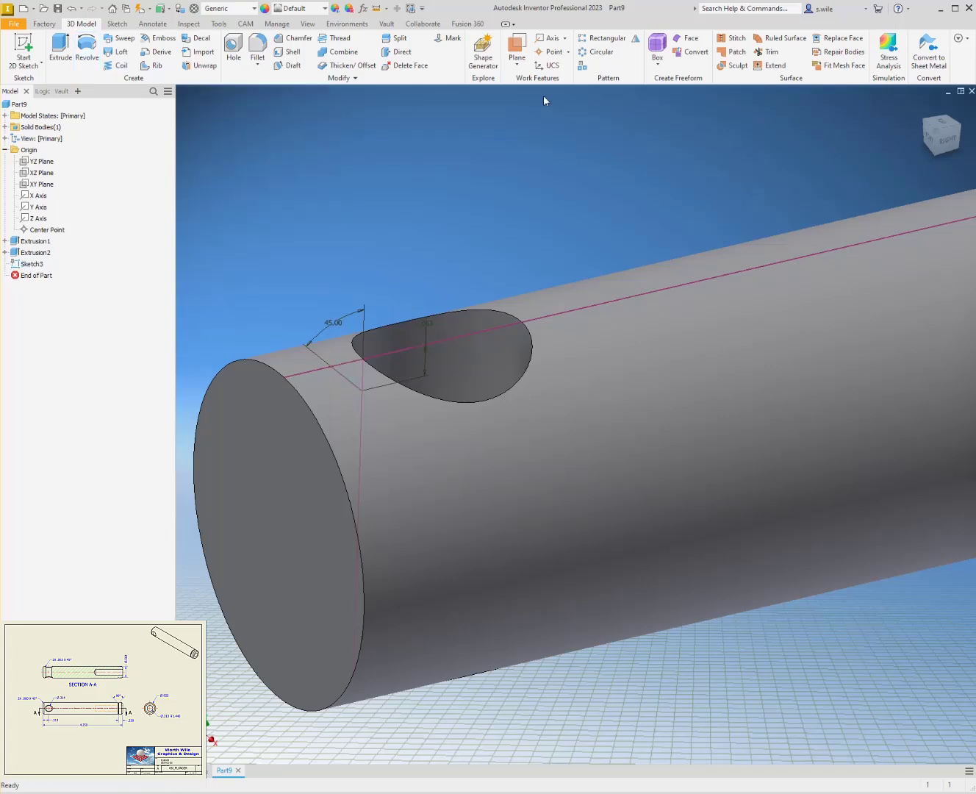
{"action": "left_click", "coordinate": [564, 38]}
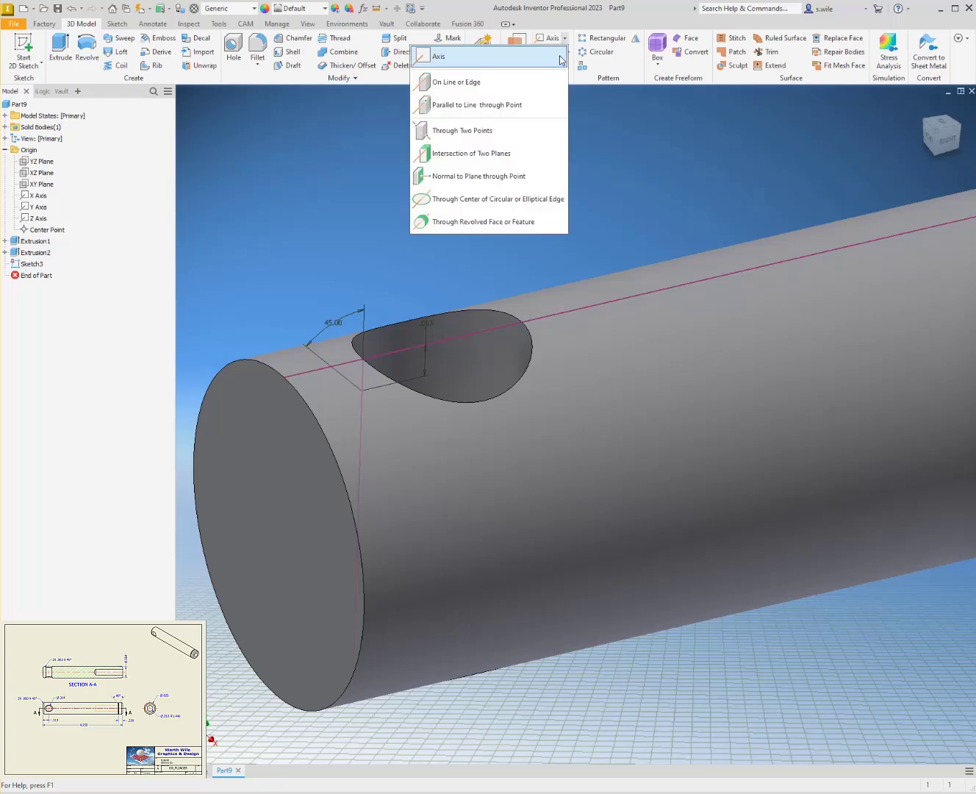
{"action": "left_click", "coordinate": [535, 59]}
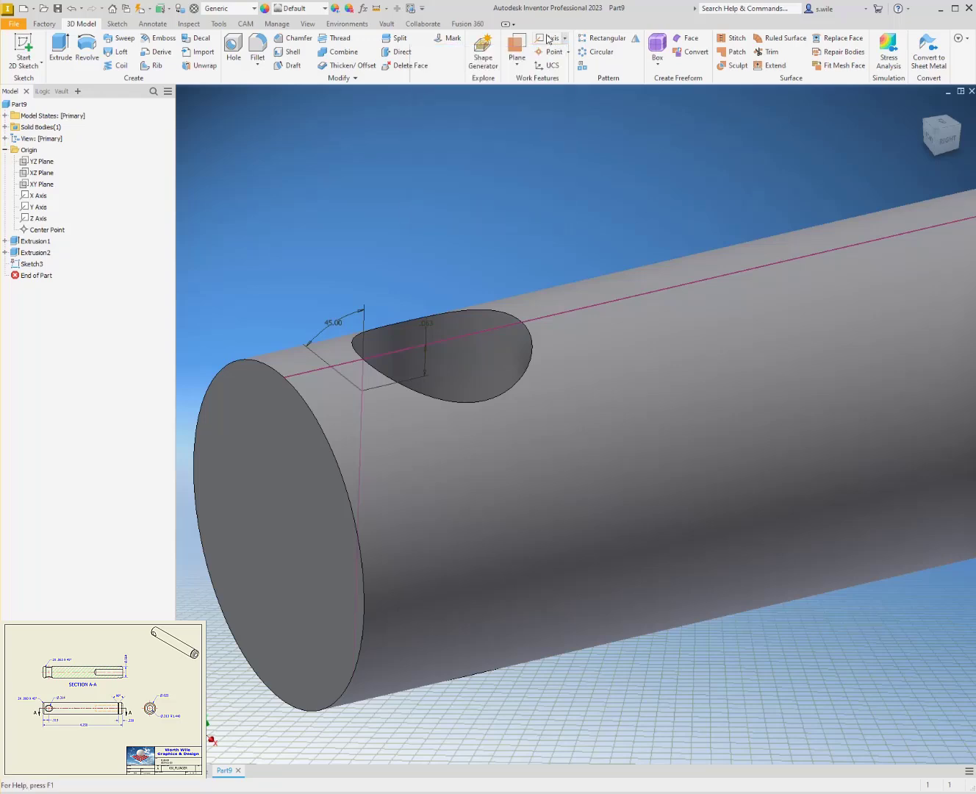
{"action": "left_click", "coordinate": [473, 369]}
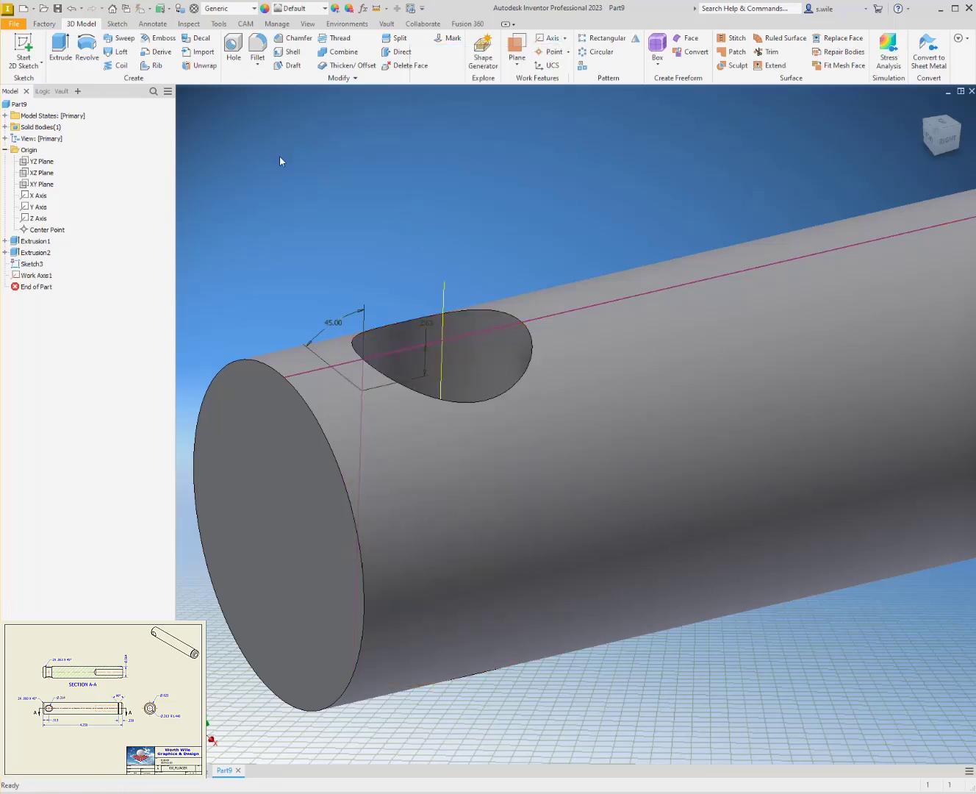
{"action": "left_click", "coordinate": [87, 48]}
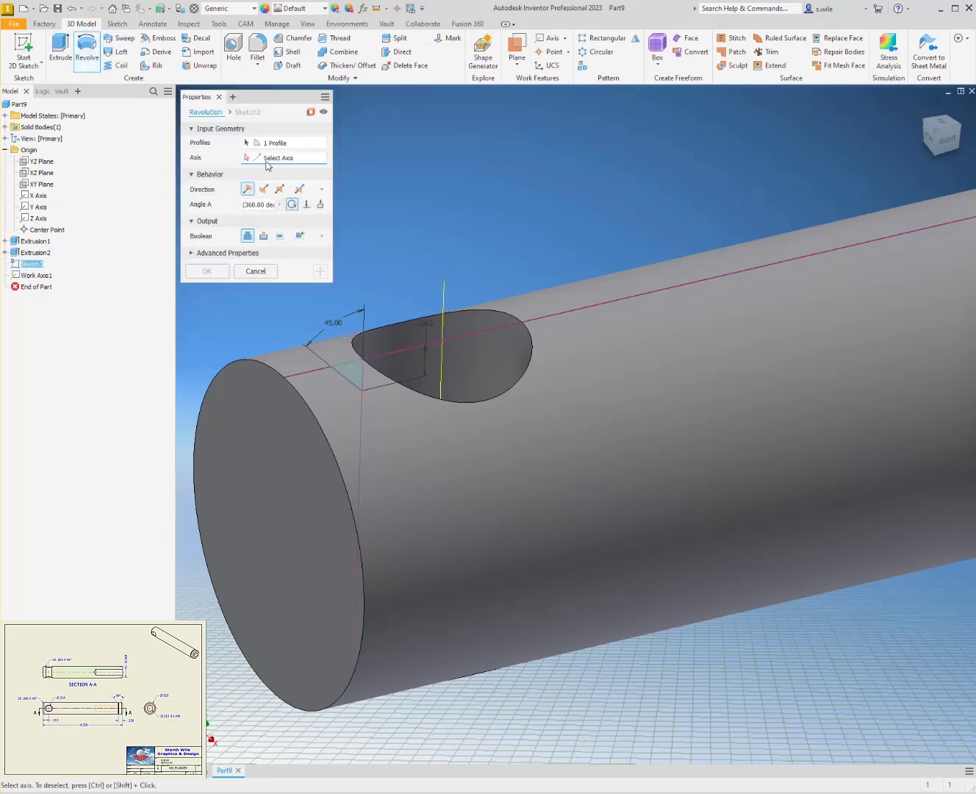
{"action": "key", "text": "Escape"}
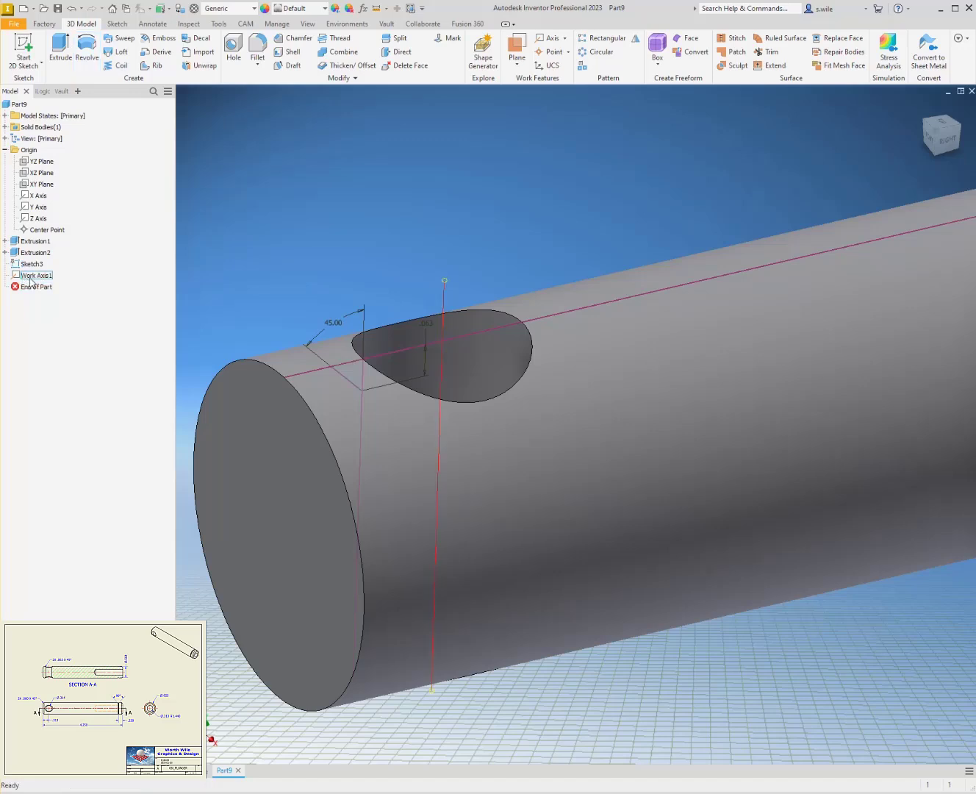
- Move the work axis ahead of the chamfer profile sketch in the feature order
{"action": "left_click", "coordinate": [86, 47]}
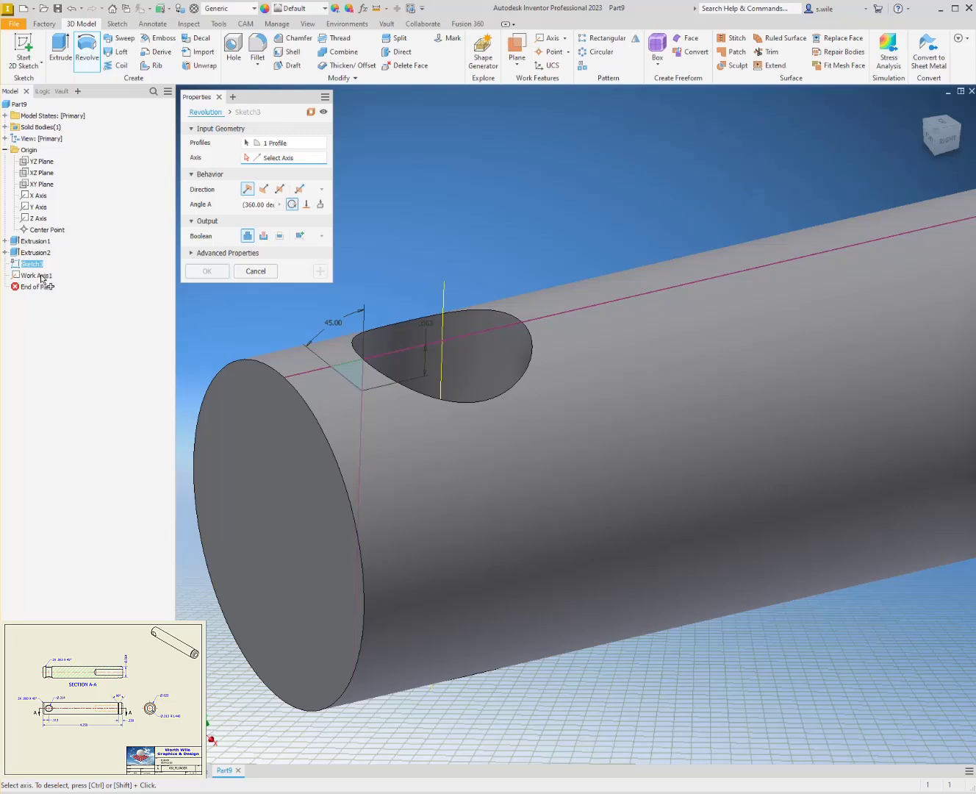
{"action": "key", "text": "Escape"}
{"action": "left_click_drag", "start_coordinate": [39, 274], "coordinate": [45, 263]}
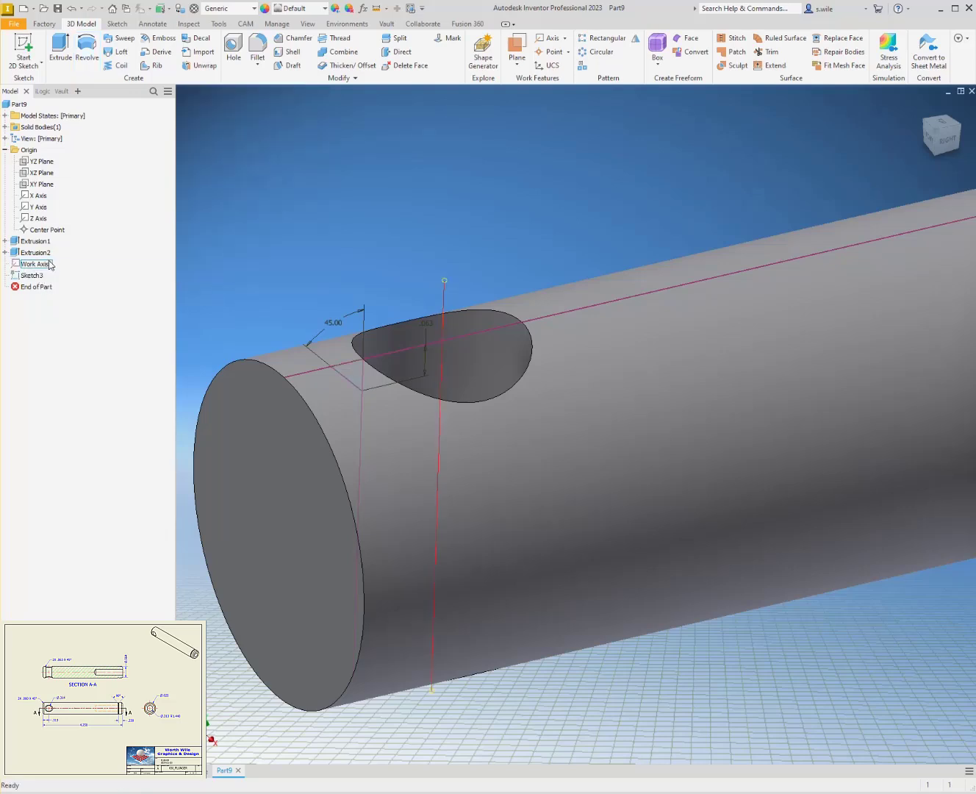
- Revolve the chamfer triangle 360 degrees about the work axis as a cut around the cross hole's rim
{"action": "left_click", "coordinate": [87, 47]}
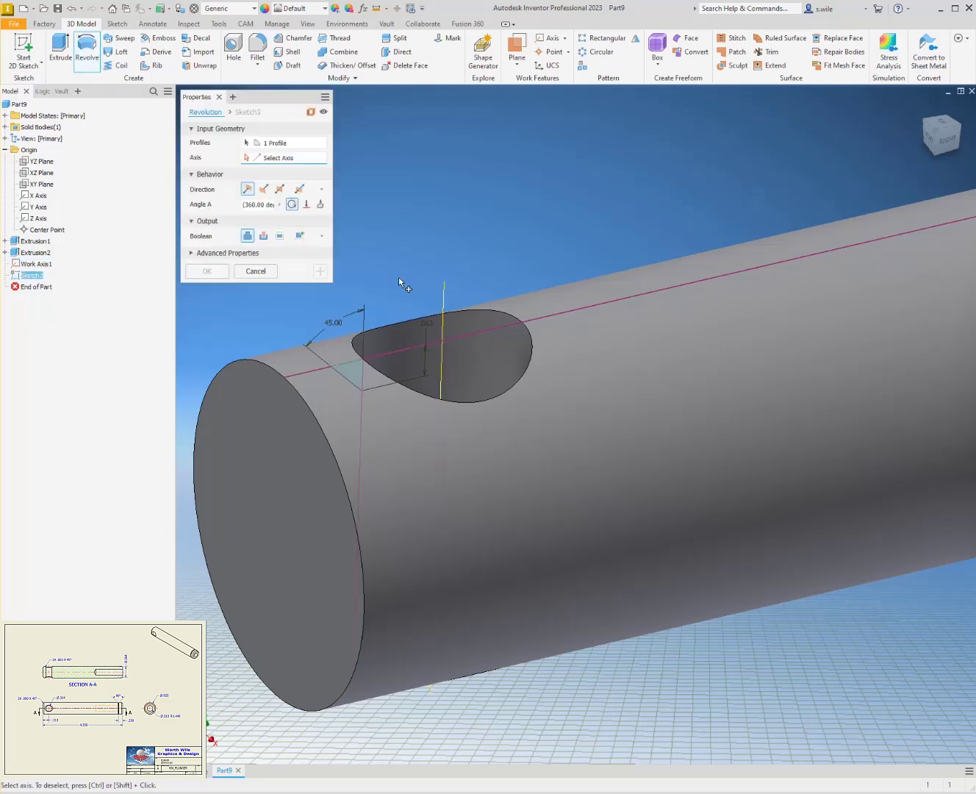
{"action": "left_click", "coordinate": [443, 301]}
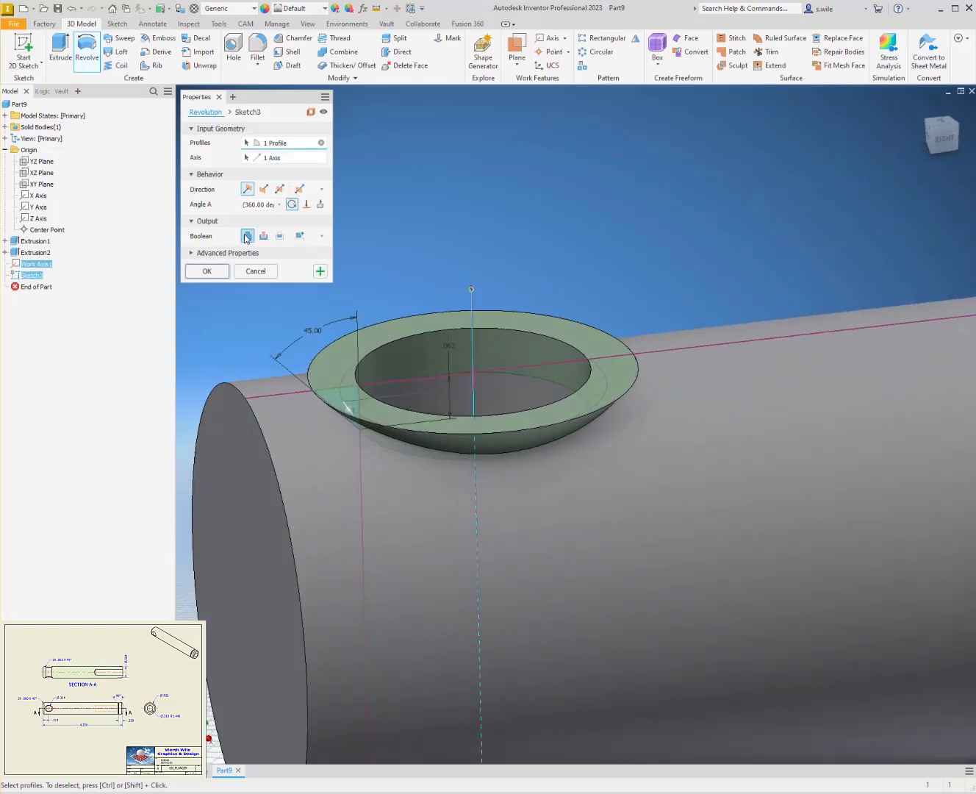
{"action": "left_click", "coordinate": [263, 235]}
{"action": "left_click", "coordinate": [219, 275]}
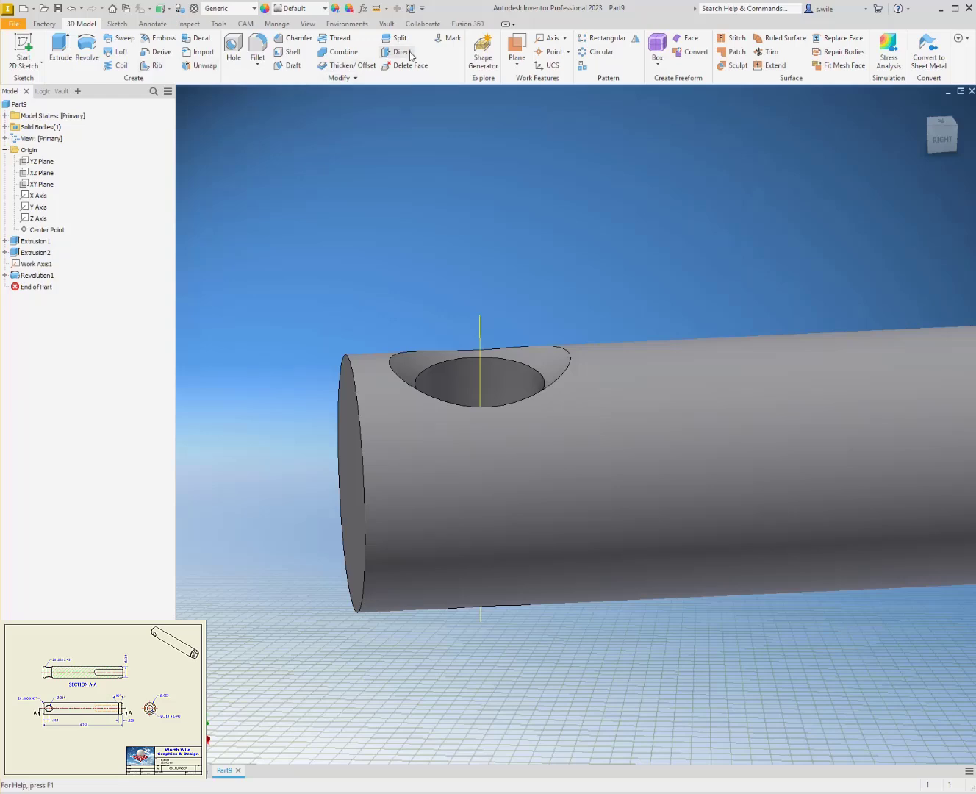
- Mirror the revolved chamfer cut across the XZ plane to the hole's opposite rim and hide the work axis
{"action": "left_click", "coordinate": [636, 38]}
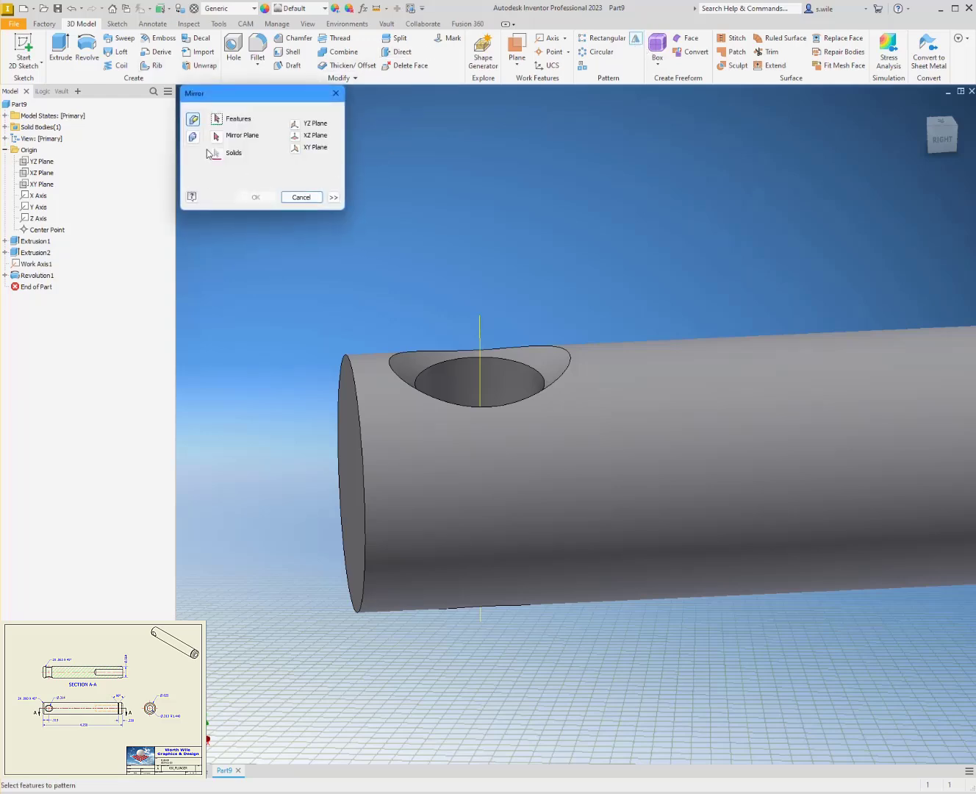
{"action": "left_click", "coordinate": [408, 359]}
{"action": "left_click", "coordinate": [217, 135]}
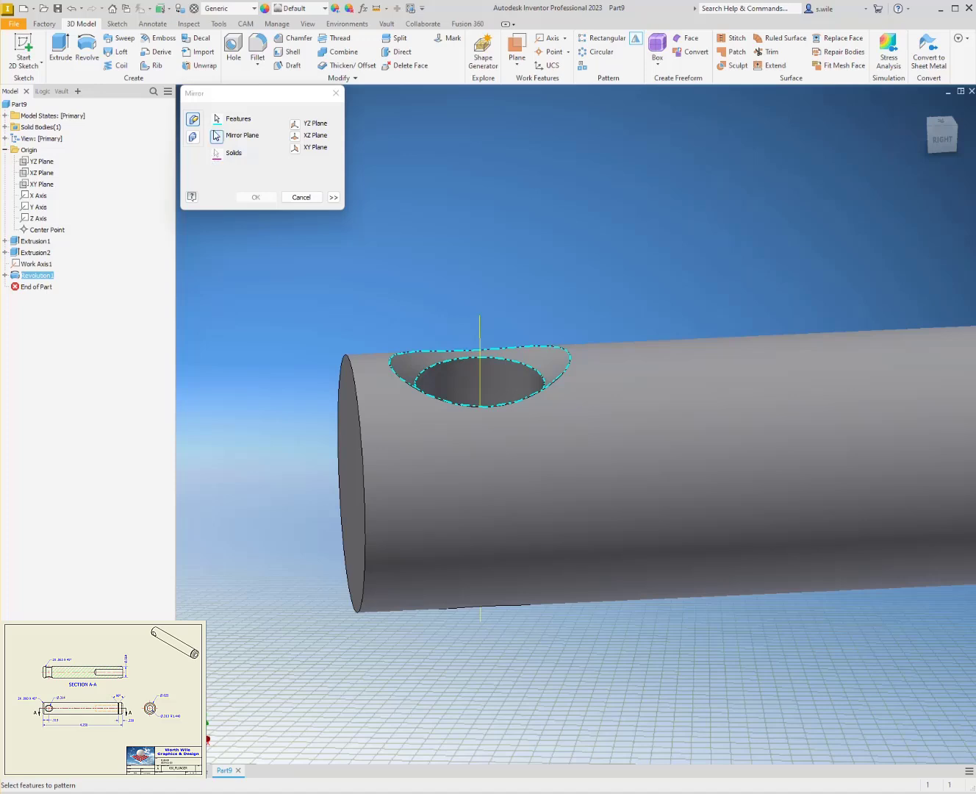
{"action": "left_click", "coordinate": [214, 136]}
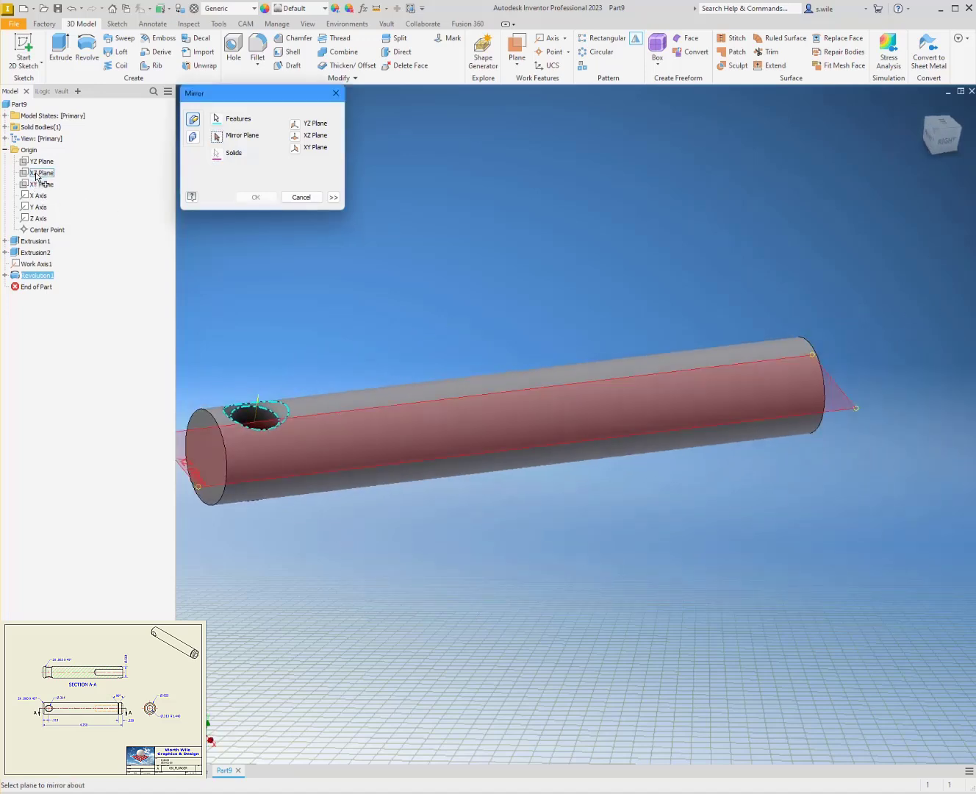
{"action": "left_click", "coordinate": [40, 174]}
{"action": "left_click", "coordinate": [254, 197]}
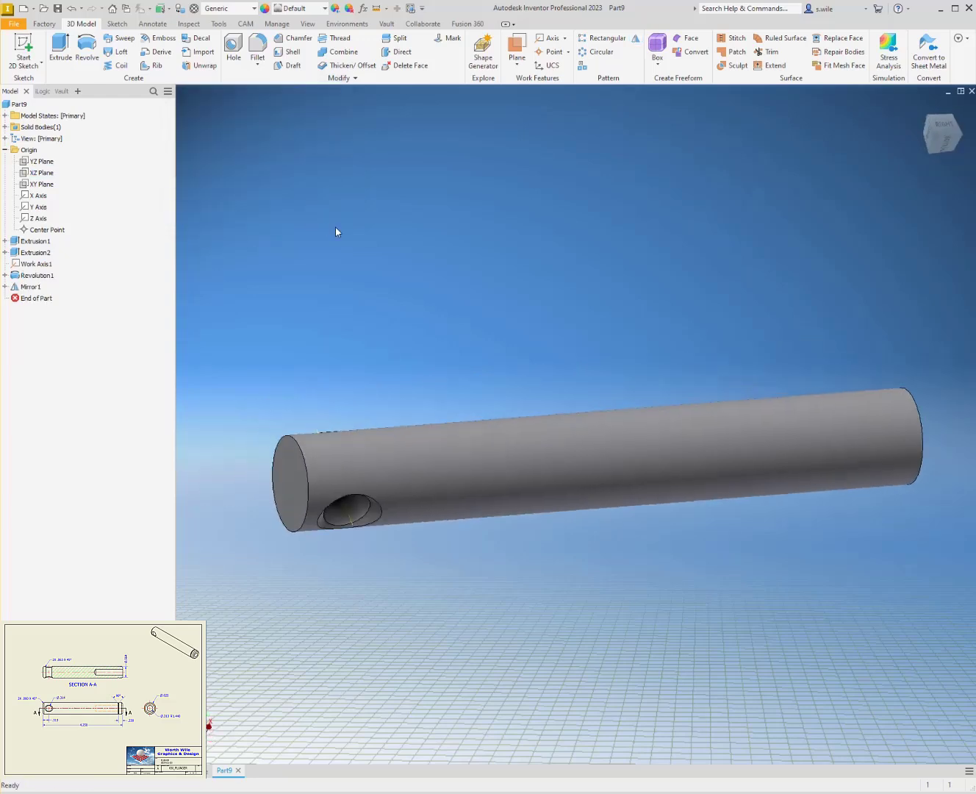
{"action": "right_click", "coordinate": [33, 264]}
{"action": "left_click", "coordinate": [56, 346]}
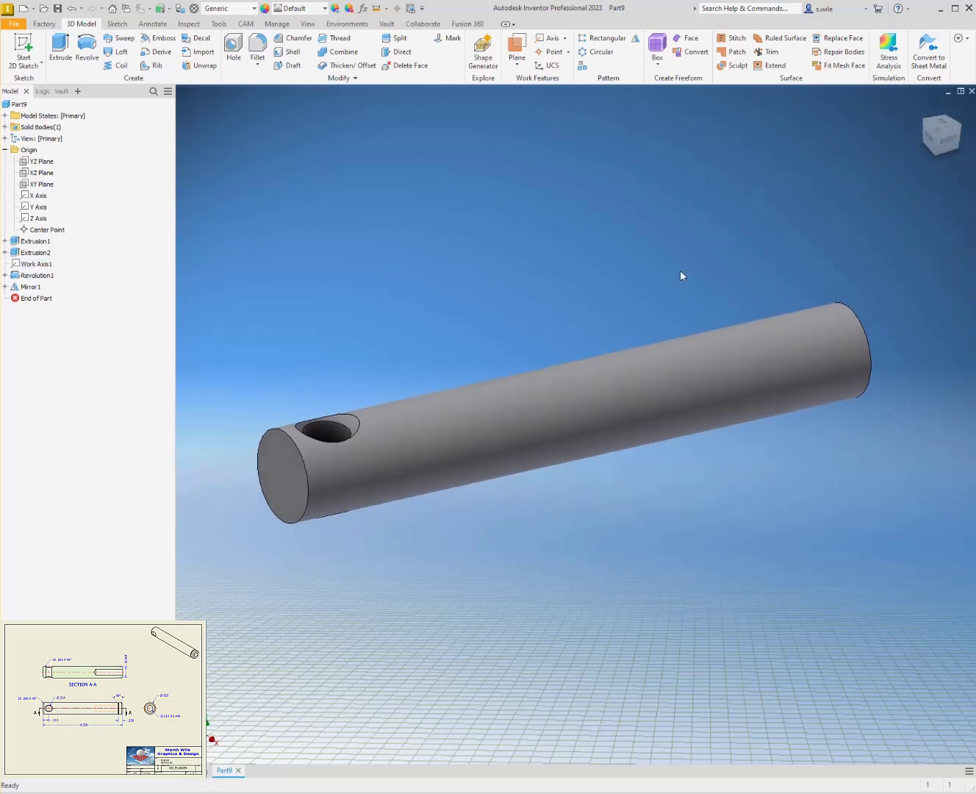
- Start a sketch on the XZ plane with sliced graphics and project the cylinder's upper edge near the end without the hole
{"action": "left_click", "coordinate": [37, 174]}
{"action": "key", "text": "s"}
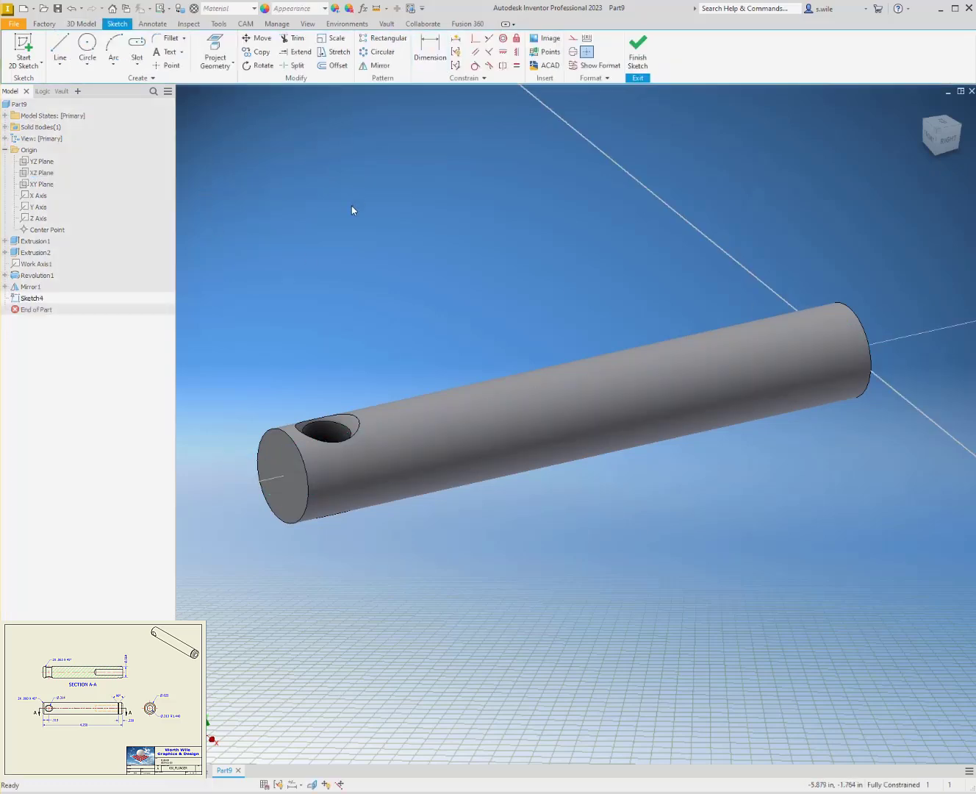
{"action": "key", "text": "F7"}
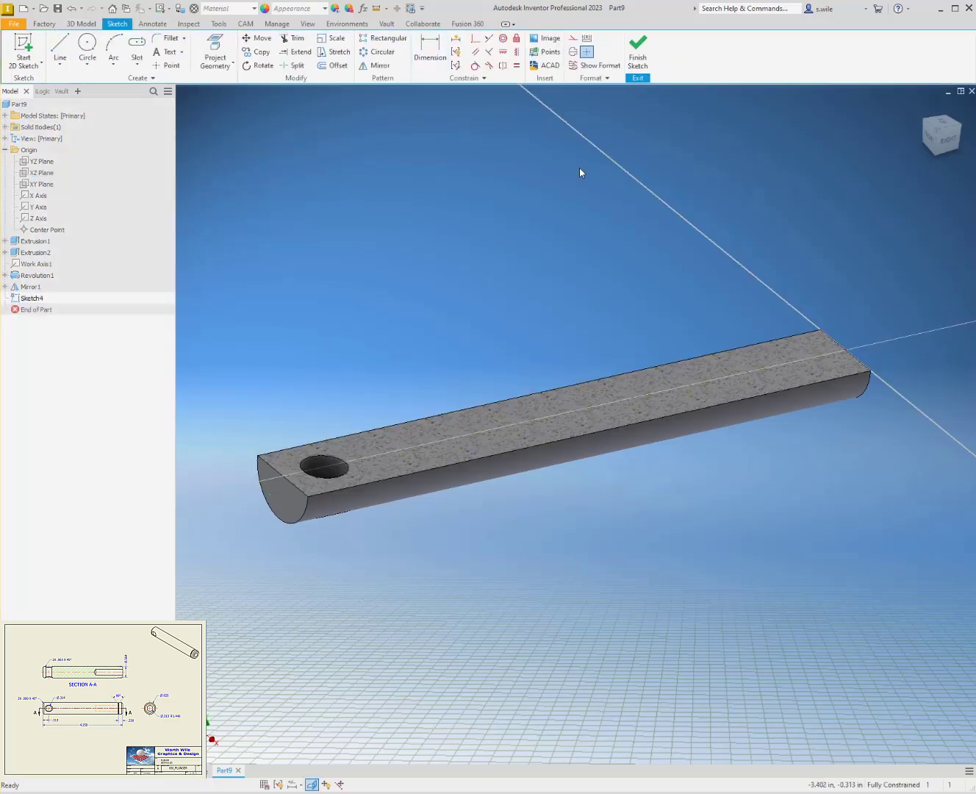
{"action": "left_click", "coordinate": [942, 123]}
{"action": "scroll", "coordinate": [839, 387], "scroll_direction": "up", "scroll_amount": 5}
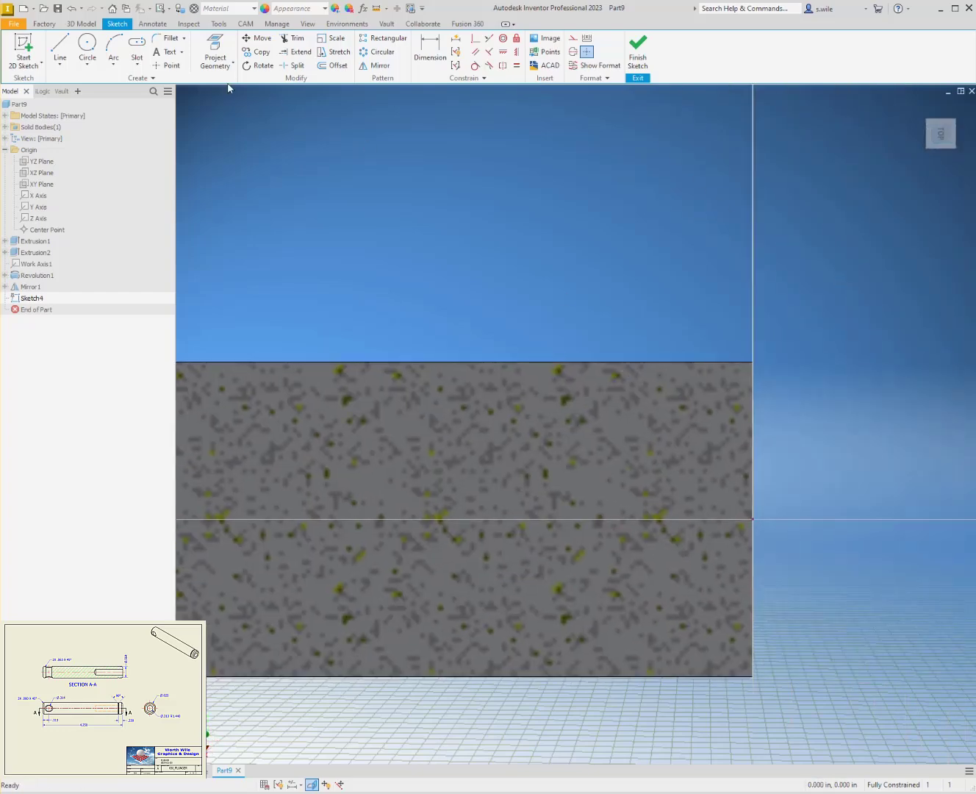
{"action": "left_click", "coordinate": [216, 55]}
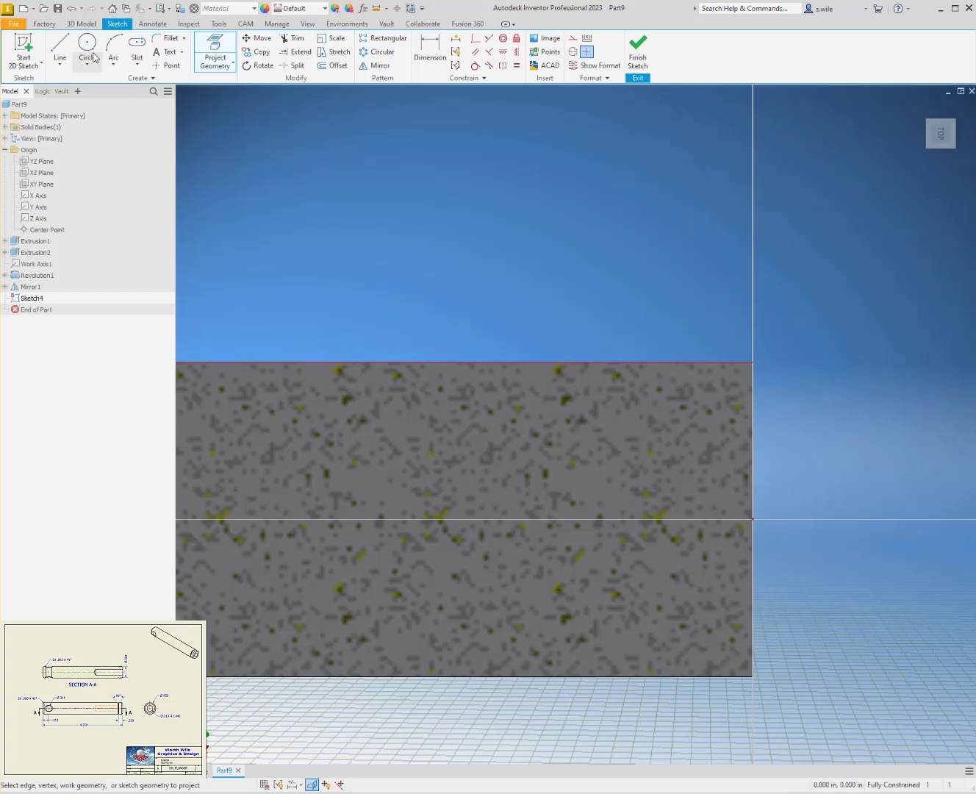
- Draw a V from two lines with both open ends on the projected edge, and make the lines equal in length
{"action": "left_click", "coordinate": [60, 50]}
{"action": "left_click", "coordinate": [569, 362]}
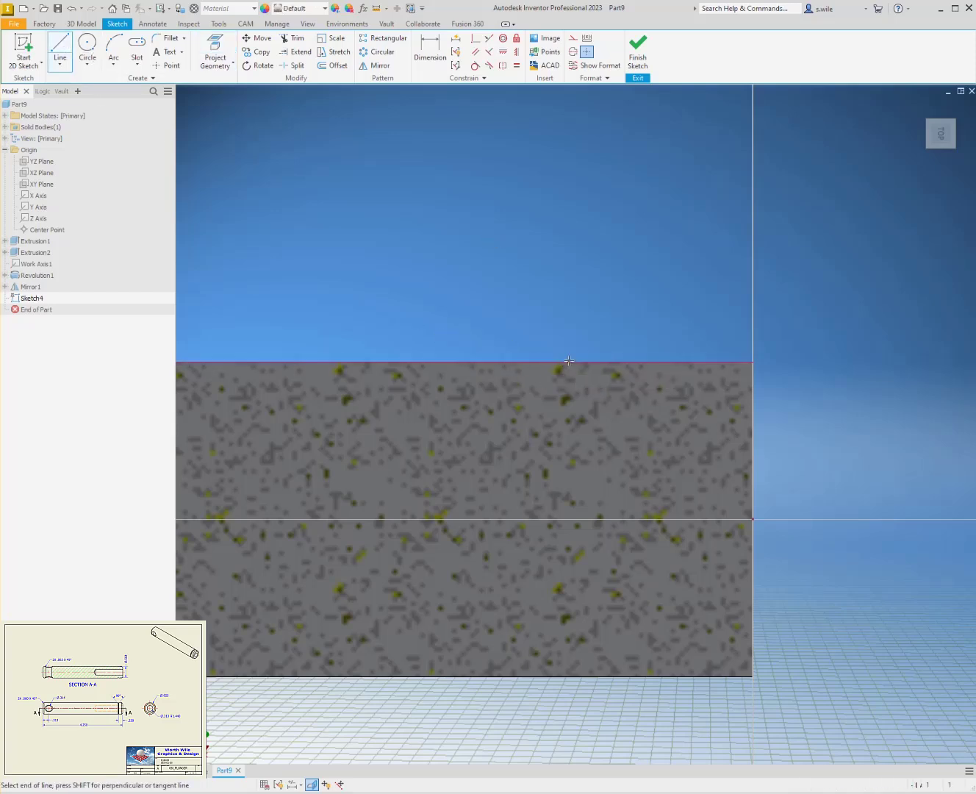
{"action": "left_click", "coordinate": [596, 400]}
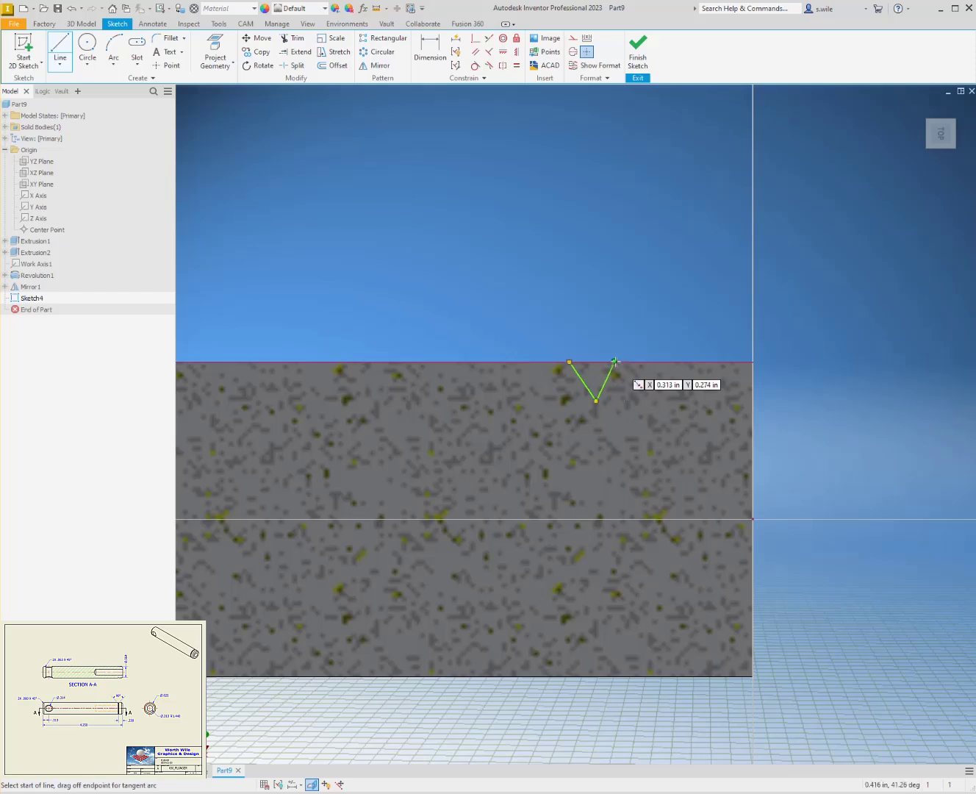
{"action": "double_click", "coordinate": [615, 361]}
{"action": "left_click", "coordinate": [515, 65]}
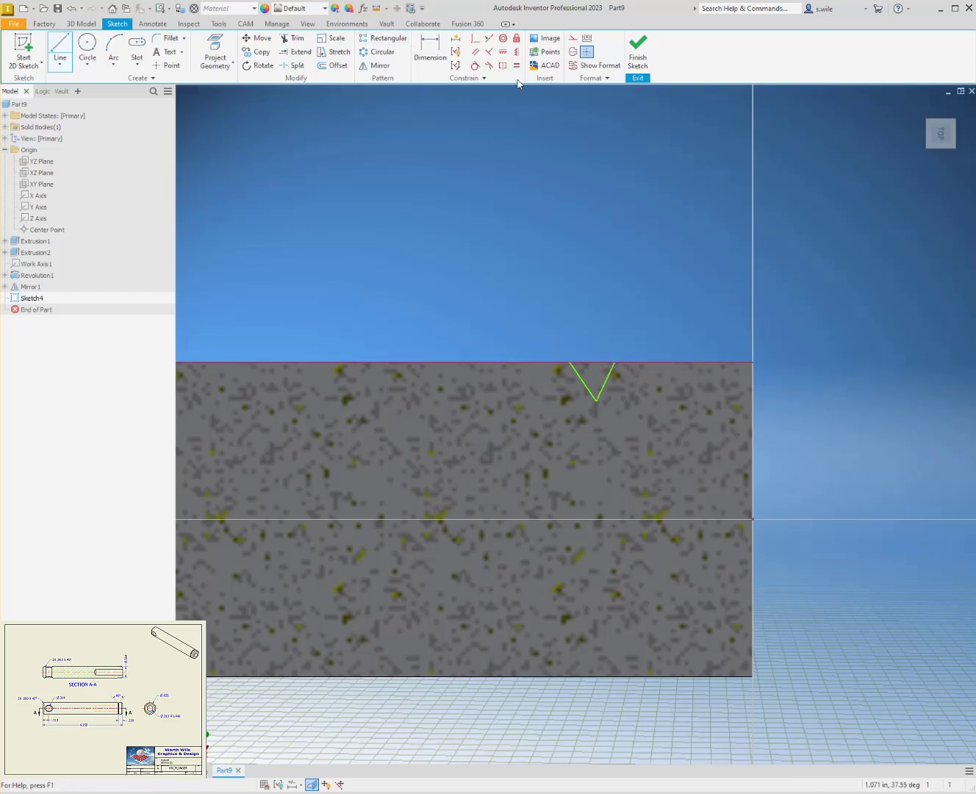
{"action": "left_click", "coordinate": [586, 385]}
{"action": "left_click", "coordinate": [604, 386]}
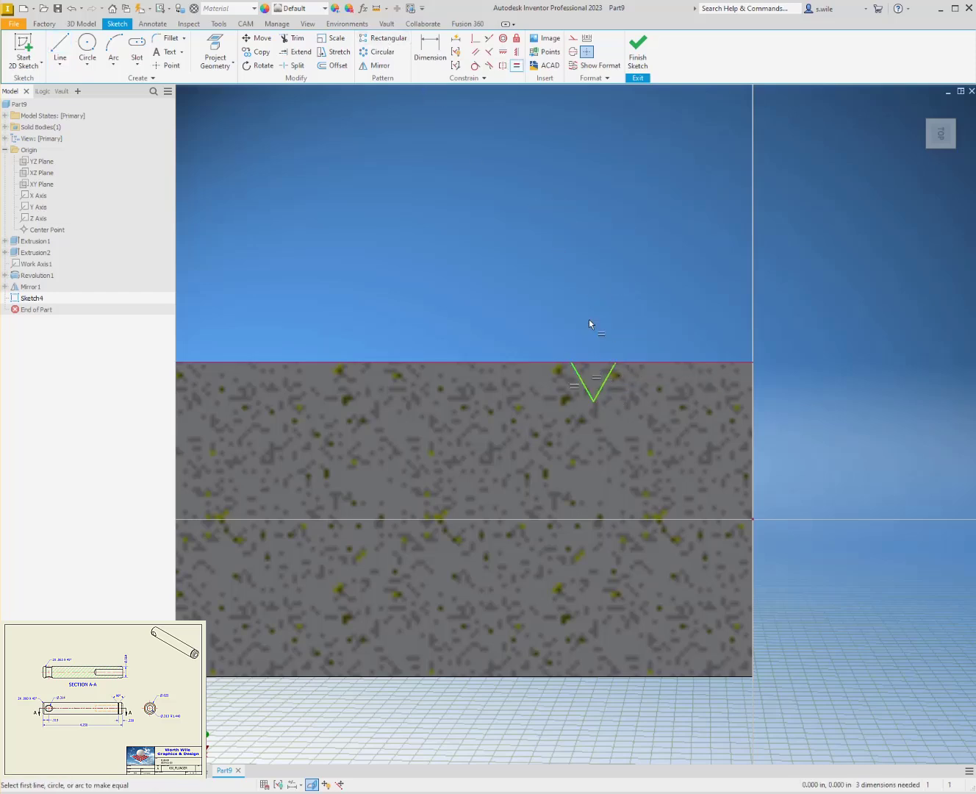
- Project the Z axis into the sketch and convert it to a centerline
{"action": "key", "text": "d"}
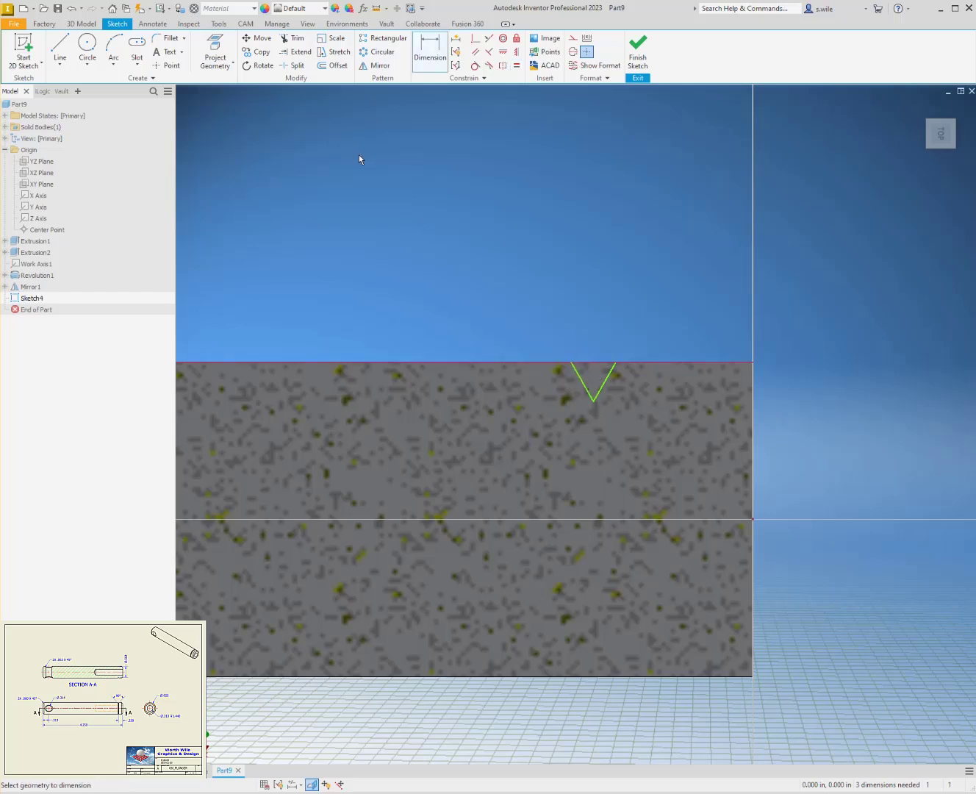
{"action": "key", "text": "Escape"}
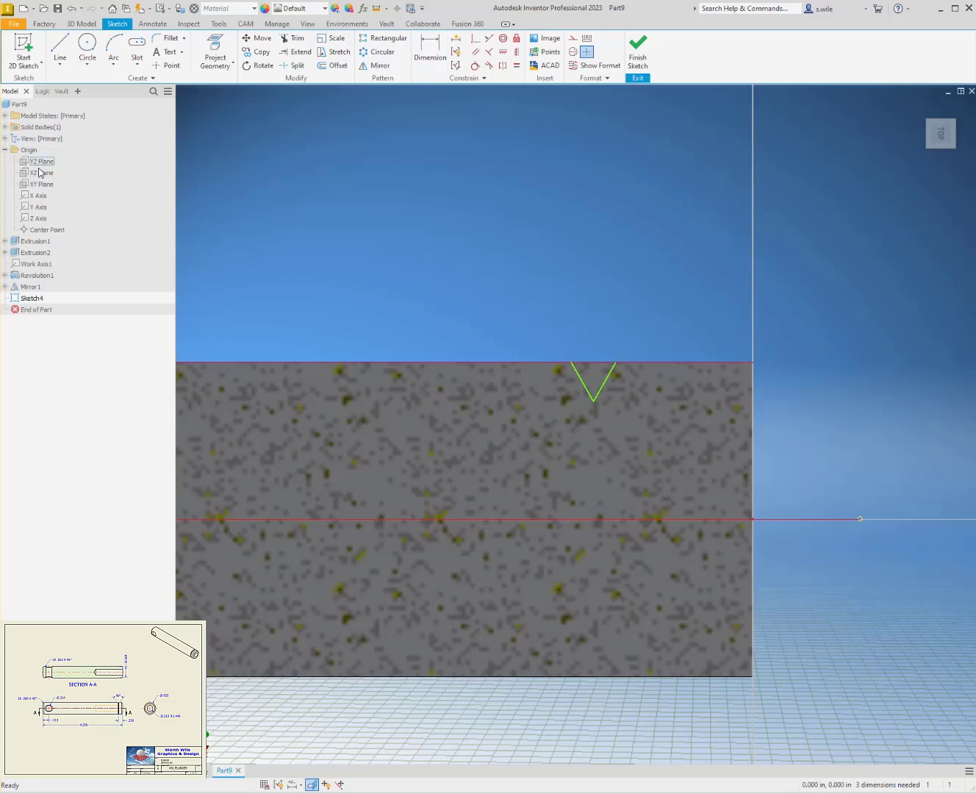
{"action": "left_click", "coordinate": [38, 217]}
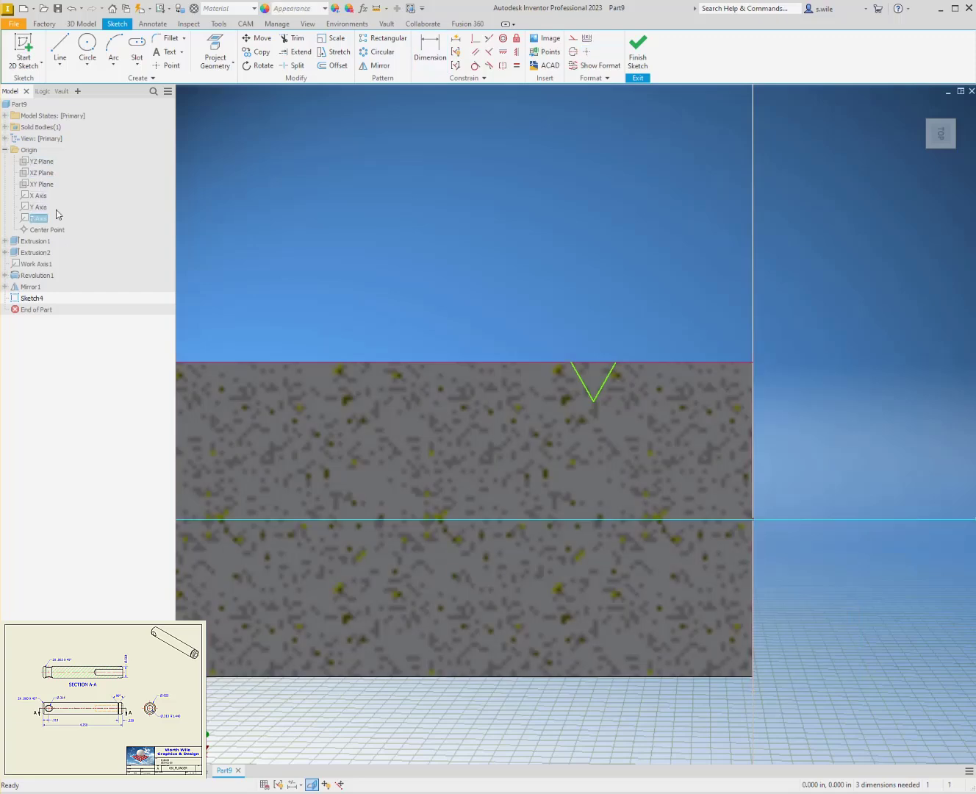
{"action": "left_click", "coordinate": [215, 52]}
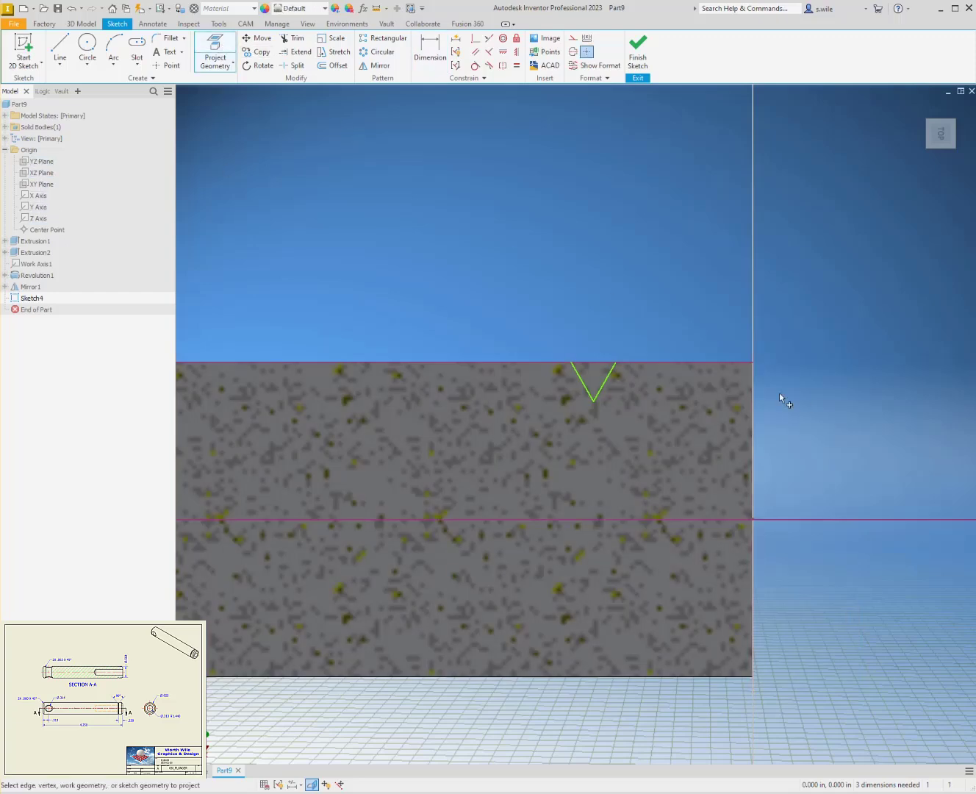
{"action": "left_click_drag", "start_coordinate": [877, 442], "coordinate": [827, 566]}
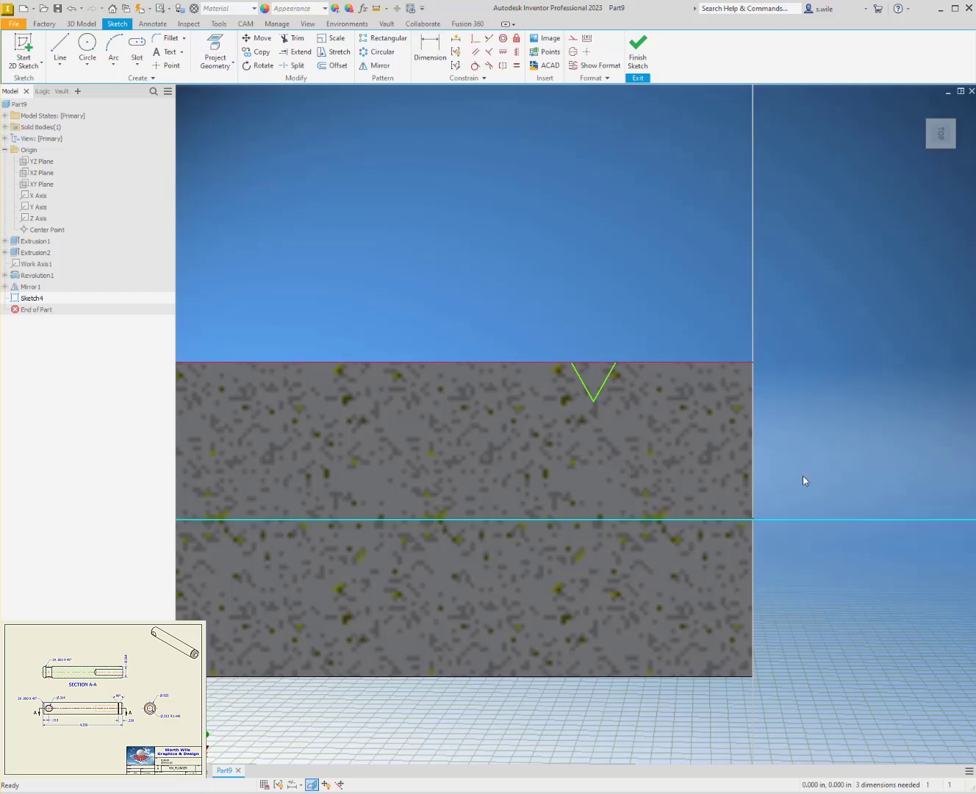
{"action": "left_click", "coordinate": [573, 52]}
- Dimension the V's vertex to the centerline as a 0.564 in diameter
{"action": "key", "text": "d"}
{"action": "left_click", "coordinate": [805, 518]}
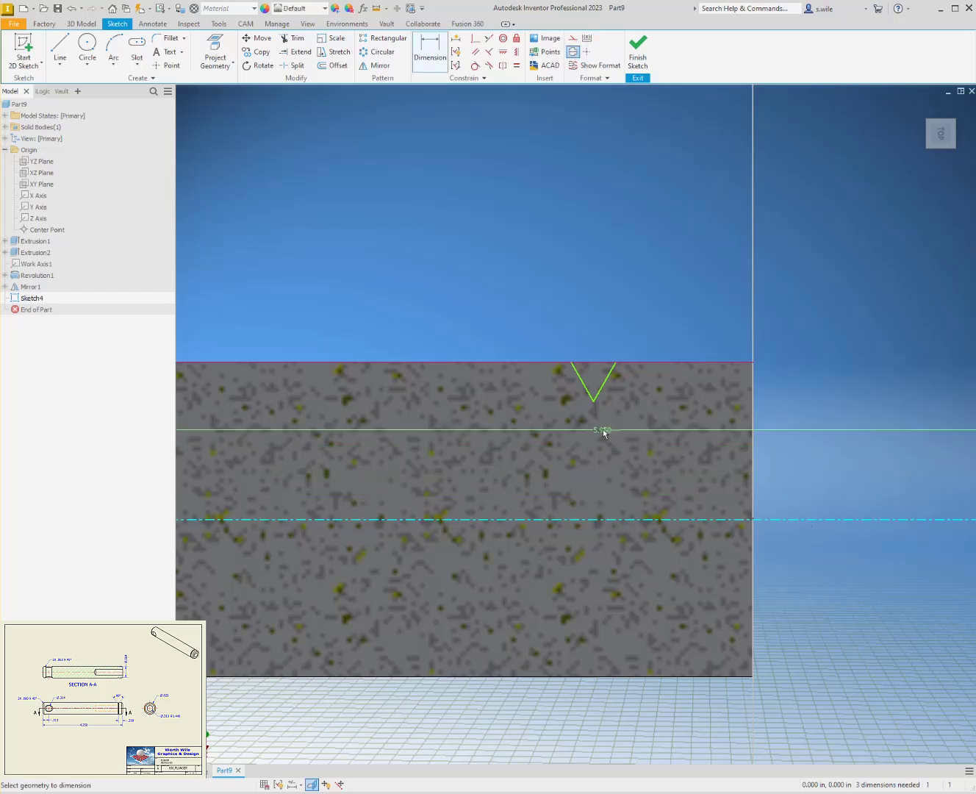
{"action": "left_click", "coordinate": [595, 404]}
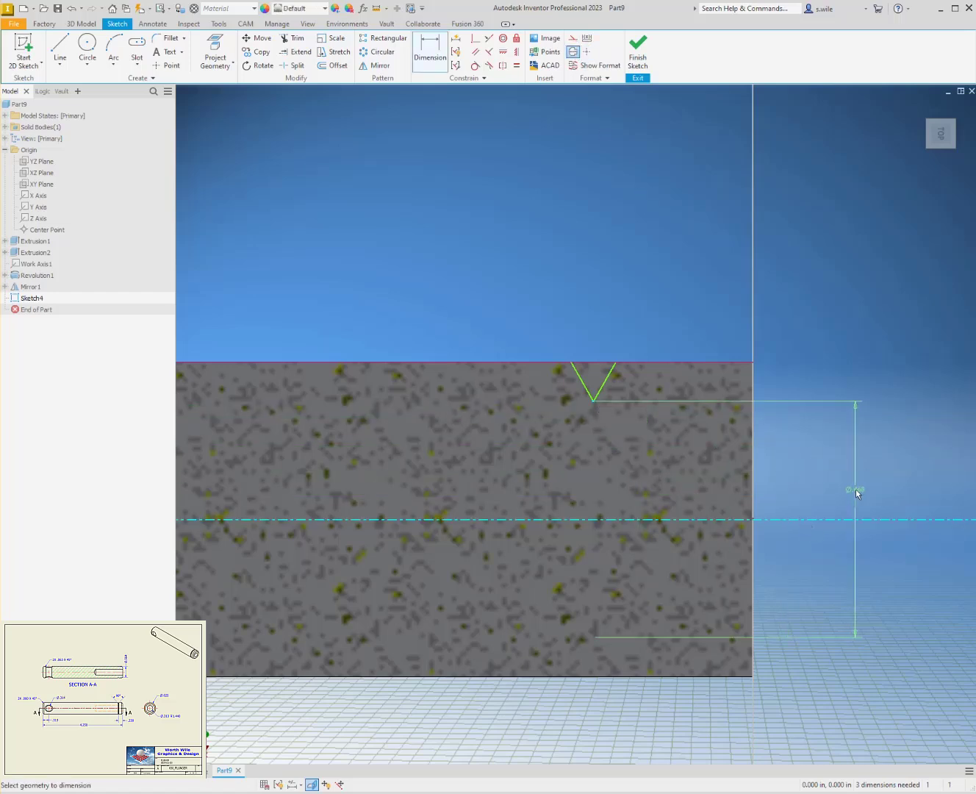
{"action": "left_click", "coordinate": [851, 490]}
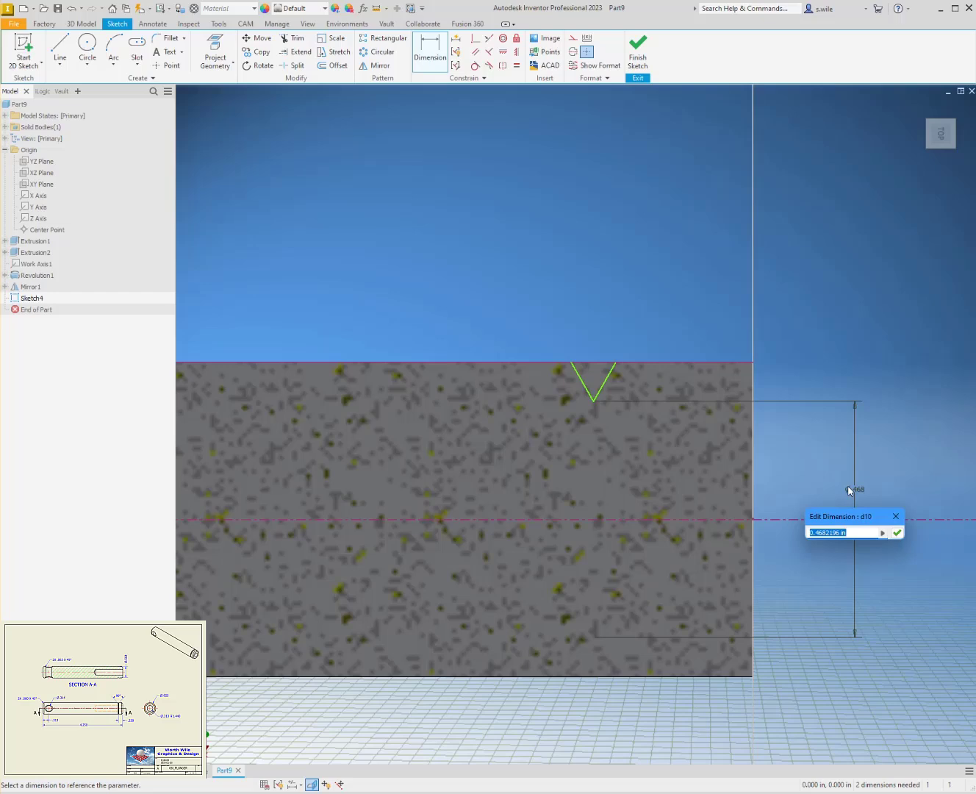
{"action": "type", "text": ".564"}
{"action": "key", "text": "Return"}
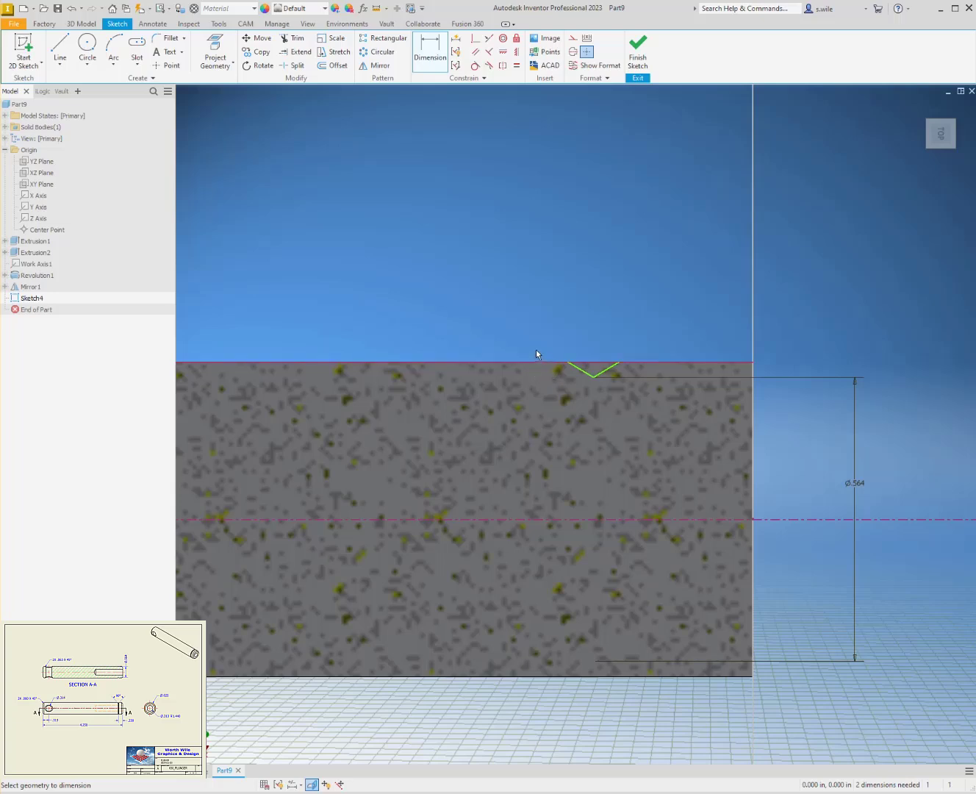
- Dimension the angle between the V's two lines at 90 degrees
{"action": "left_click", "coordinate": [584, 372]}
{"action": "left_click", "coordinate": [599, 377]}
{"action": "left_click", "coordinate": [593, 315]}
{"action": "type", "text": "90"}
{"action": "key", "text": "Return"}
- Dimension the V's vertex 0.23 in from the cylinder's end face
{"action": "left_click", "coordinate": [754, 362]}
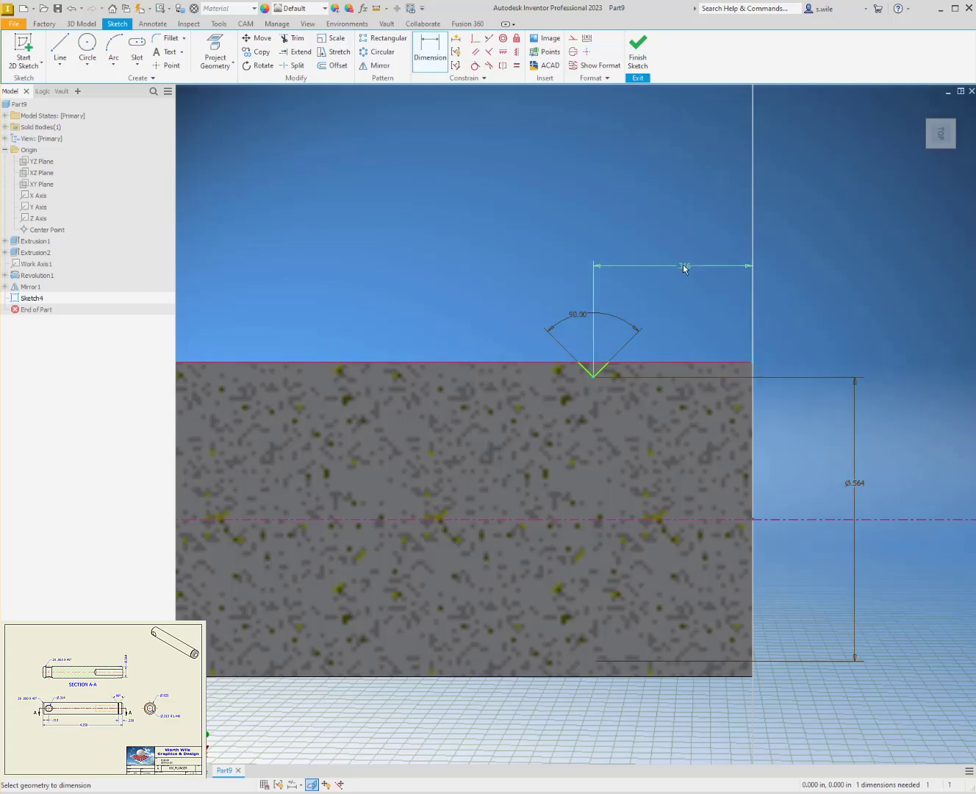
{"action": "left_click", "coordinate": [670, 266]}
{"action": "type", "text": "."}
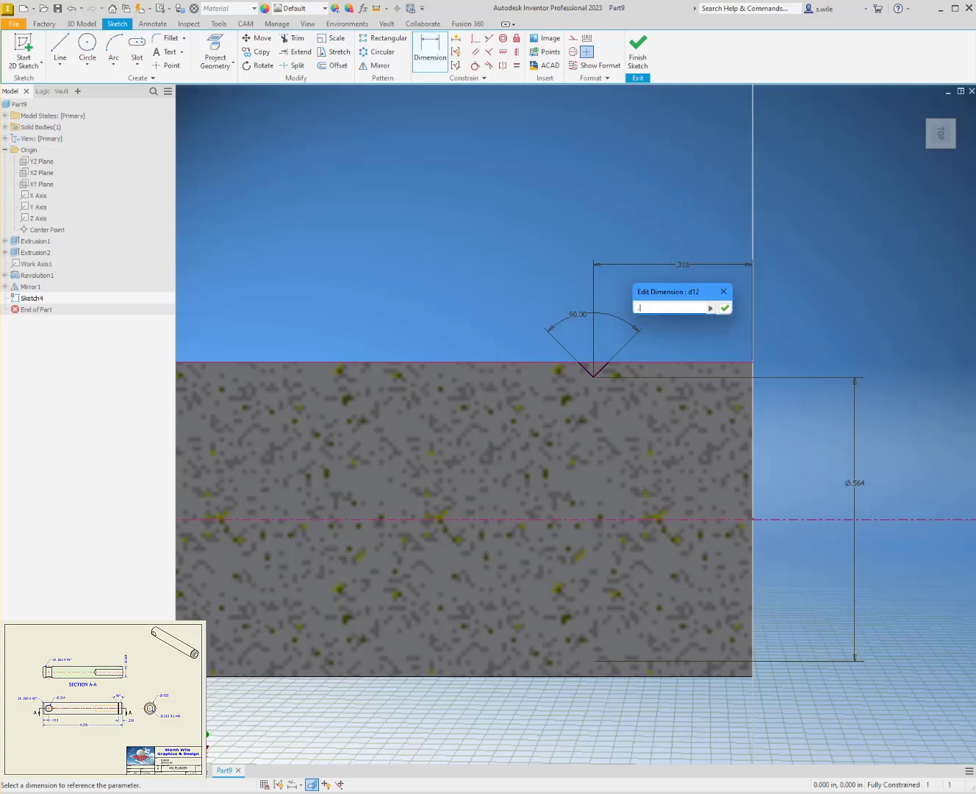
{"action": "type", "text": "23"}
{"action": "key", "text": "Return"}
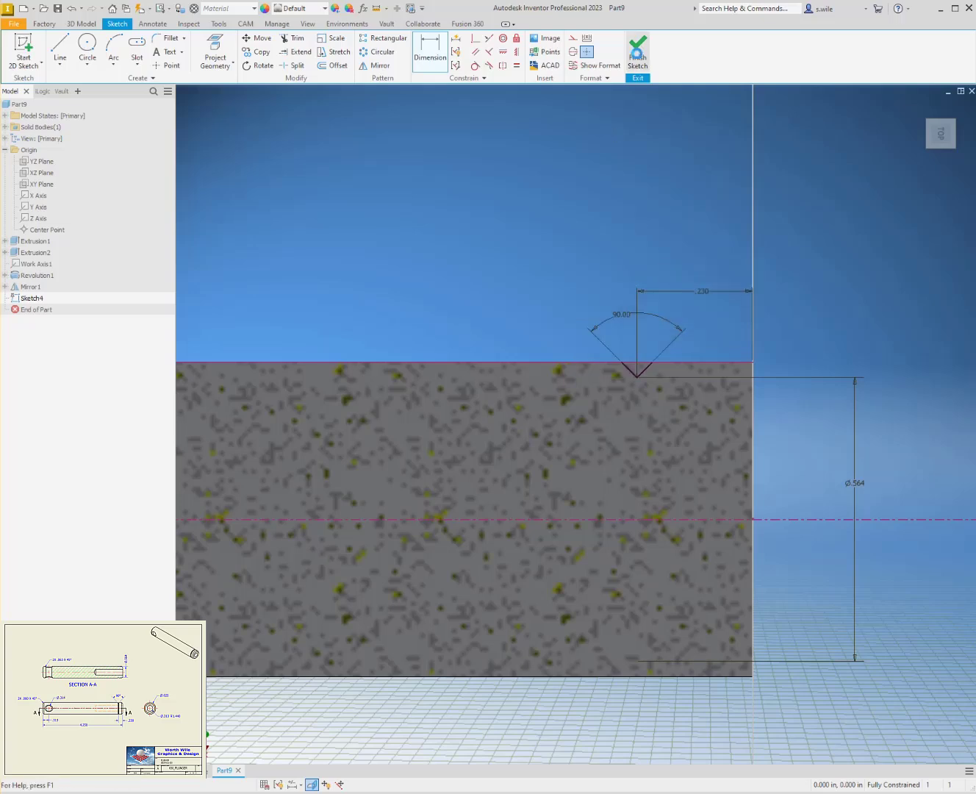
- Finish the sketch and revolve the V profile 360 degrees around the centerline as a cut, forming a groove
{"action": "left_click", "coordinate": [638, 51]}
{"action": "key", "text": "r"}
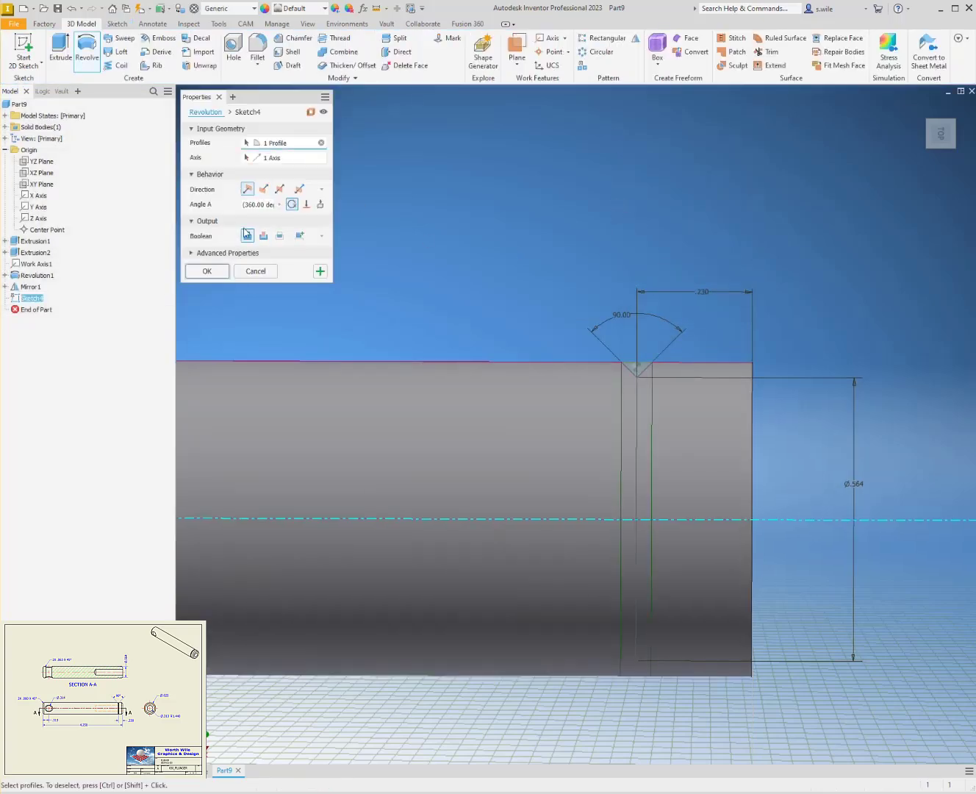
{"action": "left_click", "coordinate": [263, 235]}
{"action": "left_click", "coordinate": [207, 270]}
{"action": "key", "text": "F6"}
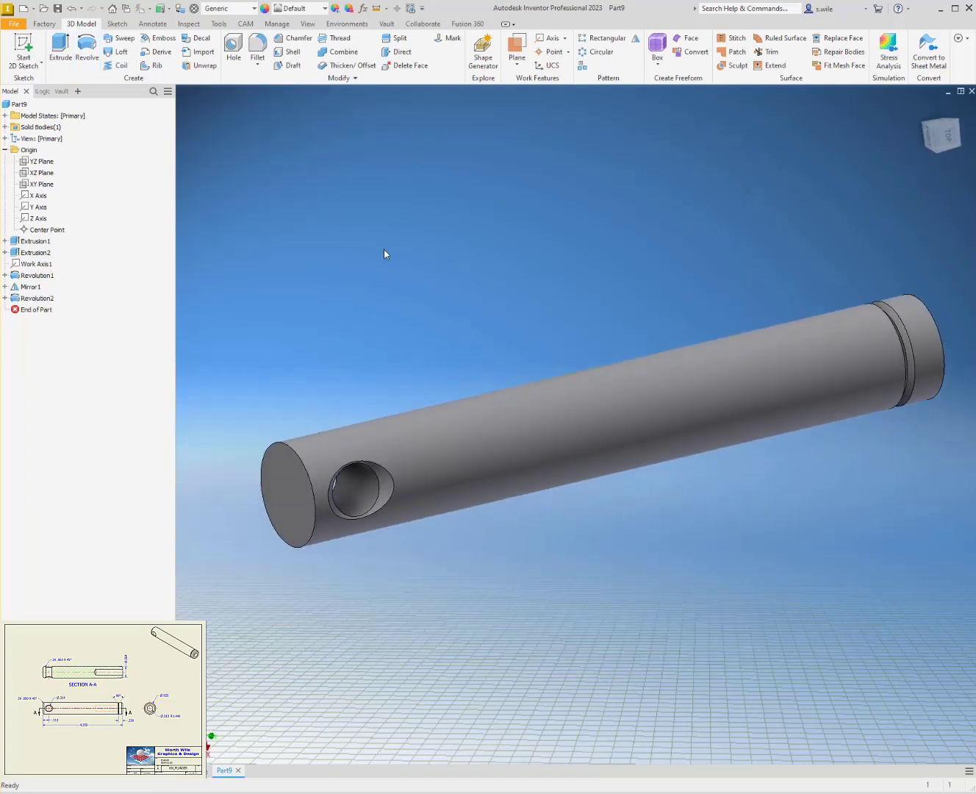
- Chamfer the circular edges at both ends of the plunger by 0.063 in
{"action": "left_click", "coordinate": [294, 39]}
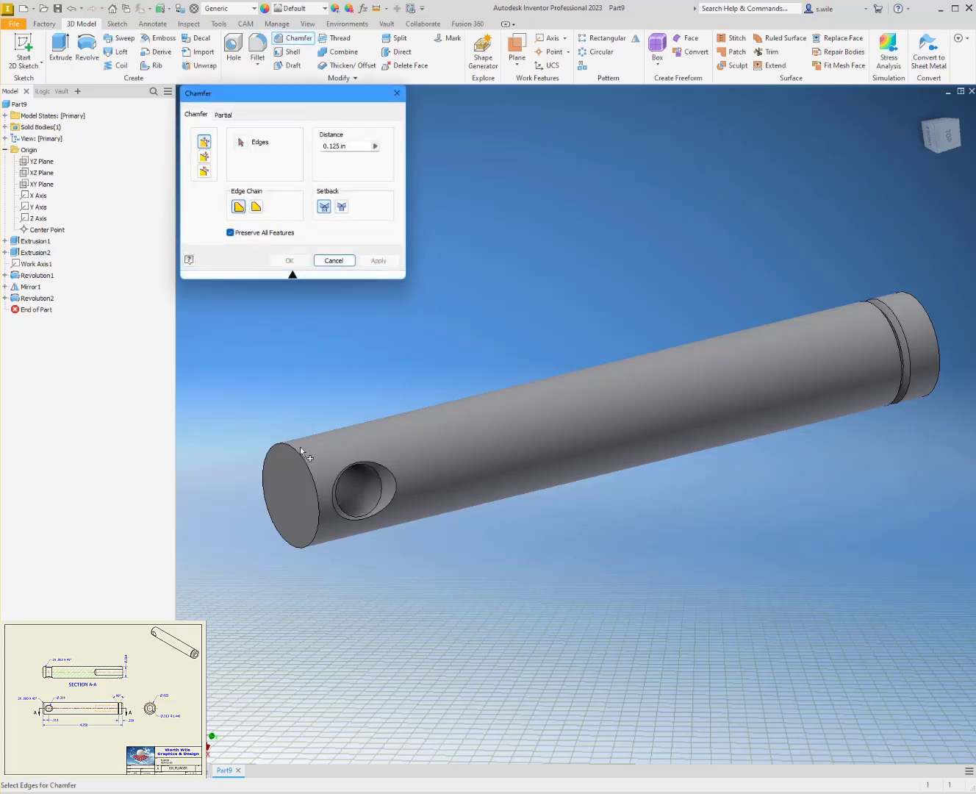
{"action": "left_click", "coordinate": [300, 451]}
{"action": "left_click", "coordinate": [905, 294]}
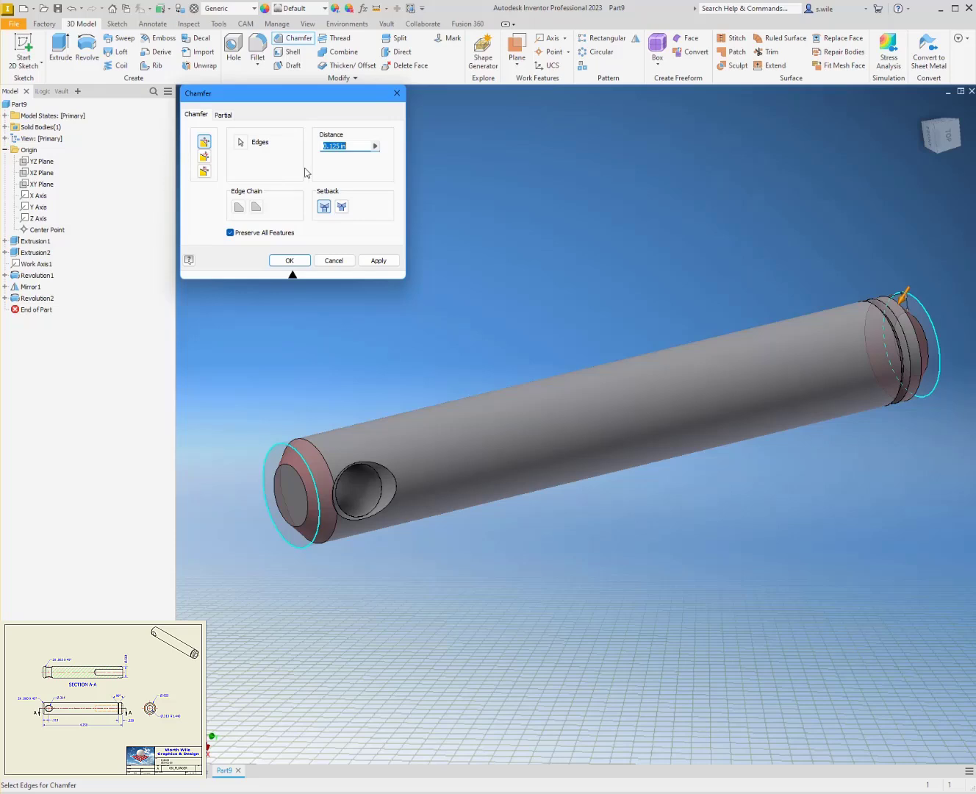
{"action": "key", "text": "Return"}
{"action": "middle_click_drag", "start_coordinate": [374, 189], "coordinate": [704, 343], "text": "shift"}
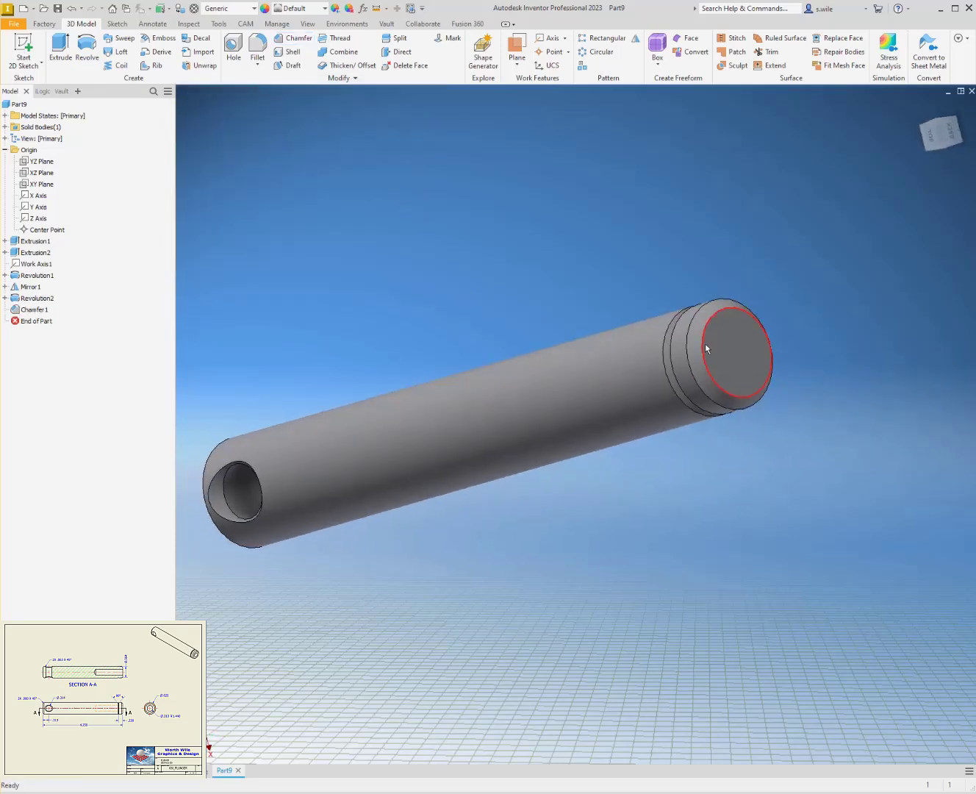
- Add a concentric blind hole 0.313 in in diameter and 1.44 in deep in the plunger's end face beside the groove
{"action": "middle_click_drag", "start_coordinate": [437, 145], "coordinate": [247, 58], "text": "shift"}
{"action": "key", "text": "h"}
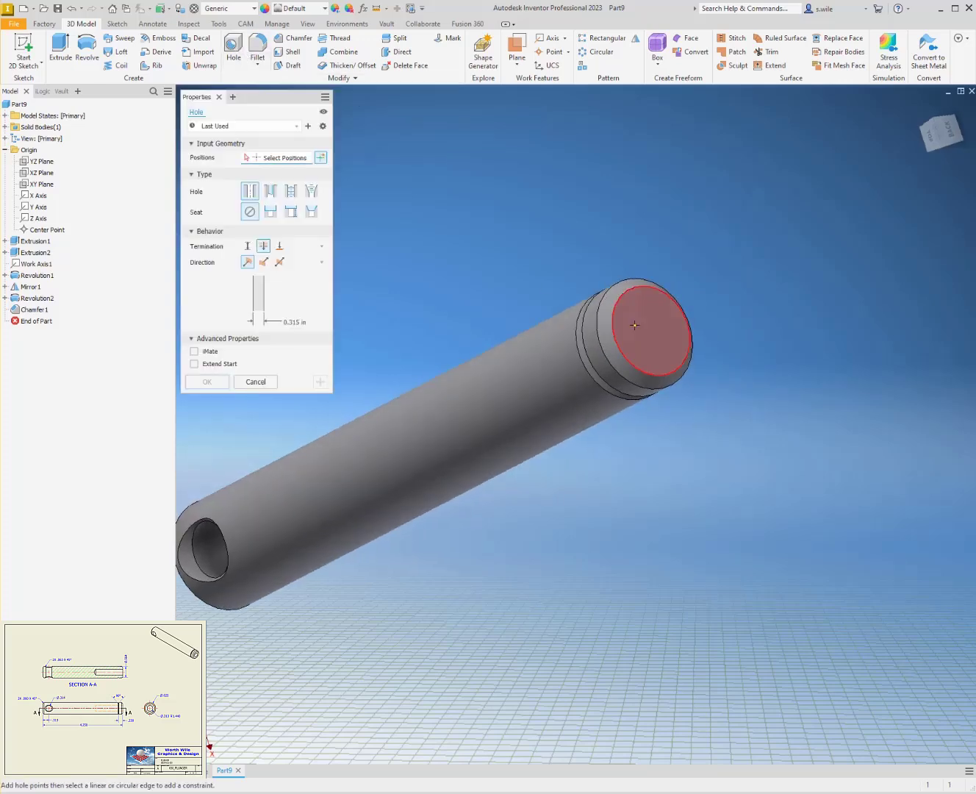
{"action": "left_click", "coordinate": [638, 324]}
{"action": "left_click", "coordinate": [613, 315]}
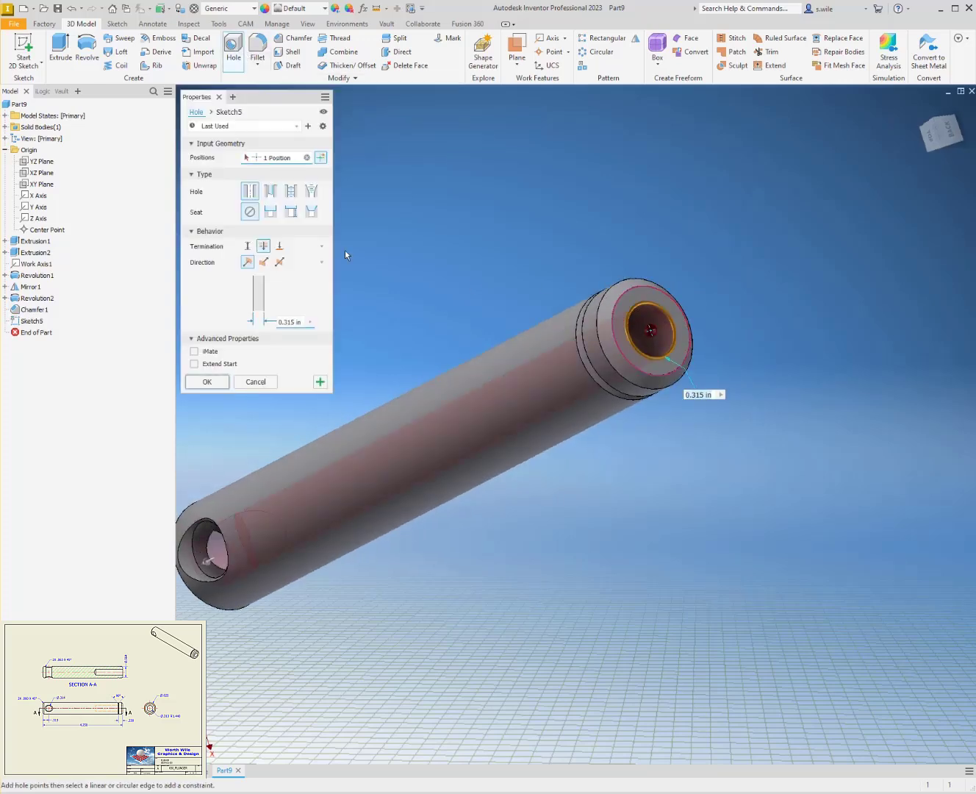
{"action": "left_click", "coordinate": [247, 246]}
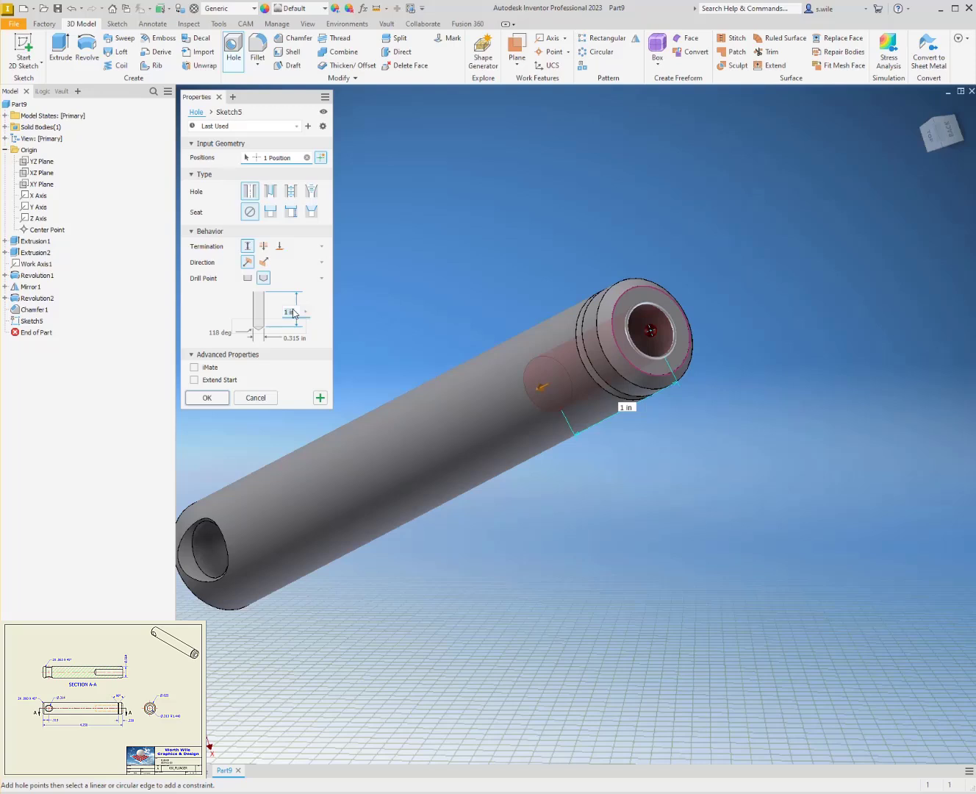
{"action": "left_click", "coordinate": [293, 309]}
{"action": "type", "text": "1.44"}
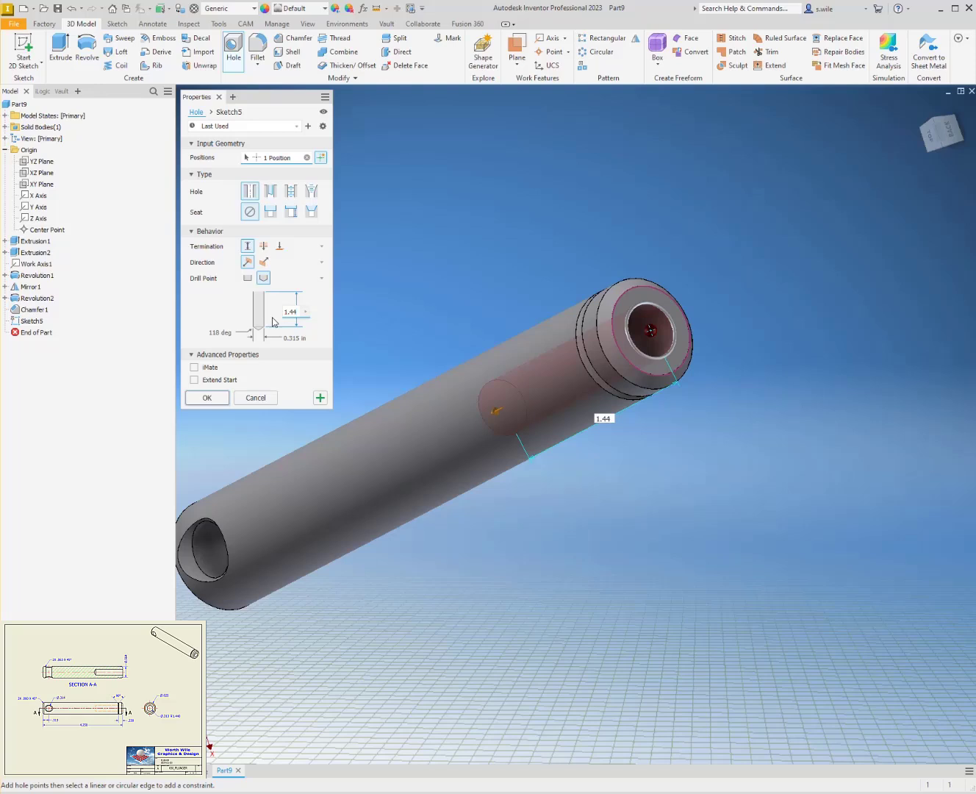
{"action": "key", "text": "Tab"}
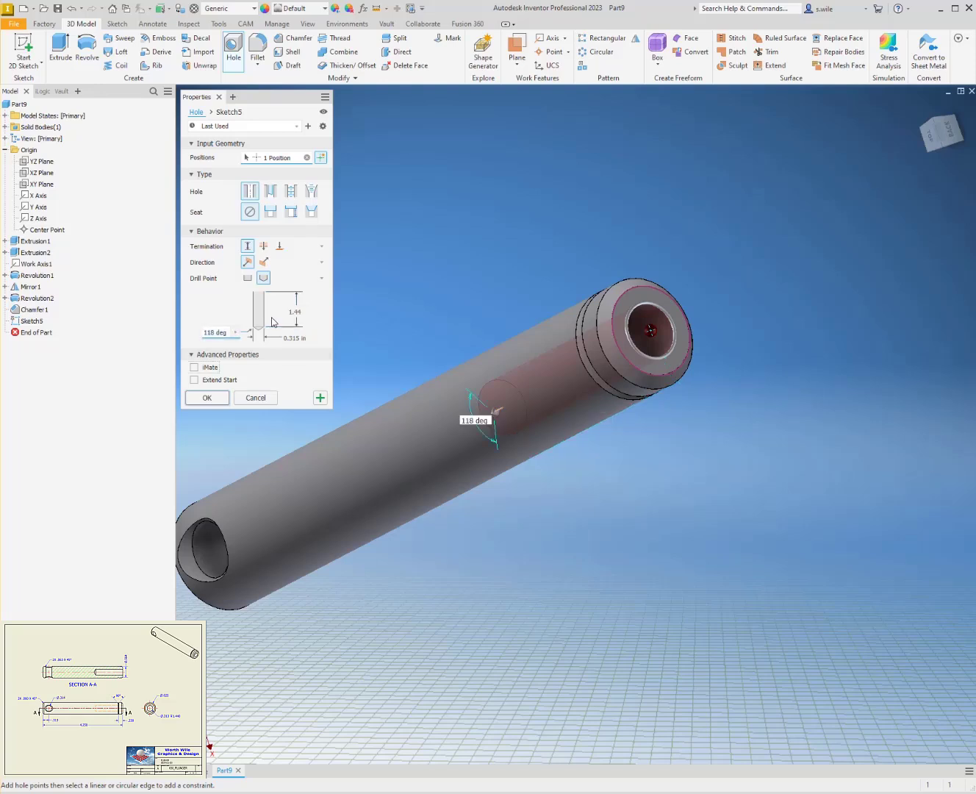
{"action": "left_click", "coordinate": [289, 338]}
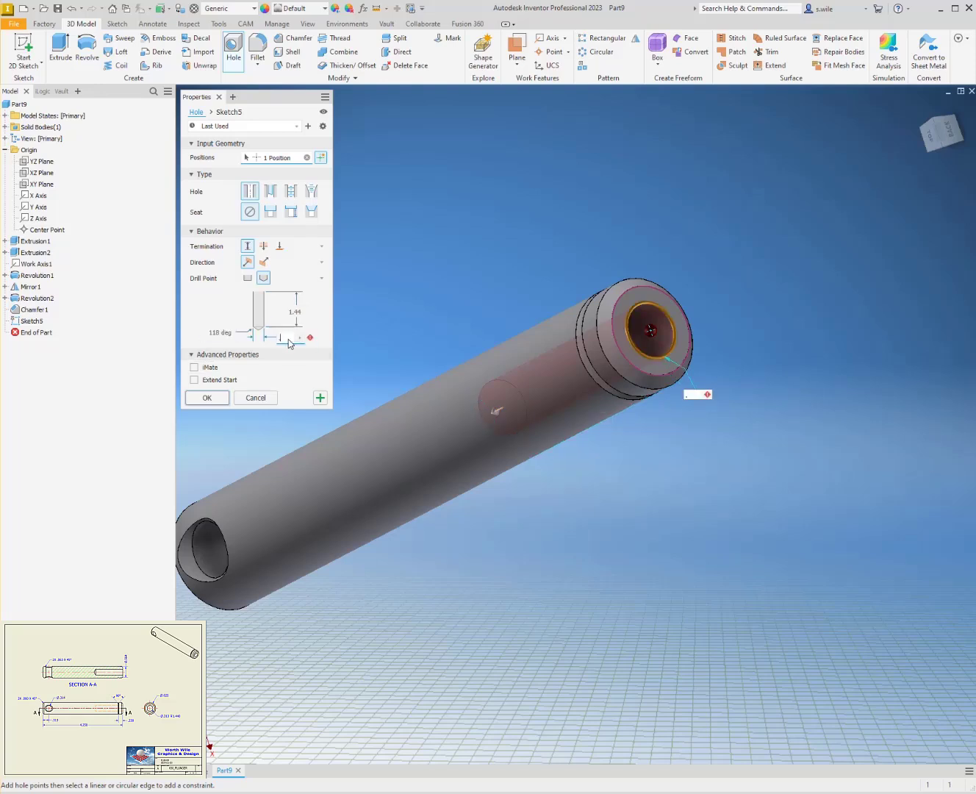
{"action": "key", "text": "Return"}
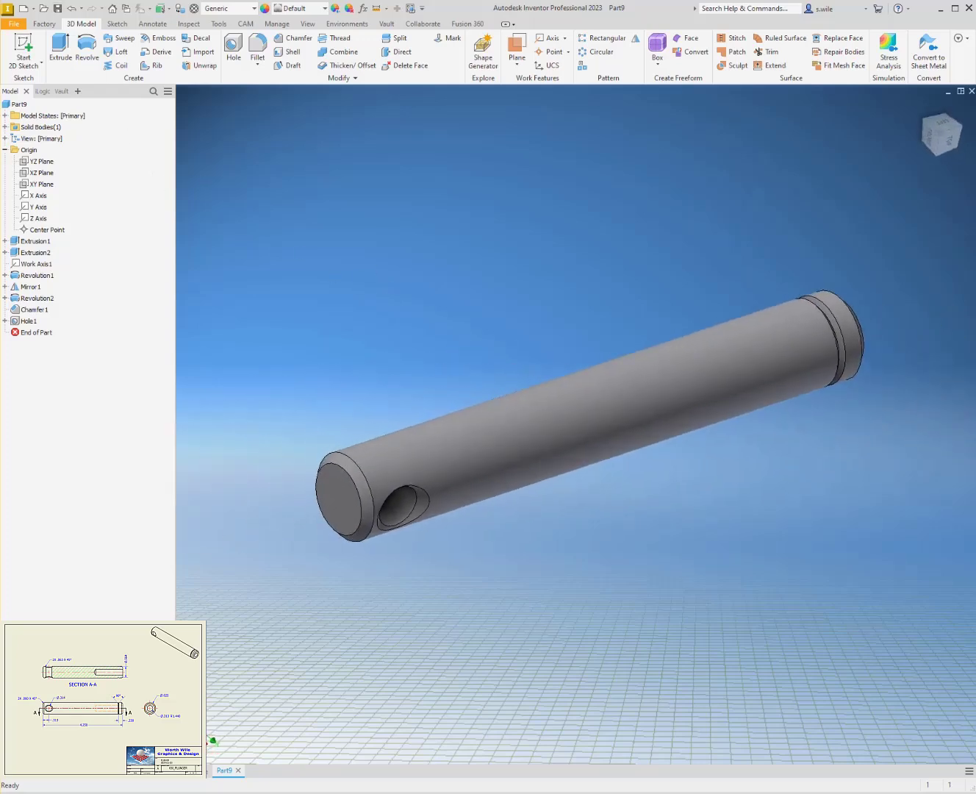
- Start saving the part and delete the old Part8.ipt file from the Destaco Clamp folder
{"action": "left_click", "coordinate": [57, 8]}
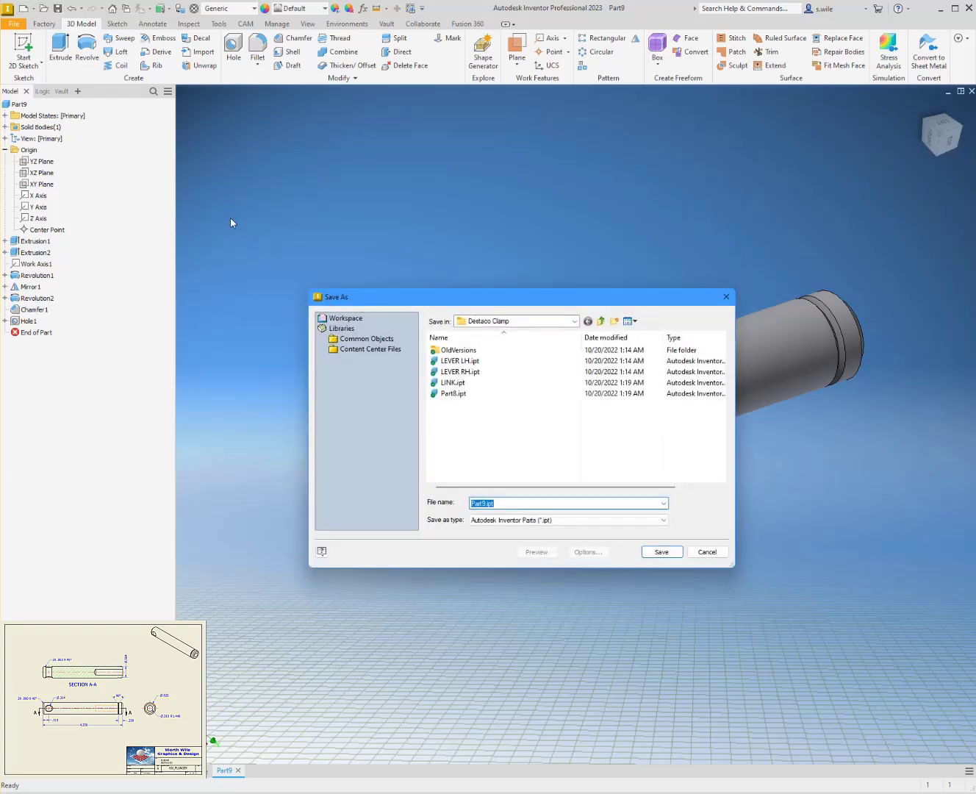
{"action": "type", "text": "pLU"}
{"action": "type", "text": "PLUNGER"}
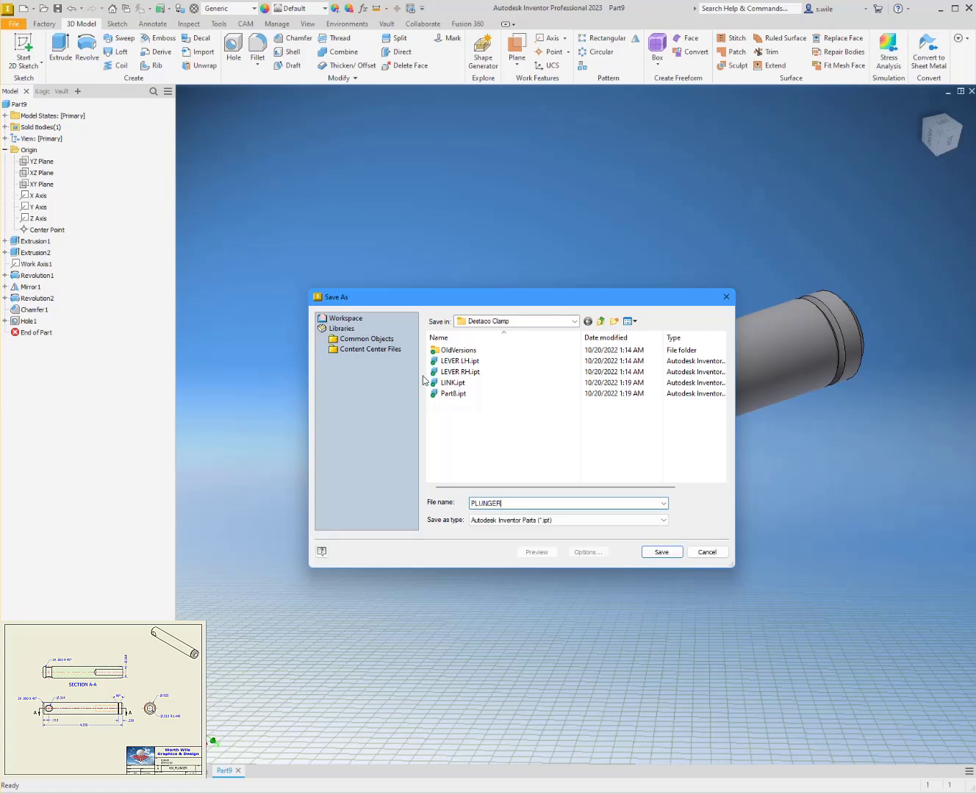
{"action": "right_click", "coordinate": [475, 395]}
{"action": "left_click", "coordinate": [464, 407]}
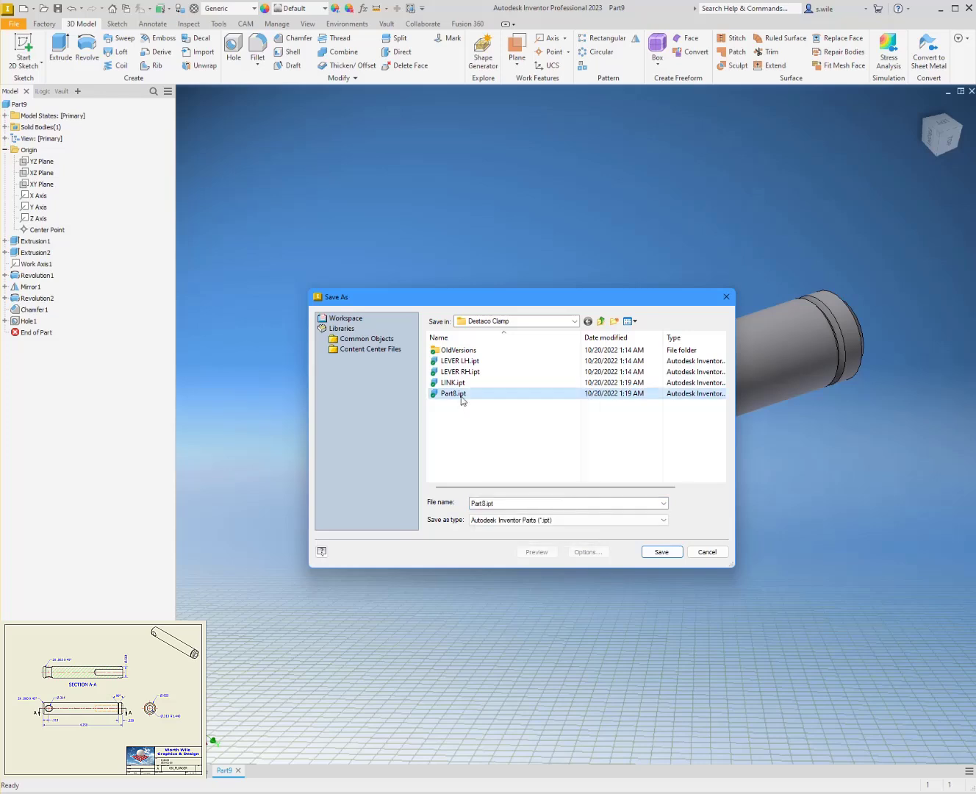
{"action": "right_click", "coordinate": [460, 396]}
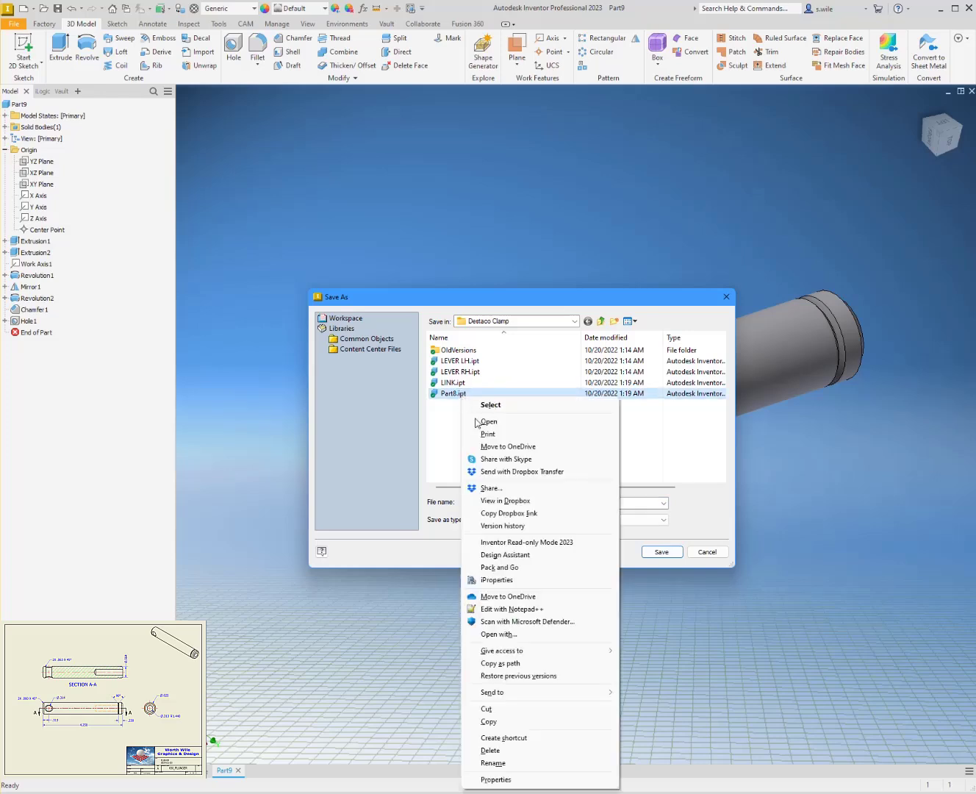
{"action": "left_click", "coordinate": [491, 750]}
- Save the part as PLUNGER in the Destaco Clamp folder
{"action": "double_click", "coordinate": [515, 502]}
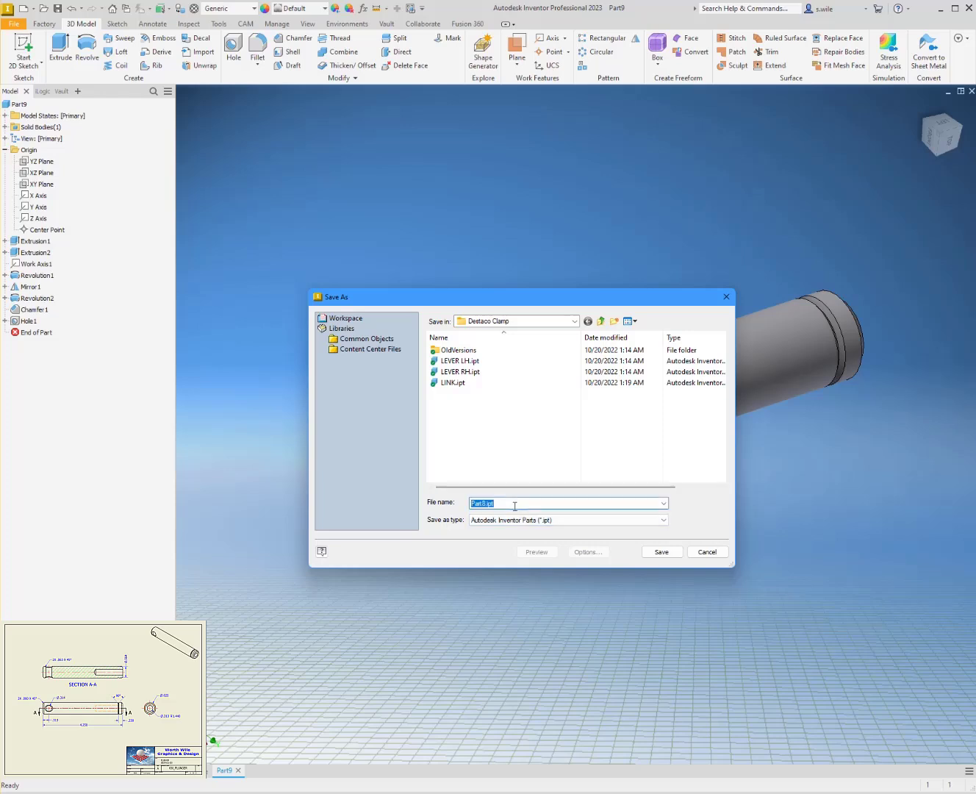
{"action": "type", "text": "plUNGER"}
{"action": "key", "text": "Home"}
{"action": "key", "text": "Delete"}
{"action": "type", "text": "P"}
{"action": "key", "text": "Return"}
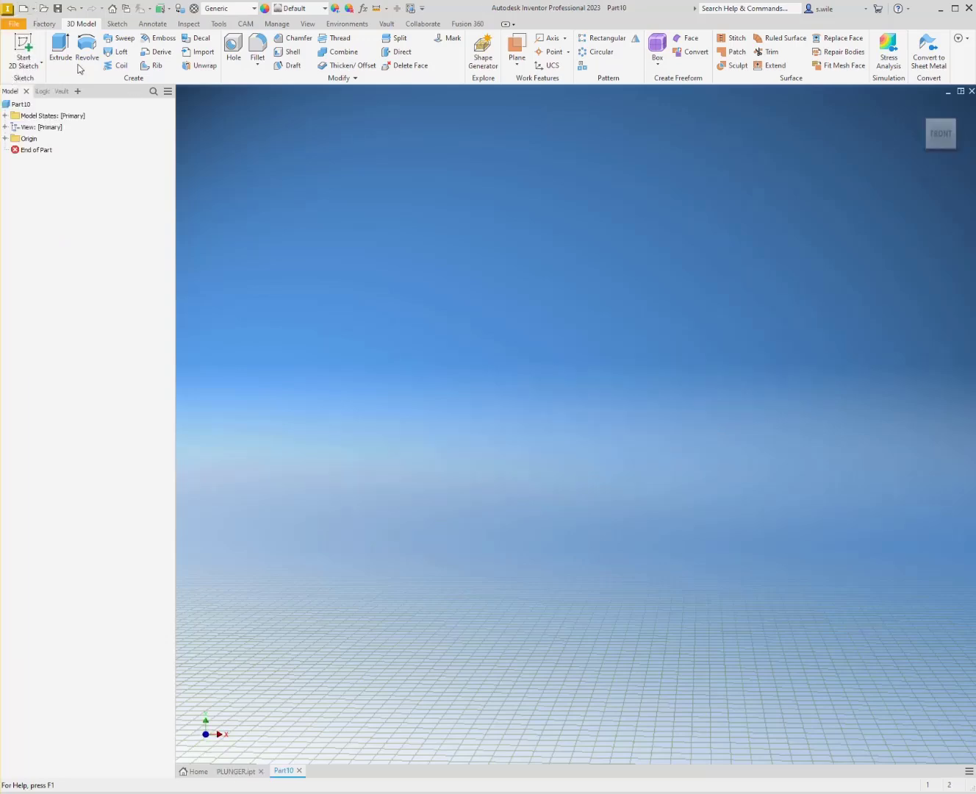
{"action": "left_click", "coordinate": [24, 46]}
{"action": "left_click", "coordinate": [491, 224]}
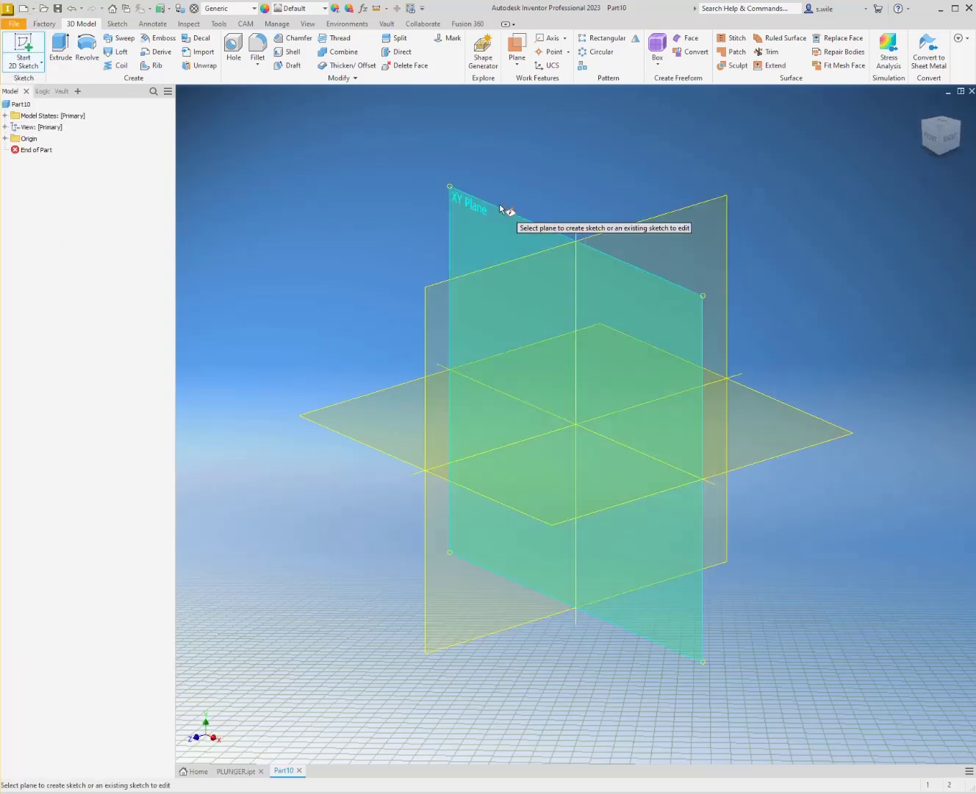
{"action": "left_click", "coordinate": [86, 47]}
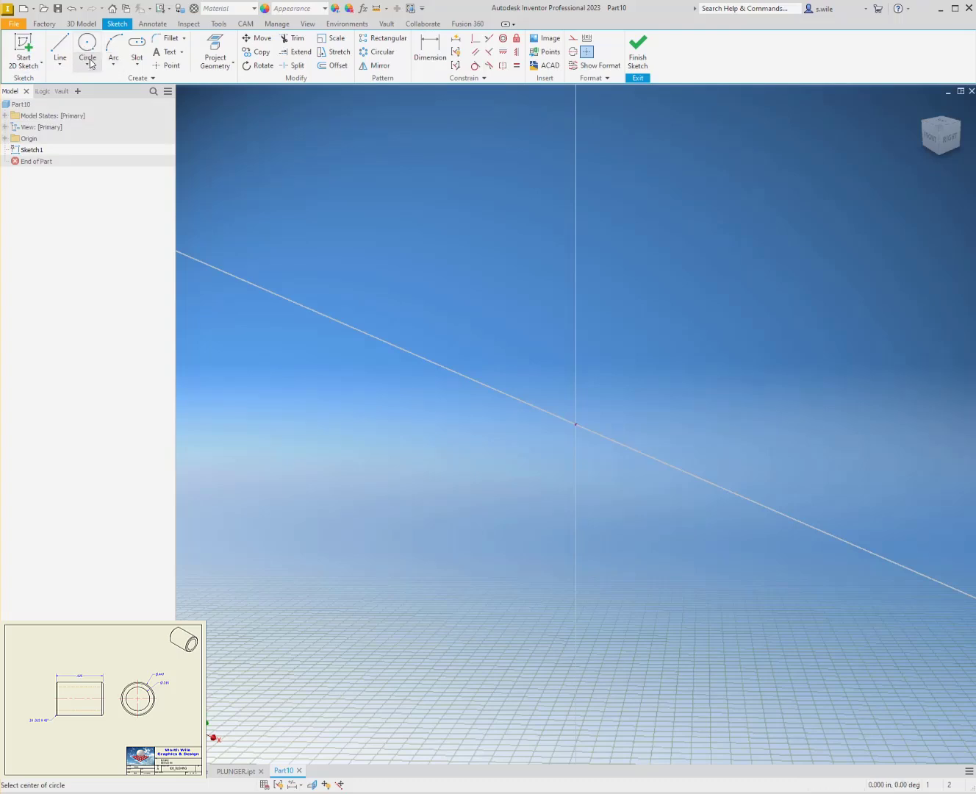
{"action": "left_click", "coordinate": [638, 50]}
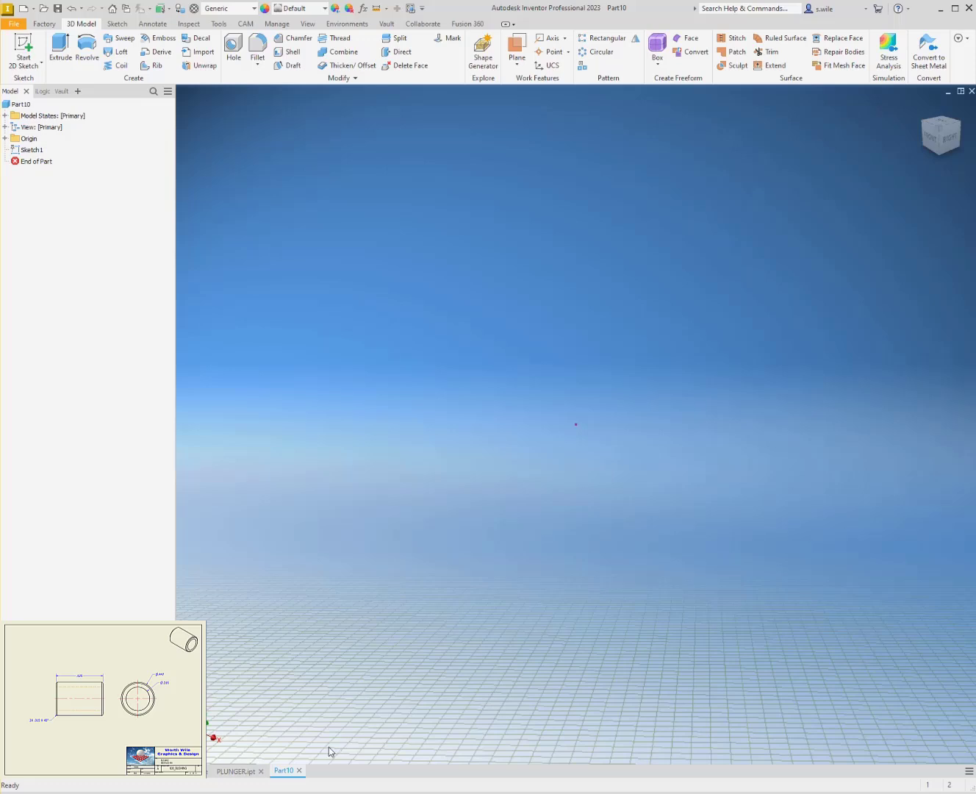
{"action": "left_click", "coordinate": [30, 151]}
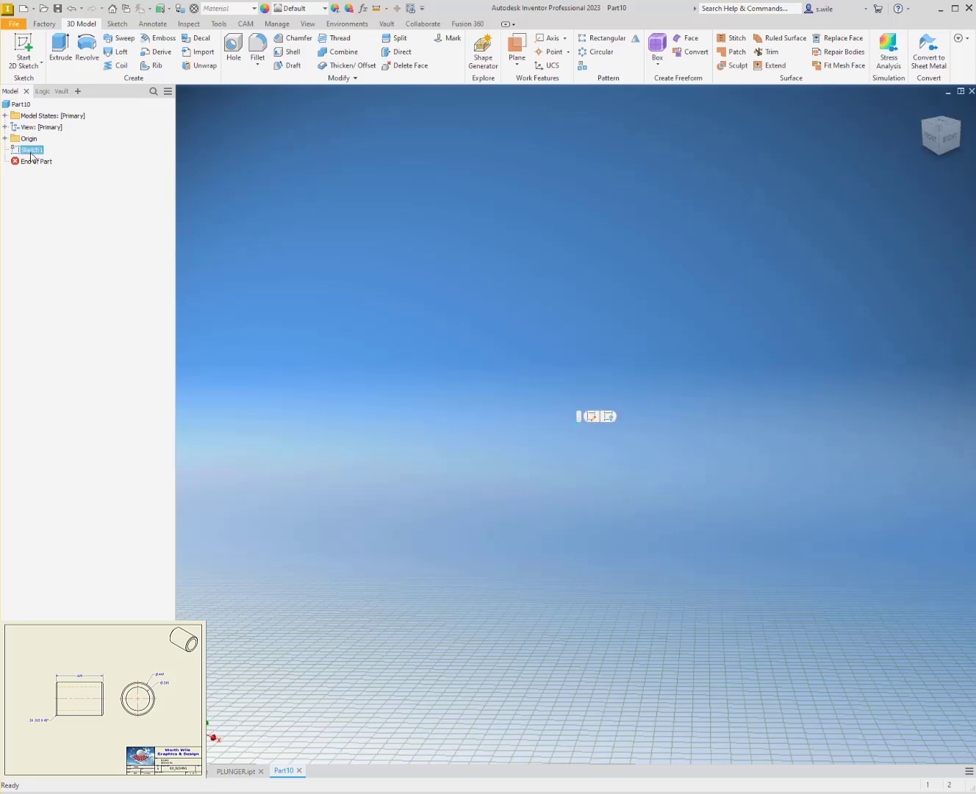
{"action": "right_click", "coordinate": [30, 150]}
{"action": "left_click", "coordinate": [53, 186]}
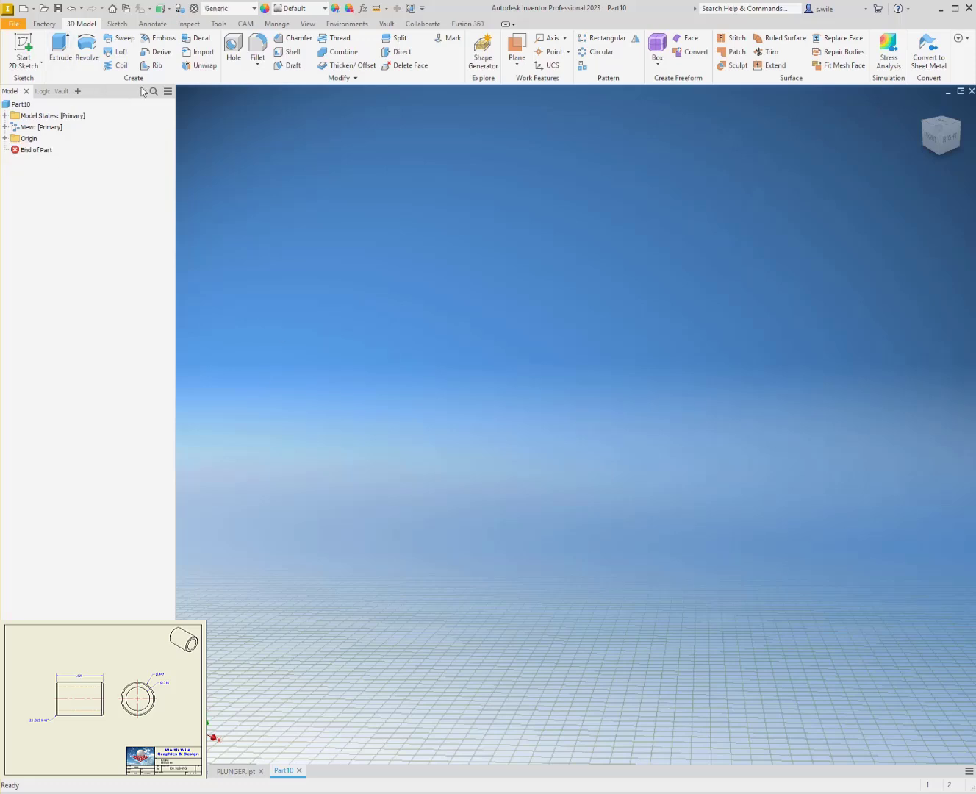
- Show the Primitives tools in the 3D modeling ribbon
{"action": "right_click", "coordinate": [101, 65]}
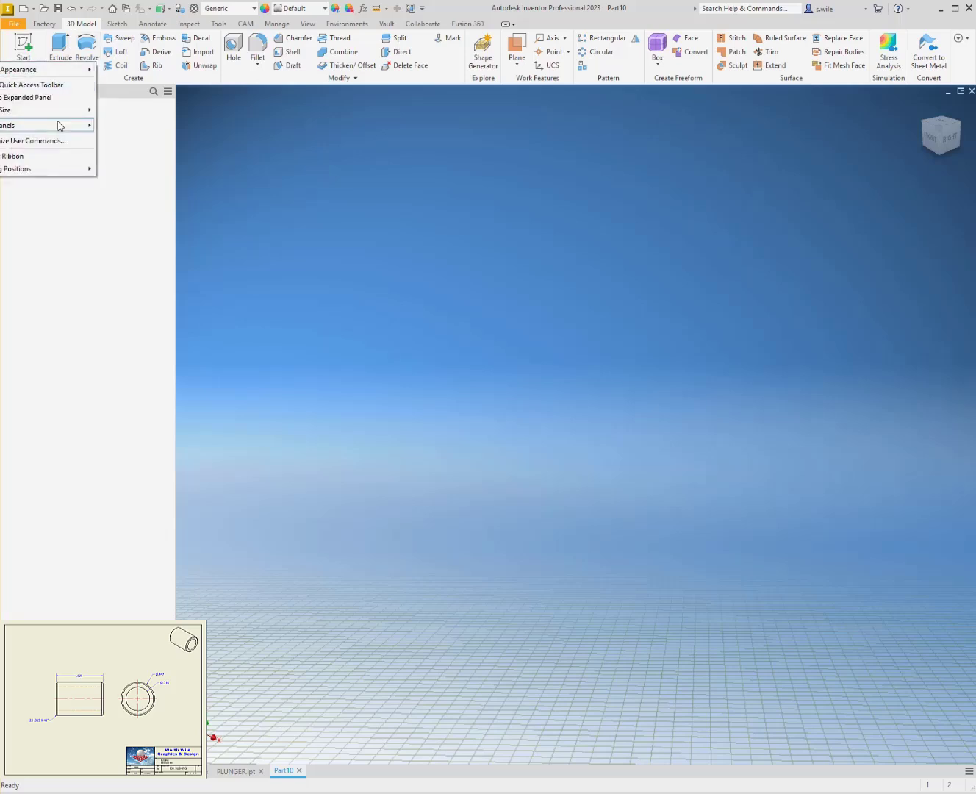
{"action": "right_click", "coordinate": [268, 66]}
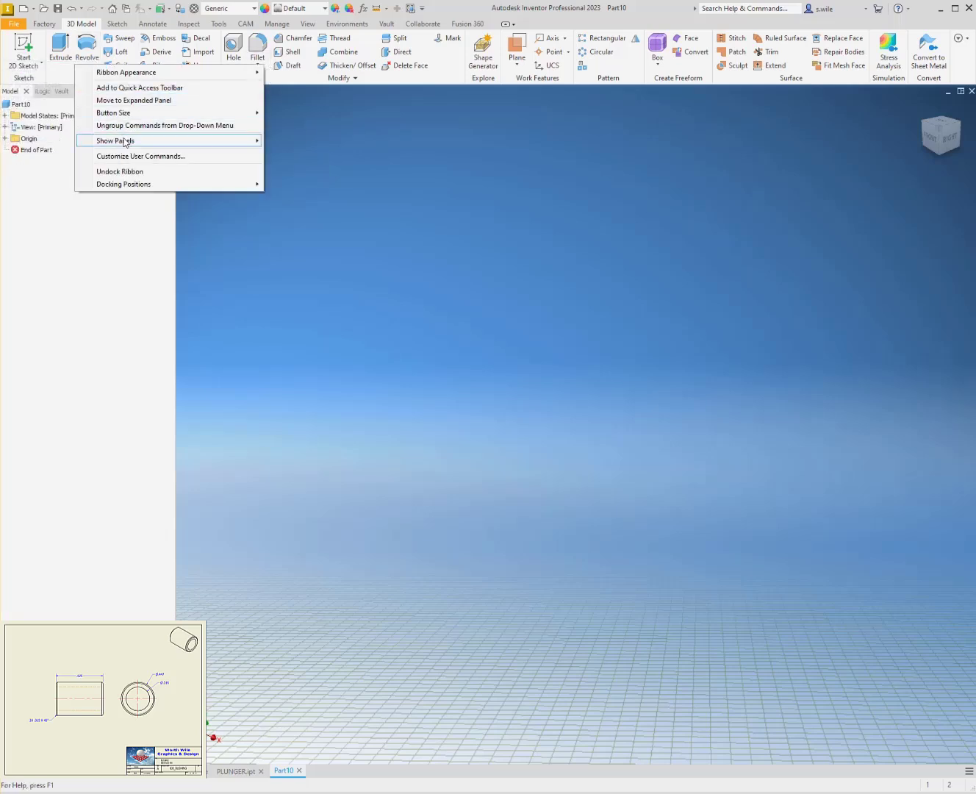
{"action": "right_click", "coordinate": [370, 61]}
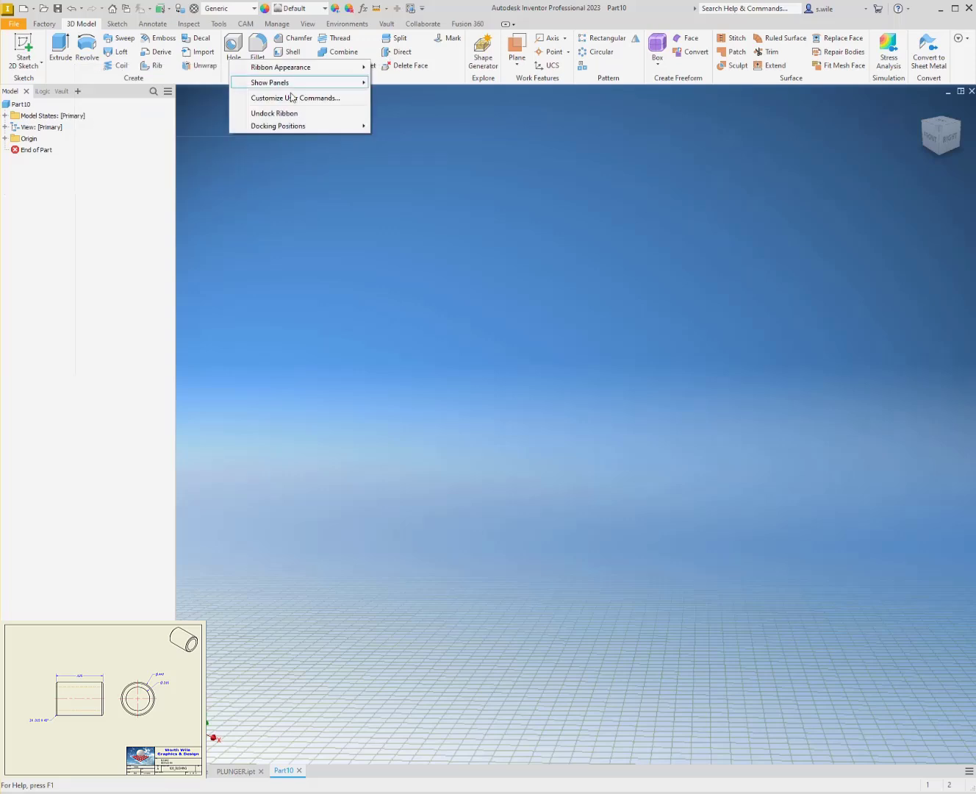
{"action": "mouse_move", "coordinate": [285, 84]}
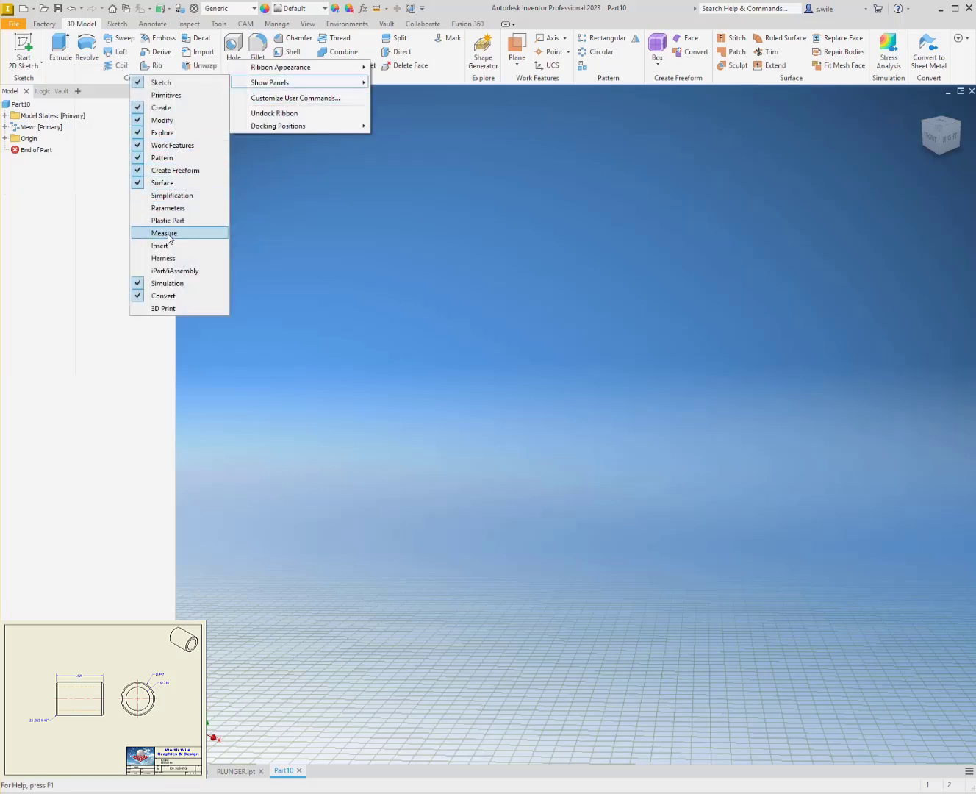
{"action": "left_click", "coordinate": [166, 95]}
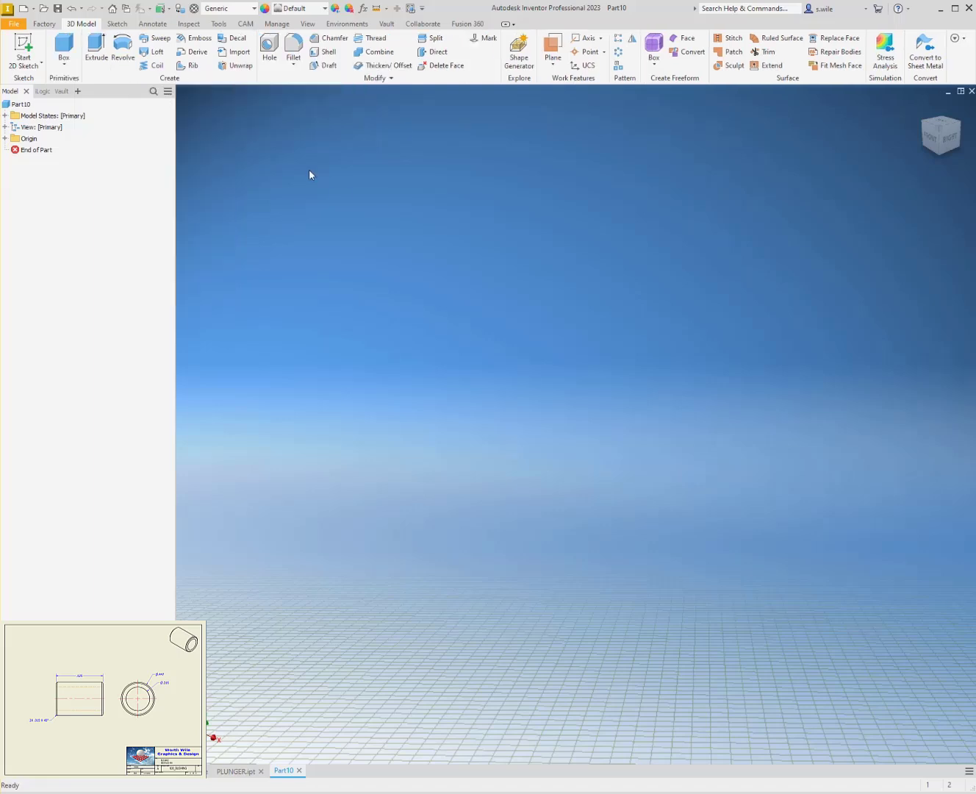
- Create a cylinder primitive on the XY plane centered at the origin, 0.447 in in diameter and 0.625 in long
{"action": "left_click", "coordinate": [65, 67]}
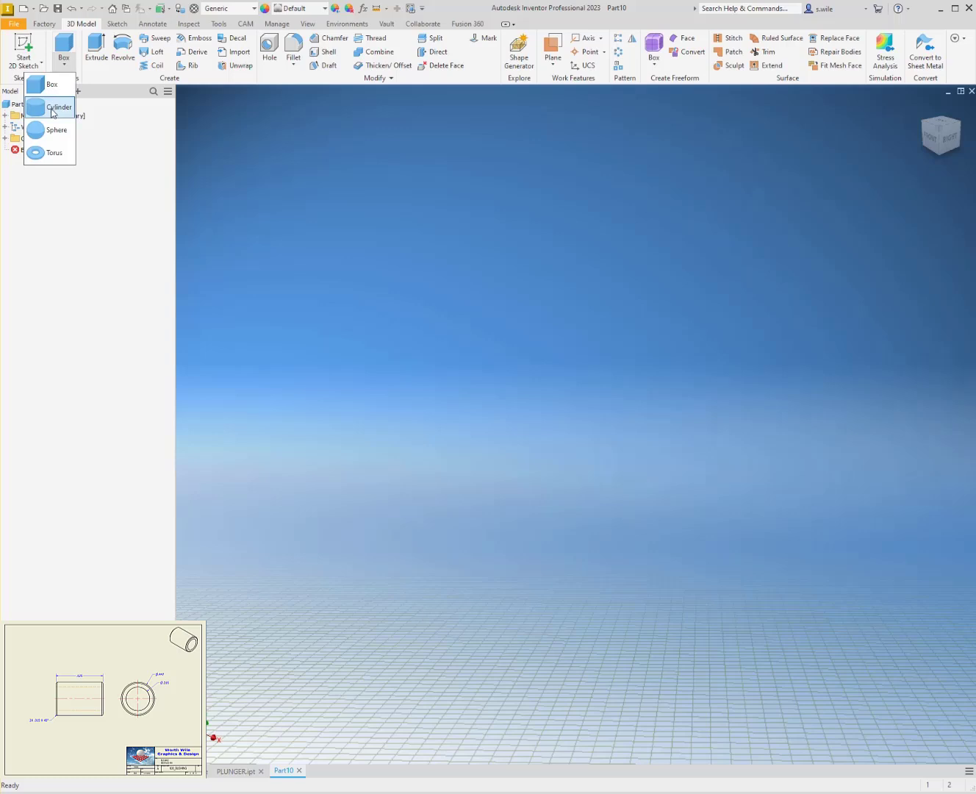
{"action": "left_click", "coordinate": [47, 83]}
{"action": "left_click", "coordinate": [474, 241]}
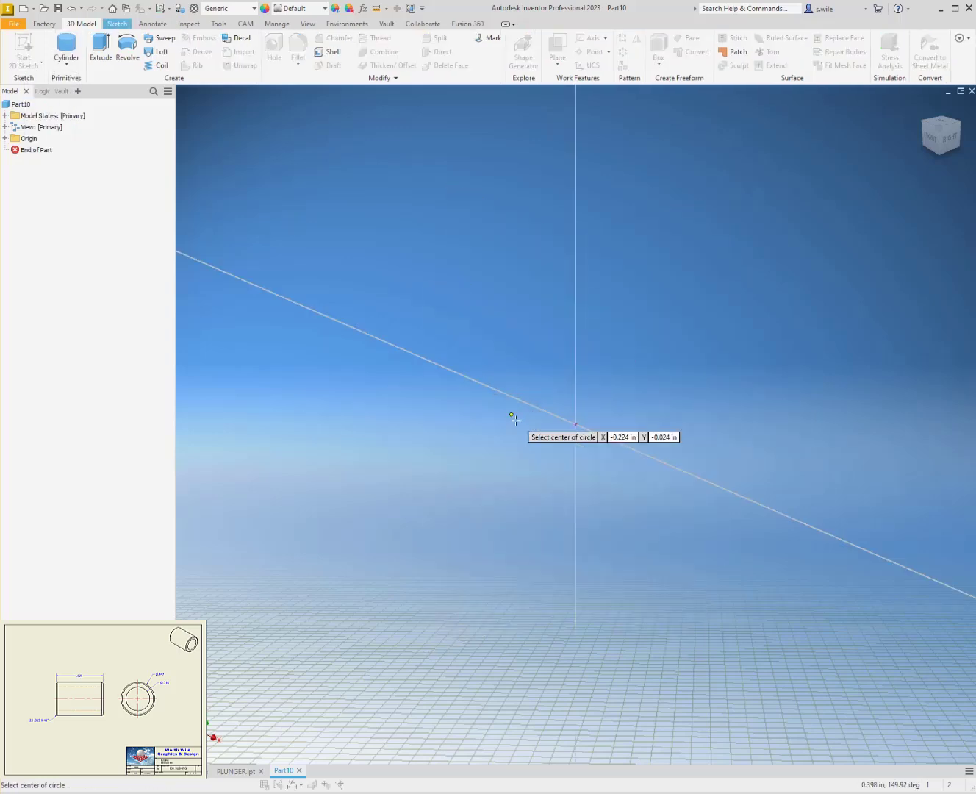
{"action": "left_click", "coordinate": [576, 424]}
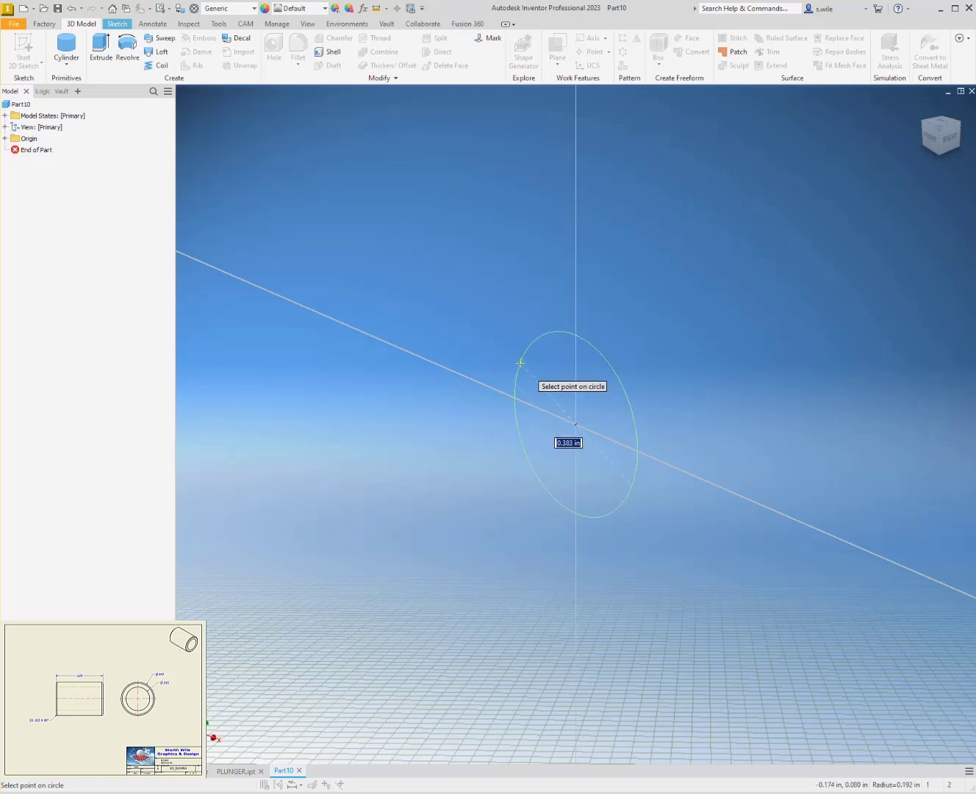
{"action": "type", "text": ".447"}
{"action": "key", "text": "Return"}
{"action": "type", "text": "e"}
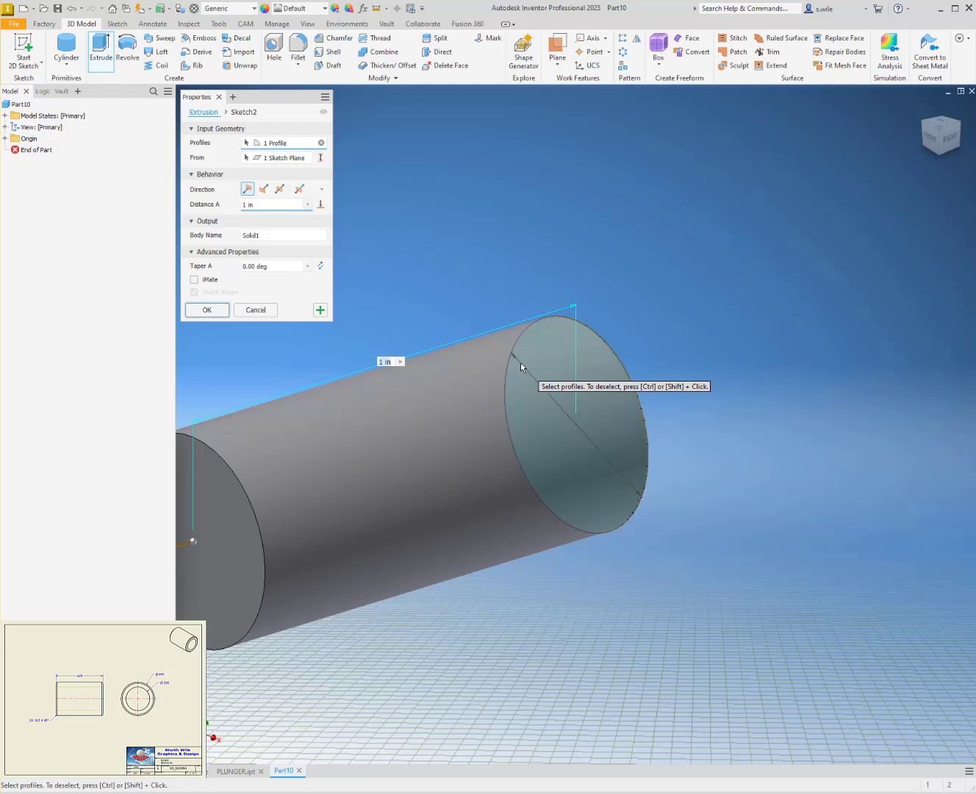
{"action": "type", "text": ".625"}
{"action": "key", "text": "Return"}
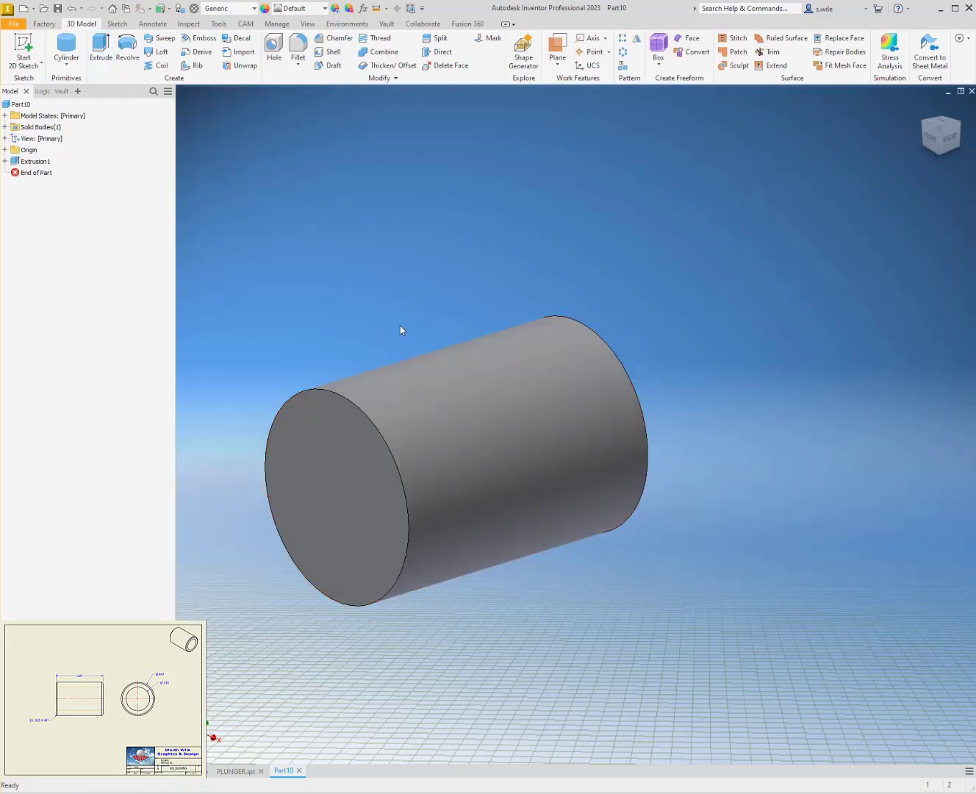
- Add a concentric through-all hole 0.316 in in diameter in the cylinder's front face
{"action": "left_click", "coordinate": [275, 47]}
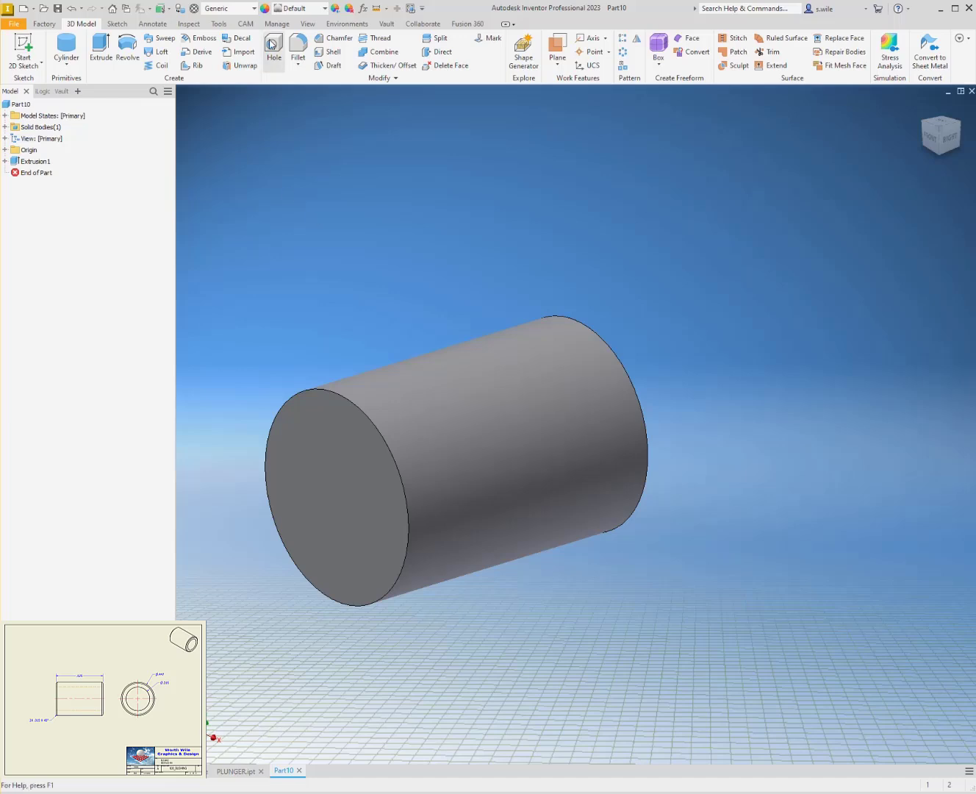
{"action": "left_click", "coordinate": [297, 461]}
{"action": "left_click", "coordinate": [387, 441]}
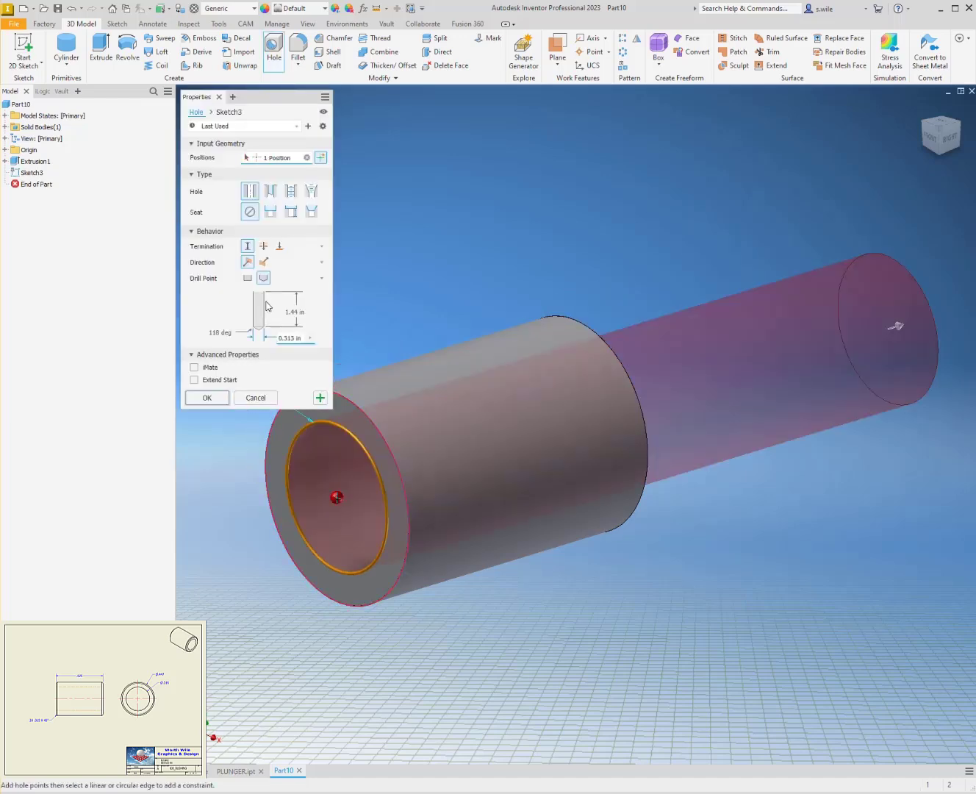
{"action": "left_click", "coordinate": [263, 246]}
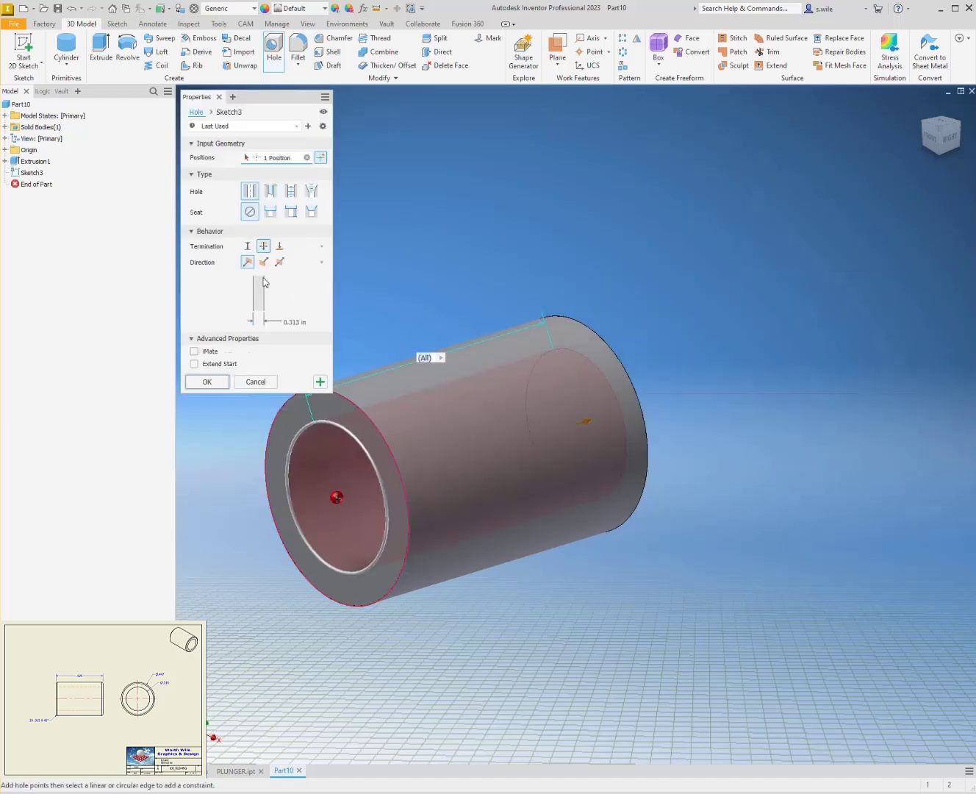
{"action": "left_click", "coordinate": [285, 322]}
{"action": "type", "text": ".0"}
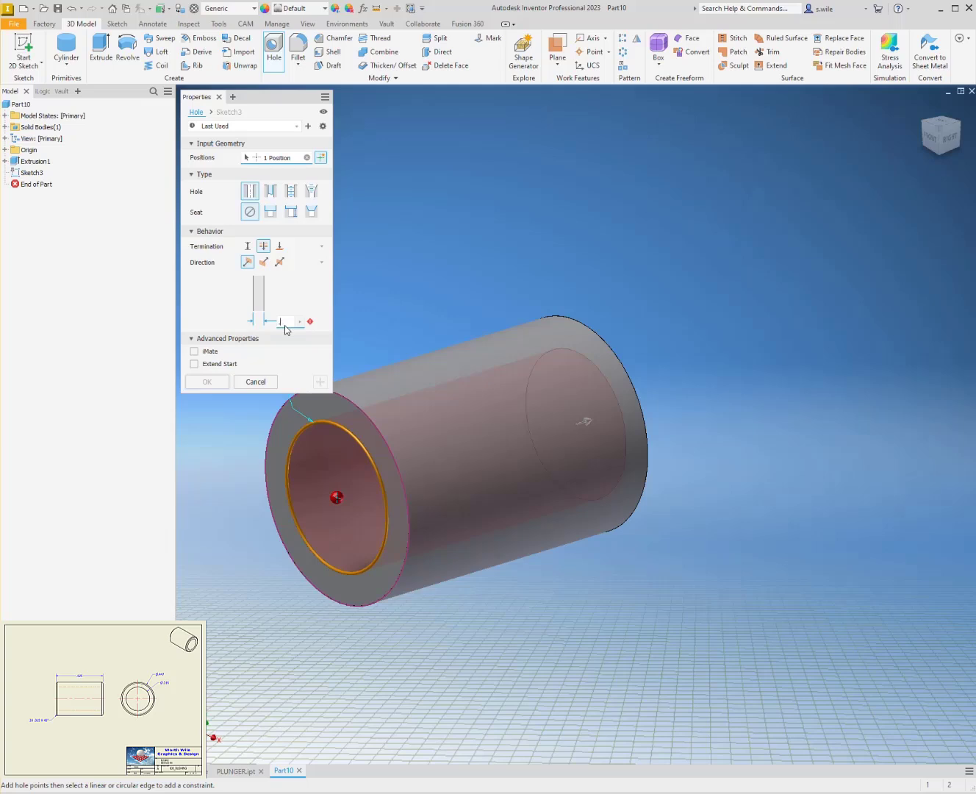
{"action": "type", "text": "316"}
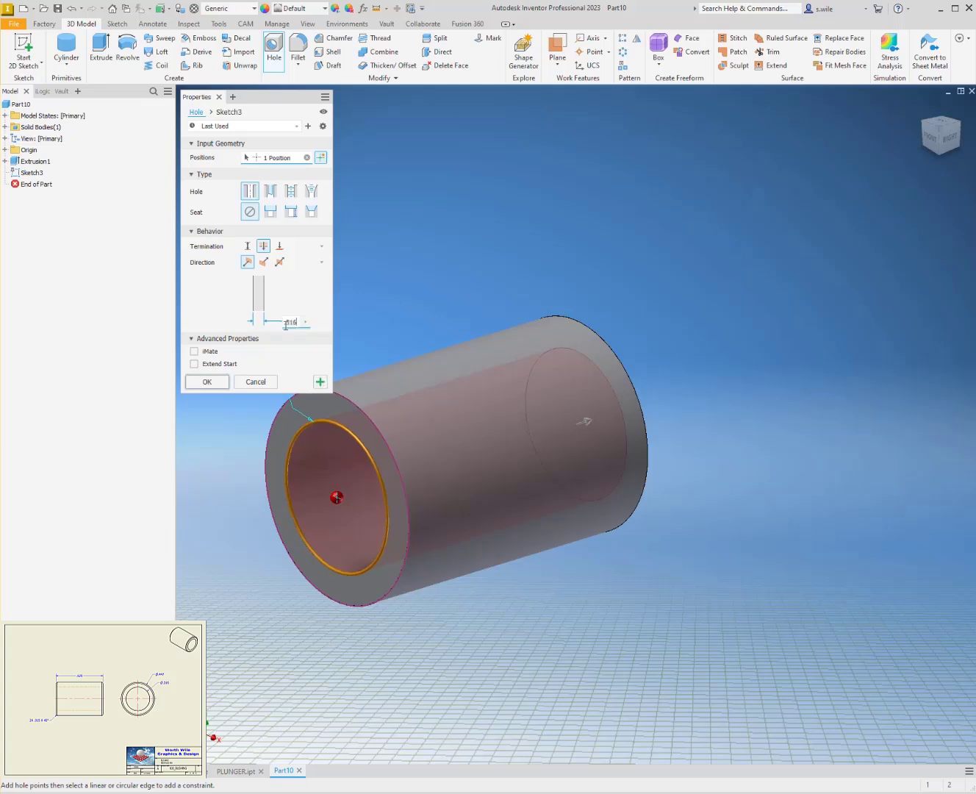
{"action": "key", "text": "Return"}
- Chamfer the outer edges at both ends of the cylinder with a 0.015 in distance
{"action": "left_click", "coordinate": [337, 41]}
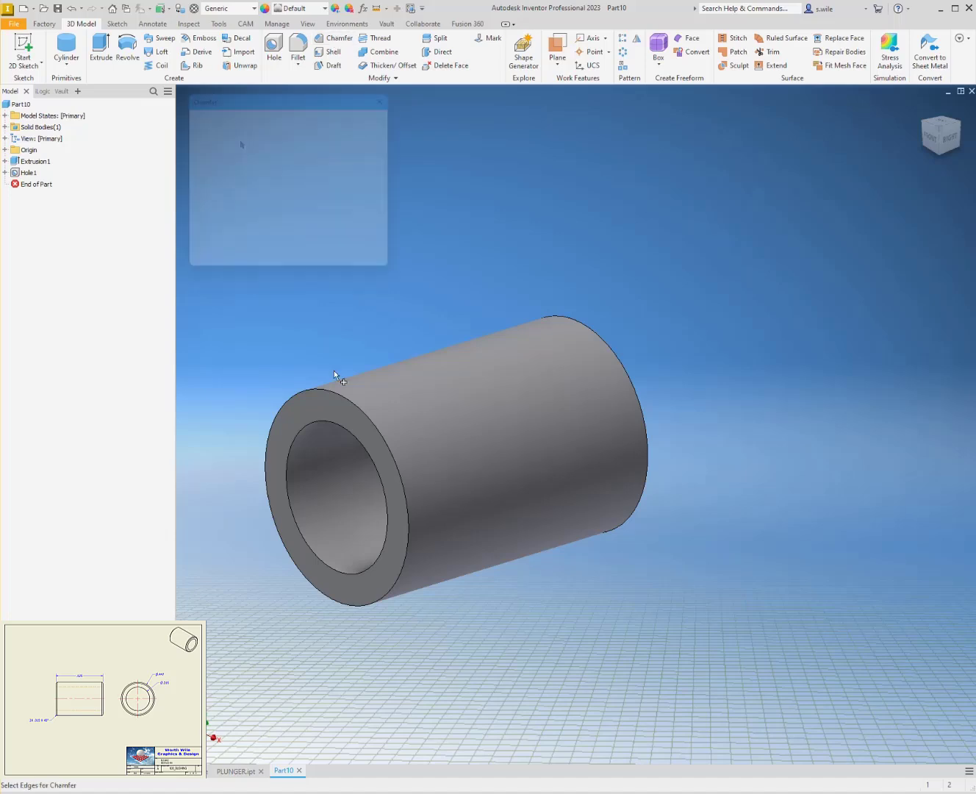
{"action": "left_click", "coordinate": [345, 395]}
{"action": "left_click", "coordinate": [556, 316]}
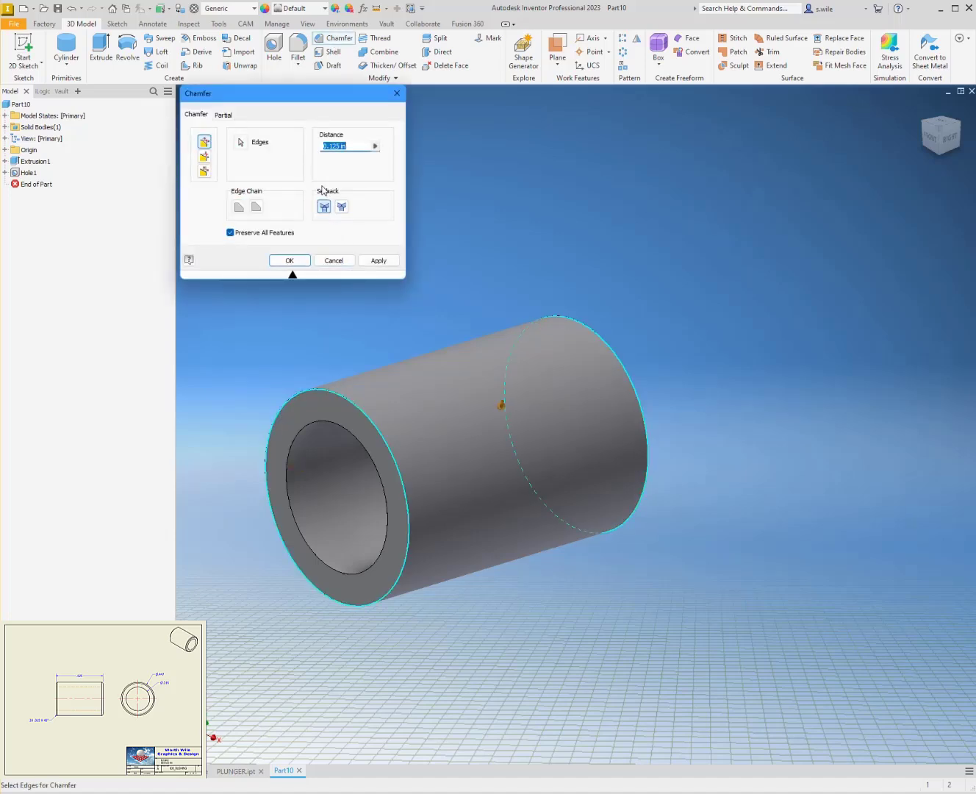
{"action": "type", "text": ".015"}
{"action": "key", "text": "Return"}
- Save the part as BUSHING in the Destaco Clamp folder
{"action": "scroll", "coordinate": [320, 184], "scroll_direction": "down", "scroll_amount": 3}
{"action": "middle_click_drag", "start_coordinate": [306, 205], "coordinate": [307, 205]}
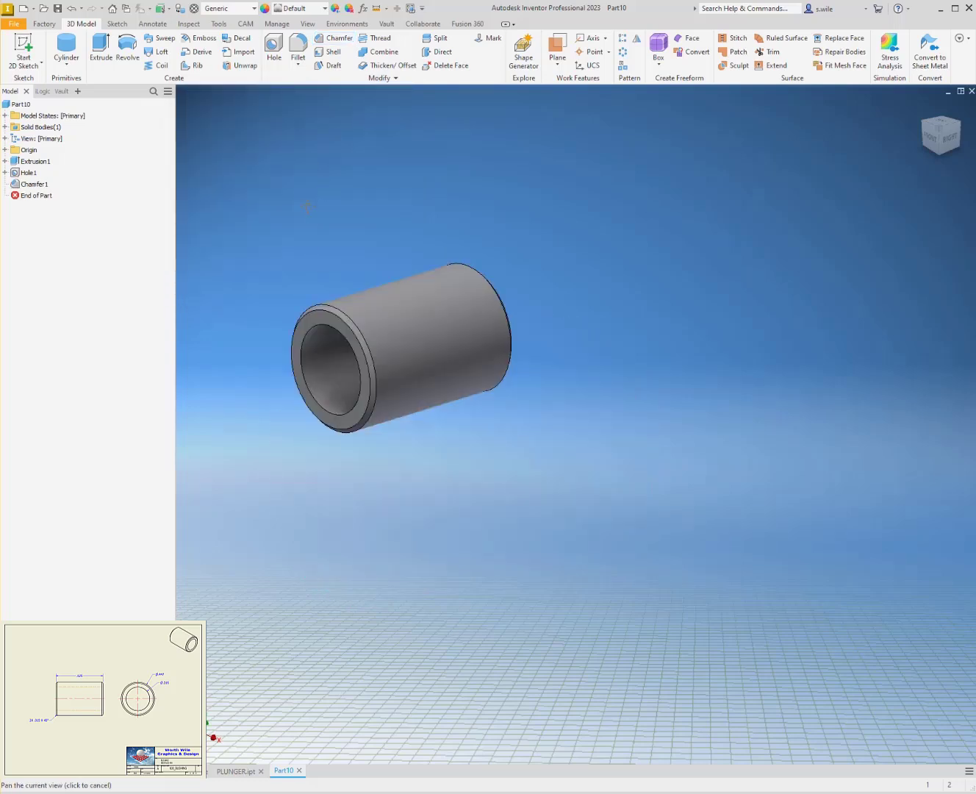
{"action": "scroll", "coordinate": [308, 205], "scroll_direction": "up", "scroll_amount": 5}
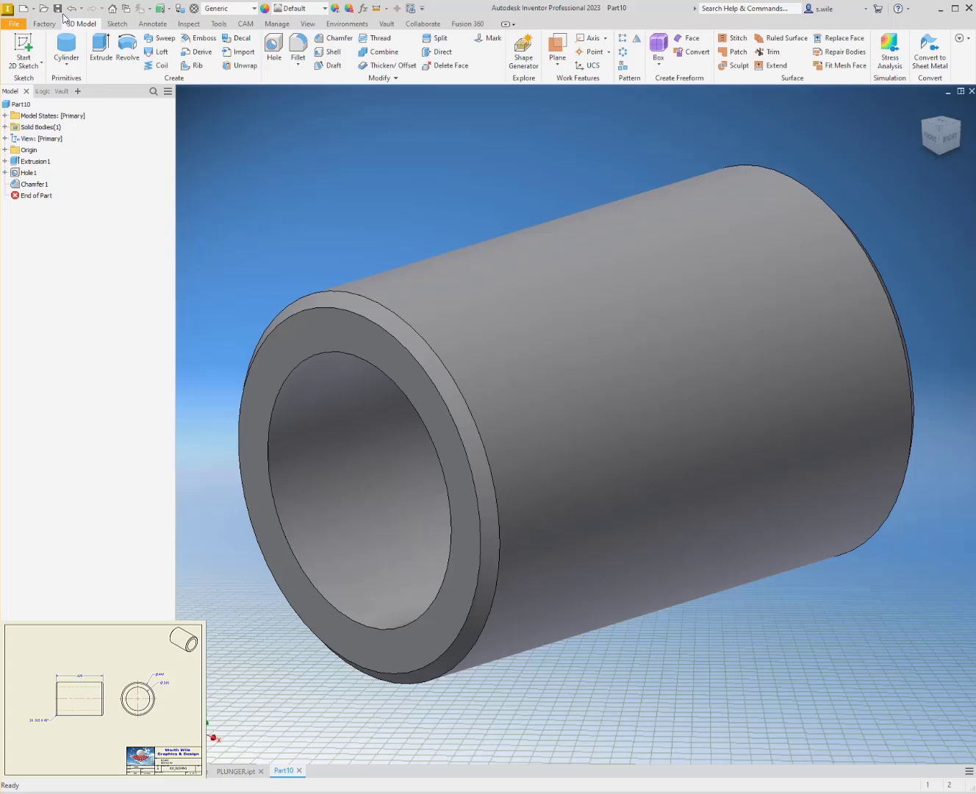
{"action": "left_click", "coordinate": [57, 8]}
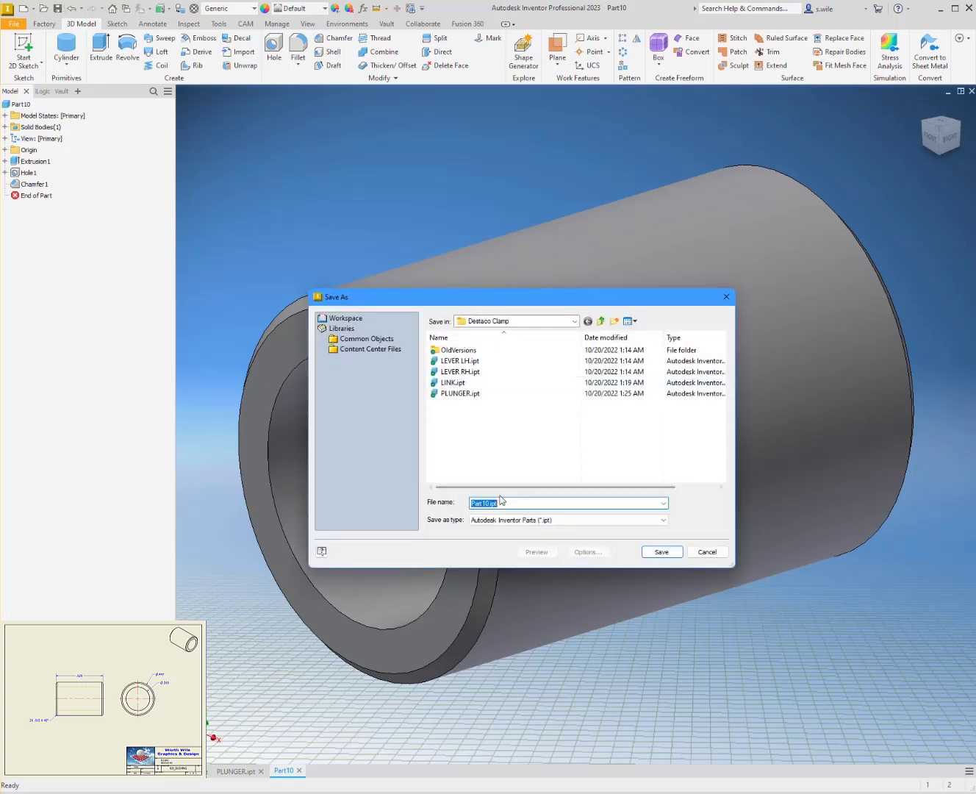
{"action": "type", "text": "Bushing"}
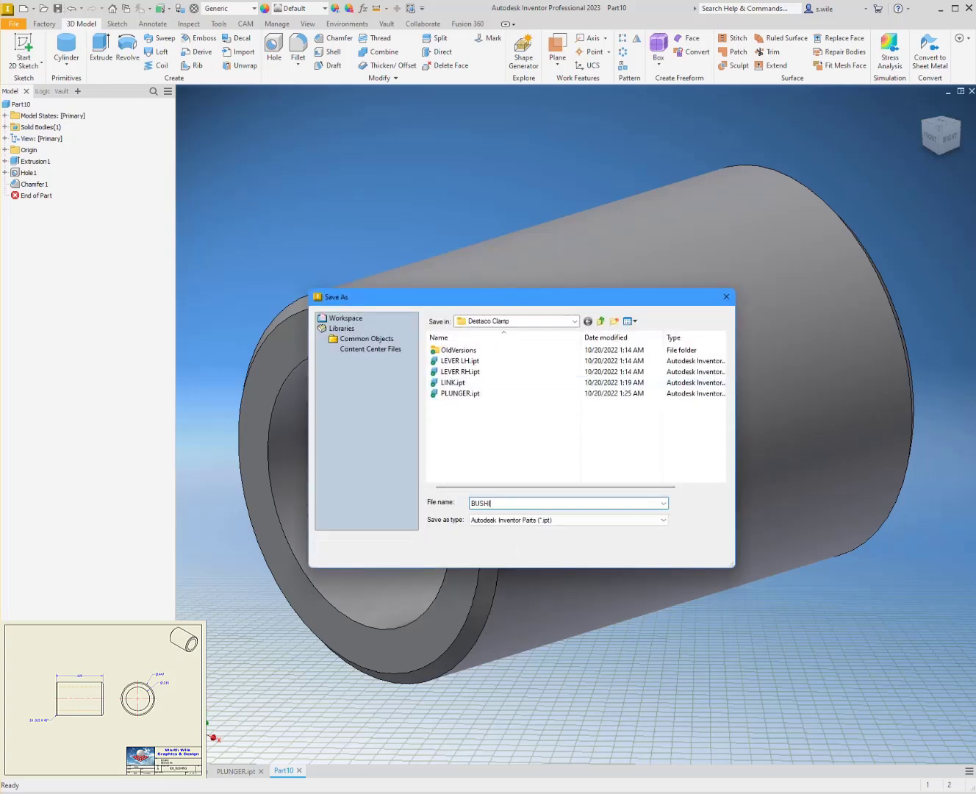
{"action": "key", "text": "Return"}
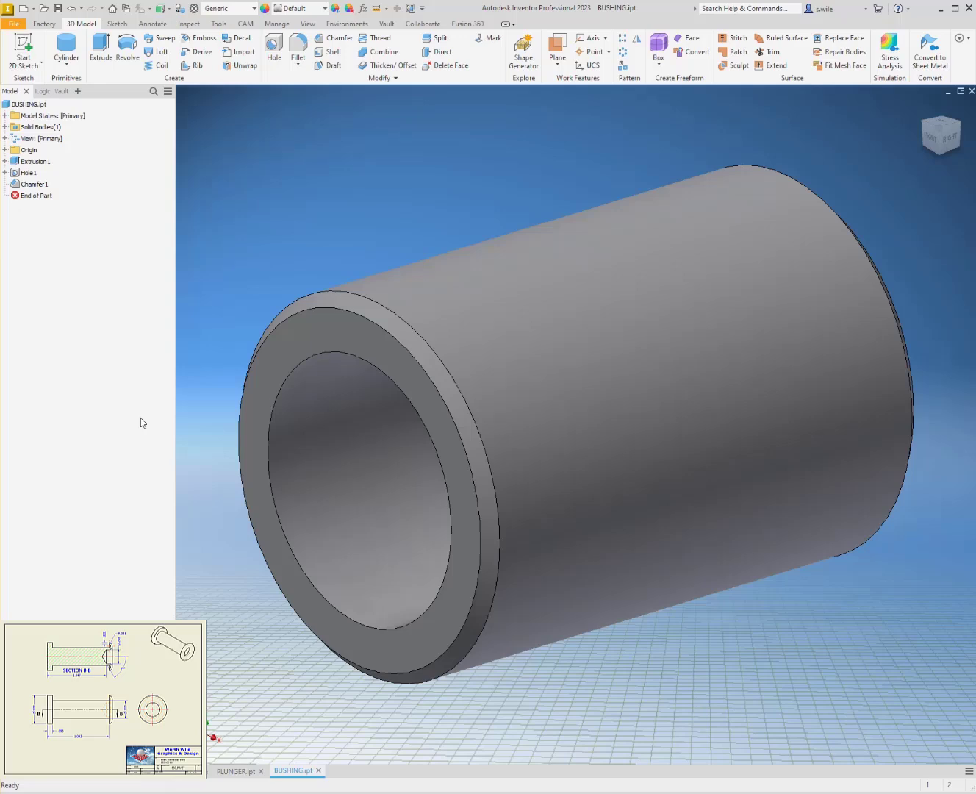
- Start a new part and sketch a 0.5 in diameter circle centered at the origin on the XY plane
{"action": "left_click", "coordinate": [33, 9]}
{"action": "left_click", "coordinate": [22, 74]}
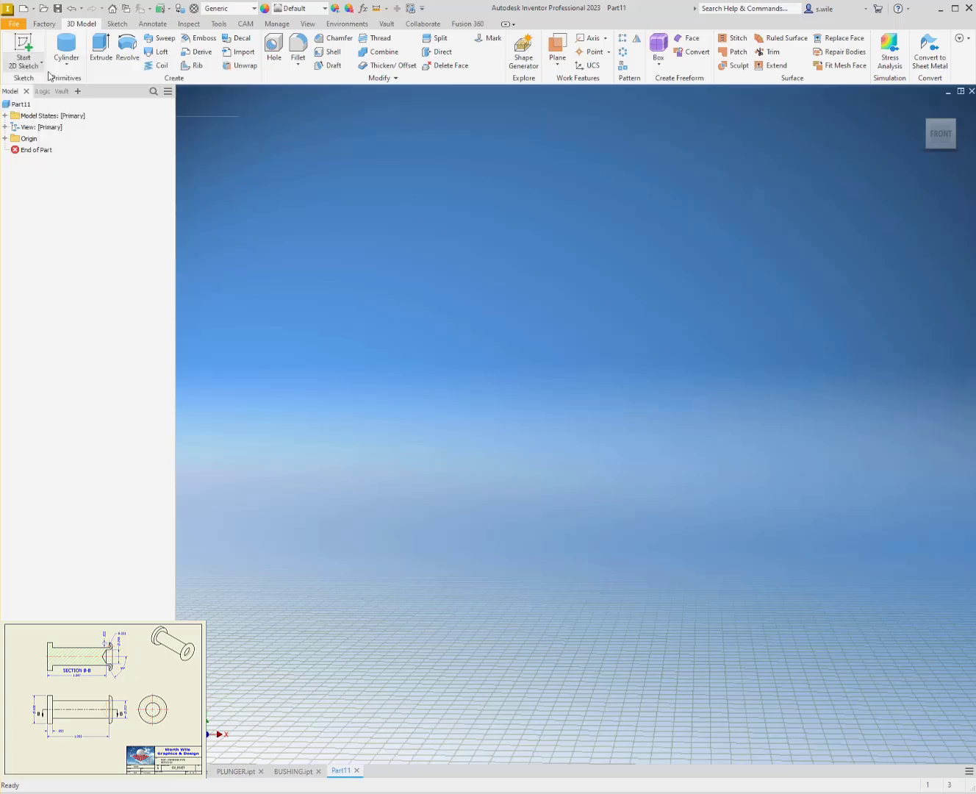
{"action": "left_click", "coordinate": [23, 50]}
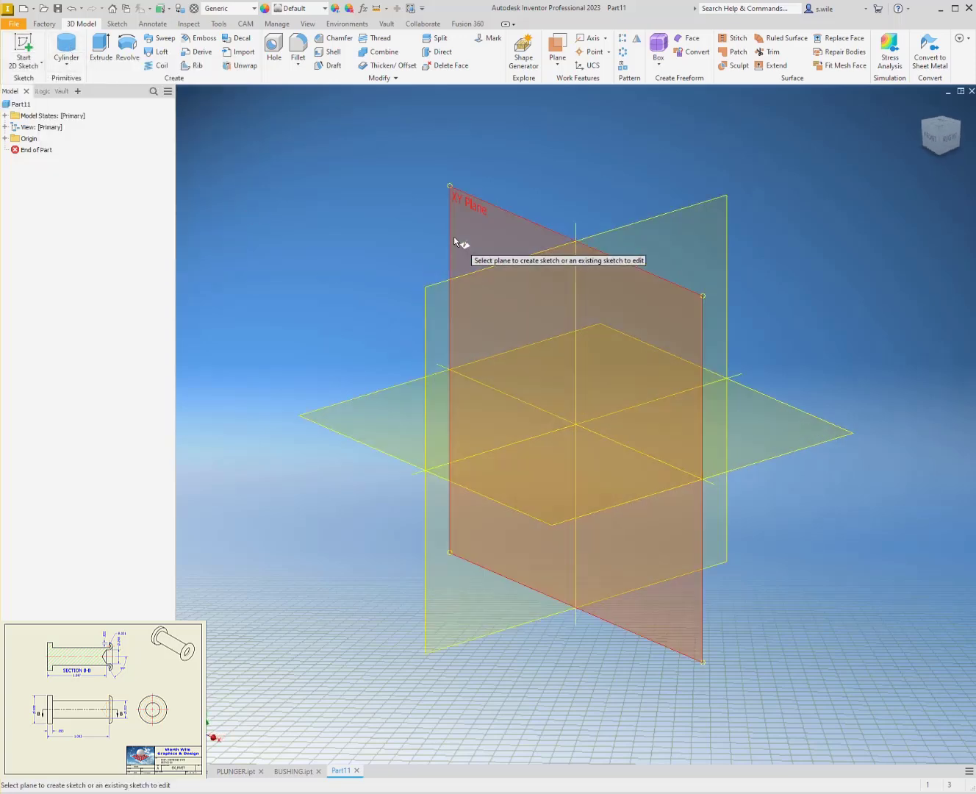
{"action": "left_click", "coordinate": [455, 238]}
{"action": "key", "text": "c"}
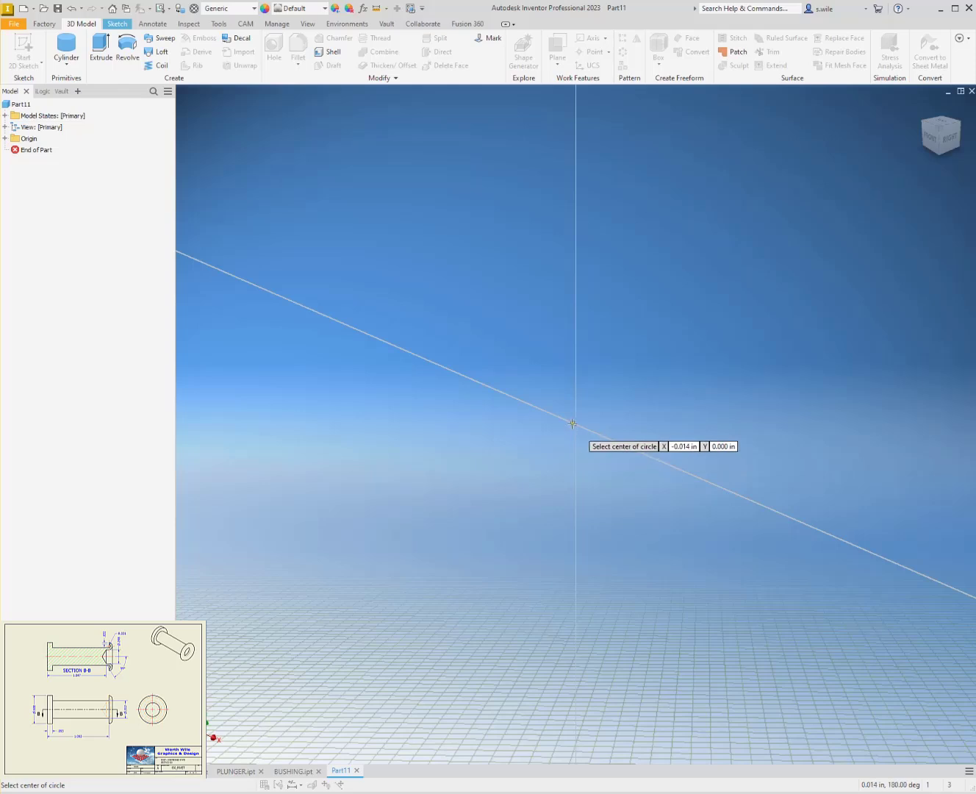
{"action": "left_click", "coordinate": [575, 424]}
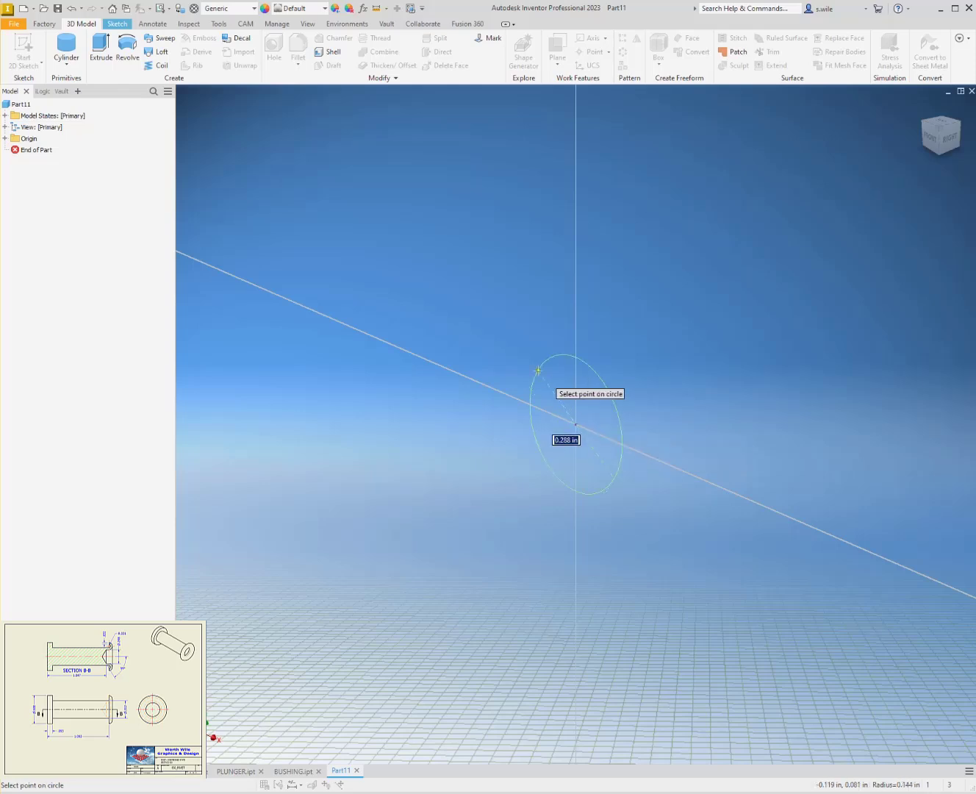
{"action": "type", "text": "0.5"}
{"action": "key", "text": "Return"}
- Extrude the circle 0.093 in to form the pin's head
{"action": "type", "text": "e"}
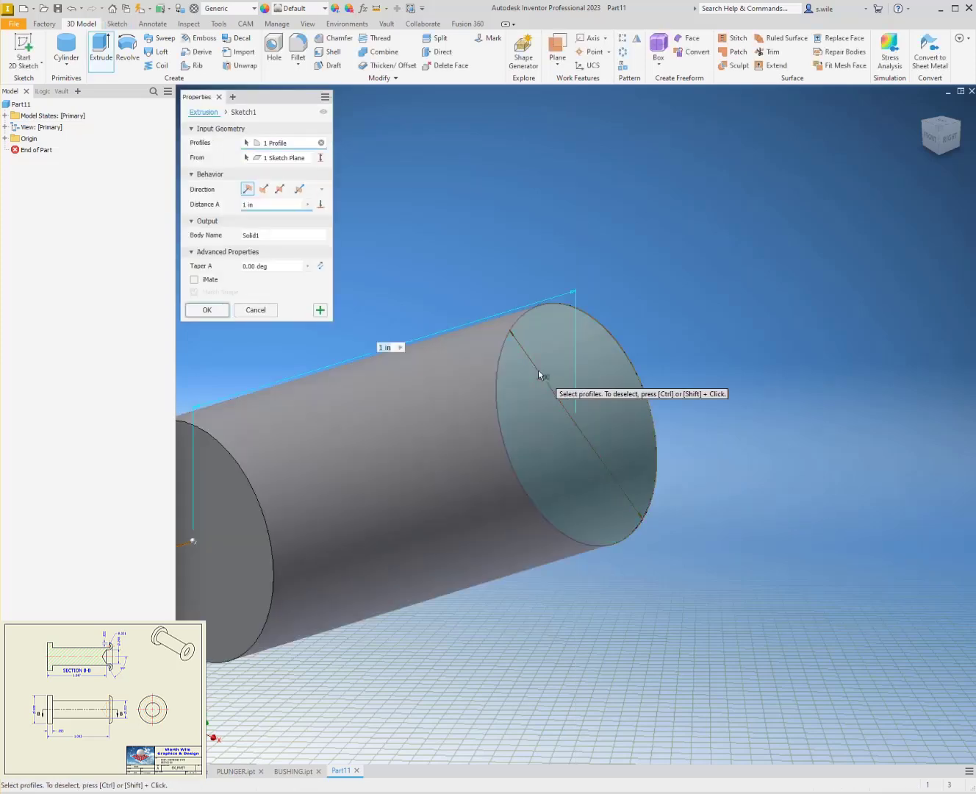
{"action": "type", "text": ".25"}
{"action": "key", "text": "Return"}
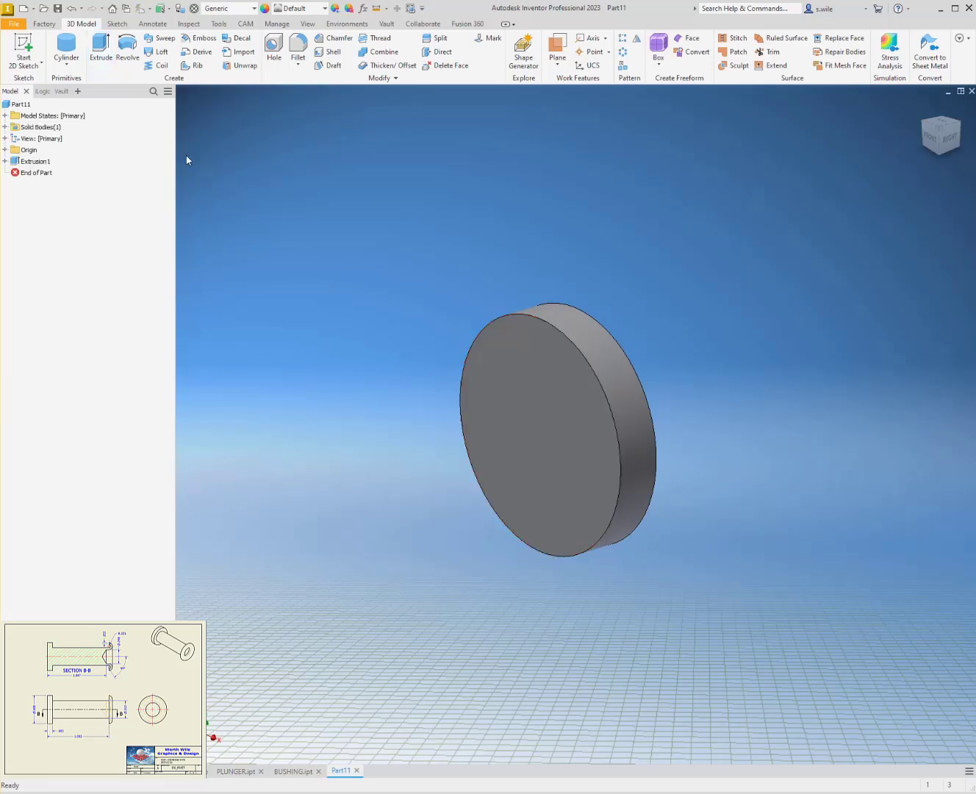
- Sketch a concentric circle 0.312 in in diameter on the head's front face
{"action": "left_click", "coordinate": [26, 52]}
{"action": "left_click", "coordinate": [504, 422]}
{"action": "key", "text": "c"}
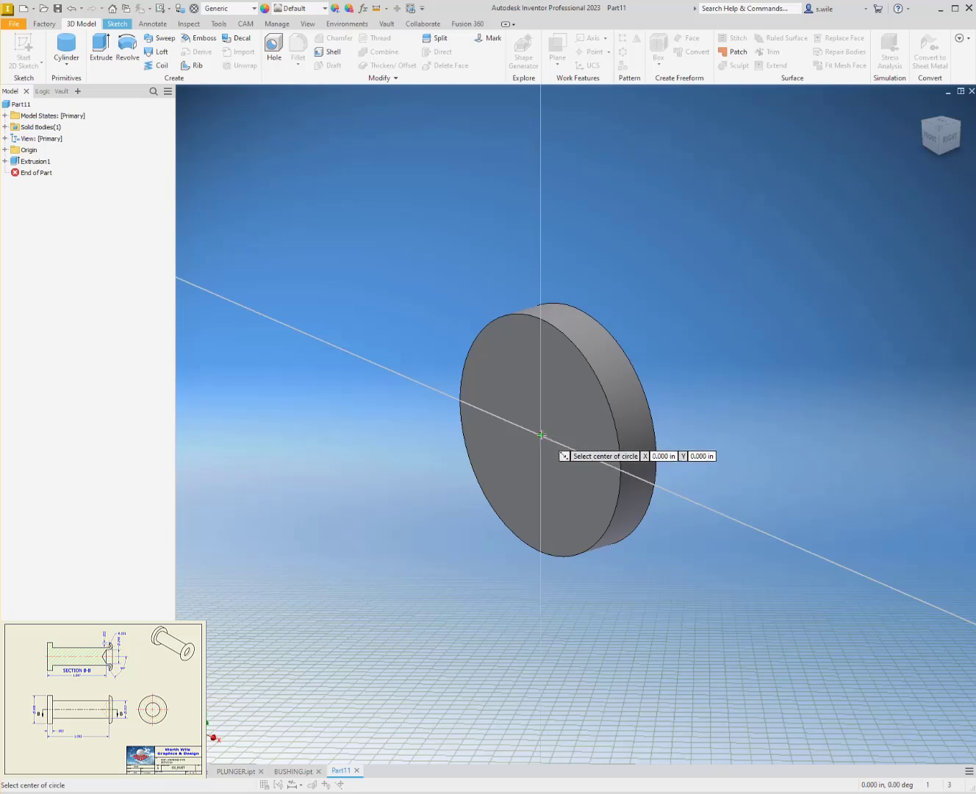
{"action": "left_click", "coordinate": [540, 438]}
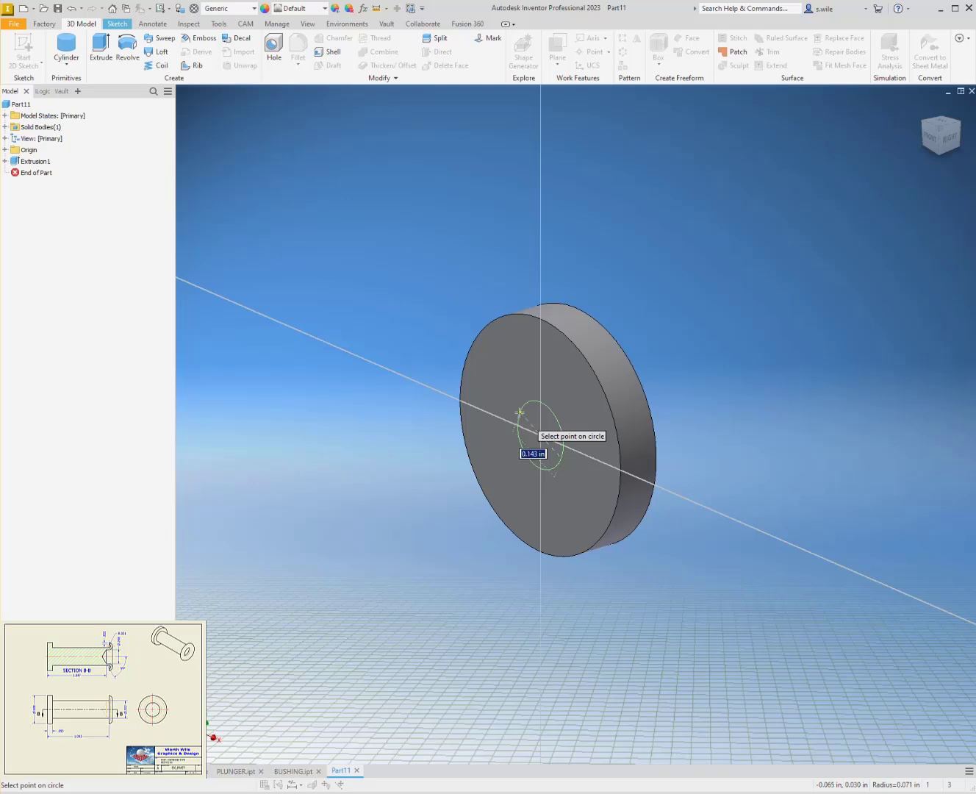
{"action": "type", "text": ".312"}
{"action": "key", "text": "Return"}
- Extrude the 0.312 in circle 1.093 in outward from the head, joined to it as the shaft
{"action": "key", "text": "e"}
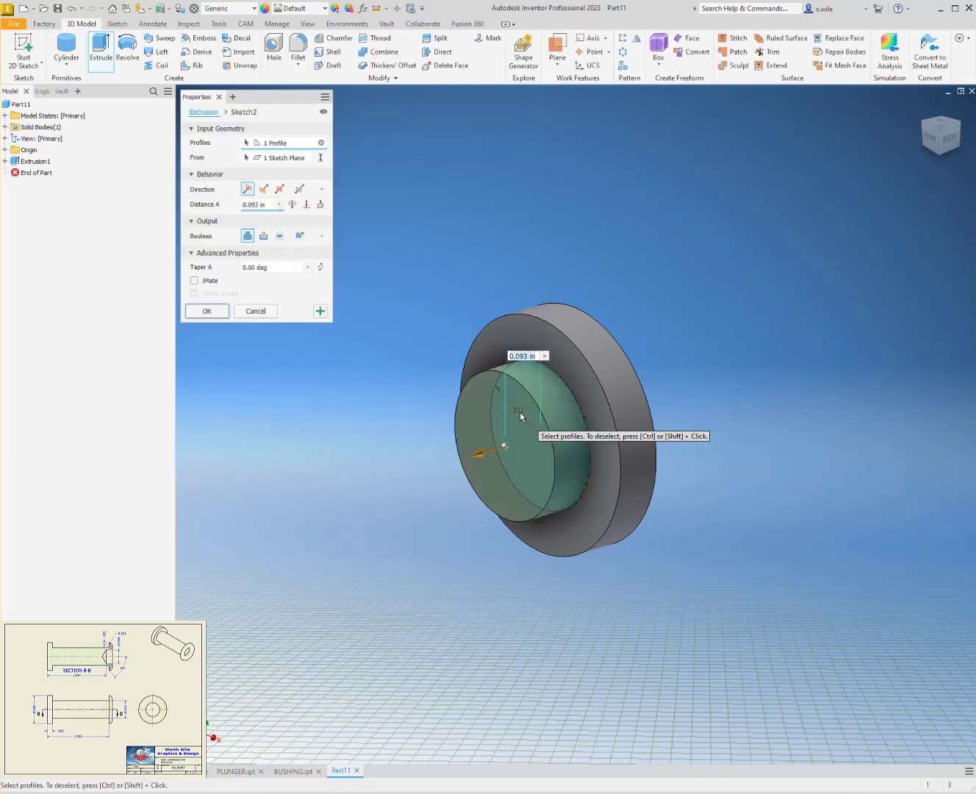
{"action": "type", "text": "1.093"}
{"action": "key", "text": "Return"}
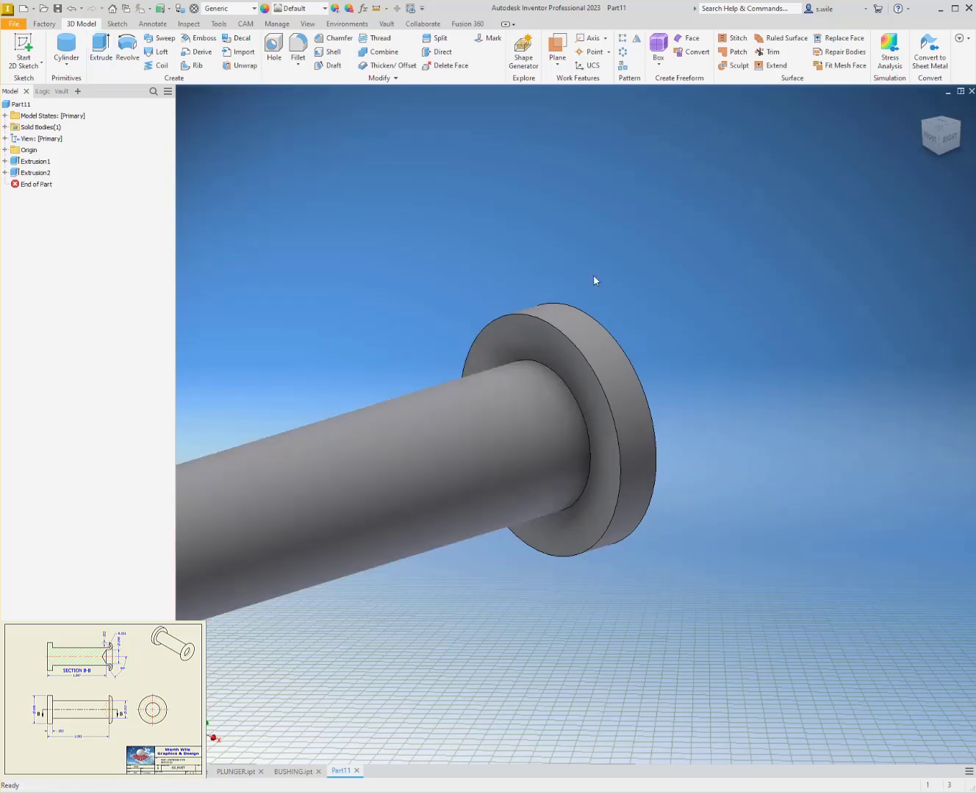
- Start a sketch on the YZ plane and slice the part graphics at the sketch plane
{"action": "key", "text": "F6"}
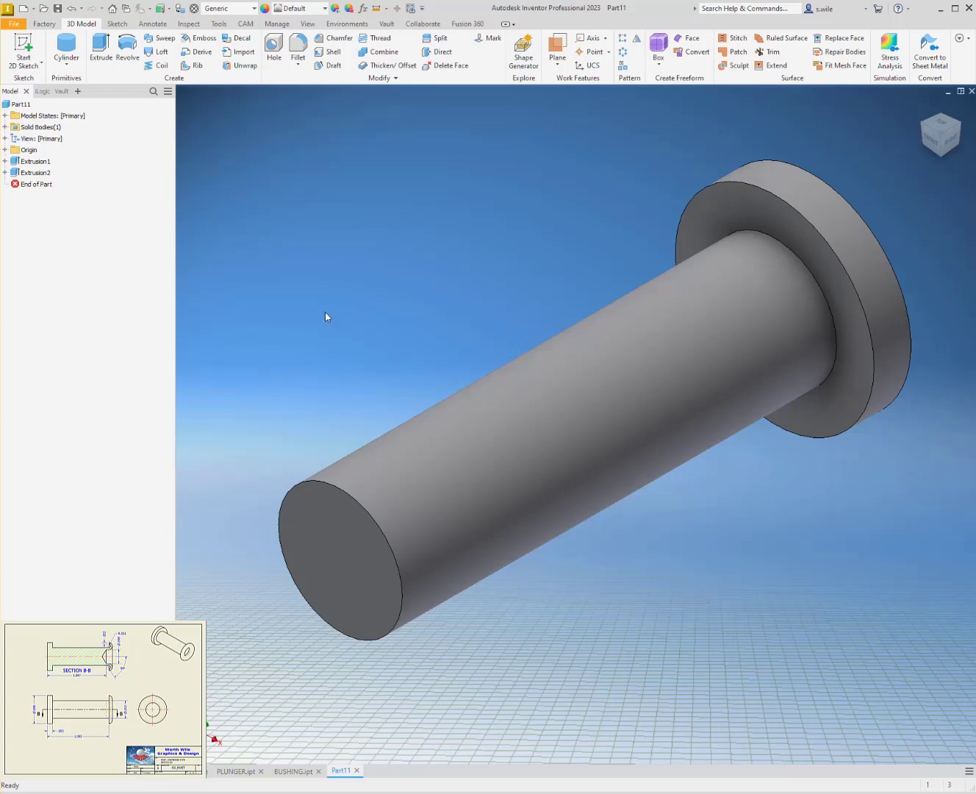
{"action": "left_click", "coordinate": [5, 151]}
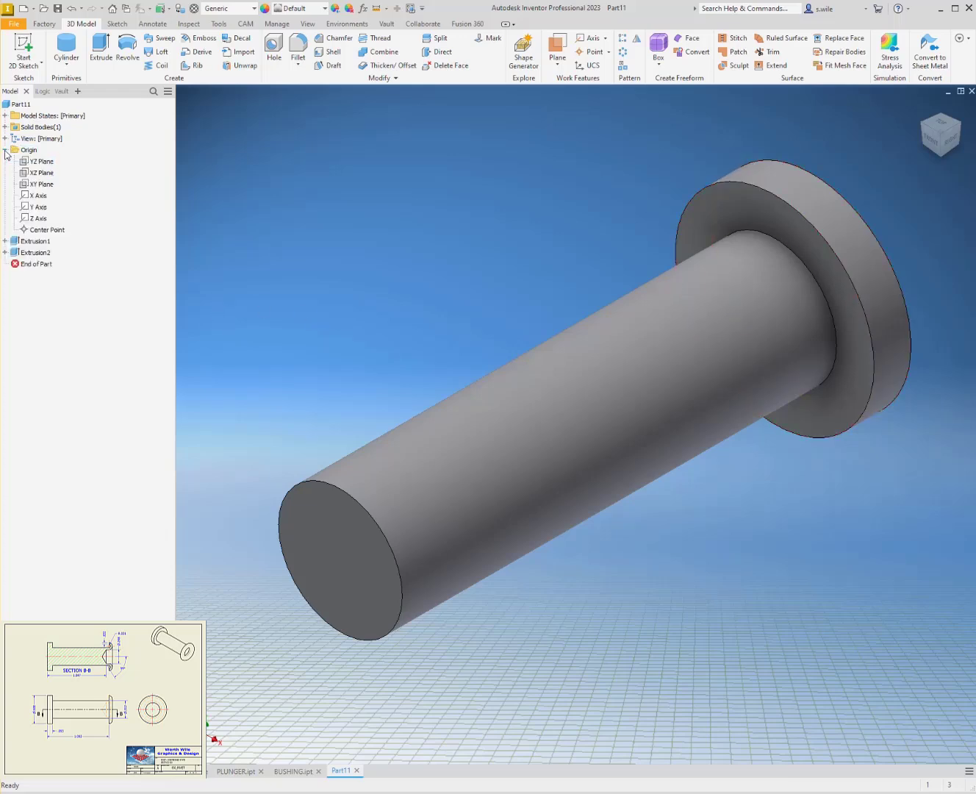
{"action": "left_click", "coordinate": [40, 160]}
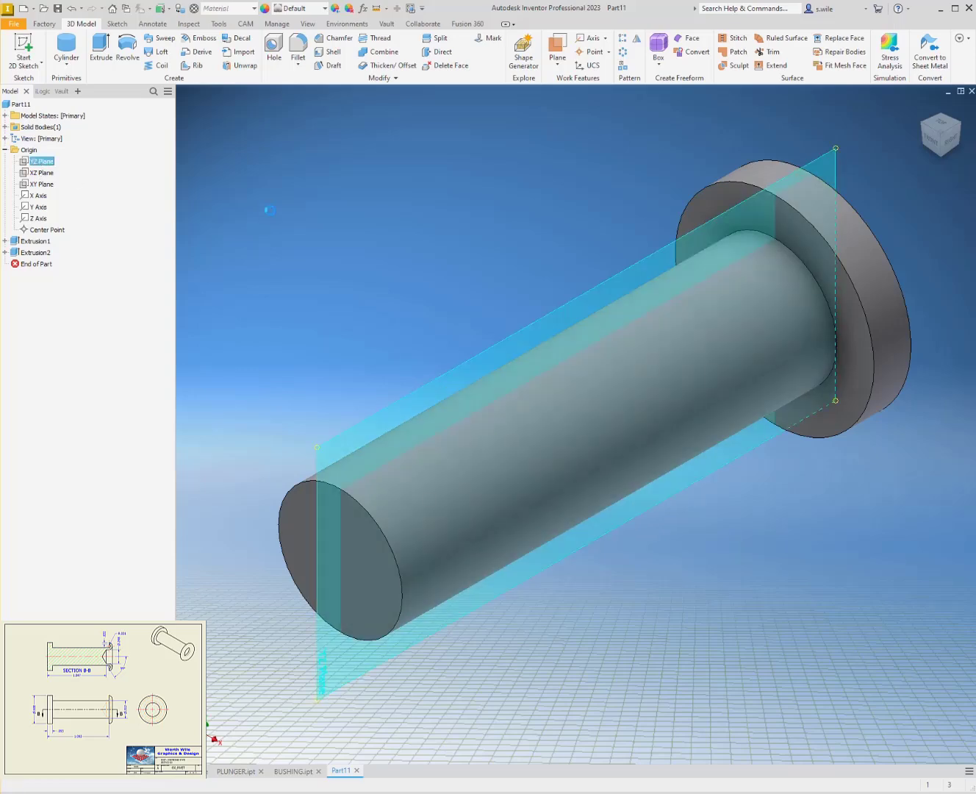
{"action": "key", "text": "s"}
{"action": "key", "text": "F7"}
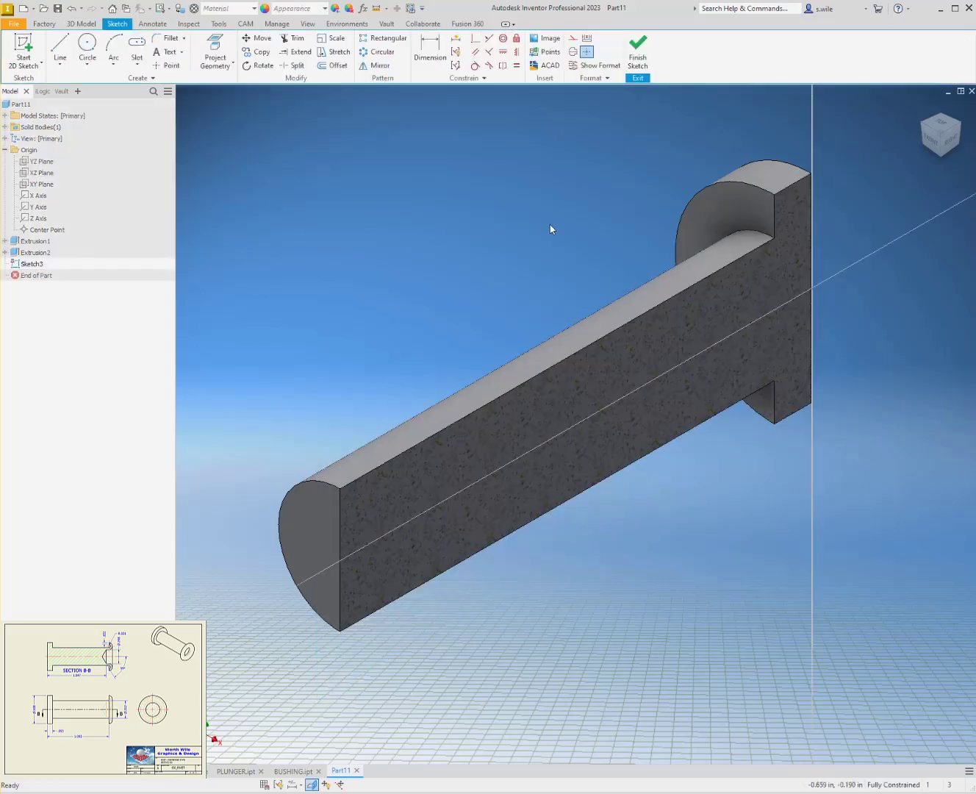
- Project the shaft's upper long edge and its free end edge into the sketch
{"action": "left_click", "coordinate": [950, 146]}
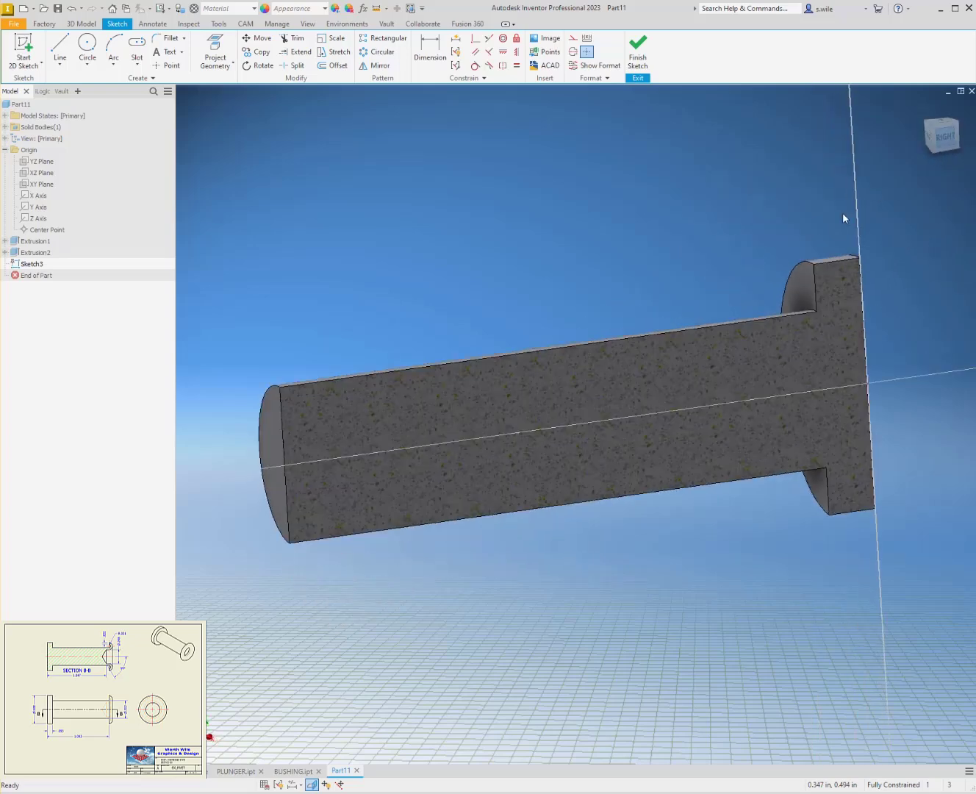
{"action": "left_click", "coordinate": [968, 121]}
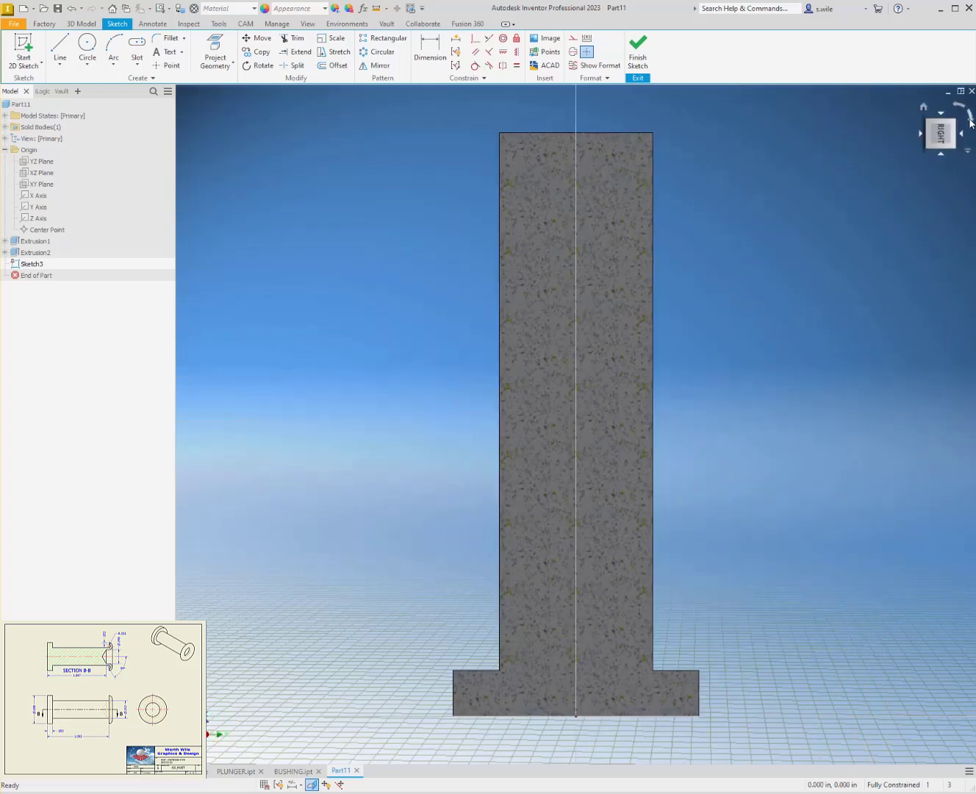
{"action": "left_click", "coordinate": [970, 123]}
{"action": "scroll", "coordinate": [747, 310], "scroll_direction": "down", "scroll_amount": 1}
{"action": "middle_click_drag", "start_coordinate": [747, 310], "coordinate": [551, 362]}
{"action": "scroll", "coordinate": [552, 361], "scroll_direction": "up", "scroll_amount": 3}
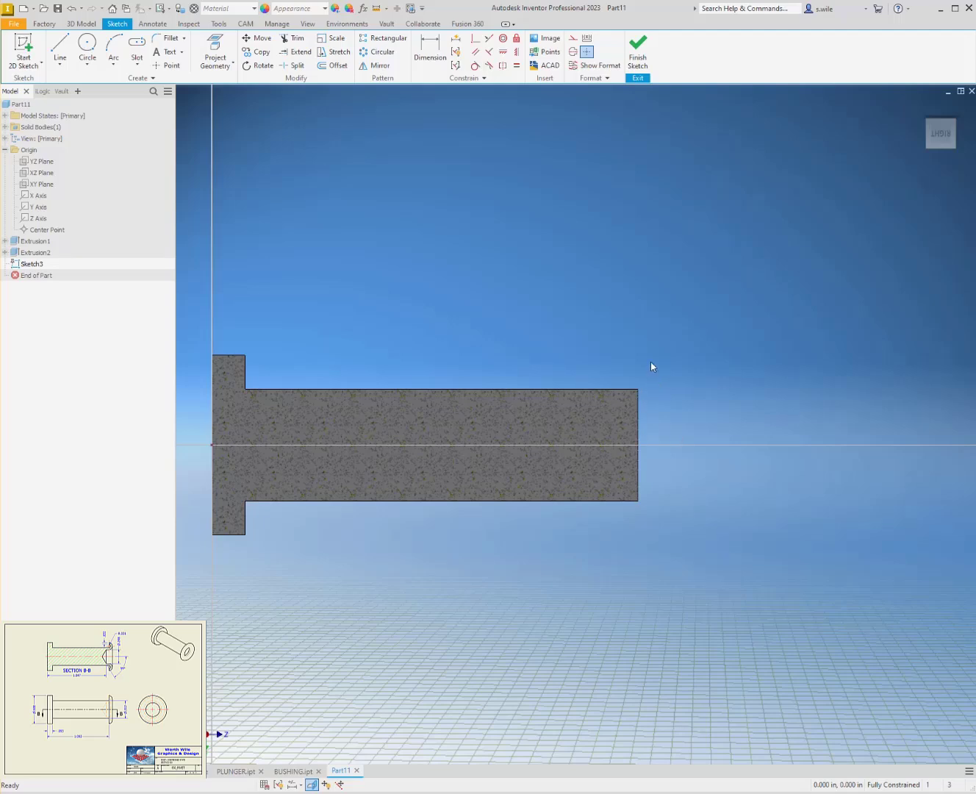
{"action": "scroll", "coordinate": [646, 392], "scroll_direction": "down", "scroll_amount": 3}
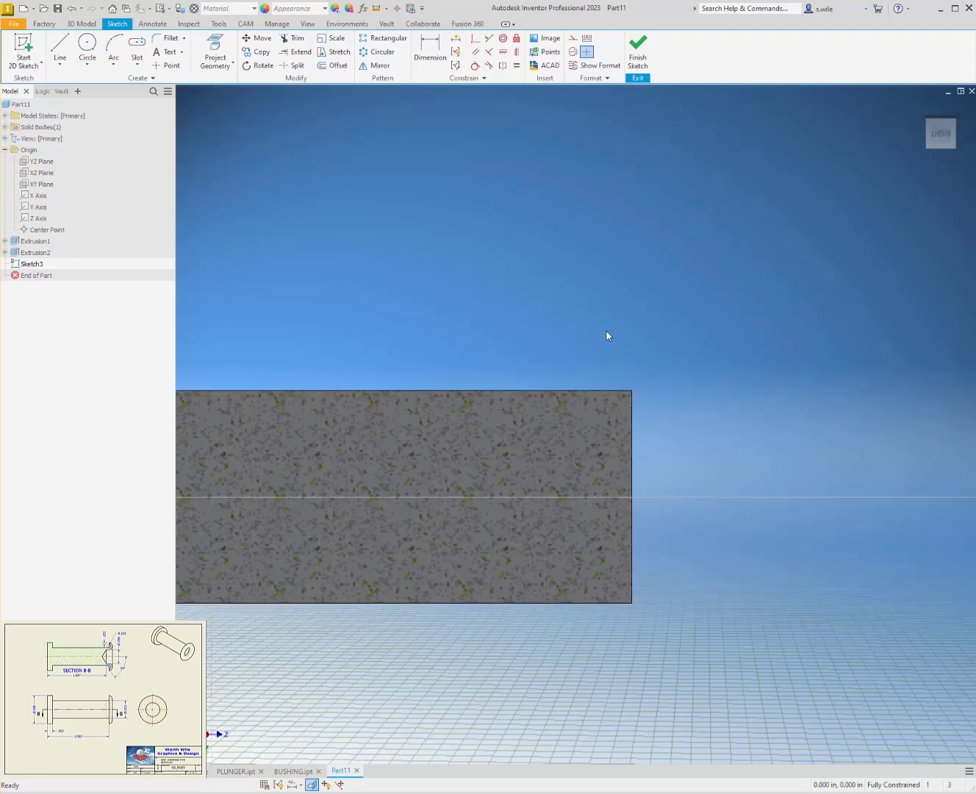
{"action": "left_click", "coordinate": [215, 51]}
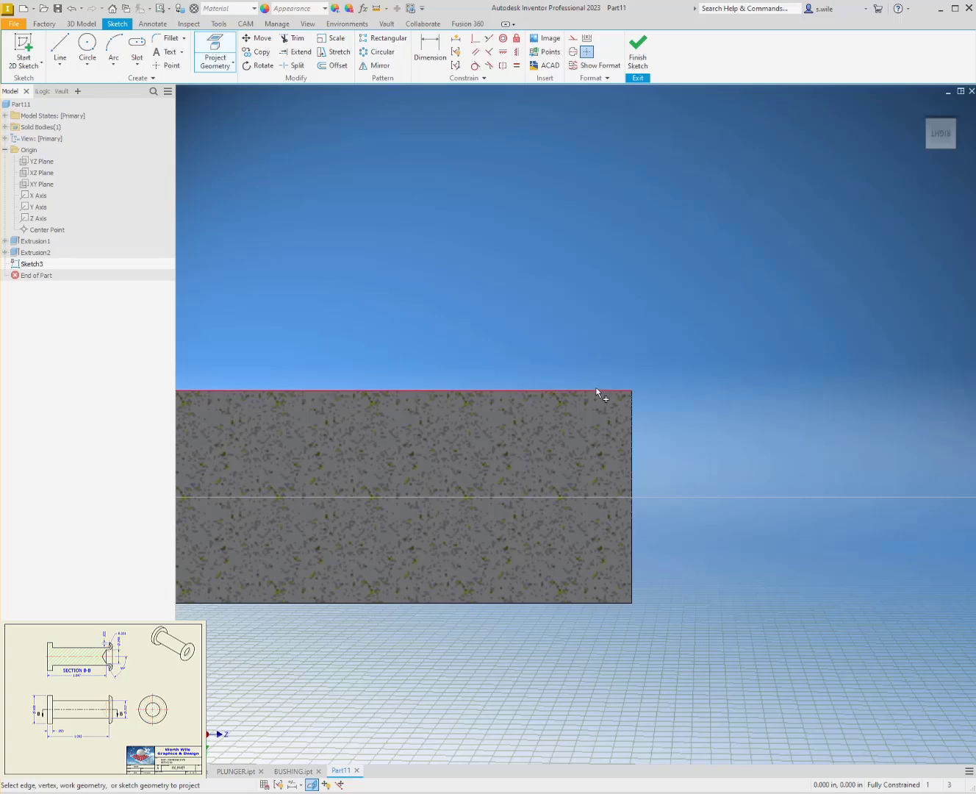
{"action": "left_click", "coordinate": [633, 406]}
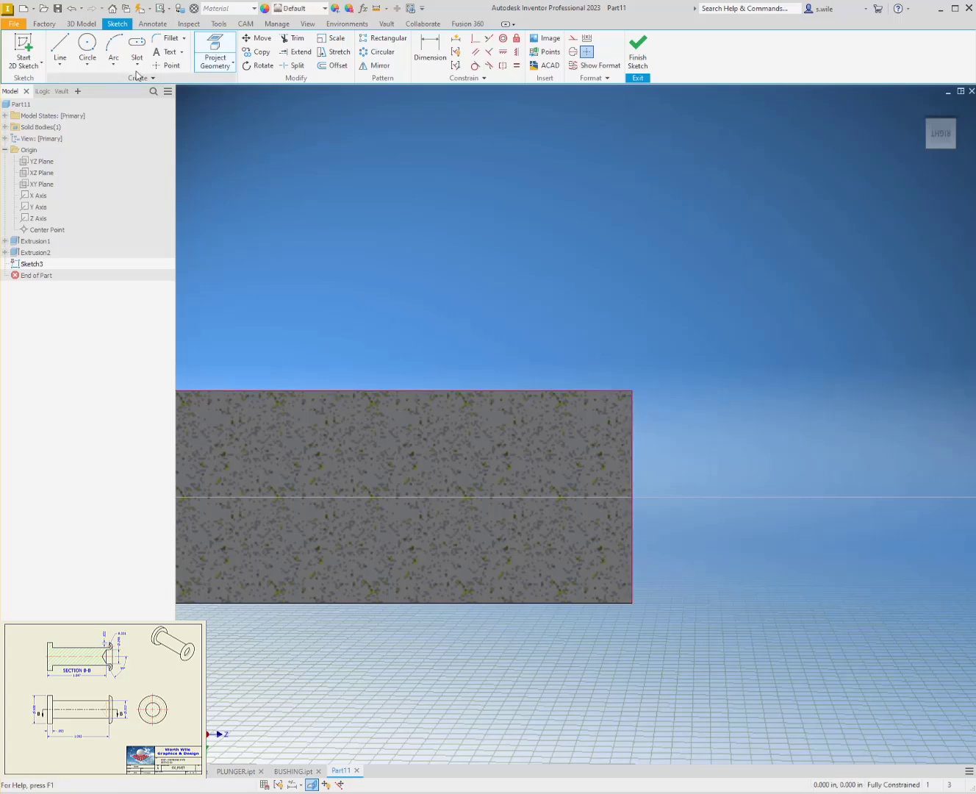
- Sketch two concentric circles just above the shaft's free end corner, the inner one about 0.084 in in diameter
{"action": "left_click", "coordinate": [92, 42]}
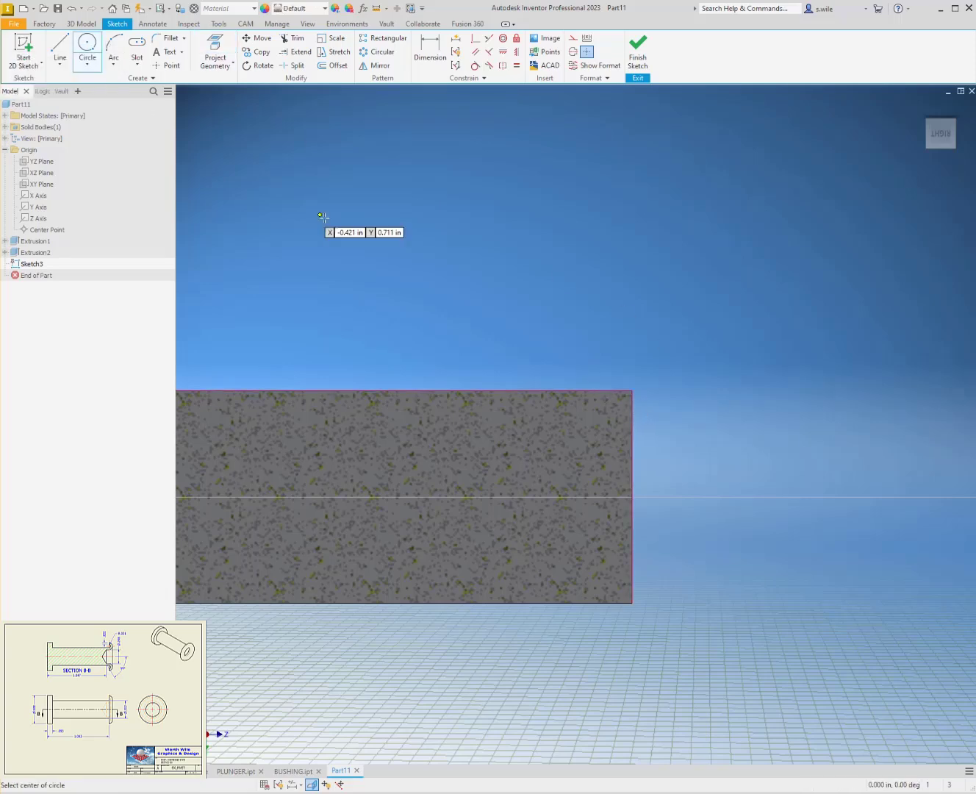
{"action": "left_click", "coordinate": [616, 359]}
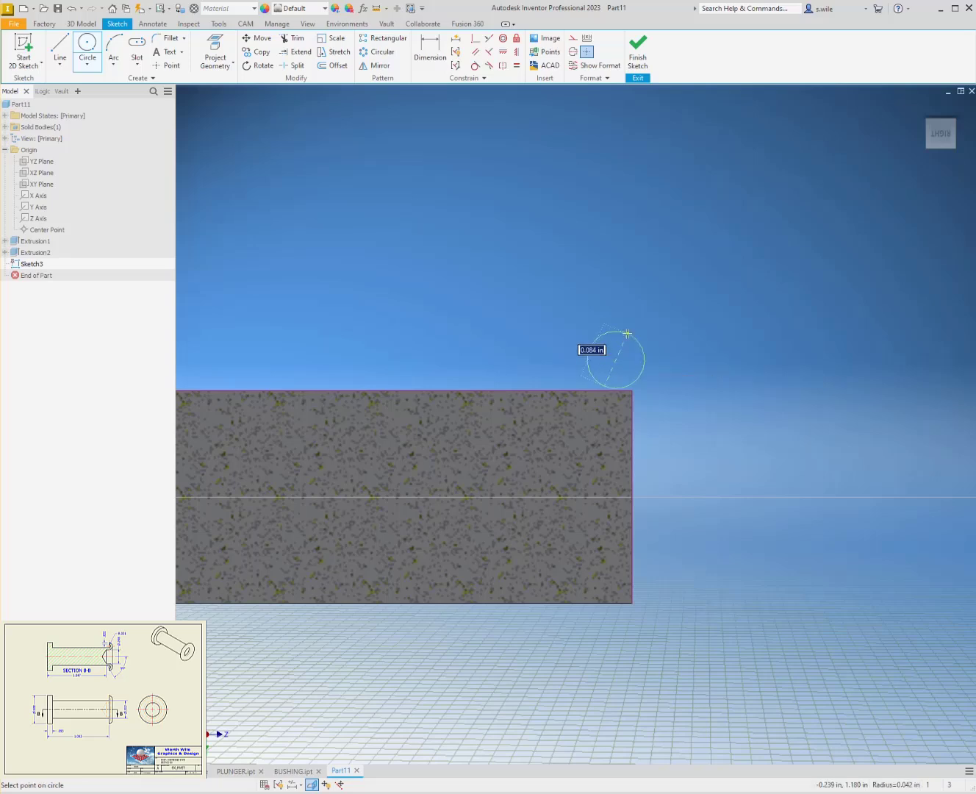
{"action": "left_click", "coordinate": [588, 359]}
{"action": "left_click", "coordinate": [616, 359]}
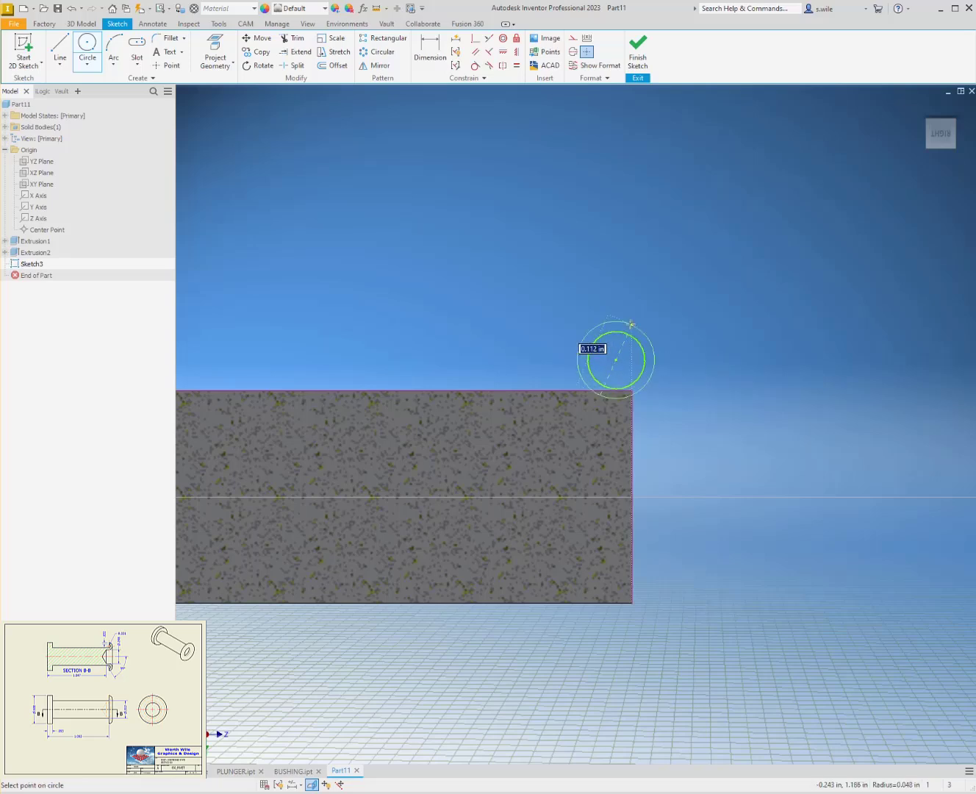
{"action": "left_click", "coordinate": [587, 330]}
{"action": "key", "text": "Escape"}
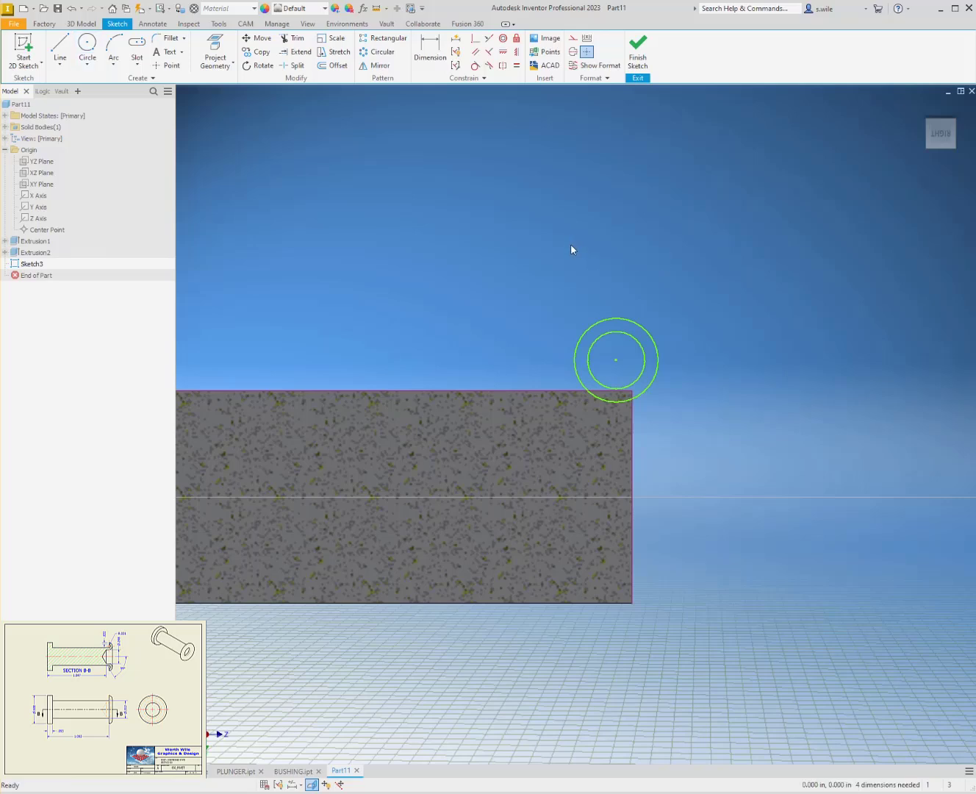
- Make the inner circle tangent to the shaft's projected upper edge
{"action": "left_click", "coordinate": [475, 66]}
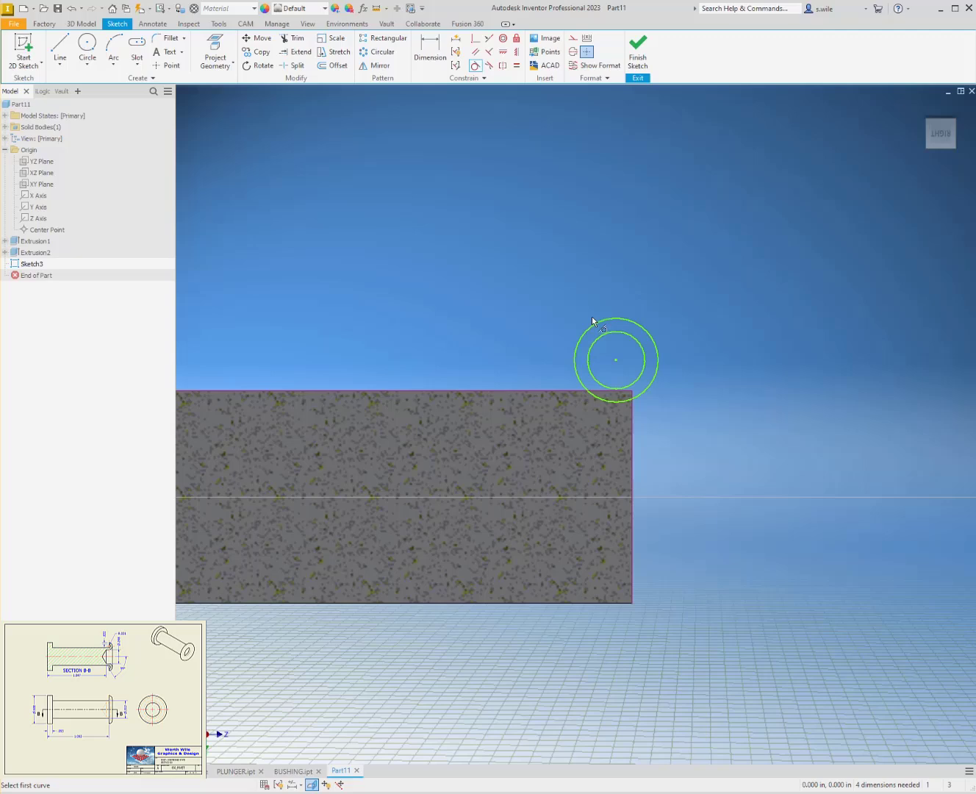
{"action": "left_click", "coordinate": [595, 391]}
{"action": "left_click", "coordinate": [599, 381]}
- Align the circles' shared center with the shaft's upper end corner using a horizontal constraint
{"action": "left_click", "coordinate": [517, 51]}
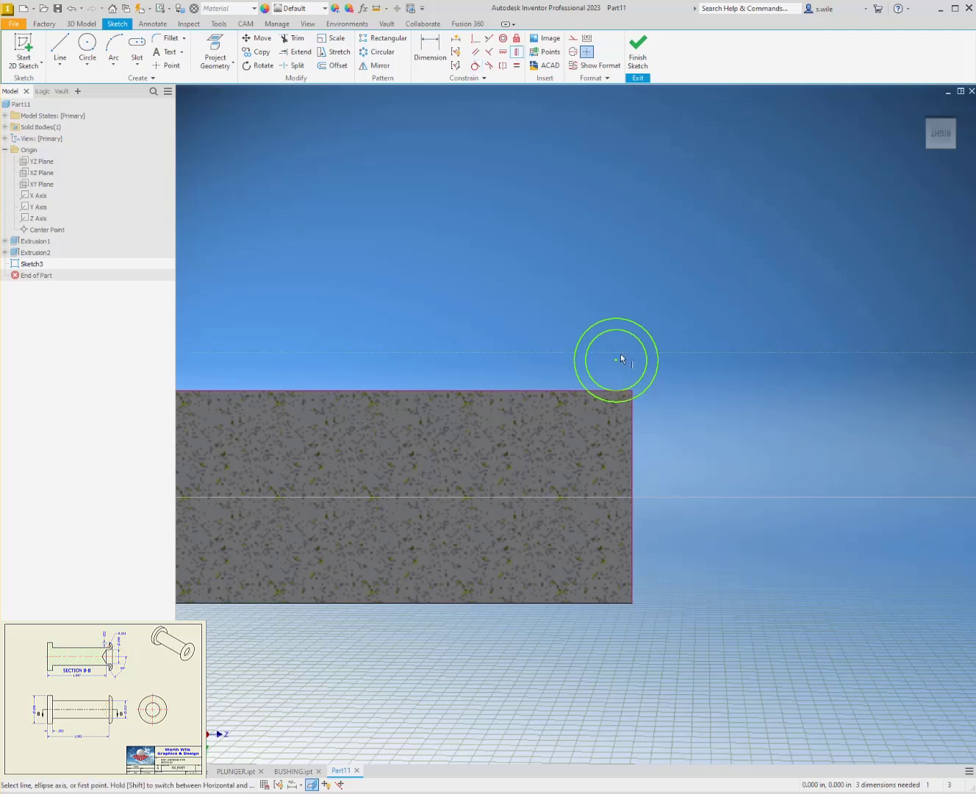
{"action": "left_click", "coordinate": [502, 52]}
{"action": "left_click", "coordinate": [617, 360]}
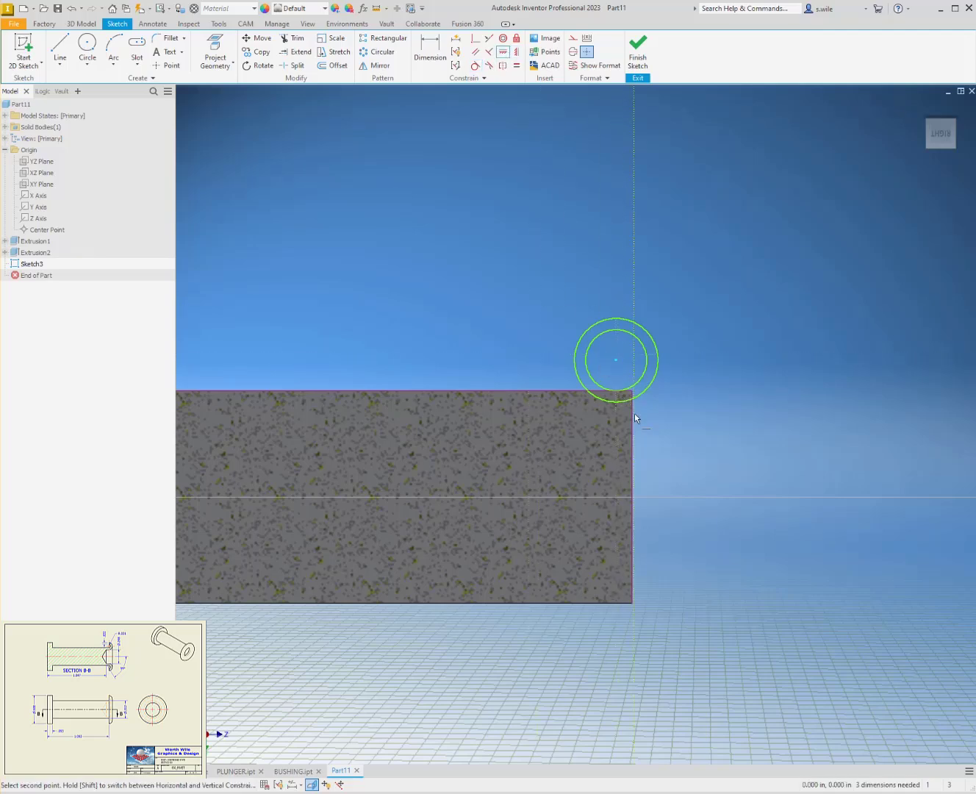
{"action": "left_click", "coordinate": [632, 394]}
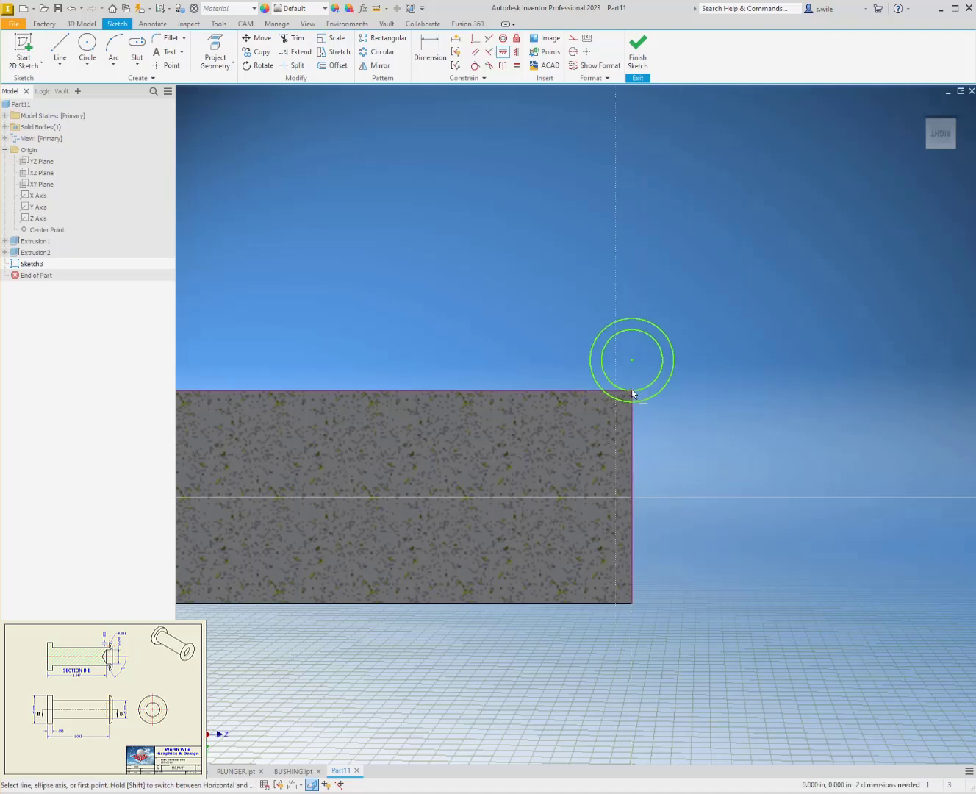
- Dimension the inner circle by radius and set it to .031 in
{"action": "key", "text": "d"}
{"action": "left_click", "coordinate": [622, 335]}
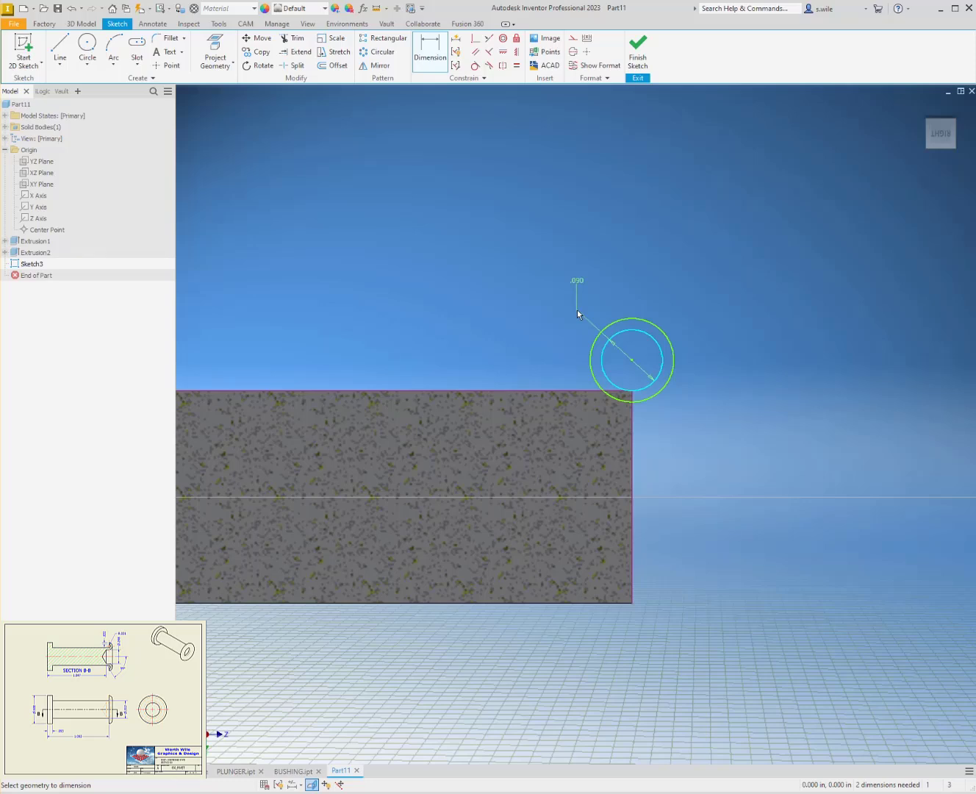
{"action": "right_click", "coordinate": [577, 312]}
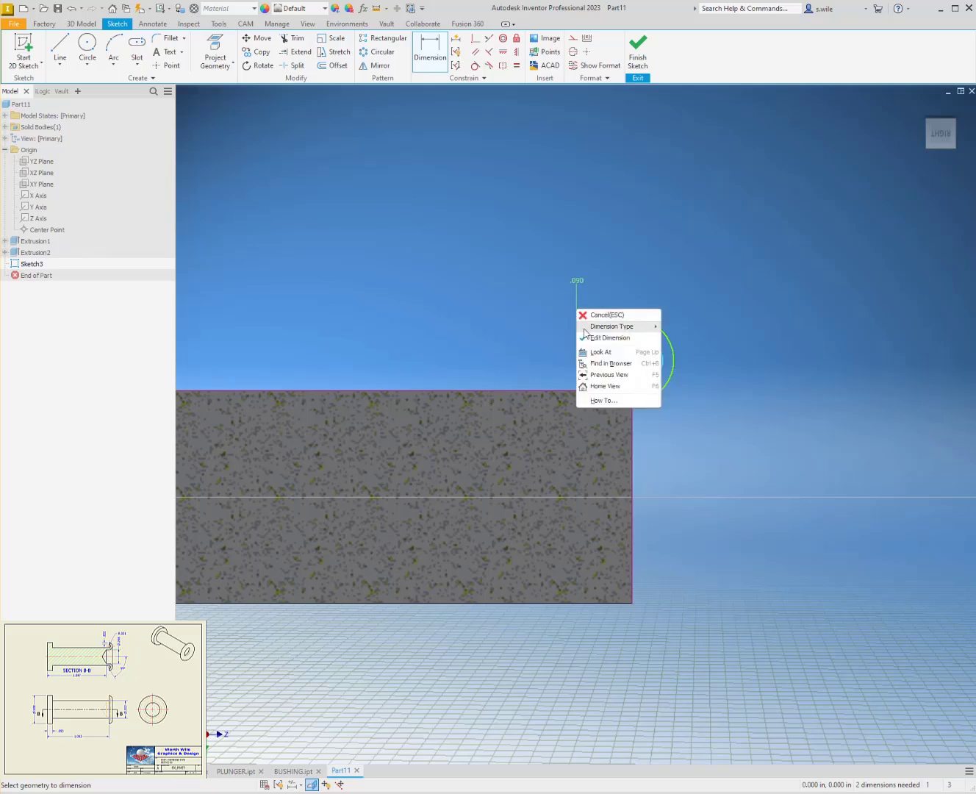
{"action": "mouse_move", "coordinate": [651, 327]}
{"action": "left_click", "coordinate": [687, 325]}
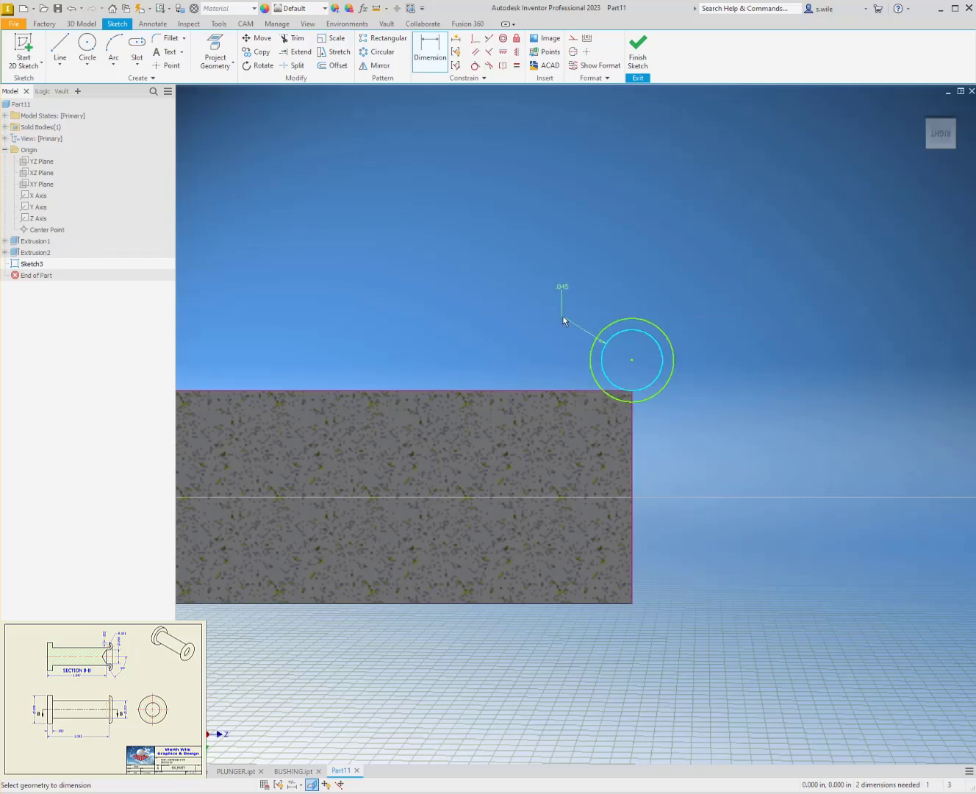
{"action": "left_click", "coordinate": [651, 292]}
{"action": "type", "text": ".031"}
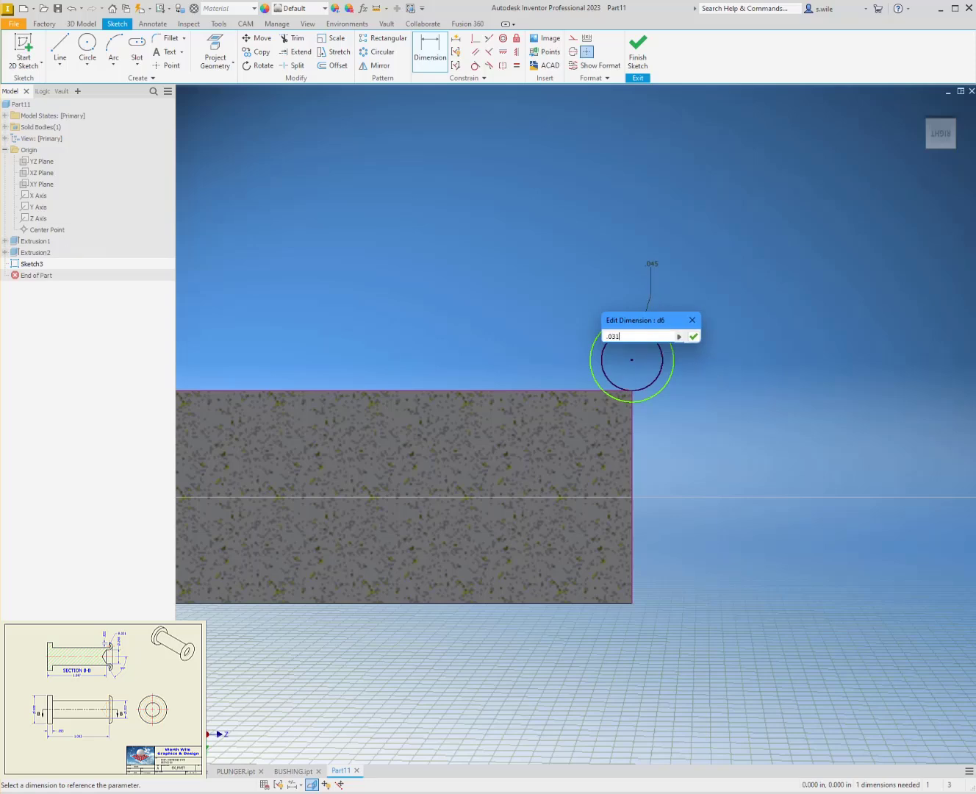
{"action": "key", "text": "Return"}
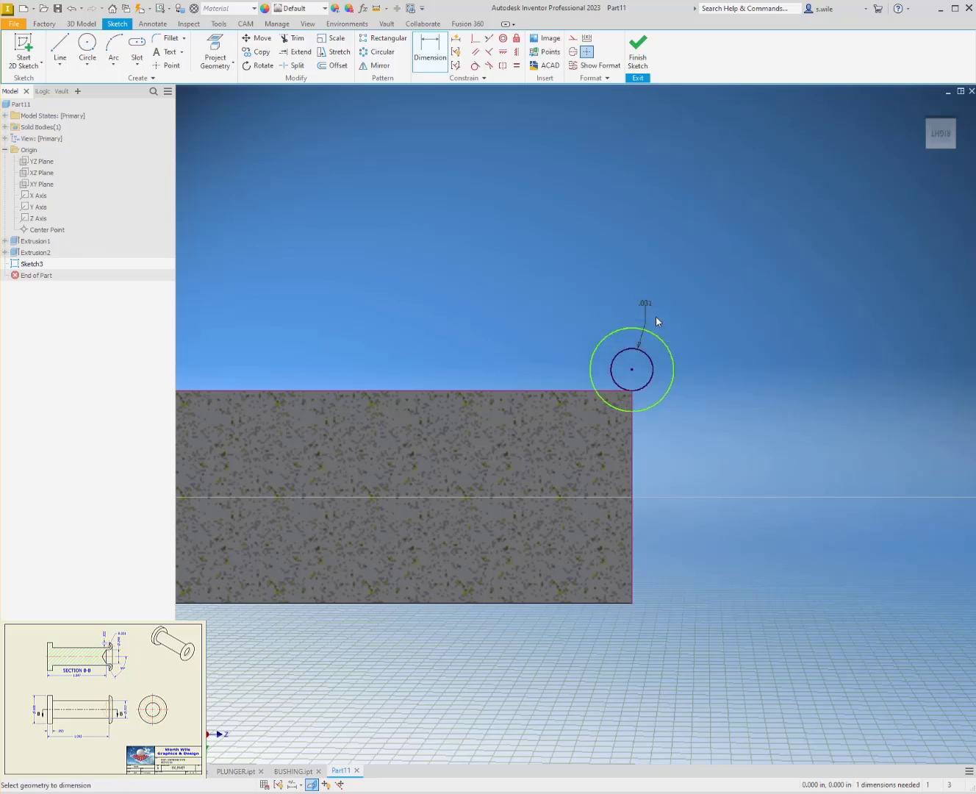
- Dimension the radial gap between the two concentric circles and set it to .032 in
{"action": "left_click", "coordinate": [620, 334]}
{"action": "left_click", "coordinate": [602, 305]}
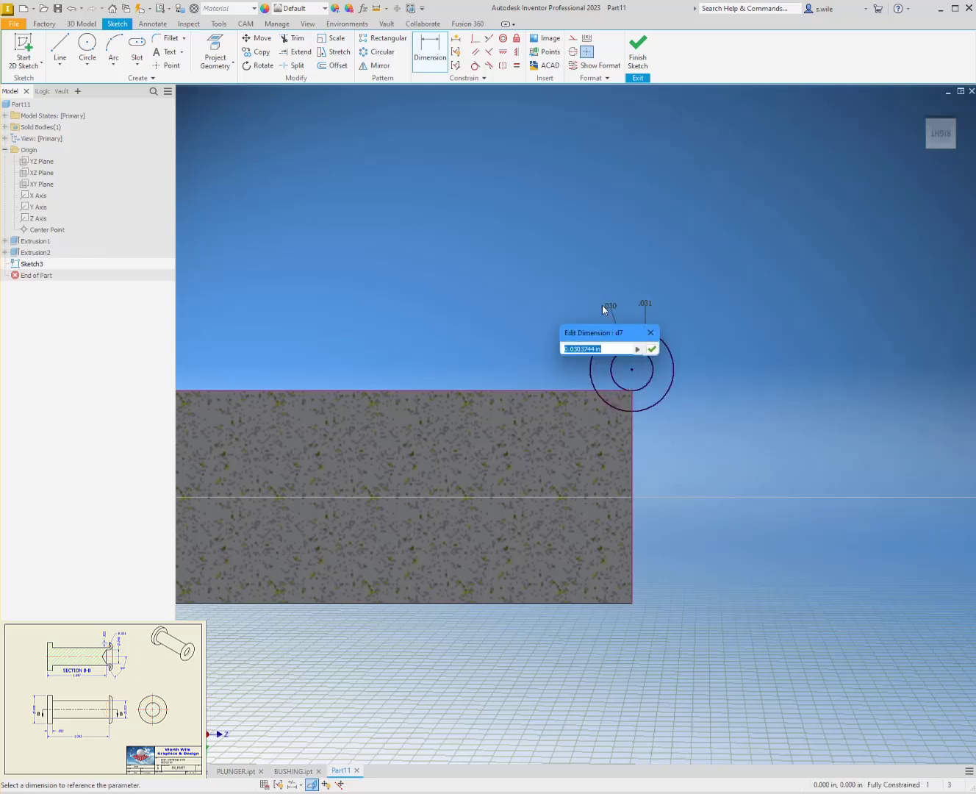
{"action": "type", "text": ".032"}
{"action": "key", "text": "Return"}
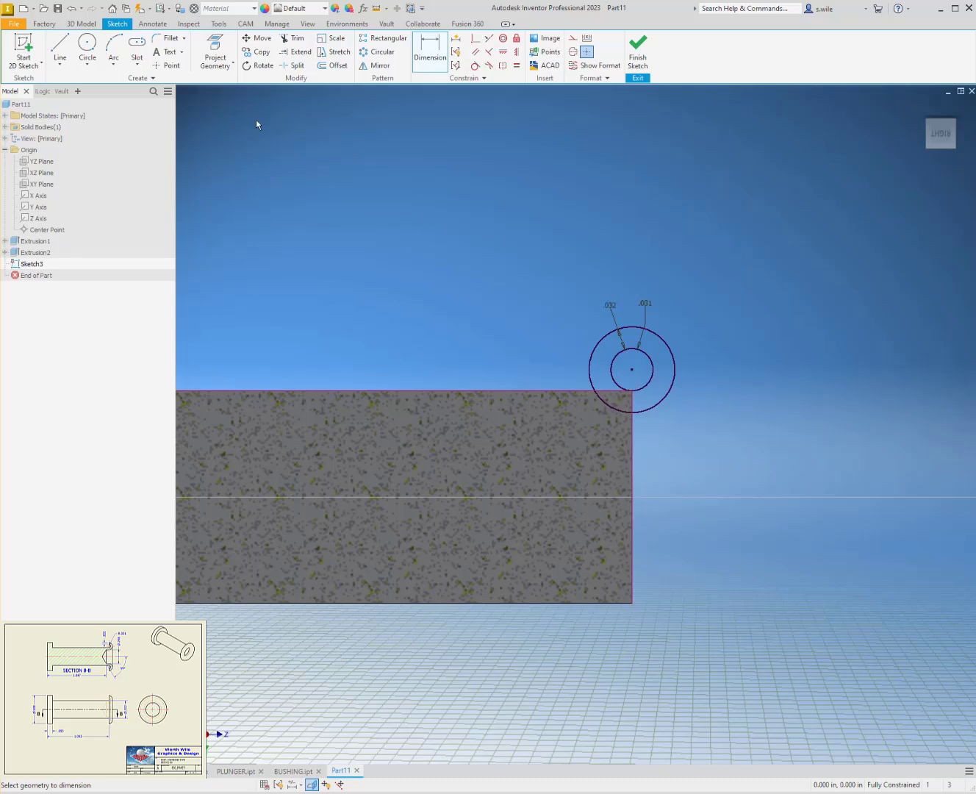
- Draw a vertical line from the circles' shared center up to the top of the outer circle
{"action": "left_click", "coordinate": [60, 48]}
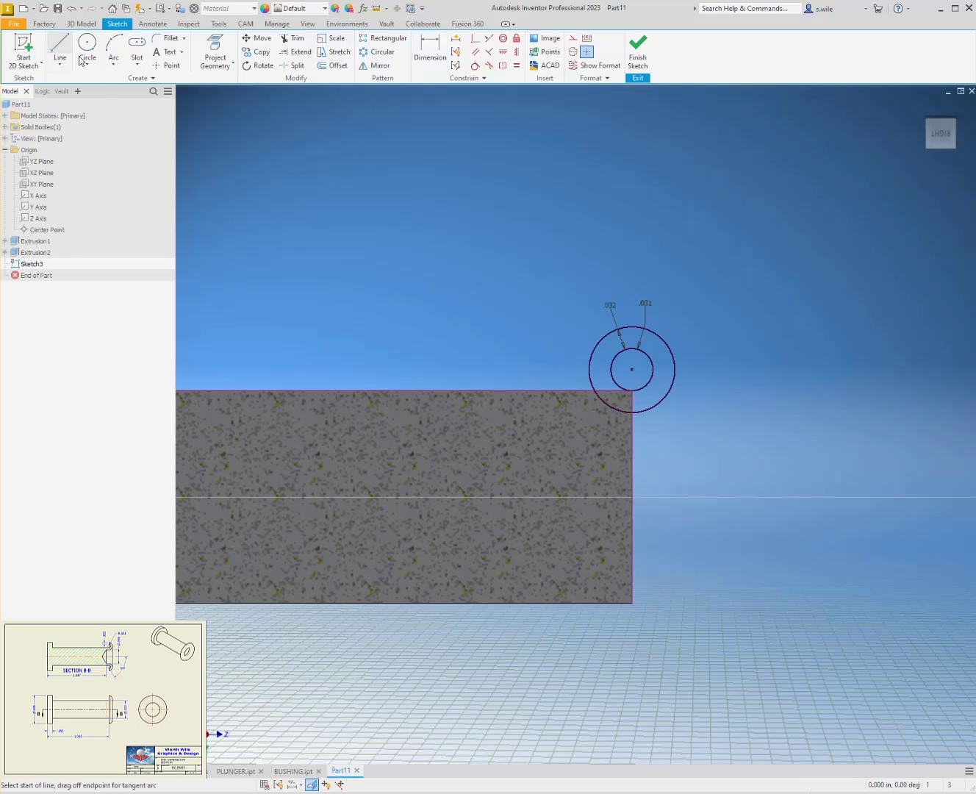
{"action": "left_click", "coordinate": [630, 368]}
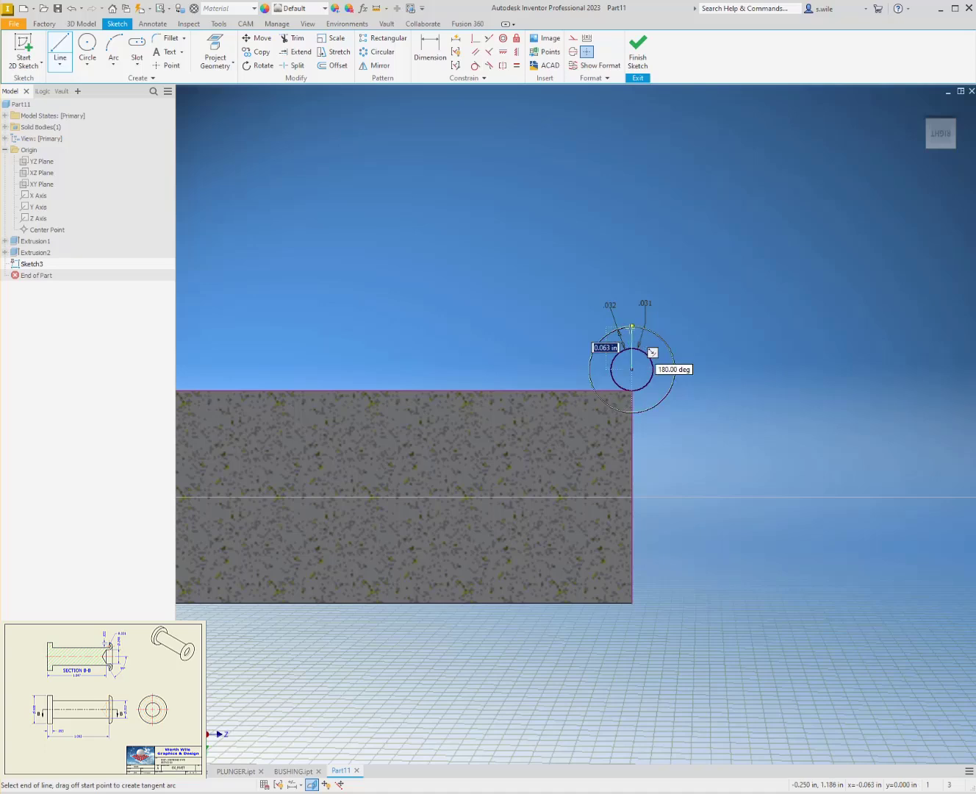
{"action": "left_click", "coordinate": [631, 327]}
{"action": "key", "text": "Escape"}
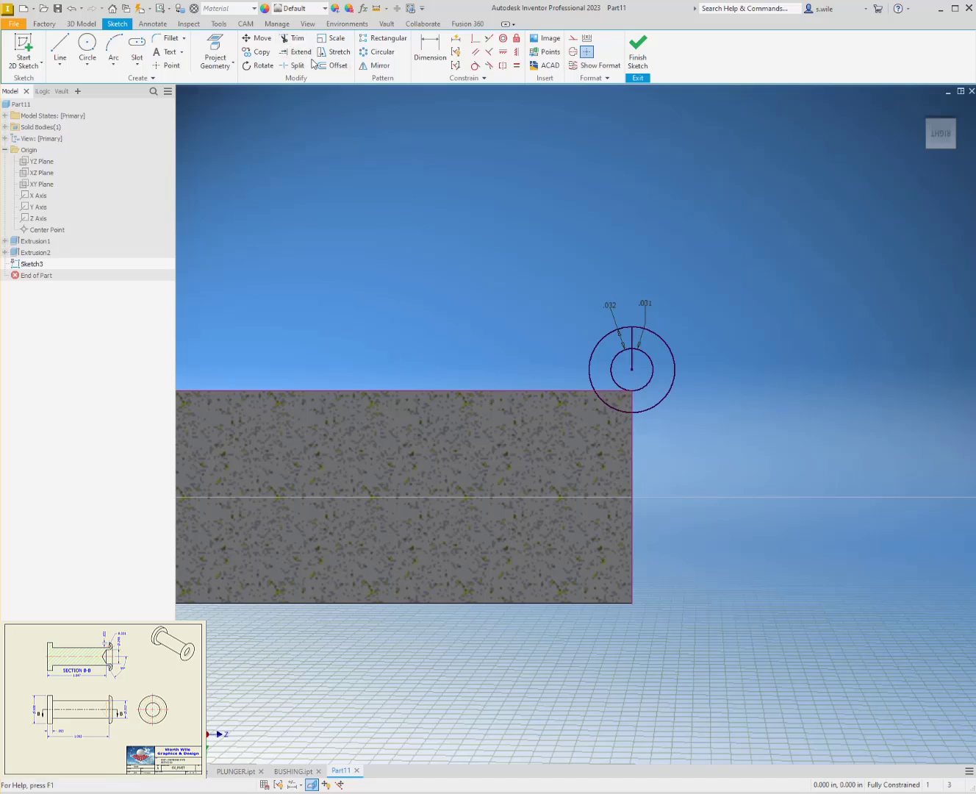
- Trim away the halves of both circles on the shaft side, leaving two half rings beyond the shaft's end
{"action": "left_click", "coordinate": [295, 38]}
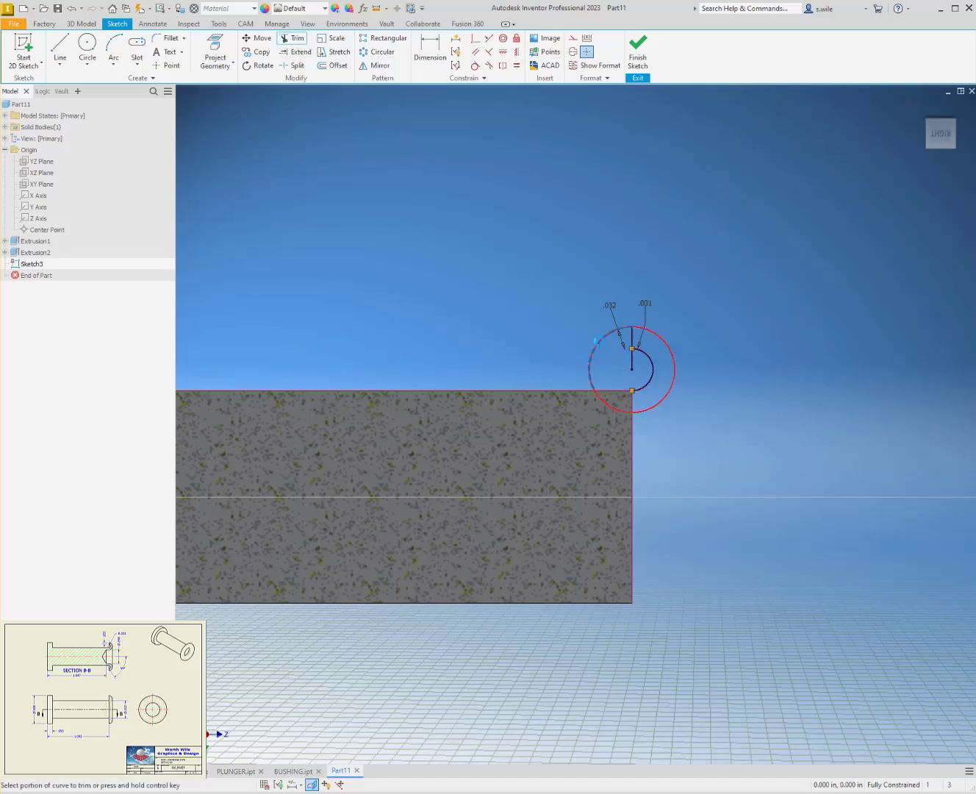
{"action": "left_click", "coordinate": [596, 340]}
{"action": "key", "text": "Escape"}
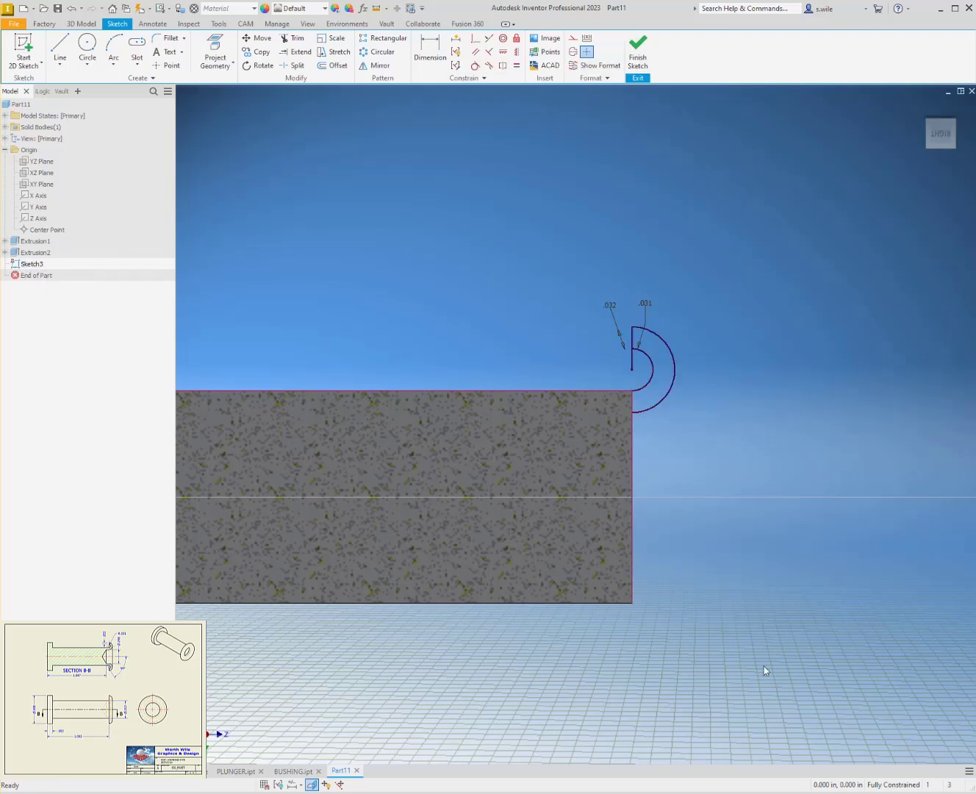
- Finish the sketch and revolve the half-ring profile 360 degrees about the Z axis, joined to the shaft
{"action": "left_click", "coordinate": [634, 51]}
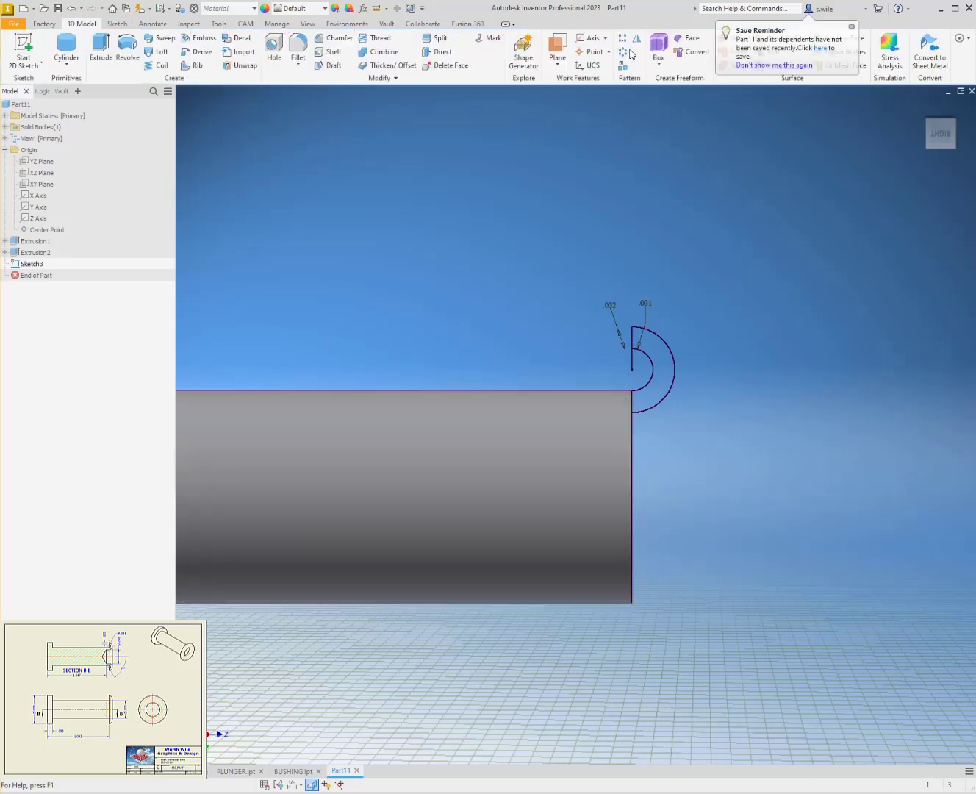
{"action": "key", "text": "r"}
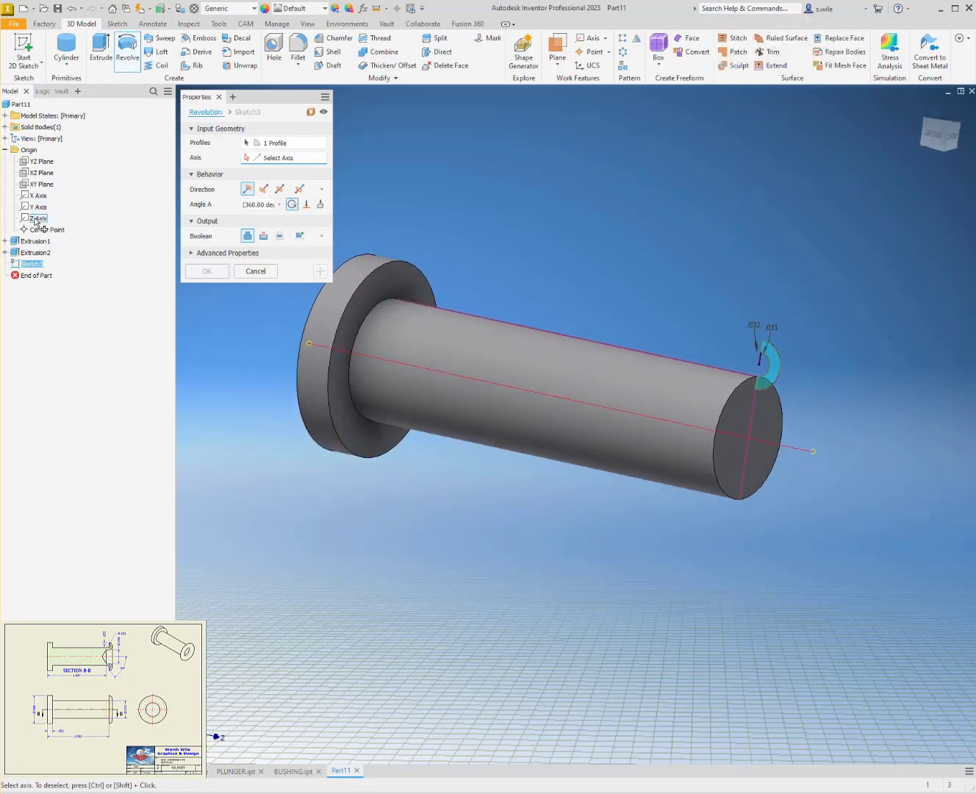
{"action": "left_click", "coordinate": [34, 218]}
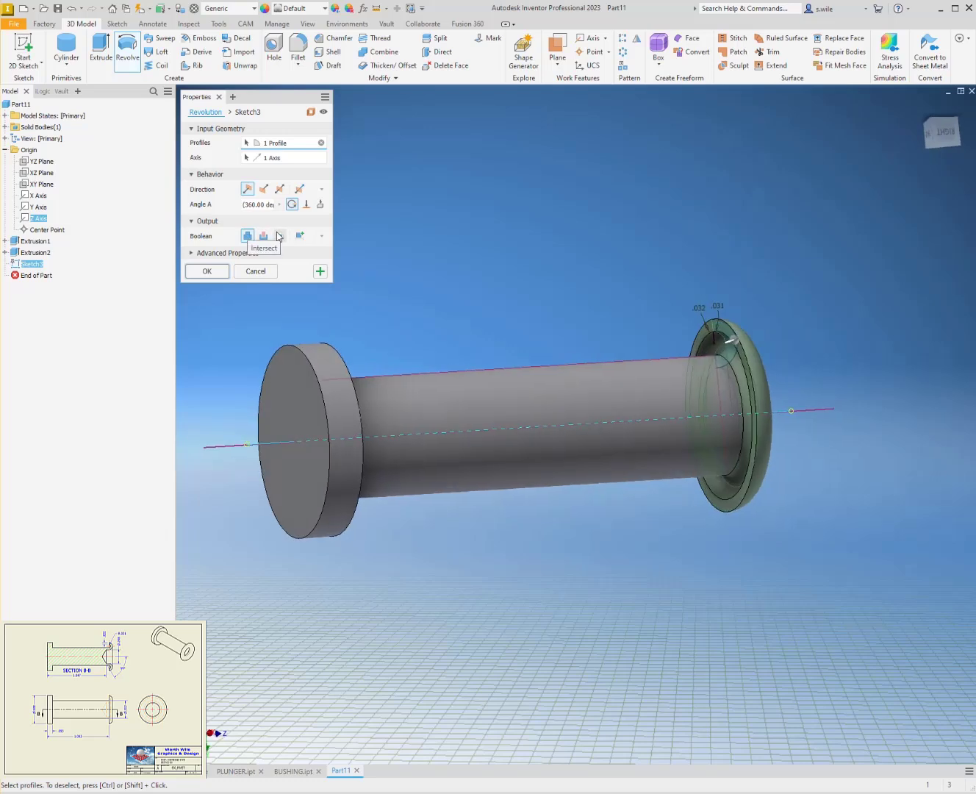
{"action": "left_click", "coordinate": [206, 271]}
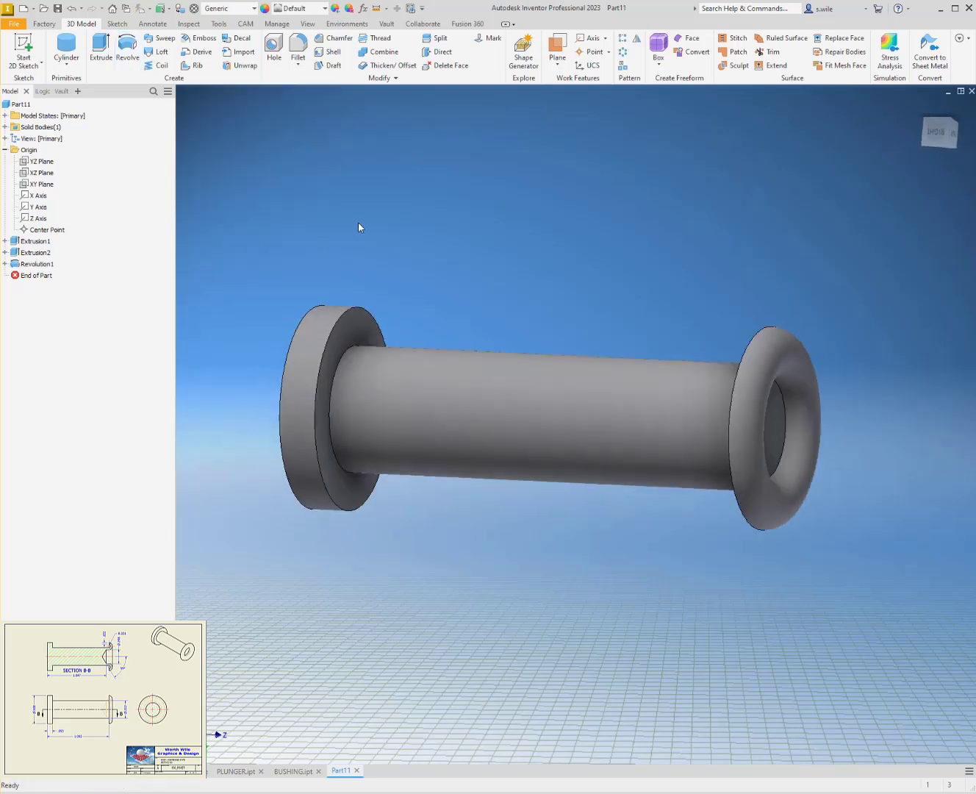
- Start a hole on the shaft's free end face and make it concentric with the face's circular edge
{"action": "left_click", "coordinate": [275, 51]}
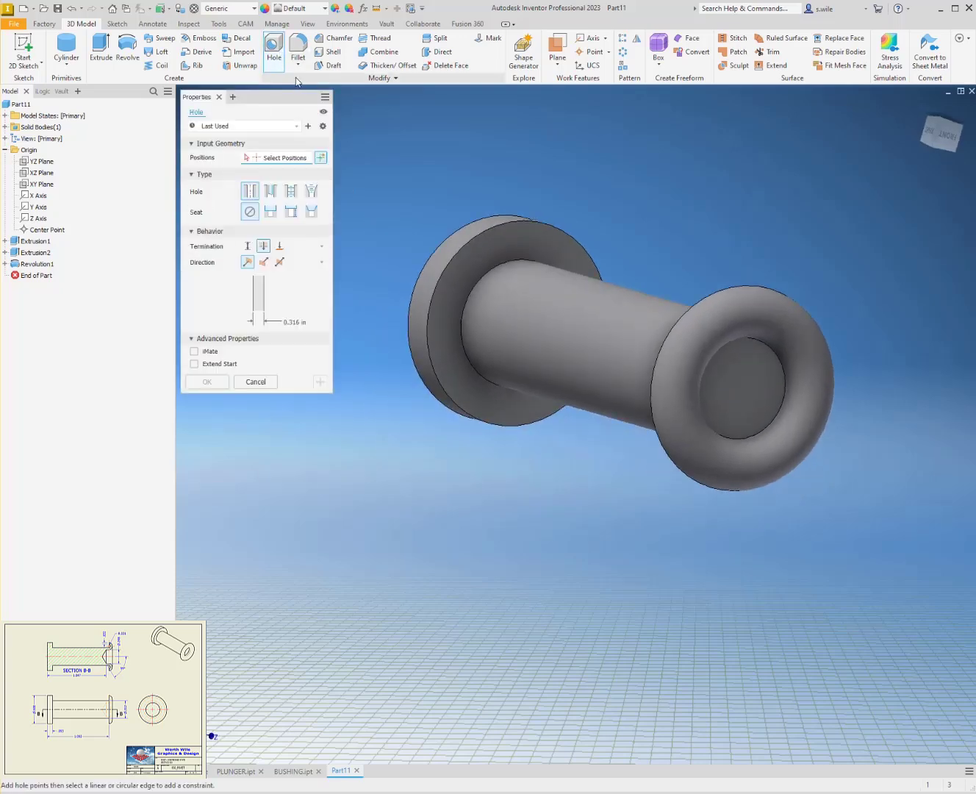
{"action": "left_click", "coordinate": [729, 377]}
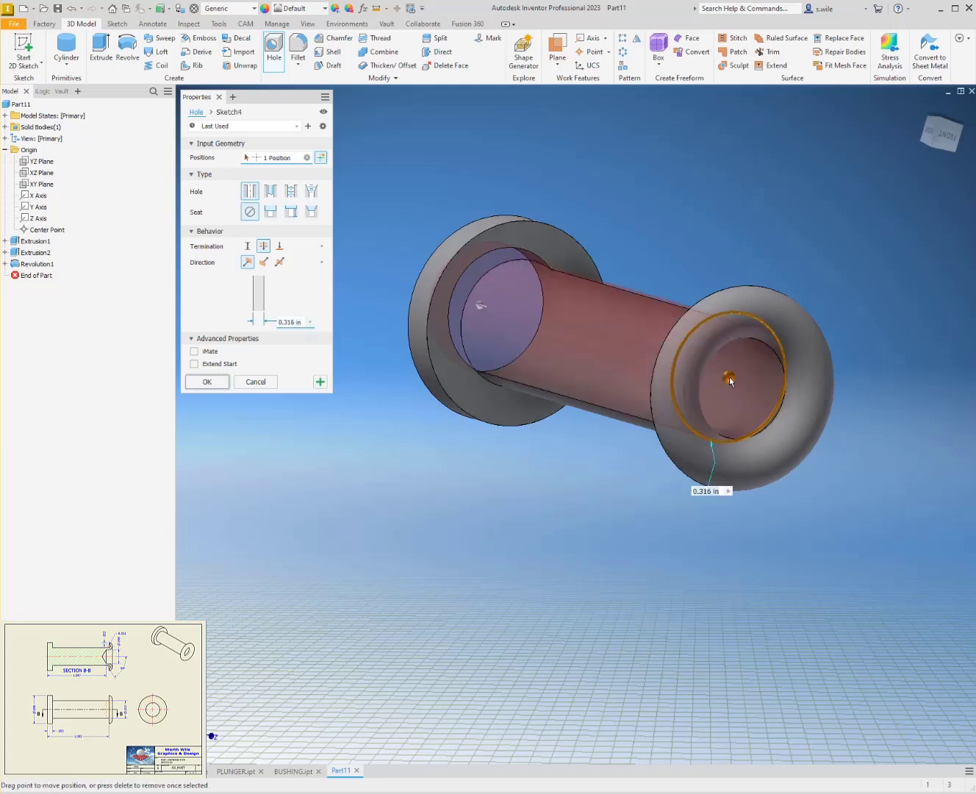
{"action": "left_click", "coordinate": [775, 421]}
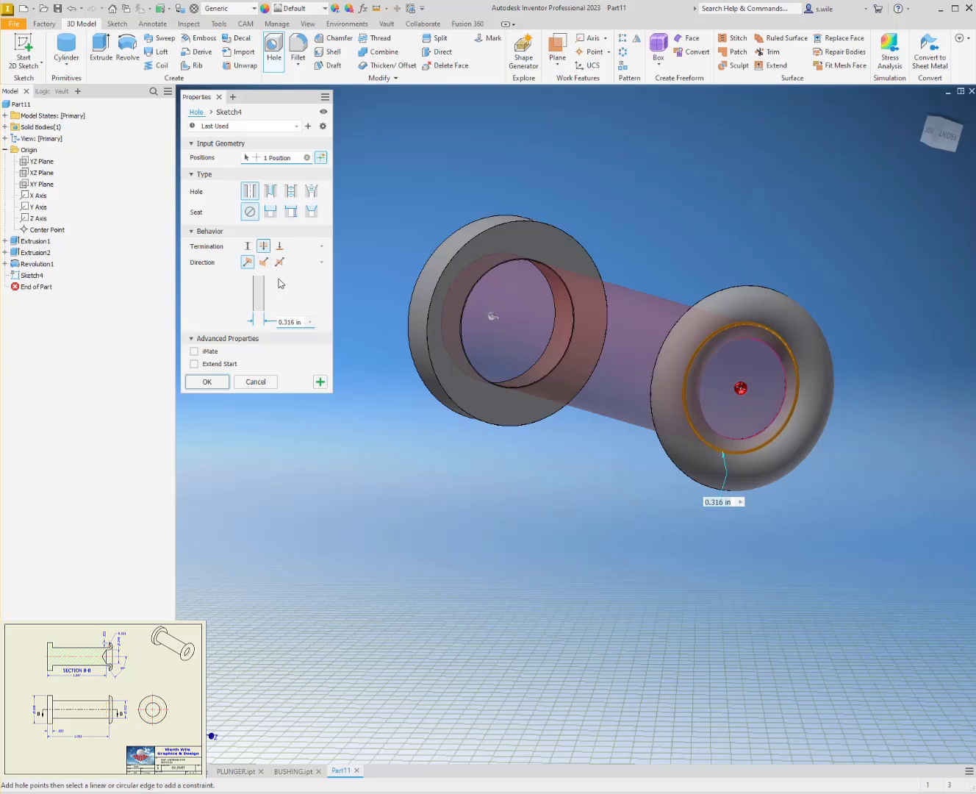
- Create the hole with distance termination, a depth of 1.093-1.047 in and a diameter of .248 in
{"action": "left_click", "coordinate": [247, 245]}
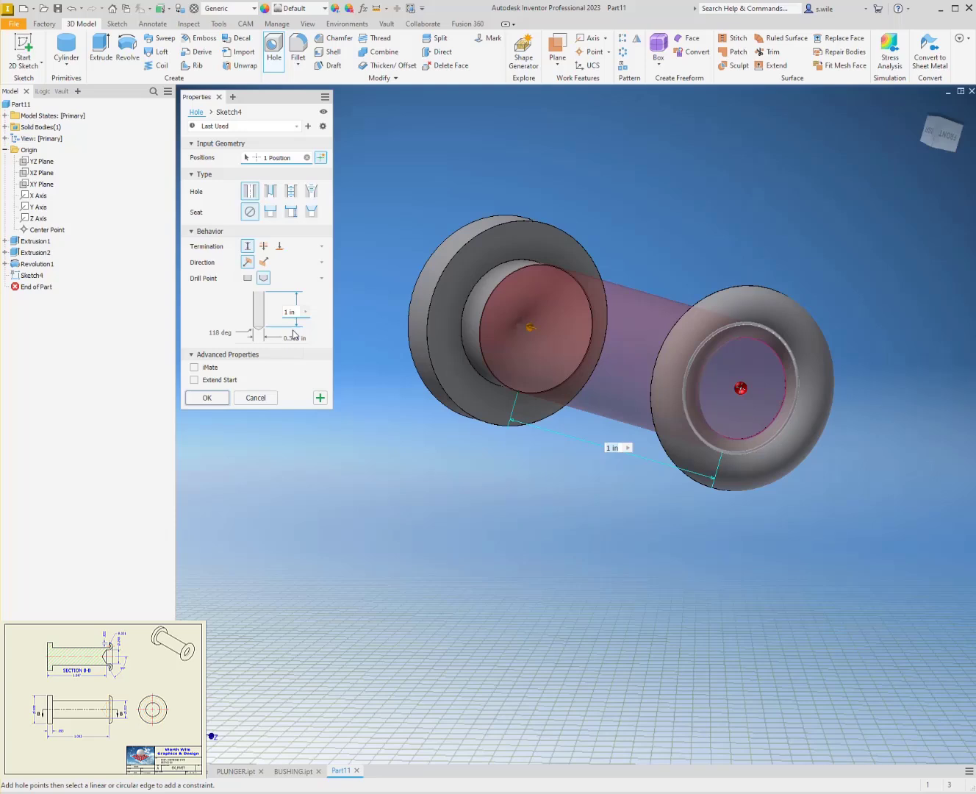
{"action": "type", "text": "1.093"}
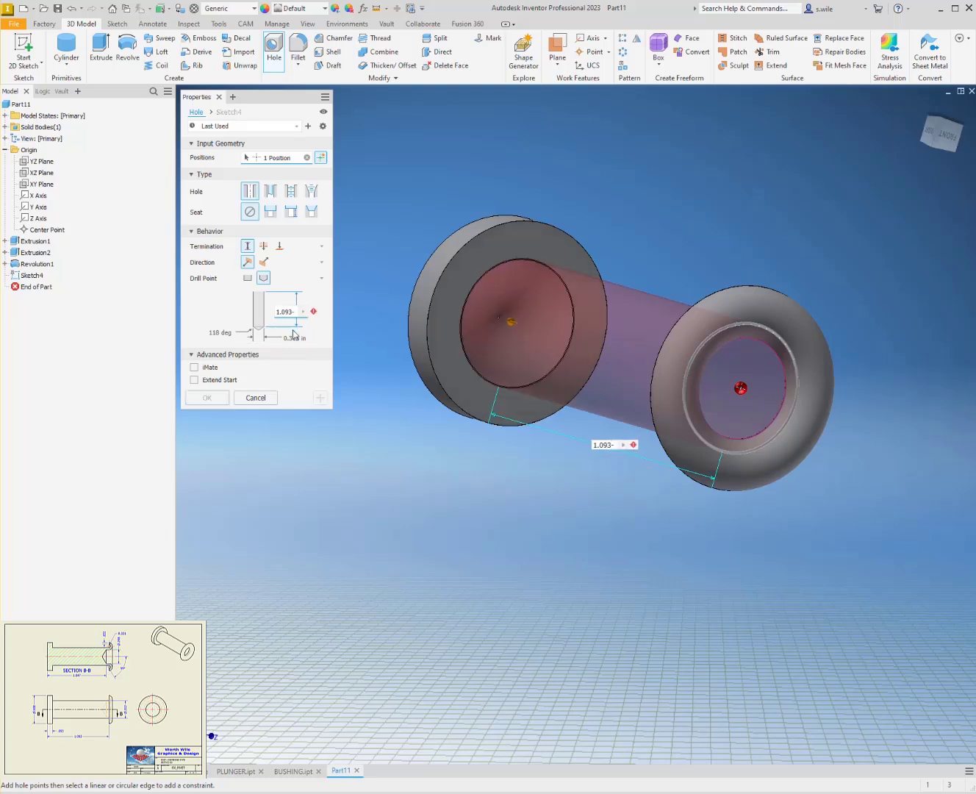
{"action": "type", "text": "-1.047"}
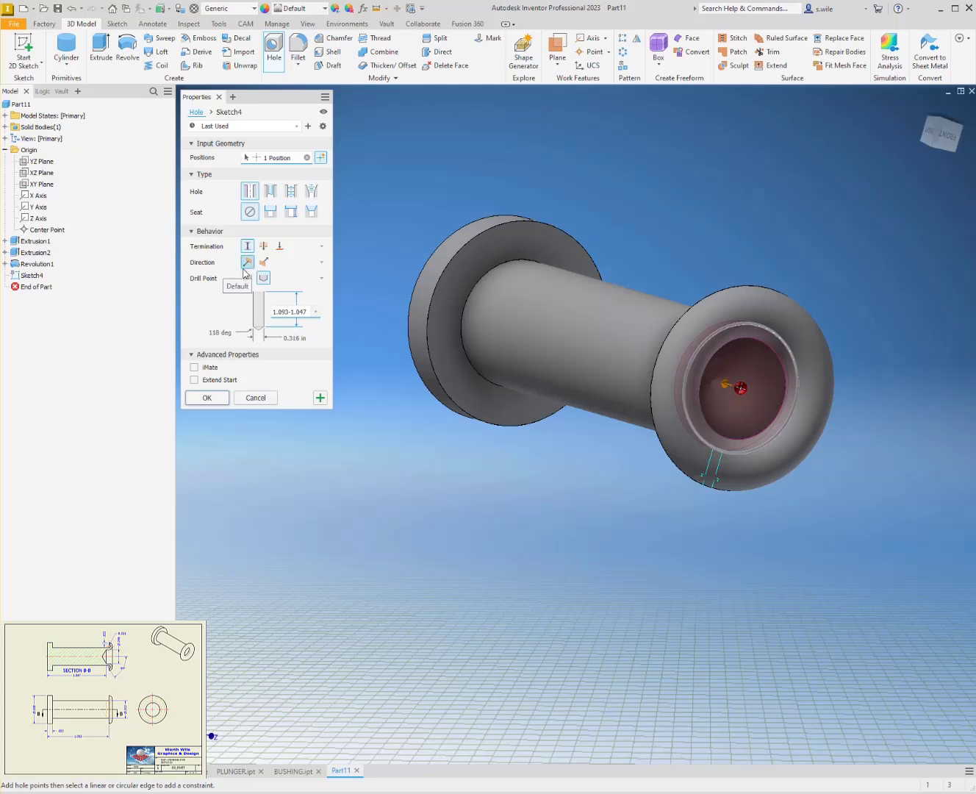
{"action": "left_click", "coordinate": [285, 340]}
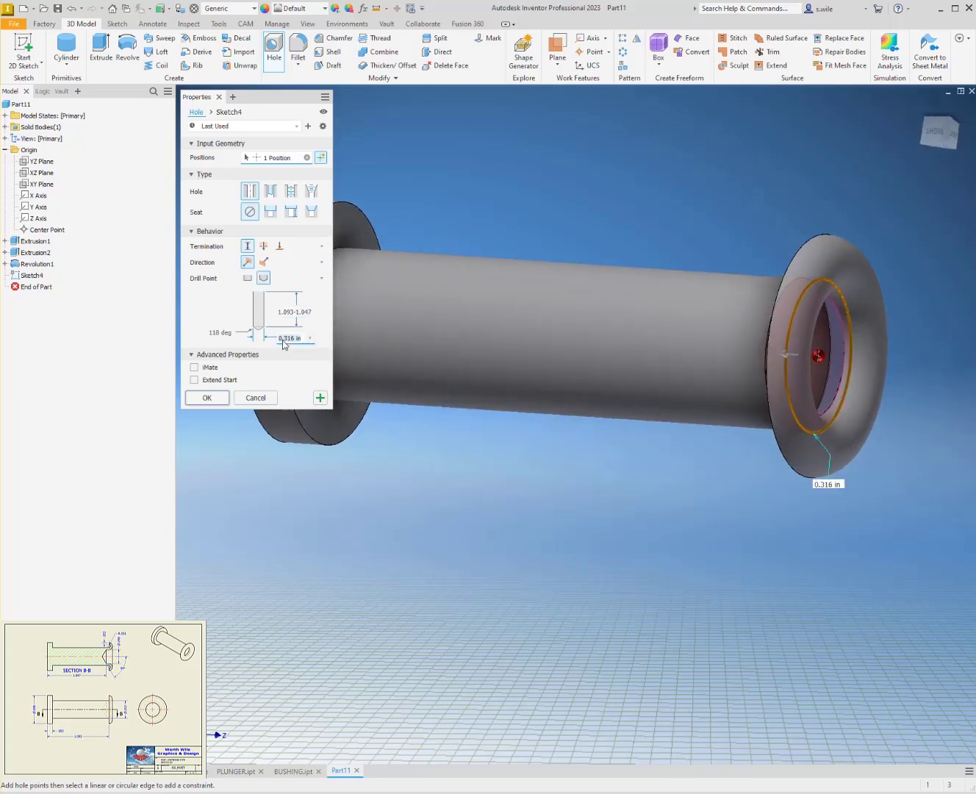
{"action": "type", "text": ".248"}
{"action": "key", "text": "Return"}
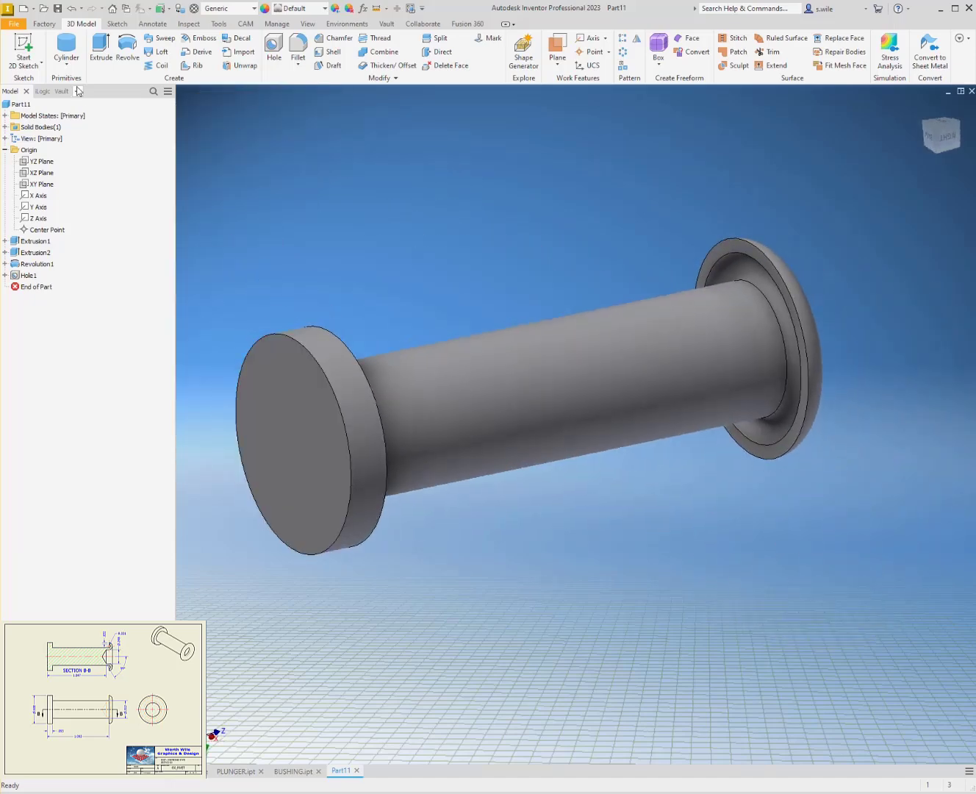
- Save the part as RIVET in the Destaco Clamp folder
{"action": "left_click", "coordinate": [58, 9]}
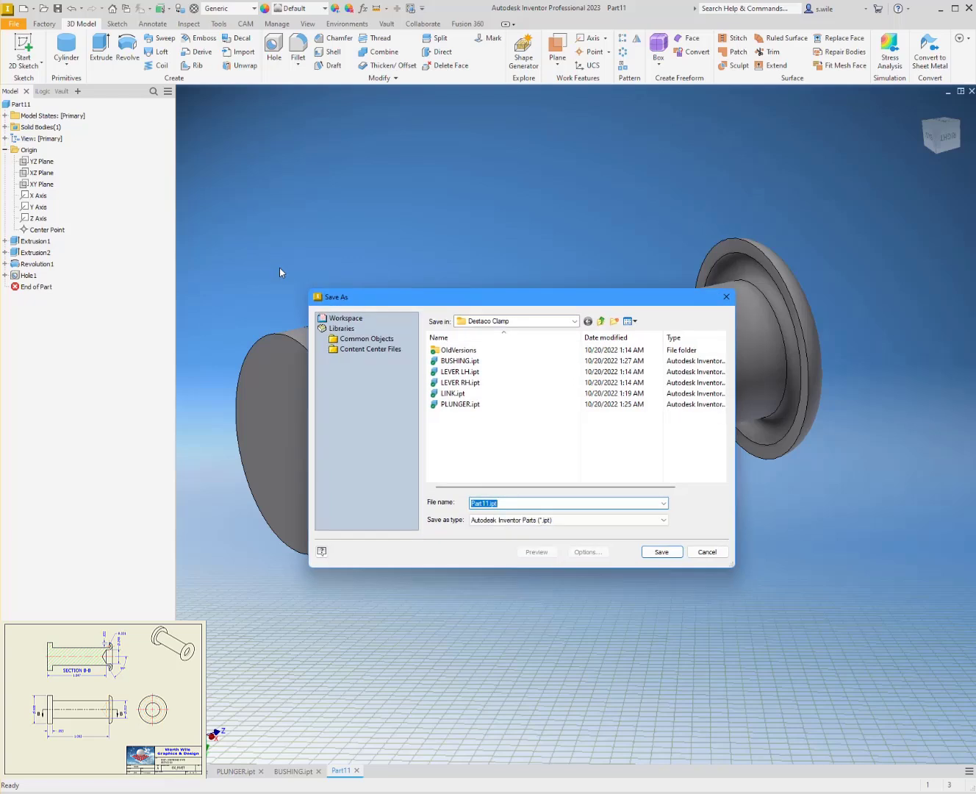
{"action": "type", "text": "RIVET"}
{"action": "key", "text": "Return"}
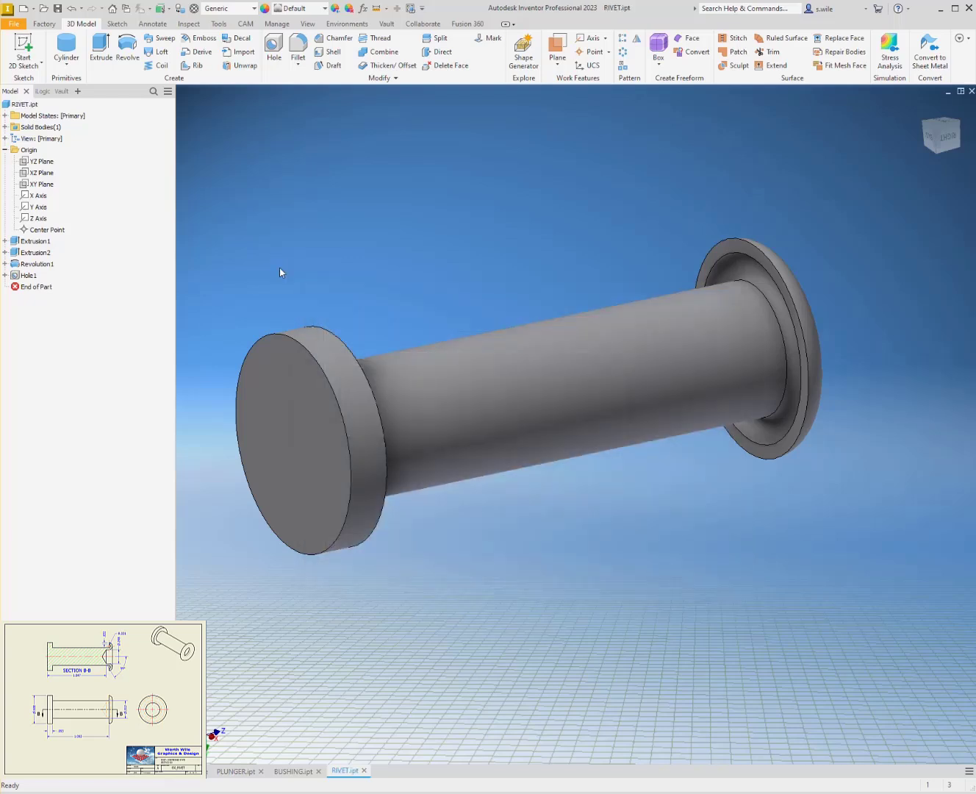
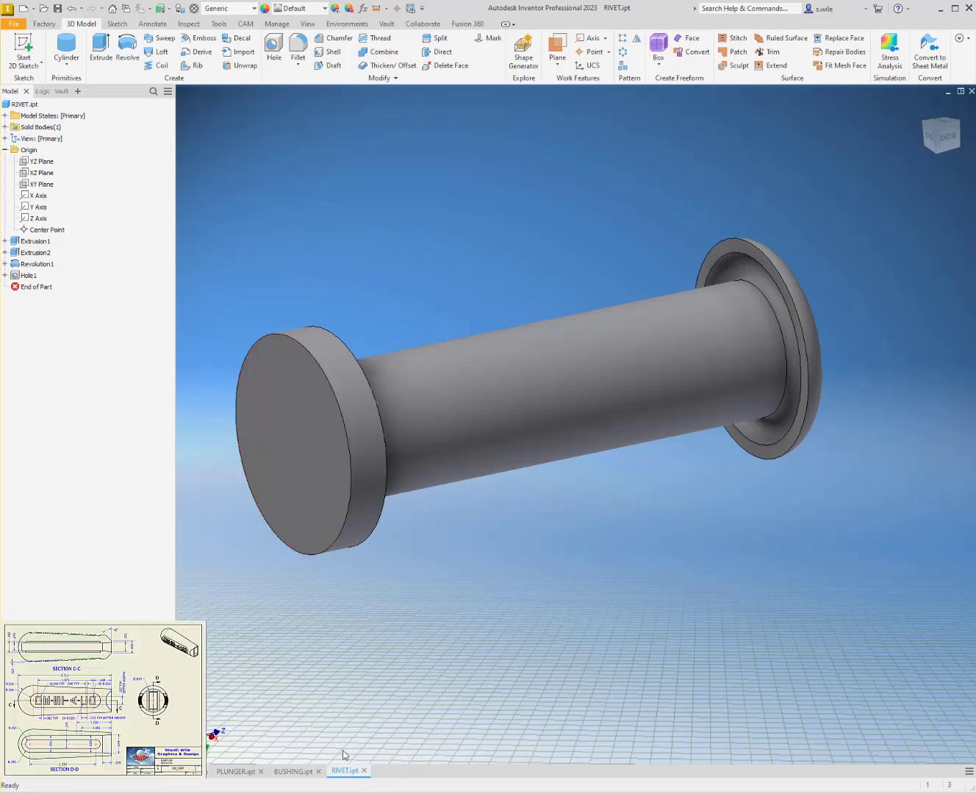
- Close the rivet, bushing and plunger parts
{"action": "left_click", "coordinate": [364, 770]}
{"action": "left_click", "coordinate": [307, 771]}
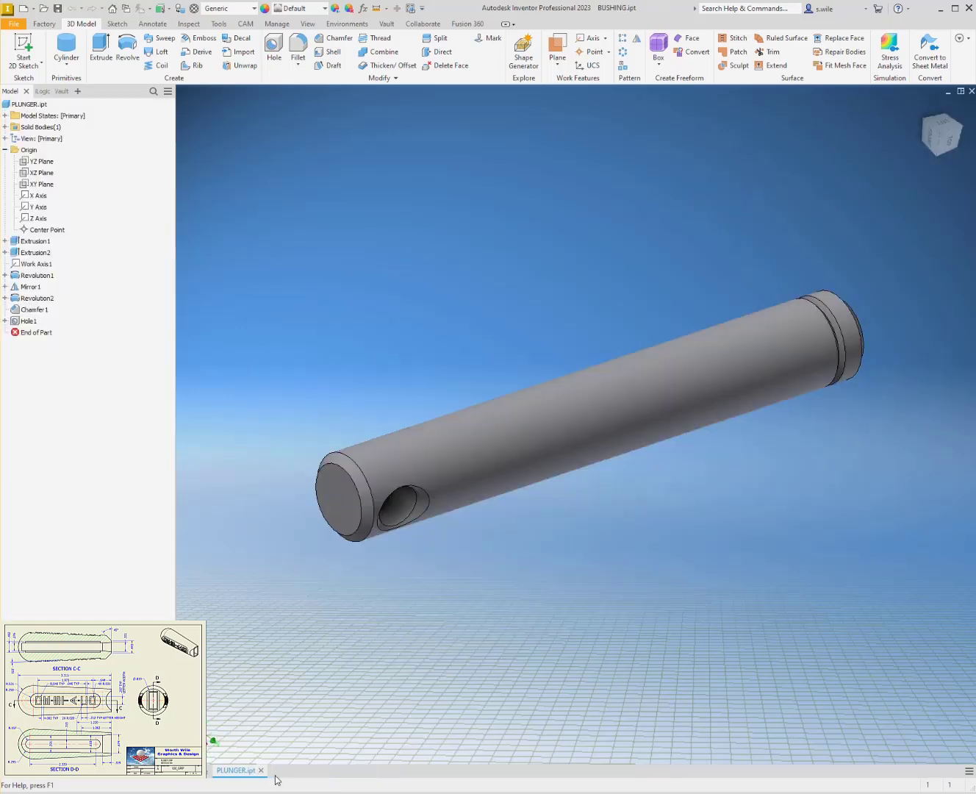
{"action": "left_click", "coordinate": [260, 771]}
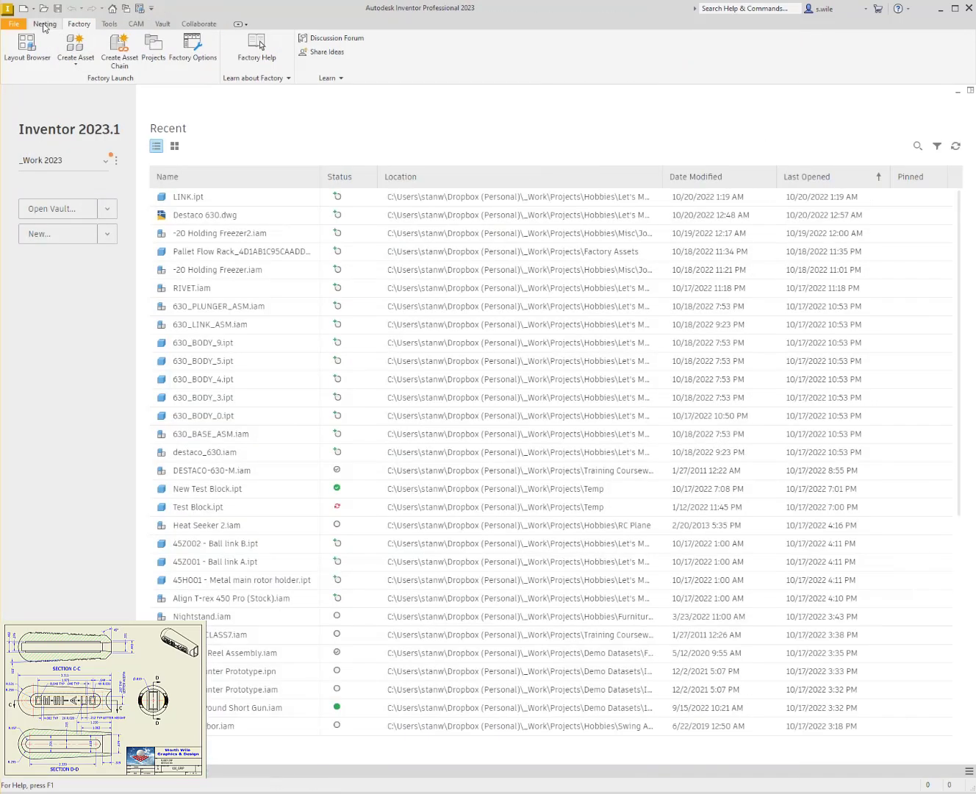
- Create a new part and start a 2D sketch on the XY plane, viewed from the front
{"action": "left_click", "coordinate": [33, 9]}
{"action": "left_click", "coordinate": [16, 73]}
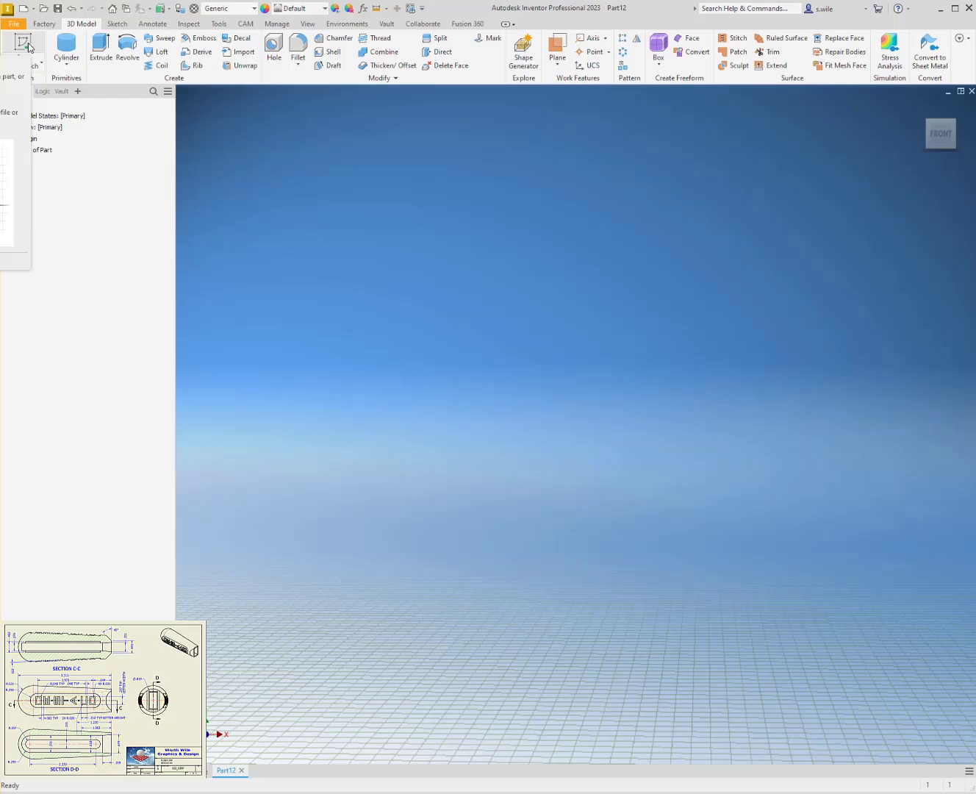
{"action": "left_click", "coordinate": [31, 56]}
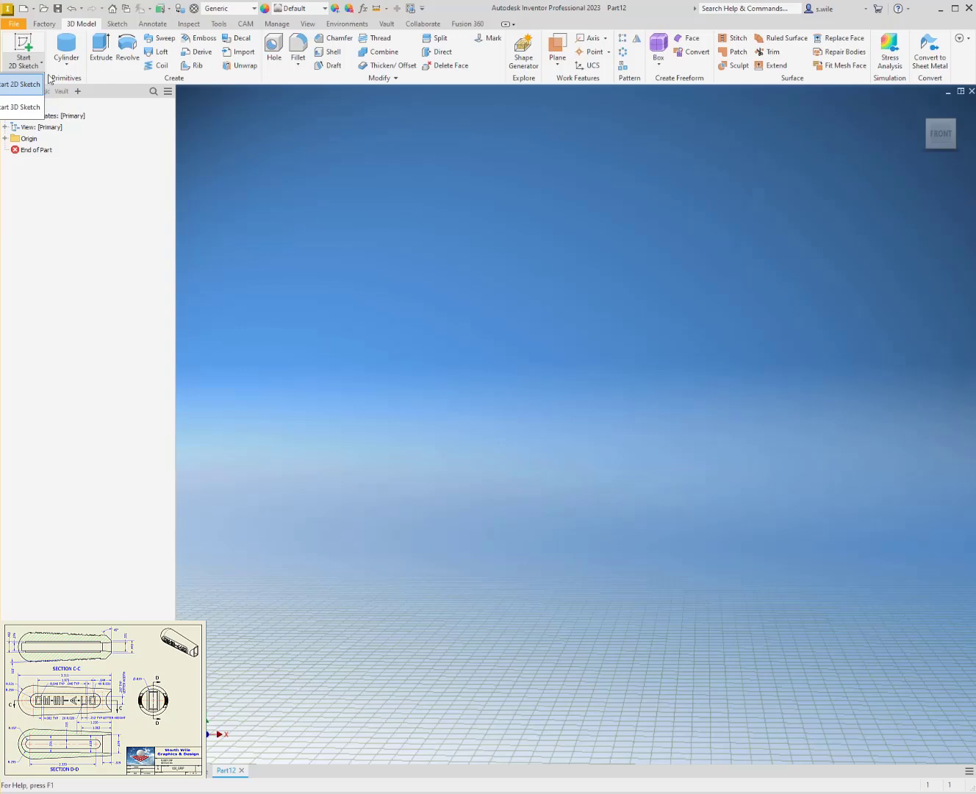
{"action": "left_click", "coordinate": [22, 84]}
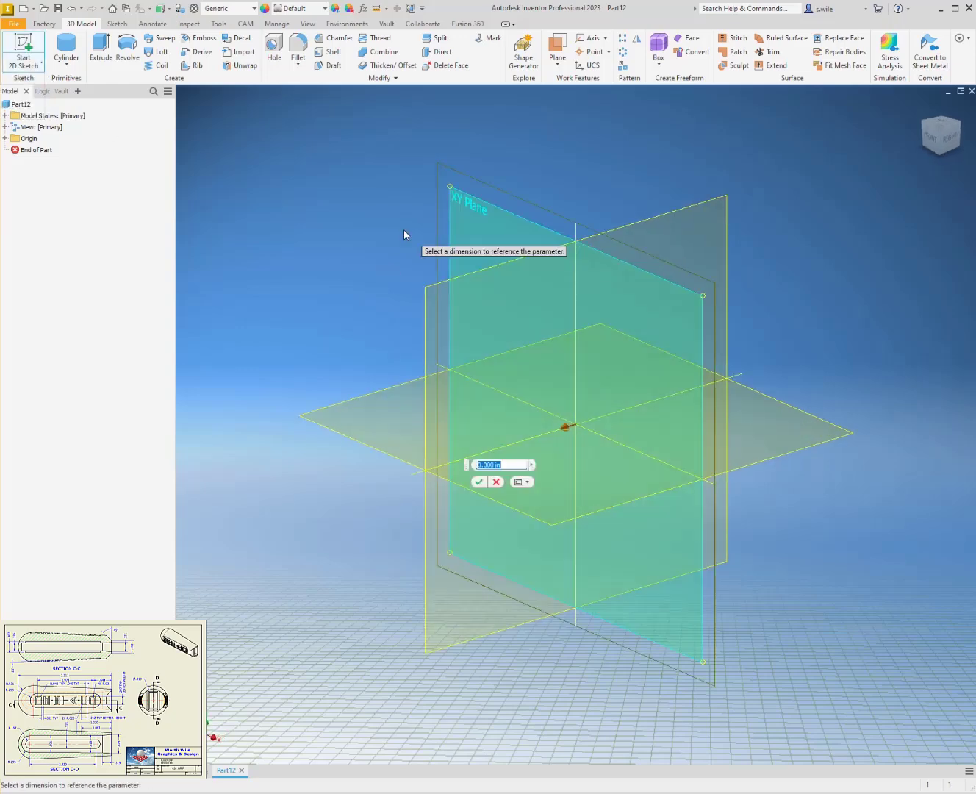
{"action": "key", "text": "Escape"}
{"action": "left_click", "coordinate": [477, 222]}
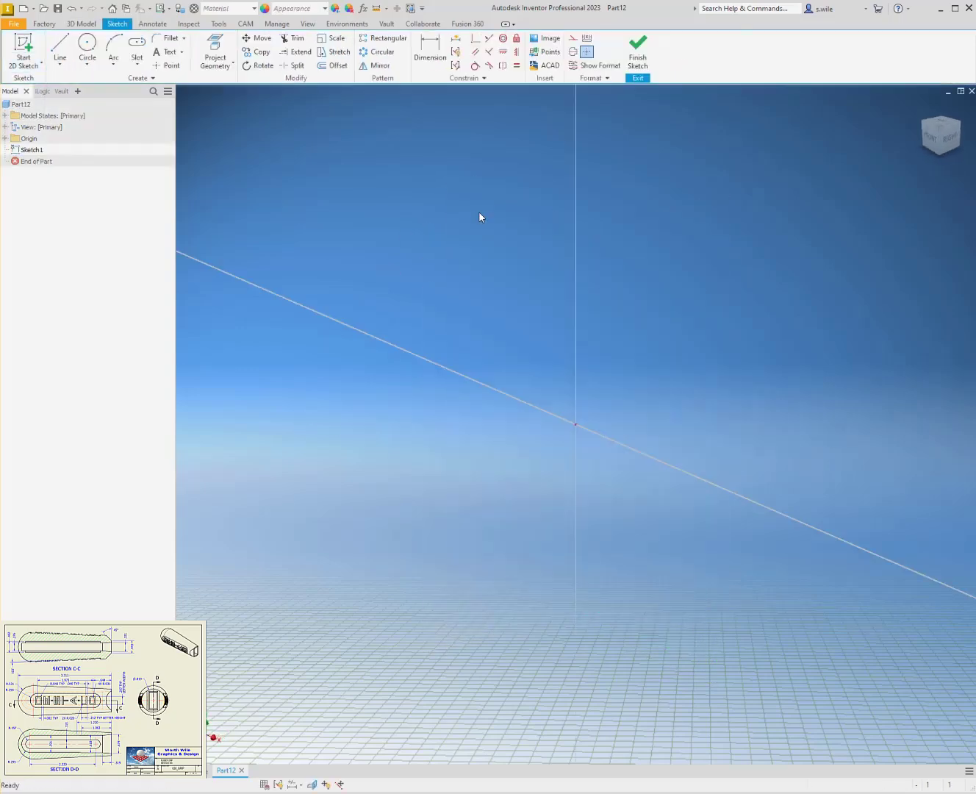
{"action": "left_click", "coordinate": [924, 142]}
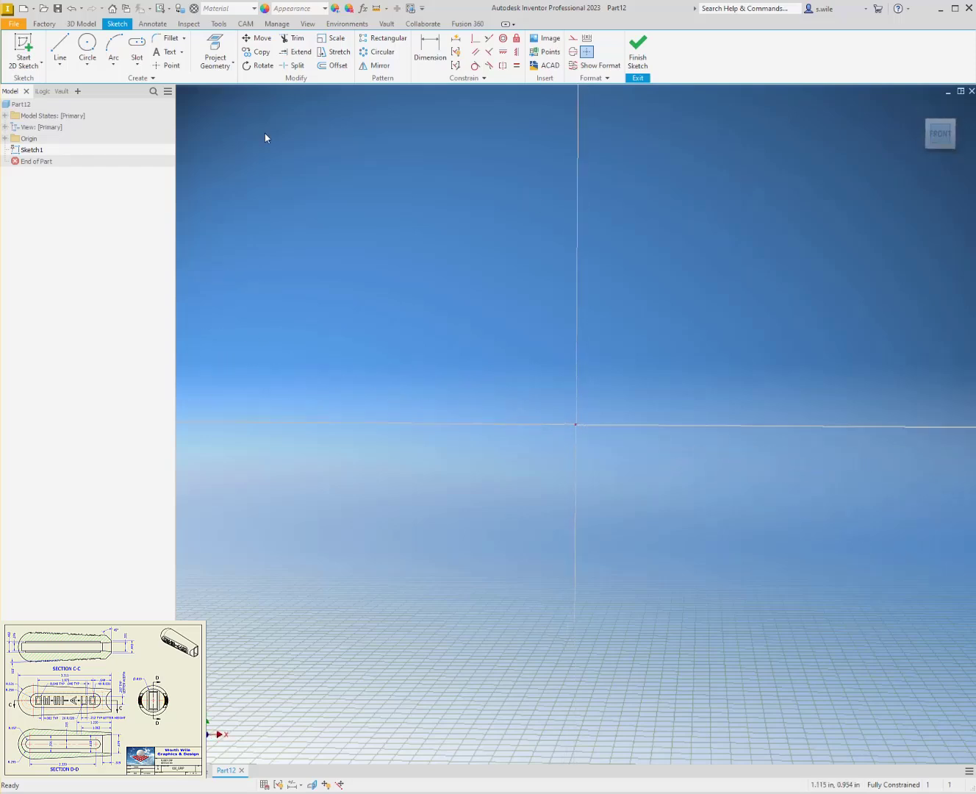
- Sketch a center-point arc of about 1.55 in radius centered on the origin, from the horizontal axis to just past vertical
{"action": "left_click", "coordinate": [113, 65]}
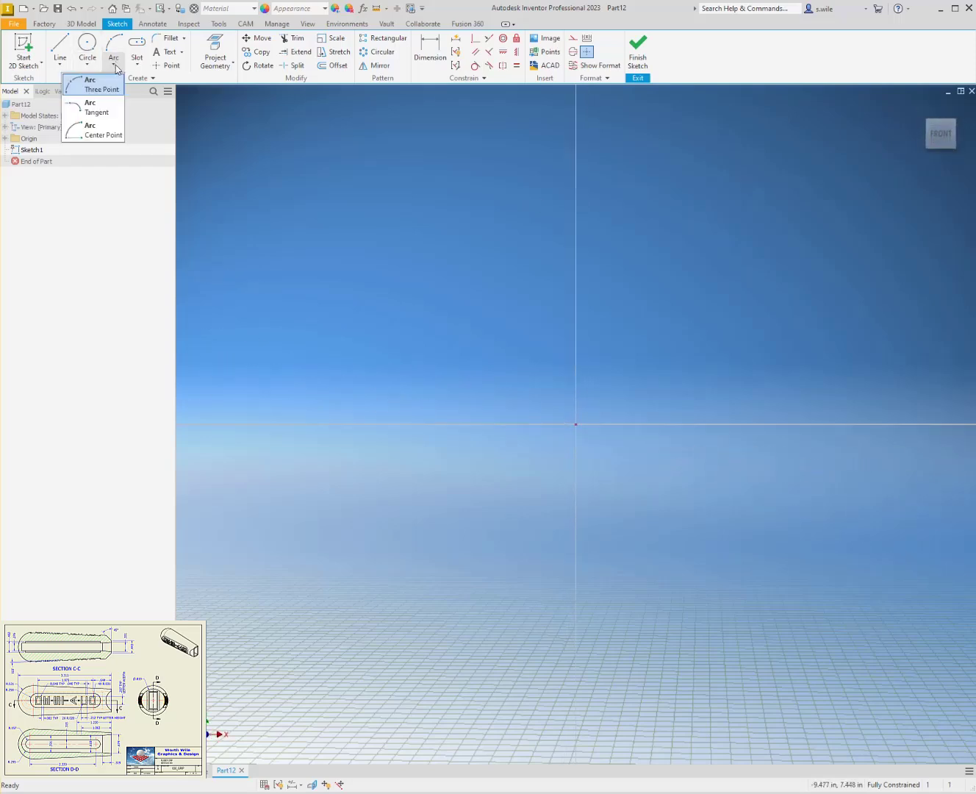
{"action": "left_click", "coordinate": [103, 128]}
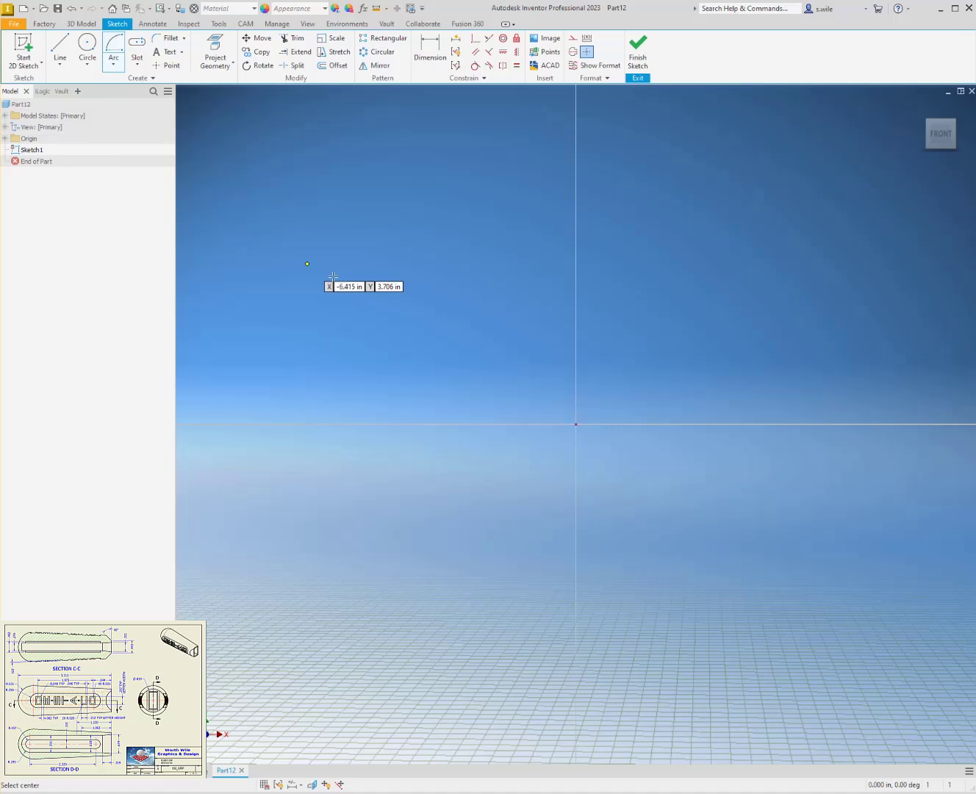
{"action": "left_click", "coordinate": [577, 423]}
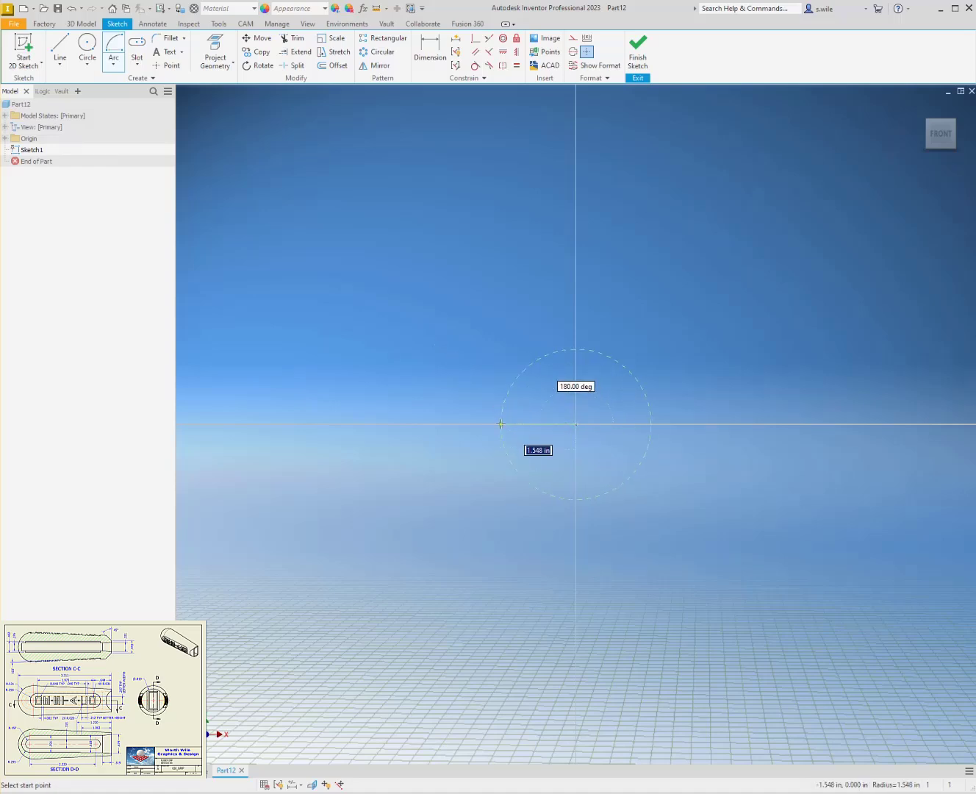
{"action": "left_click", "coordinate": [500, 424]}
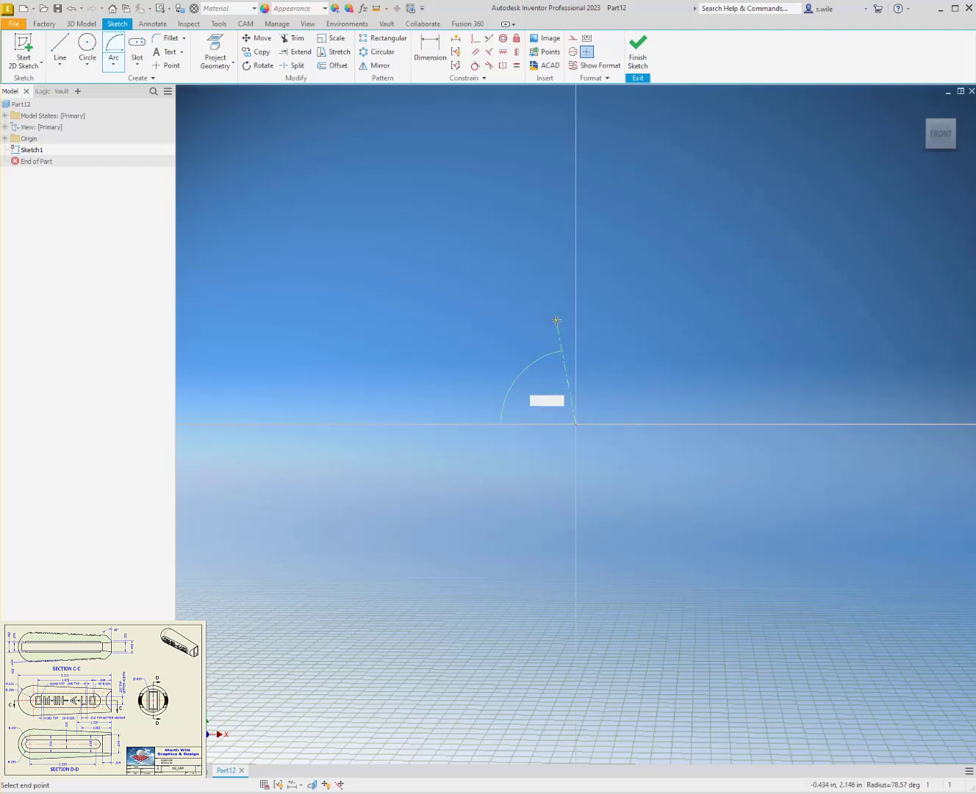
{"action": "left_click", "coordinate": [586, 331]}
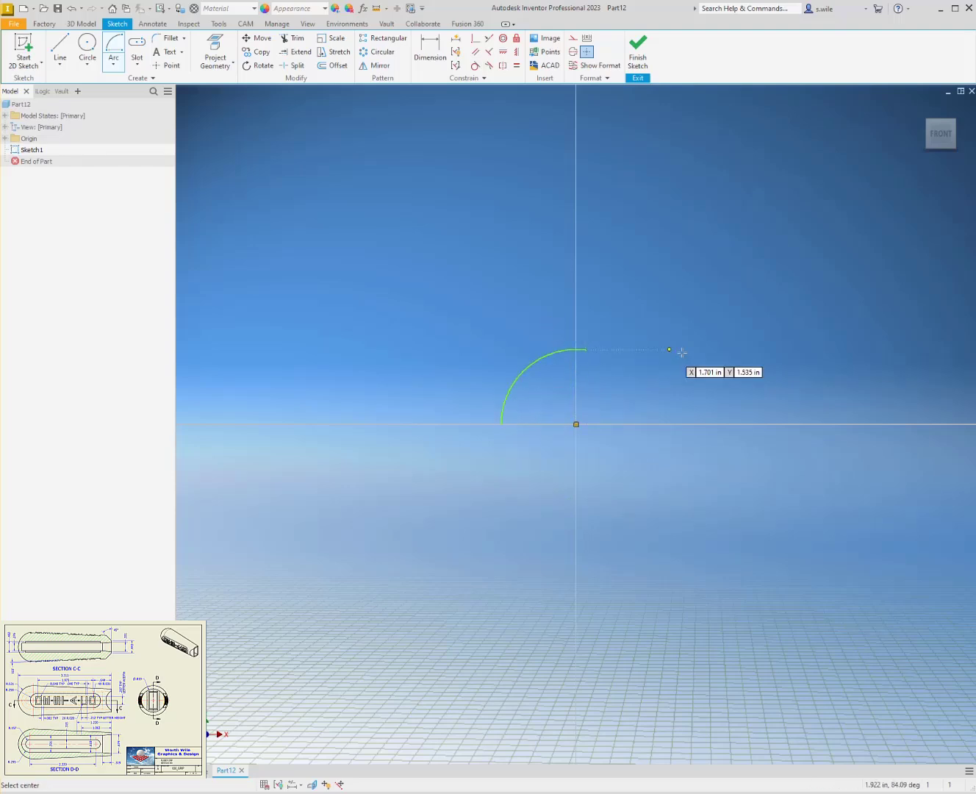
- Close the profile with a sloped line, a vertical end line about 1.16 in tall and a base line back to the arc's start
{"action": "left_click", "coordinate": [60, 49]}
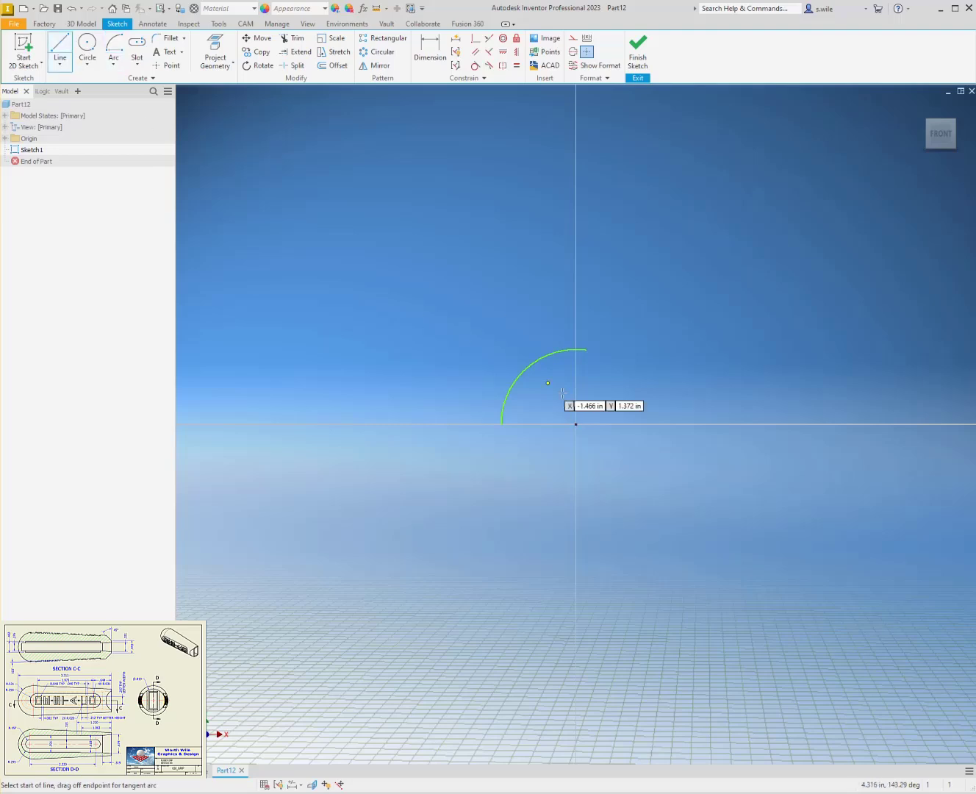
{"action": "left_click", "coordinate": [586, 349]}
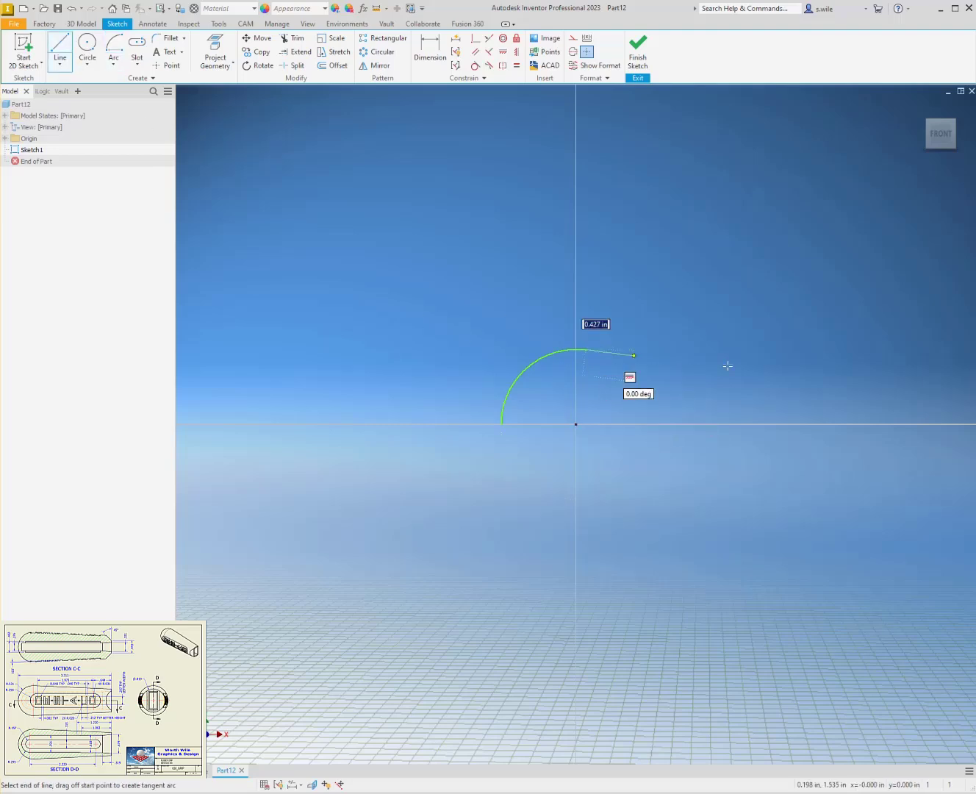
{"action": "left_click", "coordinate": [902, 369]}
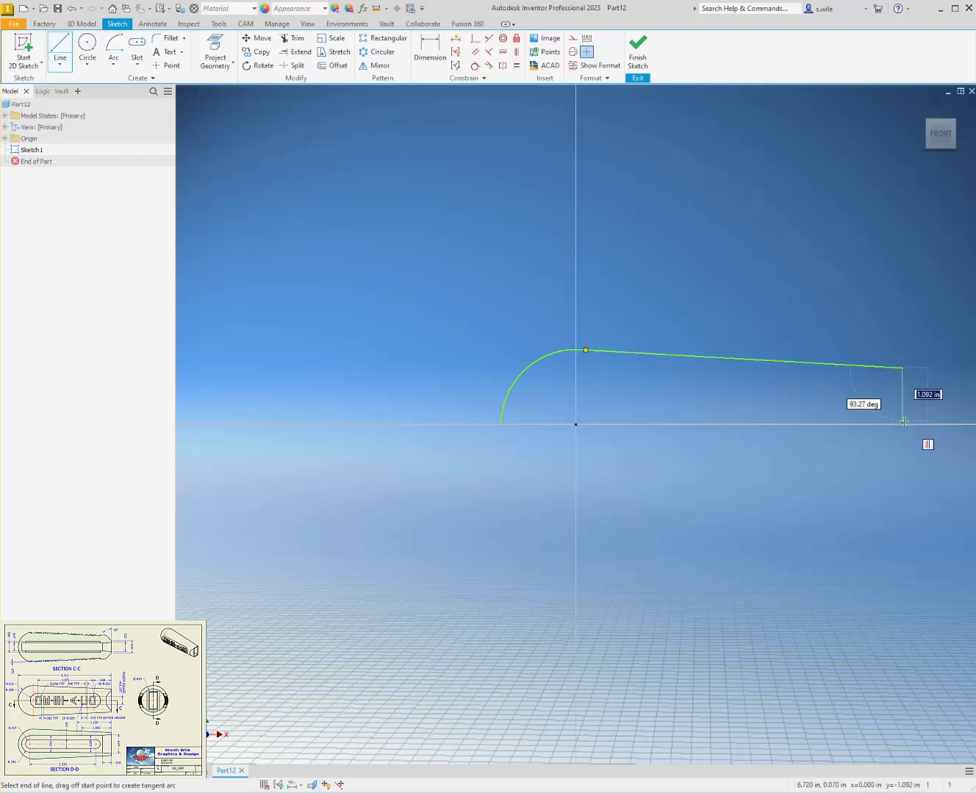
{"action": "left_click", "coordinate": [905, 424]}
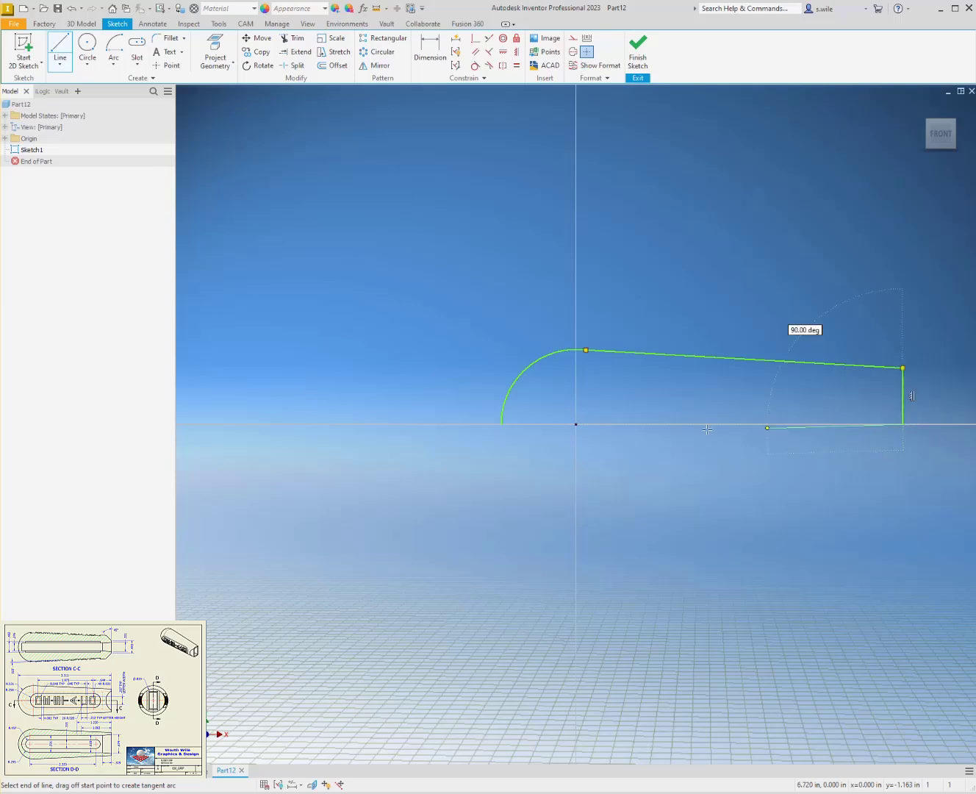
{"action": "left_click", "coordinate": [501, 422]}
{"action": "key", "text": "Escape"}
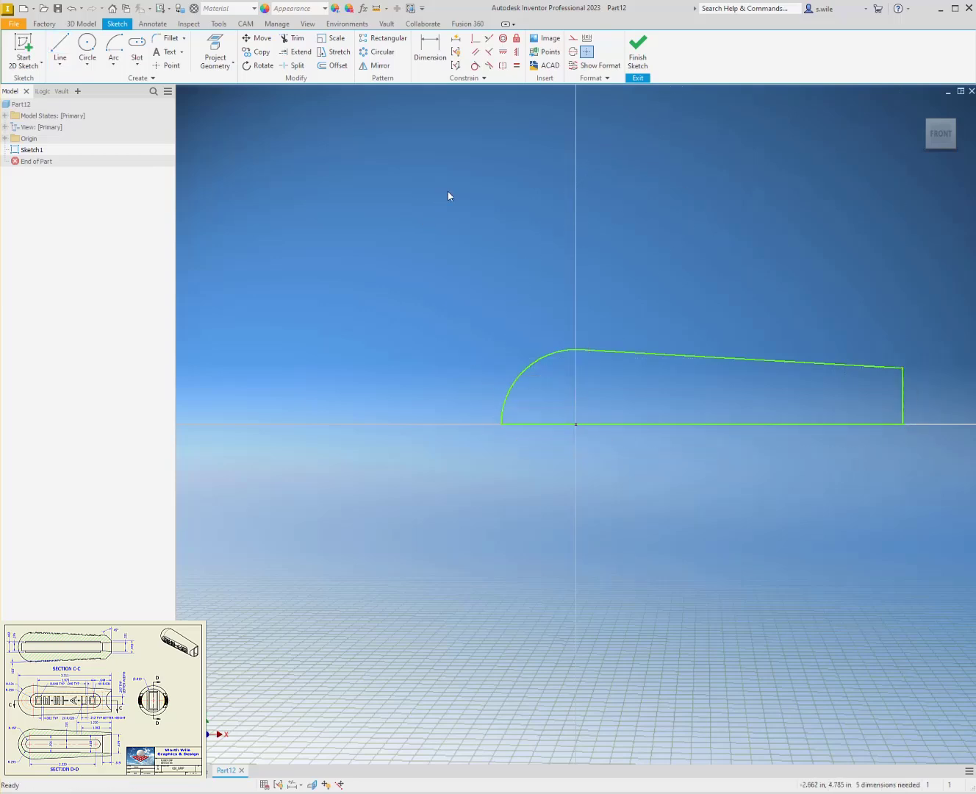
- Constrain the arc's start point to be horizontal with the origin
{"action": "left_click", "coordinate": [503, 51]}
{"action": "left_click", "coordinate": [499, 423]}
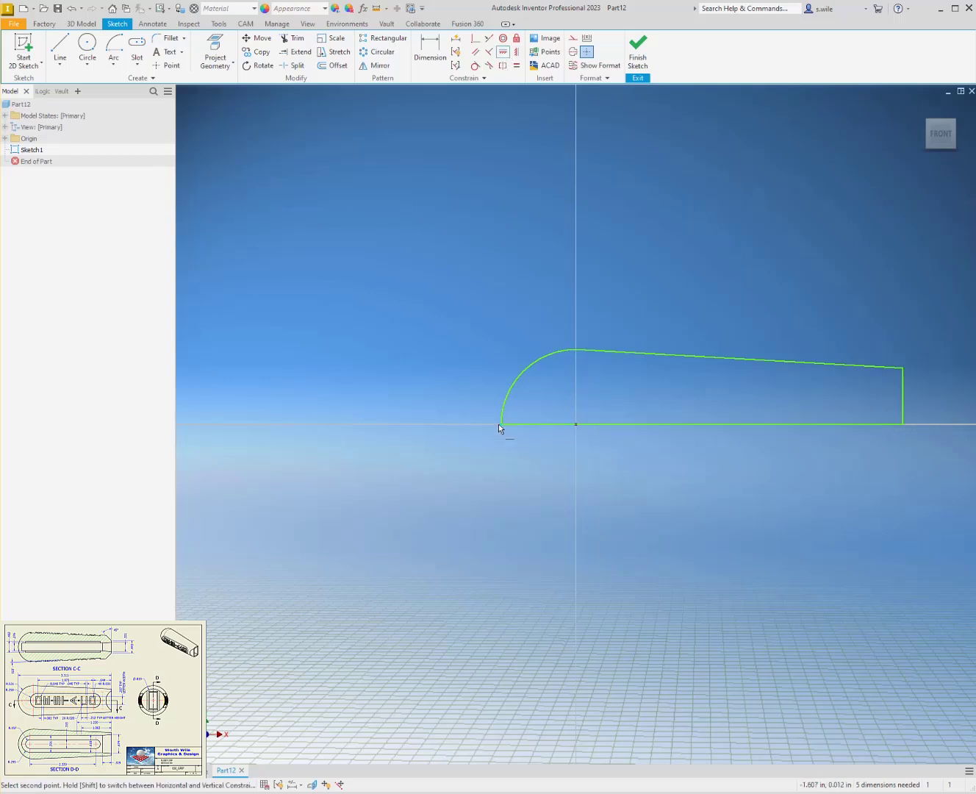
{"action": "left_click", "coordinate": [575, 424]}
{"action": "key", "text": "Escape"}
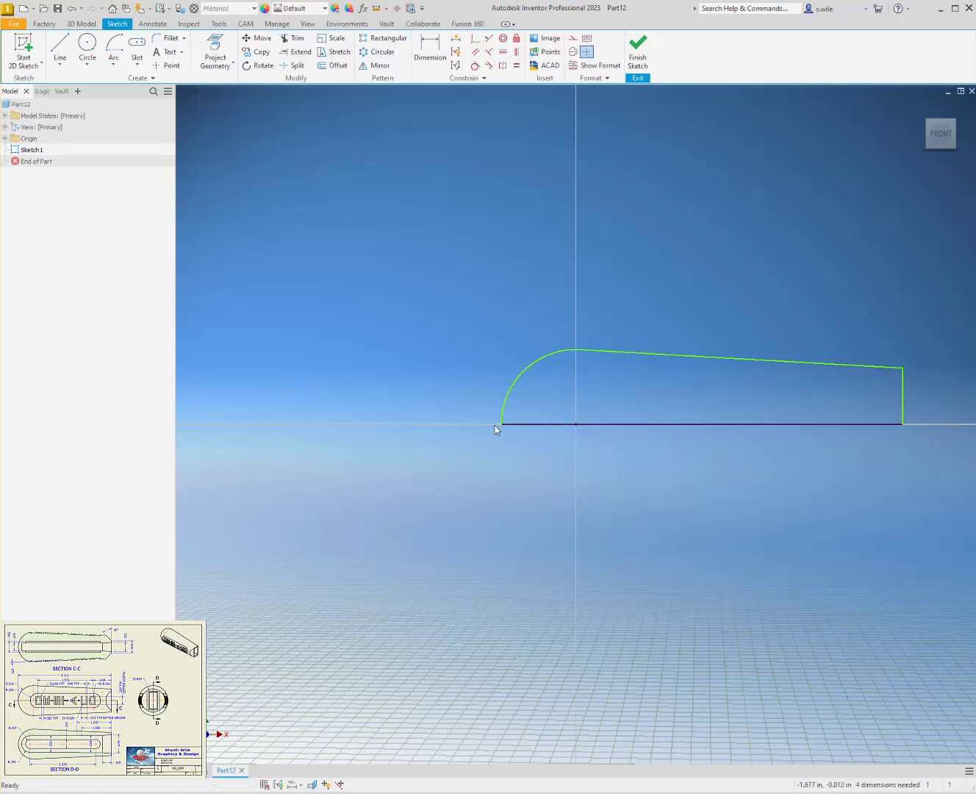
- Dimension the arc's radius as .531 in
{"action": "middle_click_drag", "start_coordinate": [579, 326], "coordinate": [455, 315]}
{"action": "key", "text": "d"}
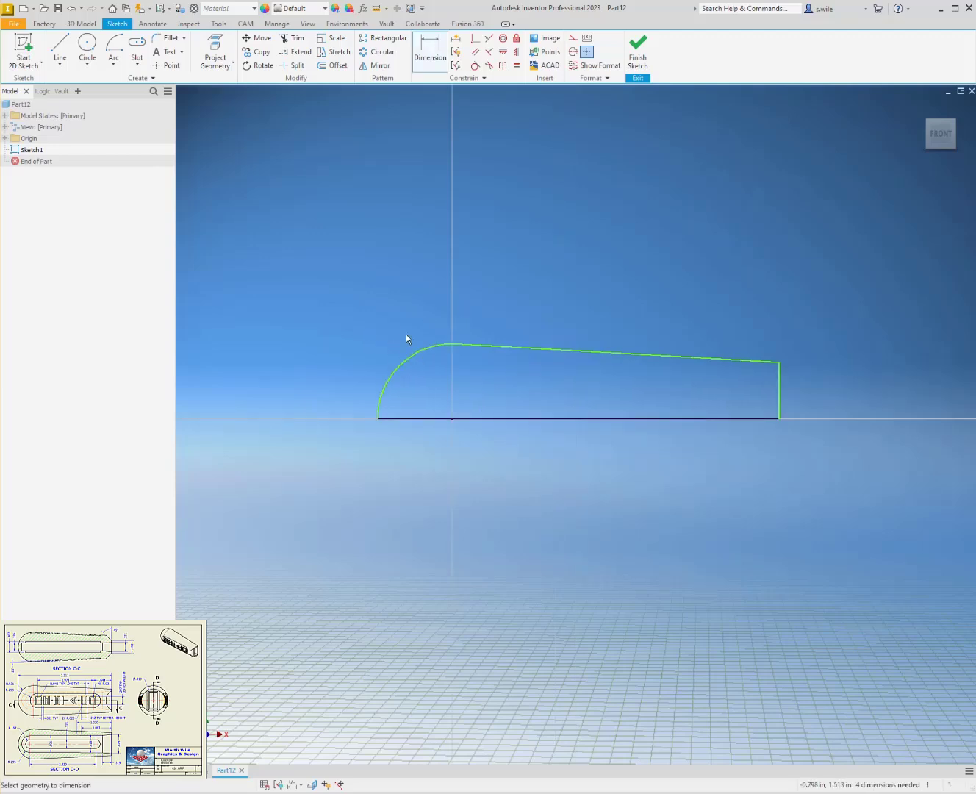
{"action": "left_click", "coordinate": [413, 355]}
{"action": "left_click", "coordinate": [389, 329]}
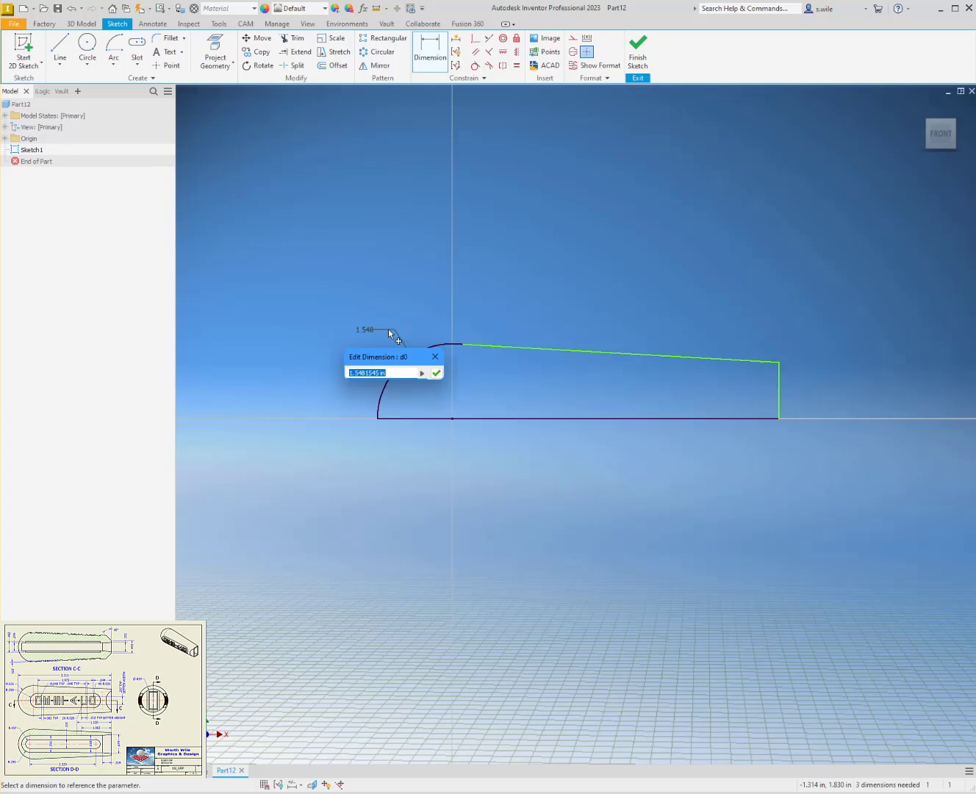
{"action": "type", "text": ".531"}
{"action": "key", "text": "Return"}
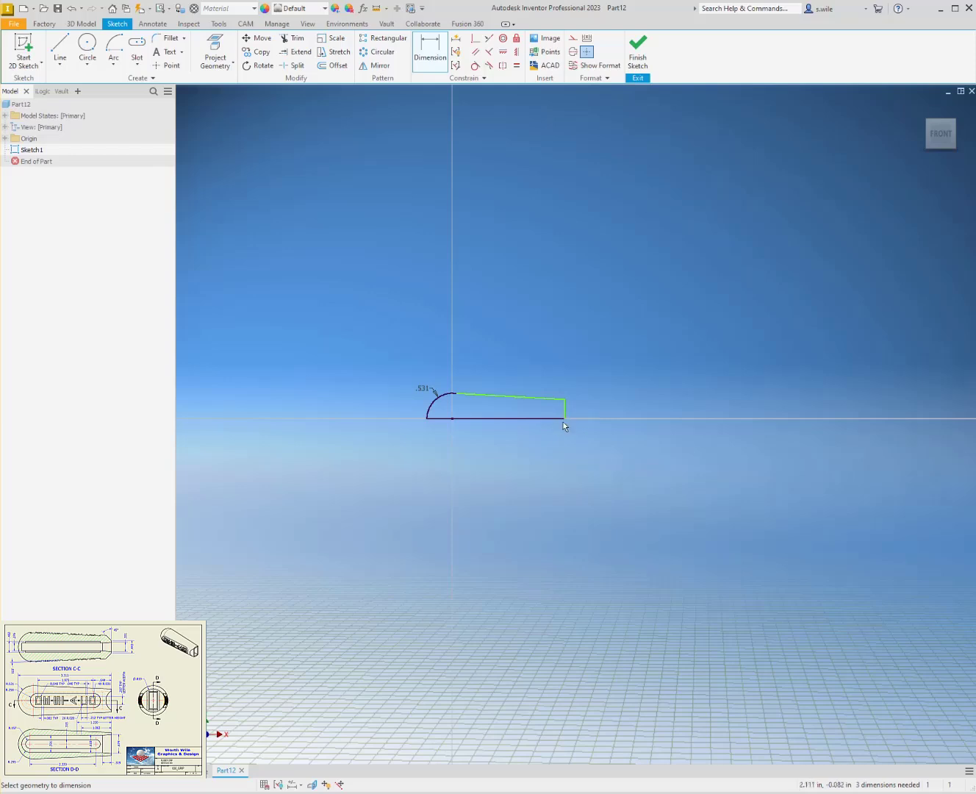
- Dimension the base line's overall length as 3.311 in
{"action": "left_click", "coordinate": [434, 418]}
{"action": "left_click", "coordinate": [483, 466]}
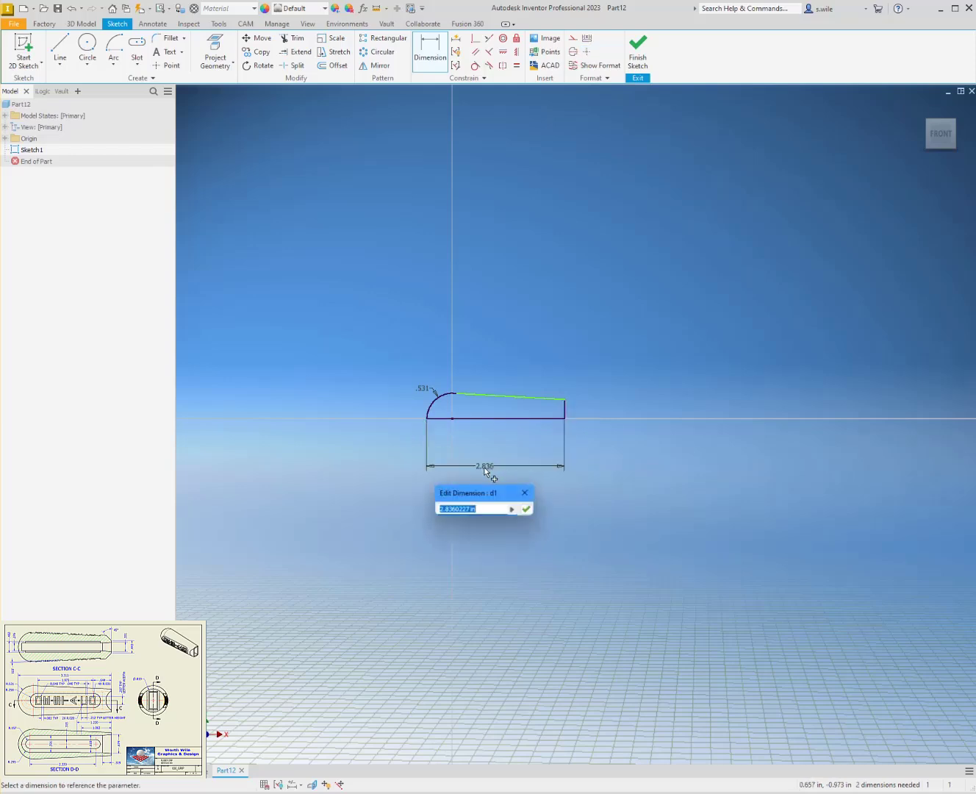
{"action": "type", "text": "3"}
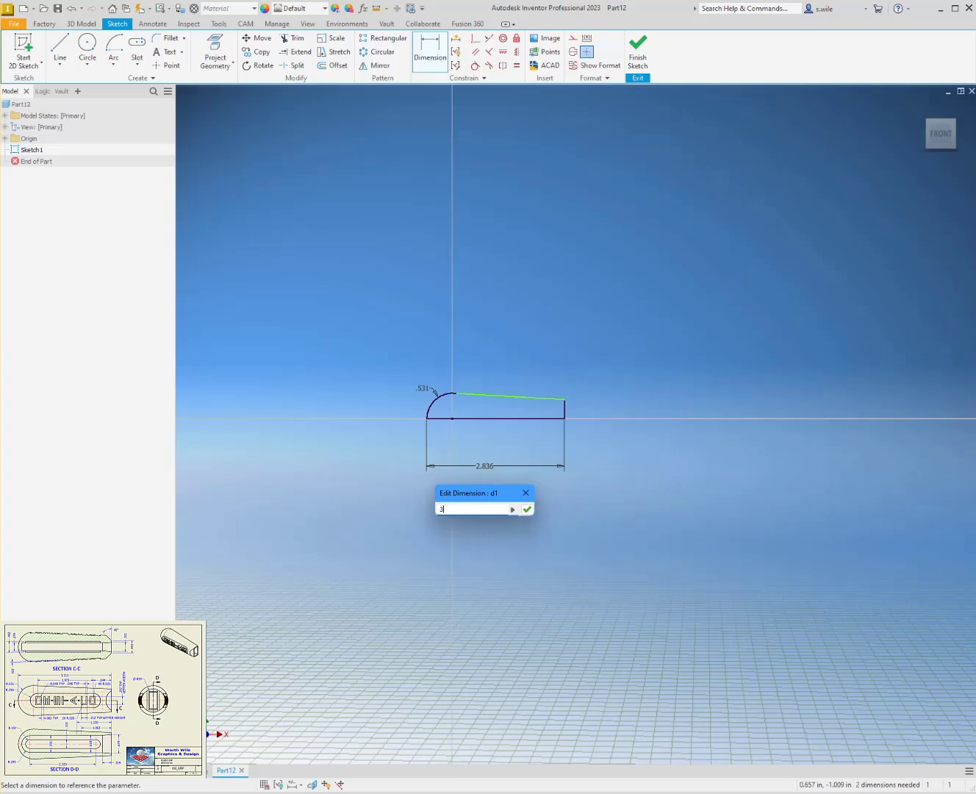
{"action": "type", "text": ".311"}
{"action": "key", "text": "Return"}
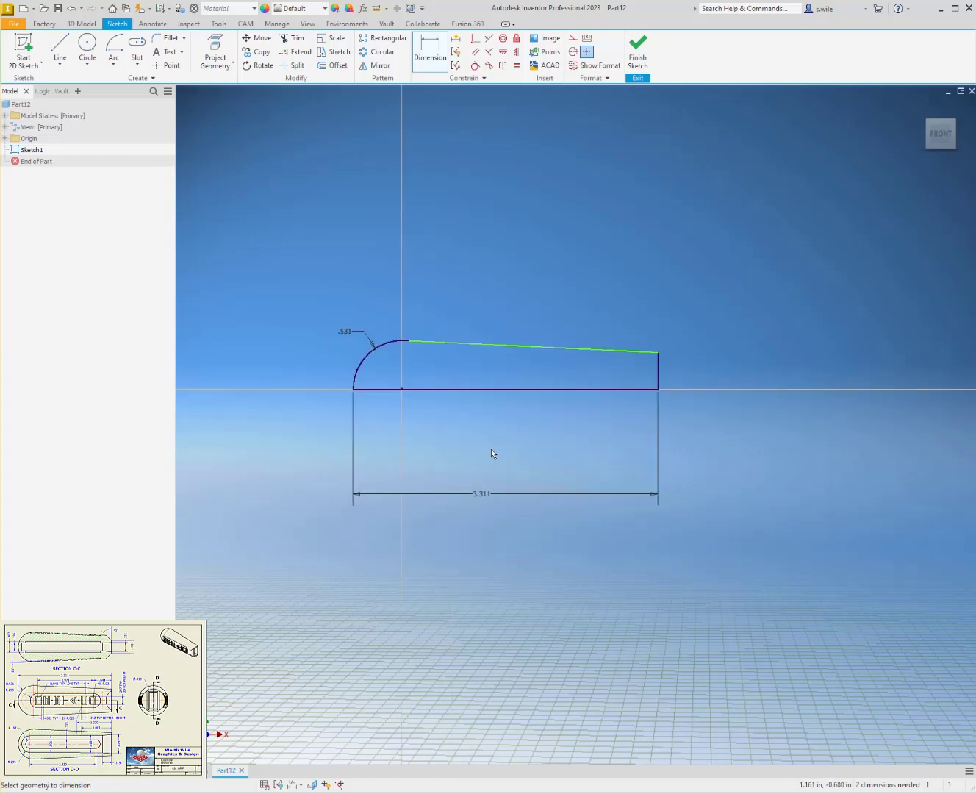
{"action": "key", "text": "Escape"}
- Convert the base line to a centerline and dimension the small end's diameter as .819 in
{"action": "left_click_drag", "start_coordinate": [544, 373], "coordinate": [523, 418]}
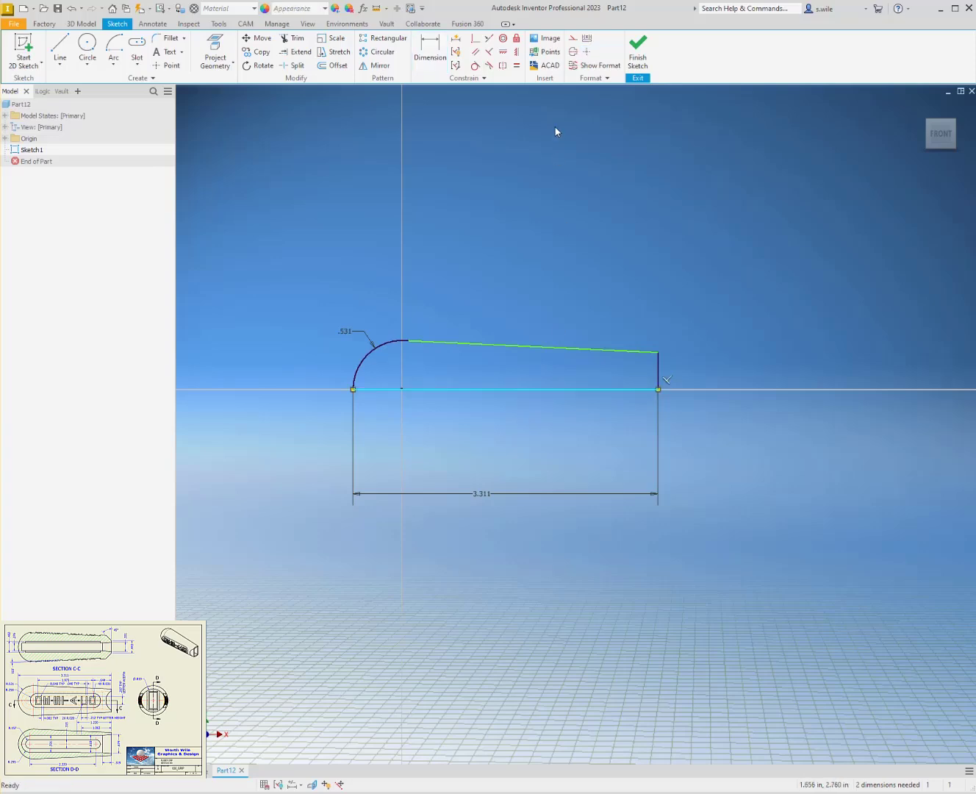
{"action": "left_click", "coordinate": [572, 50]}
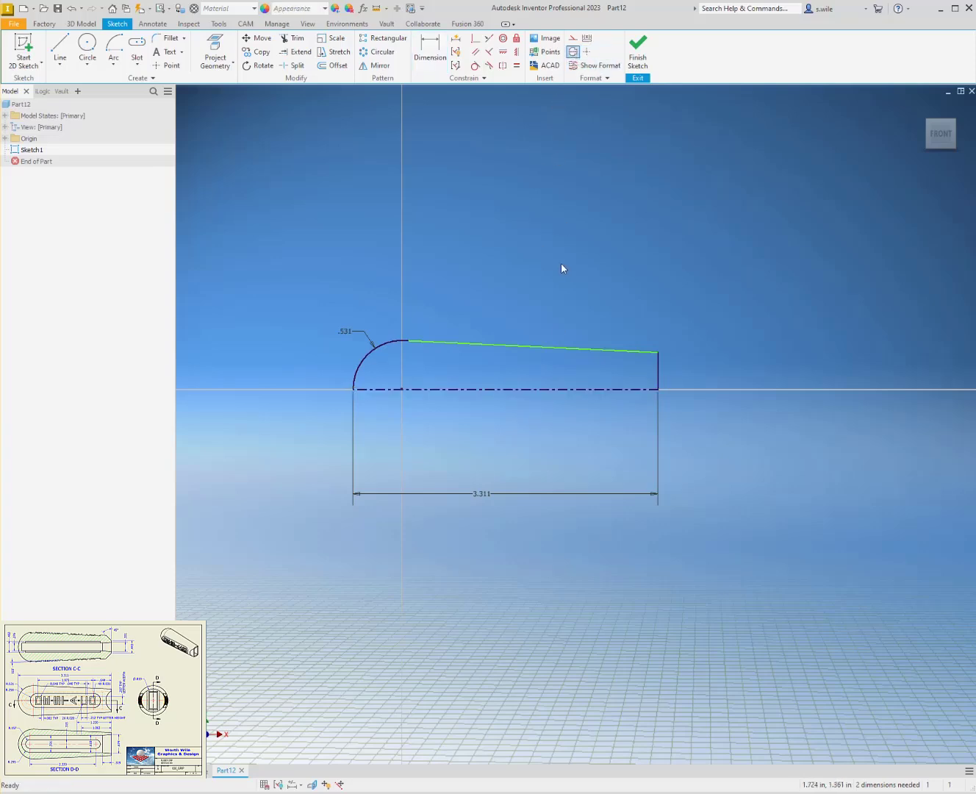
{"action": "key", "text": "d"}
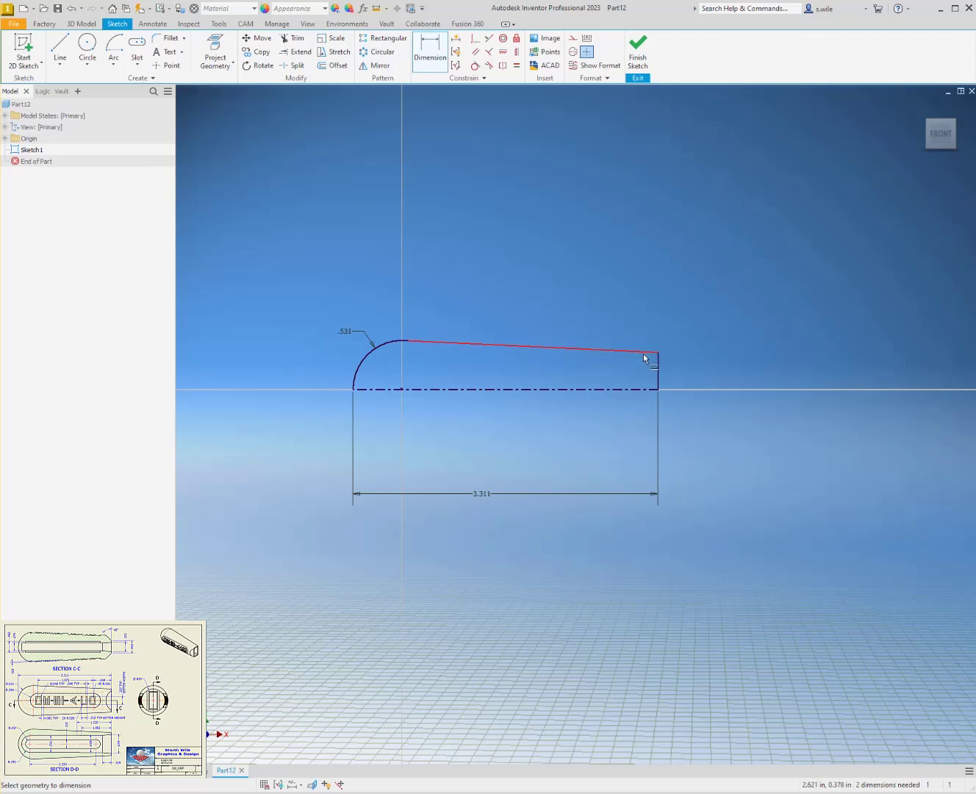
{"action": "left_click", "coordinate": [644, 354]}
{"action": "left_click", "coordinate": [622, 387]}
{"action": "left_click", "coordinate": [720, 396]}
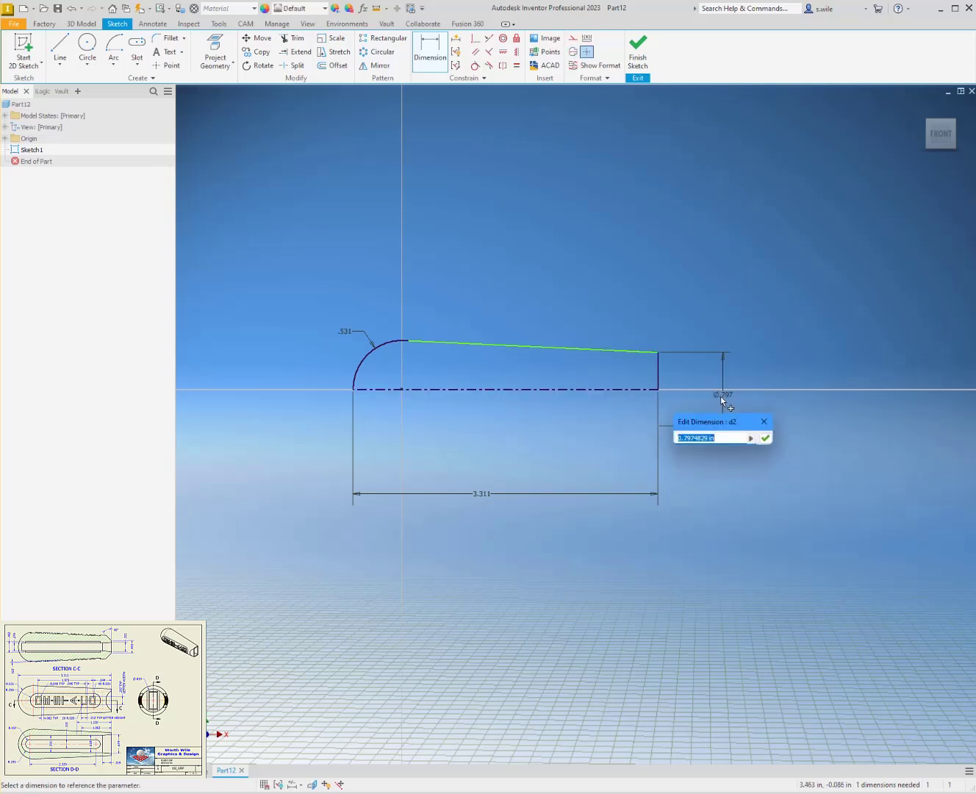
{"action": "type", "text": ".819"}
{"action": "key", "text": "Return"}
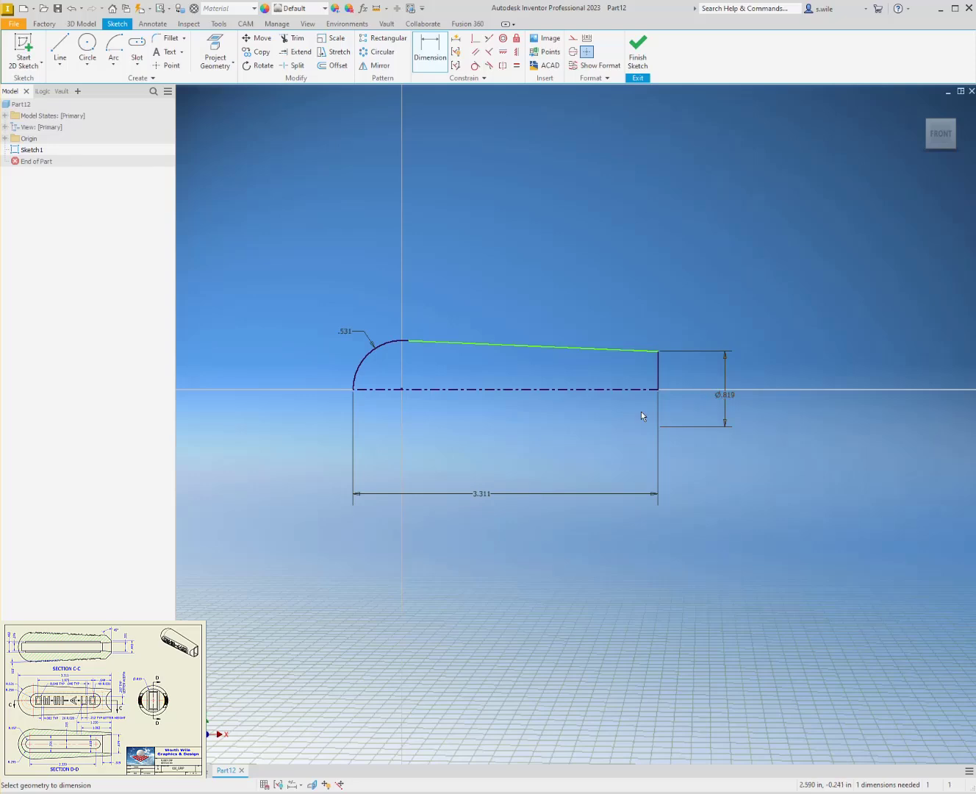
{"action": "key", "text": "Escape"}
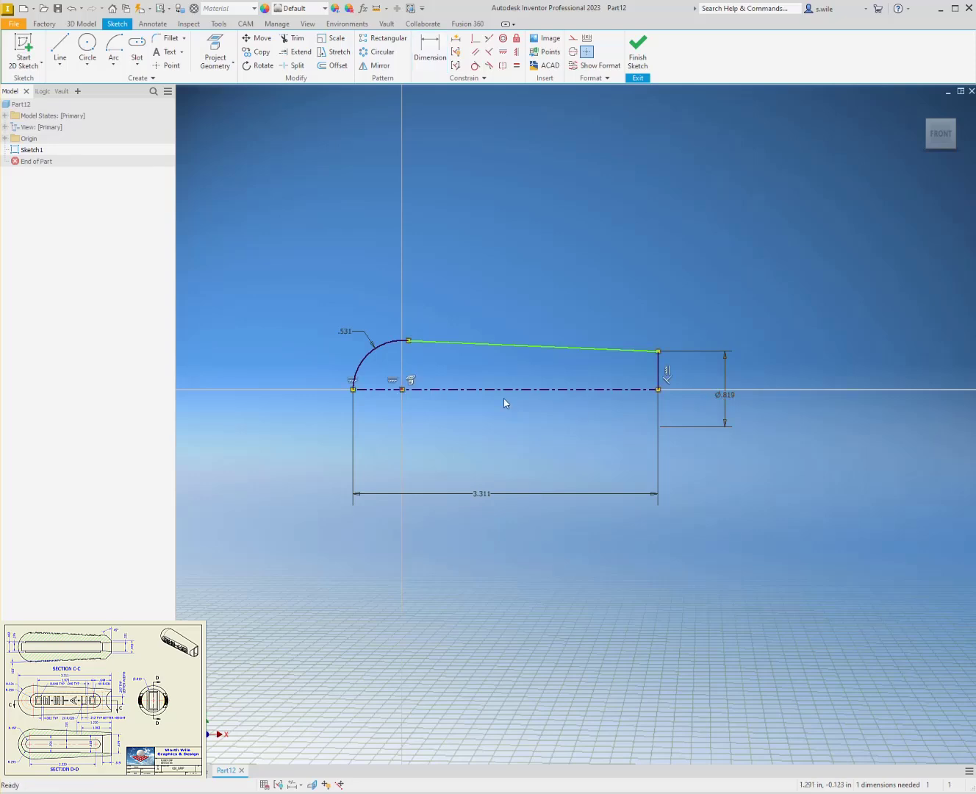
- Hide the sketch constraints and shift the joint between the arc and sloped line to test the profile's remaining freedom
{"action": "scroll", "coordinate": [443, 376], "scroll_direction": "up", "scroll_amount": 3}
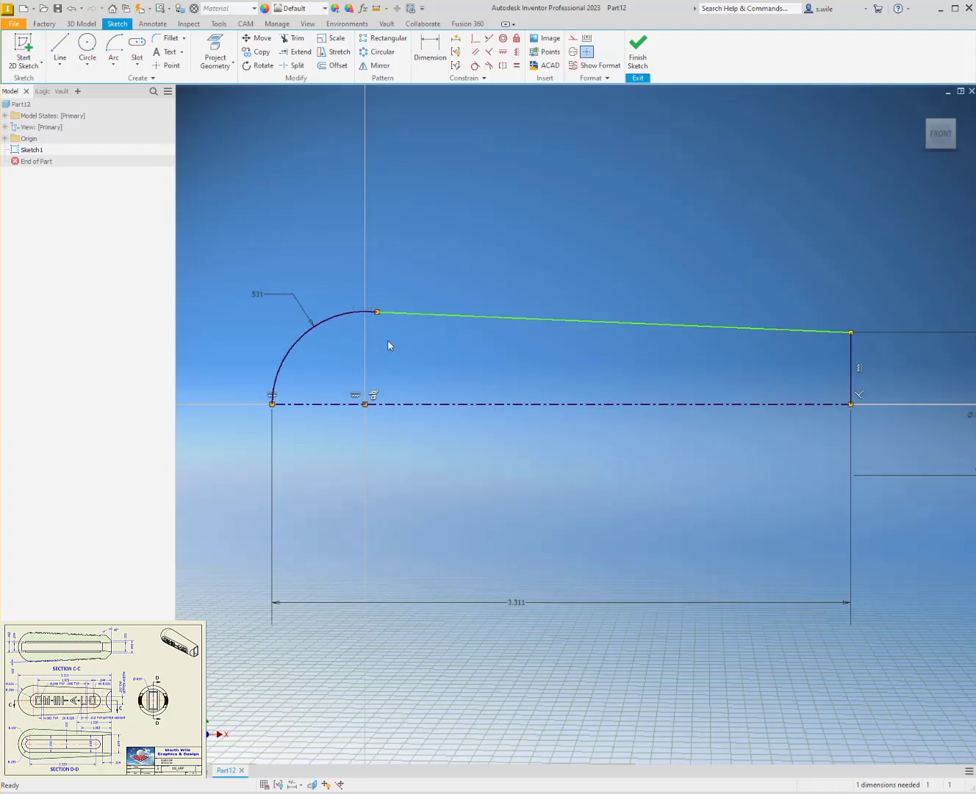
{"action": "key", "text": "F9"}
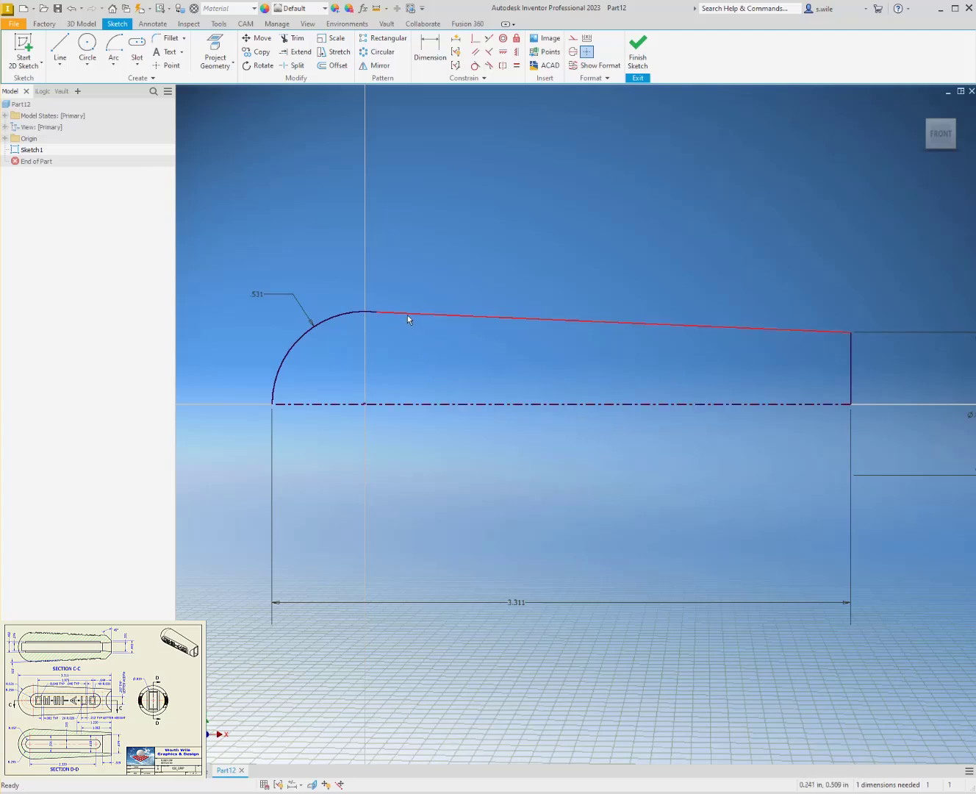
{"action": "left_click_drag", "start_coordinate": [407, 315], "coordinate": [424, 332]}
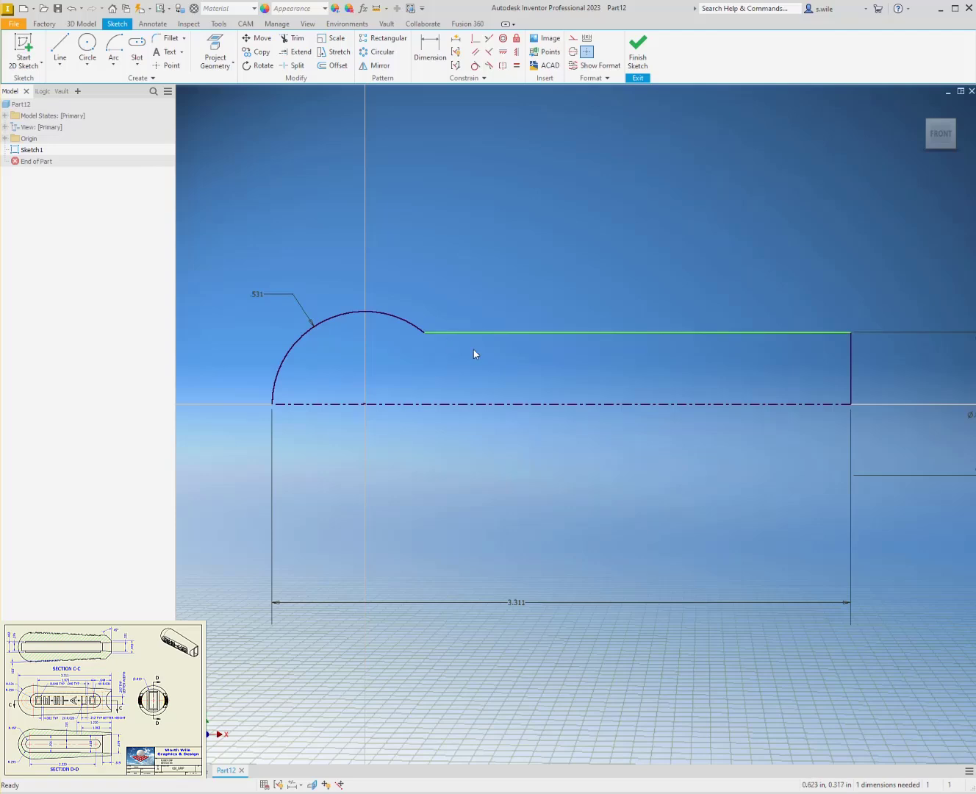
{"action": "left_click_drag", "start_coordinate": [422, 339], "coordinate": [408, 320]}
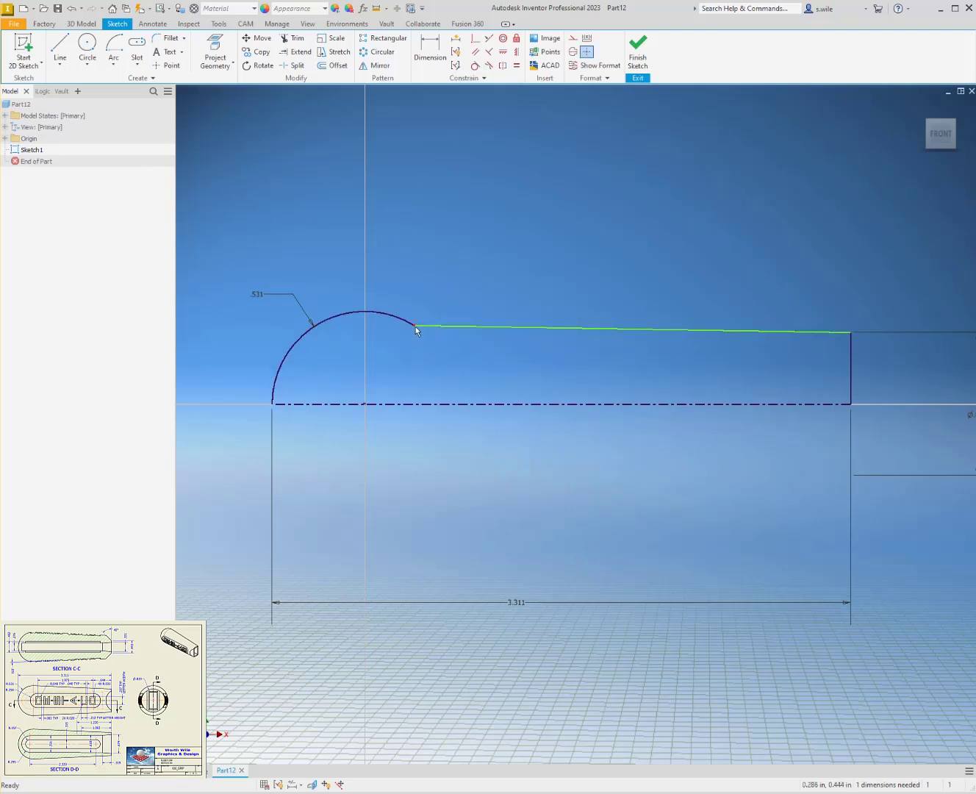
{"action": "left_click_drag", "start_coordinate": [416, 326], "coordinate": [425, 287]}
{"action": "left_click_drag", "start_coordinate": [366, 313], "coordinate": [418, 322]}
{"action": "left_click", "coordinate": [426, 325]}
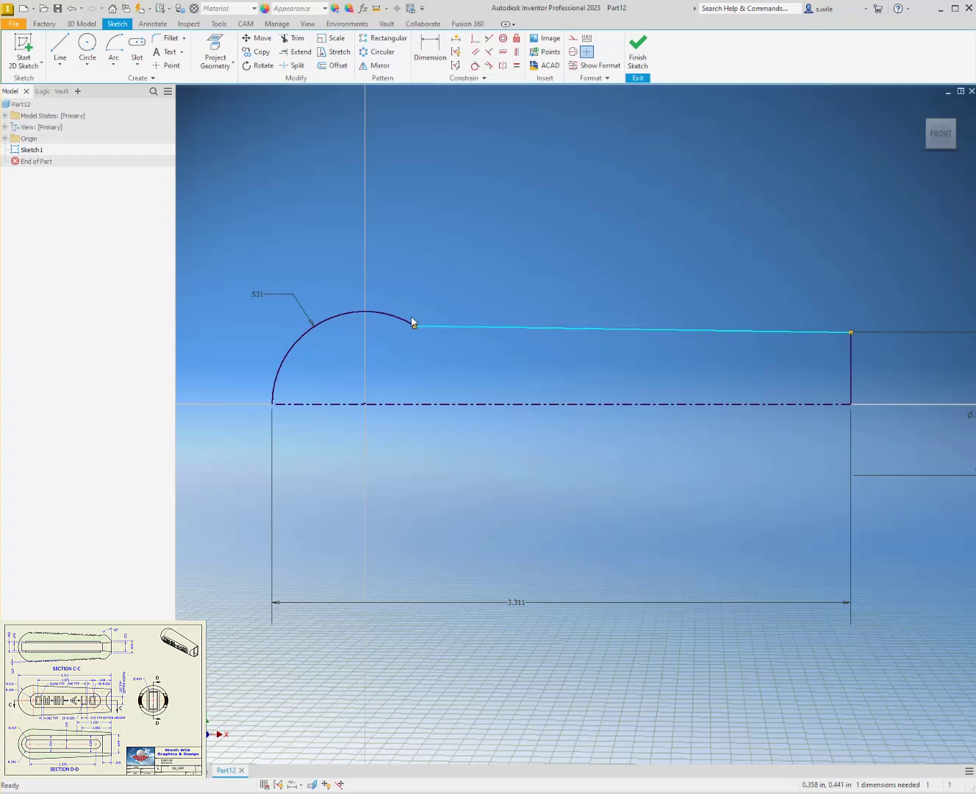
- Apply a tangent constraint between the sloped line and the arc
{"action": "left_click", "coordinate": [461, 125]}
{"action": "left_click", "coordinate": [475, 66]}
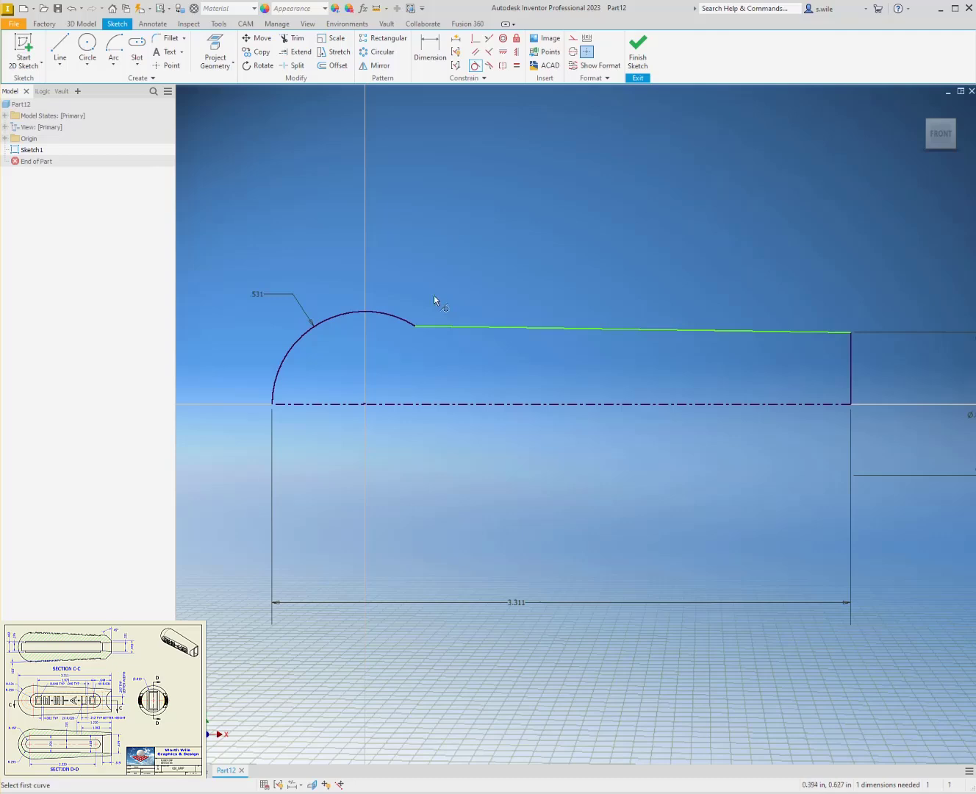
{"action": "left_click", "coordinate": [436, 326]}
{"action": "left_click", "coordinate": [401, 315]}
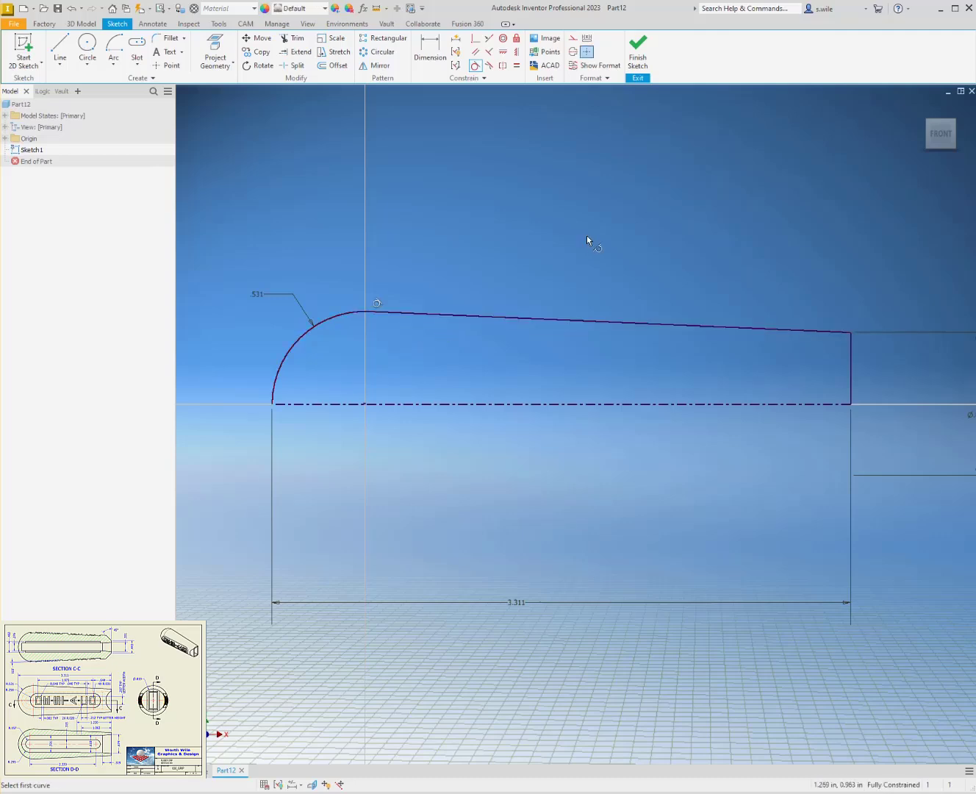
{"action": "key", "text": "Escape"}
- Finish the sketch and revolve the profile a full 360 degrees around the centerline
{"action": "left_click", "coordinate": [639, 52]}
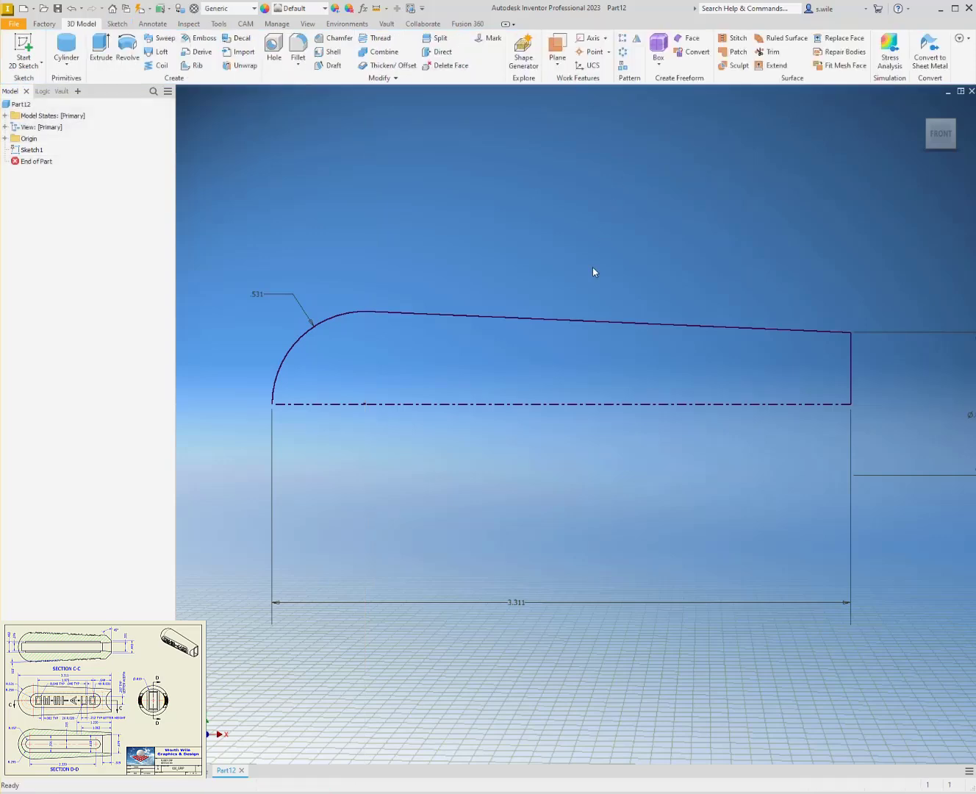
{"action": "key", "text": "r"}
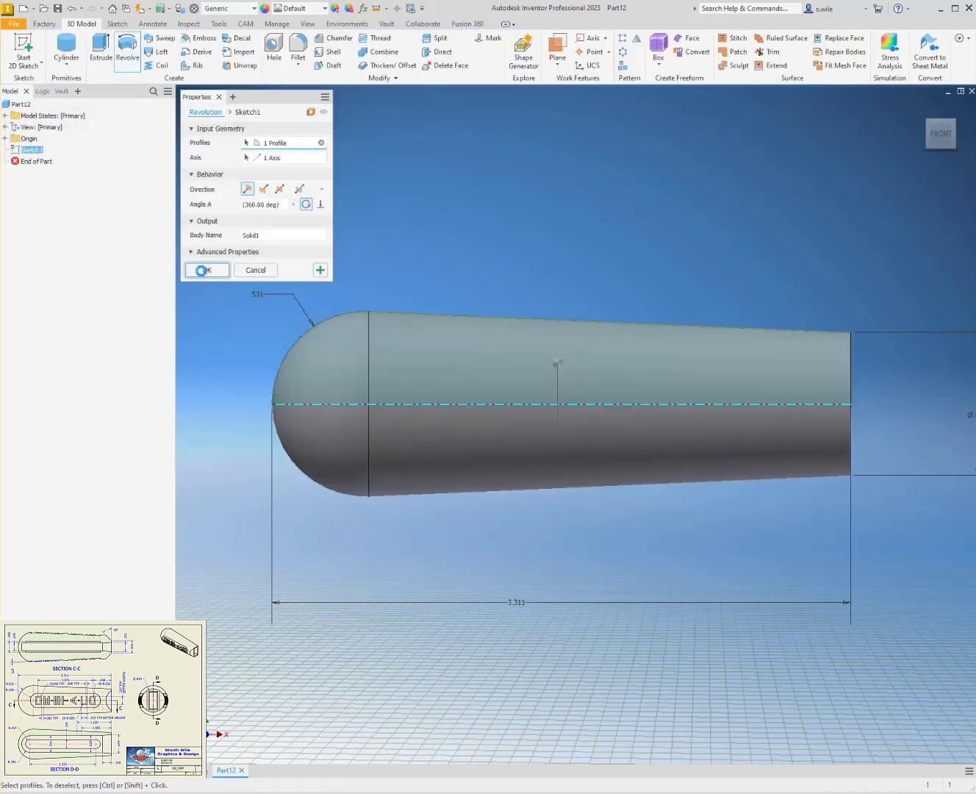
{"action": "left_click", "coordinate": [203, 270]}
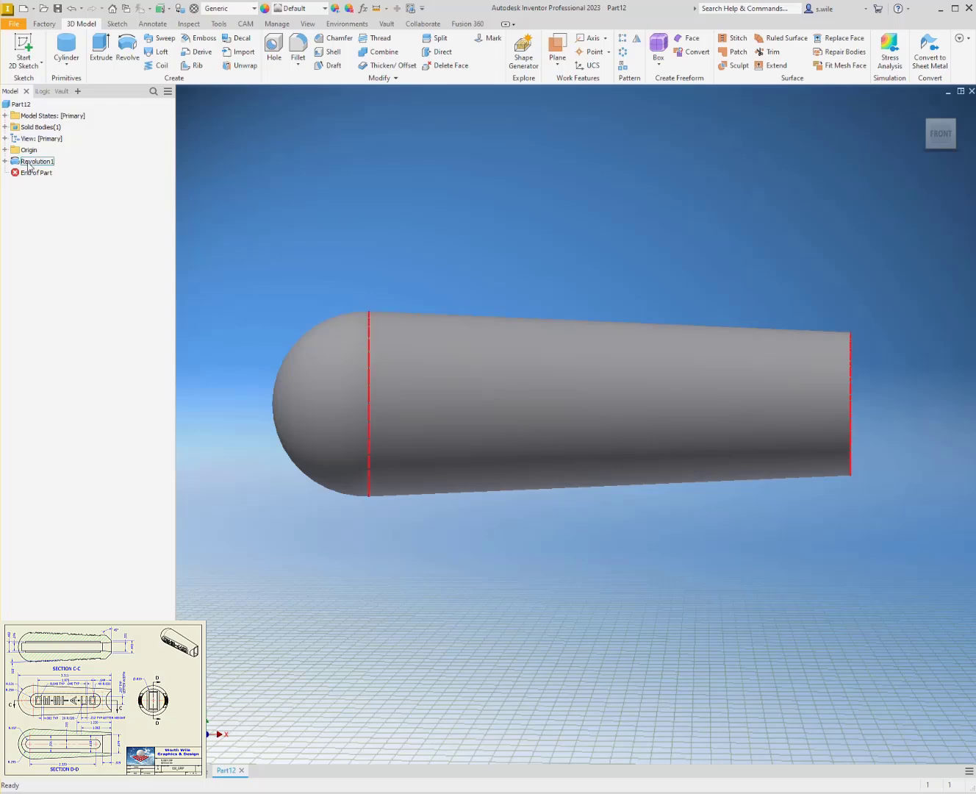
- Start a sketch on the XY plane and slice the revolved body at the sketch plane
{"action": "left_click", "coordinate": [6, 150]}
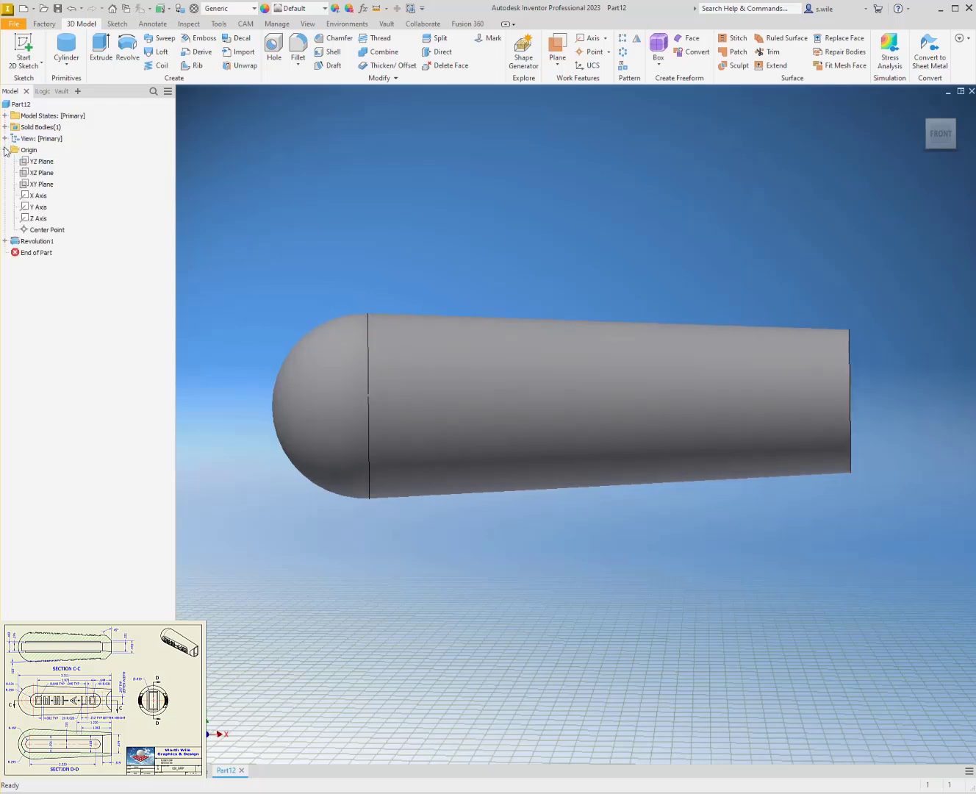
{"action": "left_click", "coordinate": [41, 183]}
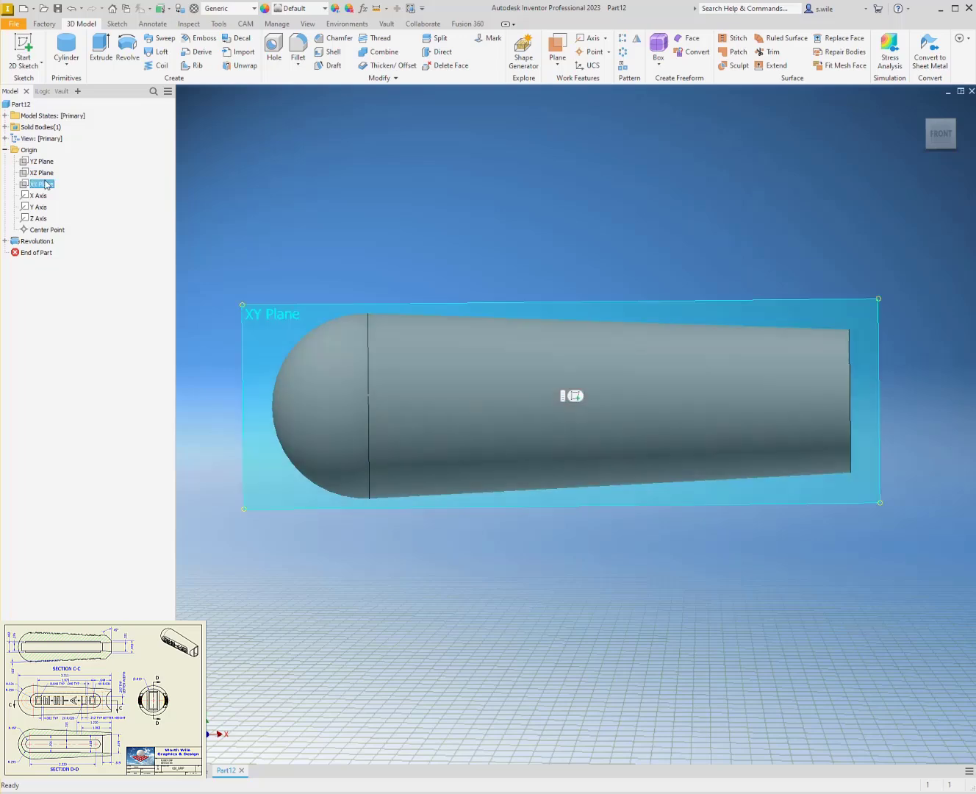
{"action": "key", "text": "s"}
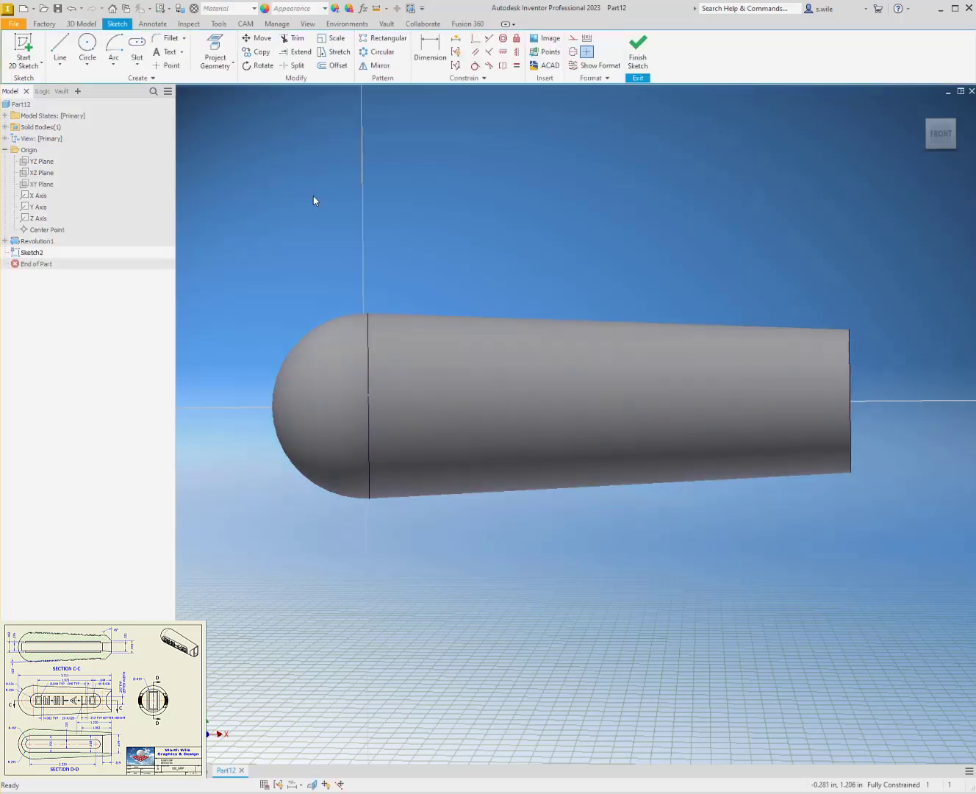
{"action": "key", "text": "F7"}
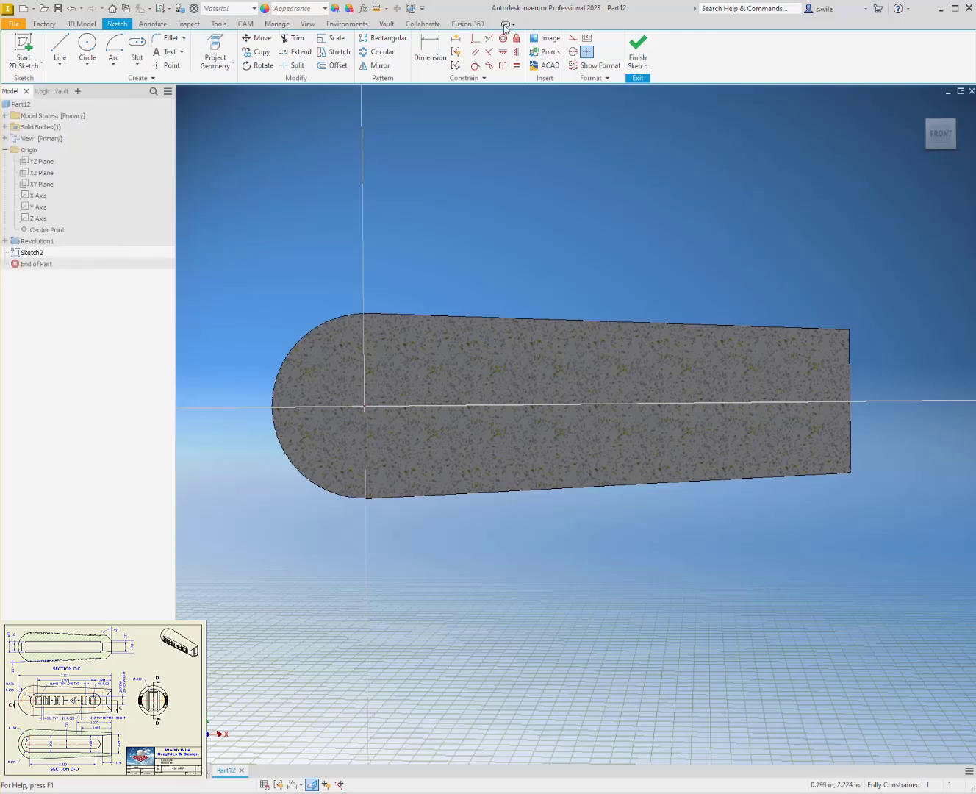
- Sketch a lengthwise center-to-center slot about 0.22 in wide inside the body, just above its axis
{"action": "left_click", "coordinate": [139, 64]}
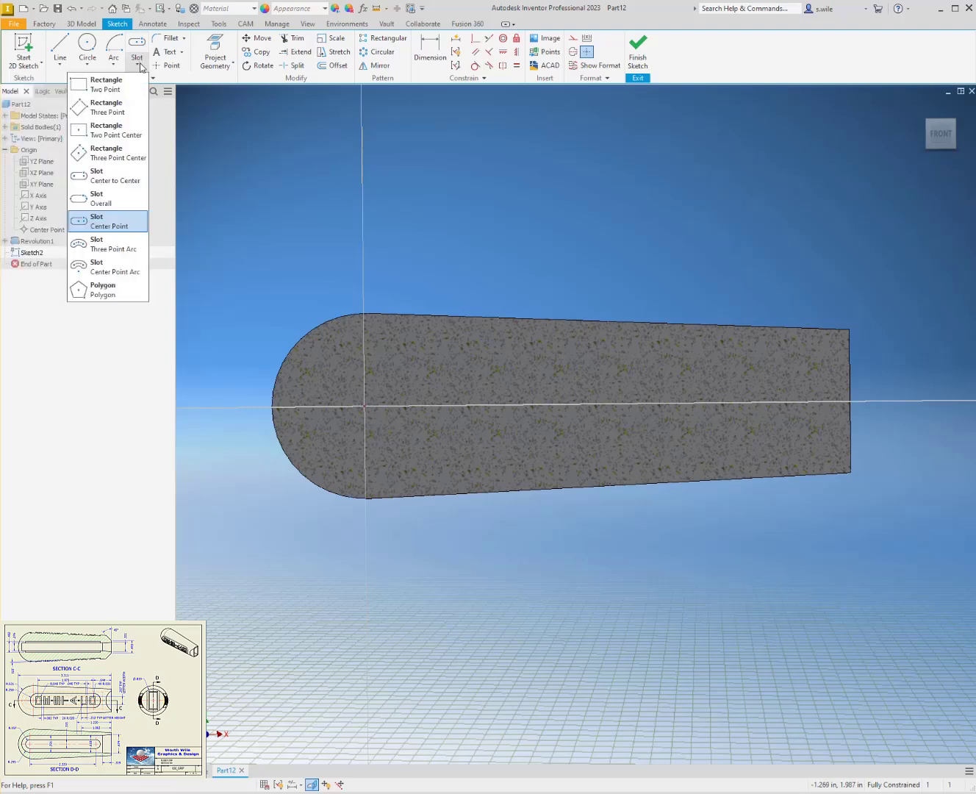
{"action": "left_click", "coordinate": [100, 180]}
{"action": "left_click", "coordinate": [393, 391]}
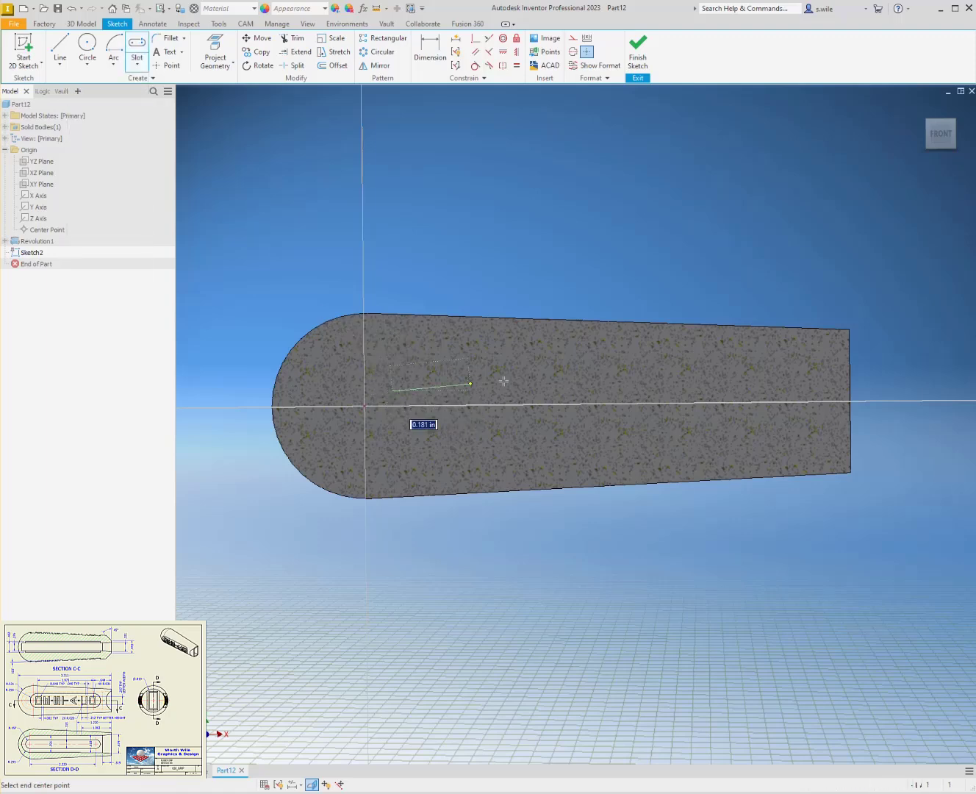
{"action": "left_click", "coordinate": [622, 388]}
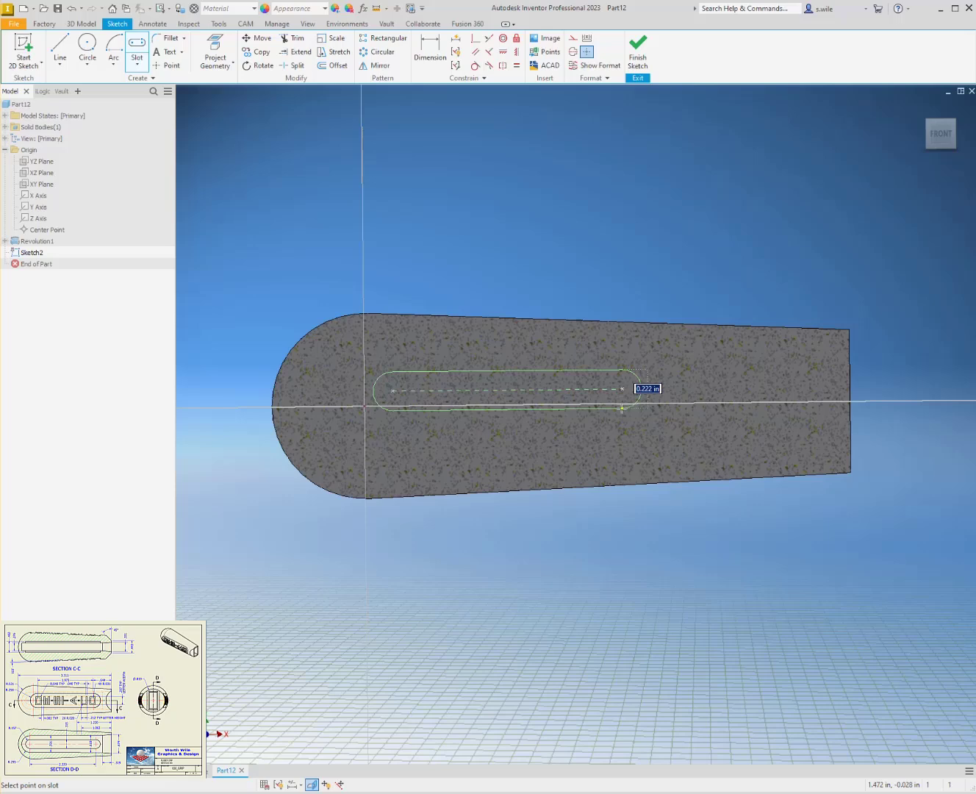
{"action": "left_click", "coordinate": [555, 409]}
- Align the slot's midpoint horizontally with the sketch origin
{"action": "left_click", "coordinate": [503, 52]}
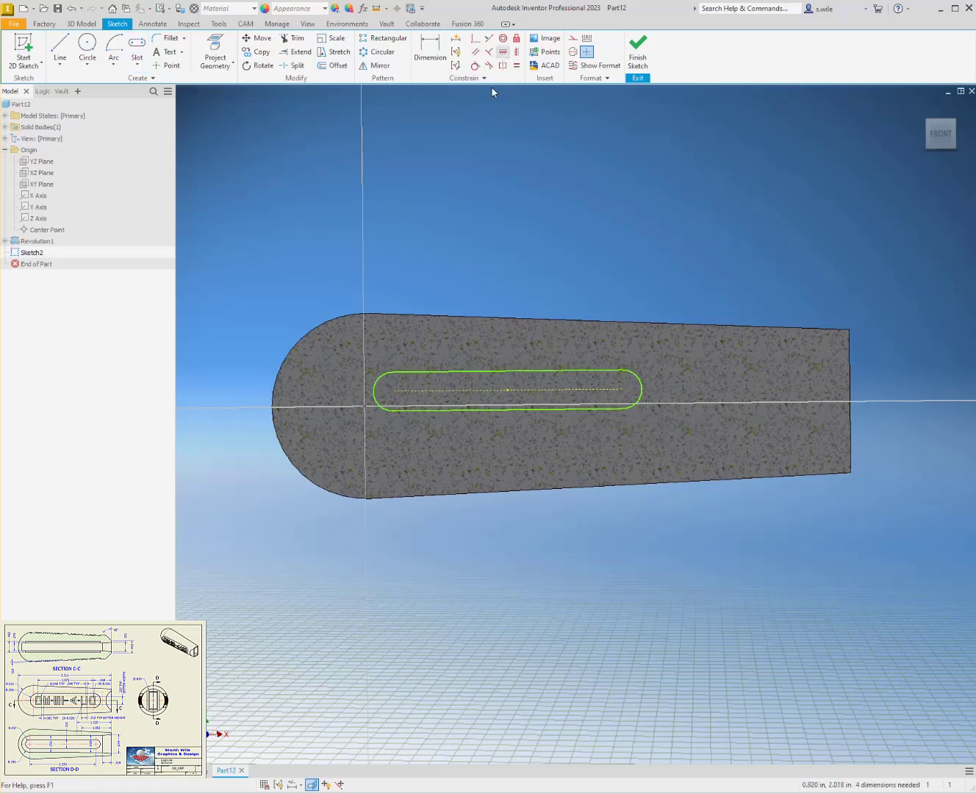
{"action": "left_click", "coordinate": [506, 389]}
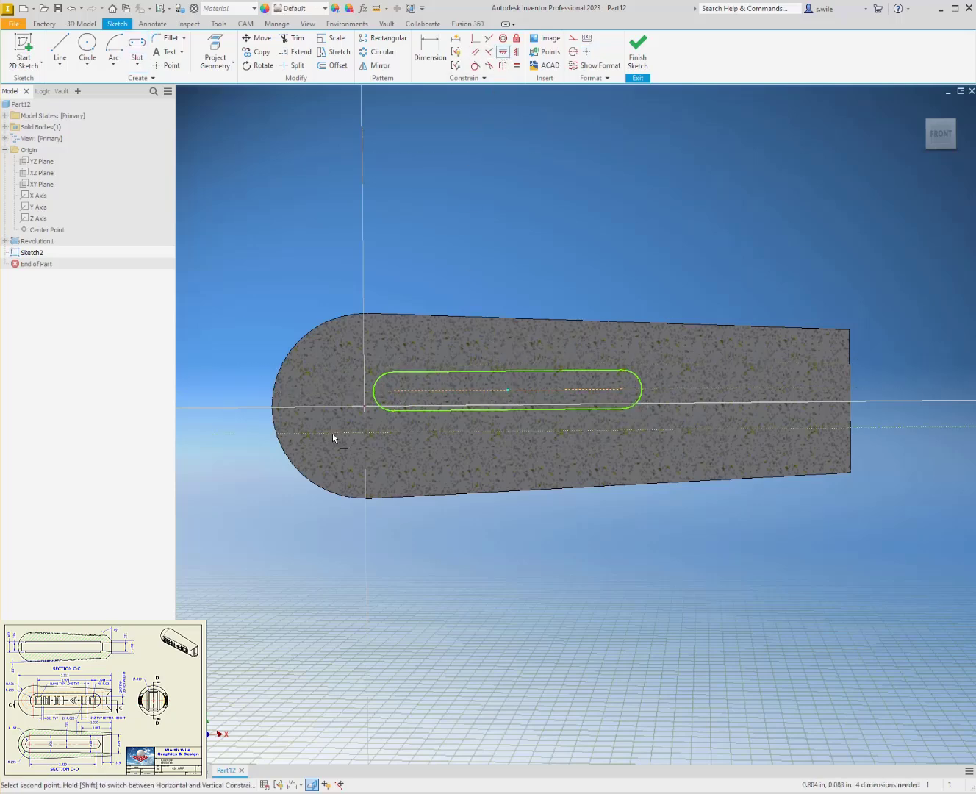
{"action": "left_click", "coordinate": [364, 406]}
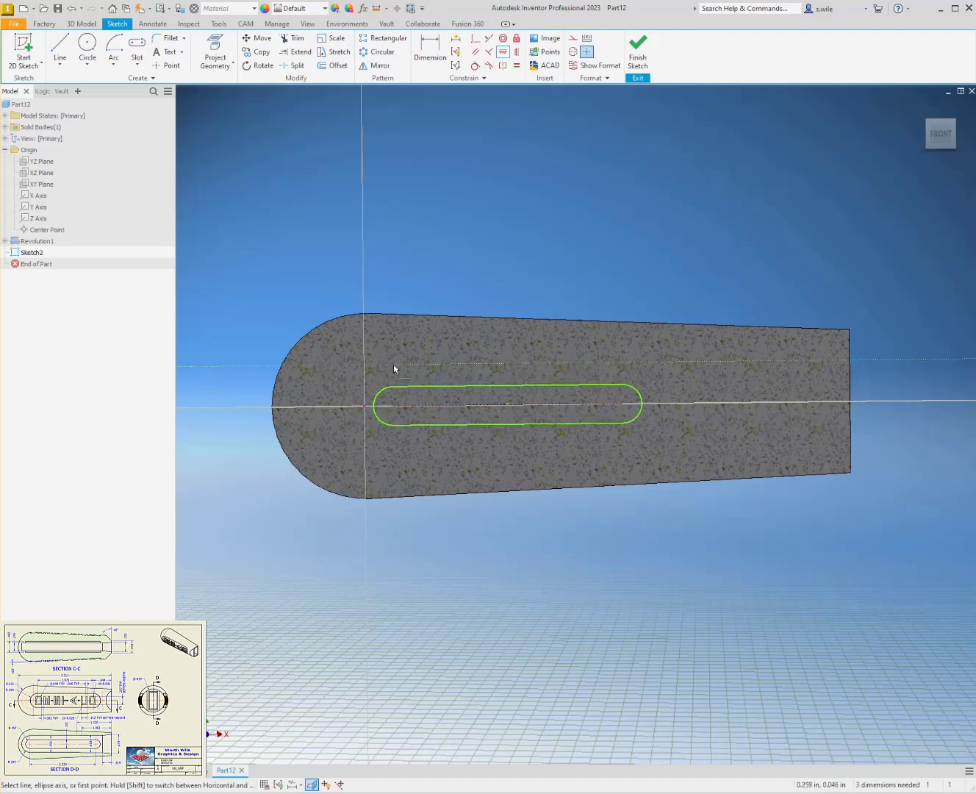
{"action": "key", "text": "Escape"}
- Dimension the slot's width between its two straight sides as .315 in
{"action": "key", "text": "d"}
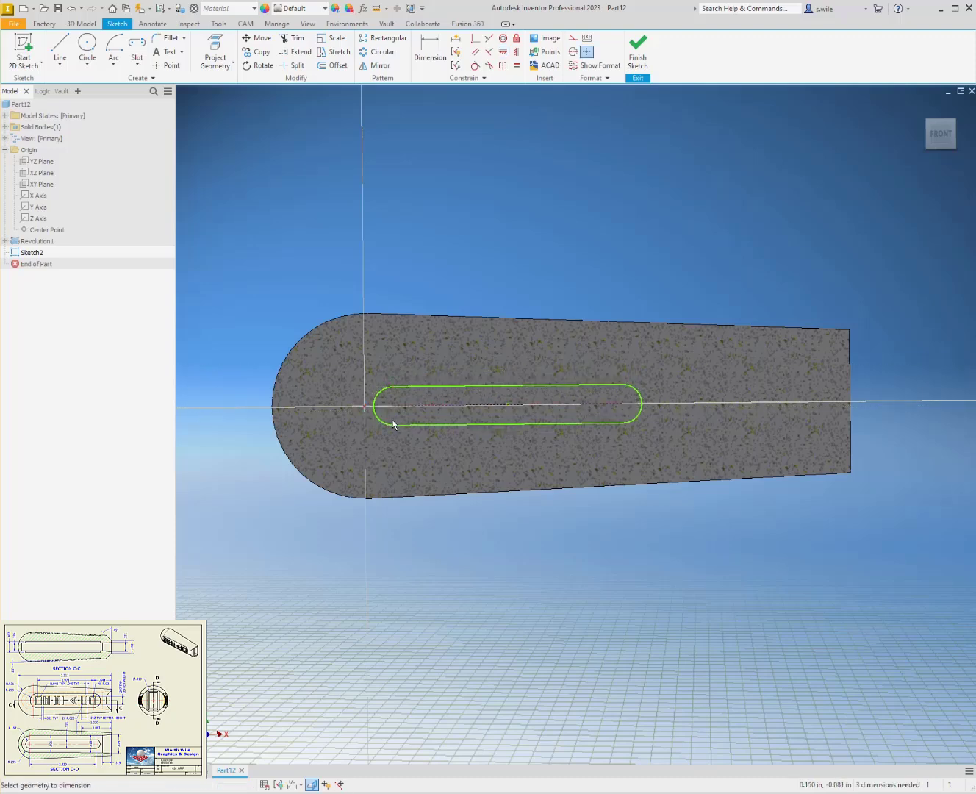
{"action": "left_click", "coordinate": [489, 383]}
{"action": "left_click", "coordinate": [481, 424]}
{"action": "left_click", "coordinate": [477, 371]}
{"action": "type", "text": ".315"}
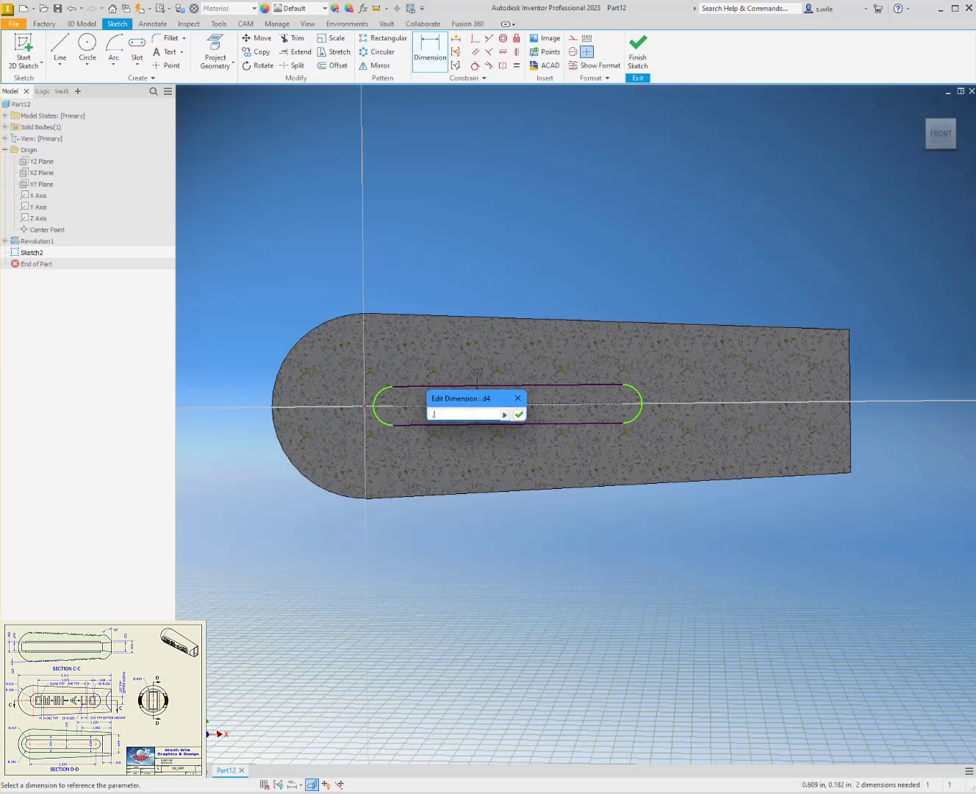
{"action": "key", "text": "Return"}
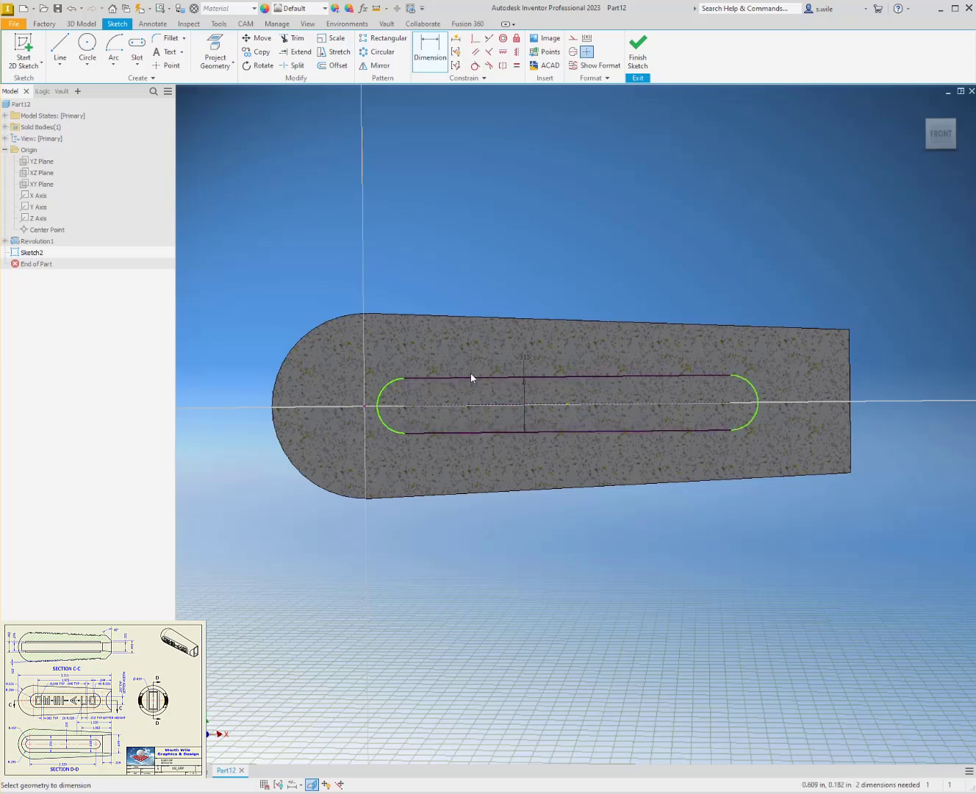
{"action": "key", "text": "Escape"}
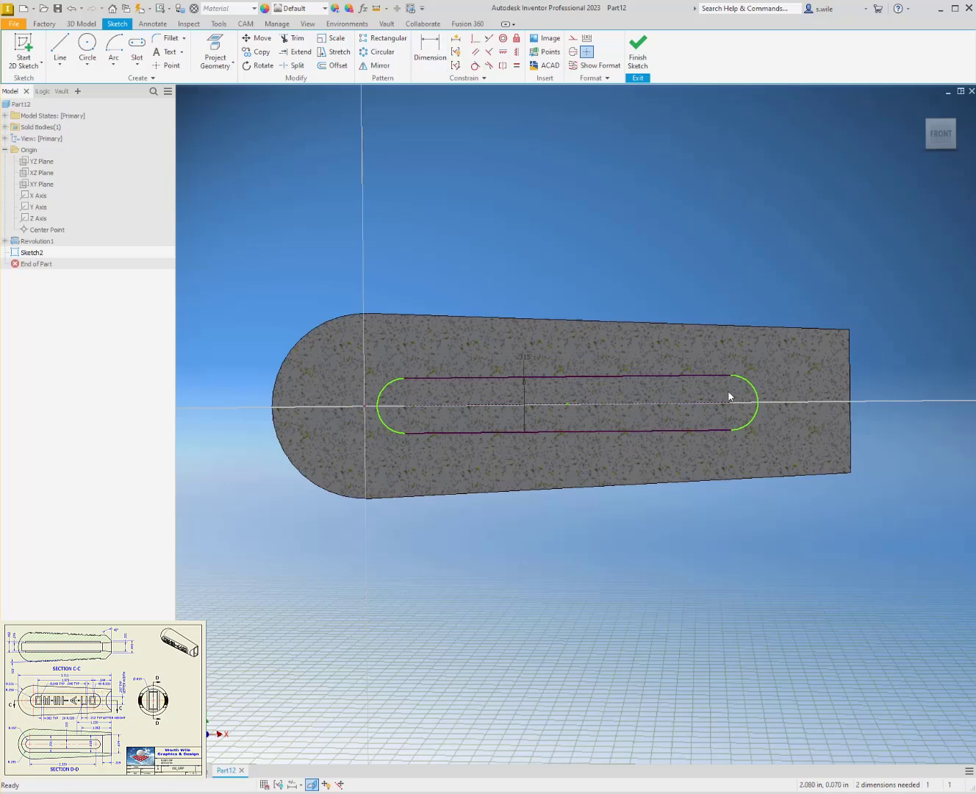
- Shift the slot's far end slightly and dimension its straight length as 2.339 in
{"action": "mouse_move", "coordinate": [730, 402]}
{"action": "left_mouse_down"}
{"action": "mouse_move", "coordinate": [732, 393]}
{"action": "mouse_move", "coordinate": [727, 402]}
{"action": "left_mouse_up"}
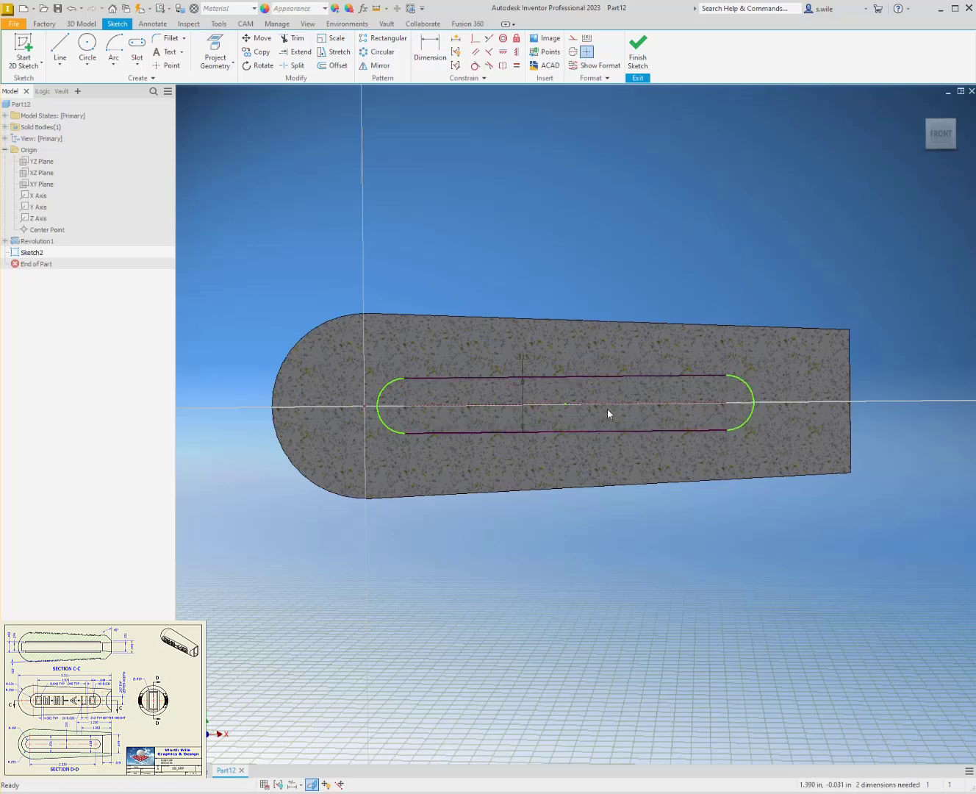
{"action": "key", "text": "d"}
{"action": "left_click", "coordinate": [549, 432]}
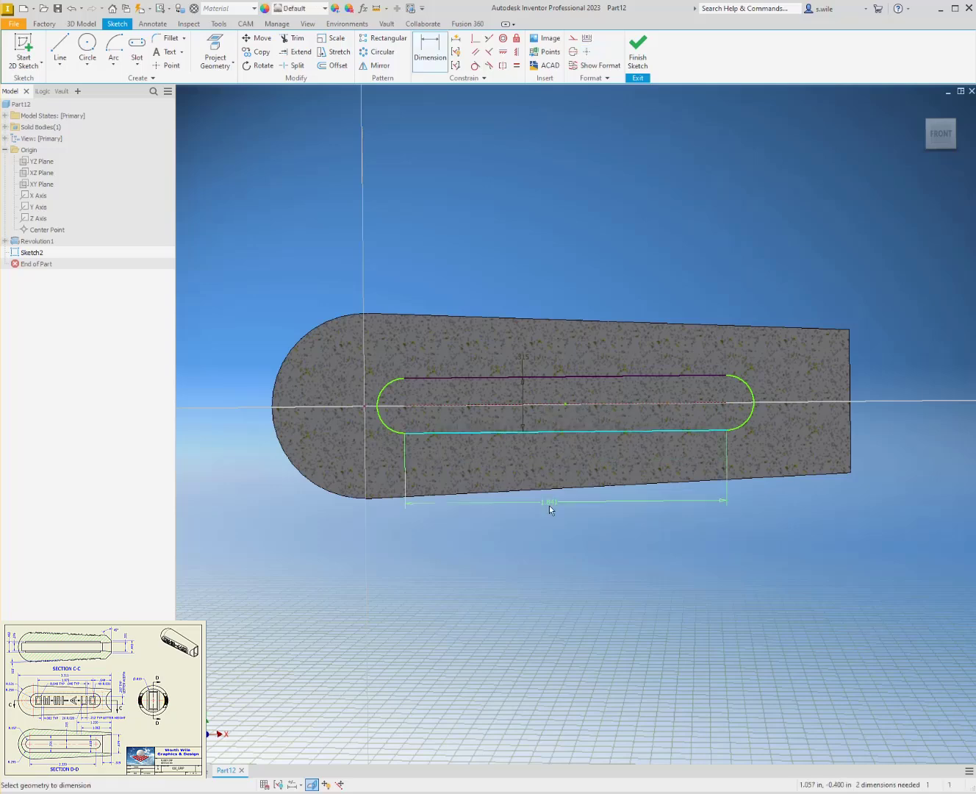
{"action": "left_click", "coordinate": [543, 522]}
{"action": "type", "text": "2.339"}
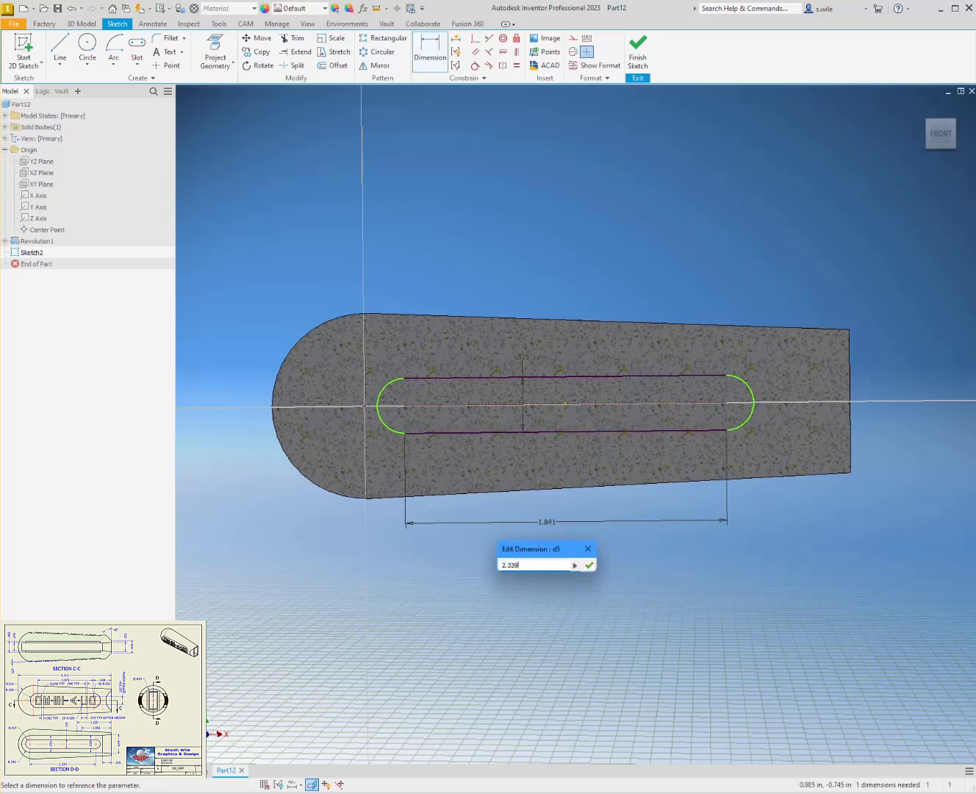
{"action": "key", "text": "Return"}
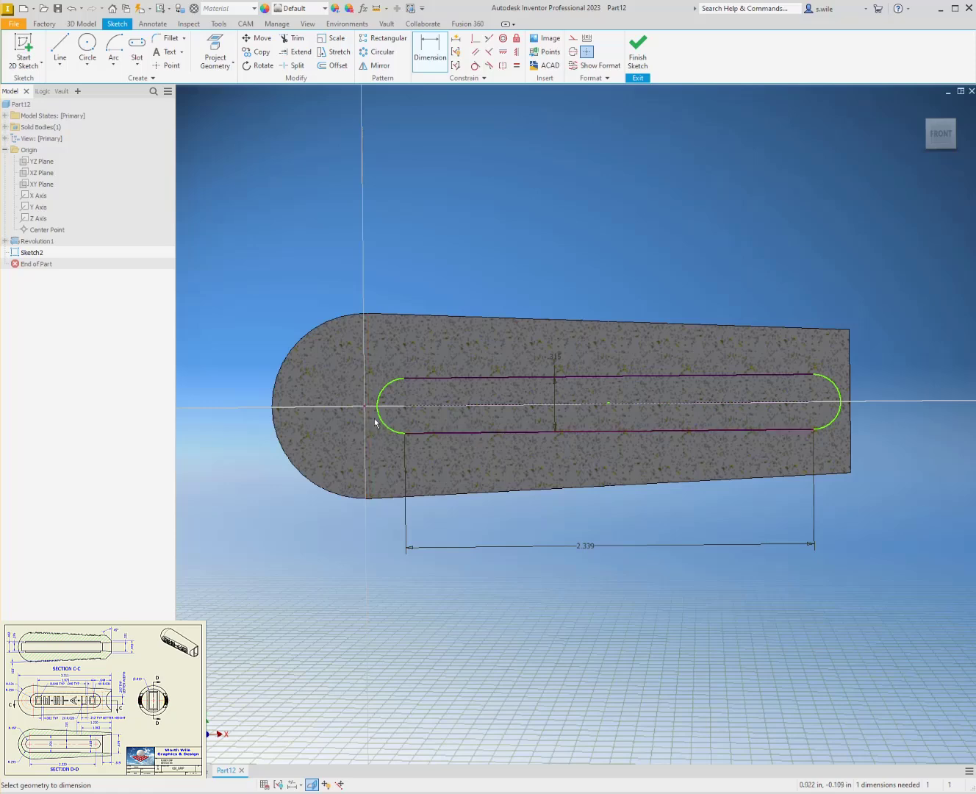
{"action": "key", "text": "Escape"}
- Move the slot's end center past the origin toward the rounded end and dimension their horizontal offset as .125 in
{"action": "left_click_drag", "start_coordinate": [407, 405], "coordinate": [366, 407]}
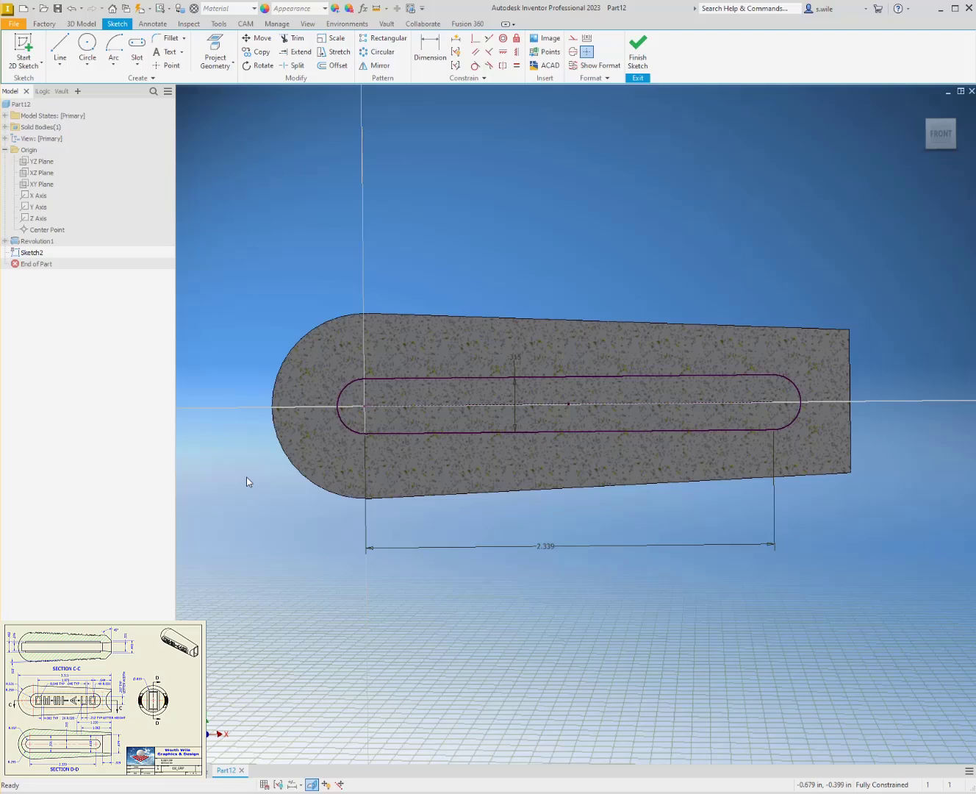
{"action": "key", "text": "ctrl+z"}
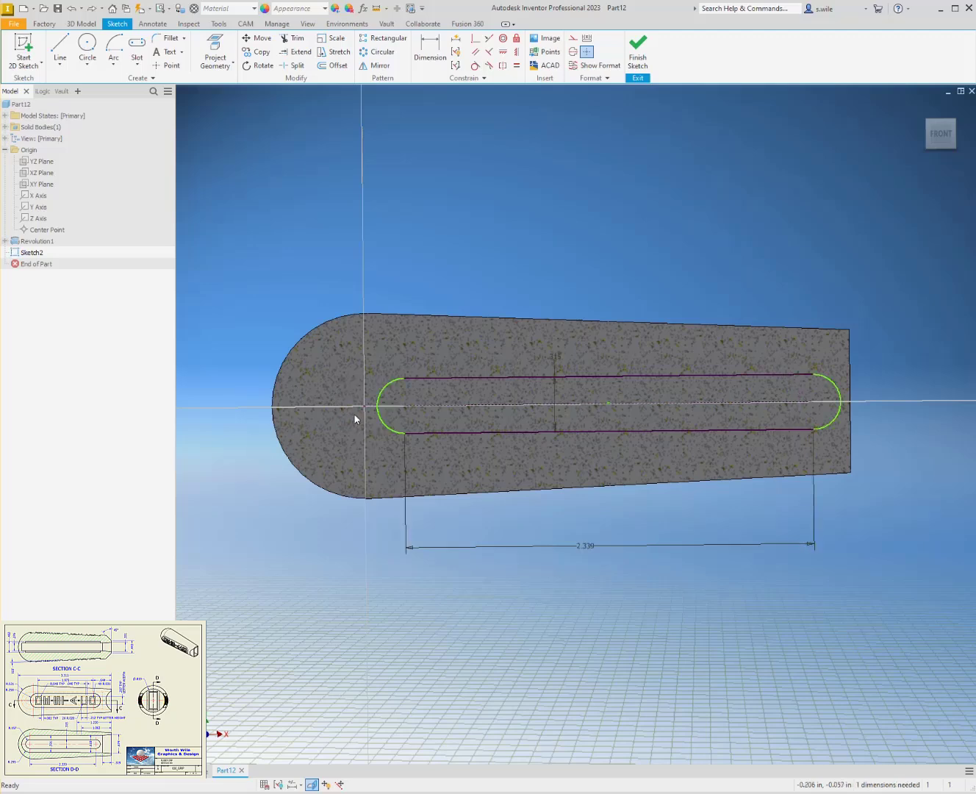
{"action": "left_click_drag", "start_coordinate": [405, 405], "coordinate": [353, 407]}
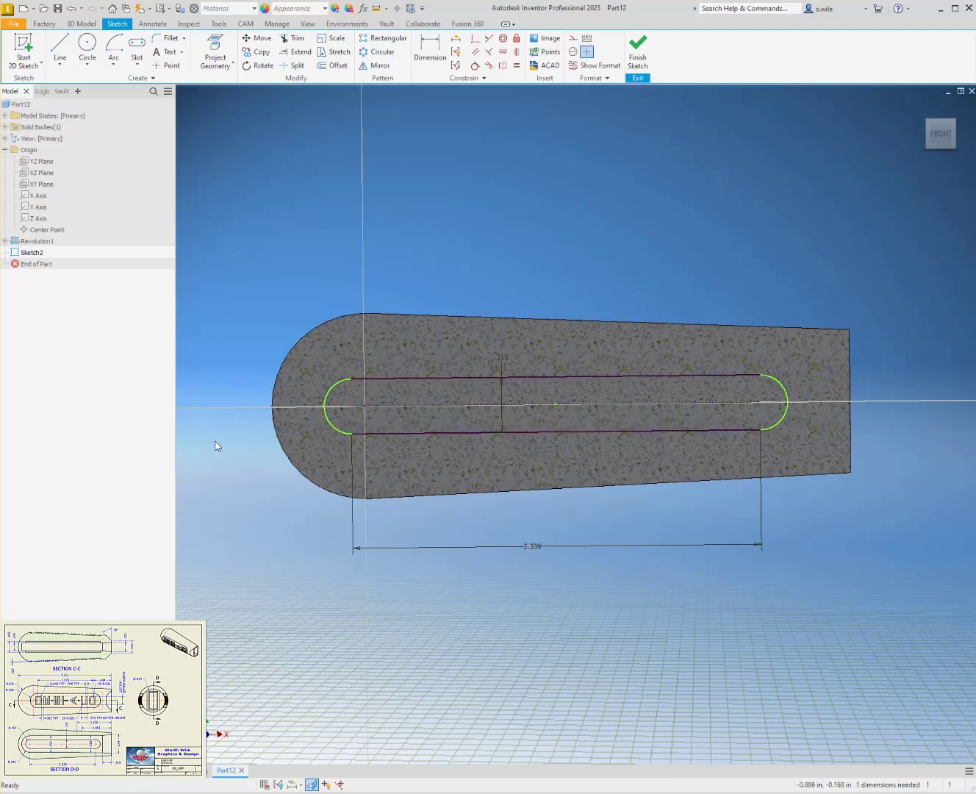
{"action": "key", "text": "d"}
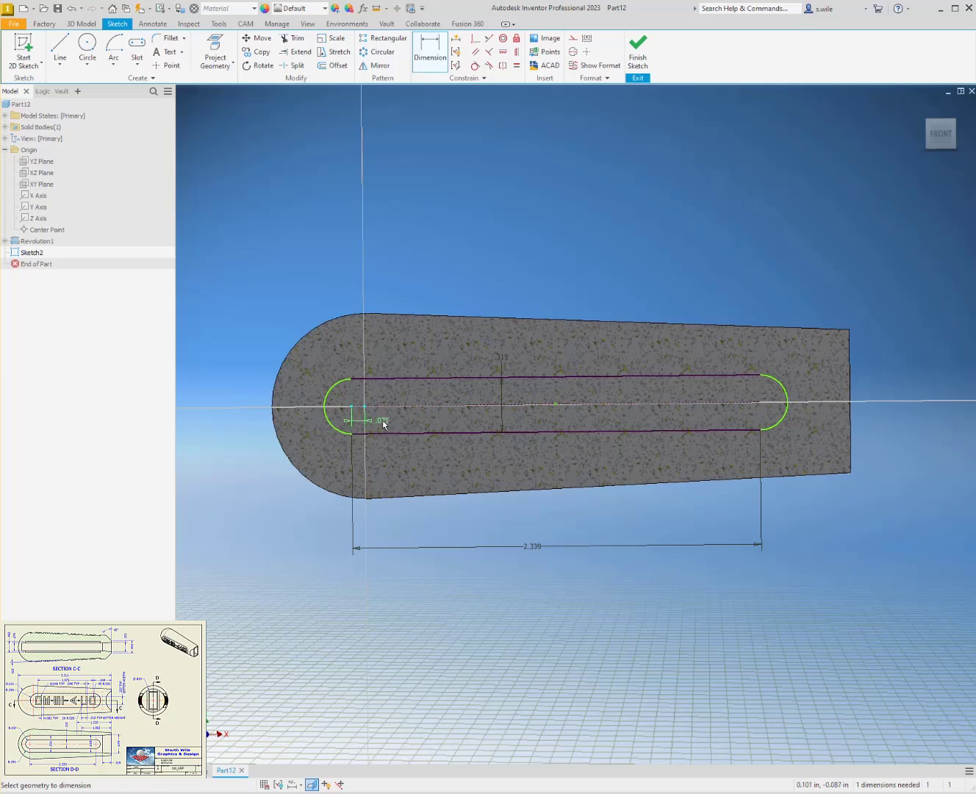
{"action": "left_click", "coordinate": [382, 420]}
{"action": "type", "text": ".125"}
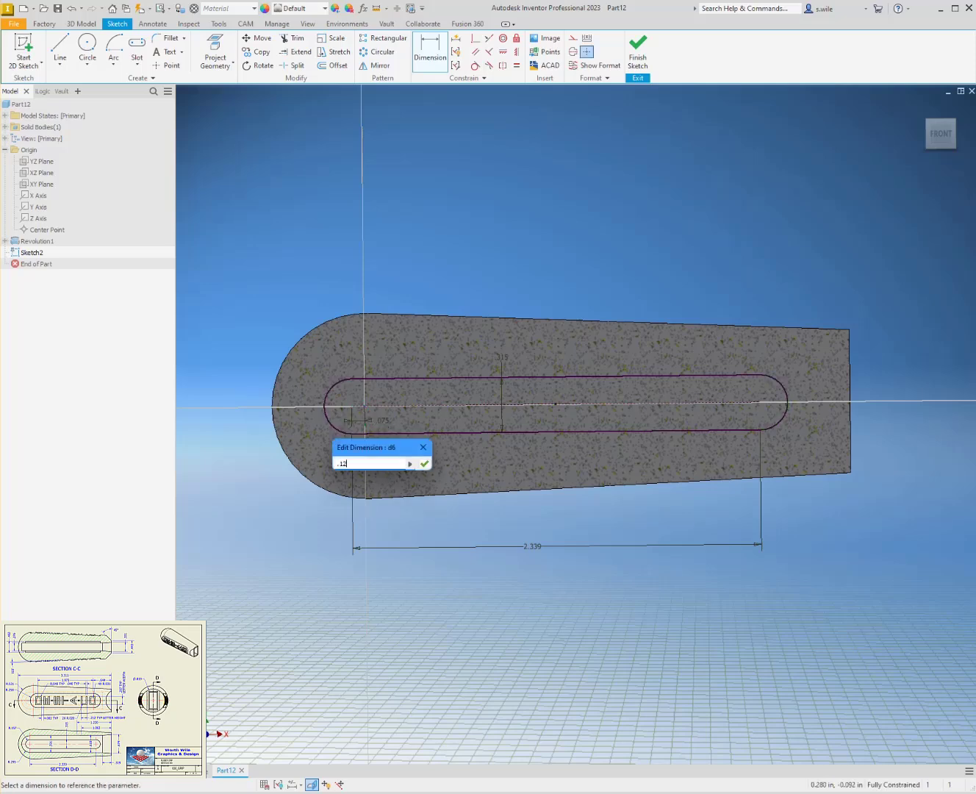
{"action": "key", "text": "Return"}
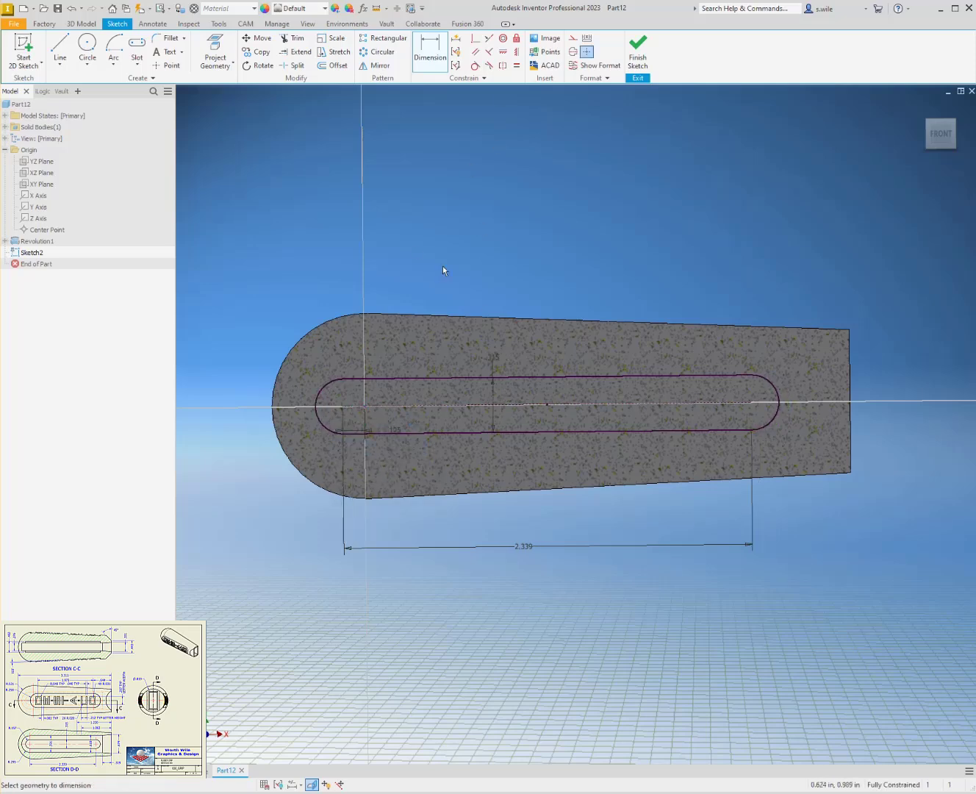
- Draw a trial circle of diameter .296*2 on the slot's end center near the rounded end, and delete it
{"action": "left_click", "coordinate": [89, 45]}
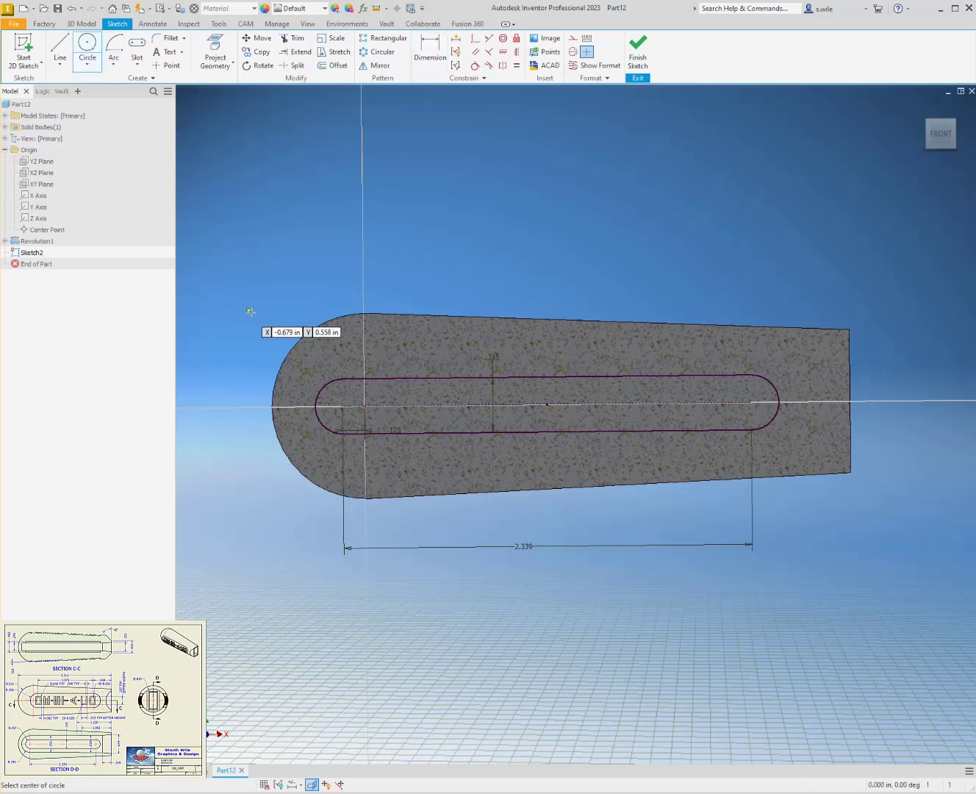
{"action": "left_click", "coordinate": [343, 405]}
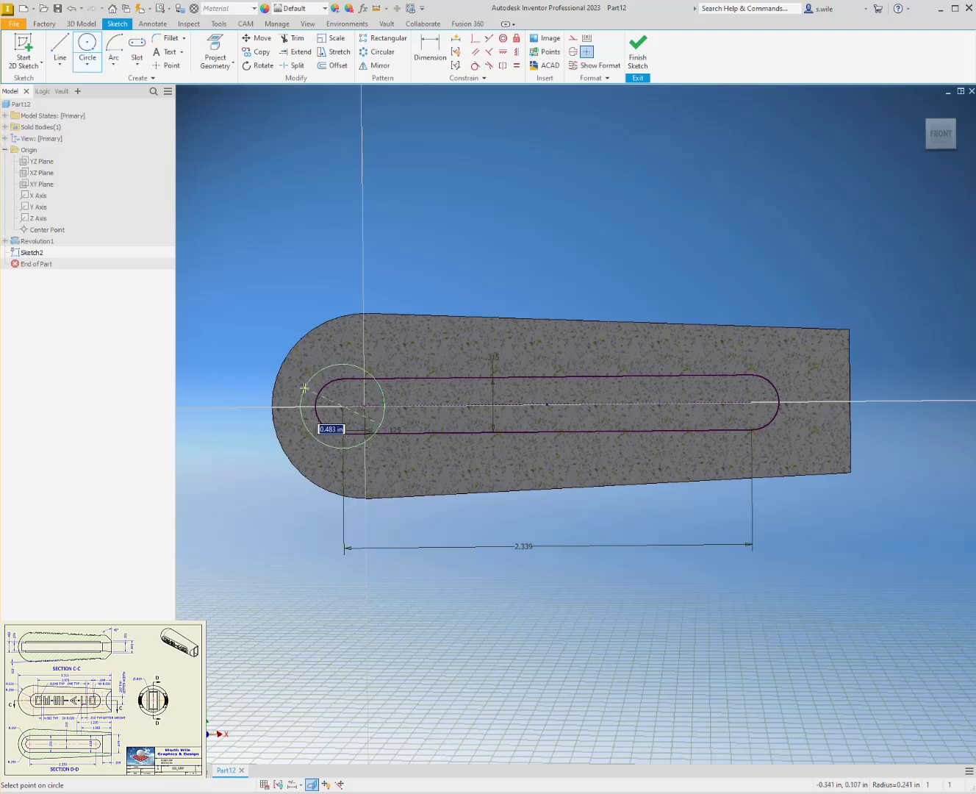
{"action": "type", "text": ".296*2"}
{"action": "key", "text": "Return"}
{"action": "key", "text": "Escape"}
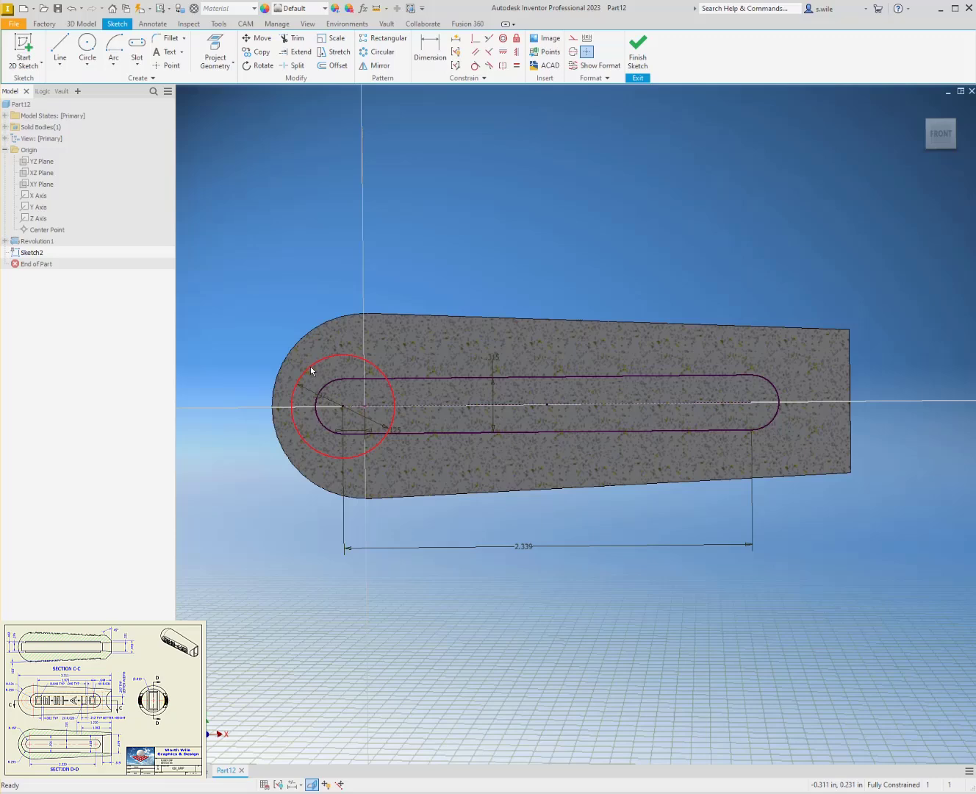
{"action": "key", "text": "Delete"}
- Extrude the slot profile as a cut, symmetric about the sketch plane, to hollow an internal pocket
{"action": "key", "text": "e"}
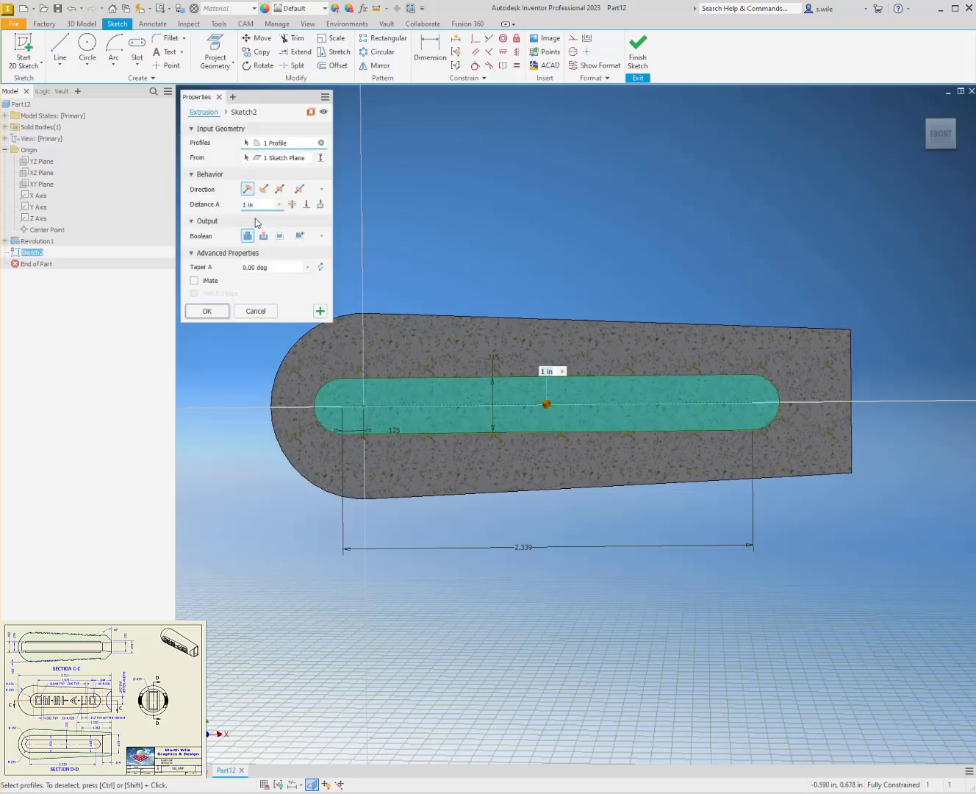
{"action": "left_click", "coordinate": [280, 190]}
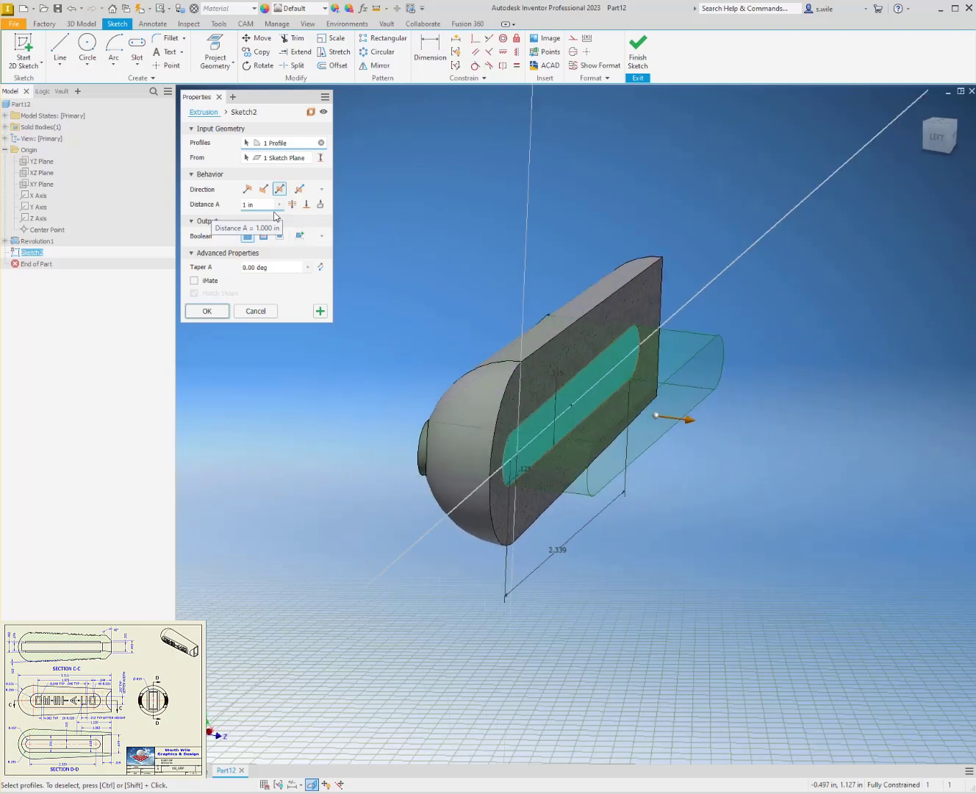
{"action": "left_click", "coordinate": [267, 238]}
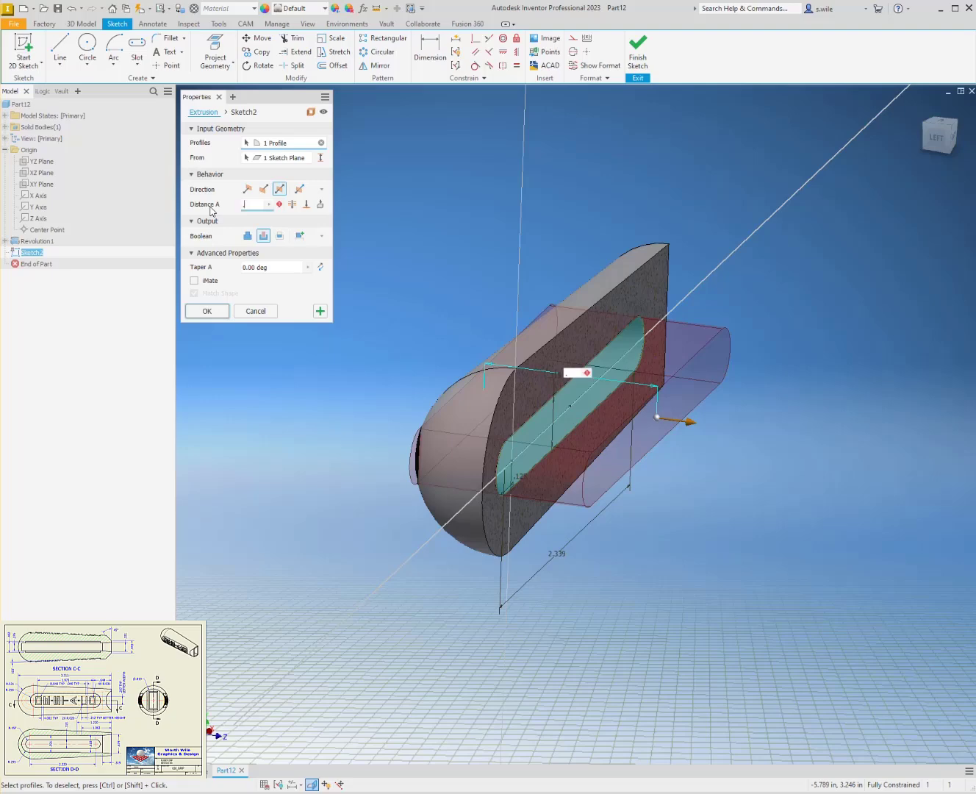
{"action": "key", "text": "Return"}
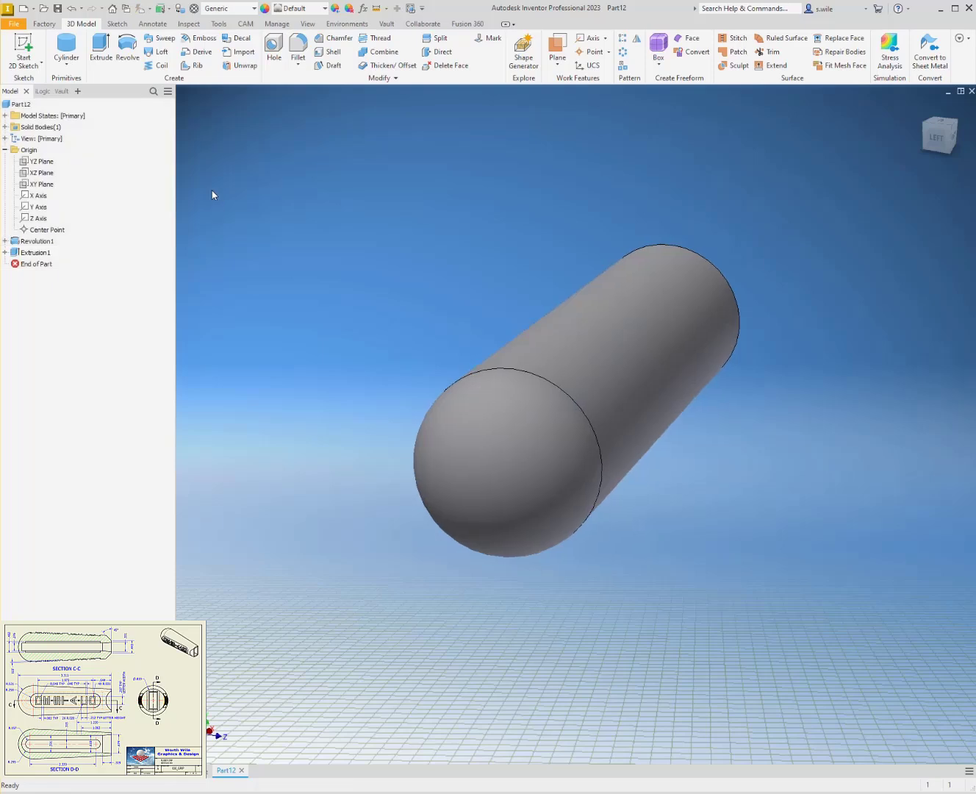
- Start a sketch on the XY plane, slice the view at it, and project the pocket's arc at the grip's rounded end
{"action": "left_click", "coordinate": [40, 184]}
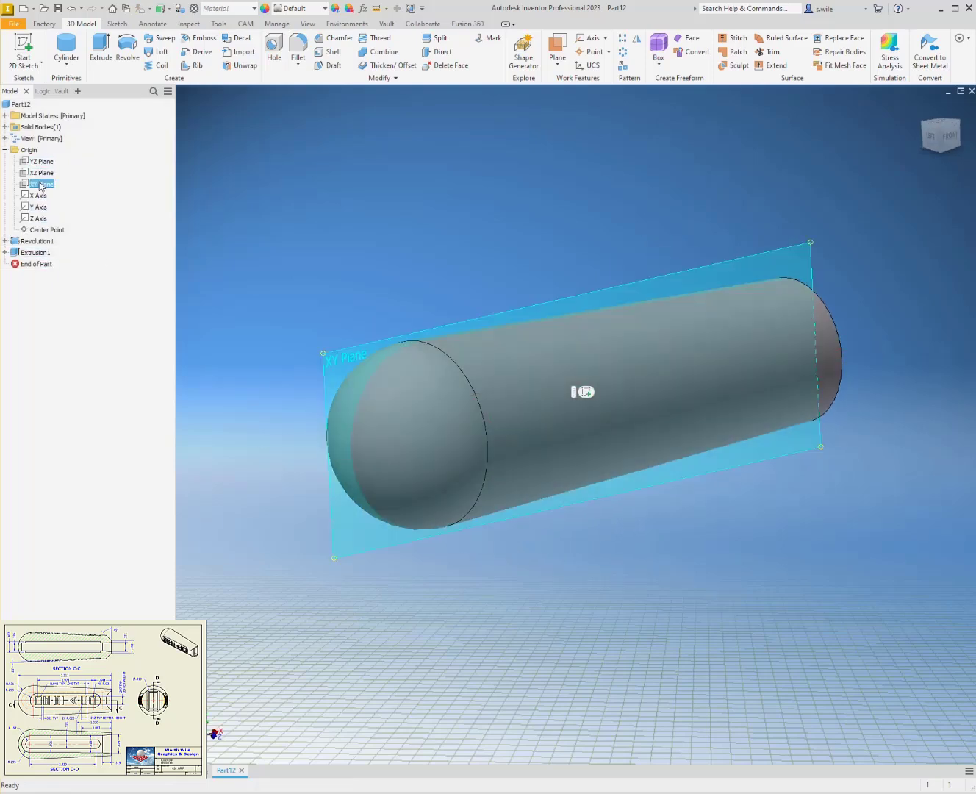
{"action": "key", "text": "s"}
{"action": "key", "text": "F7"}
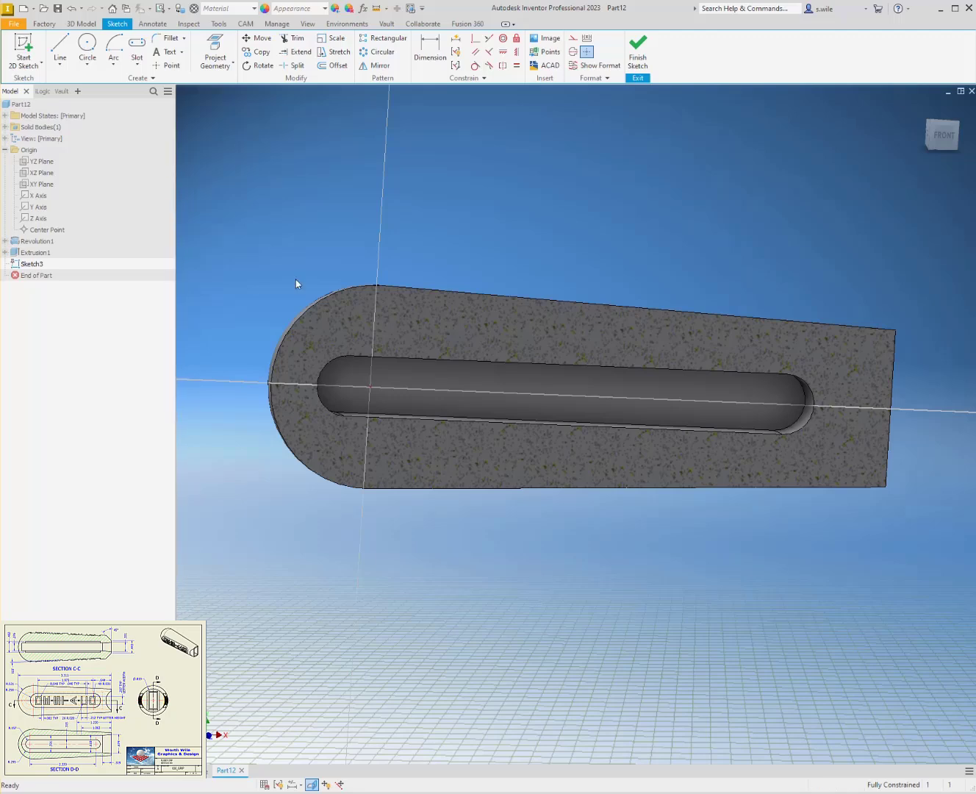
{"action": "left_click", "coordinate": [216, 51]}
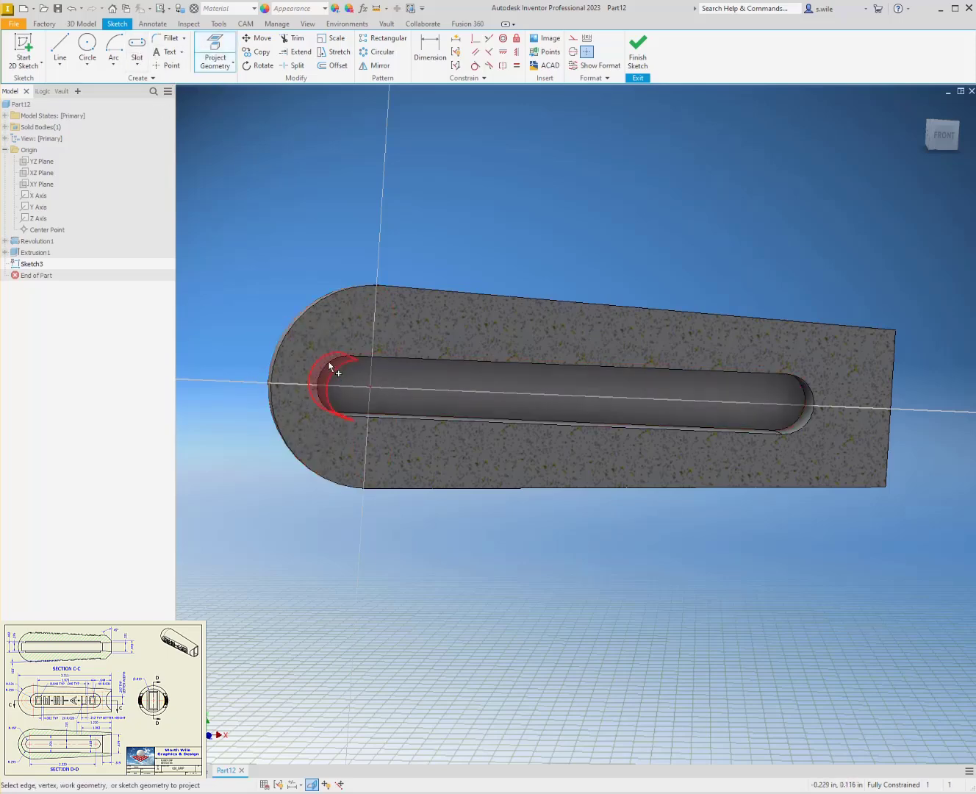
{"action": "middle_click_drag", "start_coordinate": [261, 349], "coordinate": [291, 376], "text": "shift"}
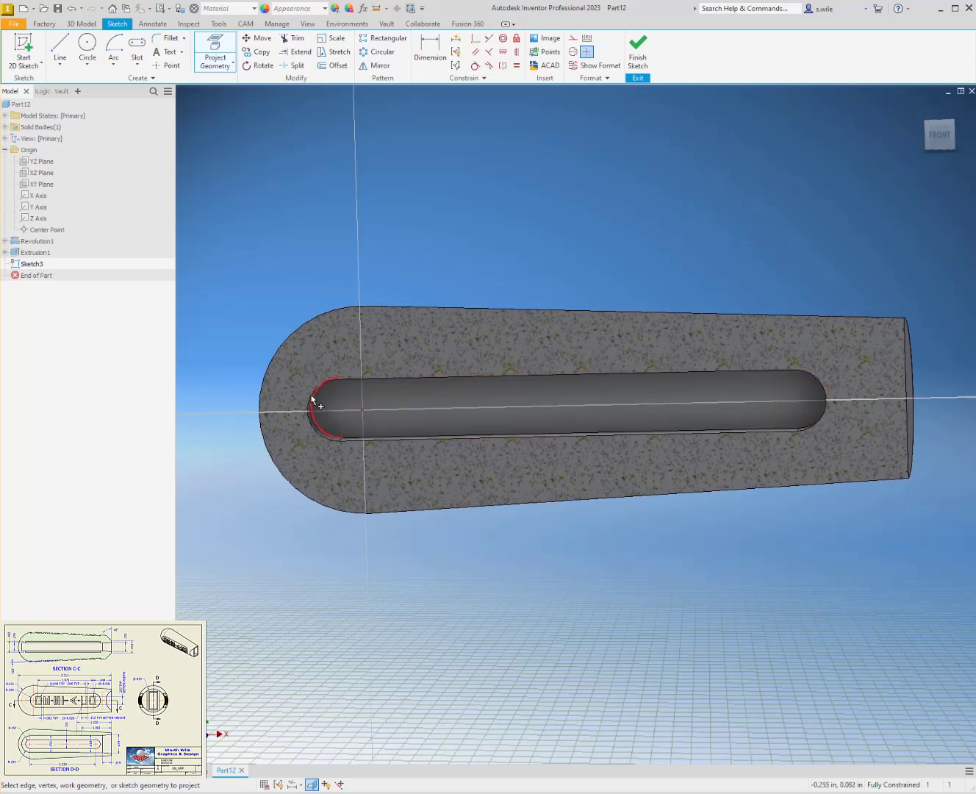
{"action": "left_click", "coordinate": [310, 397]}
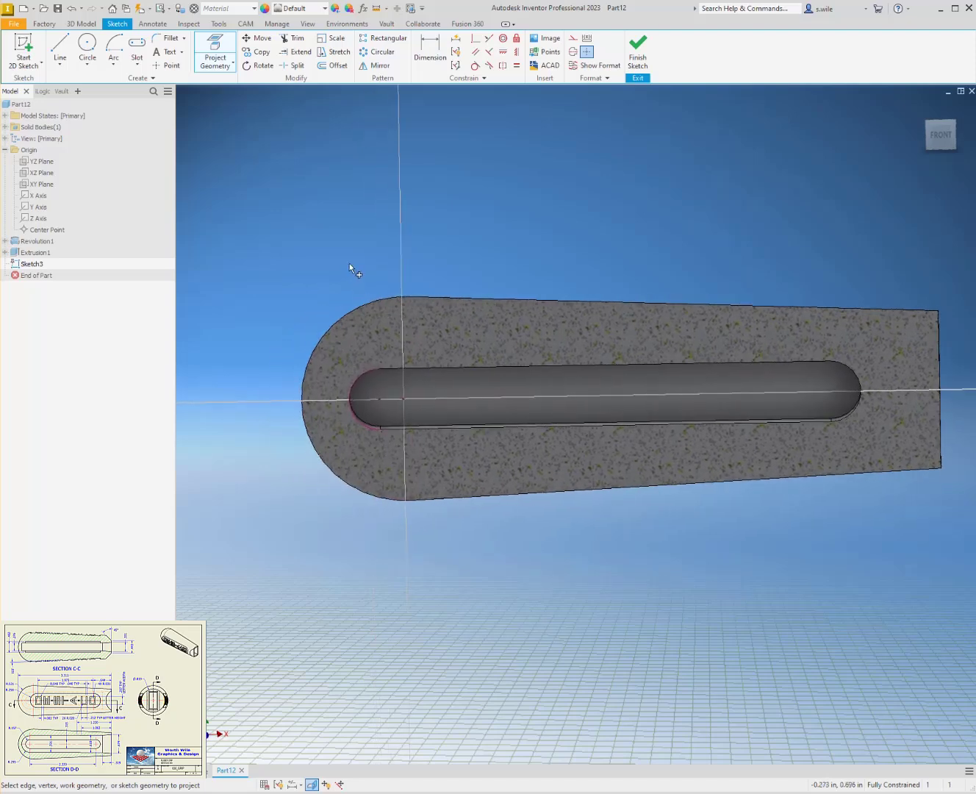
- Draw a circle of diameter .295*2 centered on the projected arc's center
{"action": "left_click", "coordinate": [88, 46]}
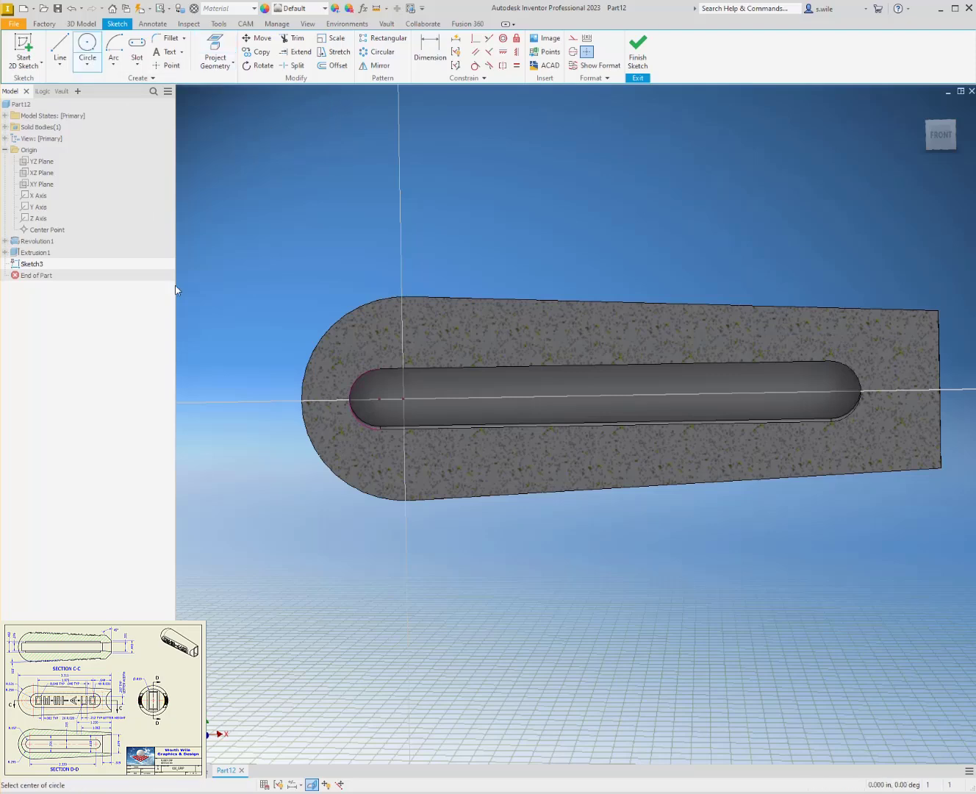
{"action": "left_click", "coordinate": [379, 398]}
{"action": "type", "text": ".295*2"}
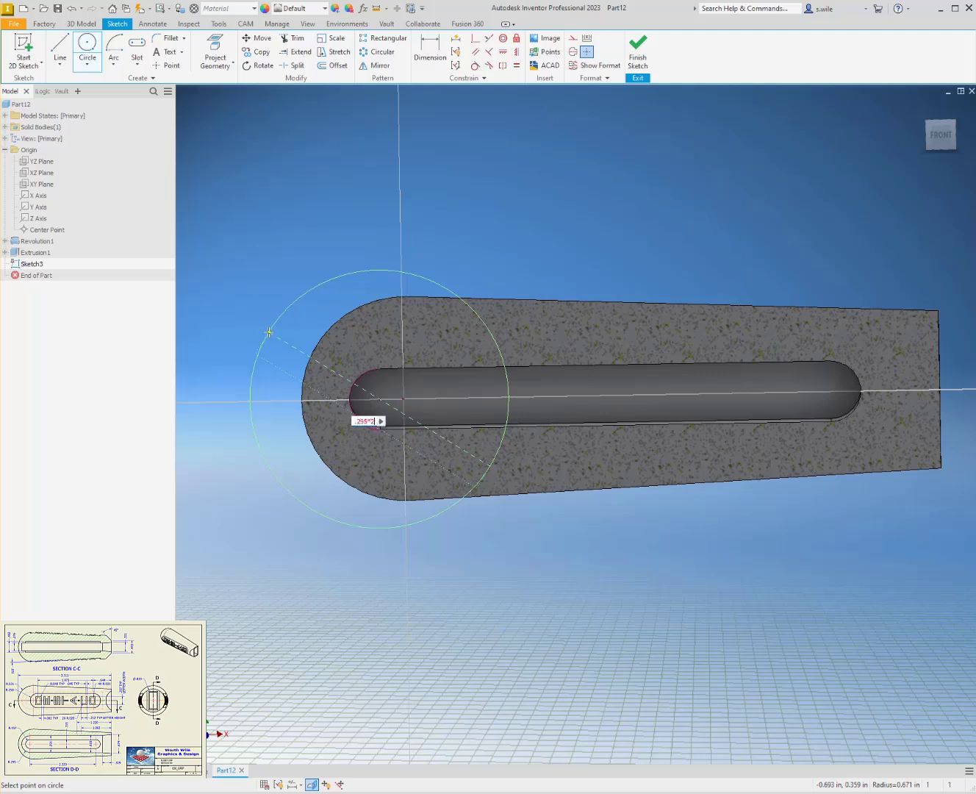
{"action": "key", "text": "Return"}
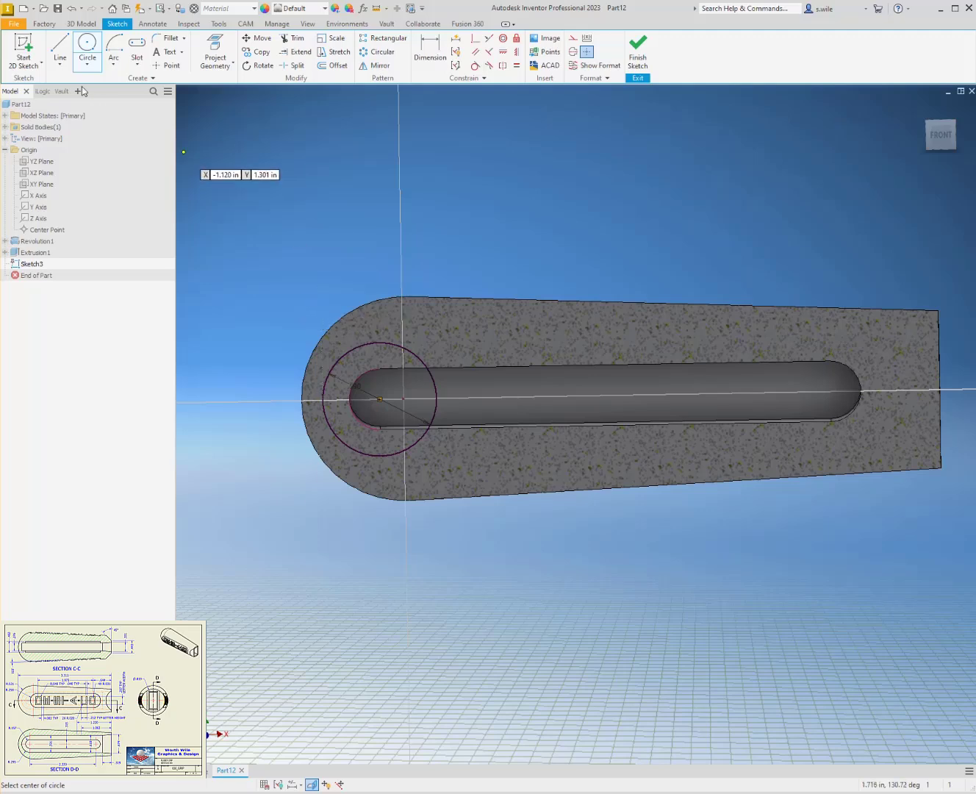
{"action": "left_click", "coordinate": [61, 42]}
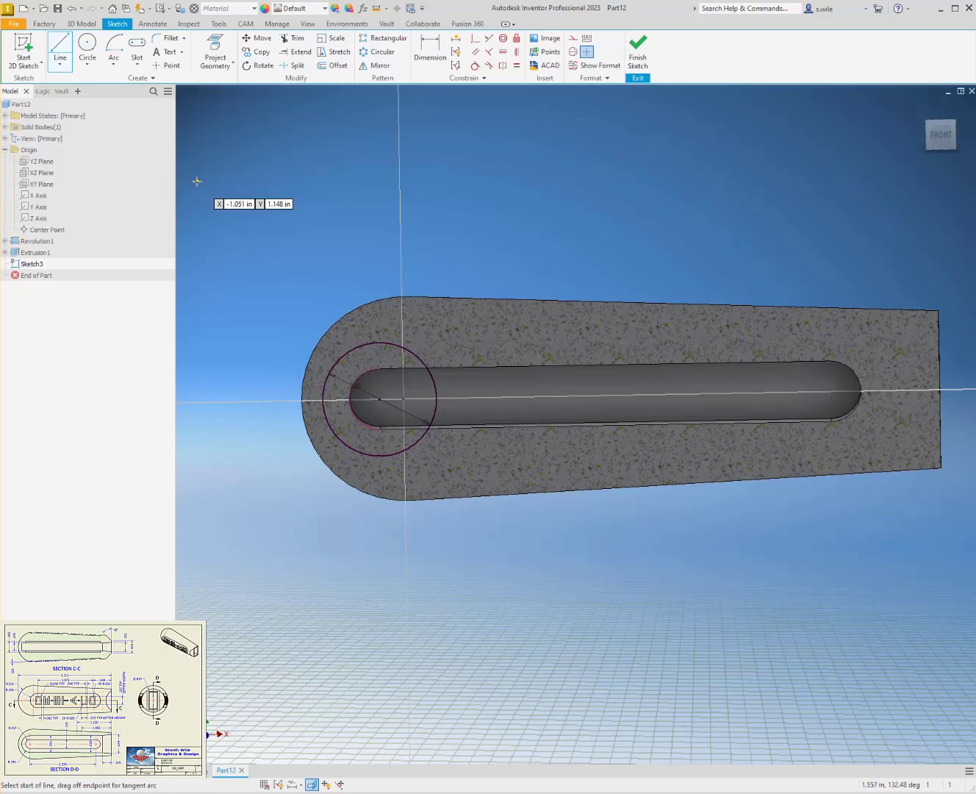
{"action": "scroll", "coordinate": [242, 324], "scroll_direction": "down", "scroll_amount": 3}
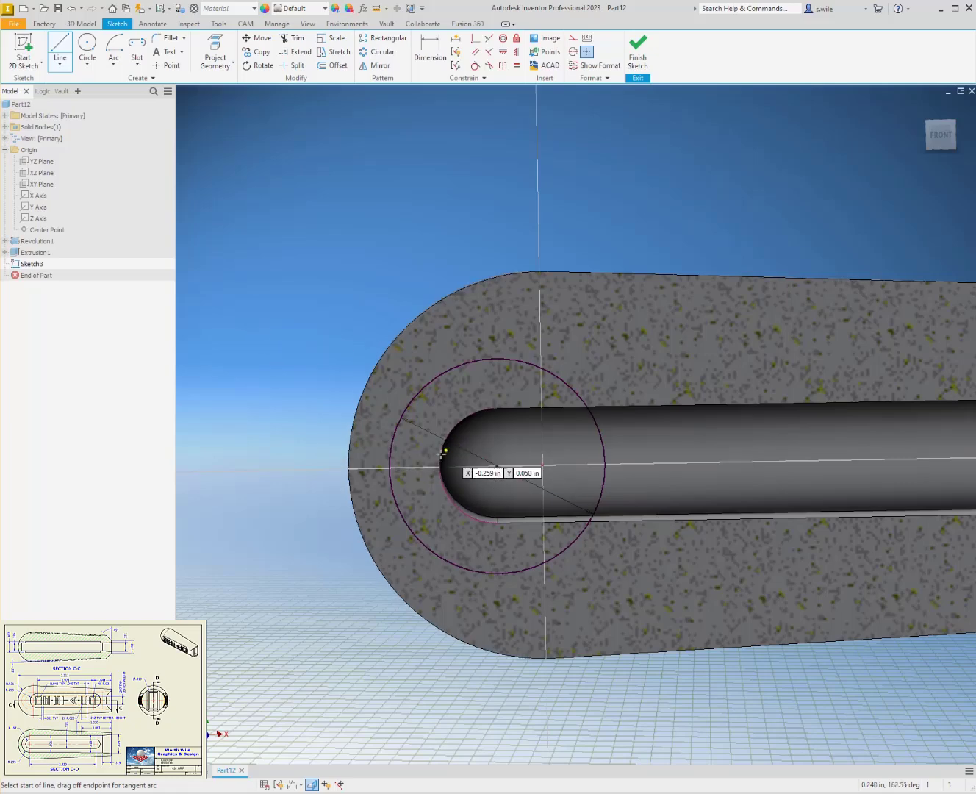
{"action": "scroll", "coordinate": [322, 425], "scroll_direction": "up", "scroll_amount": 2}
{"action": "key", "text": "Escape"}
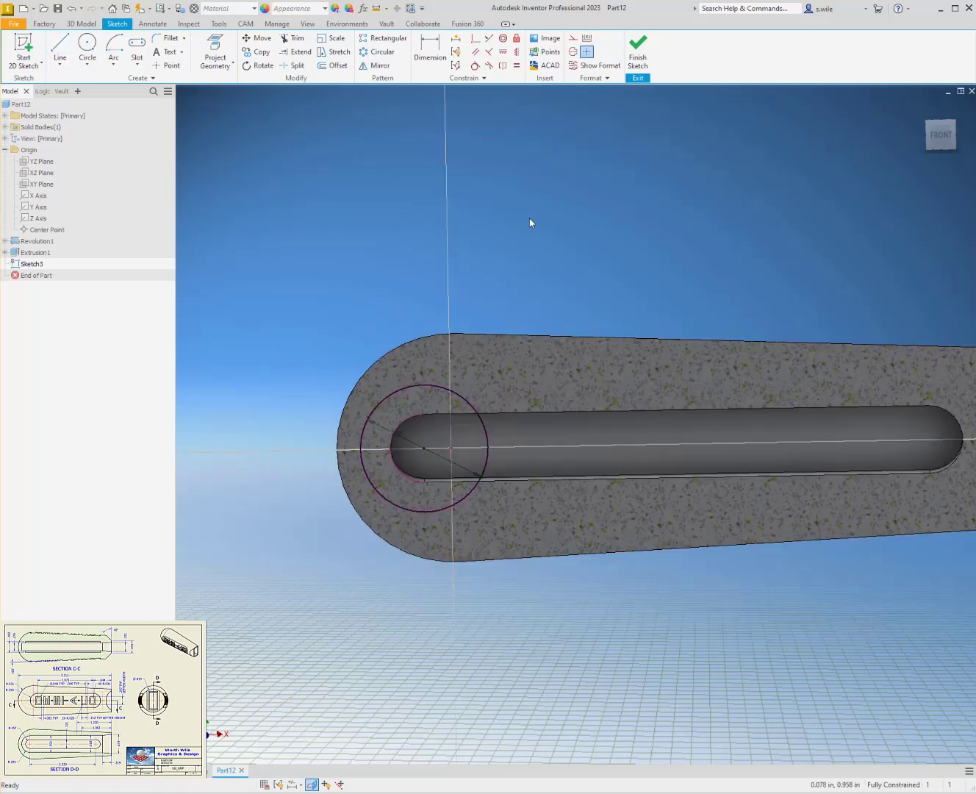
- Draw a horizontal line from the circle's top point toward the flat end of the grip, ending partway along the pocket
{"action": "left_click", "coordinate": [941, 133]}
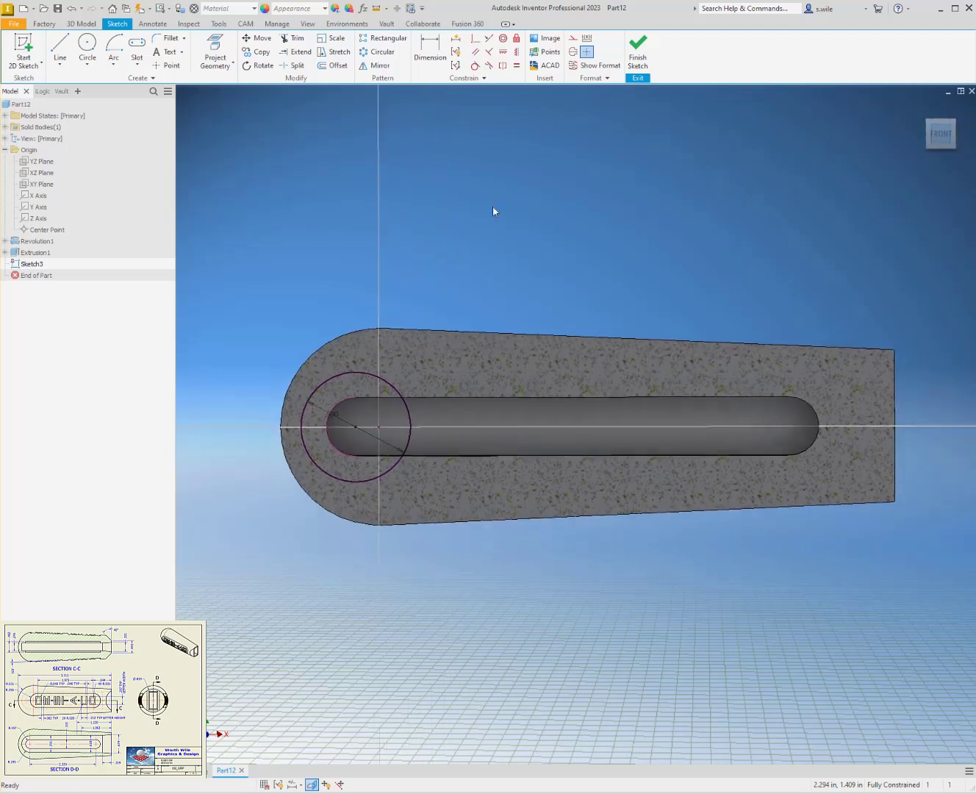
{"action": "left_click", "coordinate": [59, 50]}
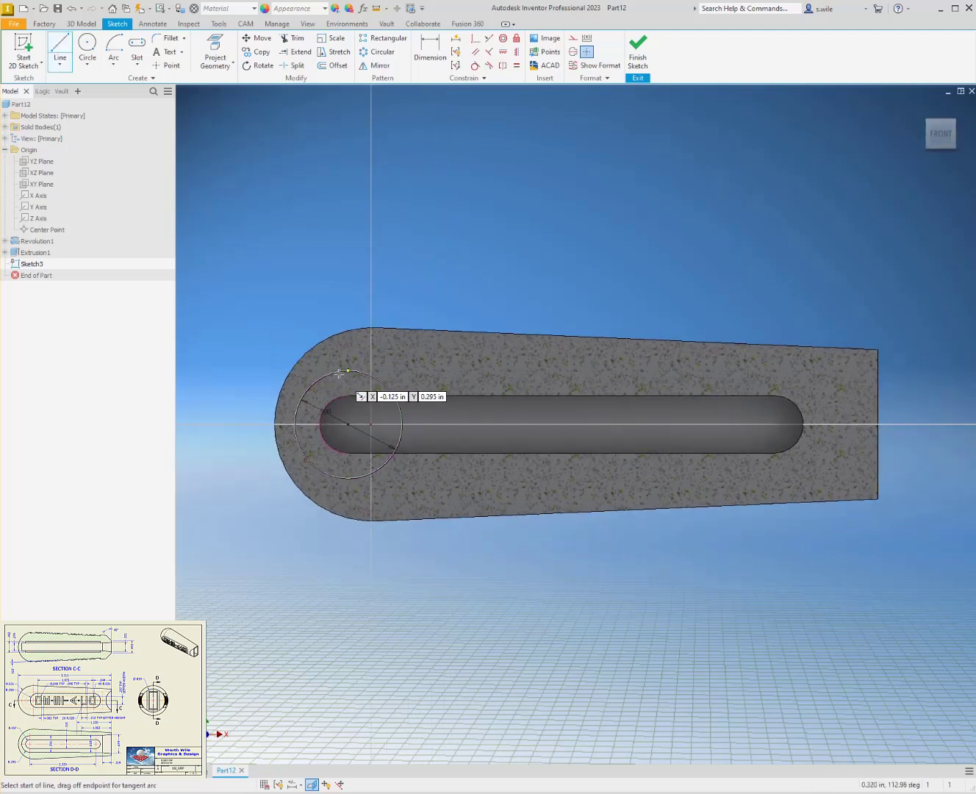
{"action": "left_click", "coordinate": [348, 369]}
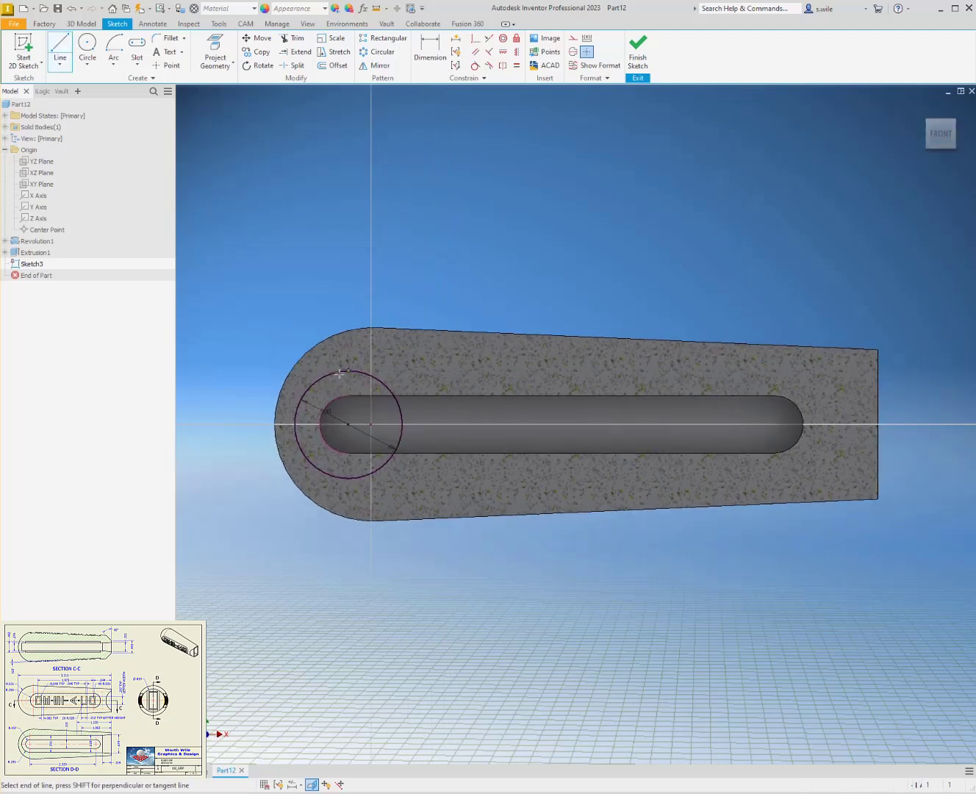
{"action": "left_click", "coordinate": [522, 370]}
{"action": "key", "text": "Escape"}
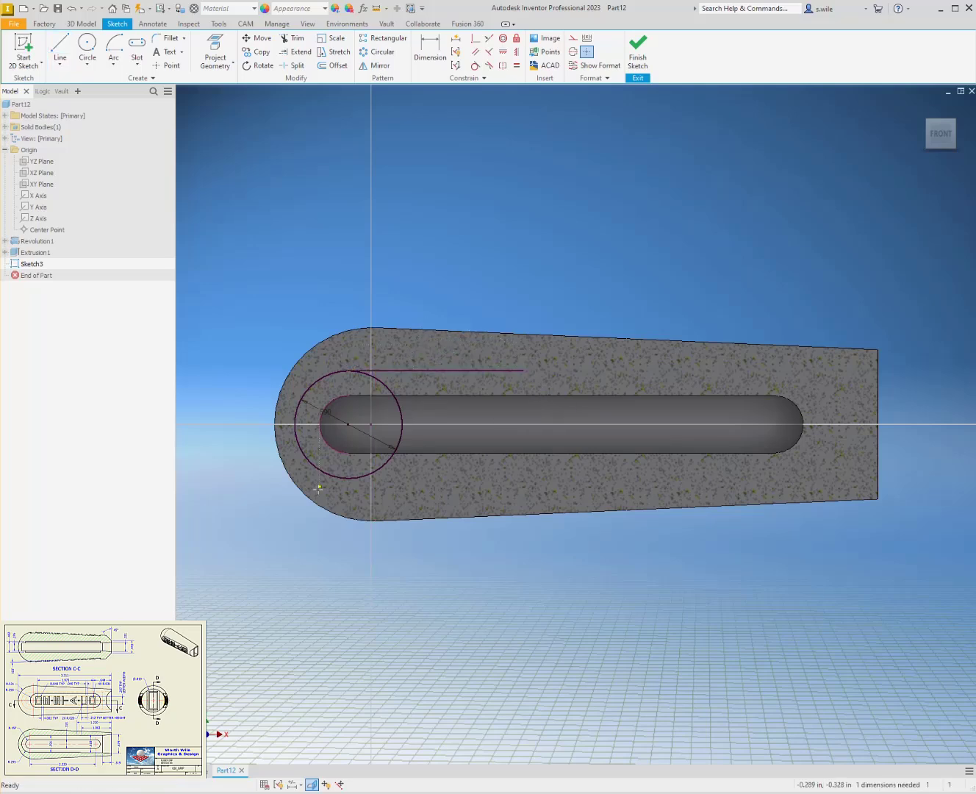
- Draw a matching horizontal line from the circle's bottom point, continued by a short outward-sloping segment about 0.17 in long
{"action": "key", "text": "l"}
{"action": "left_click", "coordinate": [350, 478]}
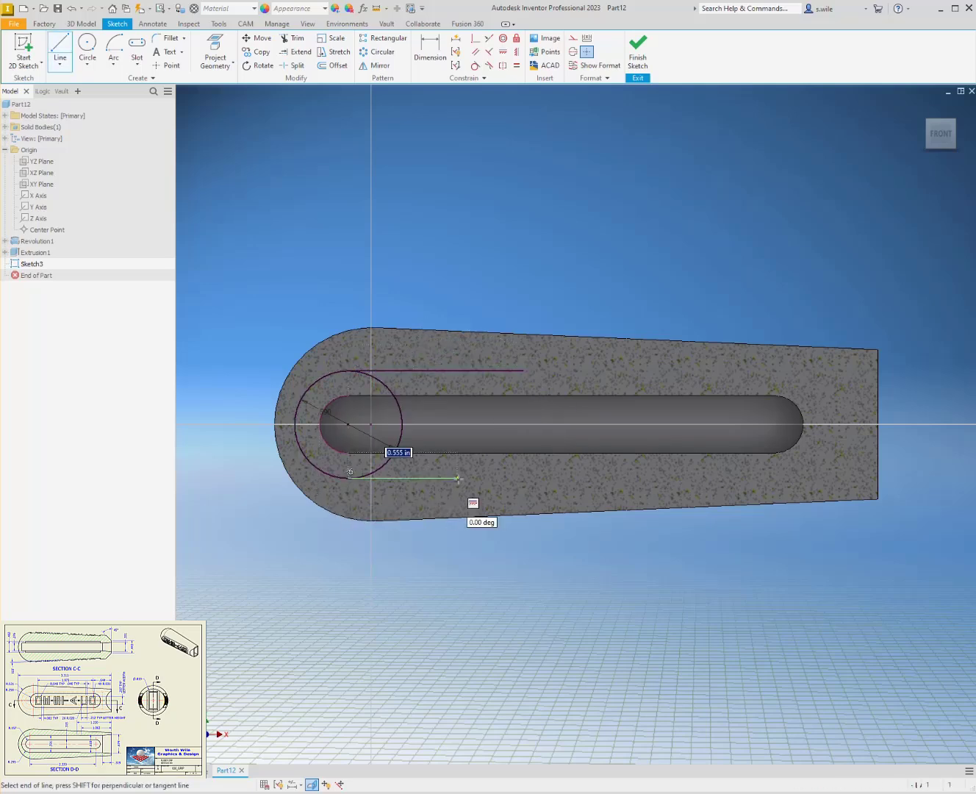
{"action": "left_click", "coordinate": [528, 478]}
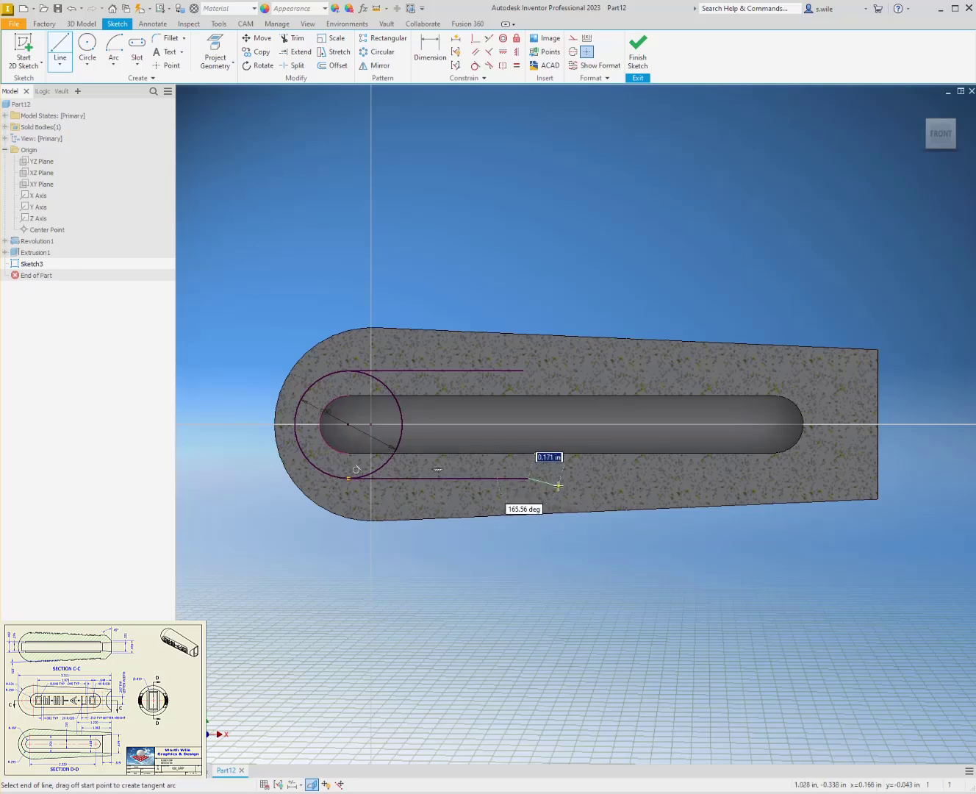
{"action": "left_click", "coordinate": [558, 485]}
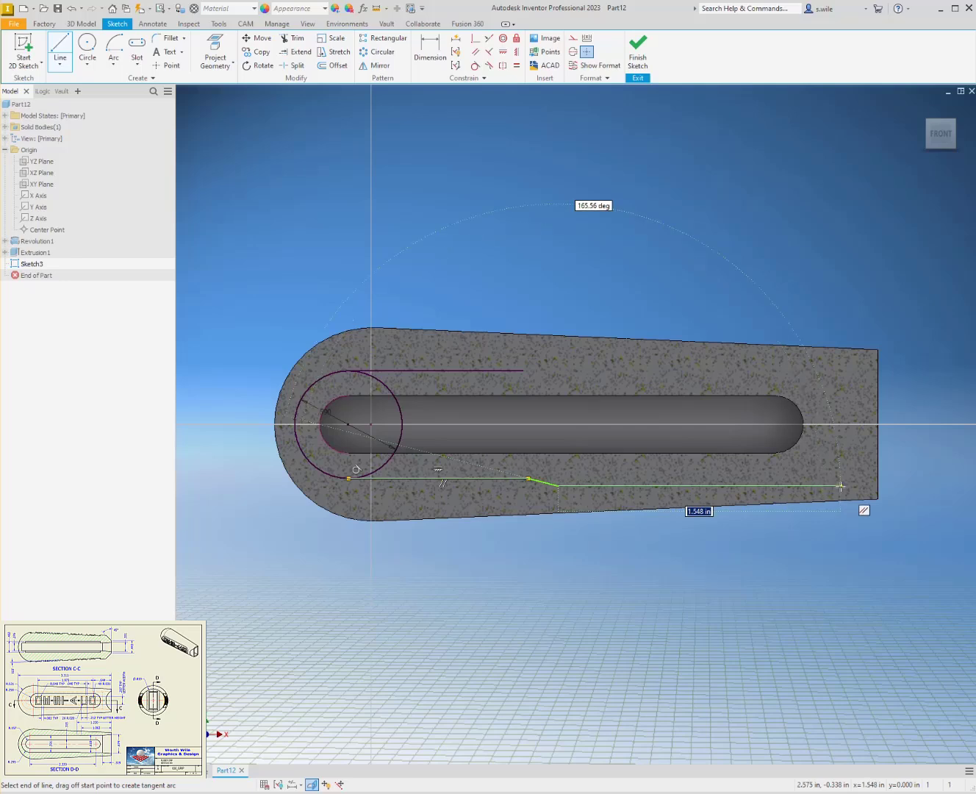
{"action": "key", "text": "Escape"}
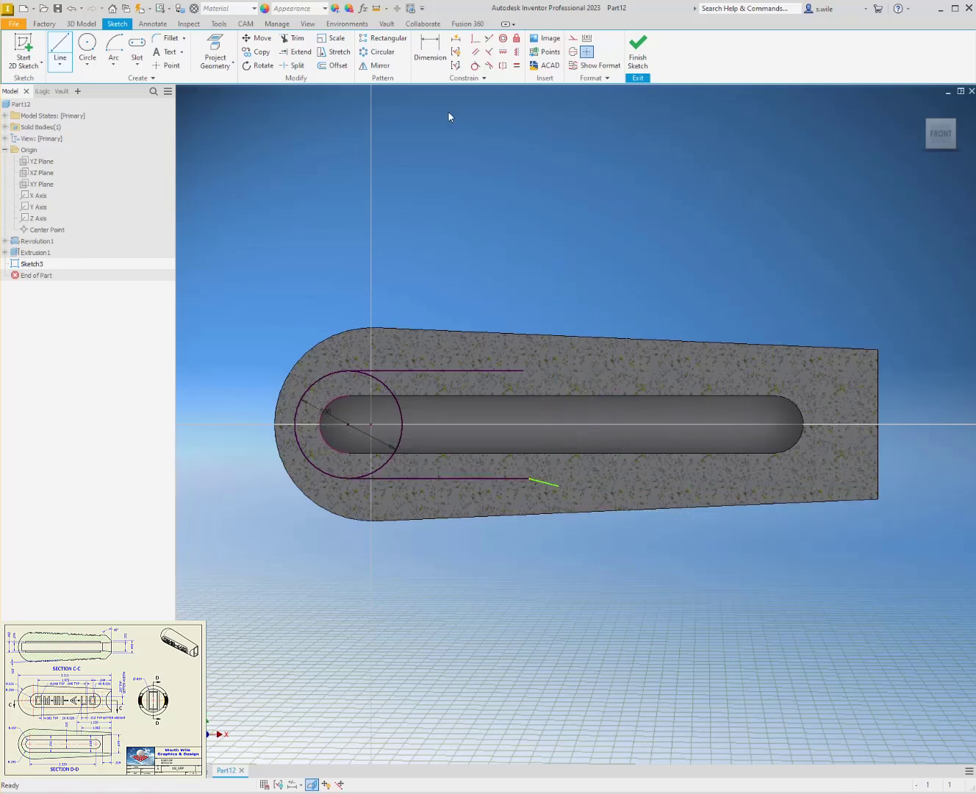
- Project the grip's flat end edge and draw a horizontal line from the lower sloped segment's end to it
{"action": "left_click", "coordinate": [215, 51]}
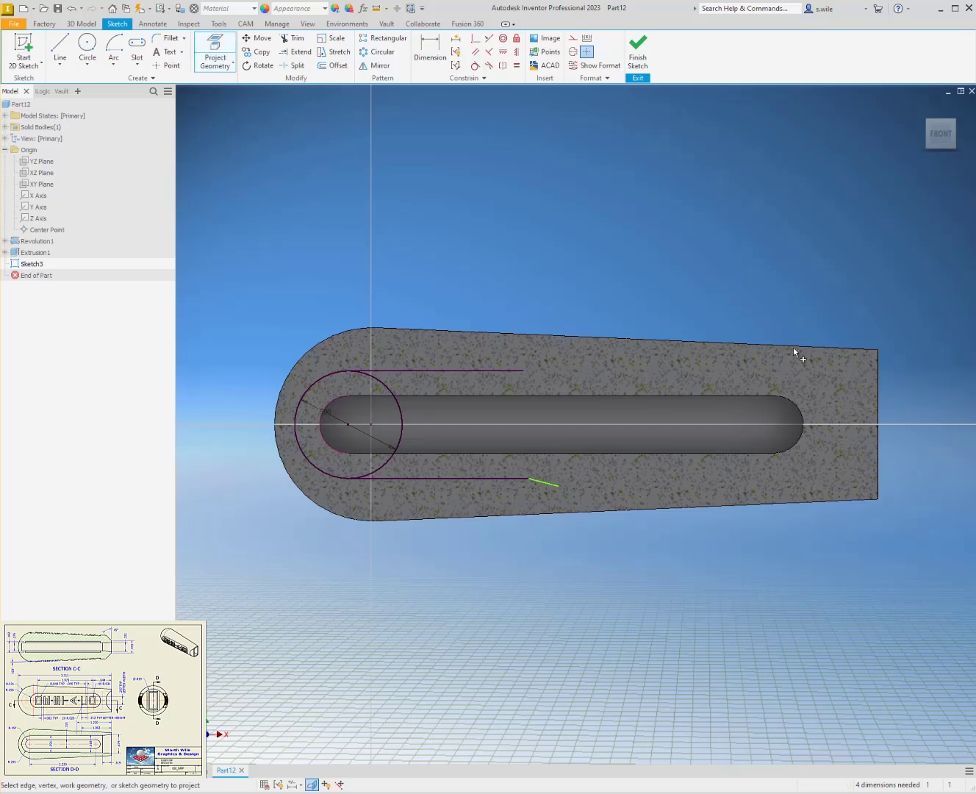
{"action": "left_click", "coordinate": [879, 414]}
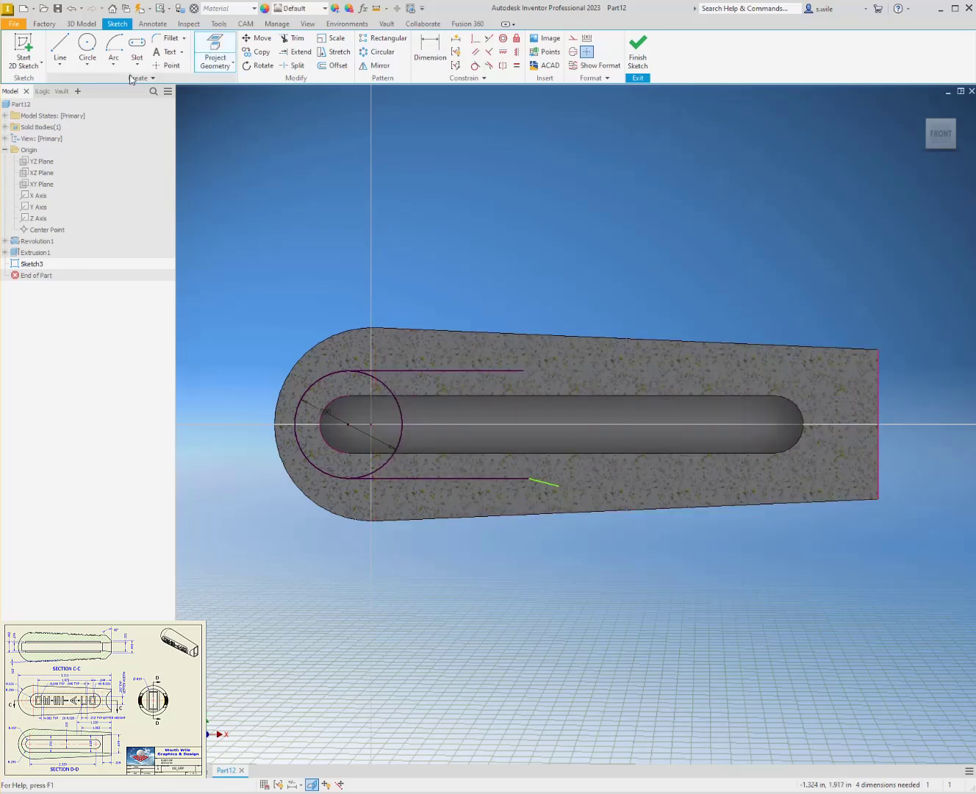
{"action": "left_click", "coordinate": [60, 46]}
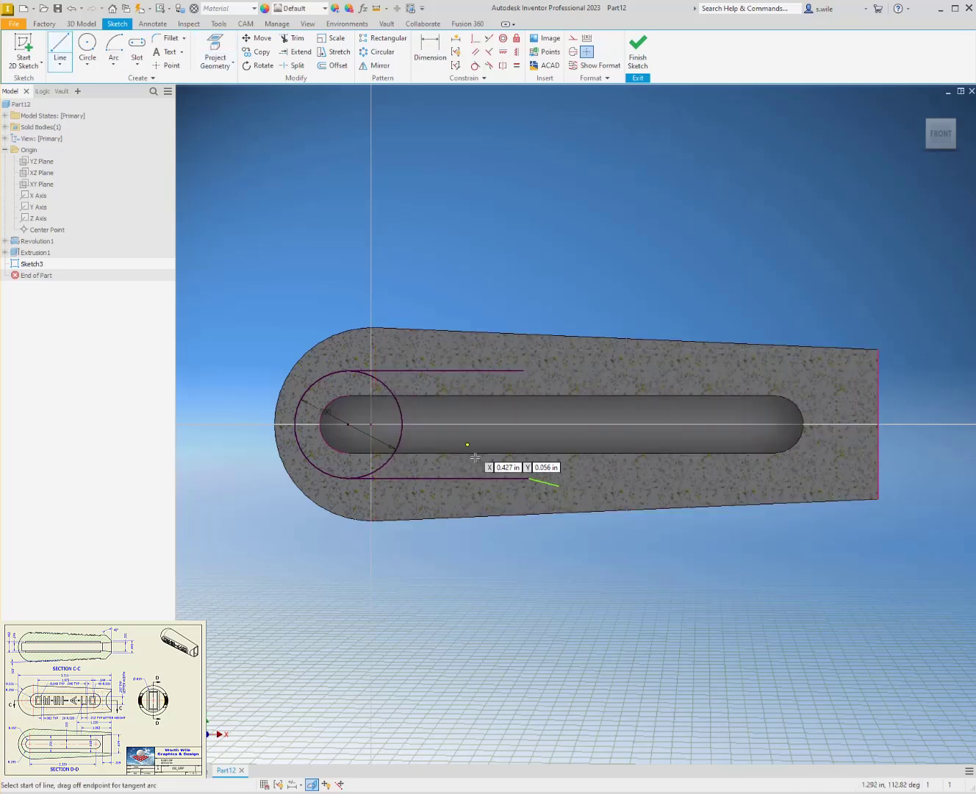
{"action": "left_click", "coordinate": [559, 486]}
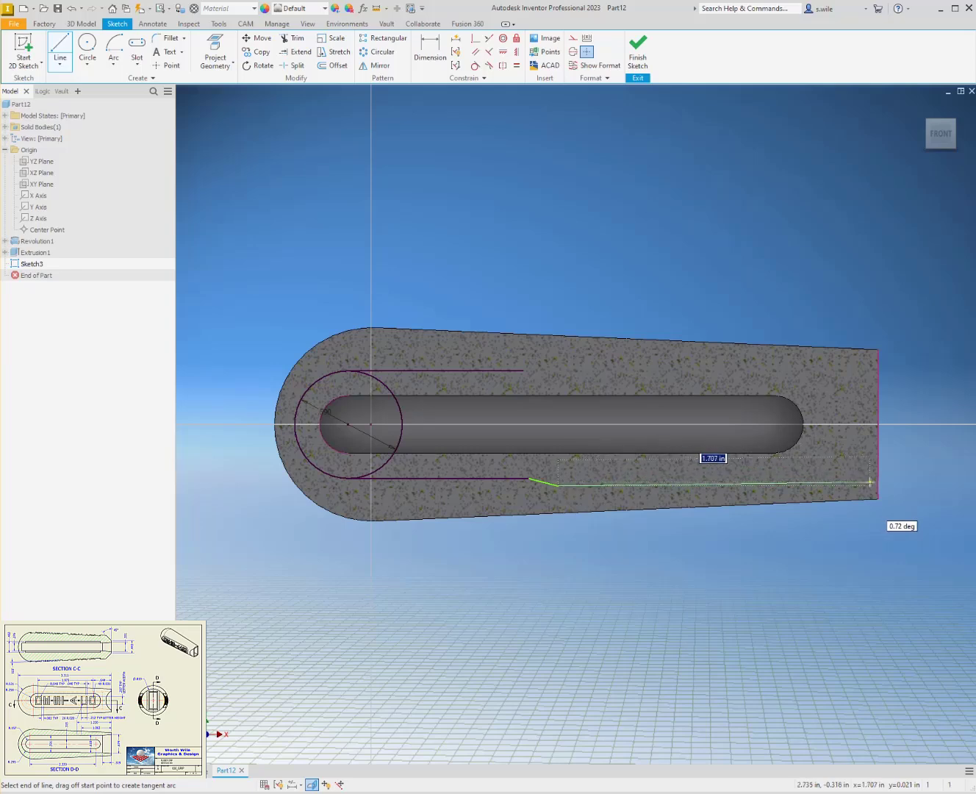
{"action": "left_click", "coordinate": [878, 486]}
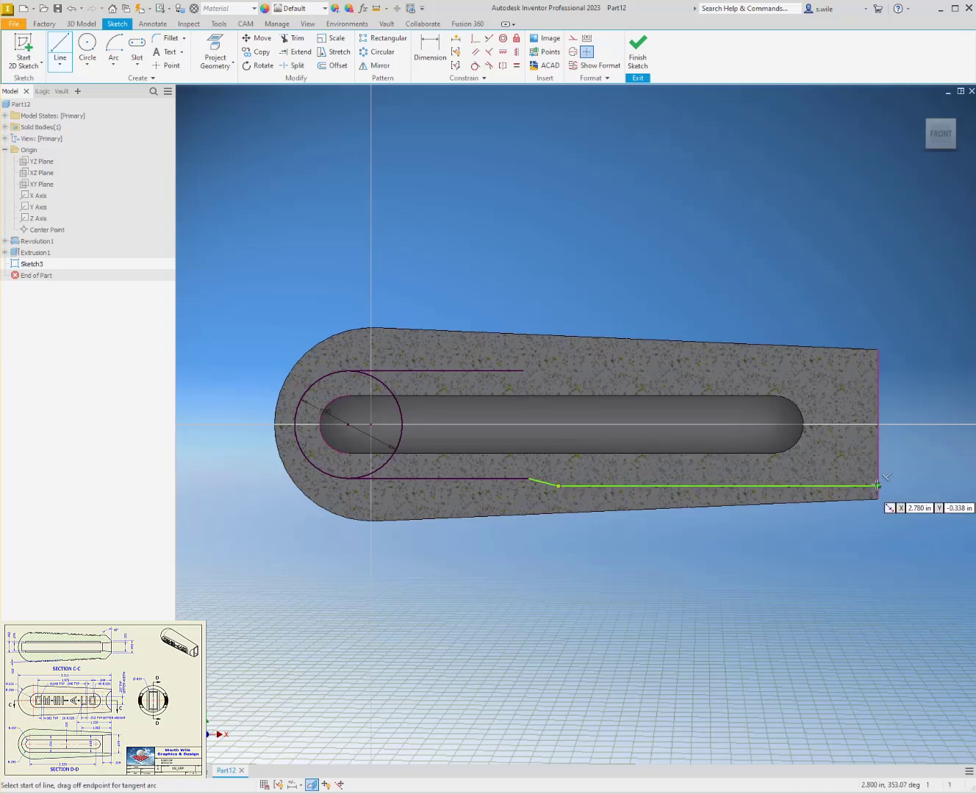
- Extend the upper line with an outward-sloping segment about 0.11 in long and a horizontal line to the projected end edge
{"action": "left_click", "coordinate": [518, 373]}
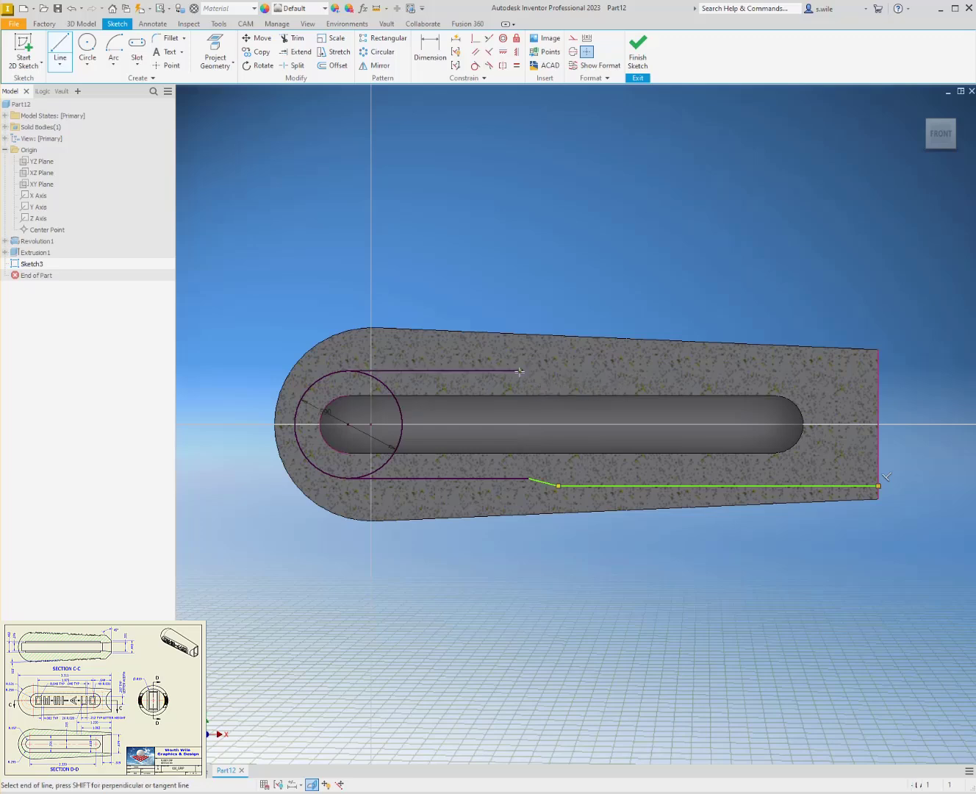
{"action": "key", "text": "Escape"}
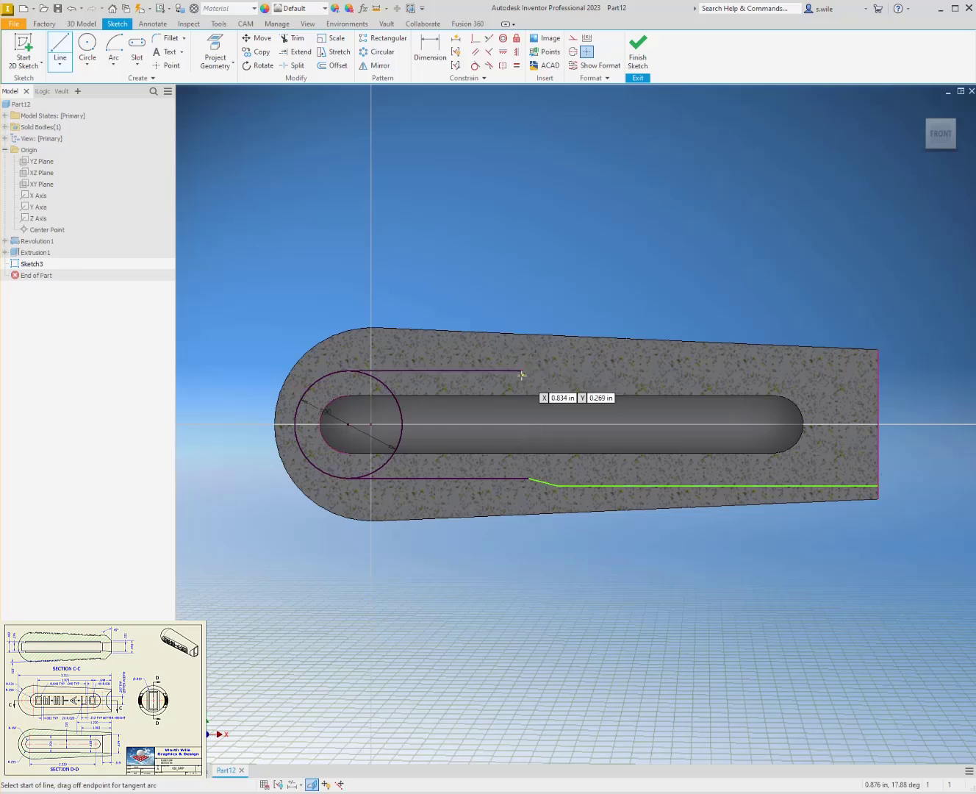
{"action": "left_click", "coordinate": [524, 371]}
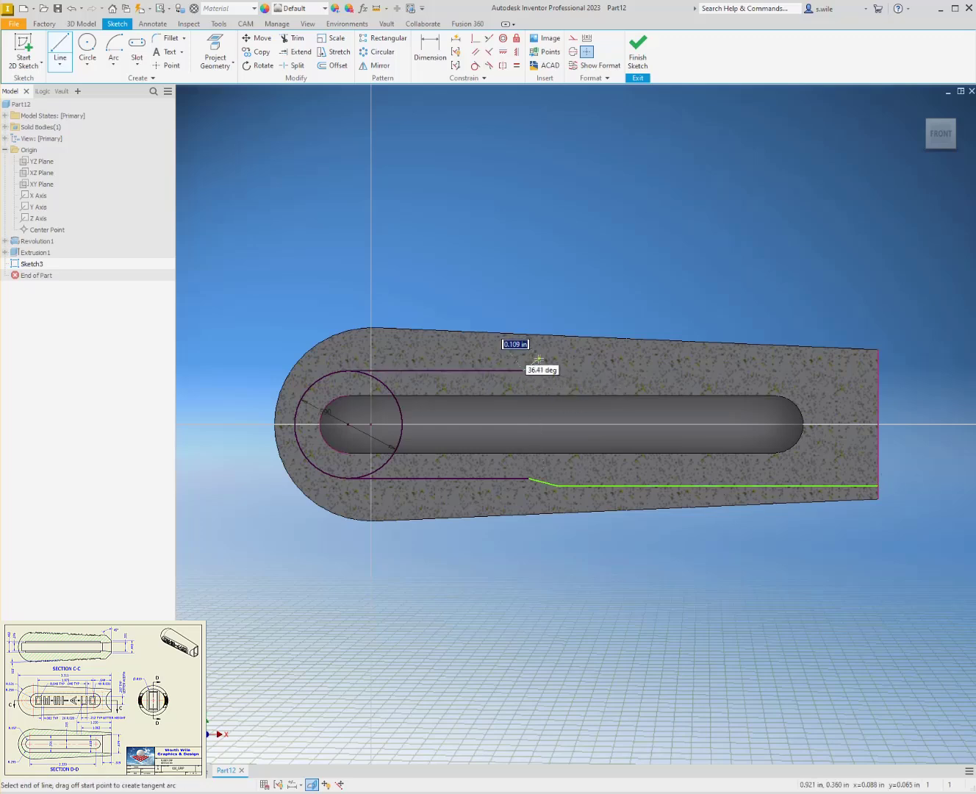
{"action": "left_click", "coordinate": [539, 358]}
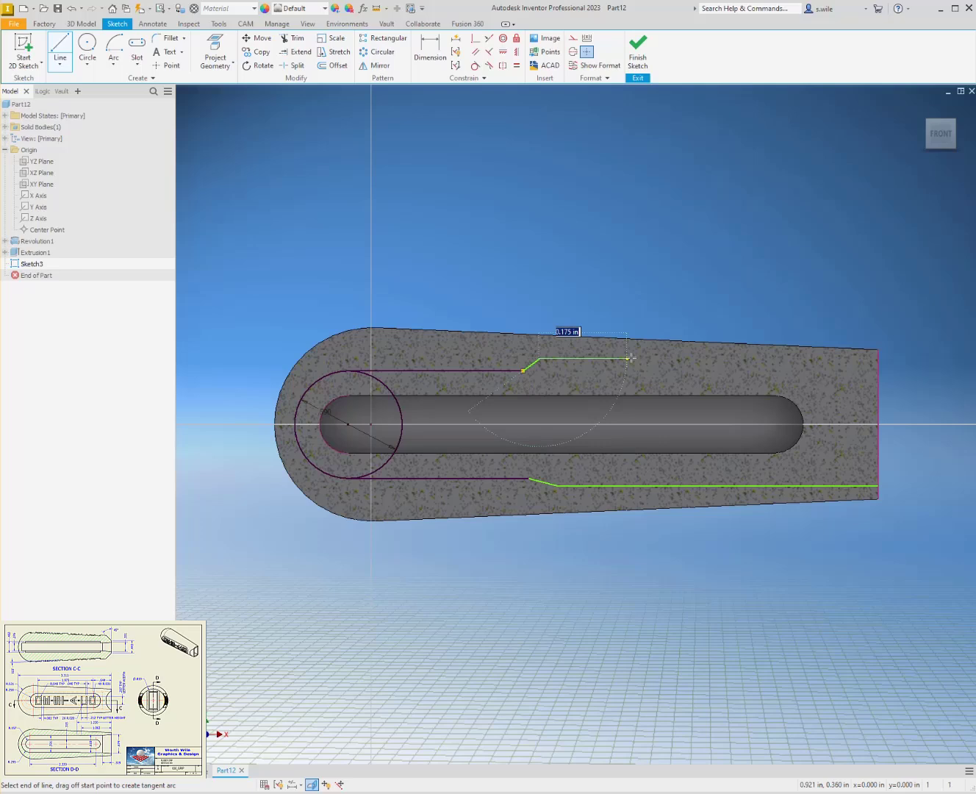
{"action": "double_click", "coordinate": [877, 359]}
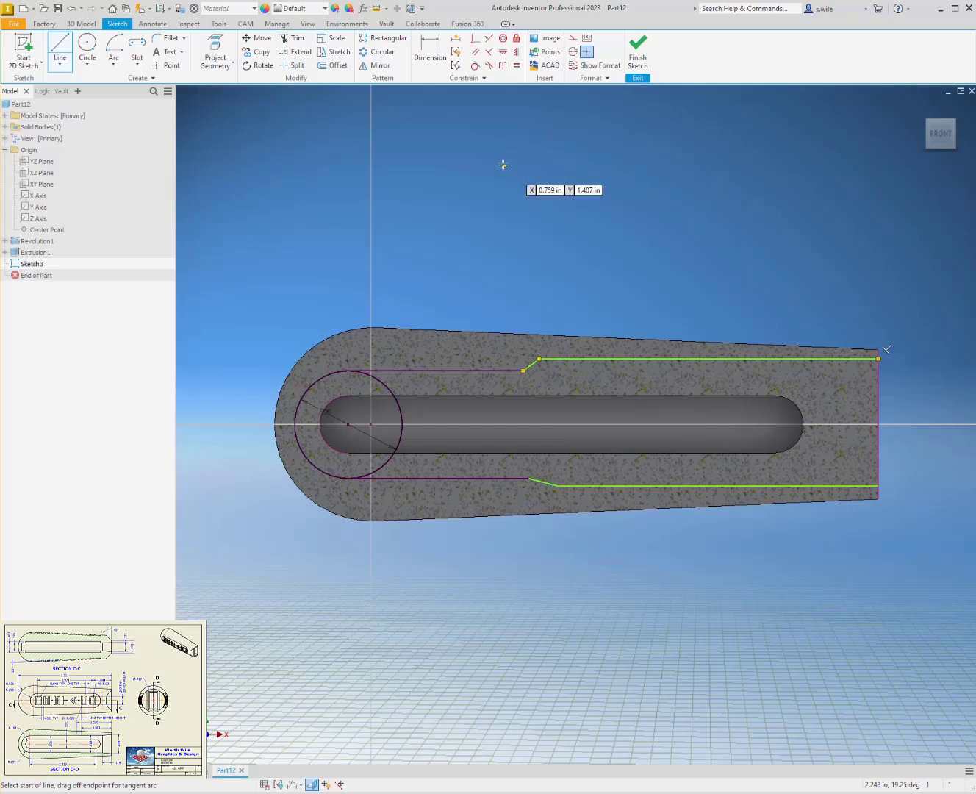
- Make the two sloped segments equal in length, and likewise the two horizontal lines starting at the circle
{"action": "left_click", "coordinate": [519, 68]}
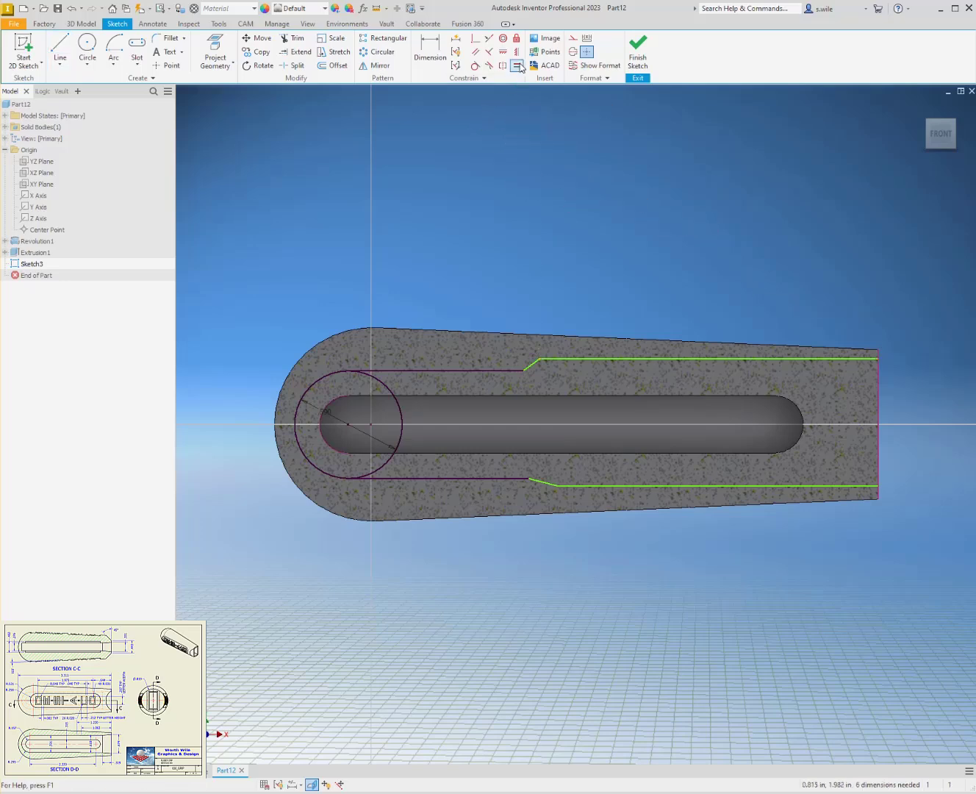
{"action": "left_click", "coordinate": [531, 364]}
{"action": "left_click", "coordinate": [540, 482]}
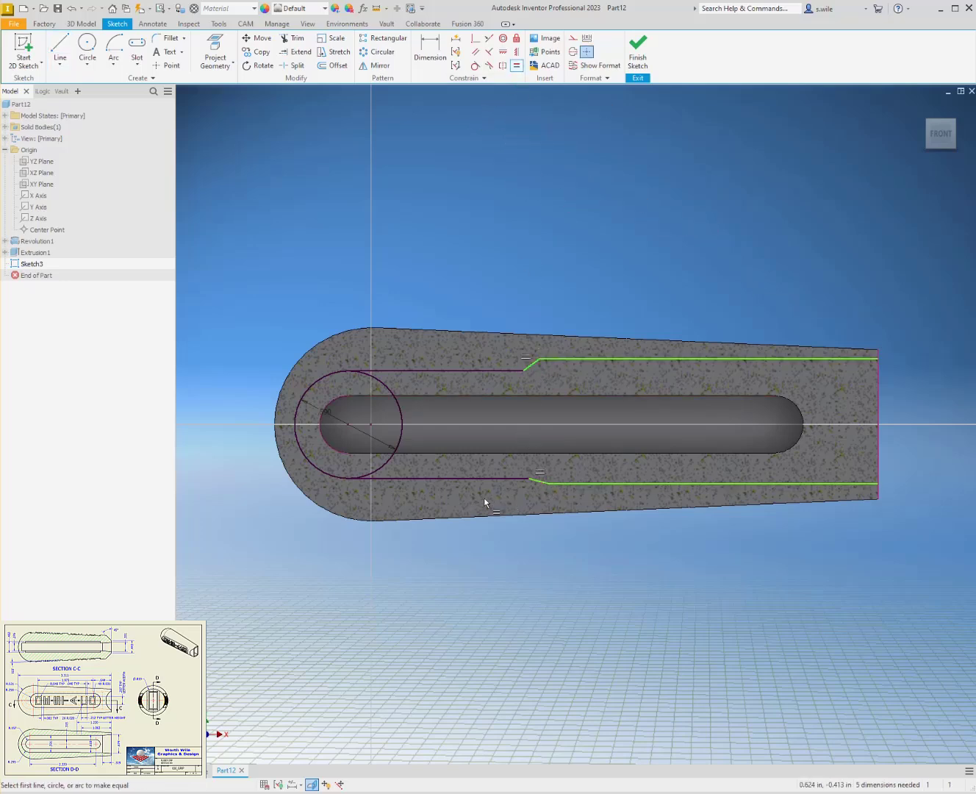
{"action": "left_click", "coordinate": [479, 478]}
{"action": "left_click", "coordinate": [483, 371]}
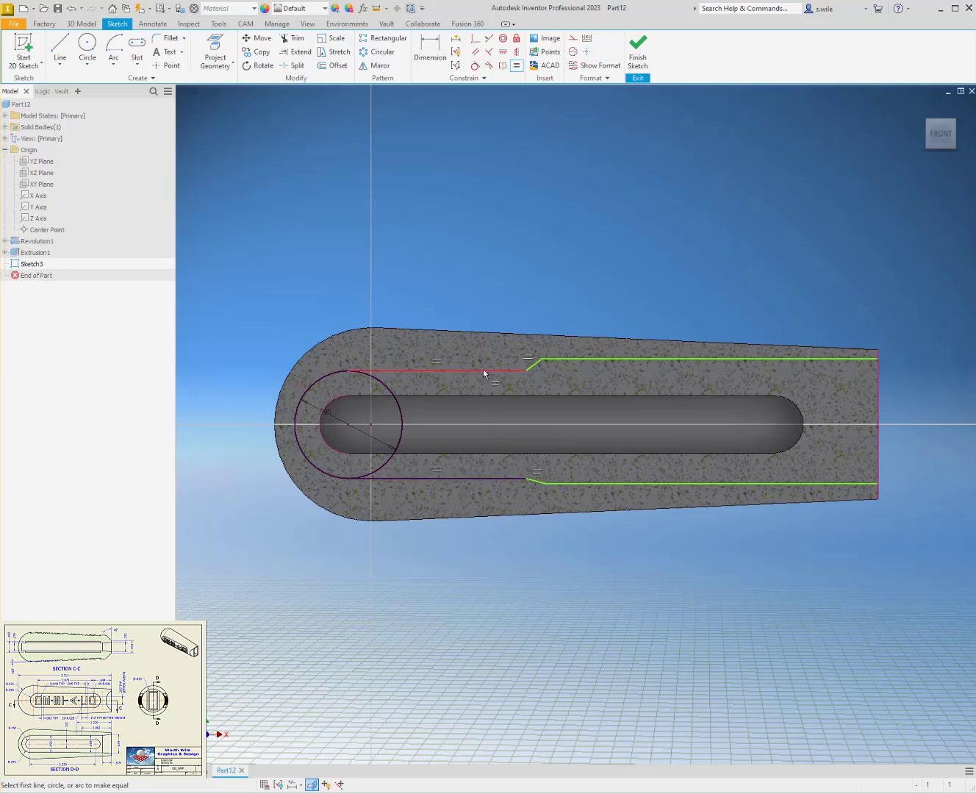
- Make the two long horizontal lines running to the part's flat end equal in length
{"action": "left_click", "coordinate": [606, 358]}
{"action": "left_click", "coordinate": [612, 484]}
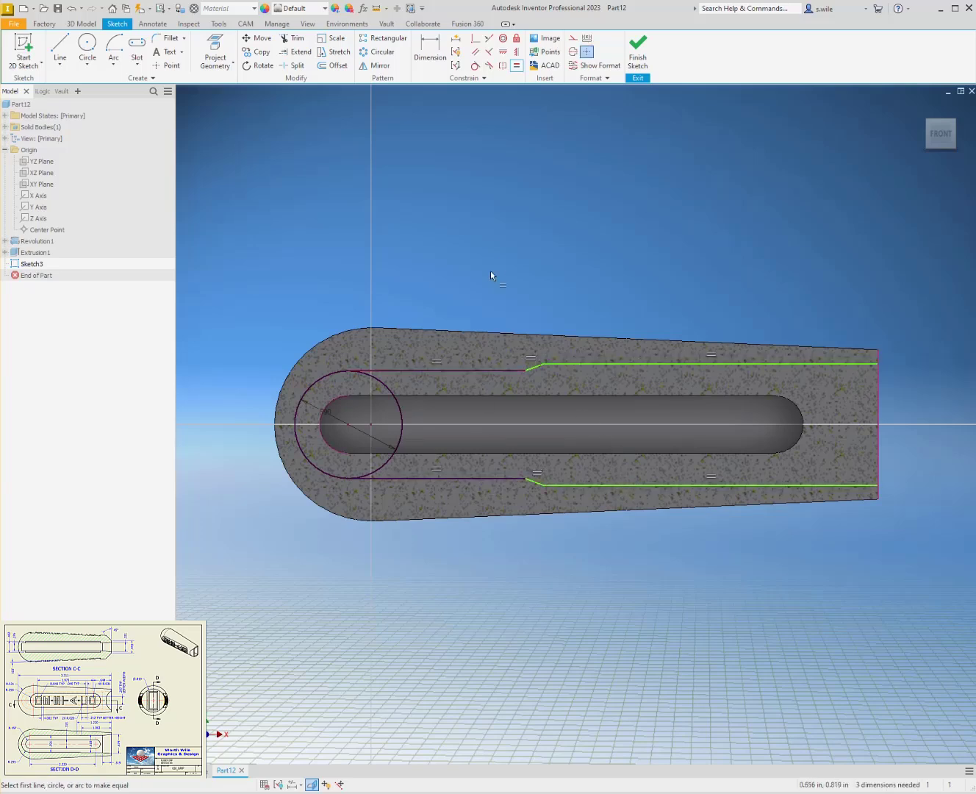
{"action": "key", "text": "Escape"}
- Dimension the distance from the flat end to the upper slanted line's outer corner as 1.063 in
{"action": "key", "text": "d"}
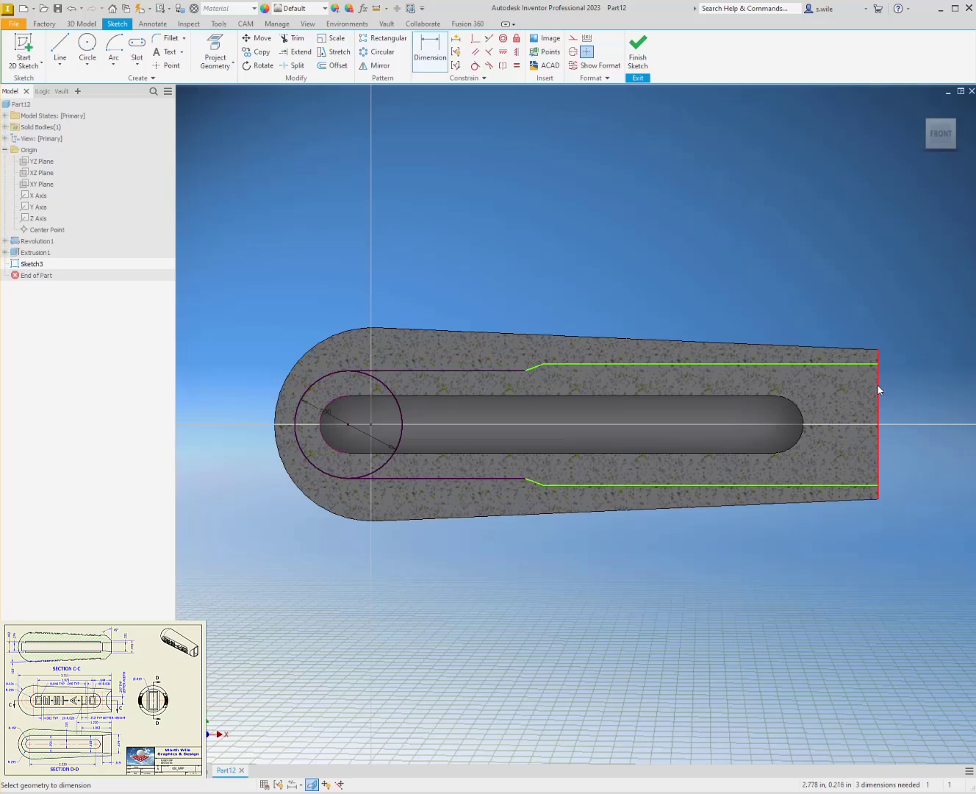
{"action": "left_click", "coordinate": [880, 389]}
{"action": "left_click", "coordinate": [545, 362]}
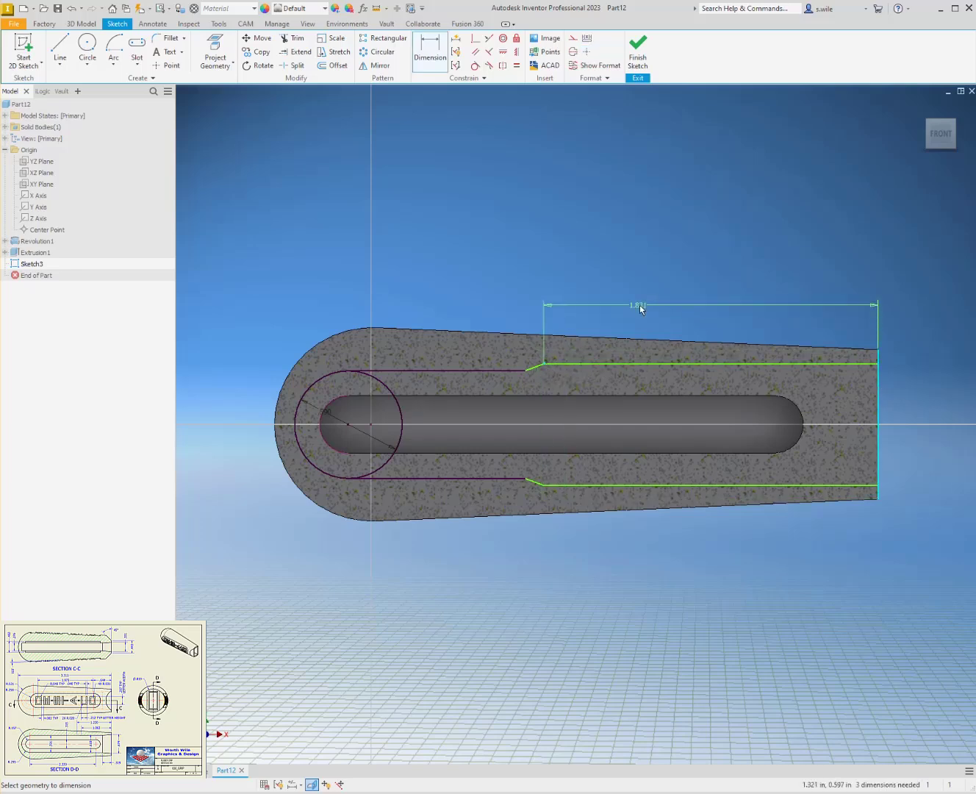
{"action": "left_click", "coordinate": [641, 303]}
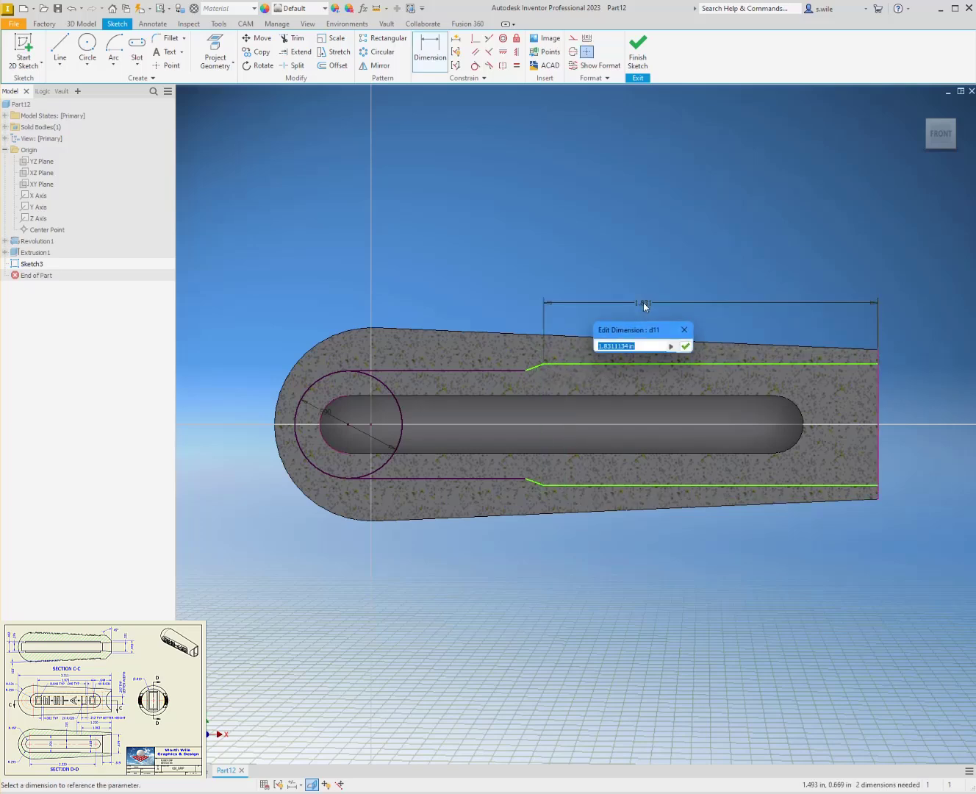
{"action": "type", "text": "1.063"}
{"action": "key", "text": "Return"}
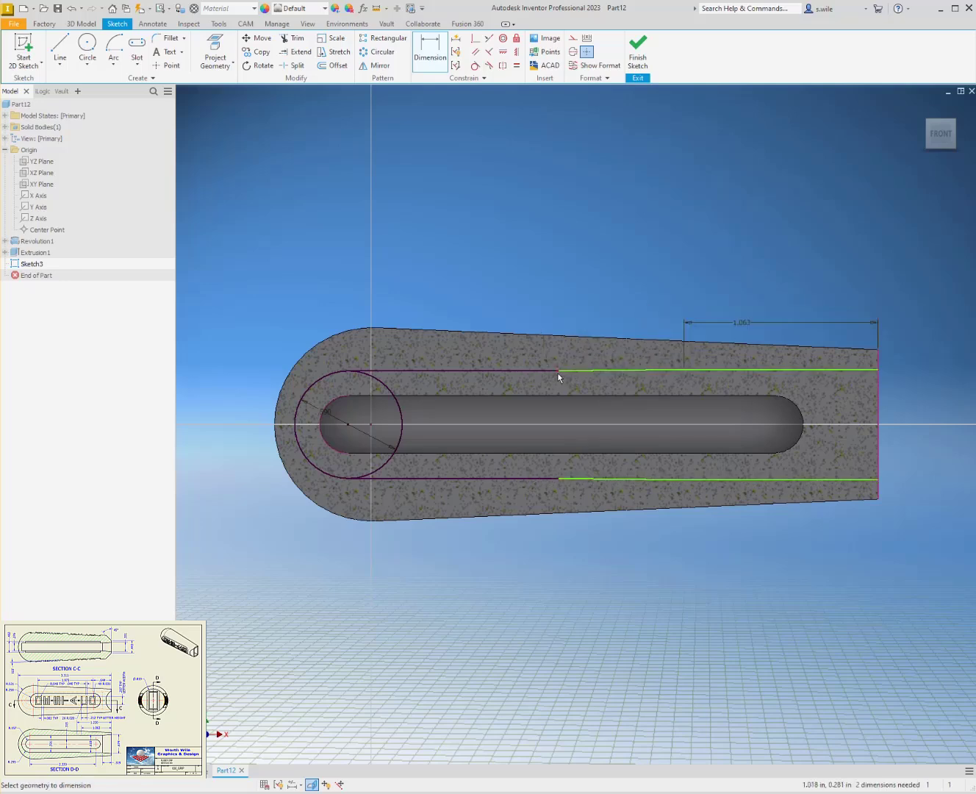
- Dimension the distance from the flat end to the upper slanted line's inner corner as 1.22 in
{"action": "left_click", "coordinate": [879, 396]}
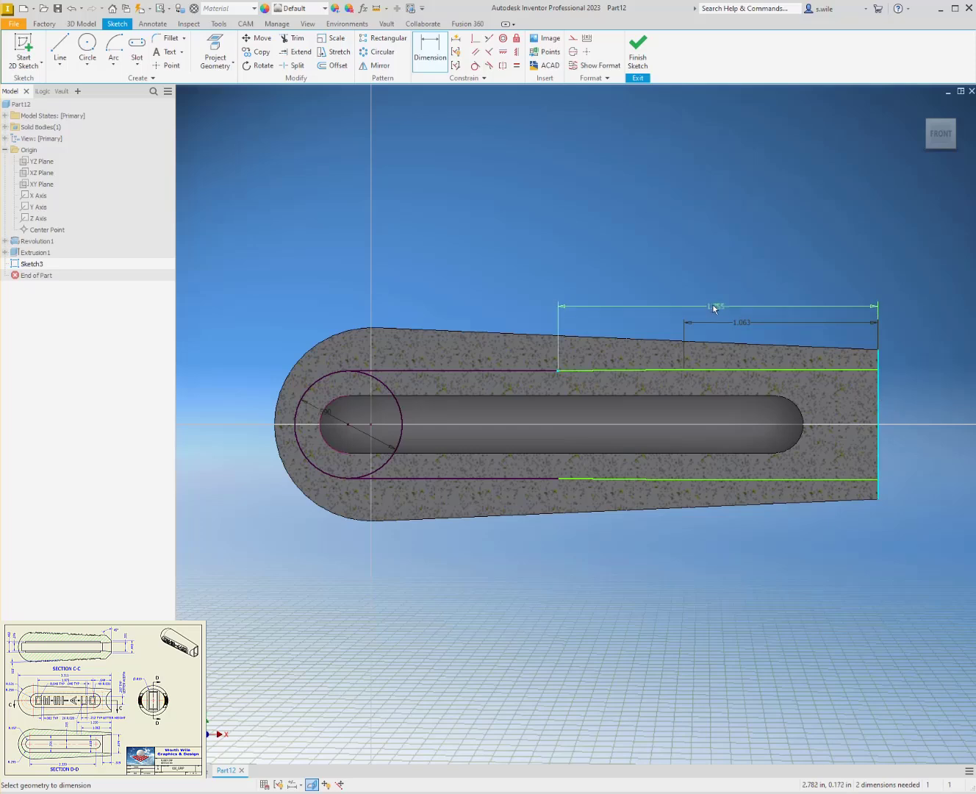
{"action": "left_click", "coordinate": [705, 301]}
{"action": "type", "text": "1."}
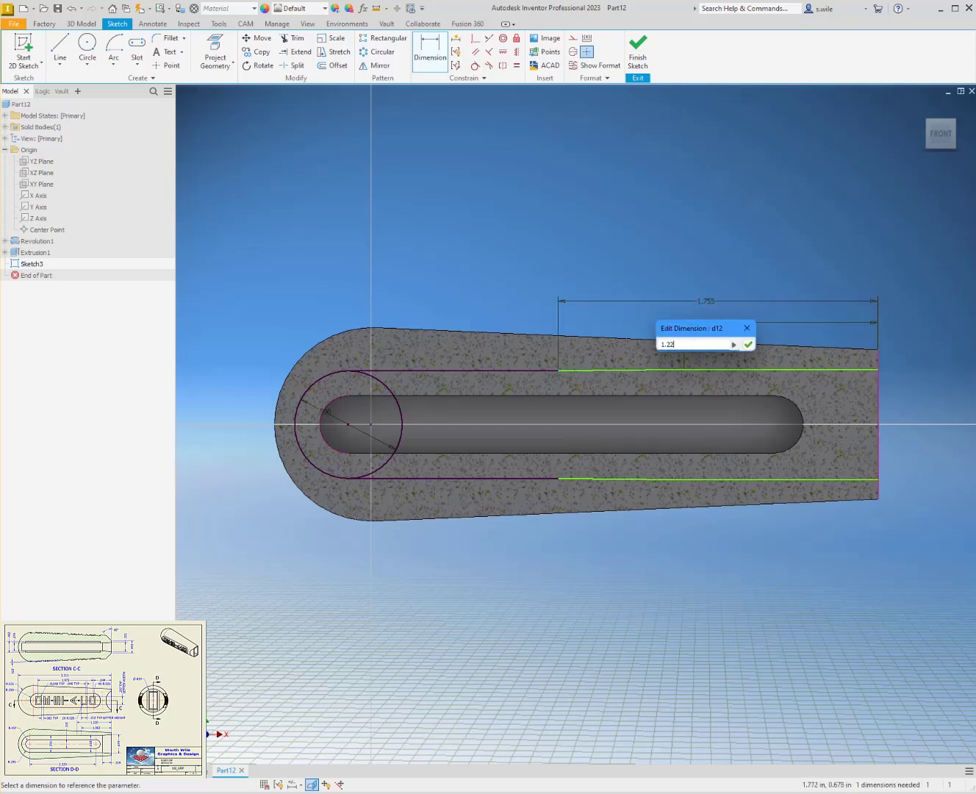
{"action": "type", "text": "22"}
{"action": "key", "text": "Return"}
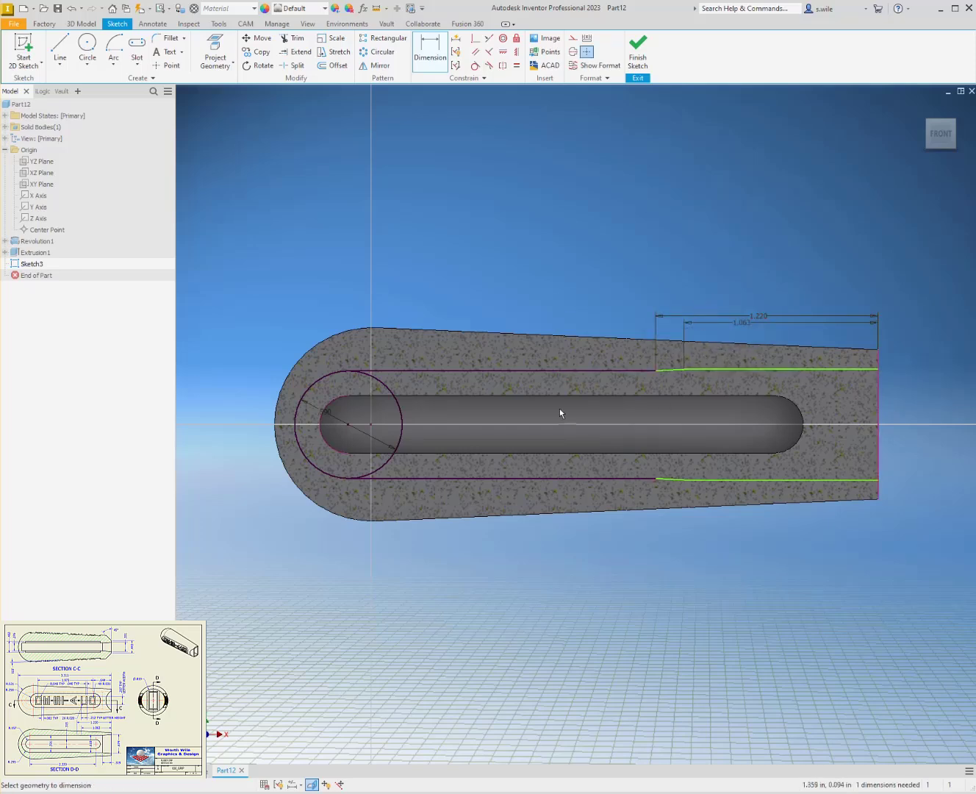
- Dimension the spacing between the two horizontal lines near the flat end as .618 in
{"action": "left_click", "coordinate": [774, 369]}
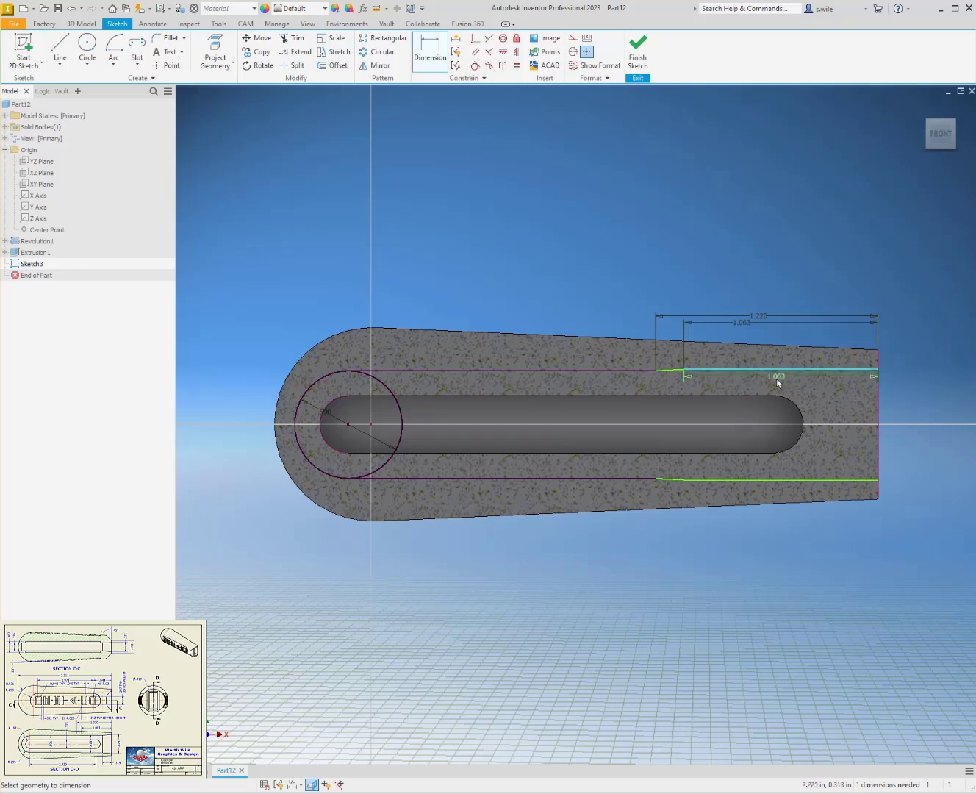
{"action": "left_click", "coordinate": [787, 481]}
{"action": "left_click", "coordinate": [820, 440]}
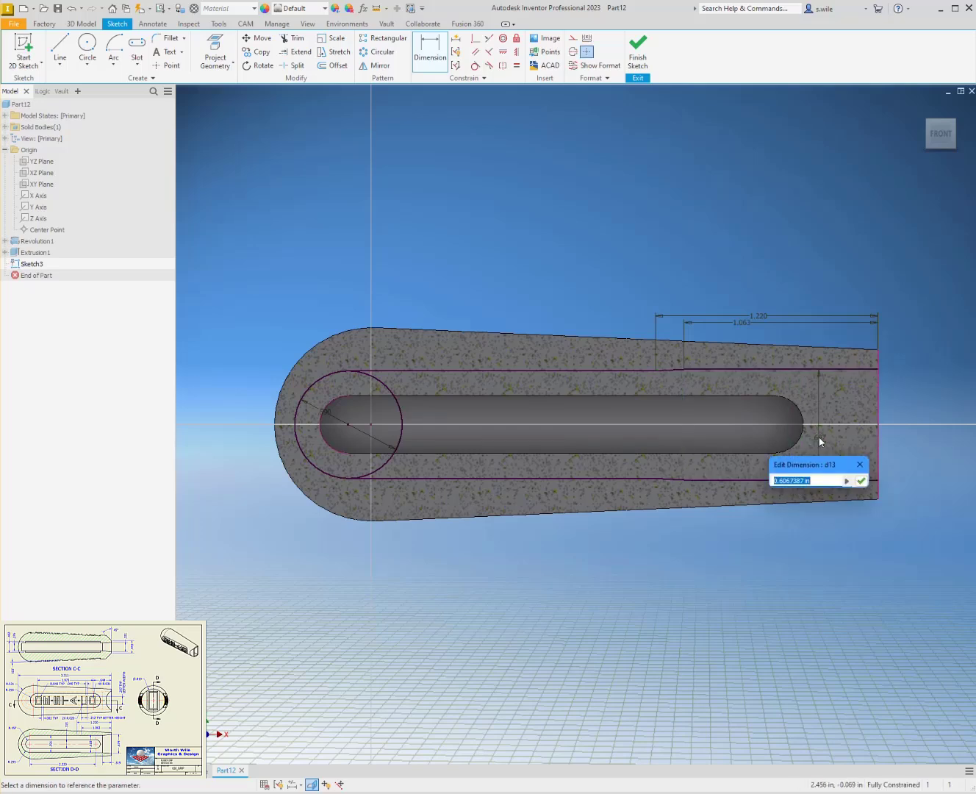
{"action": "type", "text": ".618"}
{"action": "key", "text": "Return"}
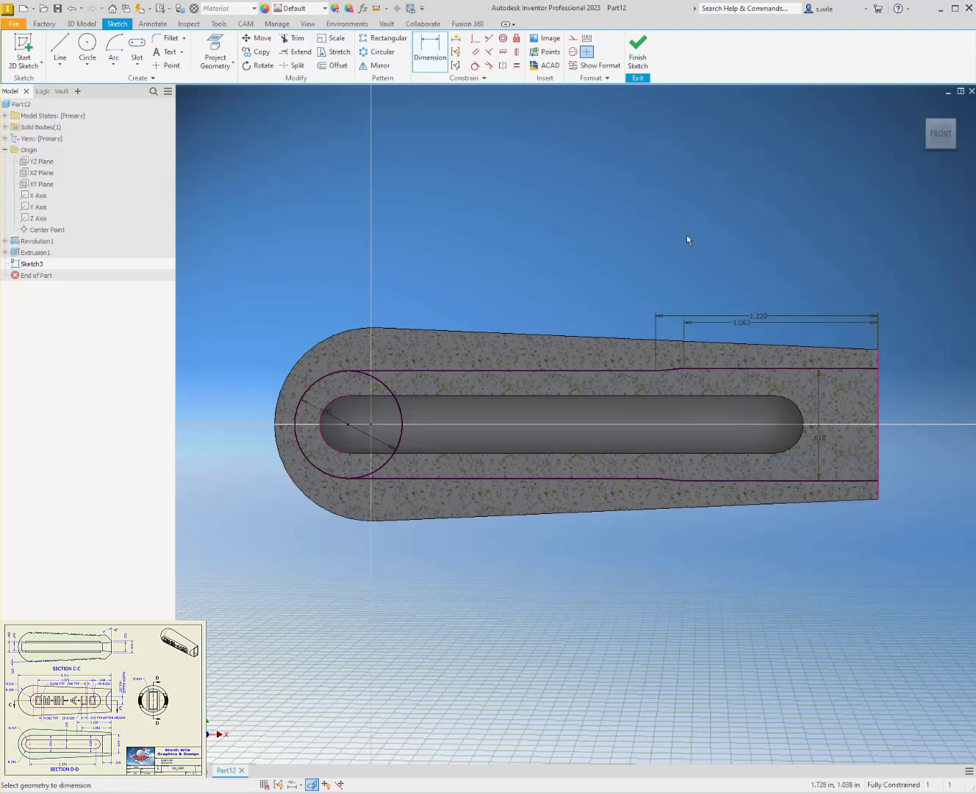
- Finish the sketch and cut the full stepped slot profile through the body with a symmetric extrusion of .276 in
{"action": "left_click", "coordinate": [648, 50]}
{"action": "key", "text": "e"}
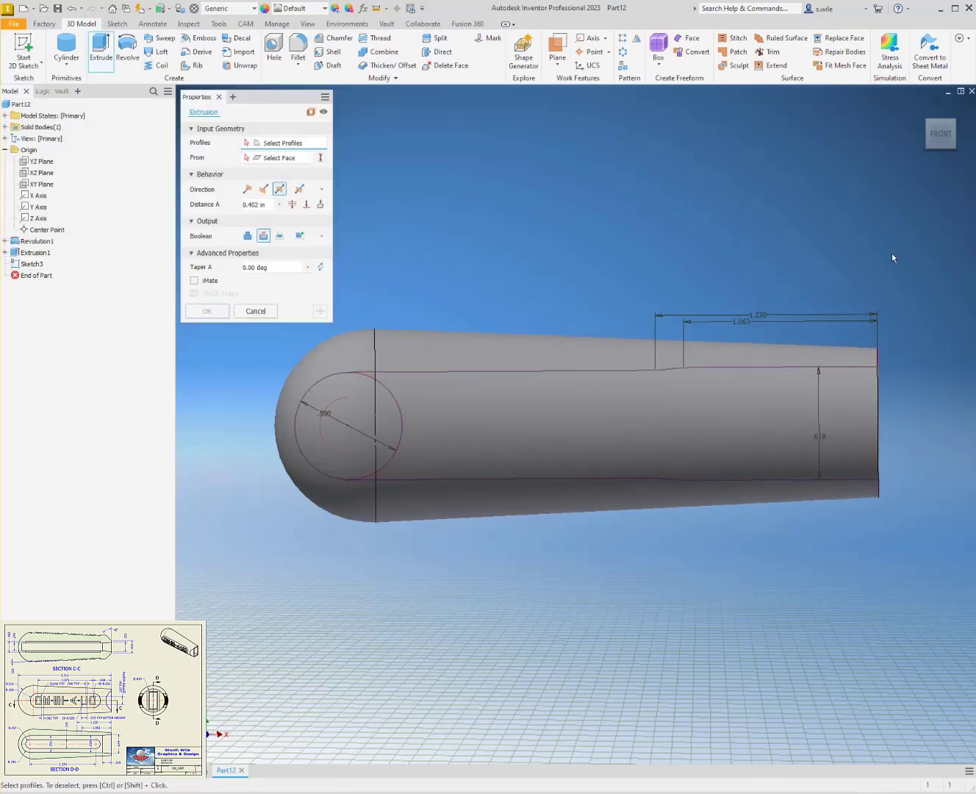
{"action": "left_click", "coordinate": [402, 407]}
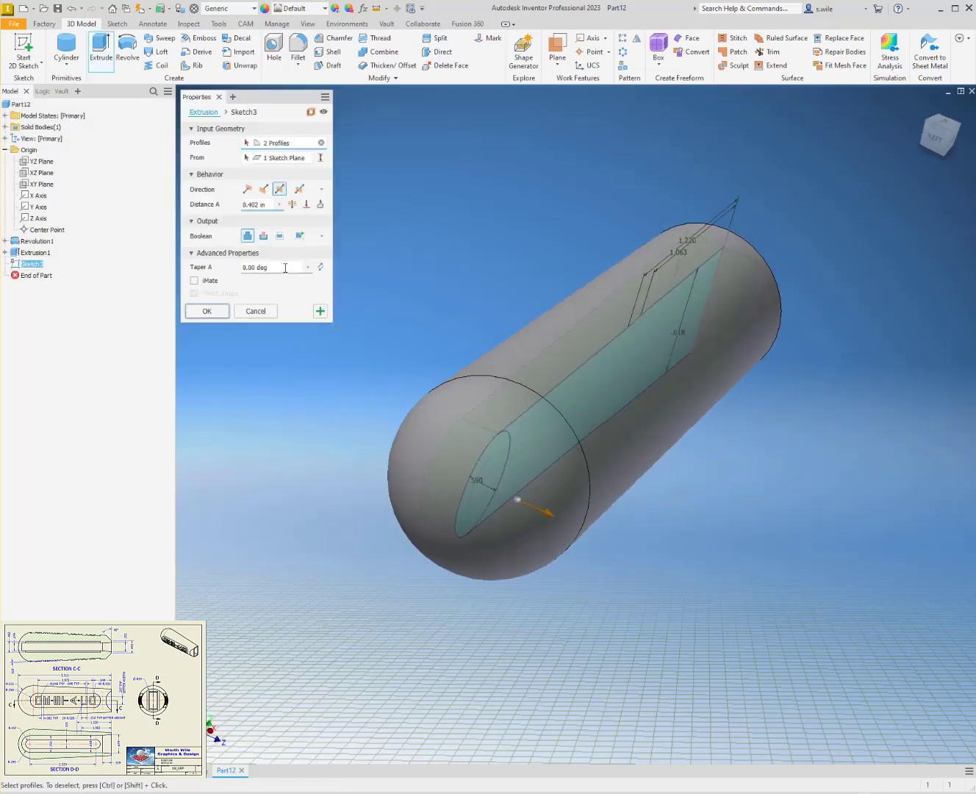
{"action": "left_click", "coordinate": [263, 235]}
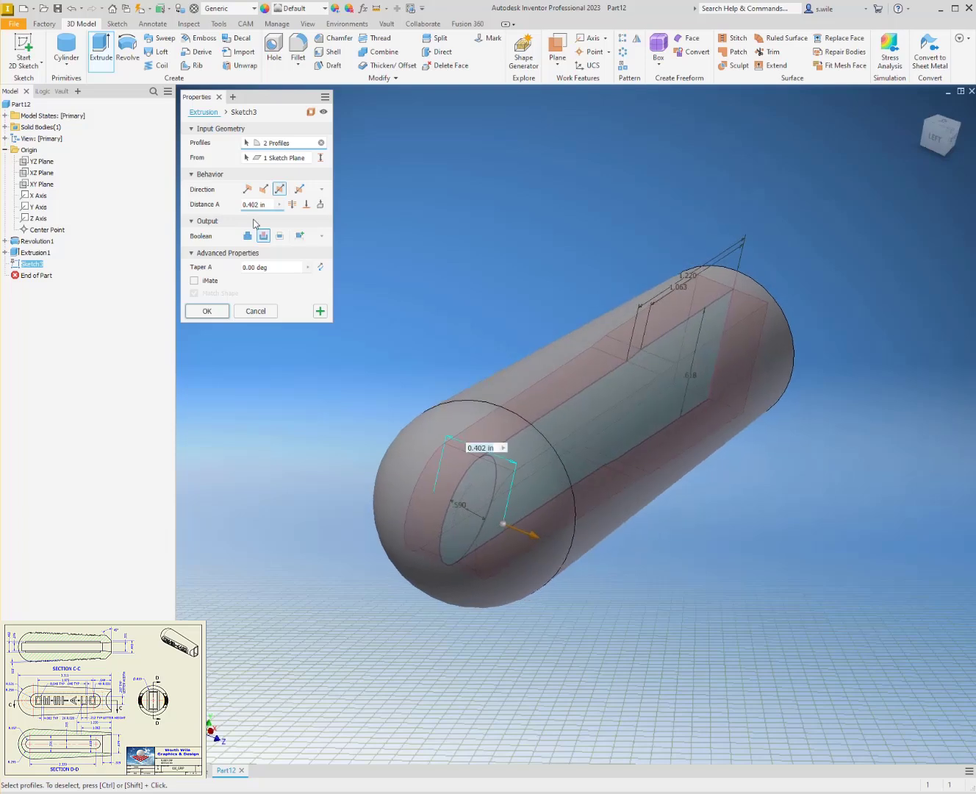
{"action": "left_click", "coordinate": [263, 204]}
{"action": "type", "text": "."}
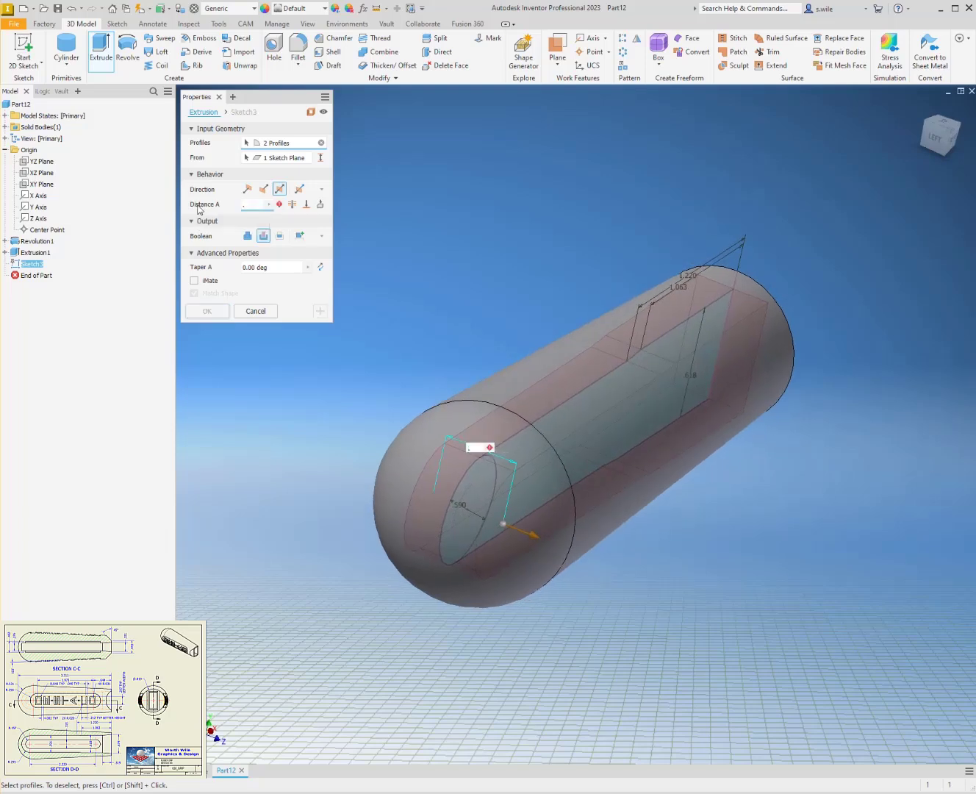
{"action": "type", "text": "276"}
{"action": "key", "text": "Return"}
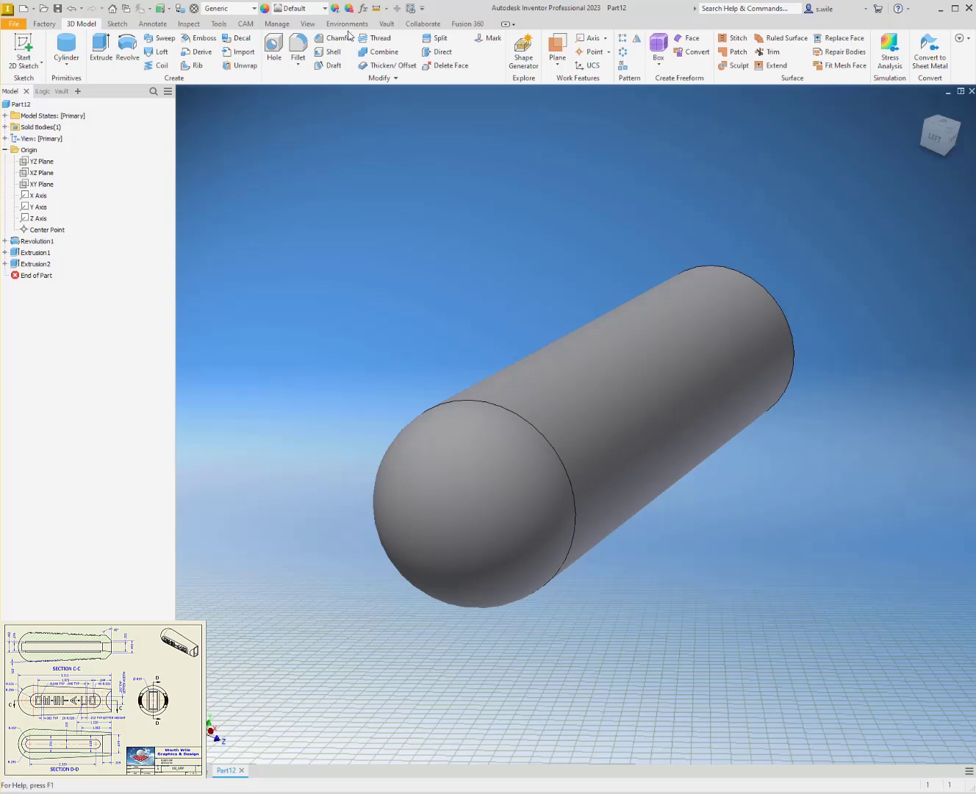
- Inspect the internal cuts in Wireframe with Hidden Edges, and return the display to Shaded with Edges
{"action": "left_click", "coordinate": [308, 23]}
{"action": "left_click", "coordinate": [210, 63]}
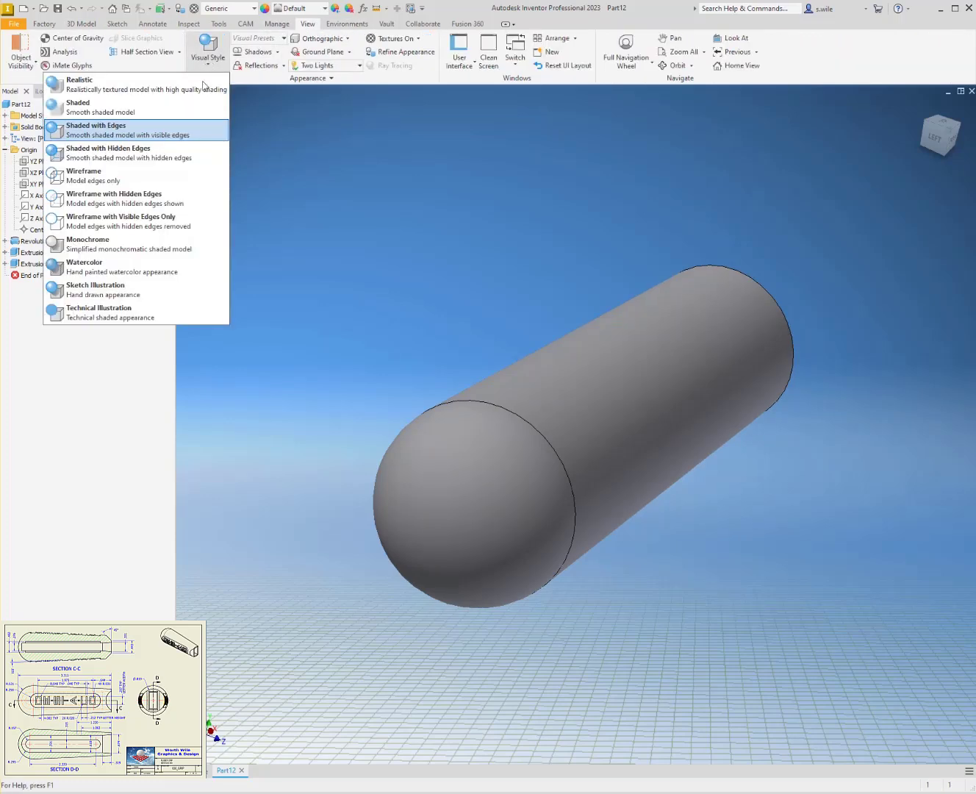
{"action": "left_click", "coordinate": [154, 198]}
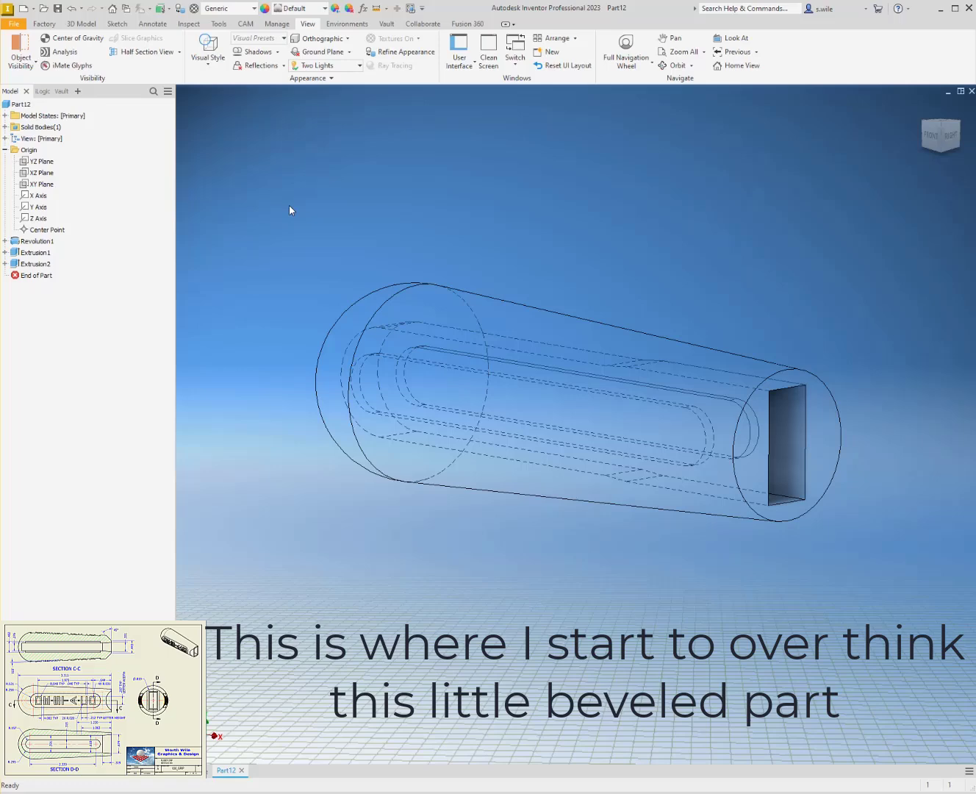
{"action": "left_click", "coordinate": [209, 59]}
{"action": "left_click", "coordinate": [199, 131]}
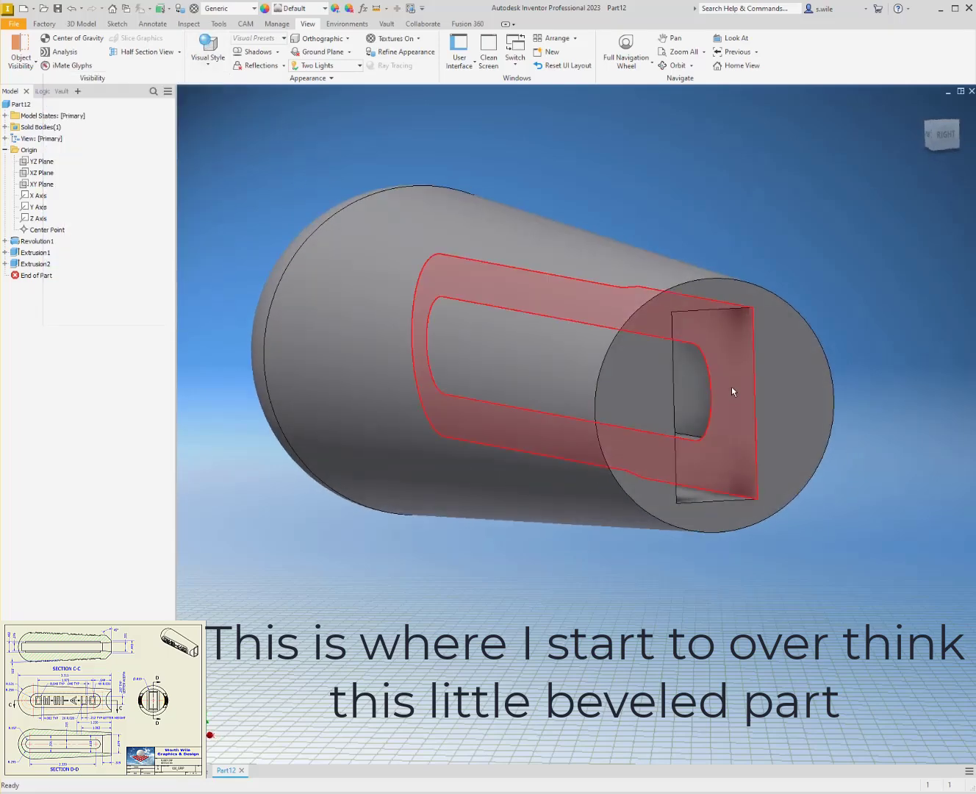
- Start a sketch on the XY plane with the graphics sliced, and project the slot opening's end edge
{"action": "mouse_move", "coordinate": [732, 385]}
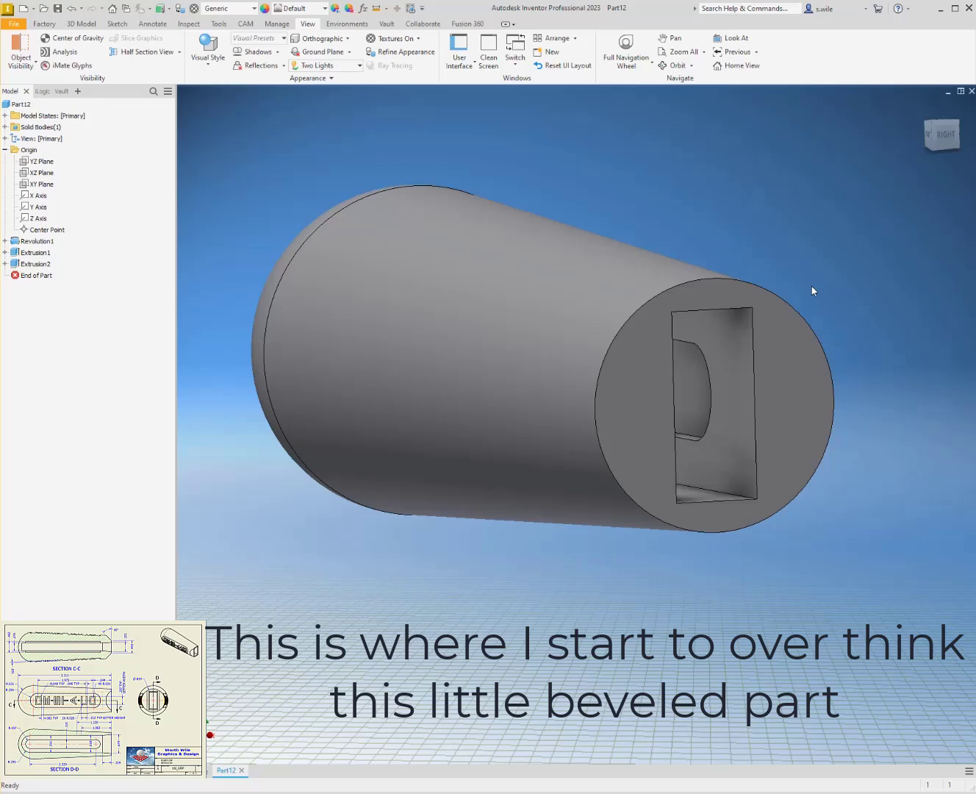
{"action": "key", "text": "s"}
{"action": "left_click", "coordinate": [359, 239]}
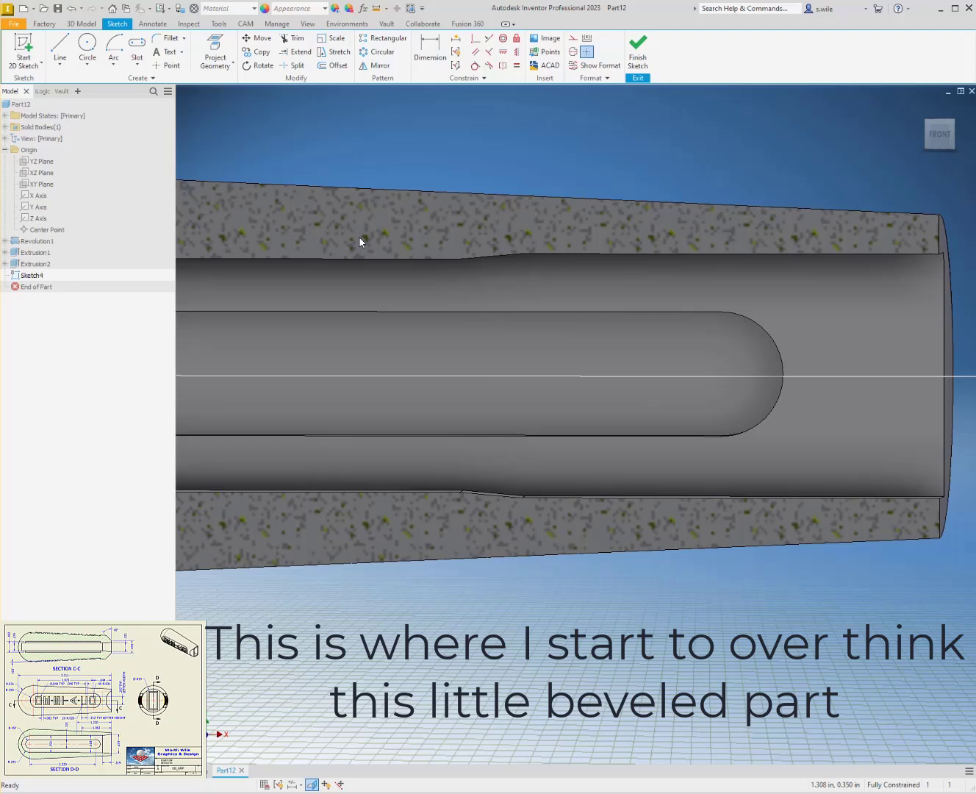
{"action": "left_click", "coordinate": [215, 52]}
{"action": "left_click", "coordinate": [945, 316]}
{"action": "middle_click_drag", "start_coordinate": [781, 290], "coordinate": [647, 257], "text": "shift"}
- Offset the projected end edge .319 in into the slot
{"action": "left_click", "coordinate": [333, 66]}
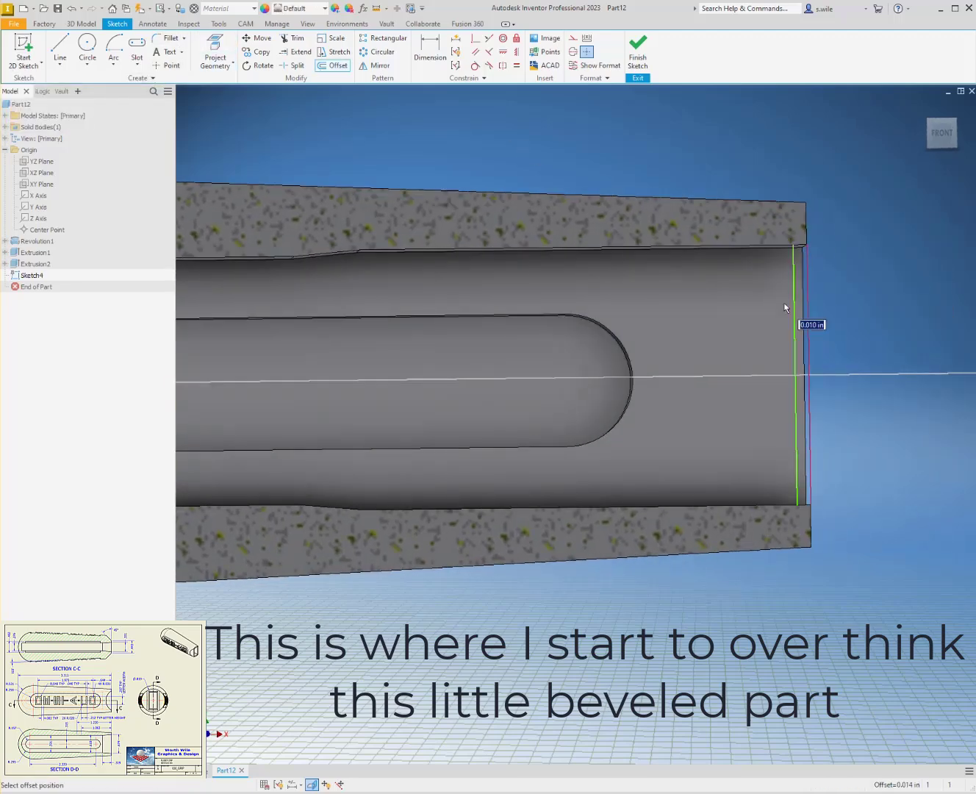
{"action": "left_click", "coordinate": [806, 327]}
{"action": "left_click", "coordinate": [676, 325]}
- Draw outward-sloping lines from both ends of the offset line to the flat end, about 0.72 in apart there, with short verticals closing onto the projected edge
{"action": "left_click", "coordinate": [51, 47]}
{"action": "left_click", "coordinate": [674, 246]}
{"action": "left_click", "coordinate": [807, 224]}
{"action": "left_click", "coordinate": [807, 248]}
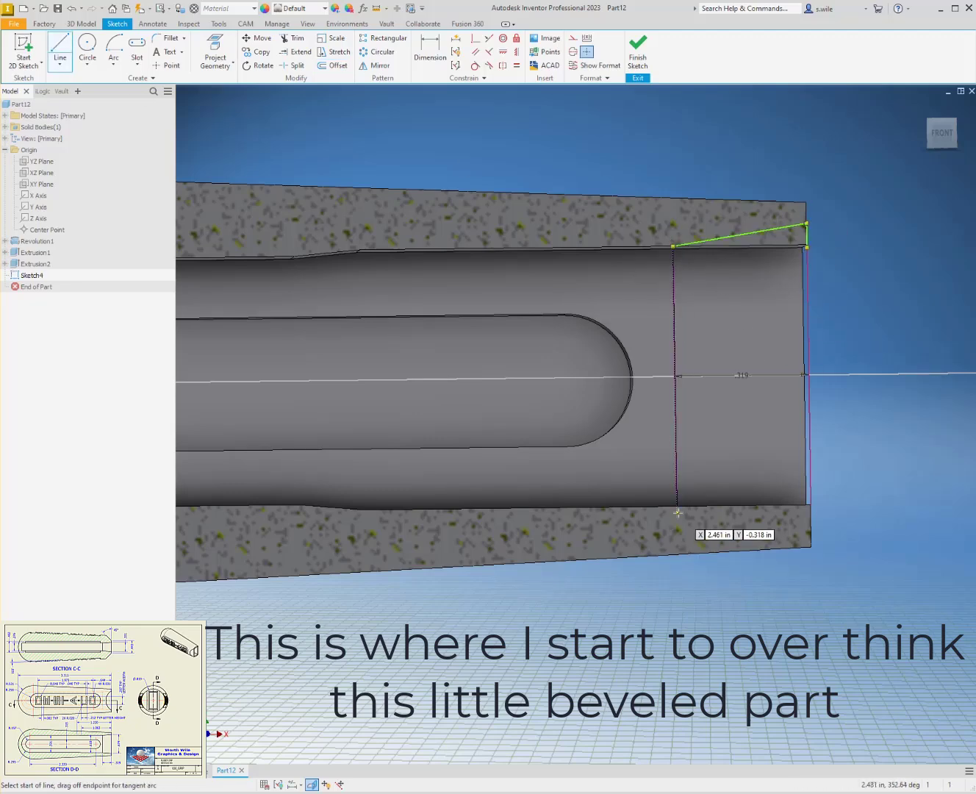
{"action": "left_click", "coordinate": [677, 507]}
{"action": "left_click", "coordinate": [811, 526]}
{"action": "key", "text": "Escape"}
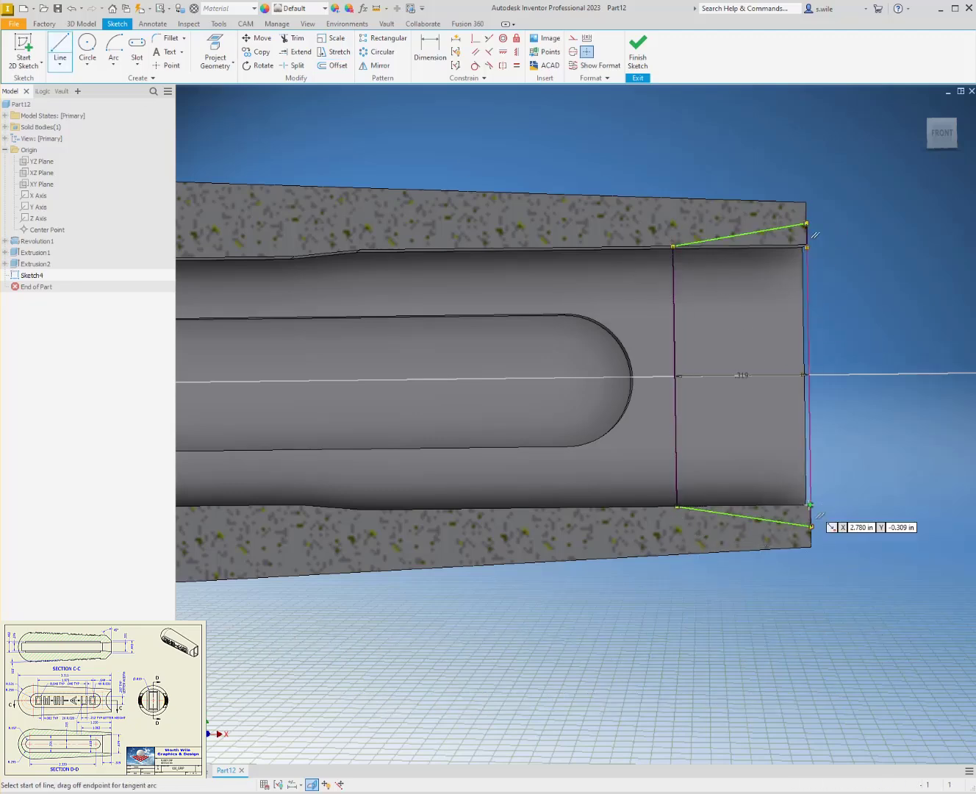
{"action": "key", "text": "Escape"}
- Make the two short vertical lines equal and the two sloping lines equal
{"action": "key", "text": "equal"}
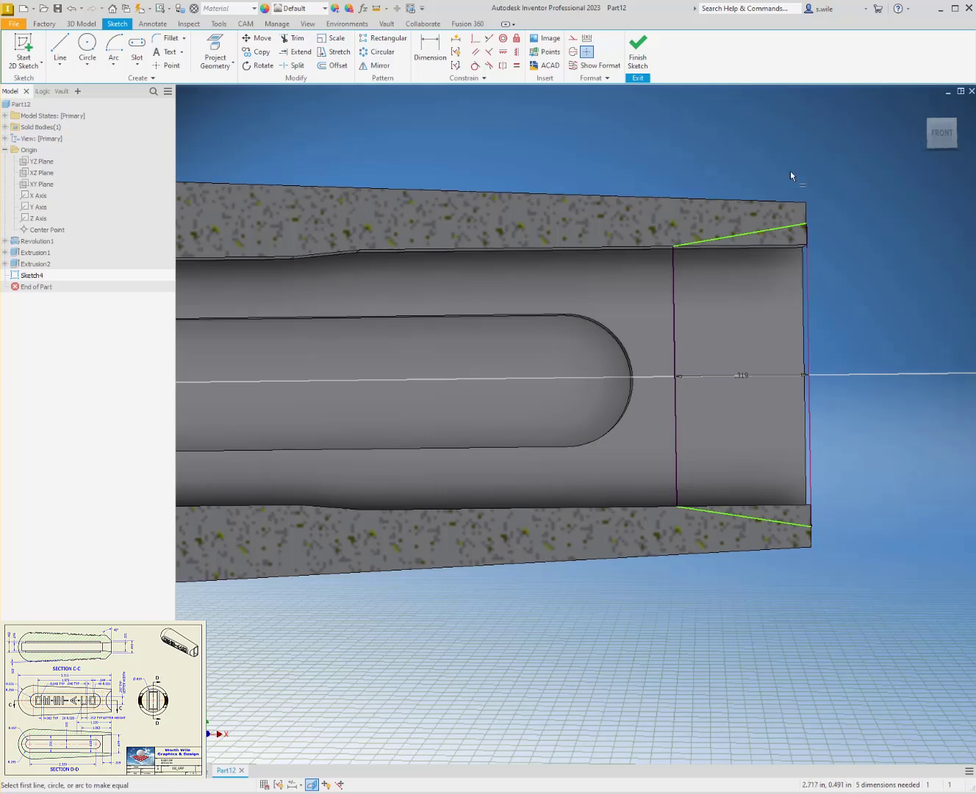
{"action": "left_click", "coordinate": [809, 233]}
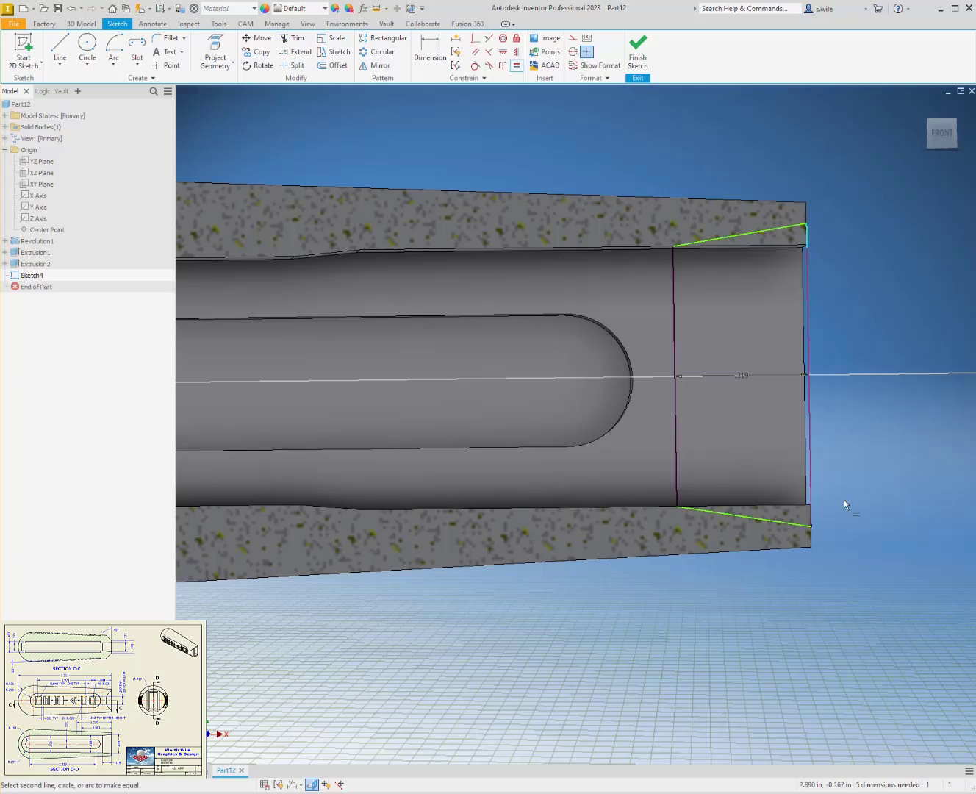
{"action": "left_click", "coordinate": [814, 517]}
{"action": "left_click", "coordinate": [790, 525]}
{"action": "left_click", "coordinate": [735, 237]}
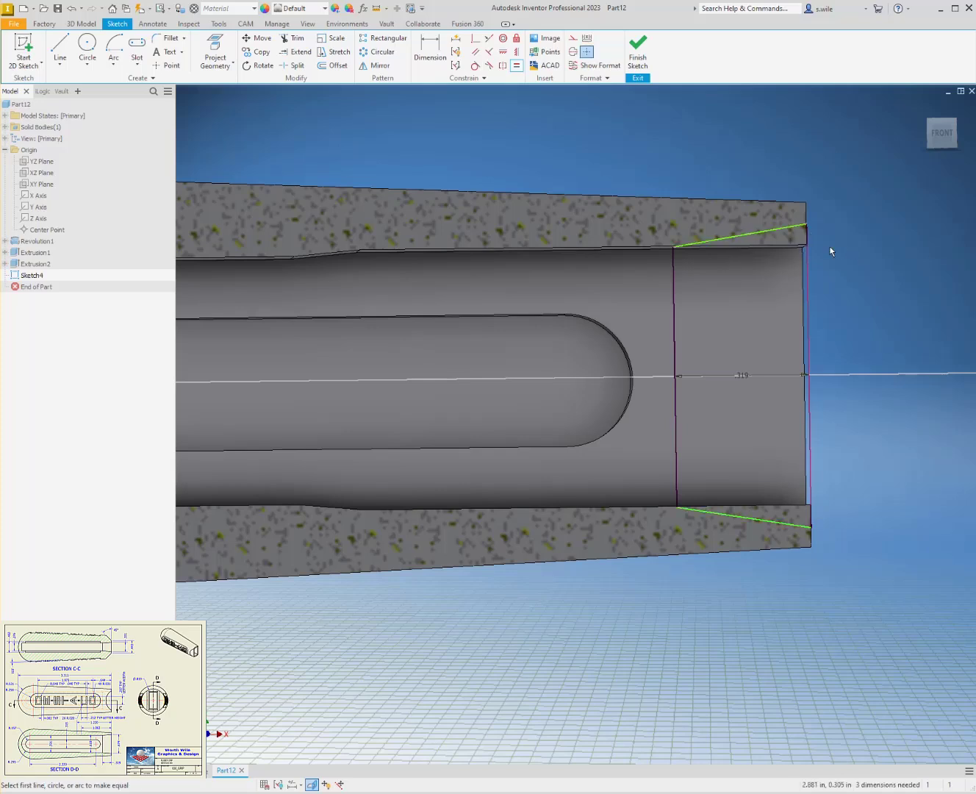
- Dimension the flared profile's overall height at the flat end as .674 in
{"action": "key", "text": "d"}
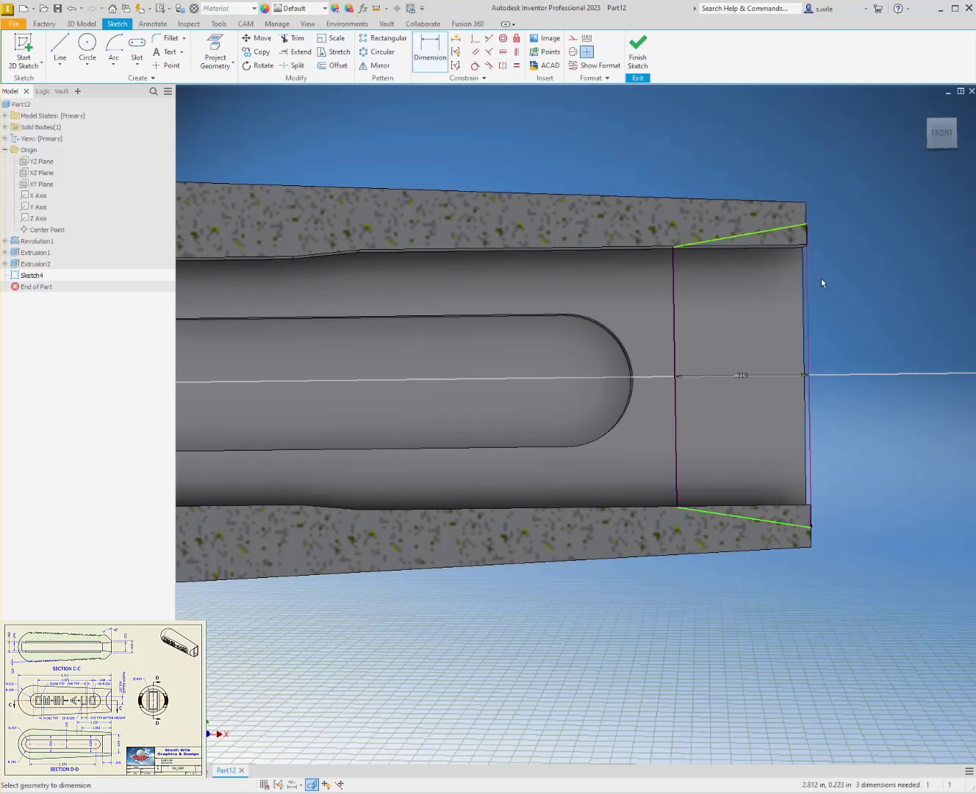
{"action": "left_click", "coordinate": [813, 530]}
{"action": "left_click", "coordinate": [865, 406]}
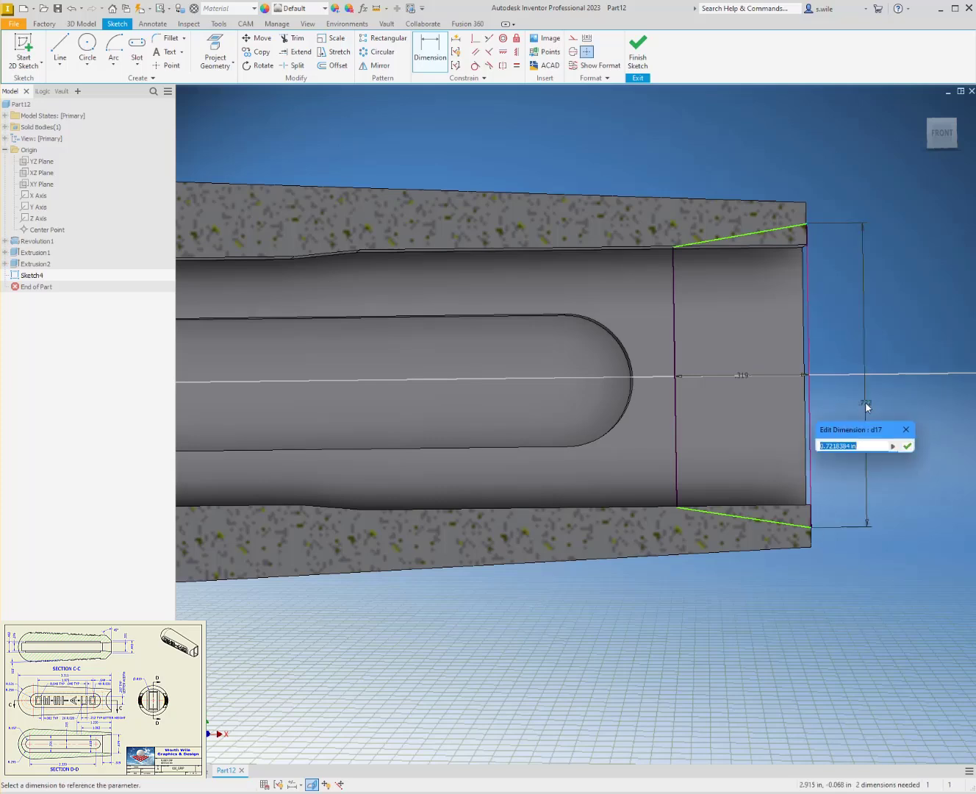
{"action": "type", "text": ".674"}
{"action": "key", "text": "Return"}
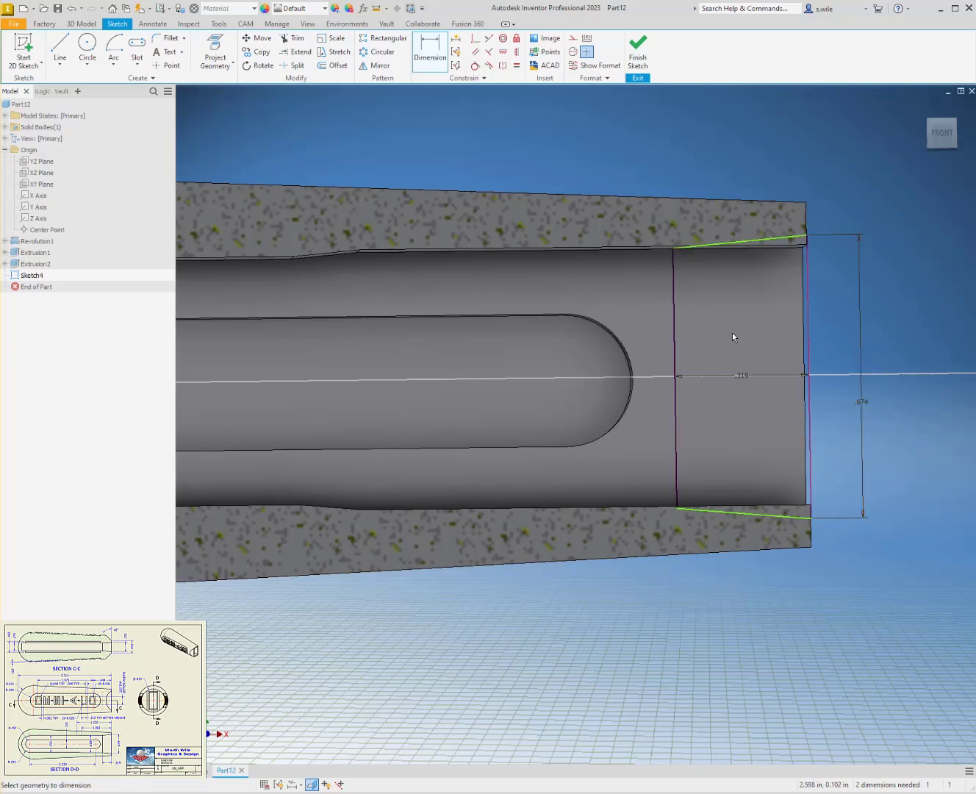
{"action": "key", "text": "Escape"}
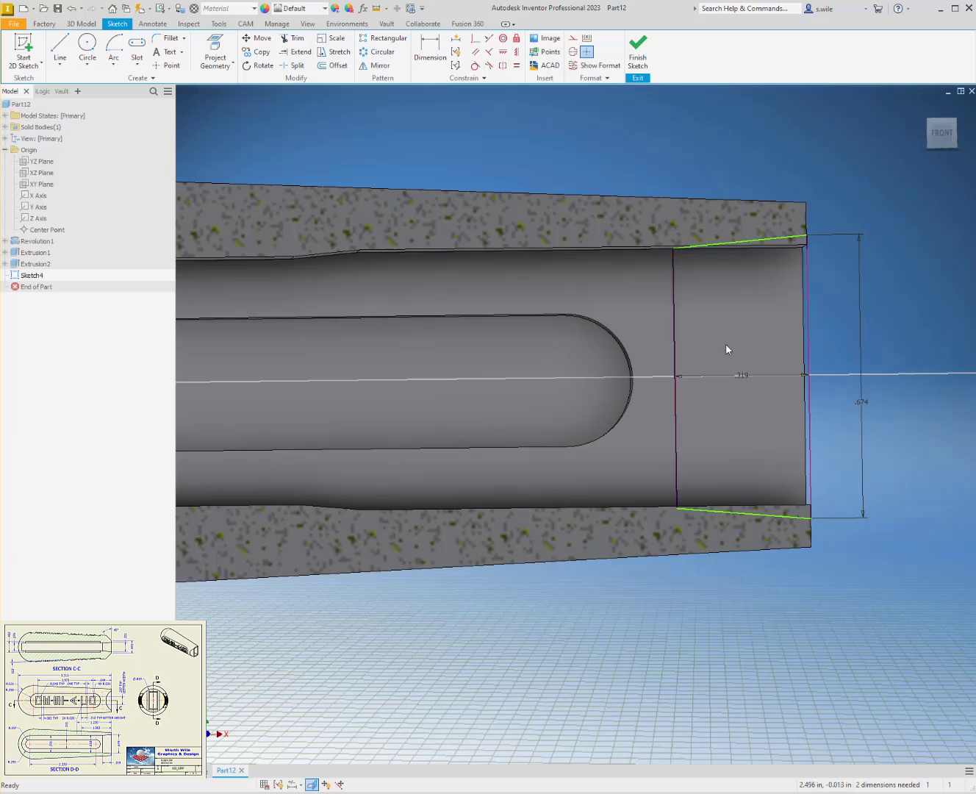
- Shift the flared profile to test its freedom, and align the offset line's midpoint horizontally with the projected end edge's midpoint
{"action": "mouse_move", "coordinate": [803, 236]}
{"action": "left_mouse_down"}
{"action": "mouse_move", "coordinate": [806, 195]}
{"action": "mouse_move", "coordinate": [794, 226]}
{"action": "left_mouse_up"}
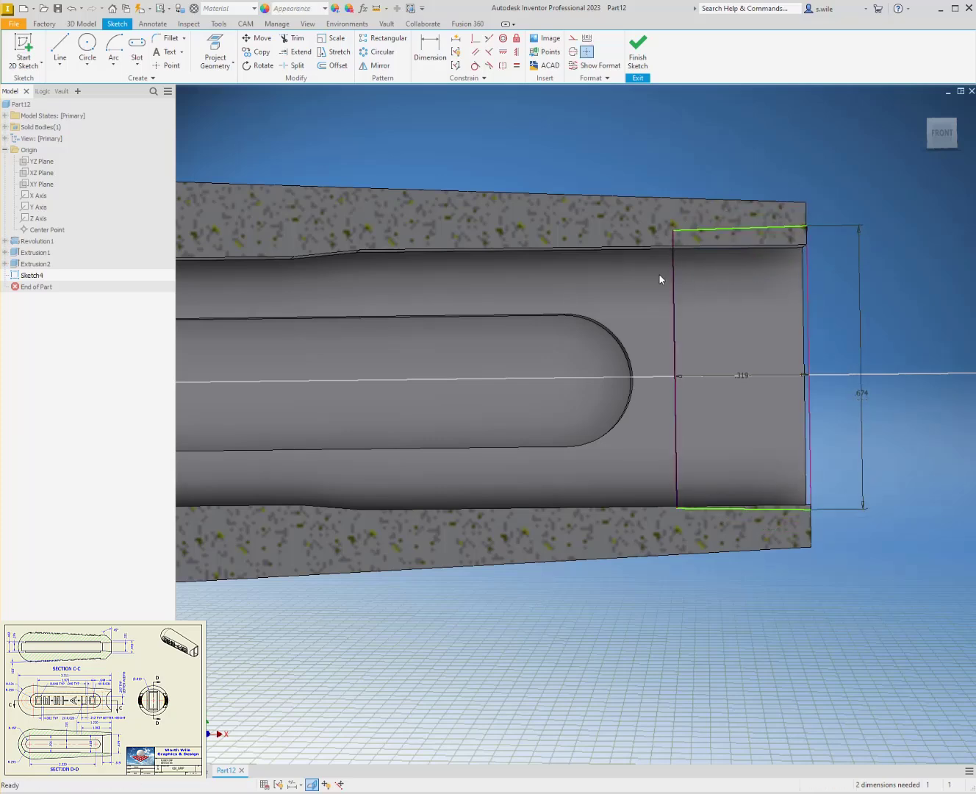
{"action": "left_click", "coordinate": [502, 50]}
{"action": "left_click", "coordinate": [675, 369]}
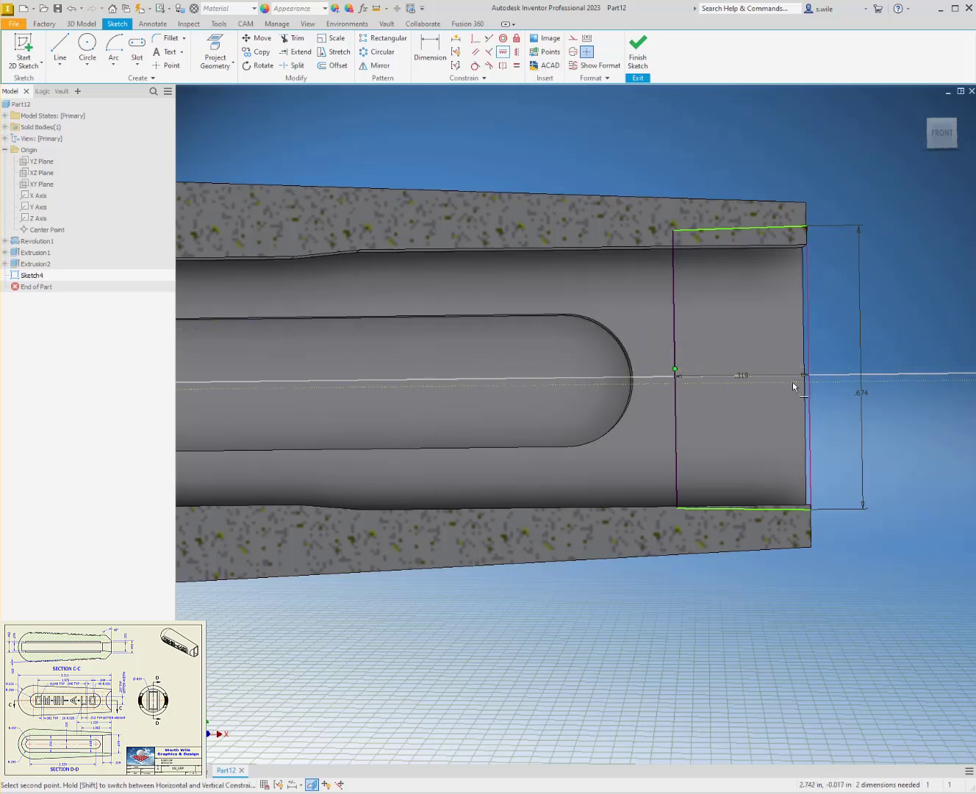
{"action": "left_click", "coordinate": [809, 373]}
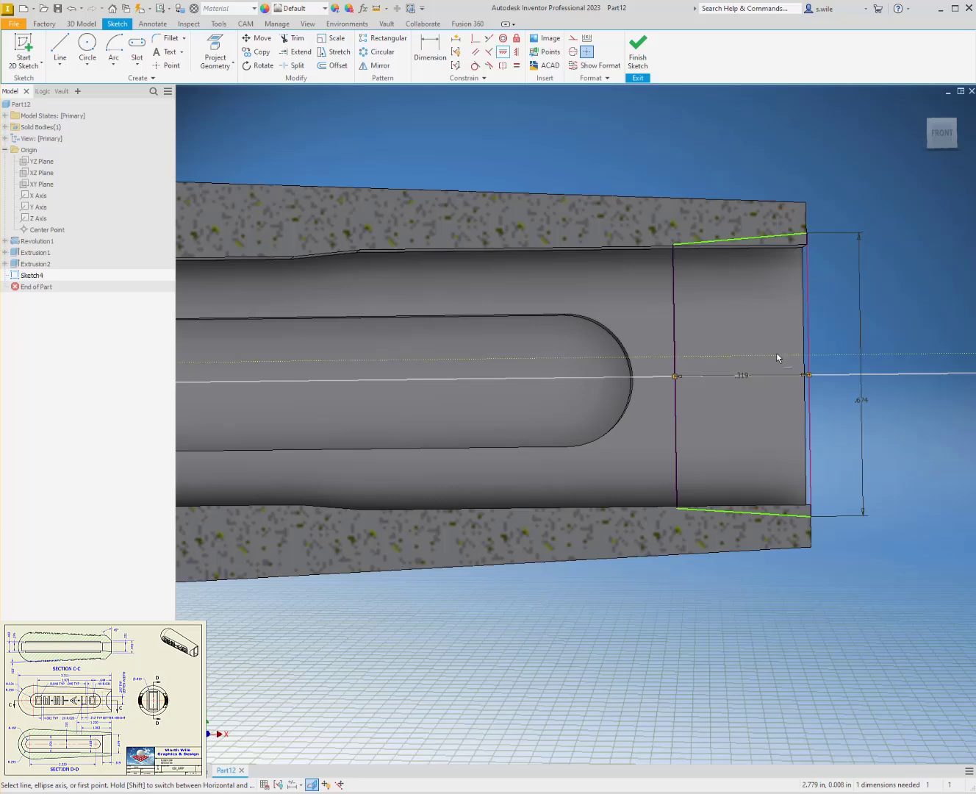
- Make the flared profile's offset line equal in length to the projected end edge, and finish the sketch
{"action": "key", "text": "="}
{"action": "left_click", "coordinate": [675, 326]}
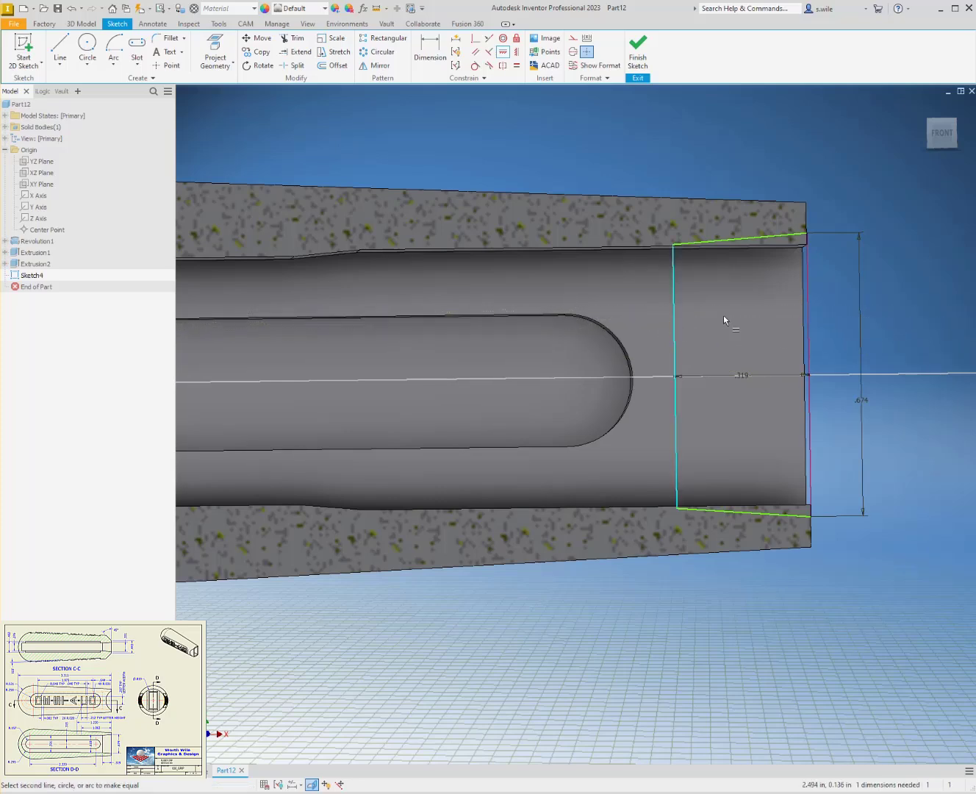
{"action": "left_click", "coordinate": [805, 315]}
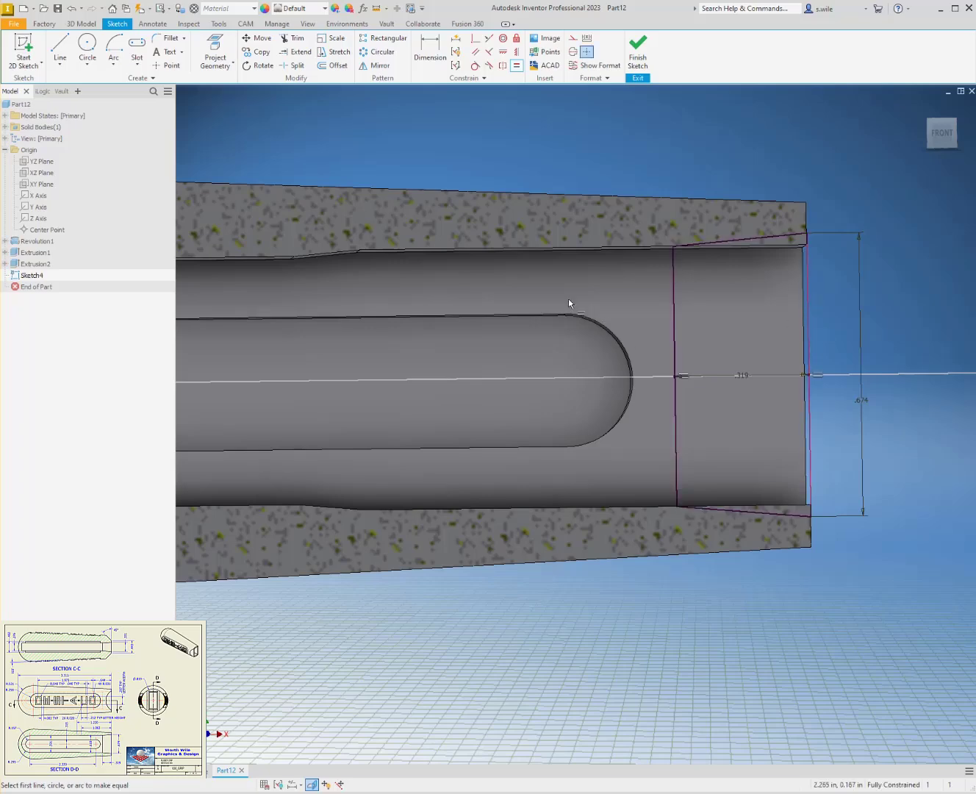
{"action": "left_click", "coordinate": [639, 50]}
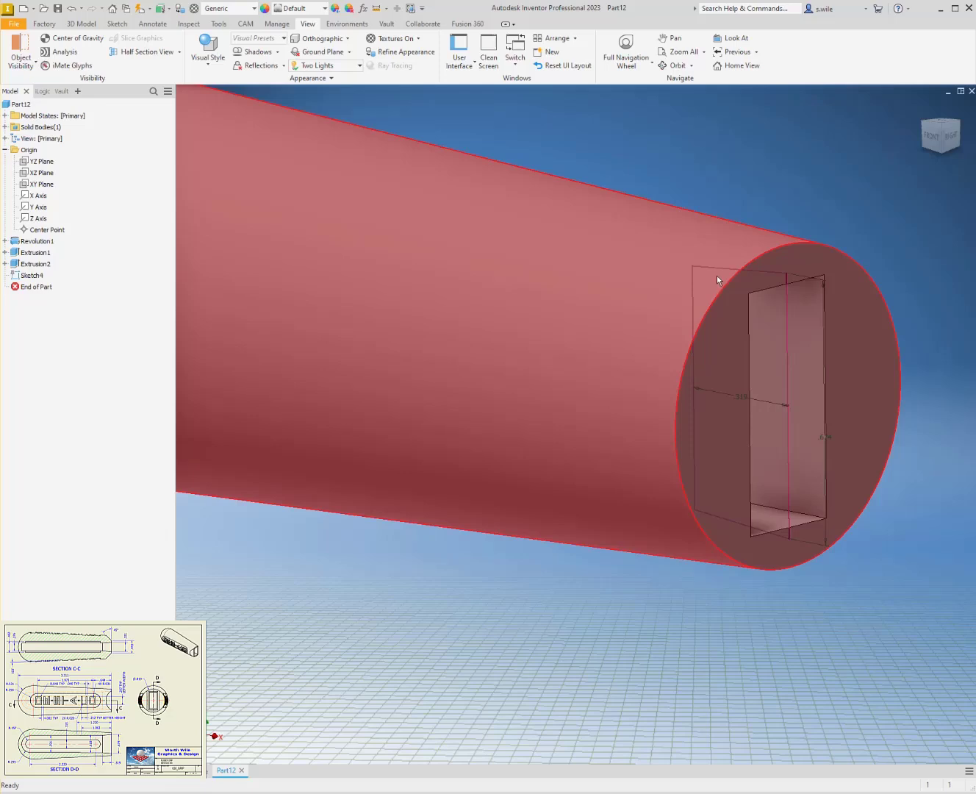
- Cut the flared profile into the slot's open end with a symmetric 0.276 in extrusion
{"action": "mouse_move", "coordinate": [718, 278]}
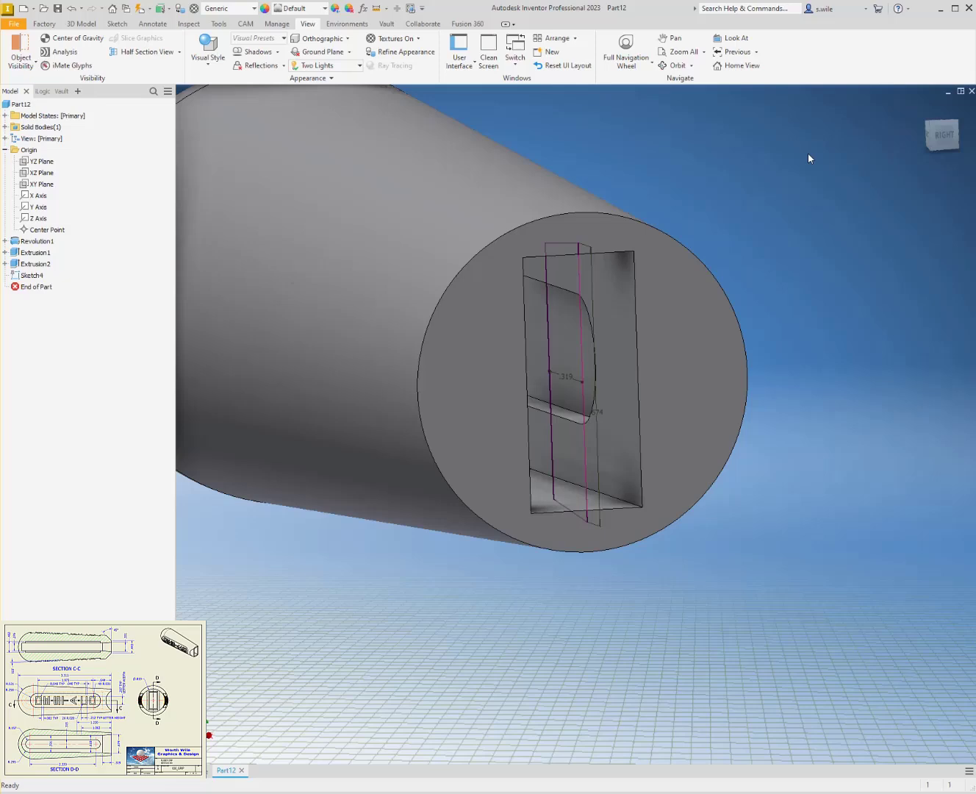
{"action": "key", "text": "e"}
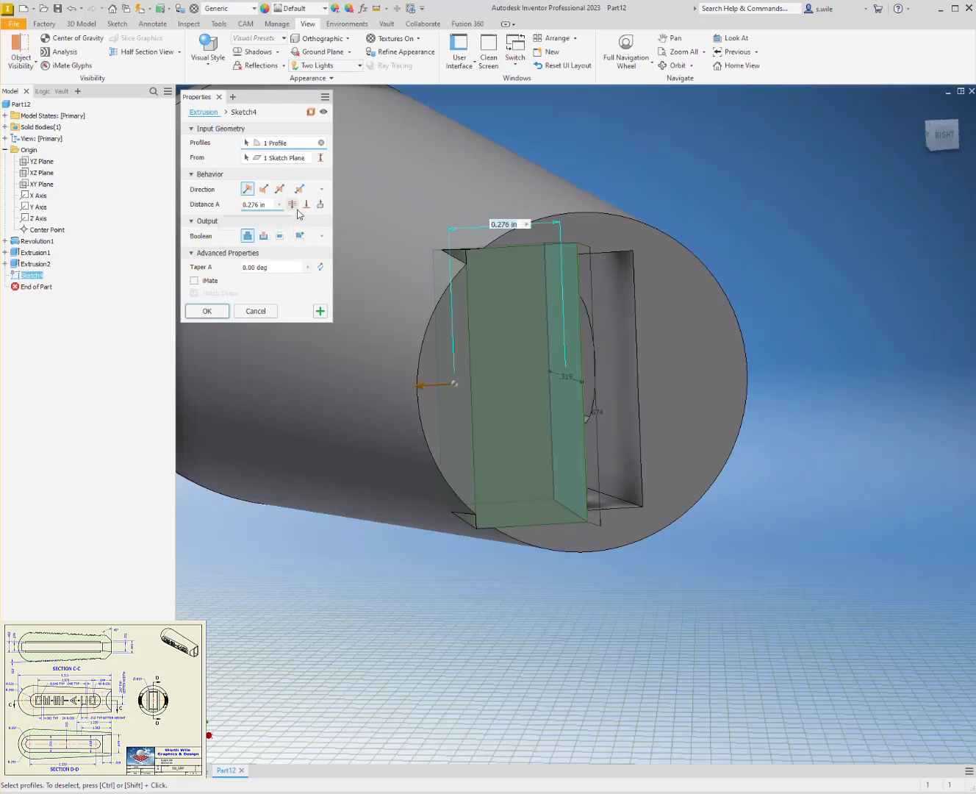
{"action": "left_click", "coordinate": [280, 191]}
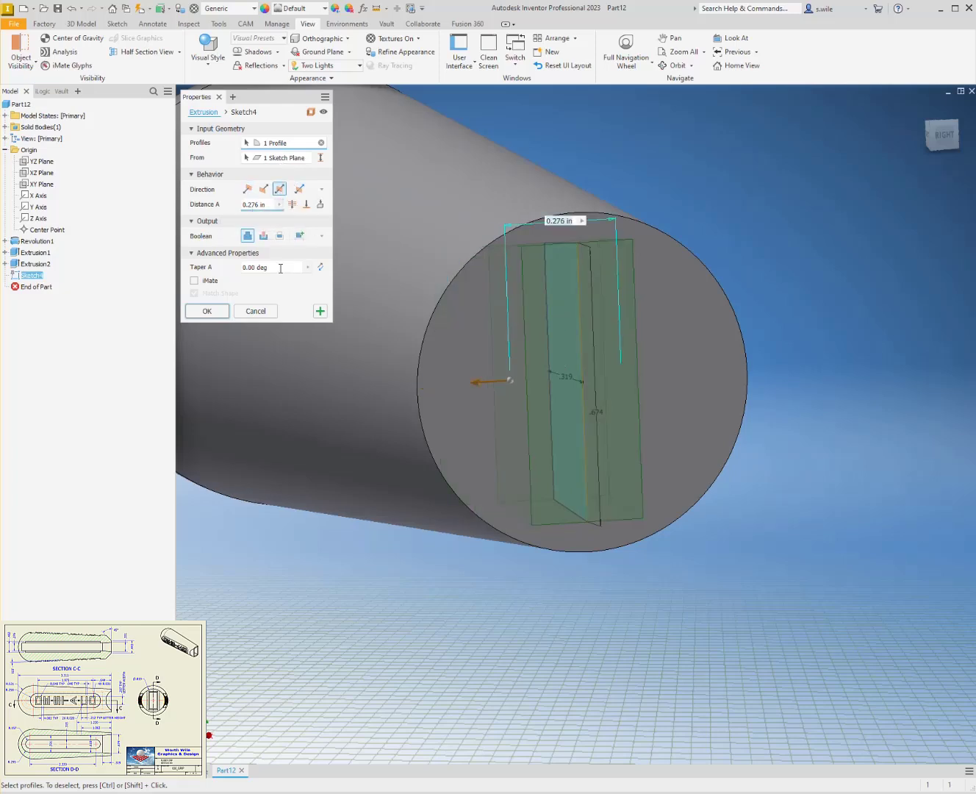
{"action": "left_click", "coordinate": [263, 235]}
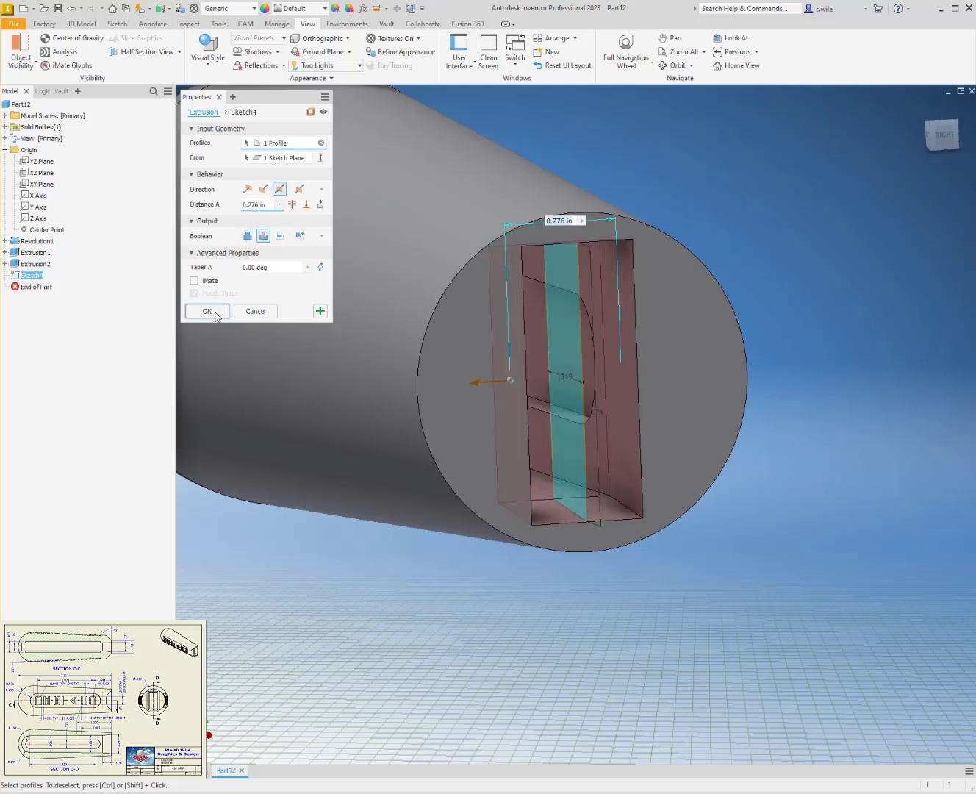
{"action": "left_click", "coordinate": [216, 315]}
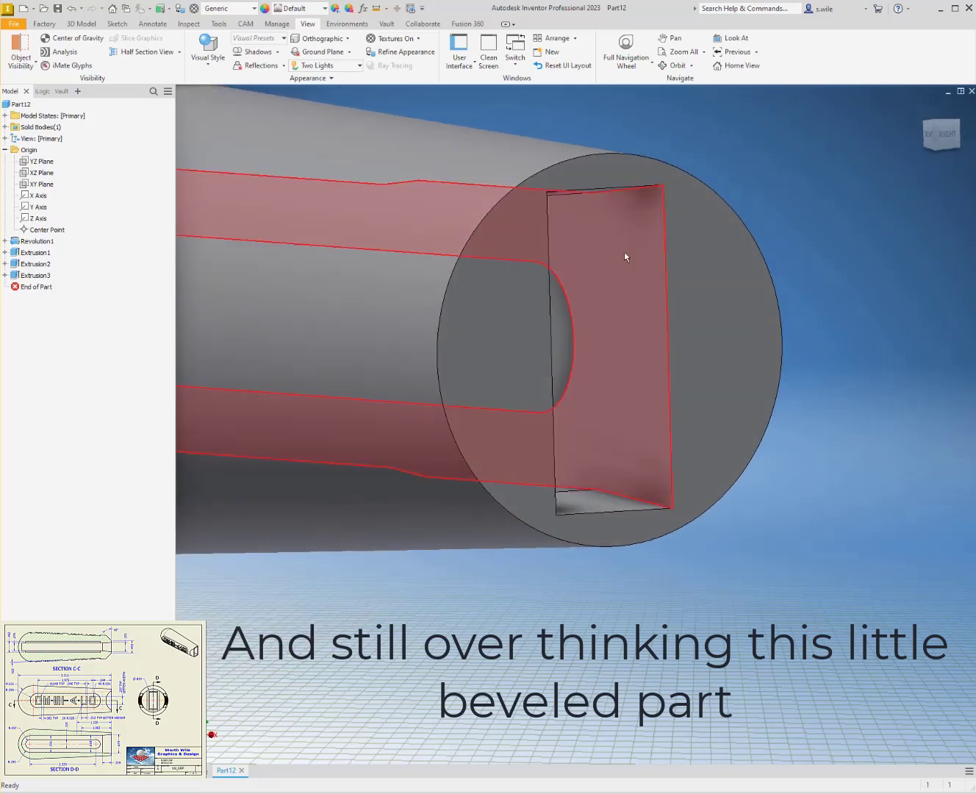
- Sketch a line on the slot's wide inner face between the two corners where the flare begins
{"action": "left_click", "coordinate": [624, 252]}
{"action": "left_click", "coordinate": [632, 239]}
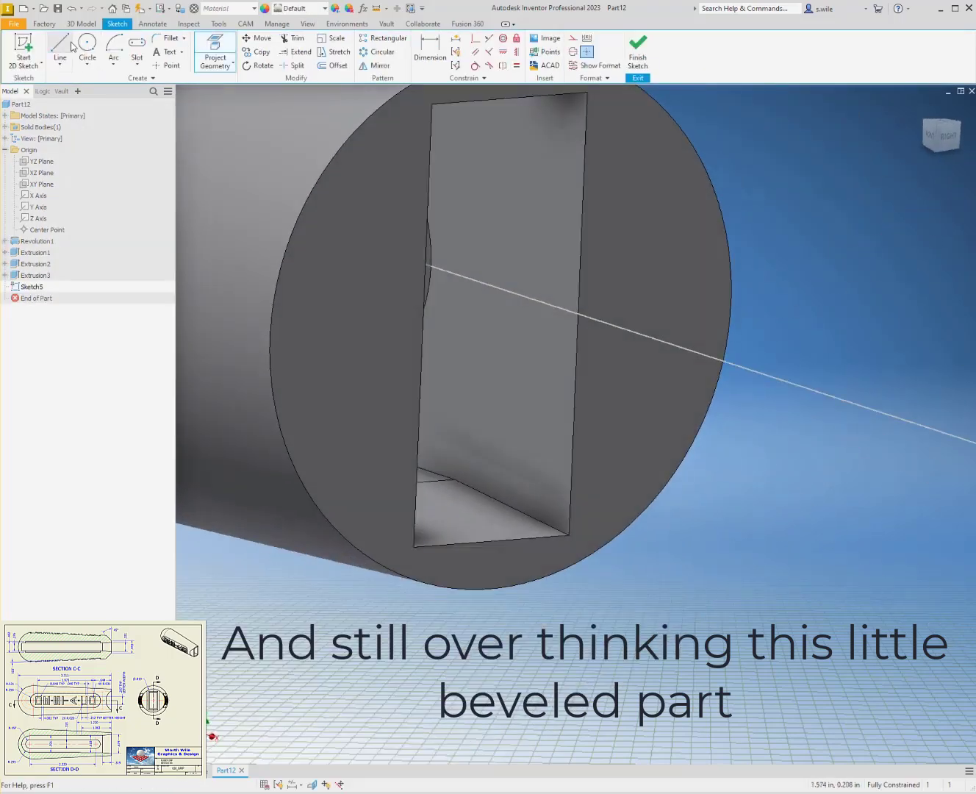
{"action": "left_click", "coordinate": [70, 42]}
{"action": "left_click", "coordinate": [409, 128]}
{"action": "left_click", "coordinate": [370, 532]}
{"action": "key", "text": "Escape"}
{"action": "left_click_drag", "start_coordinate": [385, 252], "coordinate": [389, 189]}
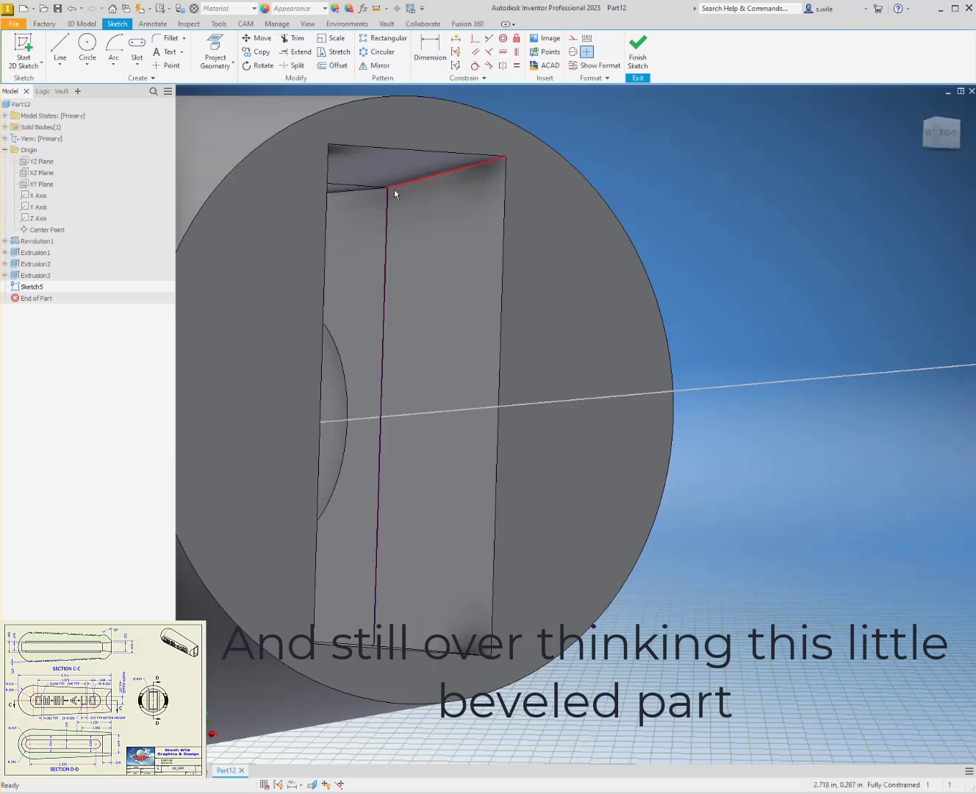
{"action": "left_click", "coordinate": [639, 55]}
- Split the slot's wide inner face along the sketched line
{"action": "left_click", "coordinate": [435, 38]}
{"action": "left_click", "coordinate": [384, 261]}
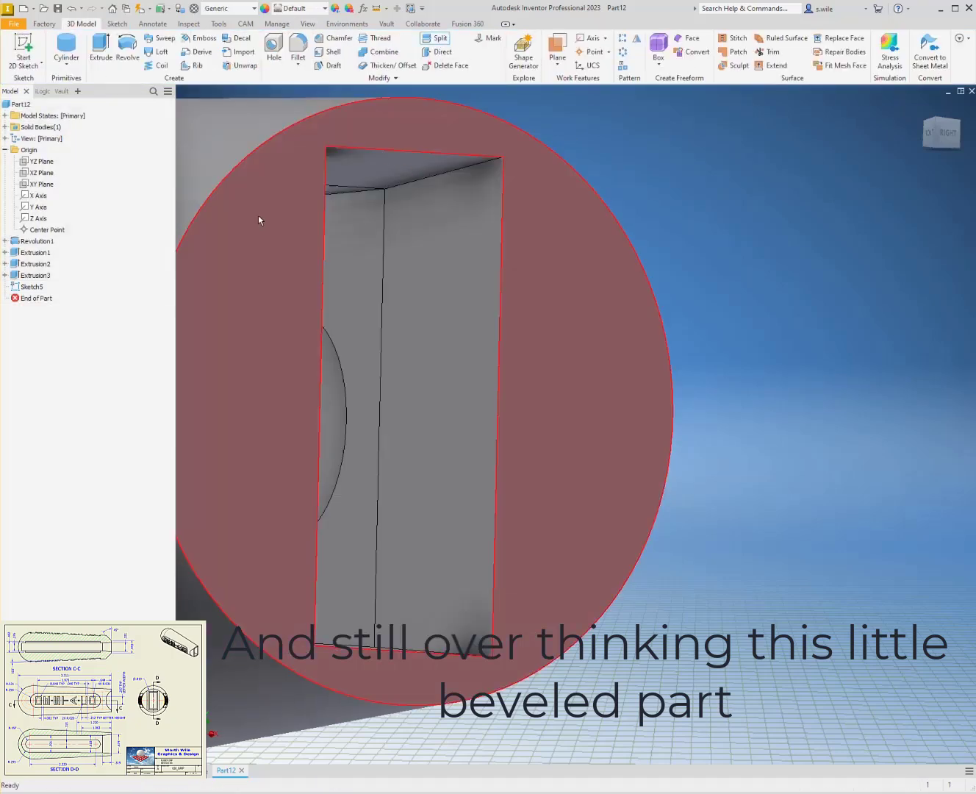
{"action": "left_click", "coordinate": [257, 215]}
{"action": "key", "text": "Return"}
{"action": "middle_click_drag", "start_coordinate": [258, 215], "coordinate": [356, 220], "text": "shift"}
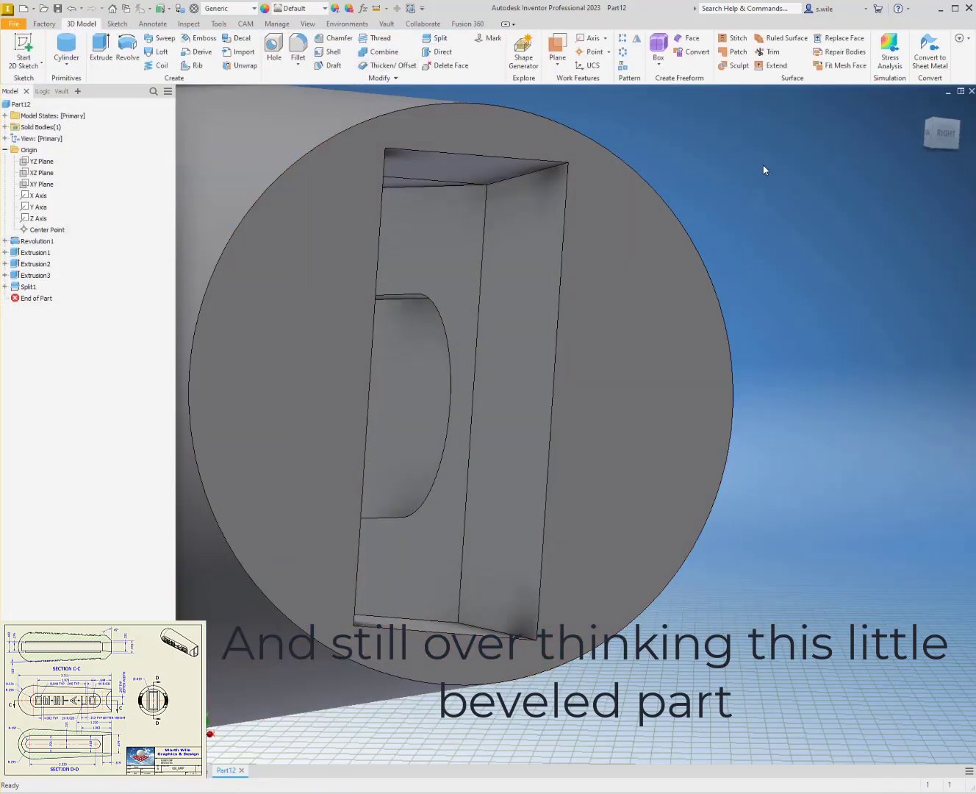
{"action": "left_click", "coordinate": [382, 77]}
{"action": "left_click", "coordinate": [322, 68]}
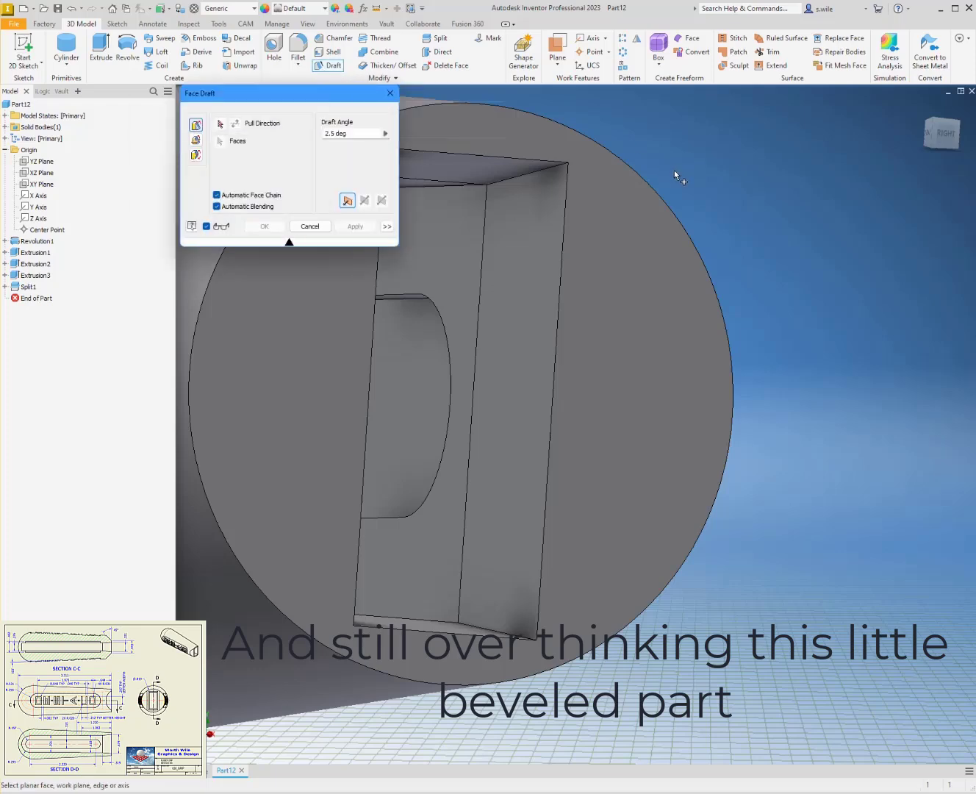
{"action": "left_click", "coordinate": [523, 335]}
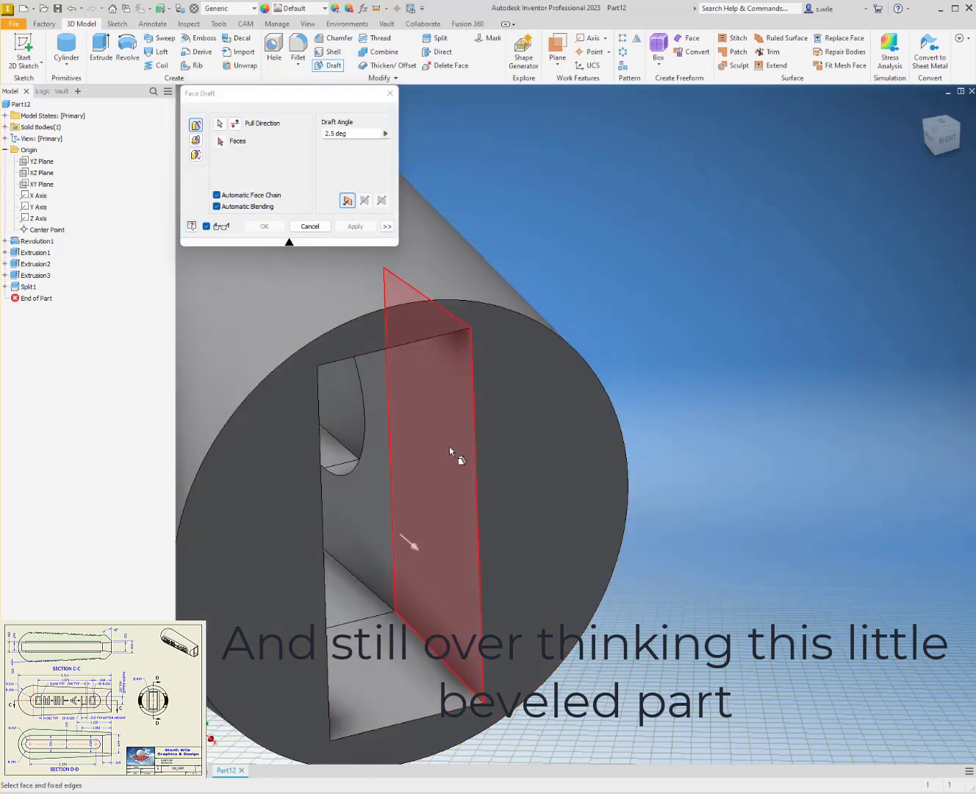
{"action": "left_click", "coordinate": [414, 485]}
{"action": "left_click", "coordinate": [413, 482]}
{"action": "left_click", "coordinate": [386, 227]}
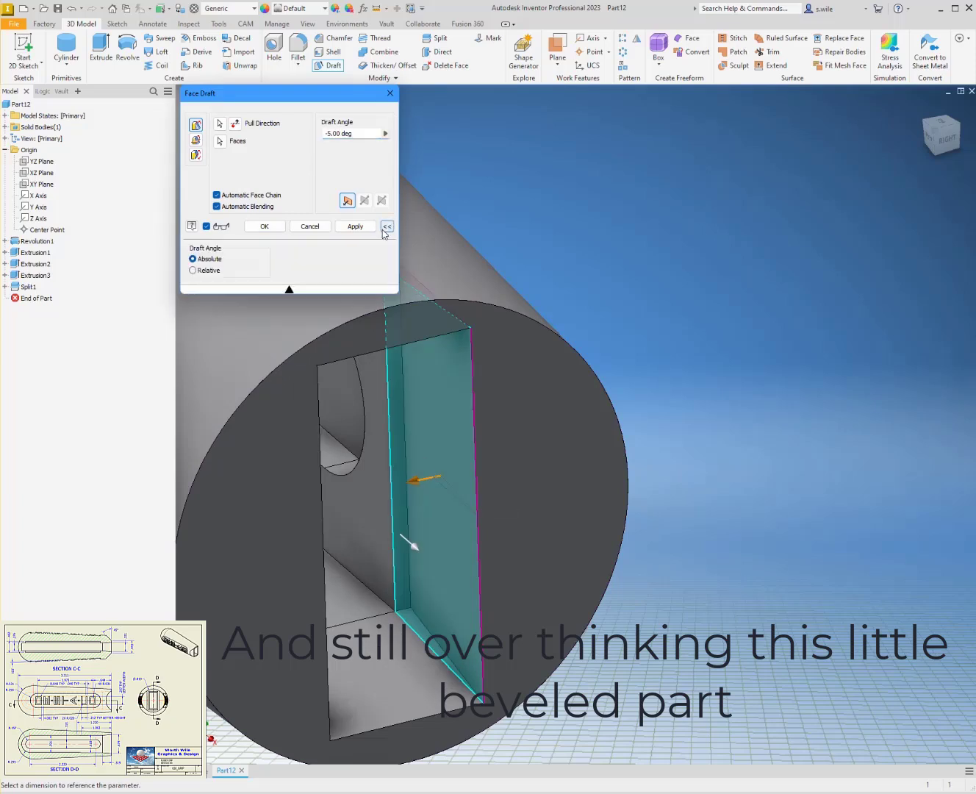
{"action": "left_click", "coordinate": [310, 228]}
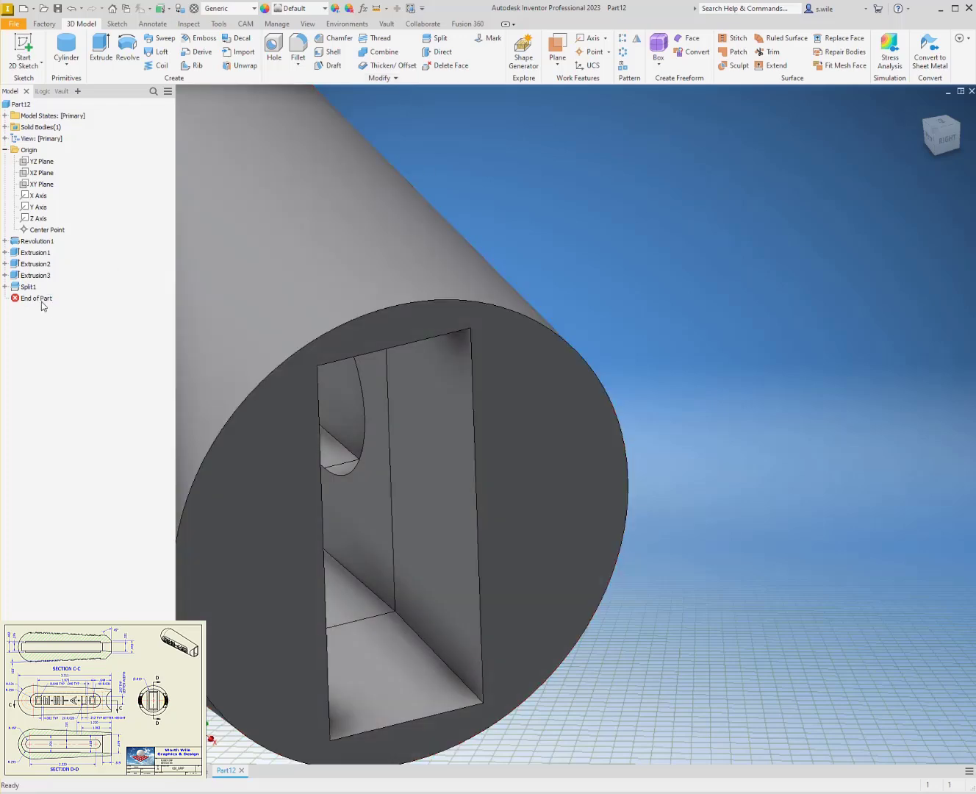
- Roll the part back to before the split, and start a sketch on the XZ plane with the graphics sliced
{"action": "left_click_drag", "start_coordinate": [44, 299], "coordinate": [34, 287]}
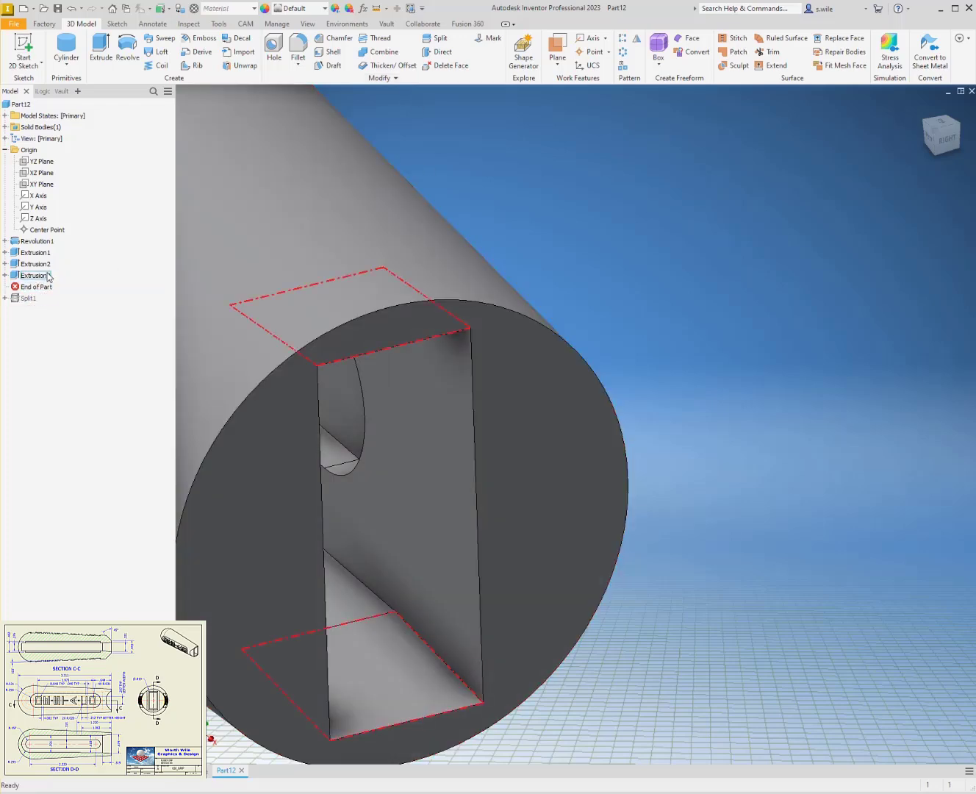
{"action": "left_click", "coordinate": [27, 172]}
{"action": "key", "text": "s"}
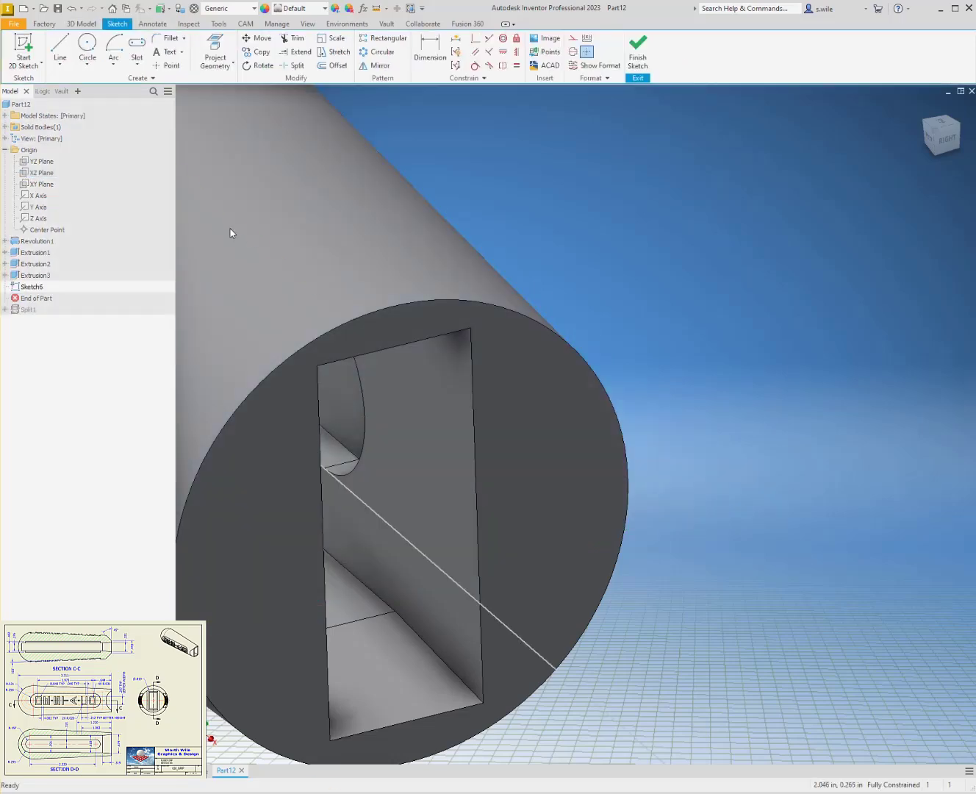
{"action": "key", "text": "F7"}
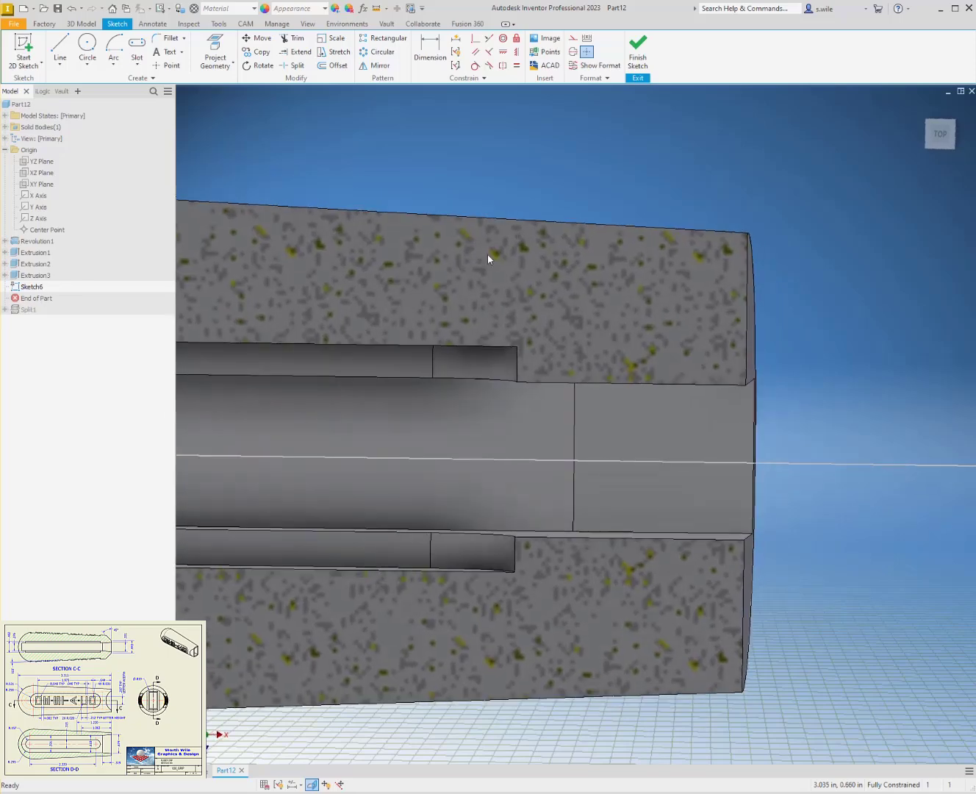
- Project the edge where the flare begins and the flat end's circular edge into the sketch
{"action": "key", "text": "p"}
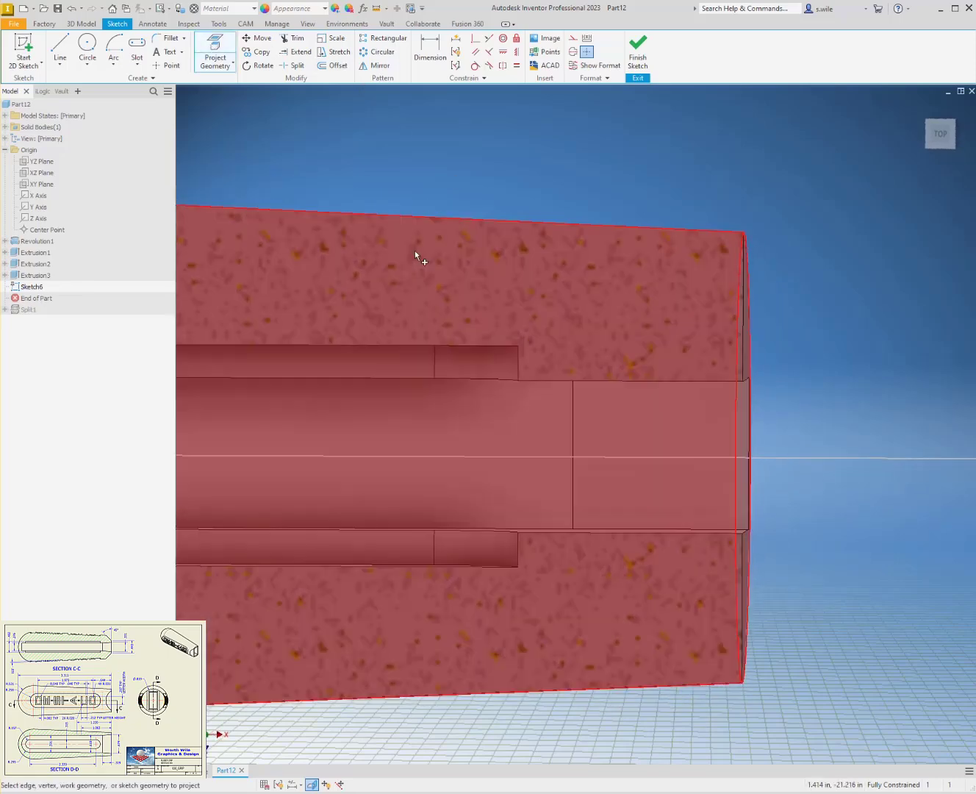
{"action": "left_click", "coordinate": [573, 413]}
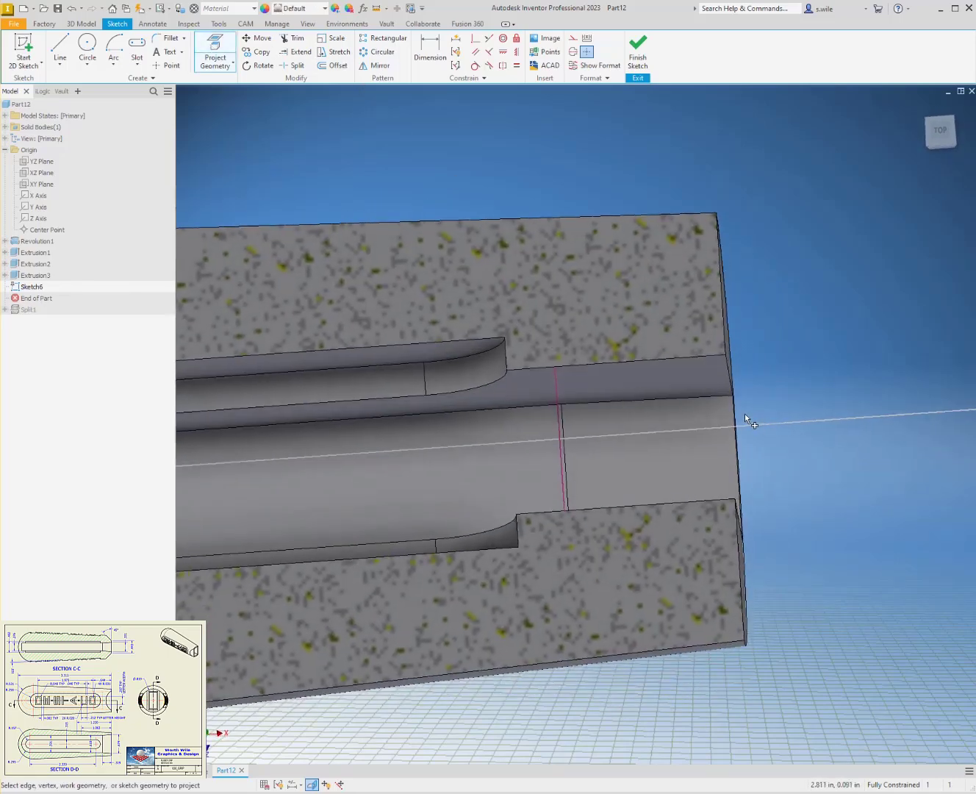
{"action": "left_click", "coordinate": [751, 410]}
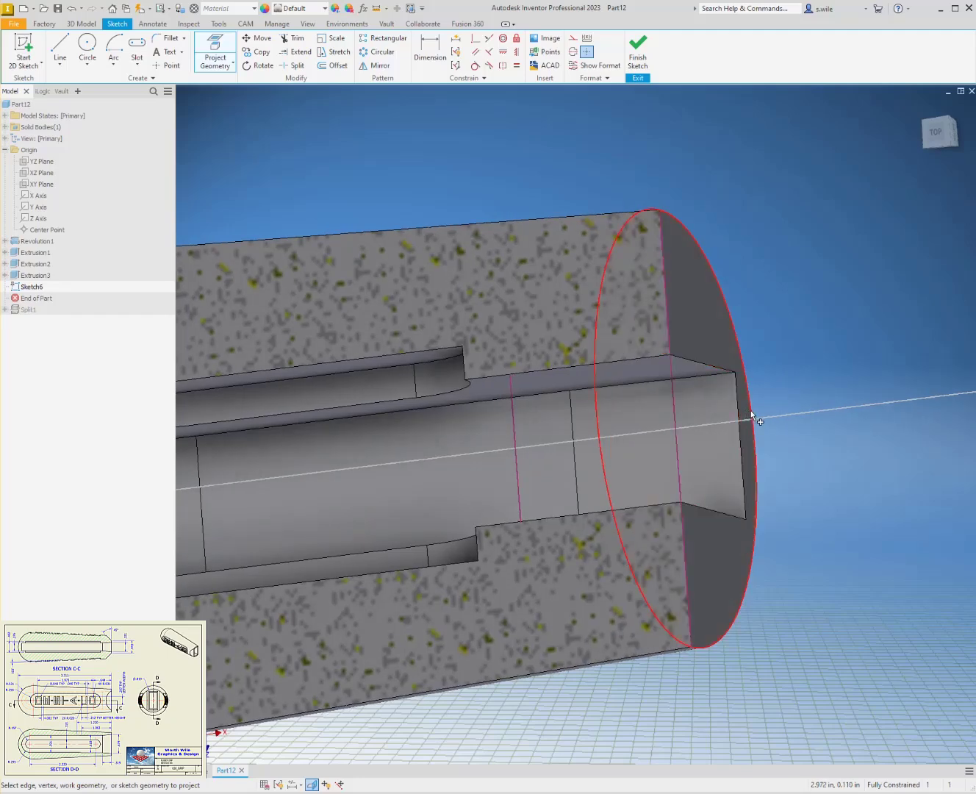
- Draw two outward-sloping lines from the ends of the projected inner edge to the flat end, about 0.4 in apart there
{"action": "left_click", "coordinate": [58, 45]}
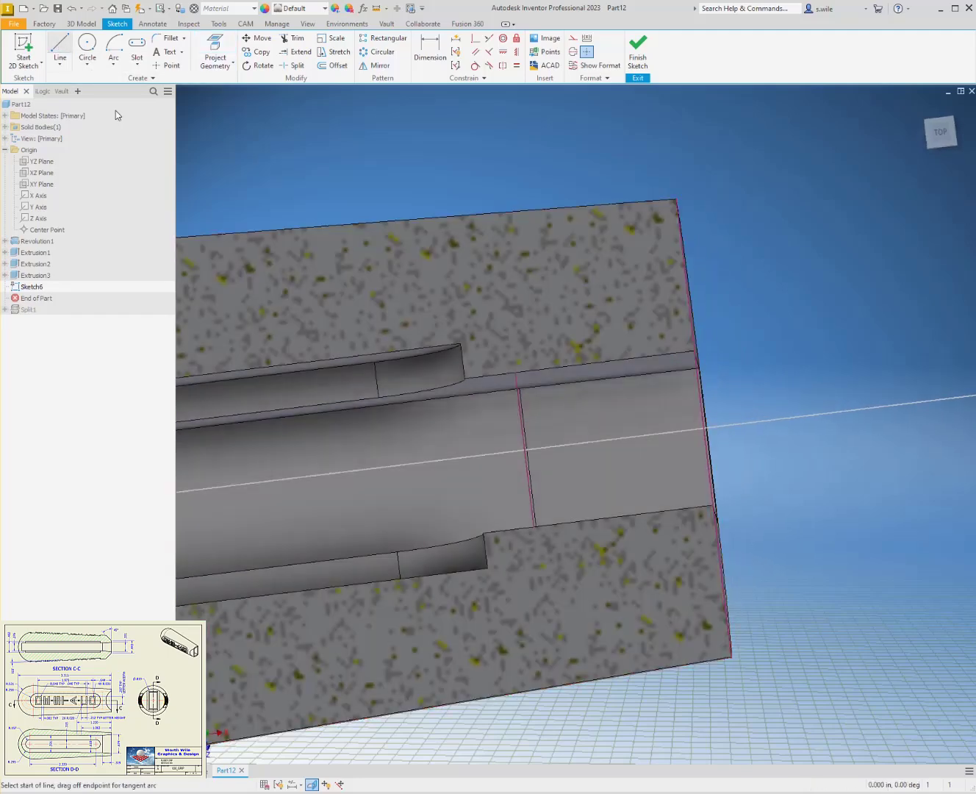
{"action": "left_click", "coordinate": [517, 374]}
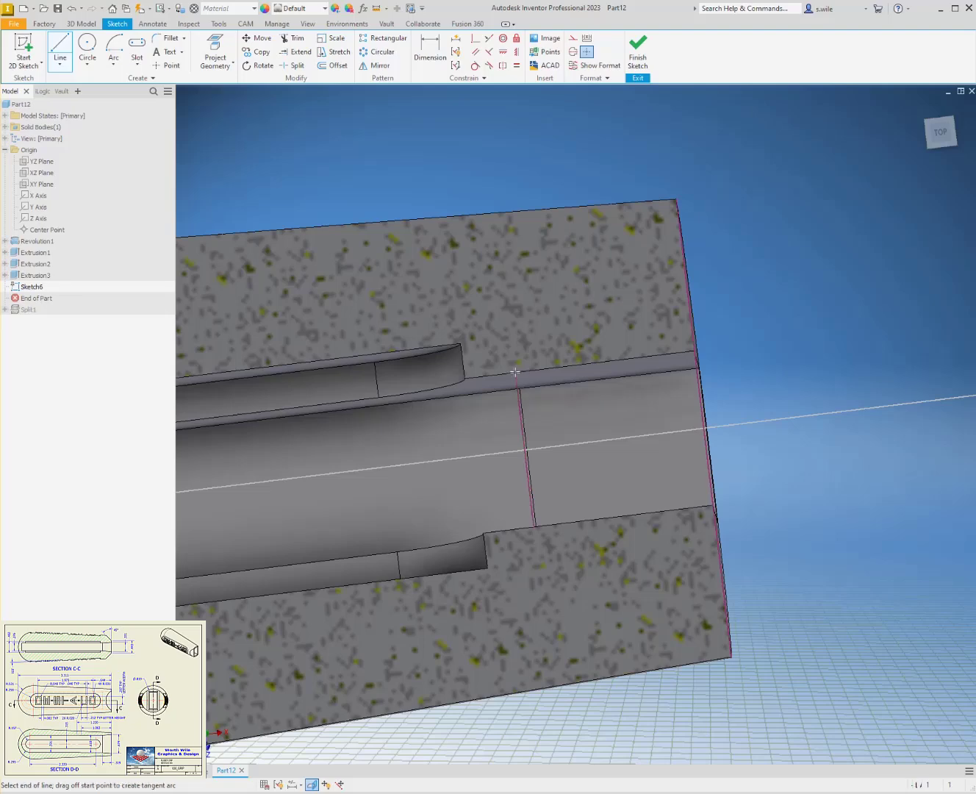
{"action": "left_click", "coordinate": [692, 320]}
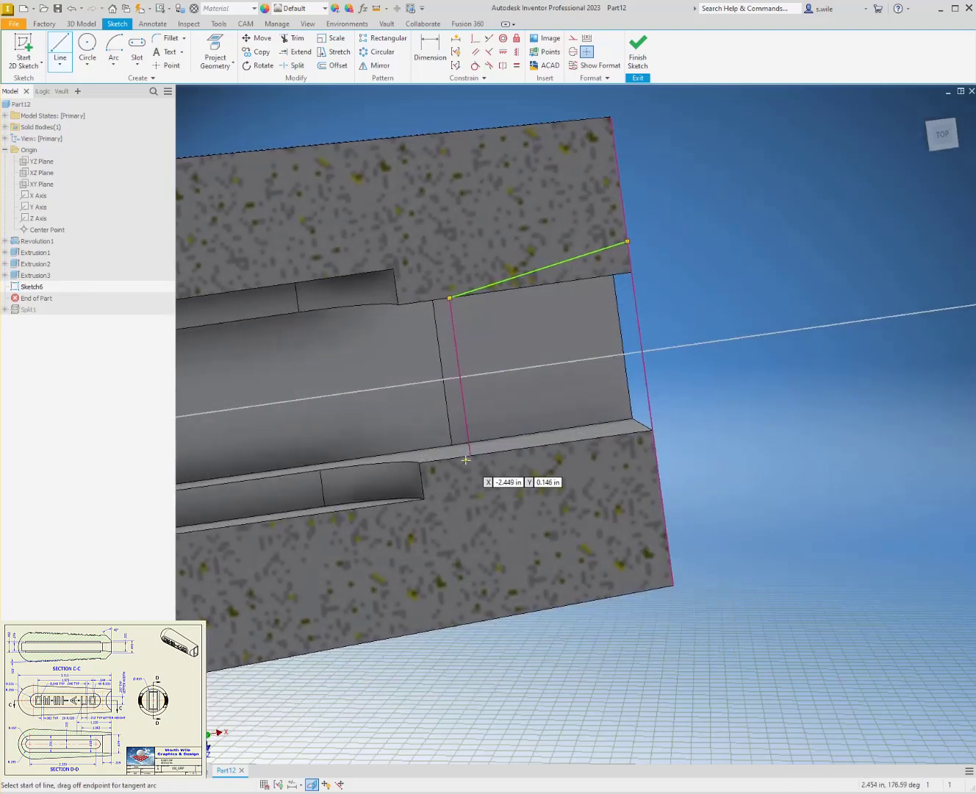
{"action": "left_click", "coordinate": [467, 458]}
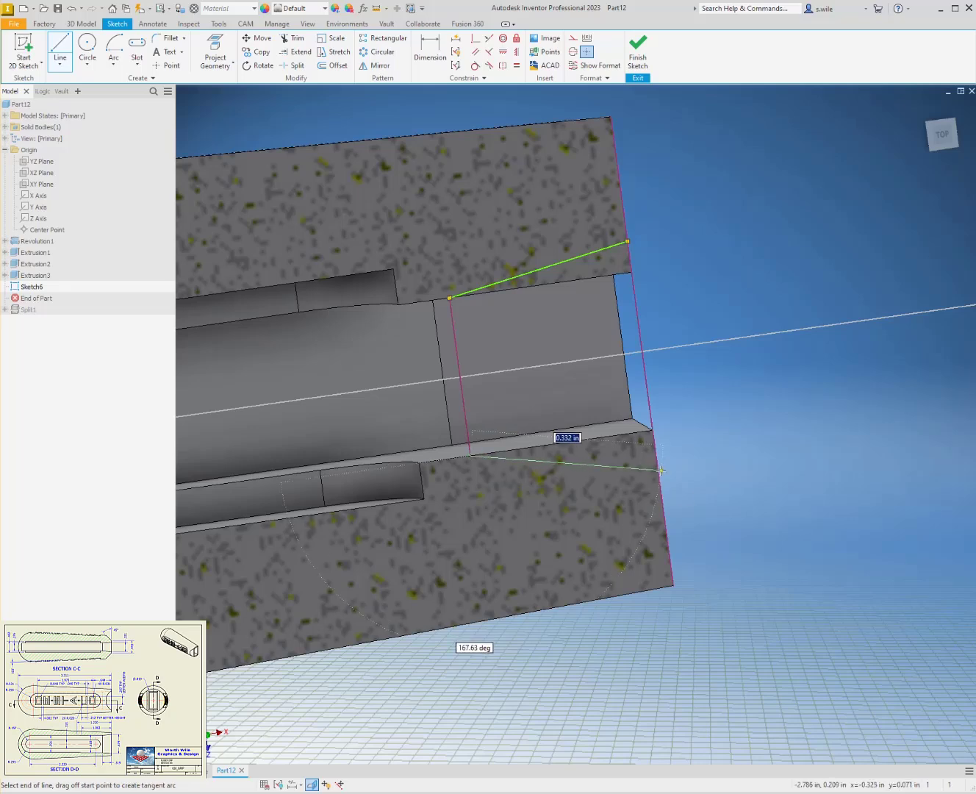
{"action": "left_click", "coordinate": [662, 469]}
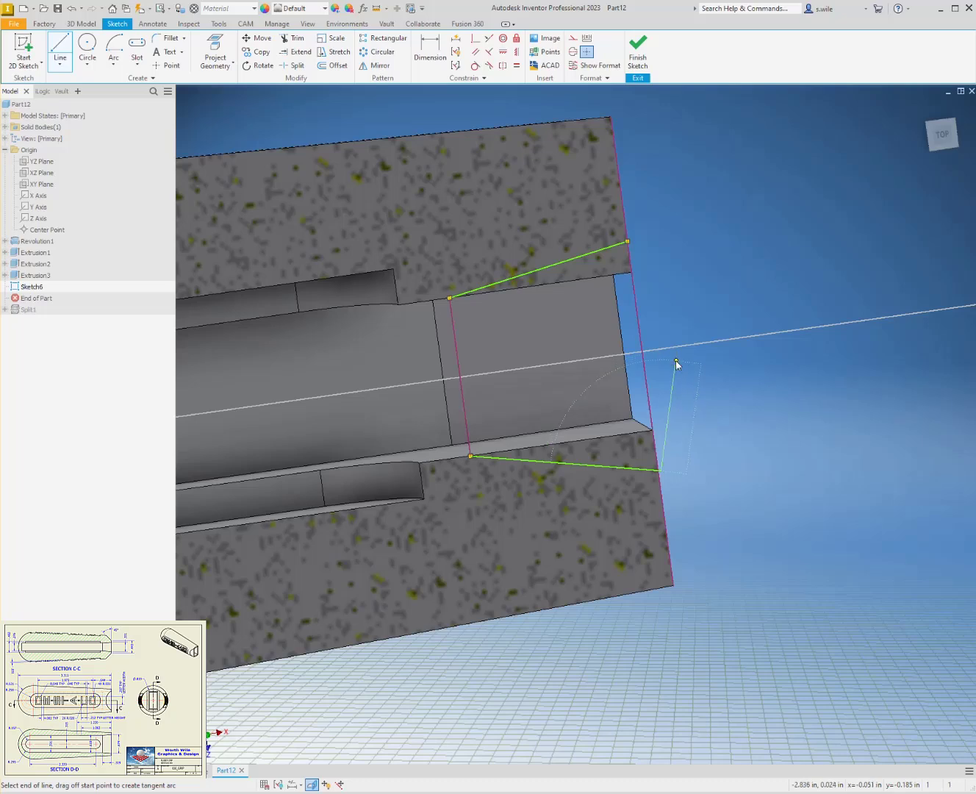
{"action": "key", "text": "Escape"}
- Make the two sloping lines on the XZ plane sketch equal in length
{"action": "key", "text": "equal"}
{"action": "left_click", "coordinate": [554, 268]}
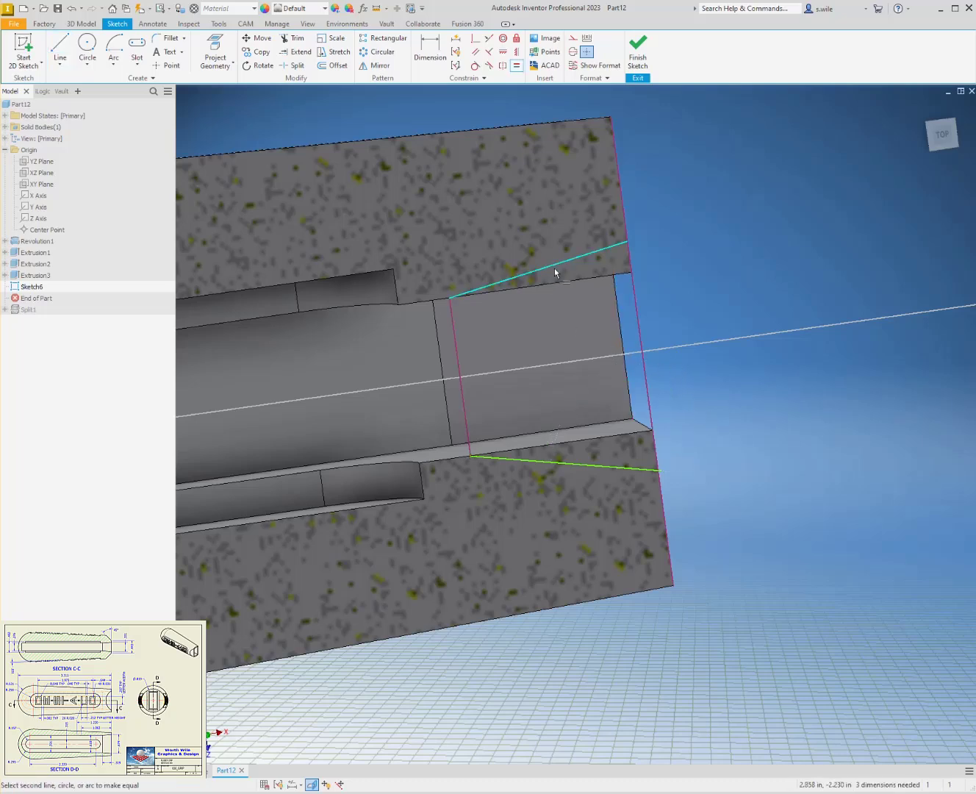
{"action": "left_click", "coordinate": [585, 468]}
- Dimension the spacing between the sloping lines' outer endpoints at the flat end as .415 in
{"action": "key", "text": "d"}
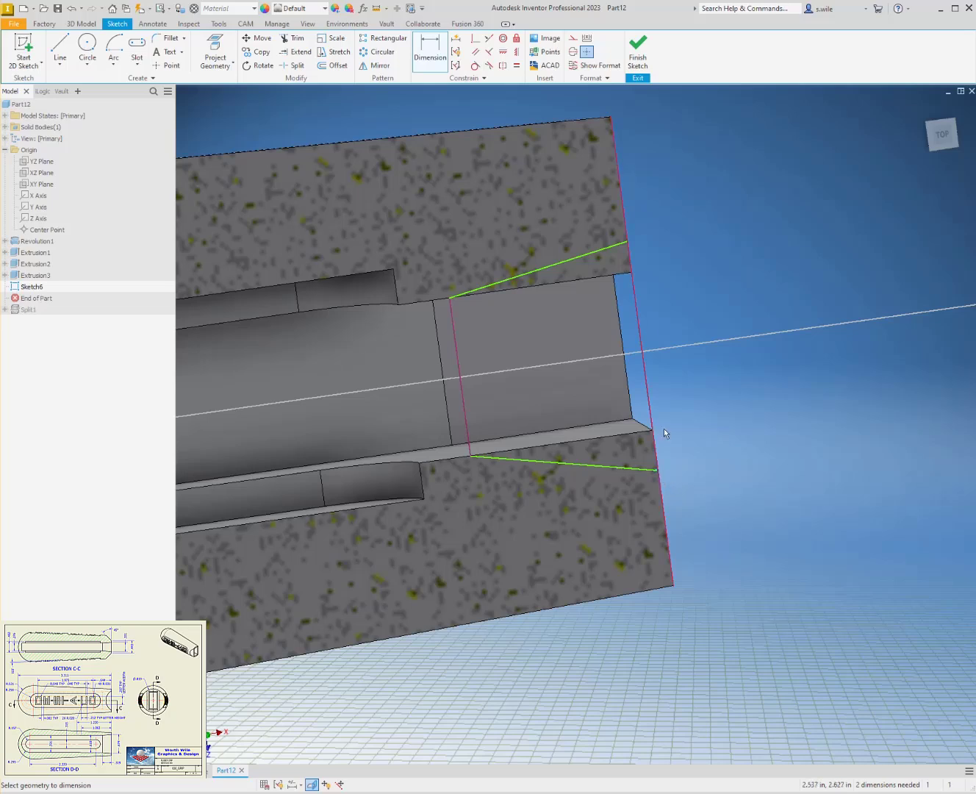
{"action": "left_click", "coordinate": [628, 246]}
{"action": "left_click", "coordinate": [699, 308]}
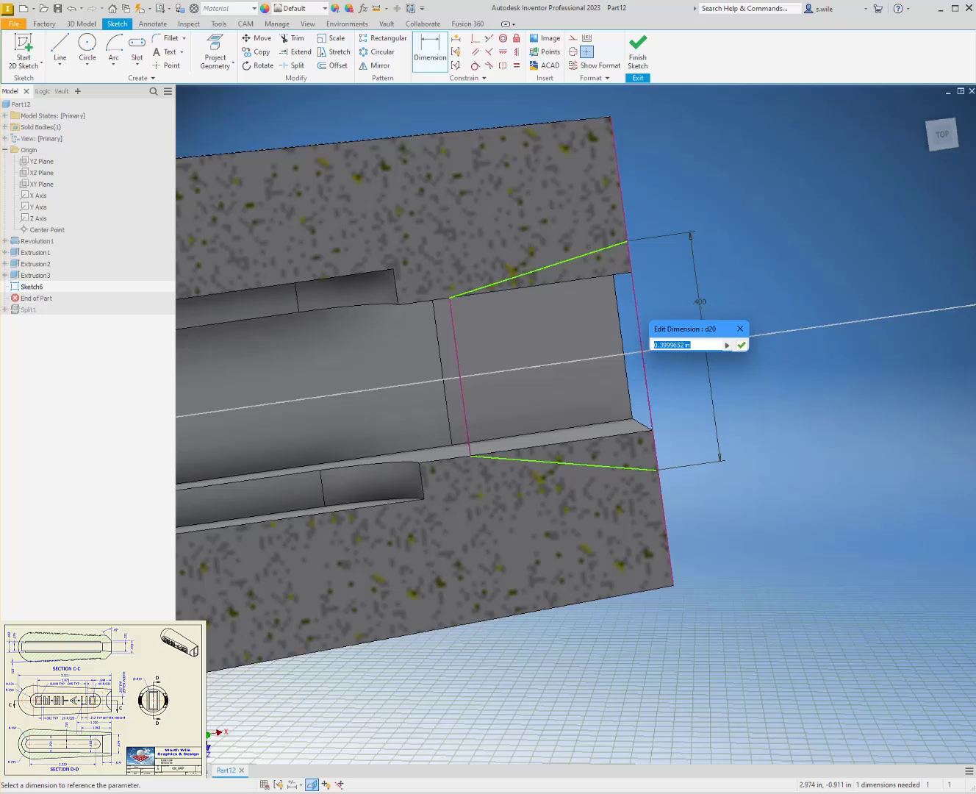
{"action": "type", "text": ".415"}
{"action": "key", "text": "Return"}
{"action": "key", "text": "Escape"}
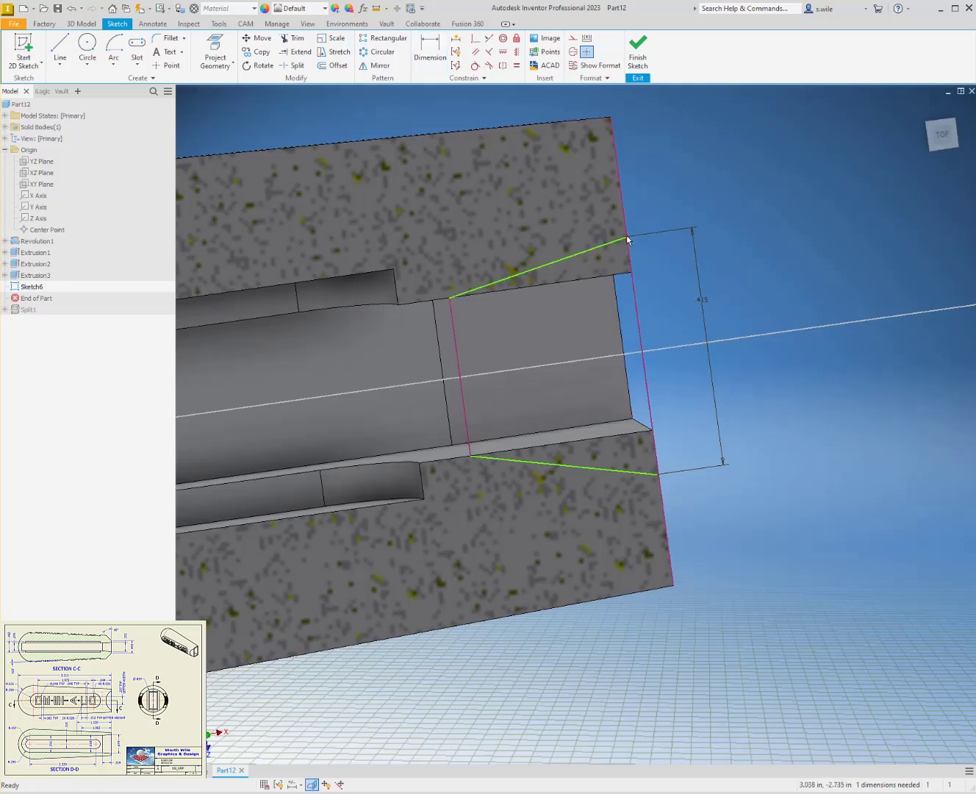
- Shift the upper line's outer endpoint to test its freedom, attach the lower line's loose endpoint to the projected end edge, and finish the sketch
{"action": "left_click_drag", "start_coordinate": [627, 236], "coordinate": [620, 367]}
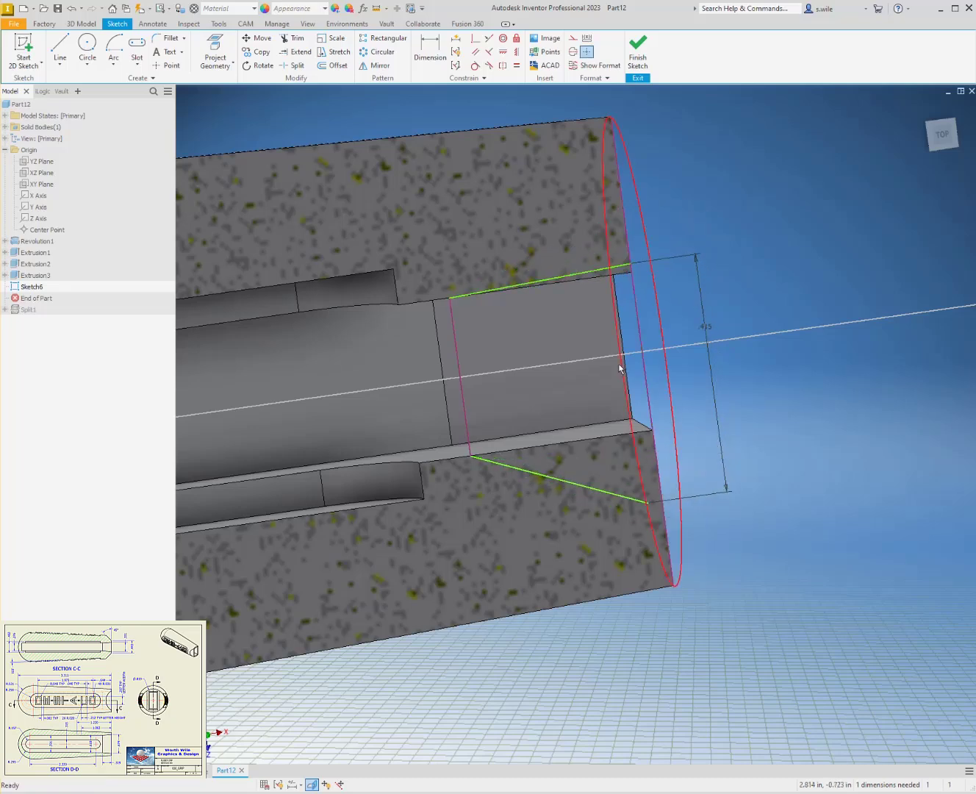
{"action": "left_click_drag", "start_coordinate": [648, 502], "coordinate": [660, 475]}
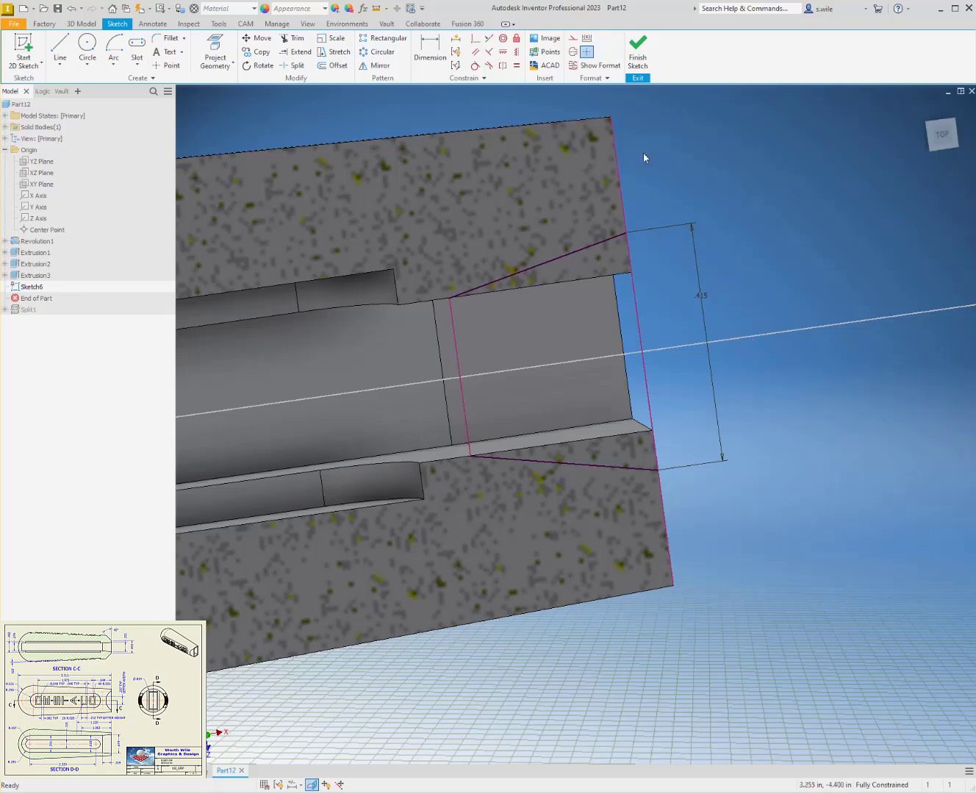
{"action": "left_click", "coordinate": [637, 52]}
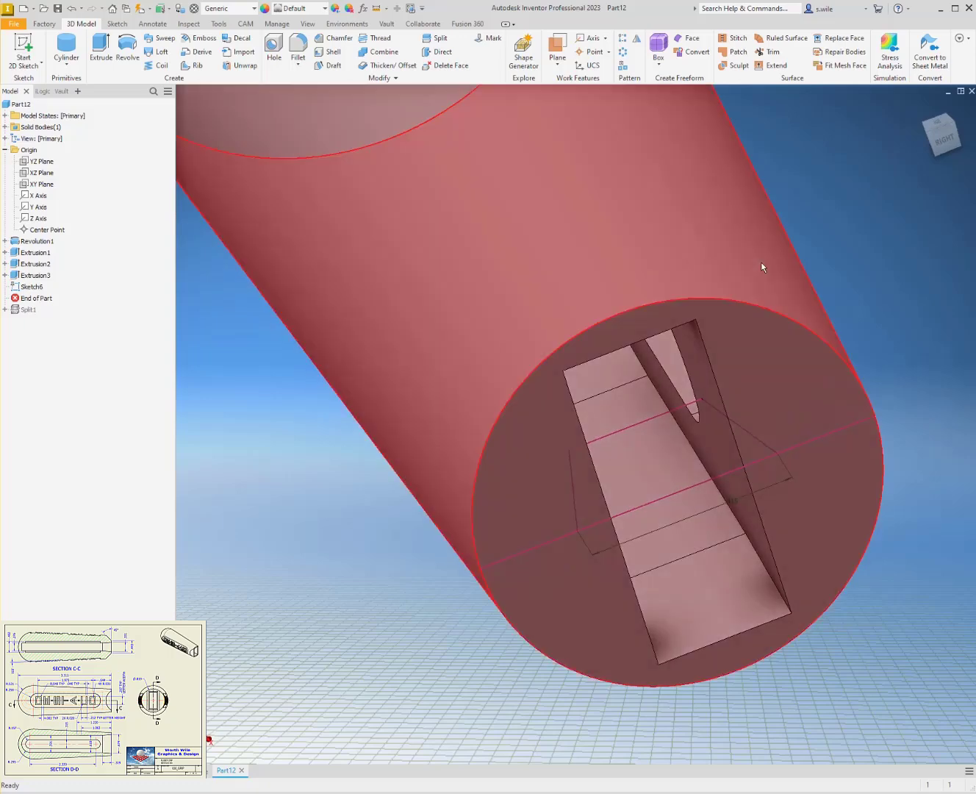
- Extrude-cut the flared trapezoid profile from the XZ plane up to the slot's inner end face on one side
{"action": "key", "text": "e"}
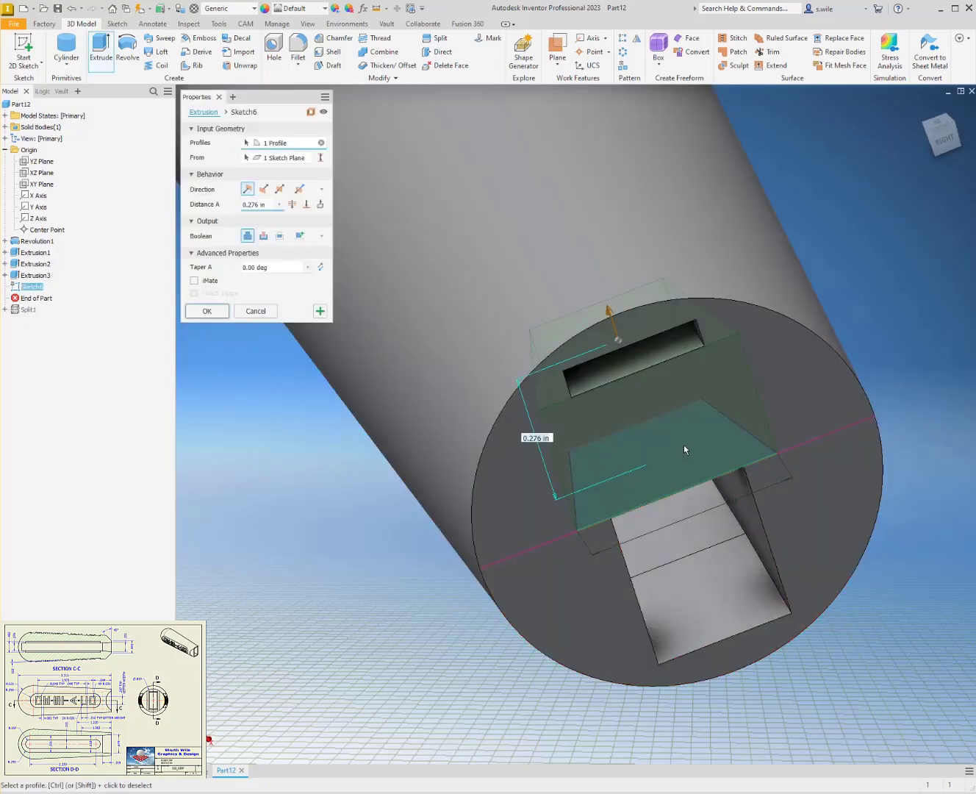
{"action": "left_click", "coordinate": [307, 203]}
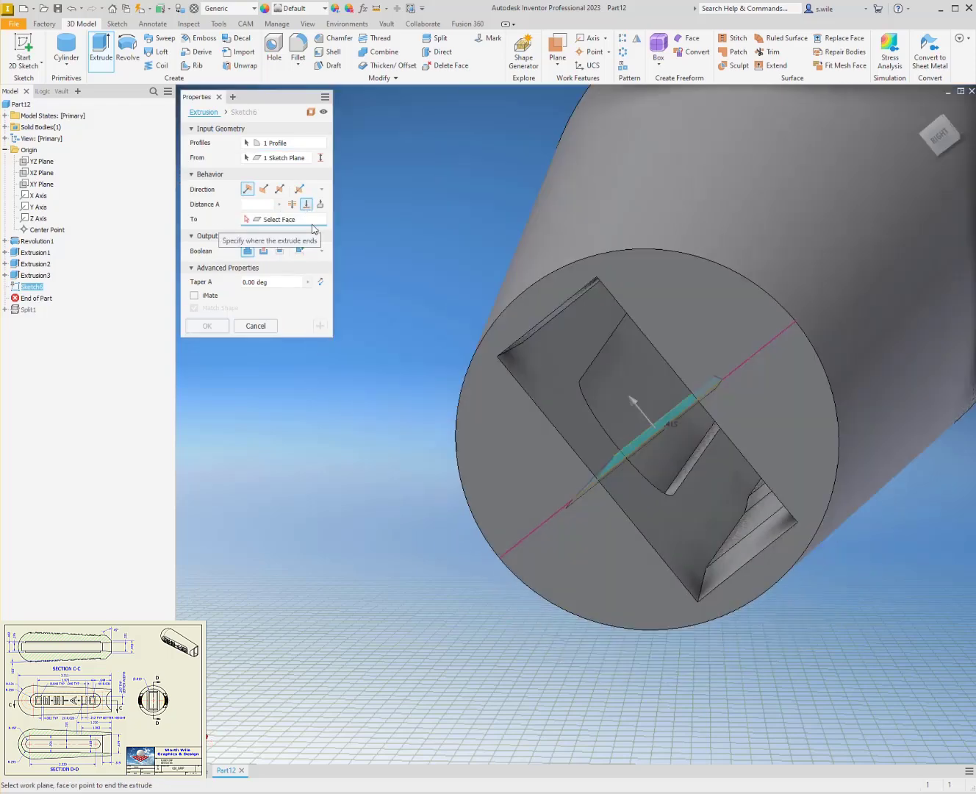
{"action": "left_click", "coordinate": [424, 414]}
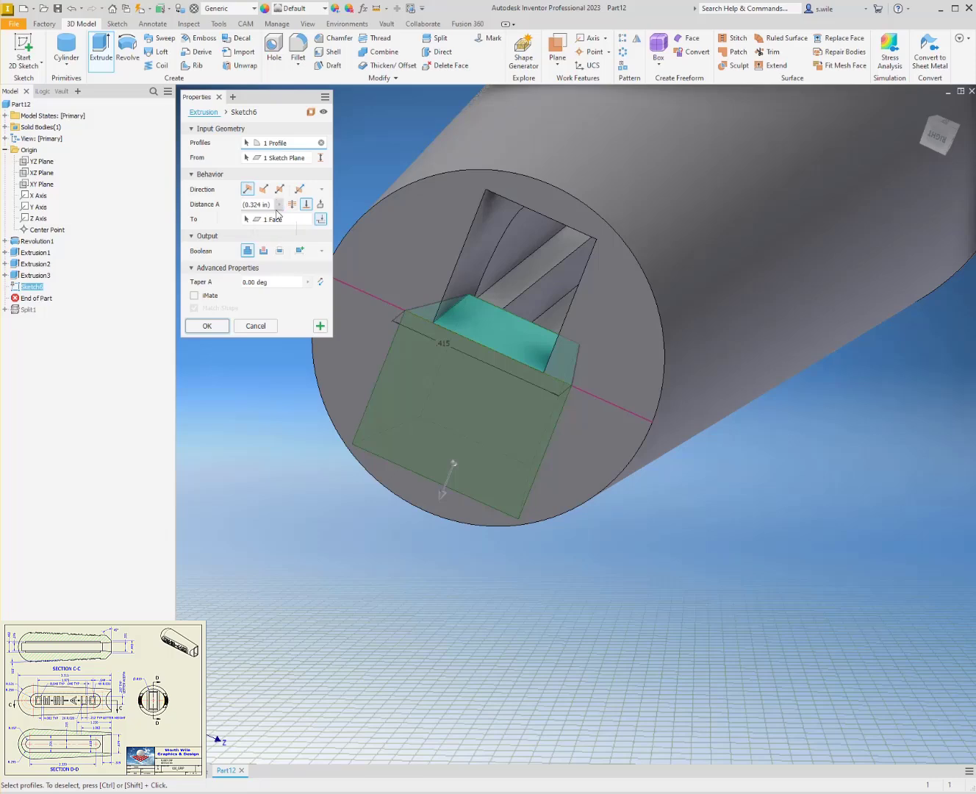
{"action": "left_click", "coordinate": [263, 250]}
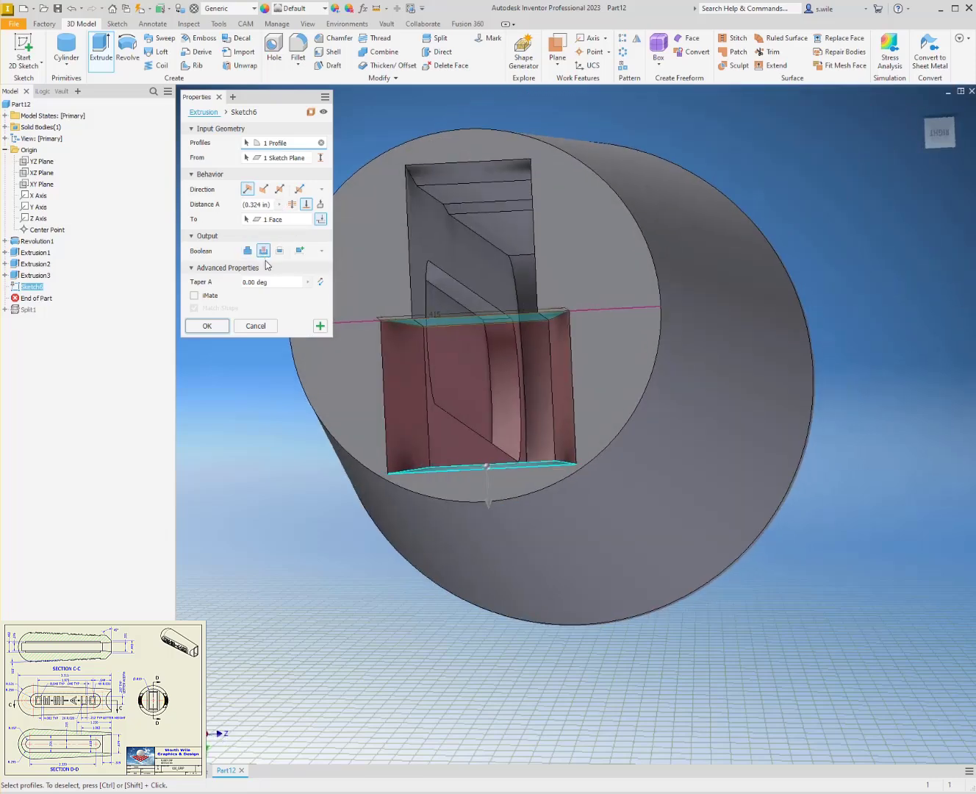
{"action": "key", "text": "Return"}
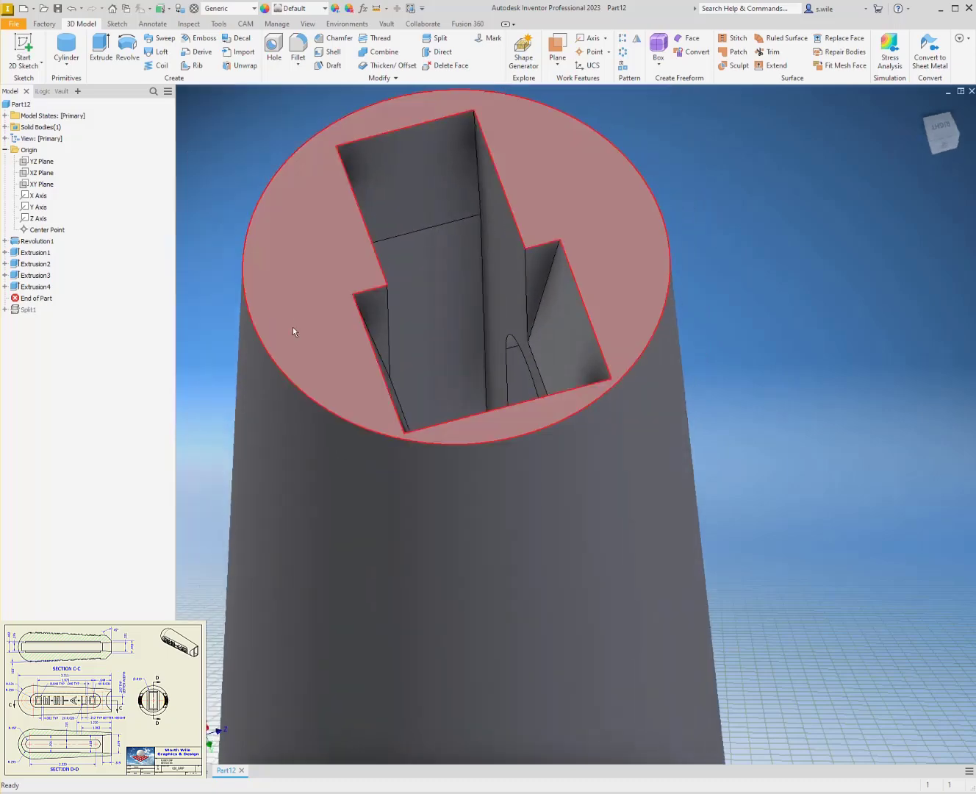
- Reuse the flare sketch to extrude-cut the opposite way up to the slot's other inner end face, and hide the sketch
{"action": "left_click", "coordinate": [5, 286]}
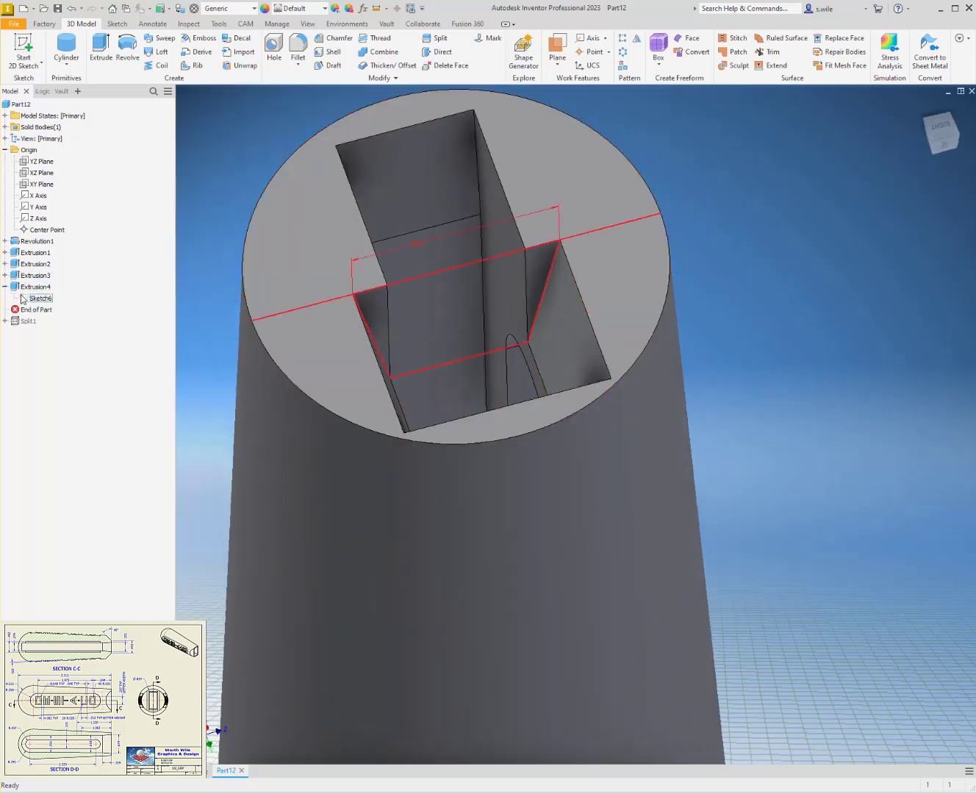
{"action": "right_click", "coordinate": [24, 296]}
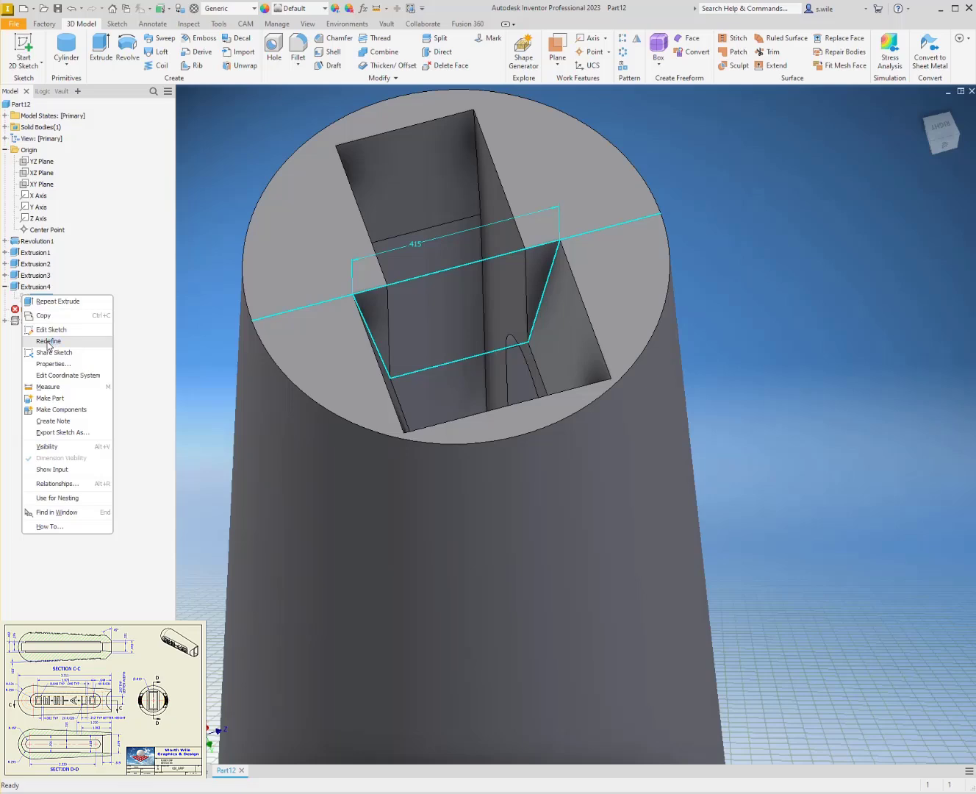
{"action": "right_click", "coordinate": [27, 287]}
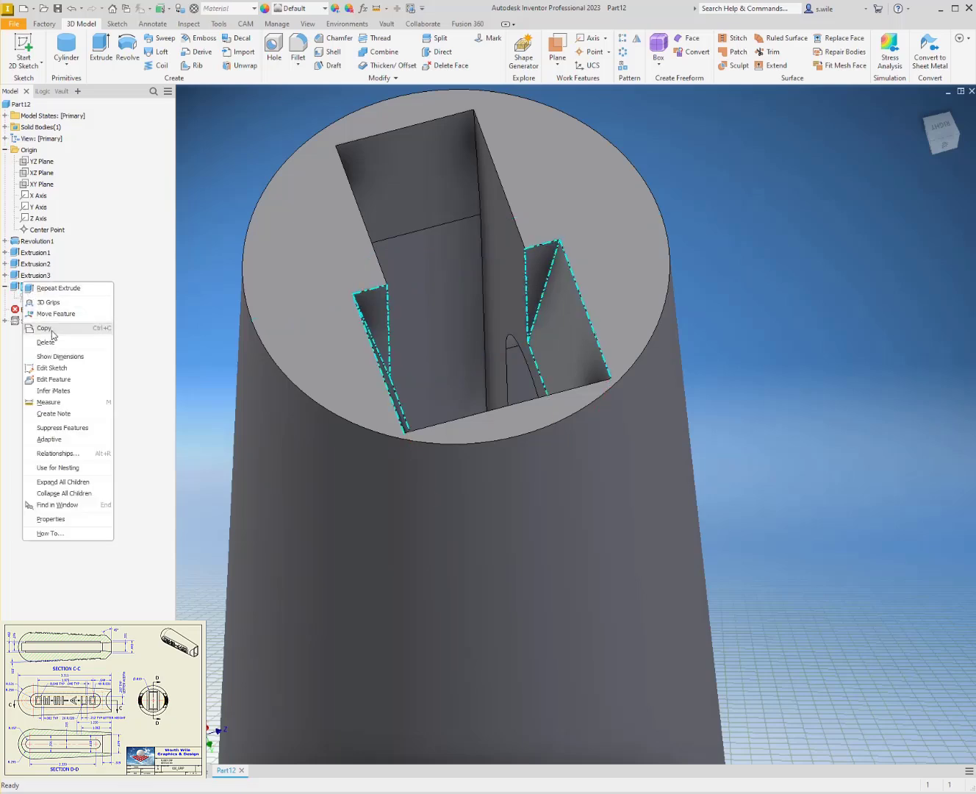
{"action": "left_click", "coordinate": [76, 272]}
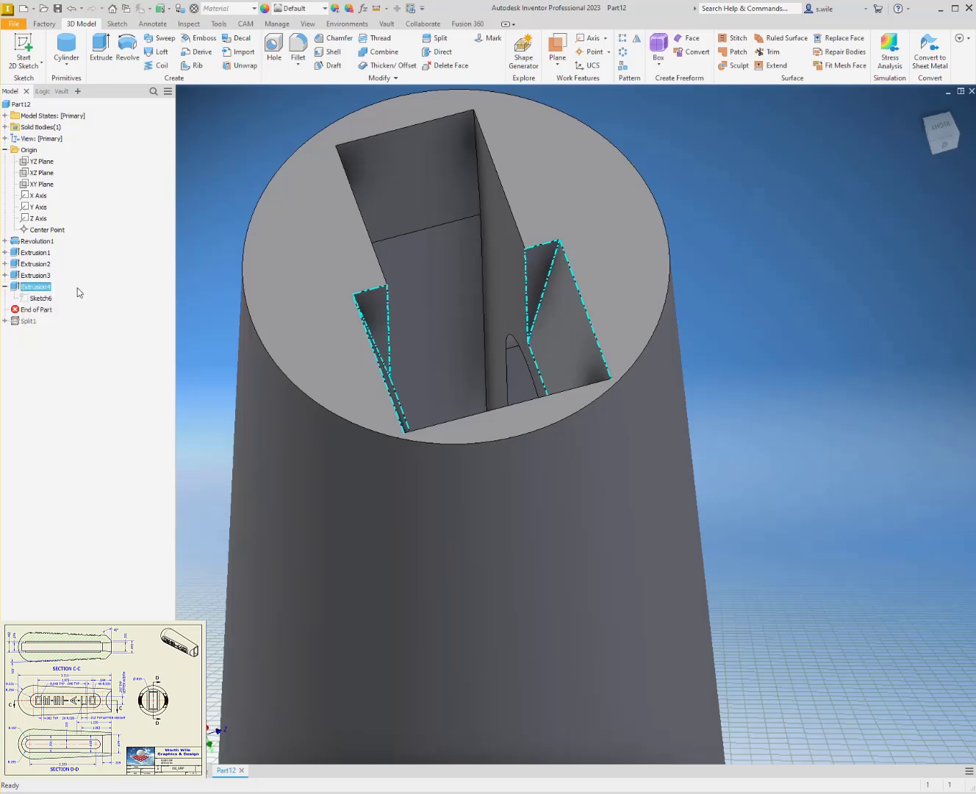
{"action": "right_click", "coordinate": [45, 298]}
{"action": "left_click", "coordinate": [110, 300]}
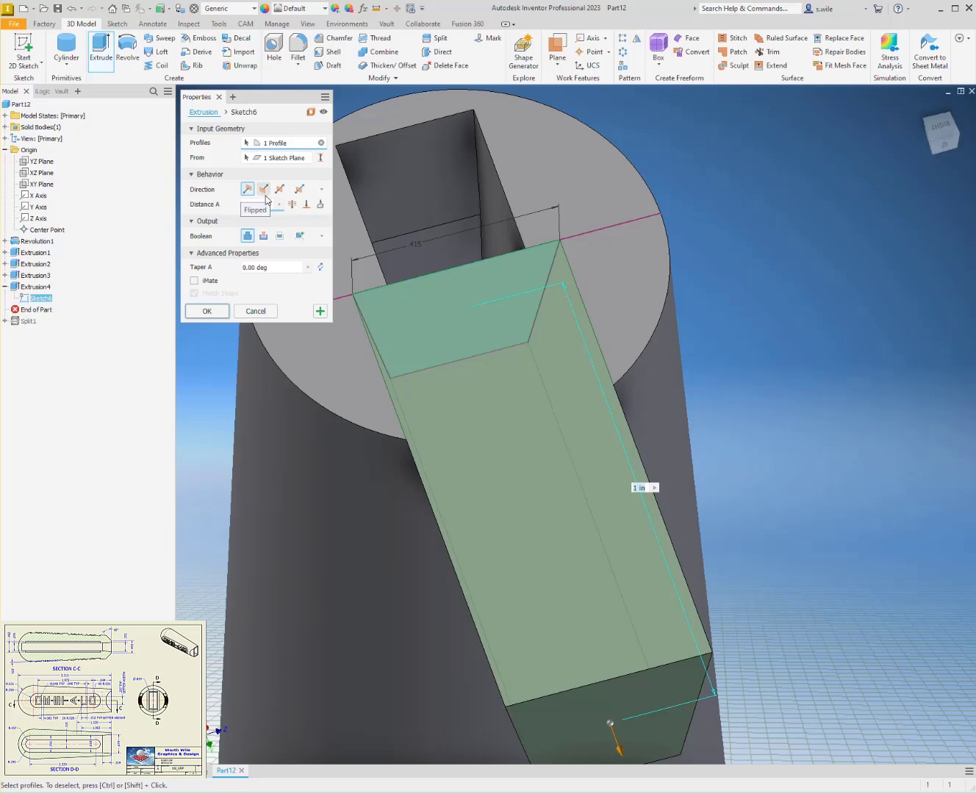
{"action": "left_click", "coordinate": [307, 205]}
{"action": "left_click", "coordinate": [402, 175]}
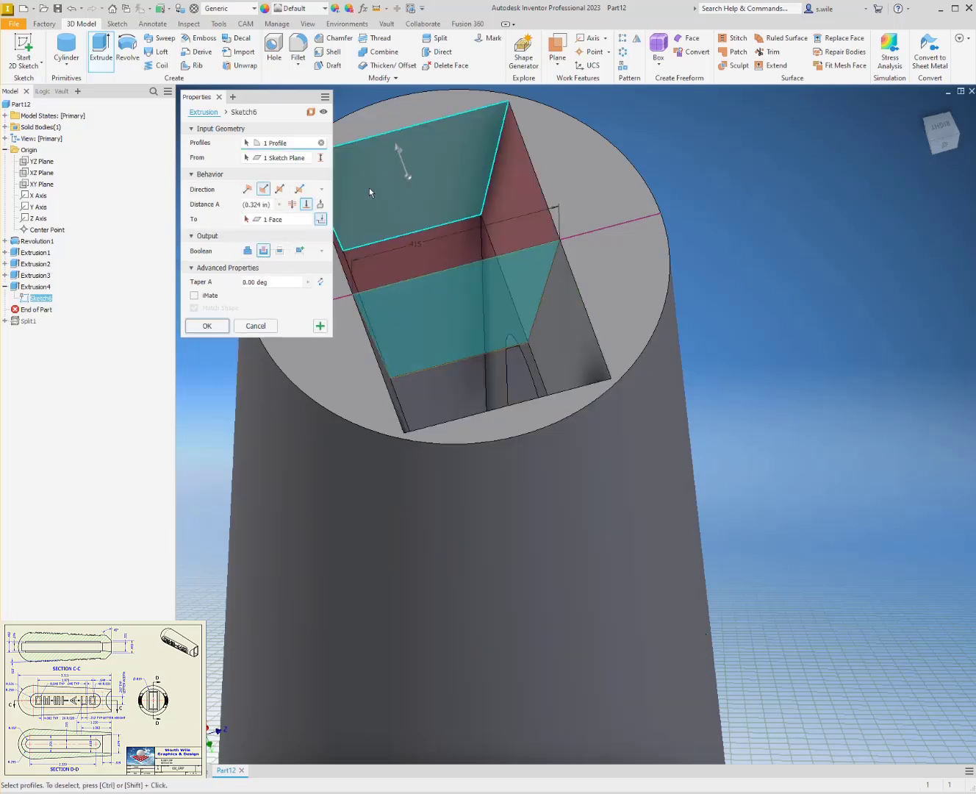
{"action": "left_click", "coordinate": [206, 324]}
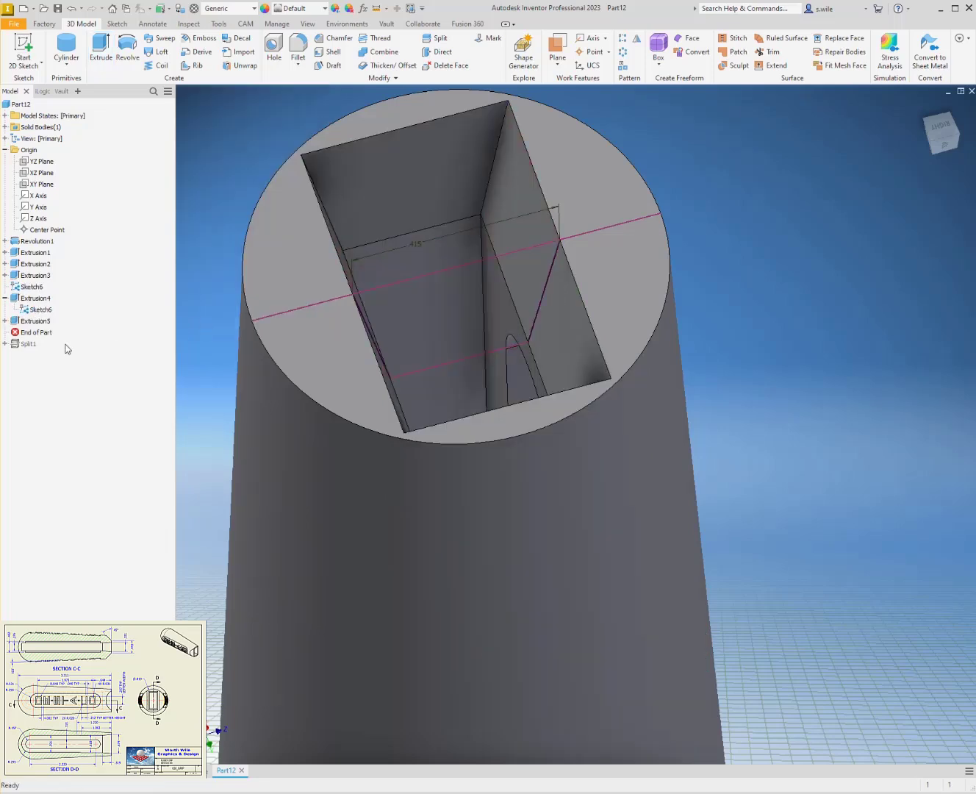
{"action": "left_click", "coordinate": [32, 313]}
{"action": "key", "text": "alt+v"}
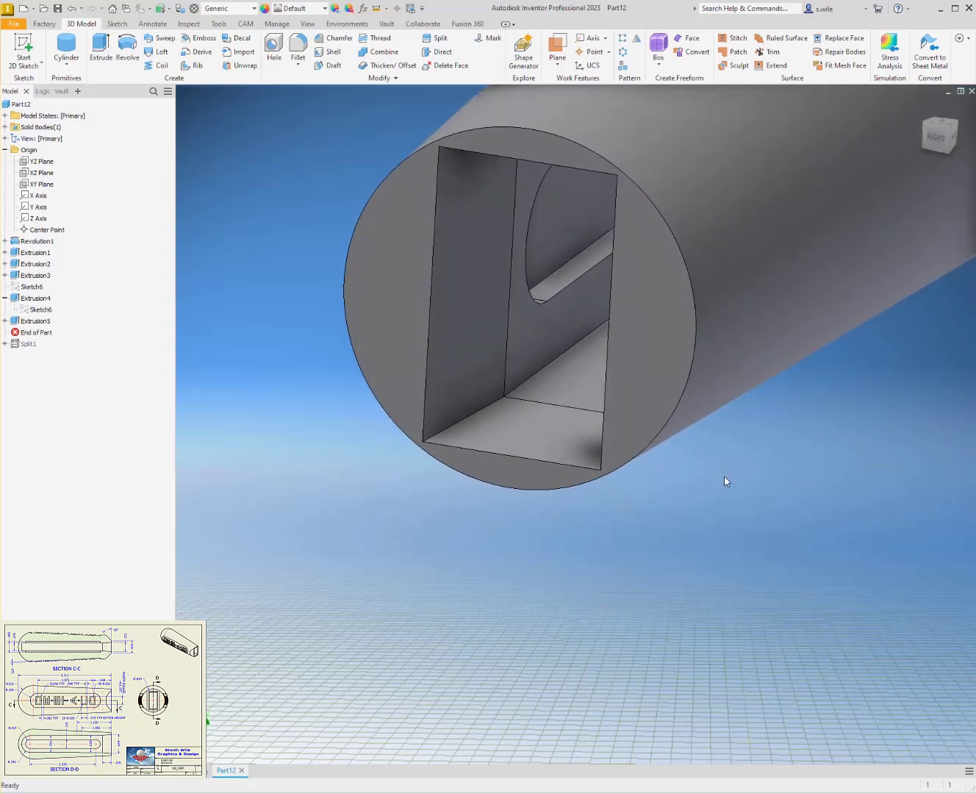
{"action": "left_click", "coordinate": [537, 449]}
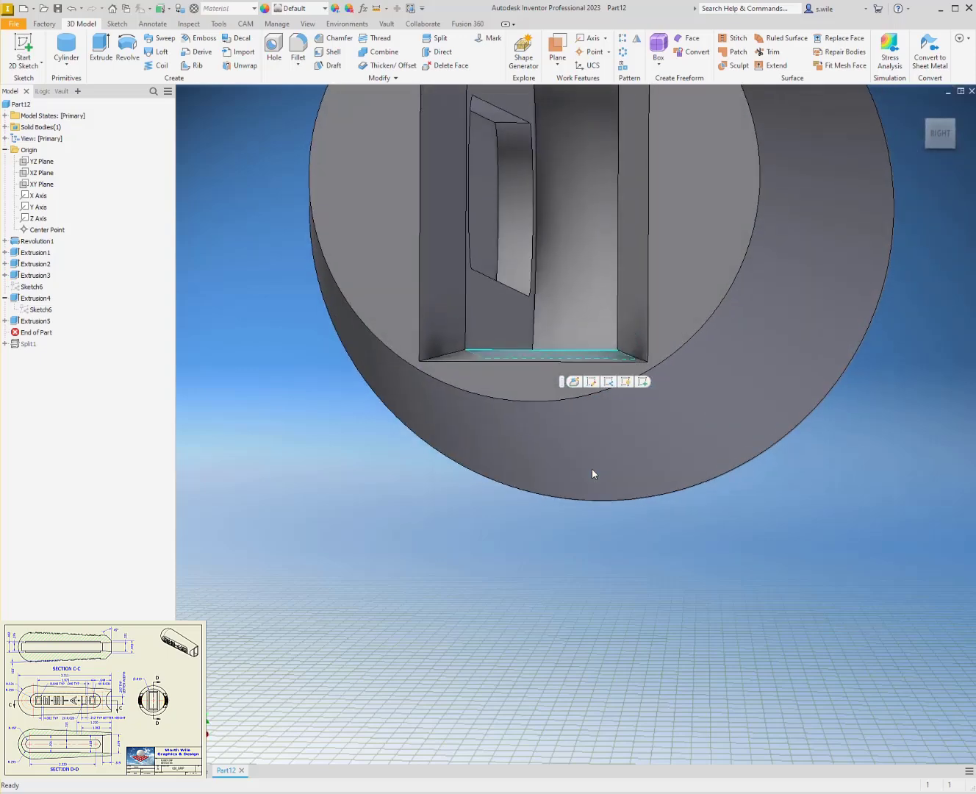
{"action": "left_click", "coordinate": [768, 607]}
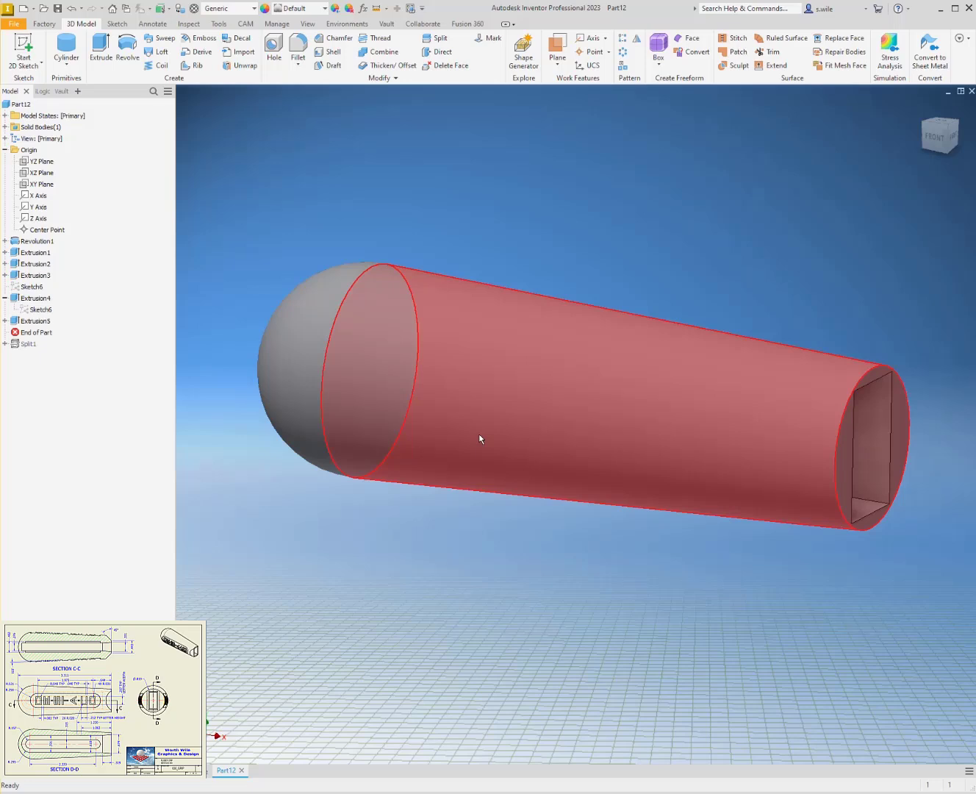
{"action": "mouse_move", "coordinate": [479, 438]}
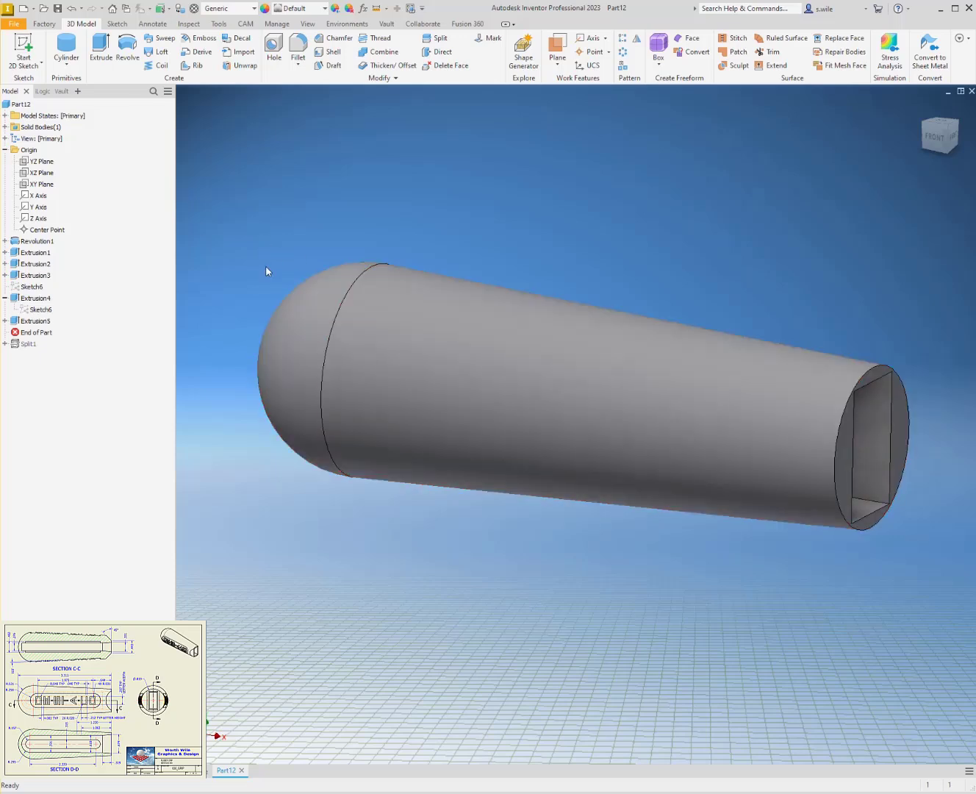
{"action": "left_click", "coordinate": [41, 161]}
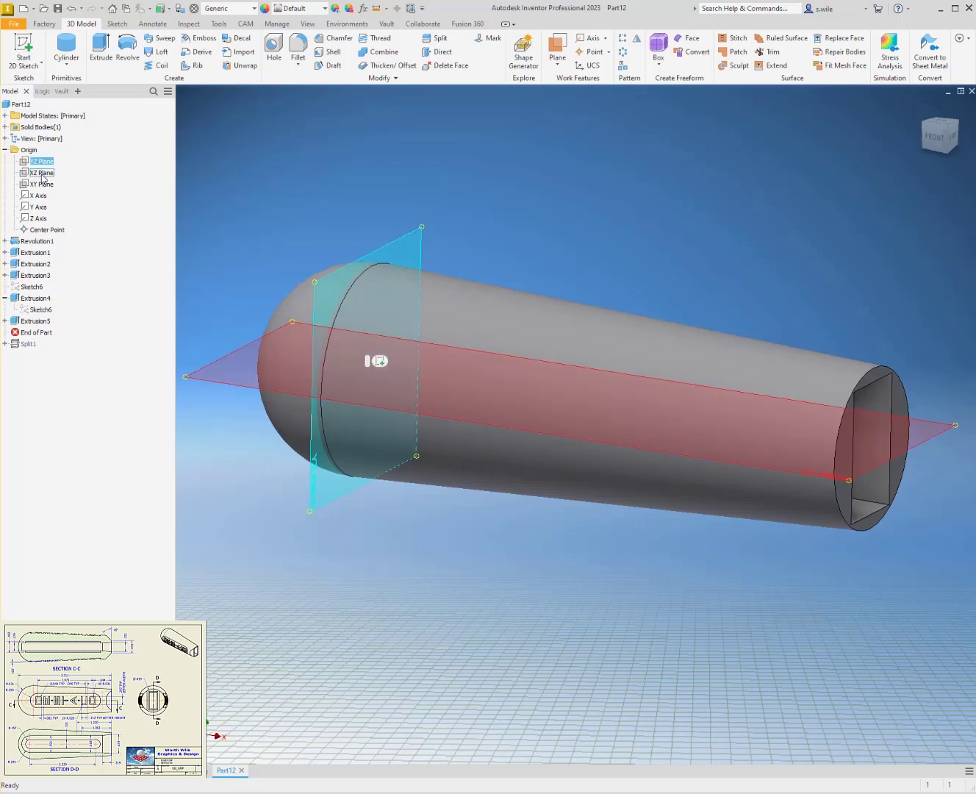
{"action": "left_click", "coordinate": [41, 172]}
{"action": "left_click", "coordinate": [39, 194]}
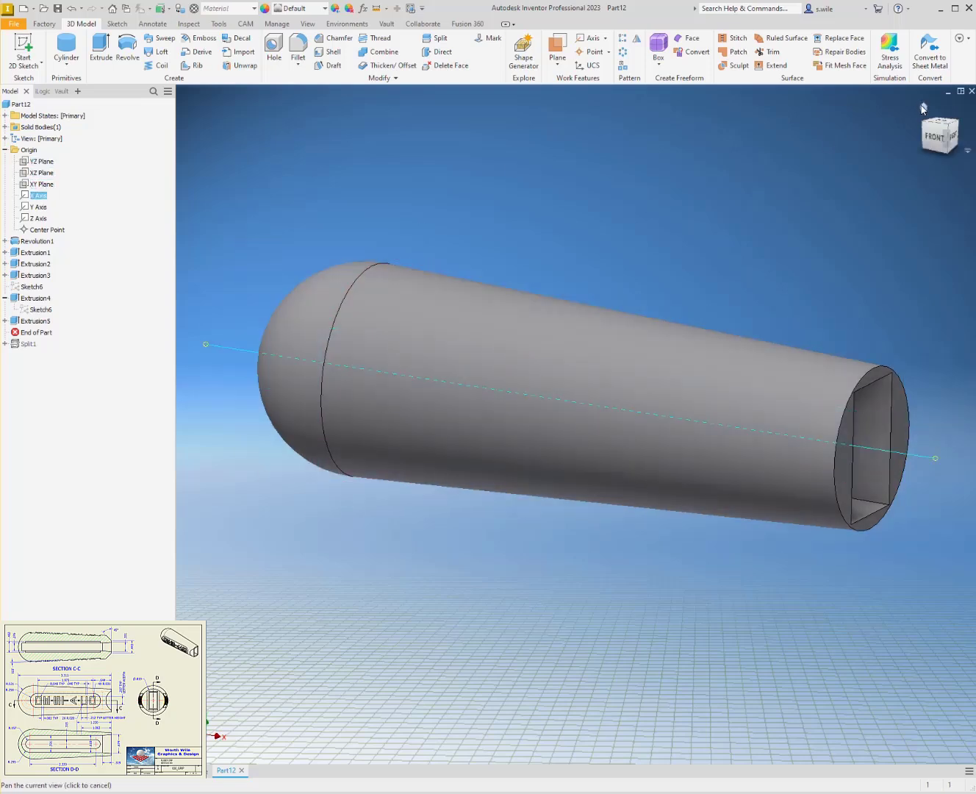
- Create a work plane parallel to the XY plane, offset forward to just outside the handle body
{"action": "left_click", "coordinate": [925, 109]}
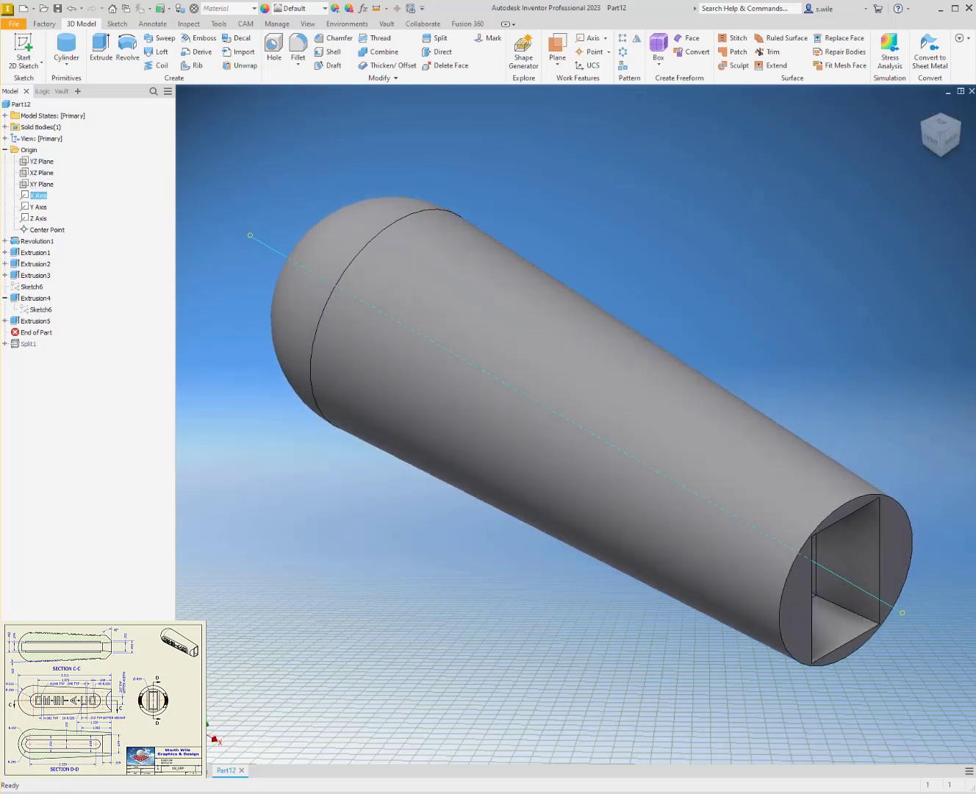
{"action": "left_click", "coordinate": [36, 184]}
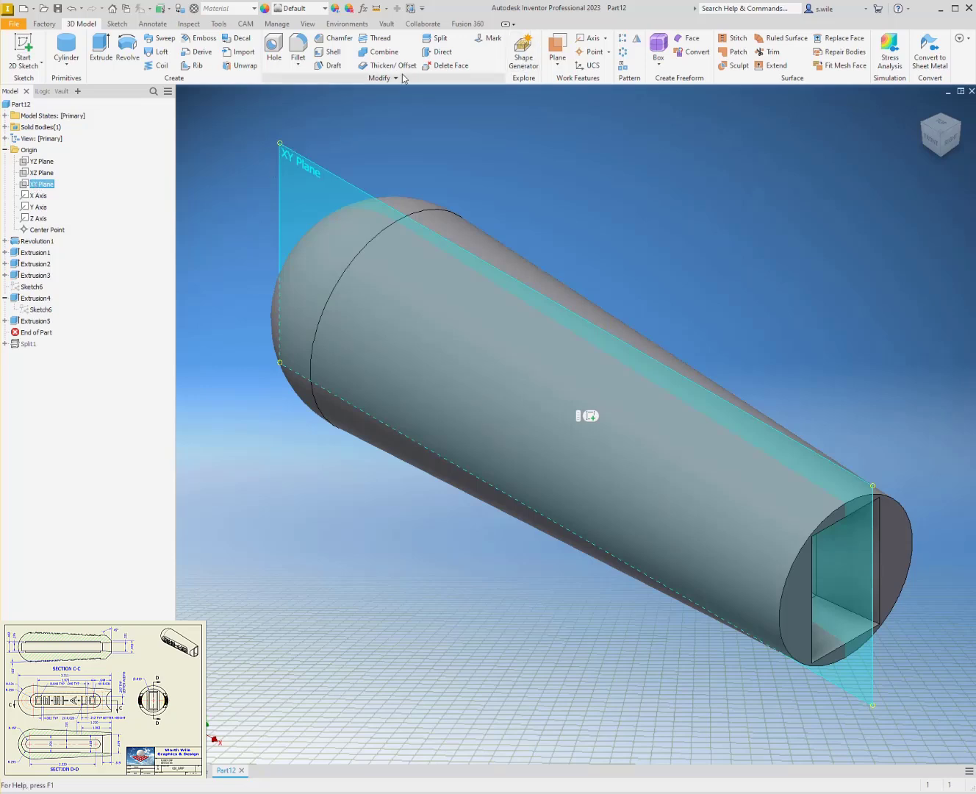
{"action": "left_click", "coordinate": [555, 51]}
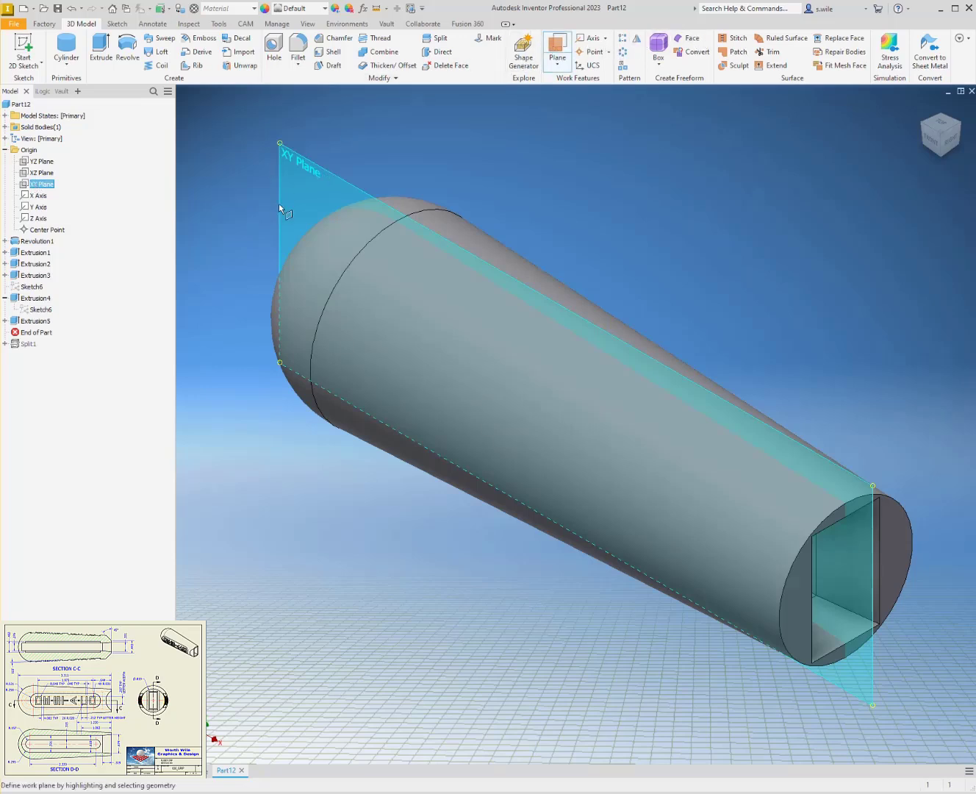
{"action": "left_click", "coordinate": [300, 178]}
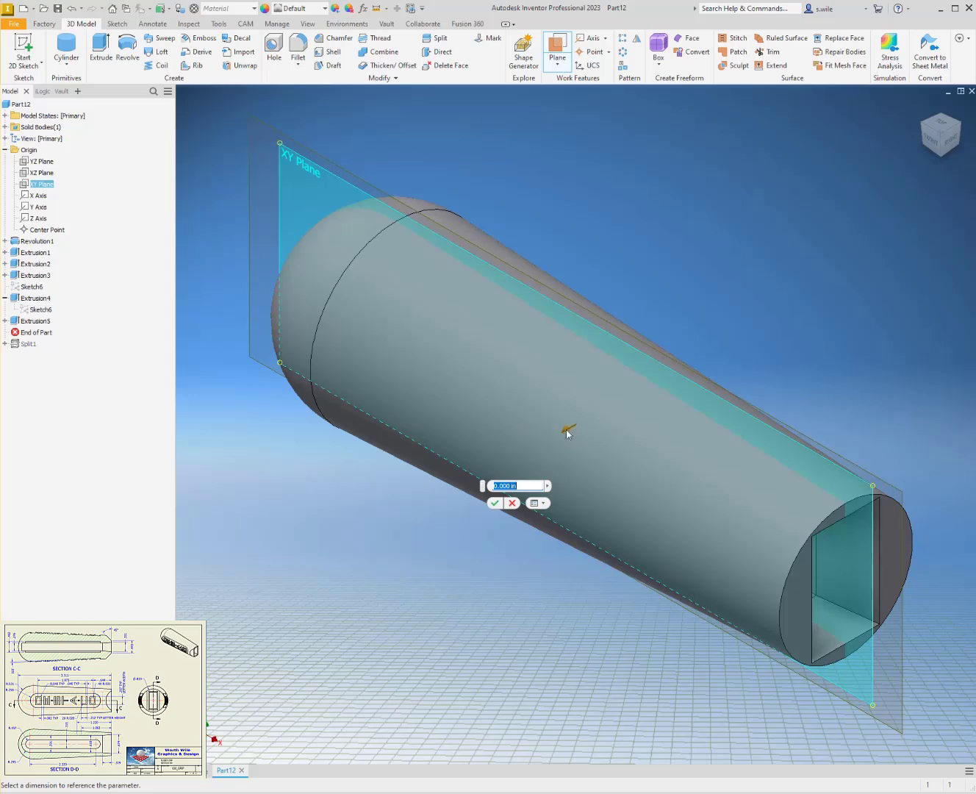
{"action": "left_click_drag", "start_coordinate": [561, 431], "coordinate": [442, 482]}
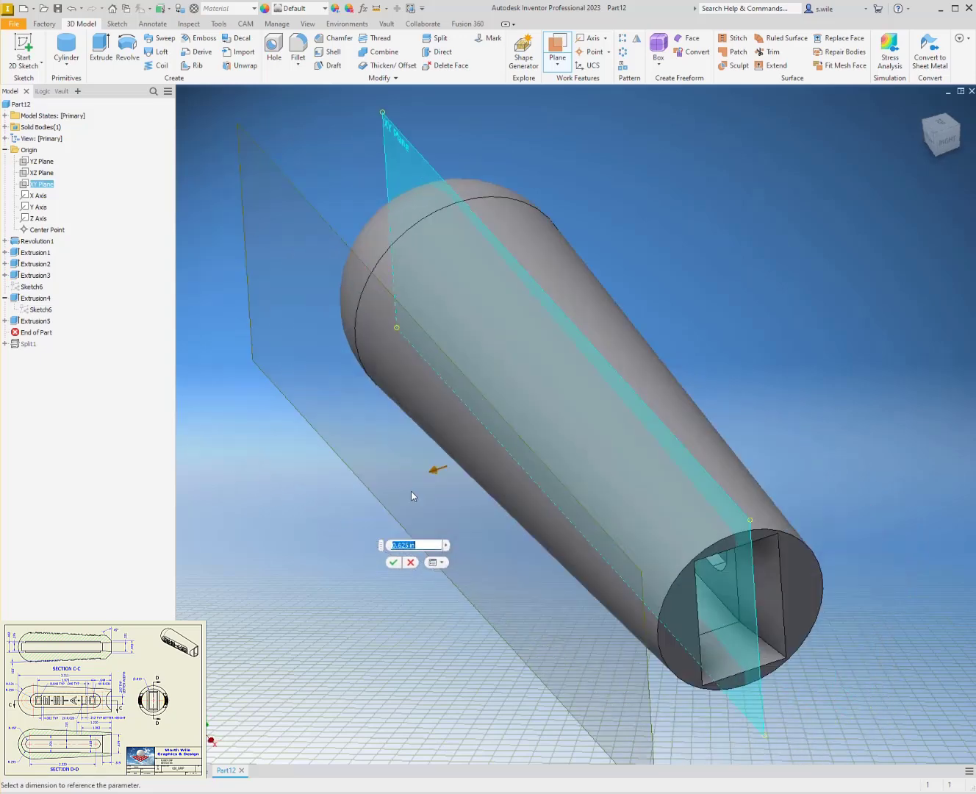
{"action": "middle_click_drag", "start_coordinate": [411, 490], "coordinate": [410, 439], "text": "shift"}
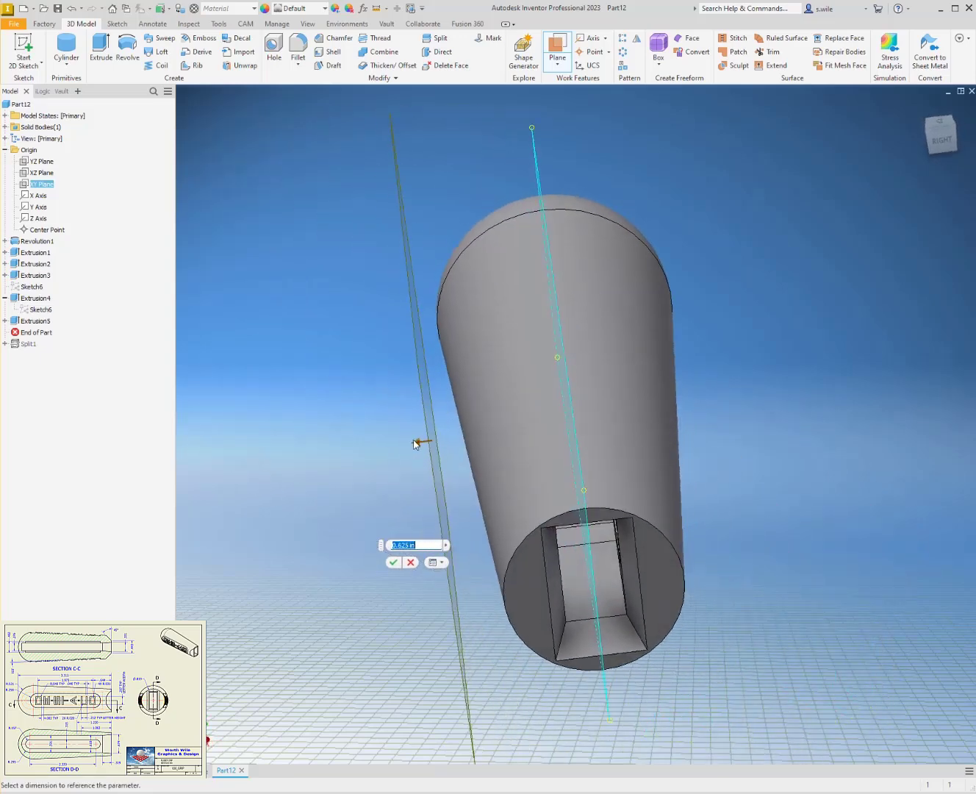
{"action": "left_click_drag", "start_coordinate": [416, 443], "coordinate": [431, 446]}
{"action": "middle_click_drag", "start_coordinate": [303, 444], "coordinate": [341, 512], "text": "shift"}
{"action": "left_click", "coordinate": [344, 477]}
{"action": "left_click", "coordinate": [344, 488]}
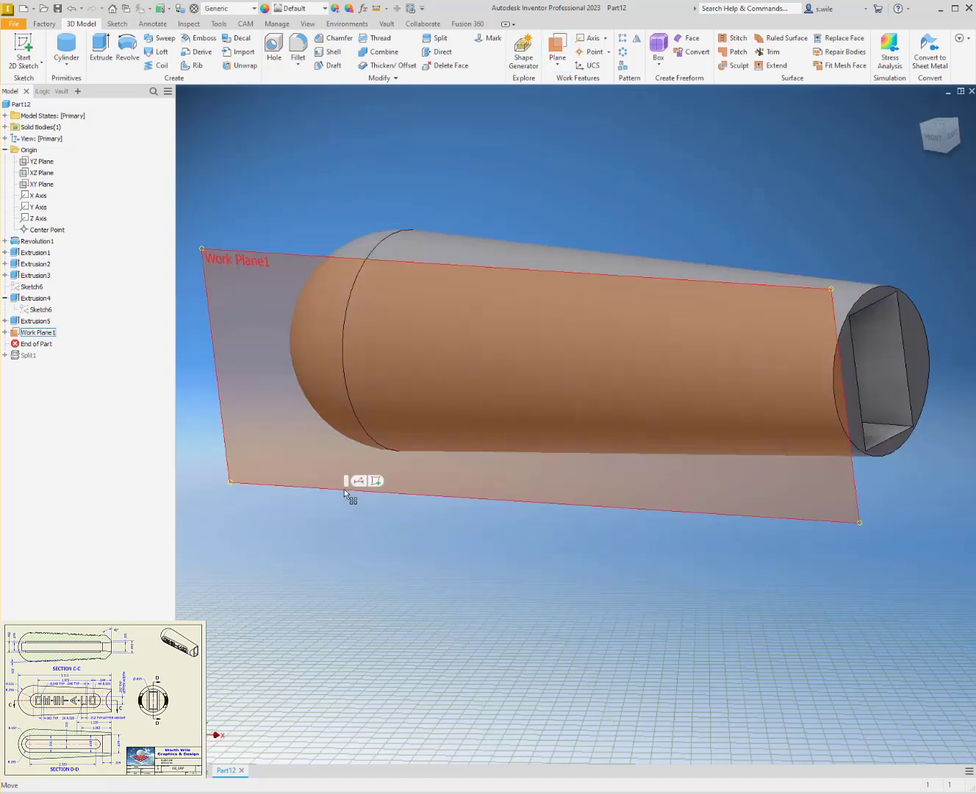
- Start a sketch on the offset work plane and draw a horizontal slot about 1.44 in between centers along the handle
{"action": "left_click", "coordinate": [379, 480]}
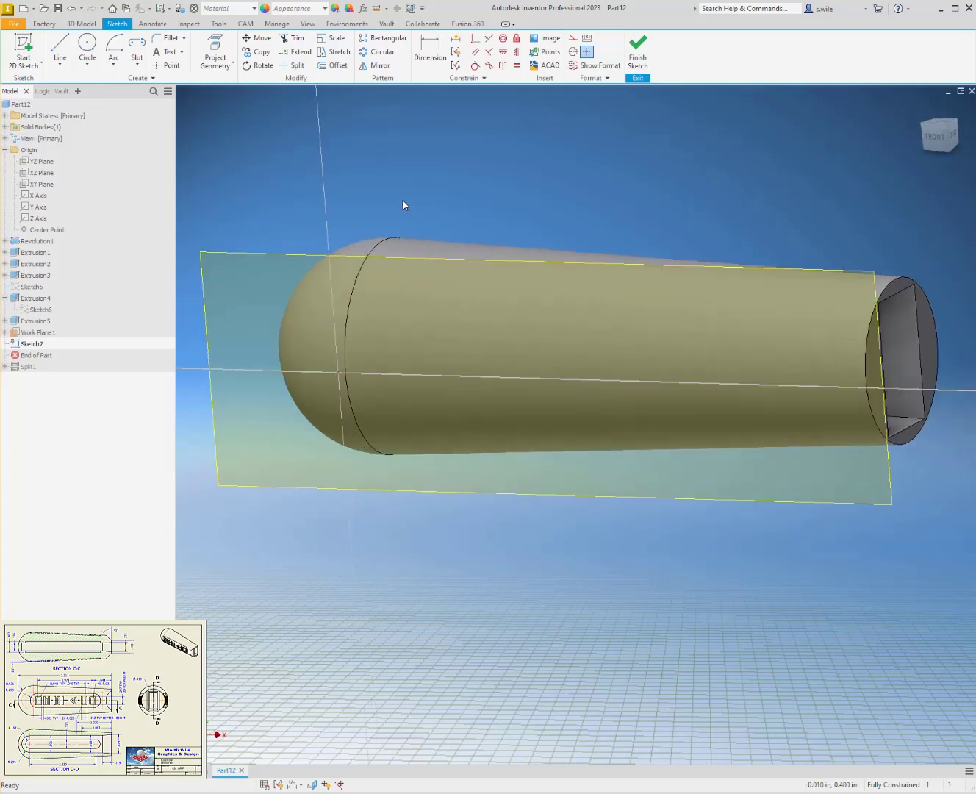
{"action": "left_click", "coordinate": [136, 41]}
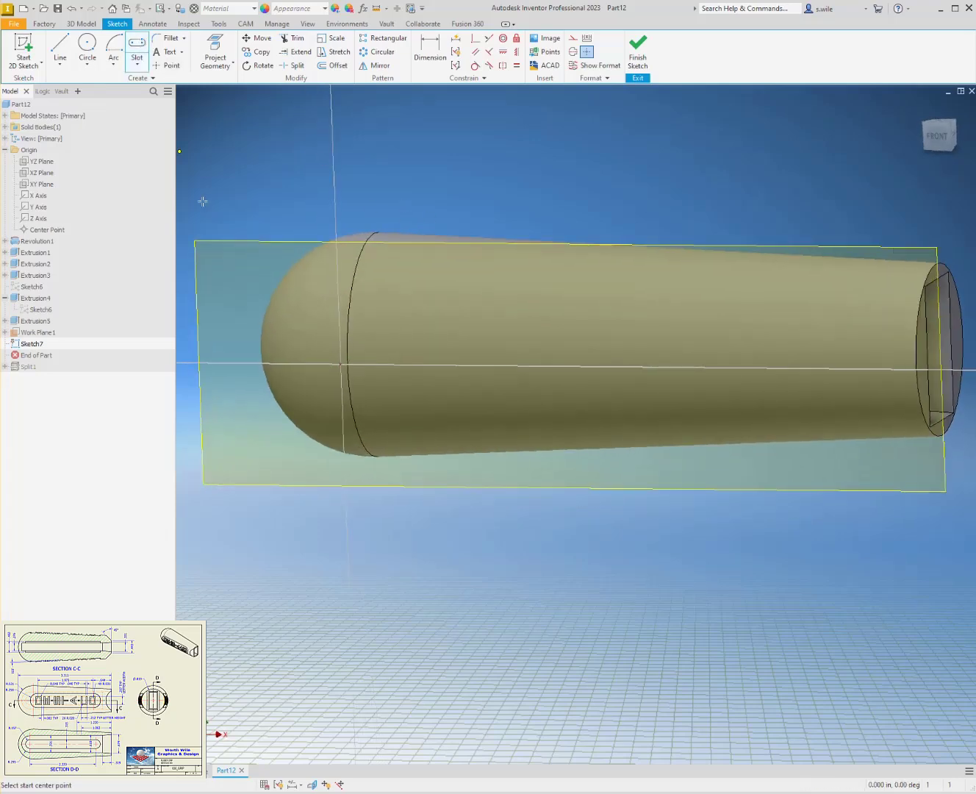
{"action": "left_click", "coordinate": [428, 332]}
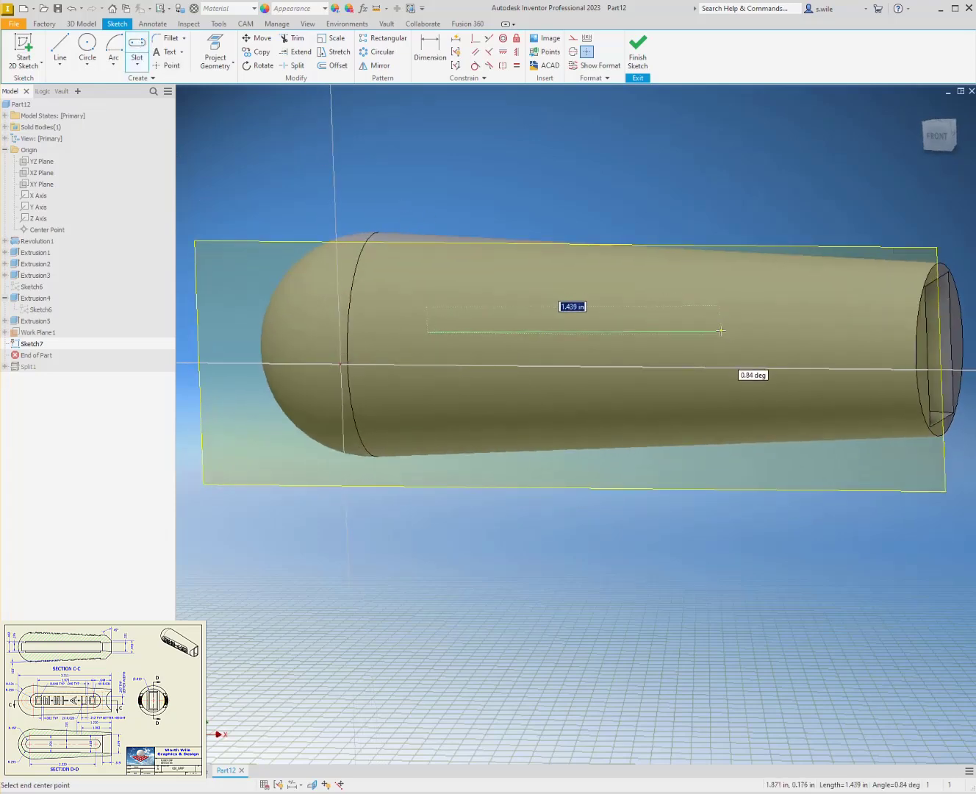
{"action": "left_click", "coordinate": [722, 334]}
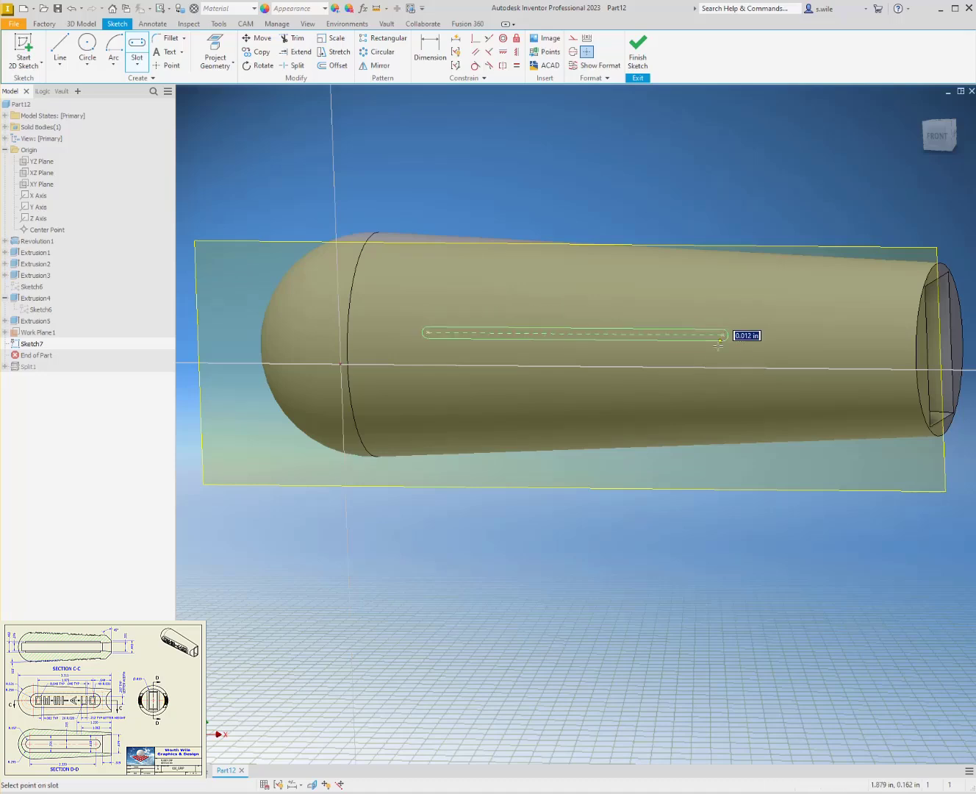
{"action": "left_click", "coordinate": [717, 367]}
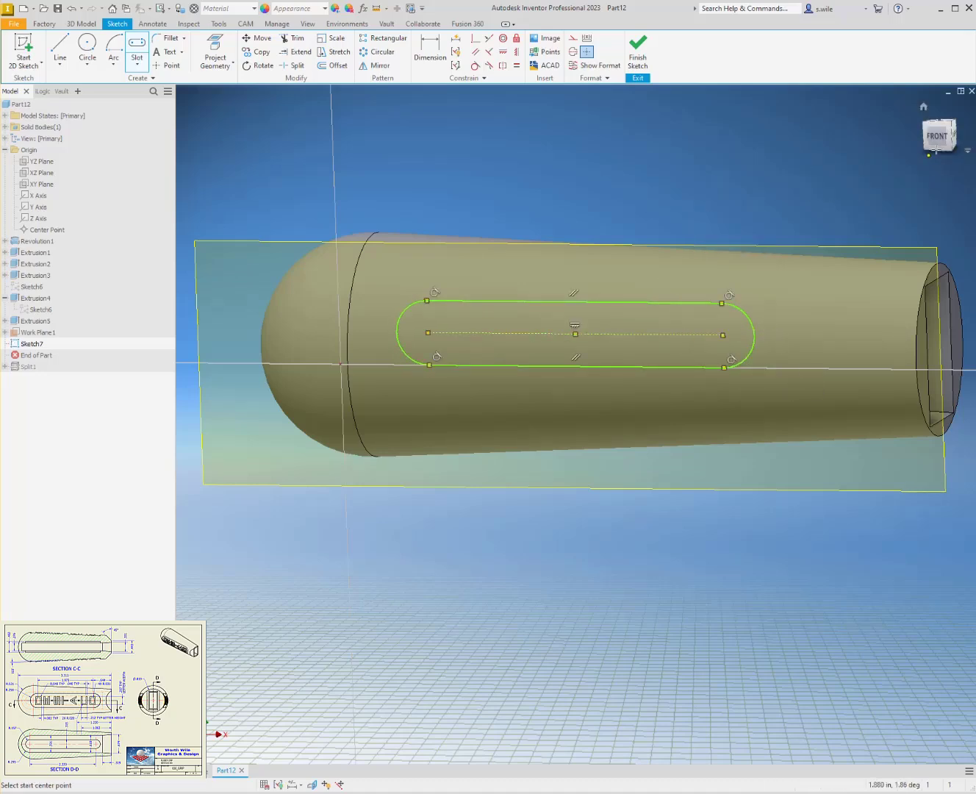
- Align the slot's rounded-end-side center point horizontally with the origin so the slot lies on the handle's axis
{"action": "left_click", "coordinate": [940, 137]}
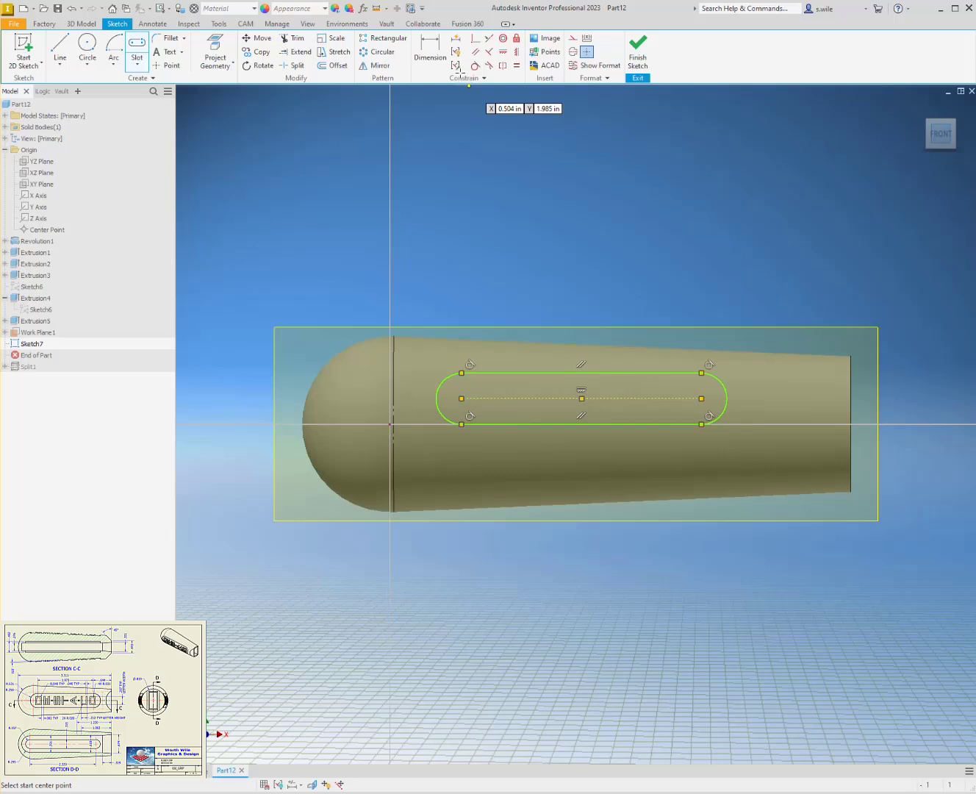
{"action": "left_click", "coordinate": [502, 52]}
{"action": "left_click", "coordinate": [395, 424]}
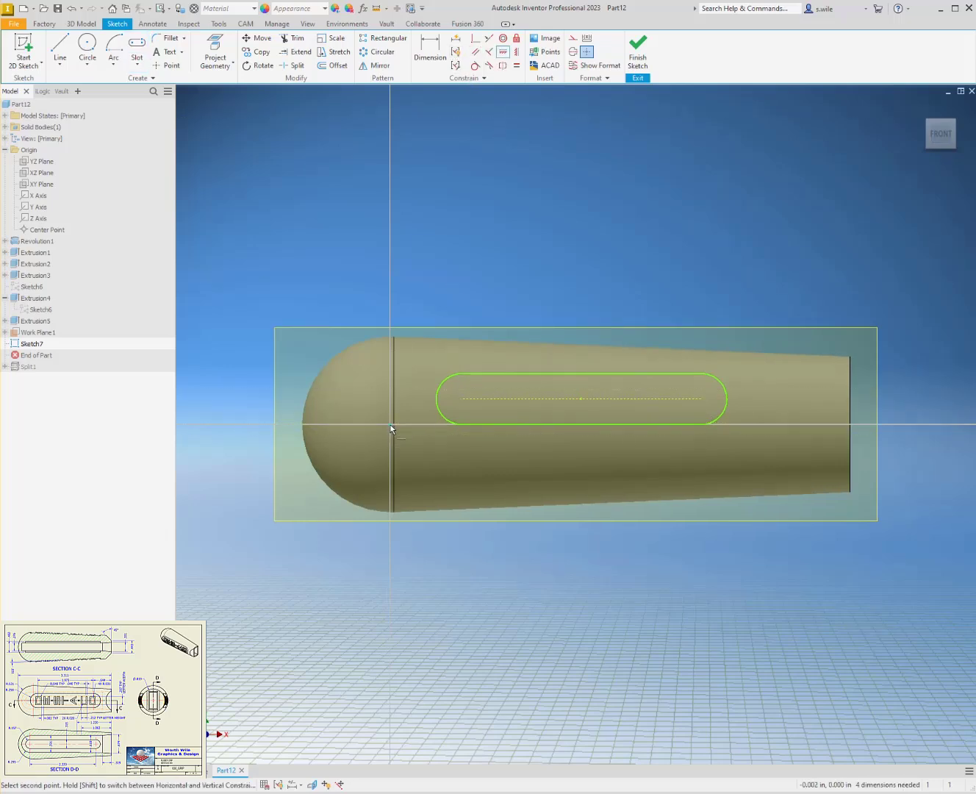
{"action": "left_click", "coordinate": [461, 400]}
{"action": "key", "text": "d"}
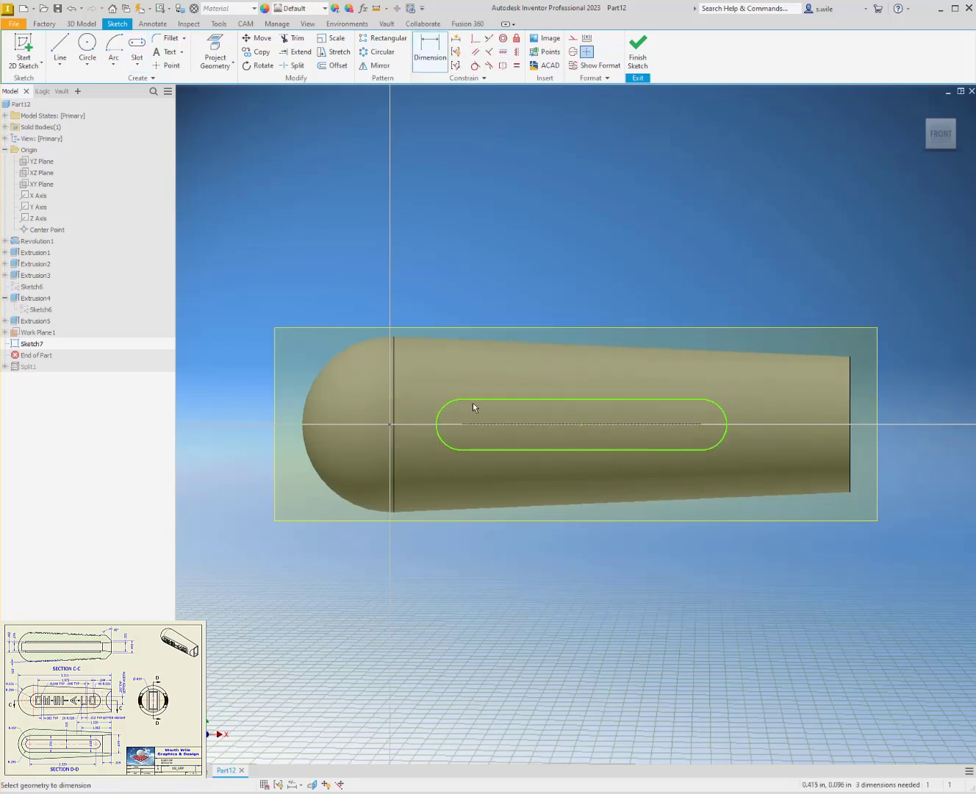
{"action": "left_click", "coordinate": [479, 400]}
{"action": "left_click", "coordinate": [498, 449]}
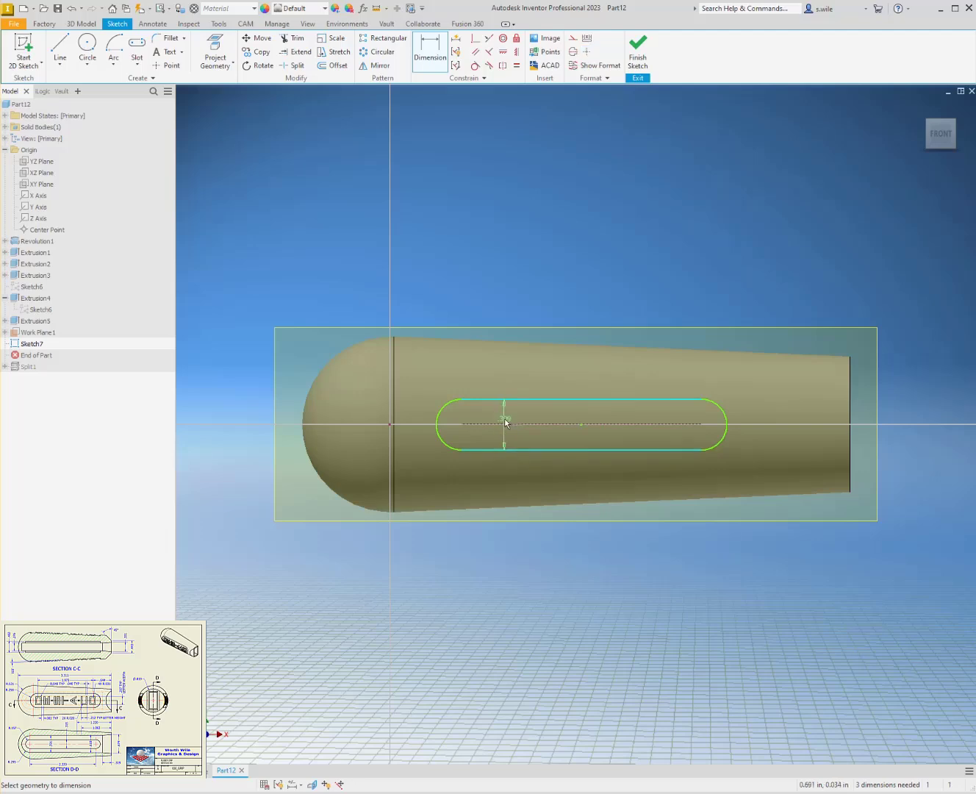
{"action": "key", "text": "Escape"}
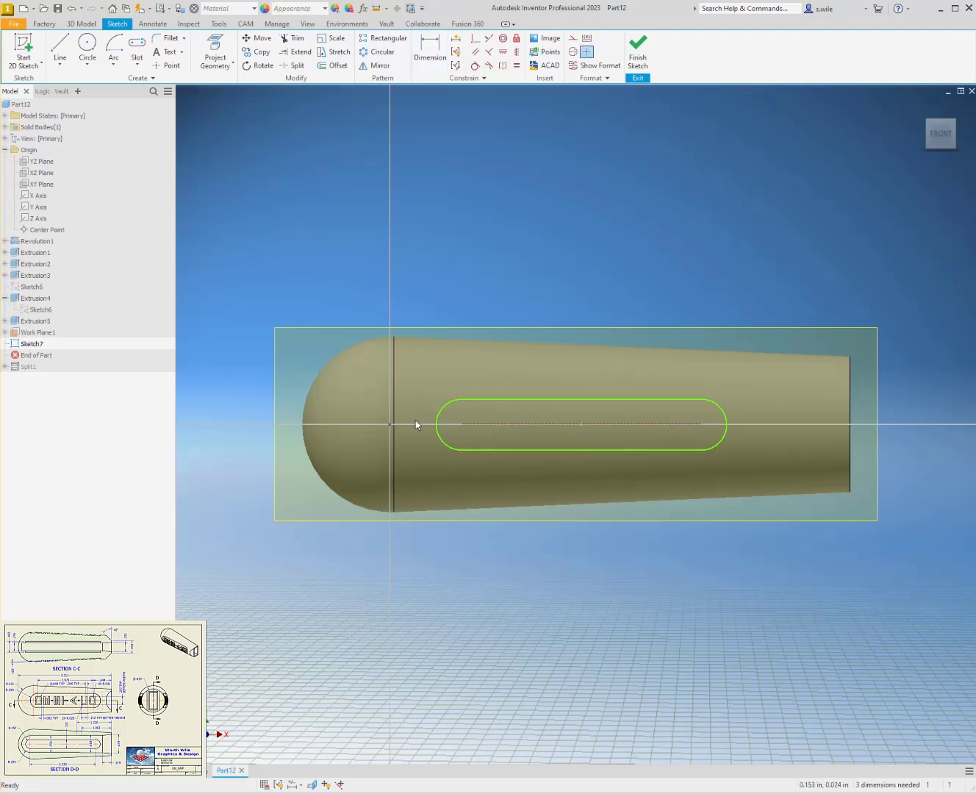
- Set the slot's end radius to .258 in
{"action": "left_click", "coordinate": [443, 409]}
{"action": "left_click", "coordinate": [316, 317]}
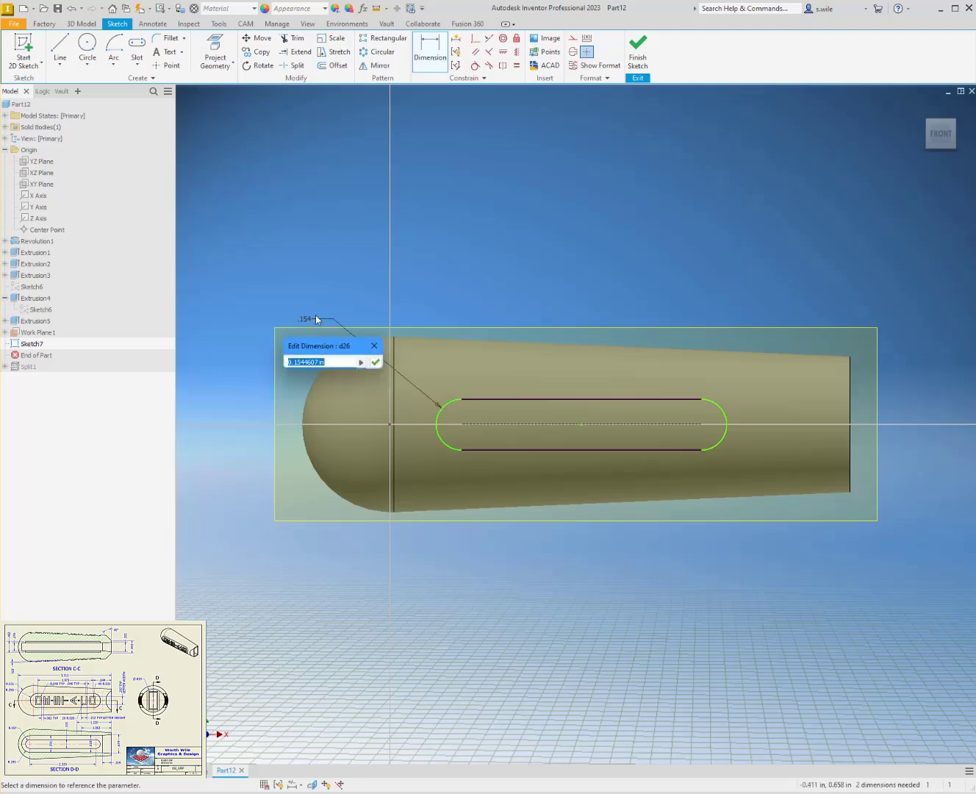
{"action": "type", "text": ".258"}
{"action": "key", "text": "Return"}
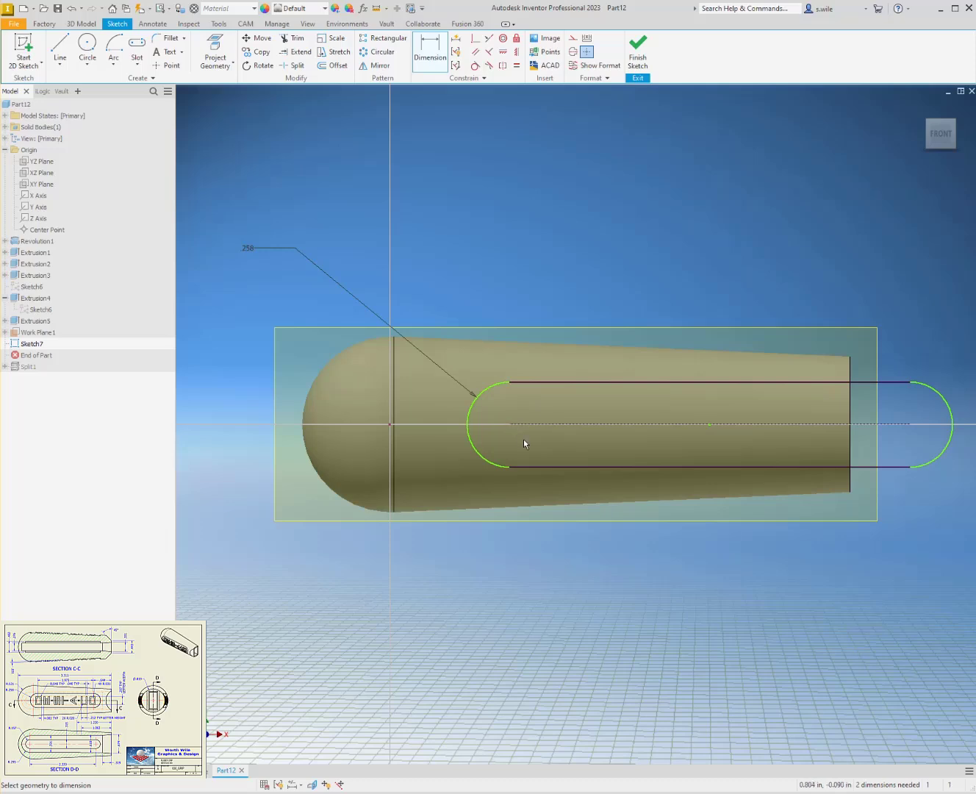
{"action": "key", "text": "Escape"}
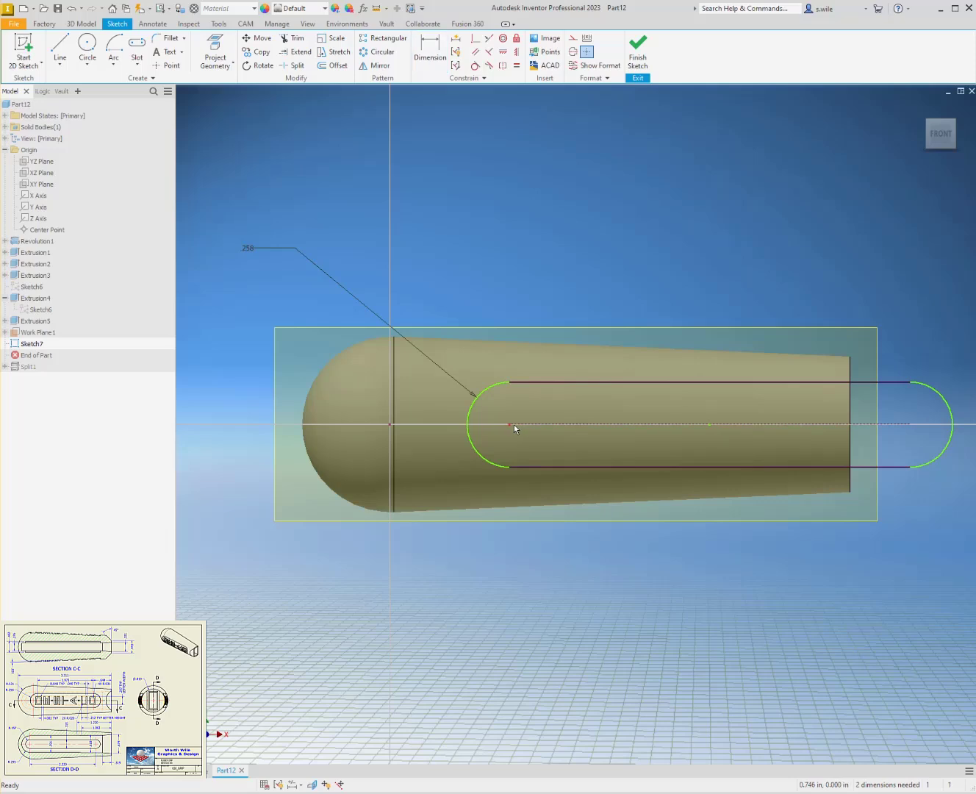
- Pull the slot's rounded-end-side center point closer to the origin and dimension its horizontal distance from the origin as .125 in
{"action": "left_click_drag", "start_coordinate": [510, 424], "coordinate": [406, 424]}
{"action": "key", "text": "d"}
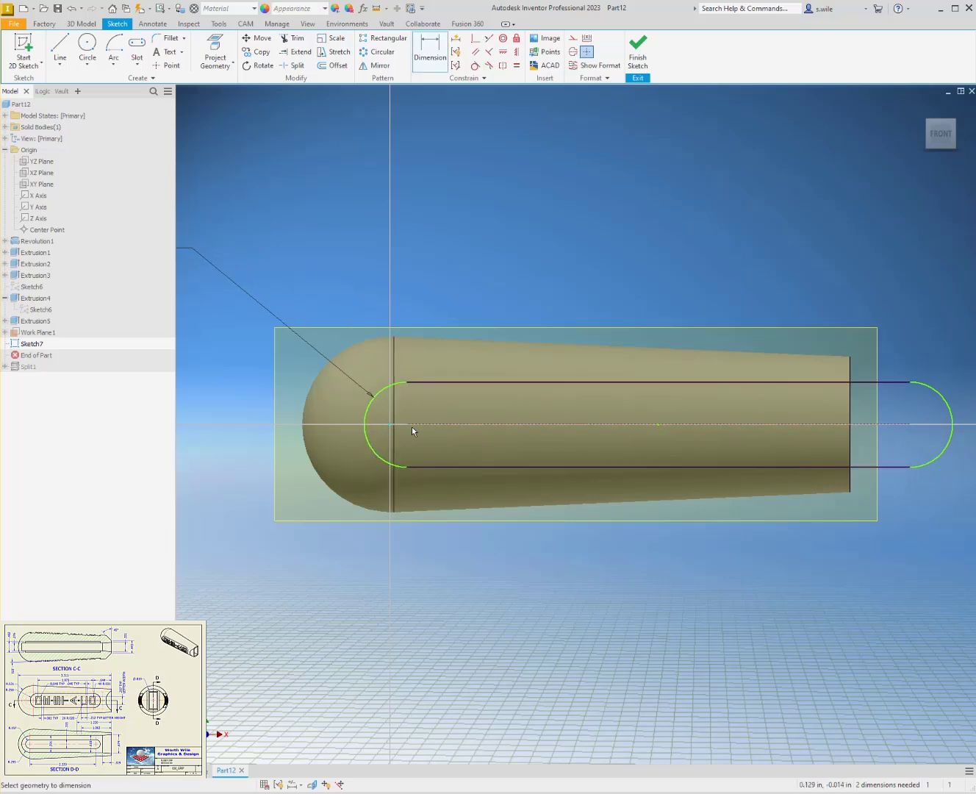
{"action": "key", "text": "Escape"}
{"action": "left_click_drag", "start_coordinate": [409, 429], "coordinate": [417, 425]}
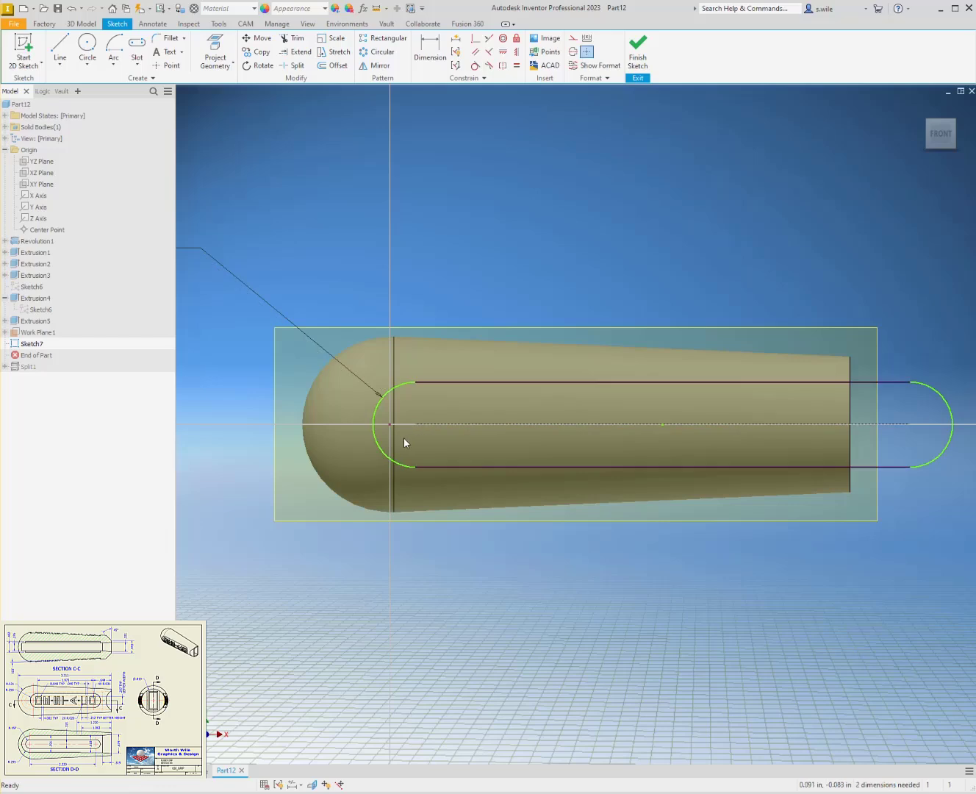
{"action": "key", "text": "d"}
{"action": "left_click", "coordinate": [416, 424]}
{"action": "left_click", "coordinate": [390, 566]}
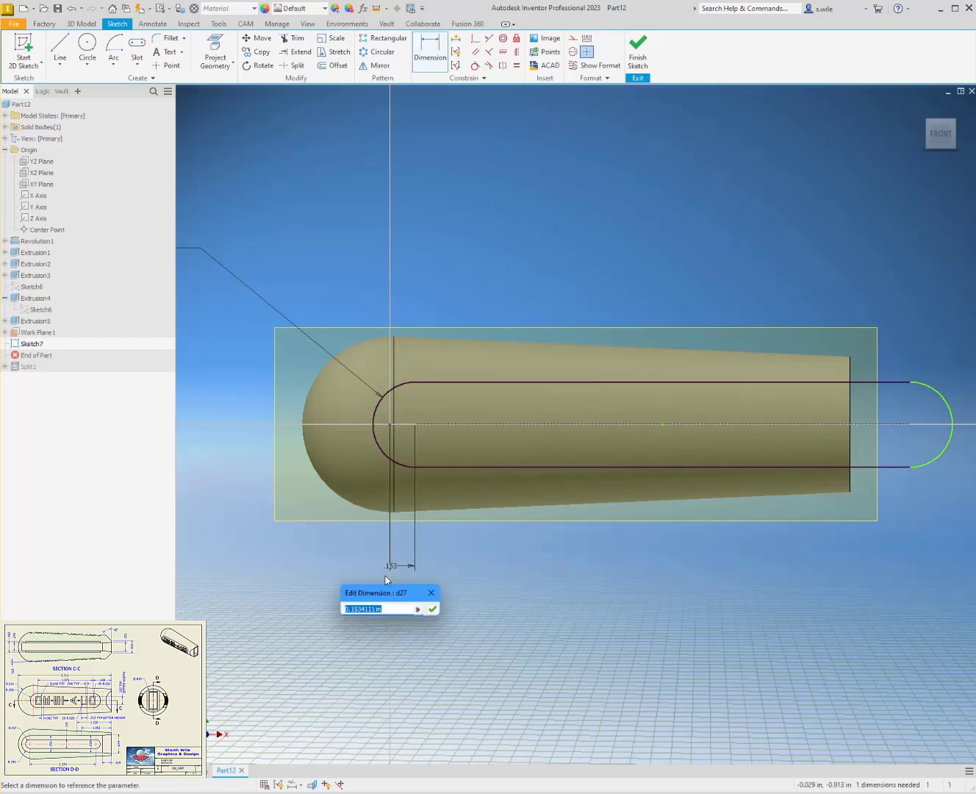
{"action": "type", "text": ".125"}
{"action": "key", "text": "Return"}
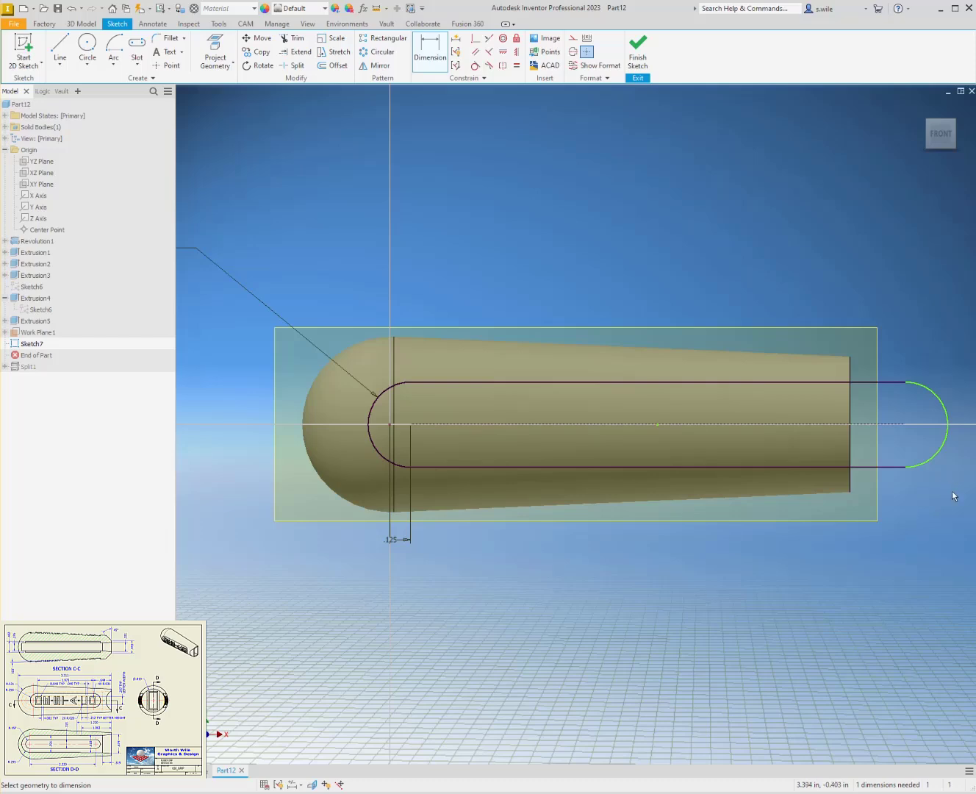
- Dimension the slot's center-to-center length as 1.973 in and finish the sketch
{"action": "left_click", "coordinate": [869, 469]}
{"action": "left_click", "coordinate": [778, 590]}
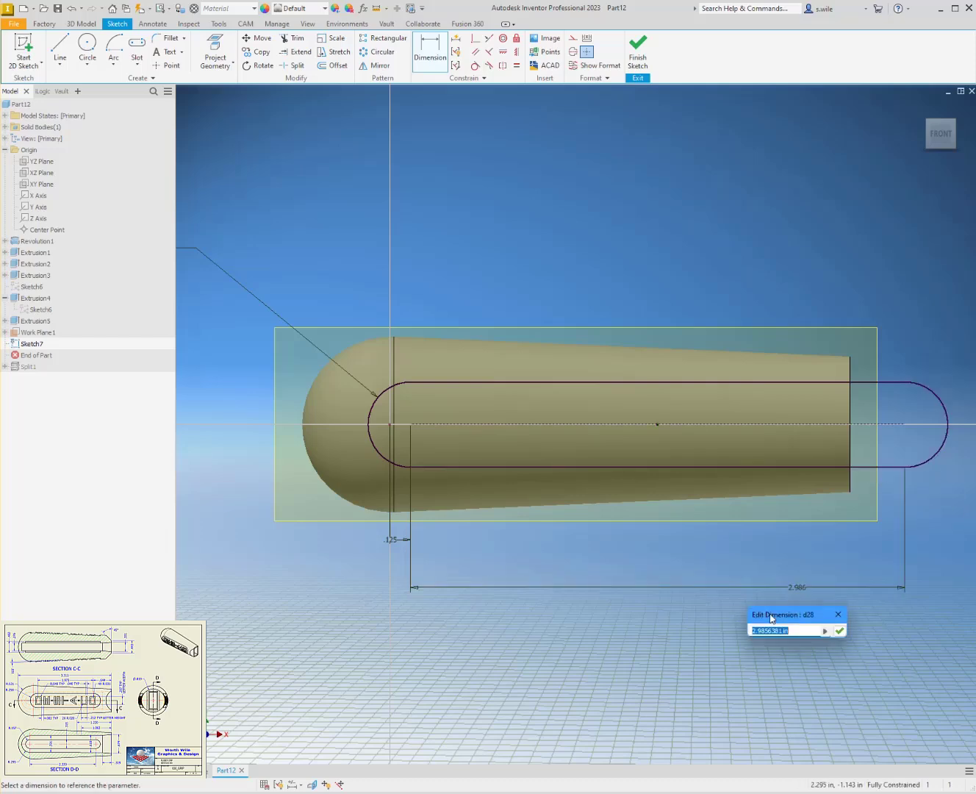
{"action": "type", "text": "3"}
{"action": "key", "text": "Return"}
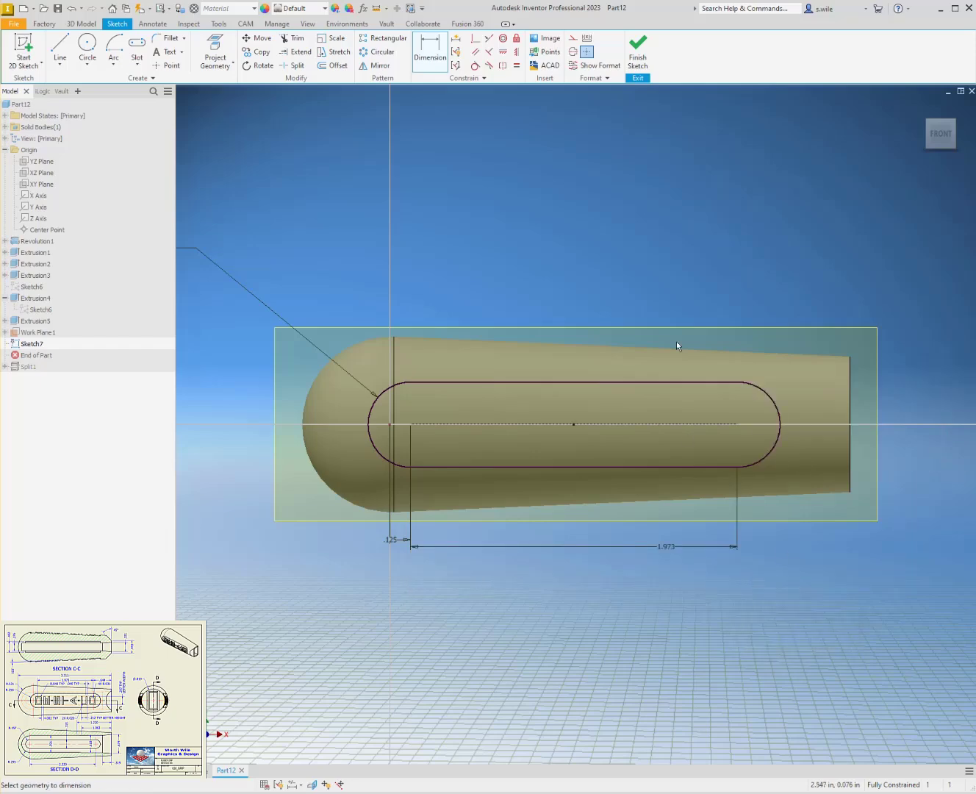
{"action": "key", "text": "F6"}
{"action": "left_click", "coordinate": [638, 51]}
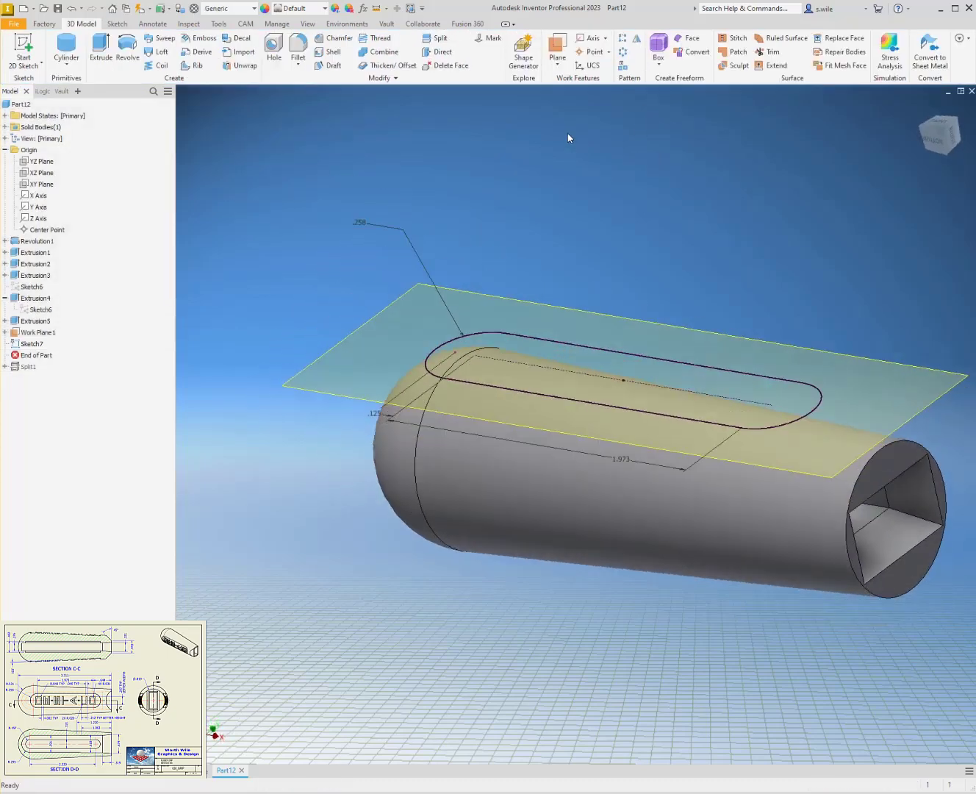
{"action": "middle_click_drag", "start_coordinate": [567, 133], "coordinate": [553, 137], "text": "shift"}
{"action": "key", "text": "F6"}
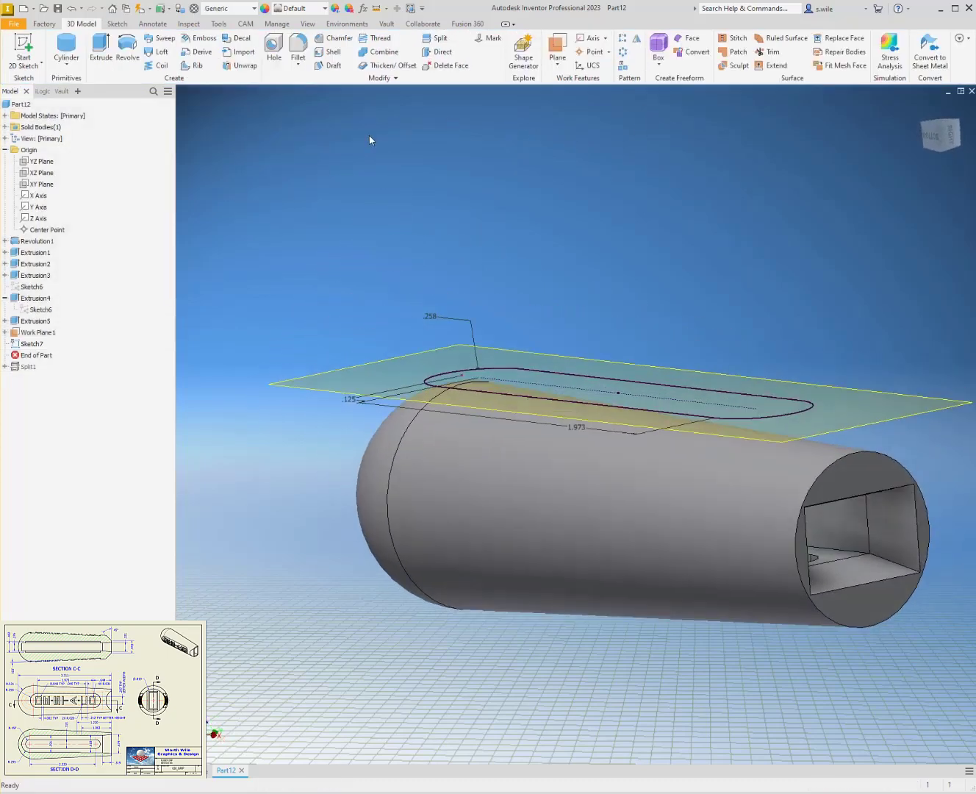
{"action": "left_click", "coordinate": [30, 70]}
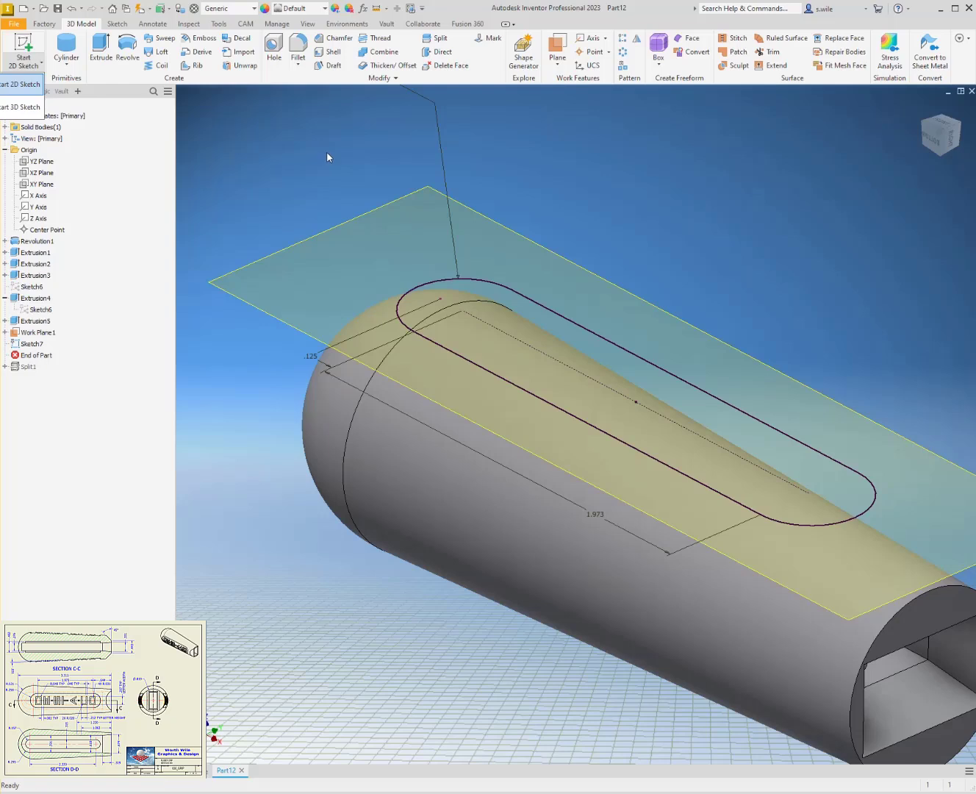
{"action": "left_click", "coordinate": [341, 111]}
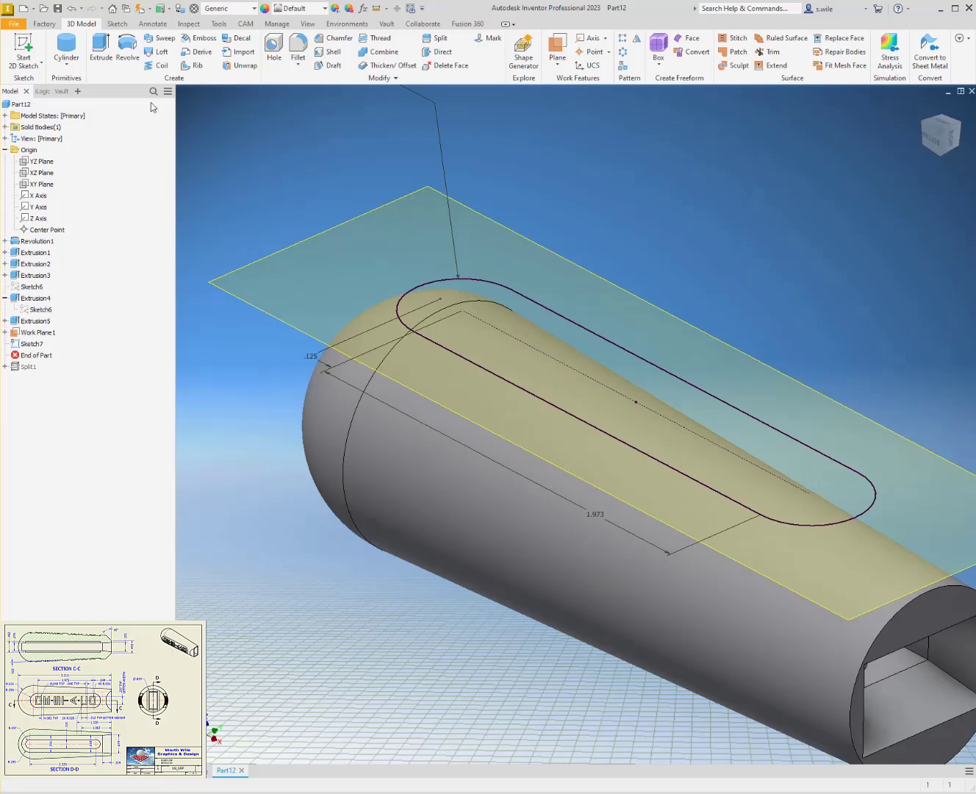
- Extrude the slot outline as a surface in the flipped direction, far enough to pass completely through the handle body
{"action": "key", "text": "e"}
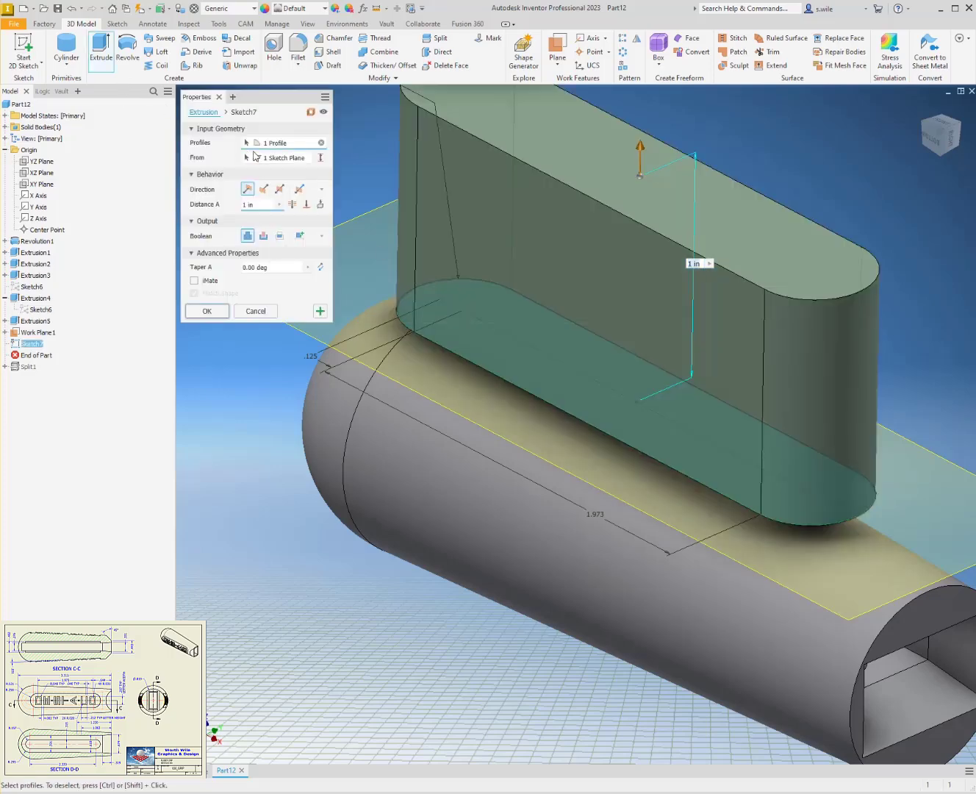
{"action": "left_click", "coordinate": [311, 112]}
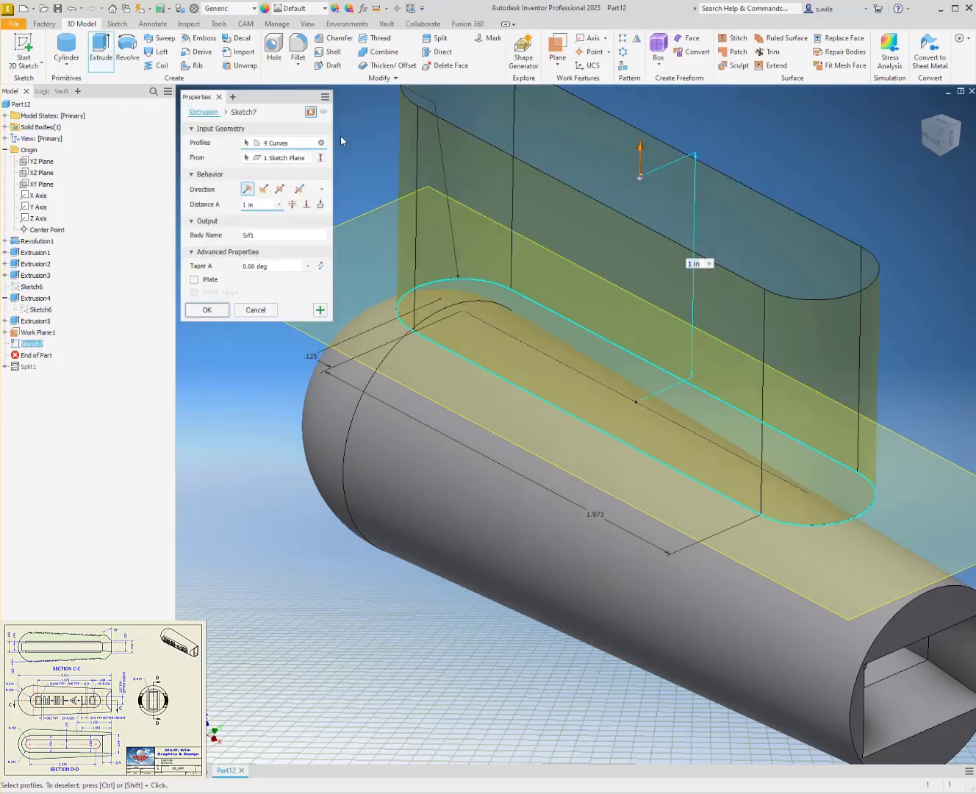
{"action": "left_click", "coordinate": [264, 189]}
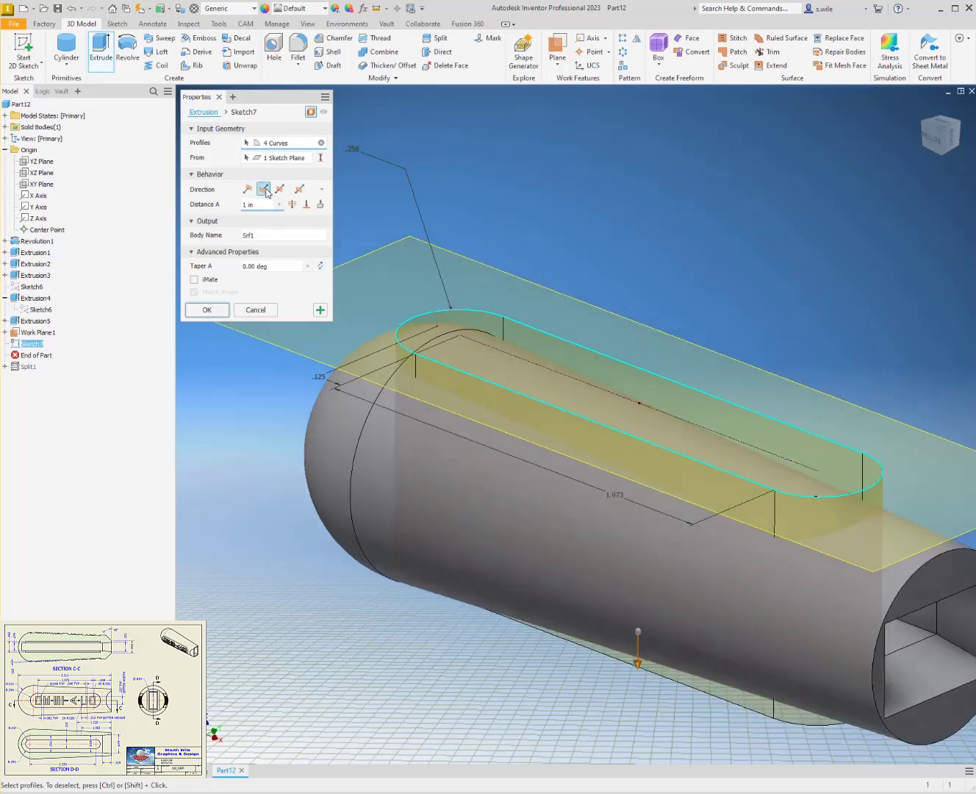
{"action": "mouse_move", "coordinate": [651, 634]}
{"action": "left_click_drag", "start_coordinate": [647, 621], "coordinate": [641, 658]}
{"action": "left_click", "coordinate": [210, 310]}
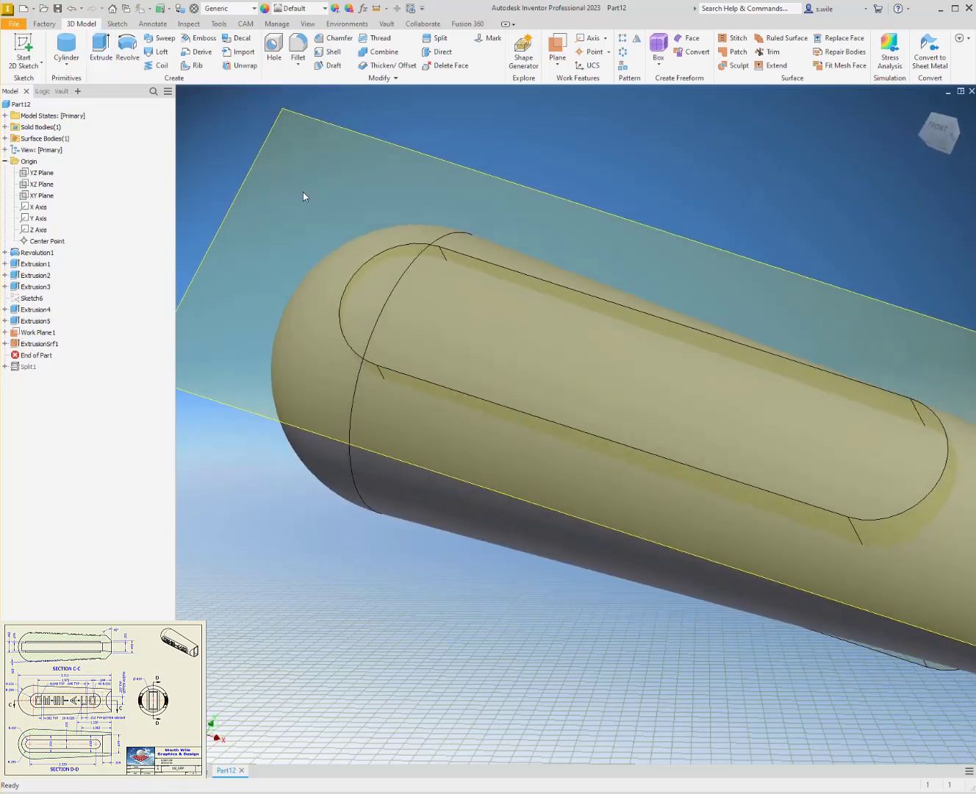
- Split the handle's tapered face and rounded end face using the extruded slot surface as the tool
{"action": "left_click", "coordinate": [438, 38]}
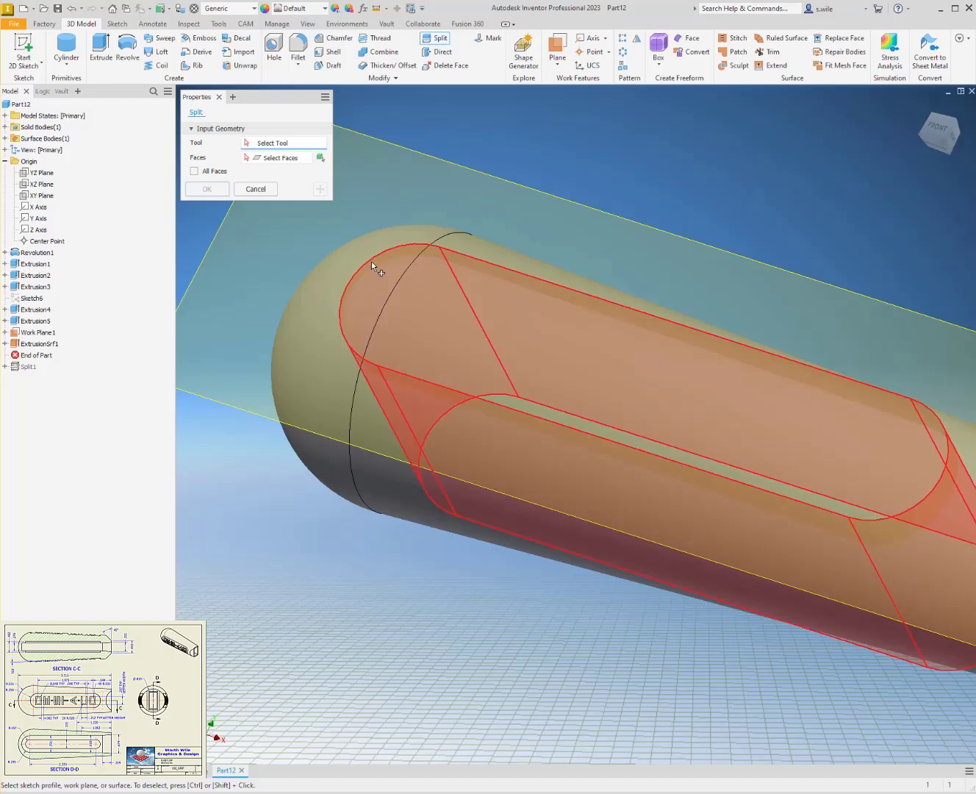
{"action": "left_click", "coordinate": [372, 261]}
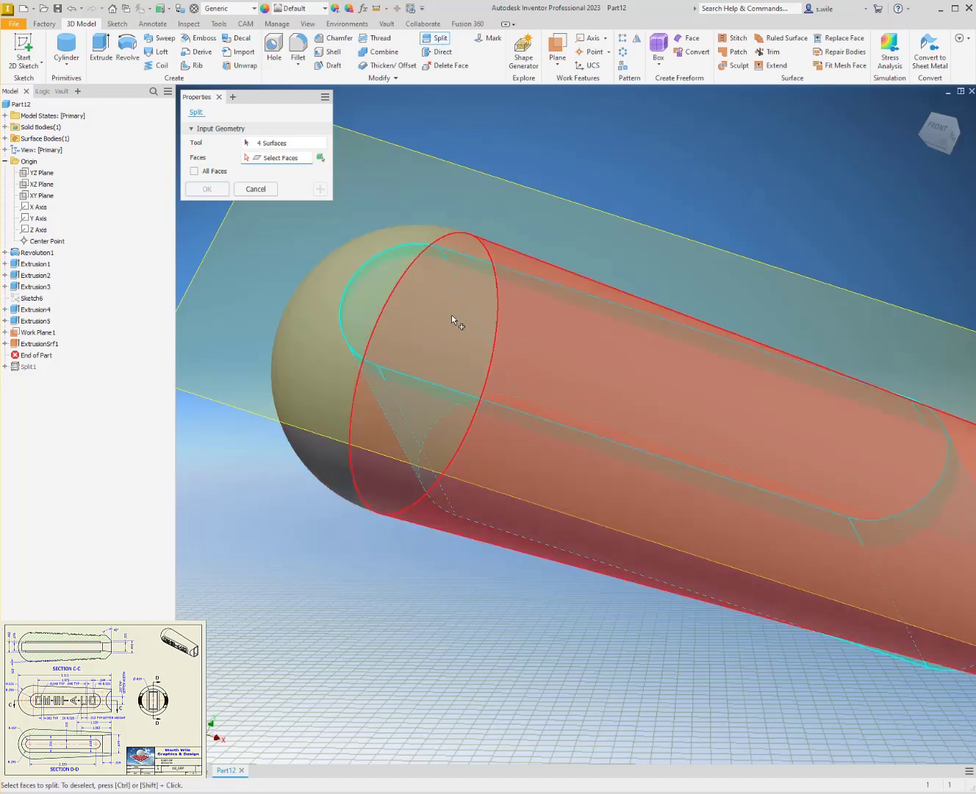
{"action": "left_click", "coordinate": [452, 315]}
{"action": "left_click", "coordinate": [382, 302]}
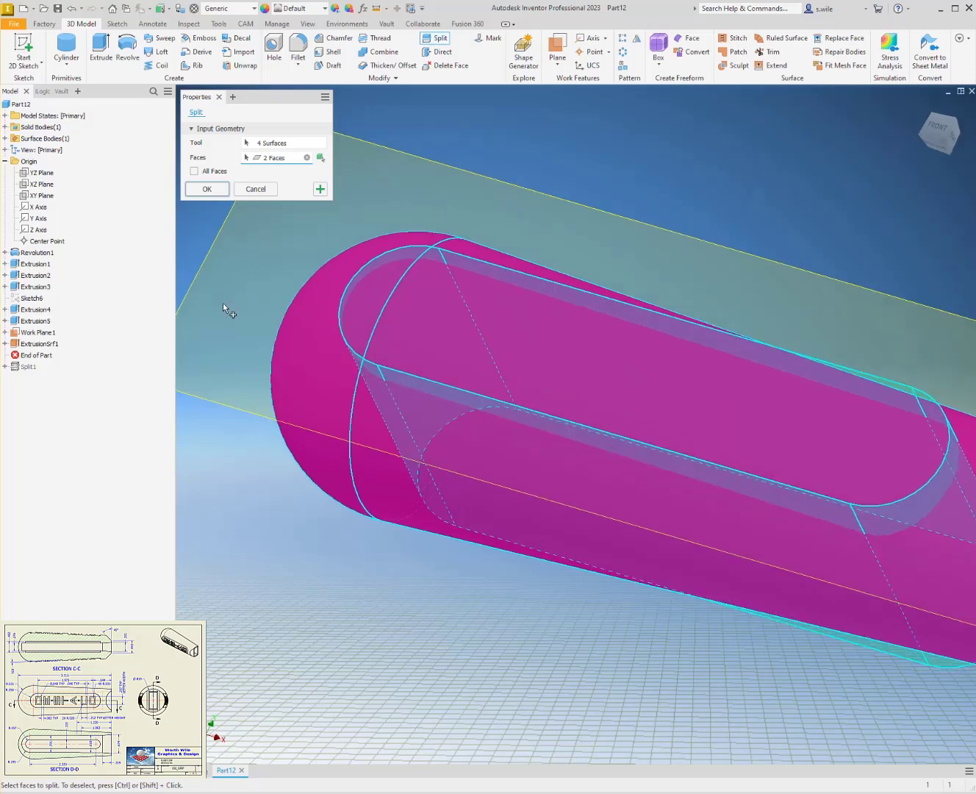
{"action": "left_click", "coordinate": [206, 189]}
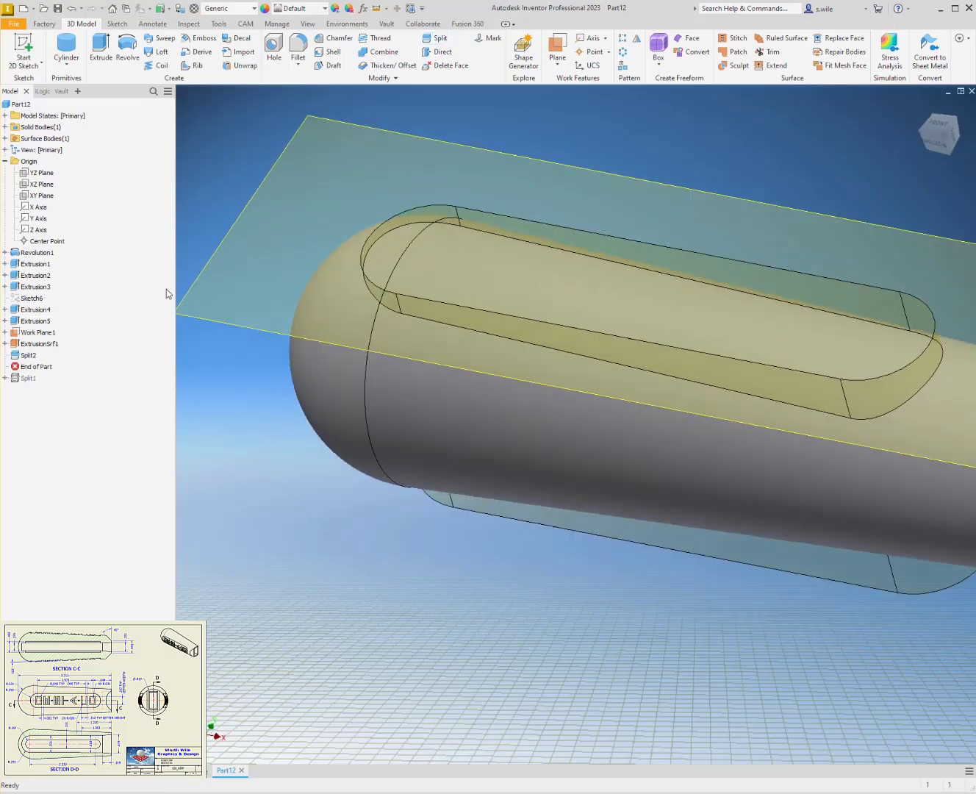
- Hide the extruded slot surface and the offset work plane
{"action": "left_click", "coordinate": [30, 344]}
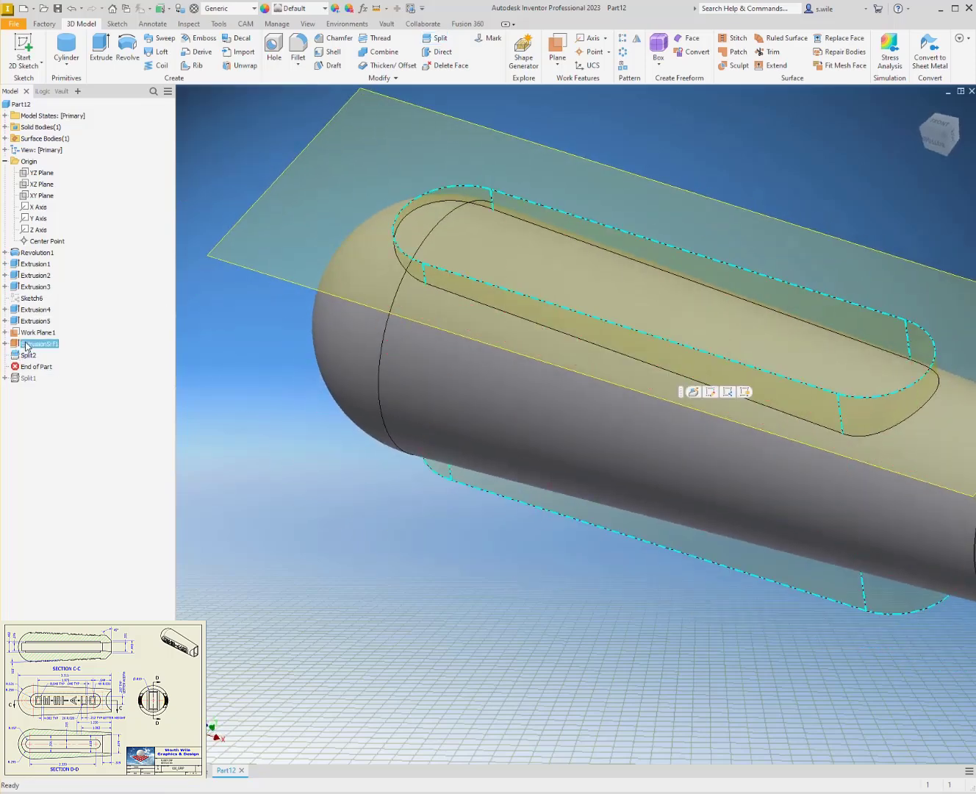
{"action": "key", "text": "alt+v"}
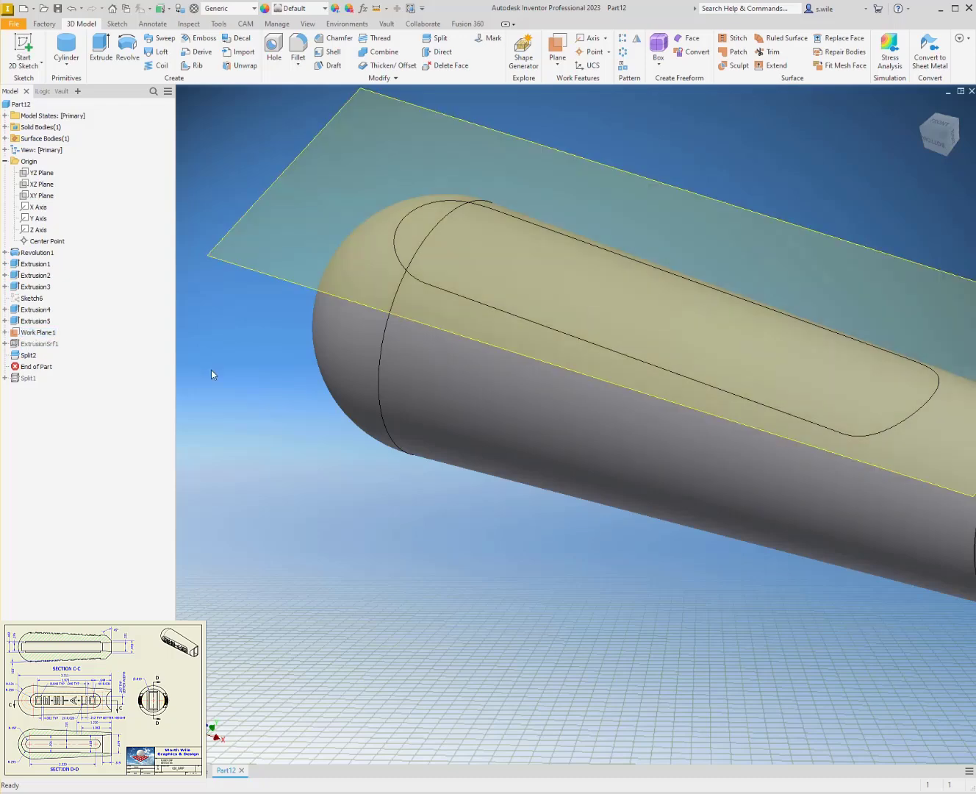
{"action": "left_click", "coordinate": [37, 336]}
{"action": "right_click", "coordinate": [37, 336]}
{"action": "left_click", "coordinate": [61, 441]}
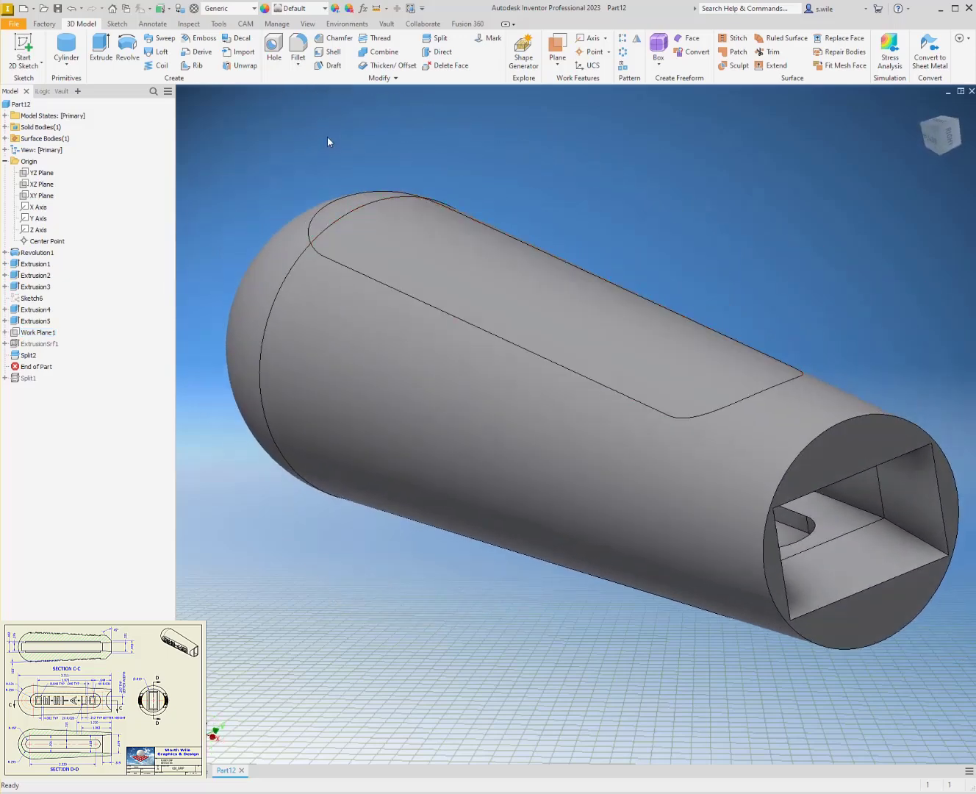
- Thicken the two slot-shaped faces on the handle's front side inward by .031 in as a cut to recess them
{"action": "left_click", "coordinate": [392, 66]}
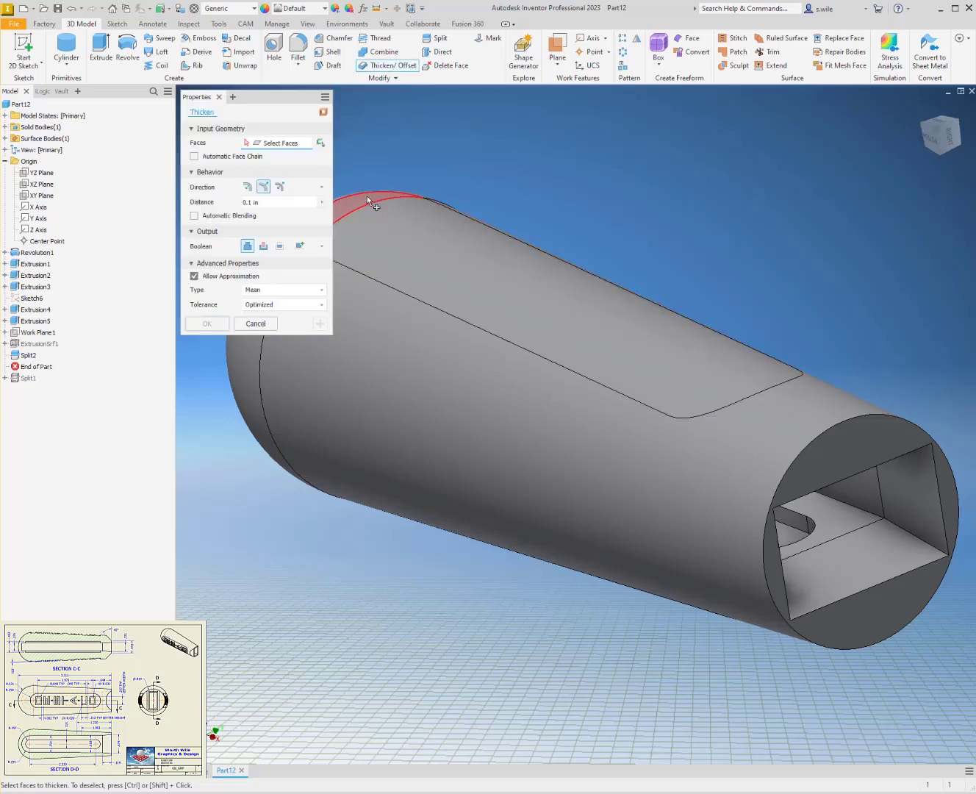
{"action": "left_click", "coordinate": [388, 214]}
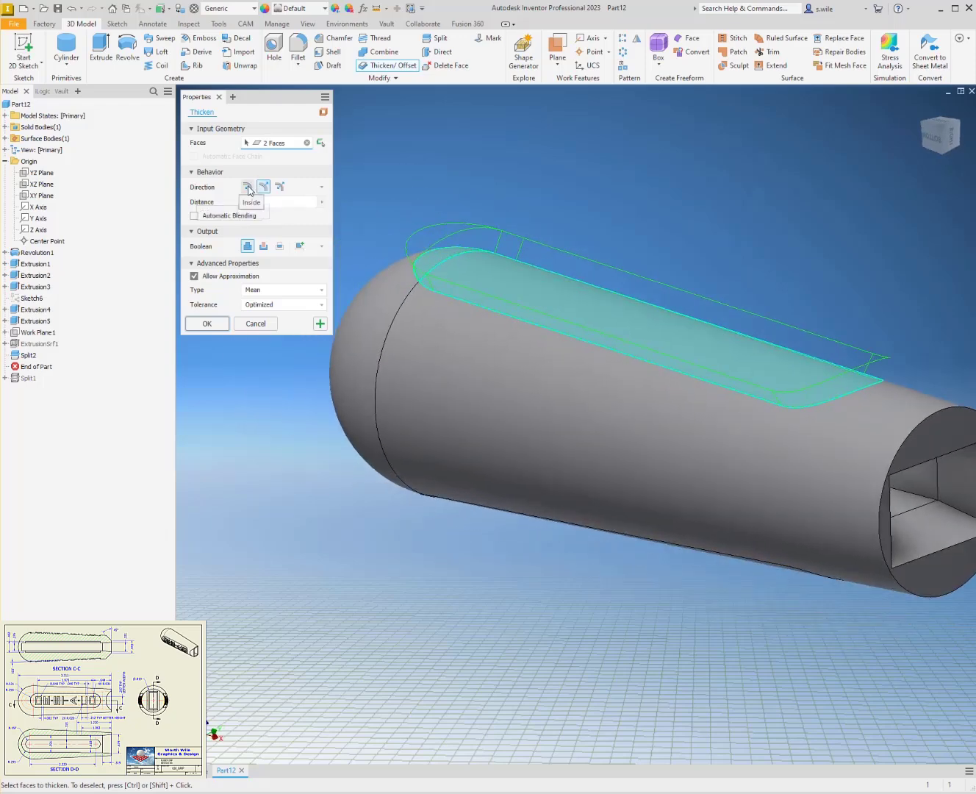
{"action": "left_click", "coordinate": [247, 188]}
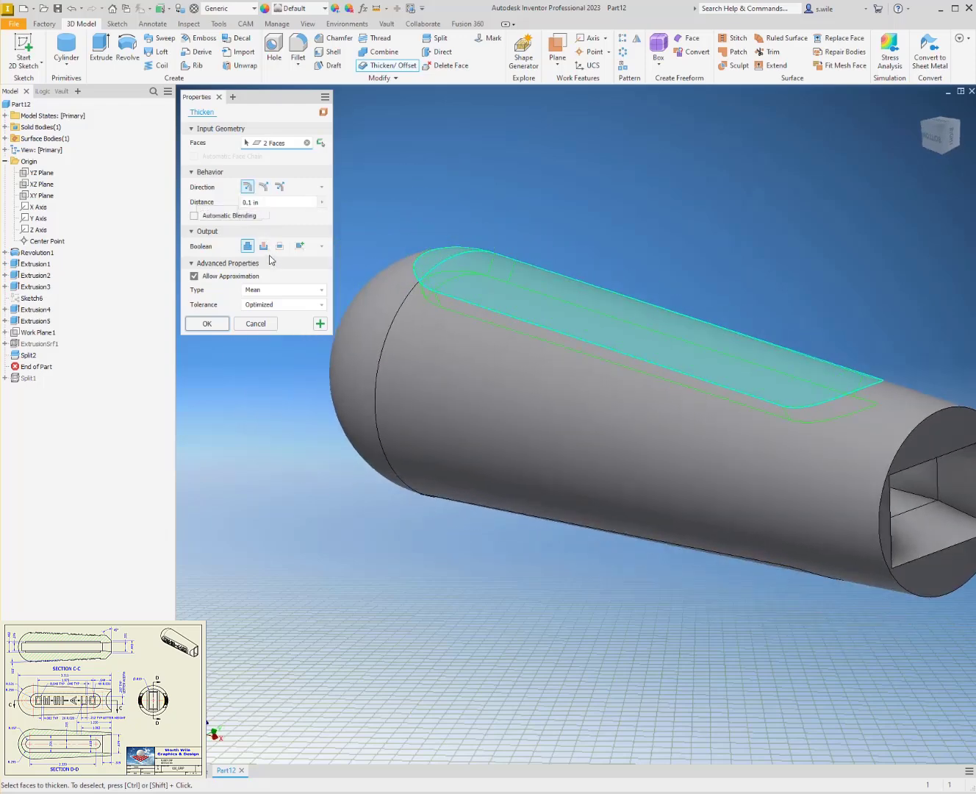
{"action": "left_click", "coordinate": [261, 203]}
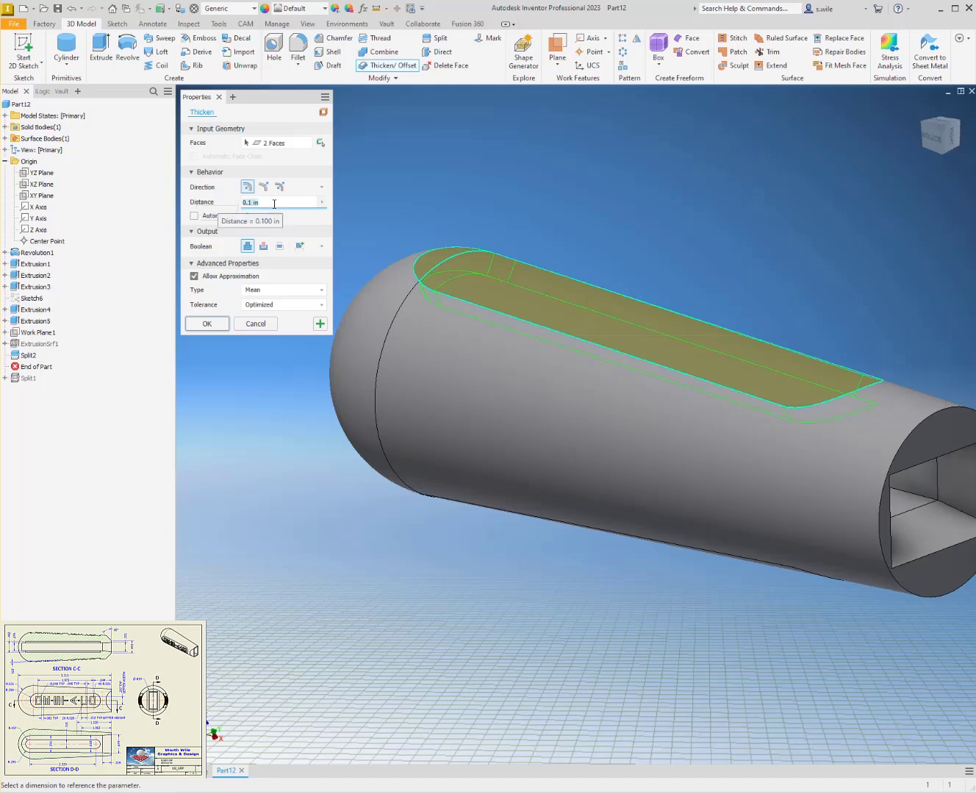
{"action": "key", "text": "BackSpace"}
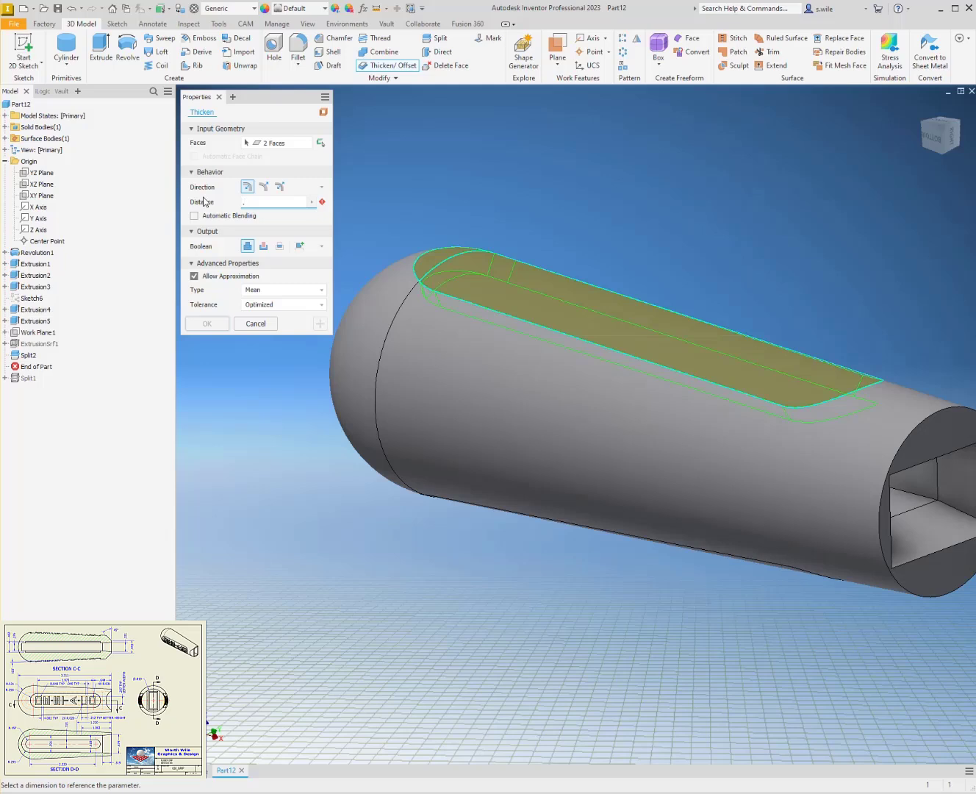
{"action": "type", "text": ".031"}
{"action": "left_click", "coordinate": [263, 245]}
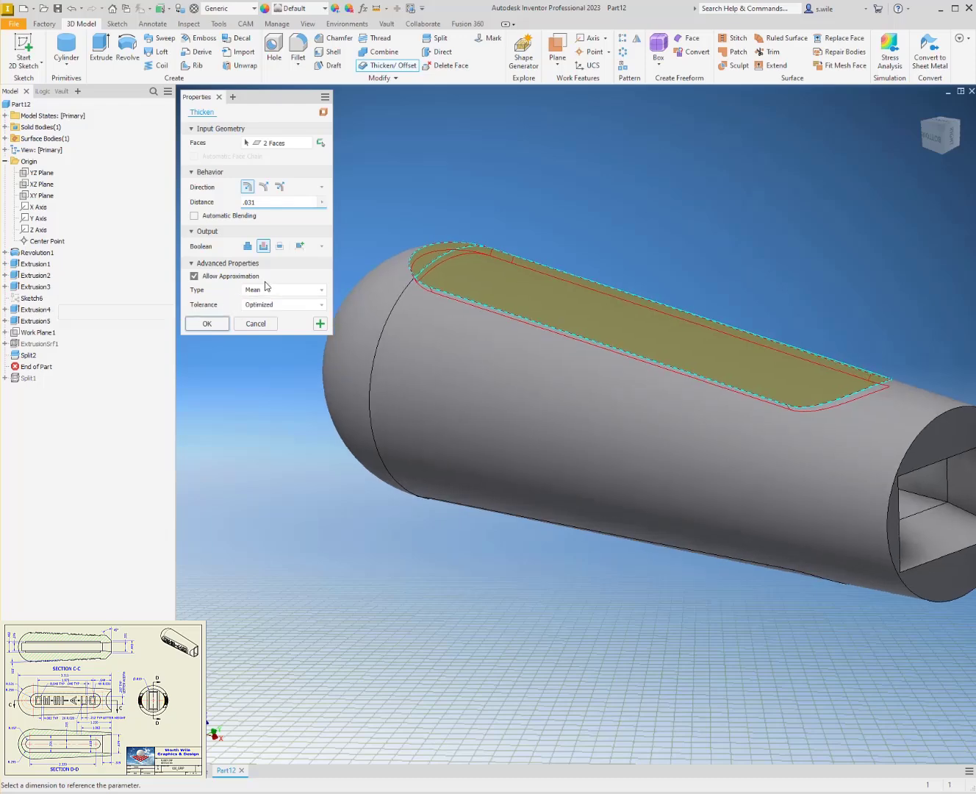
{"action": "left_click", "coordinate": [201, 328]}
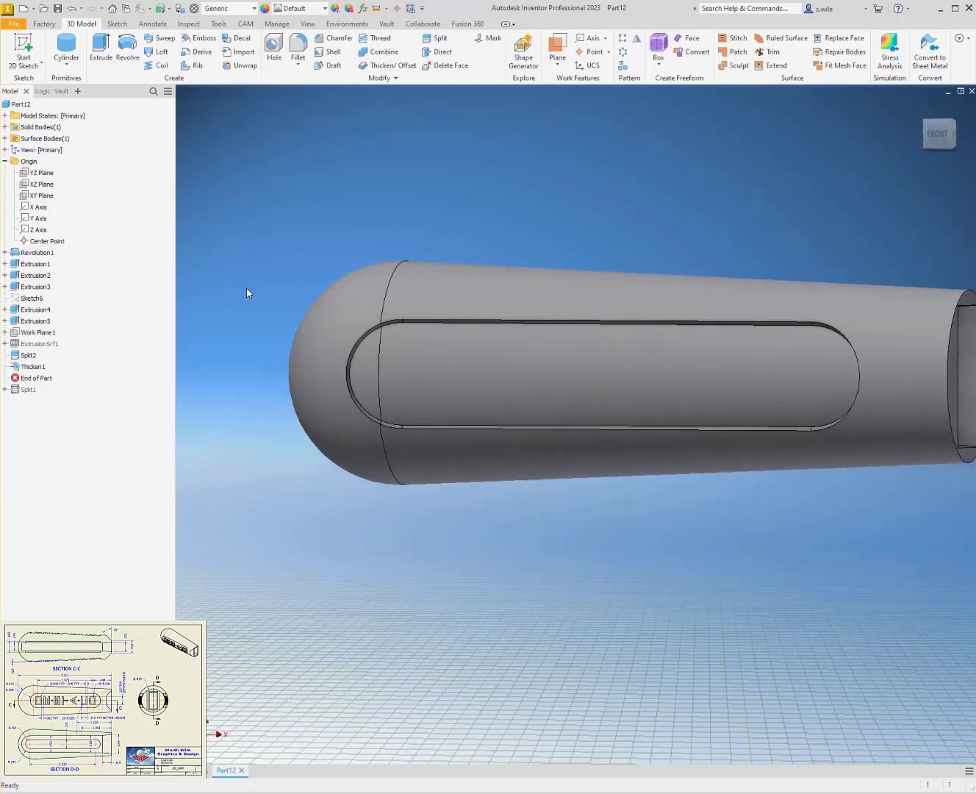
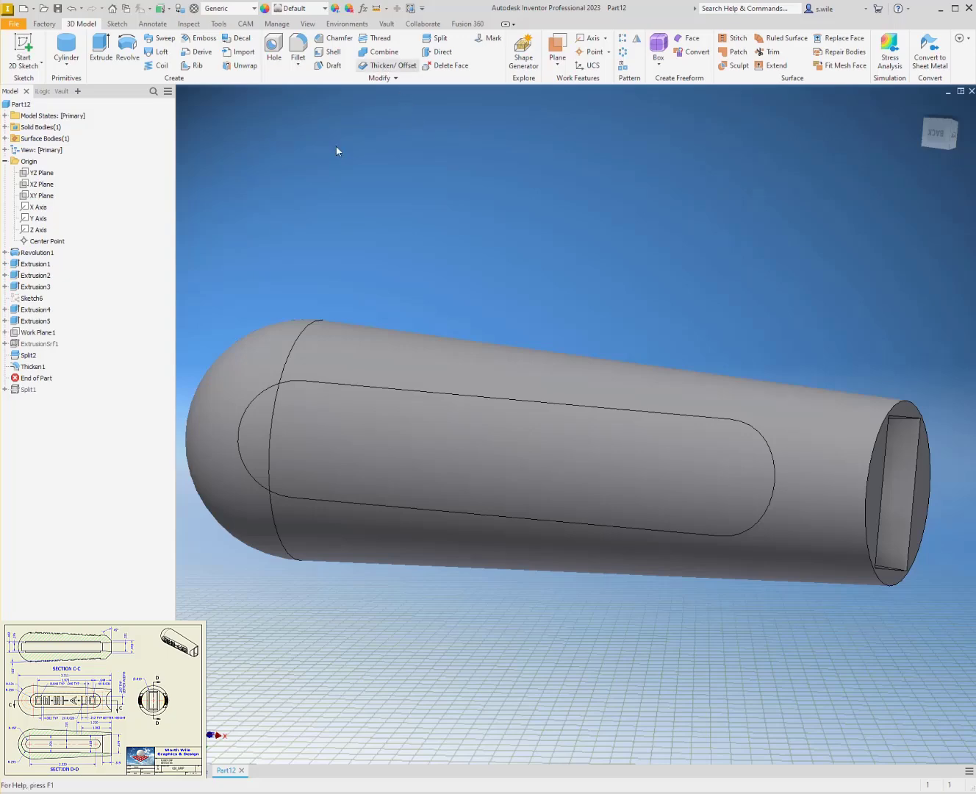
- Thicken the two slot-shaped faces on the handle's back side inward by 0.031 in as a cut to recess them
{"action": "left_click", "coordinate": [259, 427]}
{"action": "left_click", "coordinate": [292, 412]}
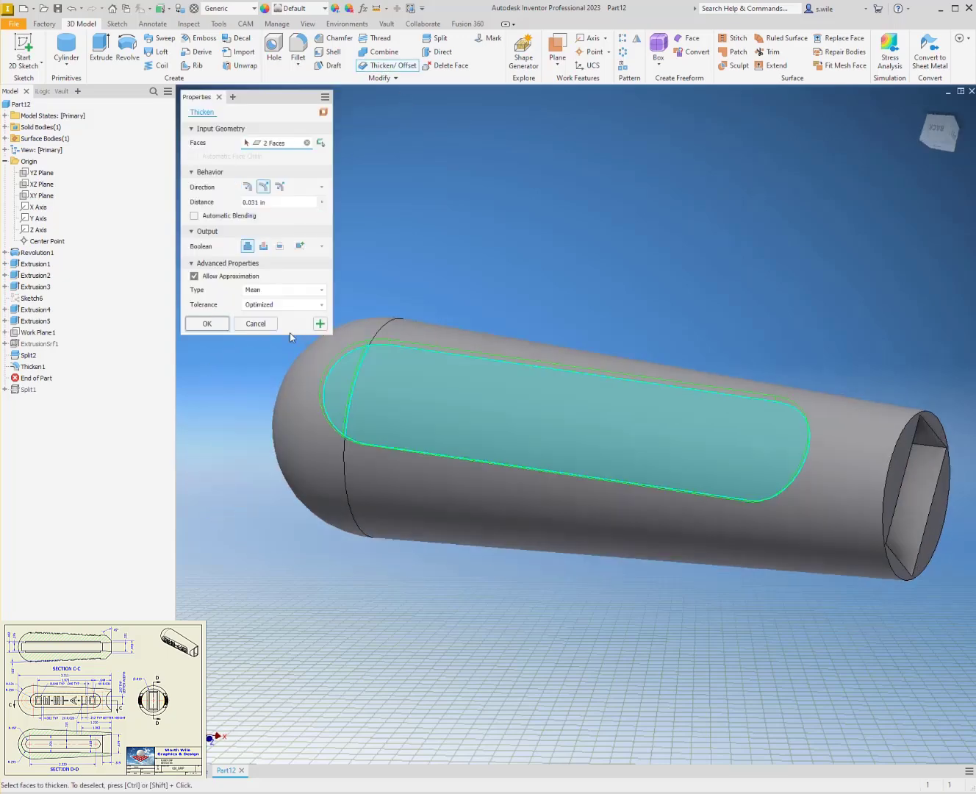
{"action": "left_click", "coordinate": [248, 187]}
{"action": "left_click", "coordinate": [209, 324]}
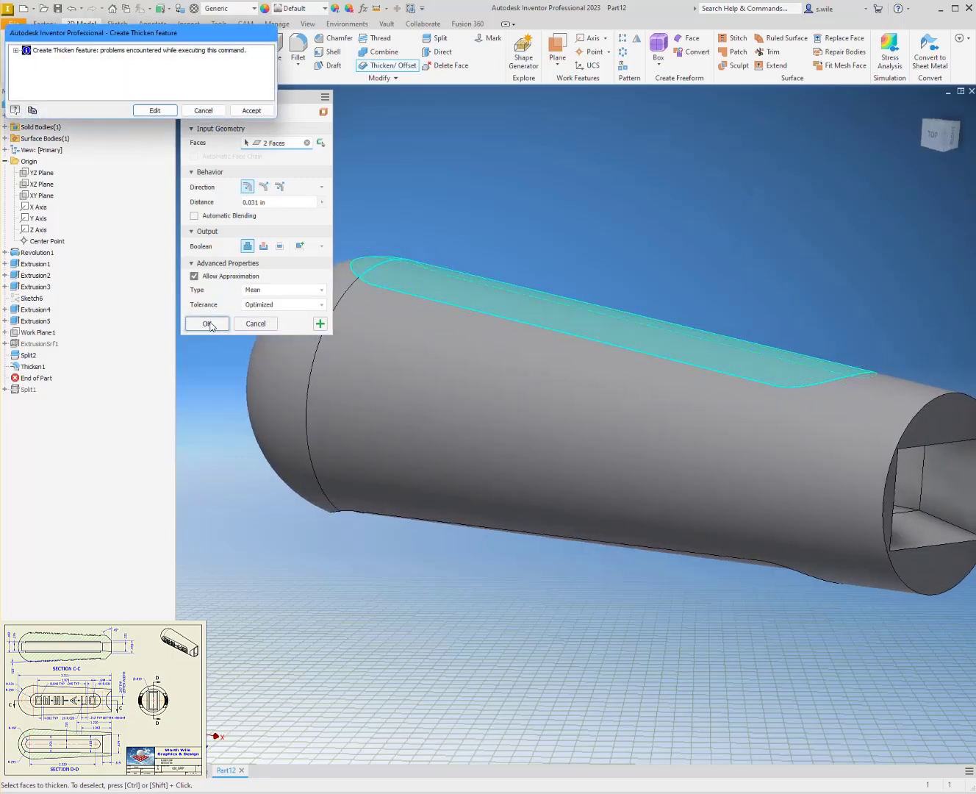
{"action": "left_click", "coordinate": [151, 111]}
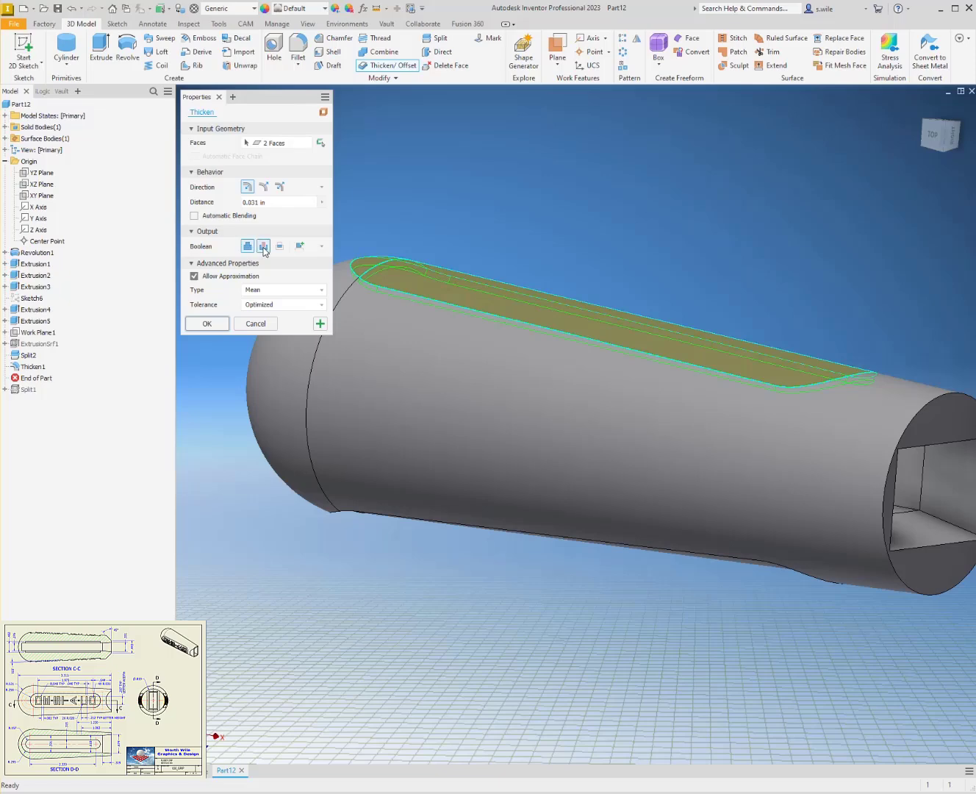
{"action": "left_click", "coordinate": [263, 247]}
{"action": "left_click", "coordinate": [210, 324]}
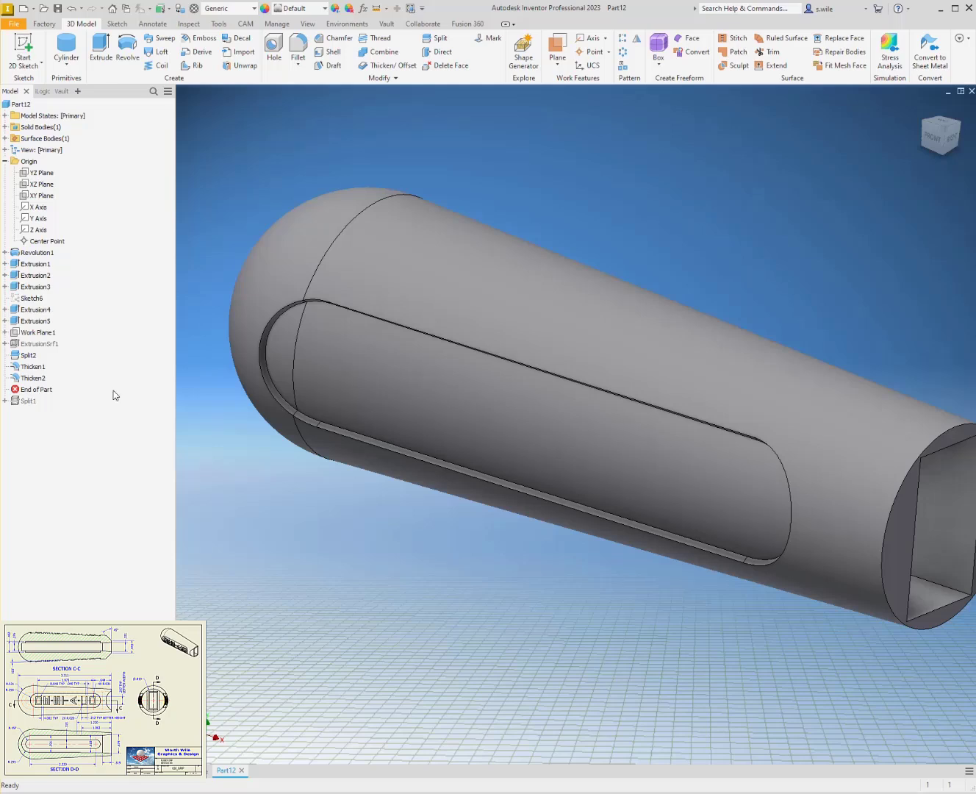
- Delete all features below the End of Part marker and save the part as GRIP in the Destaco Clamp folder
{"action": "right_click", "coordinate": [41, 391]}
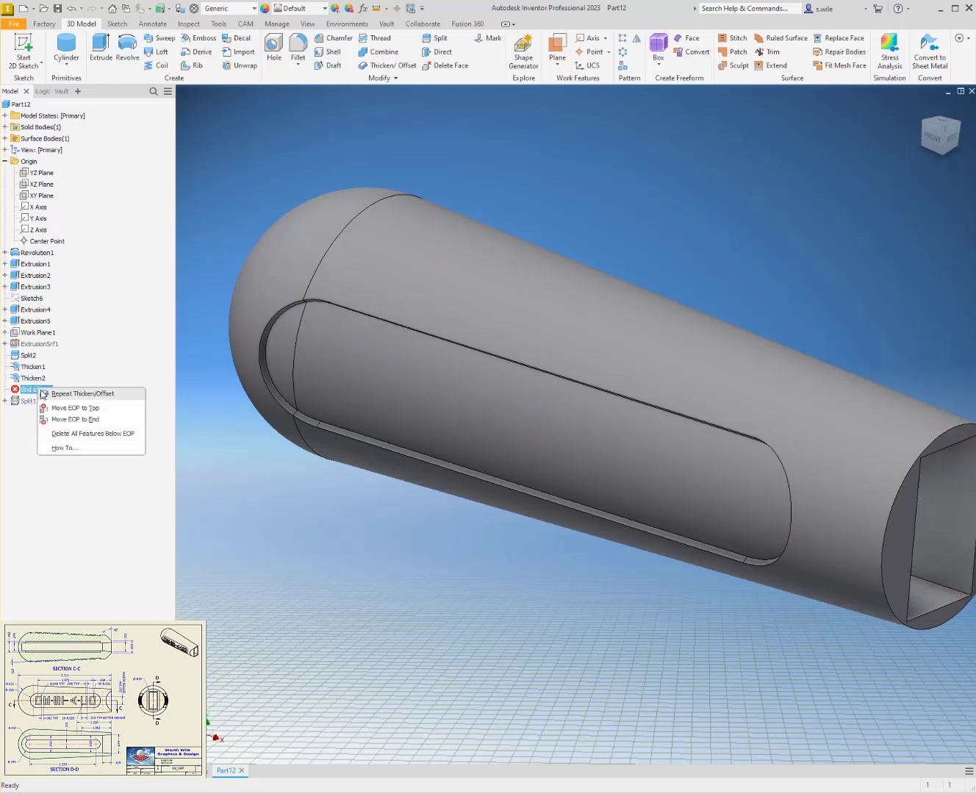
{"action": "left_click", "coordinate": [61, 435]}
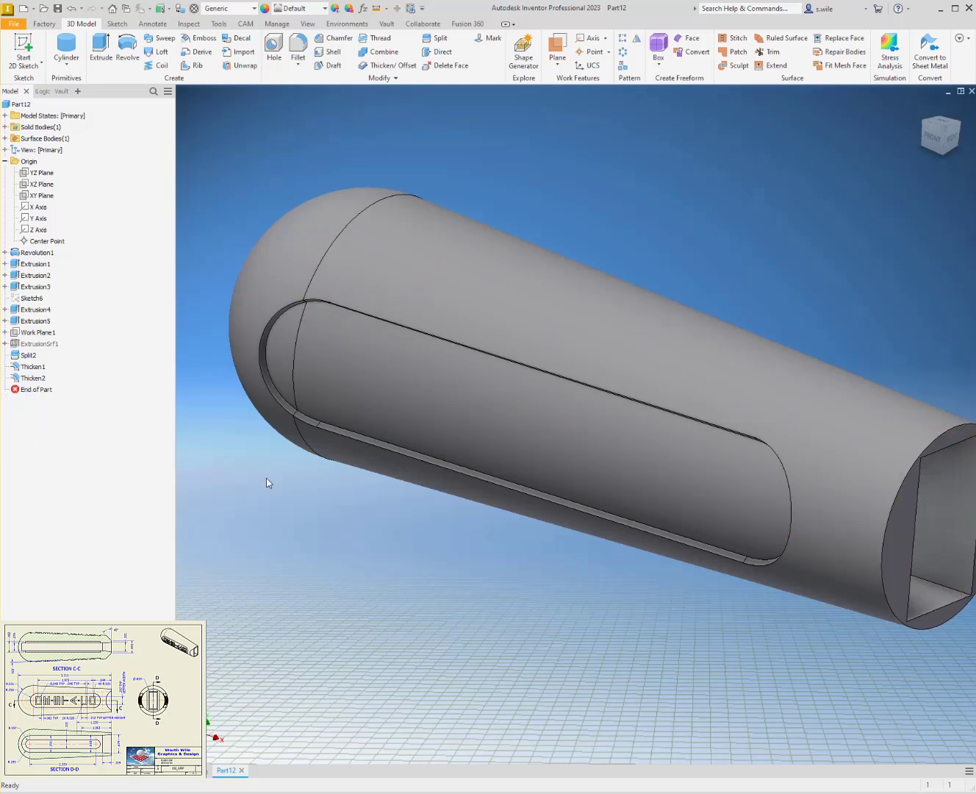
{"action": "key", "text": "ctrl+s"}
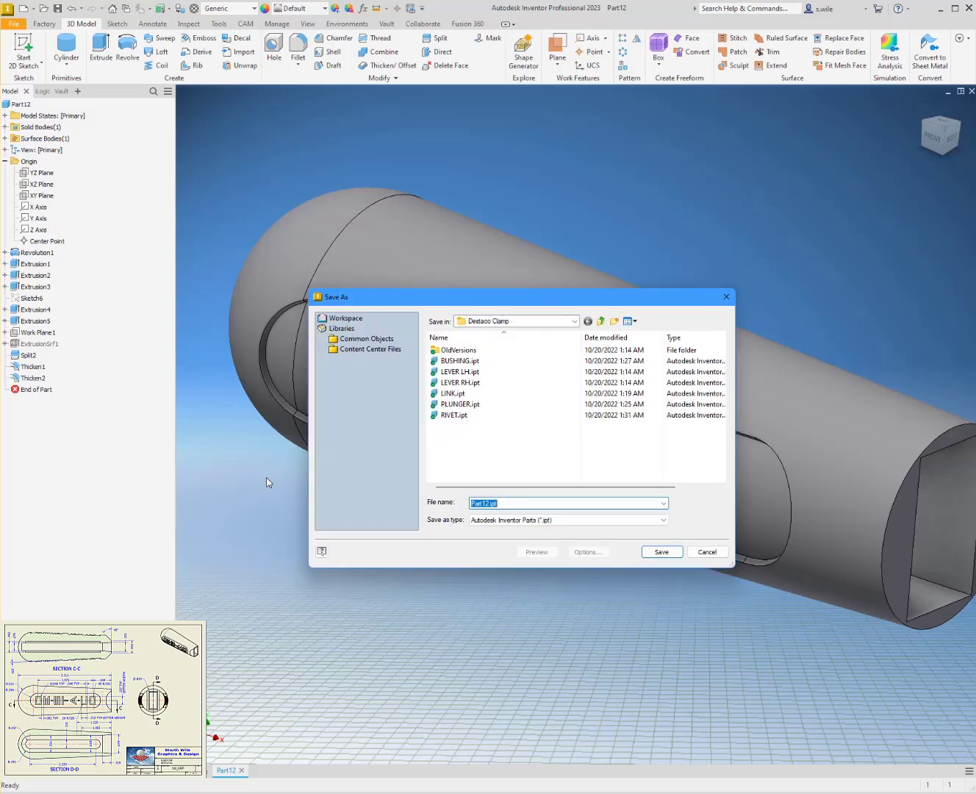
{"action": "type", "text": "GRIP"}
{"action": "key", "text": "Return"}
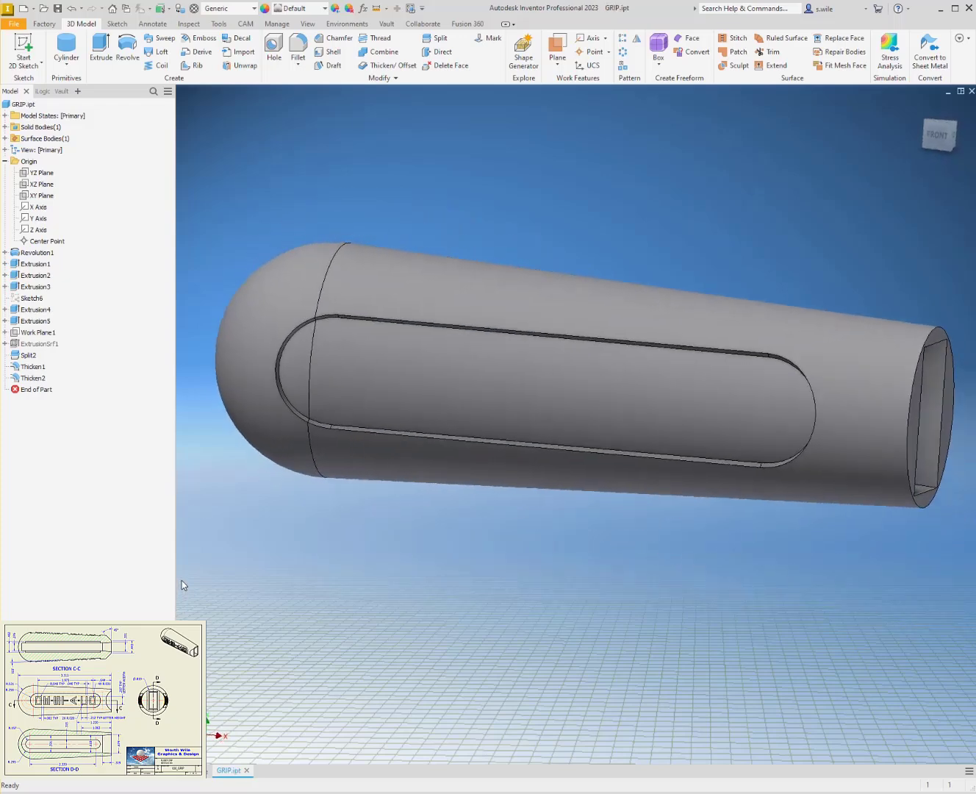
- Start a sketch on the offset work plane and project the front recess's two long straight edges into it
{"action": "left_click", "coordinate": [38, 333]}
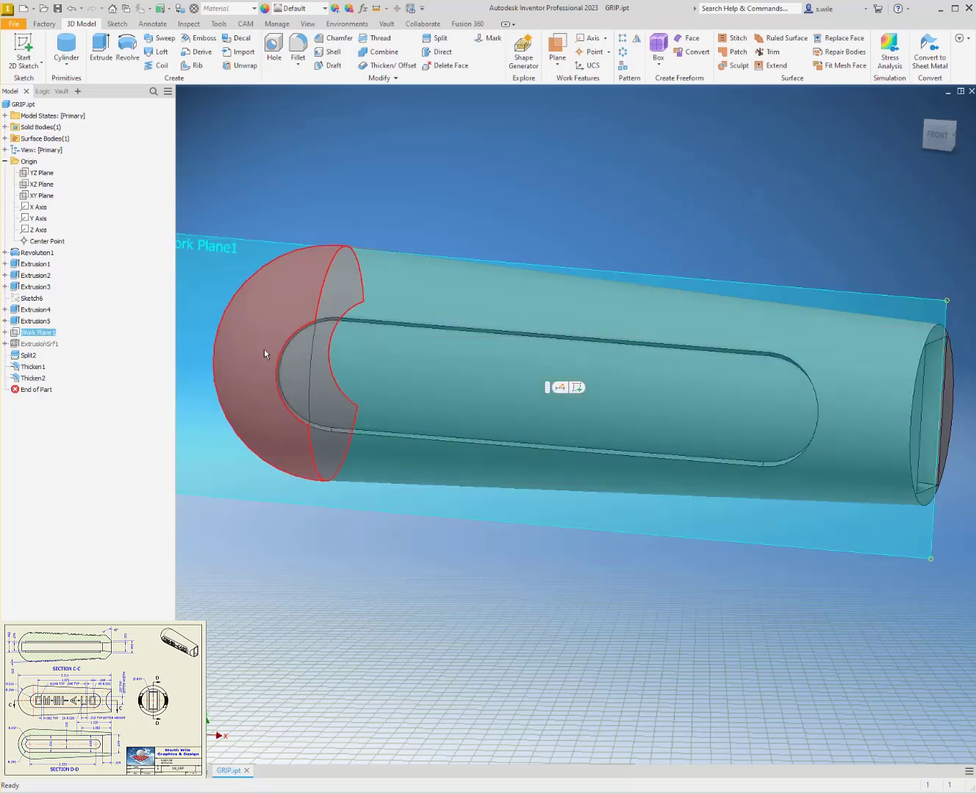
{"action": "key", "text": "s"}
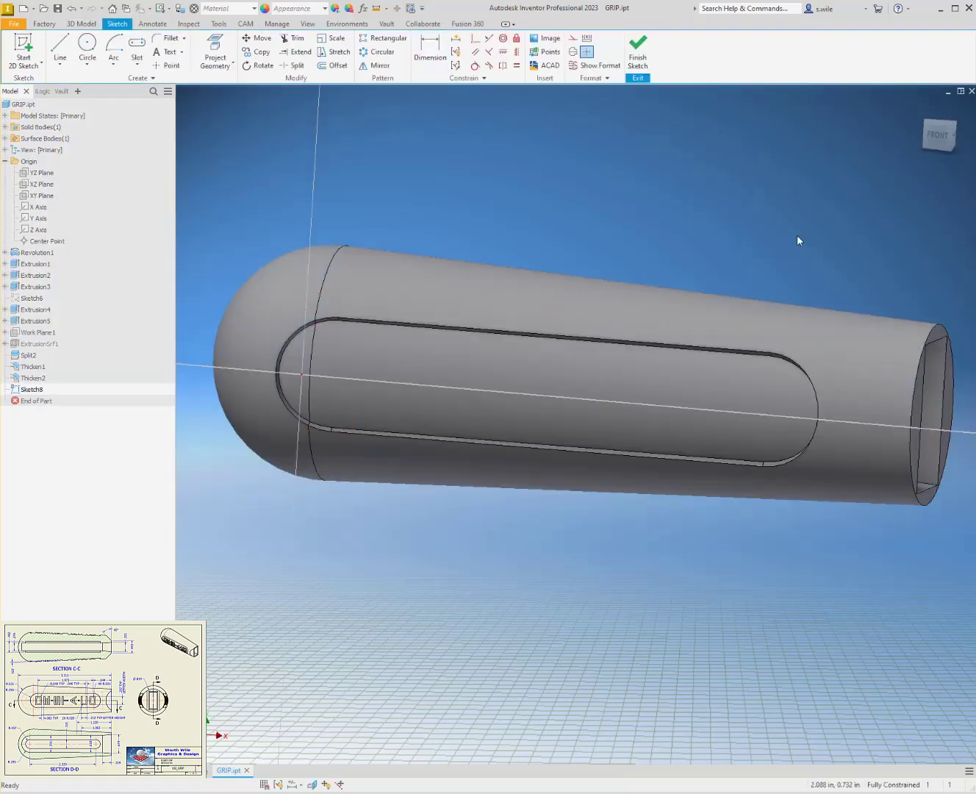
{"action": "left_click", "coordinate": [938, 135]}
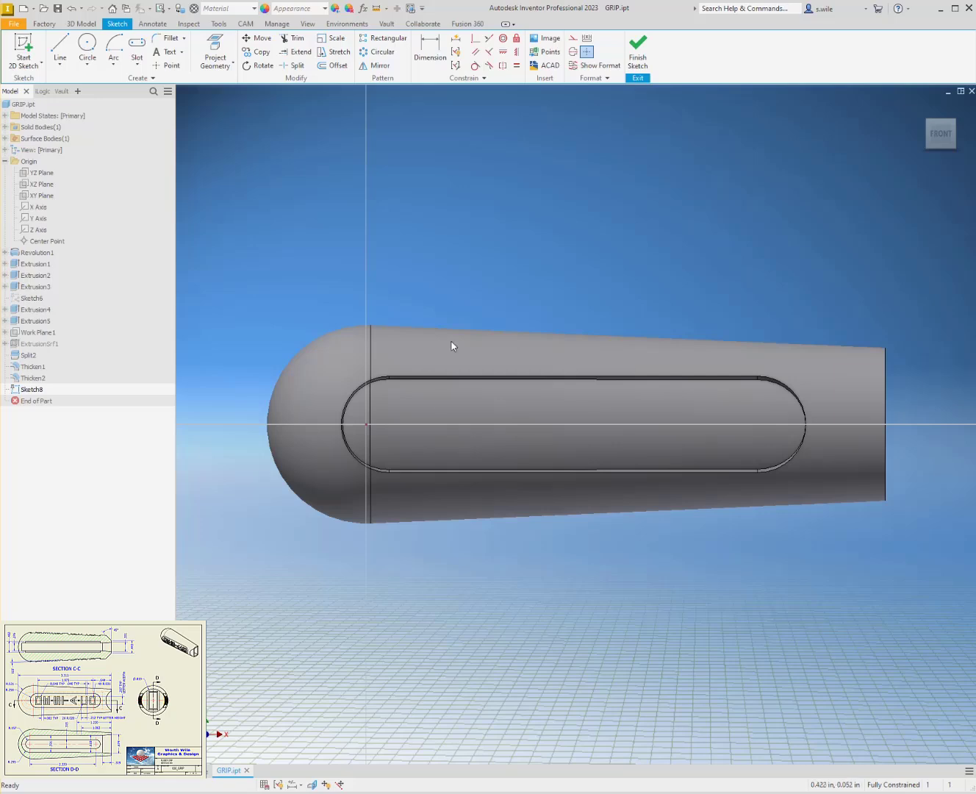
{"action": "left_click", "coordinate": [209, 45]}
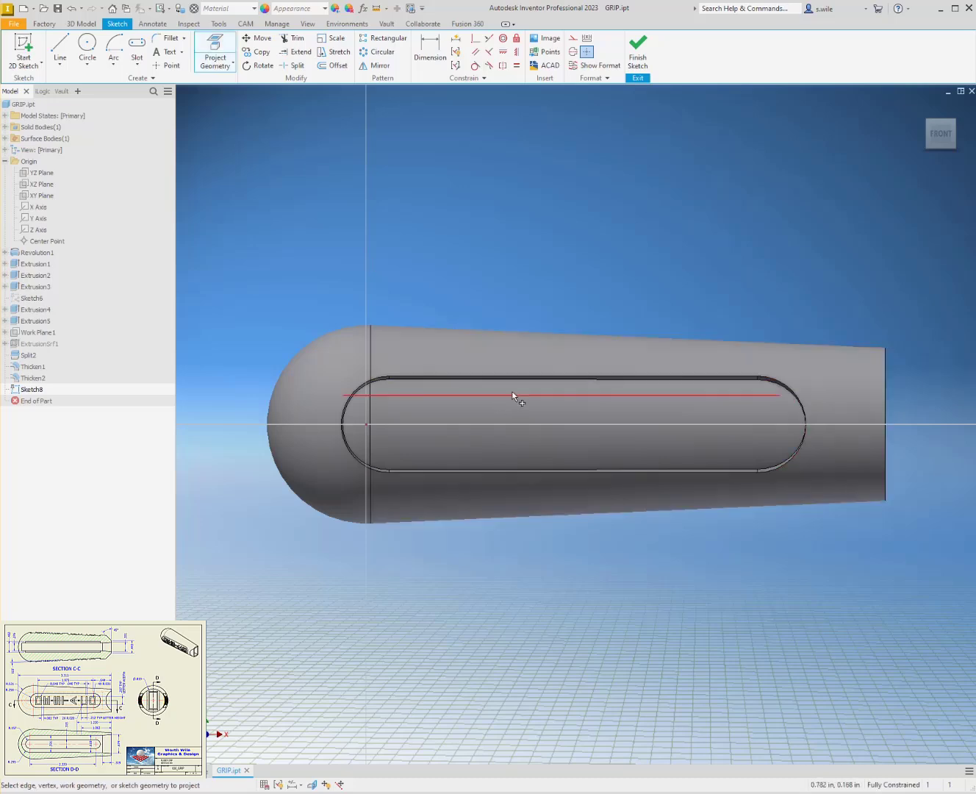
{"action": "left_click", "coordinate": [519, 379]}
{"action": "left_click", "coordinate": [534, 478]}
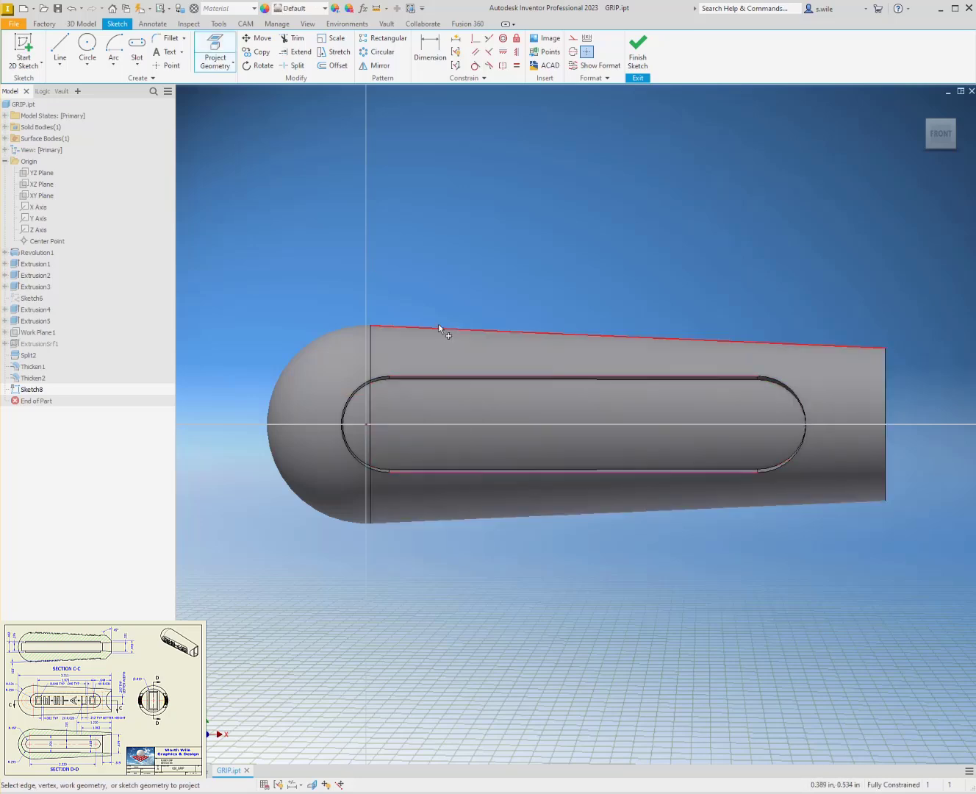
- Draw a construction line joining the midpoints of the two projected edges and place a sketch point at its midpoint
{"action": "key", "text": "l"}
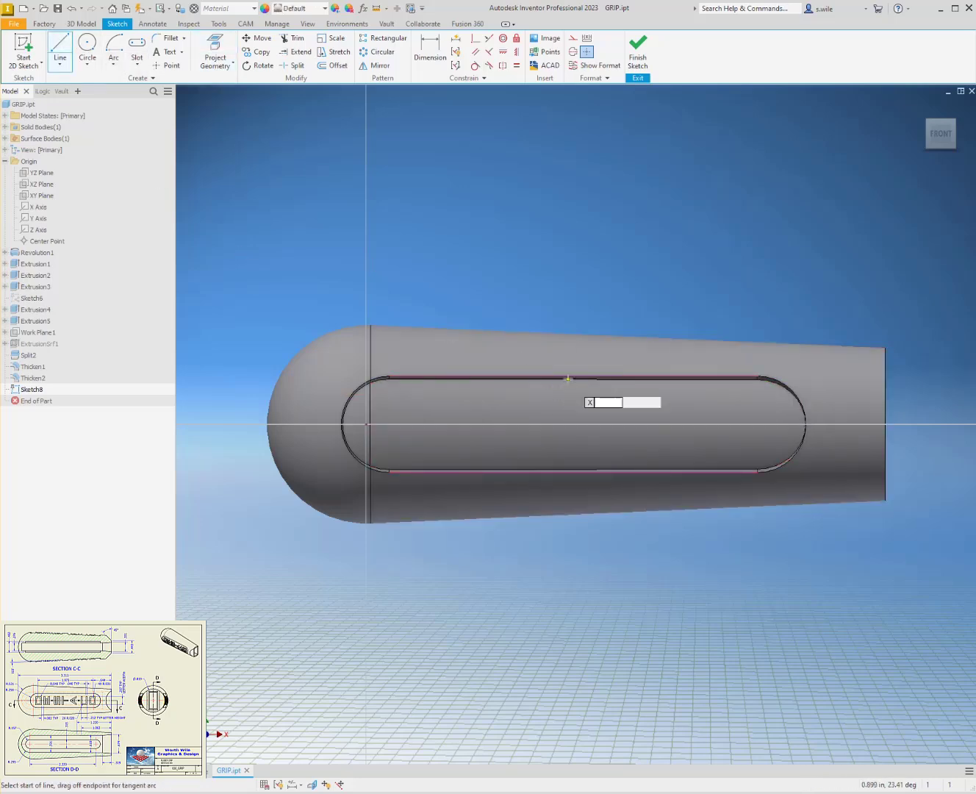
{"action": "left_click", "coordinate": [574, 377]}
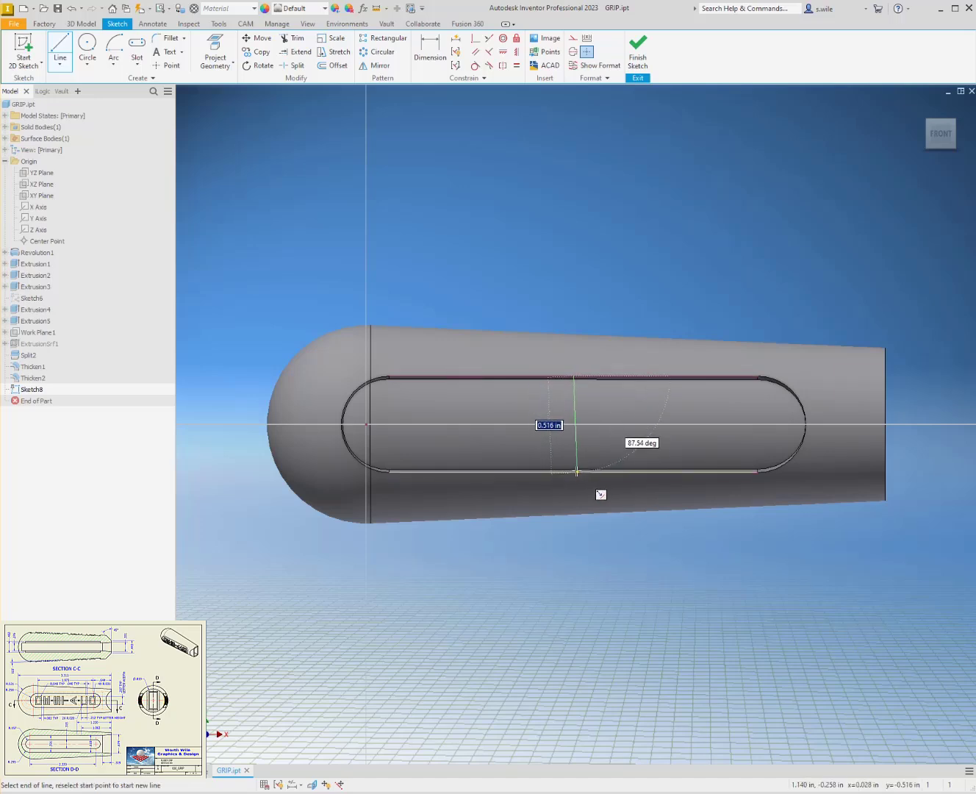
{"action": "left_click", "coordinate": [574, 471]}
{"action": "key", "text": "Escape"}
{"action": "left_click", "coordinate": [574, 412]}
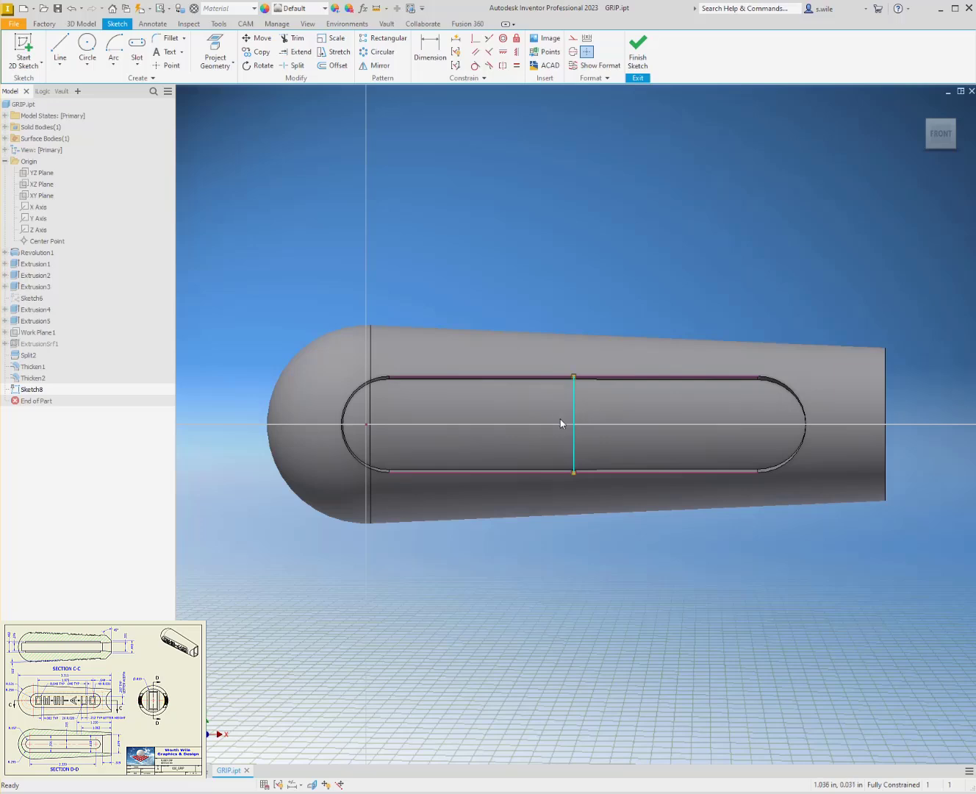
{"action": "left_click", "coordinate": [573, 46]}
{"action": "left_click", "coordinate": [172, 64]}
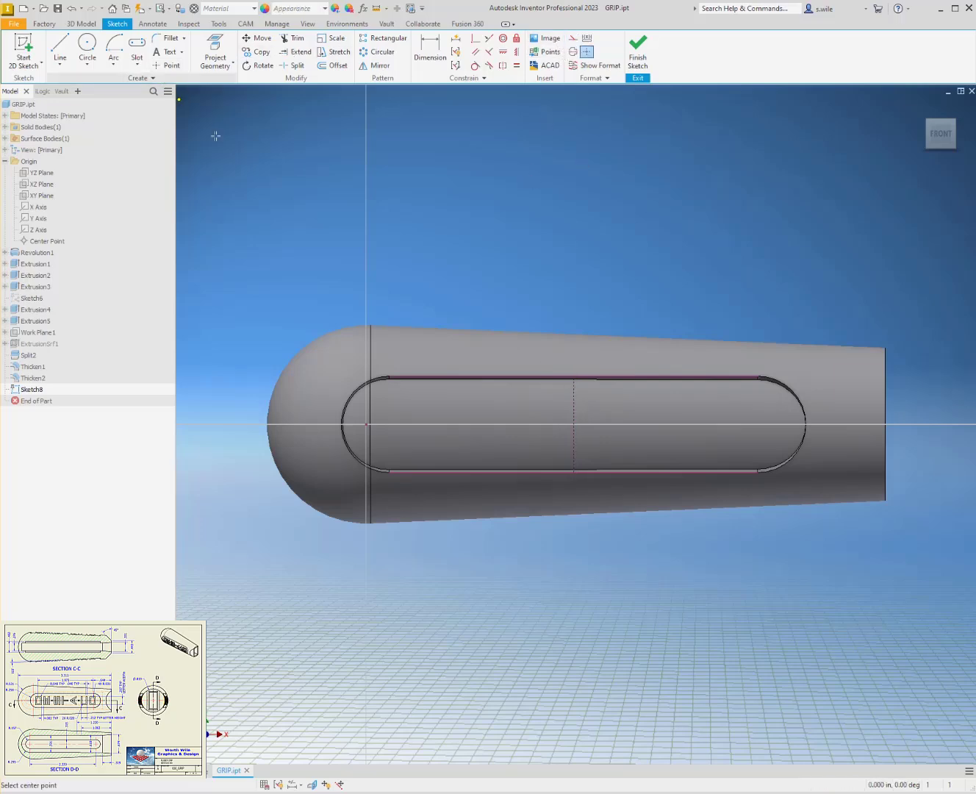
{"action": "left_click", "coordinate": [573, 425]}
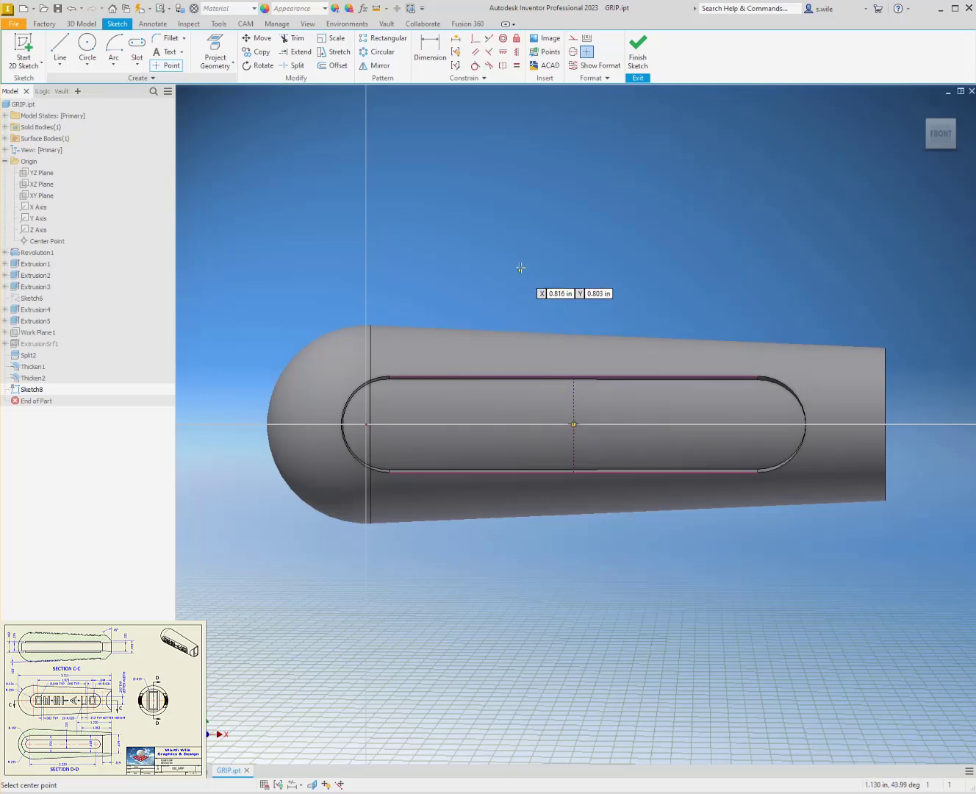
{"action": "key", "text": "Escape"}
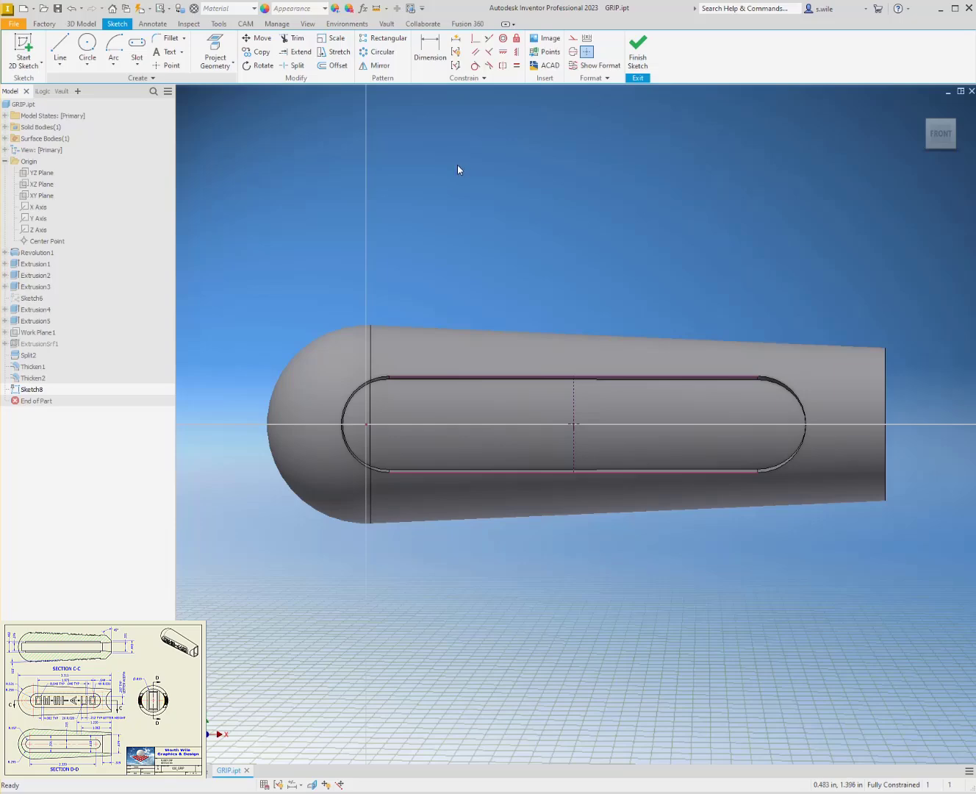
- Turn the view so the handle stands upright and draw a center rectangle 0.212 in tall and 0.04 in wide on the sketch point
{"action": "left_click", "coordinate": [970, 121]}
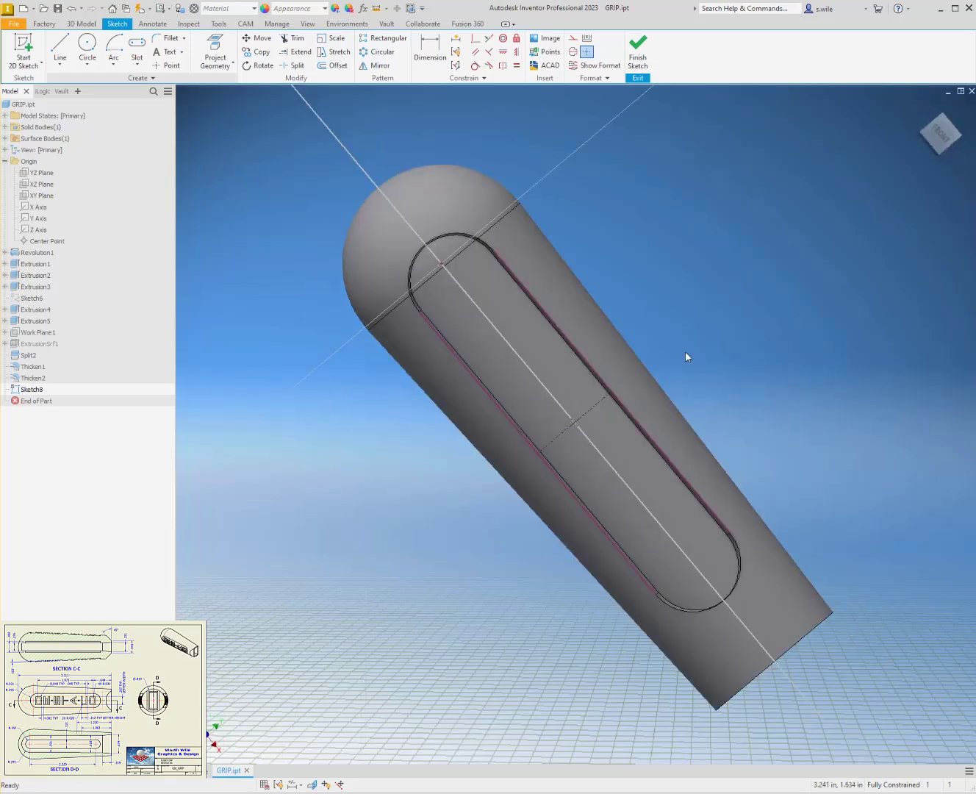
{"action": "scroll", "coordinate": [579, 421], "scroll_direction": "down", "scroll_amount": 5}
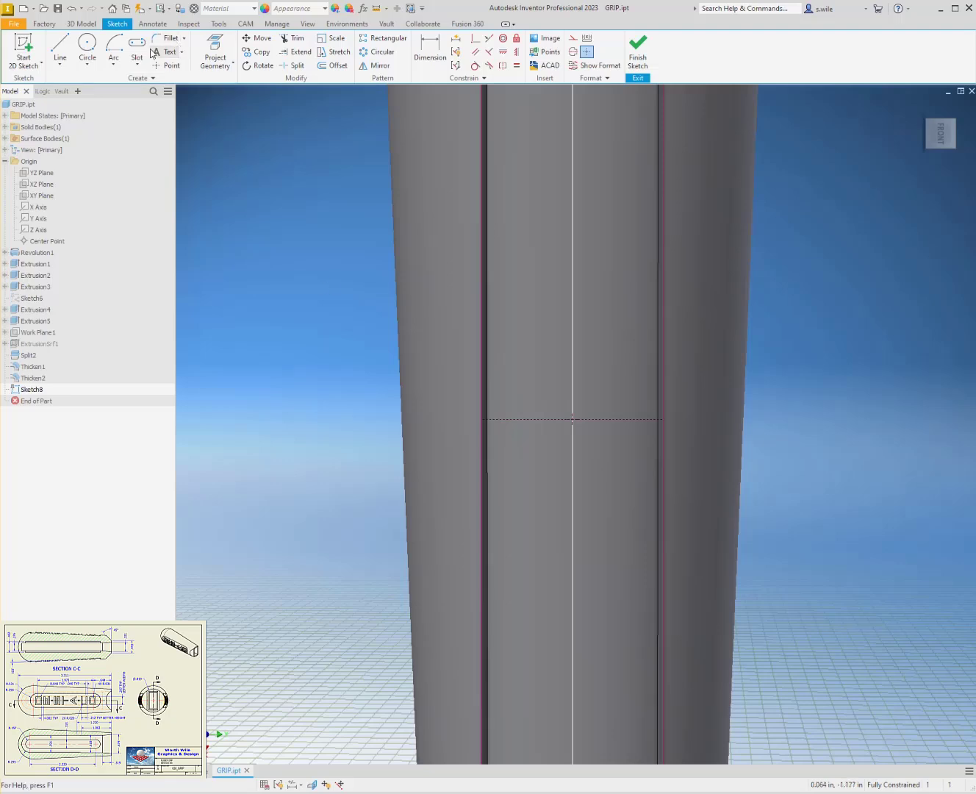
{"action": "left_click", "coordinate": [133, 69]}
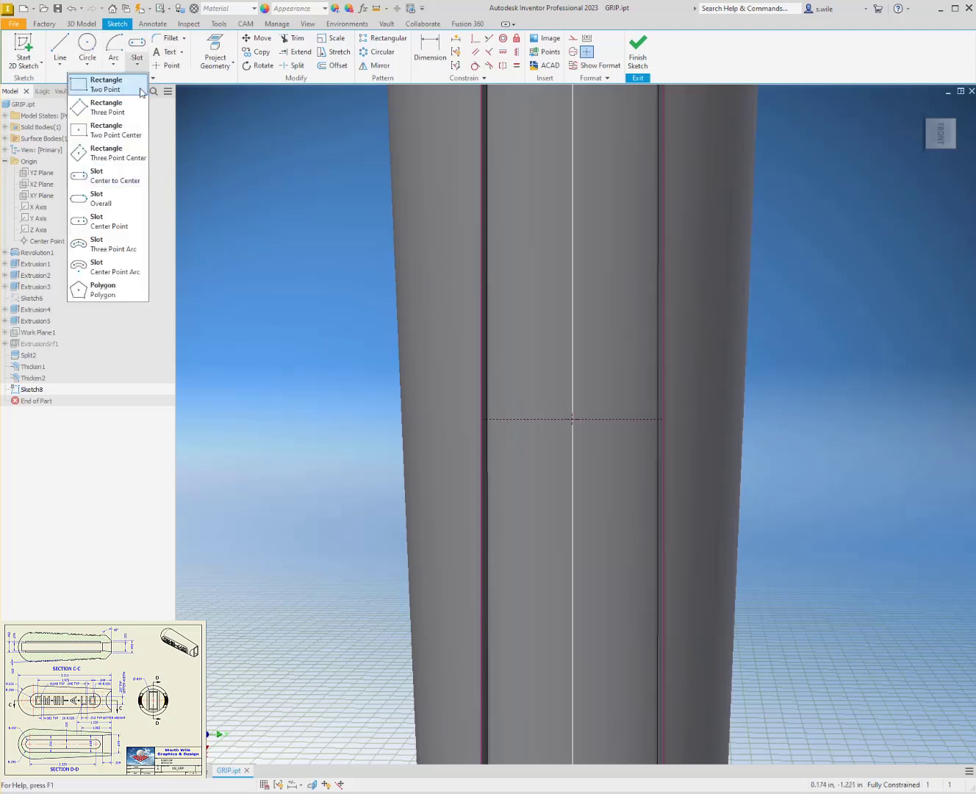
{"action": "left_click", "coordinate": [140, 88]}
{"action": "left_click", "coordinate": [144, 66]}
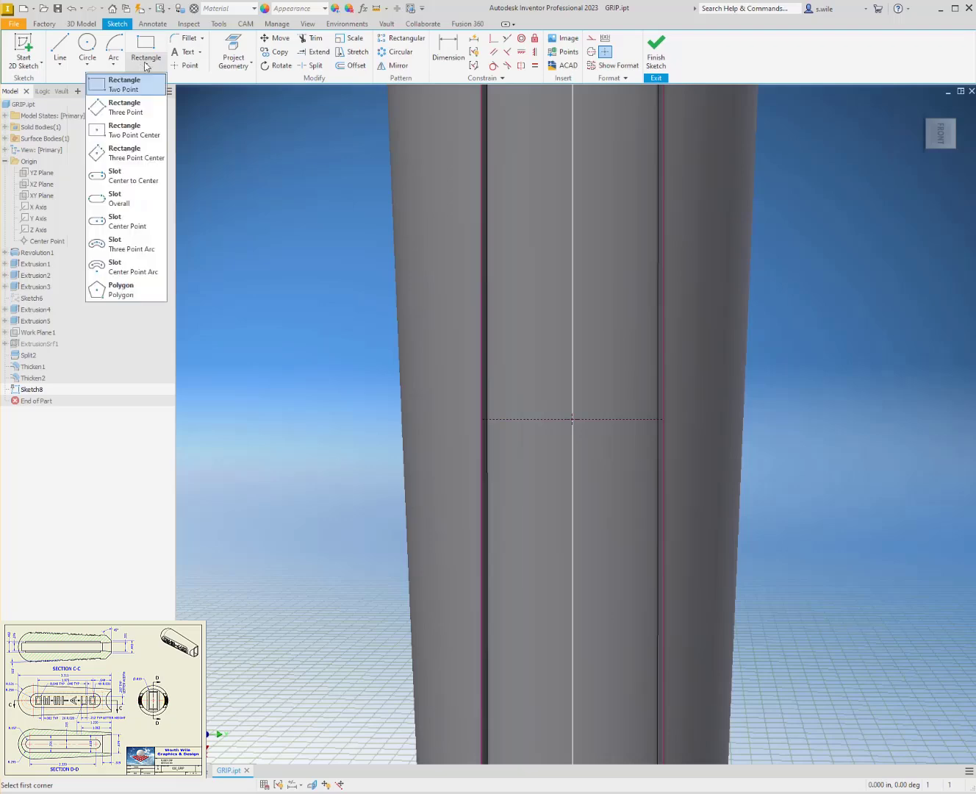
{"action": "left_click", "coordinate": [136, 130]}
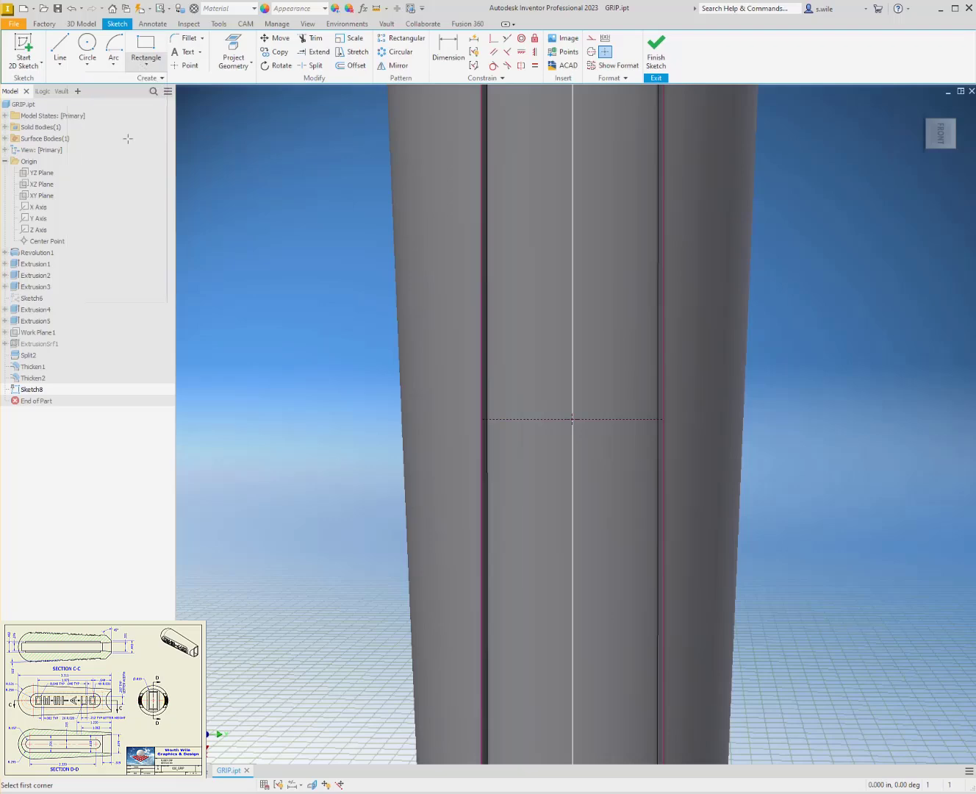
{"action": "left_click", "coordinate": [572, 419]}
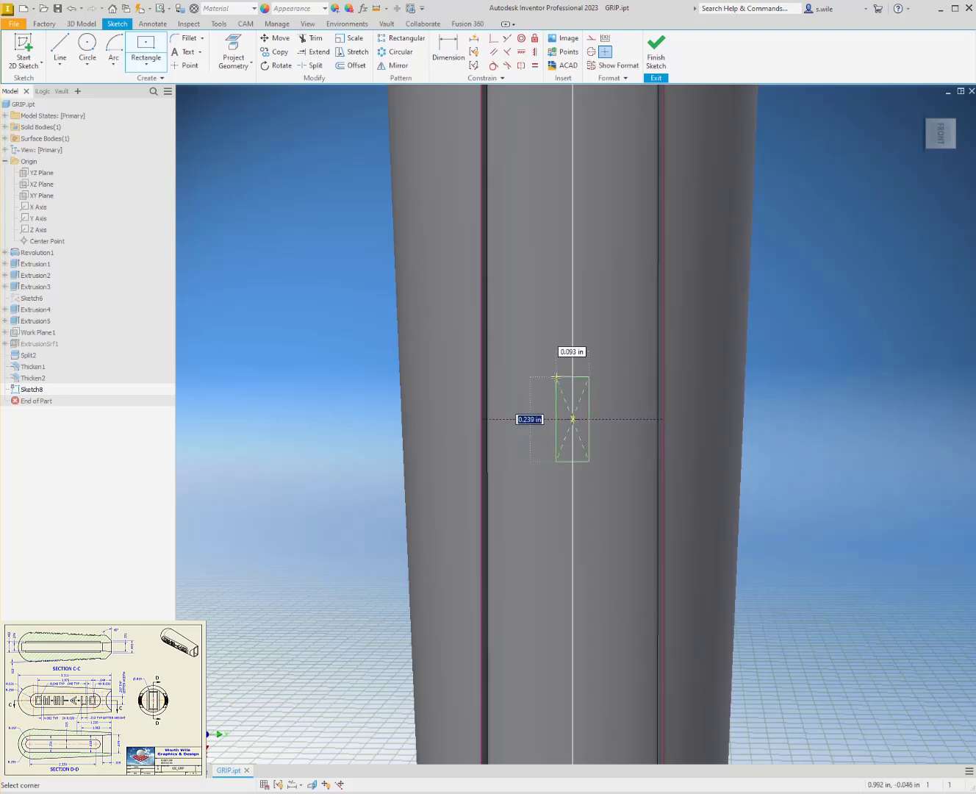
{"action": "type", "text": ".212"}
{"action": "key", "text": "Tab"}
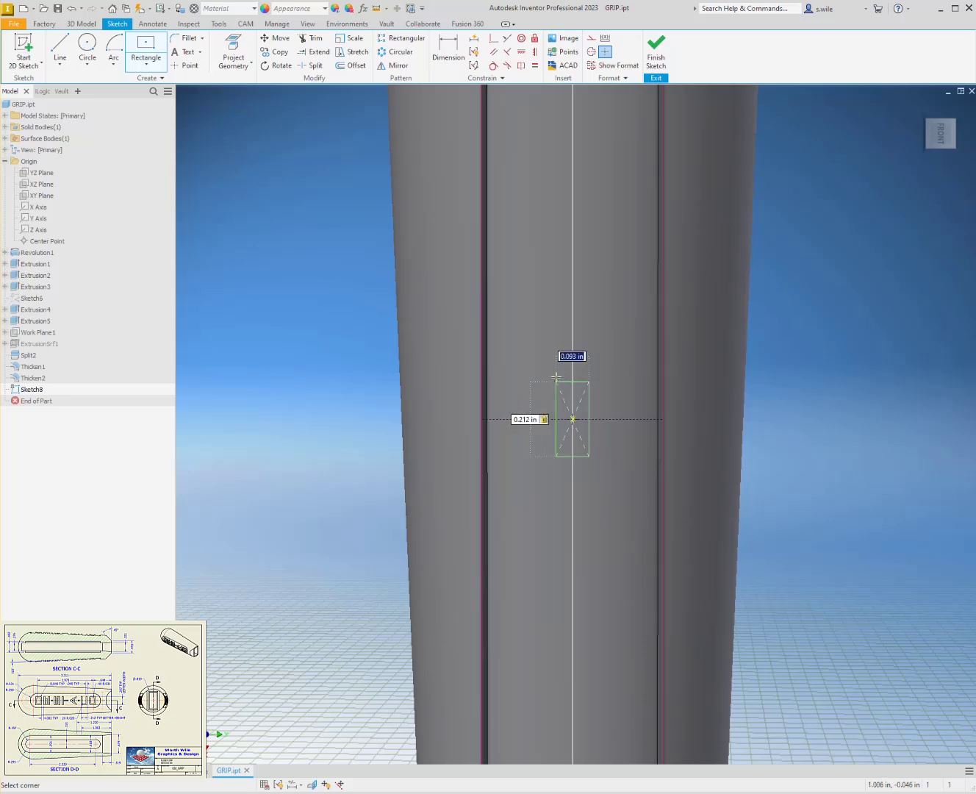
{"action": "type", "text": ".04"}
{"action": "key", "text": "Return"}
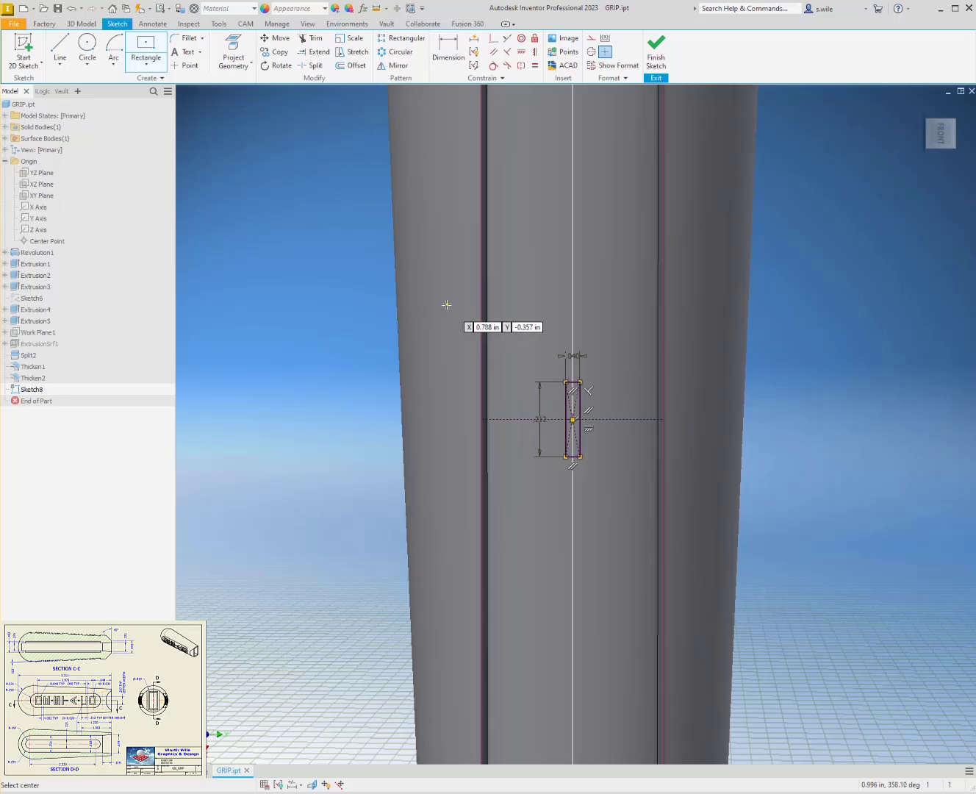
- Draw a wide two-point rectangle about 0.06 in high across the upper end of the narrow vertical rectangle
{"action": "left_click", "coordinate": [145, 65]}
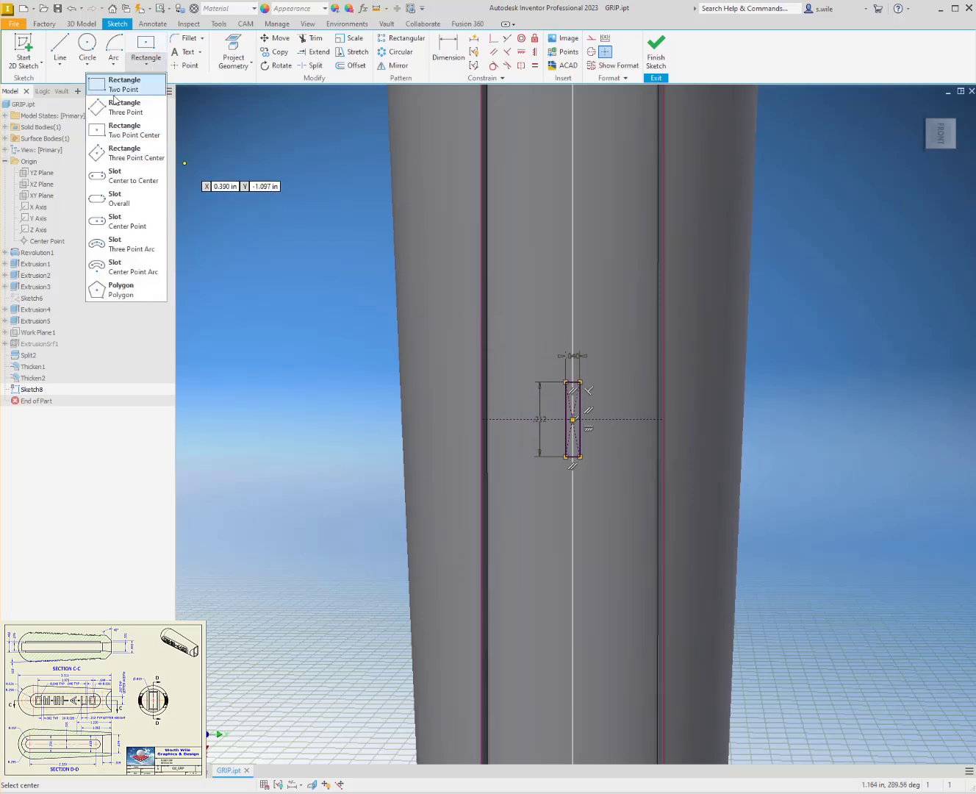
{"action": "left_click", "coordinate": [117, 86]}
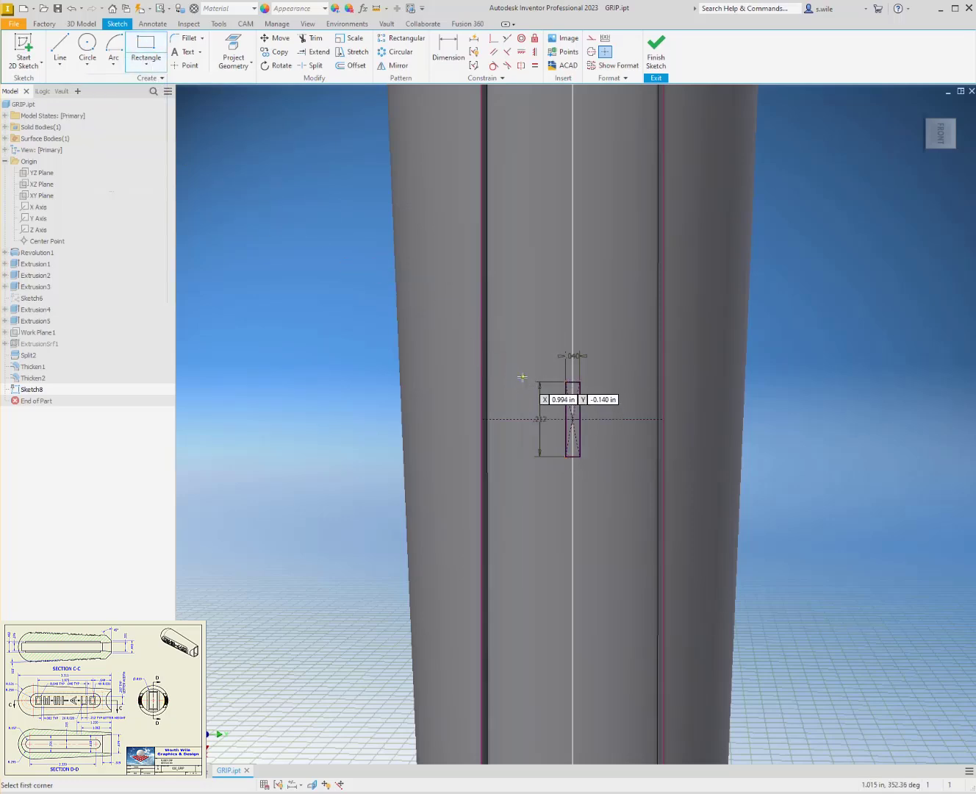
{"action": "left_click", "coordinate": [522, 377]}
{"action": "left_click", "coordinate": [619, 398]}
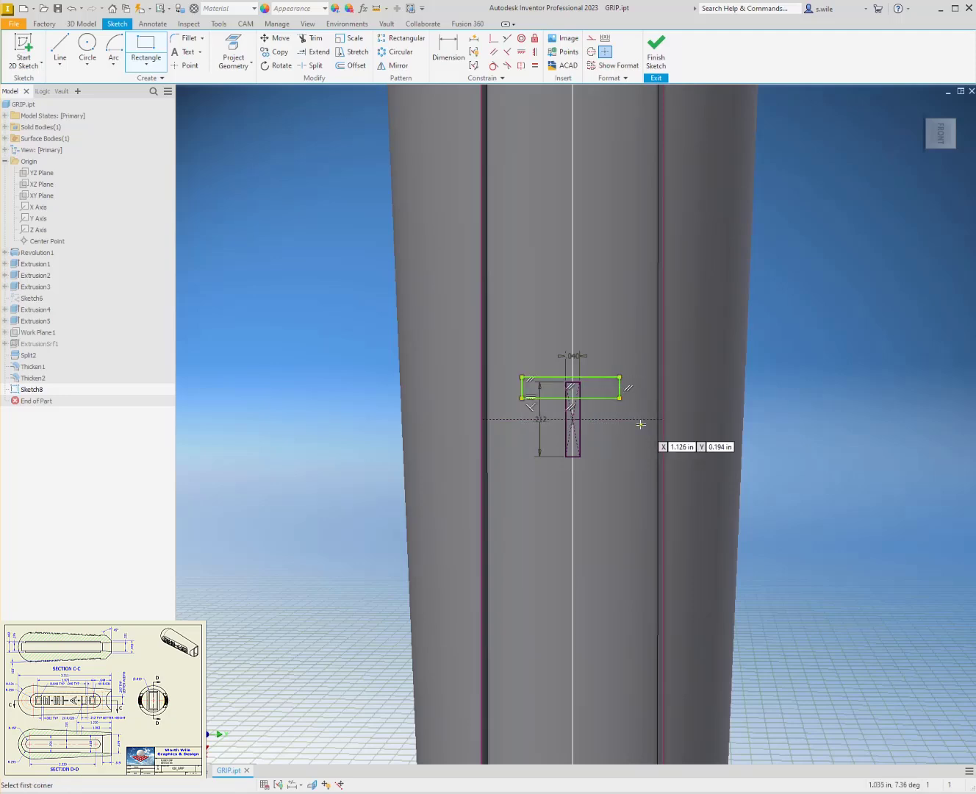
{"action": "key", "text": "Escape"}
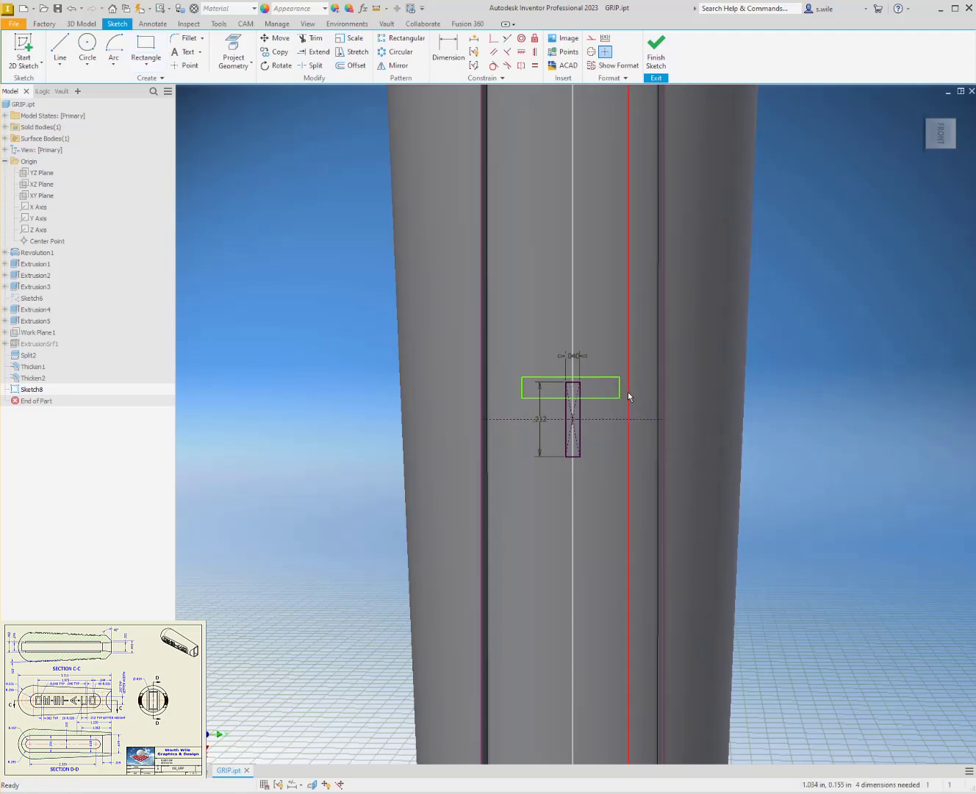
- Dimension the crossbar rectangle 0.040 in high and 0.212 in wide, matching the vertical rectangle's dimensions
{"action": "key", "text": "d"}
{"action": "left_click", "coordinate": [618, 395]}
{"action": "left_click", "coordinate": [774, 397]}
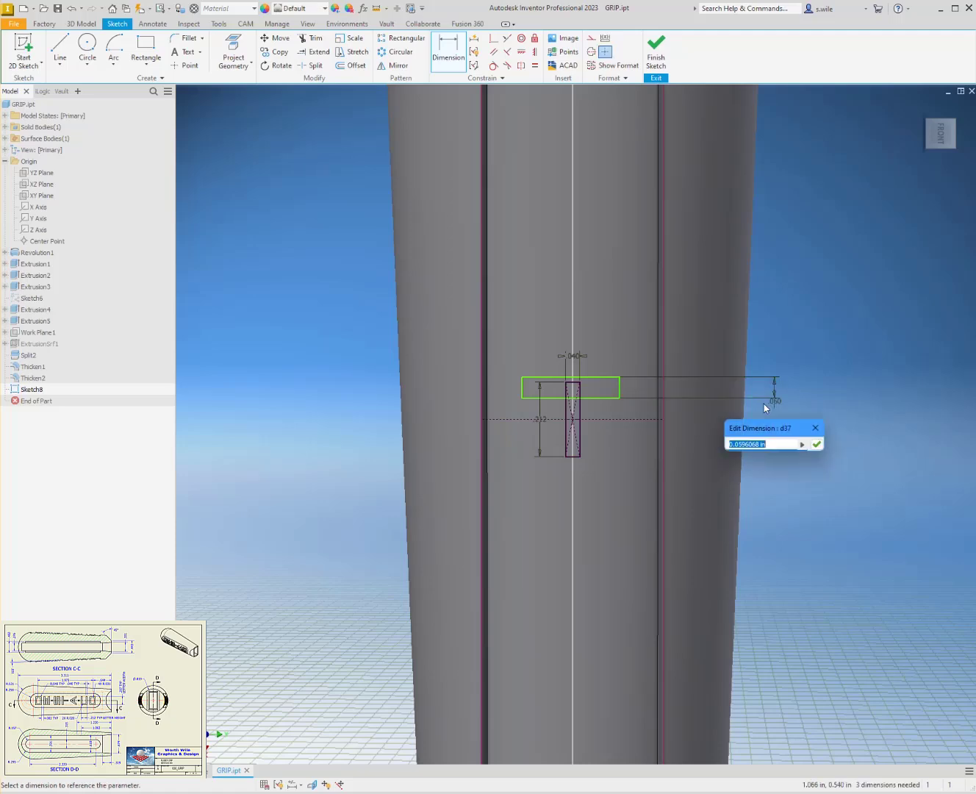
{"action": "type", "text": ".04"}
{"action": "key", "text": "Return"}
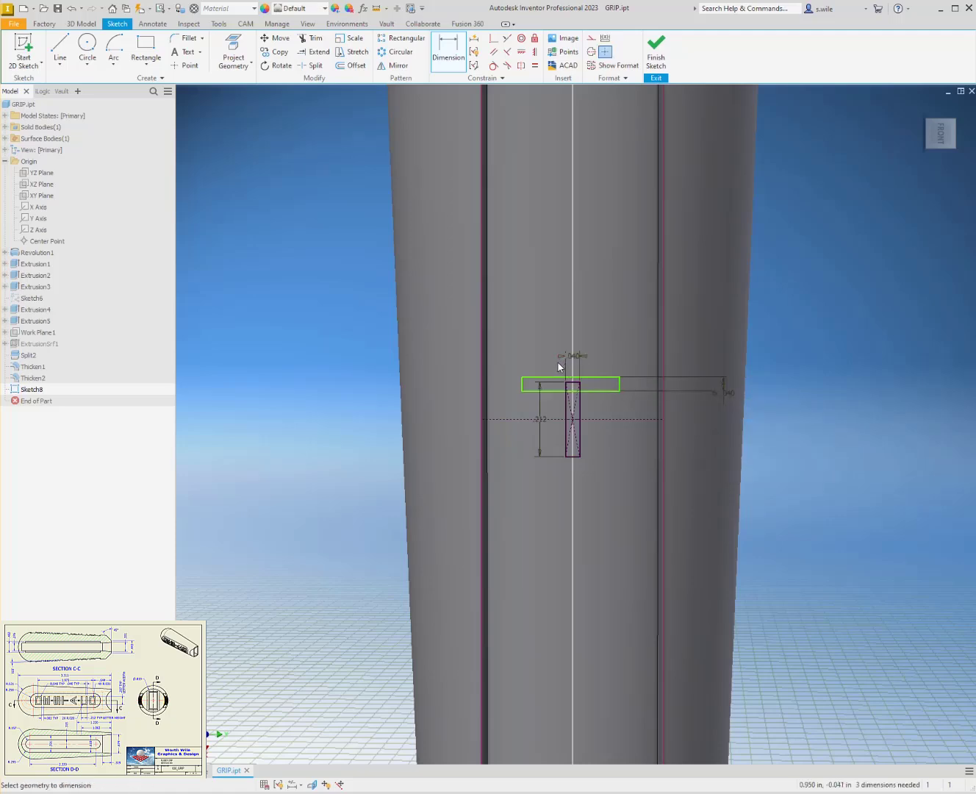
{"action": "left_click", "coordinate": [552, 376]}
{"action": "left_click", "coordinate": [559, 358]}
{"action": "type", "text": ".21"}
{"action": "key", "text": "Return"}
- Make the midpoint of the crossbar's upper edge coincident with the midpoint of the vertical rectangle's upper edge to form a T
{"action": "left_click", "coordinate": [494, 37]}
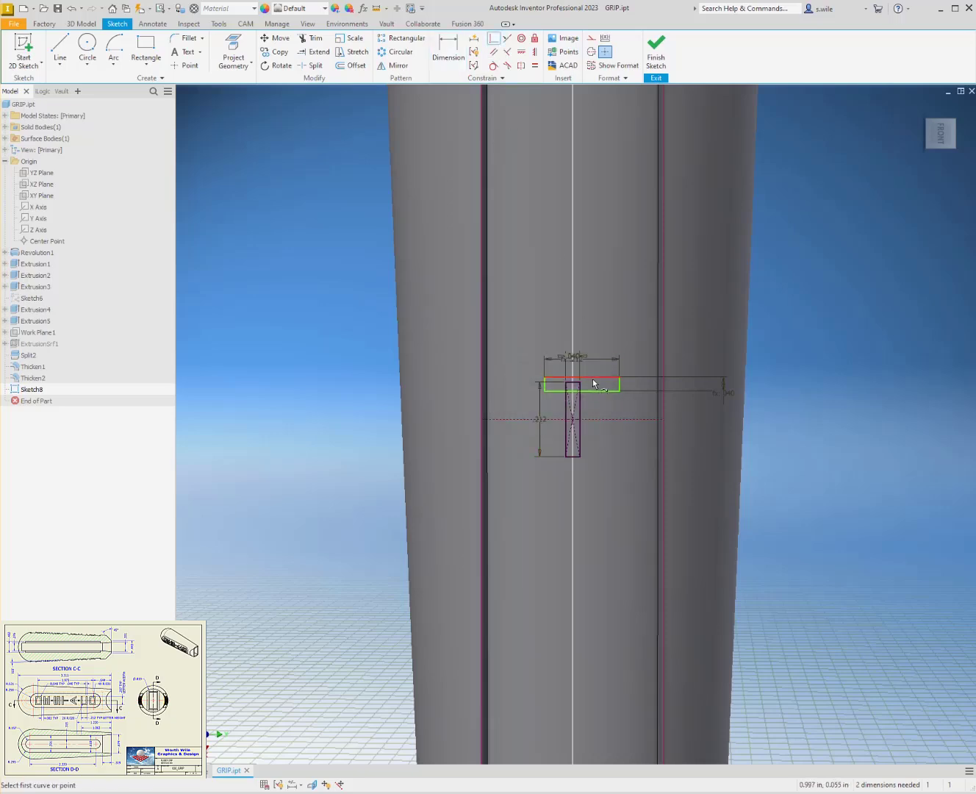
{"action": "left_click", "coordinate": [581, 378]}
{"action": "left_click", "coordinate": [572, 386]}
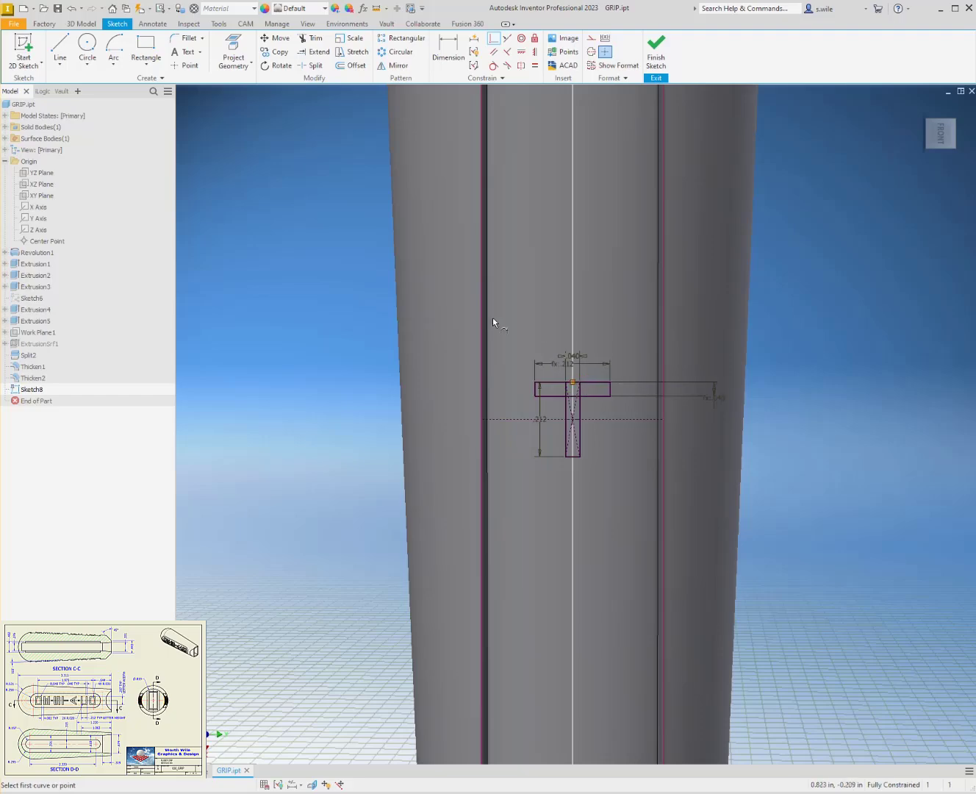
- Finish the sketch containing the block letter T
{"action": "left_click", "coordinate": [656, 52]}
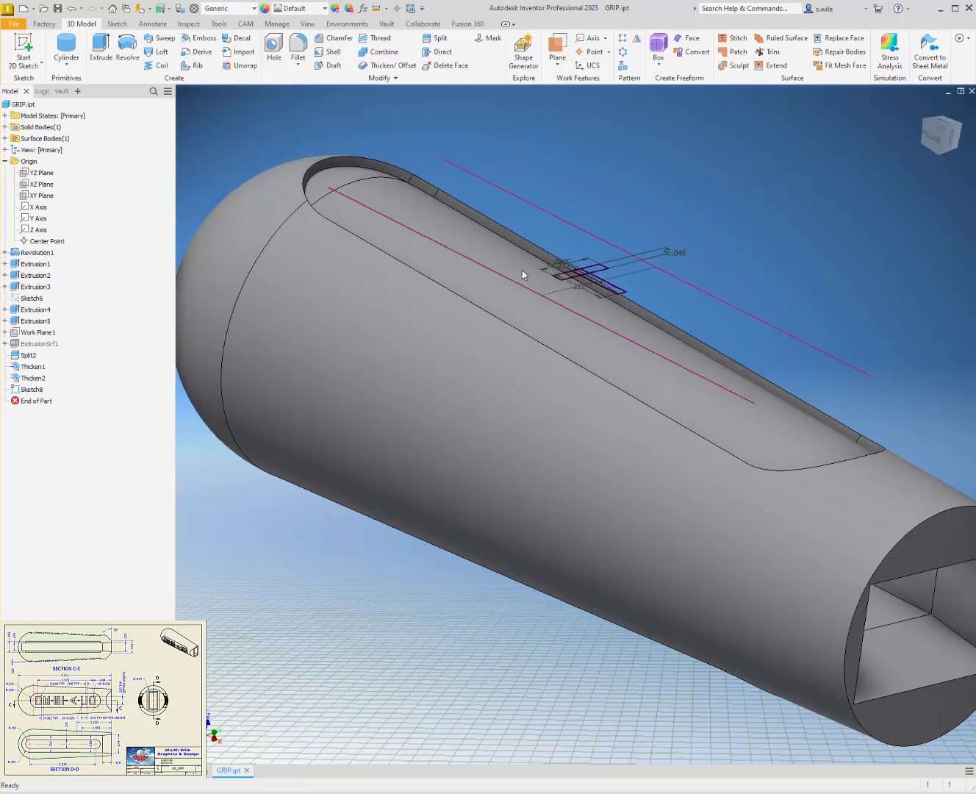
{"action": "mouse_move", "coordinate": [522, 270]}
{"action": "middle_mouse_down", "text": "shift"}
{"action": "mouse_move", "coordinate": [506, 125]}
{"action": "mouse_move", "coordinate": [515, 202]}
{"action": "middle_mouse_up", "text": "shift"}
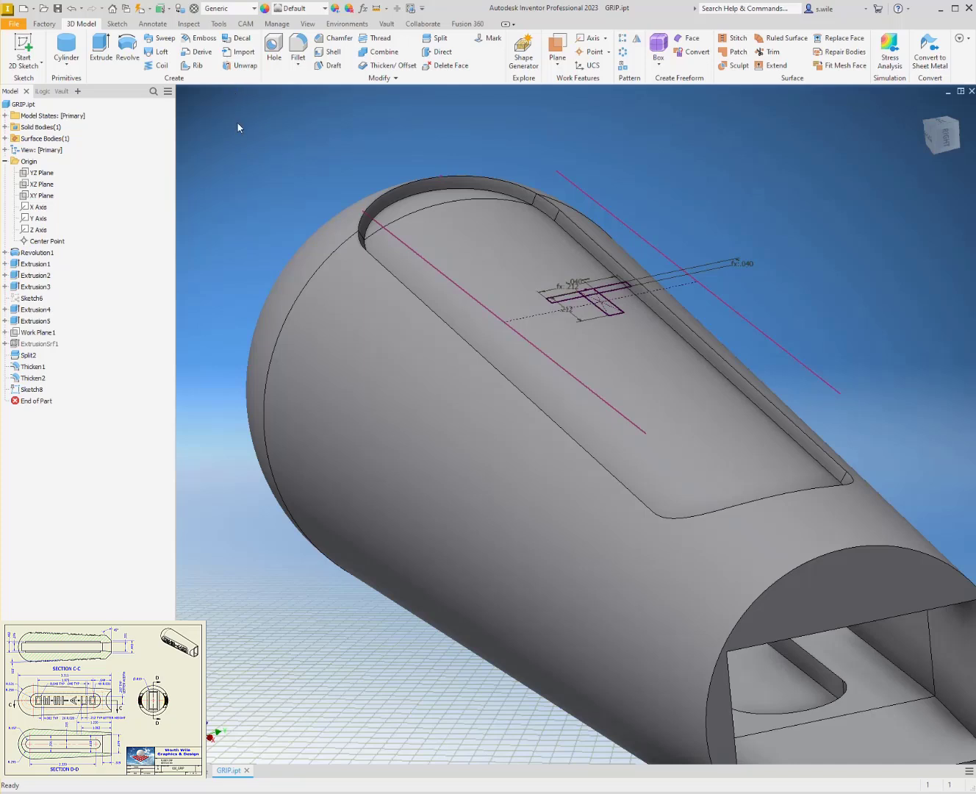
{"action": "key", "text": "e"}
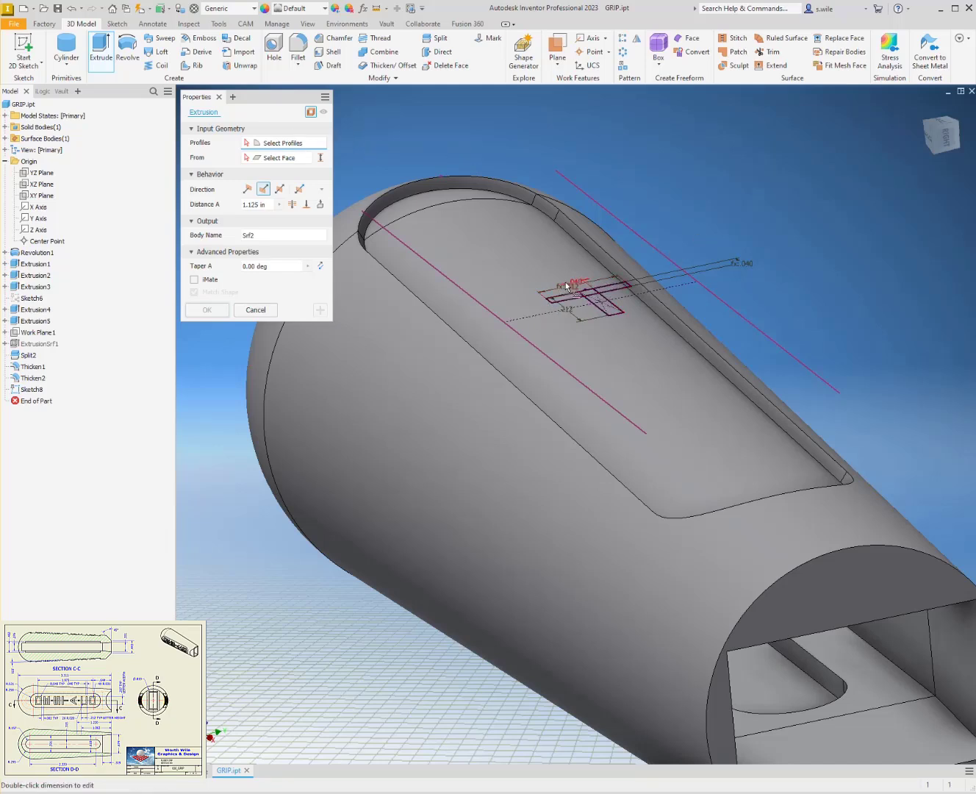
{"action": "scroll", "coordinate": [658, 224], "scroll_direction": "up", "scroll_amount": 3}
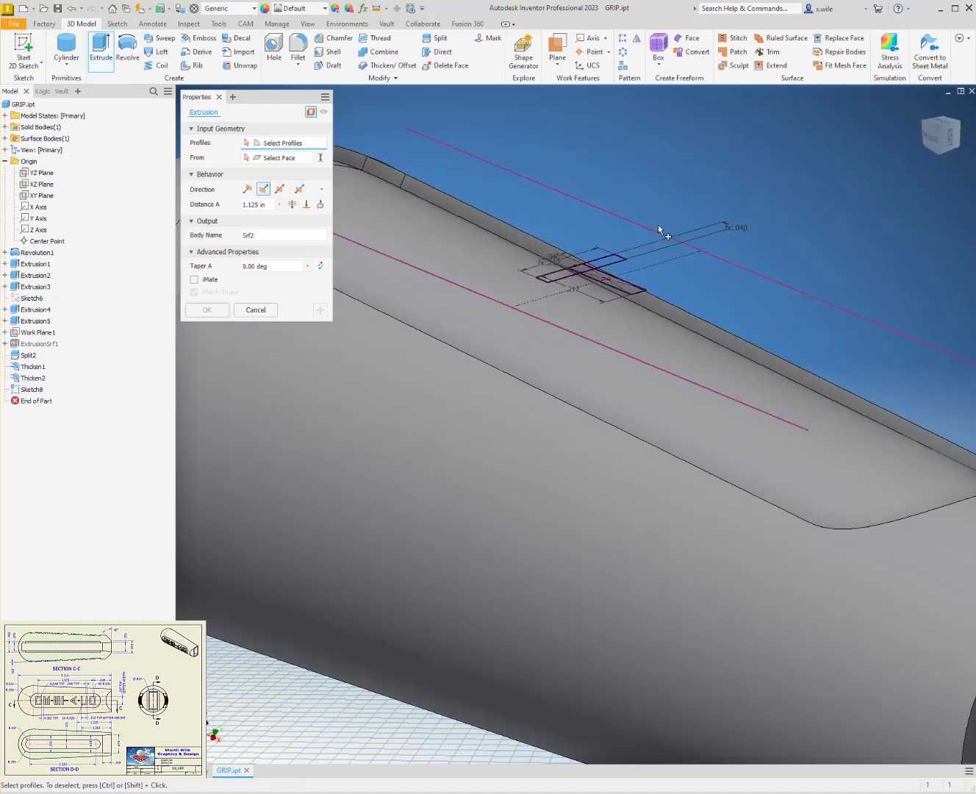
{"action": "left_click", "coordinate": [311, 112]}
{"action": "left_click_drag", "start_coordinate": [769, 172], "coordinate": [541, 322]}
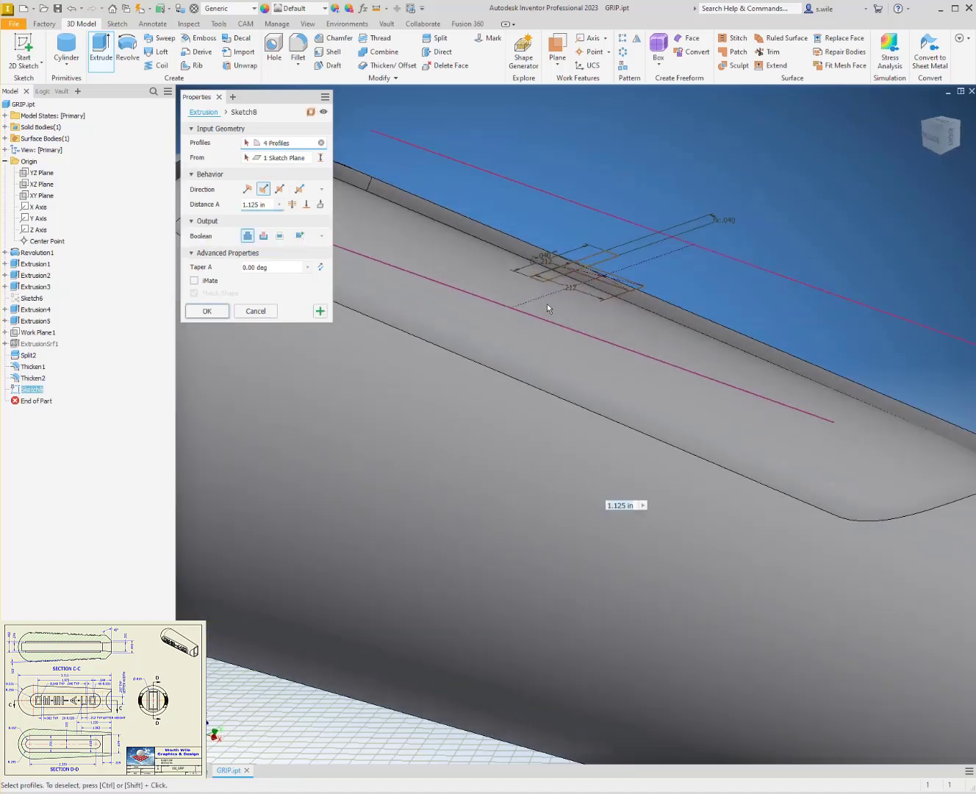
{"action": "middle_click_drag", "start_coordinate": [516, 194], "coordinate": [376, 172], "text": "shift"}
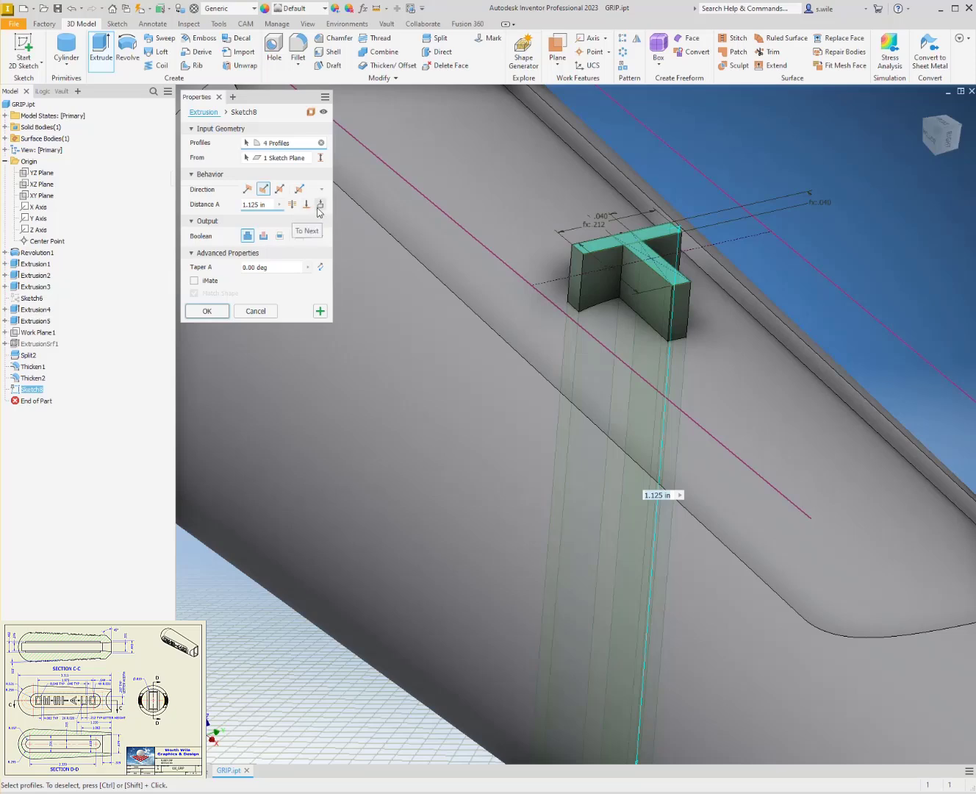
{"action": "key", "text": "Escape"}
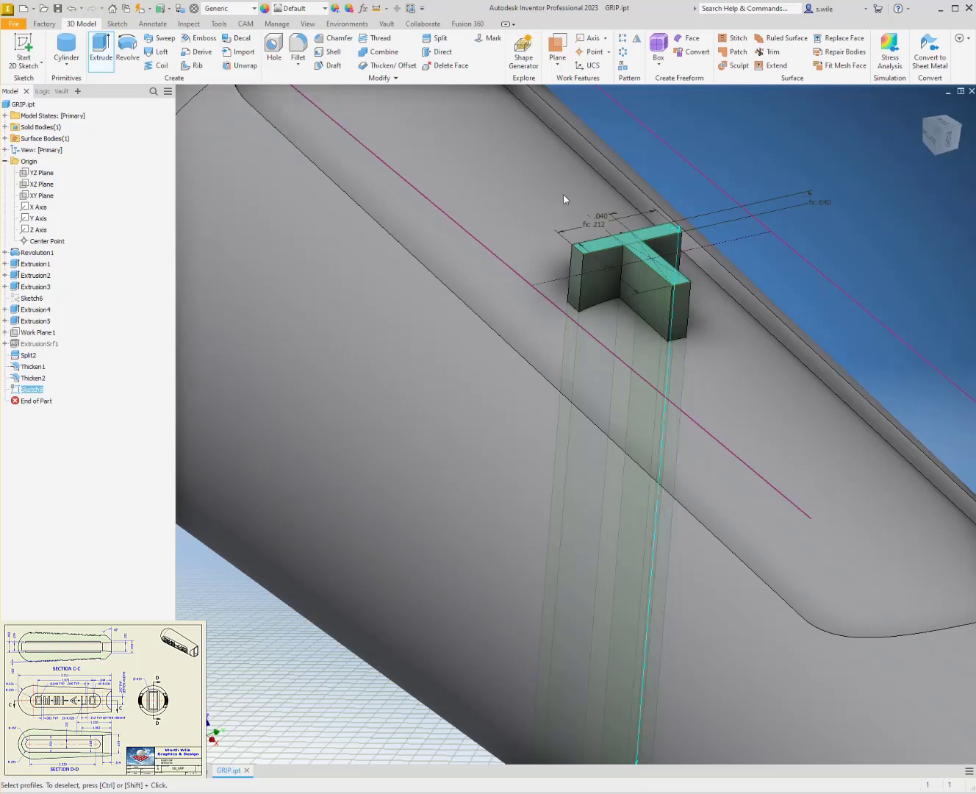
- Create a boundary patch across the outer edge loop of the front recess, using the tangent condition for its edges
{"action": "scroll", "coordinate": [715, 157], "scroll_direction": "down", "scroll_amount": 5}
{"action": "middle_click_drag", "start_coordinate": [715, 168], "coordinate": [600, 252]}
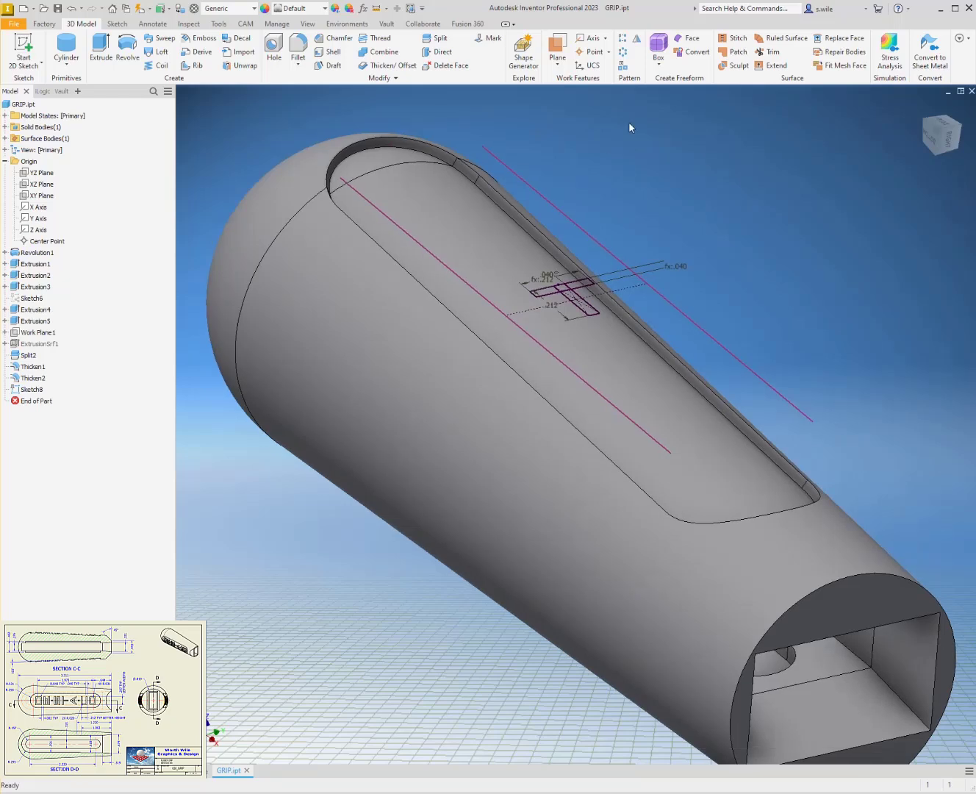
{"action": "left_click", "coordinate": [734, 53]}
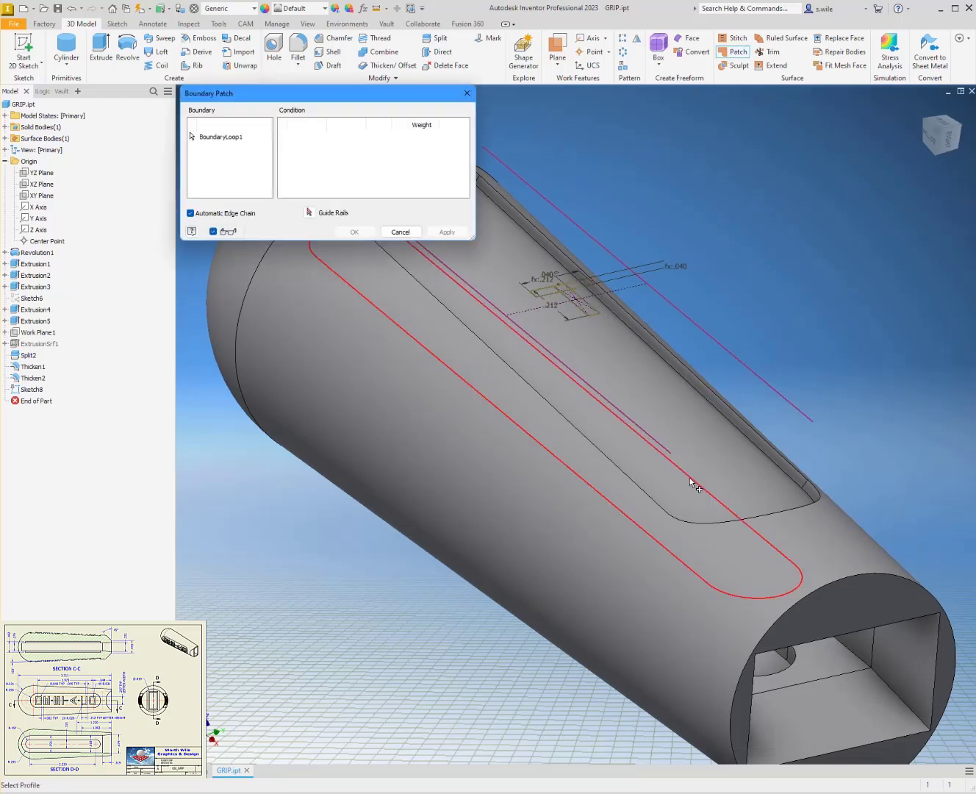
{"action": "left_click", "coordinate": [699, 520]}
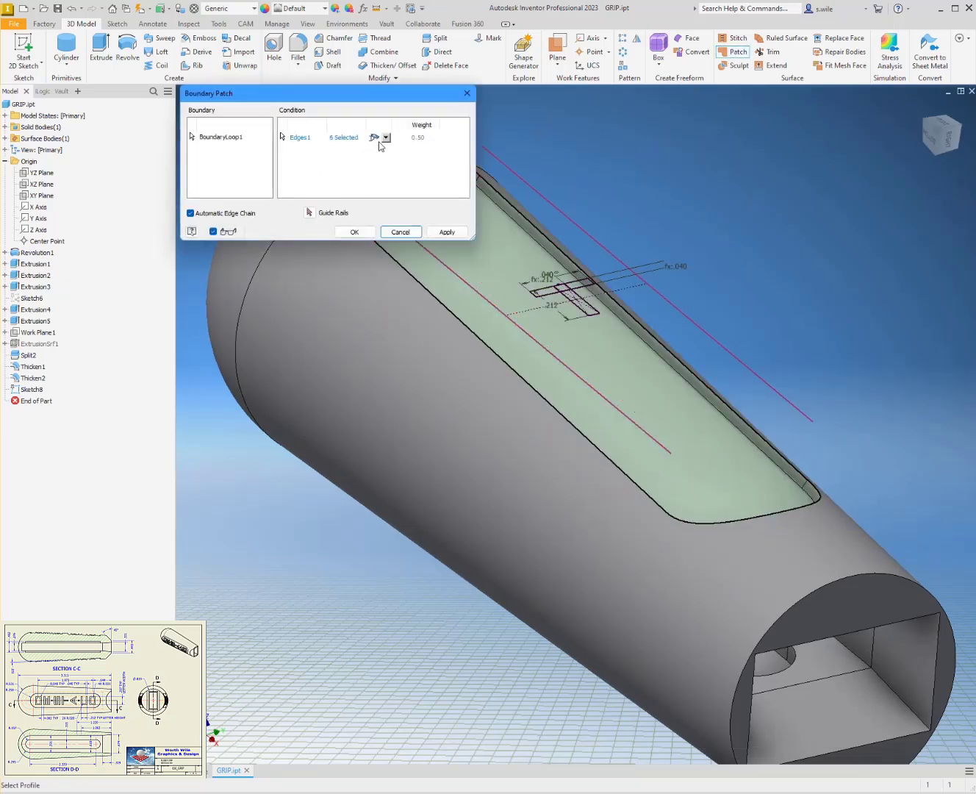
{"action": "left_click", "coordinate": [386, 138]}
{"action": "left_click", "coordinate": [379, 161]}
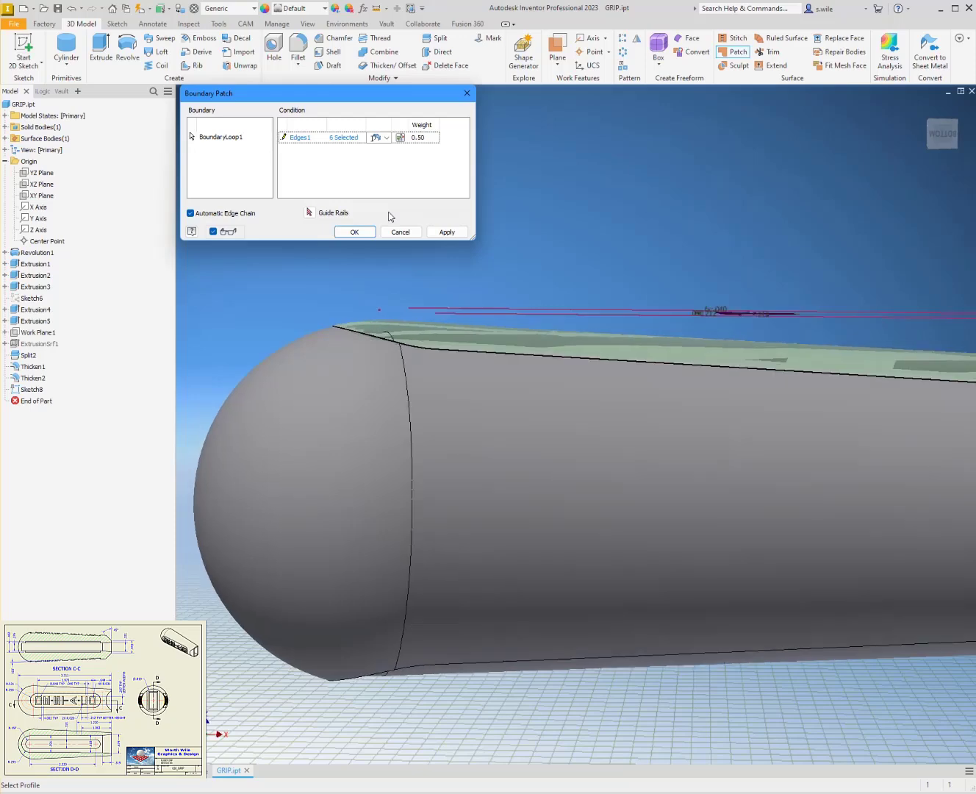
{"action": "left_click", "coordinate": [366, 232]}
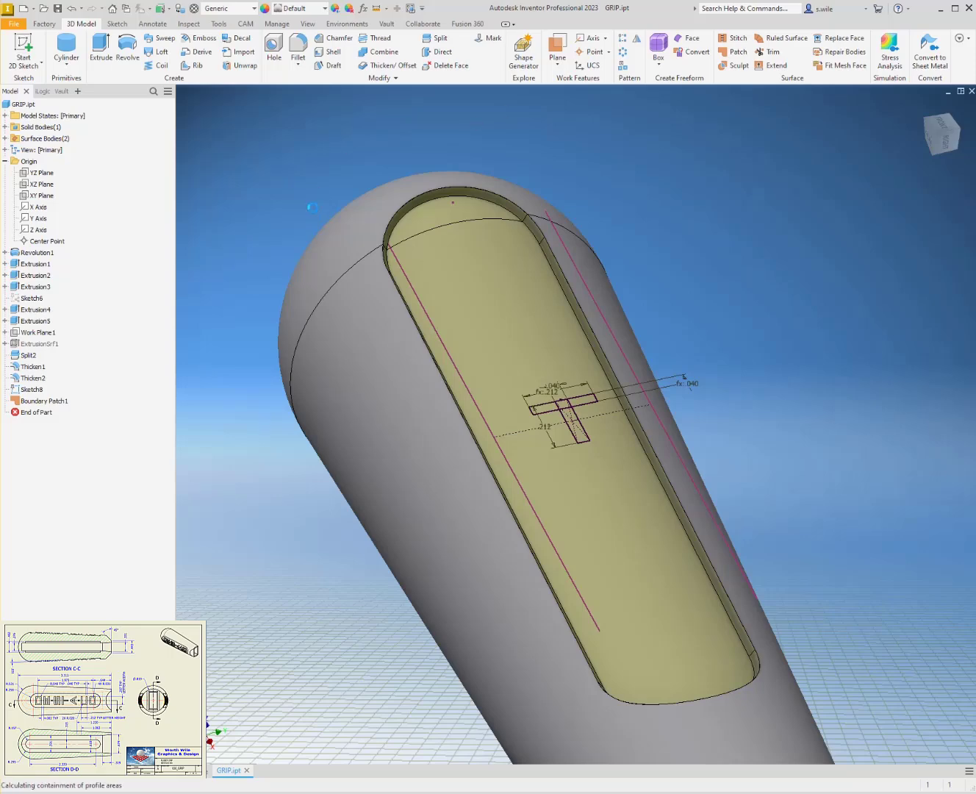
- Extrude the T's four profiles as a joined solid from the recess floor face to the boundary patch surface
{"action": "left_click", "coordinate": [311, 115]}
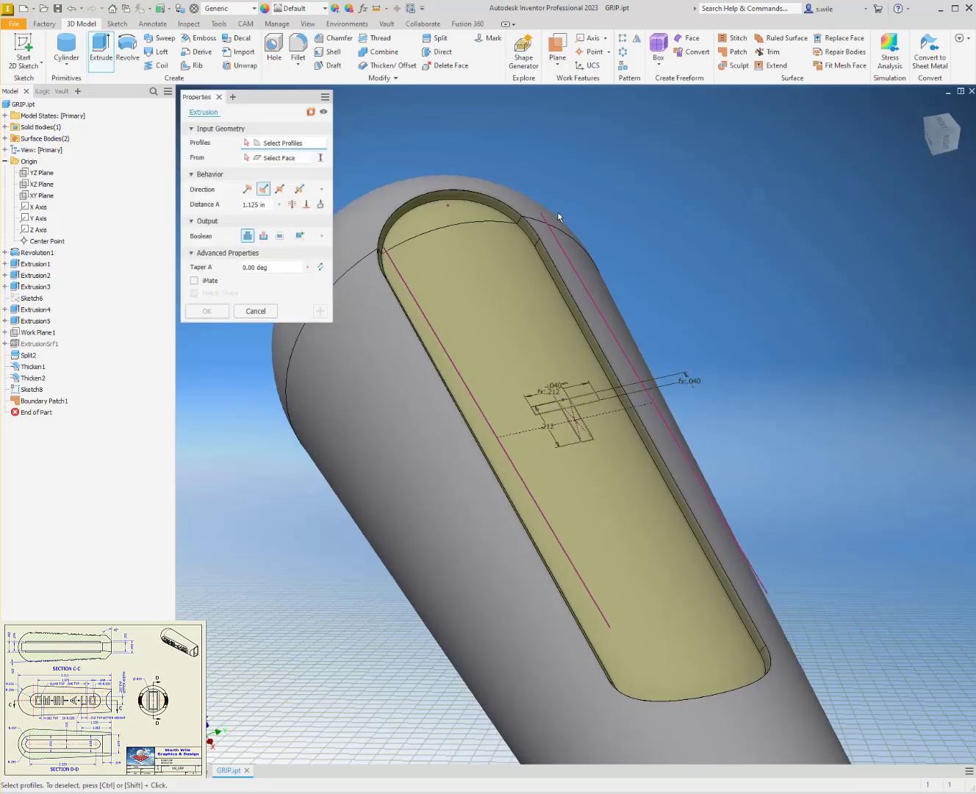
{"action": "left_click_drag", "start_coordinate": [783, 260], "coordinate": [493, 438]}
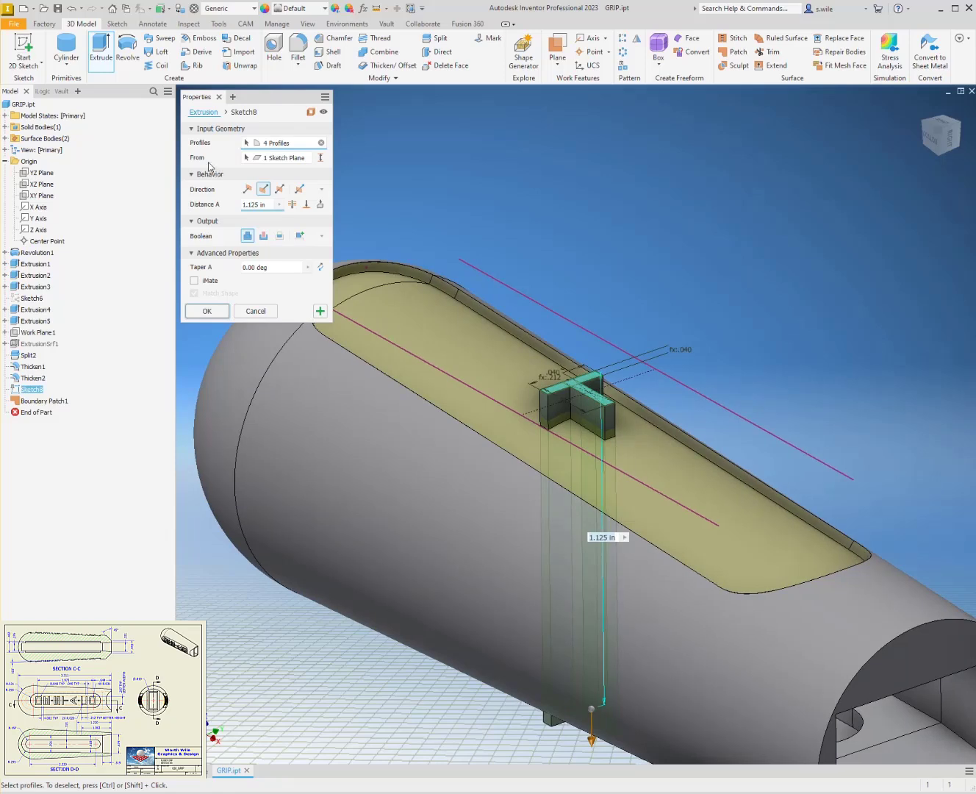
{"action": "left_click", "coordinate": [305, 206]}
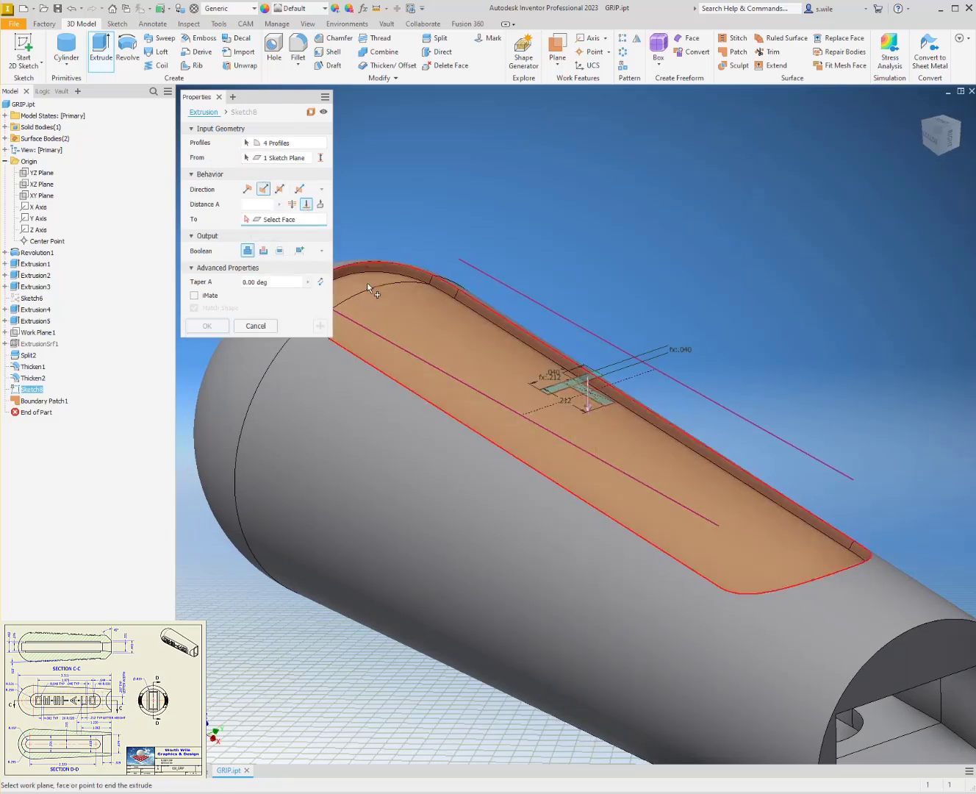
{"action": "left_click", "coordinate": [479, 388]}
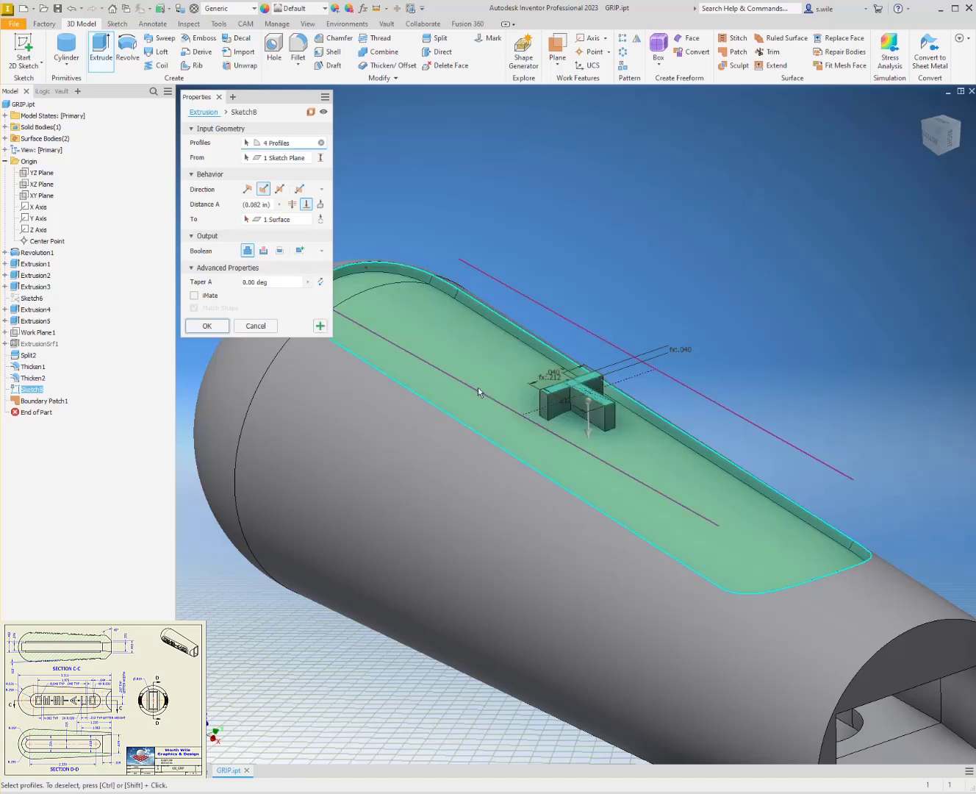
{"action": "scroll", "coordinate": [481, 393], "scroll_direction": "up", "scroll_amount": 2}
{"action": "scroll", "coordinate": [544, 443], "scroll_direction": "up", "scroll_amount": 1}
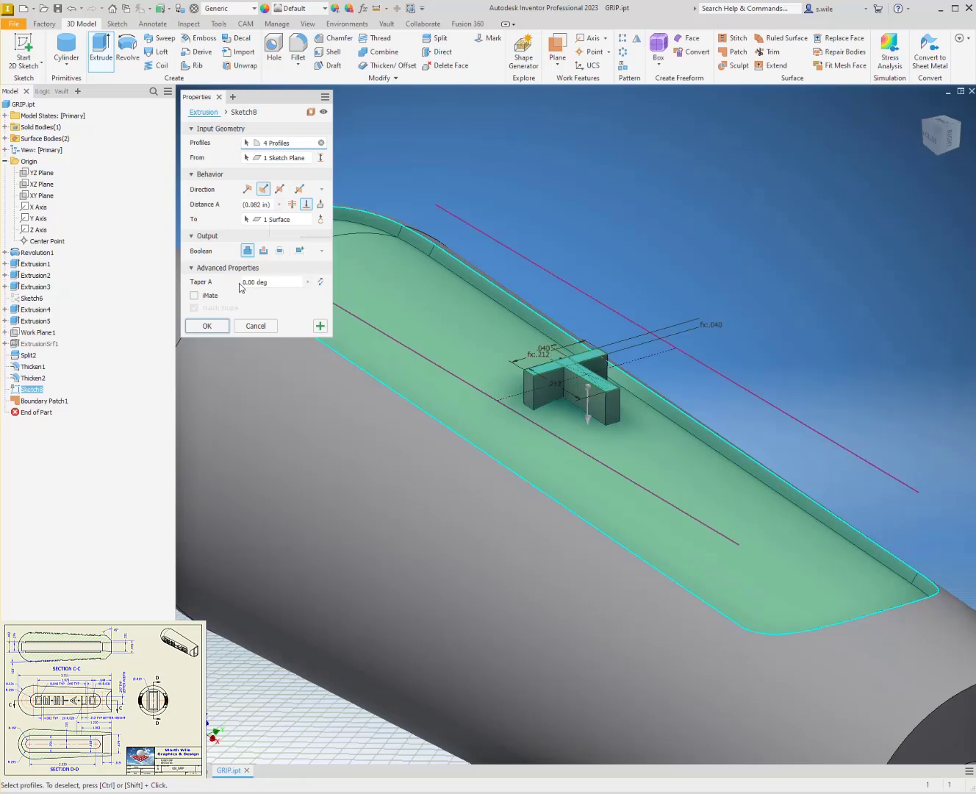
{"action": "left_click", "coordinate": [285, 159]}
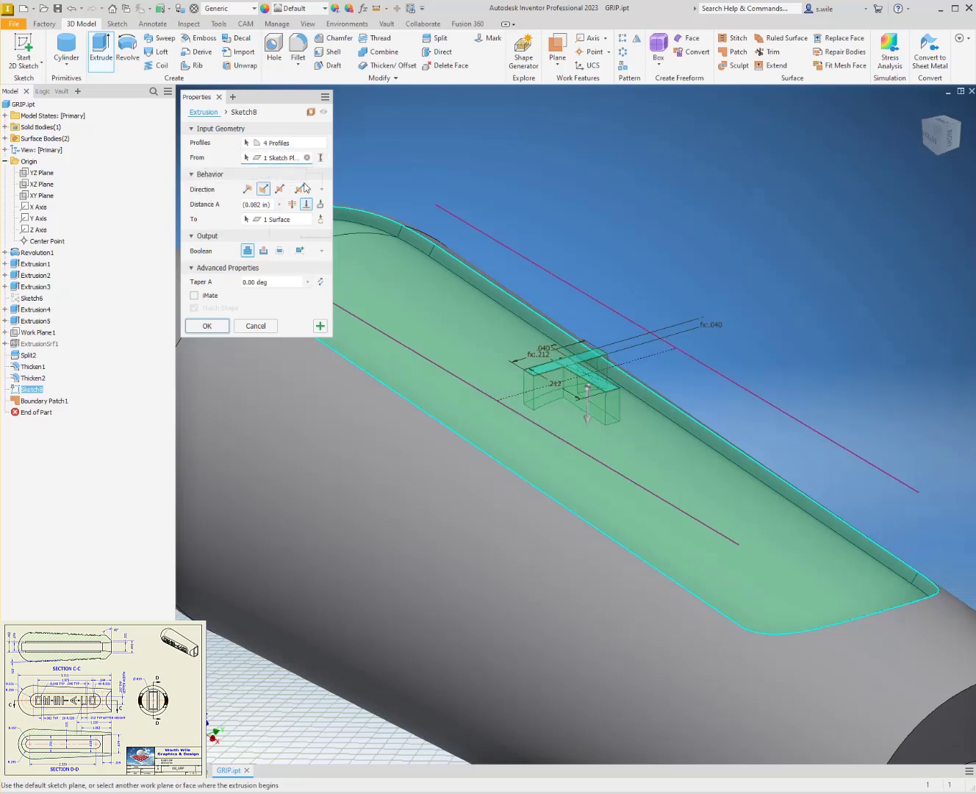
{"action": "left_click", "coordinate": [417, 368]}
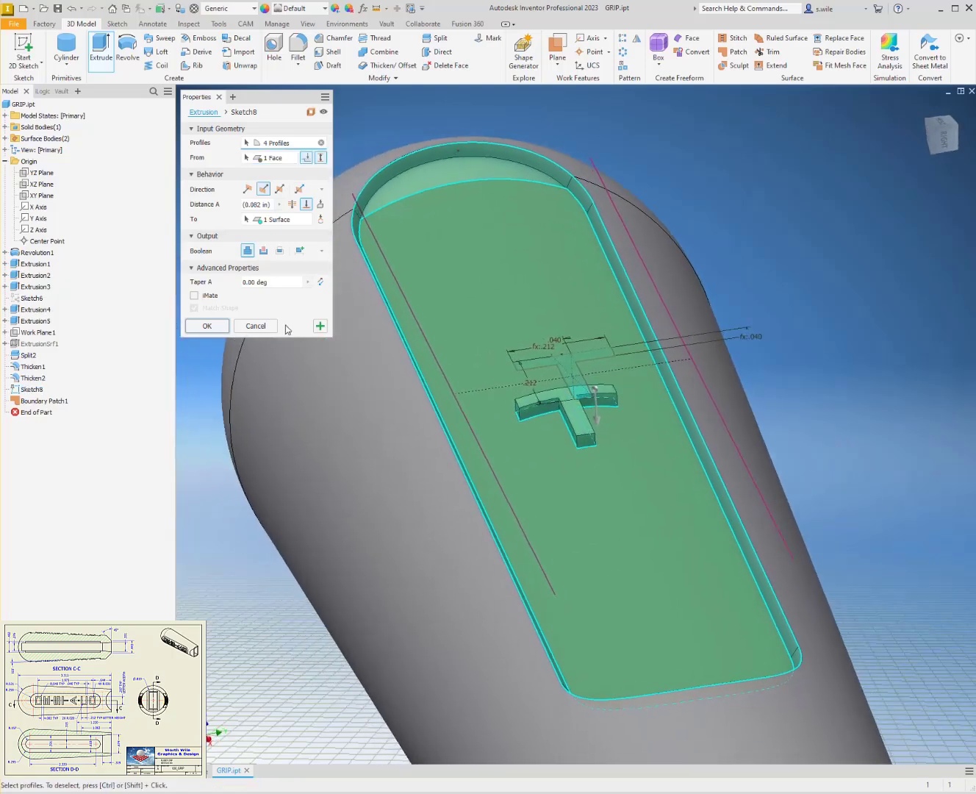
{"action": "left_click", "coordinate": [207, 325]}
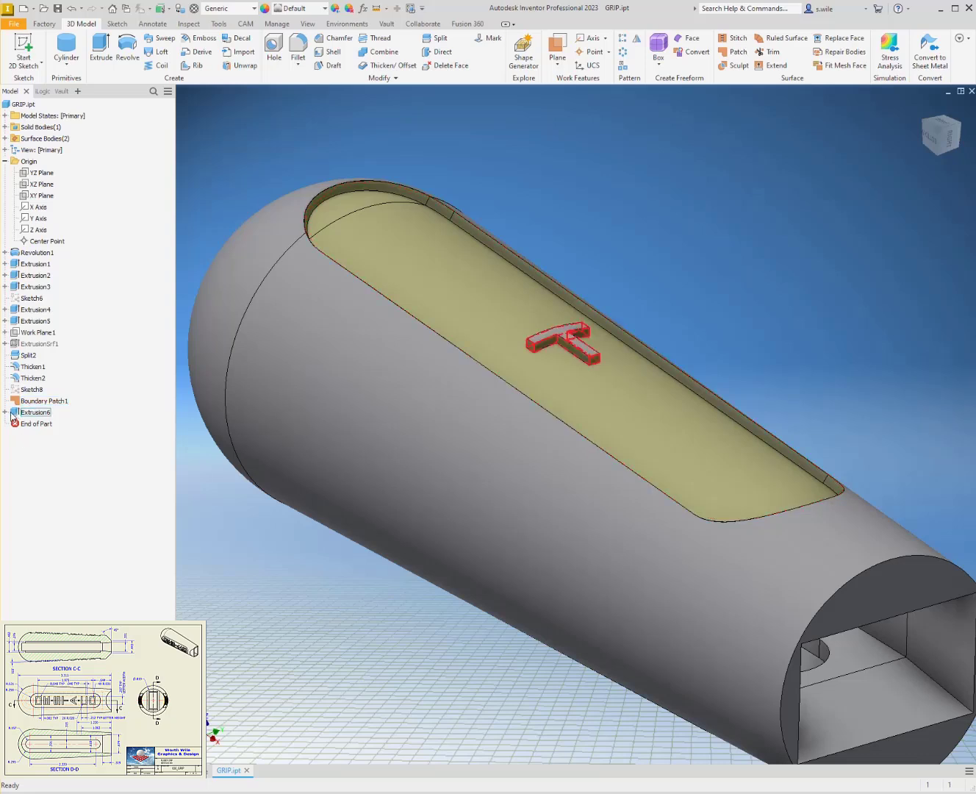
- Reopen the T extrusion's sketch for editing and turn the view square to it with the handle upright
{"action": "left_click", "coordinate": [23, 425]}
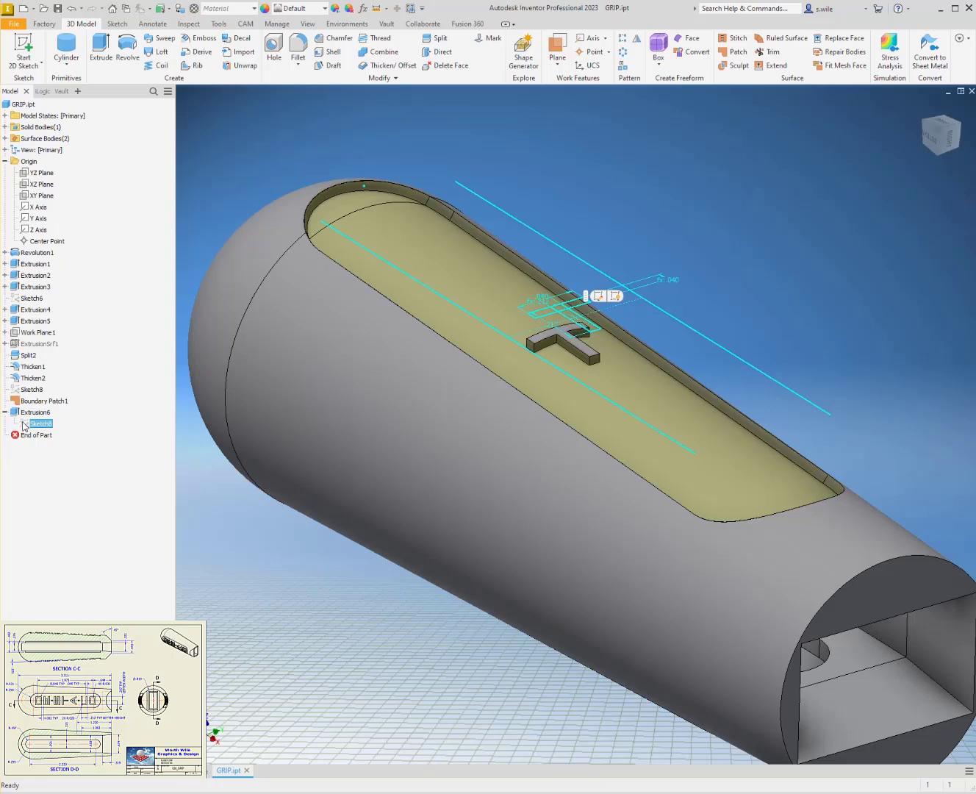
{"action": "double_click", "coordinate": [22, 425]}
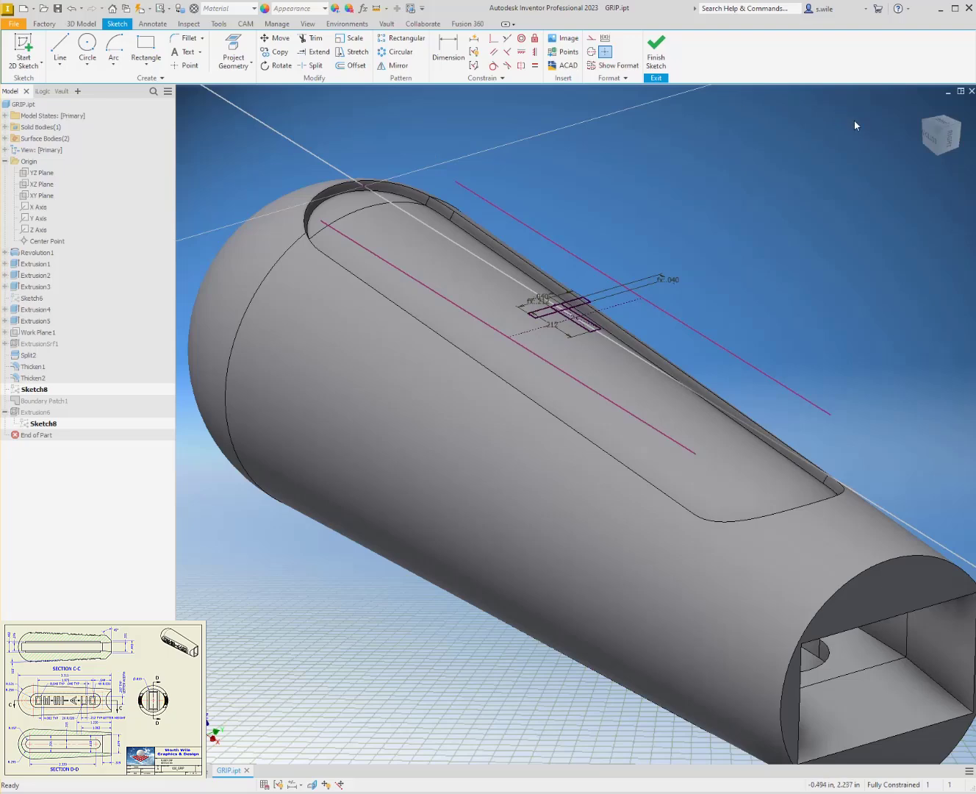
{"action": "left_click", "coordinate": [935, 126]}
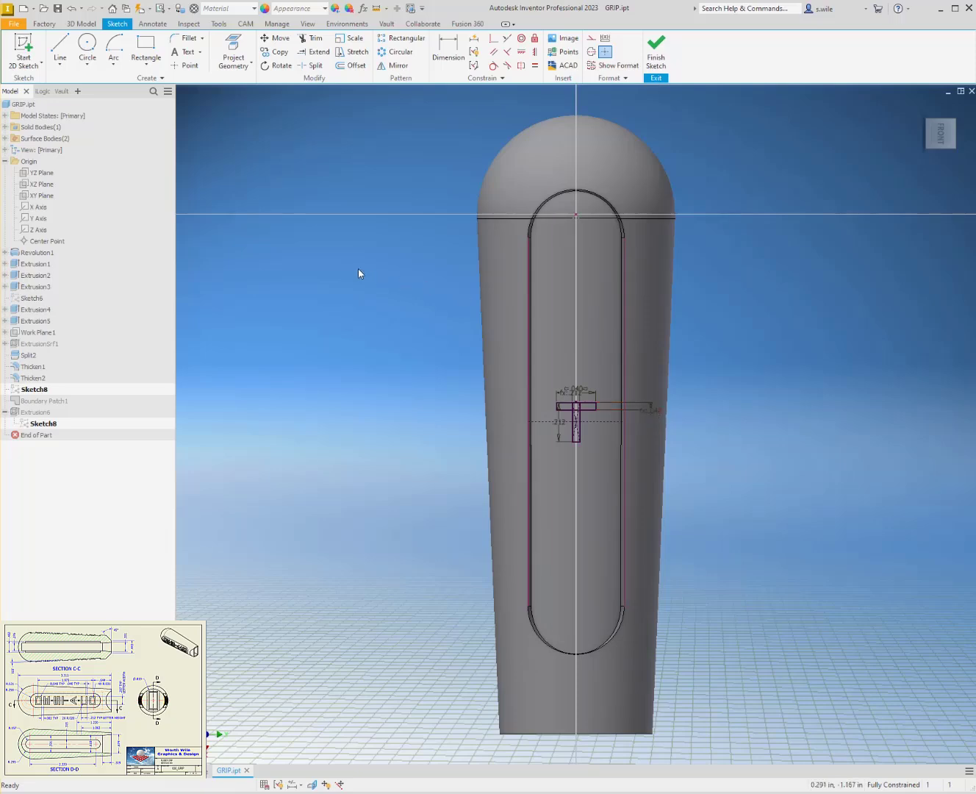
- Draw the outline of a block letter A with lines below the T, with a flat top and two slanted legs
{"action": "left_click", "coordinate": [61, 51]}
{"action": "scroll", "coordinate": [672, 569], "scroll_direction": "down", "scroll_amount": 3}
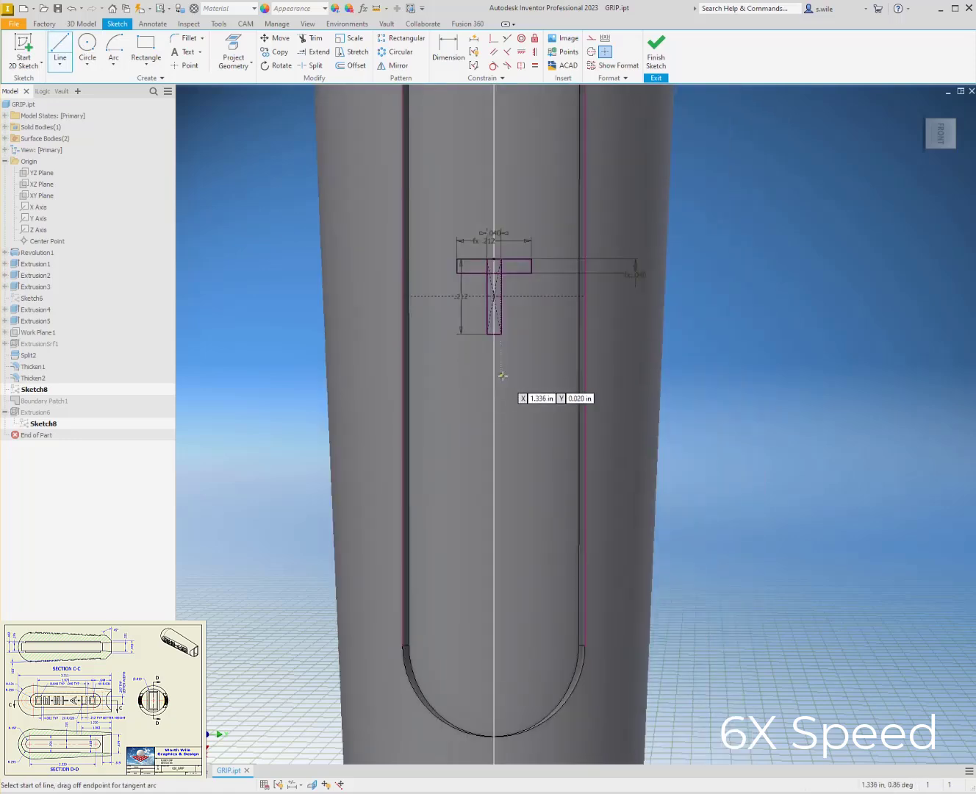
{"action": "left_click", "coordinate": [453, 431]}
{"action": "left_click", "coordinate": [491, 377]}
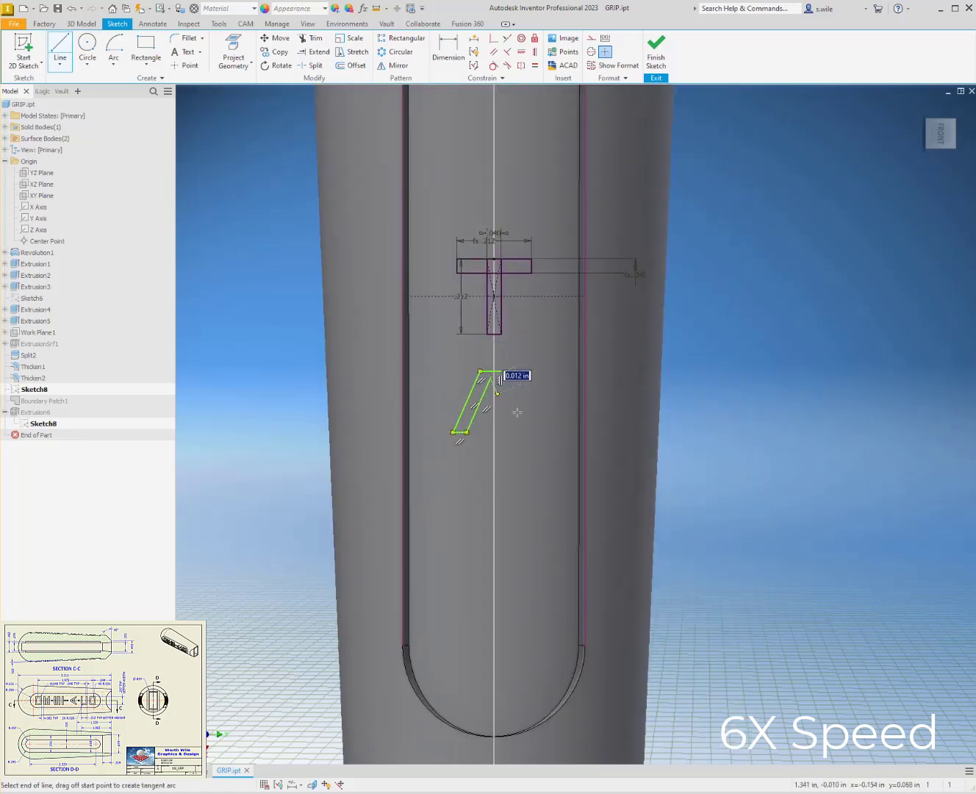
{"action": "left_click", "coordinate": [516, 432]}
{"action": "left_click", "coordinate": [526, 433]}
{"action": "left_click", "coordinate": [500, 372]}
{"action": "key", "text": "Escape"}
{"action": "scroll", "coordinate": [491, 397], "scroll_direction": "down", "scroll_amount": 5}
- Draw two horizontal lines between the inner edges of the A's legs to form its crossbar
{"action": "left_click", "coordinate": [62, 55]}
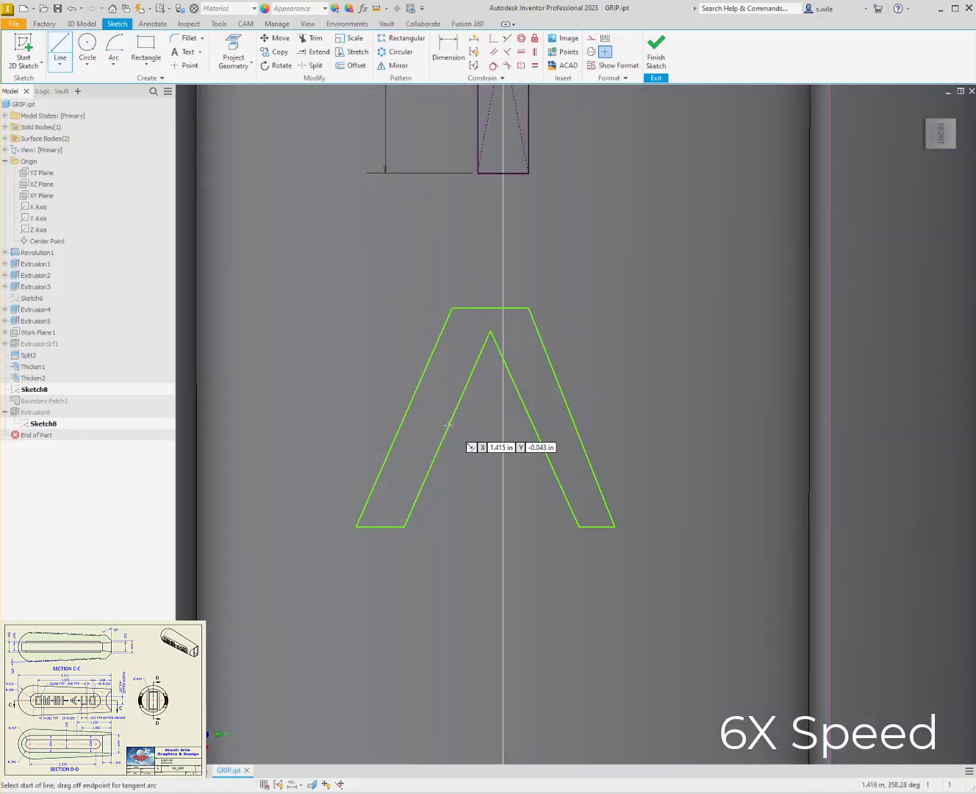
{"action": "left_click", "coordinate": [453, 413]}
{"action": "double_click", "coordinate": [528, 413]}
{"action": "left_click", "coordinate": [440, 441]}
{"action": "left_click", "coordinate": [540, 441]}
{"action": "key", "text": "Escape"}
{"action": "scroll", "coordinate": [473, 435], "scroll_direction": "up", "scroll_amount": 3}
- Dimension the A's crossbar and left leg thickness at 0.040 in each, linked to the T's stem width
{"action": "key", "text": "d"}
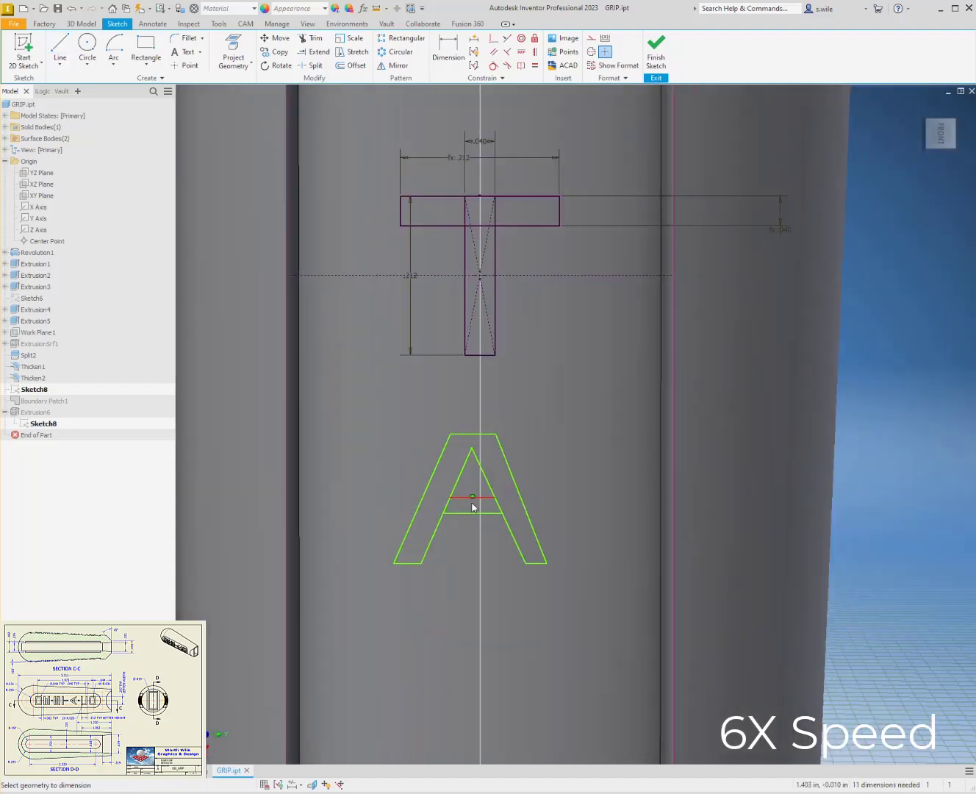
{"action": "left_click", "coordinate": [458, 498]}
{"action": "left_click", "coordinate": [457, 512]}
{"action": "left_click", "coordinate": [378, 506]}
{"action": "left_click", "coordinate": [481, 146]}
{"action": "key", "text": "Return"}
{"action": "left_click", "coordinate": [417, 495]}
{"action": "left_click", "coordinate": [377, 477]}
{"action": "left_click", "coordinate": [480, 142]}
{"action": "key", "text": "Return"}
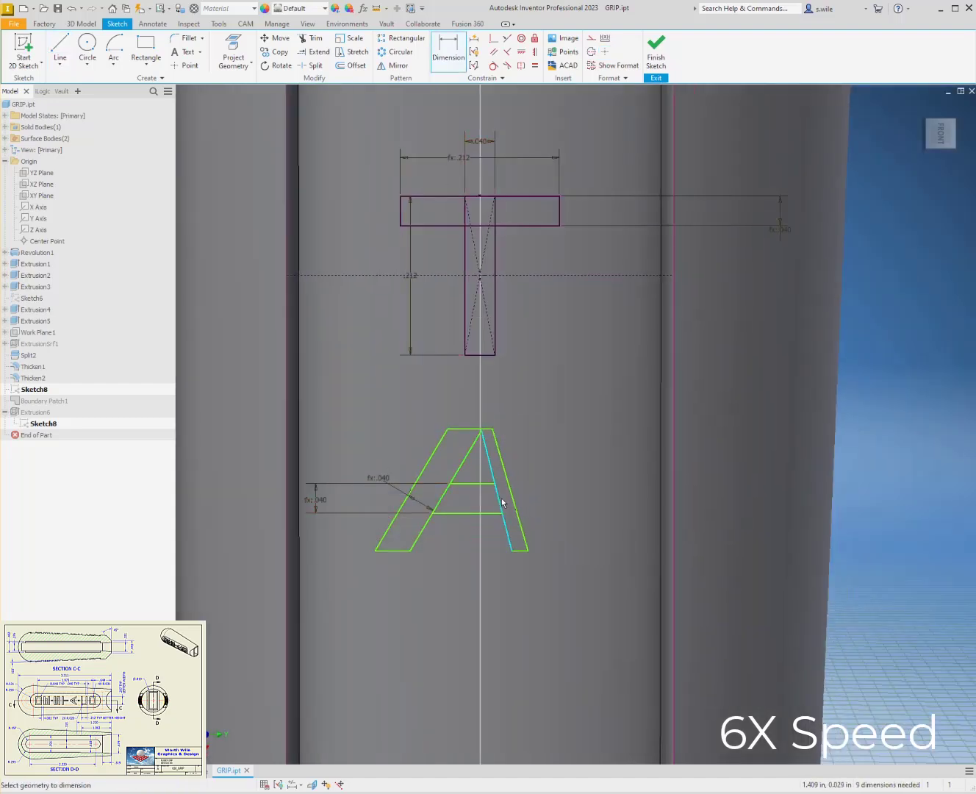
- Make the inner and outer edges of the A's right leg parallel and reposition the leg's upper outer corner
{"action": "left_click", "coordinate": [500, 501]}
{"action": "left_click", "coordinate": [515, 502]}
{"action": "left_click", "coordinate": [494, 51]}
{"action": "left_click", "coordinate": [500, 500]}
{"action": "left_click", "coordinate": [513, 499]}
{"action": "left_click_drag", "start_coordinate": [493, 431], "coordinate": [479, 416]}
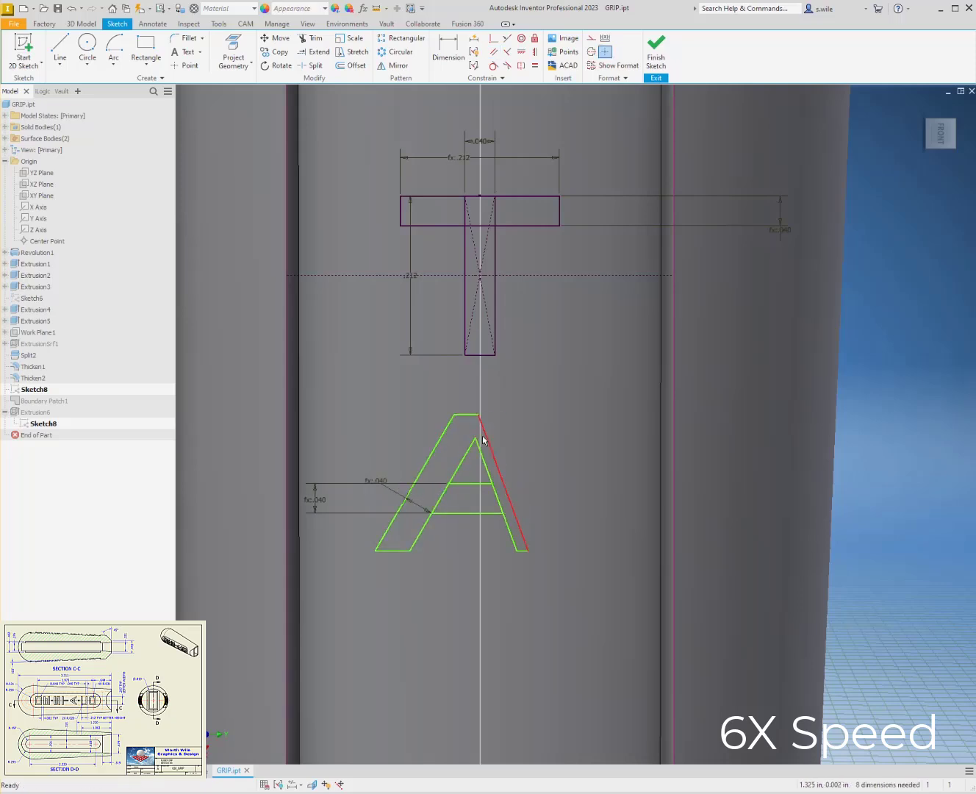
- Align the A's top-edge midpoint, inner apex and crossbar midpoint with the midpoint of the T stem's lower edge, using Horizontal constraints
{"action": "key", "text": "d"}
{"action": "left_click", "coordinate": [535, 52]}
{"action": "left_click", "coordinate": [521, 52]}
{"action": "left_click", "coordinate": [465, 415]}
{"action": "left_click", "coordinate": [475, 438]}
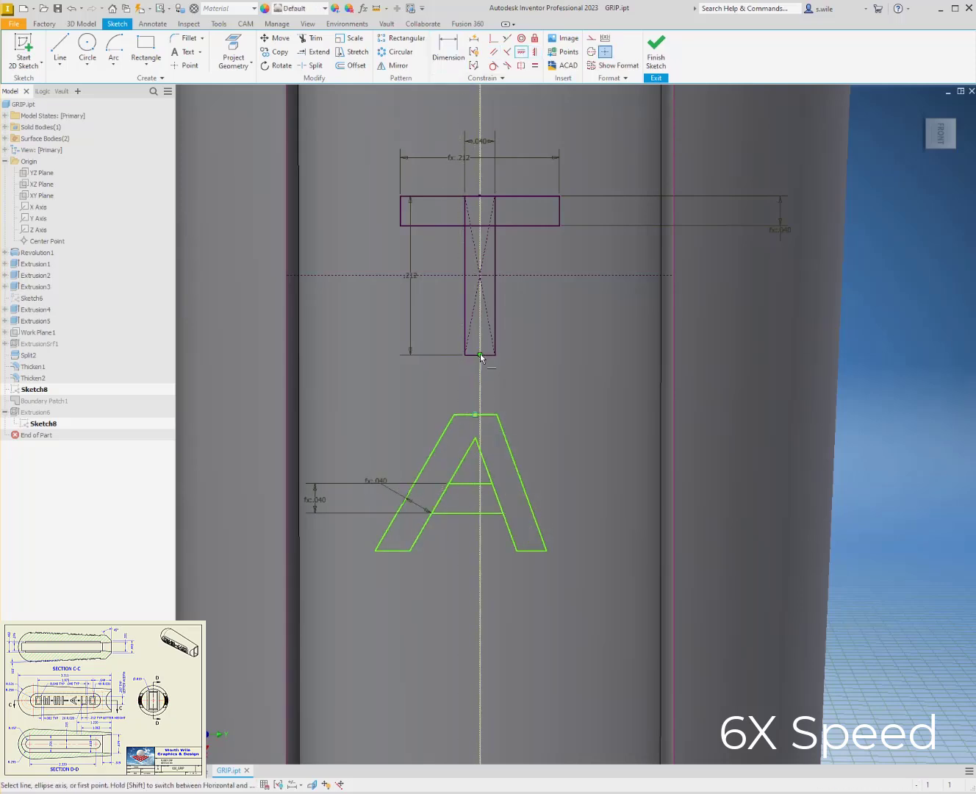
{"action": "left_click", "coordinate": [480, 356]}
{"action": "left_click", "coordinate": [477, 415]}
{"action": "left_click", "coordinate": [475, 482]}
{"action": "left_click", "coordinate": [480, 415]}
{"action": "key", "text": "Escape"}
- Dimension the A's flat top edge 0.040 in wide, linked to the T's stem width
{"action": "key", "text": "d"}
{"action": "left_click", "coordinate": [472, 416]}
{"action": "left_click", "coordinate": [477, 399]}
{"action": "left_click", "coordinate": [480, 141]}
{"action": "key", "text": "Return"}
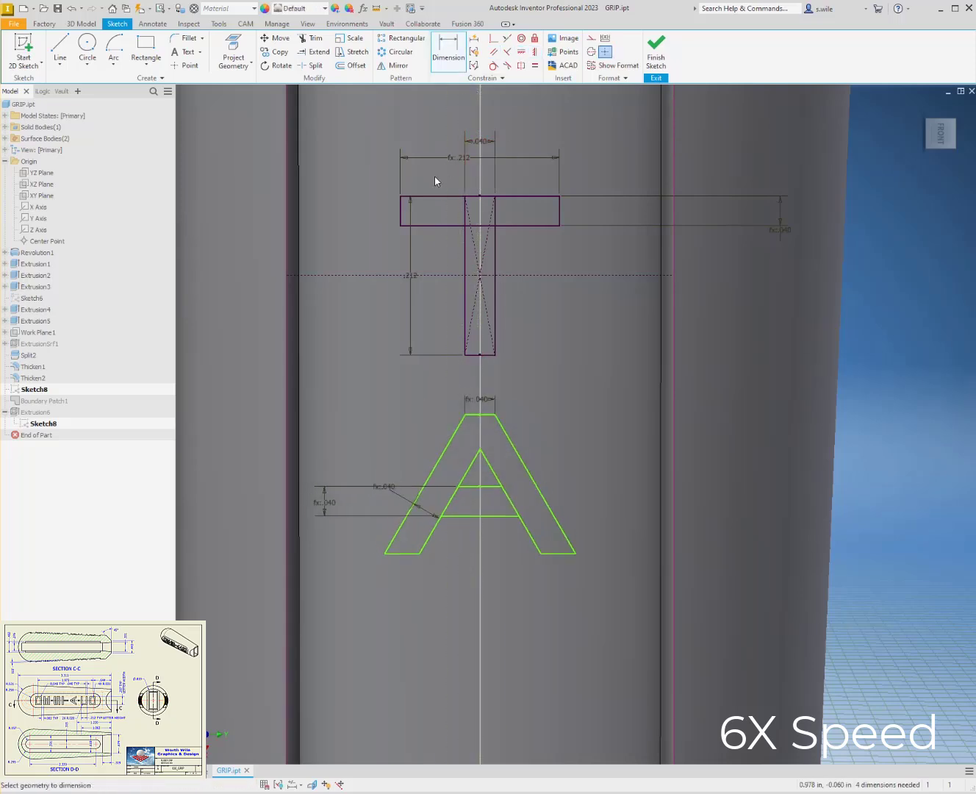
{"action": "key", "text": "Escape"}
- Dimension the A's overall height 0.212 in, linked to the T's height
{"action": "key", "text": "d"}
{"action": "left_click", "coordinate": [479, 415]}
{"action": "left_click", "coordinate": [560, 554]}
{"action": "left_click", "coordinate": [608, 513]}
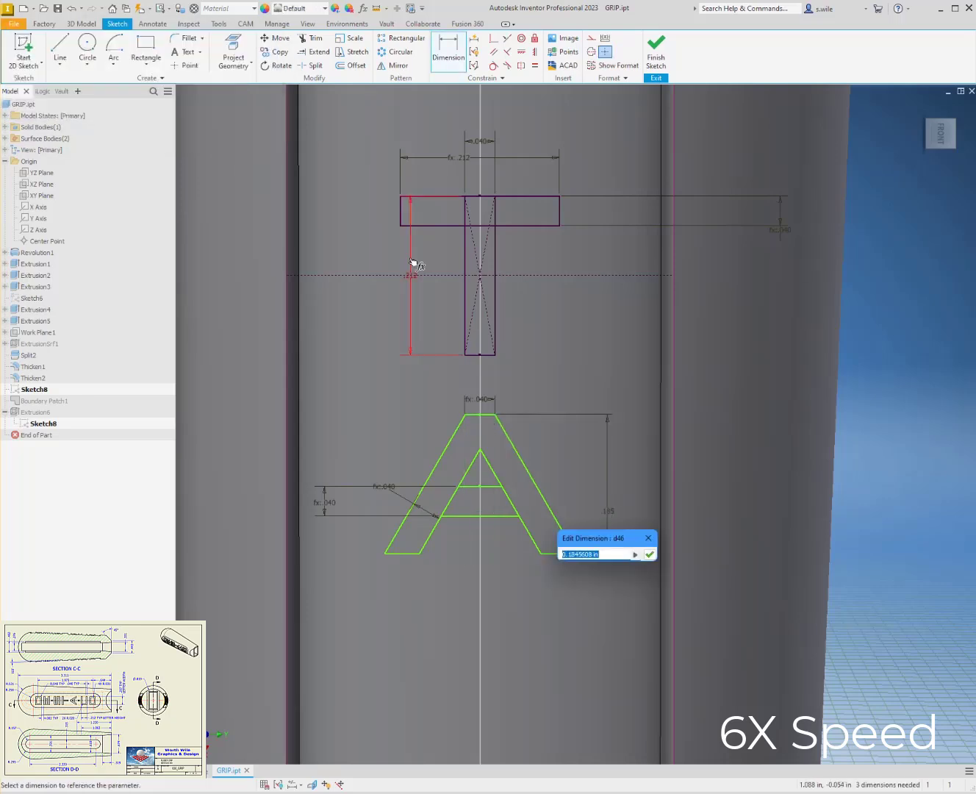
{"action": "left_click", "coordinate": [411, 275]}
{"action": "key", "text": "Return"}
- Dimension the gap between the T's lower edge and the A's top edge at 0.082 in
{"action": "left_click", "coordinate": [487, 417]}
{"action": "left_click", "coordinate": [485, 356]}
{"action": "left_click", "coordinate": [520, 377]}
{"action": "type", "text": ".082"}
{"action": "key", "text": "Return"}
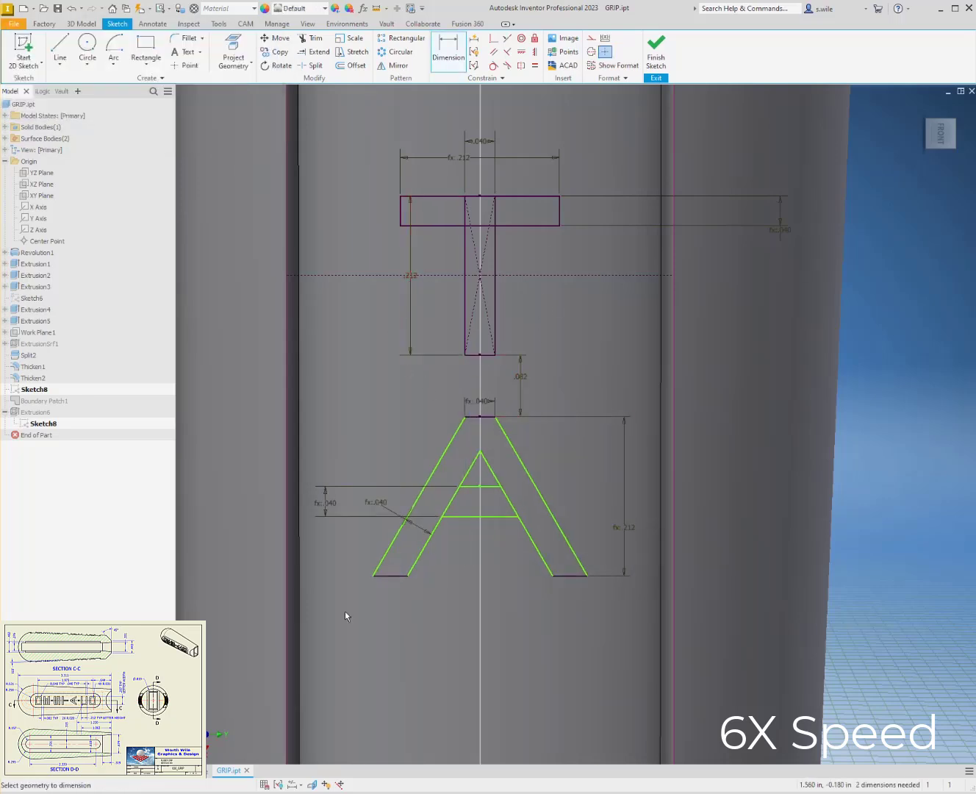
- Dimension the A's overall width across the feet at 0.212 in, linked to the T's height
{"action": "left_click", "coordinate": [589, 576]}
{"action": "left_click", "coordinate": [490, 601]}
{"action": "left_click", "coordinate": [411, 275]}
{"action": "key", "text": "Return"}
{"action": "scroll", "coordinate": [480, 481], "scroll_direction": "down", "scroll_amount": 3}
{"action": "scroll", "coordinate": [481, 482], "scroll_direction": "up", "scroll_amount": 4}
{"action": "key", "text": "Escape"}
- Dimension the distance from the A's inner apex to the upper edge of its crossbar at 0.060 in
{"action": "left_click_drag", "start_coordinate": [486, 517], "coordinate": [487, 536]}
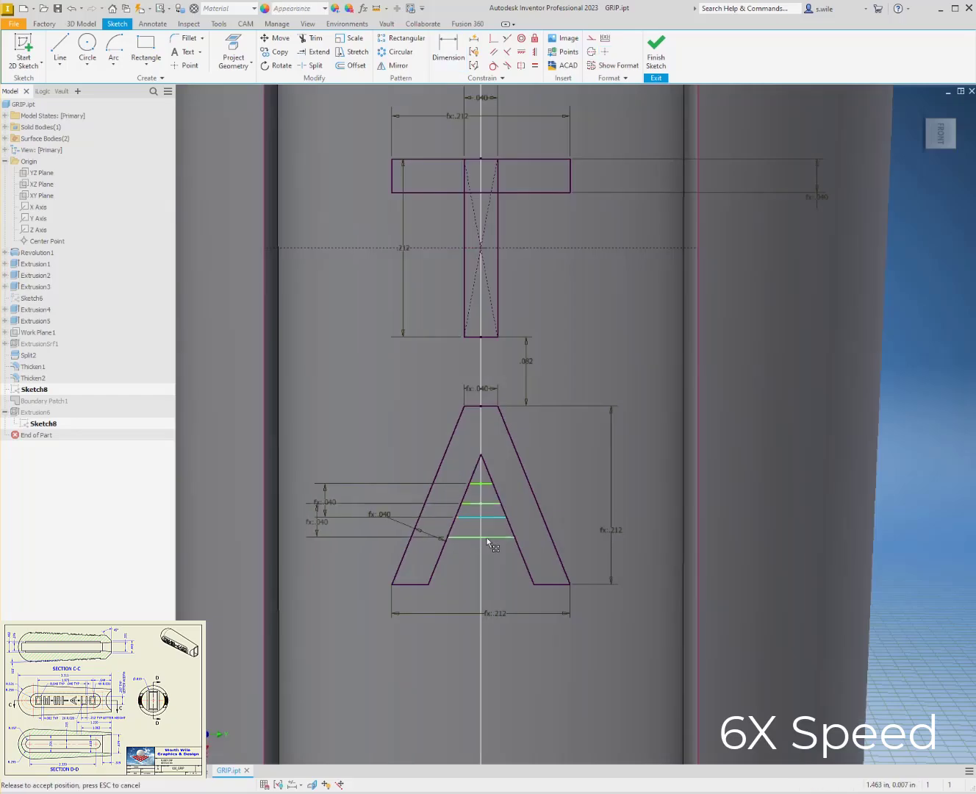
{"action": "key", "text": "d"}
{"action": "left_click", "coordinate": [481, 501]}
{"action": "left_click", "coordinate": [481, 456]}
{"action": "left_click", "coordinate": [557, 475]}
{"action": "left_click", "coordinate": [317, 519]}
{"action": "key", "text": "Return"}
{"action": "left_click", "coordinate": [537, 470]}
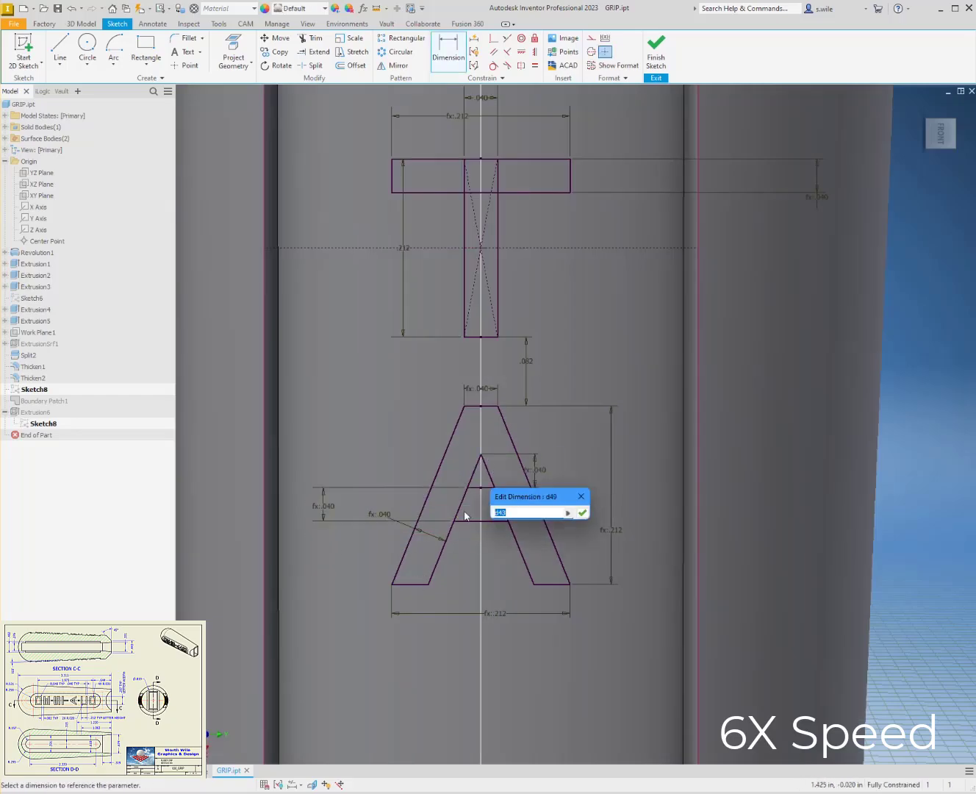
{"action": "type", "text": ".060"}
- Save the part and reopen the lettering sketch for editing
{"action": "scroll", "coordinate": [588, 588], "scroll_direction": "down", "scroll_amount": 3}
{"action": "middle_click_drag", "start_coordinate": [581, 624], "coordinate": [577, 397]}
{"action": "left_click", "coordinate": [57, 8]}
{"action": "double_click", "coordinate": [33, 424]}
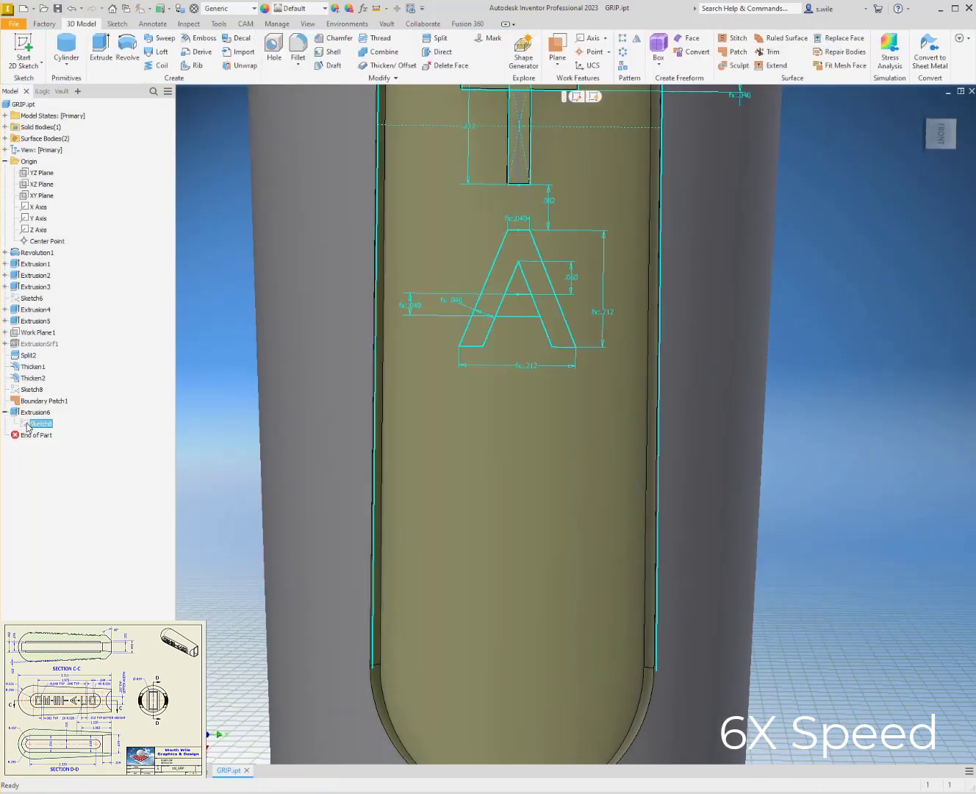
- Sketch a small rectangle below the A, 0.050 in wide and 0.040 in high
{"action": "left_click", "coordinate": [147, 45]}
{"action": "left_click", "coordinate": [457, 414]}
{"action": "type", "text": ".040"}
{"action": "key", "text": "Tab"}
{"action": "type", "text": ".050"}
{"action": "key", "text": "Return"}
- Align the small rectangle's midpoint with the A's crossbar midpoint and dimension its gap below the A 0.082 in, linked to the T-to-A gap
{"action": "left_click", "coordinate": [521, 52]}
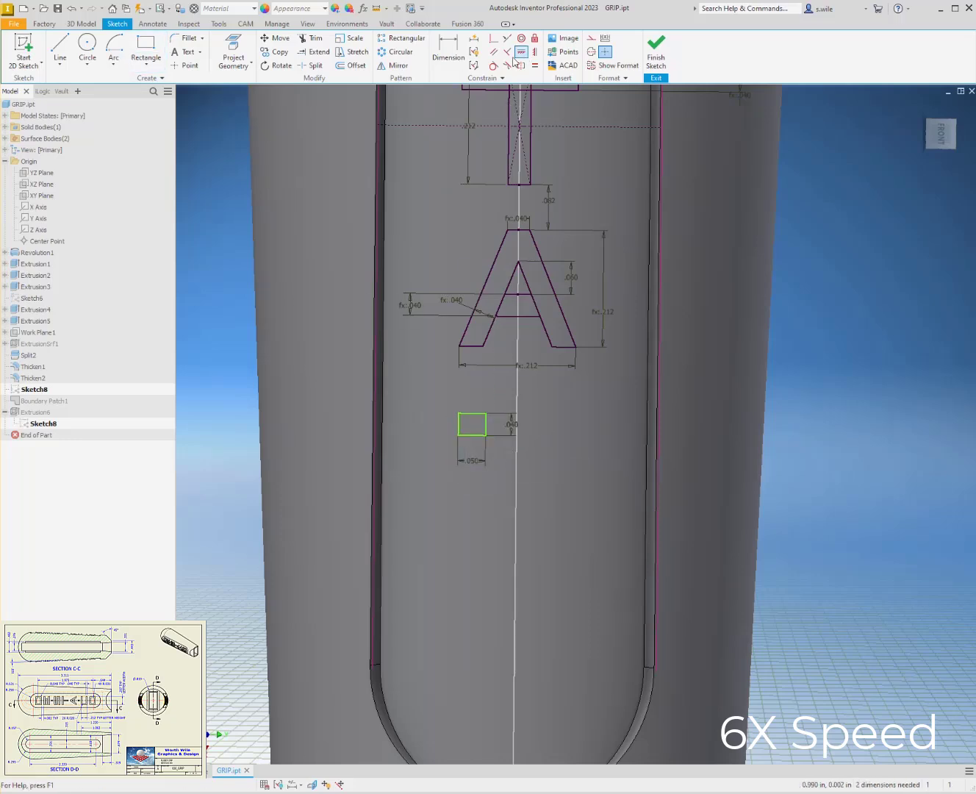
{"action": "left_click", "coordinate": [519, 294]}
{"action": "left_click", "coordinate": [471, 413]}
{"action": "key", "text": "d"}
{"action": "left_click", "coordinate": [523, 413]}
{"action": "left_click", "coordinate": [564, 347]}
{"action": "left_click", "coordinate": [588, 368]}
{"action": "left_click", "coordinate": [548, 200]}
{"action": "key", "text": "Return"}
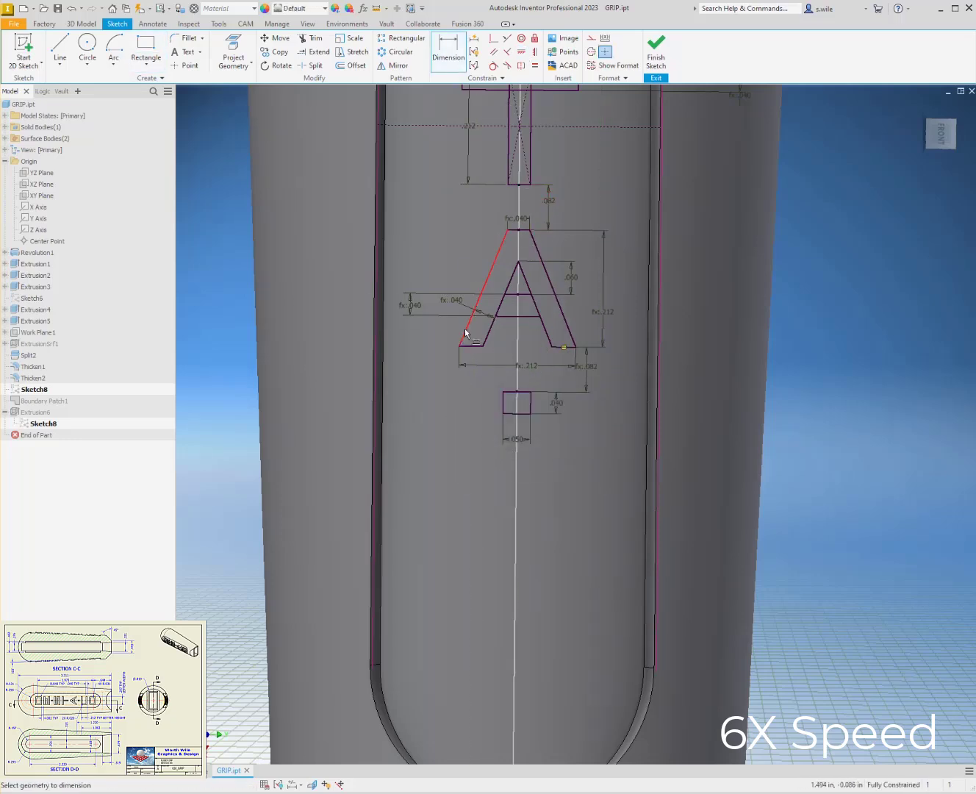
- Sketch a closed block C outline with straight edges below the small rectangle, opening to the right
{"action": "middle_click_drag", "start_coordinate": [464, 330], "coordinate": [390, 227]}
{"action": "key", "text": "l"}
{"action": "left_click", "coordinate": [505, 363]}
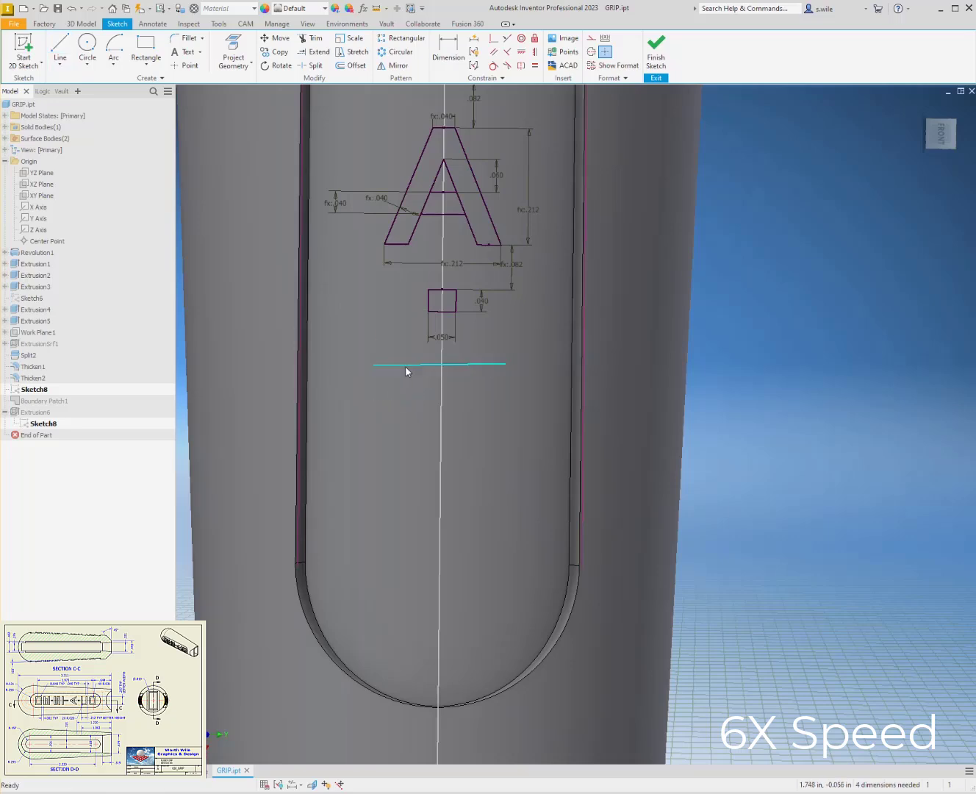
{"action": "left_click", "coordinate": [371, 365]}
{"action": "left_click", "coordinate": [370, 518]}
{"action": "left_click", "coordinate": [499, 518]}
{"action": "left_click", "coordinate": [498, 493]}
{"action": "left_click", "coordinate": [394, 493]}
{"action": "left_click", "coordinate": [394, 391]}
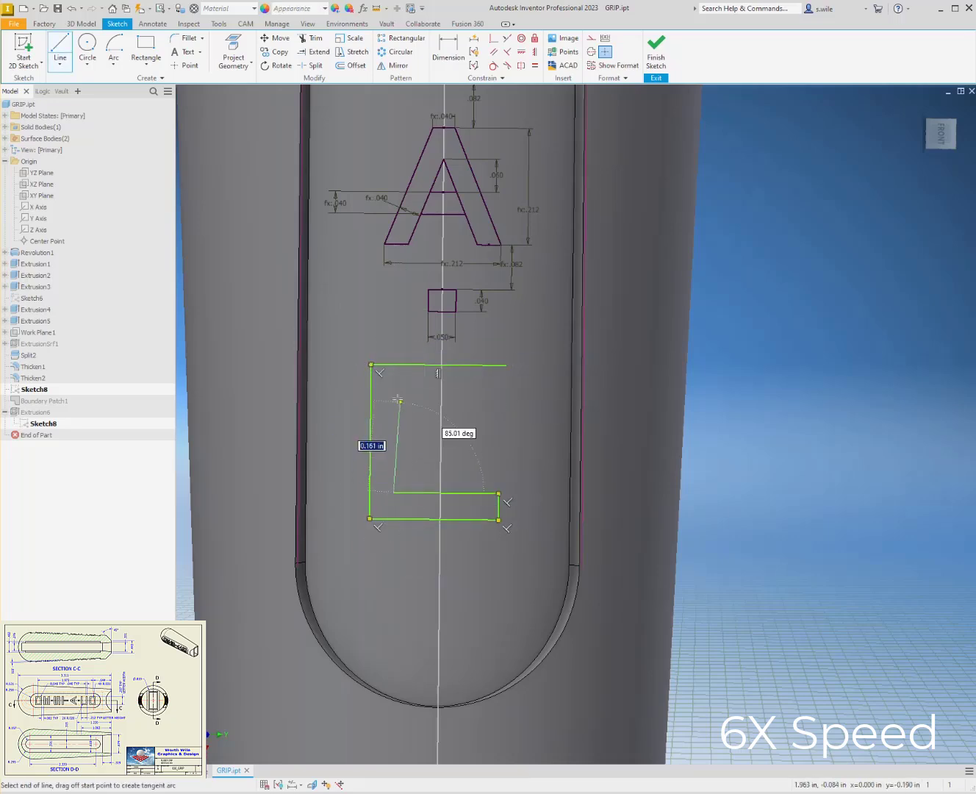
{"action": "left_click", "coordinate": [498, 392]}
{"action": "left_click", "coordinate": [505, 365]}
{"action": "key", "text": "Escape"}
- Make the C's two arm ends collinear and its two inner arm edges equal in length
{"action": "left_click", "coordinate": [507, 39]}
{"action": "left_click", "coordinate": [506, 379]}
{"action": "left_click", "coordinate": [498, 507]}
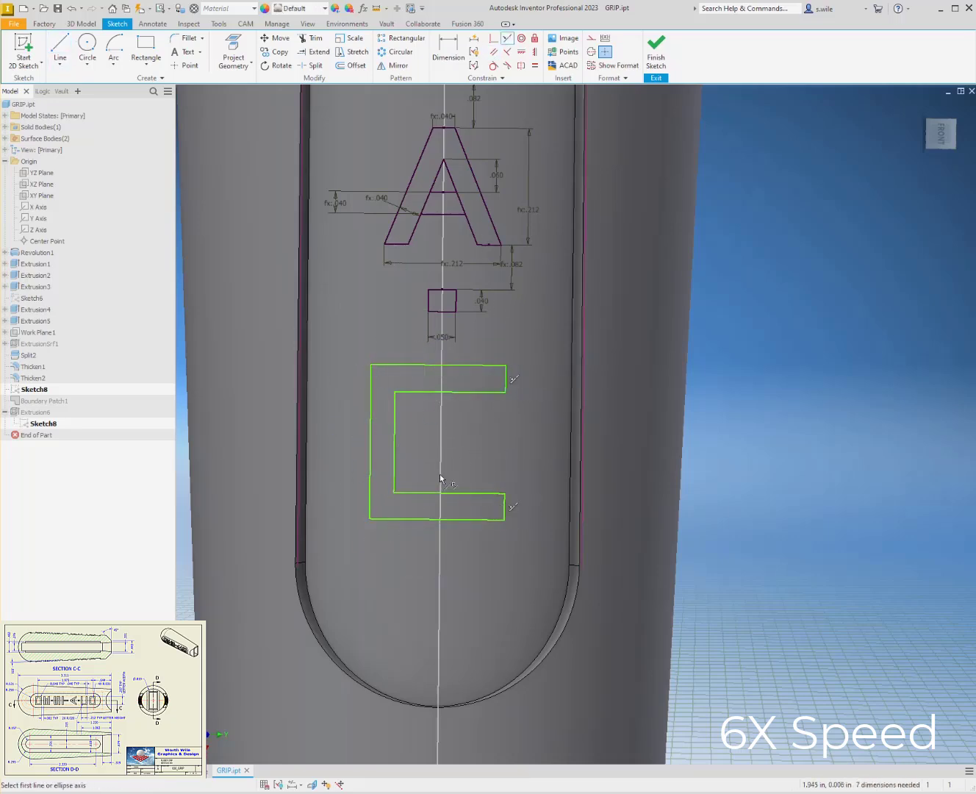
{"action": "left_click", "coordinate": [536, 66]}
{"action": "left_click", "coordinate": [441, 393]}
{"action": "left_click", "coordinate": [446, 493]}
{"action": "key", "text": "Escape"}
- Dimension the C's overall width 0.212 in, linked to the A's width, and its height 0.212 in, linked to the C's width
{"action": "key", "text": "d"}
{"action": "left_click", "coordinate": [416, 351]}
{"action": "left_click", "coordinate": [418, 266]}
{"action": "key", "text": "Return"}
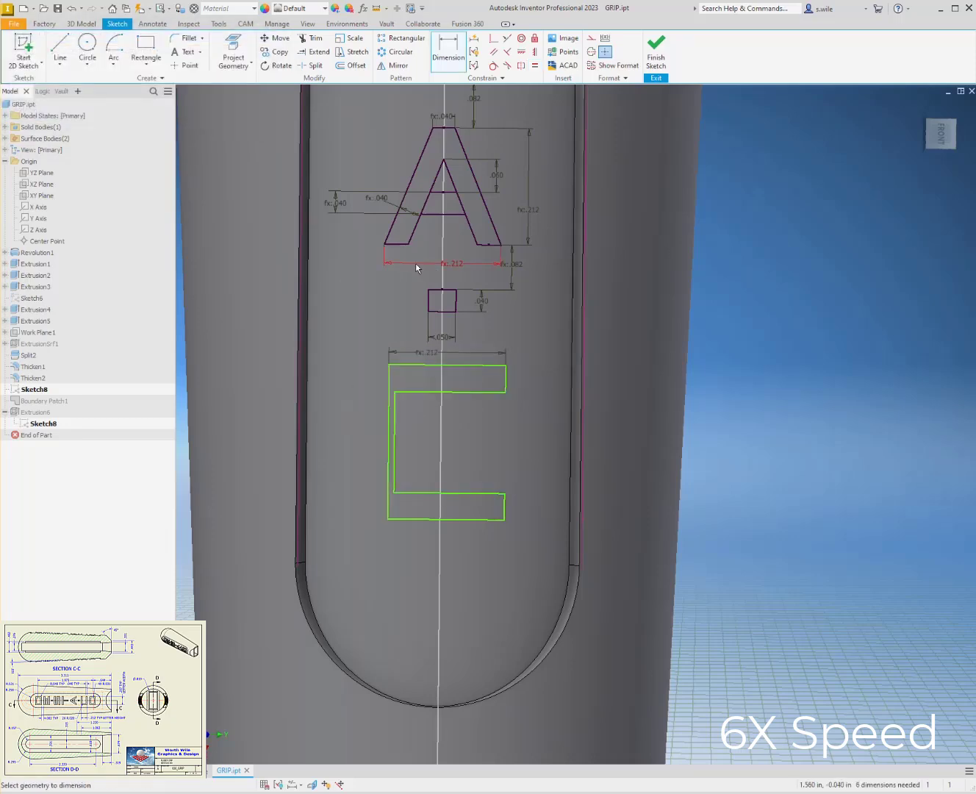
{"action": "left_click", "coordinate": [416, 365]}
{"action": "left_click", "coordinate": [412, 519]}
{"action": "left_click", "coordinate": [360, 462]}
{"action": "left_click", "coordinate": [424, 352]}
{"action": "key", "text": "Return"}
- Dimension the C's upper arm thickness 0.040 in and make the two arm ends equal
{"action": "left_click", "coordinate": [505, 378]}
{"action": "key", "text": "Escape"}
{"action": "left_click_drag", "start_coordinate": [473, 488], "coordinate": [475, 458]}
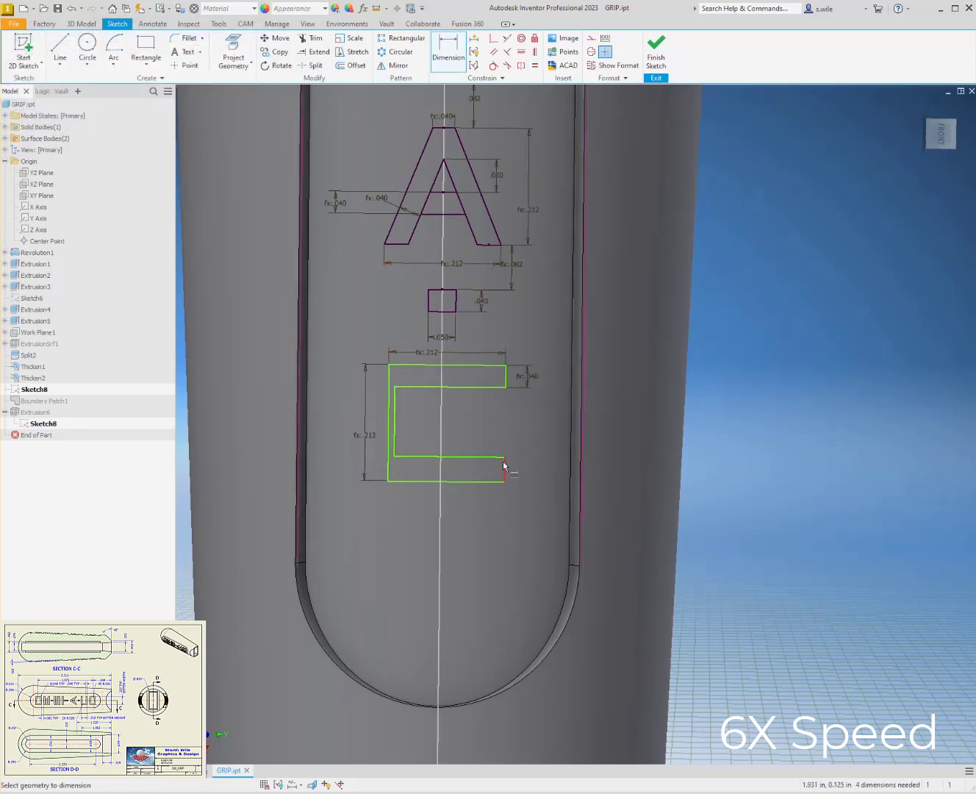
{"action": "left_click", "coordinate": [535, 66]}
{"action": "left_click", "coordinate": [505, 470]}
{"action": "left_click", "coordinate": [505, 375]}
- Dimension the C's vertical stem thickness 0.040 in, linked to the upper arm's thickness
{"action": "left_click", "coordinate": [395, 415]}
{"action": "left_click", "coordinate": [518, 377]}
{"action": "key", "text": "Return"}
{"action": "key", "text": "Escape"}
- Dimension the C's gap below the small rectangle 0.082 in, linked to the gap above it, and align their midpoints
{"action": "left_click_drag", "start_coordinate": [430, 364], "coordinate": [414, 395]}
{"action": "key", "text": "d"}
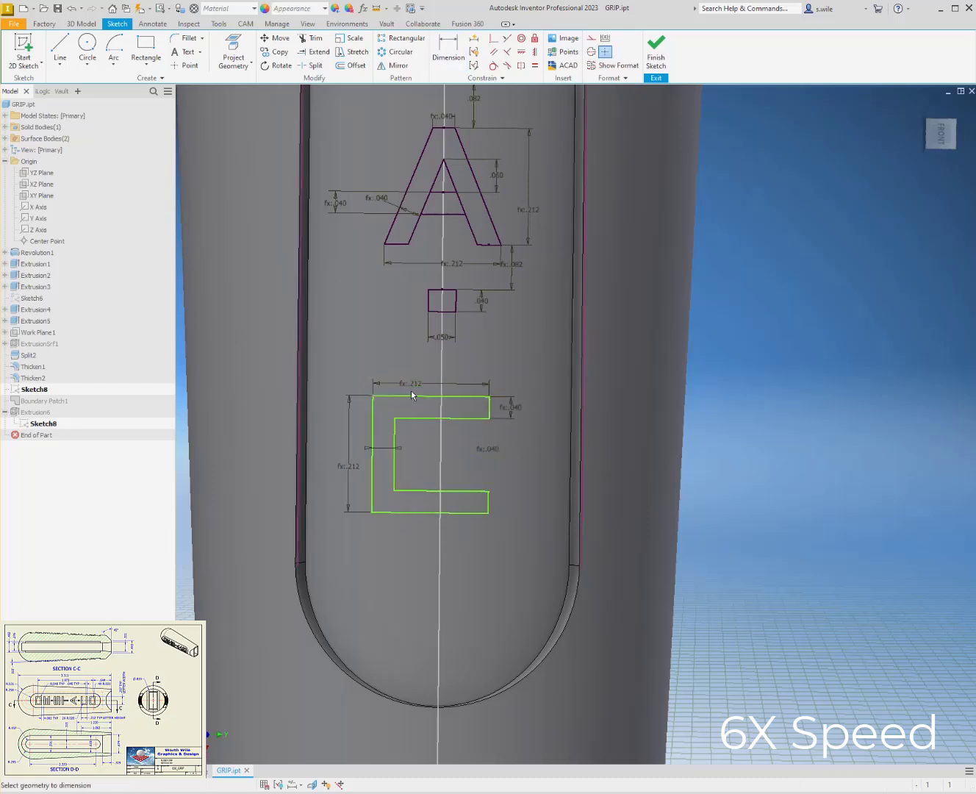
{"action": "left_click", "coordinate": [414, 394]}
{"action": "left_click", "coordinate": [438, 312]}
{"action": "left_click", "coordinate": [516, 266]}
{"action": "key", "text": "Return"}
{"action": "left_click", "coordinate": [521, 52]}
{"action": "left_click", "coordinate": [443, 290]}
{"action": "left_click", "coordinate": [432, 358]}
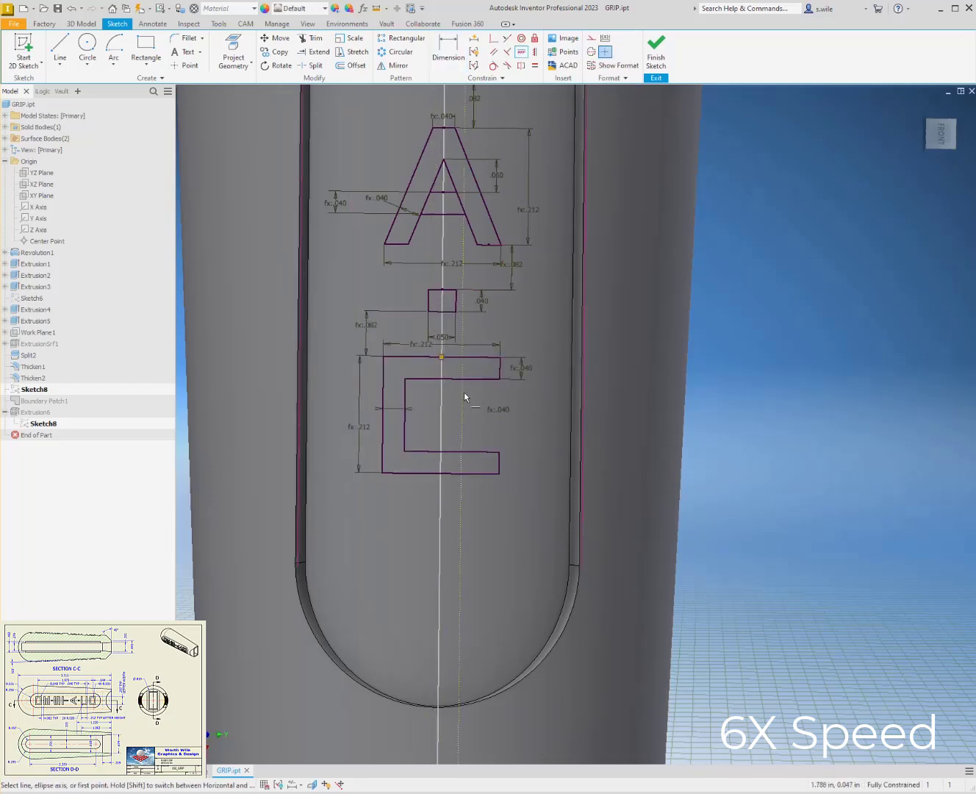
- Fillet the C's two outer and two inner stem corners with a 0.040 in radius
{"action": "key", "text": "f"}
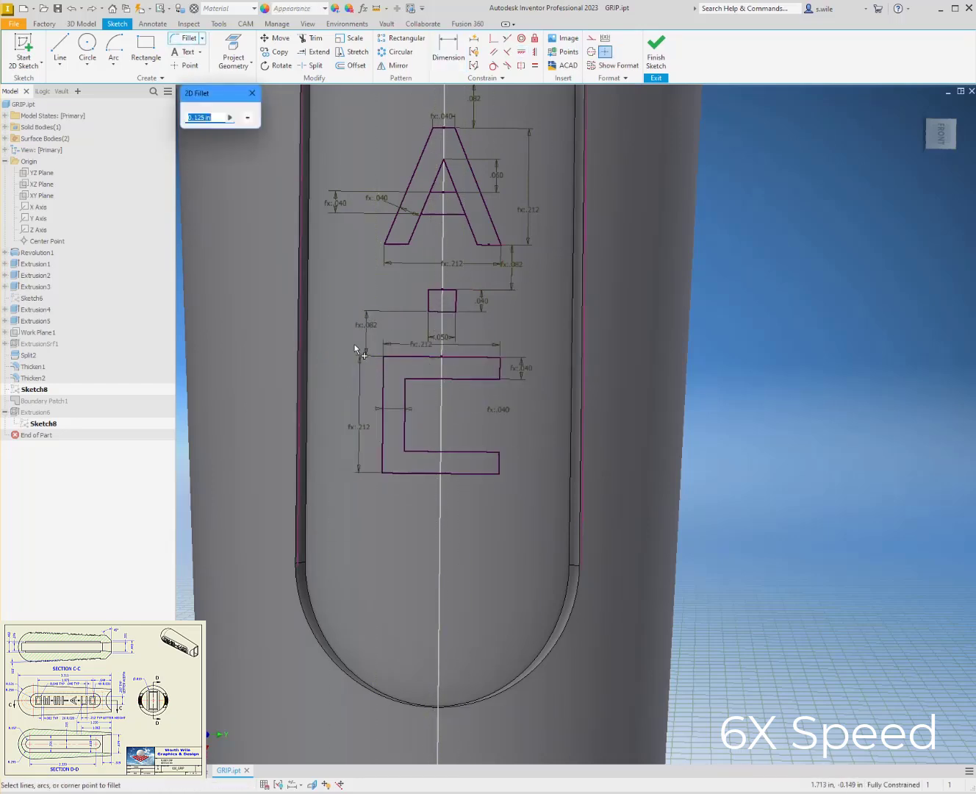
{"action": "left_click", "coordinate": [386, 358]}
{"action": "left_click", "coordinate": [382, 472]}
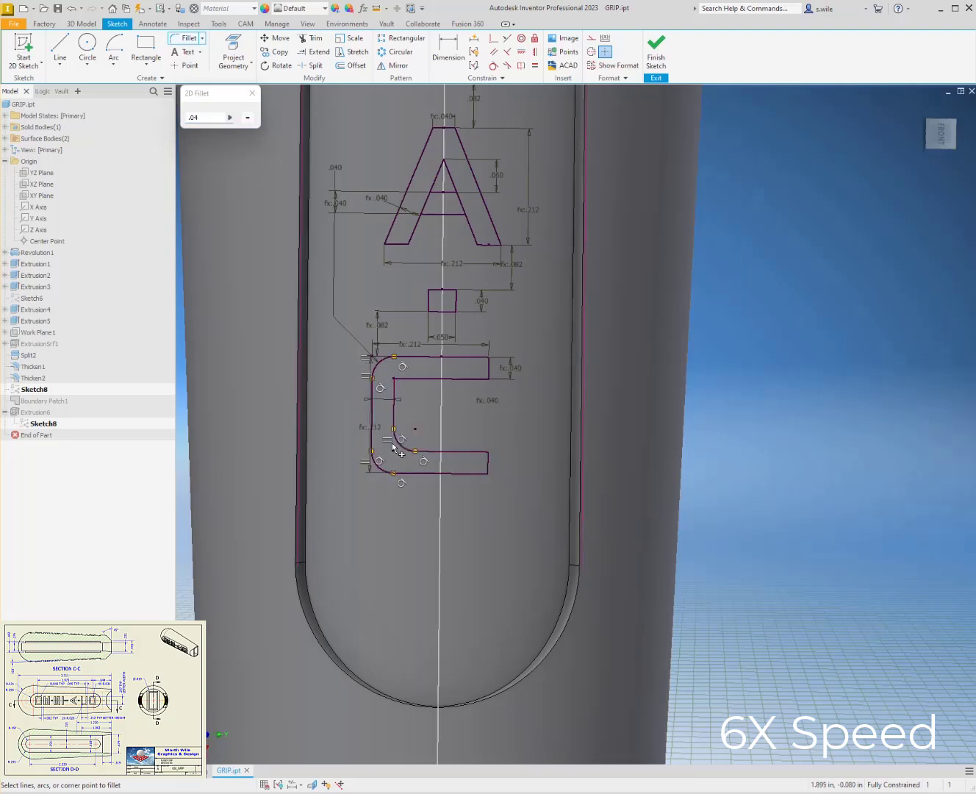
{"action": "left_click", "coordinate": [395, 380]}
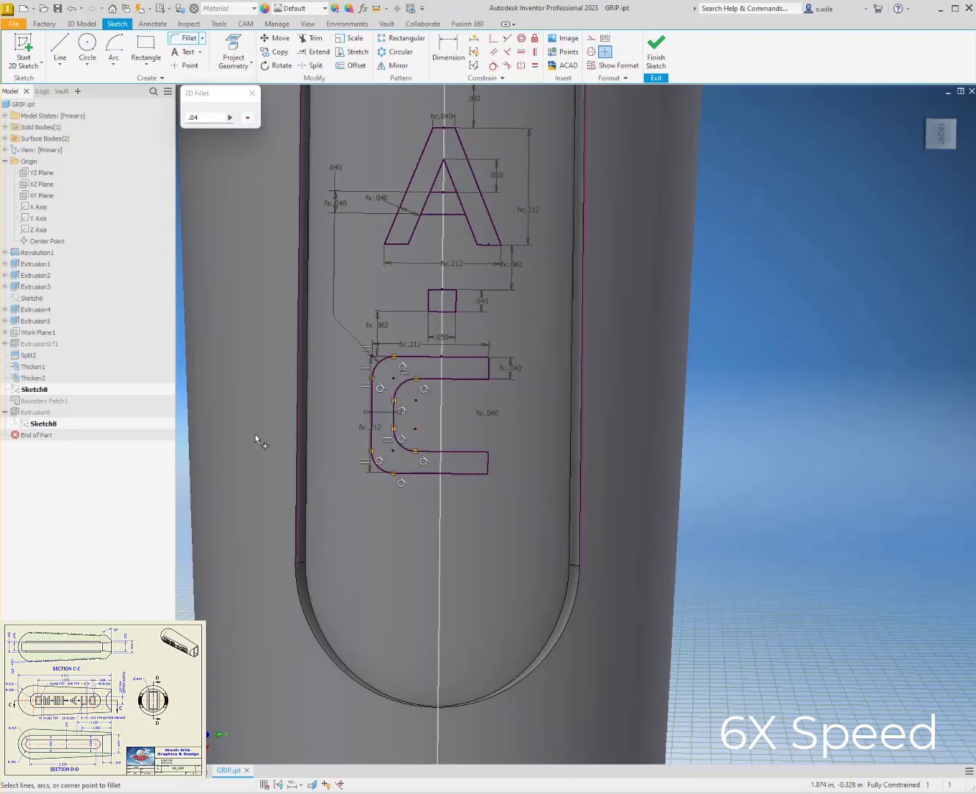
{"action": "key", "text": "Escape"}
- Show the sketch constraints and delete the one aligning the C's upper edge midpoint with the small rectangle
{"action": "scroll", "coordinate": [385, 353], "scroll_direction": "up", "scroll_amount": 3}
{"action": "scroll", "coordinate": [545, 433], "scroll_direction": "down", "scroll_amount": 2}
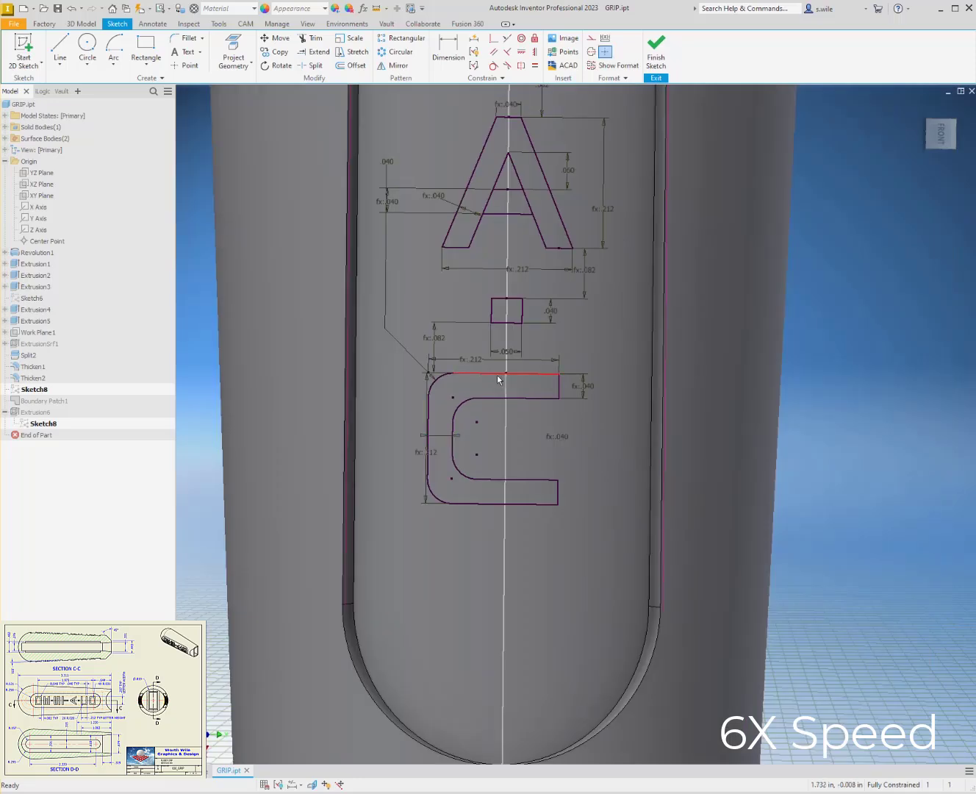
{"action": "key", "text": "F8"}
{"action": "right_click", "coordinate": [516, 382]}
{"action": "left_click", "coordinate": [553, 412]}
{"action": "scroll", "coordinate": [508, 394], "scroll_direction": "up", "scroll_amount": 3}
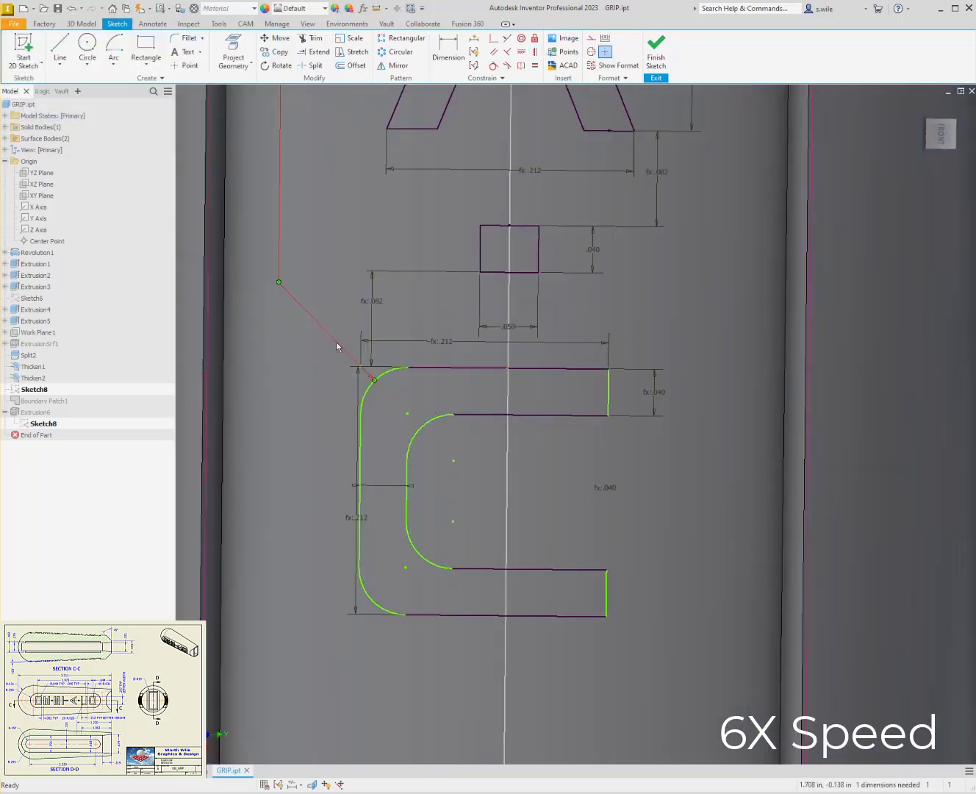
- Dimension the C's arm end 0.106 in from the sketch centerline, defined as half the C's width
{"action": "left_click", "coordinate": [60, 47]}
{"action": "left_click", "coordinate": [448, 51]}
{"action": "left_click", "coordinate": [608, 393]}
{"action": "left_click", "coordinate": [510, 209]}
{"action": "left_click", "coordinate": [549, 191]}
{"action": "left_click", "coordinate": [434, 341]}
{"action": "type", "text": "/2"}
{"action": "key", "text": "Return"}
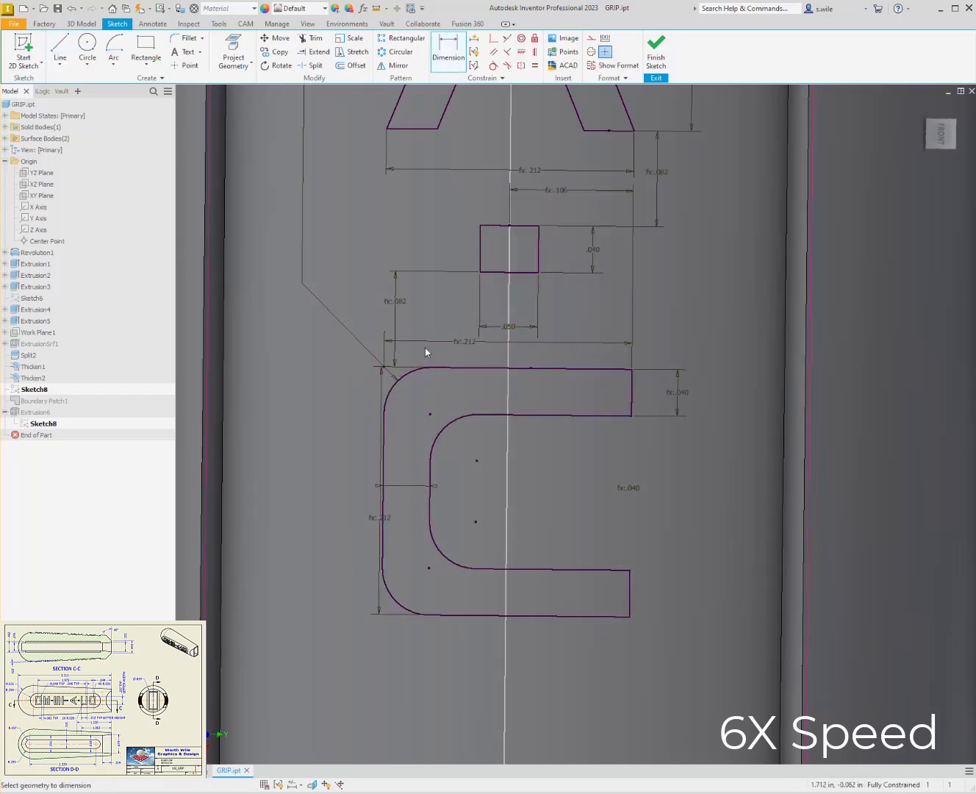
- Sketch a rectangle below the C for the letter O, with a smaller rectangle inside it
{"action": "scroll", "coordinate": [425, 347], "scroll_direction": "down", "scroll_amount": 5}
{"action": "scroll", "coordinate": [547, 620], "scroll_direction": "up", "scroll_amount": 3}
{"action": "left_click", "coordinate": [941, 133]}
{"action": "scroll", "coordinate": [657, 452], "scroll_direction": "up", "scroll_amount": 3}
{"action": "middle_click_drag", "start_coordinate": [657, 452], "coordinate": [441, 570]}
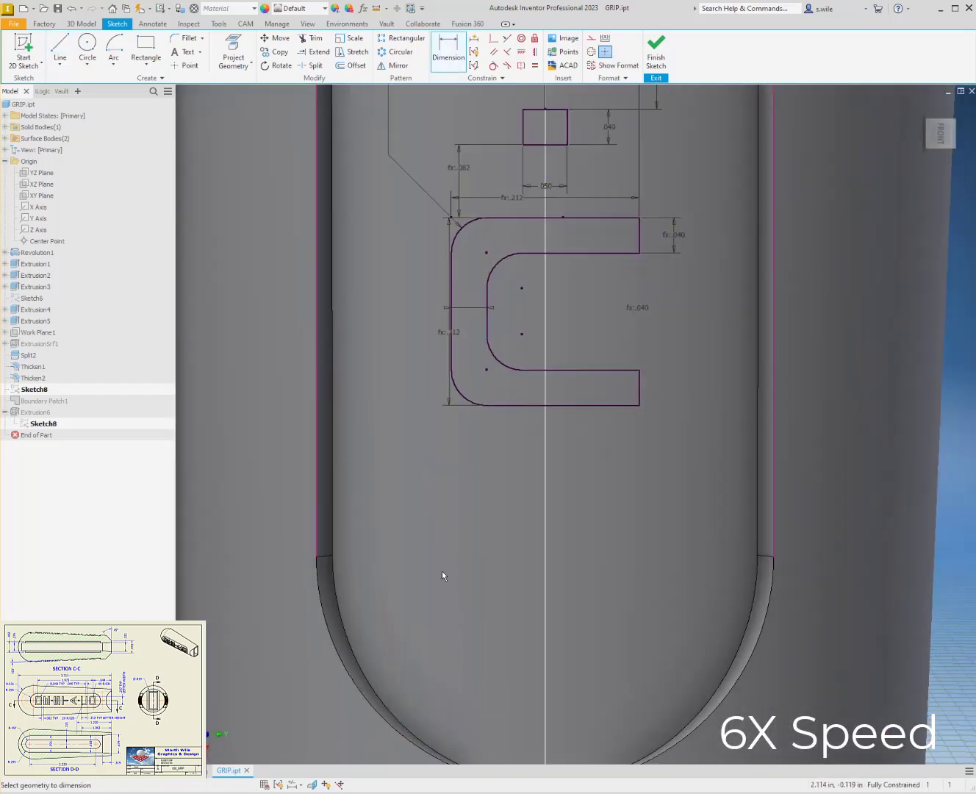
{"action": "left_click", "coordinate": [145, 51]}
{"action": "left_click", "coordinate": [444, 469]}
{"action": "left_click", "coordinate": [622, 648]}
{"action": "left_click", "coordinate": [485, 519]}
{"action": "left_click", "coordinate": [586, 621]}
- Dimension the O's outer rectangle 0.212 in wide and 0.212 in high with linked dimensions
{"action": "left_click", "coordinate": [449, 50]}
{"action": "left_click", "coordinate": [505, 470]}
{"action": "left_click", "coordinate": [503, 447]}
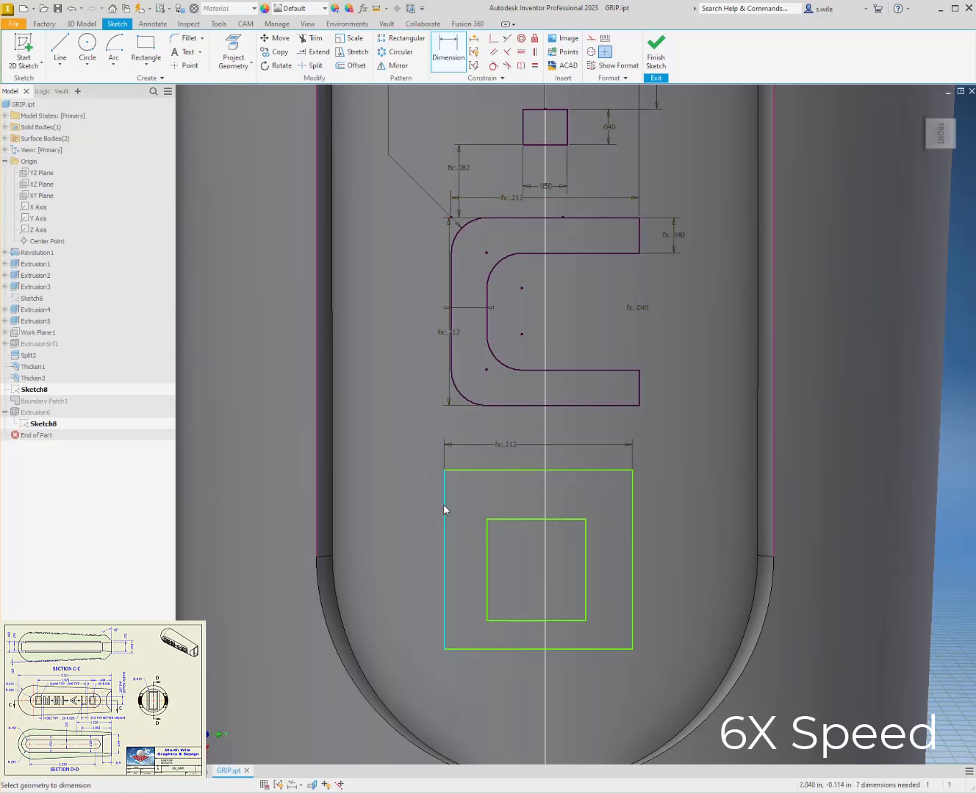
{"action": "left_click", "coordinate": [444, 507]}
{"action": "left_click", "coordinate": [392, 517]}
- Replace the O's inner rectangle with a 0.040 in inward offset of the outer rectangle
{"action": "left_click", "coordinate": [524, 518]}
{"action": "left_click_drag", "start_coordinate": [465, 495], "coordinate": [597, 636]}
{"action": "key", "text": "Delete"}
{"action": "left_click", "coordinate": [351, 65]}
{"action": "left_click", "coordinate": [475, 471]}
{"action": "type", "text": ".04"}
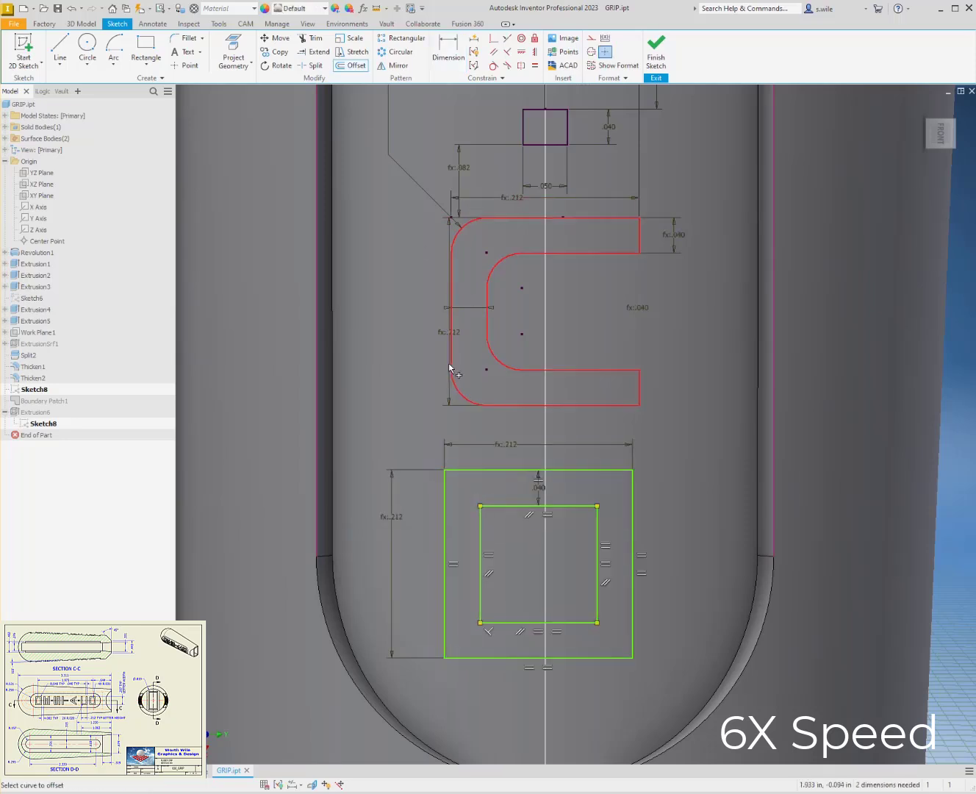
{"action": "key", "text": "Escape"}
- Align the O's upper edge midpoint vertically with the small rectangle's and dimension the C-to-O gap 0.082 in, linked to the gap above the C
{"action": "left_click", "coordinate": [534, 51]}
{"action": "left_click", "coordinate": [544, 110]}
{"action": "left_click", "coordinate": [539, 469]}
{"action": "key", "text": "d"}
{"action": "left_click", "coordinate": [524, 471]}
{"action": "left_click", "coordinate": [527, 405]}
{"action": "left_click", "coordinate": [529, 427]}
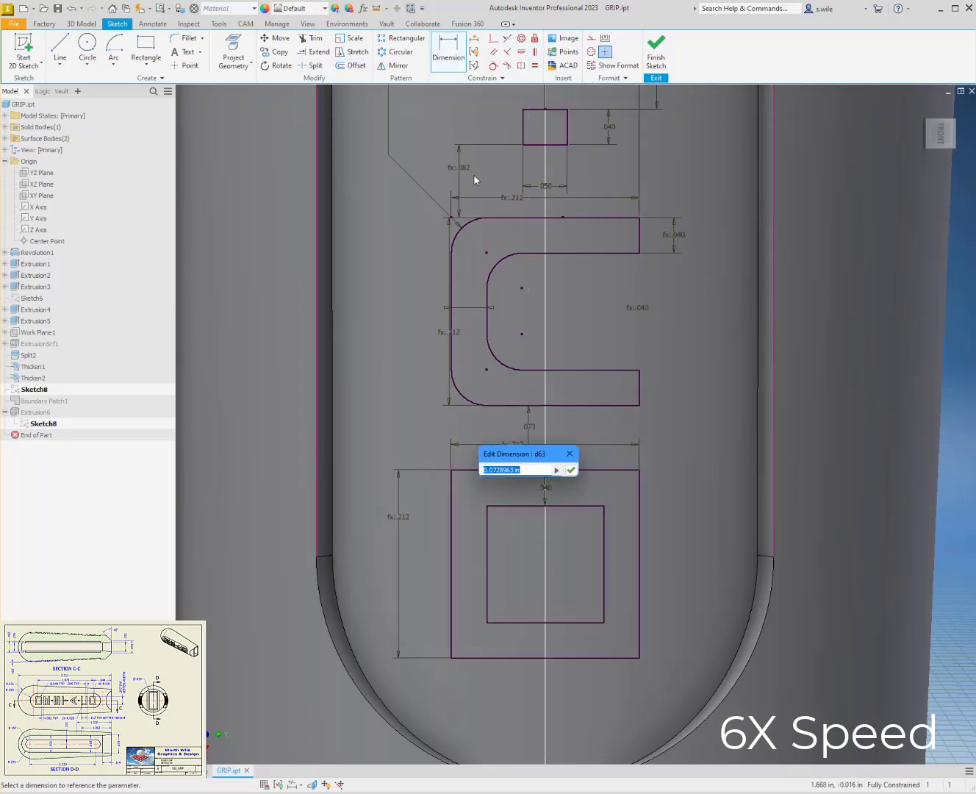
{"action": "left_click", "coordinate": [459, 169]}
{"action": "key", "text": "Return"}
- Fillet all outer and inner corners of the O with a 0.040 in radius
{"action": "left_click", "coordinate": [188, 38]}
{"action": "left_click", "coordinate": [452, 479]}
{"action": "left_click", "coordinate": [469, 514]}
{"action": "left_click", "coordinate": [469, 630]}
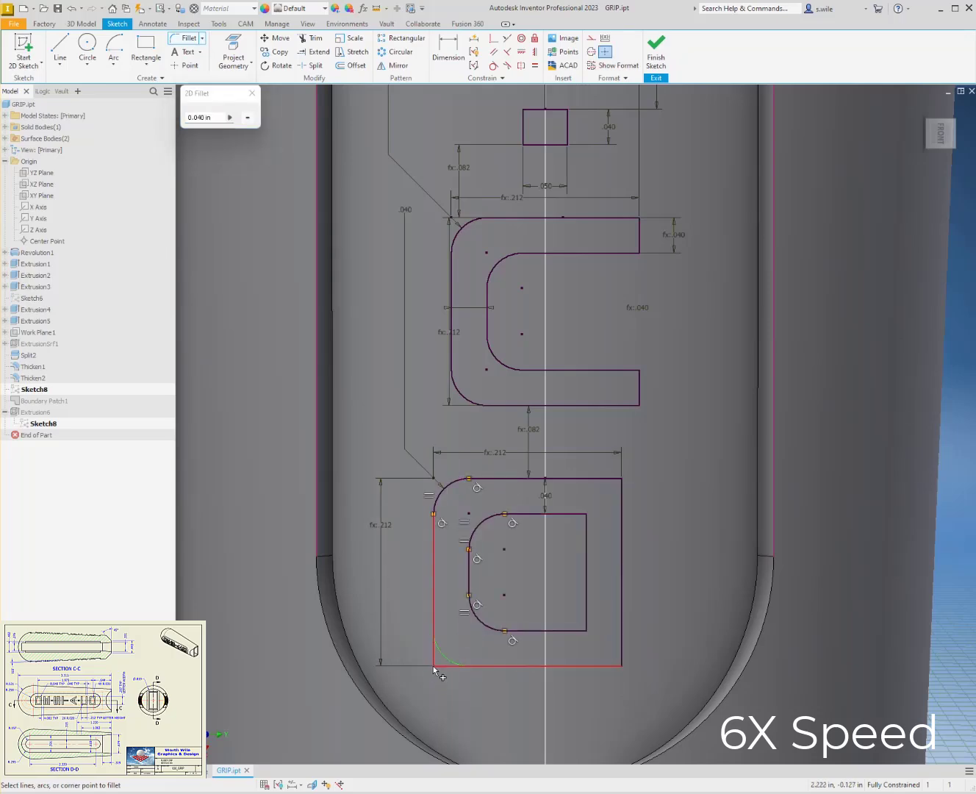
{"action": "left_click", "coordinate": [434, 665]}
{"action": "left_click", "coordinate": [622, 665]}
{"action": "left_click", "coordinate": [587, 630]}
{"action": "left_click", "coordinate": [587, 514]}
{"action": "left_click", "coordinate": [620, 478]}
{"action": "scroll", "coordinate": [510, 225], "scroll_direction": "down", "scroll_amount": 4}
{"action": "middle_click_drag", "start_coordinate": [510, 225], "coordinate": [548, 432]}
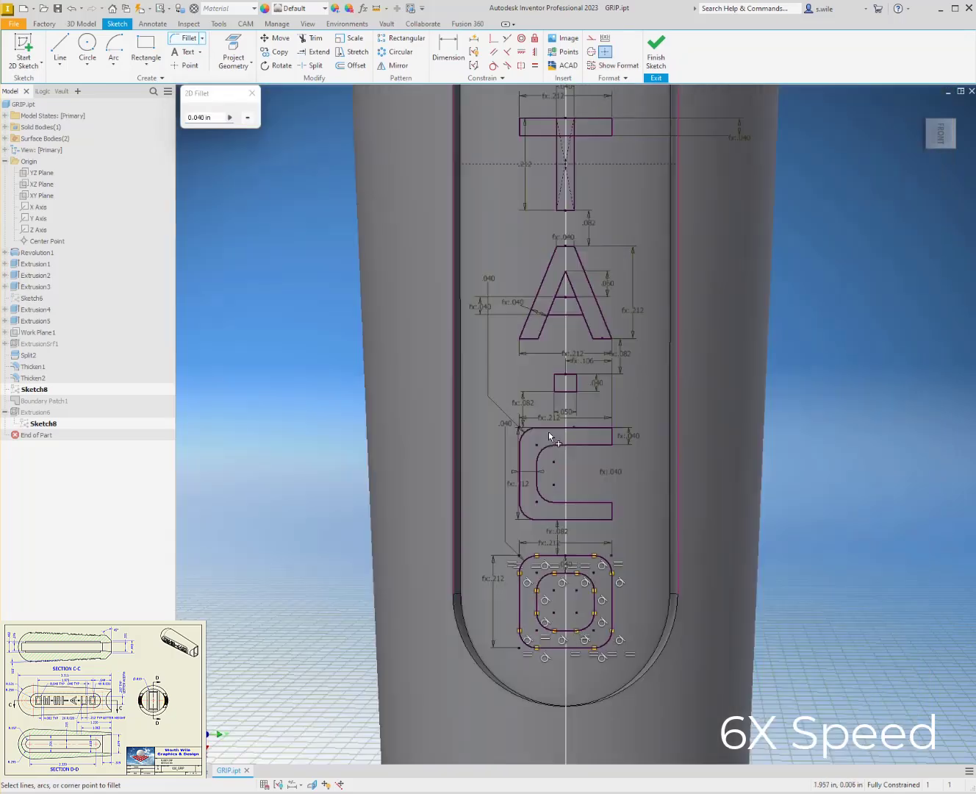
{"action": "scroll", "coordinate": [549, 431], "scroll_direction": "down", "scroll_amount": 5}
{"action": "key", "text": "Escape"}
- Save the part with the completed C and O, keeping the lettering sketch open for editing
{"action": "scroll", "coordinate": [596, 547], "scroll_direction": "up", "scroll_amount": 4}
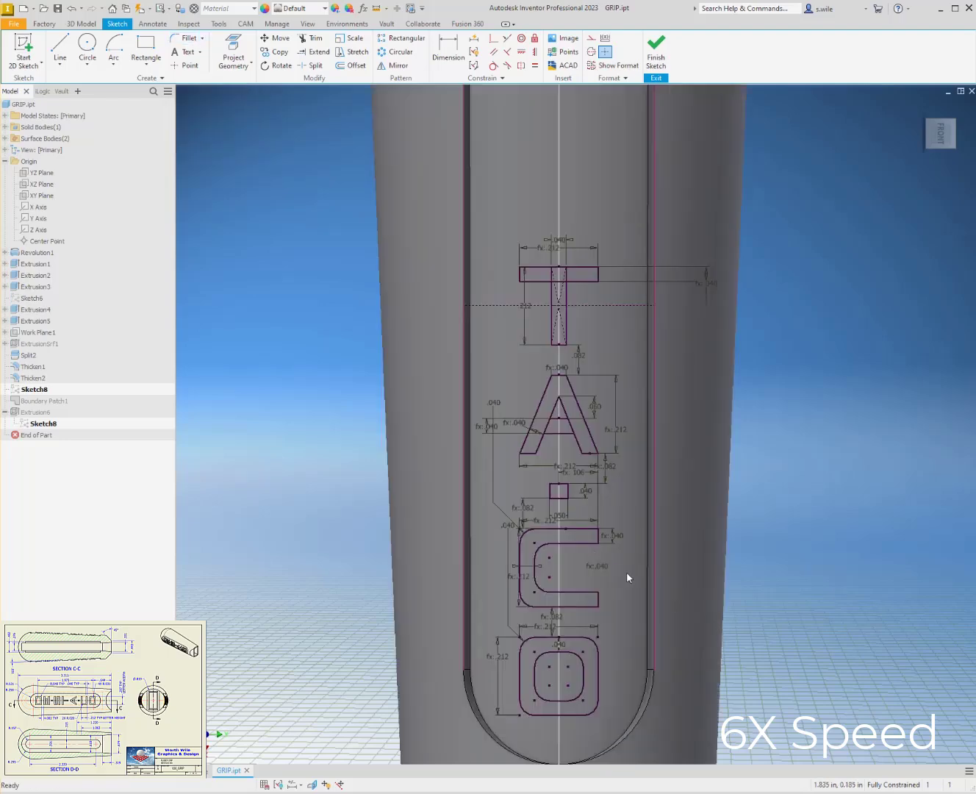
{"action": "middle_click_drag", "start_coordinate": [616, 101], "coordinate": [572, 416]}
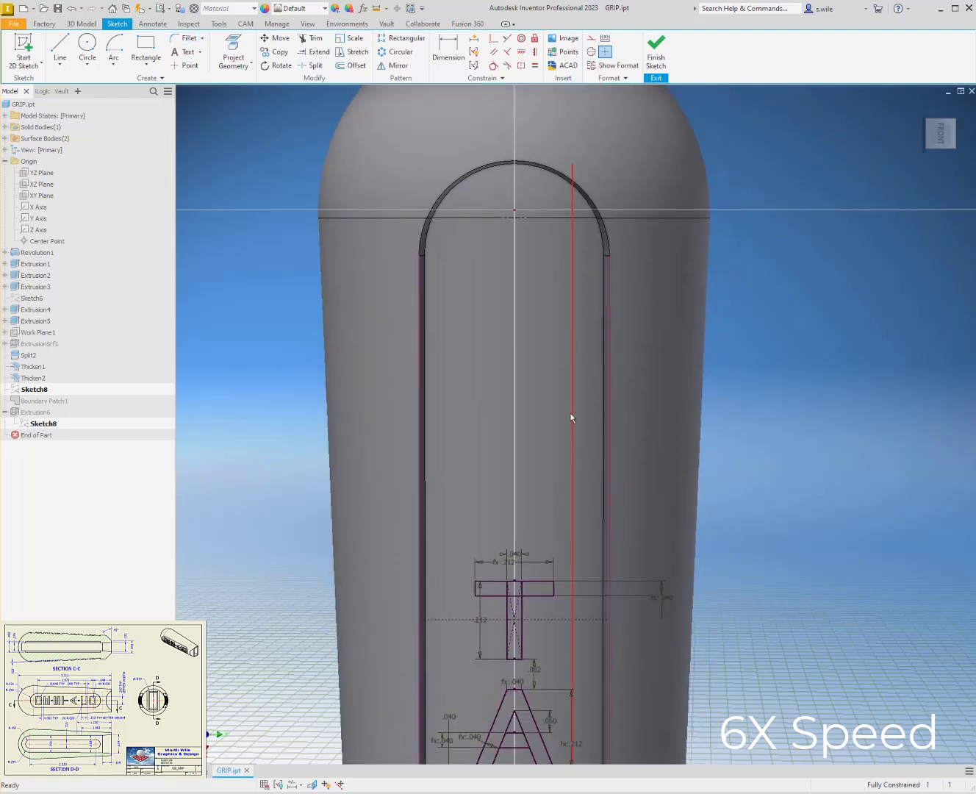
{"action": "left_click", "coordinate": [58, 8]}
{"action": "double_click", "coordinate": [35, 425]}
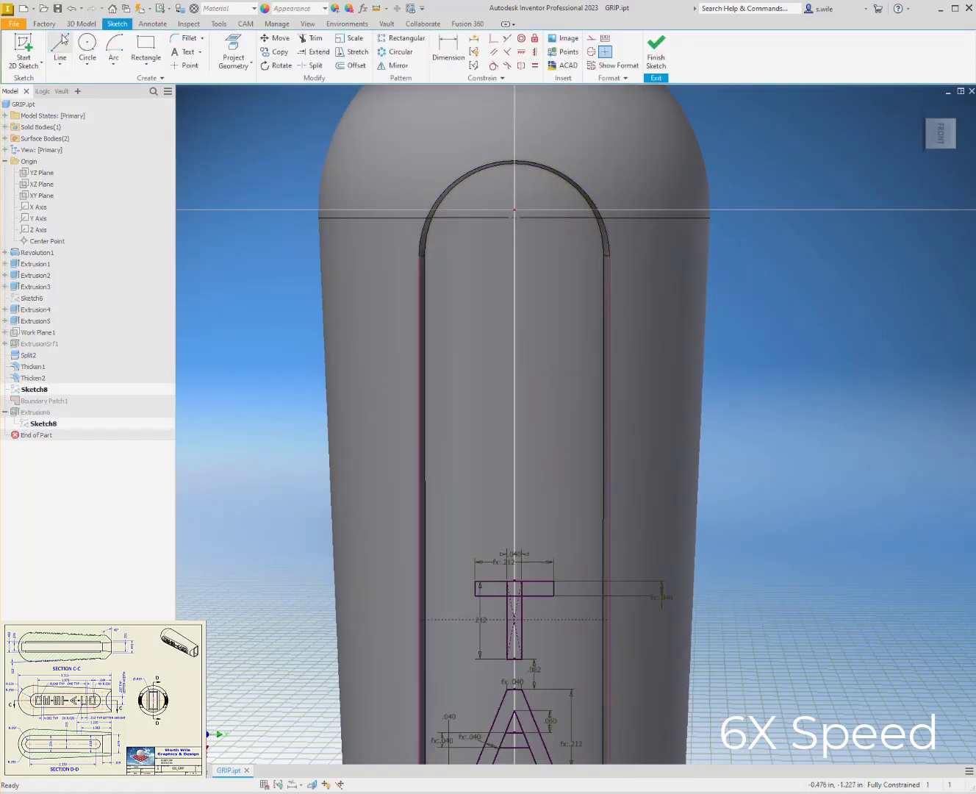
- Sketch a closed block-letter S outline above the T using straight horizontal and vertical lines
{"action": "left_click", "coordinate": [59, 45]}
{"action": "scroll", "coordinate": [527, 493], "scroll_direction": "up", "scroll_amount": 4}
{"action": "left_click", "coordinate": [419, 612]}
{"action": "left_click", "coordinate": [567, 613]}
{"action": "left_click", "coordinate": [568, 539]}
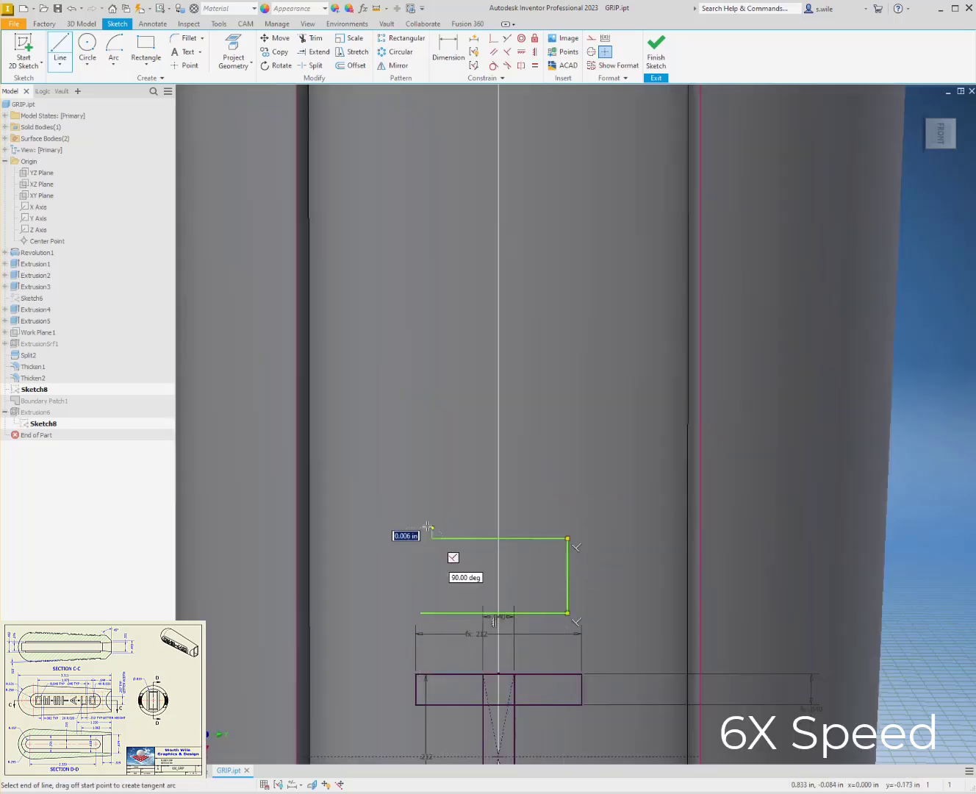
{"action": "left_click", "coordinate": [432, 539]}
{"action": "left_click", "coordinate": [432, 462]}
{"action": "left_click", "coordinate": [581, 461]}
{"action": "left_click", "coordinate": [581, 412]}
{"action": "left_click", "coordinate": [393, 411]}
{"action": "left_click", "coordinate": [393, 555]}
{"action": "left_click", "coordinate": [532, 555]}
{"action": "scroll", "coordinate": [530, 600], "scroll_direction": "up", "scroll_amount": 3}
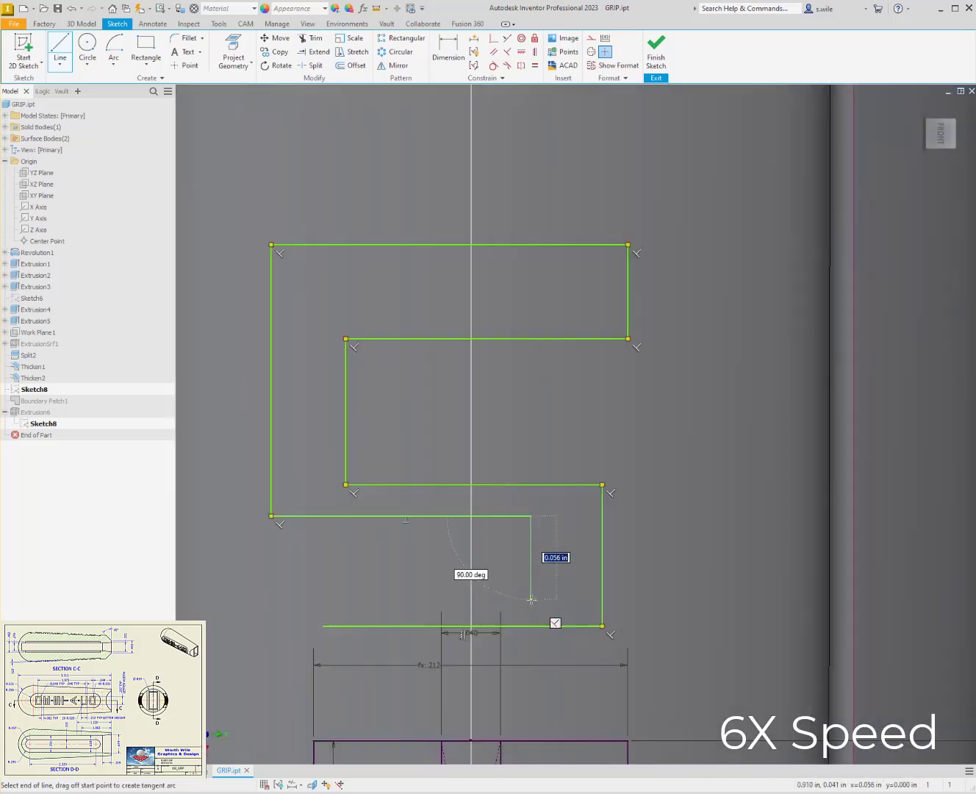
{"action": "left_click", "coordinate": [531, 599]}
{"action": "left_click", "coordinate": [323, 599]}
{"action": "left_click", "coordinate": [323, 625]}
- Constrain the S's stroke-end edges and its two inner vertical edges to equal length
{"action": "left_click", "coordinate": [536, 65]}
{"action": "left_click", "coordinate": [323, 613]}
{"action": "left_click", "coordinate": [630, 312]}
{"action": "left_click", "coordinate": [530, 557]}
{"action": "left_click", "coordinate": [324, 618]}
{"action": "left_click", "coordinate": [531, 556]}
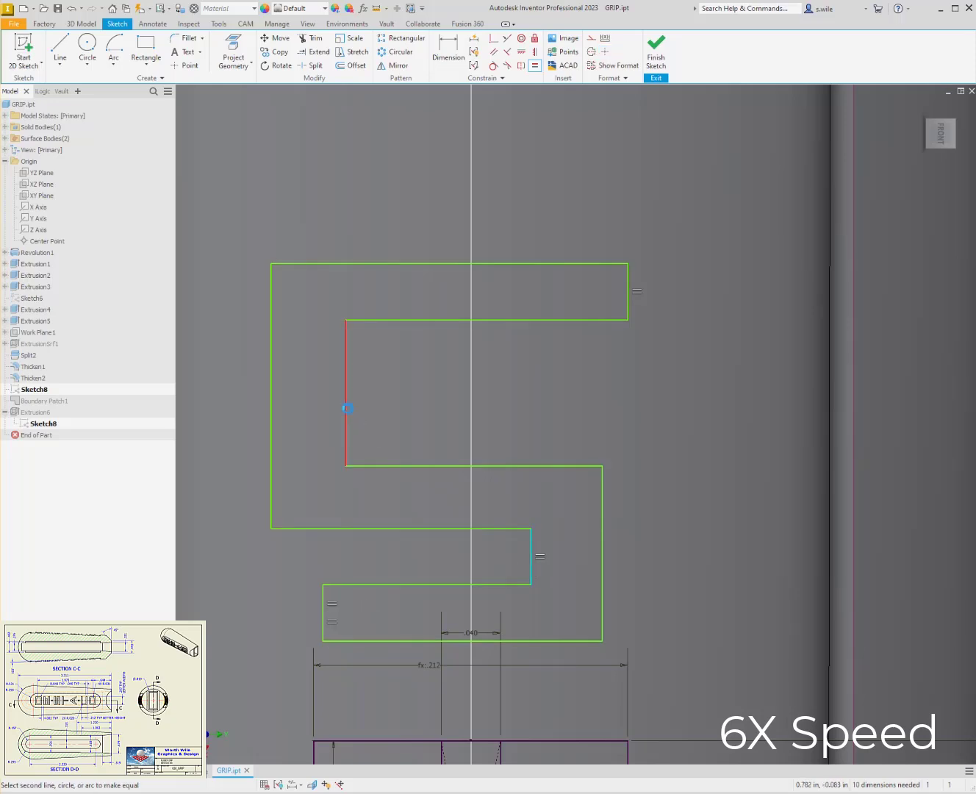
{"action": "left_click", "coordinate": [345, 405]}
- Make the S's two outer right edges collinear and its two outer left edges collinear
{"action": "left_click", "coordinate": [449, 51]}
{"action": "left_click", "coordinate": [507, 38]}
{"action": "left_click", "coordinate": [627, 306]}
{"action": "left_click", "coordinate": [602, 471]}
{"action": "left_click", "coordinate": [323, 618]}
{"action": "left_click", "coordinate": [273, 480]}
- Dimension the S's left stroke thickness 0.040 in and link the upper stroke end and the right stroke thickness to that value
{"action": "left_click", "coordinate": [285, 388]}
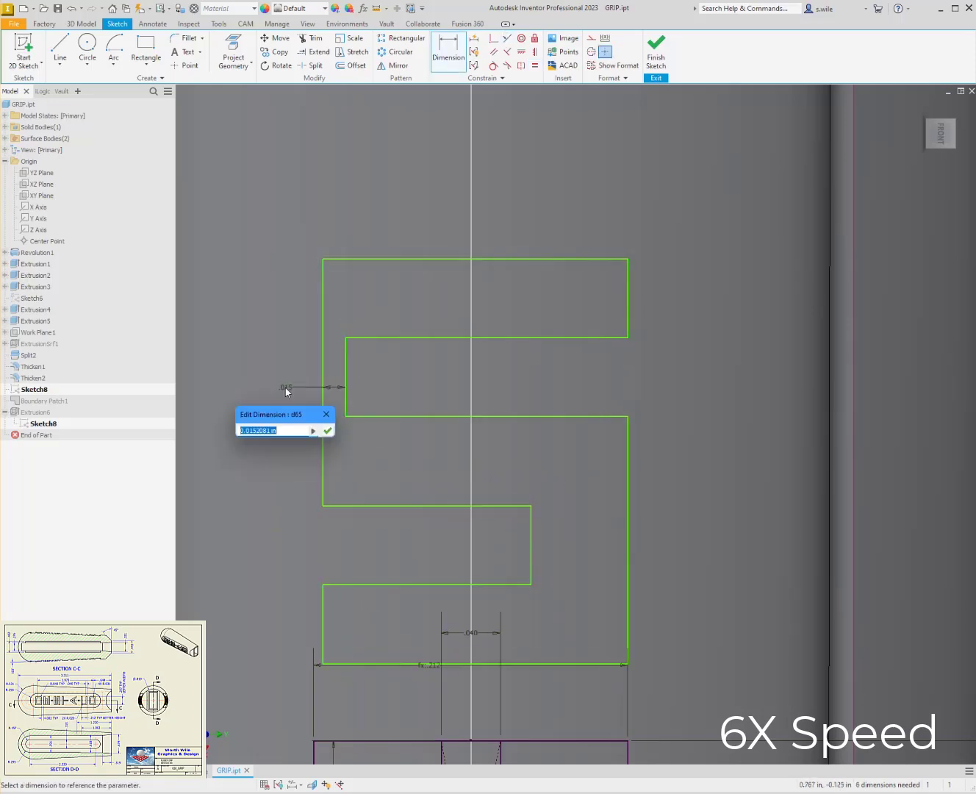
{"action": "type", "text": ".04"}
{"action": "key", "text": "Return"}
{"action": "left_click", "coordinate": [646, 291]}
{"action": "left_click", "coordinate": [213, 387]}
{"action": "left_click", "coordinate": [532, 554]}
{"action": "left_click", "coordinate": [629, 550]}
{"action": "left_click", "coordinate": [649, 539]}
{"action": "left_click", "coordinate": [208, 377]}
{"action": "key", "text": "Return"}
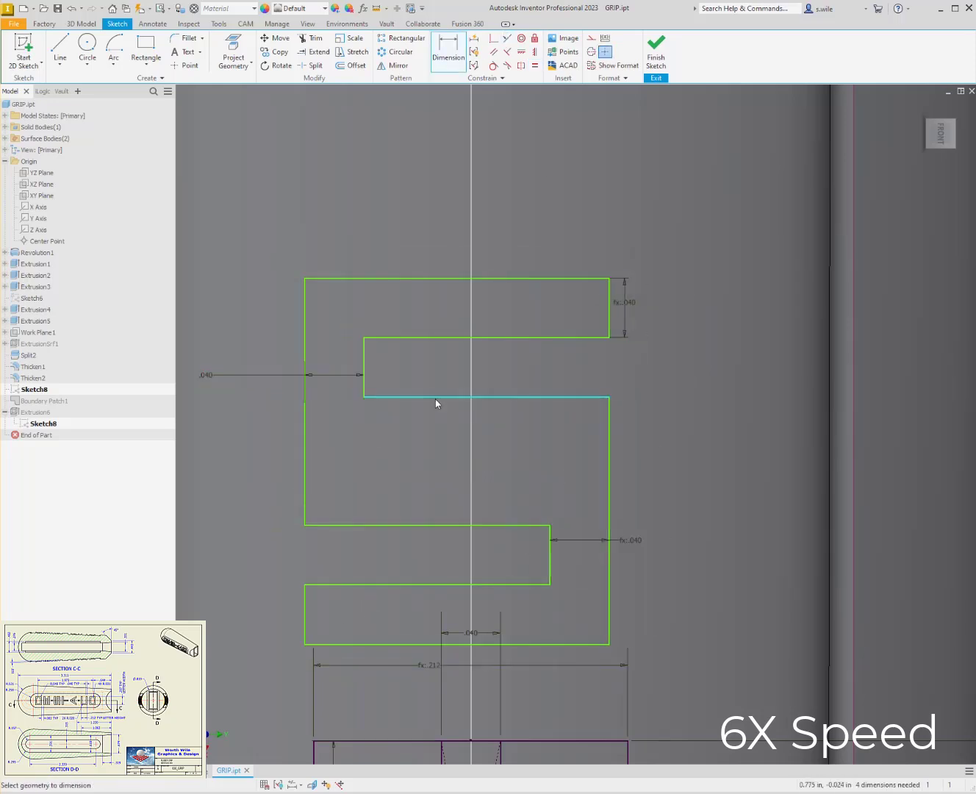
- Dimension the S's middle stroke thickness as 0.040 in, linked to the existing stroke dimension
{"action": "left_click", "coordinate": [437, 398]}
{"action": "left_click", "coordinate": [435, 525]}
{"action": "left_click", "coordinate": [437, 468]}
{"action": "key", "text": "Escape"}
{"action": "key", "text": "Escape"}
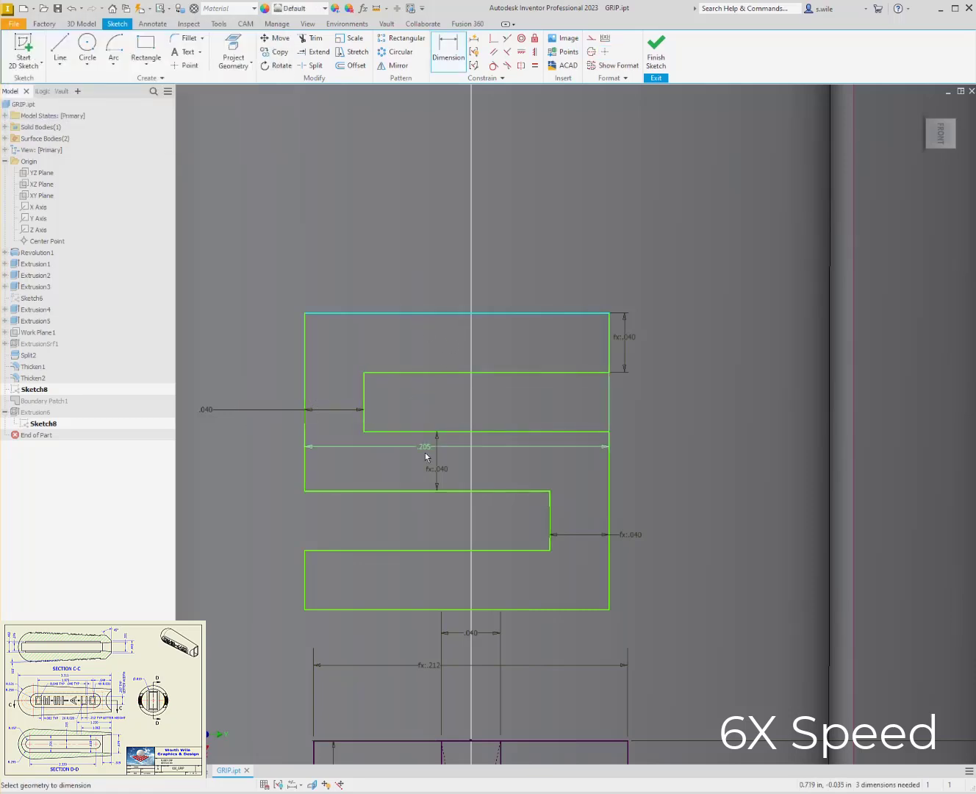
- Dimension the S's overall width as 0.212 in, linked to the T's crossbar width
{"action": "key", "text": "d"}
{"action": "left_click", "coordinate": [610, 342]}
{"action": "left_click", "coordinate": [566, 258]}
{"action": "scroll", "coordinate": [502, 295], "scroll_direction": "down", "scroll_amount": 3}
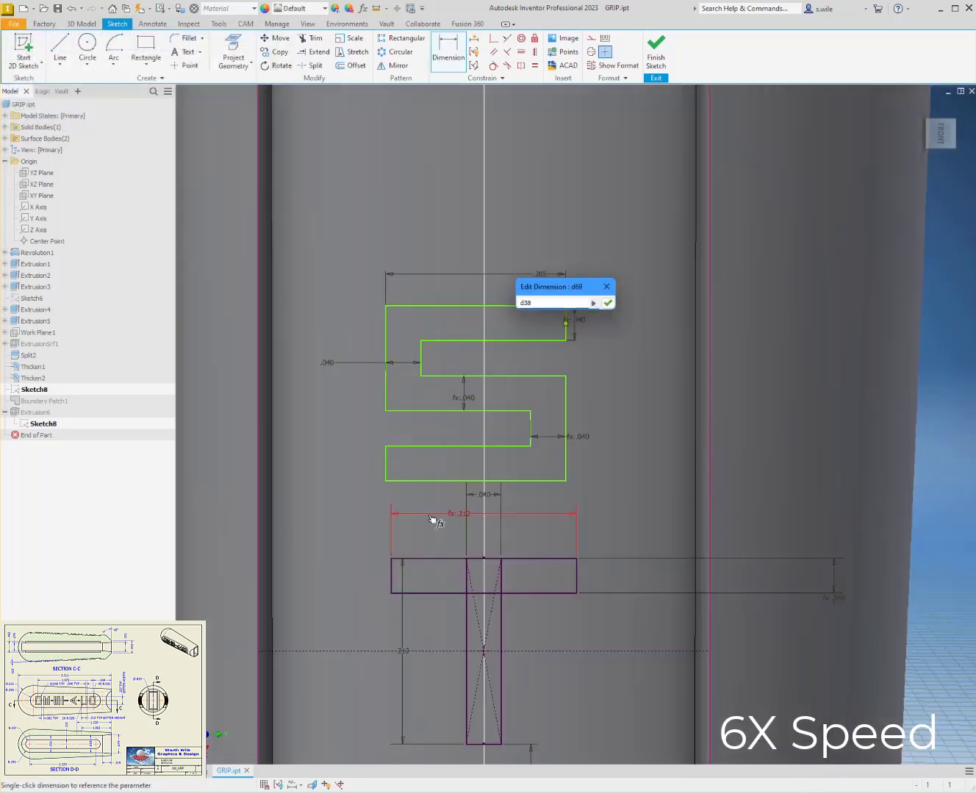
{"action": "left_click", "coordinate": [432, 517]}
{"action": "key", "text": "Return"}
- Align the midpoint of the S's lower edge with the midpoint of the T's upper edge
{"action": "left_click", "coordinate": [521, 51]}
{"action": "left_click", "coordinate": [251, 111]}
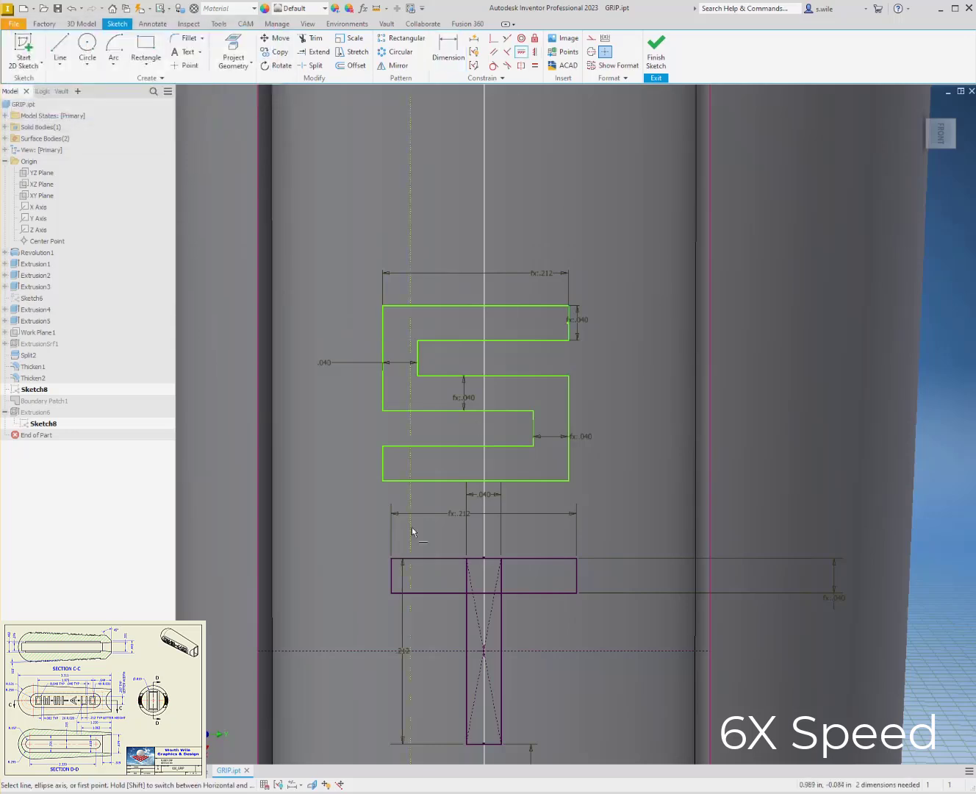
{"action": "left_click", "coordinate": [477, 481]}
{"action": "left_click", "coordinate": [483, 558]}
- Dimension the gap between the S and the T as 0.082 in, linked to the gap between the T and the A
{"action": "key", "text": "d"}
{"action": "left_click", "coordinate": [521, 558]}
{"action": "left_click", "coordinate": [551, 481]}
{"action": "left_click", "coordinate": [599, 517]}
{"action": "scroll", "coordinate": [584, 436], "scroll_direction": "down", "scroll_amount": 3}
{"action": "left_click", "coordinate": [554, 639]}
{"action": "key", "text": "Return"}
- Fillet the S's upper-left outer corner with a 0.040 in radius and try the same radius on the adjacent inner corner
{"action": "scroll", "coordinate": [552, 392], "scroll_direction": "up", "scroll_amount": 4}
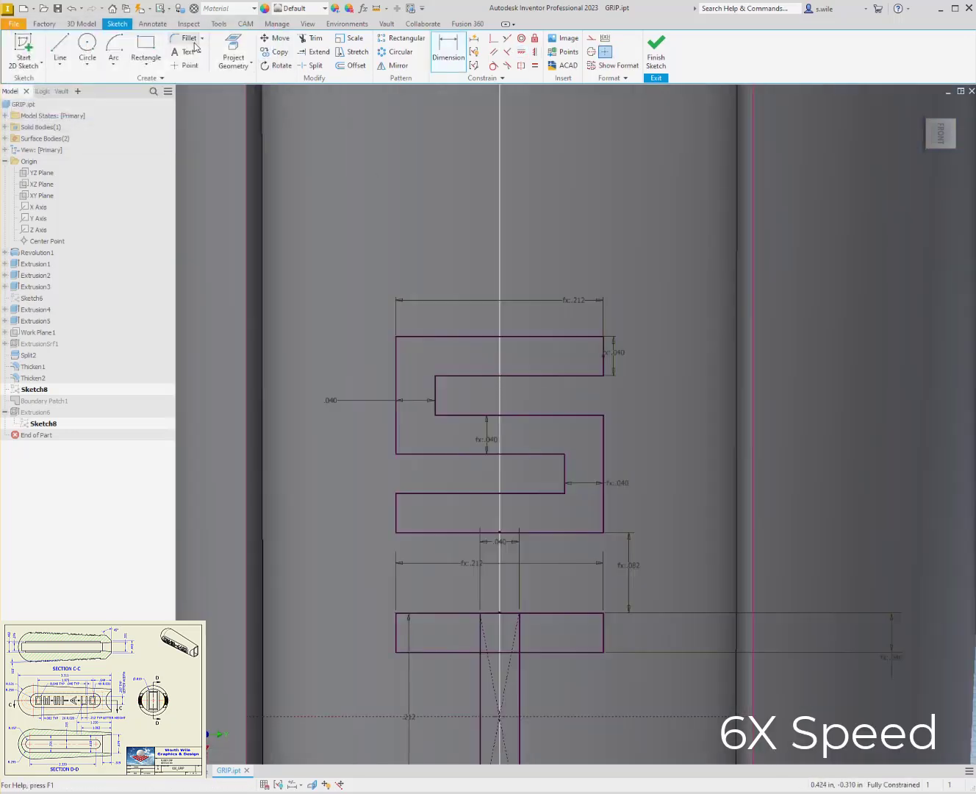
{"action": "left_click", "coordinate": [189, 38]}
{"action": "left_click", "coordinate": [396, 336]}
{"action": "left_click", "coordinate": [434, 377]}
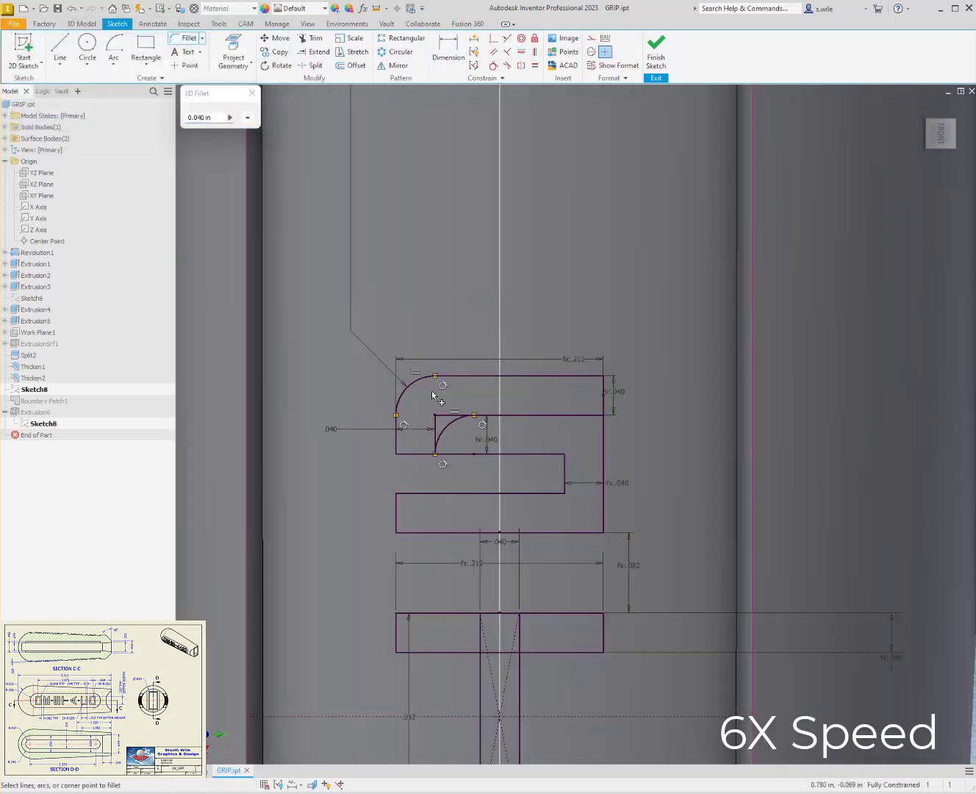
{"action": "key", "text": "Escape"}
- Show all sketch constraints and delete the equal constraint tying the C's inner fillets to its outer ones
{"action": "scroll", "coordinate": [427, 298], "scroll_direction": "down", "scroll_amount": 4}
{"action": "middle_click_drag", "start_coordinate": [448, 706], "coordinate": [418, 396]}
{"action": "scroll", "coordinate": [419, 412], "scroll_direction": "up", "scroll_amount": 3}
{"action": "scroll", "coordinate": [336, 367], "scroll_direction": "up", "scroll_amount": 3}
{"action": "middle_click_drag", "start_coordinate": [353, 371], "coordinate": [421, 412]}
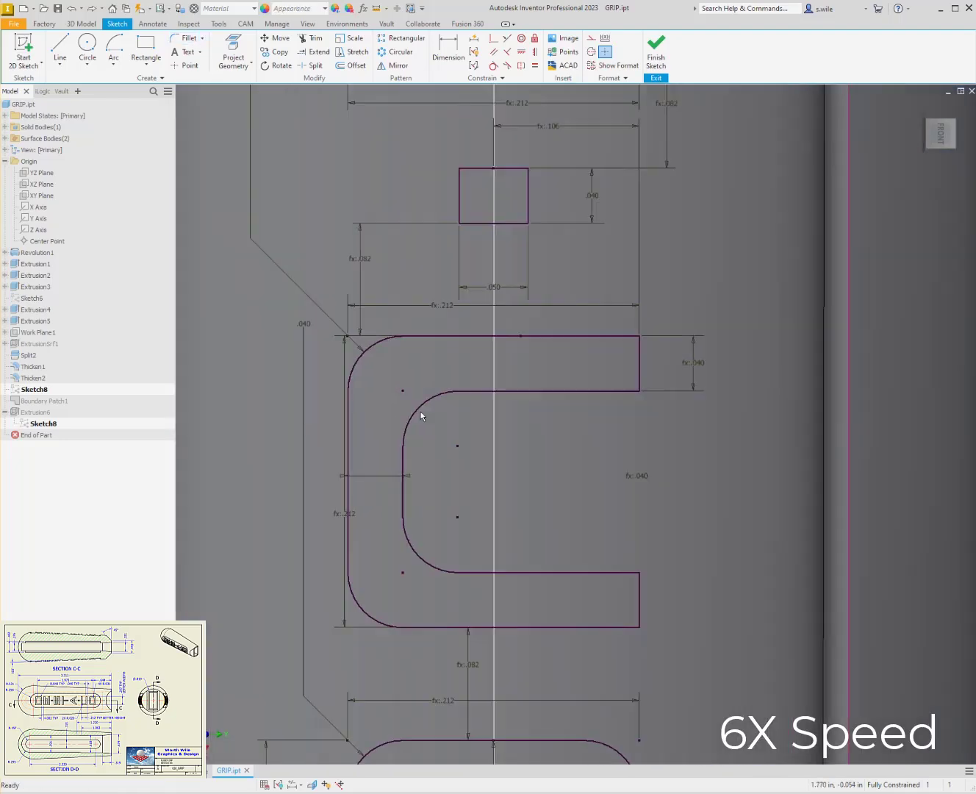
{"action": "key", "text": "F8"}
{"action": "right_click", "coordinate": [400, 539]}
{"action": "left_click", "coordinate": [421, 557]}
- Set the radius of the C's two inner fillets to 0.020 in
{"action": "key", "text": "d"}
{"action": "left_click", "coordinate": [416, 410]}
{"action": "left_click", "coordinate": [392, 366]}
{"action": "type", "text": ".02"}
{"action": "key", "text": "Return"}
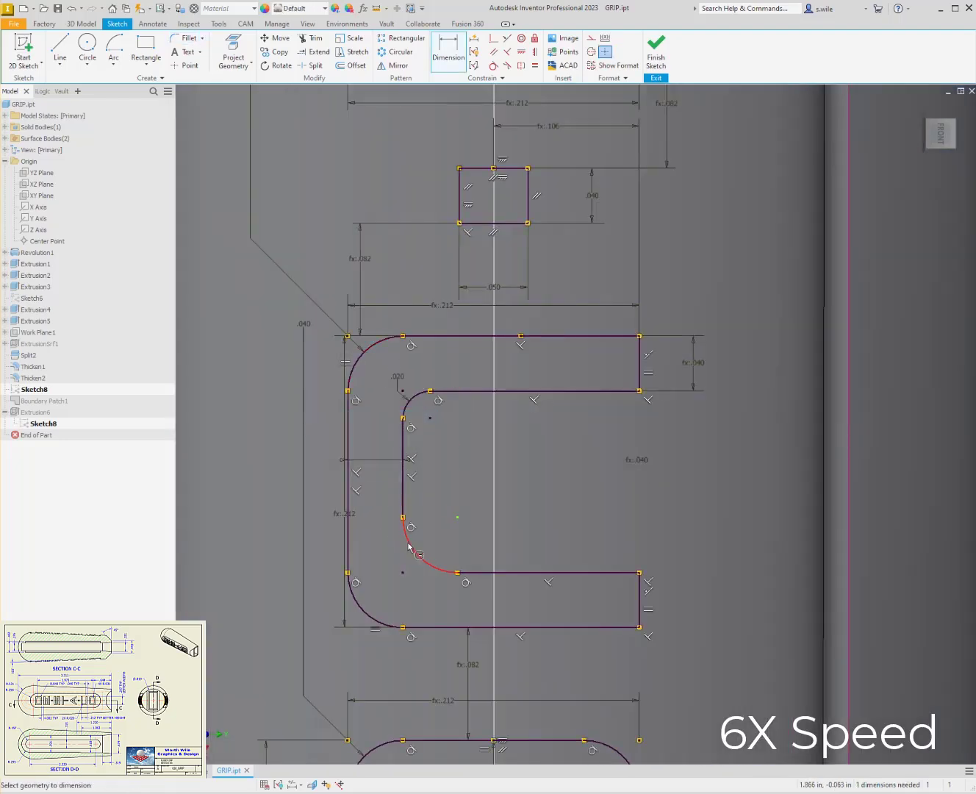
{"action": "left_click", "coordinate": [409, 546]}
- Delete the equal constraints tying the O's inner fillets to its outer ones and make the outer fillets equal to each other
{"action": "middle_click_drag", "start_coordinate": [411, 546], "coordinate": [401, 322]}
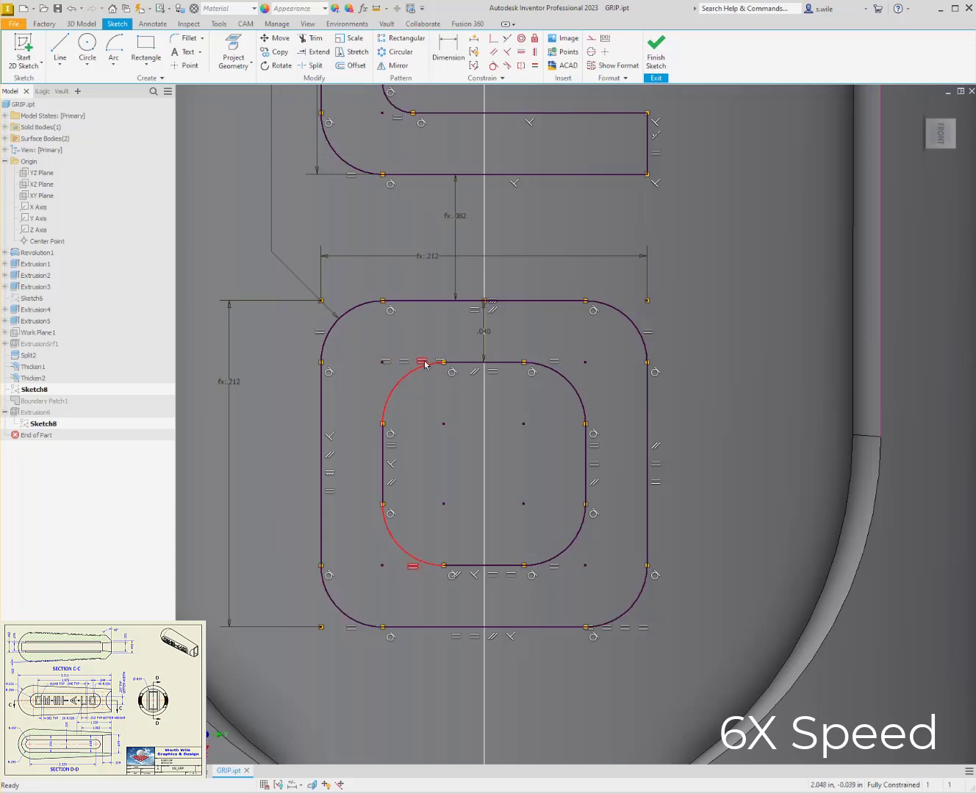
{"action": "right_click", "coordinate": [413, 361]}
{"action": "left_click", "coordinate": [419, 370]}
{"action": "right_click", "coordinate": [555, 361]}
{"action": "left_click", "coordinate": [562, 370]}
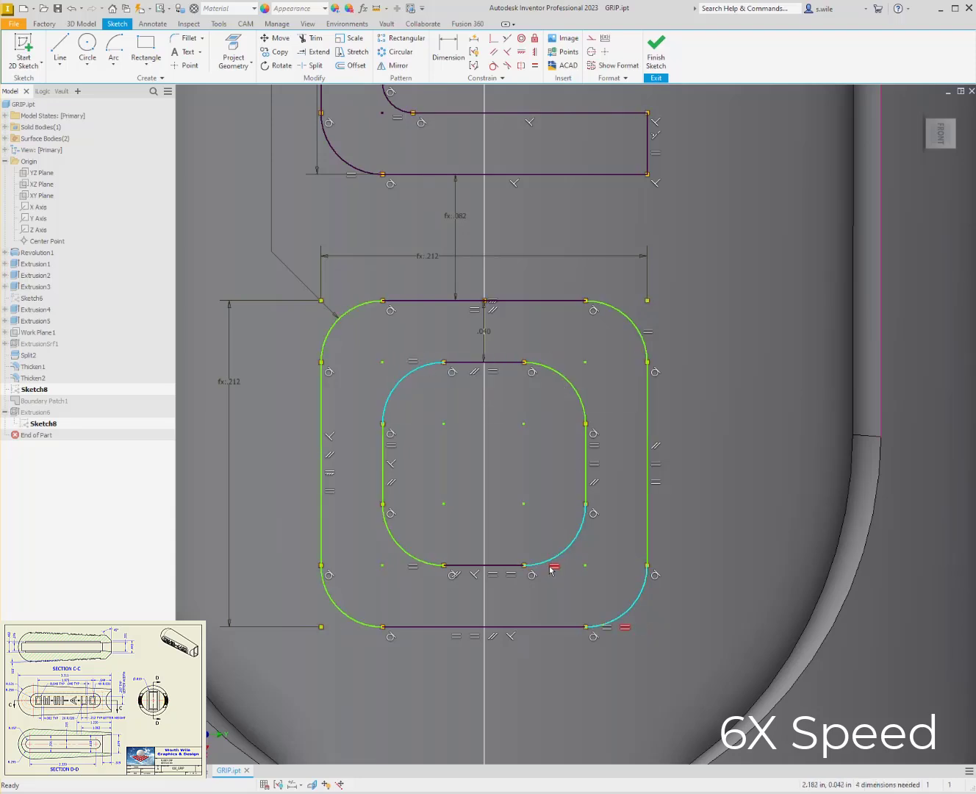
{"action": "left_click", "coordinate": [630, 318]}
{"action": "left_click", "coordinate": [338, 318]}
{"action": "left_click", "coordinate": [338, 608]}
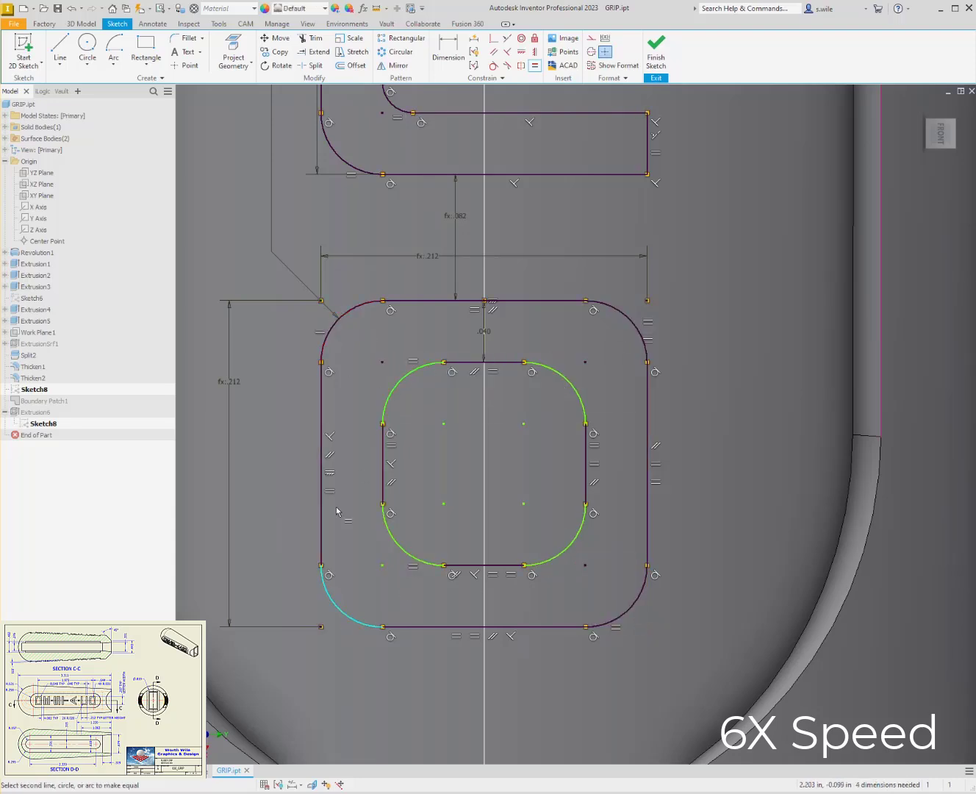
- Dimension one inner fillet of the O with a 0.020 in radius and constrain the other inner fillets equal to it
{"action": "left_click", "coordinate": [369, 344]}
{"action": "type", "text": ".02"}
{"action": "key", "text": "Return"}
{"action": "key", "text": "equal"}
{"action": "left_click", "coordinate": [391, 371]}
{"action": "left_click", "coordinate": [567, 380]}
{"action": "left_click", "coordinate": [577, 371]}
{"action": "left_click", "coordinate": [576, 538]}
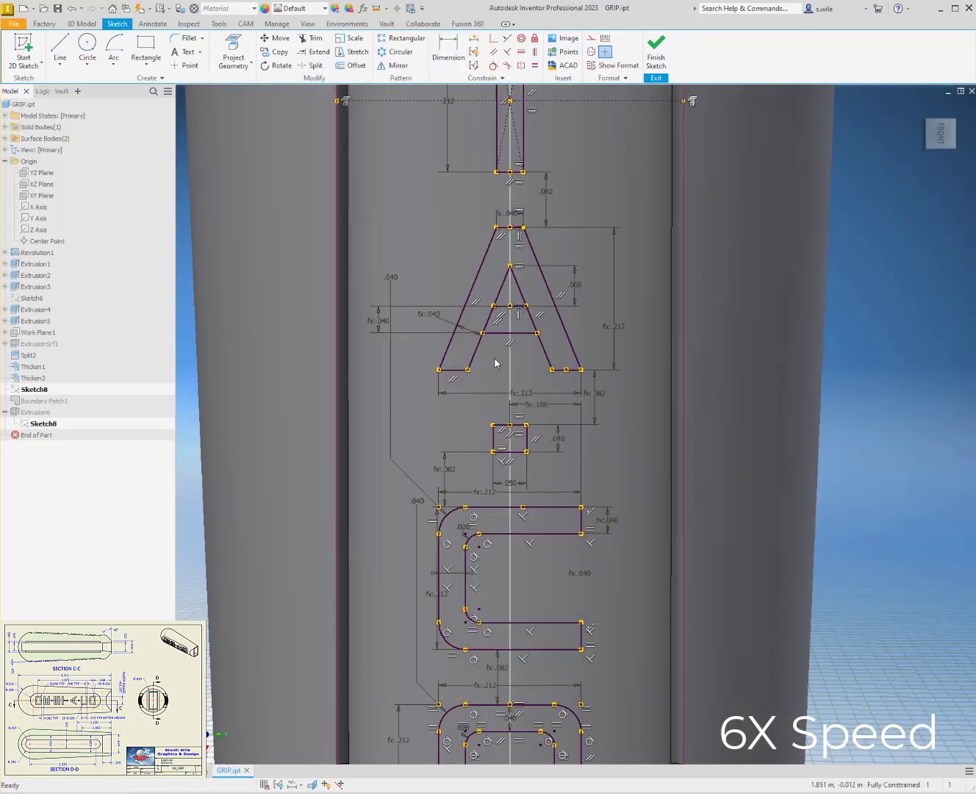
{"action": "scroll", "coordinate": [486, 583], "scroll_direction": "up", "scroll_amount": 5}
{"action": "middle_click_drag", "start_coordinate": [428, 446], "coordinate": [414, 311]}
{"action": "scroll", "coordinate": [413, 196], "scroll_direction": "down", "scroll_amount": 3}
{"action": "key", "text": "d"}
{"action": "left_click", "coordinate": [423, 185]}
{"action": "left_click", "coordinate": [396, 395]}
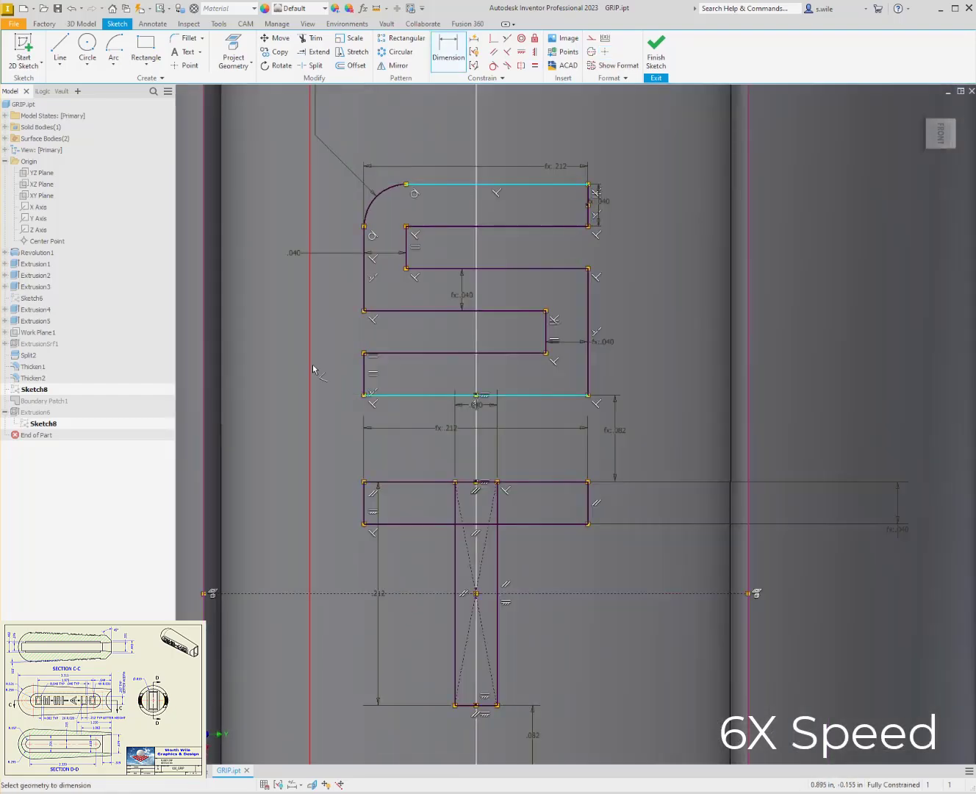
{"action": "scroll", "coordinate": [336, 336], "scroll_direction": "down", "scroll_amount": 2}
{"action": "key", "text": "Escape"}
- Delete the equal constraint on the S's inner right edge and dimension the S's height 0.212 in, linked to the T's width
{"action": "scroll", "coordinate": [336, 336], "scroll_direction": "up", "scroll_amount": 3}
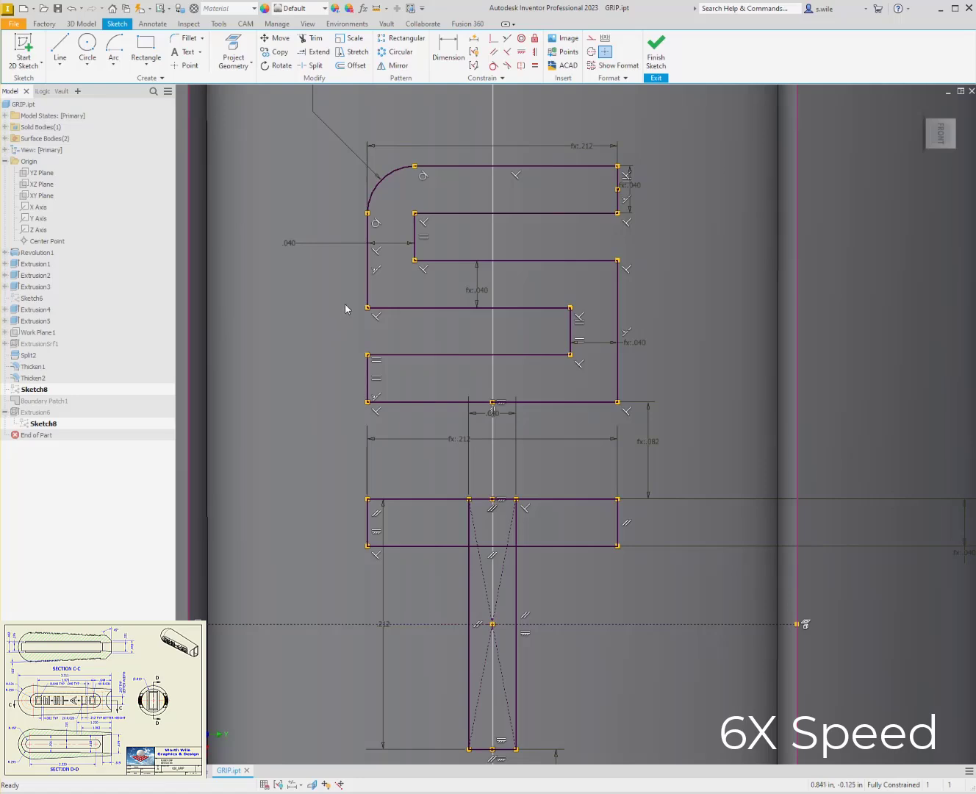
{"action": "scroll", "coordinate": [564, 330], "scroll_direction": "up", "scroll_amount": 3}
{"action": "left_click", "coordinate": [586, 326]}
{"action": "key", "text": "Delete"}
{"action": "scroll", "coordinate": [640, 369], "scroll_direction": "down", "scroll_amount": 2}
{"action": "key", "text": "d"}
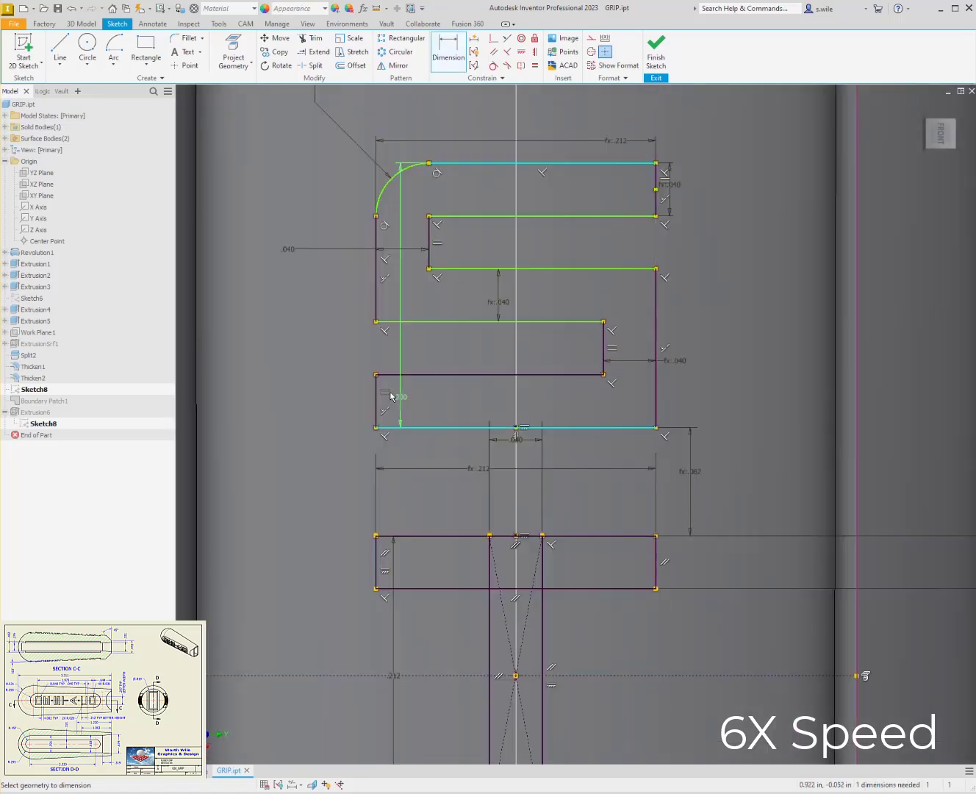
{"action": "left_click", "coordinate": [315, 338]}
{"action": "left_click", "coordinate": [450, 469]}
{"action": "key", "text": "Return"}
- Fillet the S's outer corners at the lower end of the left stroke and the bottom right with a 0.040 in radius
{"action": "left_click", "coordinate": [190, 38]}
{"action": "left_click", "coordinate": [376, 315]}
{"action": "left_click", "coordinate": [656, 427]}
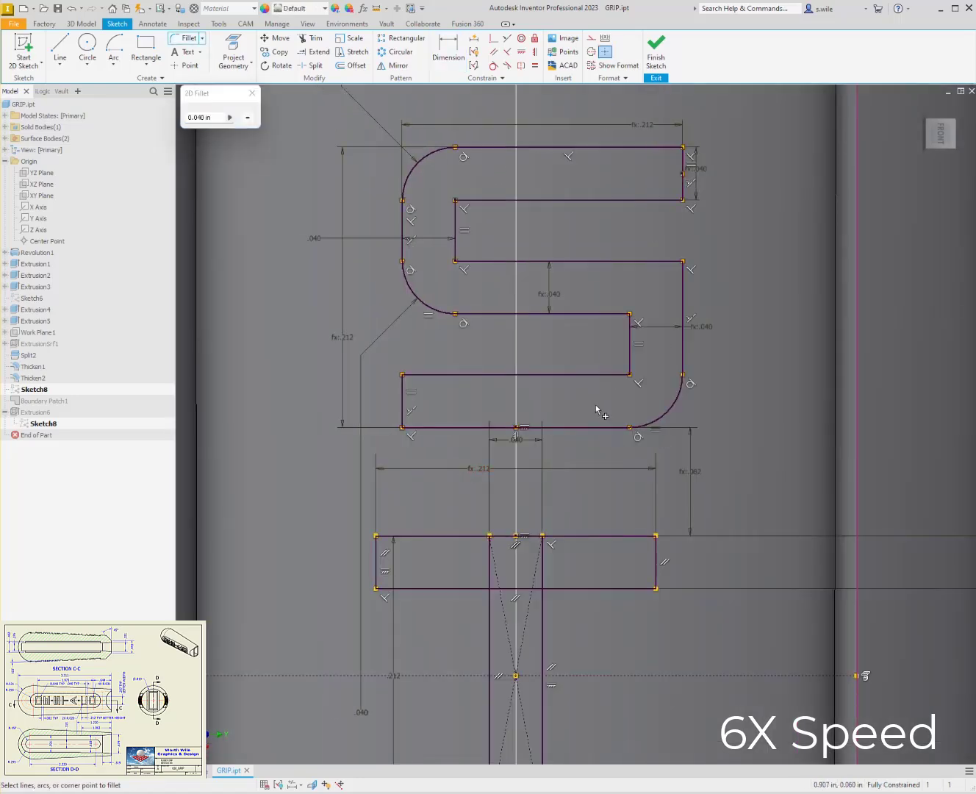
{"action": "key", "text": "Escape"}
- Remove the S's midpoint alignment constraint and dimension its left edge 0.106 in from the centerline, linked to half the T's width
{"action": "scroll", "coordinate": [520, 421], "scroll_direction": "up", "scroll_amount": 6}
{"action": "right_click", "coordinate": [521, 410]}
{"action": "left_click", "coordinate": [545, 424]}
{"action": "scroll", "coordinate": [448, 466], "scroll_direction": "down", "scroll_amount": 5}
{"action": "key", "text": "d"}
{"action": "left_click", "coordinate": [328, 443]}
{"action": "left_click", "coordinate": [394, 555]}
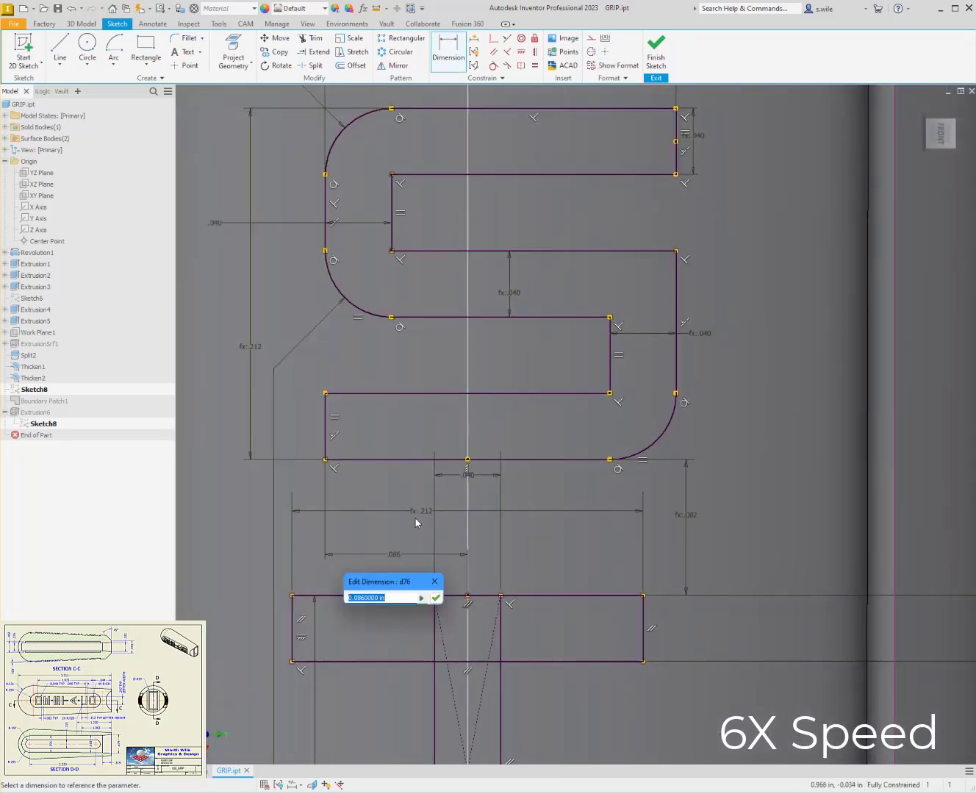
{"action": "left_click", "coordinate": [421, 513]}
{"action": "middle_click_drag", "start_coordinate": [479, 500], "coordinate": [476, 579]}
- Fillet the S's remaining outer right corner with a 0.040 in radius and its four inner corners with a 0.020 in radius
{"action": "left_click", "coordinate": [189, 39]}
{"action": "left_click", "coordinate": [641, 336]}
{"action": "left_click_drag", "start_coordinate": [213, 118], "coordinate": [125, 116]}
{"action": "type", "text": ".02"}
{"action": "left_click", "coordinate": [190, 39]}
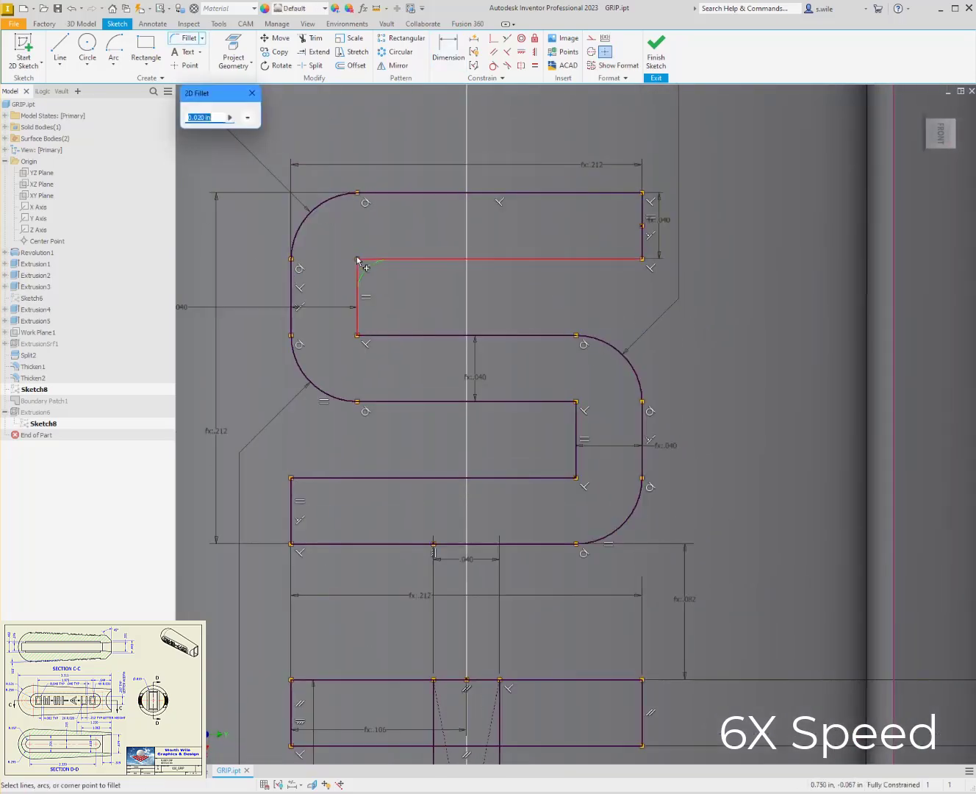
{"action": "left_click", "coordinate": [357, 259]}
{"action": "left_click", "coordinate": [357, 353]}
{"action": "left_click", "coordinate": [576, 435]}
{"action": "left_click", "coordinate": [576, 478]}
{"action": "key", "text": "Escape"}
- Sketch a 0.040 by 0.040 in square above the S
{"action": "scroll", "coordinate": [413, 419], "scroll_direction": "down", "scroll_amount": 3}
{"action": "middle_click_drag", "start_coordinate": [383, 254], "coordinate": [392, 371]}
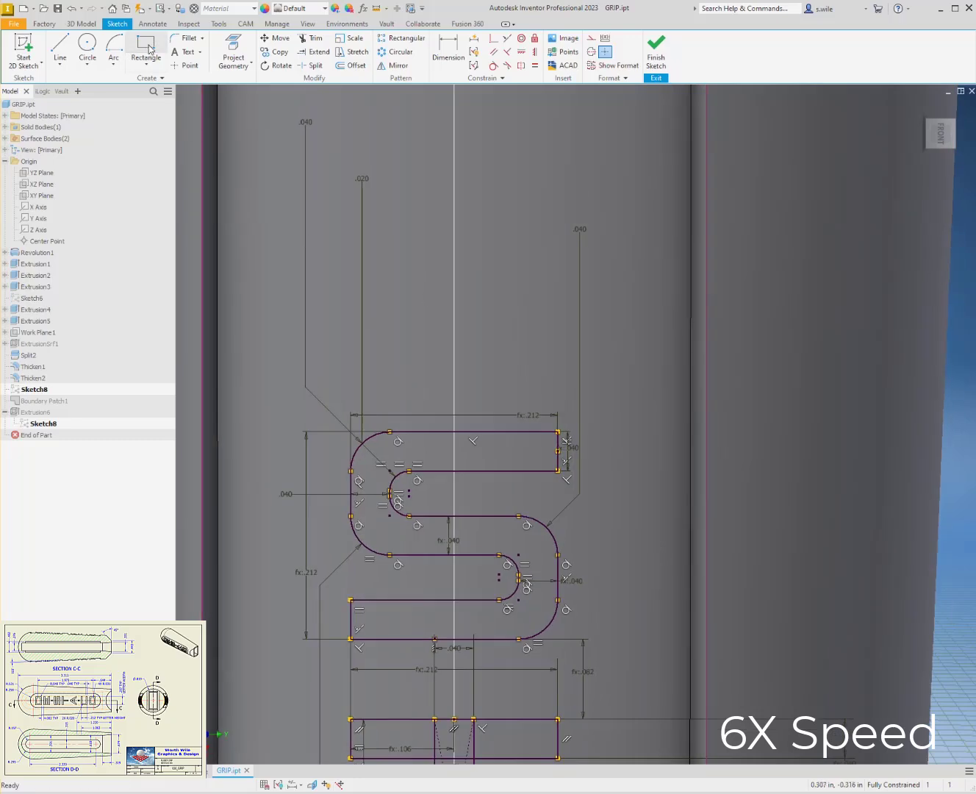
{"action": "left_click", "coordinate": [146, 44]}
{"action": "left_click", "coordinate": [404, 313]}
{"action": "type", "text": ".04"}
{"action": "key", "text": "Return"}
- Align the square's lower midpoint with the T's upper midpoint and dimension the gap from the square to the S 0.082 in
{"action": "scroll", "coordinate": [441, 353], "scroll_direction": "down", "scroll_amount": 3}
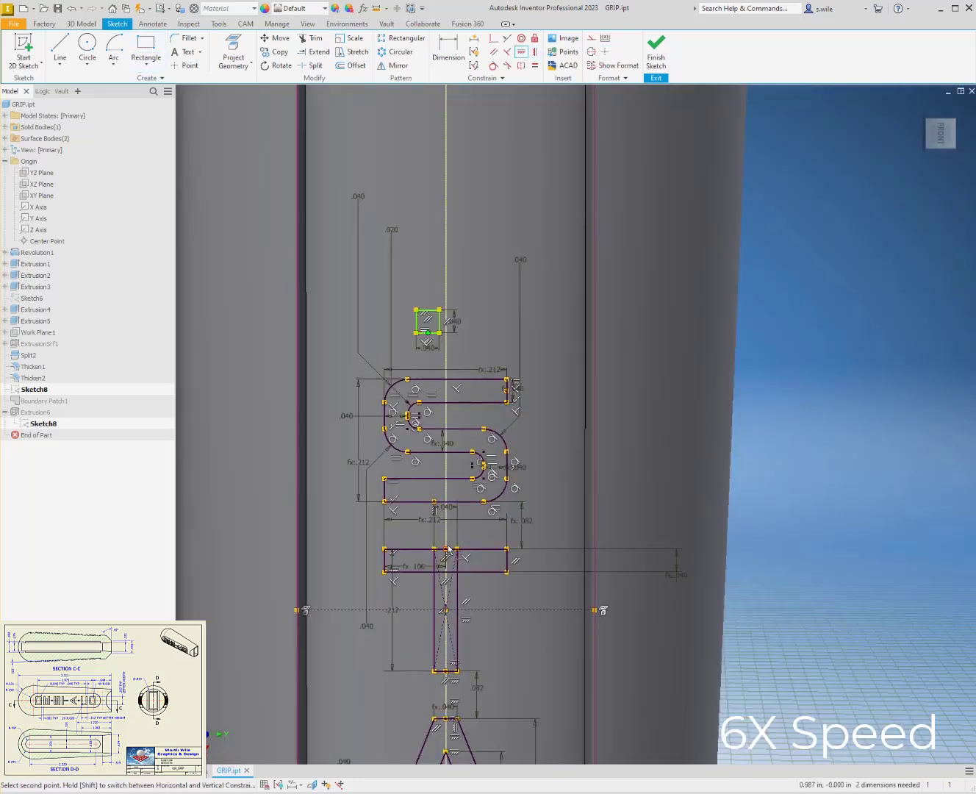
{"action": "scroll", "coordinate": [445, 287], "scroll_direction": "up", "scroll_amount": 4}
{"action": "key", "text": "d"}
{"action": "left_click", "coordinate": [458, 394]}
{"action": "left_click", "coordinate": [499, 481]}
{"action": "left_click", "coordinate": [473, 441]}
{"action": "type", "text": ".082"}
{"action": "scroll", "coordinate": [472, 440], "scroll_direction": "down", "scroll_amount": 3}
{"action": "key", "text": "Return"}
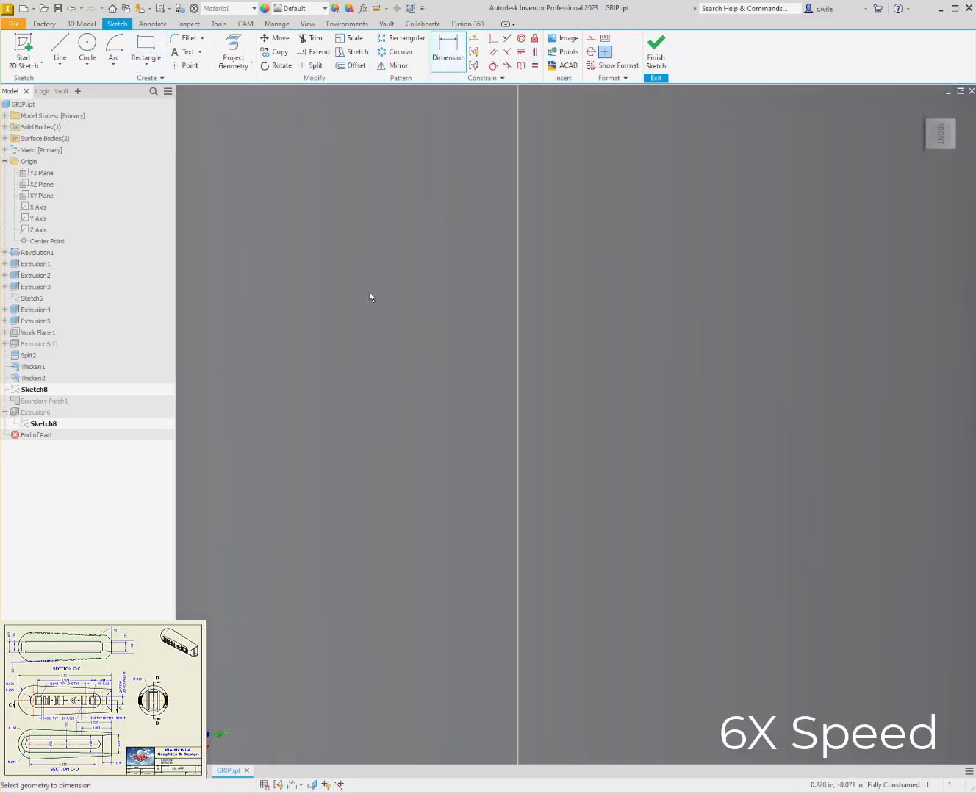
- Sketch a closed E-shaped outline of straight lines in the recess above the small square
{"action": "scroll", "coordinate": [370, 294], "scroll_direction": "up", "scroll_amount": 4}
{"action": "left_click", "coordinate": [60, 48]}
{"action": "left_click", "coordinate": [565, 479]}
{"action": "left_click", "coordinate": [437, 478]}
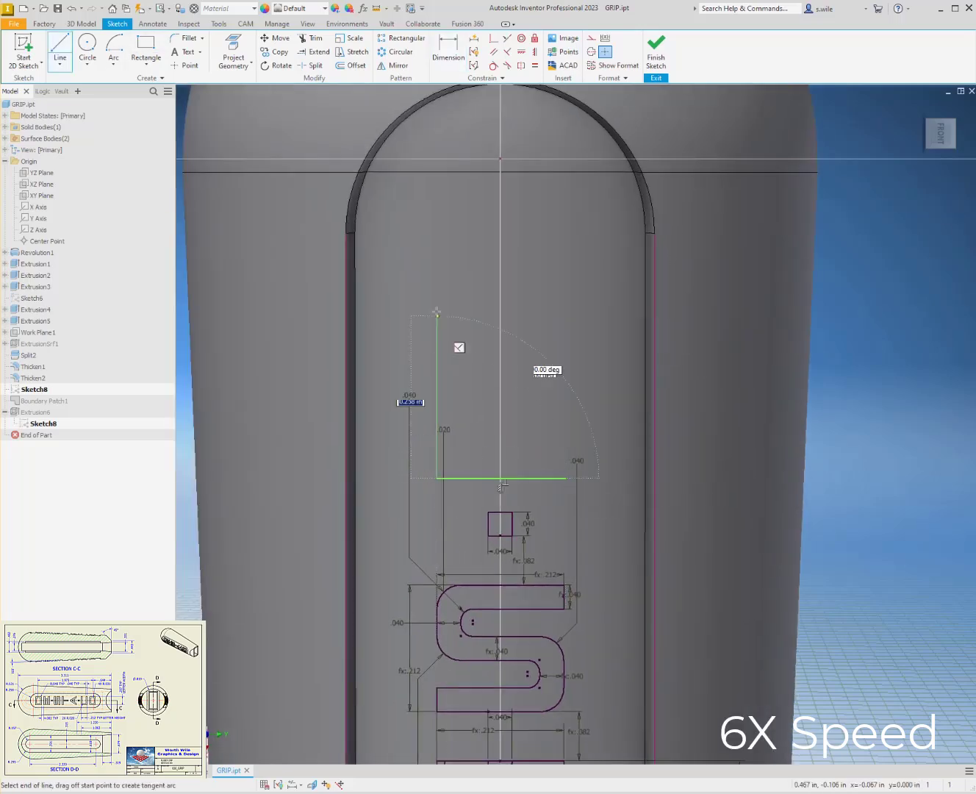
{"action": "left_click", "coordinate": [436, 299]}
{"action": "left_click", "coordinate": [582, 299]}
{"action": "left_click", "coordinate": [581, 338]}
{"action": "left_click", "coordinate": [464, 338]}
{"action": "left_click", "coordinate": [464, 364]}
{"action": "left_click", "coordinate": [544, 365]}
{"action": "left_click", "coordinate": [545, 397]}
{"action": "left_click", "coordinate": [467, 398]}
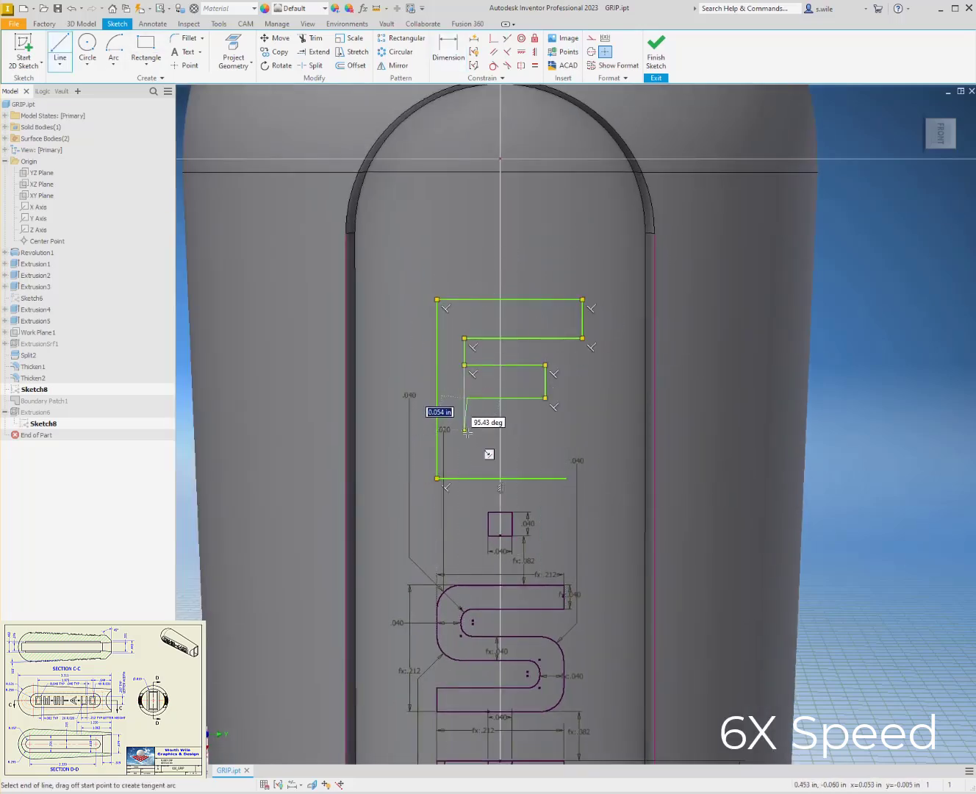
{"action": "left_click", "coordinate": [467, 447]}
{"action": "left_click", "coordinate": [566, 448]}
{"action": "left_click", "coordinate": [566, 478]}
- Make the E's outer arm ends collinear and align its outer sides with the corresponding sides of the S
{"action": "left_click", "coordinate": [508, 38]}
{"action": "left_click", "coordinate": [582, 318]}
{"action": "left_click", "coordinate": [566, 463]}
{"action": "left_click", "coordinate": [565, 463]}
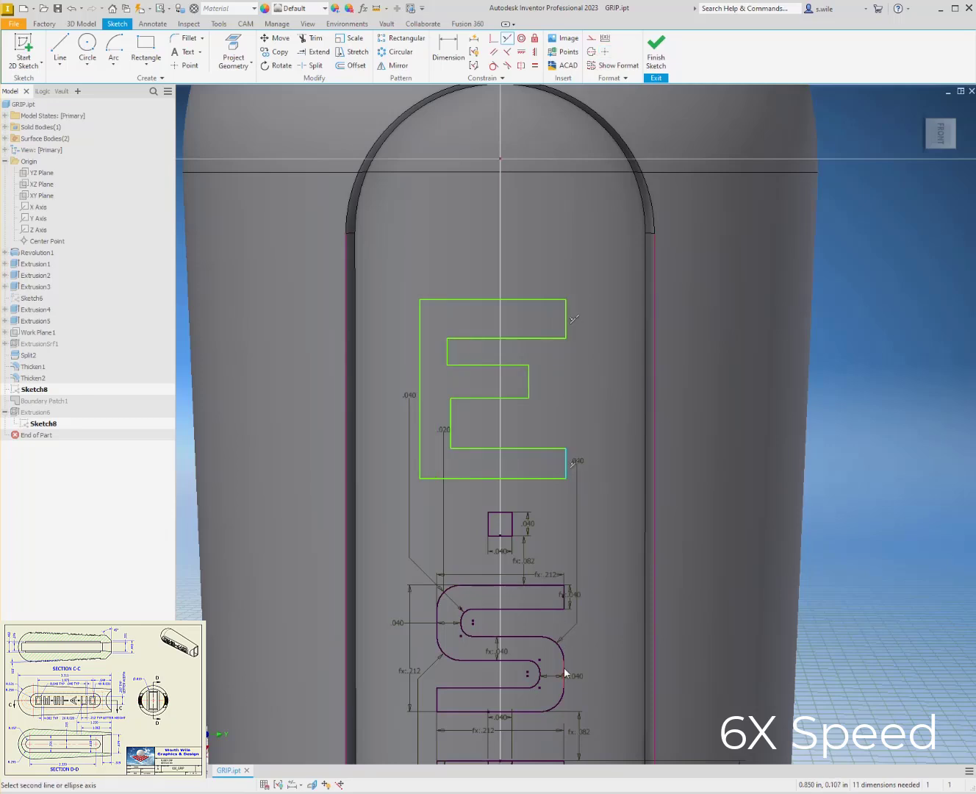
{"action": "left_click", "coordinate": [563, 668]}
{"action": "left_click", "coordinate": [437, 622]}
- Dimension the E's overall height 0.212 in, linked to the S's height, and its upper arm thickness 0.040 in
{"action": "left_click", "coordinate": [448, 53]}
{"action": "left_click", "coordinate": [397, 359]}
{"action": "left_click", "coordinate": [410, 671]}
{"action": "key", "text": "Return"}
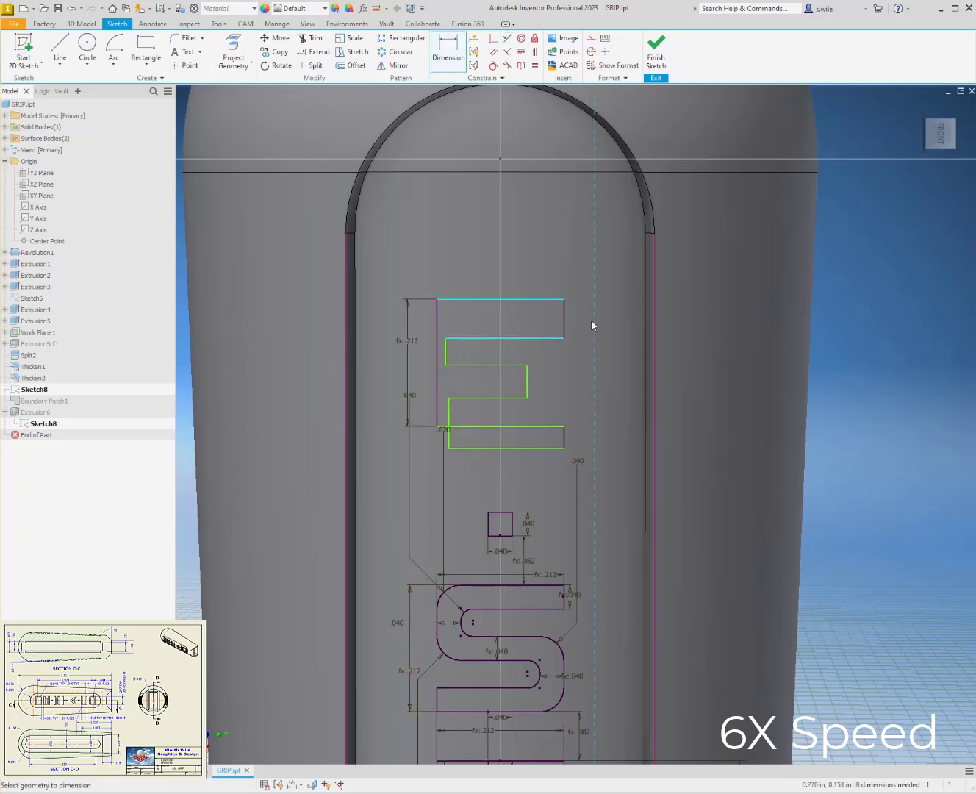
{"action": "left_click", "coordinate": [576, 319]}
{"action": "type", "text": ".04"}
{"action": "key", "text": "Return"}
- Apply equal constraints to the E's arm ends and to the two inner edges between its arms
{"action": "left_click", "coordinate": [536, 66]}
{"action": "left_click", "coordinate": [563, 312]}
{"action": "left_click", "coordinate": [527, 368]}
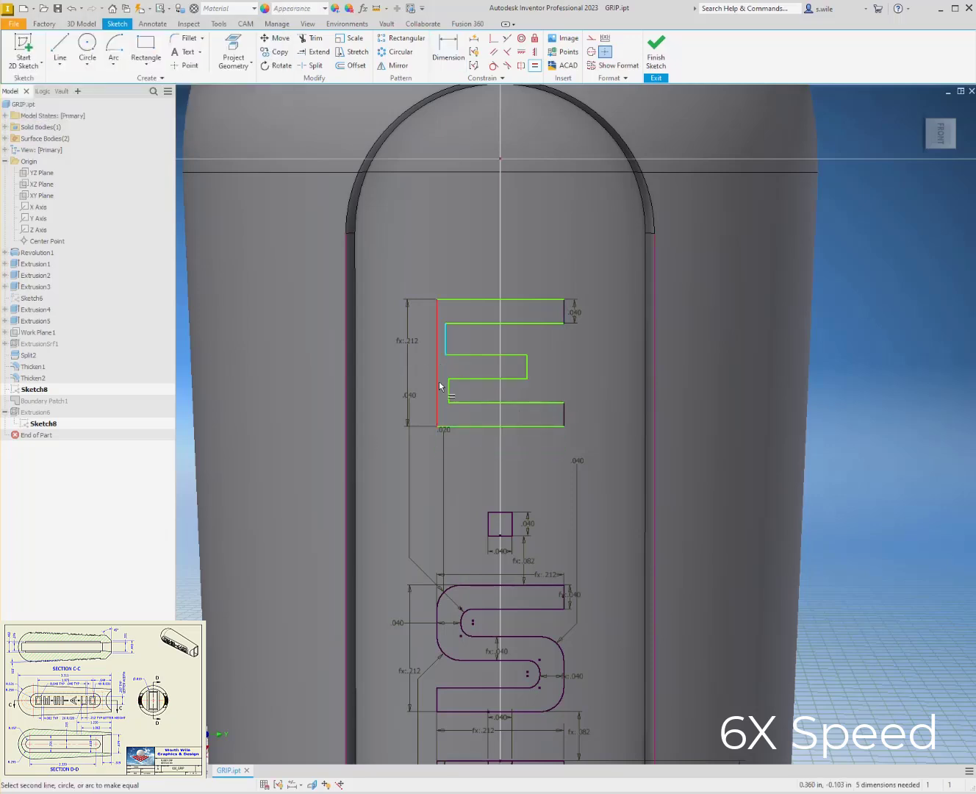
{"action": "left_click", "coordinate": [449, 390]}
- Dimension the thickness of the E's stem 0.040 in
{"action": "key", "text": "d"}
{"action": "left_click", "coordinate": [527, 365]}
{"action": "key", "text": "Escape"}
{"action": "left_click", "coordinate": [449, 394]}
{"action": "left_click", "coordinate": [450, 417]}
{"action": "type", "text": ".04"}
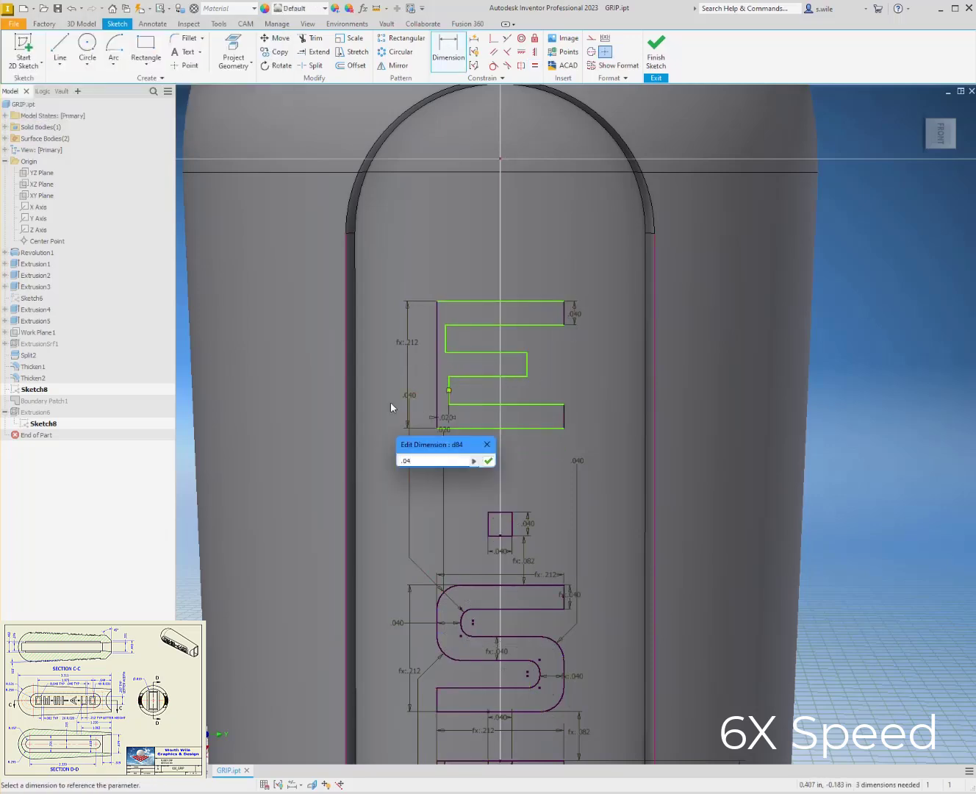
{"action": "key", "text": "Return"}
- Set the E's middle arm 0.040 in shorter than its outer arms and link the gap to the square at 0.082 in
{"action": "left_click", "coordinate": [536, 65]}
{"action": "middle_click_drag", "start_coordinate": [523, 367], "coordinate": [452, 410]}
{"action": "key", "text": "d"}
{"action": "left_click", "coordinate": [456, 409]}
{"action": "left_click", "coordinate": [492, 356]}
{"action": "left_click", "coordinate": [474, 417]}
{"action": "type", "text": ".04"}
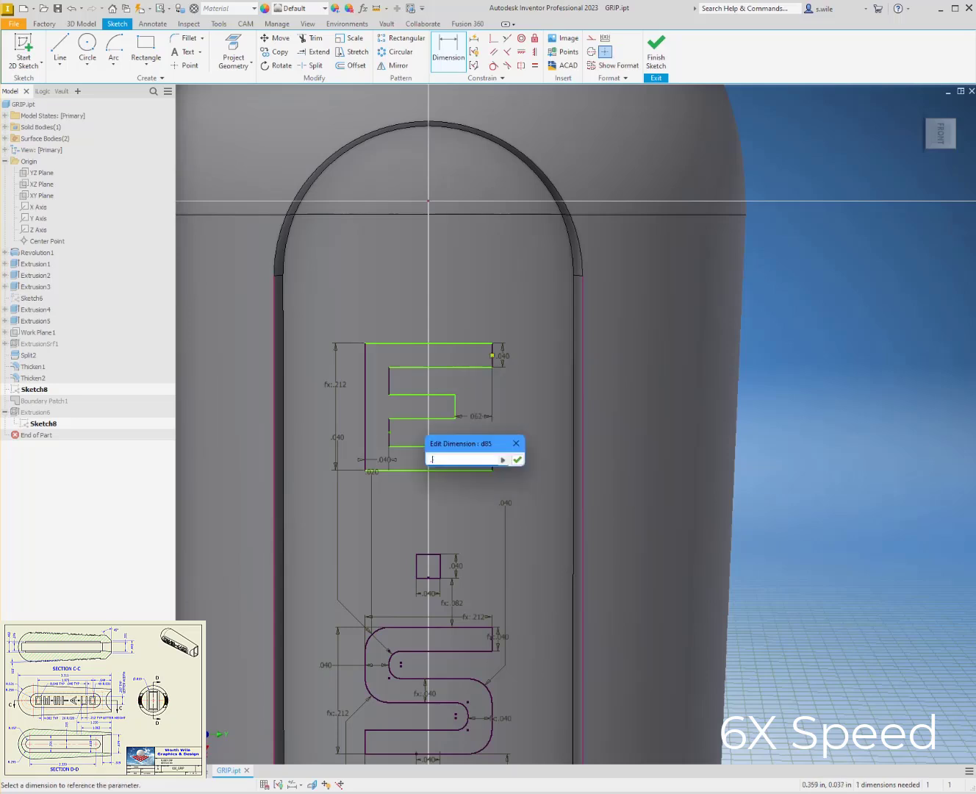
{"action": "key", "text": "Return"}
{"action": "left_click", "coordinate": [435, 470]}
- Sketch a rectangle with a smaller rectangle inside it above the E for the letter D
{"action": "left_click", "coordinate": [146, 47]}
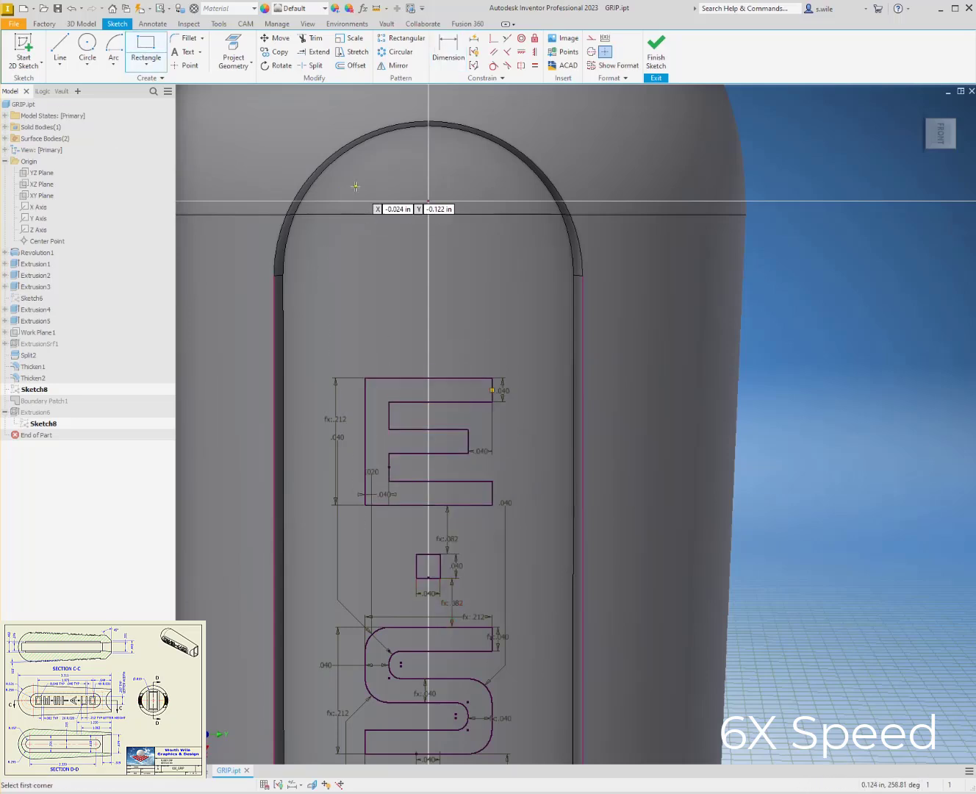
{"action": "left_click", "coordinate": [357, 187]}
{"action": "left_click", "coordinate": [479, 338]}
{"action": "left_click", "coordinate": [396, 219]}
{"action": "left_click", "coordinate": [440, 295]}
{"action": "key", "text": "Escape"}
- Fillet the D's inner right corners with a 0.020 in radius and its outer right corners with a 0.040 in radius
{"action": "left_click", "coordinate": [188, 39]}
{"action": "left_click", "coordinate": [441, 295]}
{"action": "left_click", "coordinate": [440, 219]}
{"action": "left_click_drag", "start_coordinate": [214, 117], "coordinate": [161, 126]}
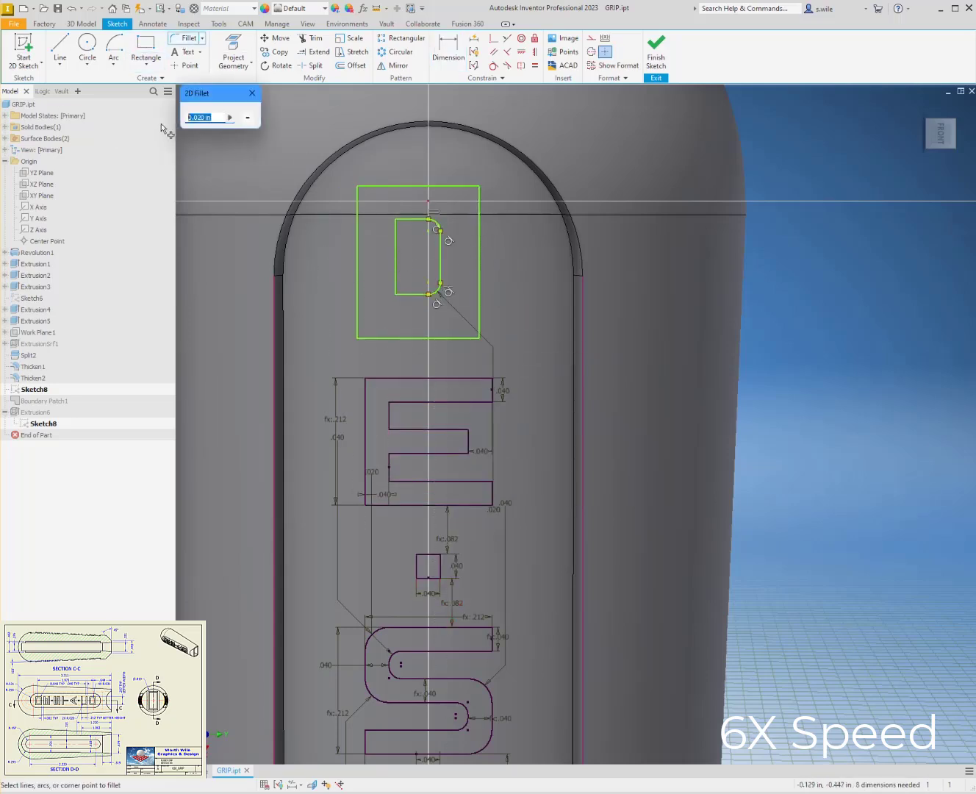
{"action": "type", "text": ".04"}
{"action": "left_click", "coordinate": [478, 186]}
{"action": "left_click", "coordinate": [479, 337]}
{"action": "key", "text": "Escape"}
- Make the D's outer sides collinear with the E's and dimension the gap between the letters 0.082 in, linked to the existing gap
{"action": "left_click", "coordinate": [507, 38]}
{"action": "left_click", "coordinate": [493, 391]}
{"action": "key", "text": "d"}
{"action": "left_click", "coordinate": [445, 358]}
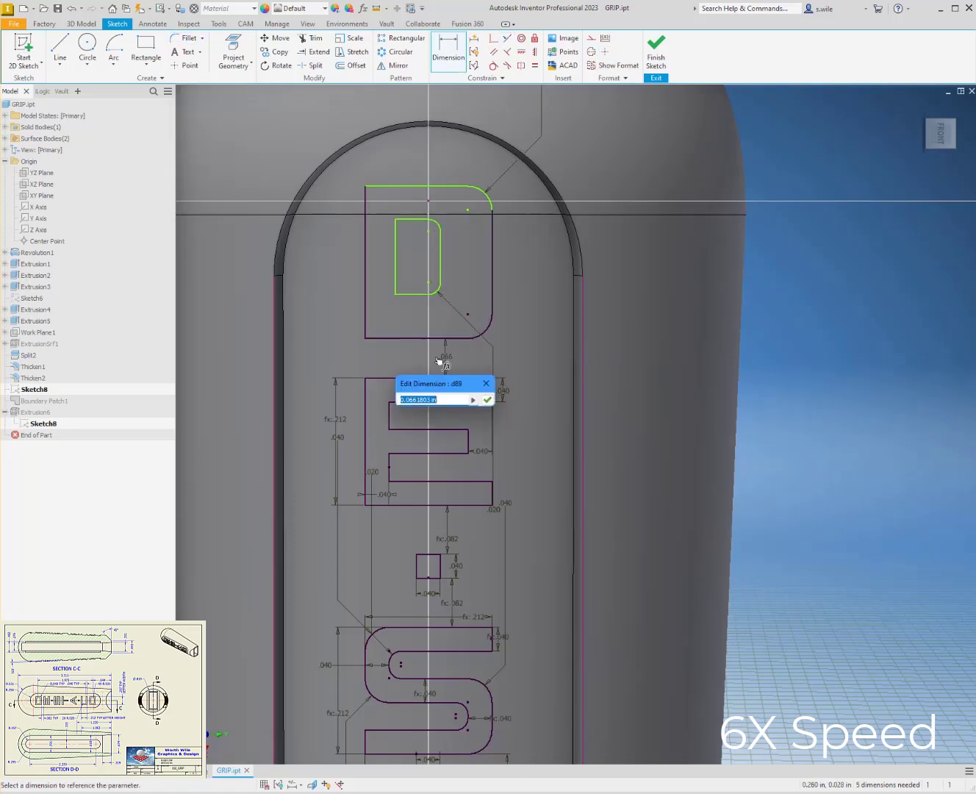
{"action": "left_click", "coordinate": [447, 539]}
{"action": "key", "text": "Return"}
- Dimension the D's lower and left wall thicknesses 0.040 in, linked to the E's 0.040 in dimension
{"action": "left_click", "coordinate": [396, 312]}
{"action": "left_click", "coordinate": [479, 450]}
{"action": "left_click", "coordinate": [348, 273]}
{"action": "left_click", "coordinate": [479, 451]}
{"action": "key", "text": "Return"}
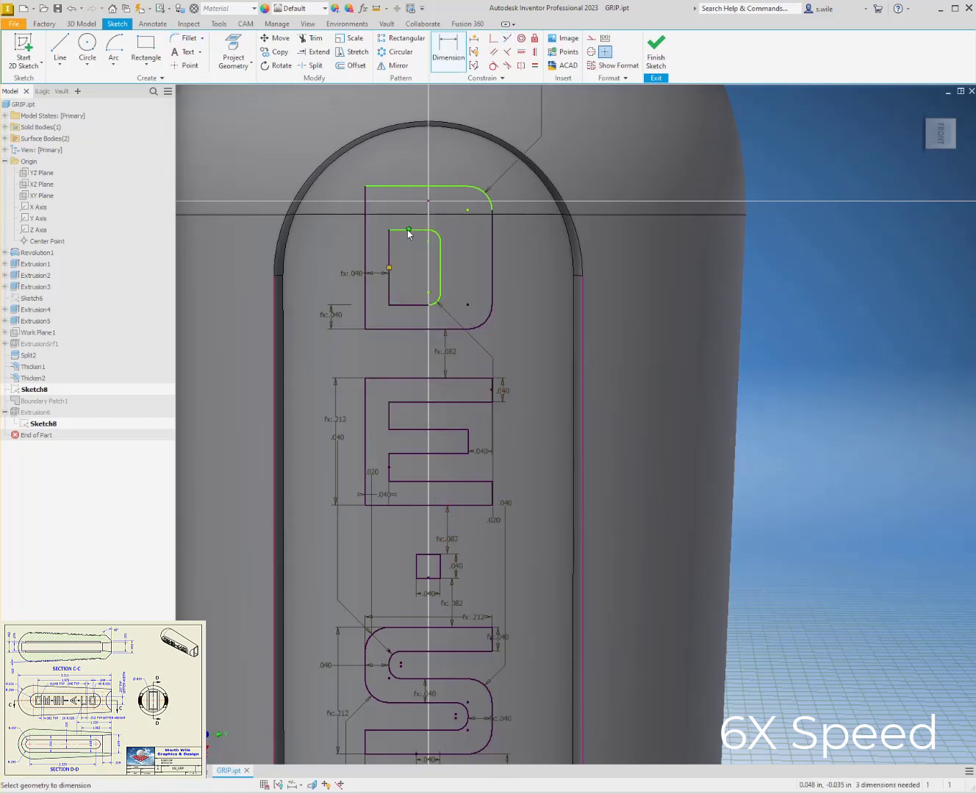
- Dimension the D's upper and right wall thicknesses 0.040 in, linked to the existing thickness dimensions
{"action": "left_click", "coordinate": [408, 230]}
{"action": "left_click", "coordinate": [393, 186]}
{"action": "left_click", "coordinate": [329, 220]}
{"action": "left_click", "coordinate": [336, 315]}
{"action": "key", "text": "Return"}
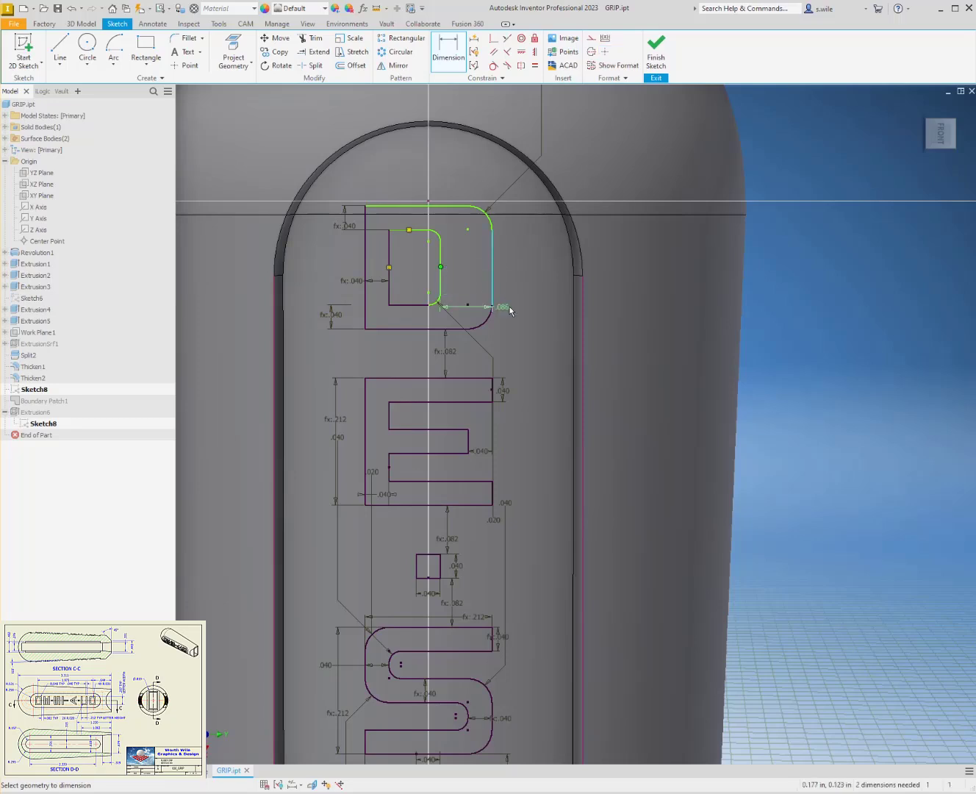
{"action": "left_click", "coordinate": [511, 309]}
{"action": "key", "text": "Return"}
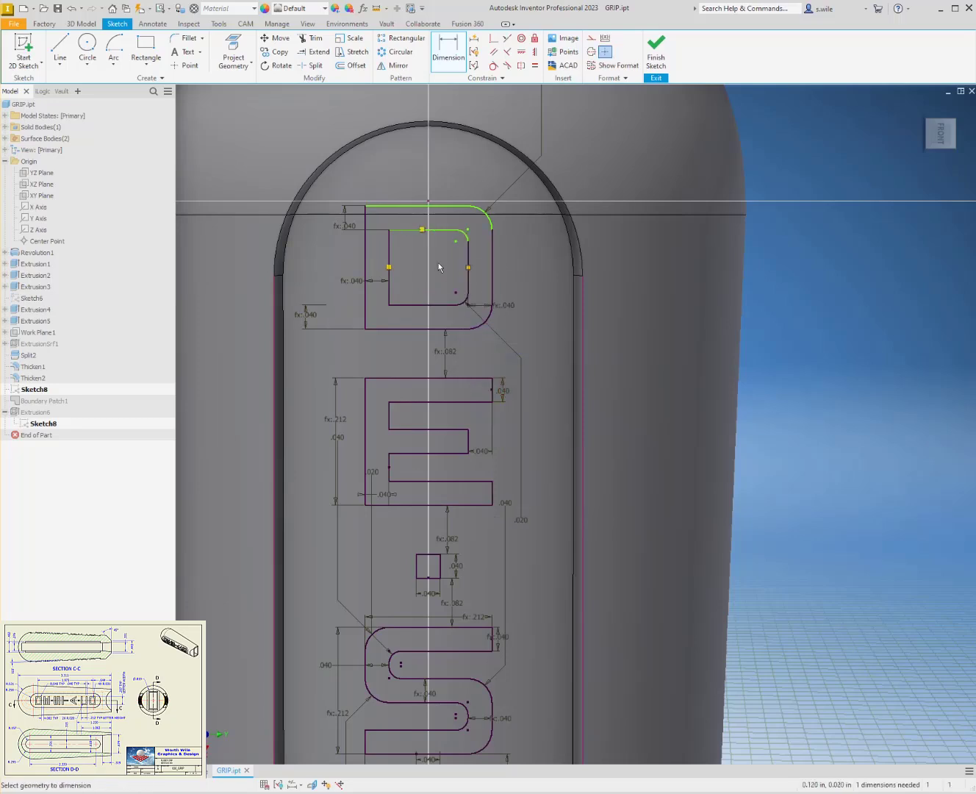
- Dimension the D's overall height as d82, linked to the E's 0.212 in height, and finish the sketch
{"action": "left_click", "coordinate": [326, 269]}
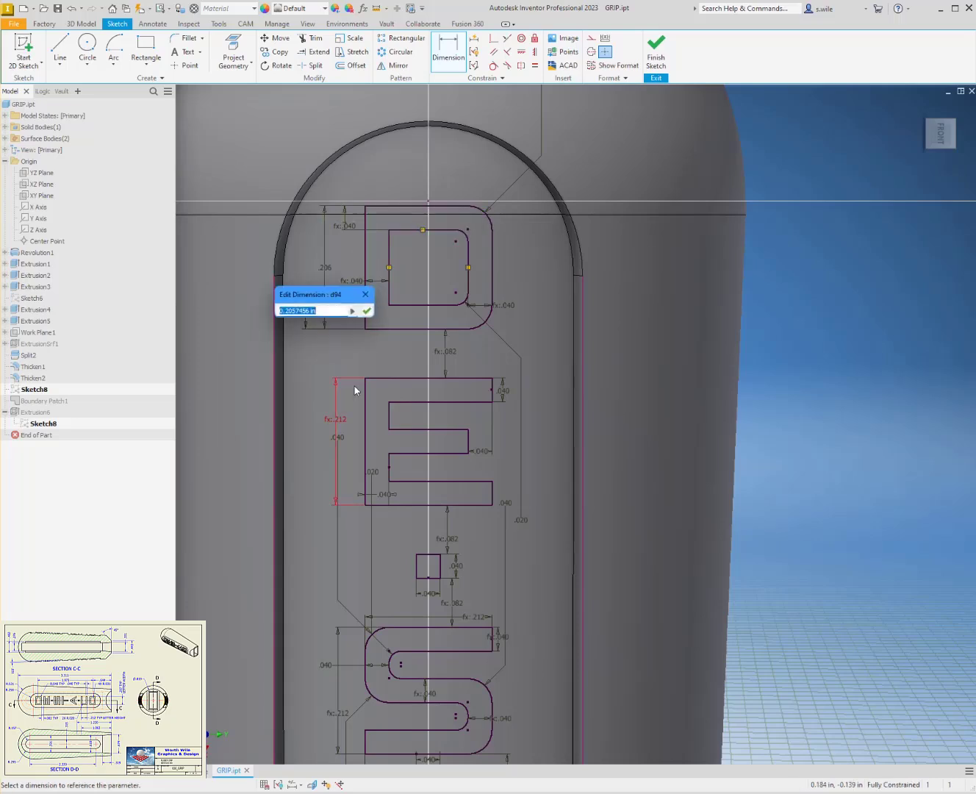
{"action": "type", "text": "d82"}
{"action": "key", "text": "Return"}
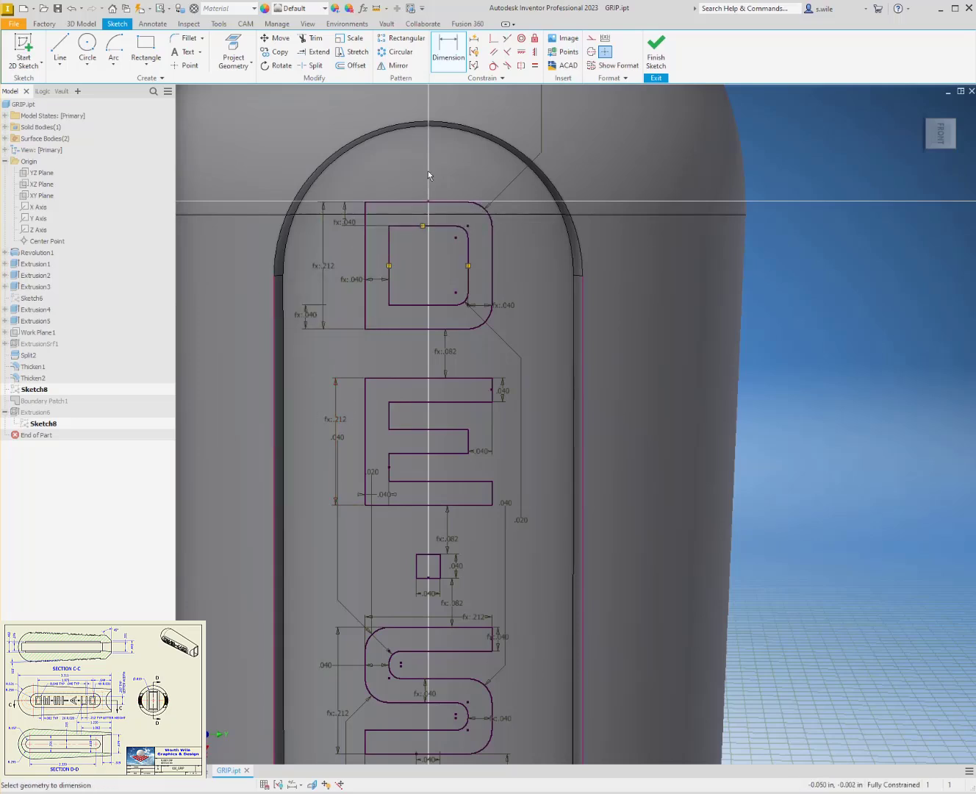
{"action": "left_click", "coordinate": [652, 59]}
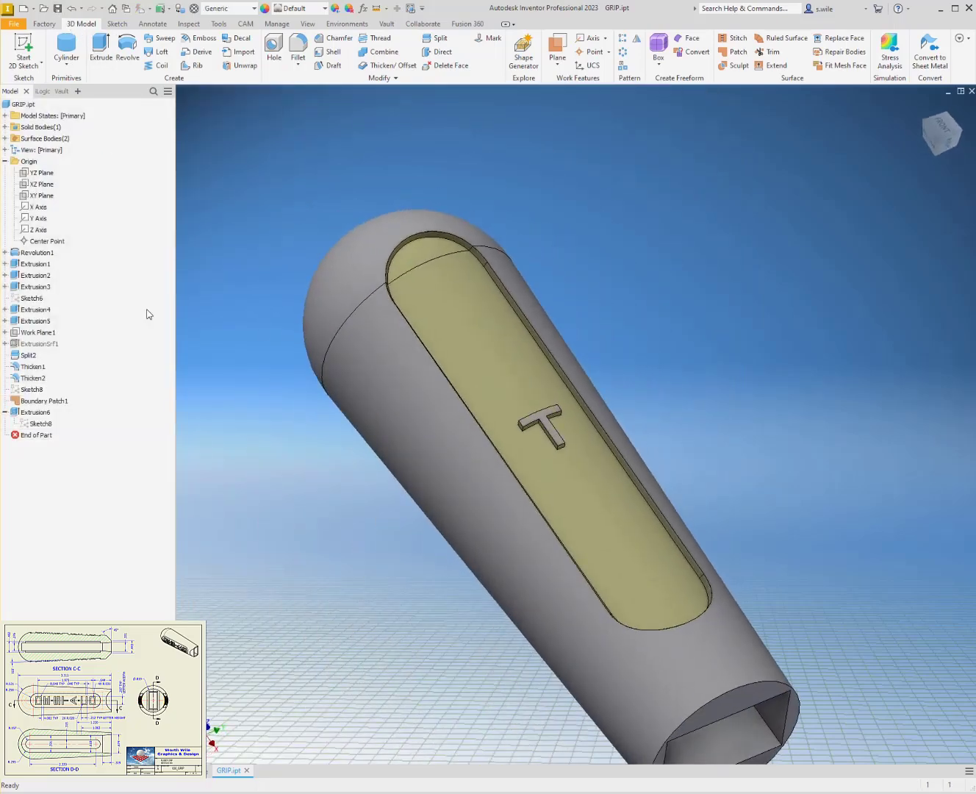
- Edit the lettering extrusion and select the D, E, upper square, S and T profiles
{"action": "double_click", "coordinate": [34, 412]}
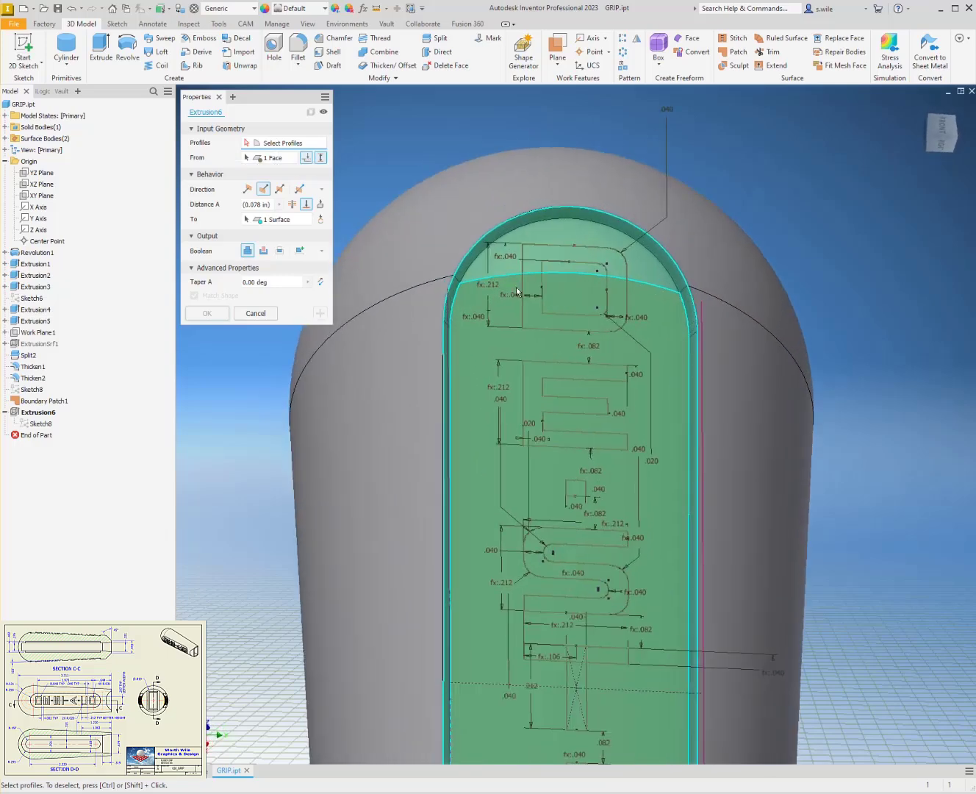
{"action": "left_click", "coordinate": [530, 267]}
{"action": "left_click", "coordinate": [524, 374]}
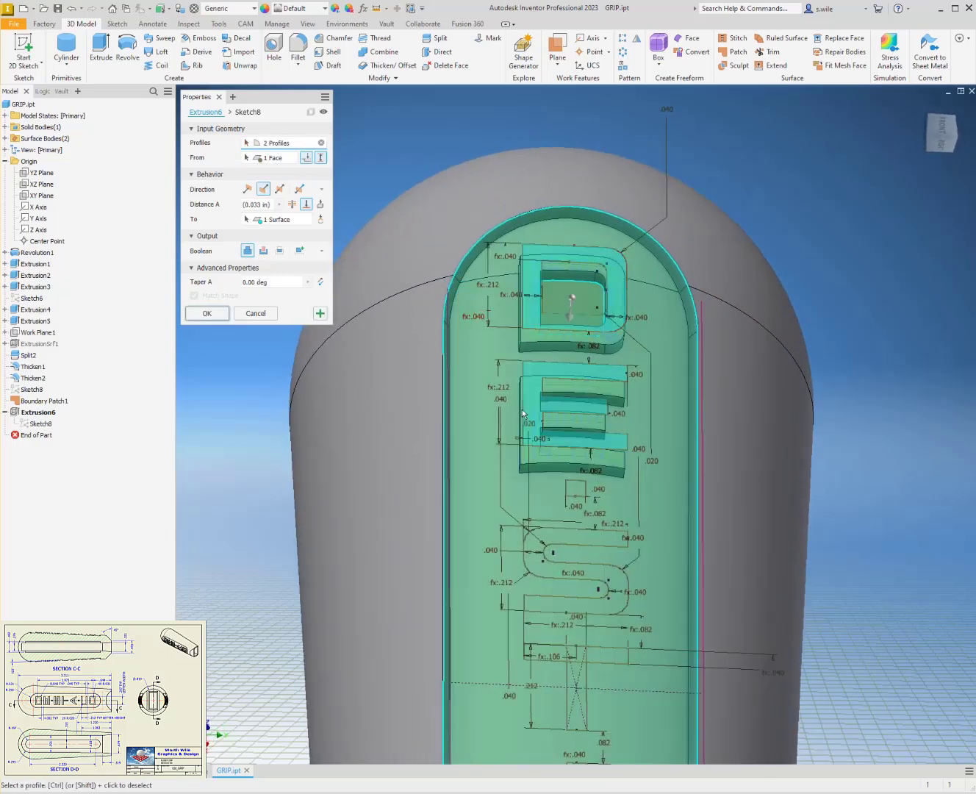
{"action": "left_click", "coordinate": [538, 530]}
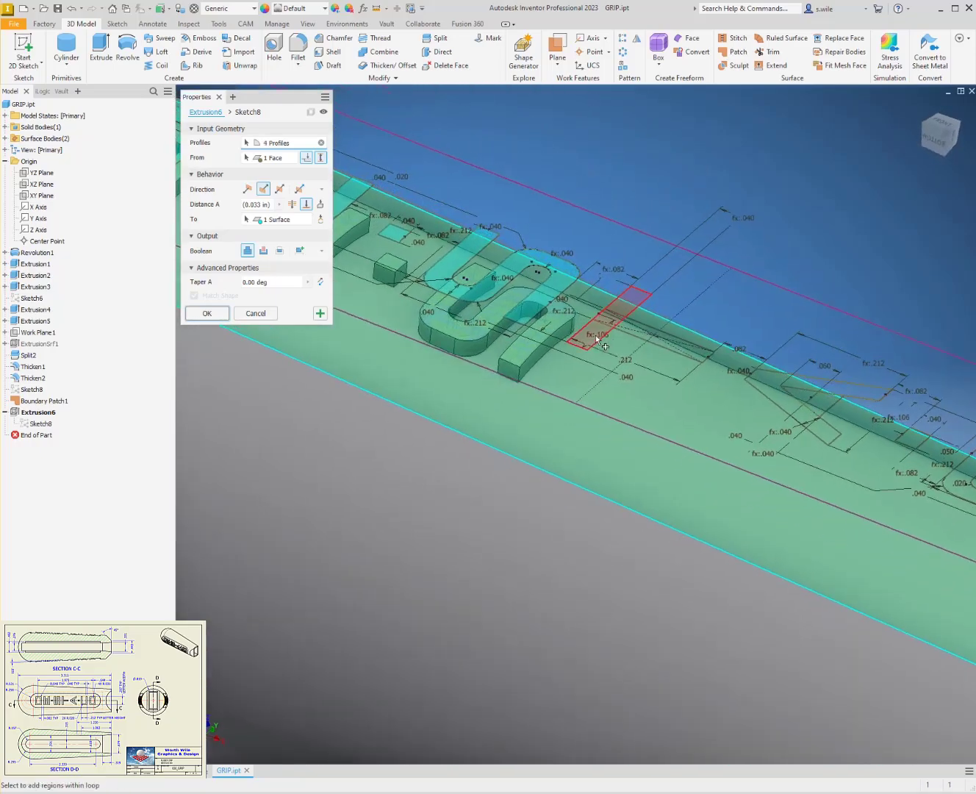
{"action": "left_click", "coordinate": [604, 322]}
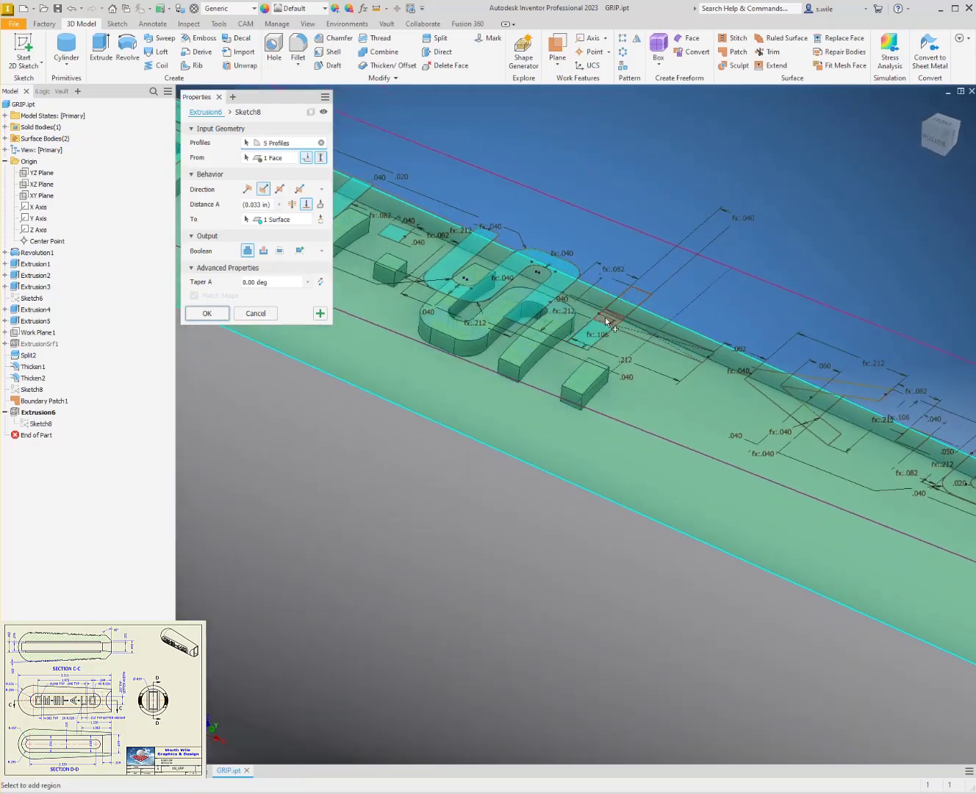
{"action": "left_click", "coordinate": [646, 334]}
- Add the A, lower square, C and O profiles to the extrusion and apply it
{"action": "middle_click_drag", "start_coordinate": [851, 444], "coordinate": [713, 377]}
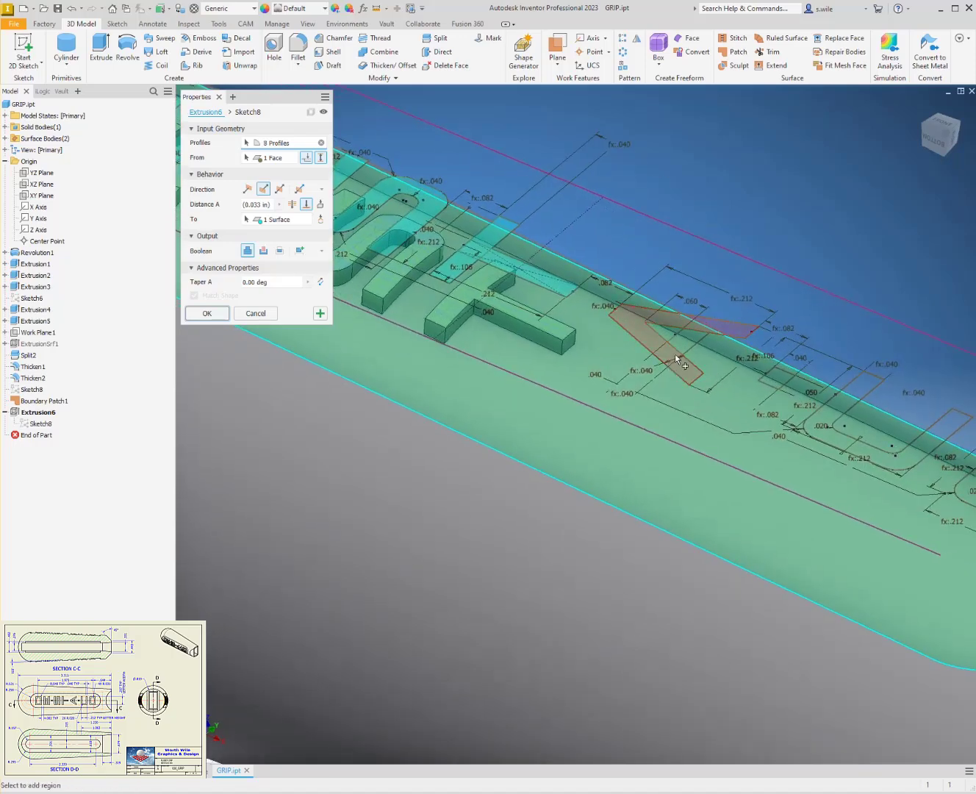
{"action": "left_click", "coordinate": [676, 355]}
{"action": "left_click", "coordinate": [683, 337]}
{"action": "mouse_move", "coordinate": [445, 404]}
{"action": "middle_mouse_down"}
{"action": "mouse_move", "coordinate": [413, 420]}
{"action": "mouse_move", "coordinate": [439, 397]}
{"action": "middle_mouse_up"}
{"action": "left_click", "coordinate": [569, 418]}
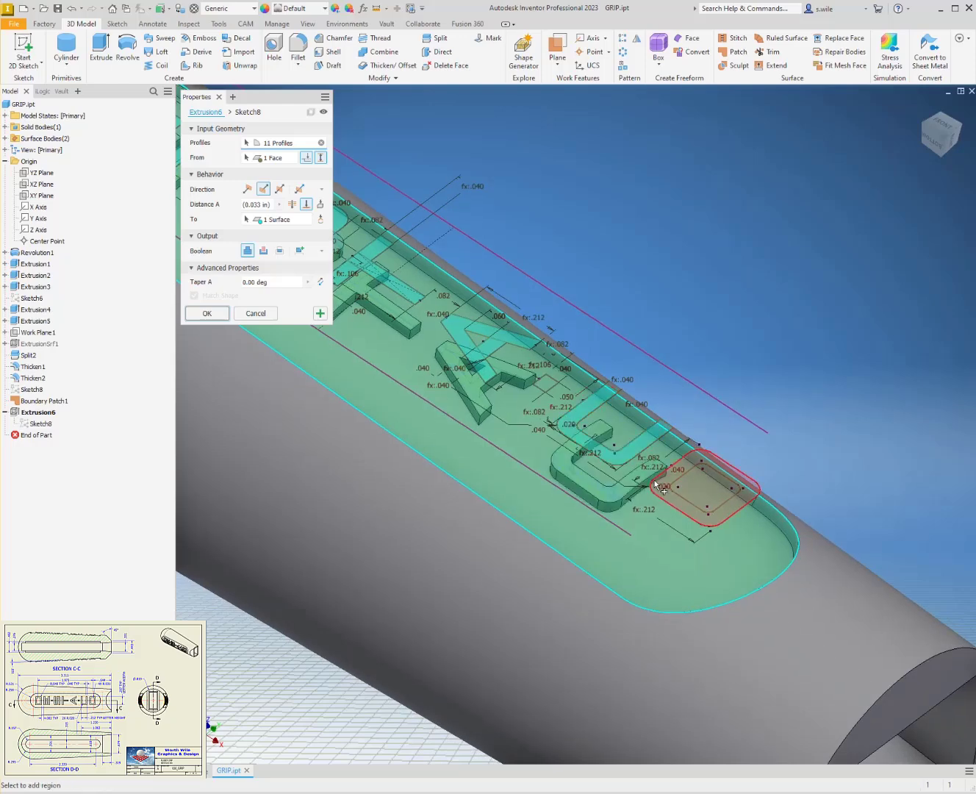
{"action": "left_click", "coordinate": [655, 483]}
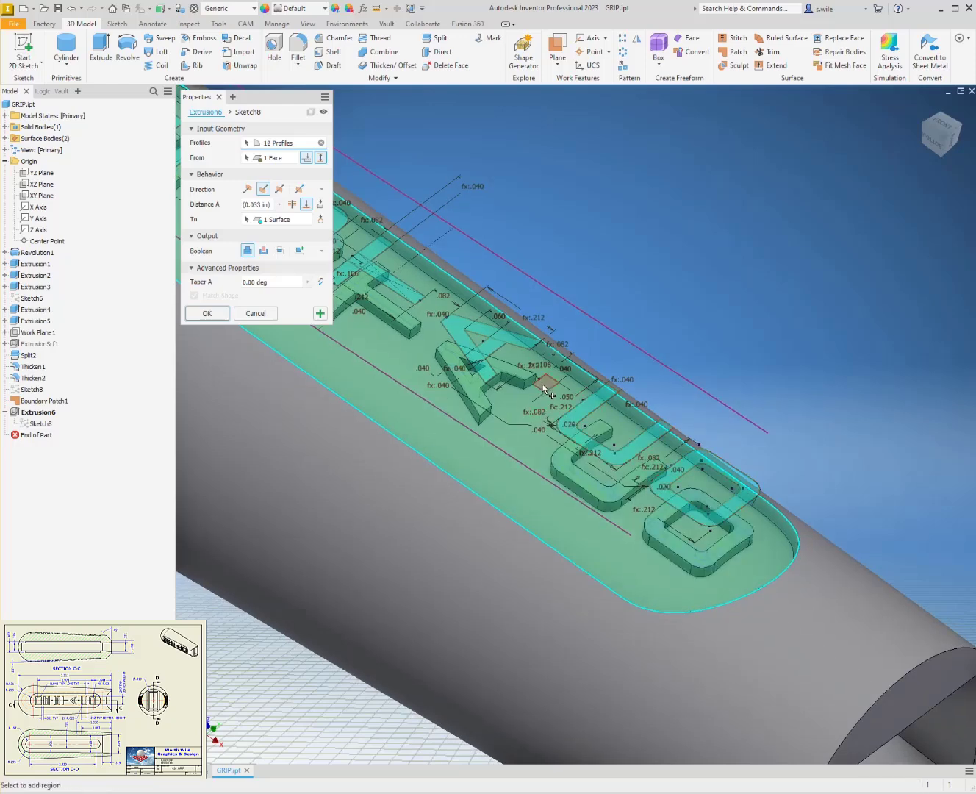
{"action": "middle_click_drag", "start_coordinate": [808, 309], "coordinate": [794, 301], "text": "shift"}
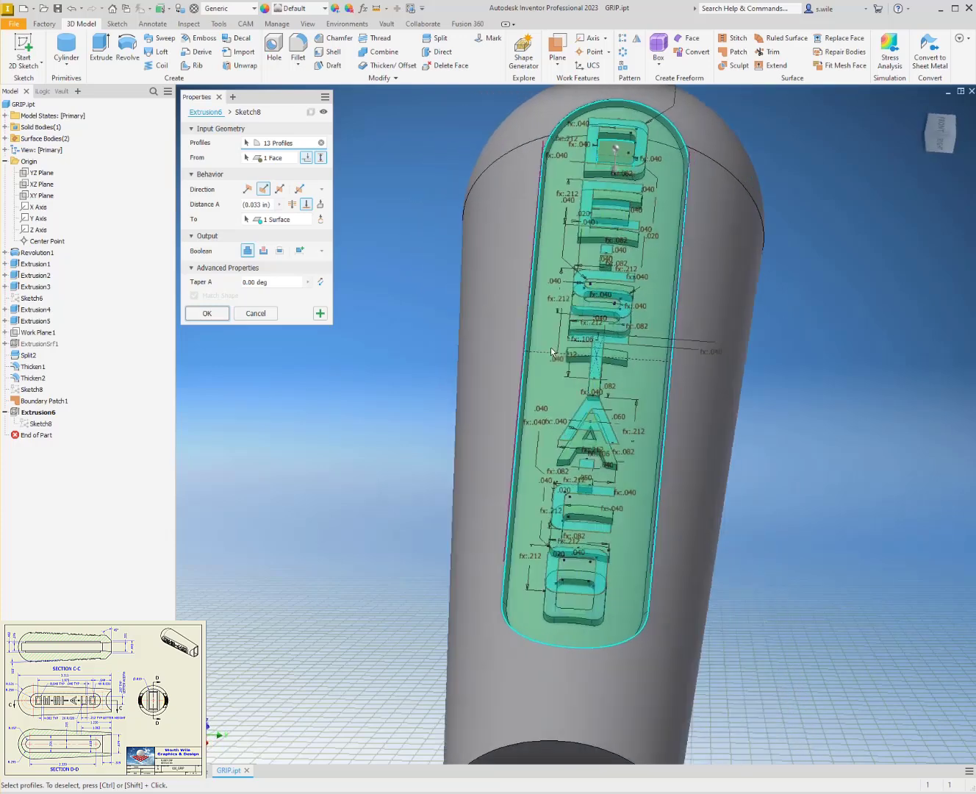
{"action": "middle_click_drag", "start_coordinate": [220, 331], "coordinate": [185, 351], "text": "shift"}
- Hide the boundary patch surface covering the front recess
{"action": "left_click", "coordinate": [33, 401]}
{"action": "right_click", "coordinate": [33, 403]}
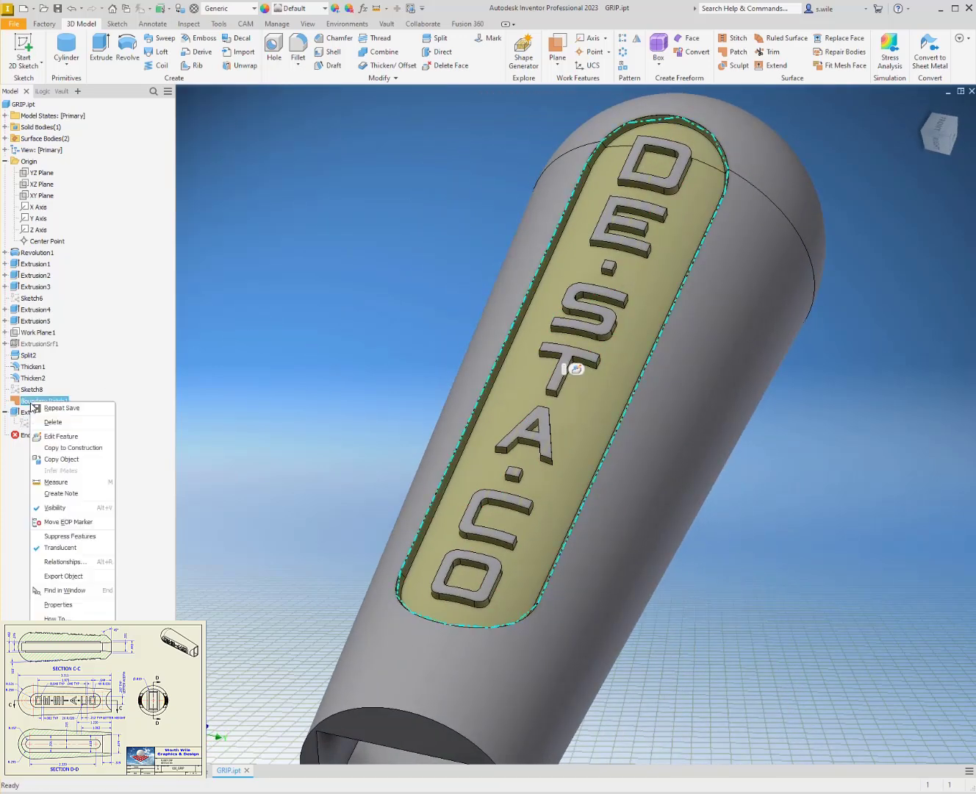
{"action": "left_click", "coordinate": [51, 527]}
{"action": "middle_click_drag", "start_coordinate": [223, 326], "coordinate": [236, 258], "text": "shift"}
{"action": "scroll", "coordinate": [235, 263], "scroll_direction": "down", "scroll_amount": 1}
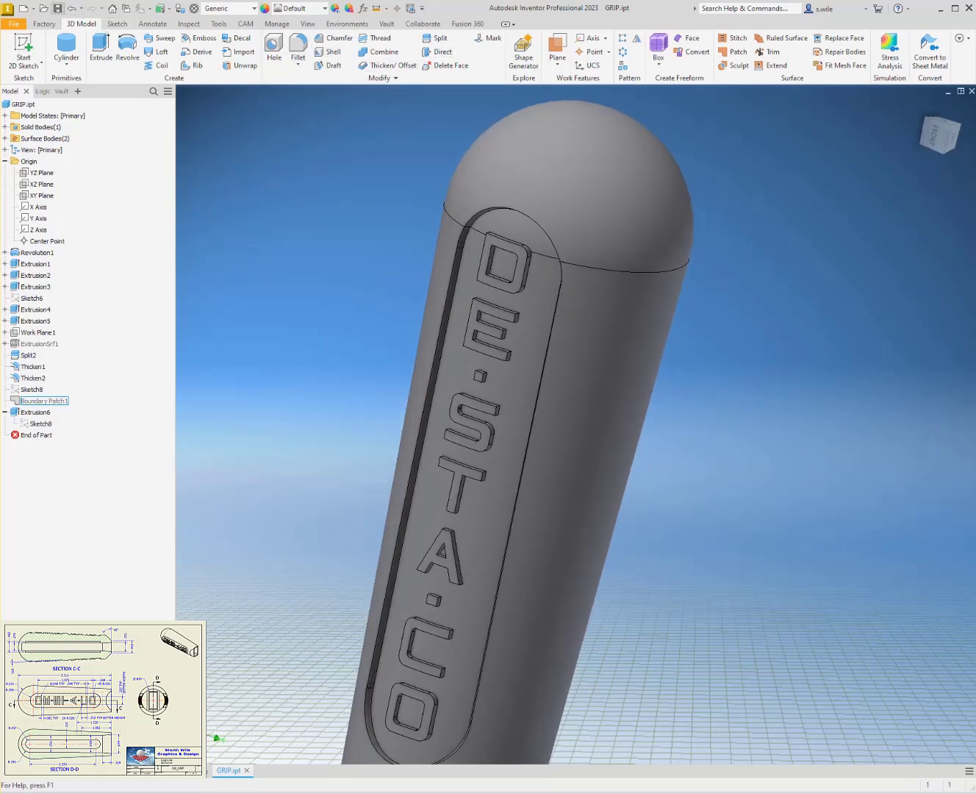
{"action": "left_click", "coordinate": [636, 41]}
{"action": "left_click", "coordinate": [523, 264]}
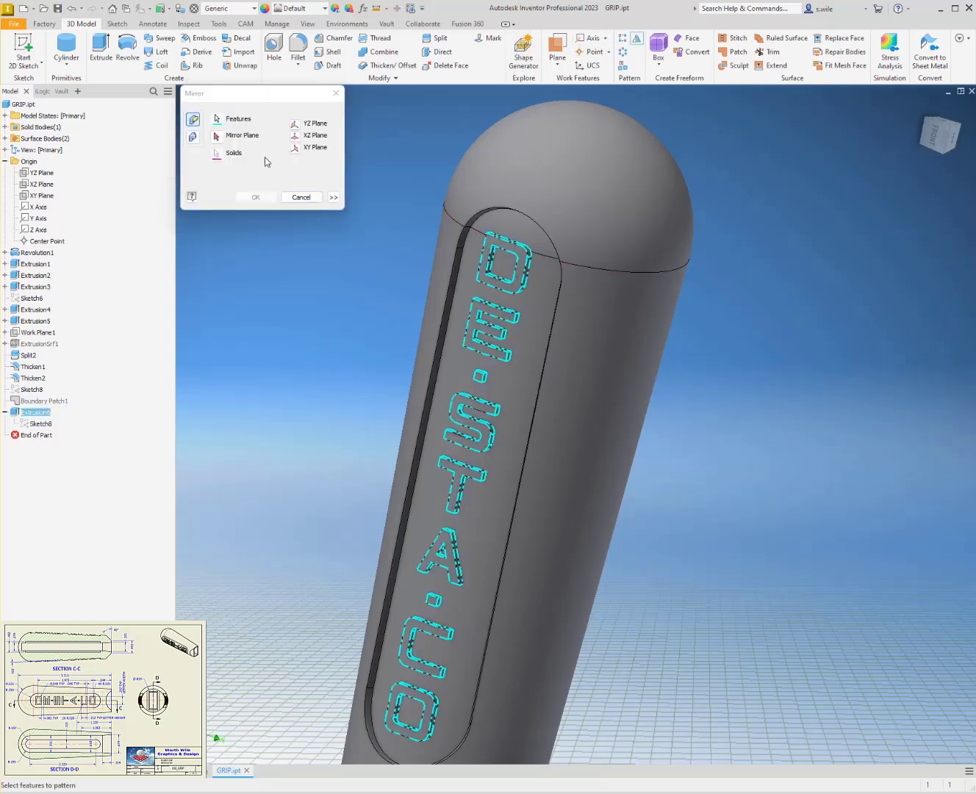
{"action": "left_click", "coordinate": [217, 137]}
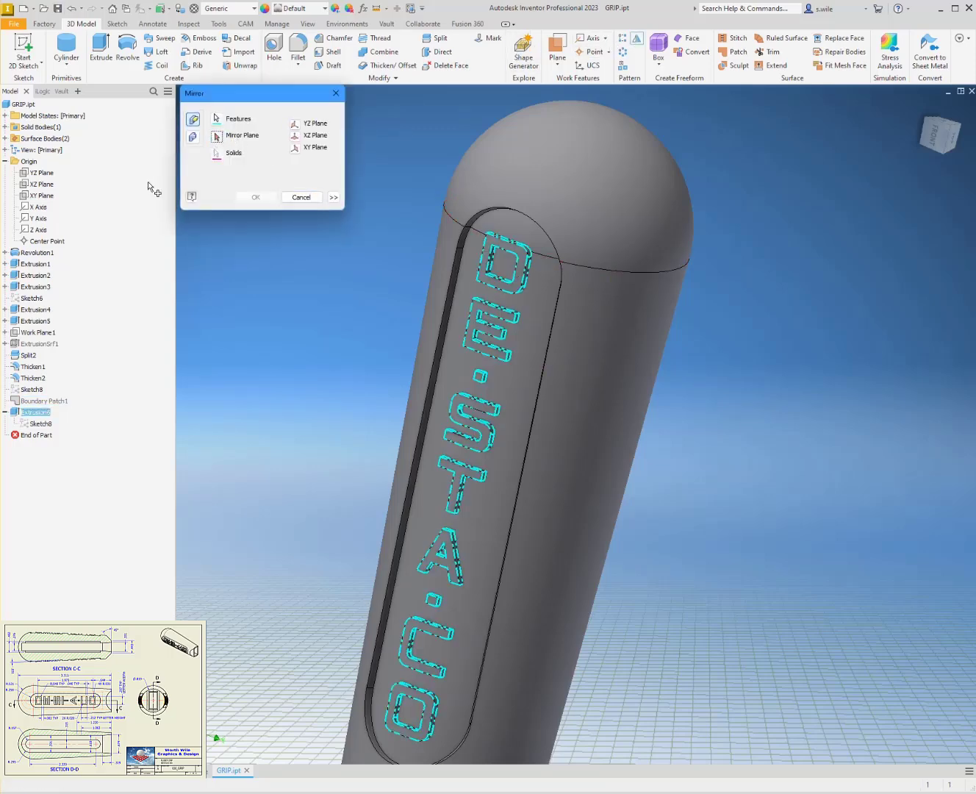
{"action": "left_click", "coordinate": [47, 195]}
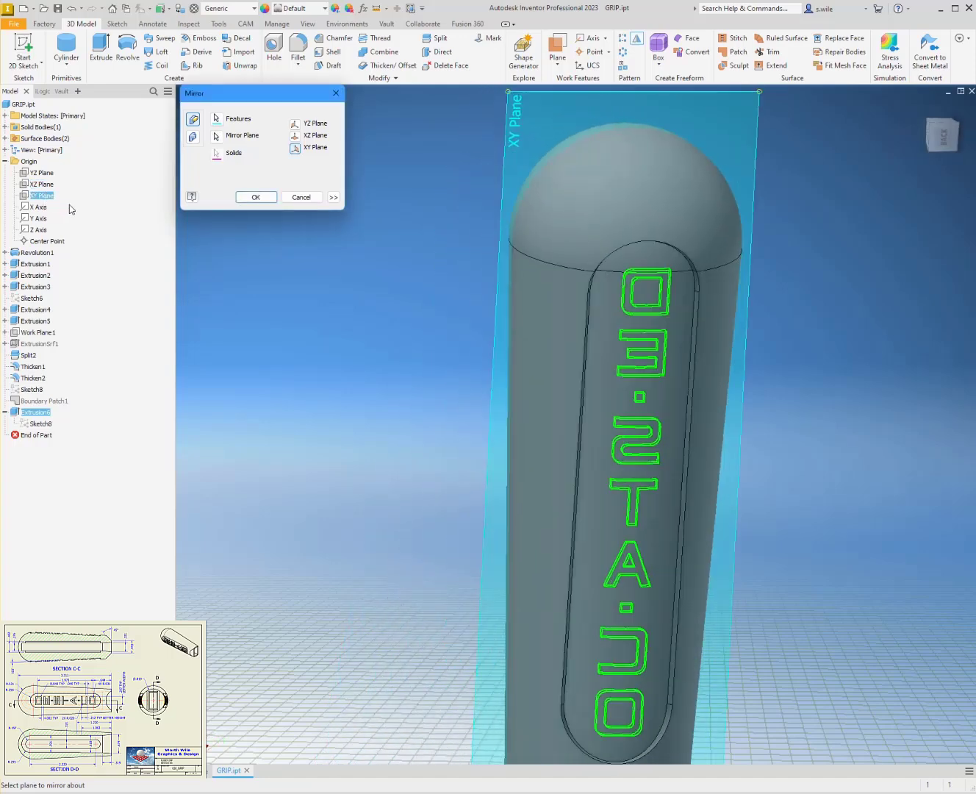
{"action": "left_click", "coordinate": [307, 198]}
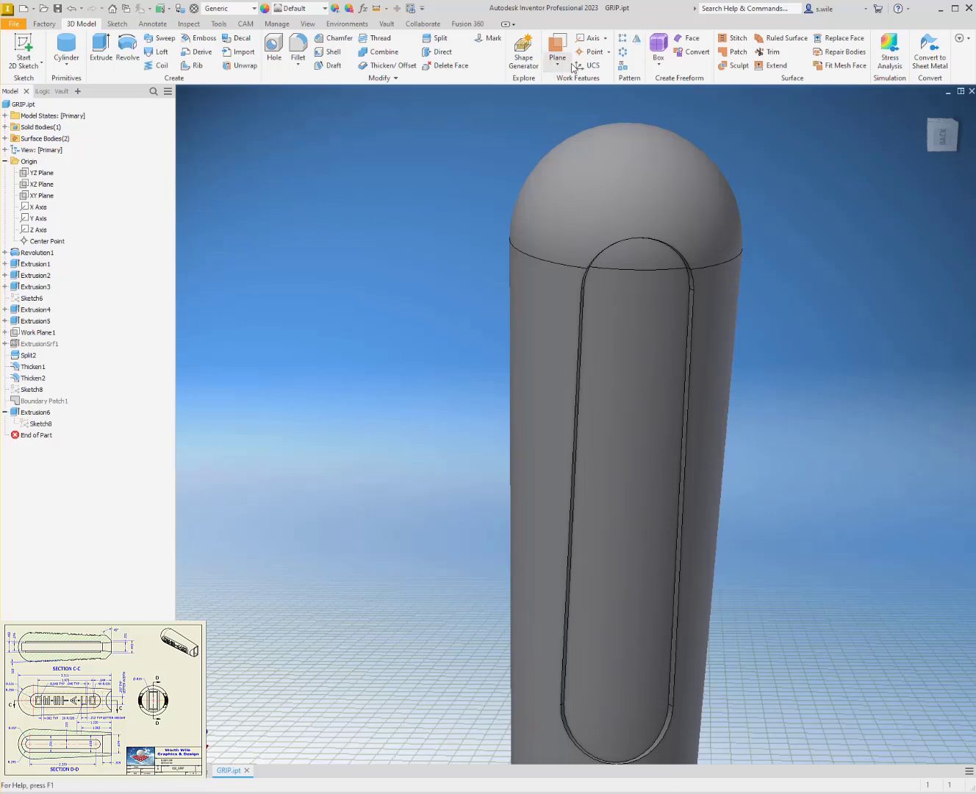
- Create a circular pattern of the lettering extrusion around the handle's central axis with 2 occurrences over 360 degrees
{"action": "left_click", "coordinate": [620, 56]}
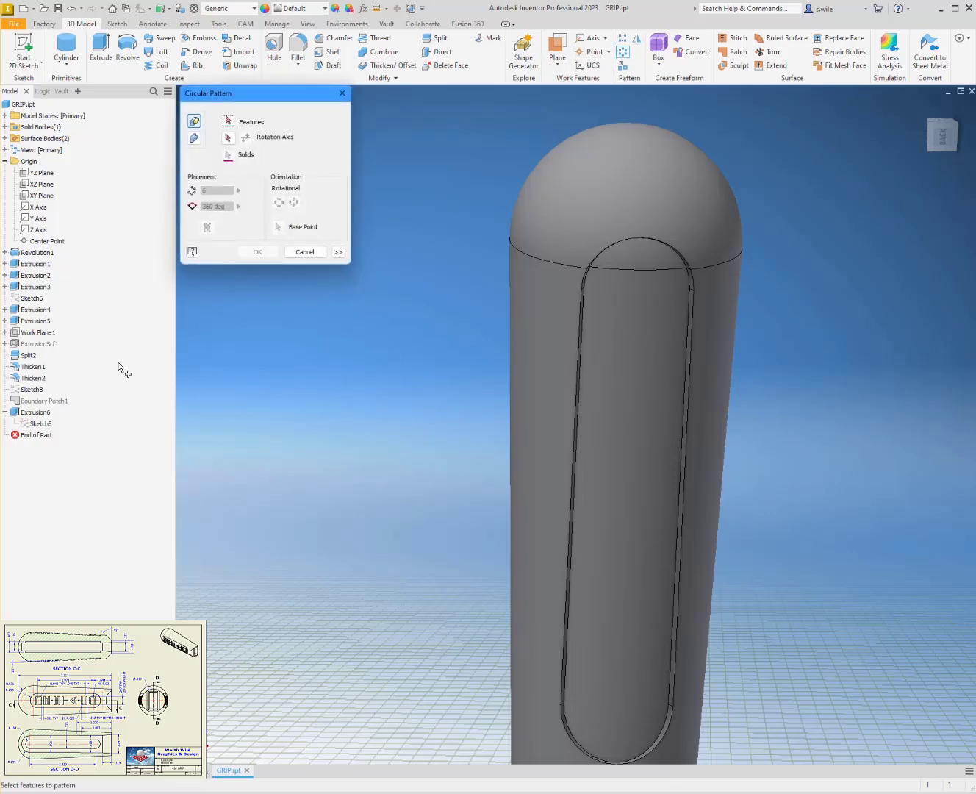
{"action": "left_click", "coordinate": [35, 412]}
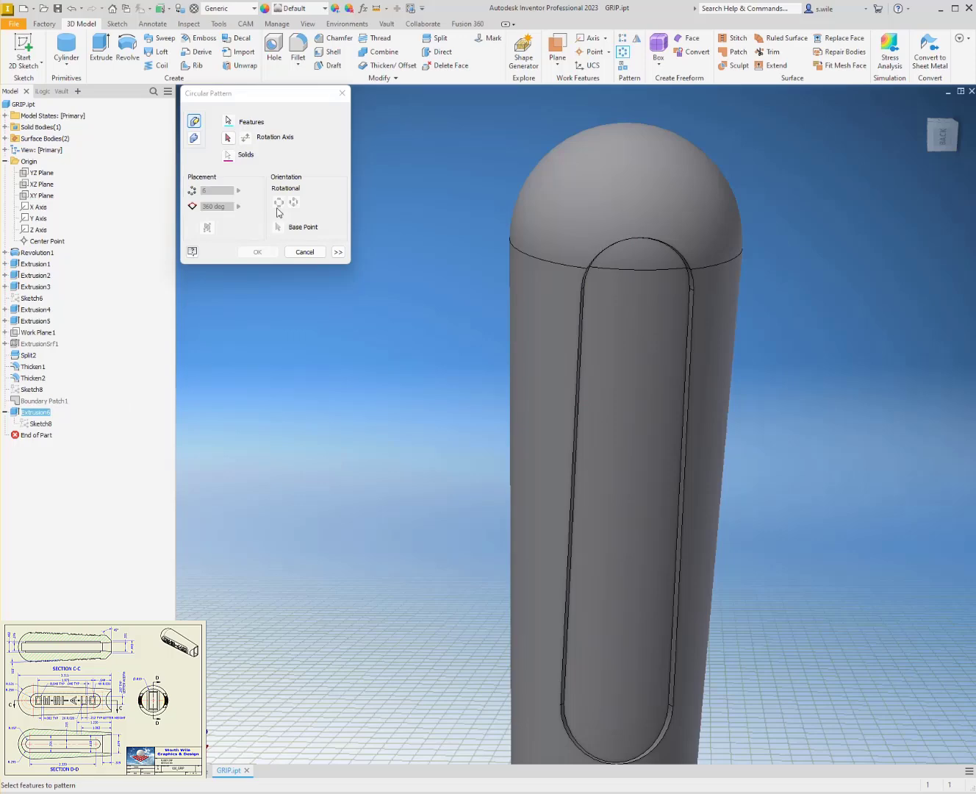
{"action": "left_click", "coordinate": [231, 140]}
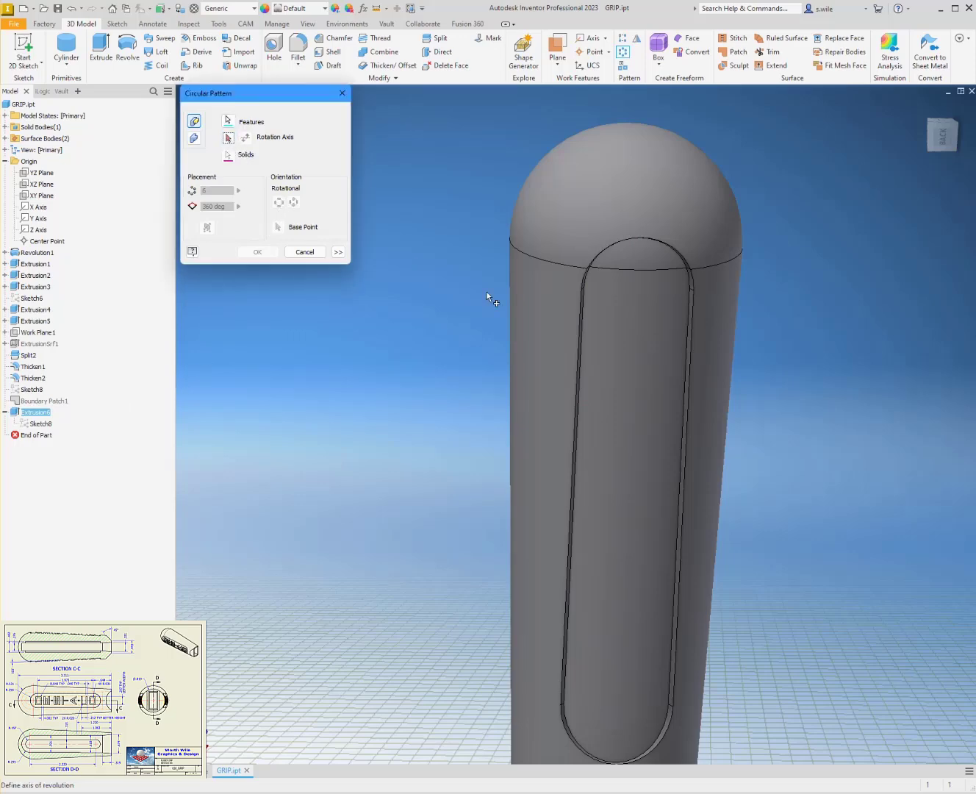
{"action": "left_click", "coordinate": [539, 318]}
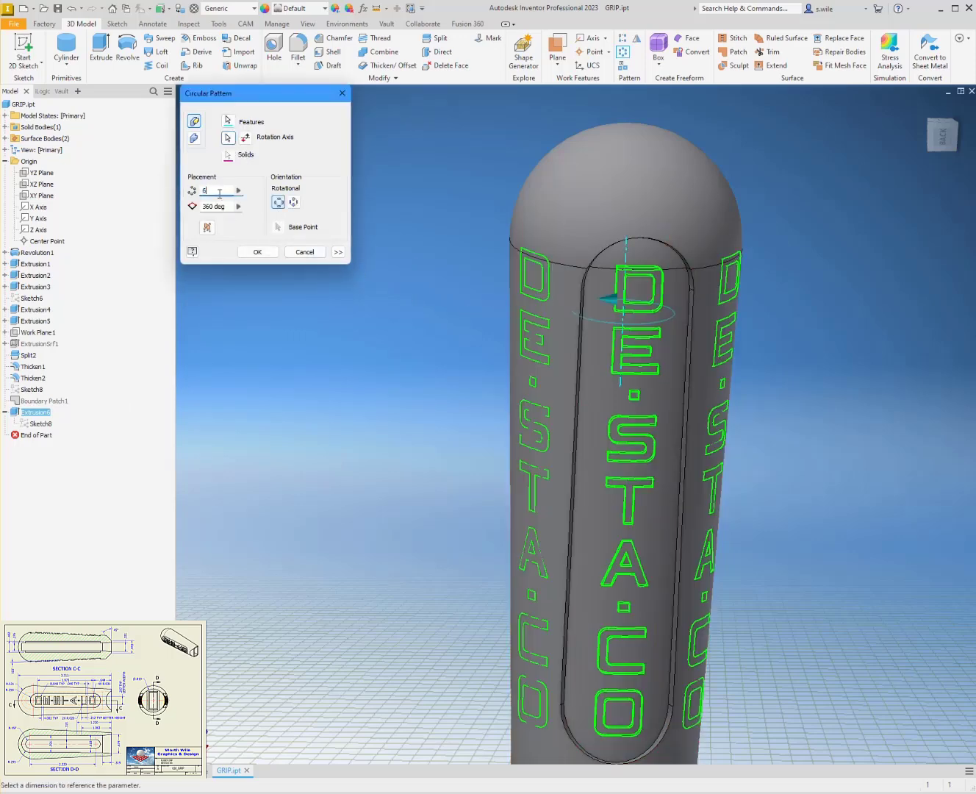
{"action": "type", "text": "2"}
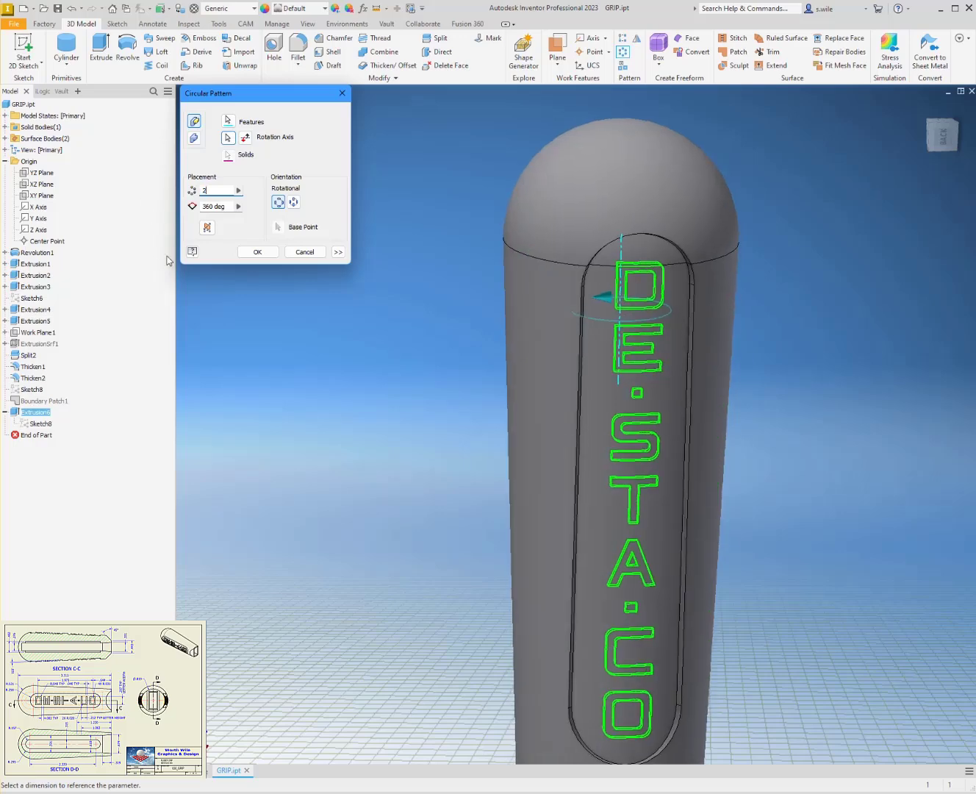
{"action": "left_click", "coordinate": [249, 252]}
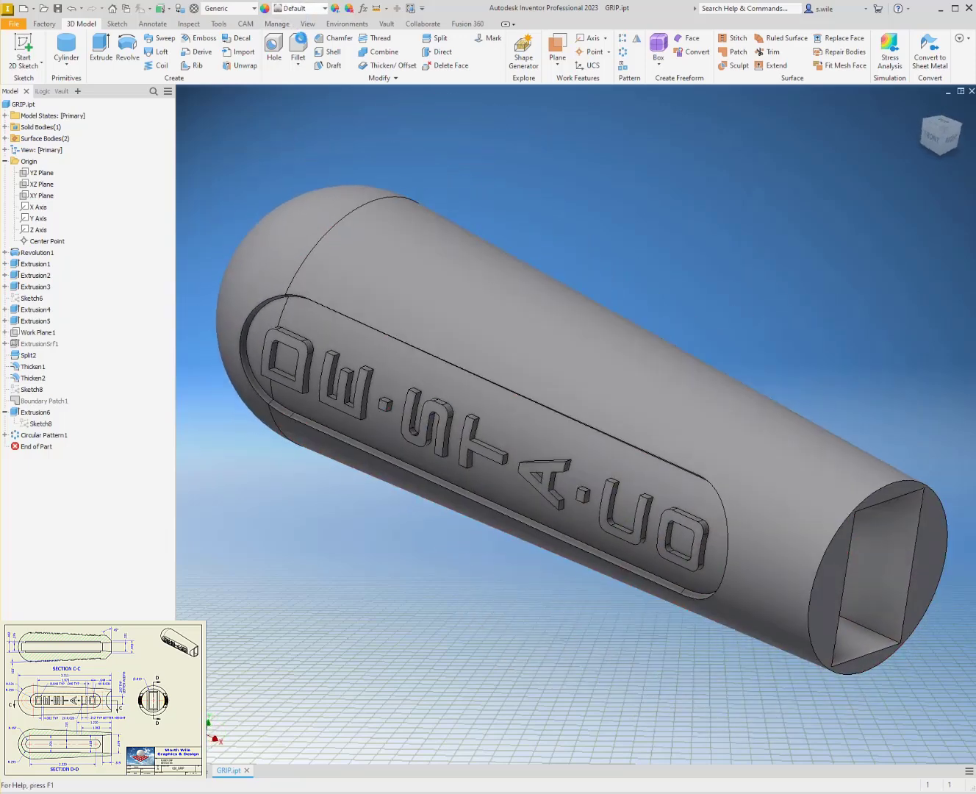
- Apply the Anodized - Red appearance to the grip part
{"action": "left_click", "coordinate": [302, 8]}
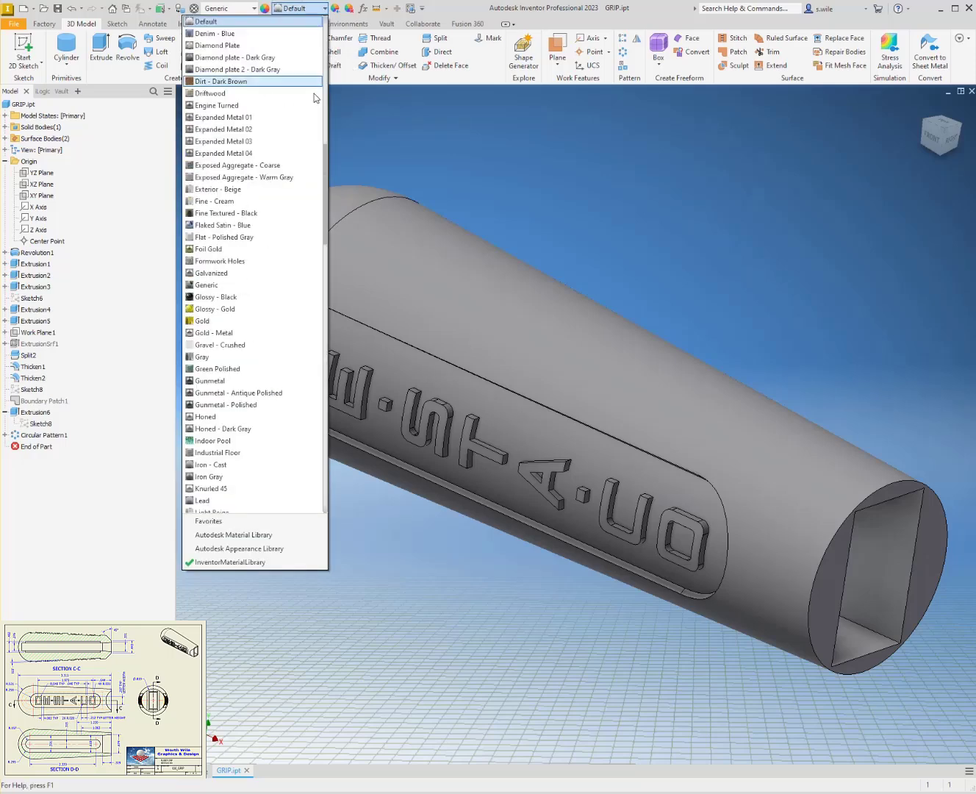
{"action": "scroll", "coordinate": [243, 220], "scroll_direction": "up", "scroll_amount": 5}
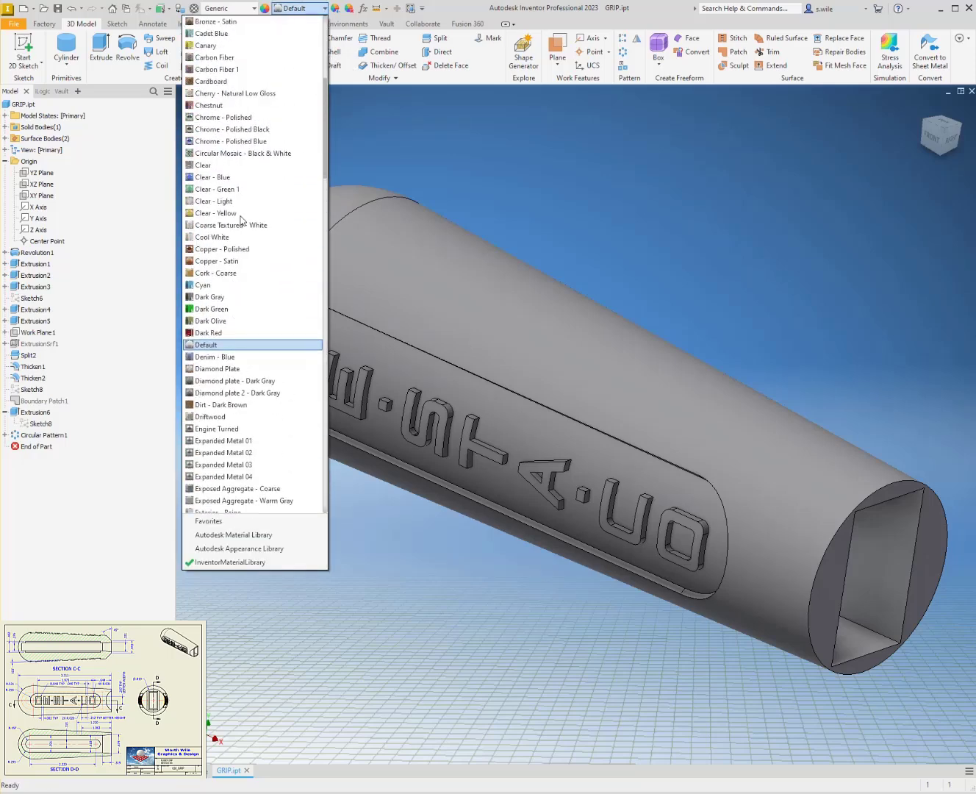
{"action": "scroll", "coordinate": [241, 221], "scroll_direction": "up", "scroll_amount": 7}
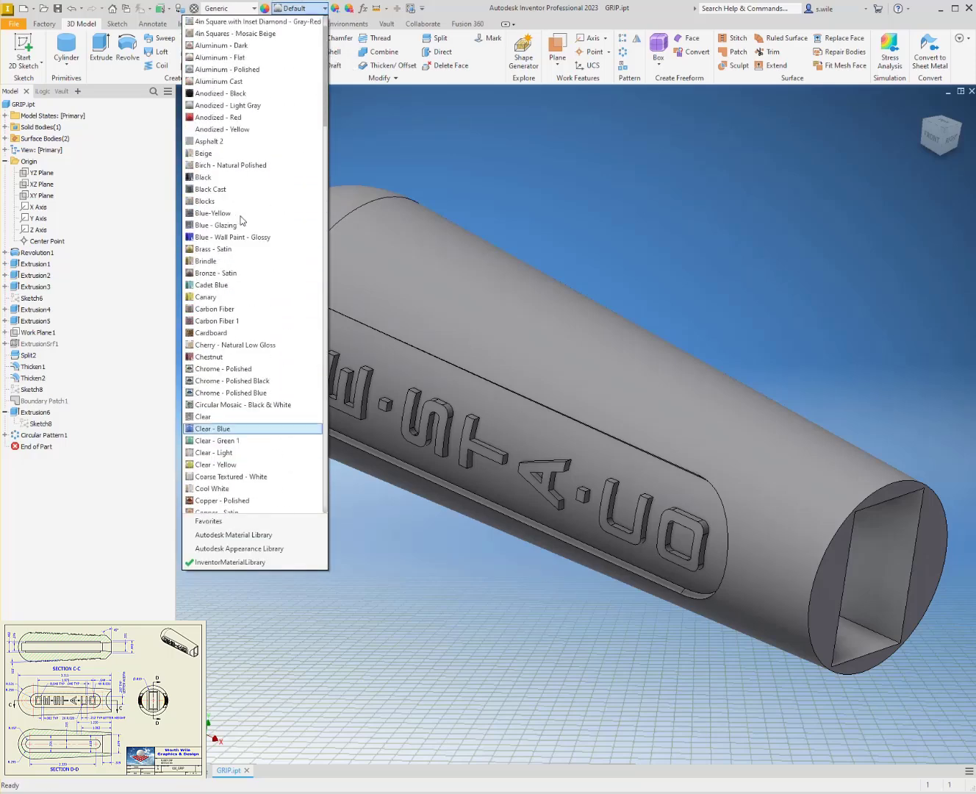
{"action": "left_click", "coordinate": [239, 118]}
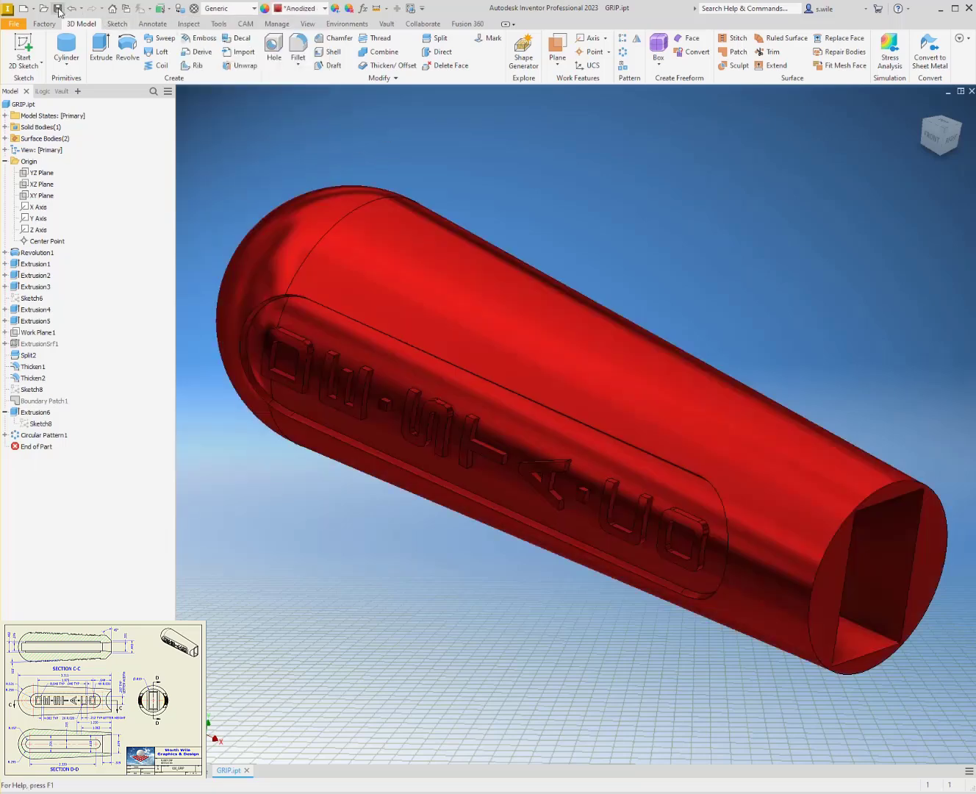
- Change the grip part's appearance to Dark Red from the Inventor material library
{"action": "left_click", "coordinate": [322, 8]}
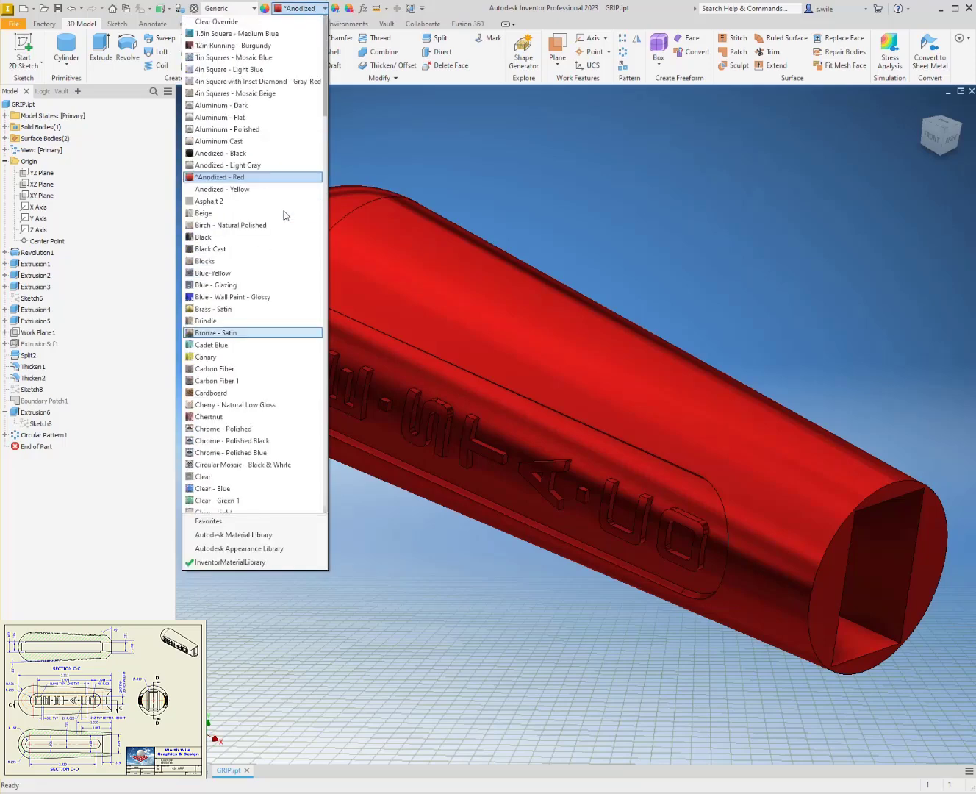
{"action": "scroll", "coordinate": [283, 213], "scroll_direction": "down", "scroll_amount": 6}
{"action": "scroll", "coordinate": [281, 198], "scroll_direction": "up", "scroll_amount": 6}
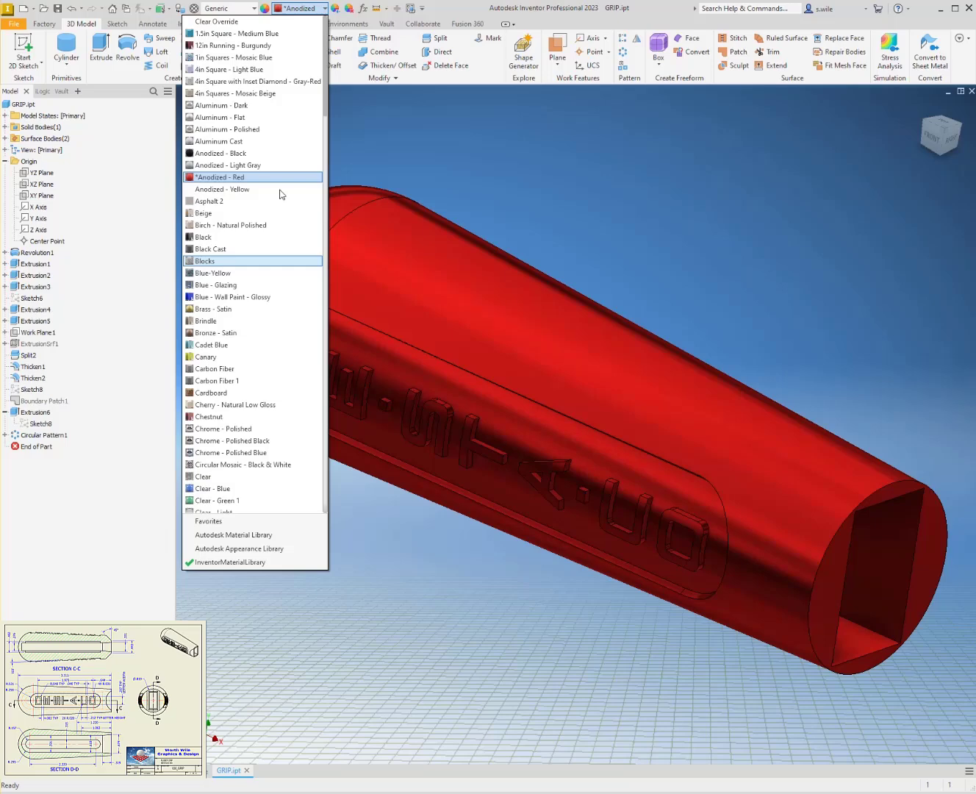
{"action": "scroll", "coordinate": [237, 134], "scroll_direction": "down", "scroll_amount": 5}
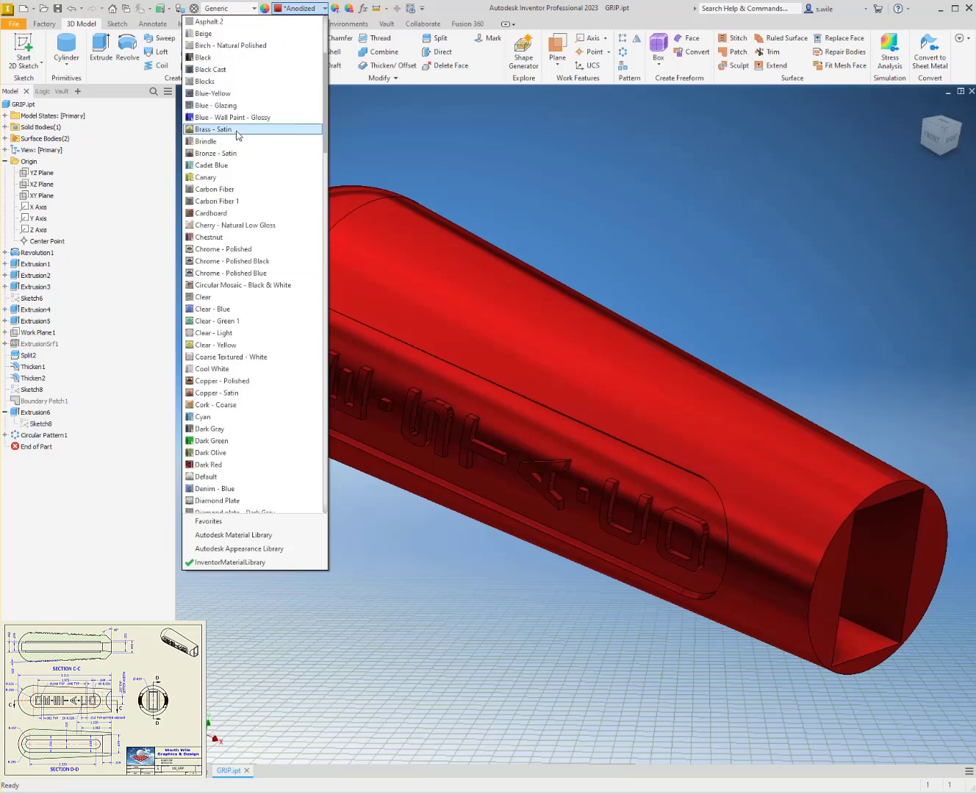
{"action": "scroll", "coordinate": [254, 250], "scroll_direction": "down", "scroll_amount": 5}
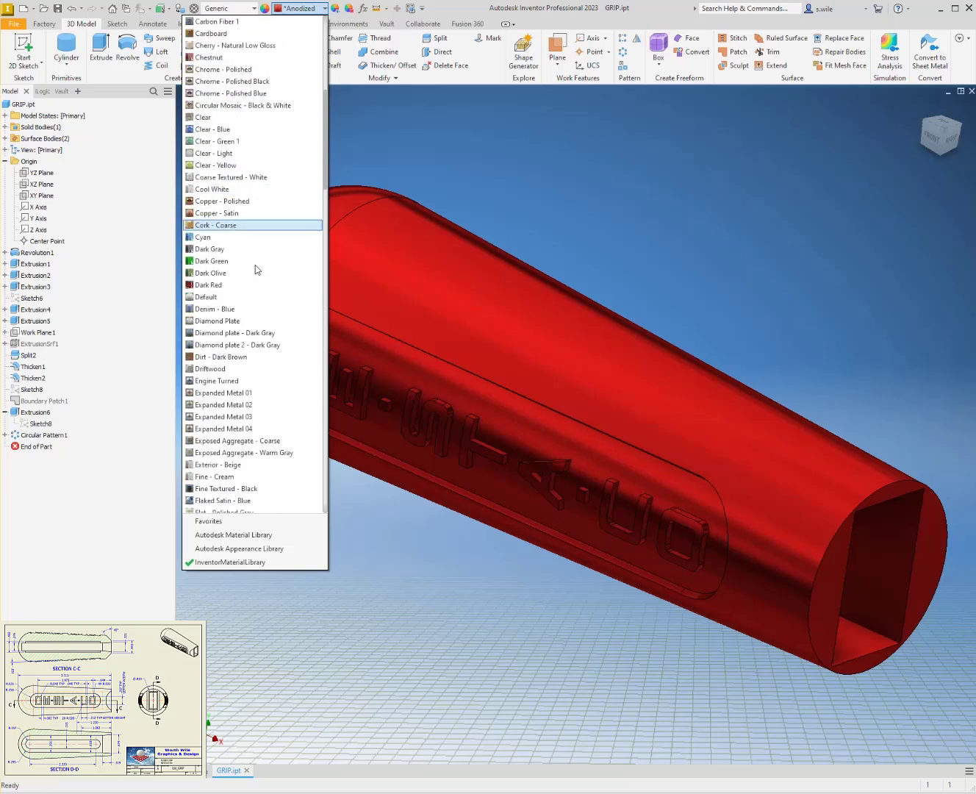
{"action": "left_click", "coordinate": [254, 284]}
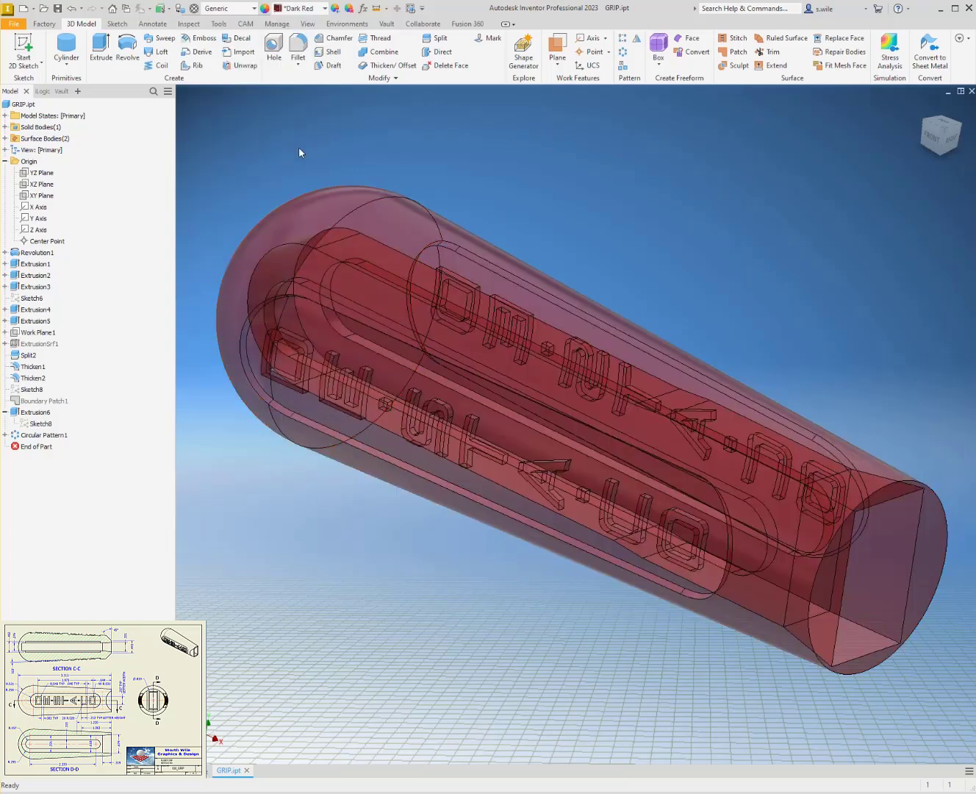
- Set the grip part's appearance to Light Red and inspect the lettered recess from another angle
{"action": "left_click", "coordinate": [307, 9]}
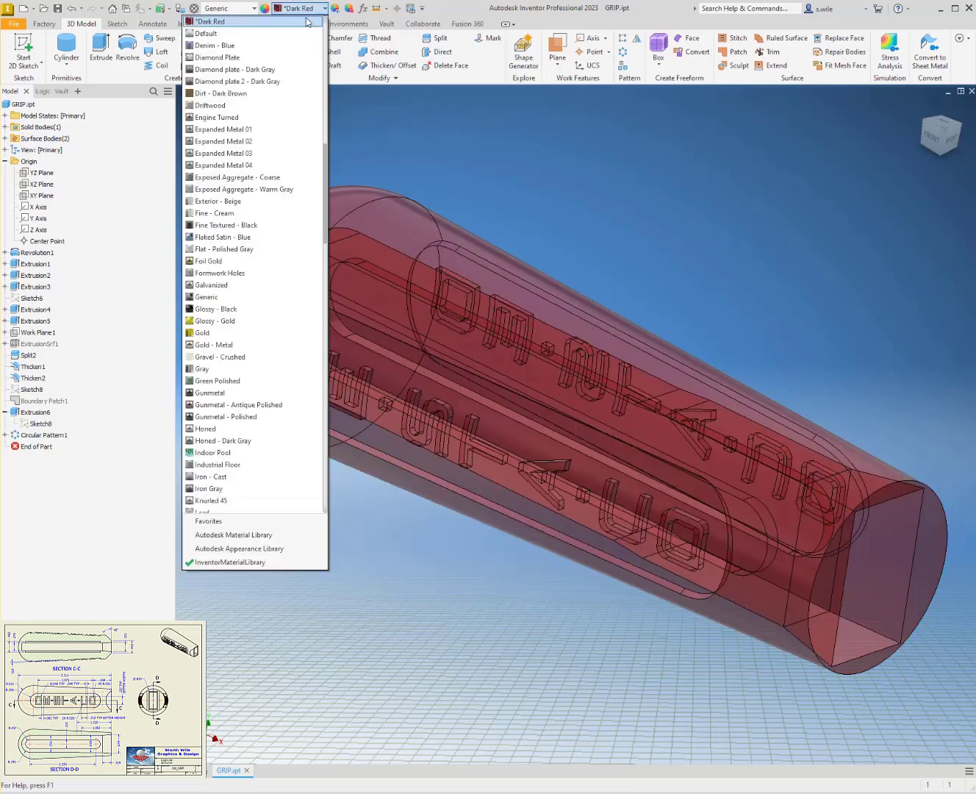
{"action": "scroll", "coordinate": [240, 265], "scroll_direction": "down", "scroll_amount": 8}
{"action": "scroll", "coordinate": [240, 270], "scroll_direction": "down", "scroll_amount": 3}
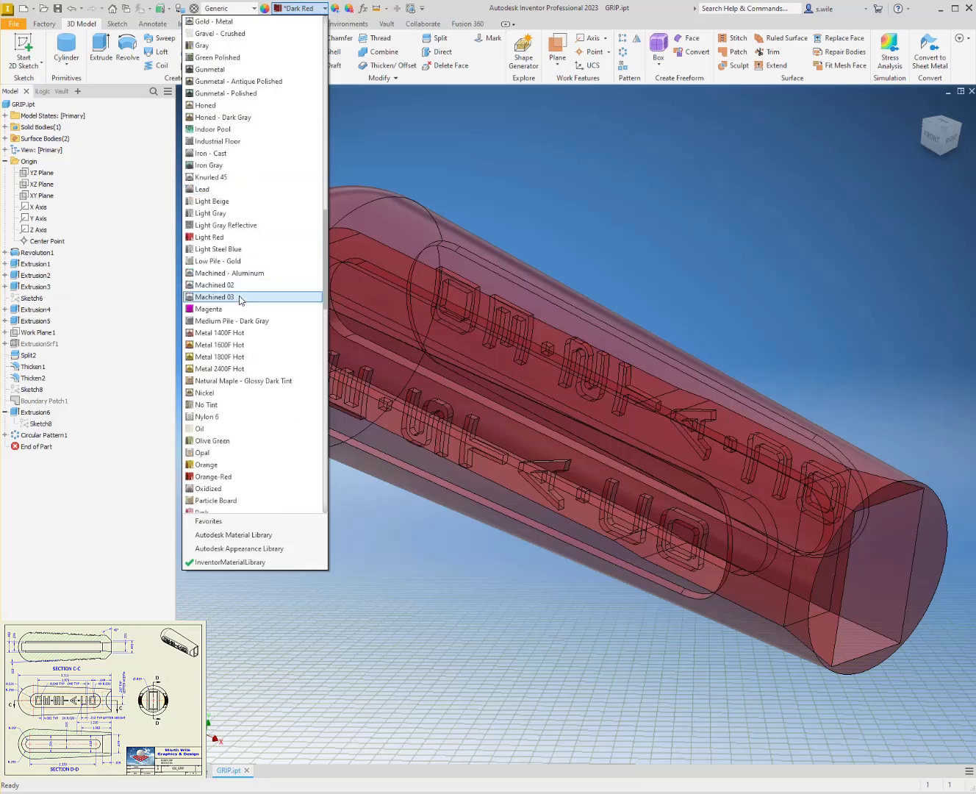
{"action": "left_click", "coordinate": [246, 237]}
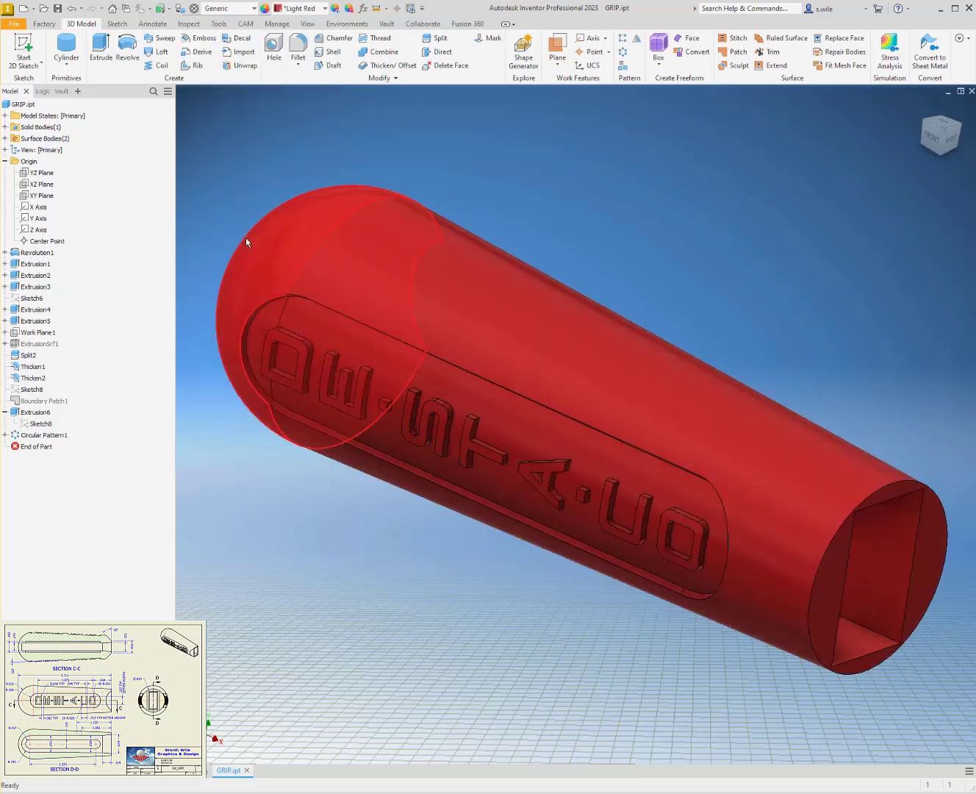
{"action": "middle_click_drag", "start_coordinate": [535, 185], "coordinate": [222, 127], "text": "shift"}
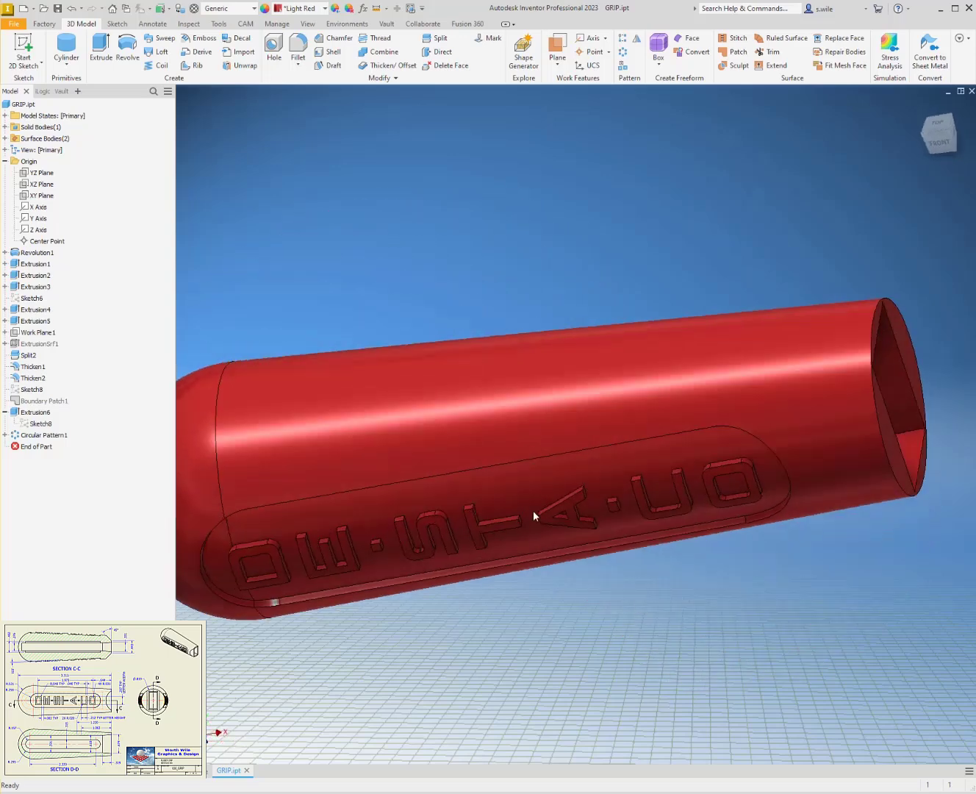
- Start a sketch on the XZ plane, slice the model at the sketch plane, and project the outer and end edges at the grip's open end
{"action": "left_click", "coordinate": [33, 183]}
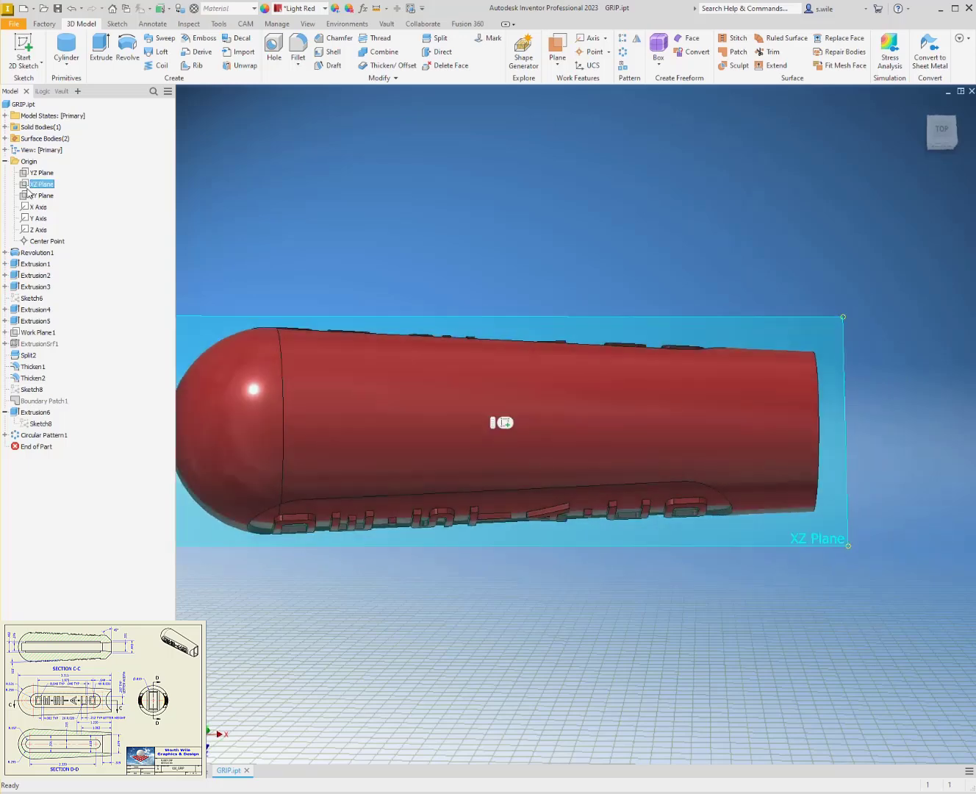
{"action": "key", "text": "s"}
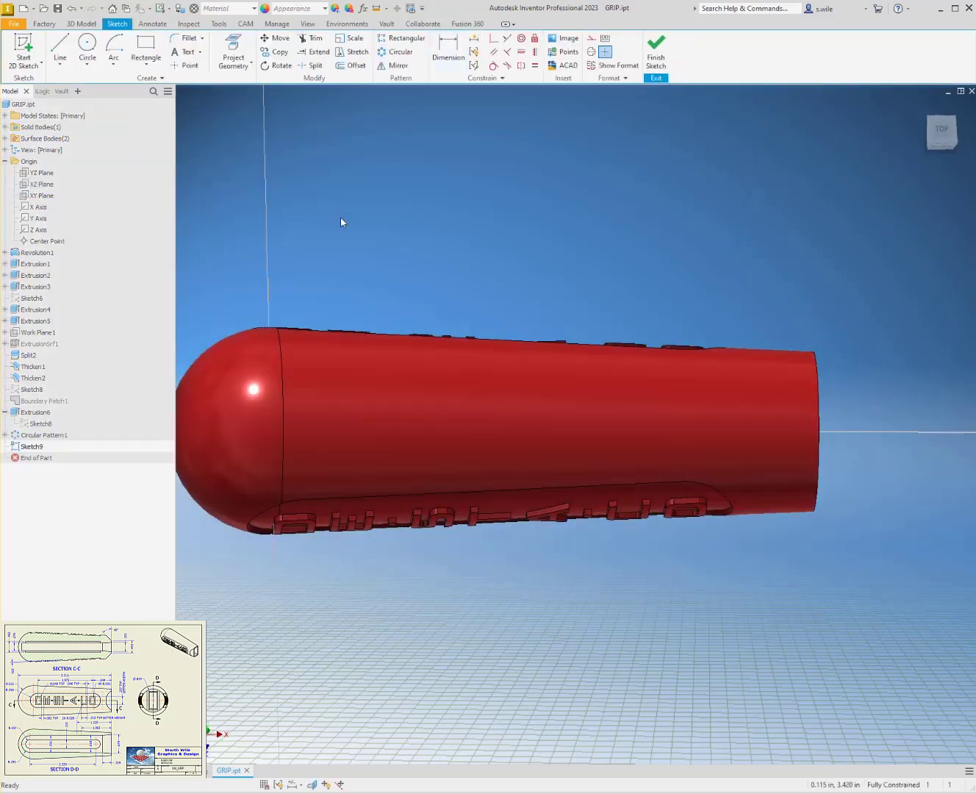
{"action": "key", "text": "F7"}
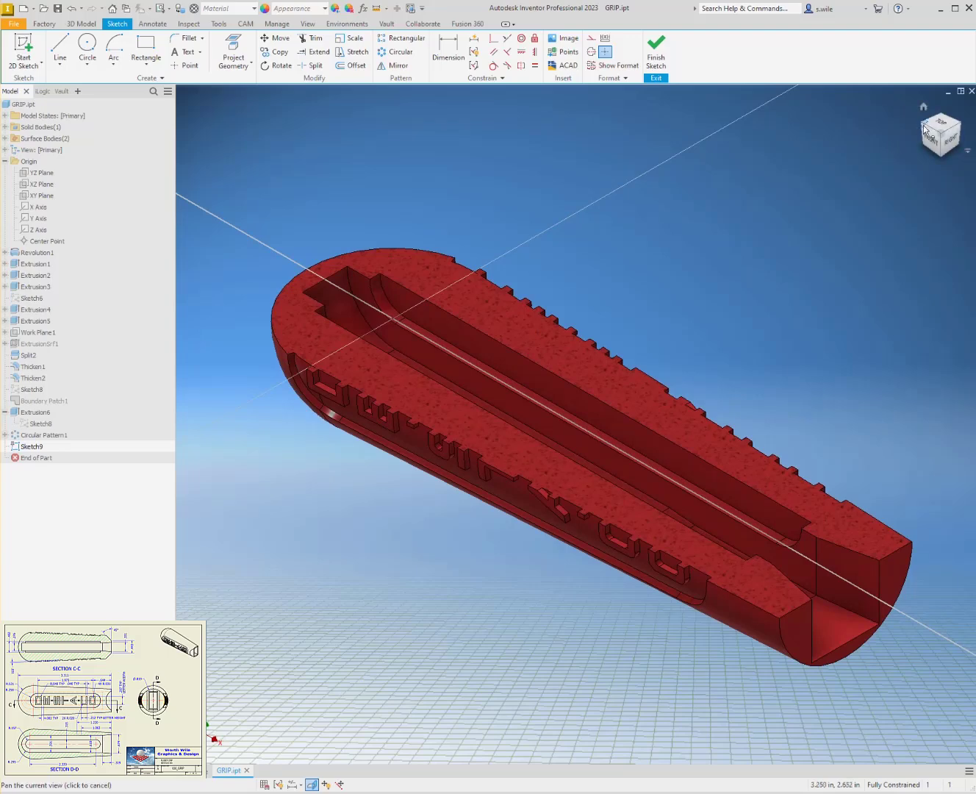
{"action": "left_click", "coordinate": [940, 128]}
{"action": "middle_click_drag", "start_coordinate": [767, 252], "coordinate": [588, 244]}
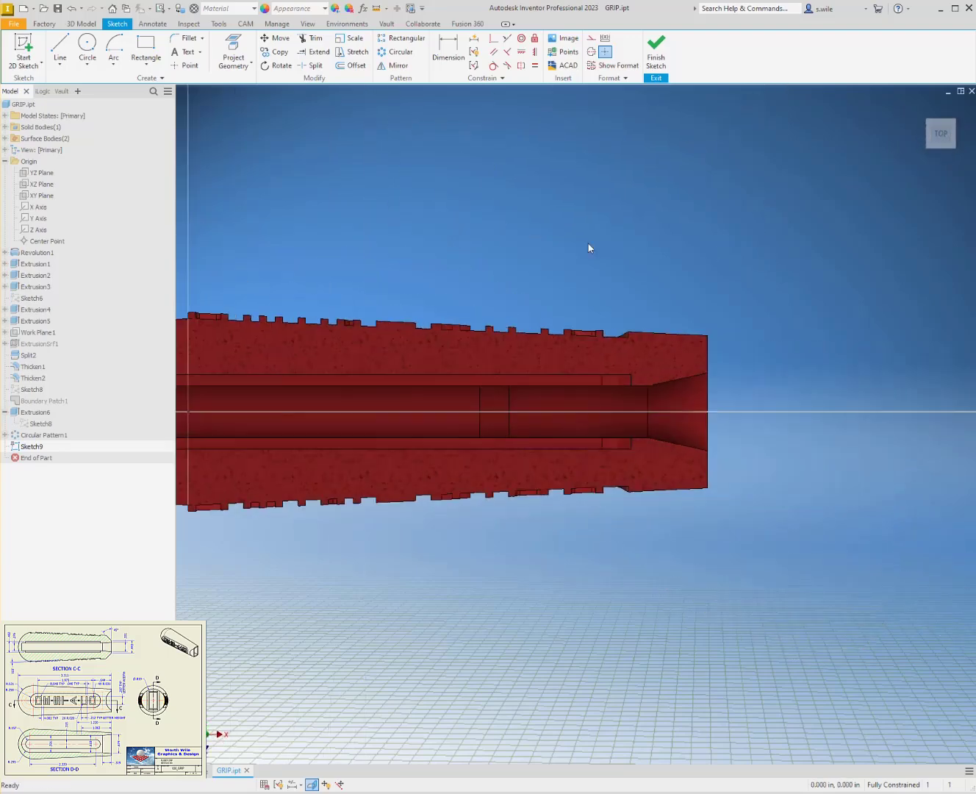
{"action": "left_click", "coordinate": [248, 73]}
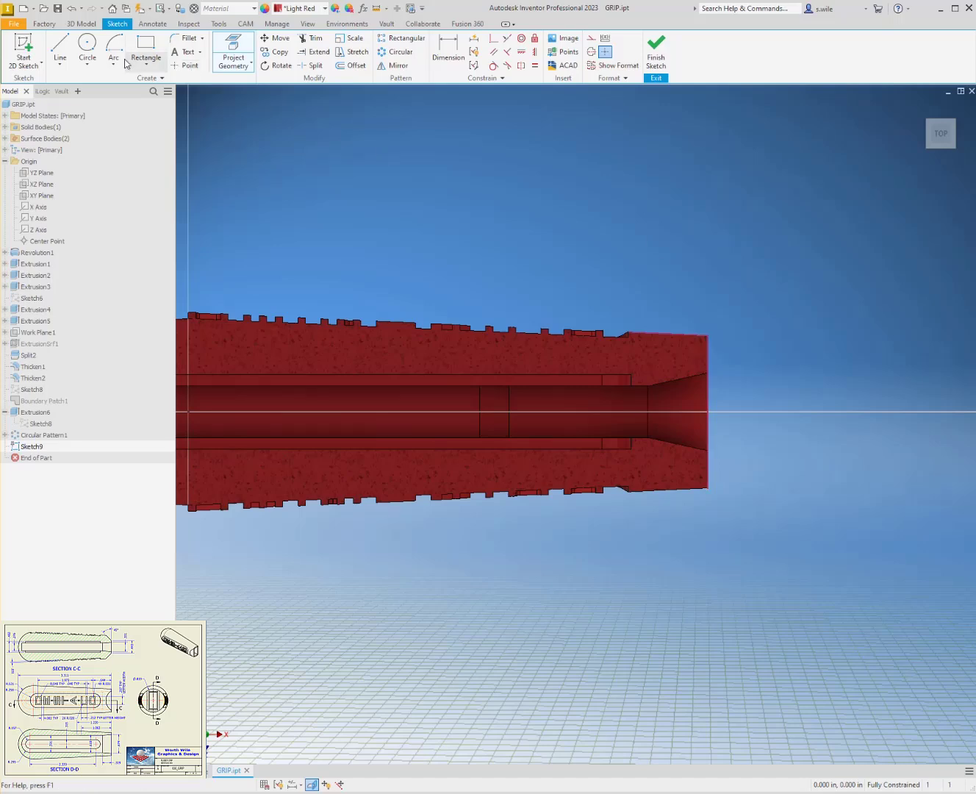
- Draw a diagonal line from the end edge to the outer edge and dimension it at 45 degrees to the end edge
{"action": "left_click", "coordinate": [62, 49]}
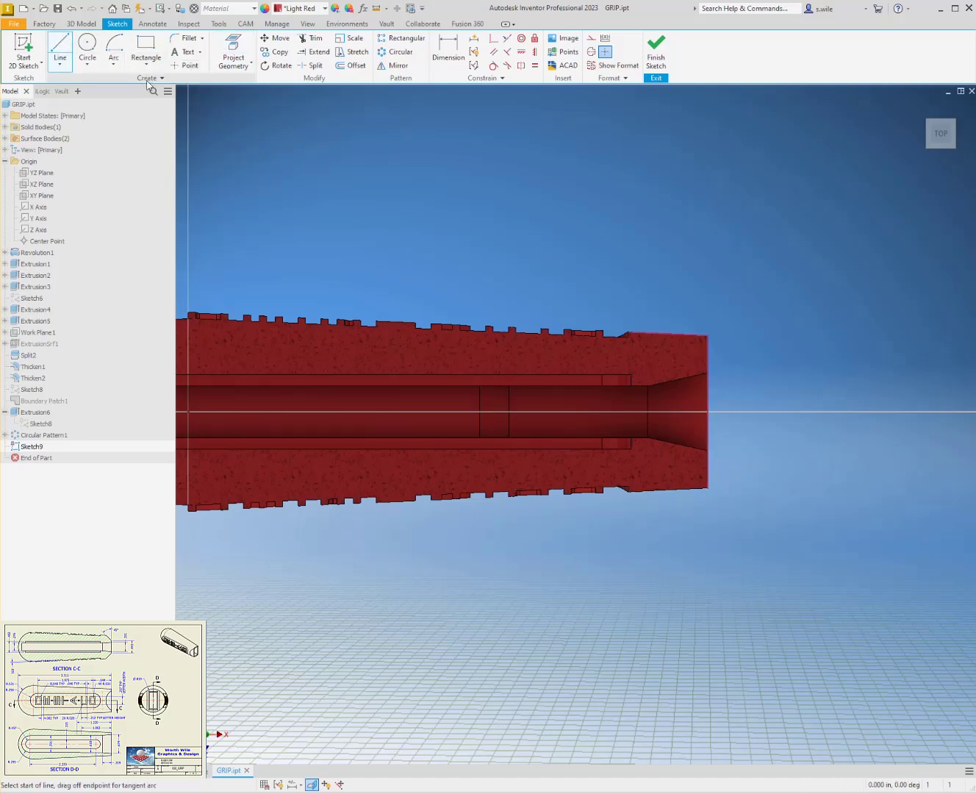
{"action": "left_click", "coordinate": [707, 388]}
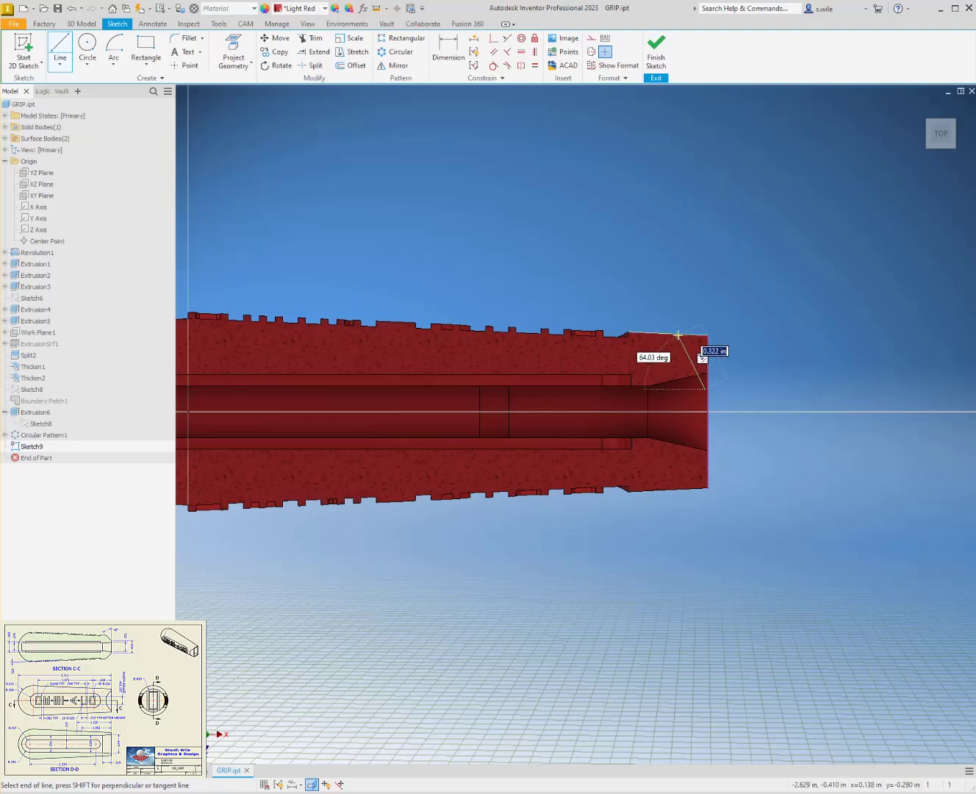
{"action": "left_click", "coordinate": [679, 334]}
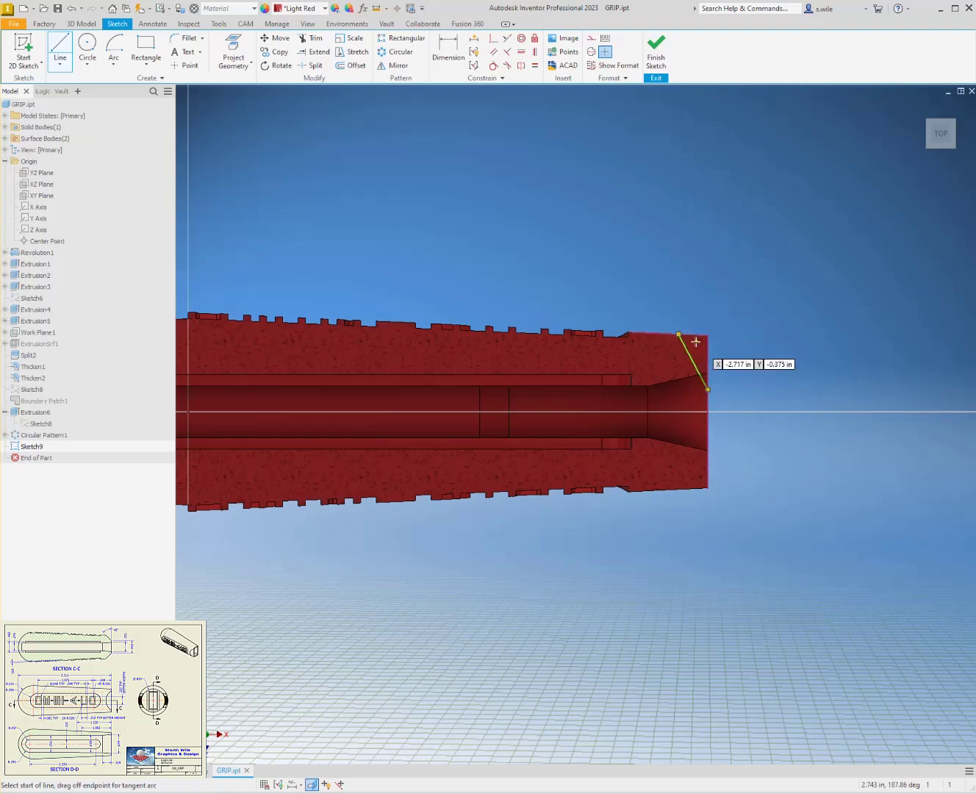
{"action": "key", "text": "d"}
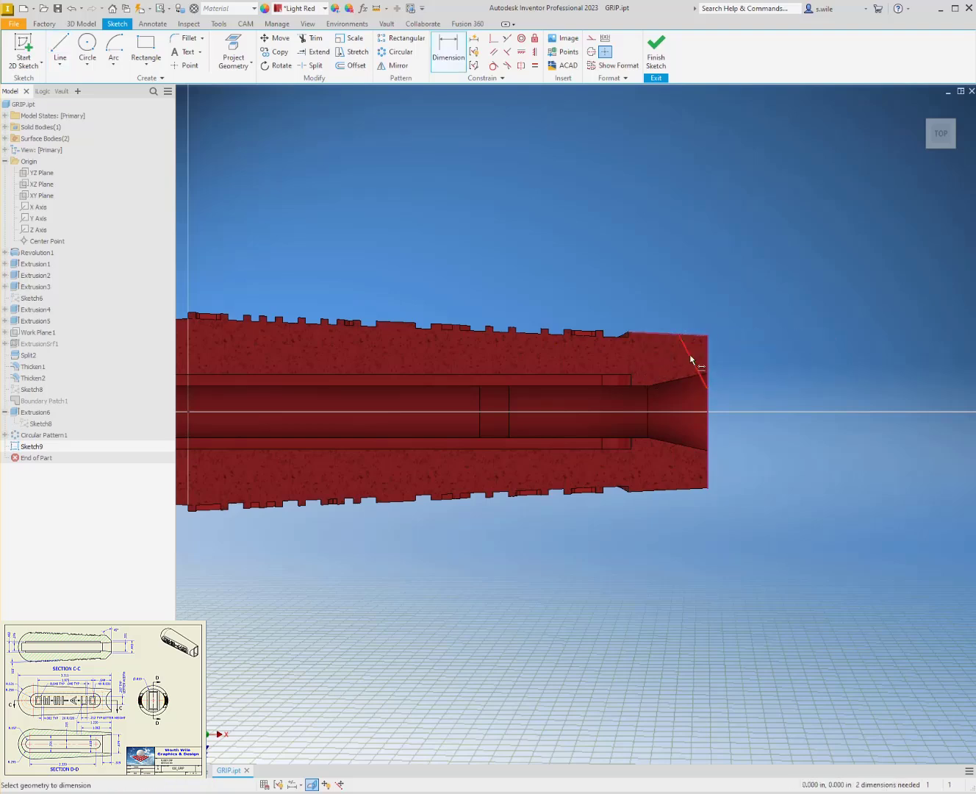
{"action": "left_click", "coordinate": [704, 351]}
{"action": "left_click", "coordinate": [691, 297]}
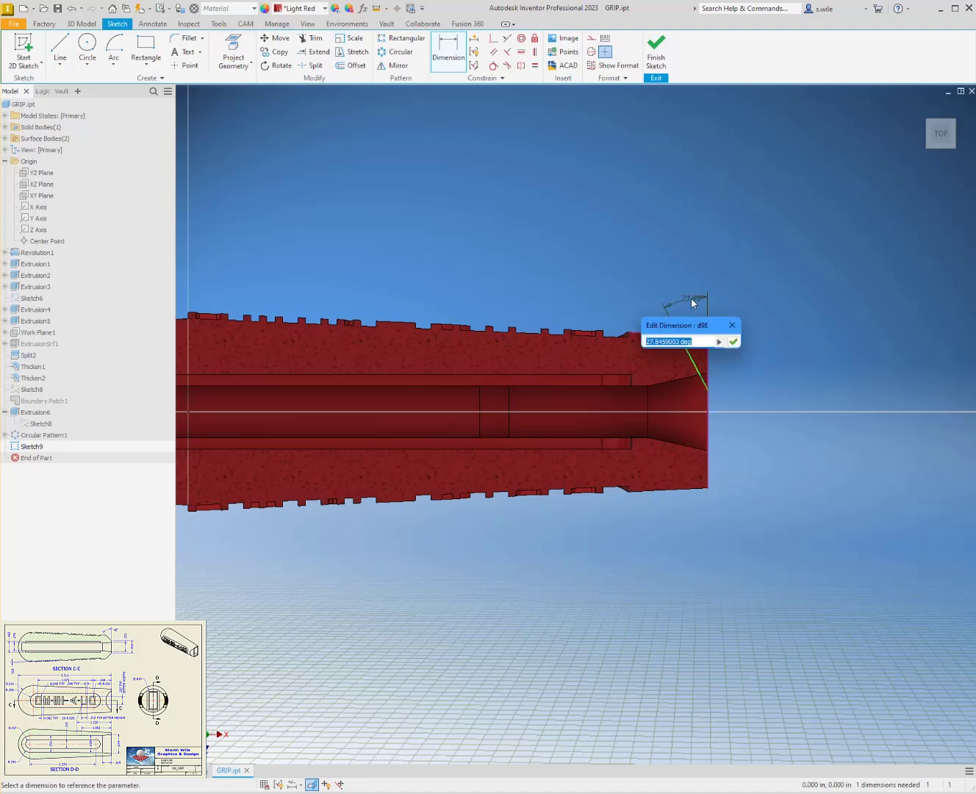
{"action": "type", "text": "45"}
{"action": "key", "text": "Return"}
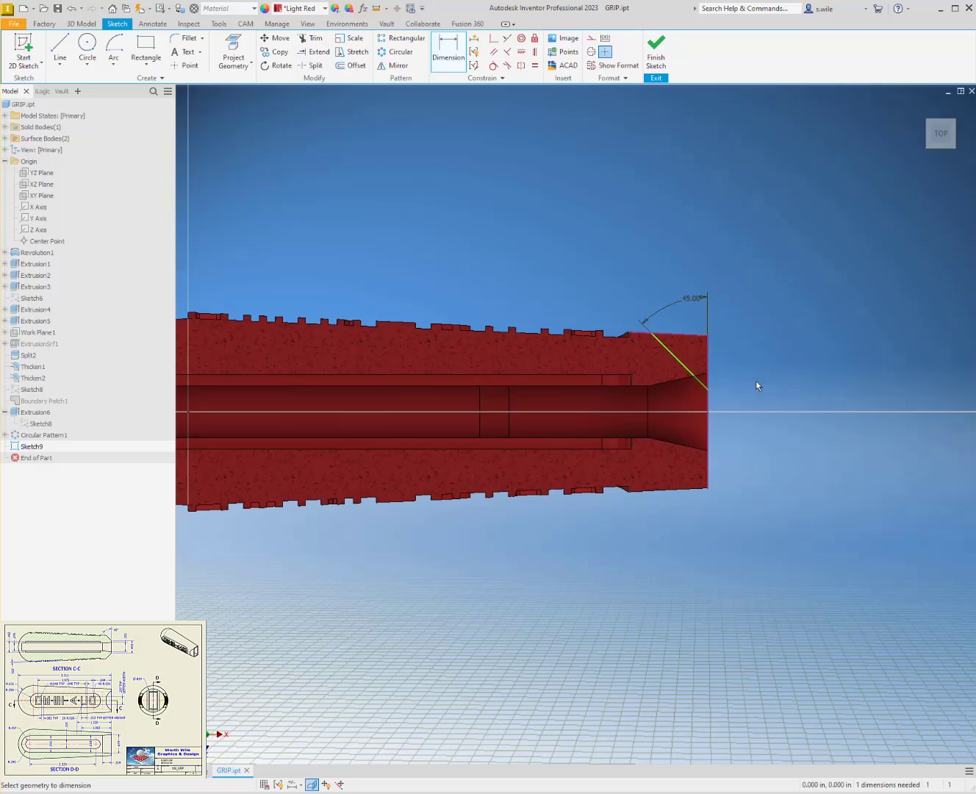
- Move the diagonal line closer to the corner, dimension its end point .415/2 in from the centerline, and finish the sketch
{"action": "key", "text": "Escape"}
{"action": "left_click_drag", "start_coordinate": [707, 390], "coordinate": [707, 362]}
{"action": "key", "text": "d"}
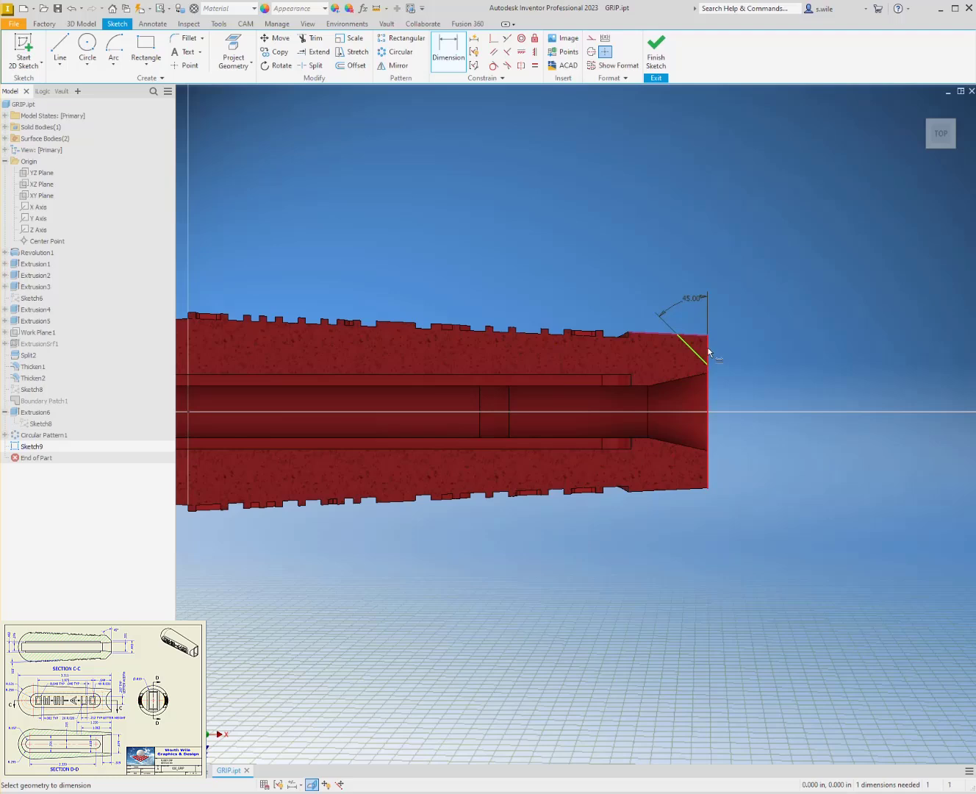
{"action": "scroll", "coordinate": [755, 375], "scroll_direction": "down", "scroll_amount": 3}
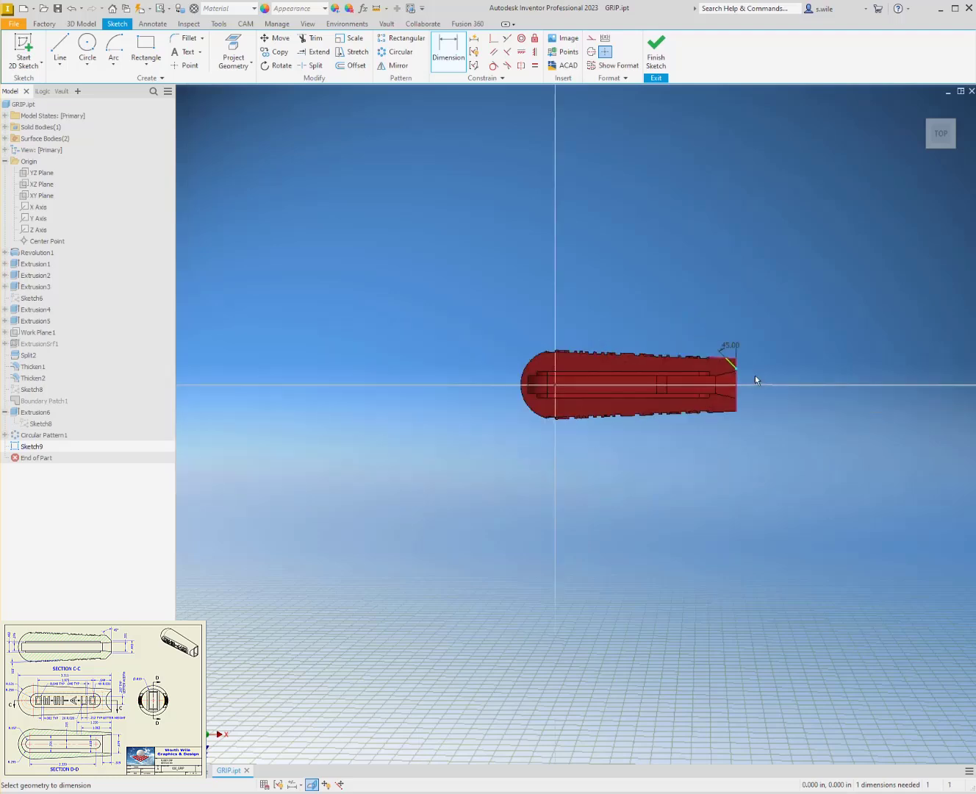
{"action": "left_click", "coordinate": [563, 385]}
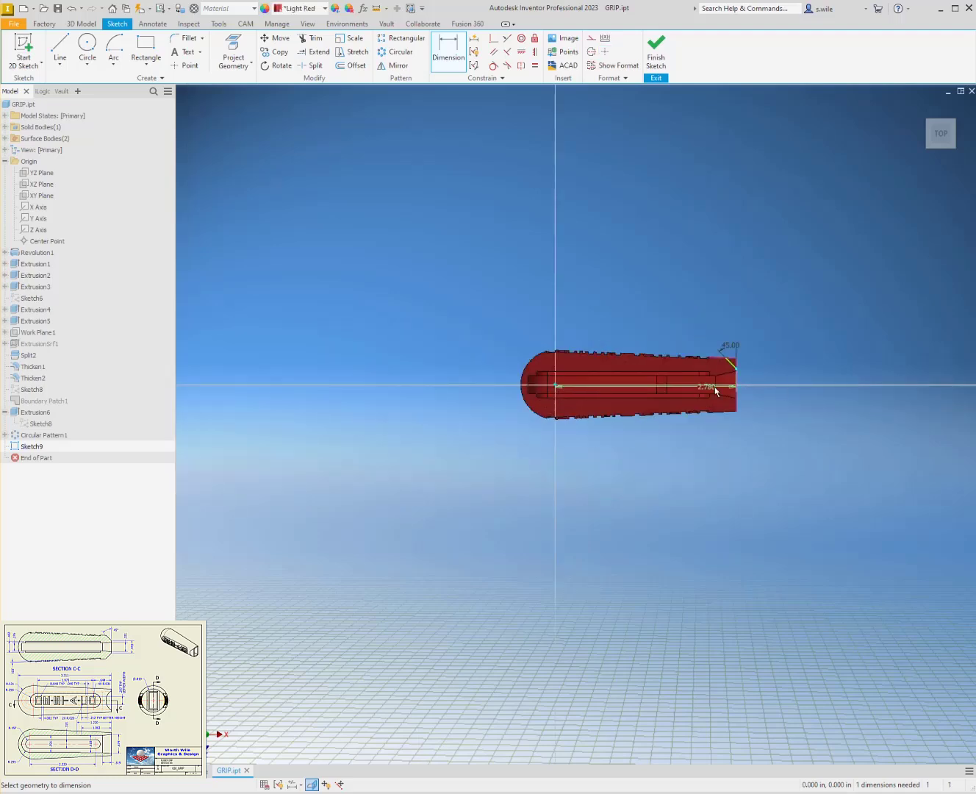
{"action": "left_click", "coordinate": [757, 375]}
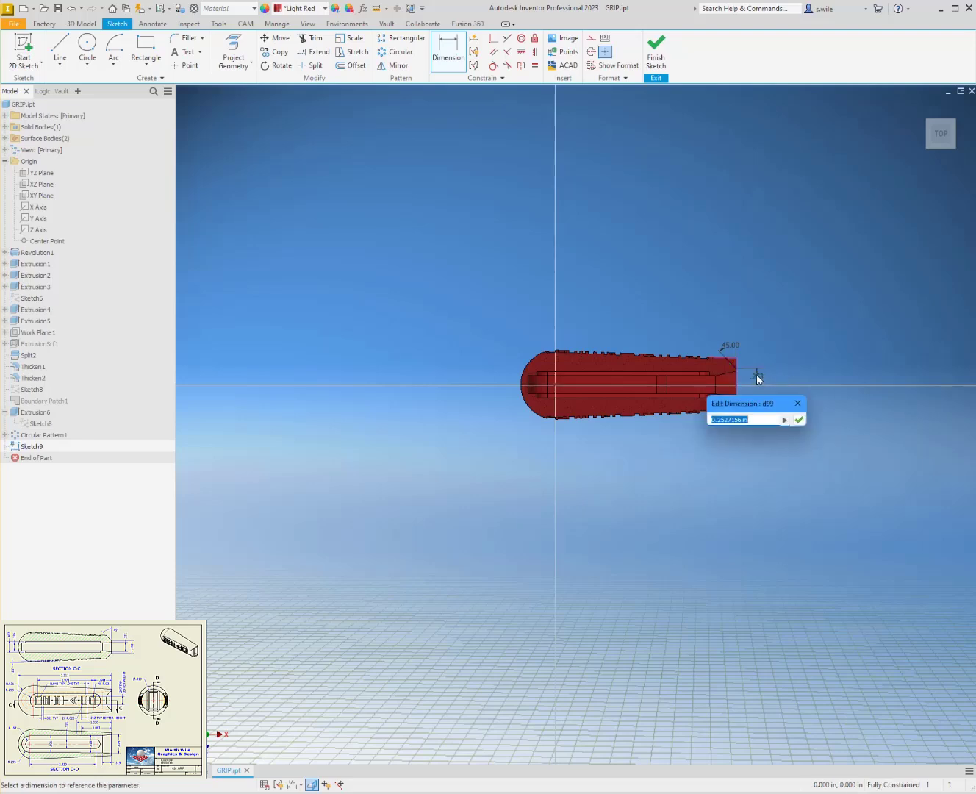
{"action": "type", "text": ".415/2"}
{"action": "key", "text": "Return"}
{"action": "scroll", "coordinate": [751, 373], "scroll_direction": "down", "scroll_amount": 3}
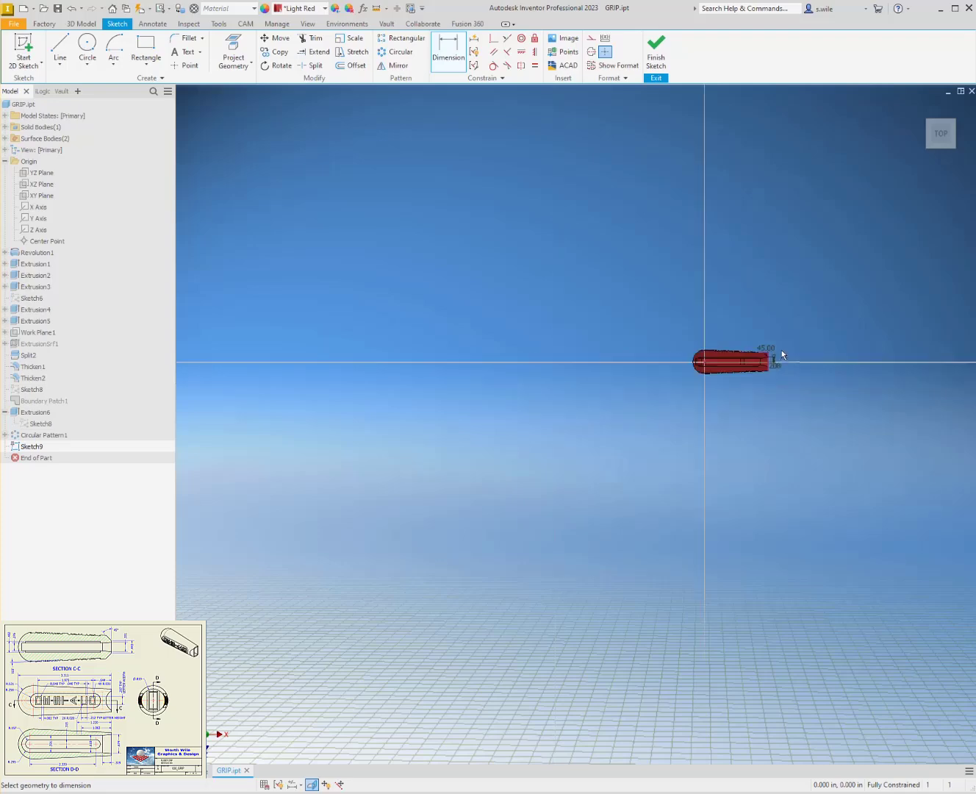
{"action": "scroll", "coordinate": [779, 352], "scroll_direction": "up", "scroll_amount": 6}
{"action": "scroll", "coordinate": [728, 382], "scroll_direction": "up", "scroll_amount": 2}
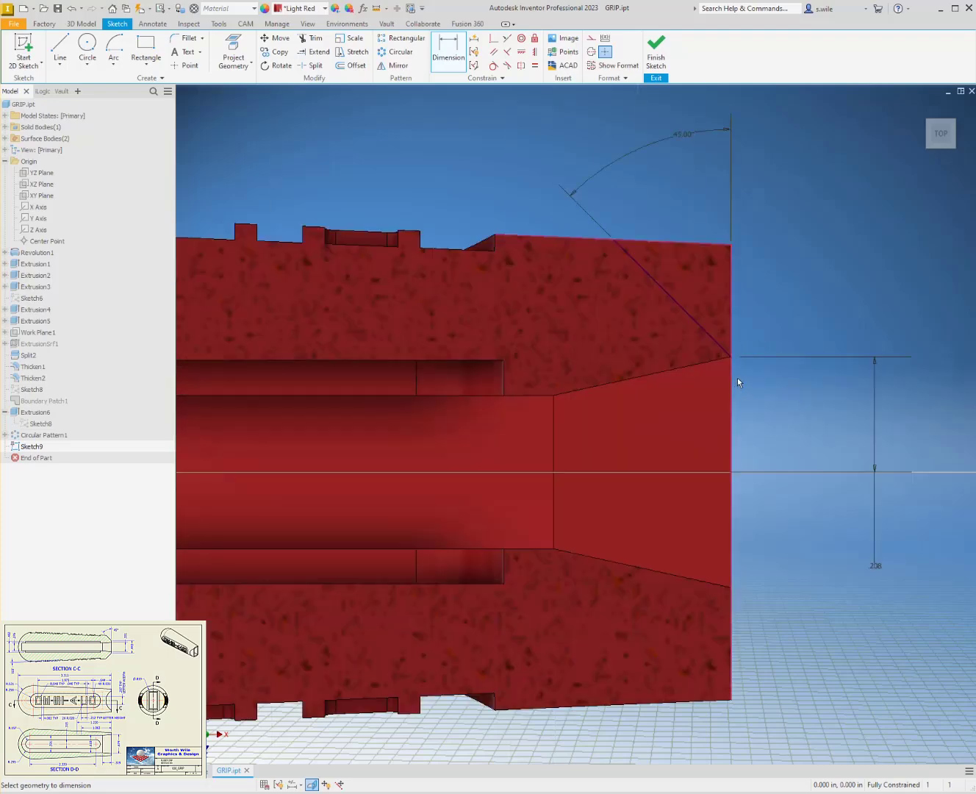
{"action": "left_click", "coordinate": [656, 55]}
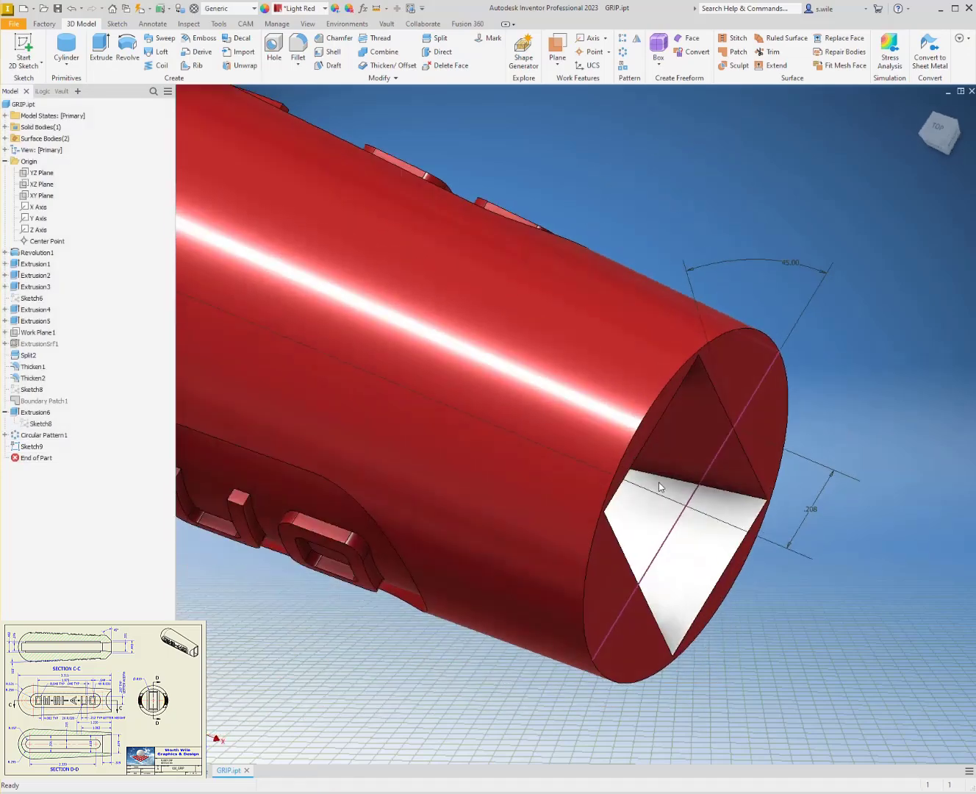
- Edit Sketch6 of the flared opening, set its width dimension at the end face to .331 in, and finish the sketch
{"action": "left_click", "coordinate": [33, 322]}
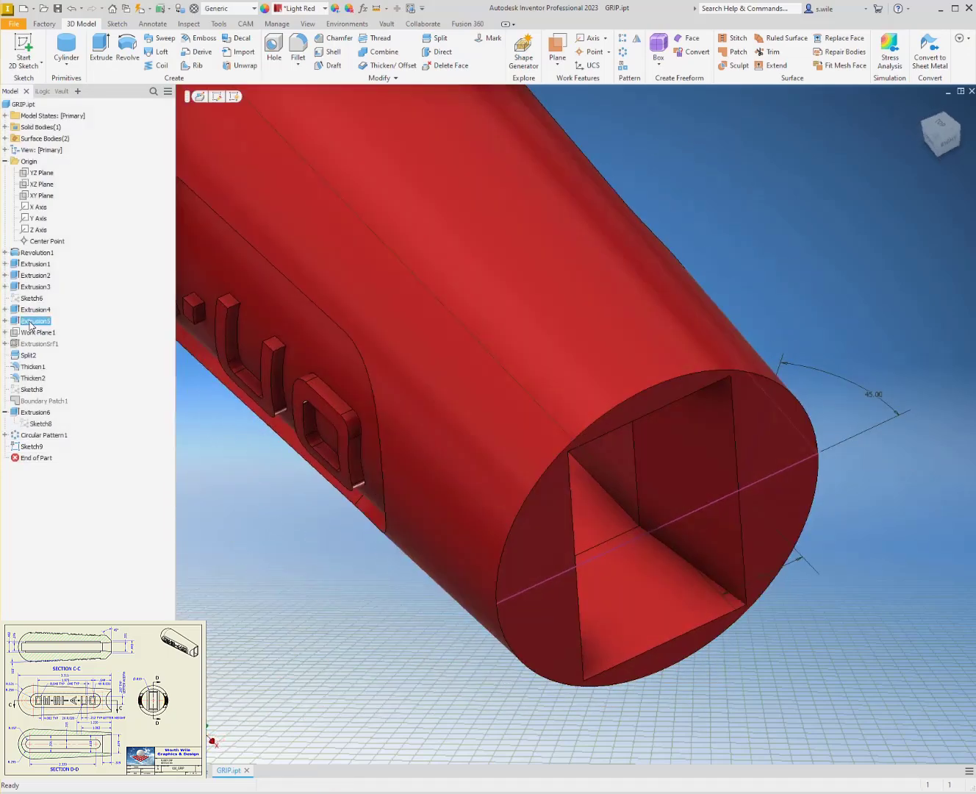
{"action": "left_click", "coordinate": [701, 476]}
{"action": "right_click", "coordinate": [695, 471]}
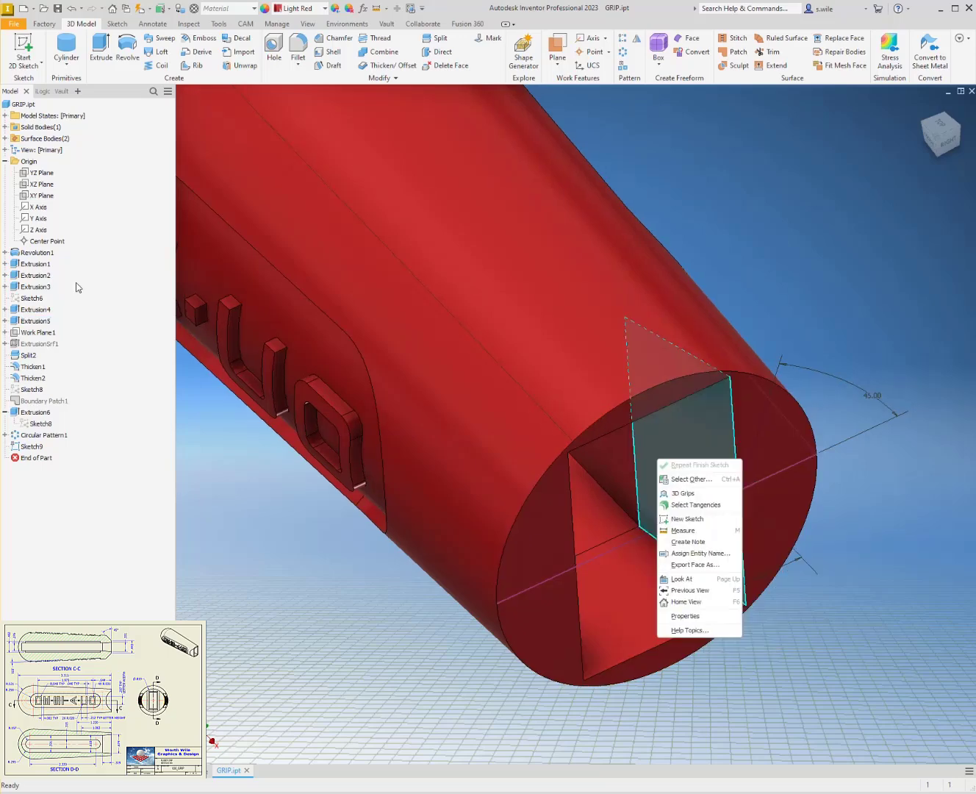
{"action": "left_click", "coordinate": [34, 284]}
{"action": "left_click", "coordinate": [33, 277]}
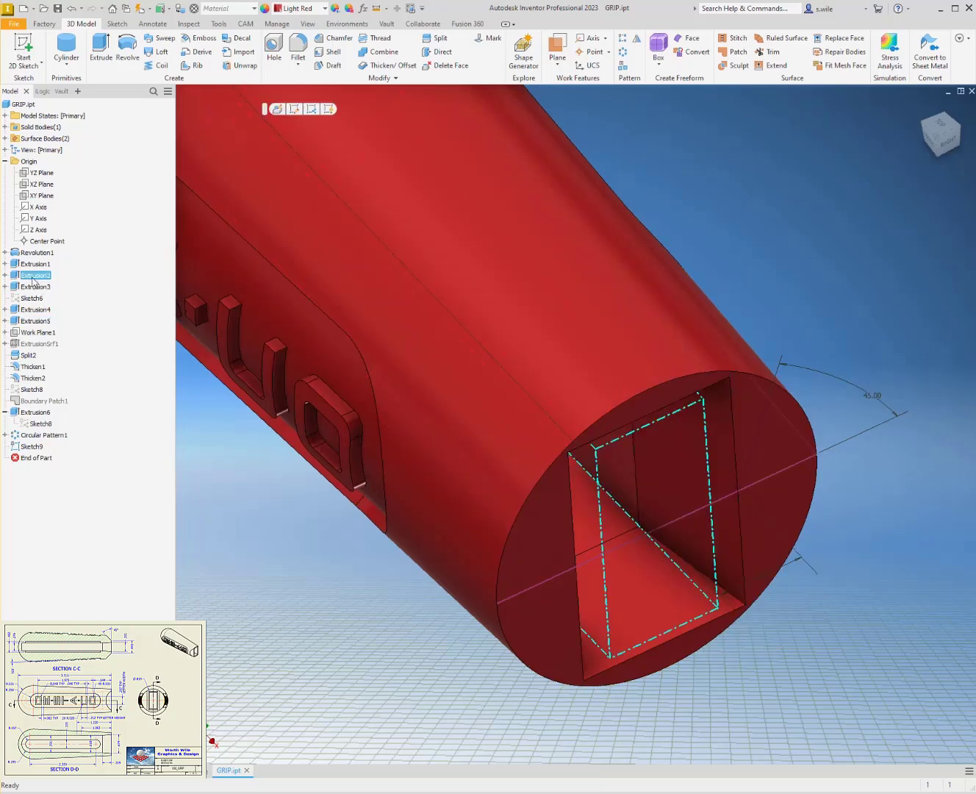
{"action": "left_click", "coordinate": [33, 298]}
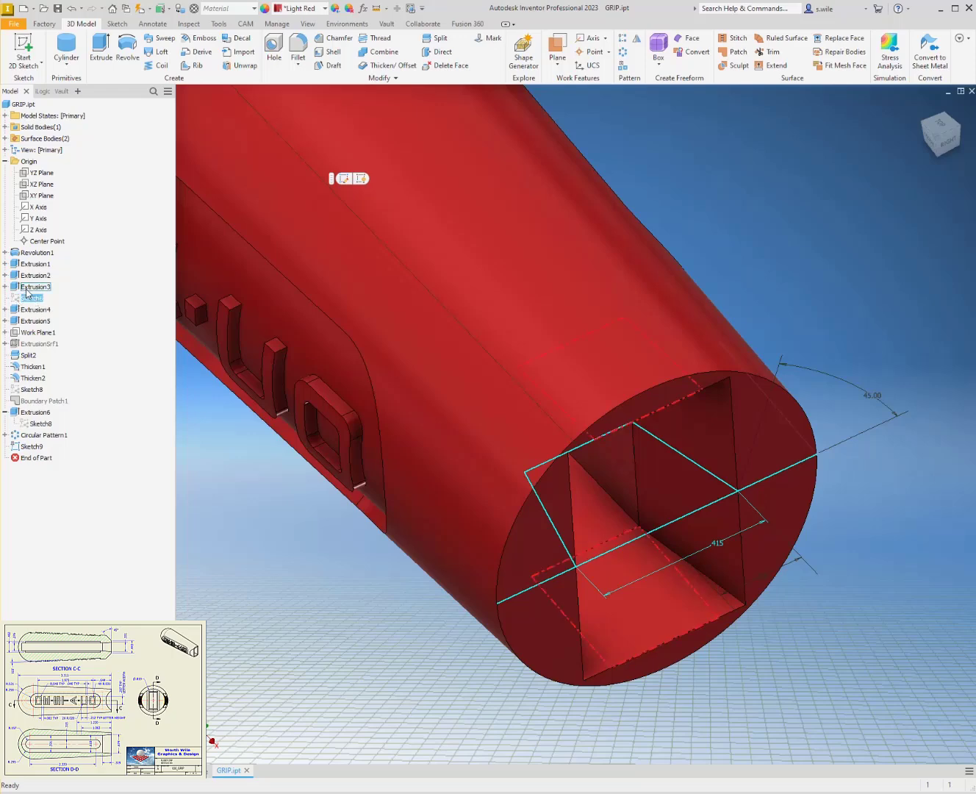
{"action": "left_click", "coordinate": [30, 298]}
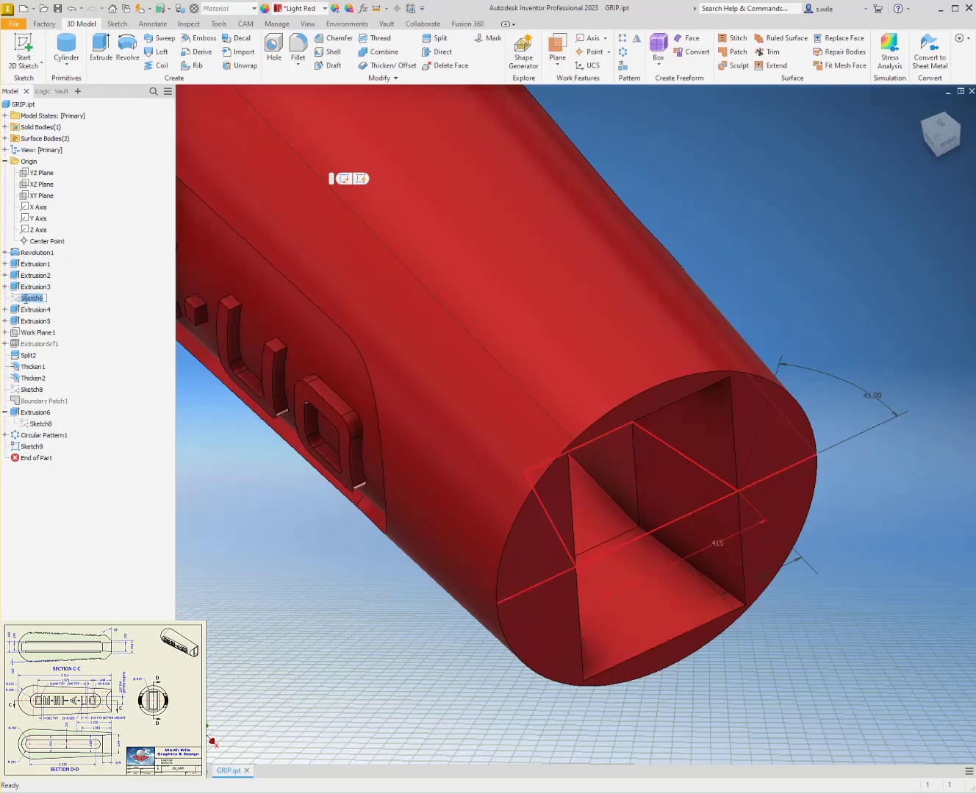
{"action": "double_click", "coordinate": [27, 299]}
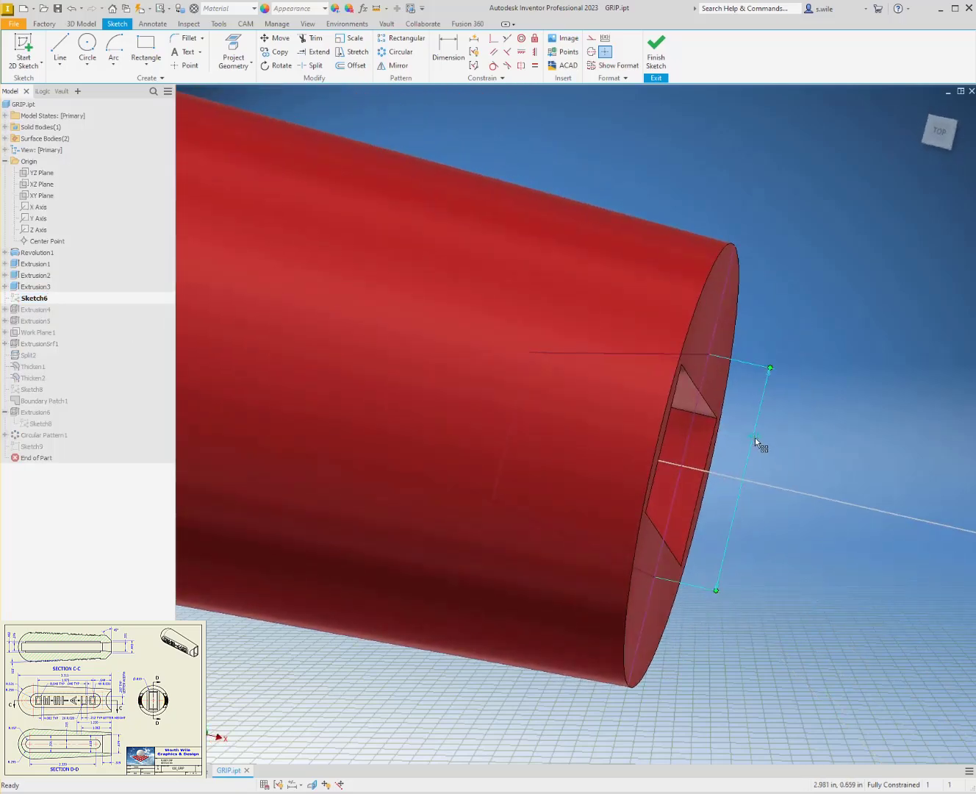
{"action": "double_click", "coordinate": [755, 436]}
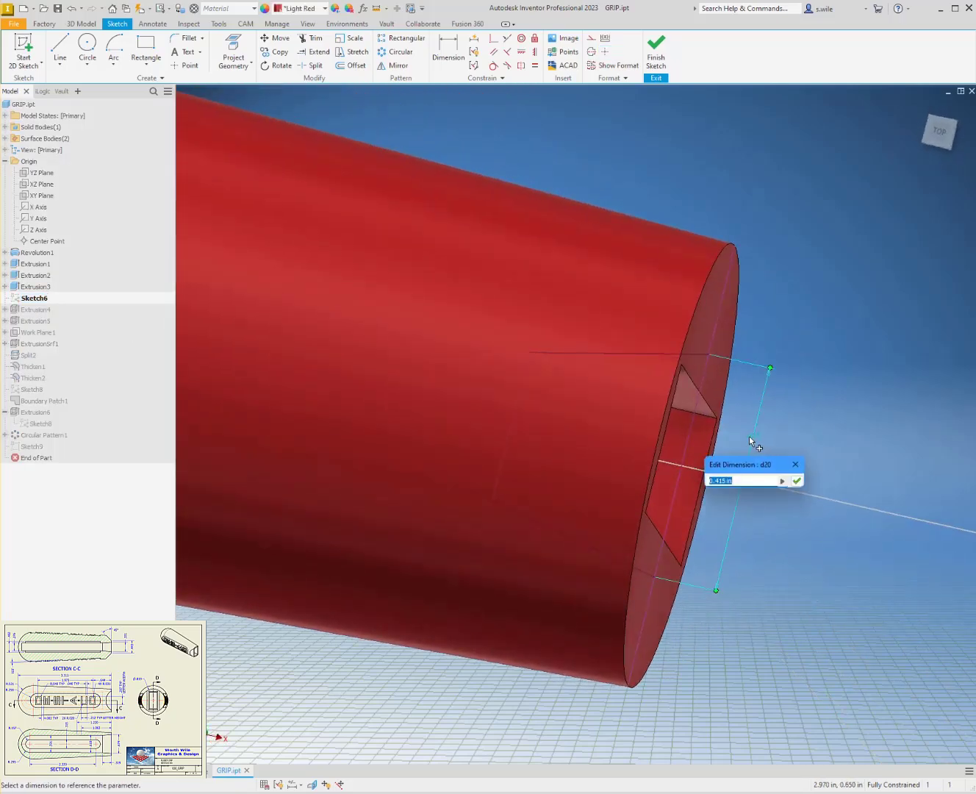
{"action": "type", "text": ".331"}
{"action": "key", "text": "Return"}
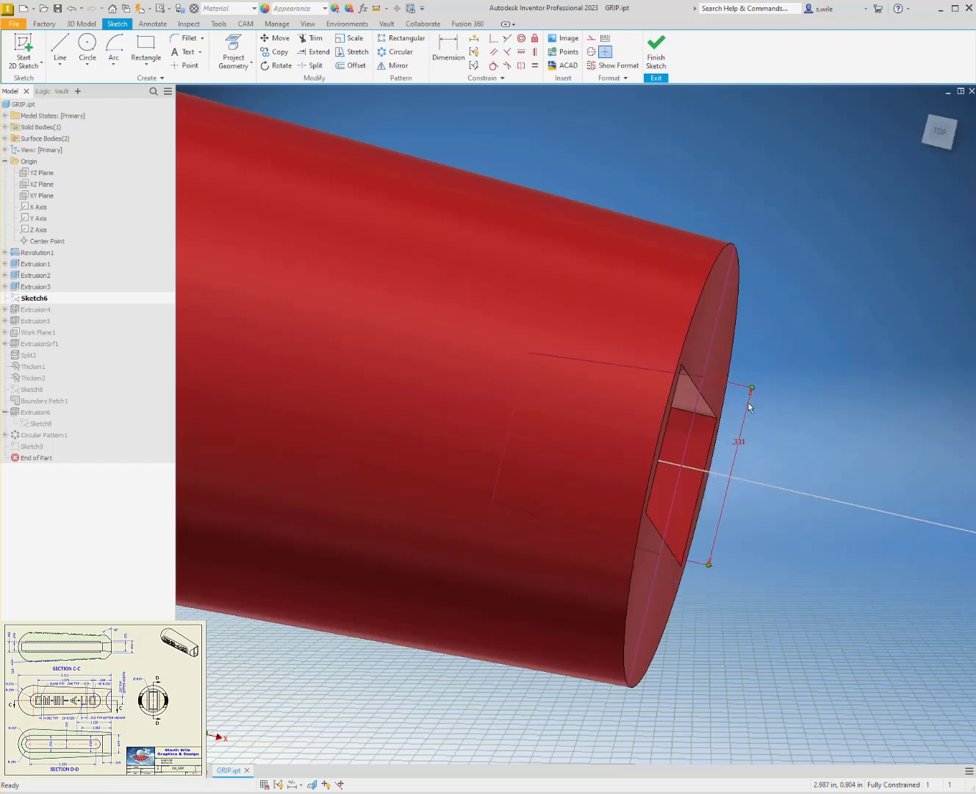
{"action": "left_click", "coordinate": [657, 53]}
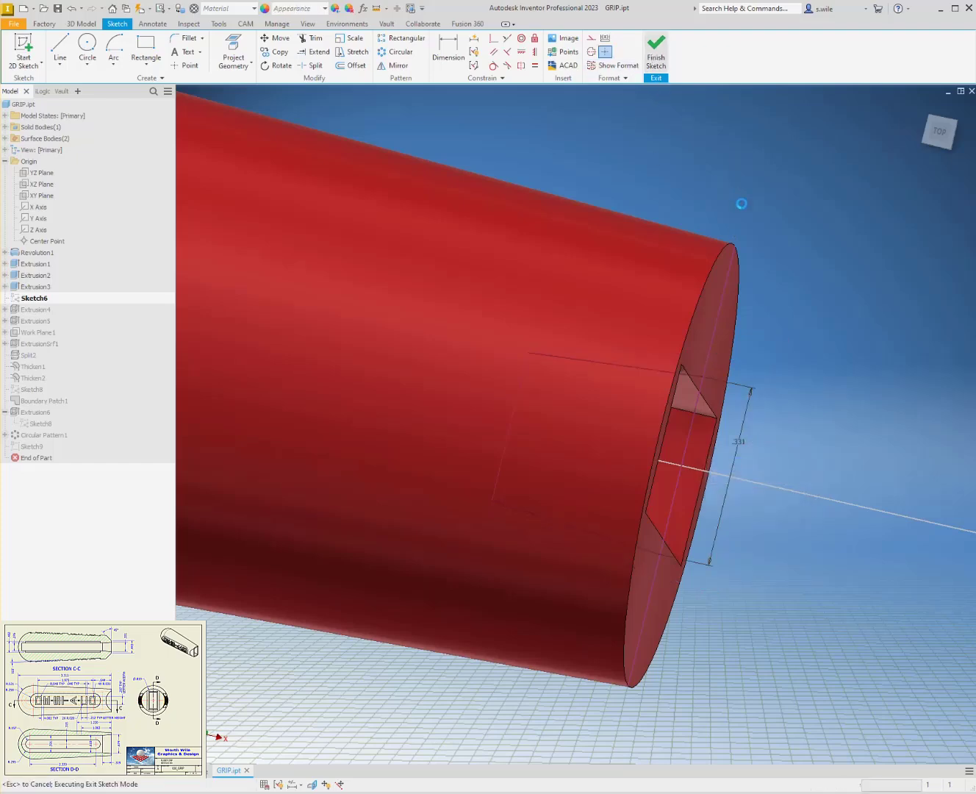
- Extrude the triangular corner profile as a symmetric through-all cut on the grip's open end
{"action": "middle_click_drag", "start_coordinate": [742, 227], "coordinate": [675, 423], "text": "shift"}
{"action": "key", "text": "e"}
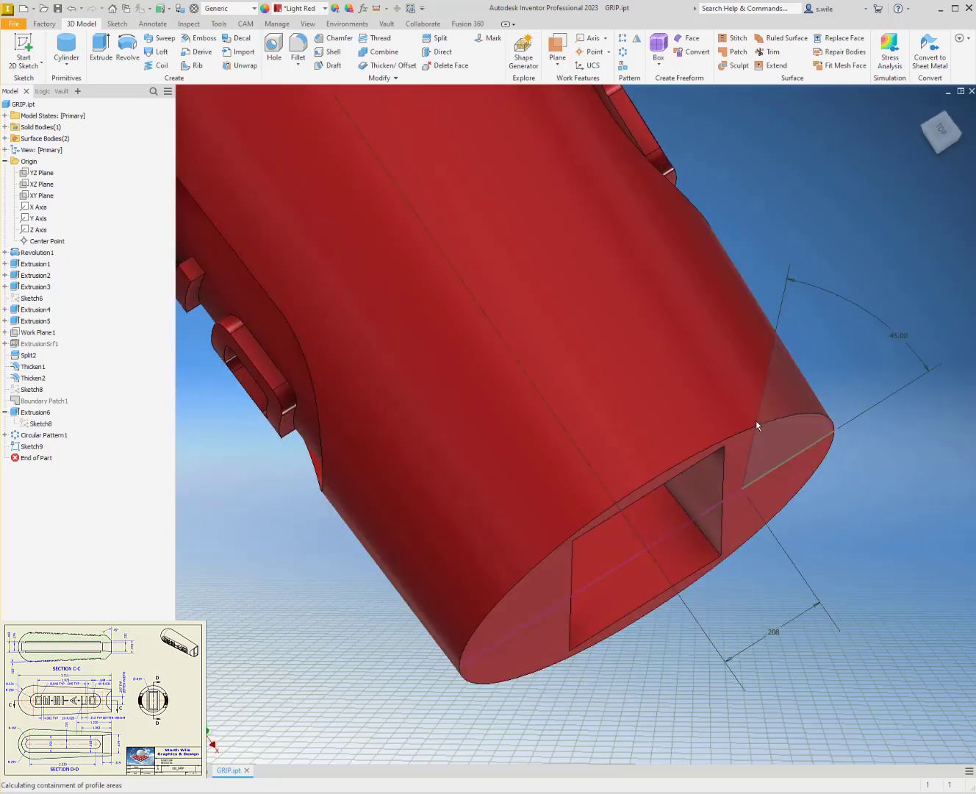
{"action": "left_click", "coordinate": [280, 191]}
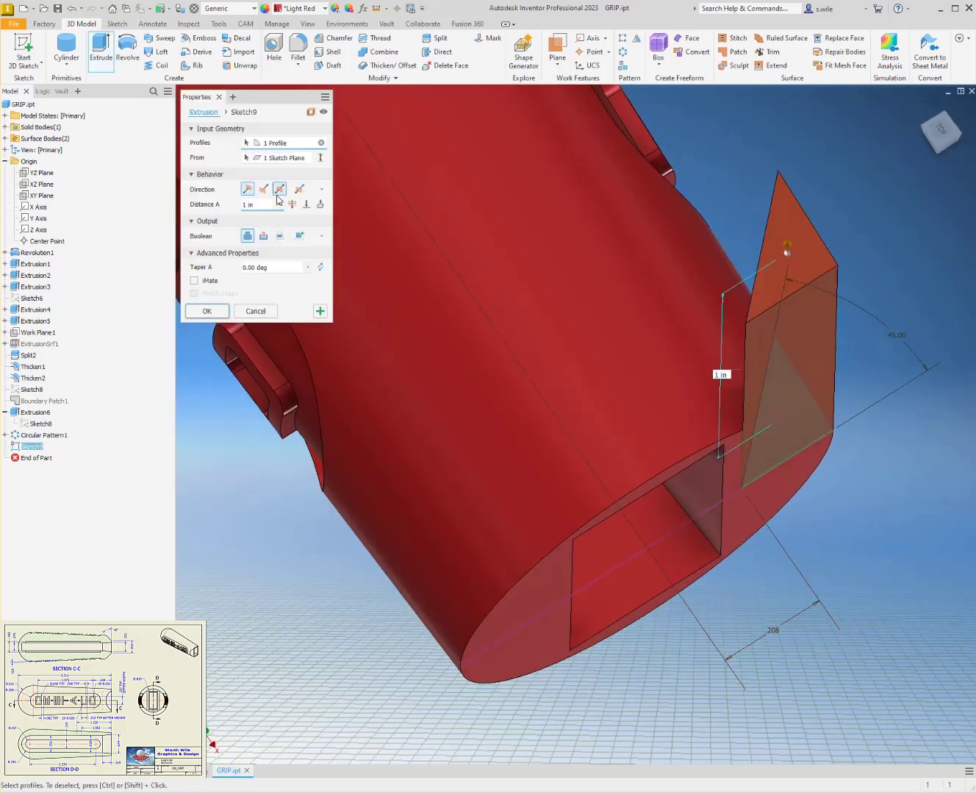
{"action": "left_click", "coordinate": [263, 236]}
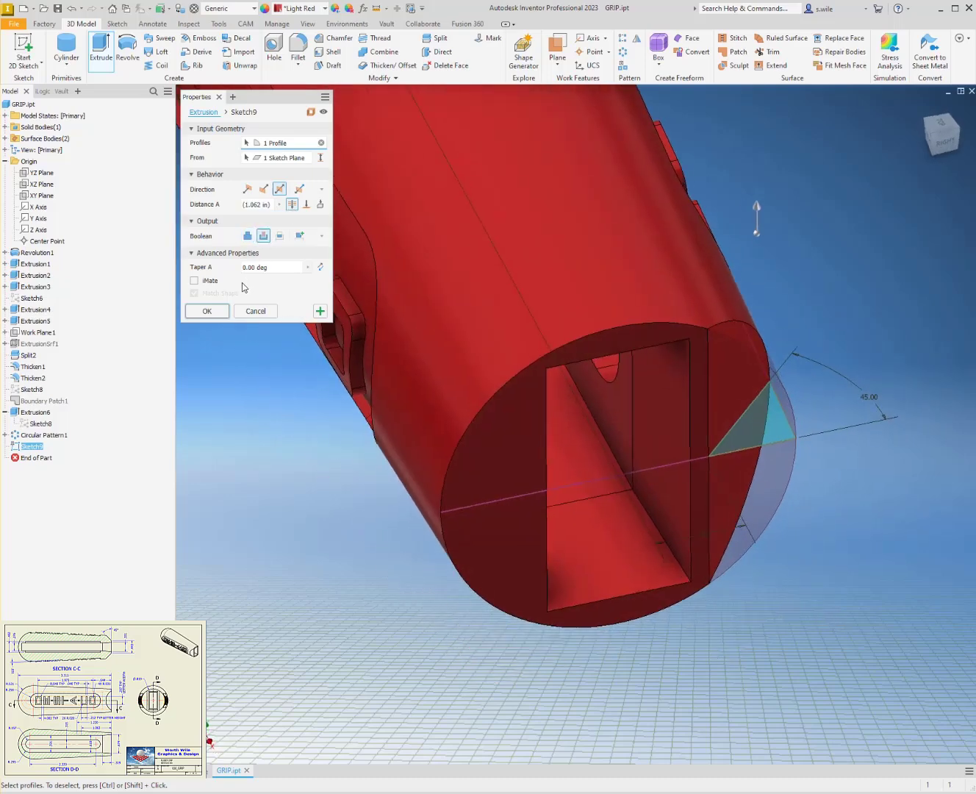
{"action": "left_click", "coordinate": [216, 308]}
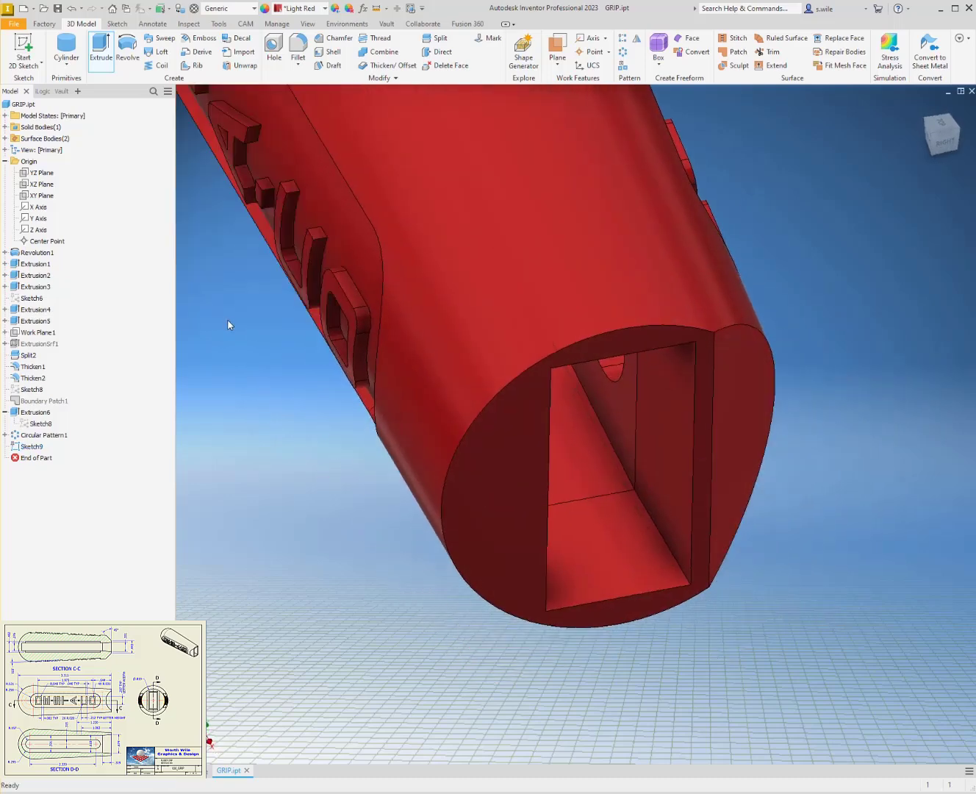
- Mirror the angled corner cut across the XY plane to the opposite side of the grip's open end
{"action": "left_click", "coordinate": [36, 195]}
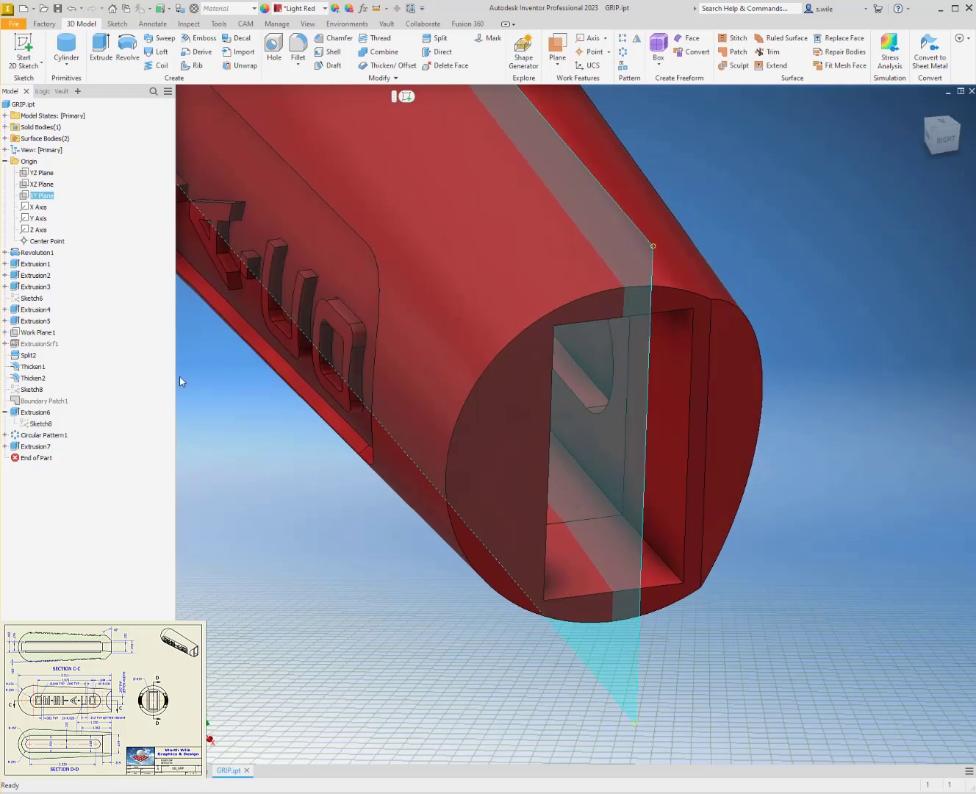
{"action": "key", "text": "Escape"}
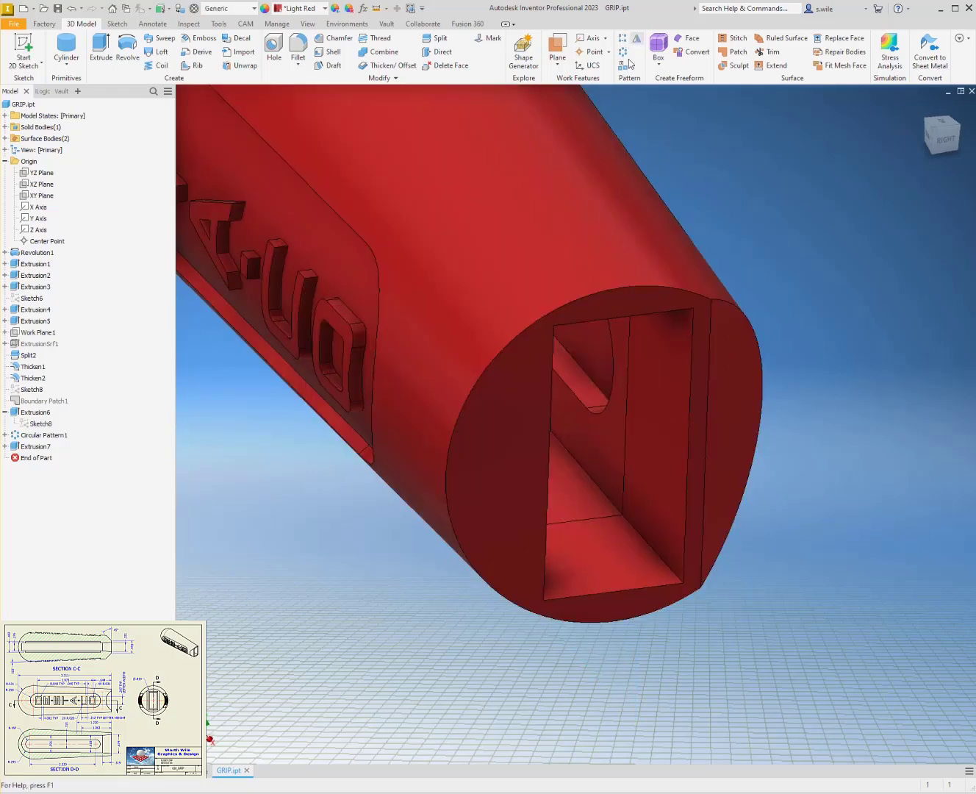
{"action": "left_click", "coordinate": [636, 39]}
{"action": "left_click", "coordinate": [747, 388]}
{"action": "left_click", "coordinate": [217, 136]}
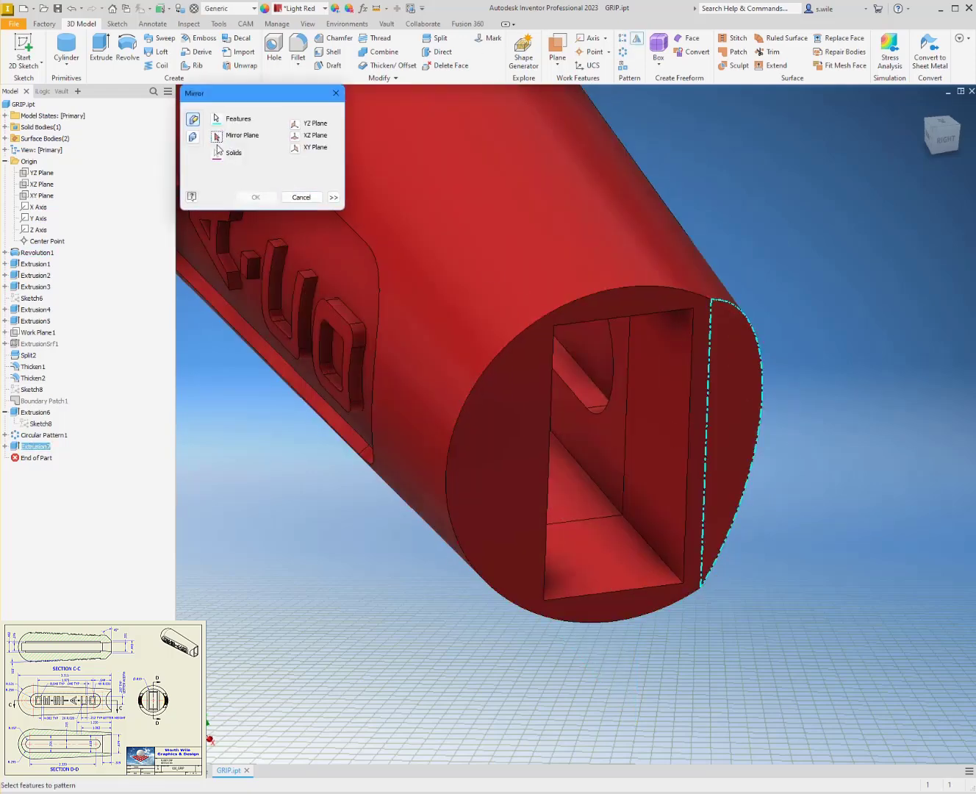
{"action": "left_click", "coordinate": [39, 195]}
{"action": "left_click", "coordinate": [250, 198]}
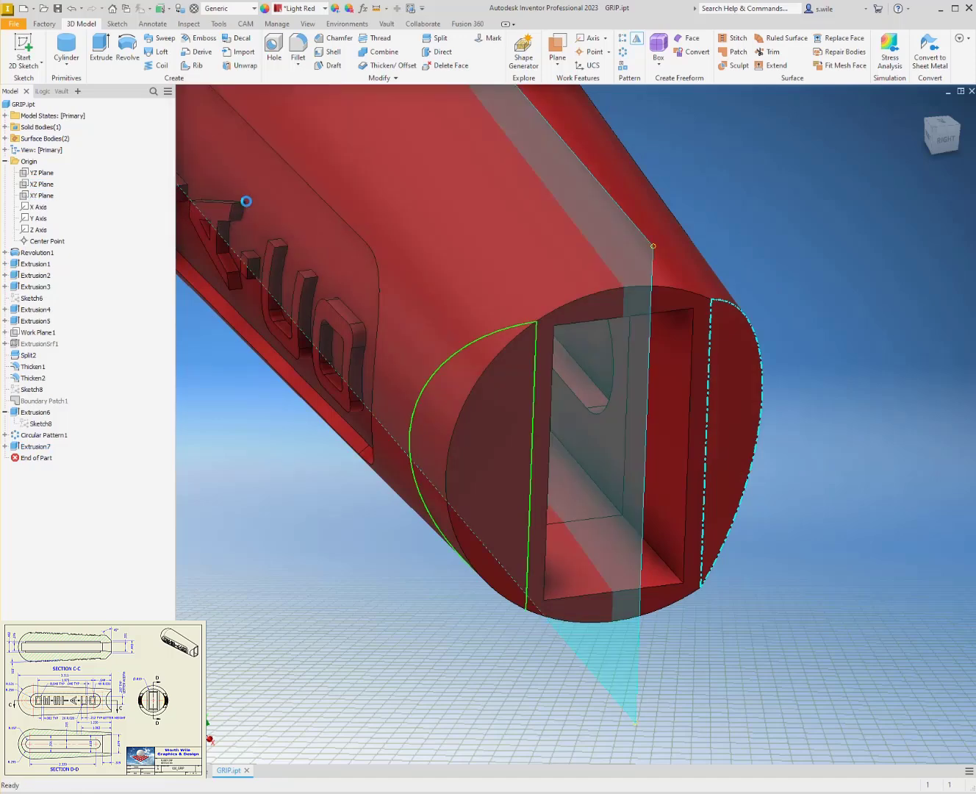
{"action": "key", "text": "F6"}
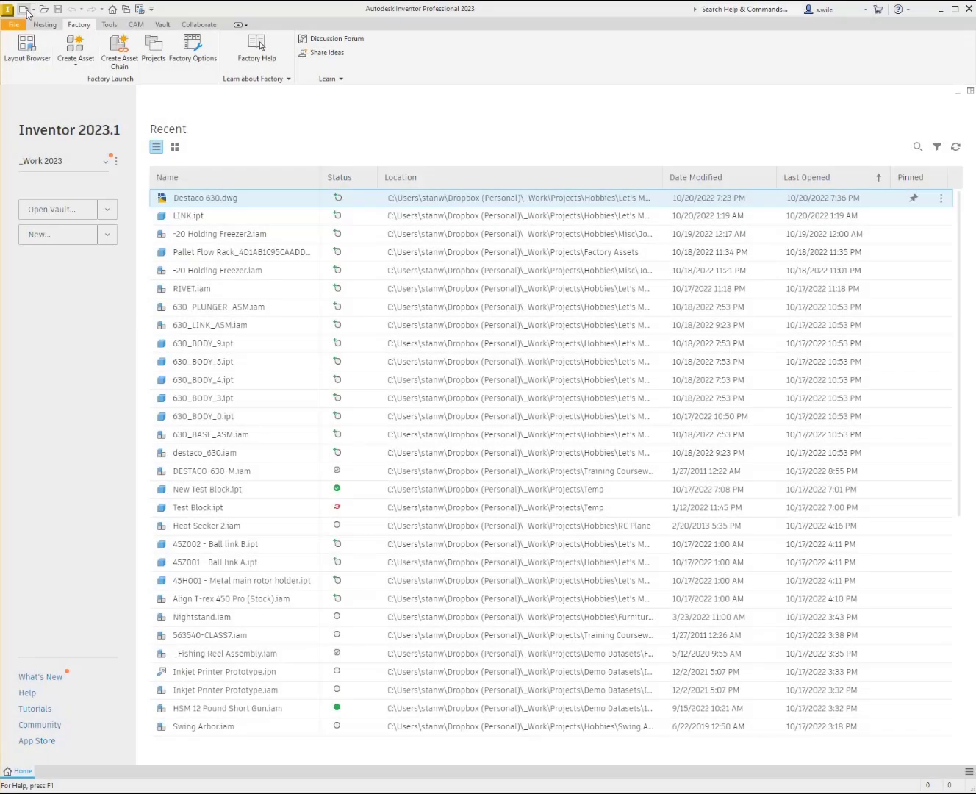
- Create a new part and start a 2D sketch on its horizontal XZ origin plane
{"action": "left_click", "coordinate": [32, 10]}
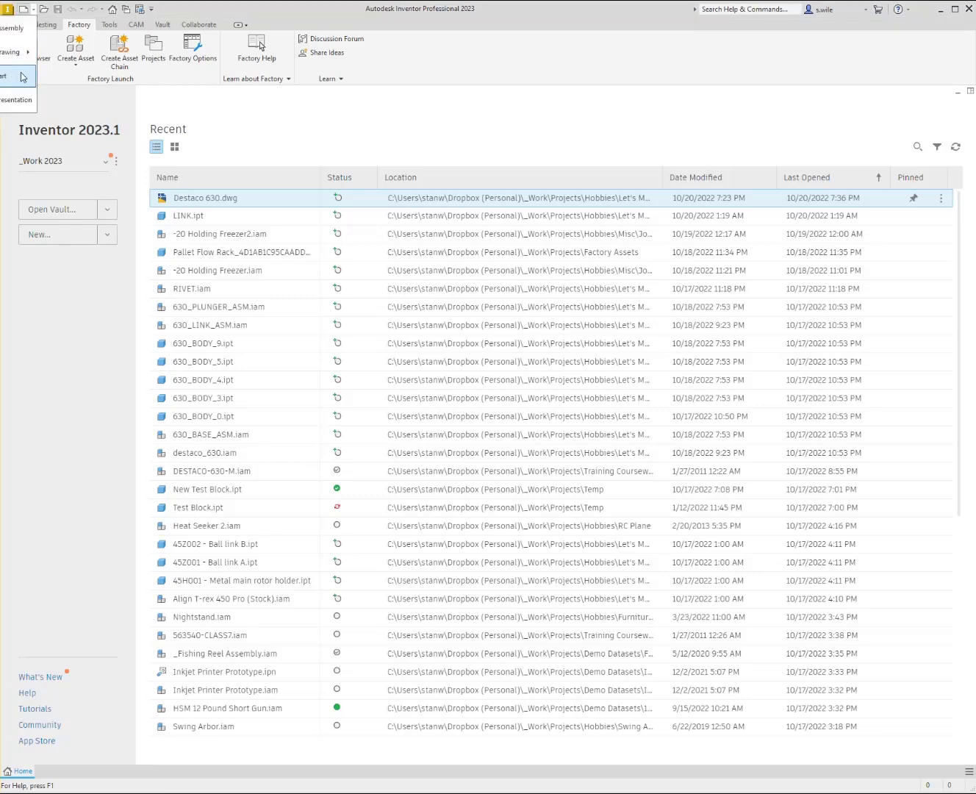
{"action": "left_click", "coordinate": [22, 76]}
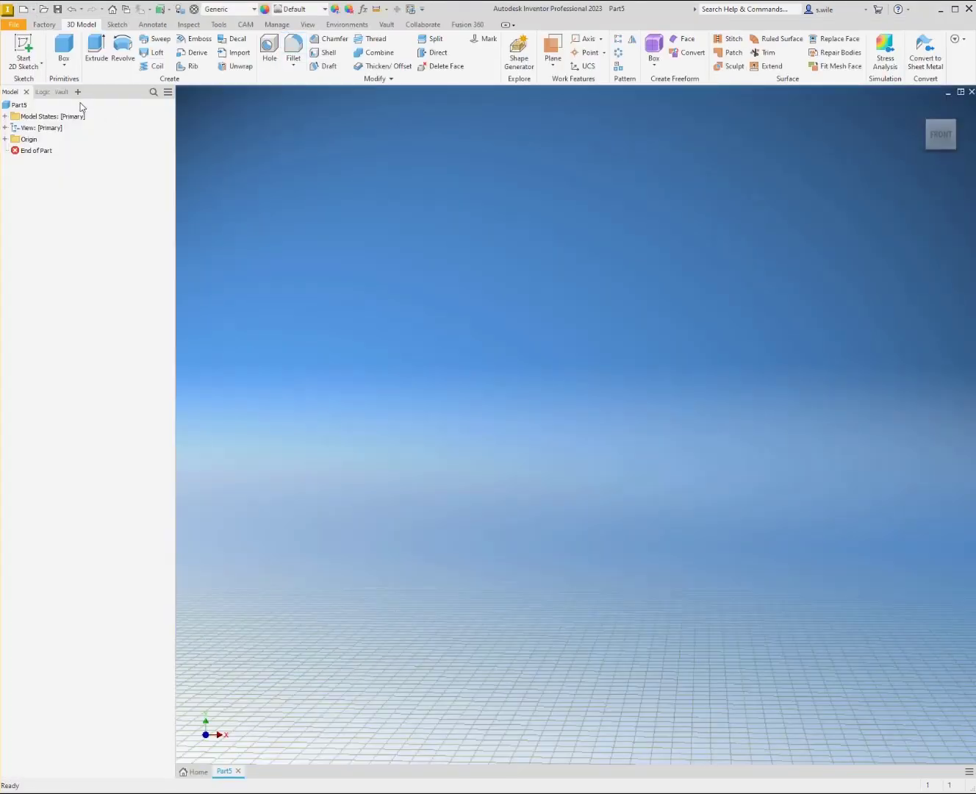
{"action": "left_click", "coordinate": [23, 52]}
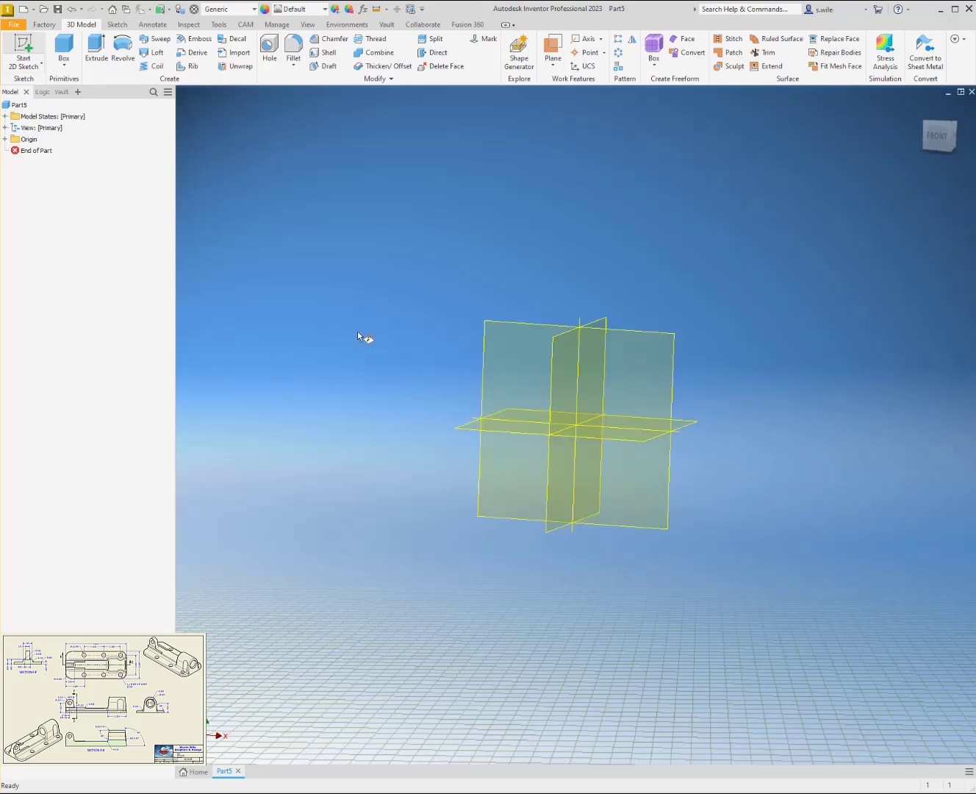
{"action": "left_click", "coordinate": [371, 413]}
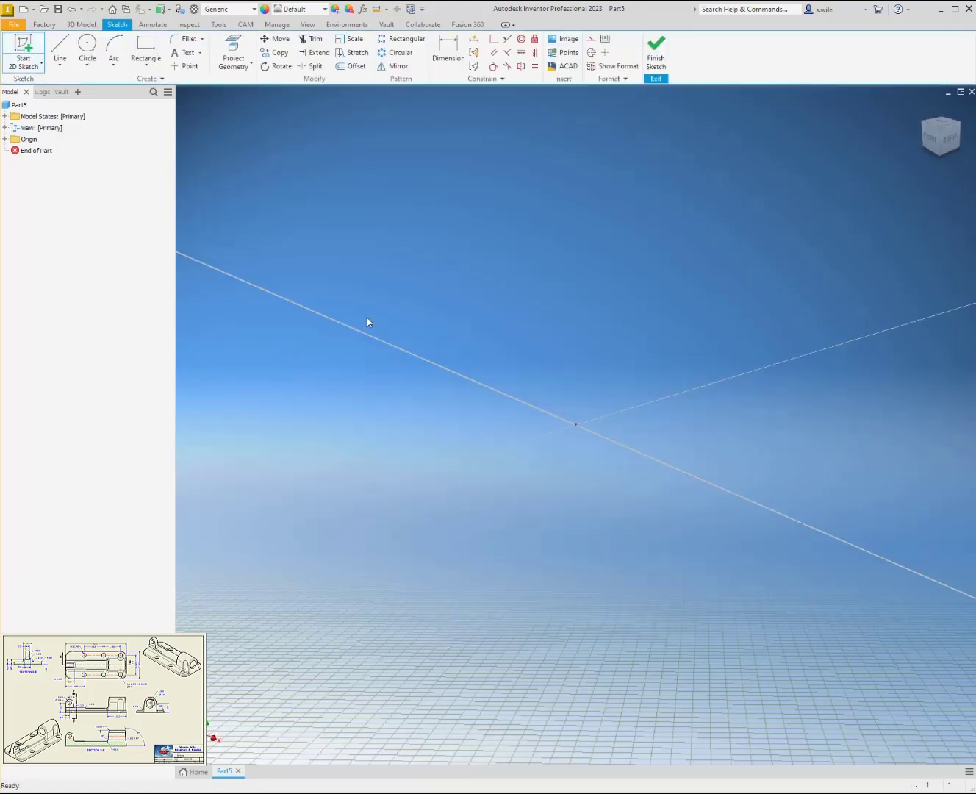
{"action": "left_click", "coordinate": [942, 127]}
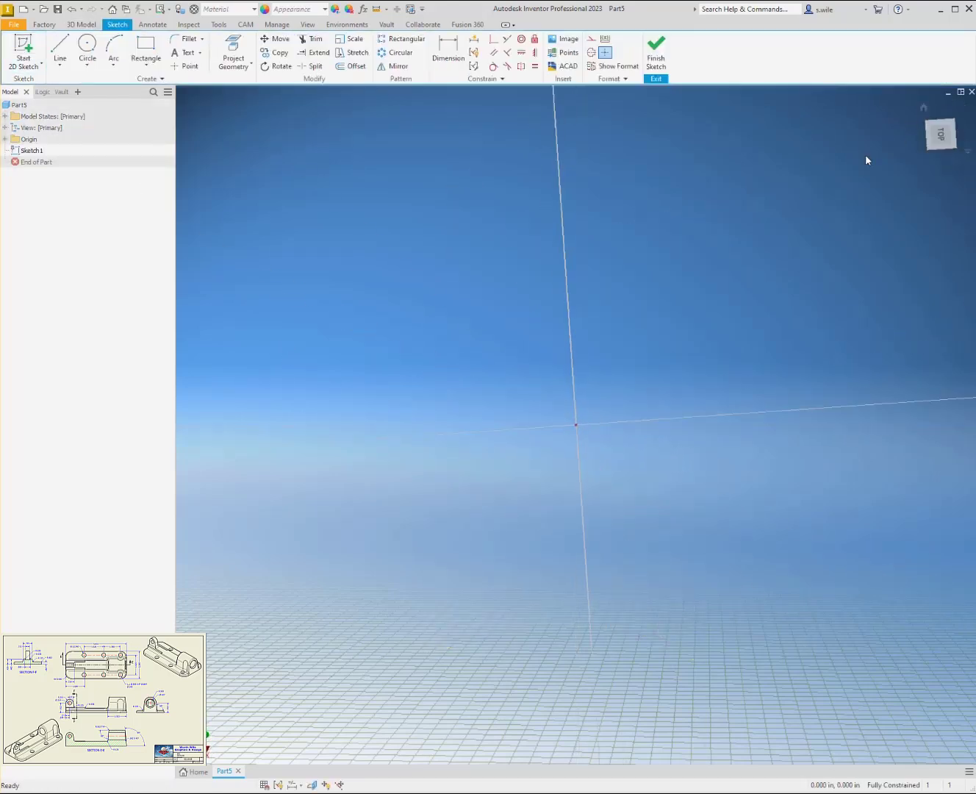
- Draw a two-point center rectangle 5.031 in by 2.265 in centered on the origin and finish the sketch
{"action": "left_click", "coordinate": [151, 65]}
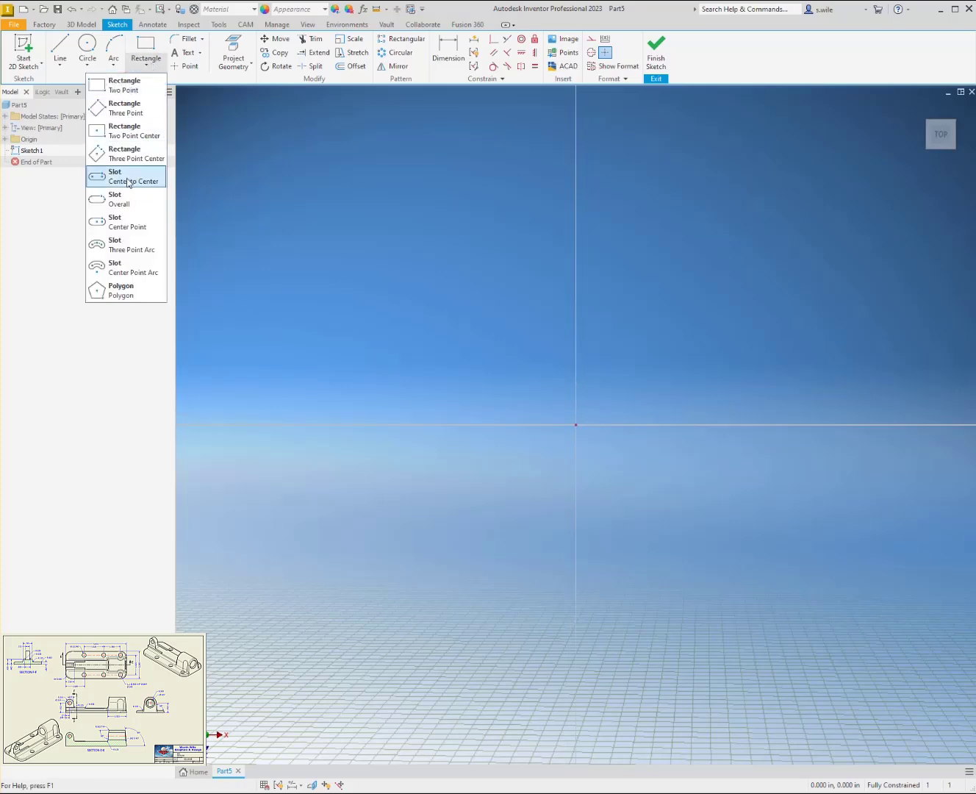
{"action": "left_click", "coordinate": [129, 131]}
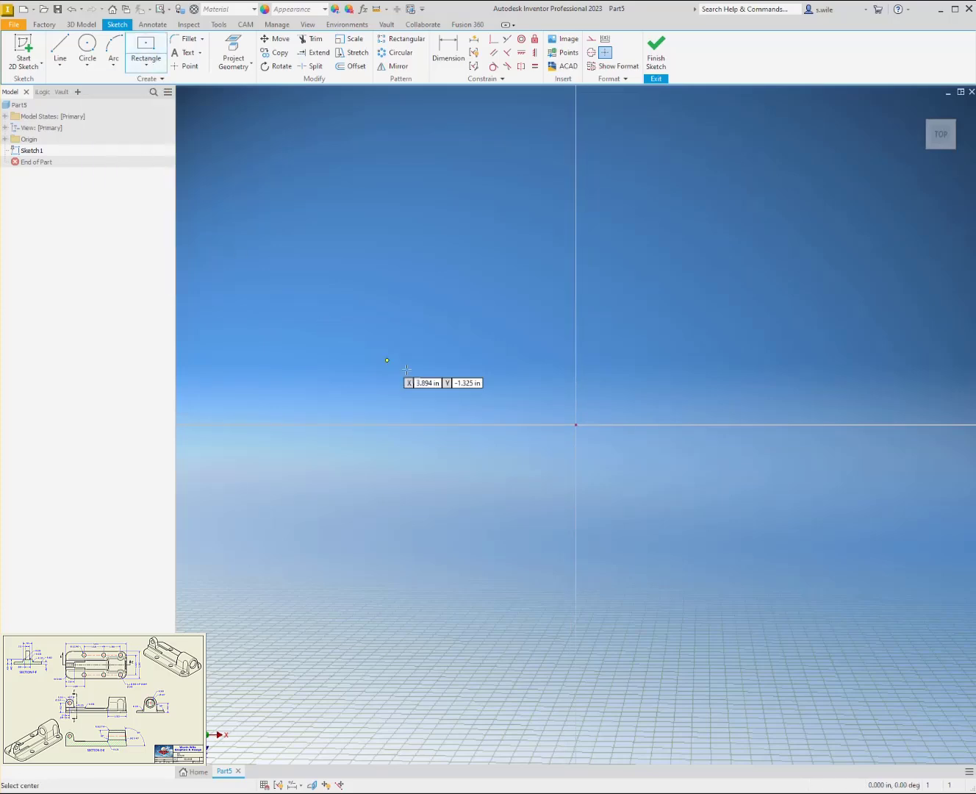
{"action": "left_click", "coordinate": [577, 424]}
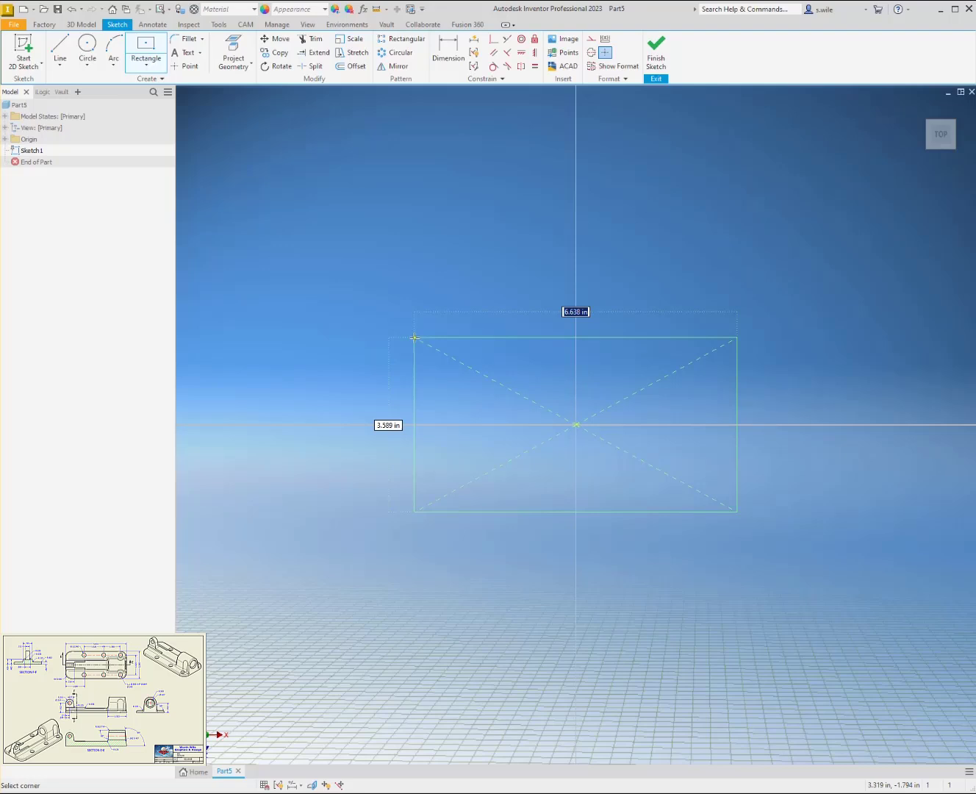
{"action": "type", "text": "5.031"}
{"action": "key", "text": "Tab"}
{"action": "type", "text": "1"}
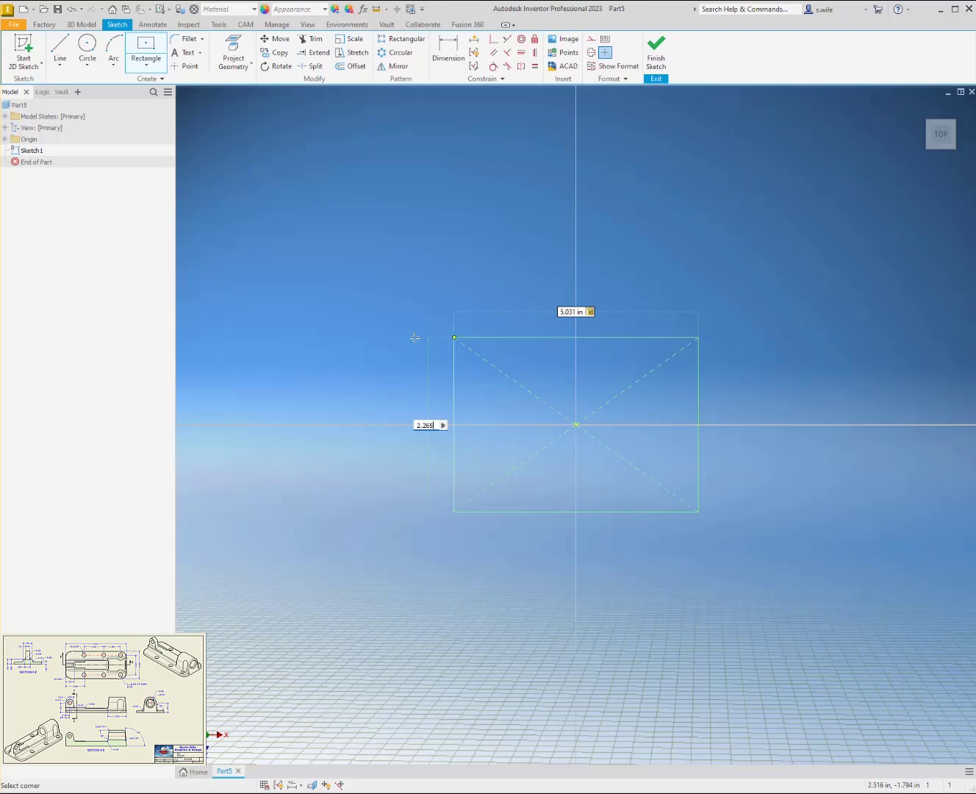
{"action": "type", "text": ".265"}
{"action": "key", "text": "Return"}
{"action": "left_click", "coordinate": [656, 53]}
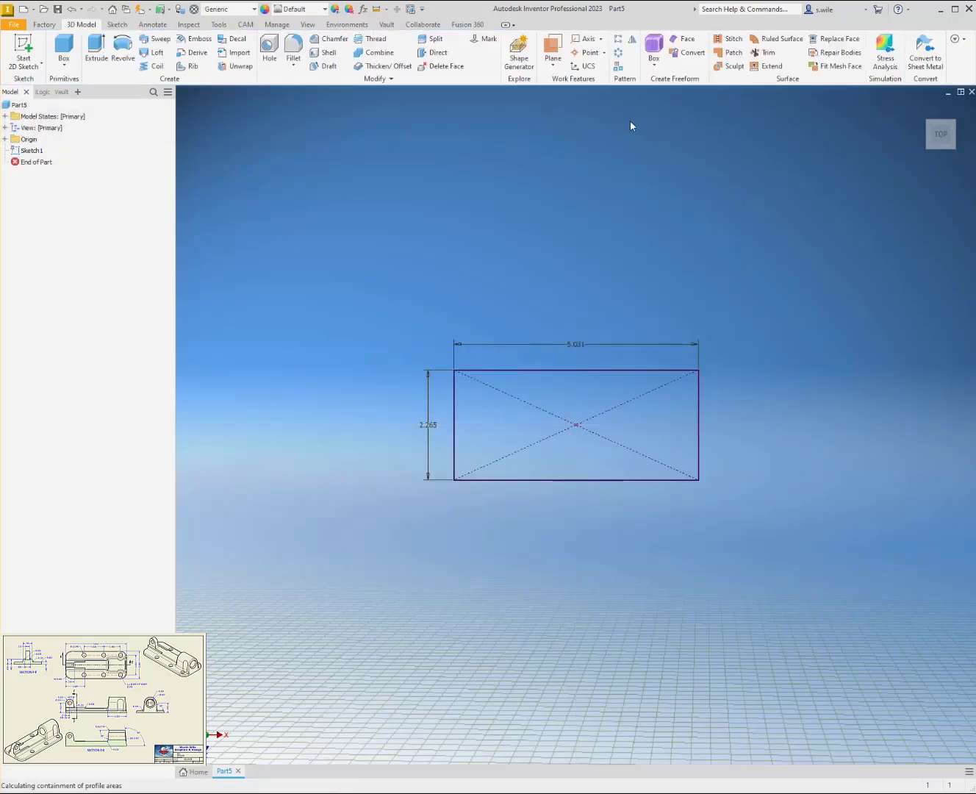
- Extrude the rectangle upward .125 in to form the base plate
{"action": "key", "text": "e"}
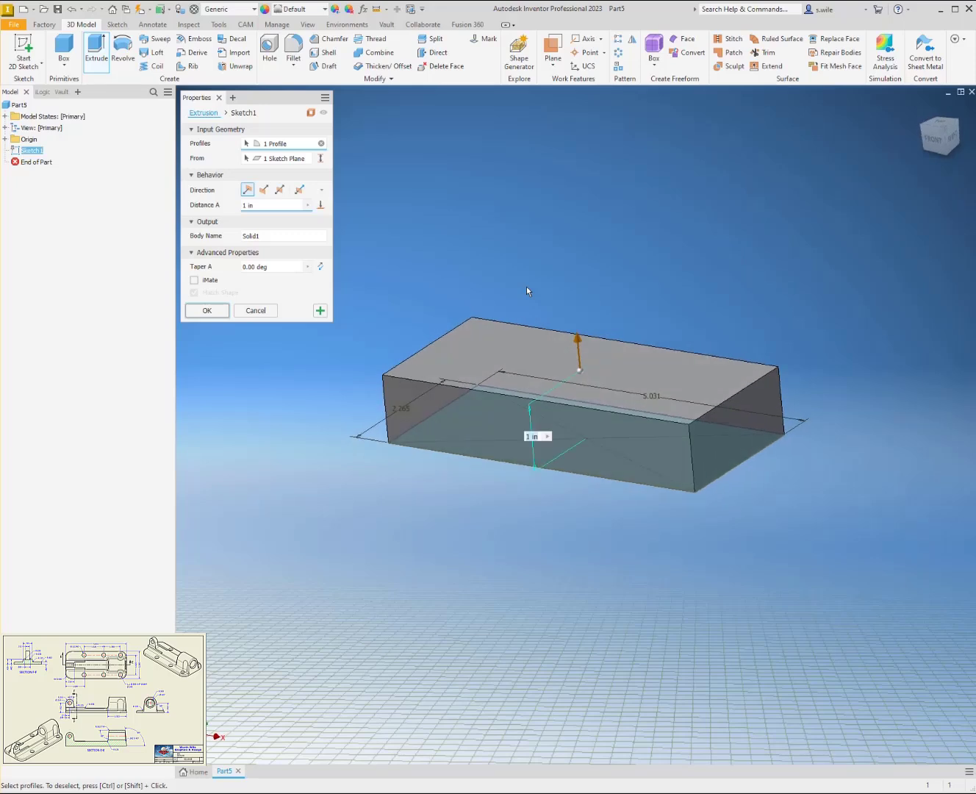
{"action": "type", "text": "."}
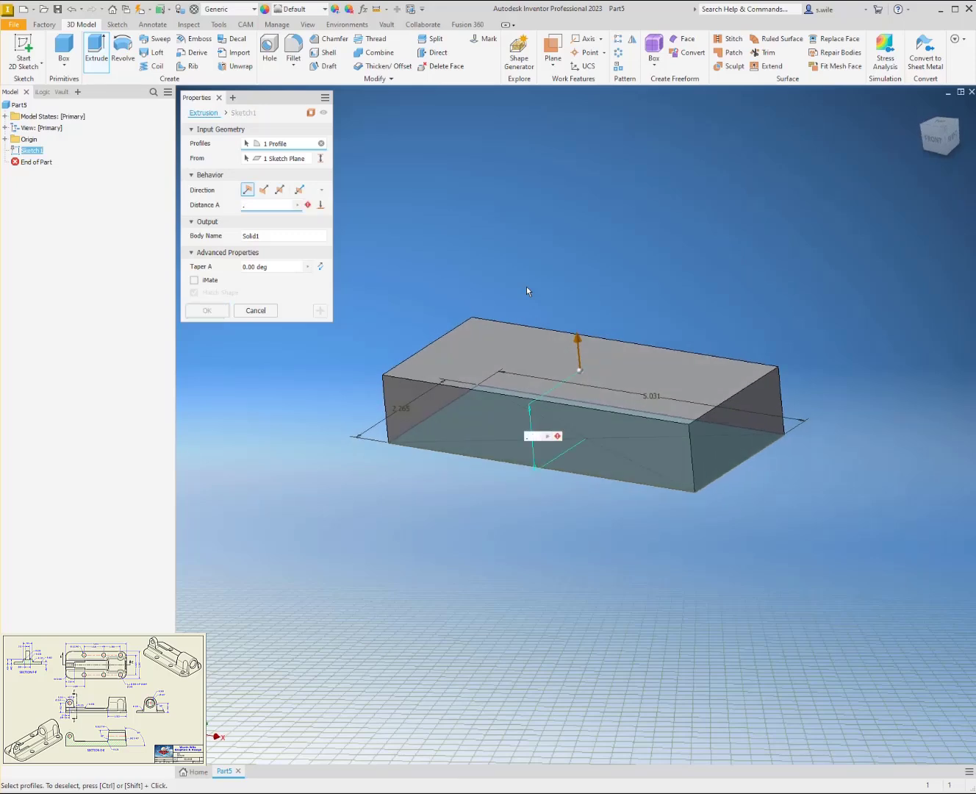
{"action": "type", "text": "125"}
{"action": "key", "text": "Return"}
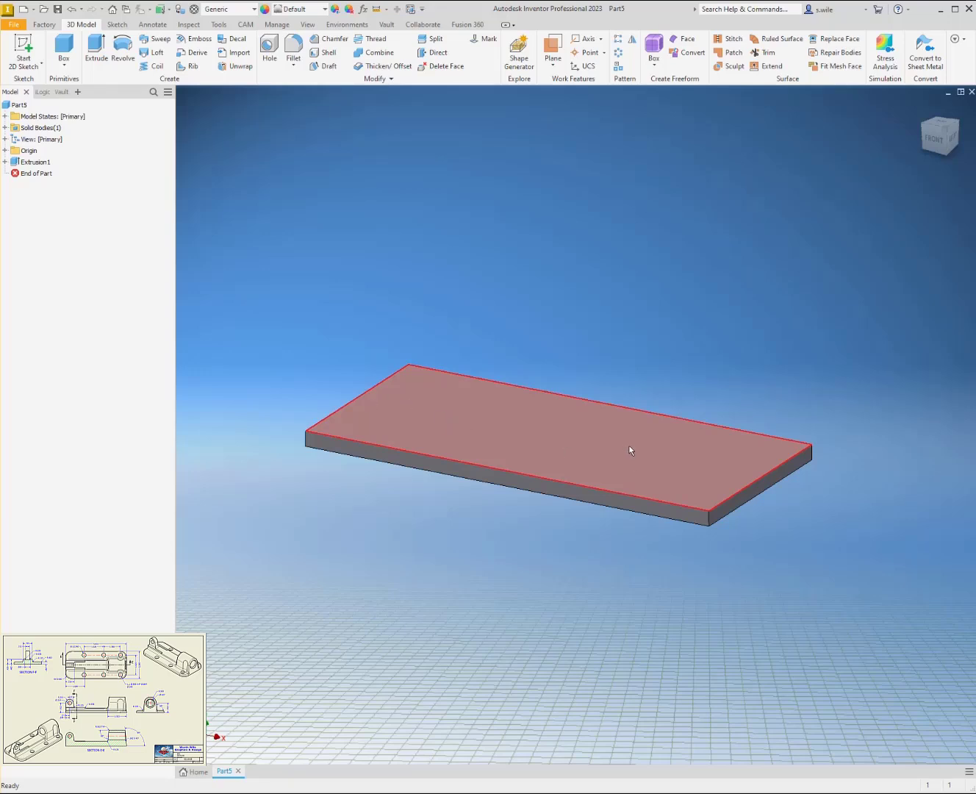
- Sketch on the plate's top face, project one short edge, and draw an origin-centered rectangle spanning the plate's full length
{"action": "left_click", "coordinate": [564, 444]}
{"action": "key", "text": "s"}
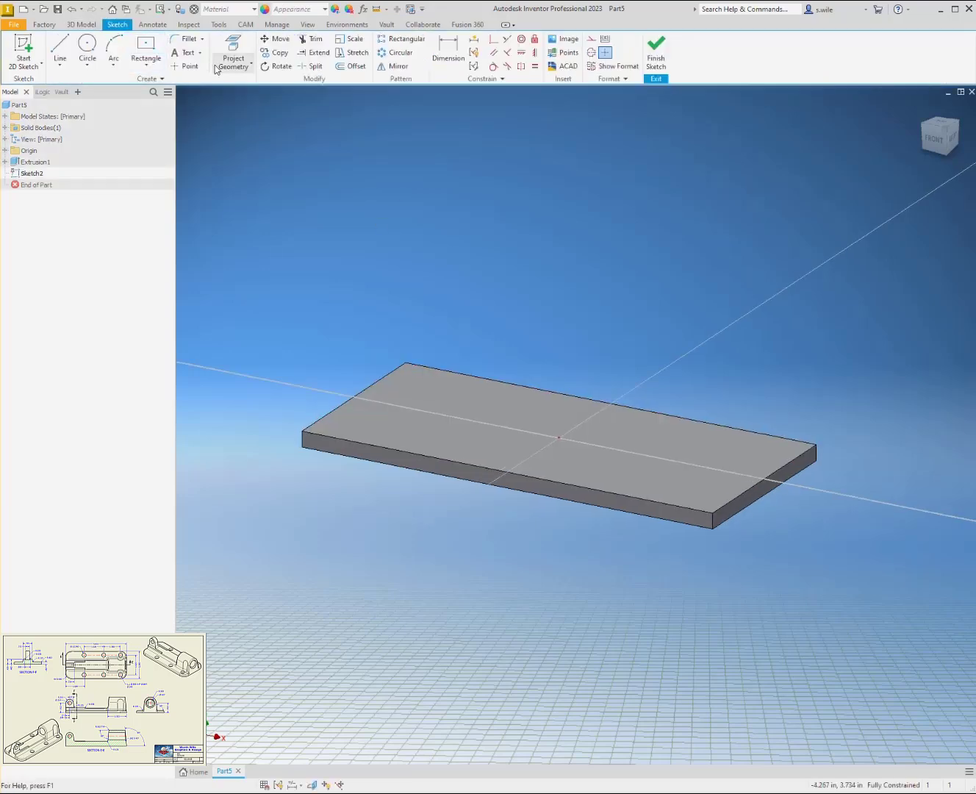
{"action": "left_click", "coordinate": [224, 63]}
{"action": "left_click", "coordinate": [373, 382]}
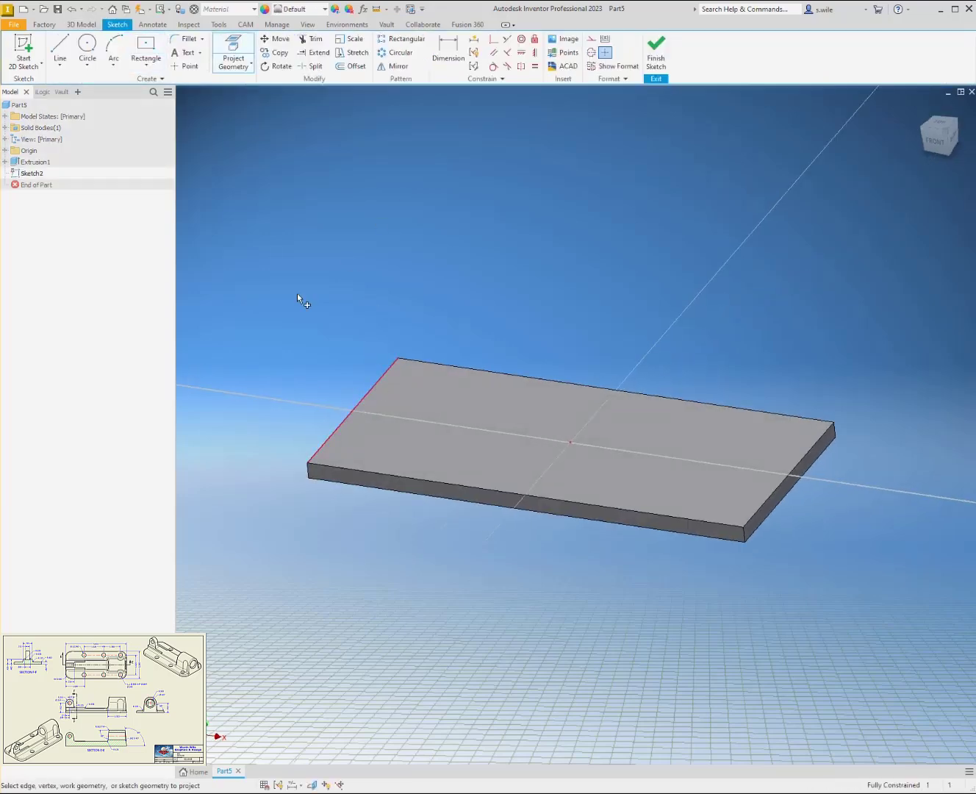
{"action": "key", "text": "Escape"}
{"action": "left_click", "coordinate": [145, 47]}
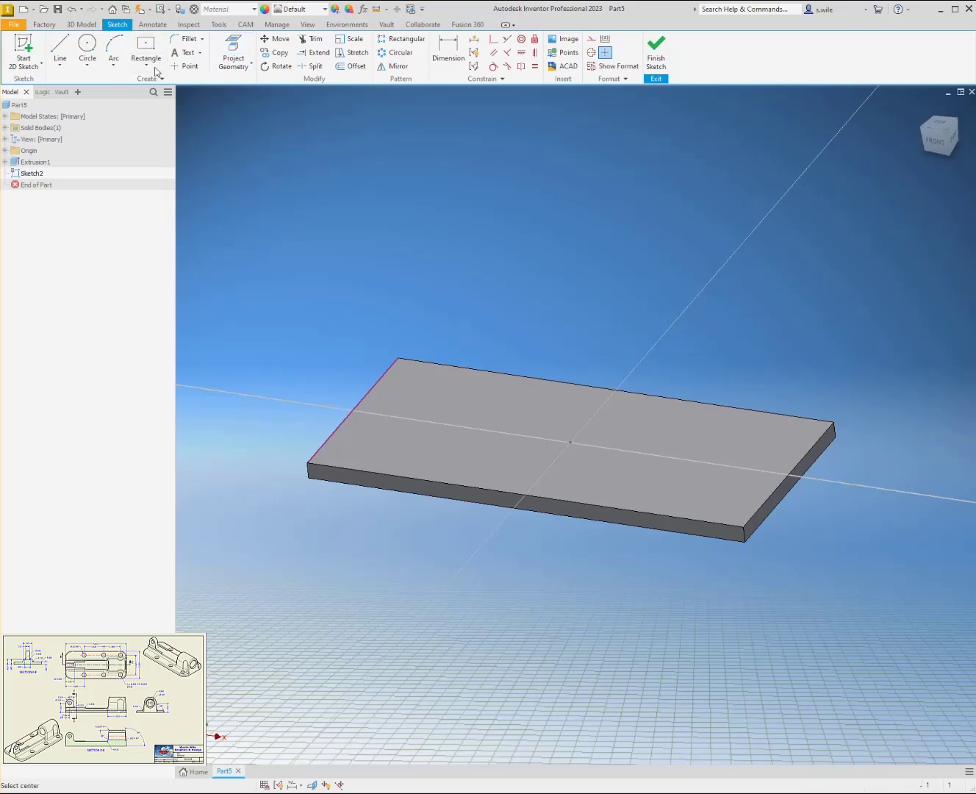
{"action": "left_click", "coordinate": [570, 442]}
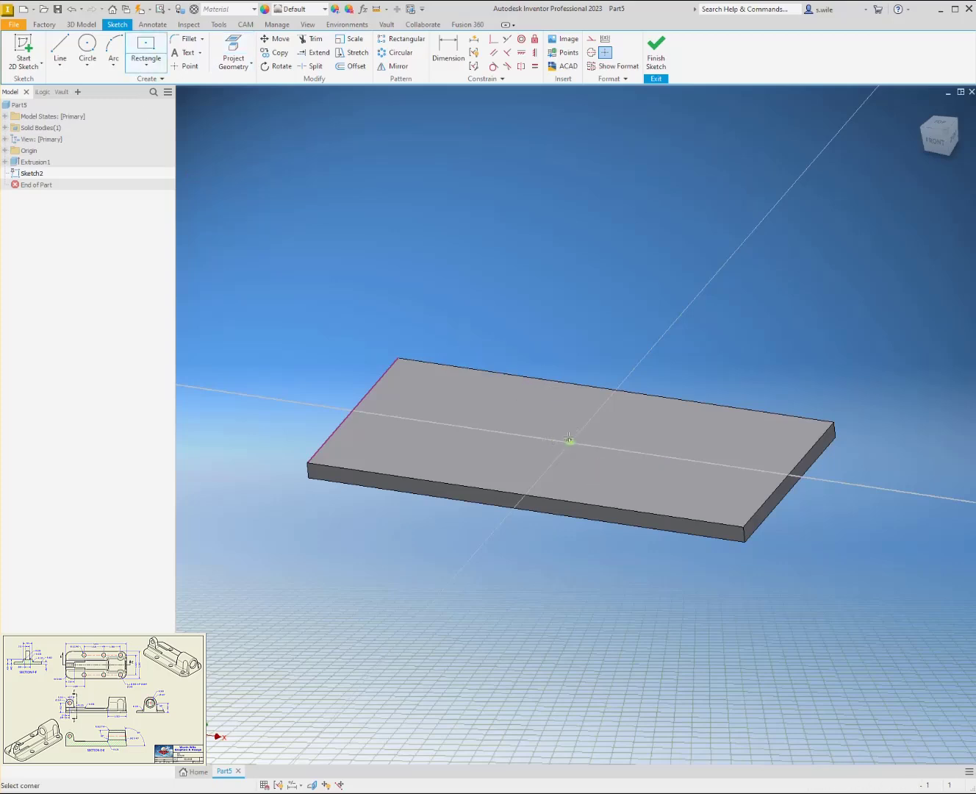
{"action": "left_click", "coordinate": [367, 395]}
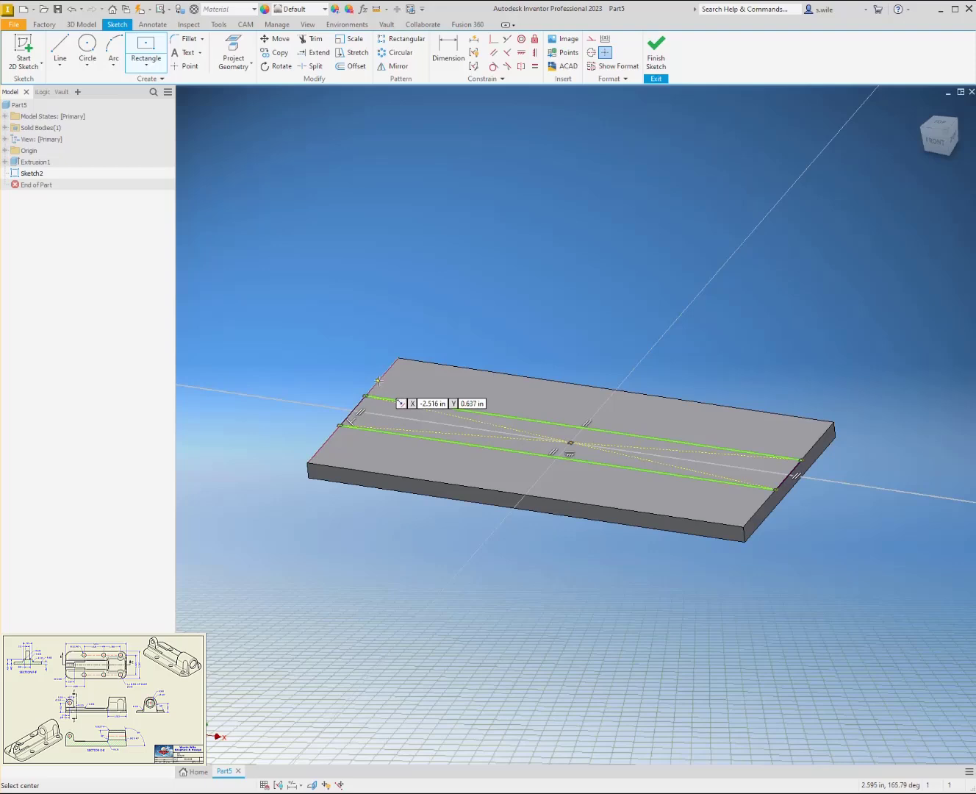
- Dimension the distance between the rectangle's two long sides as .765 in
{"action": "key", "text": "d"}
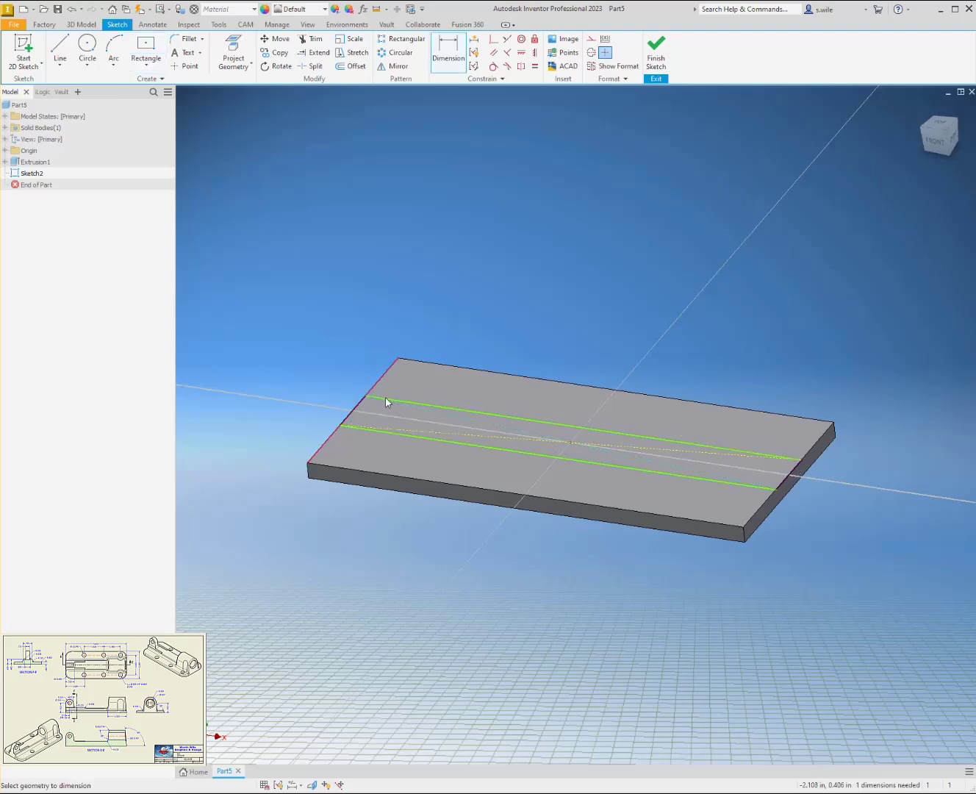
{"action": "left_click", "coordinate": [388, 433]}
{"action": "key", "text": "Escape"}
{"action": "key", "text": "d"}
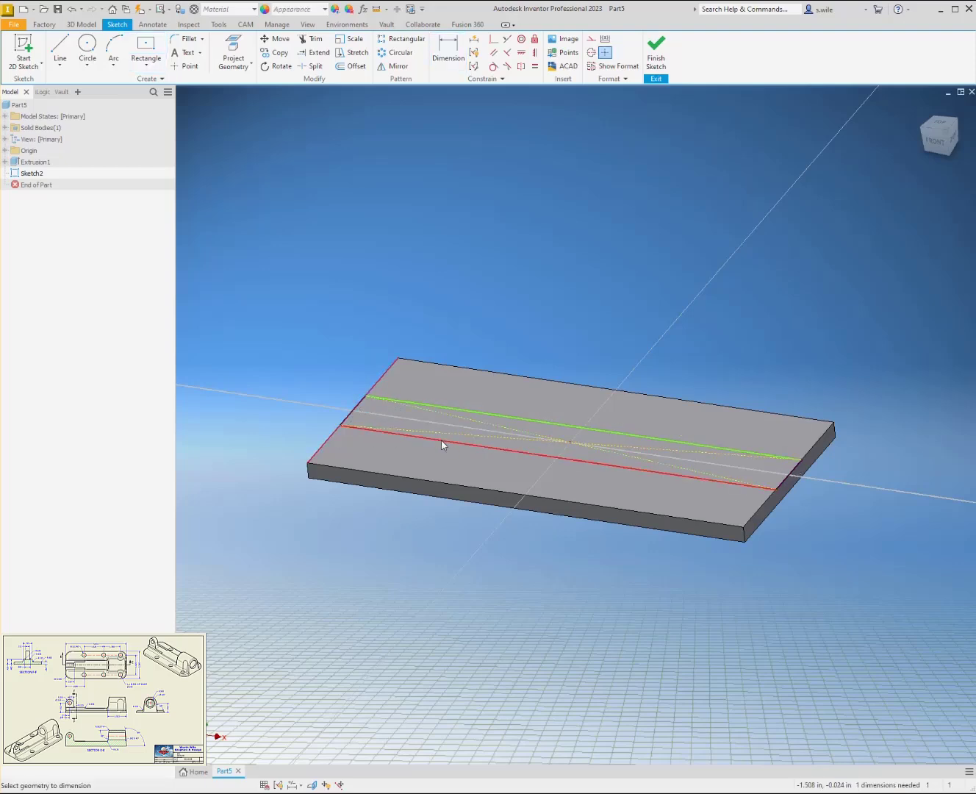
{"action": "left_click", "coordinate": [442, 441]}
{"action": "left_click", "coordinate": [480, 413]}
{"action": "left_click", "coordinate": [332, 381]}
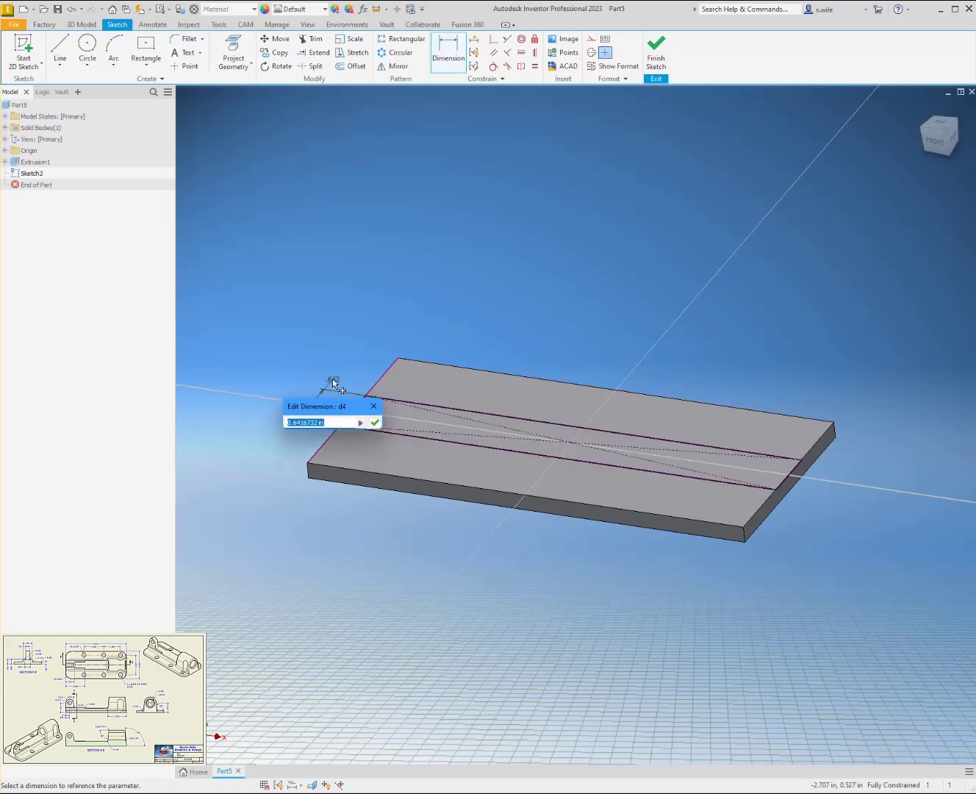
{"action": "type", "text": ".765"}
{"action": "key", "text": "Return"}
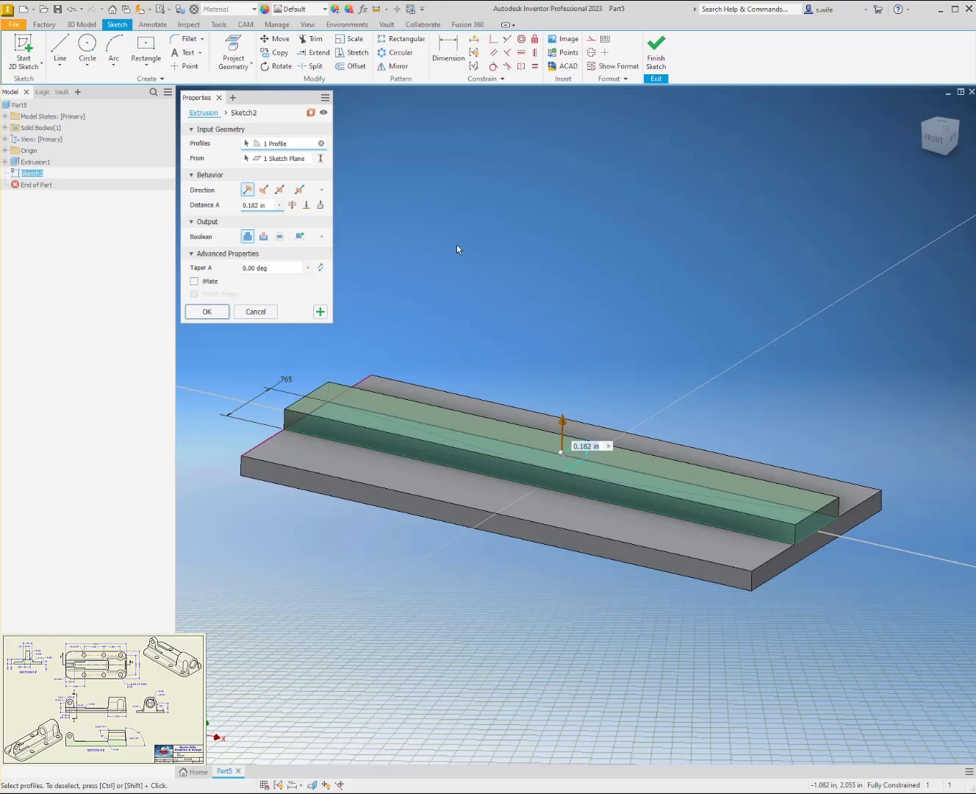
- Extrude the narrow rectangle upward by .402-.182 in, joined to the base plate
{"action": "type", "text": ".402"}
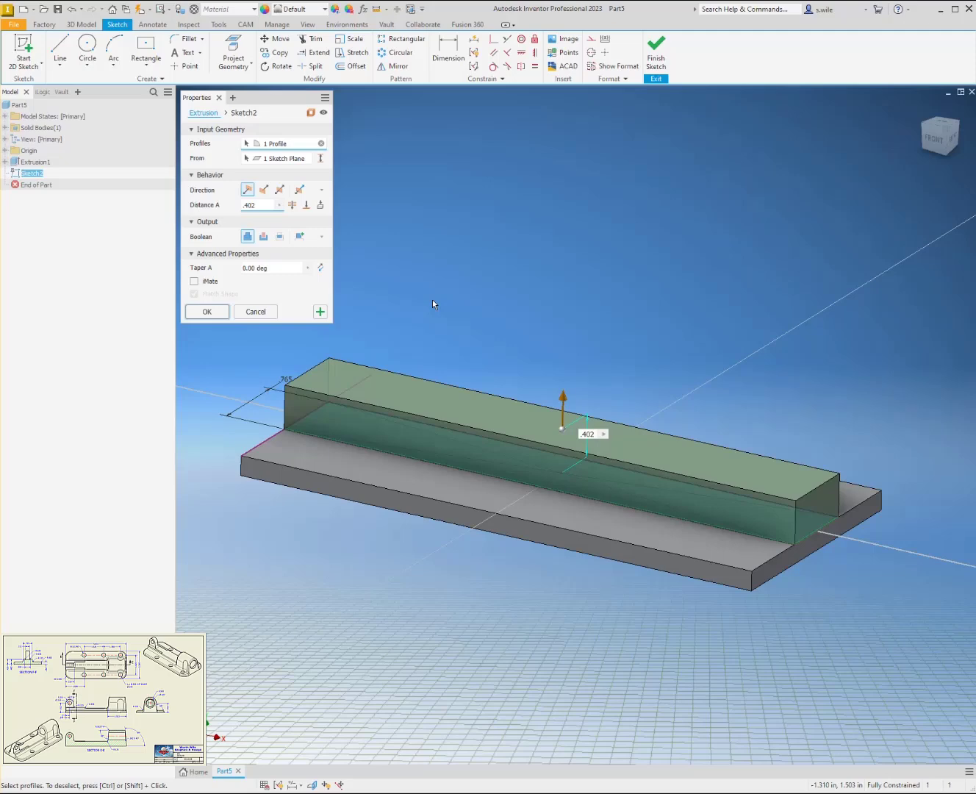
{"action": "type", "text": "-.182"}
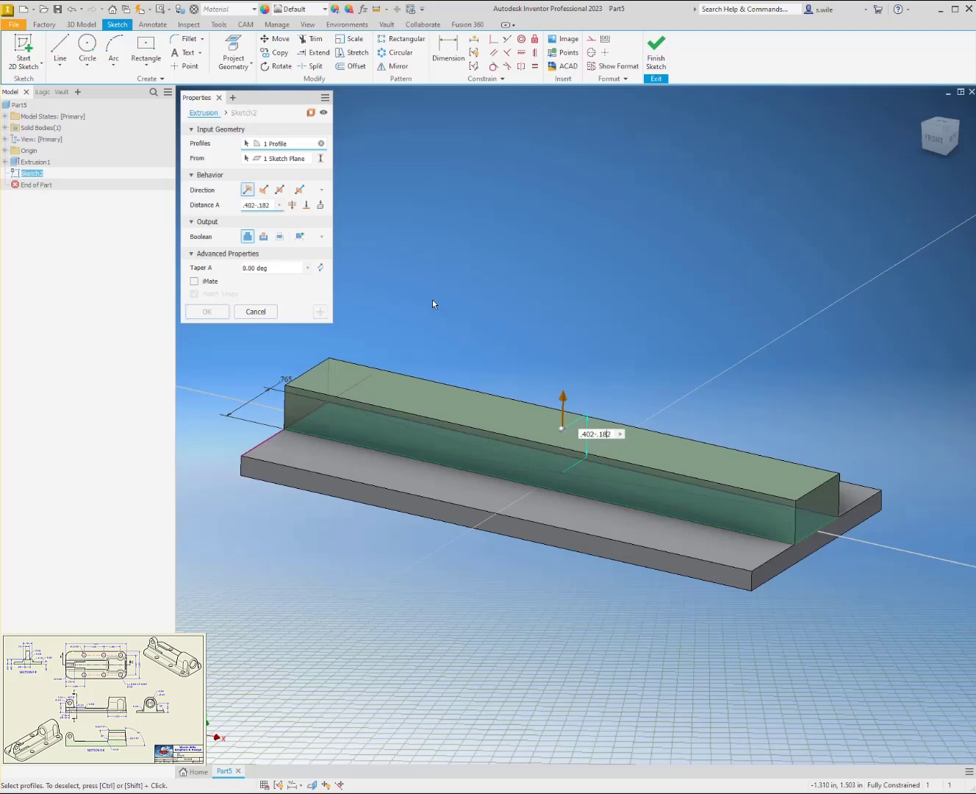
{"action": "key", "text": "Return"}
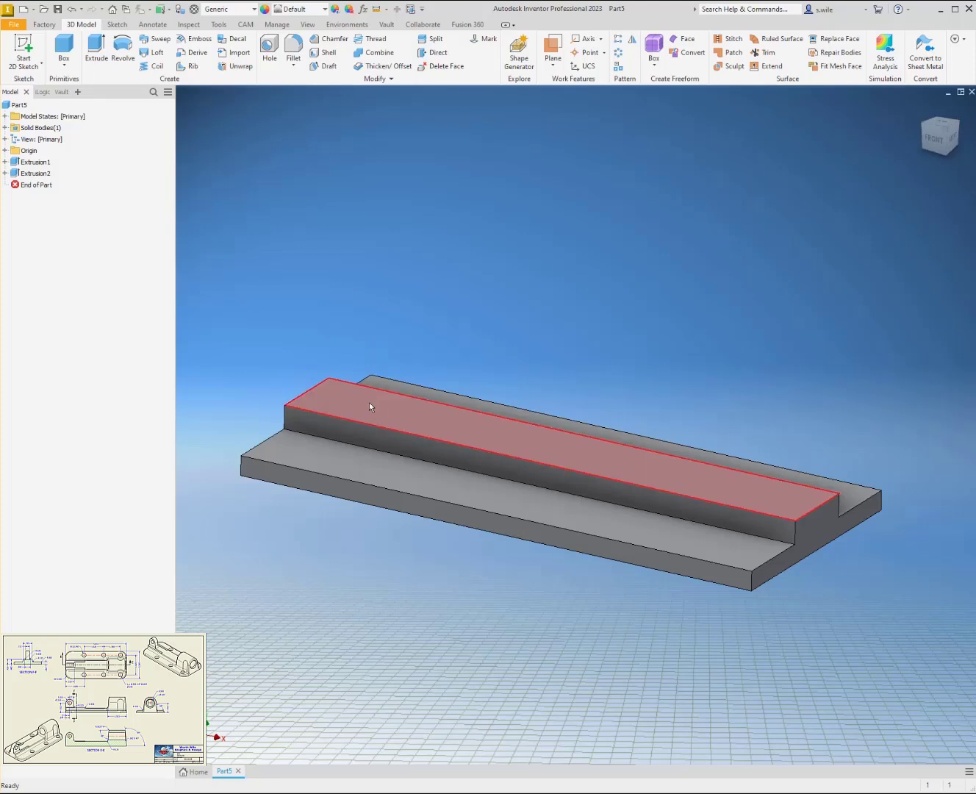
{"action": "key", "text": "s"}
{"action": "left_click", "coordinate": [364, 412]}
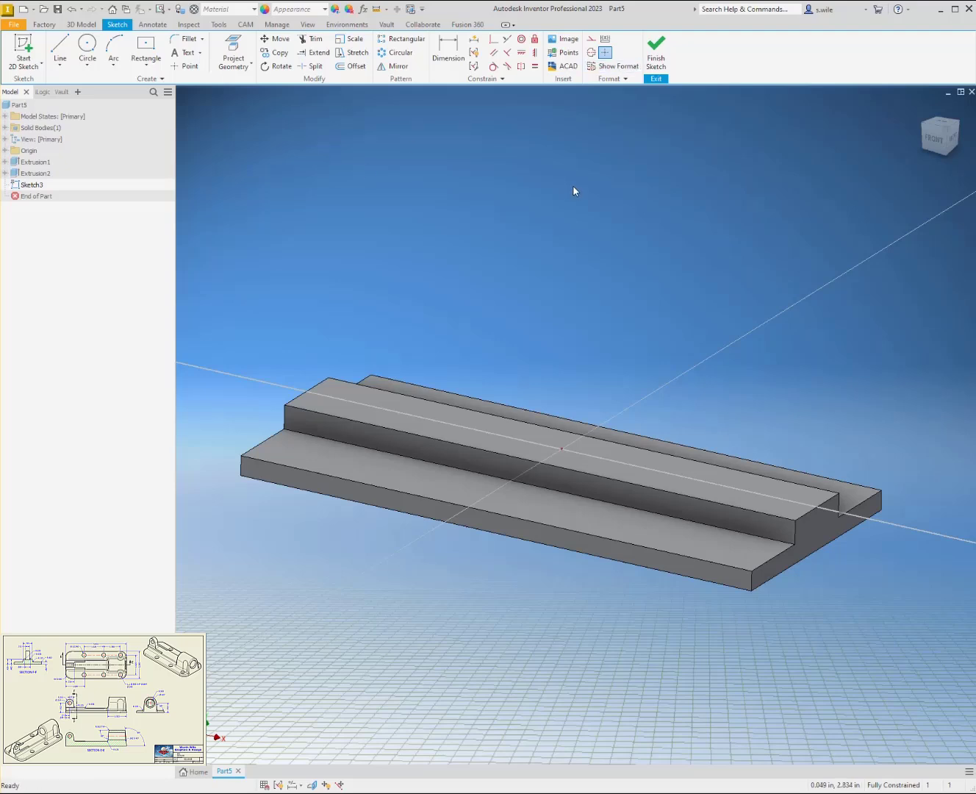
{"action": "left_click", "coordinate": [71, 9]}
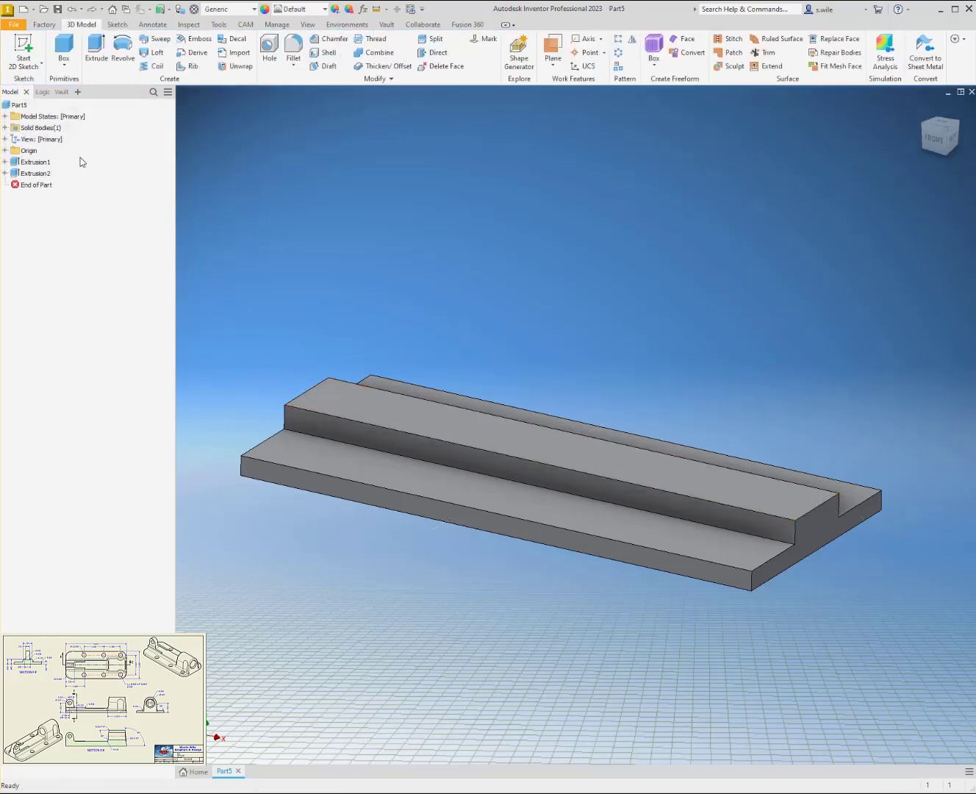
- Start a sketch on the origin's XY plane and project the raised block's long top edge into it
{"action": "left_click", "coordinate": [5, 150]}
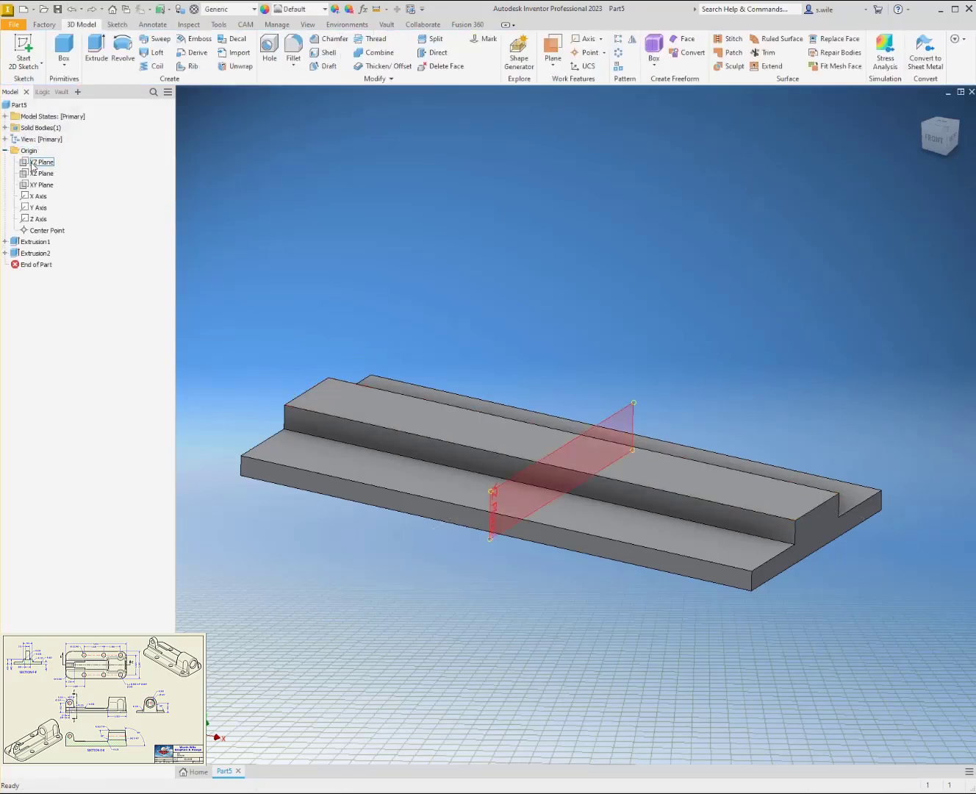
{"action": "left_click", "coordinate": [41, 185]}
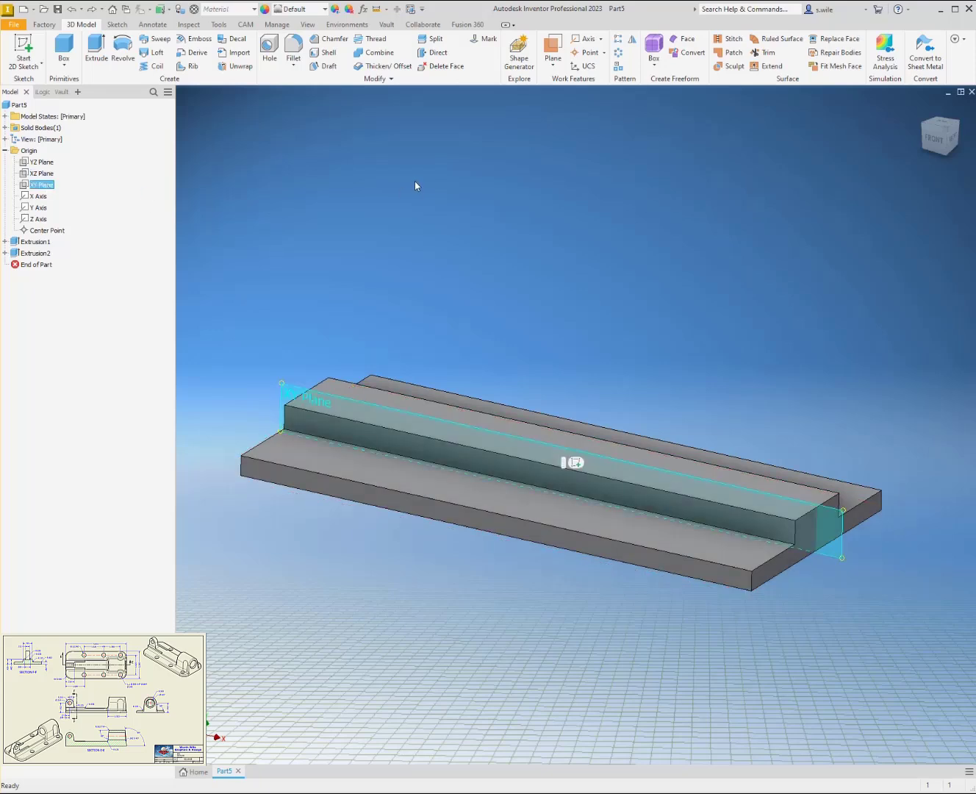
{"action": "key", "text": "s"}
{"action": "left_click", "coordinate": [233, 58]}
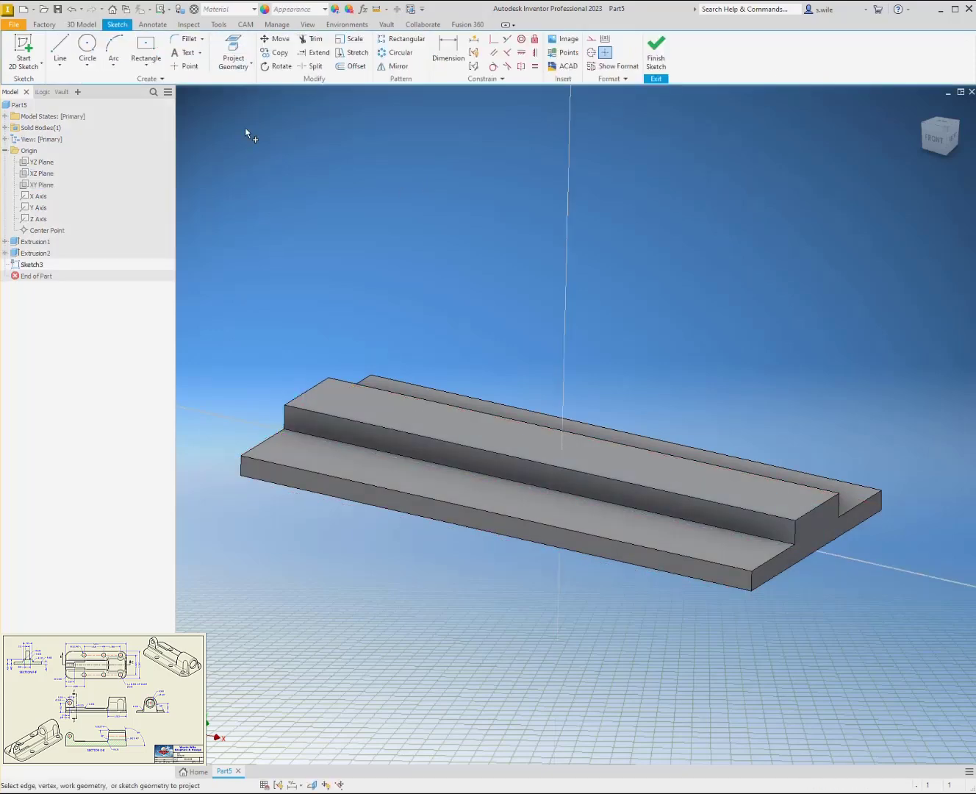
{"action": "left_click", "coordinate": [339, 375]}
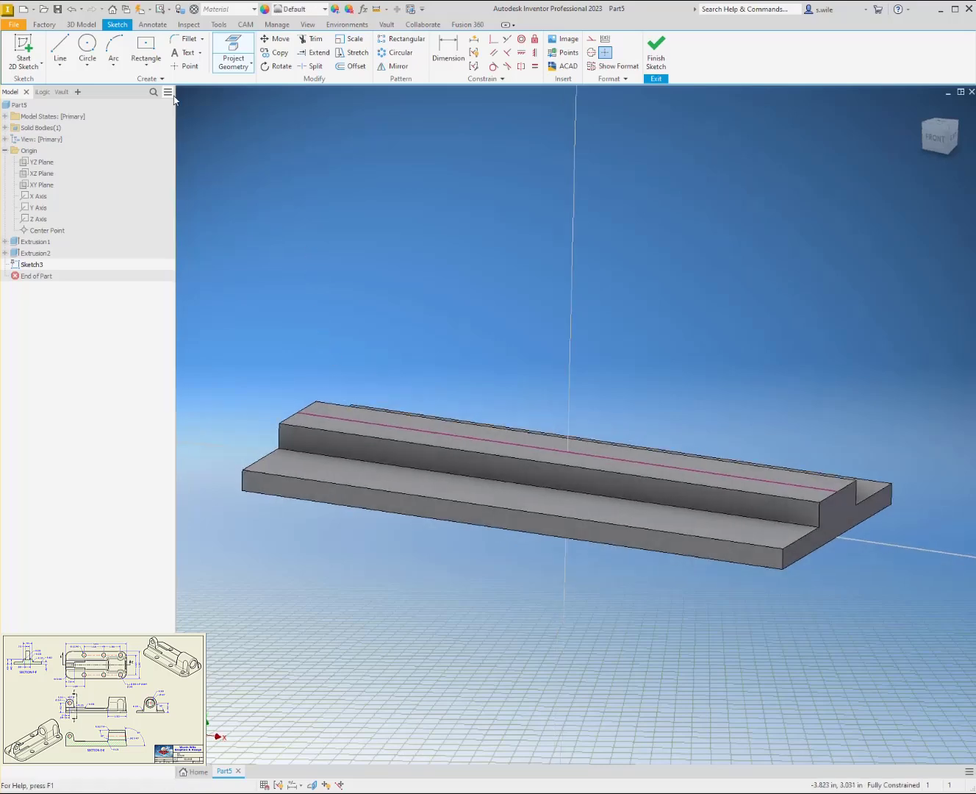
- Draw an upright line from the projected edge's end, a tangent arc of about .34 in radius, and a slanted line back to the edge tangent to the arc
{"action": "left_click", "coordinate": [60, 46]}
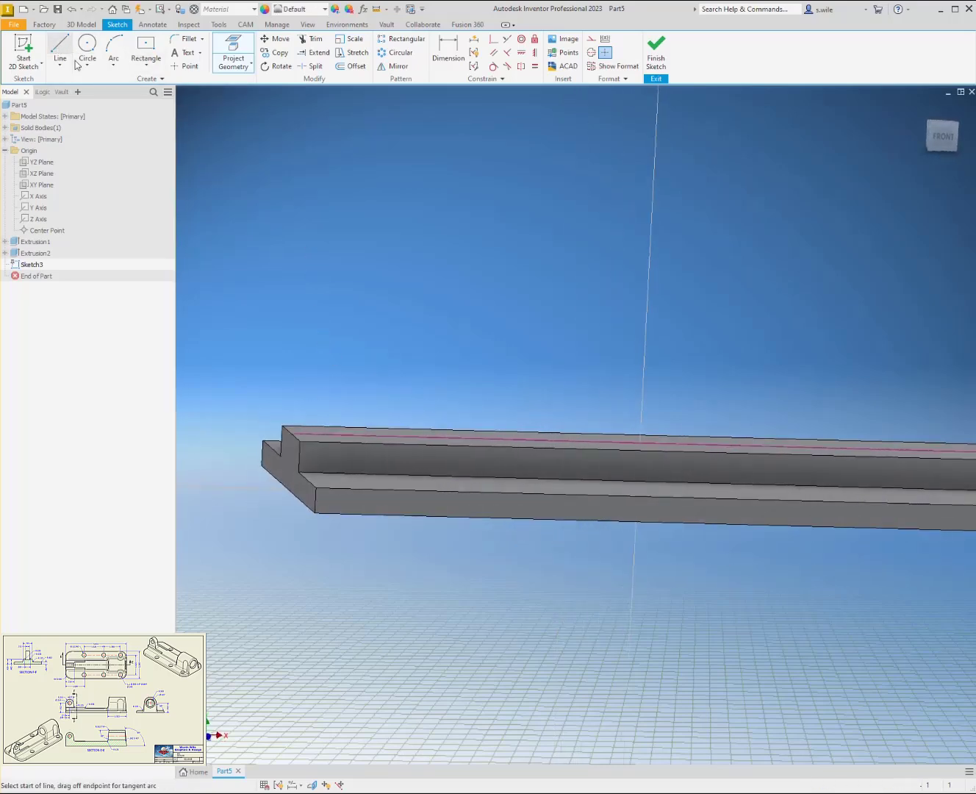
{"action": "left_click", "coordinate": [291, 433]}
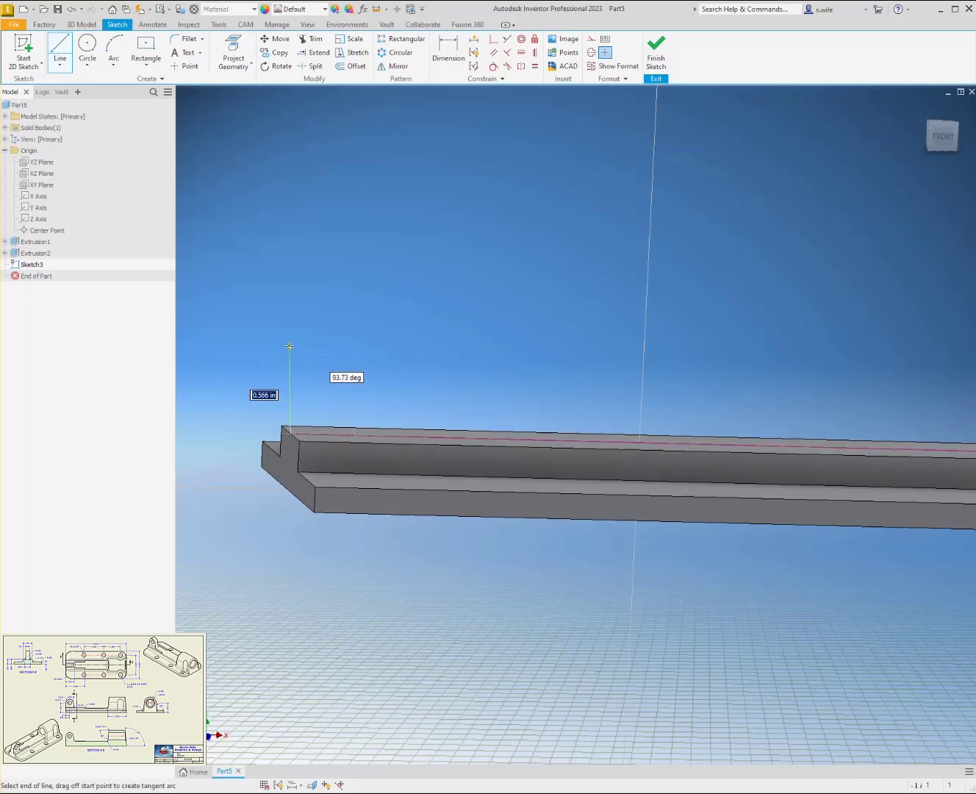
{"action": "left_click", "coordinate": [295, 343]}
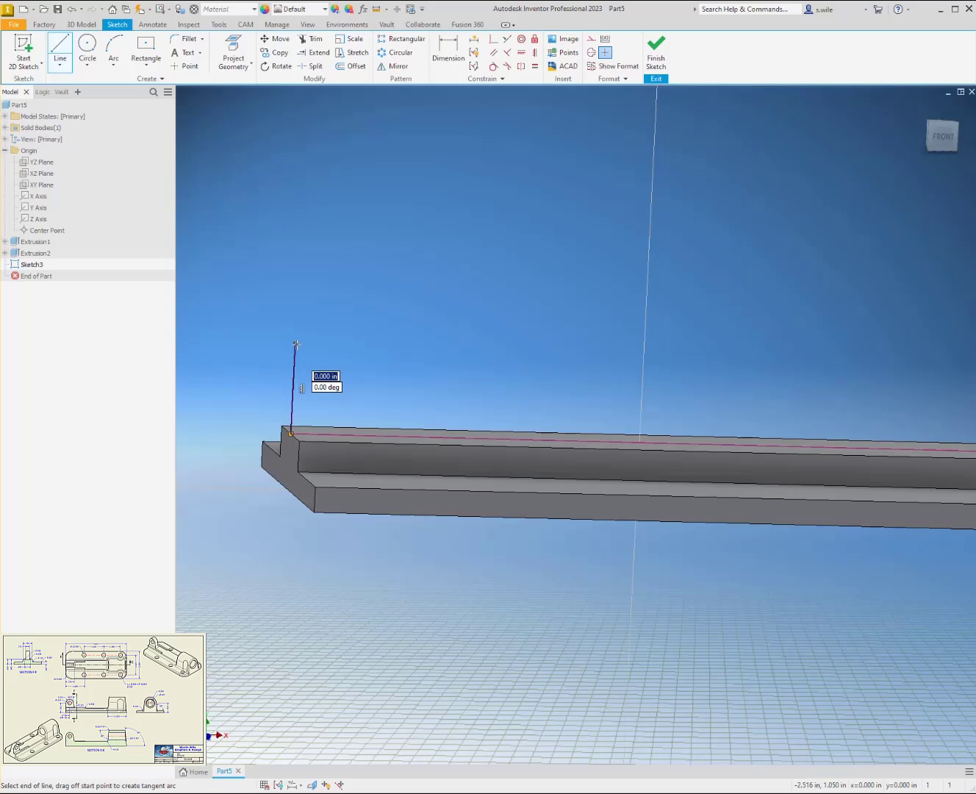
{"action": "left_click_drag", "start_coordinate": [295, 343], "coordinate": [389, 335]}
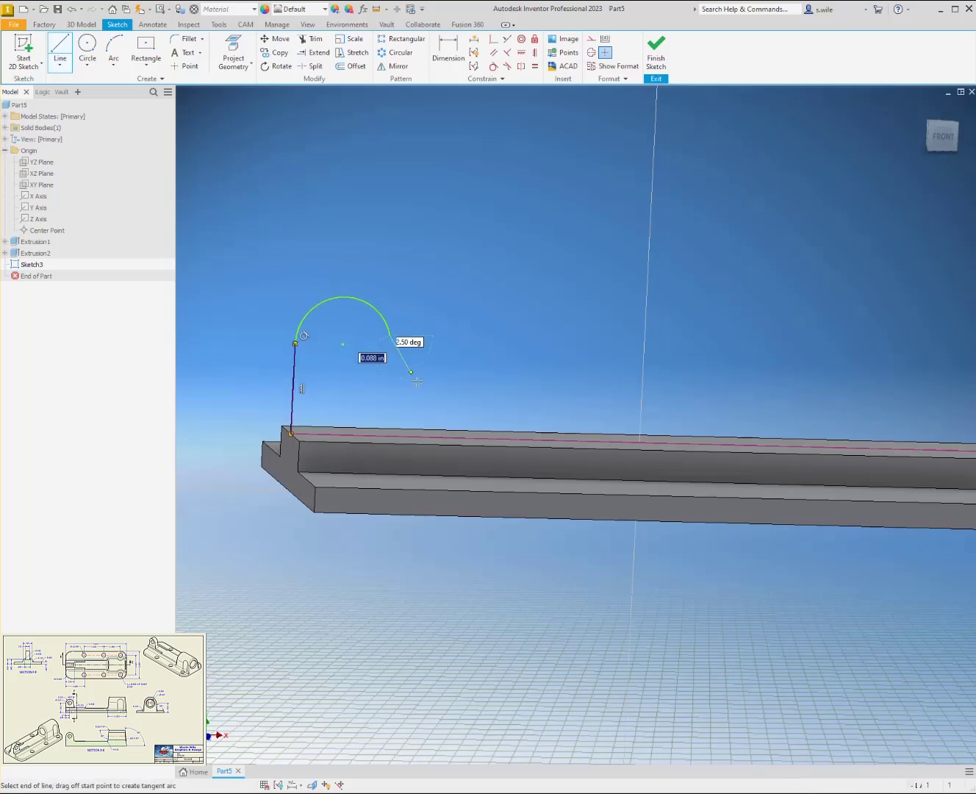
{"action": "double_click", "coordinate": [418, 436]}
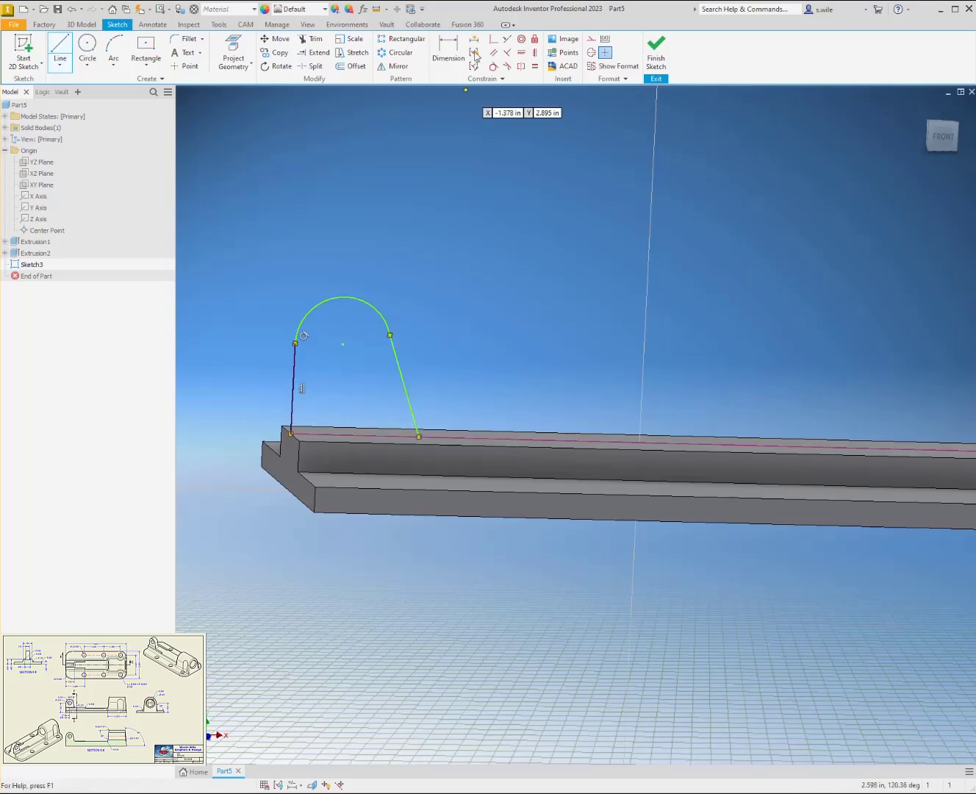
{"action": "left_click", "coordinate": [493, 66]}
{"action": "left_click", "coordinate": [395, 342]}
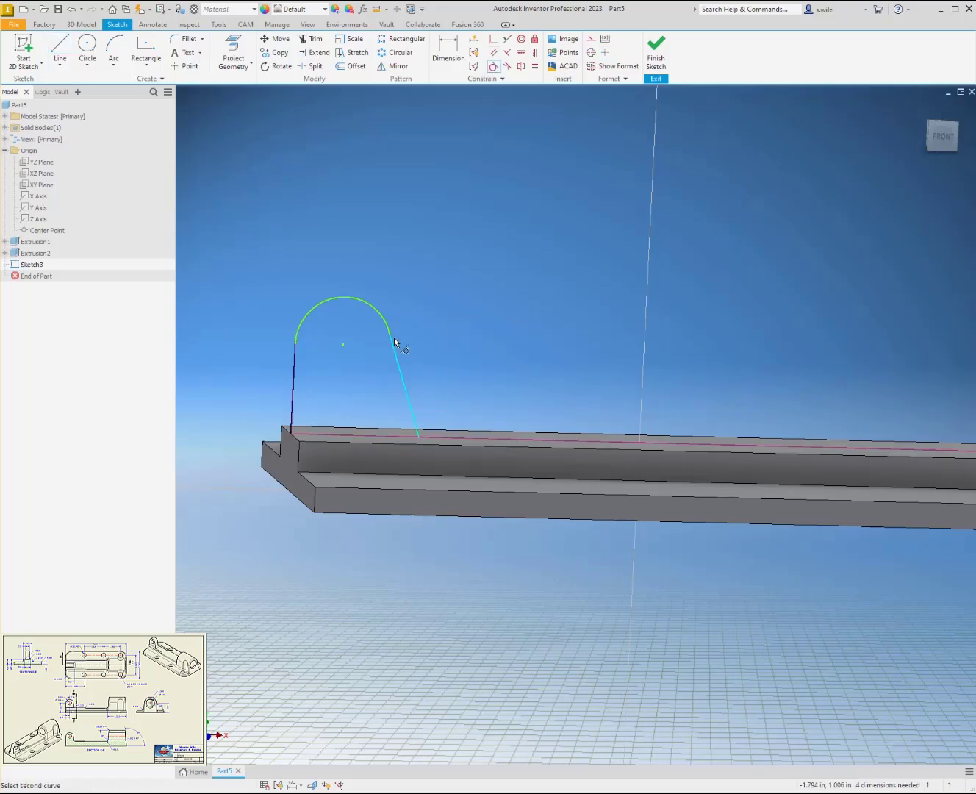
{"action": "left_click", "coordinate": [392, 329]}
- Dimension the profile arc's radius as .310 in
{"action": "key", "text": "d"}
{"action": "left_click", "coordinate": [323, 304]}
{"action": "left_click", "coordinate": [295, 278]}
{"action": "type", "text": "."}
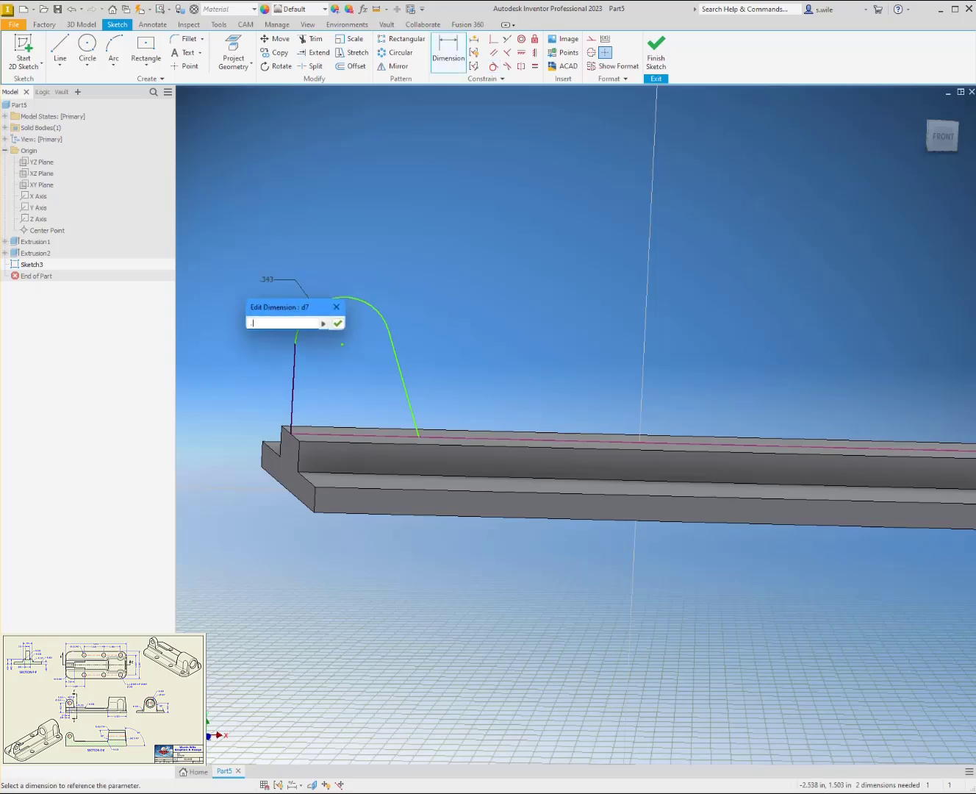
{"action": "type", "text": "310"}
{"action": "key", "text": "Return"}
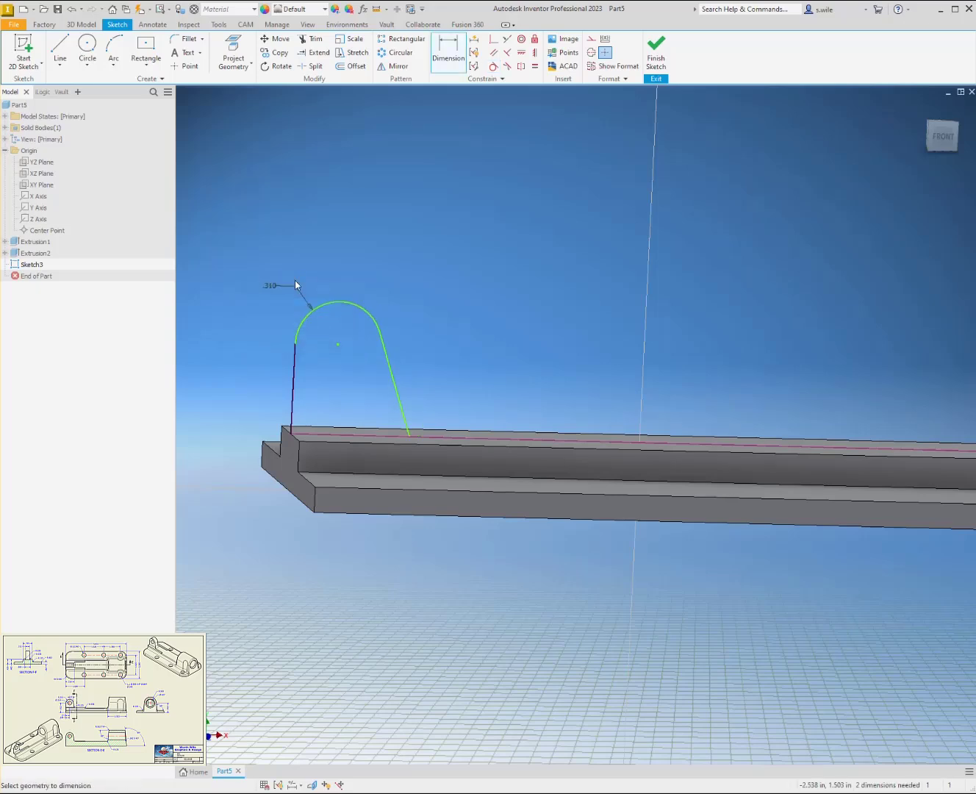
{"action": "left_click", "coordinate": [338, 514]}
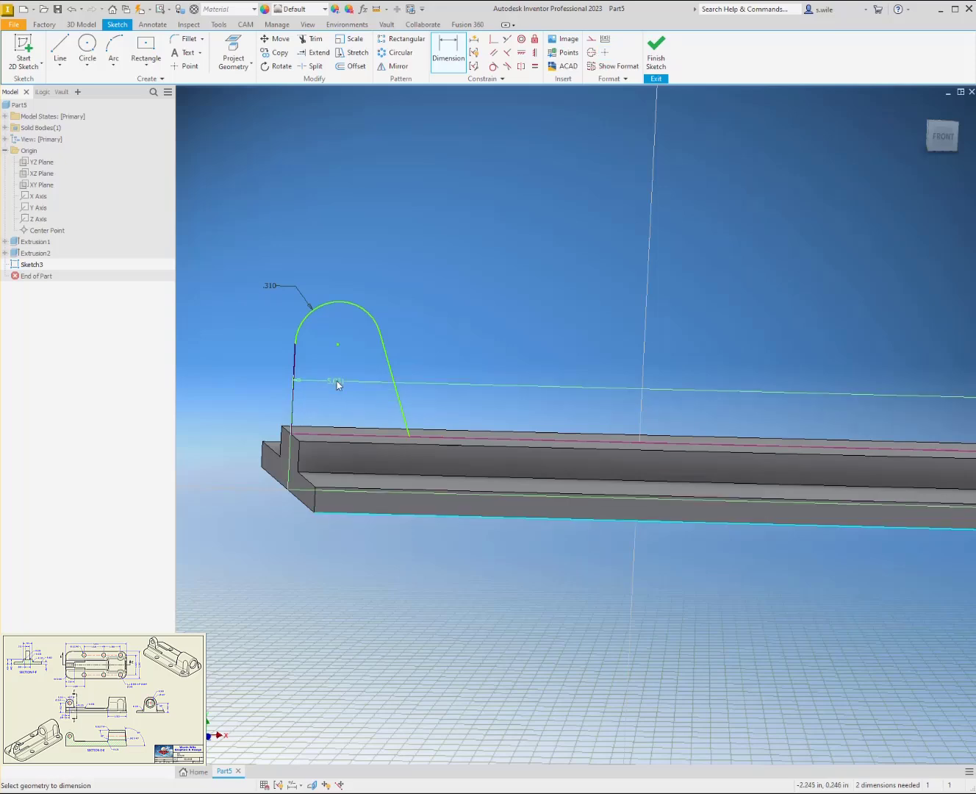
{"action": "left_click", "coordinate": [341, 343]}
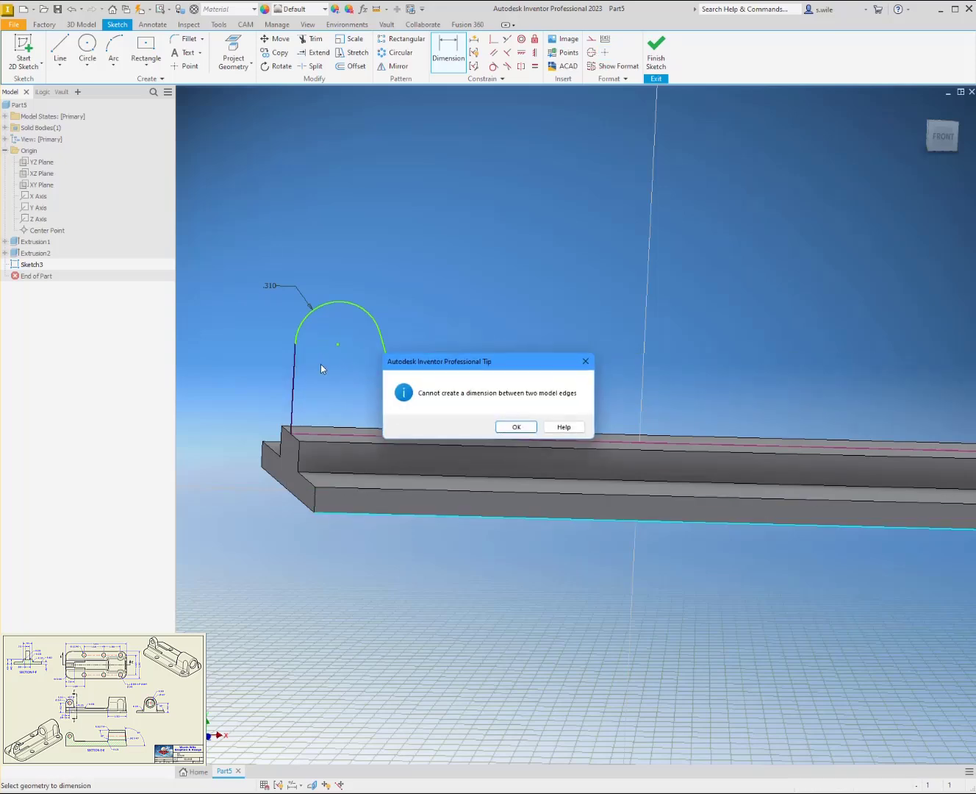
{"action": "key", "text": "Return"}
{"action": "left_click", "coordinate": [366, 513]}
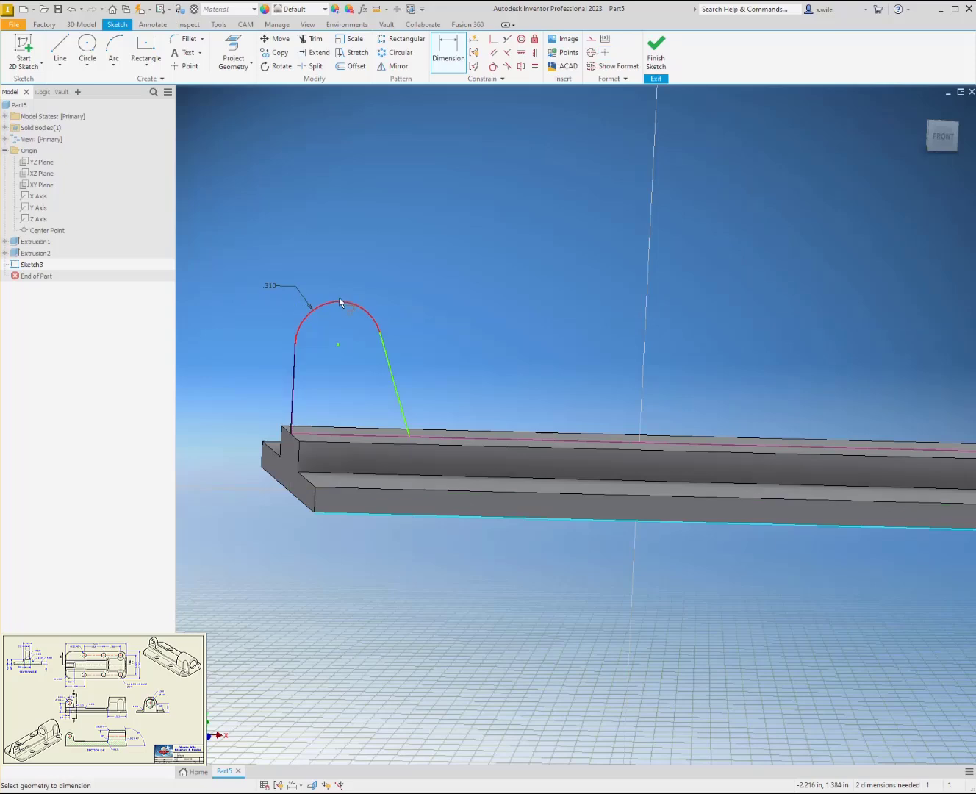
{"action": "left_click", "coordinate": [339, 301]}
{"action": "left_click", "coordinate": [258, 346]}
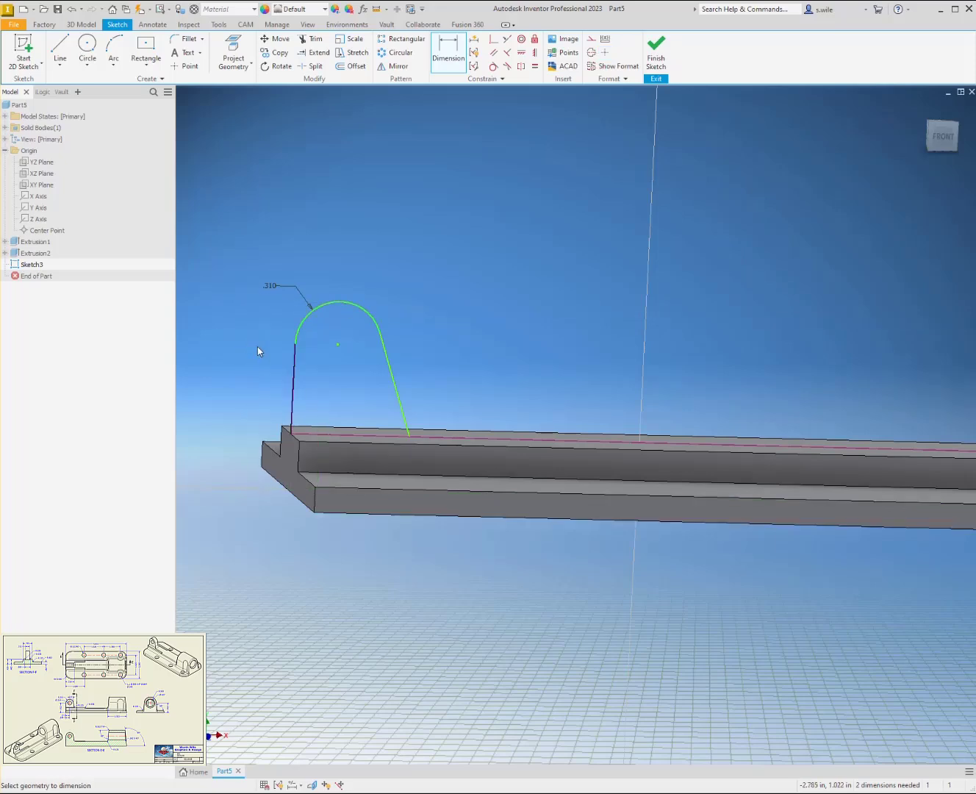
- Dimension the height from the plate's long bottom edge to the arc's center as .812 in
{"action": "left_click", "coordinate": [361, 513]}
{"action": "left_click", "coordinate": [294, 334]}
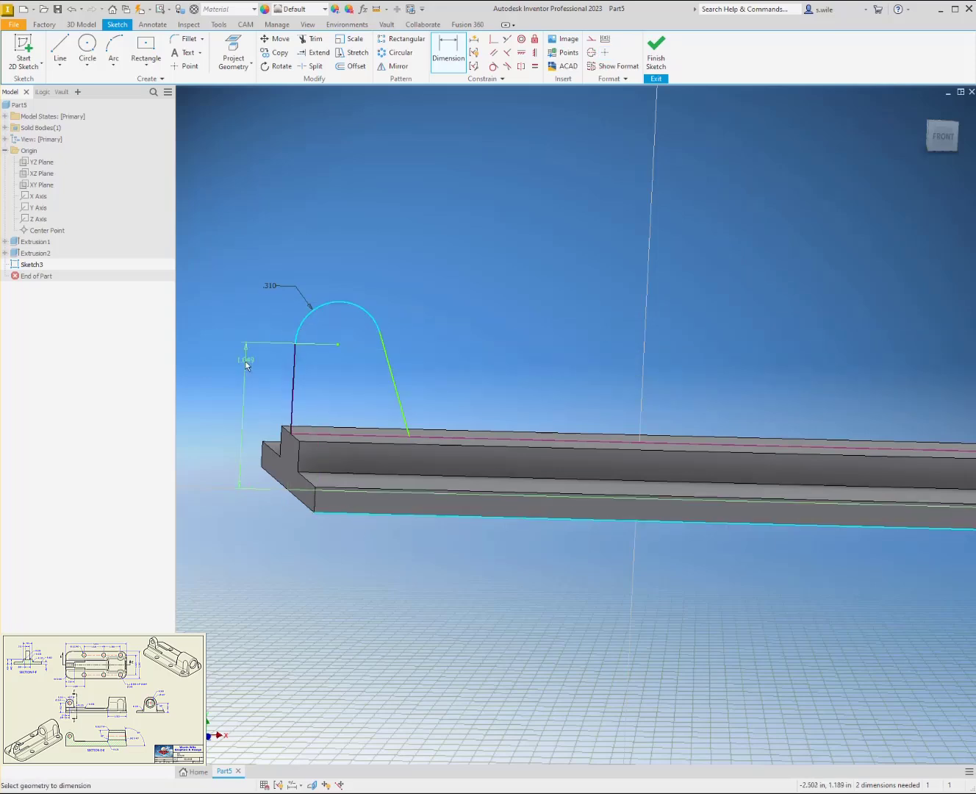
{"action": "left_click", "coordinate": [225, 396]}
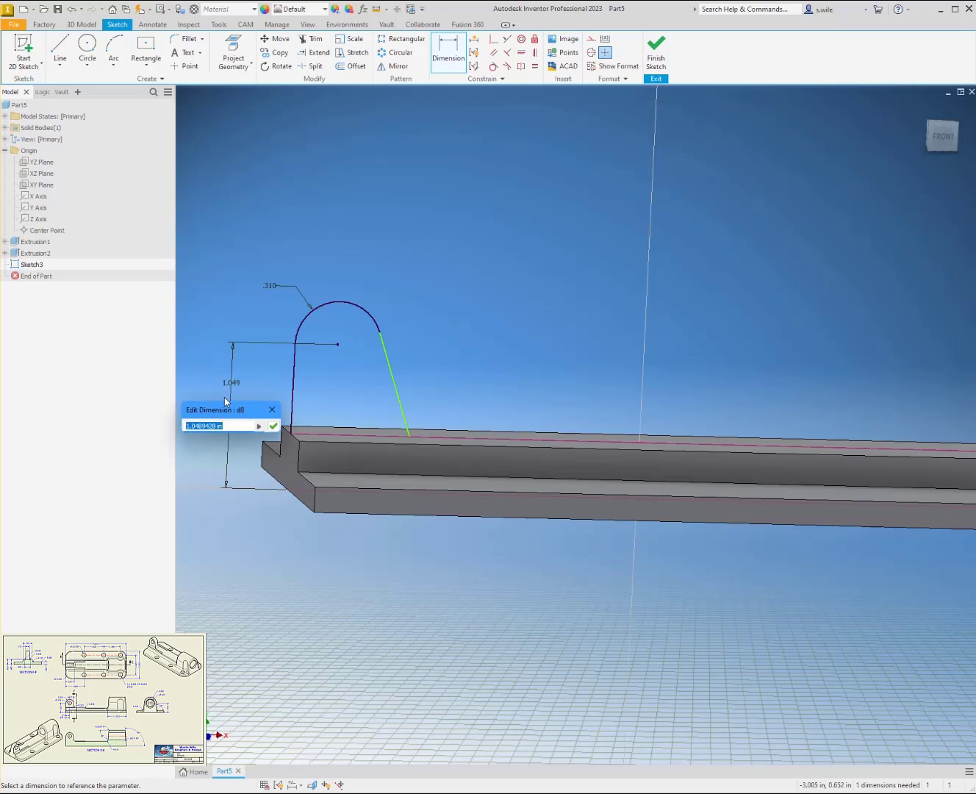
{"action": "type", "text": ".812"}
{"action": "key", "text": "Return"}
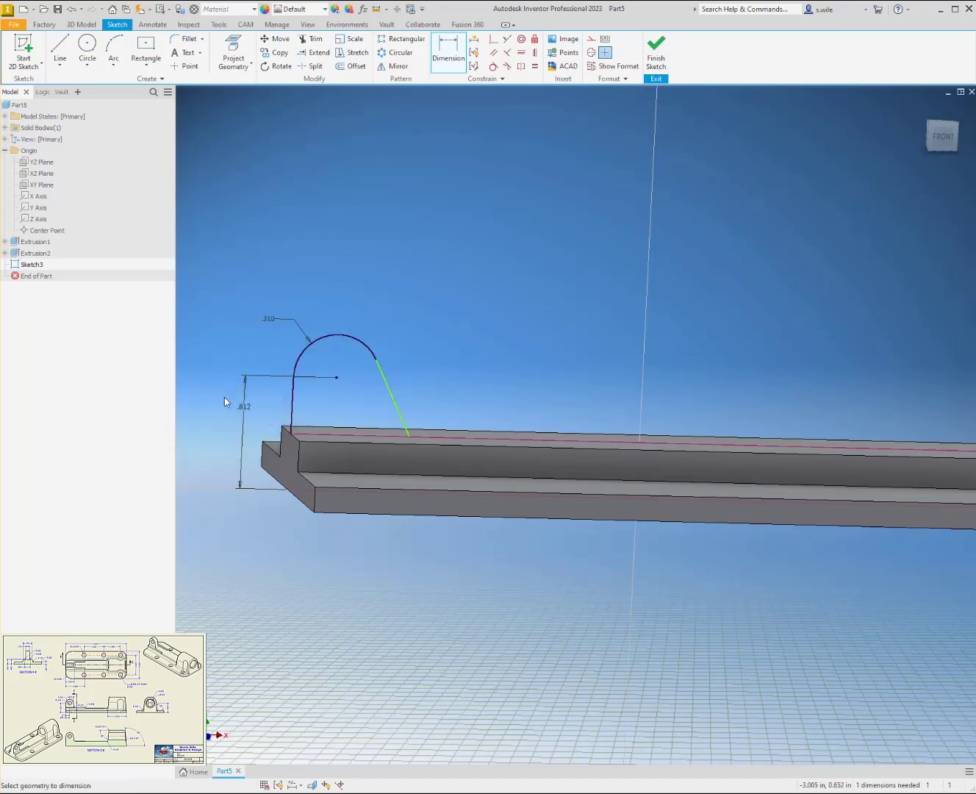
- Dimension the angle between the profile's straight and slanted sides as 5 degrees and finish the sketch
{"action": "left_click", "coordinate": [389, 388]}
{"action": "left_click", "coordinate": [292, 392]}
{"action": "left_click", "coordinate": [335, 392]}
{"action": "type", "text": "0"}
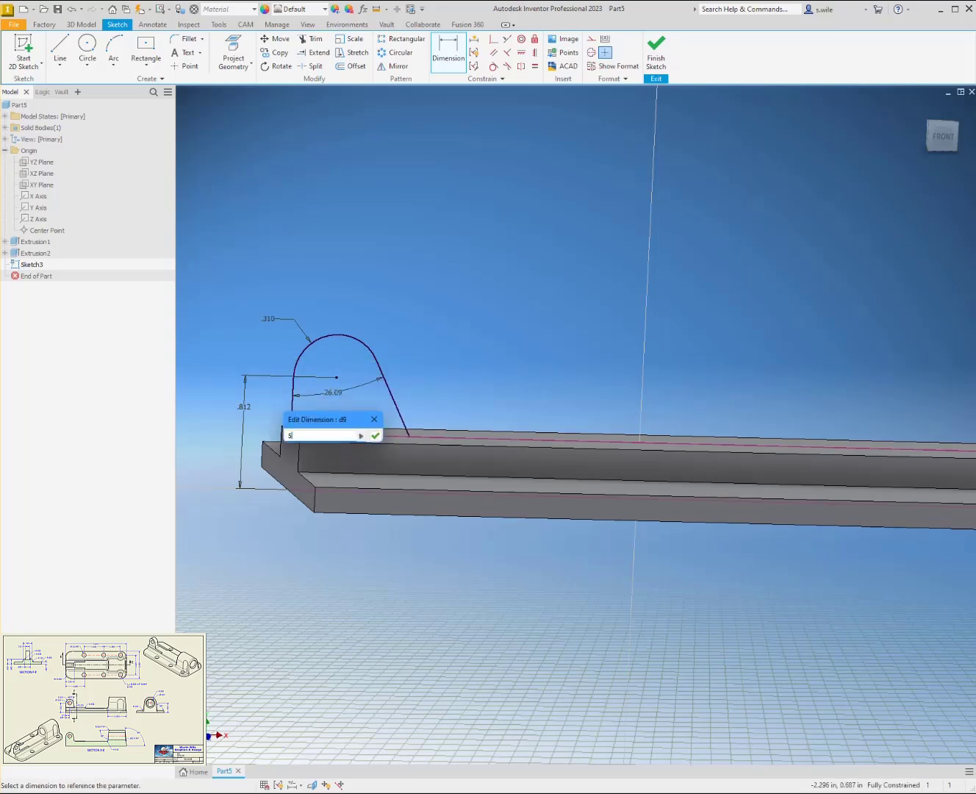
{"action": "key", "text": "Return"}
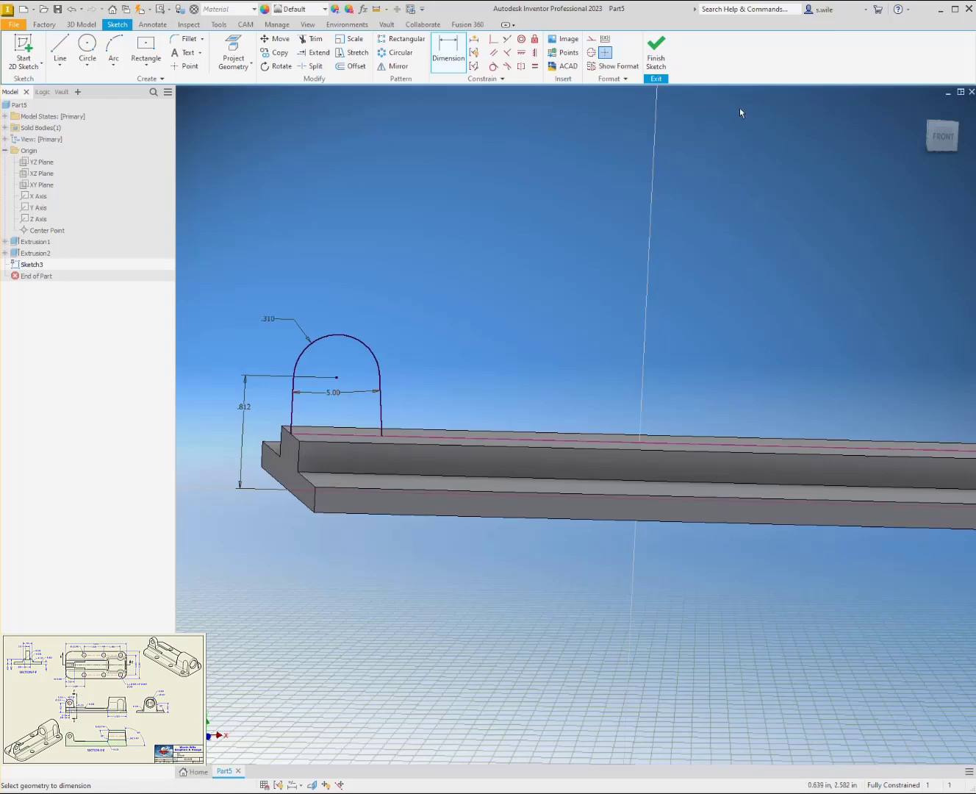
{"action": "left_click", "coordinate": [659, 59]}
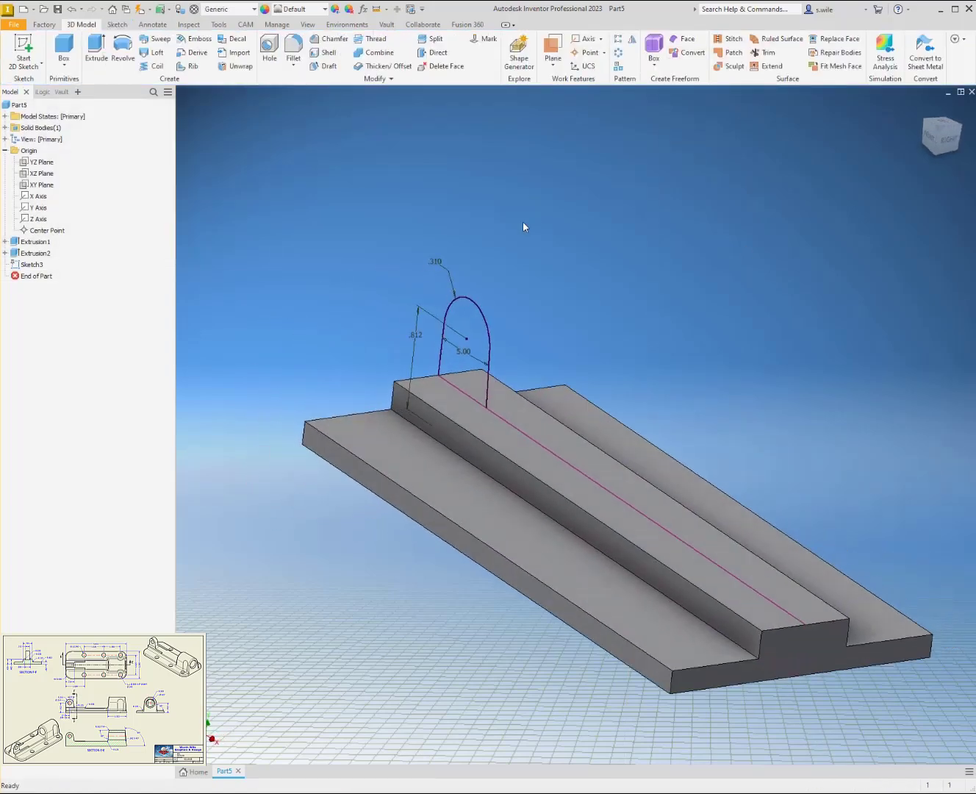
- Extrude the rounded upright profile .312 in symmetrically about its sketch plane, joined to the base
{"action": "key", "text": "e"}
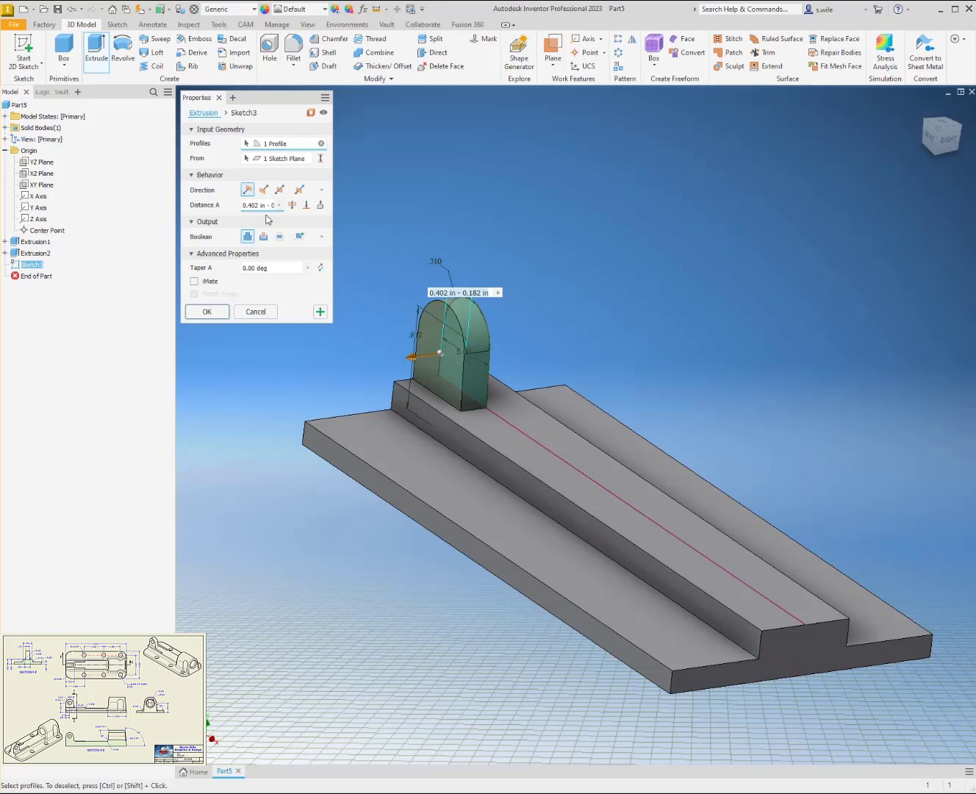
{"action": "left_click", "coordinate": [263, 192]}
{"action": "left_click", "coordinate": [279, 190]}
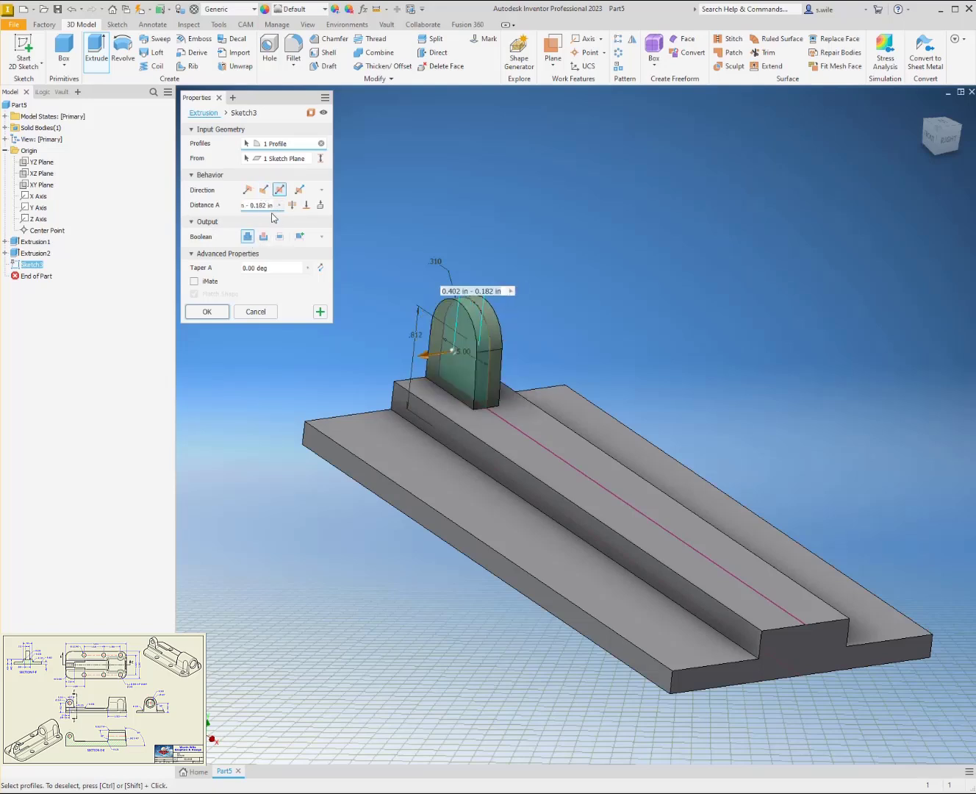
{"action": "left_click", "coordinate": [266, 206]}
{"action": "key", "text": "BackSpace"}
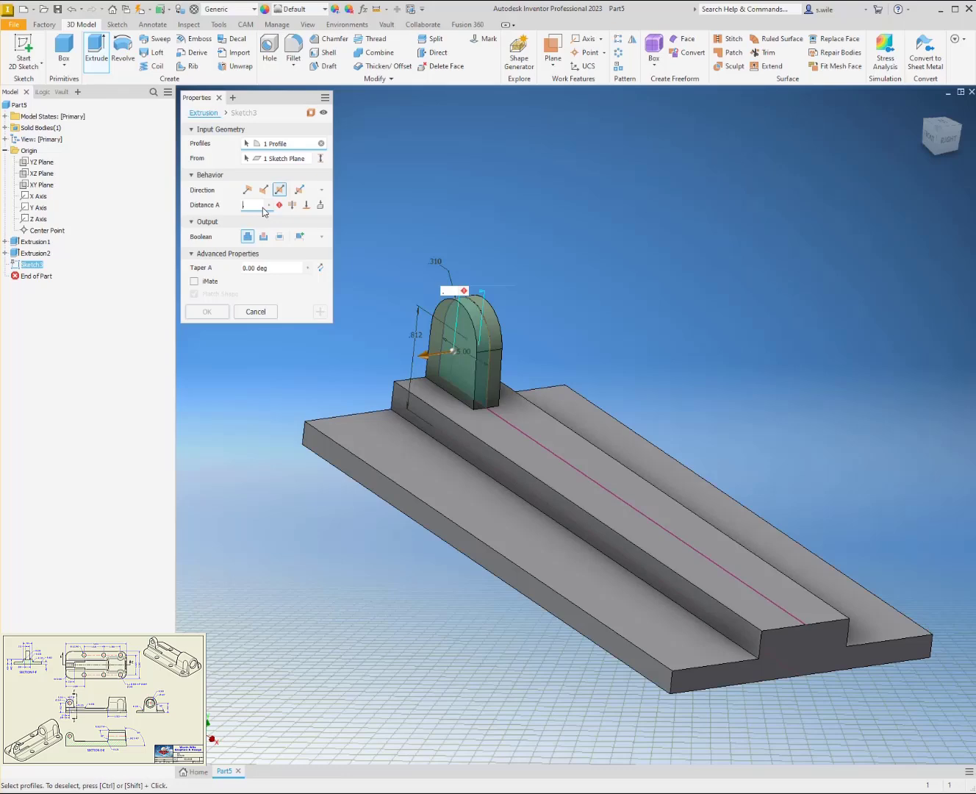
{"action": "type", "text": ".312"}
{"action": "key", "text": "Return"}
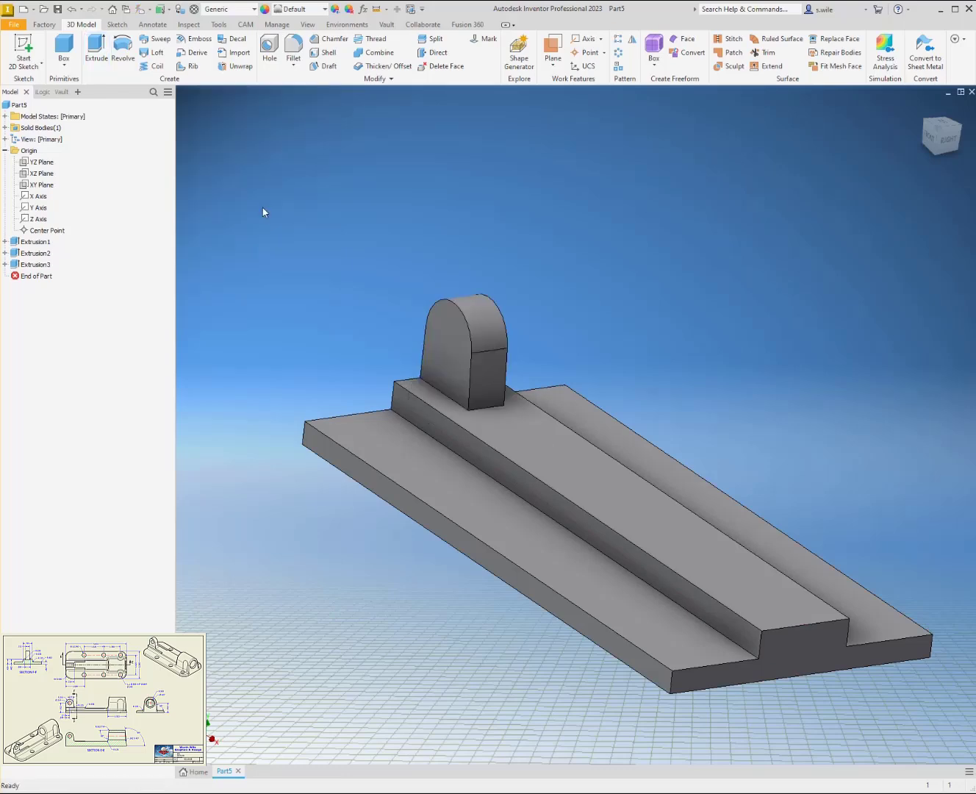
- Place a simple through-all hole of .313 in diameter in the upright's side face, concentric with its rounded top
{"action": "scroll", "coordinate": [297, 167], "scroll_direction": "down", "scroll_amount": 1}
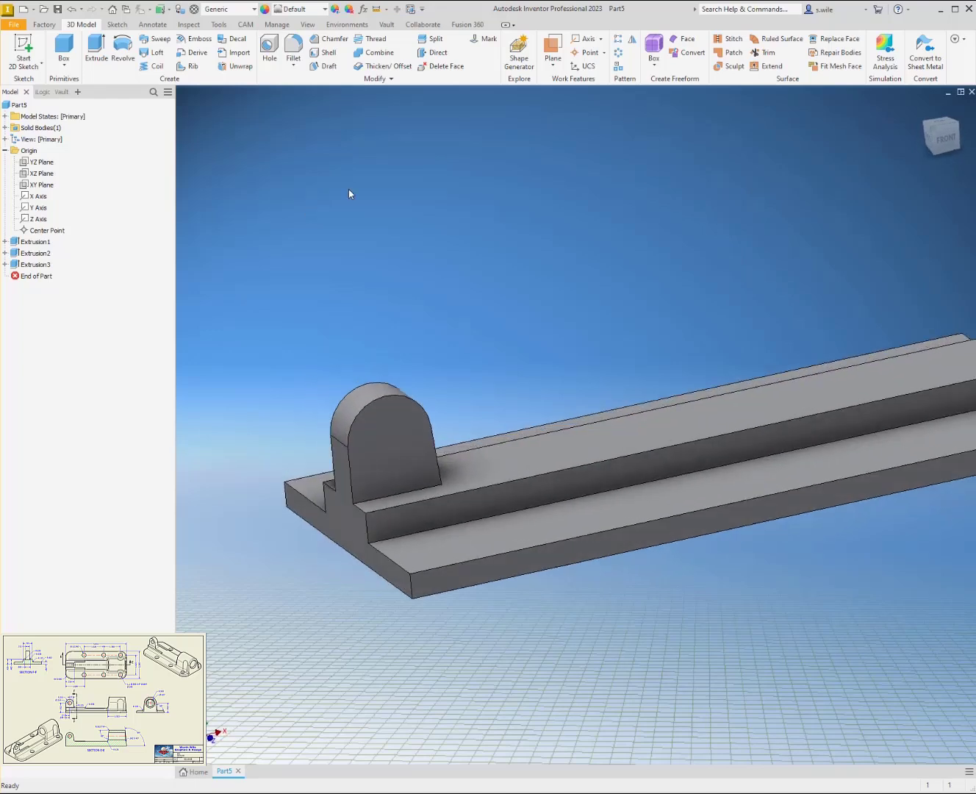
{"action": "left_click", "coordinate": [268, 49]}
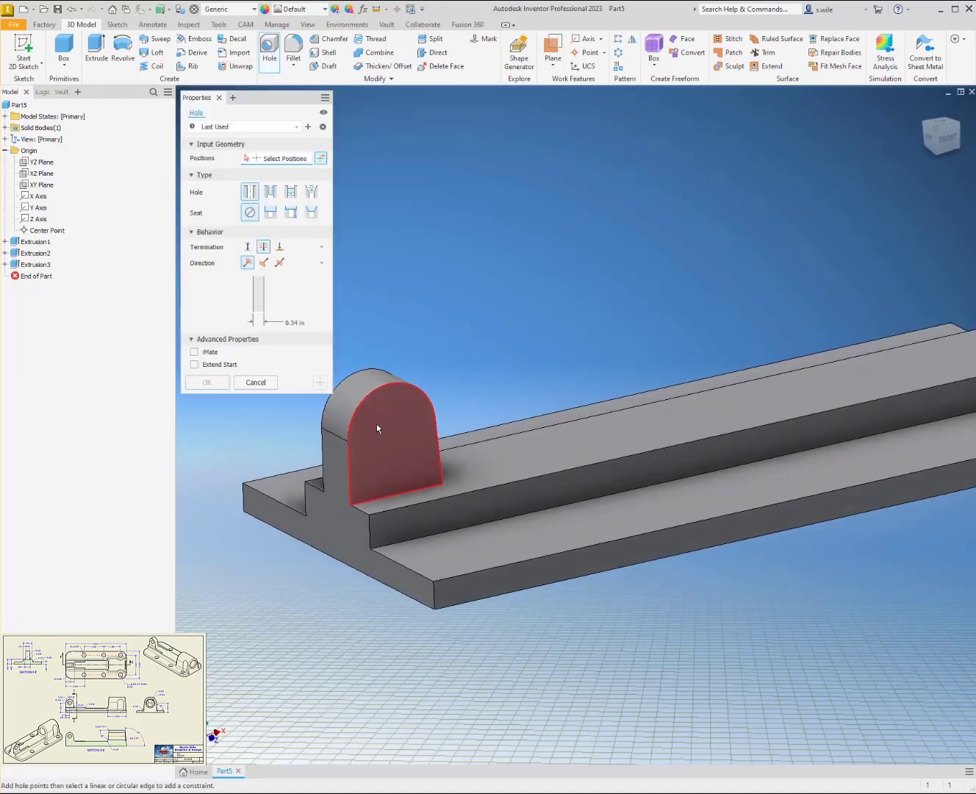
{"action": "left_click", "coordinate": [376, 423]}
{"action": "left_click", "coordinate": [386, 385]}
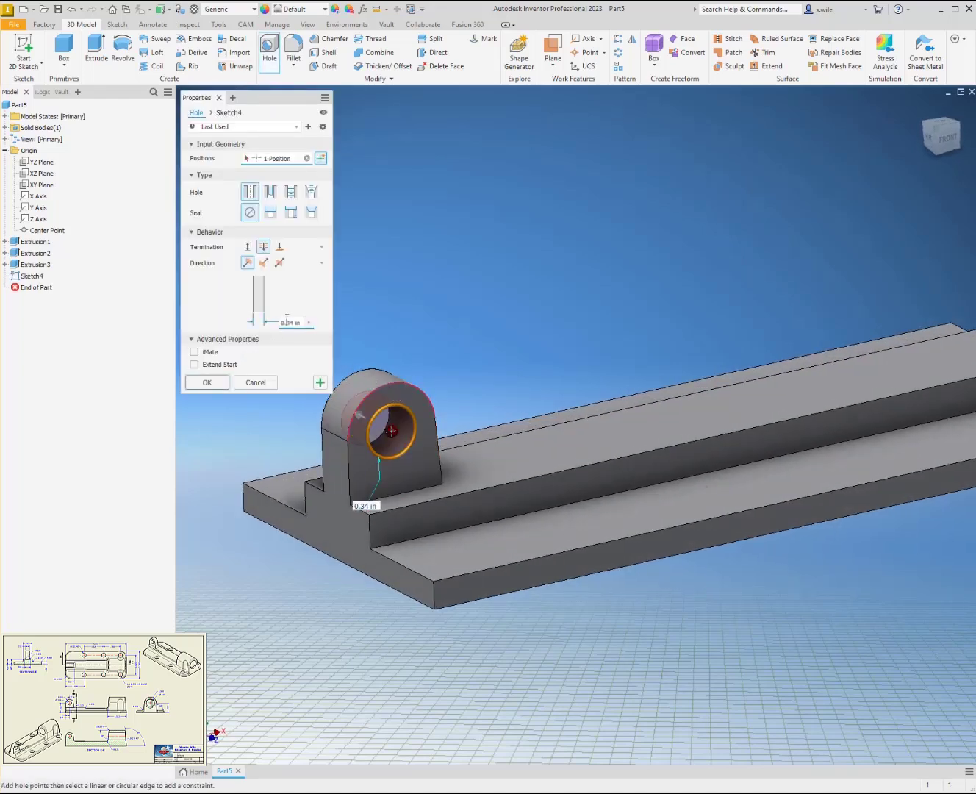
{"action": "left_click_drag", "start_coordinate": [301, 323], "coordinate": [265, 324]}
{"action": "key", "text": "BackSpace"}
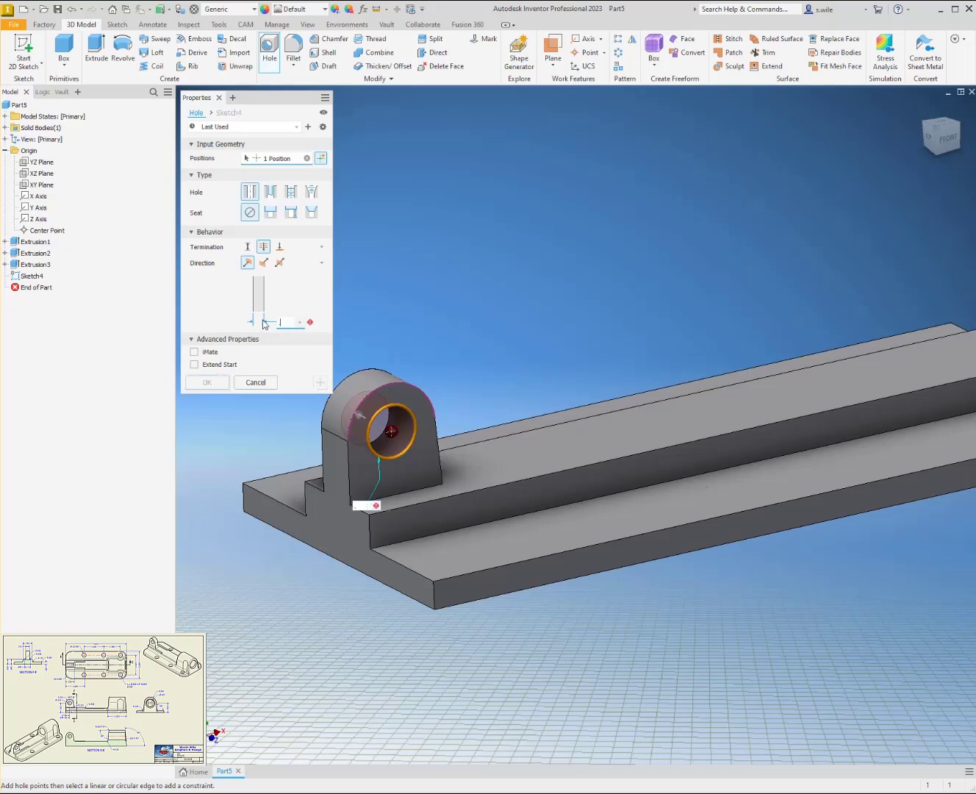
{"action": "type", "text": ".313"}
{"action": "key", "text": "Return"}
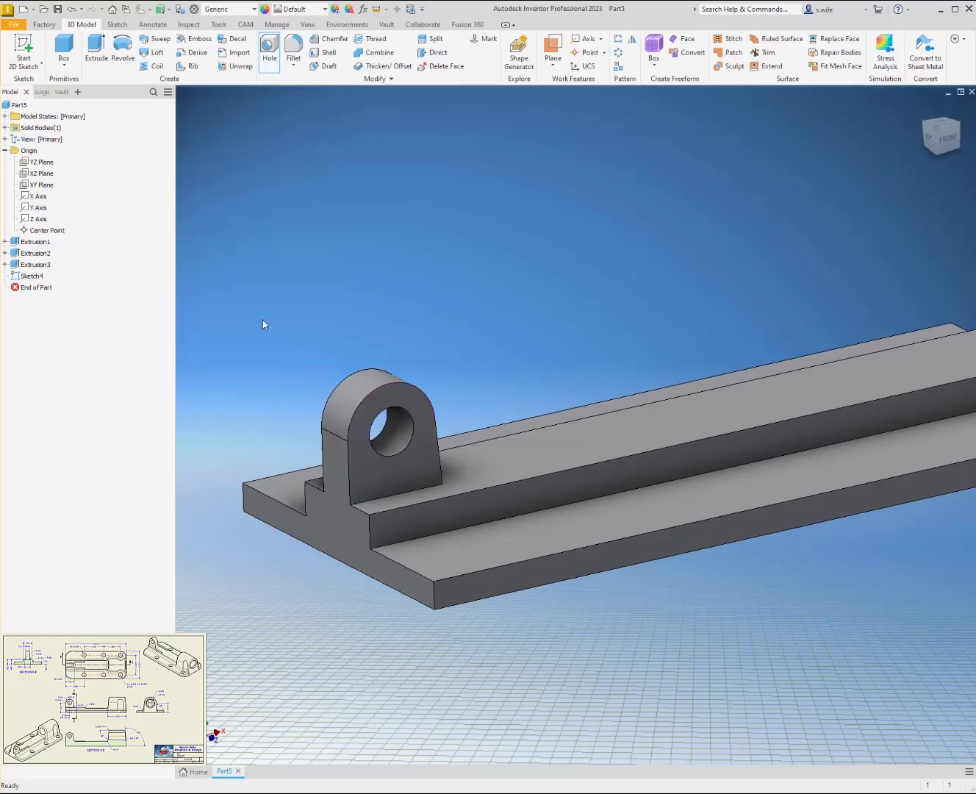
- Start a sketch on the raised block's top face and project the face's outline around the upright into it
{"action": "middle_click_drag", "start_coordinate": [452, 215], "coordinate": [506, 220], "text": "shift"}
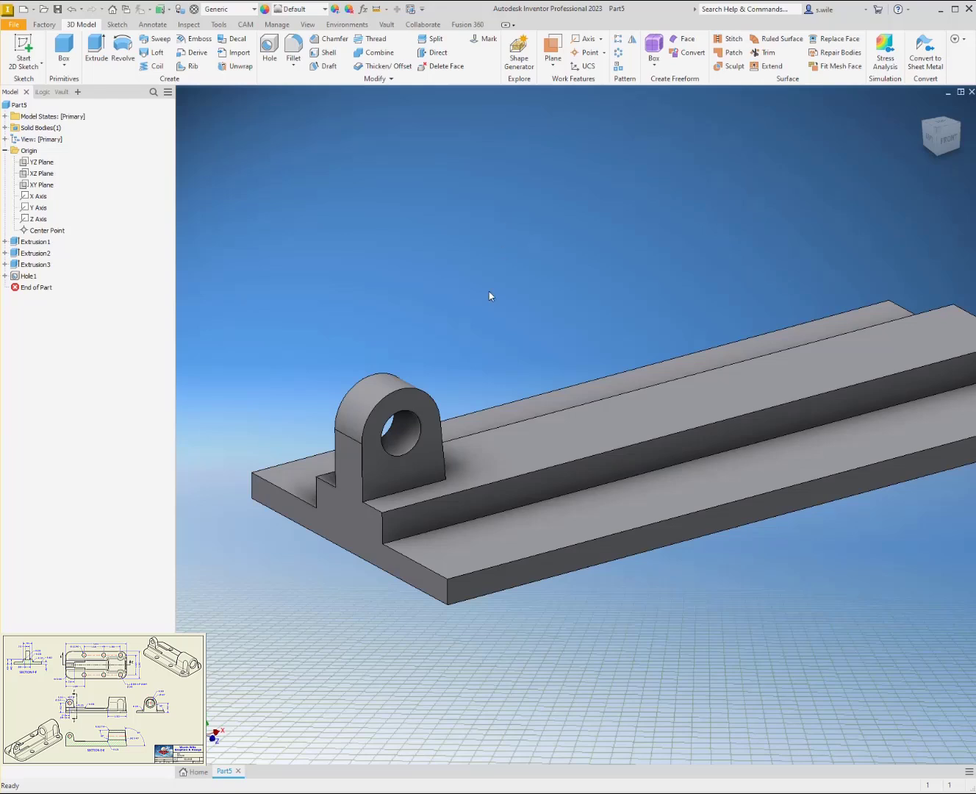
{"action": "middle_click_drag", "start_coordinate": [489, 292], "coordinate": [508, 436], "text": "shift"}
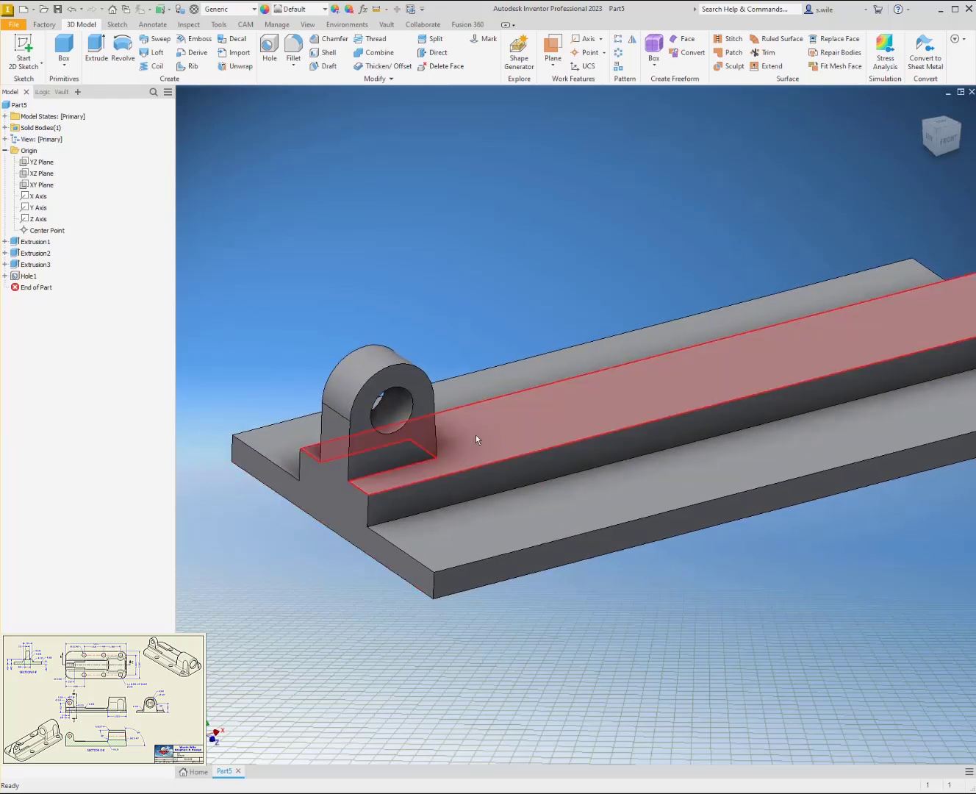
{"action": "left_click", "coordinate": [478, 438]}
{"action": "left_click", "coordinate": [512, 426]}
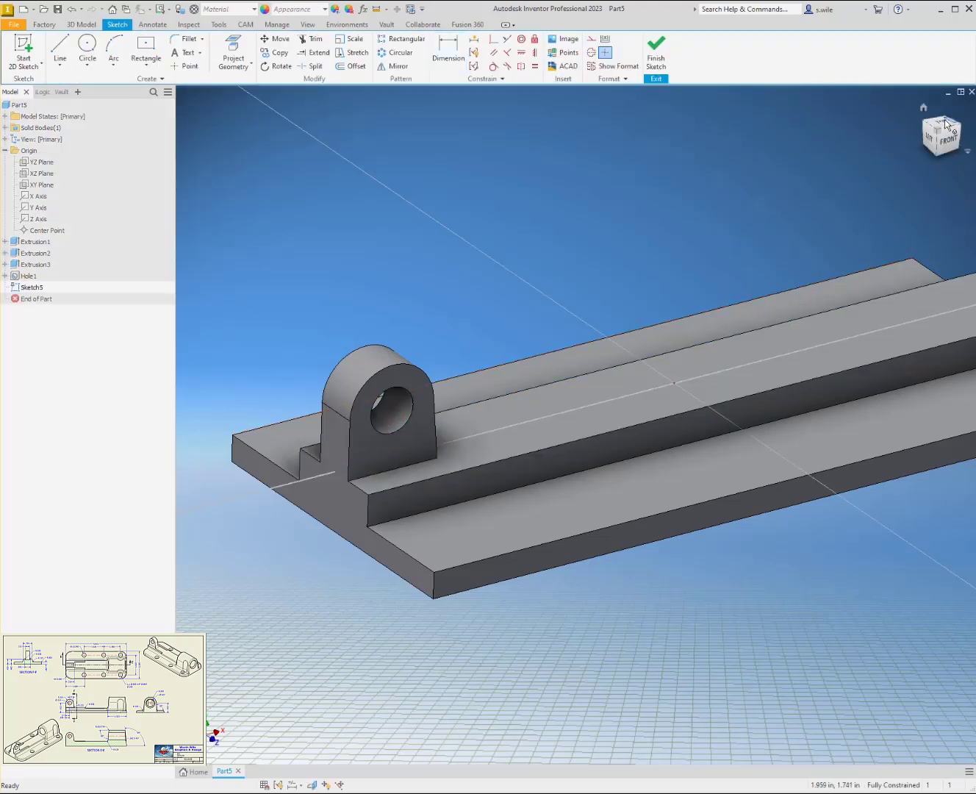
{"action": "left_click", "coordinate": [218, 59]}
{"action": "left_click", "coordinate": [377, 405]}
{"action": "scroll", "coordinate": [241, 461], "scroll_direction": "down", "scroll_amount": 3}
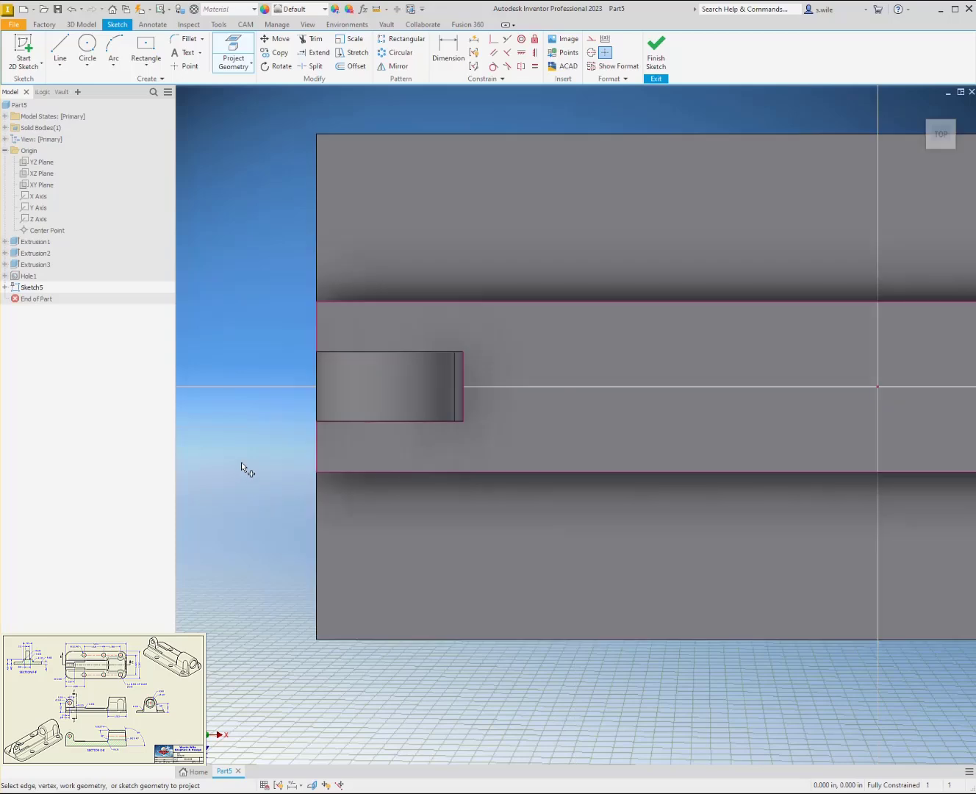
{"action": "key", "text": "Escape"}
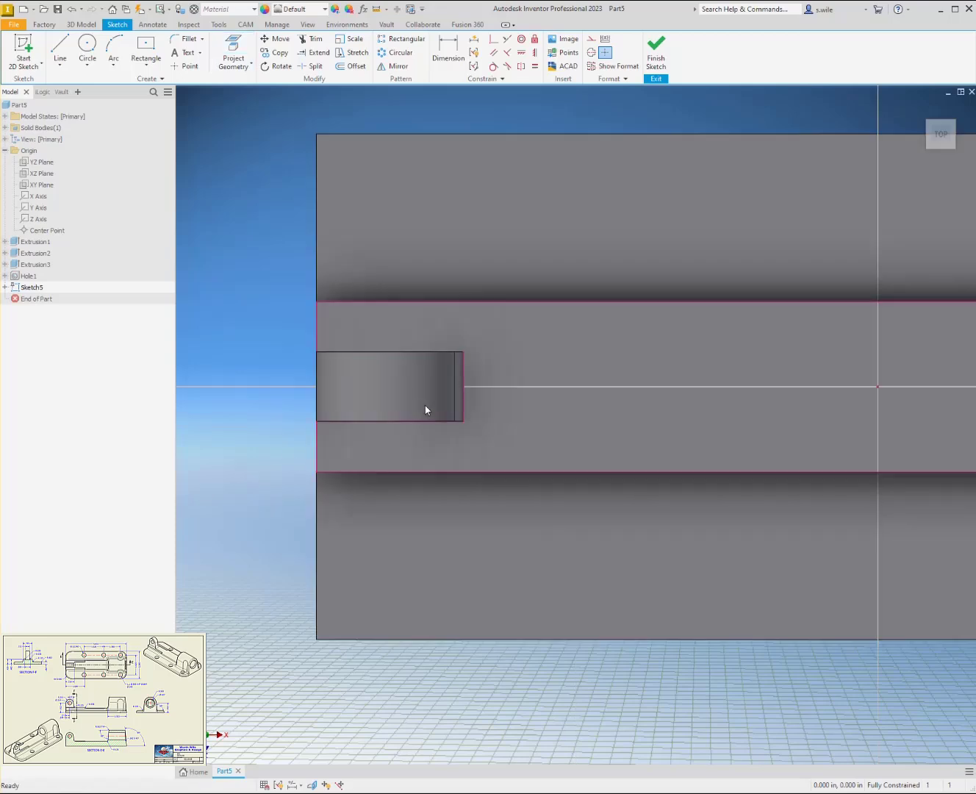
- Sketch a stepped line from the upright's base corner to the block's long edge, with horizontal runs of about .19 and .455 in
{"action": "left_click", "coordinate": [60, 49]}
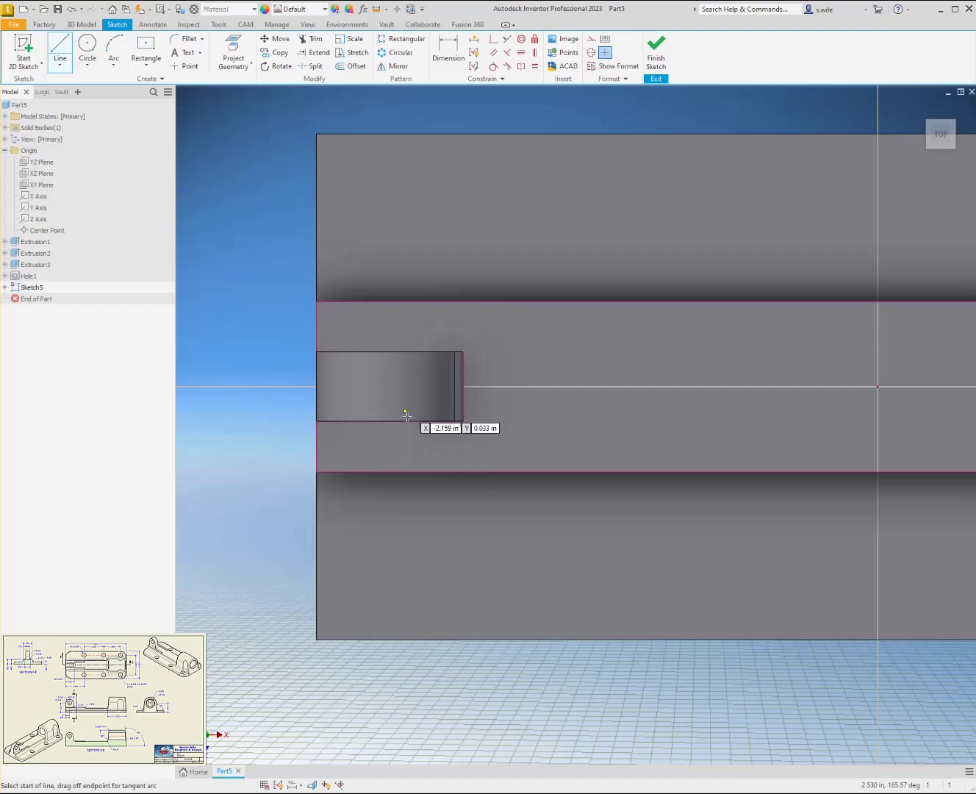
{"action": "left_click", "coordinate": [463, 421]}
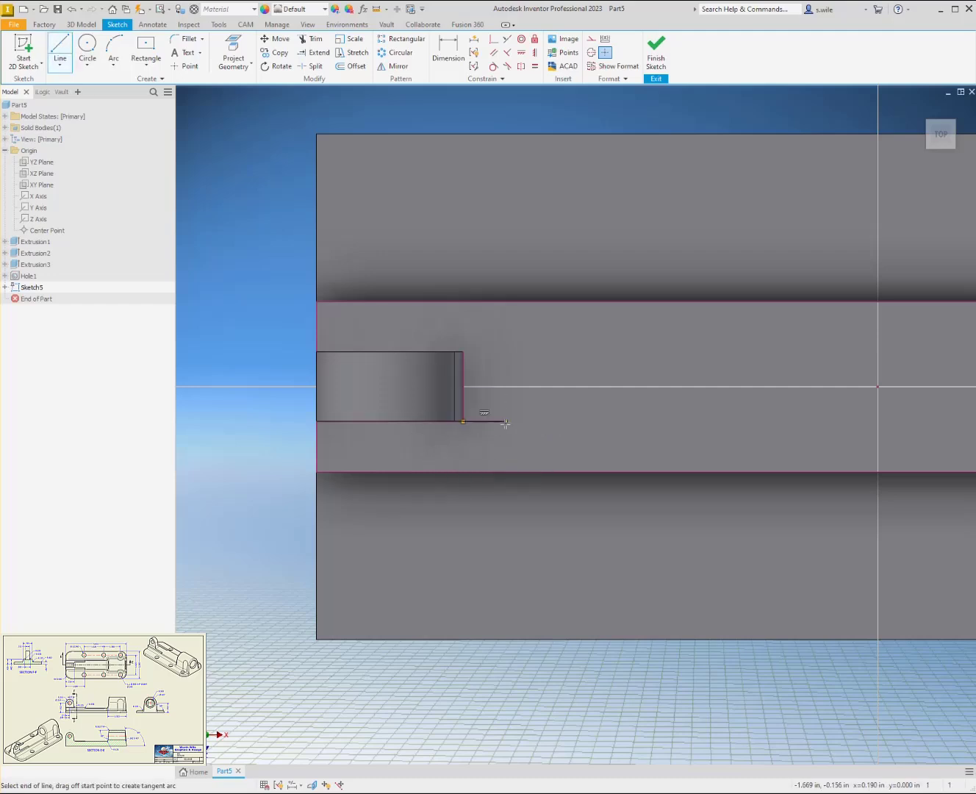
{"action": "left_click", "coordinate": [504, 422]}
{"action": "left_click", "coordinate": [505, 443]}
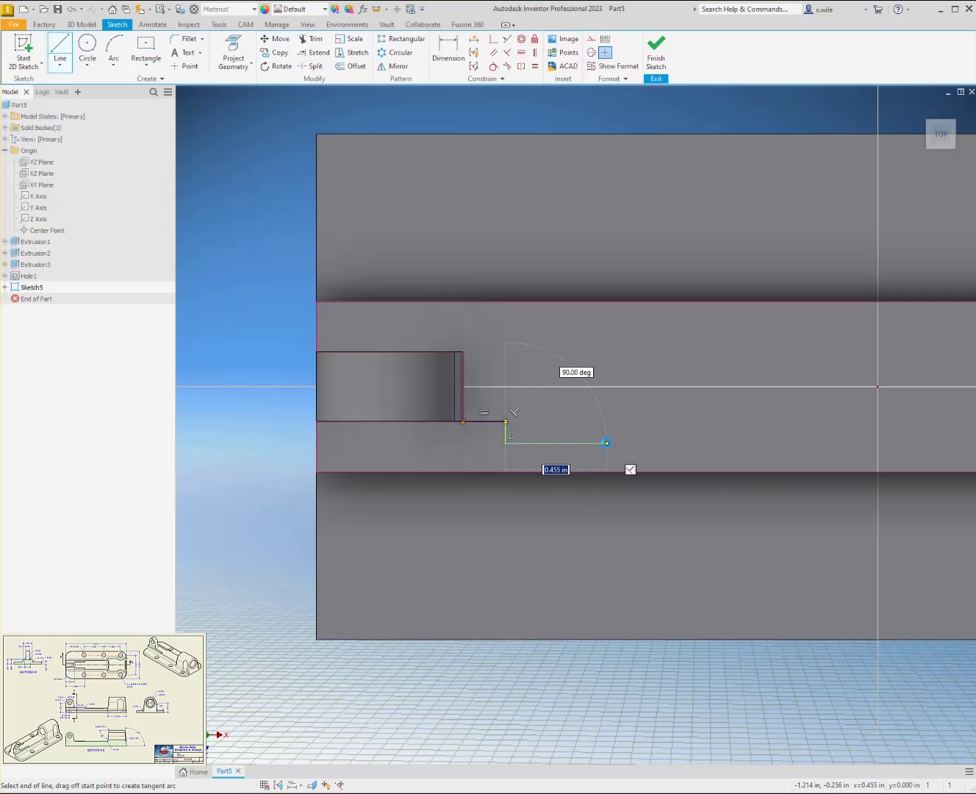
{"action": "left_click", "coordinate": [606, 443]}
{"action": "double_click", "coordinate": [606, 471]}
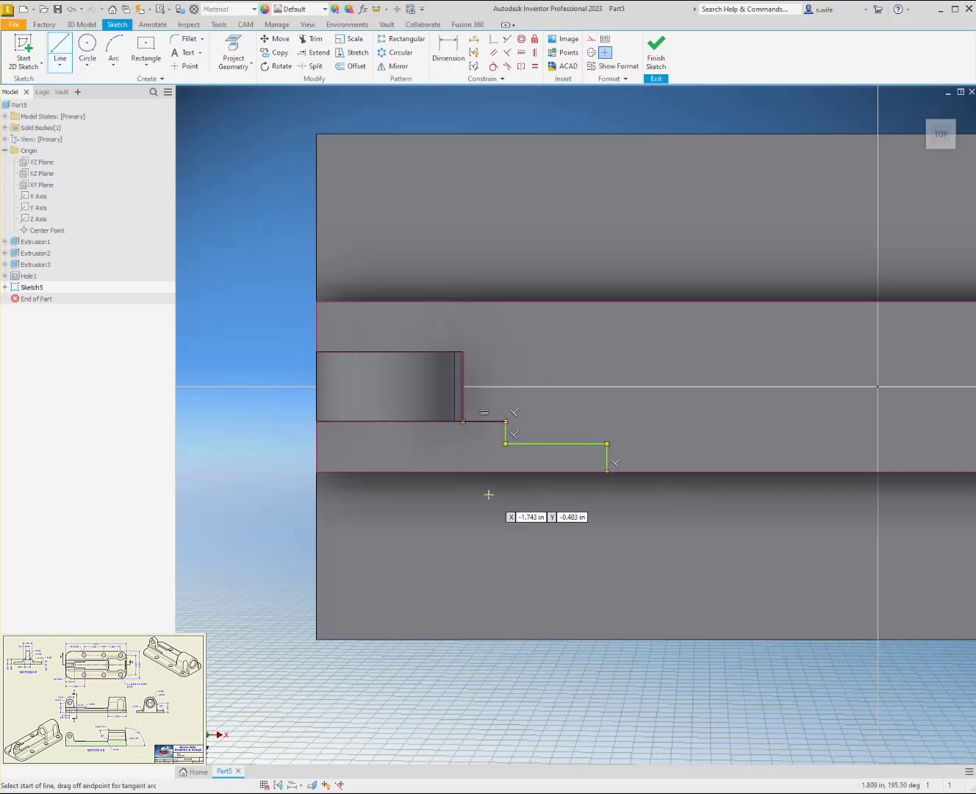
- Dimension the first vertical step line .729 in from the block's end edge beside the upright
{"action": "key", "text": "d"}
{"action": "left_click", "coordinate": [505, 434]}
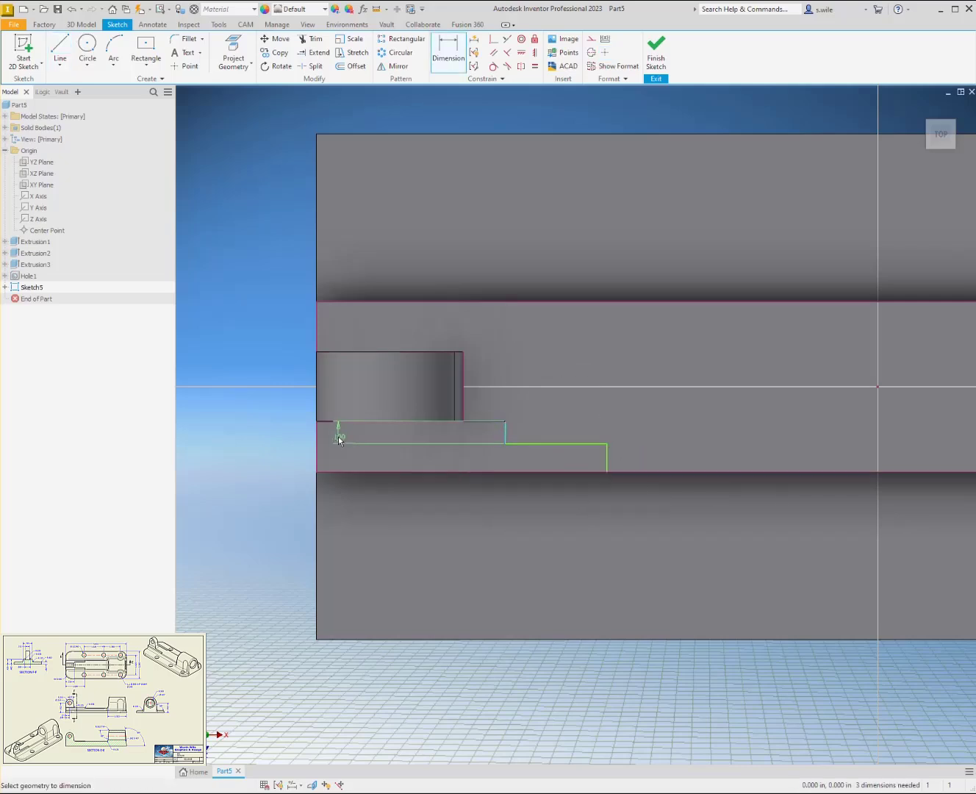
{"action": "left_click", "coordinate": [317, 453]}
{"action": "left_click", "coordinate": [265, 507]}
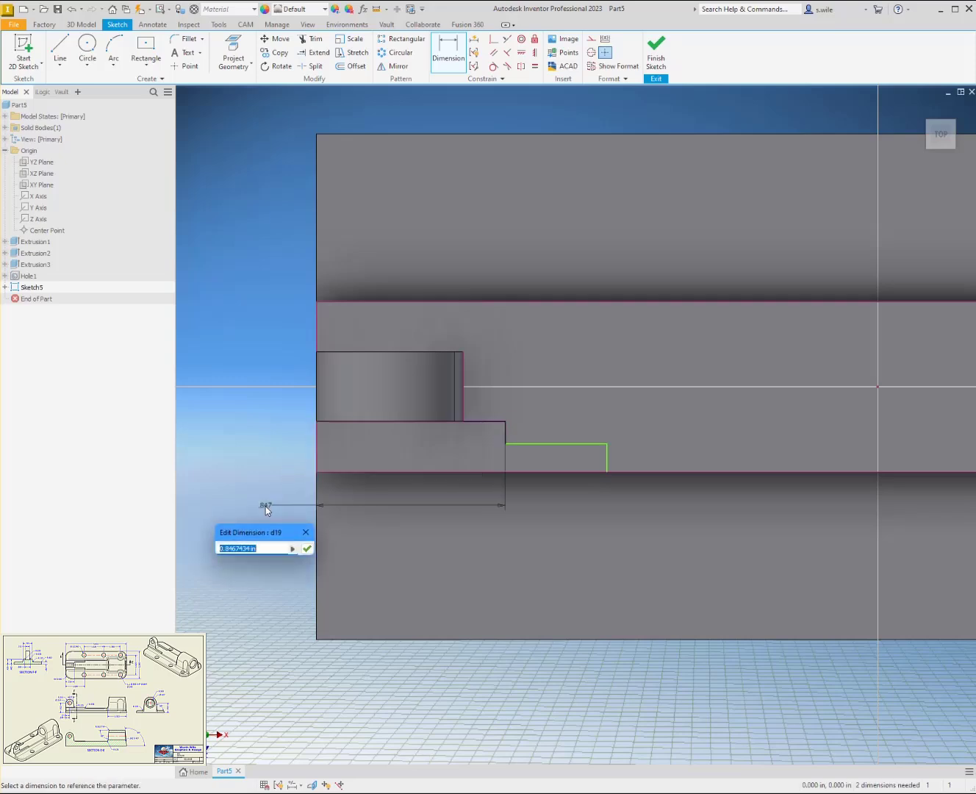
{"action": "type", "text": ".729"}
{"action": "key", "text": "Return"}
- Dimension the outer vertical step line 1.609 in from the block's end edge
{"action": "left_click", "coordinate": [317, 462]}
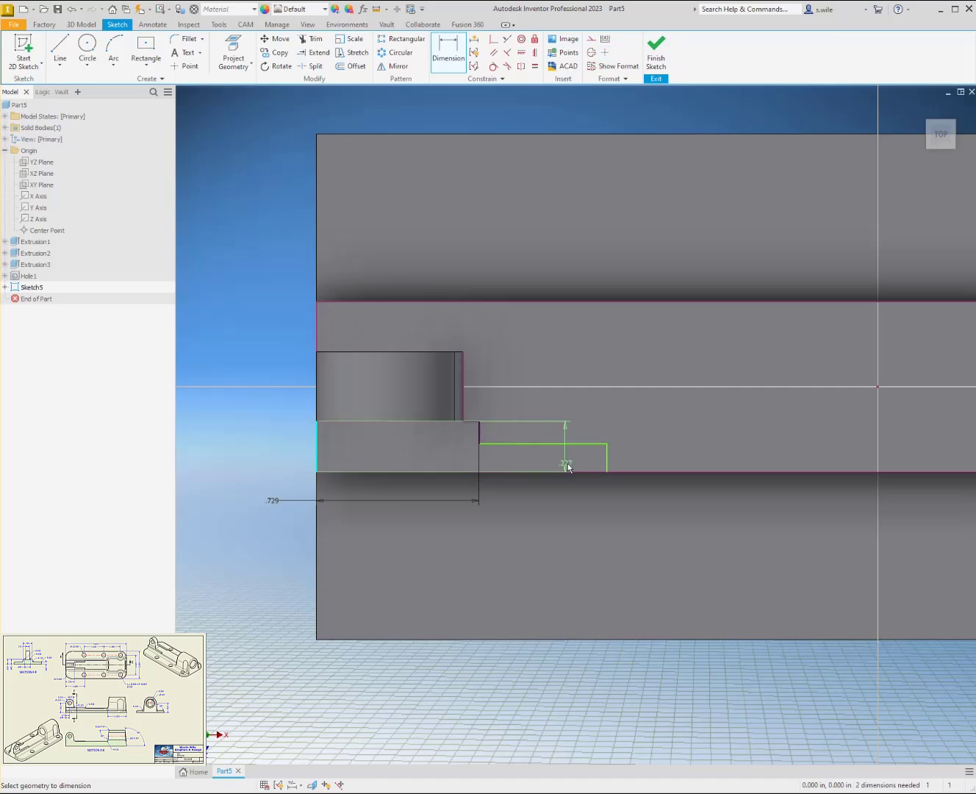
{"action": "left_click", "coordinate": [608, 461]}
{"action": "left_click", "coordinate": [559, 539]}
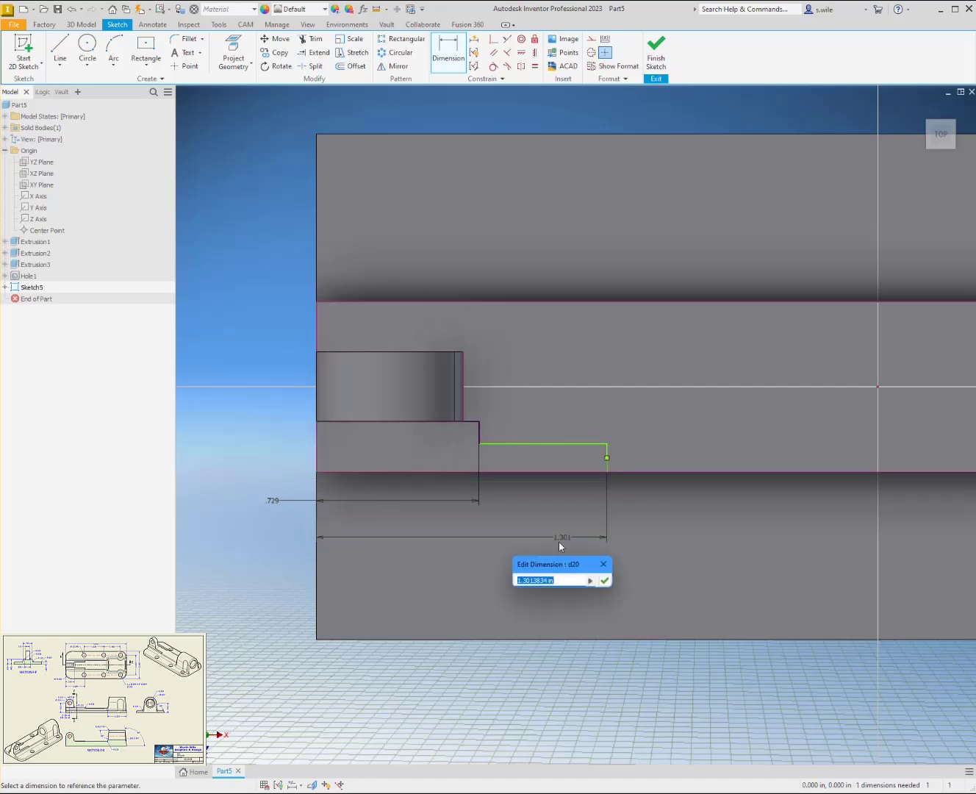
{"action": "type", "text": "1.609"}
{"action": "key", "text": "Return"}
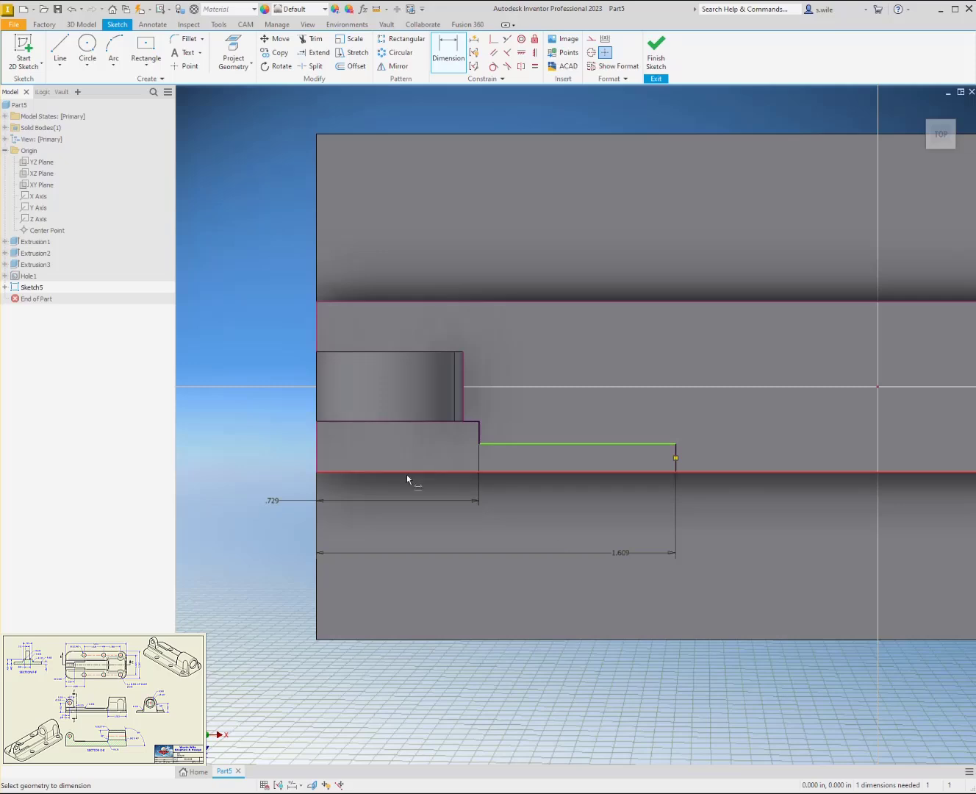
- Dimension the longer horizontal line .505/2 in from the midpoint of the upright's base edge and finish the sketch
{"action": "left_click", "coordinate": [516, 452]}
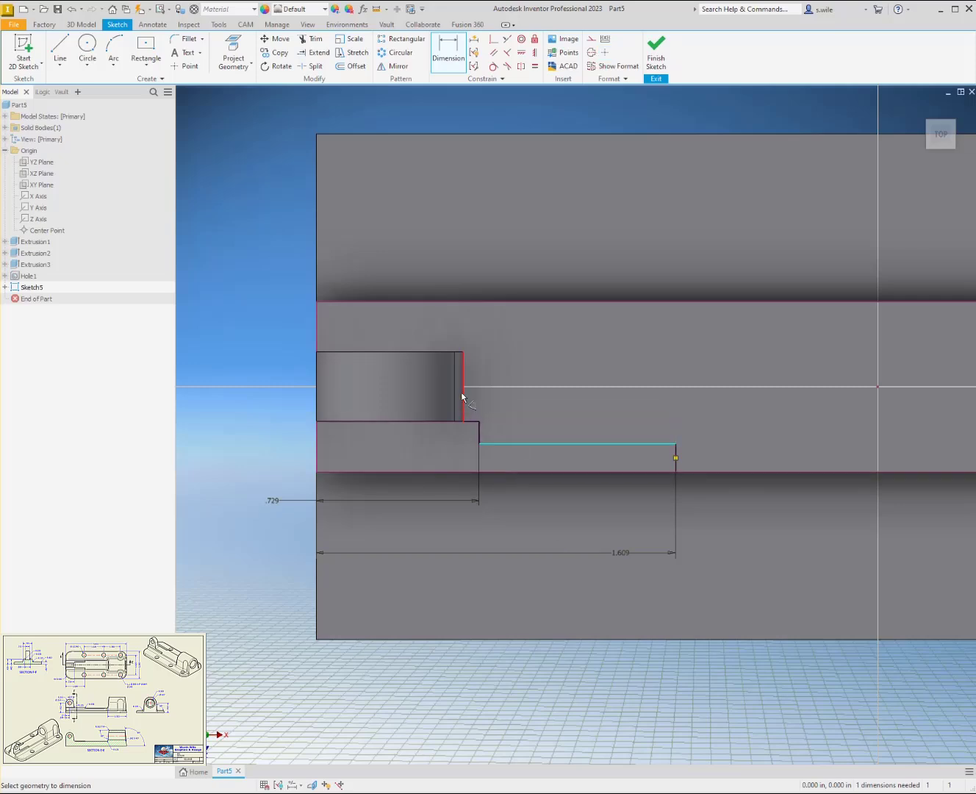
{"action": "left_click", "coordinate": [280, 420]}
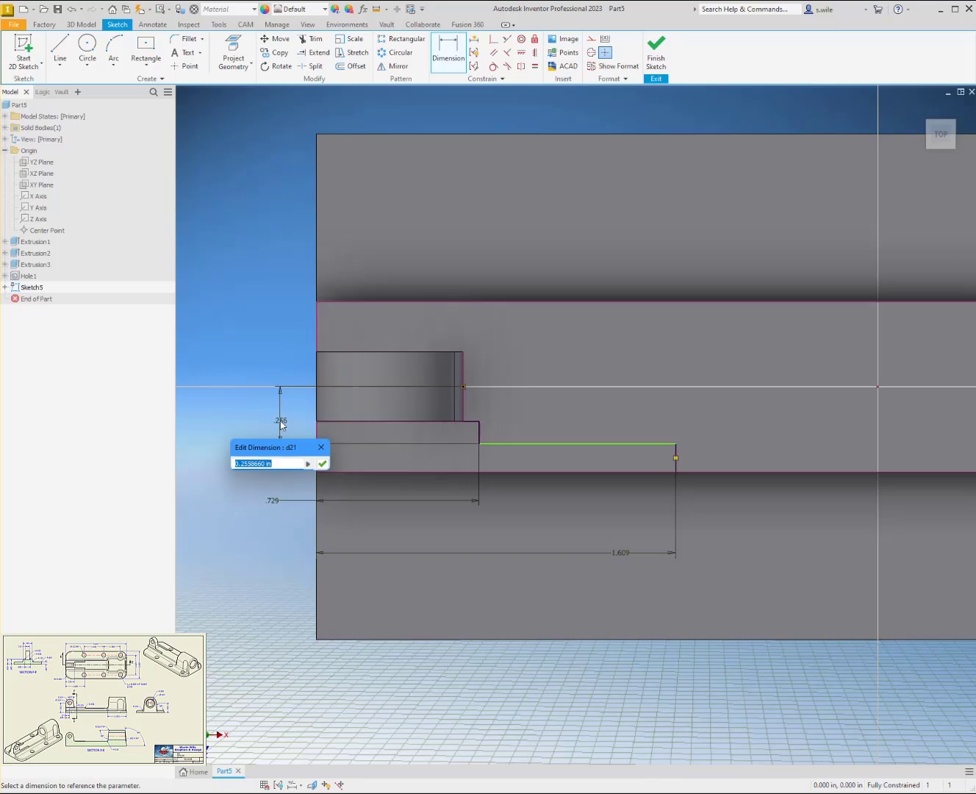
{"action": "type", "text": ".505/2"}
{"action": "key", "text": "Return"}
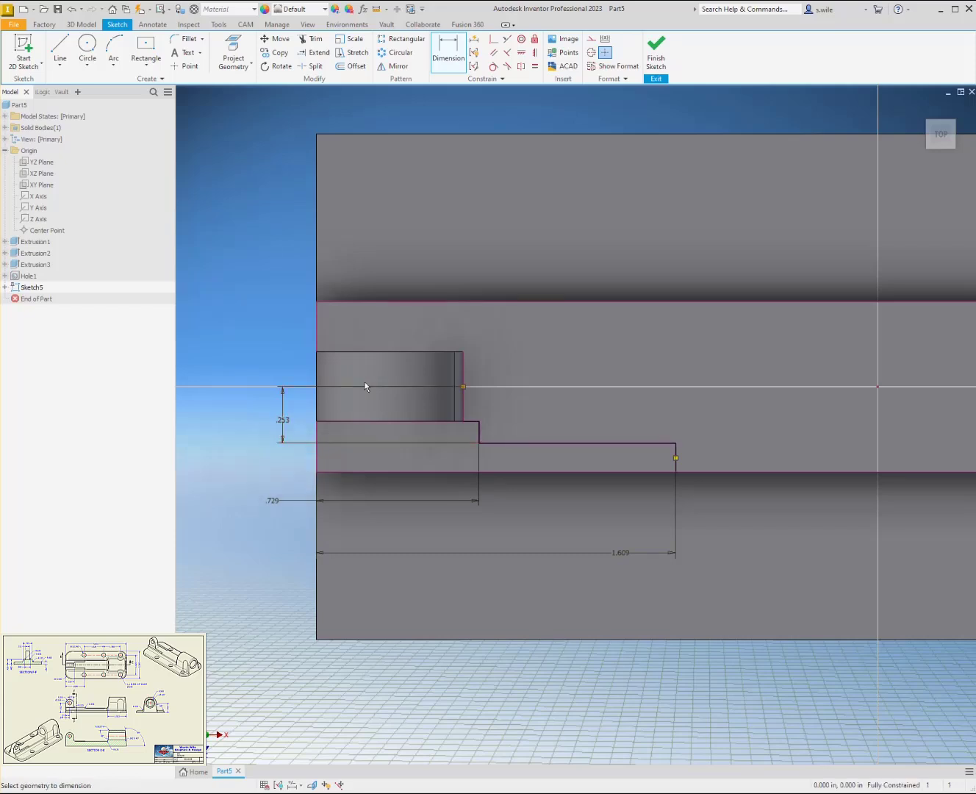
{"action": "left_click", "coordinate": [657, 50]}
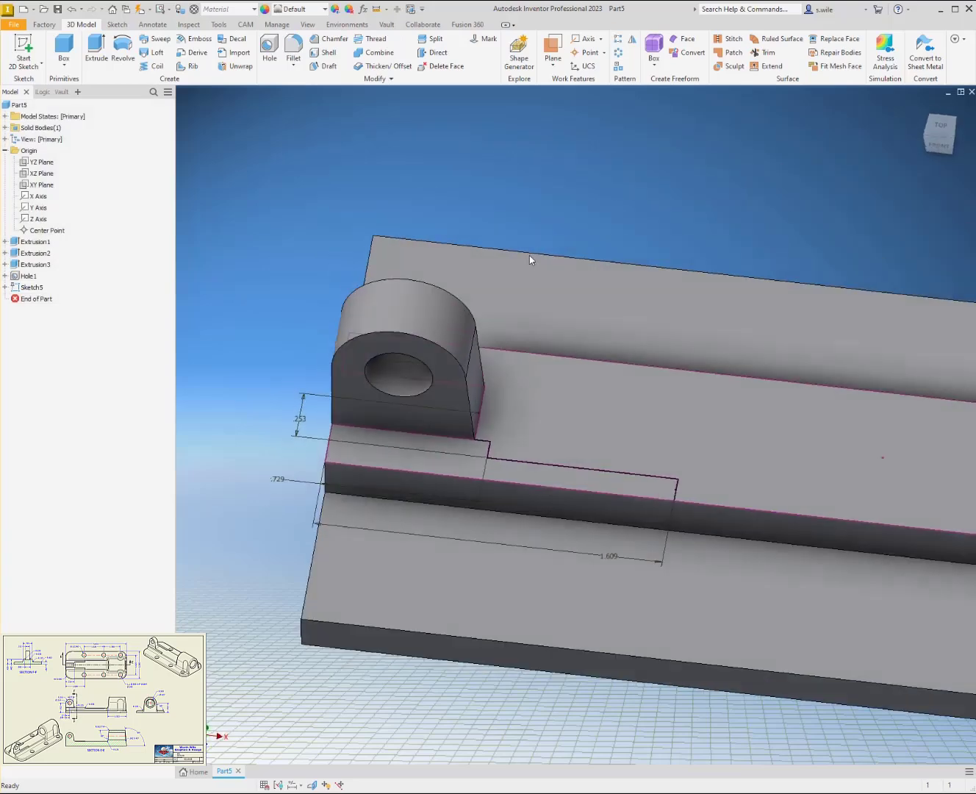
- Extrude the stepped profile upward by .429-.402 in, joined to the block
{"action": "key", "text": "e"}
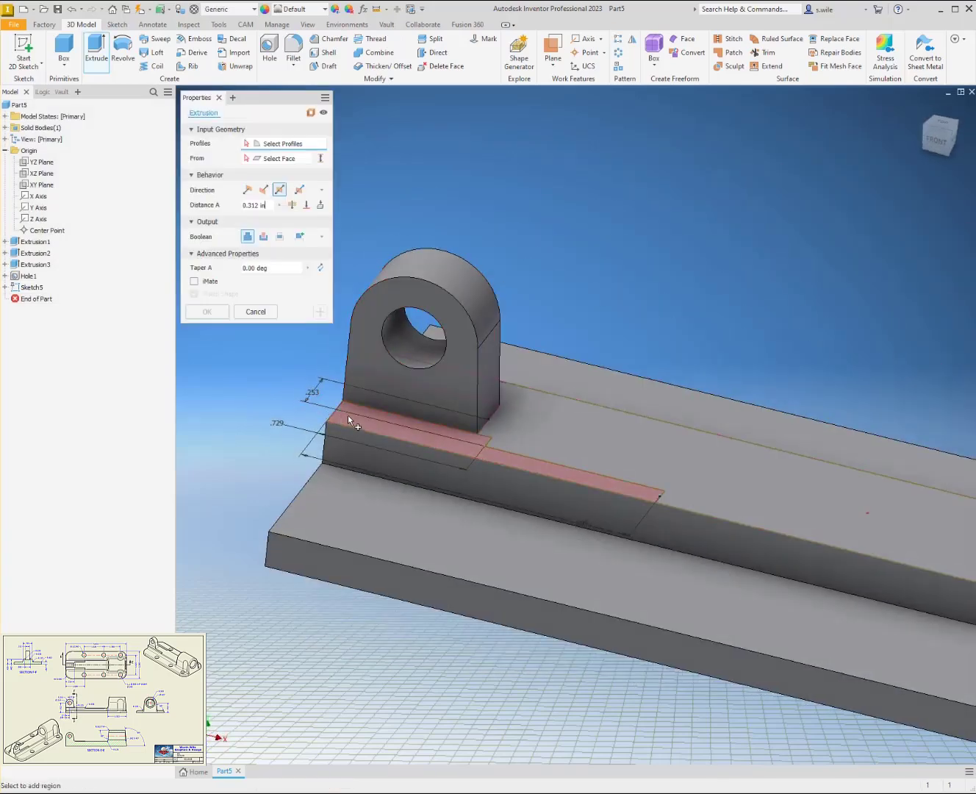
{"action": "left_click", "coordinate": [347, 416]}
{"action": "type", "text": "."}
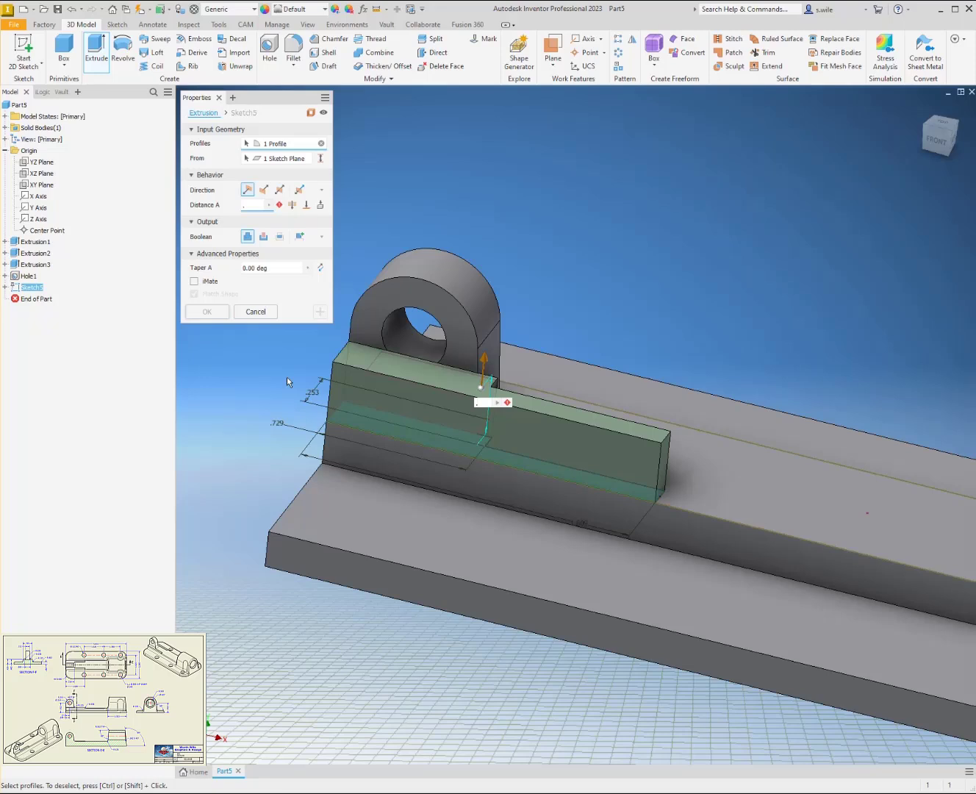
{"action": "type", "text": "4"}
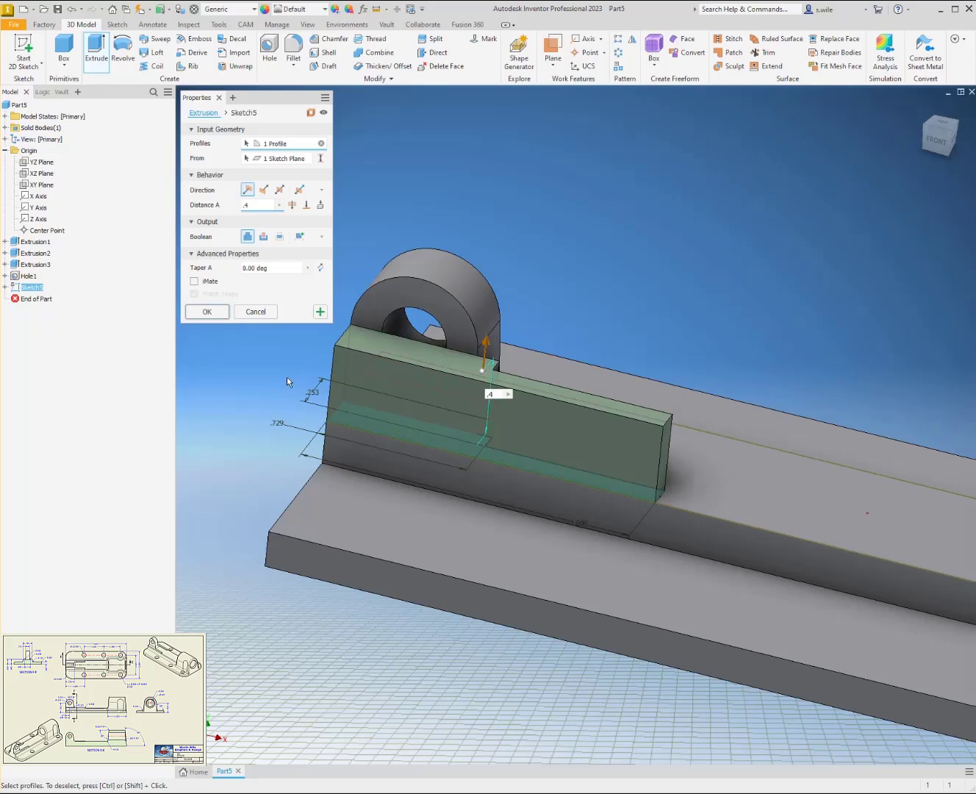
{"action": "type", "text": "29-.4"}
{"action": "key", "text": "Return"}
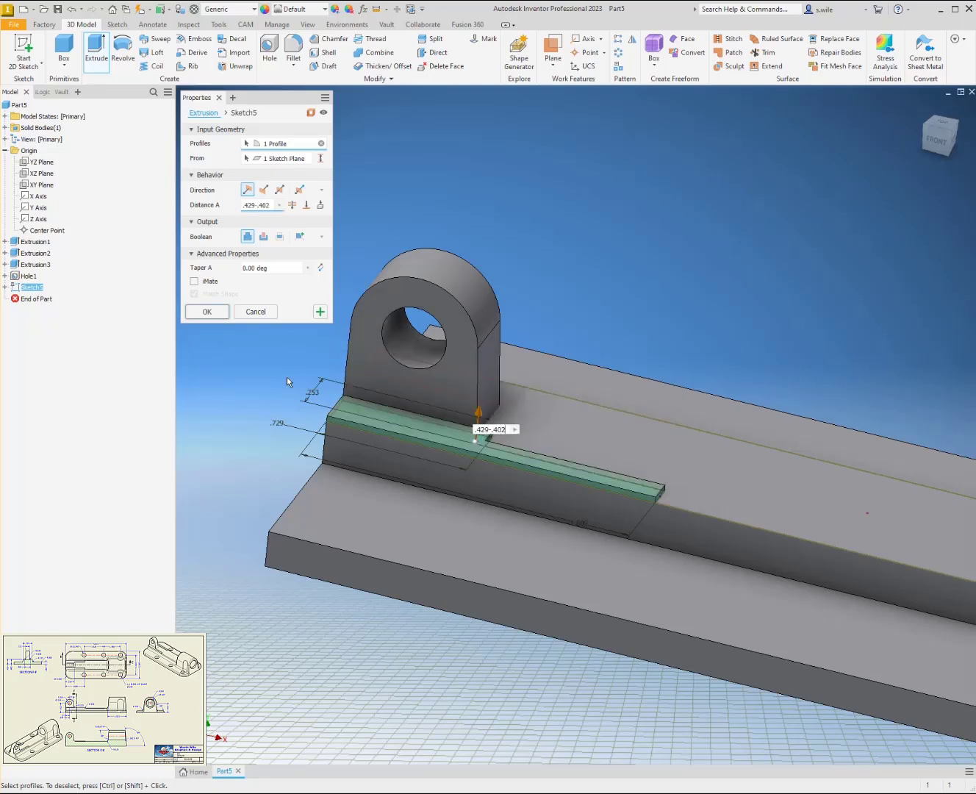
{"action": "key", "text": "Return"}
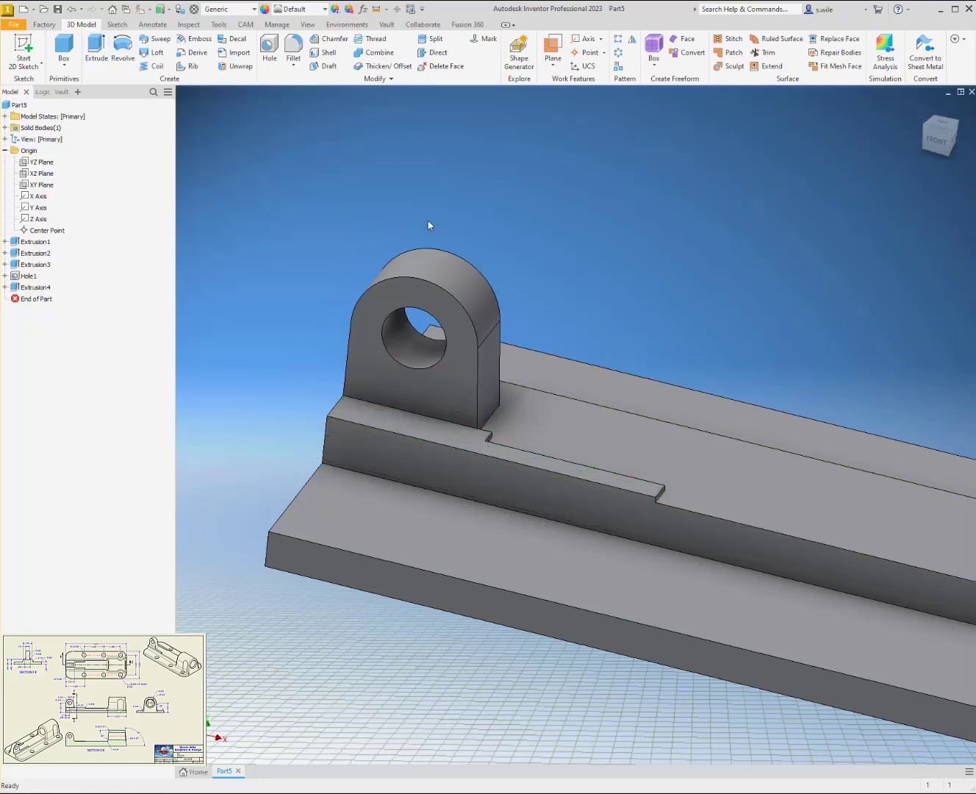
- Fillet the edge where the upright's inner slanted face meets the block with a 0.125 in radius
{"action": "middle_click_drag", "start_coordinate": [429, 224], "coordinate": [319, 291], "text": "shift"}
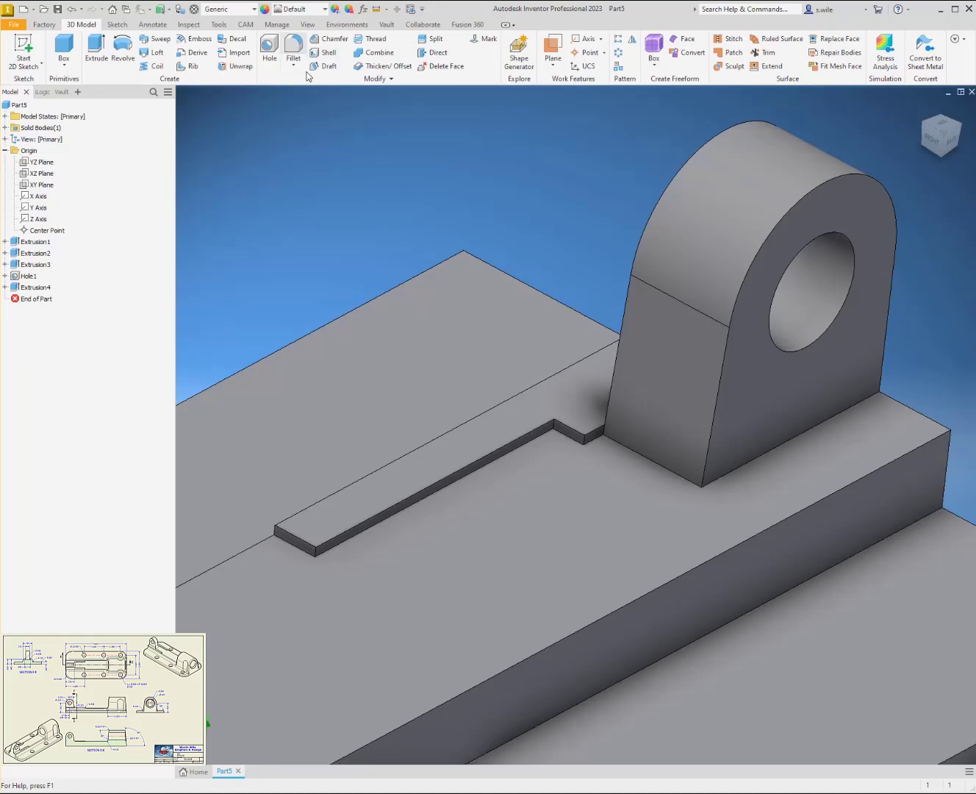
{"action": "left_click", "coordinate": [293, 50]}
{"action": "left_click", "coordinate": [645, 454]}
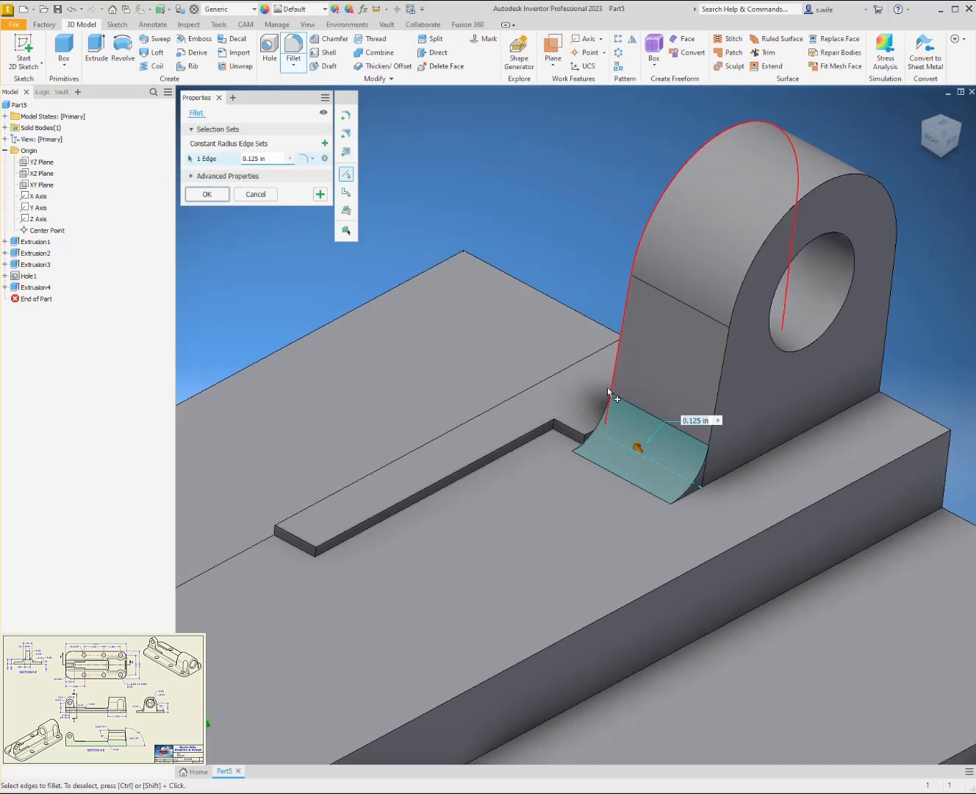
{"action": "key", "text": "Return"}
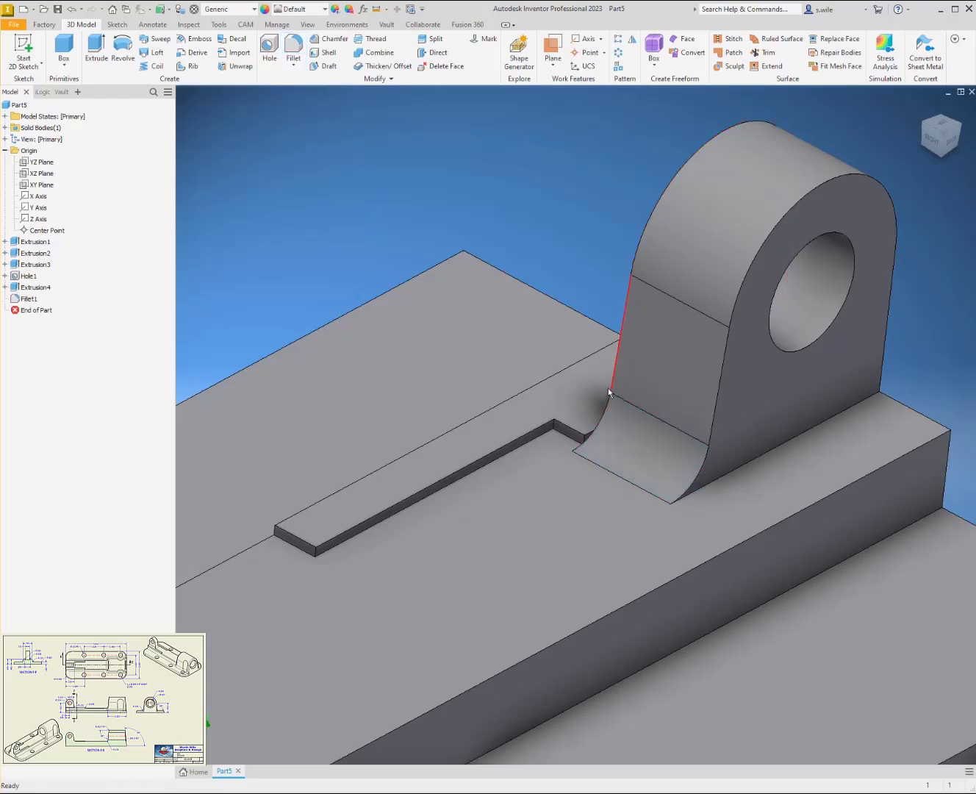
- Start a sketch on the raised strip's small triangular side face beside the fillet and project the face's outline
{"action": "scroll", "coordinate": [508, 203], "scroll_direction": "down", "scroll_amount": 10}
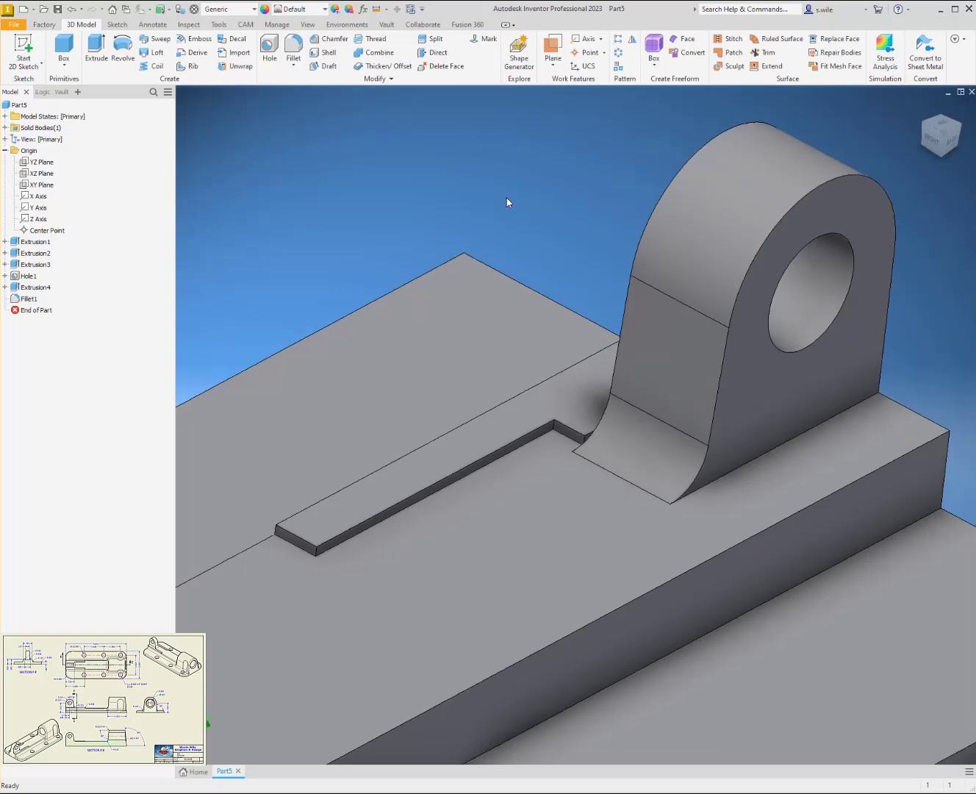
{"action": "scroll", "coordinate": [715, 478], "scroll_direction": "down", "scroll_amount": 1}
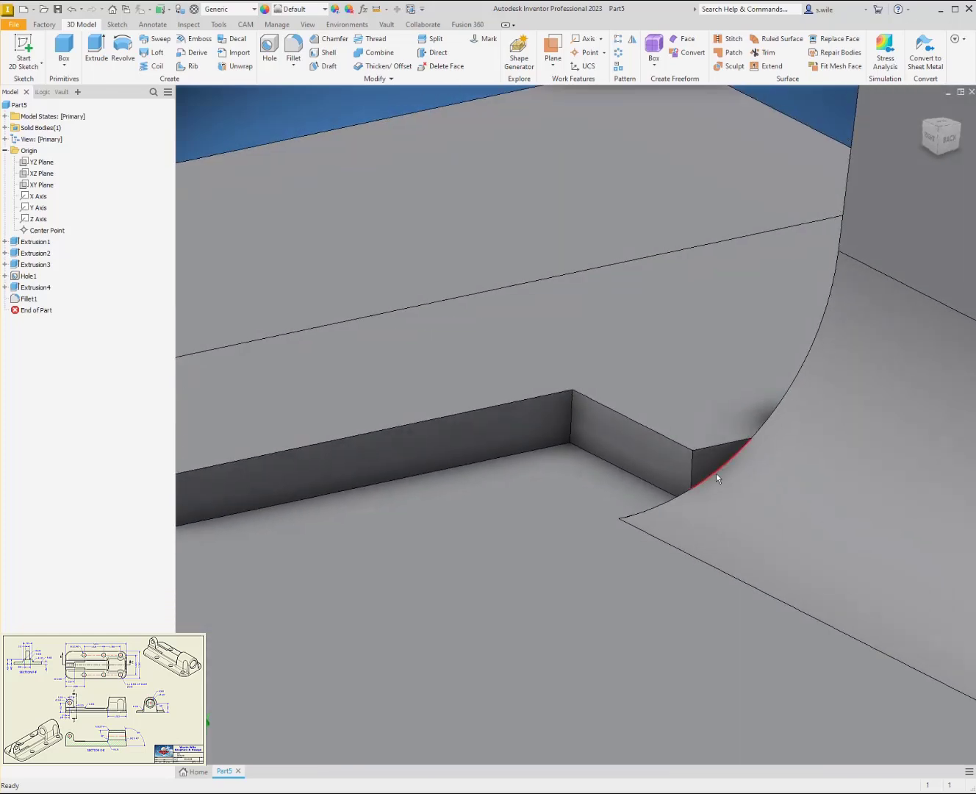
{"action": "middle_click_drag", "start_coordinate": [568, 415], "coordinate": [682, 545], "text": "shift"}
{"action": "middle_click_drag", "start_coordinate": [634, 475], "coordinate": [633, 439], "text": "shift"}
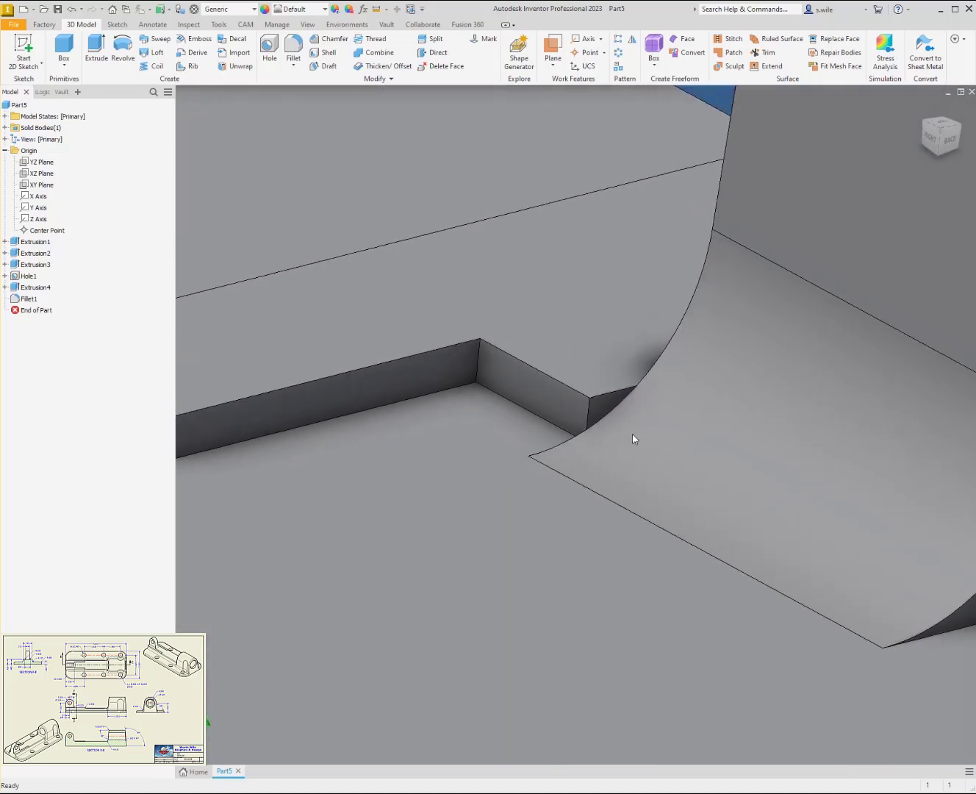
{"action": "left_click", "coordinate": [610, 409]}
{"action": "left_click", "coordinate": [626, 401]}
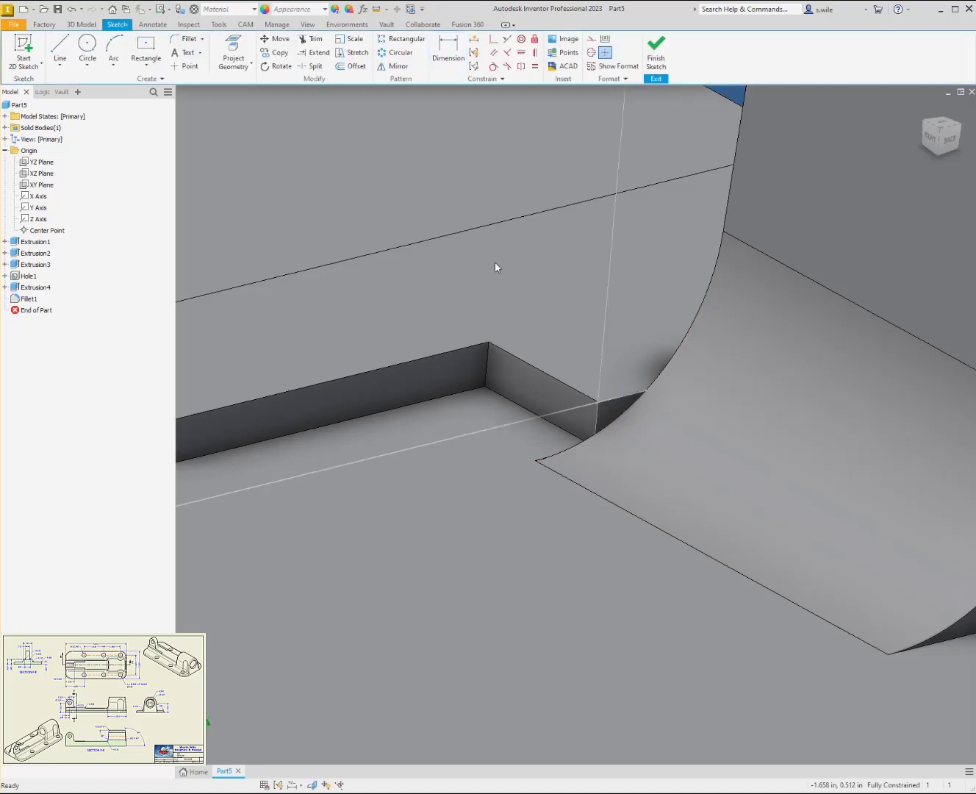
{"action": "key", "text": "p"}
{"action": "left_click", "coordinate": [598, 412]}
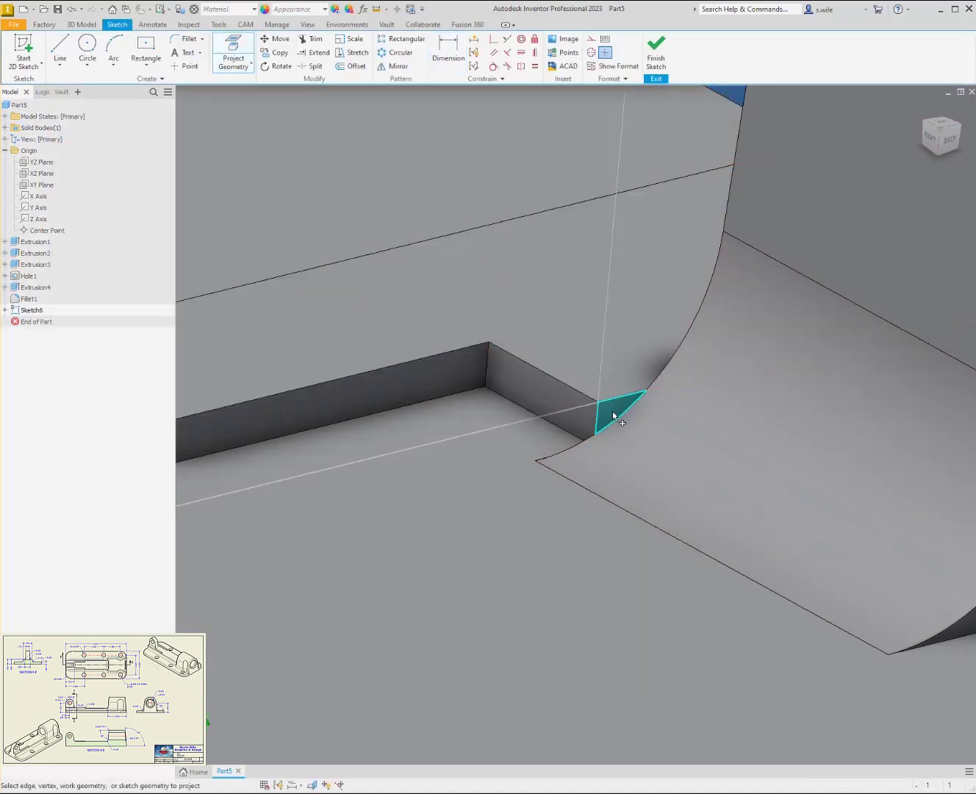
- Cut the projected triangular profile into the raised strip up to the plane of the strip's long inner side face
{"action": "key", "text": "e"}
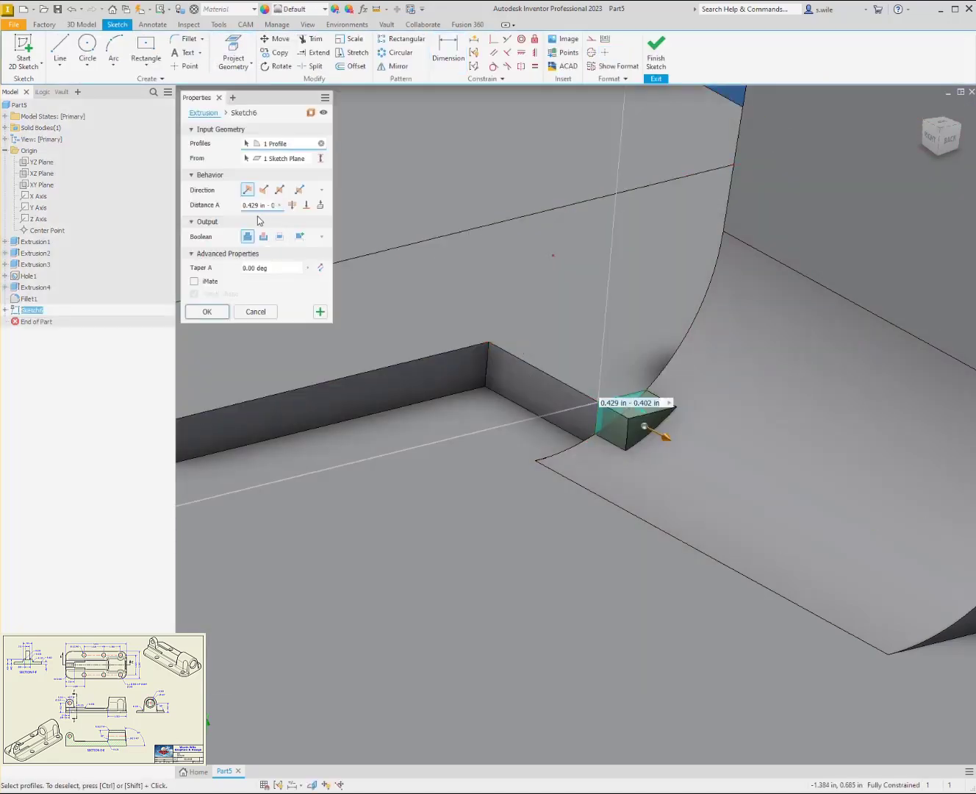
{"action": "left_click", "coordinate": [306, 204]}
{"action": "left_click", "coordinate": [433, 387]}
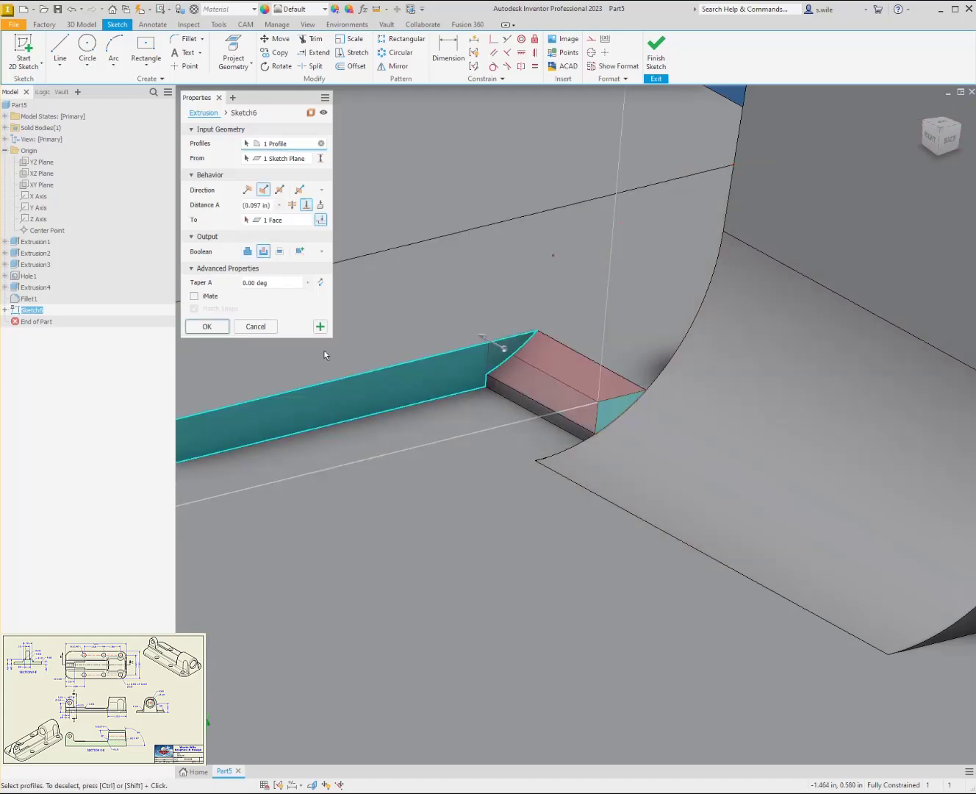
{"action": "left_click", "coordinate": [209, 328]}
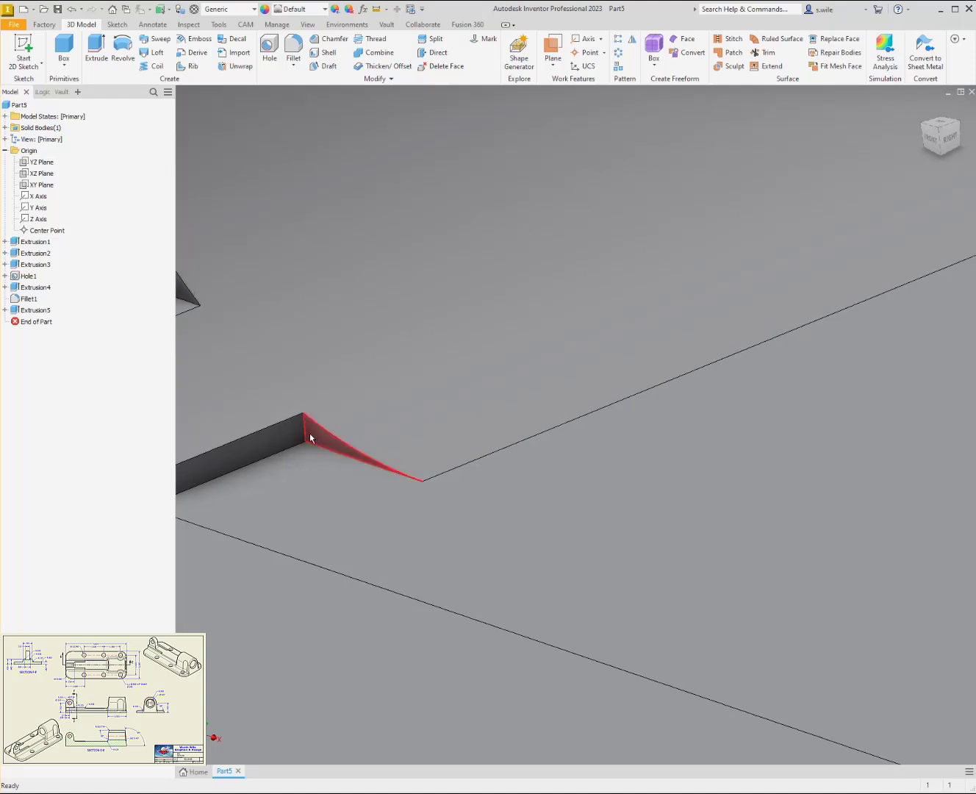
- Start a sketch on the fillet's small curved-edge end face beside the raised strip and project its outline
{"action": "left_click", "coordinate": [326, 441]}
{"action": "key", "text": "s"}
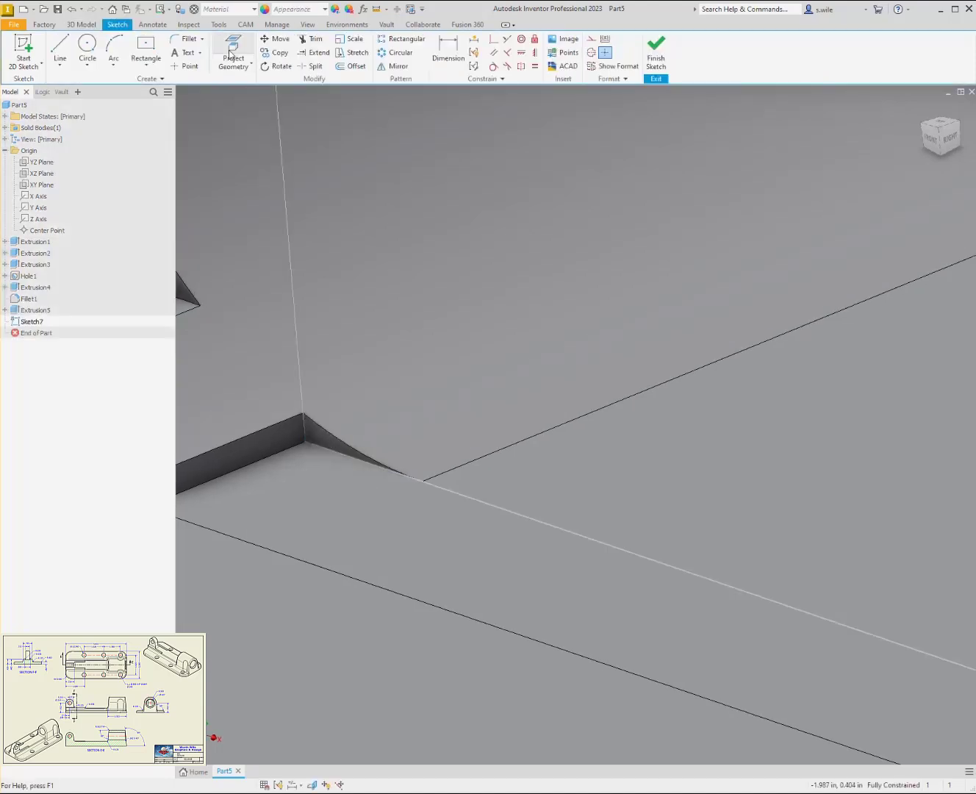
{"action": "key", "text": "p"}
{"action": "left_click", "coordinate": [315, 432]}
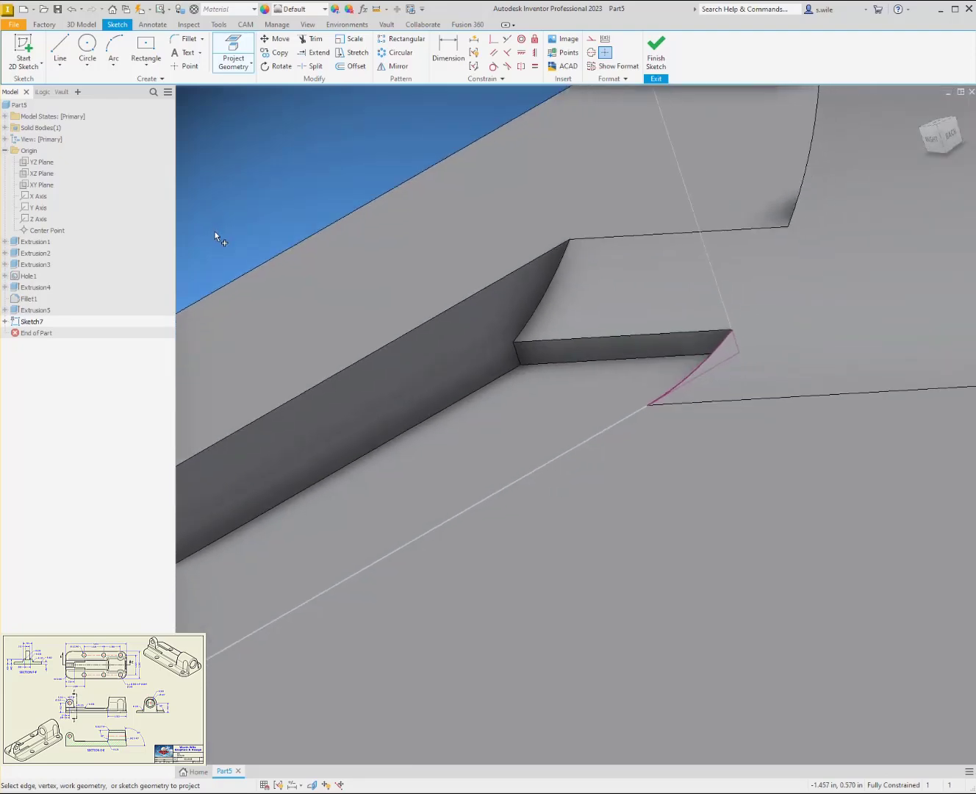
- Extrude the projected fillet-end profile up to the raised strip's long inner side face, joined to the part
{"action": "key", "text": "e"}
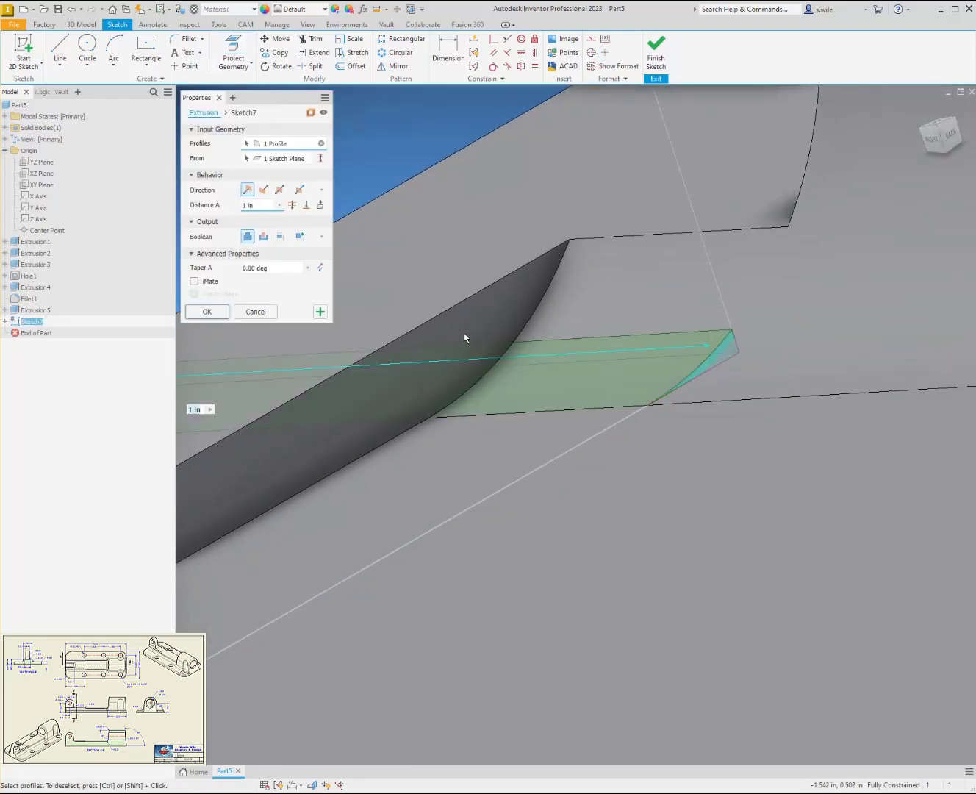
{"action": "left_click", "coordinate": [307, 205]}
{"action": "left_click", "coordinate": [443, 337]}
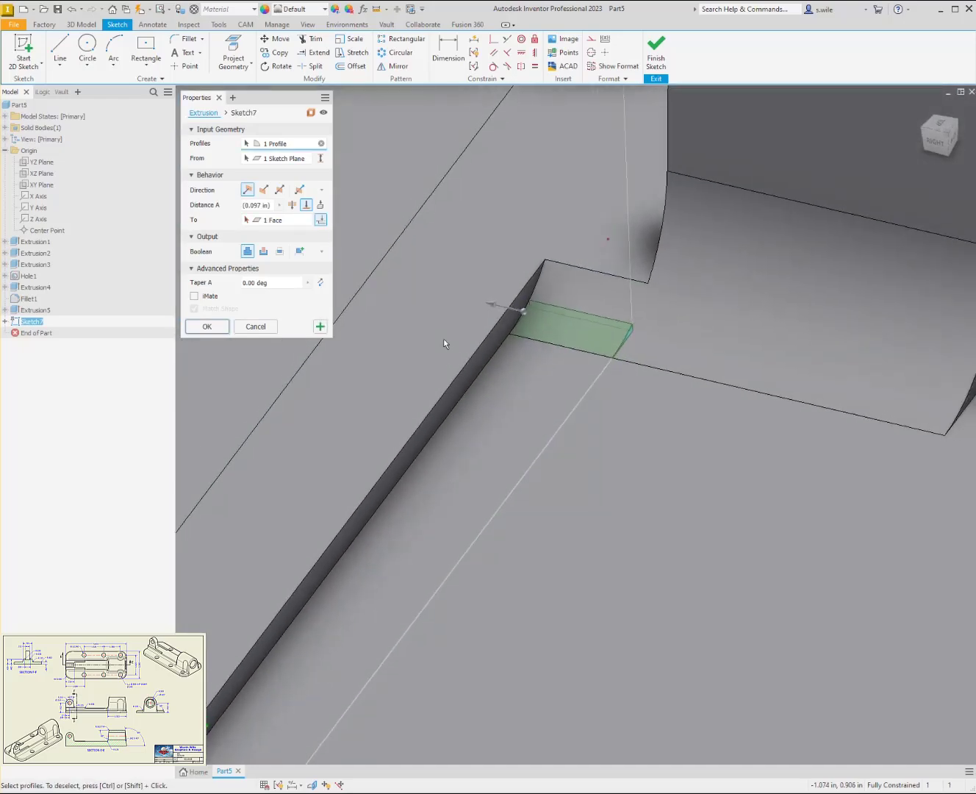
{"action": "key", "text": "Return"}
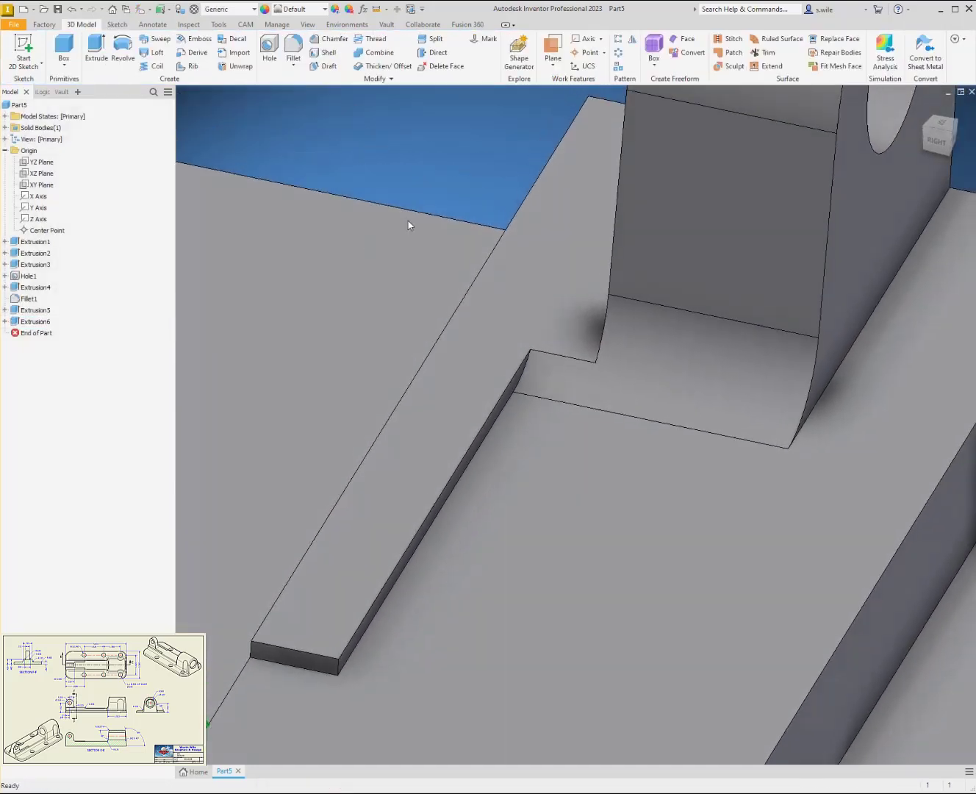
- Try to mirror the raised strip, the fillet and the two small fillet-end extrusions together about the XY plane
{"action": "left_click", "coordinate": [31, 325]}
{"action": "left_click", "coordinate": [37, 288], "text": "shift"}
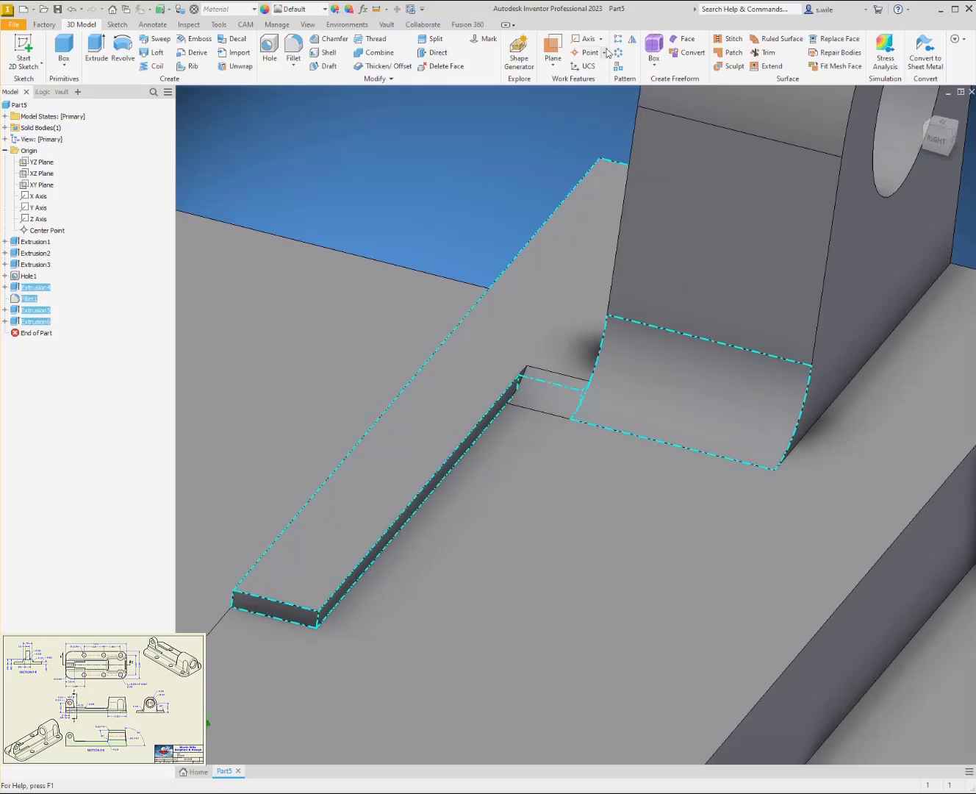
{"action": "left_click", "coordinate": [632, 39]}
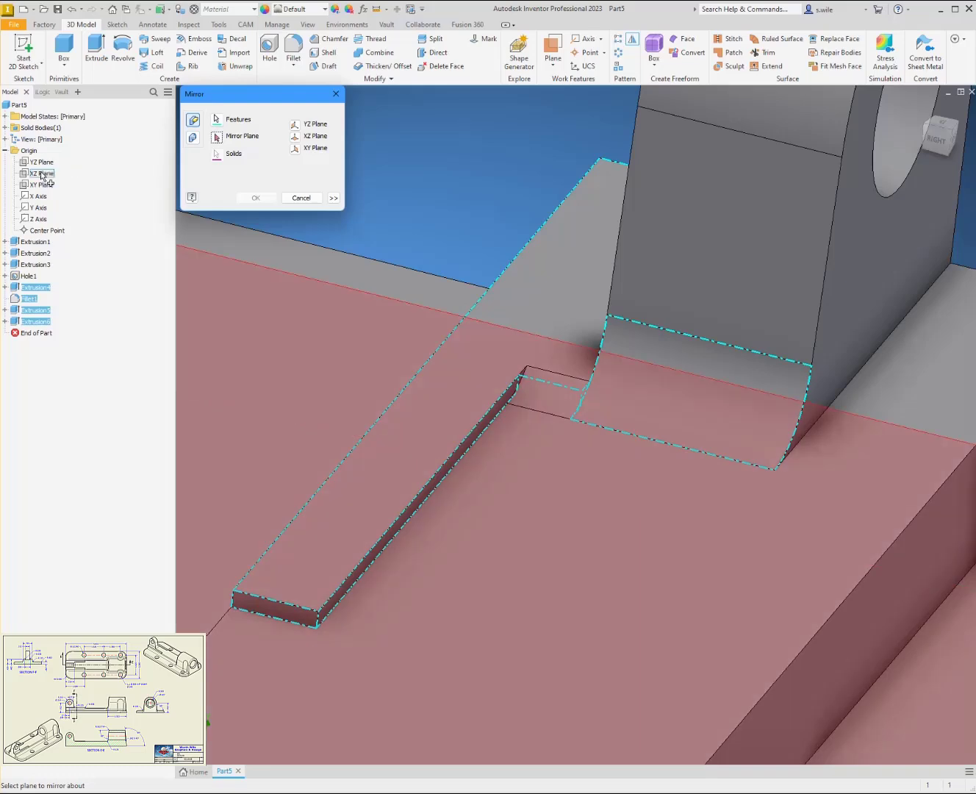
{"action": "left_click", "coordinate": [41, 184]}
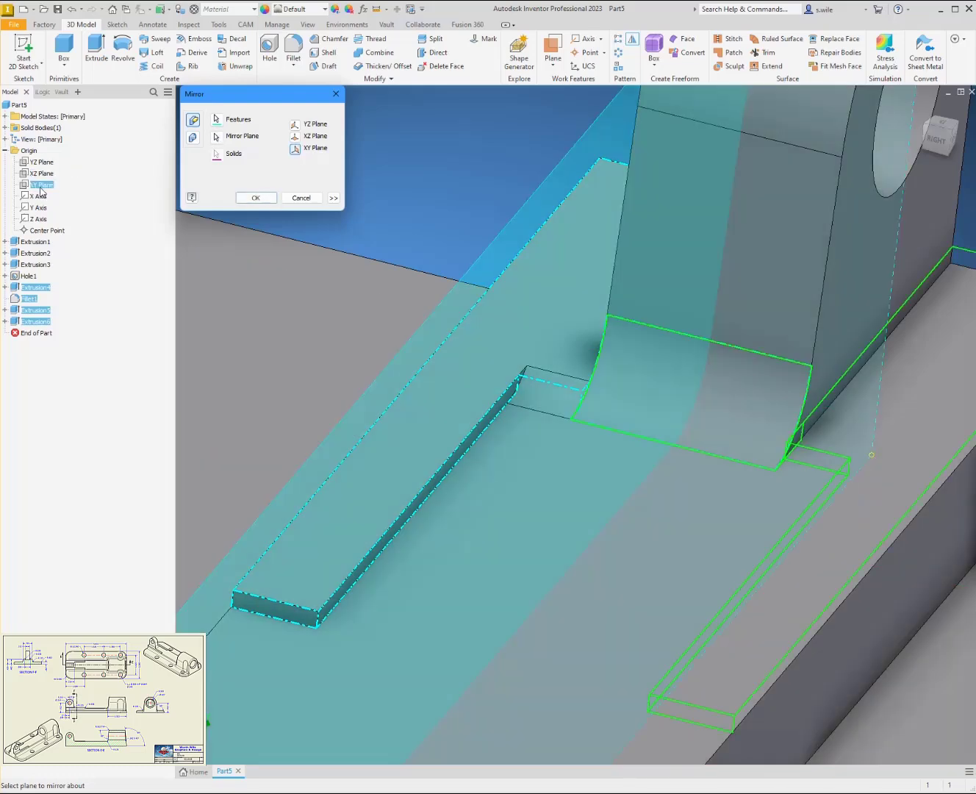
{"action": "left_click", "coordinate": [244, 195]}
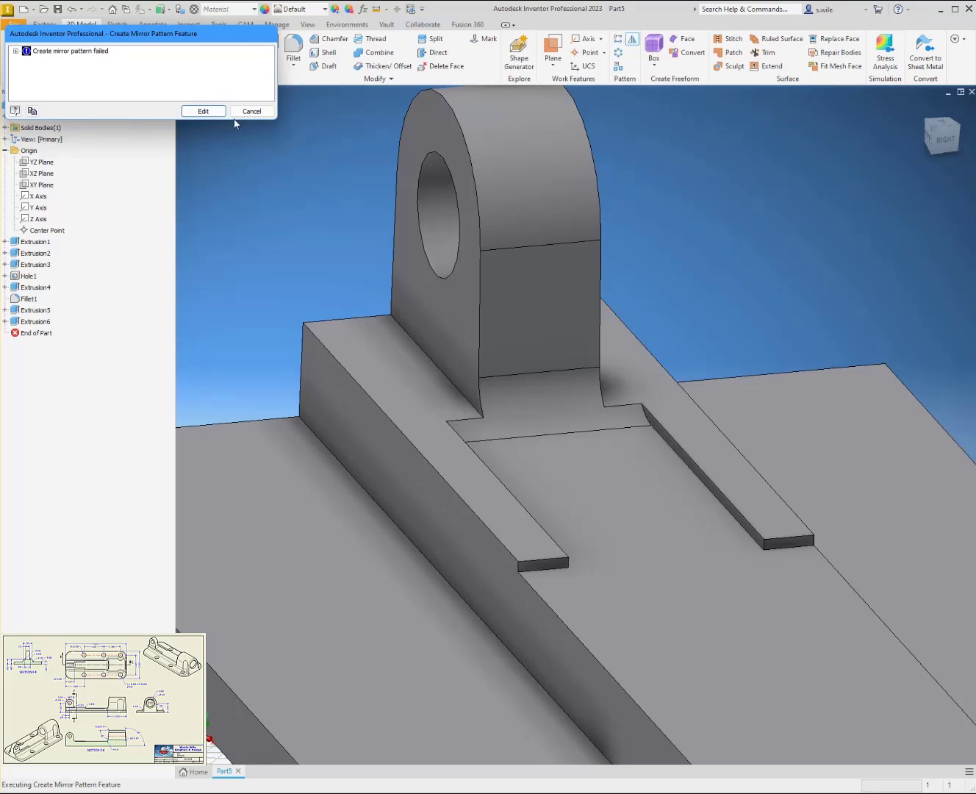
{"action": "left_click", "coordinate": [16, 51]}
{"action": "left_click", "coordinate": [28, 61]}
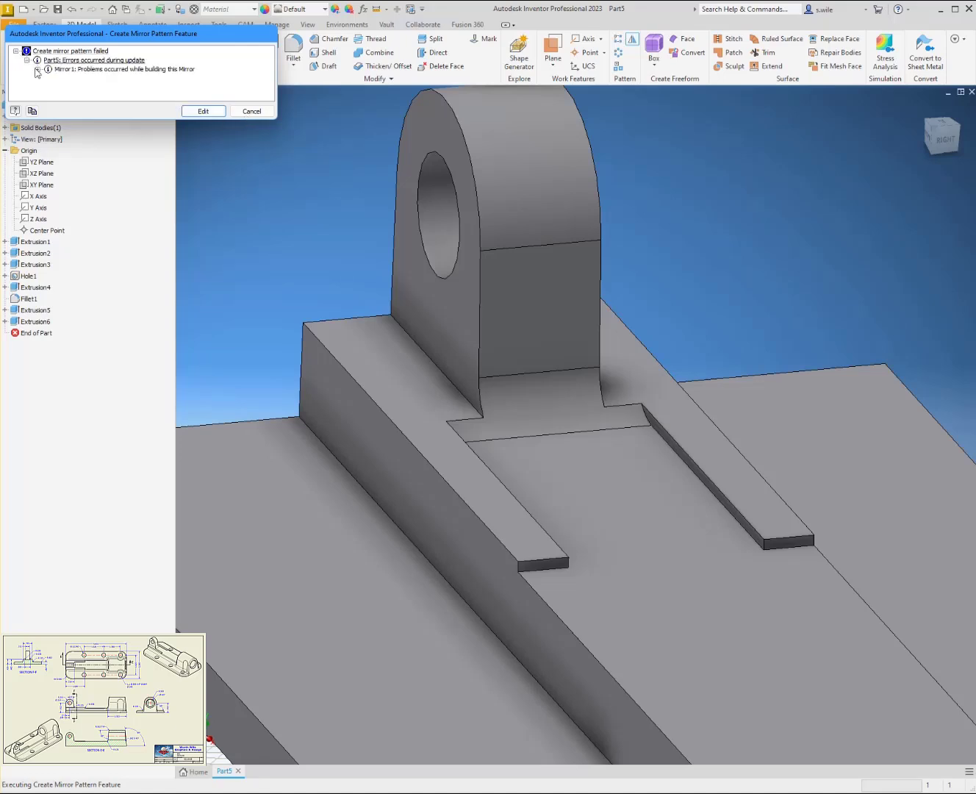
{"action": "left_click", "coordinate": [37, 69]}
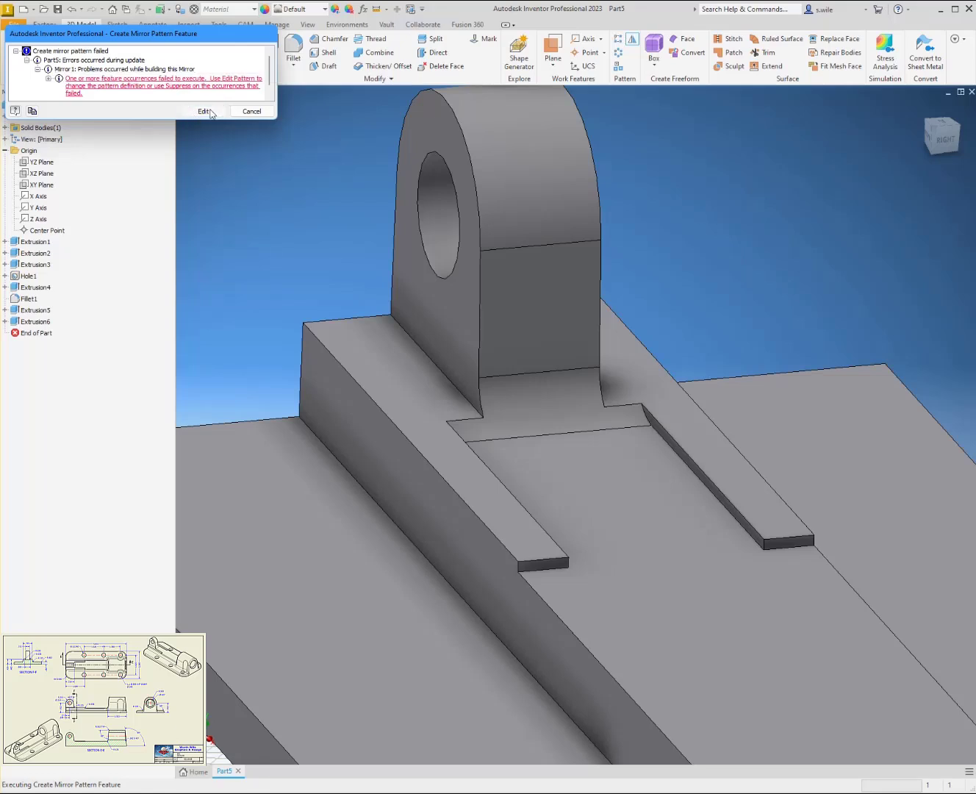
{"action": "left_click", "coordinate": [241, 111]}
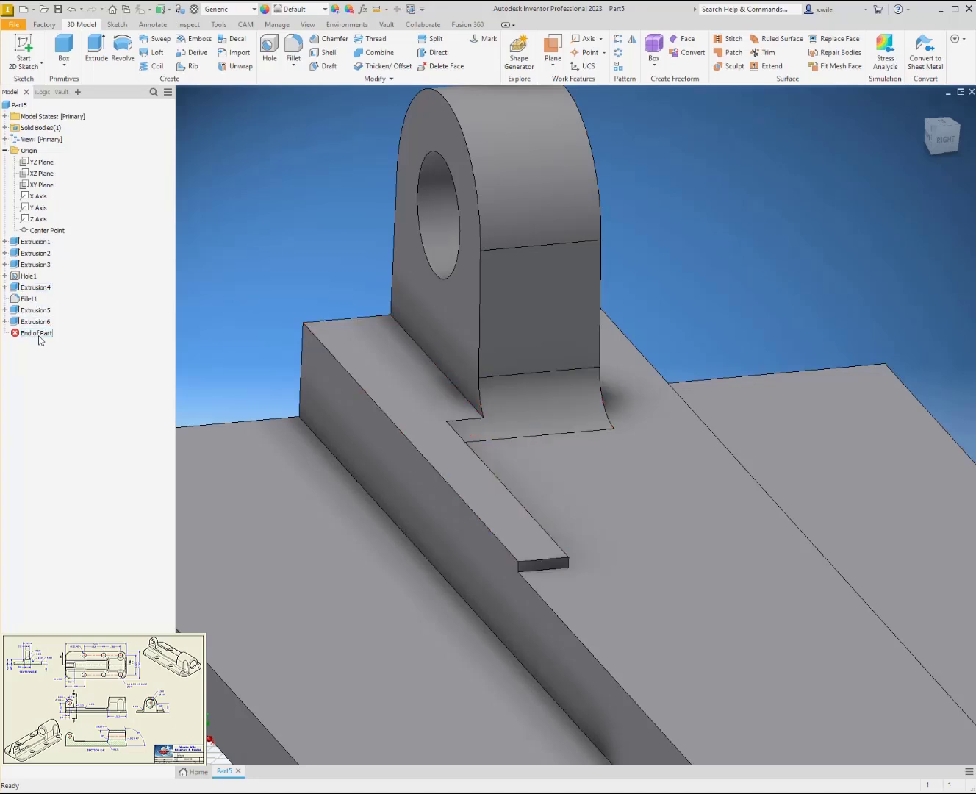
- Roll the part history back to before the fillet, mirror the raised strip about the XY plane, and restore the later features
{"action": "left_click_drag", "start_coordinate": [39, 334], "coordinate": [40, 295]}
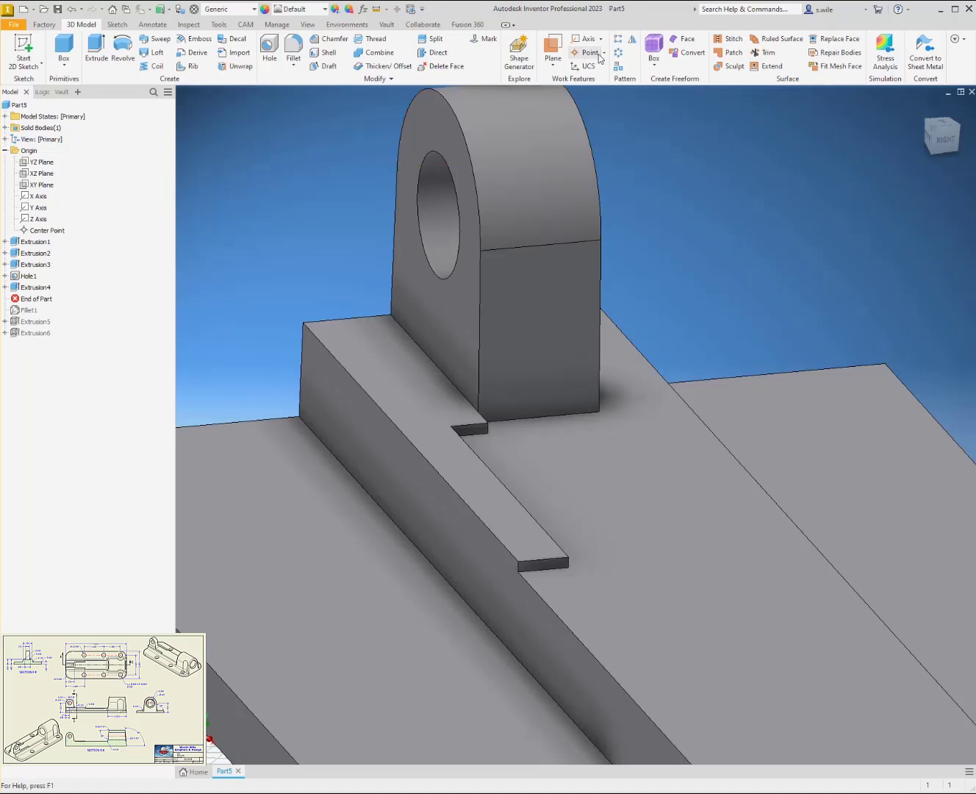
{"action": "left_click", "coordinate": [632, 40]}
{"action": "left_click", "coordinate": [347, 317]}
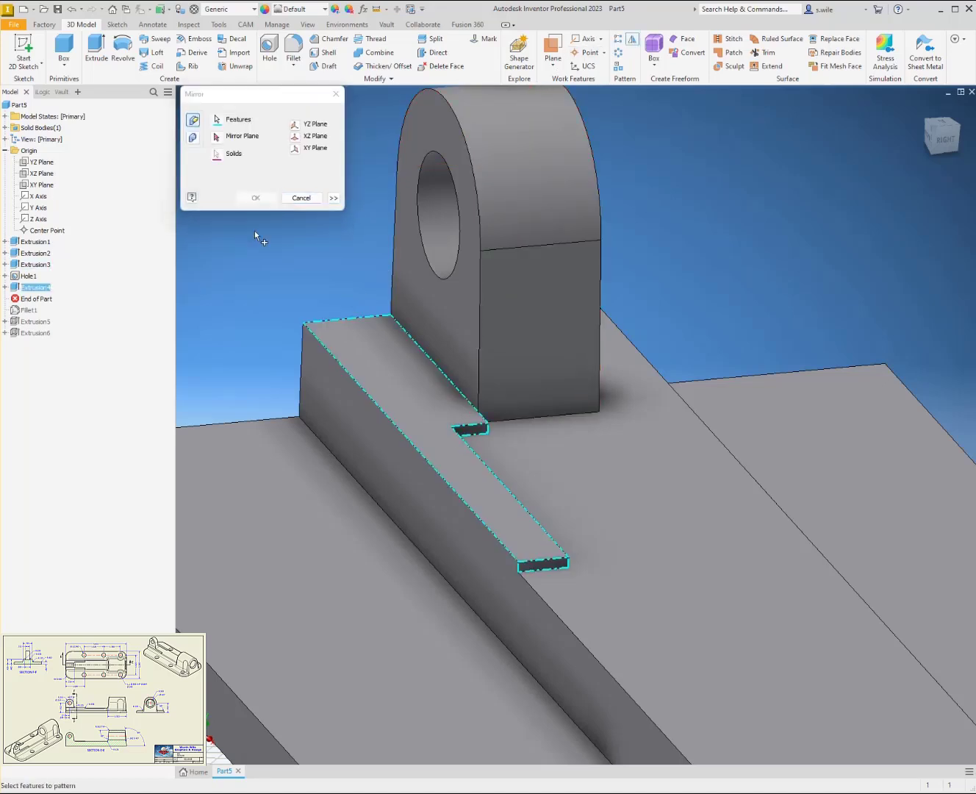
{"action": "left_click", "coordinate": [217, 136]}
{"action": "left_click", "coordinate": [42, 184]}
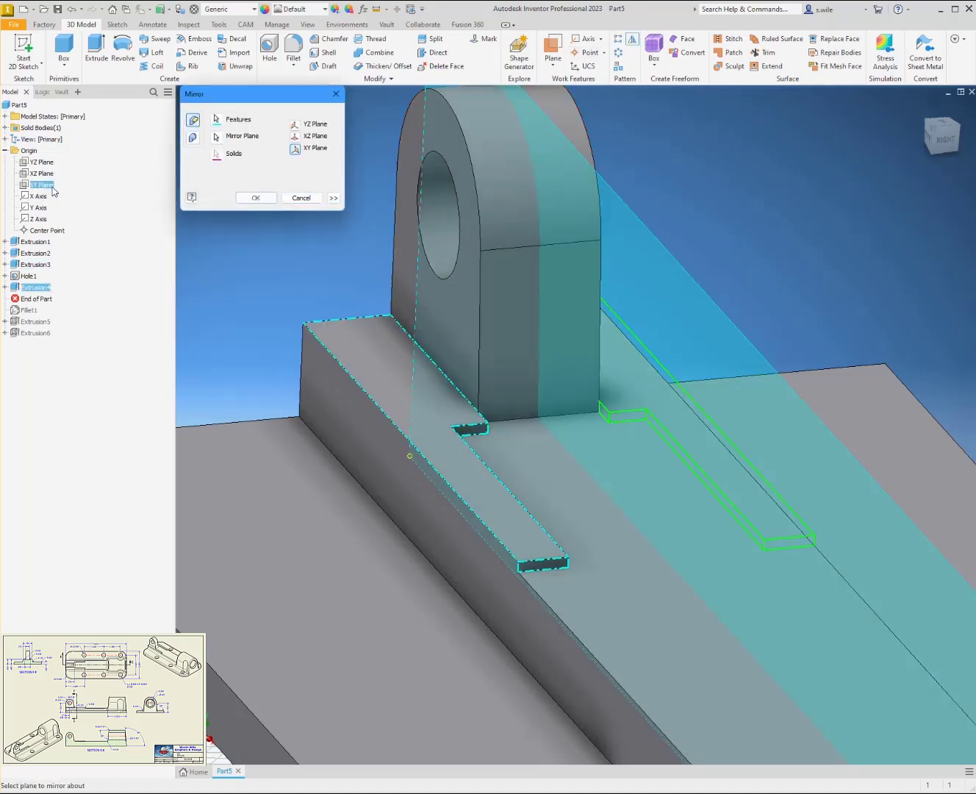
{"action": "left_click", "coordinate": [266, 199]}
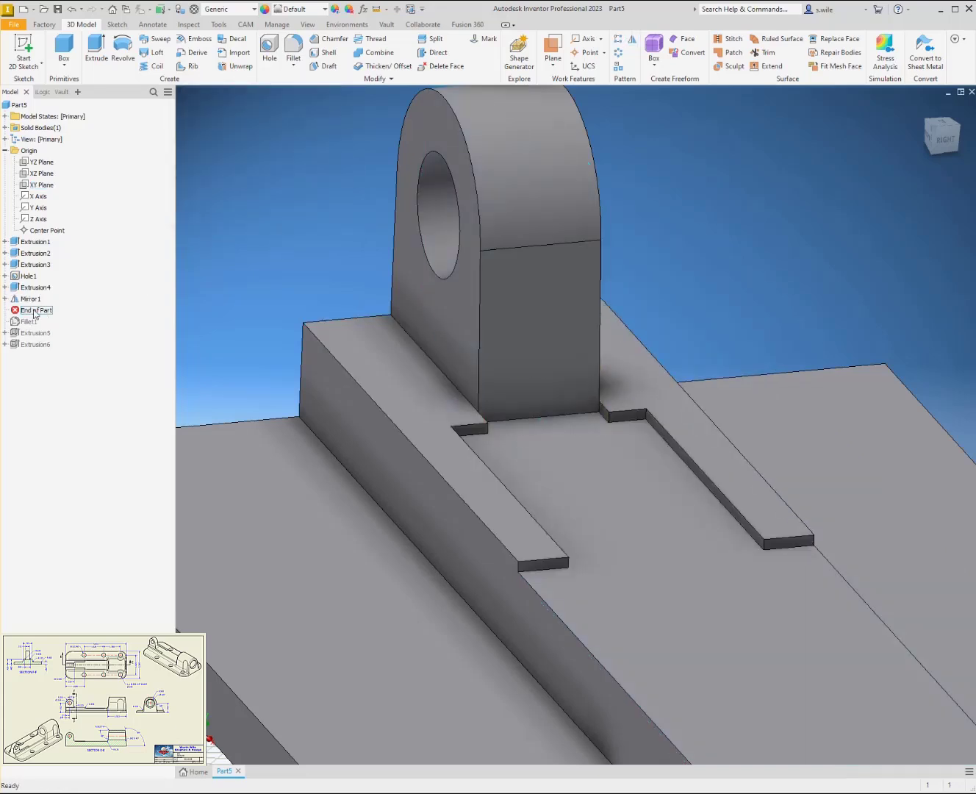
{"action": "left_click_drag", "start_coordinate": [36, 310], "coordinate": [40, 346]}
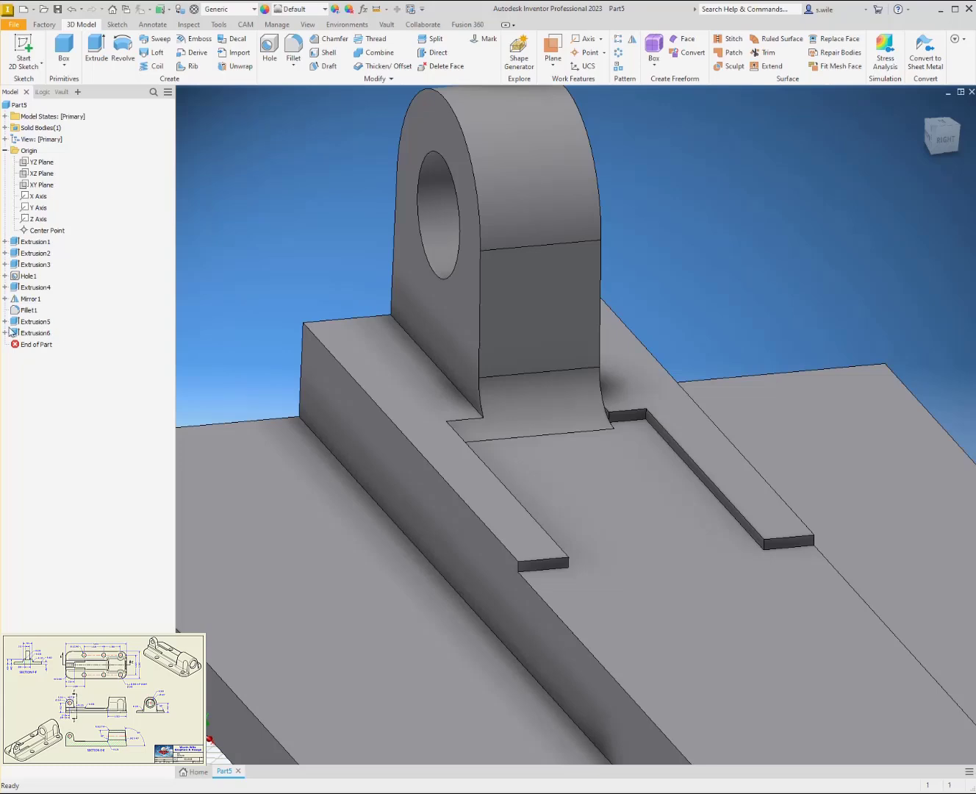
- Edit the triangular cut beside the fillet to start from the mirrored strip's long inner side face
{"action": "double_click", "coordinate": [32, 321]}
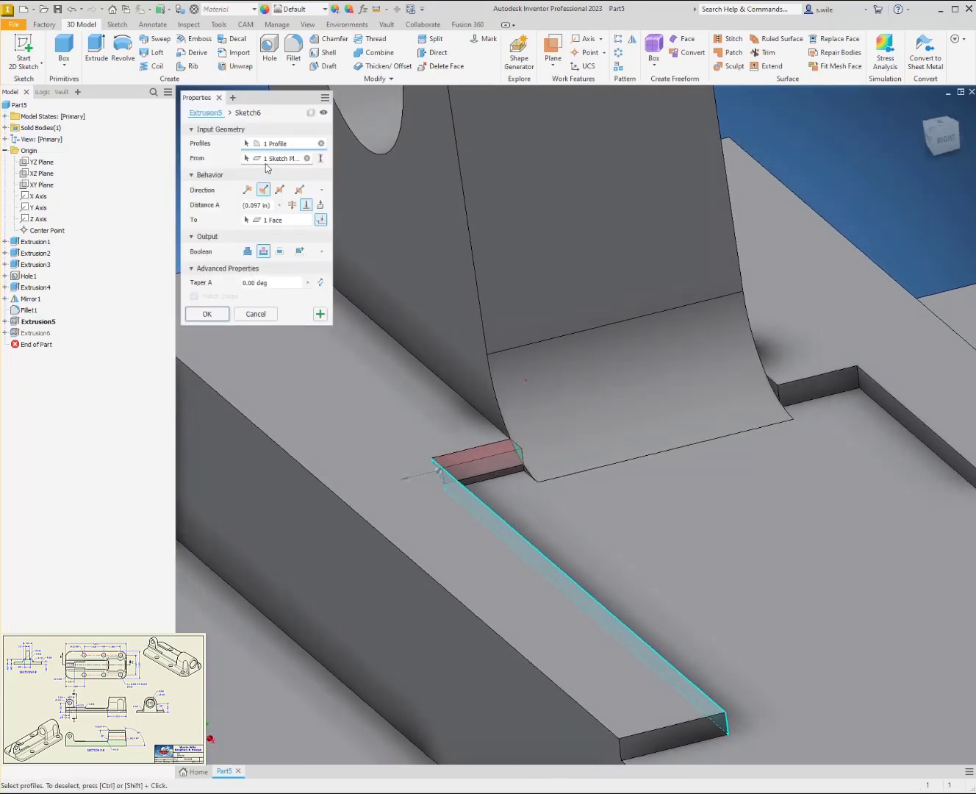
{"action": "left_click", "coordinate": [267, 160]}
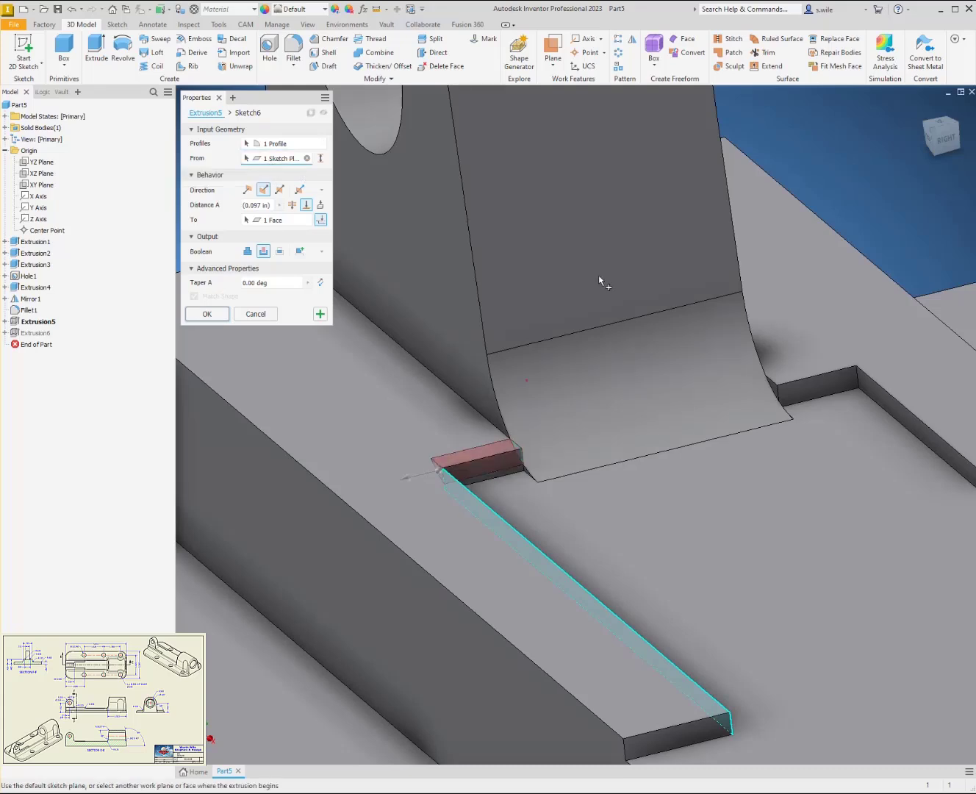
{"action": "left_click", "coordinate": [865, 386]}
{"action": "left_click", "coordinate": [208, 315]}
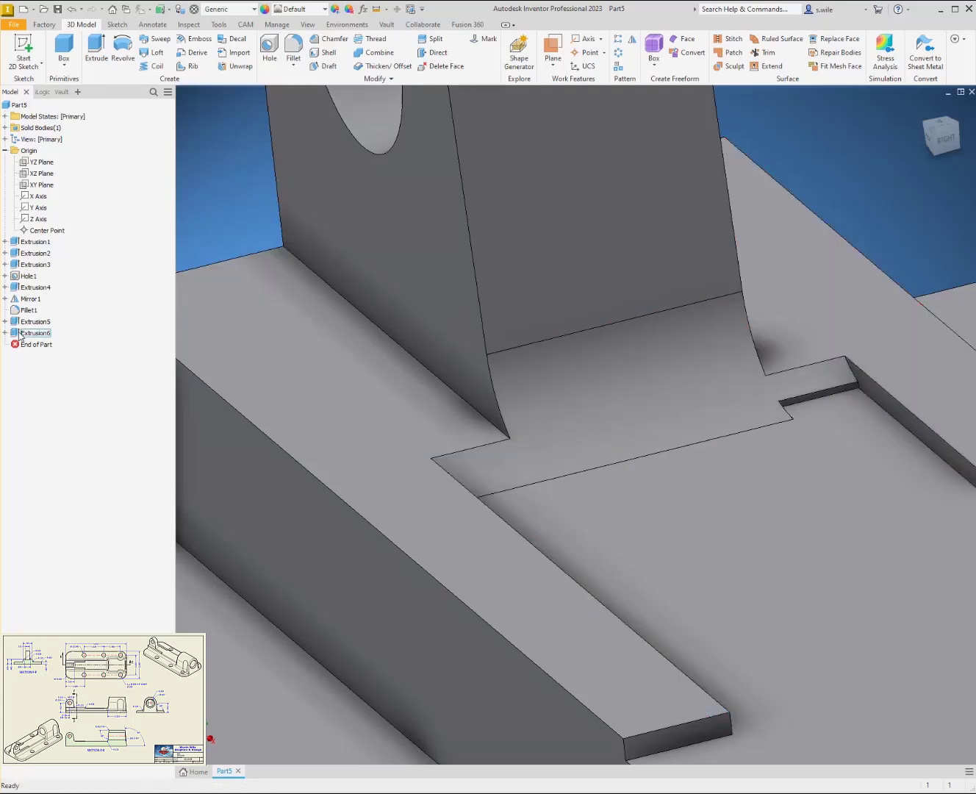
- Edit the joined fillet-end extrusion to start from the mirrored strip's long inner side face, spanning the full channel
{"action": "double_click", "coordinate": [33, 333]}
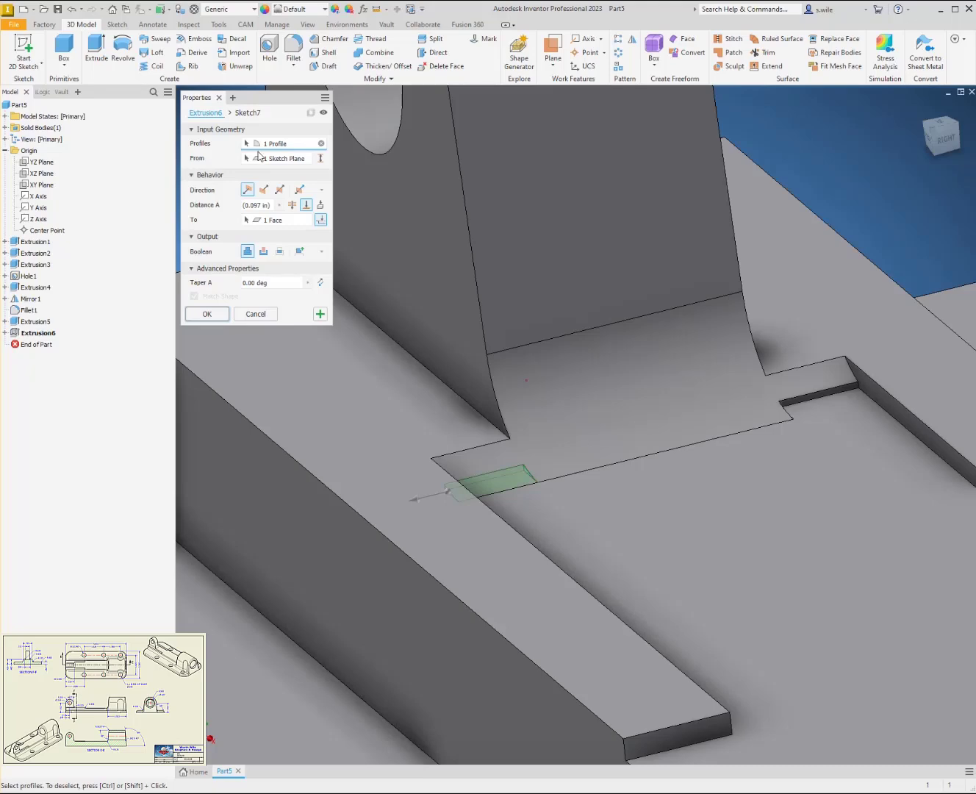
{"action": "left_click", "coordinate": [259, 155]}
{"action": "left_click", "coordinate": [862, 385]}
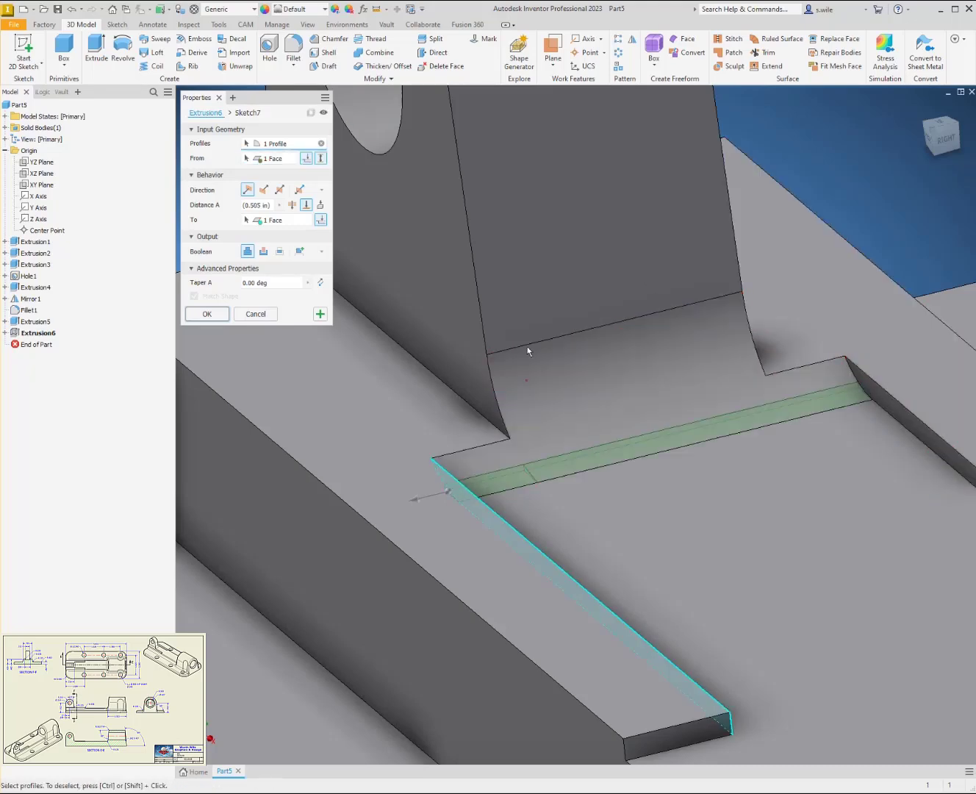
{"action": "left_click", "coordinate": [208, 314]}
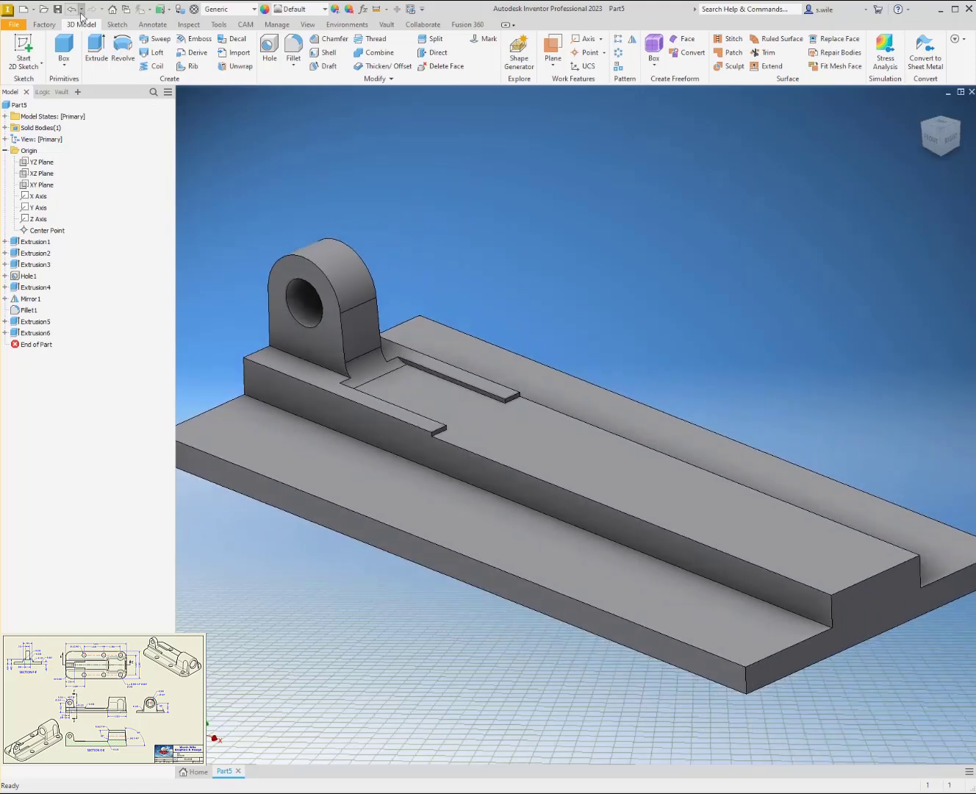
- Save the part as BASE in the Destaco Clamp folder
{"action": "key", "text": "ctrl+s"}
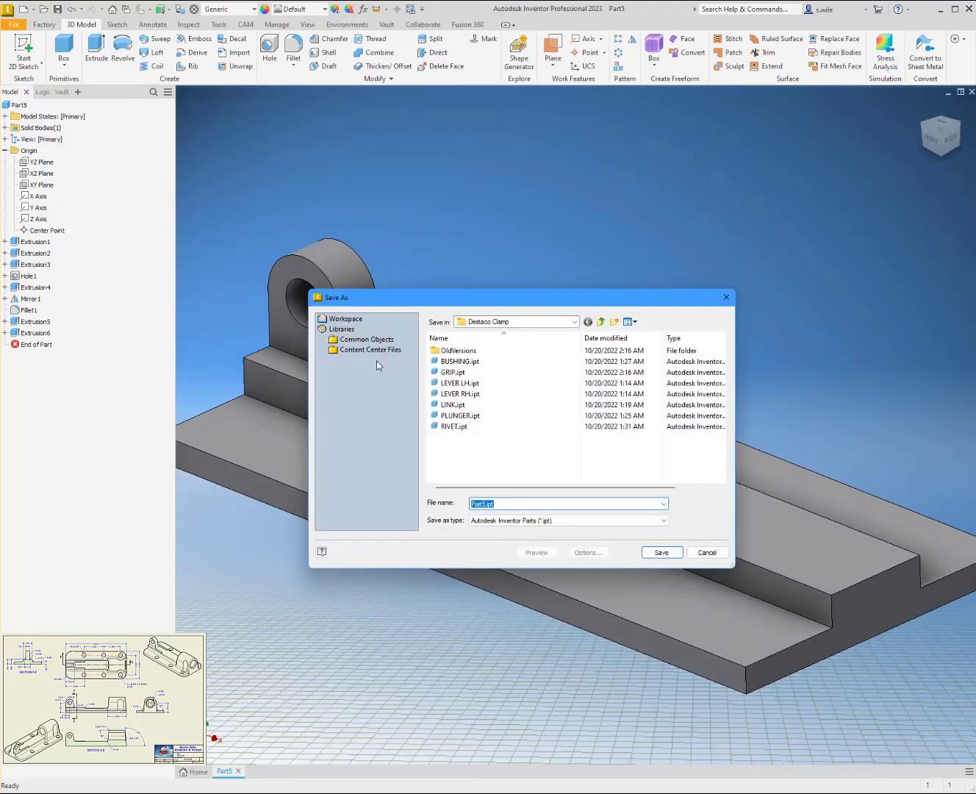
{"action": "type", "text": "BASE"}
{"action": "key", "text": "Return"}
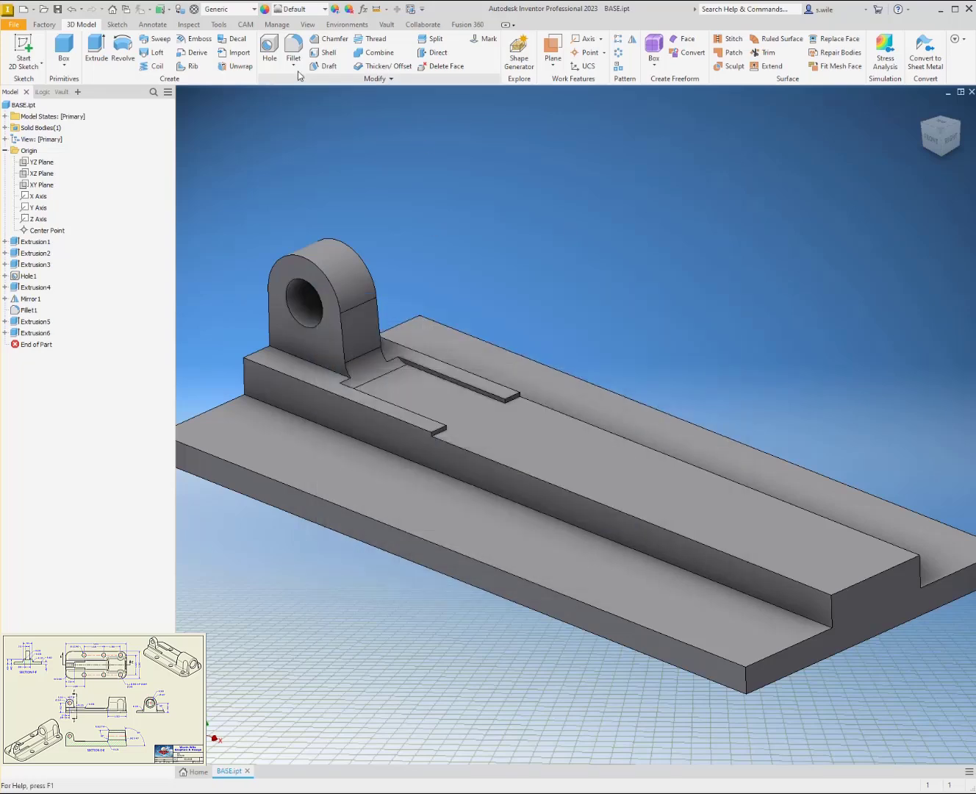
- Start a sketch on the part's end face opposite the upright, view it squarely and include its bottom edge
{"action": "left_click", "coordinate": [18, 56]}
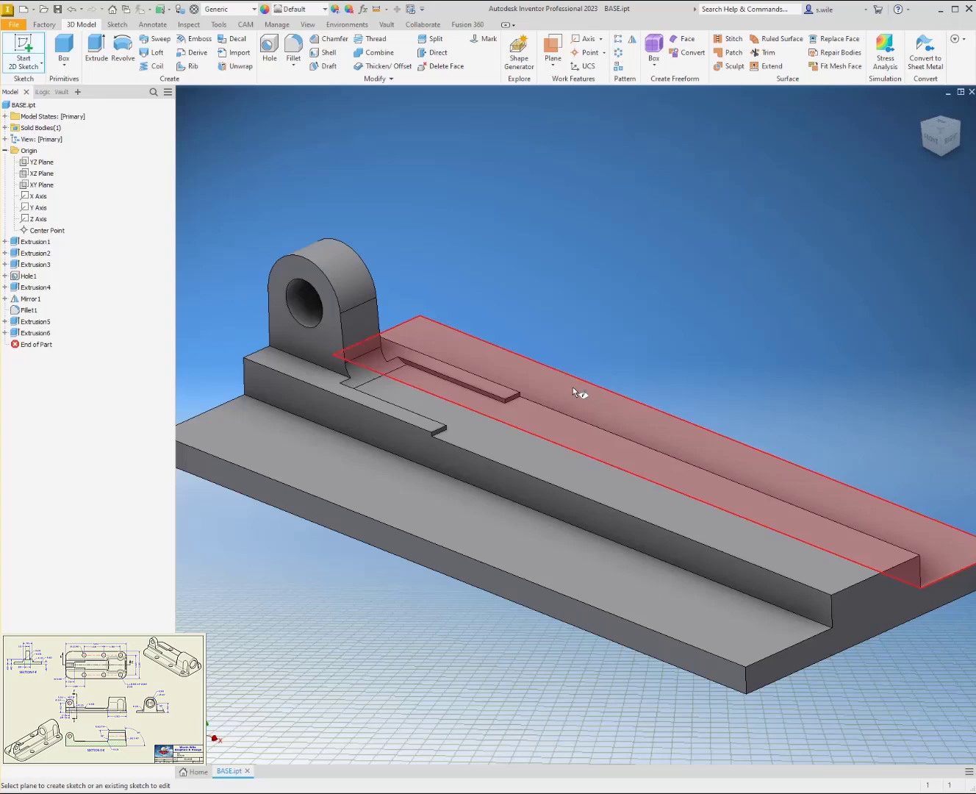
{"action": "left_click", "coordinate": [869, 608]}
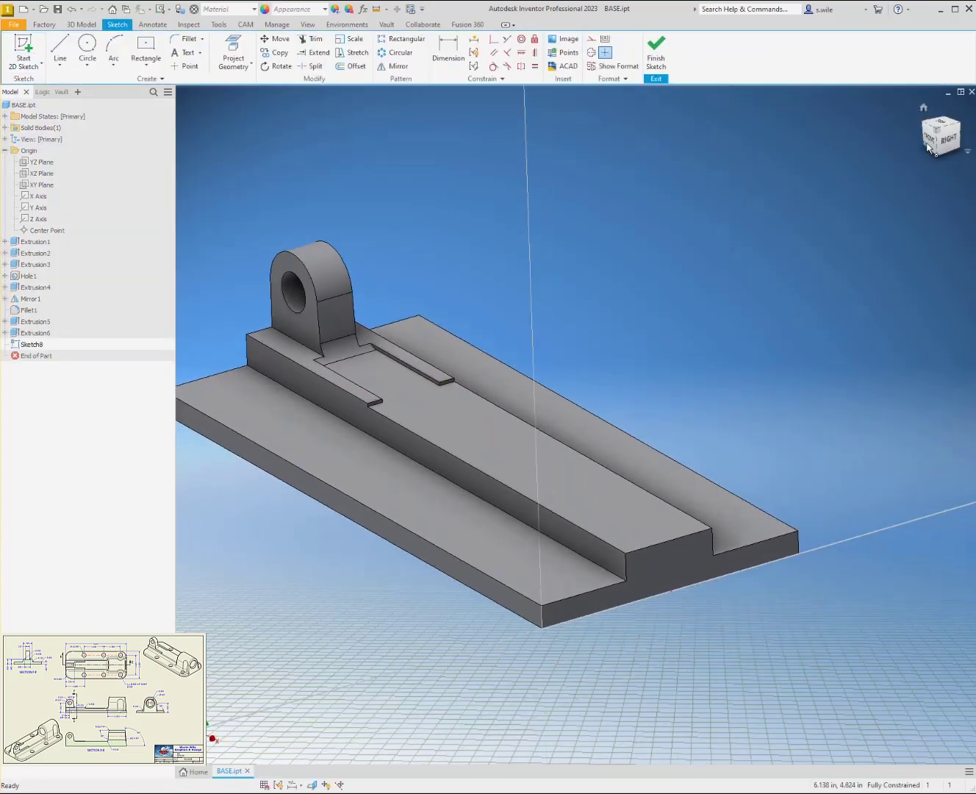
{"action": "left_click", "coordinate": [949, 137]}
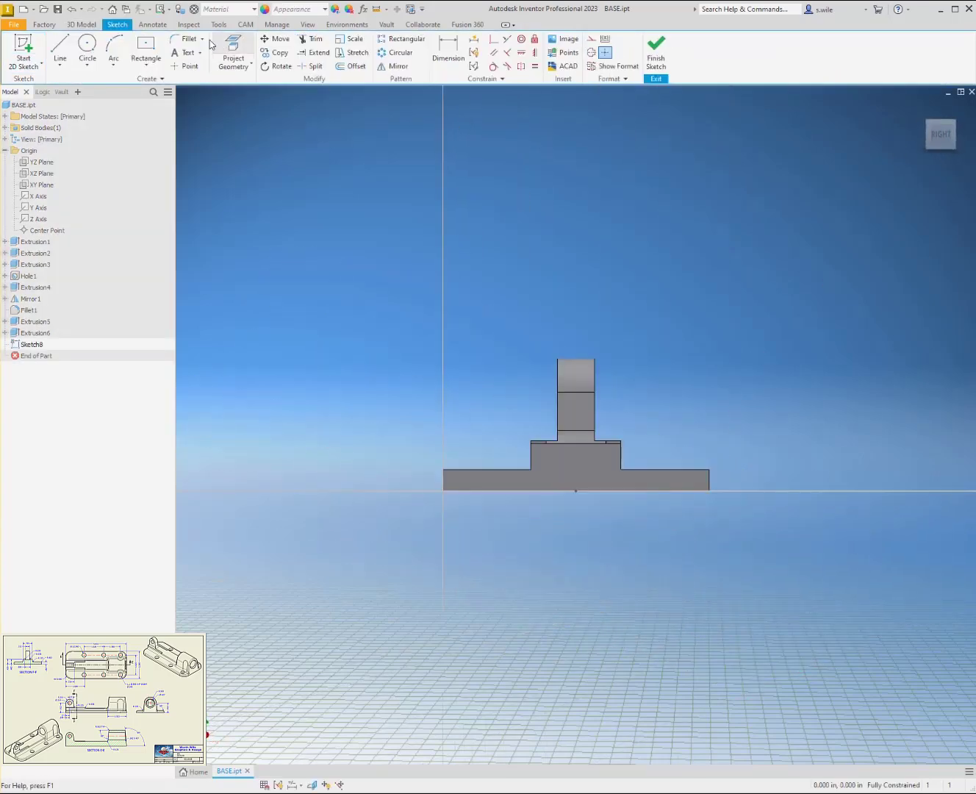
{"action": "left_click", "coordinate": [514, 491]}
- Sketch an open arch from the bottom edge: two inward-sloping side lines about 0.9 in long joined by a tangent top arc
{"action": "left_click", "coordinate": [60, 48]}
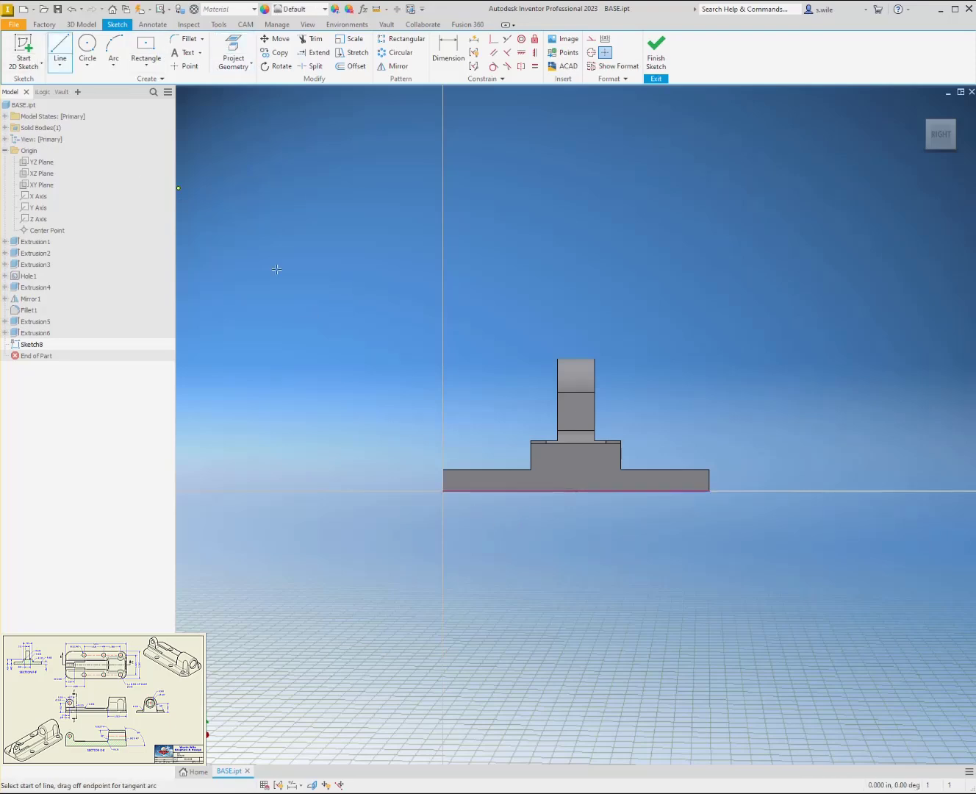
{"action": "left_click", "coordinate": [482, 491]}
{"action": "left_click", "coordinate": [515, 391]}
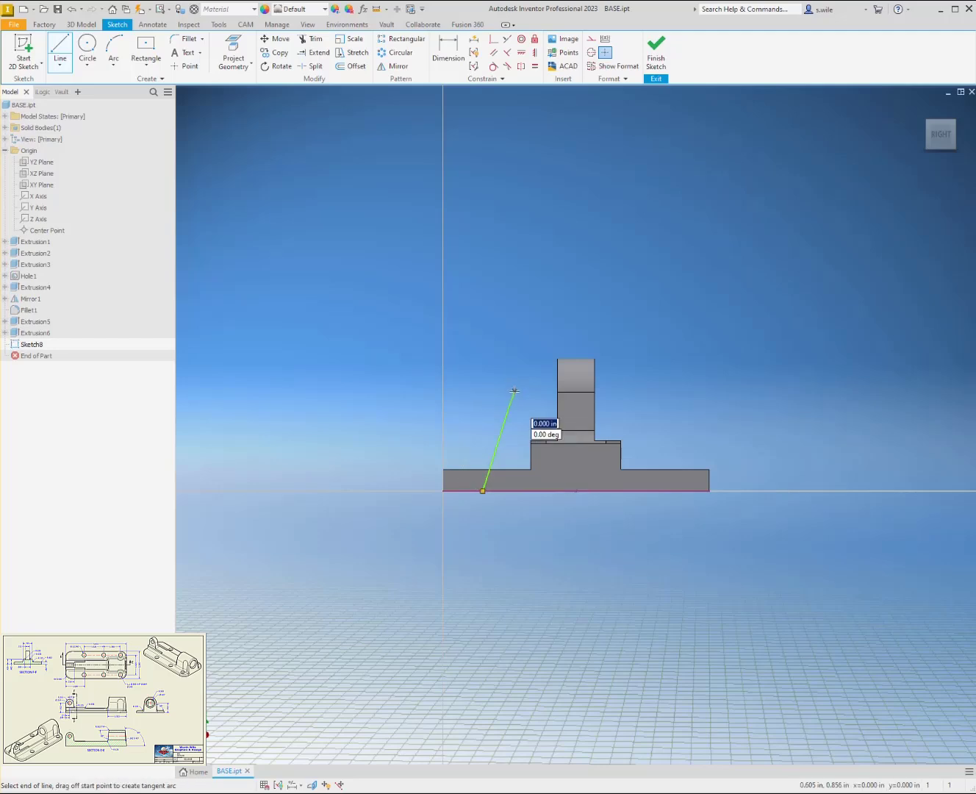
{"action": "left_click_drag", "start_coordinate": [513, 393], "coordinate": [635, 384]}
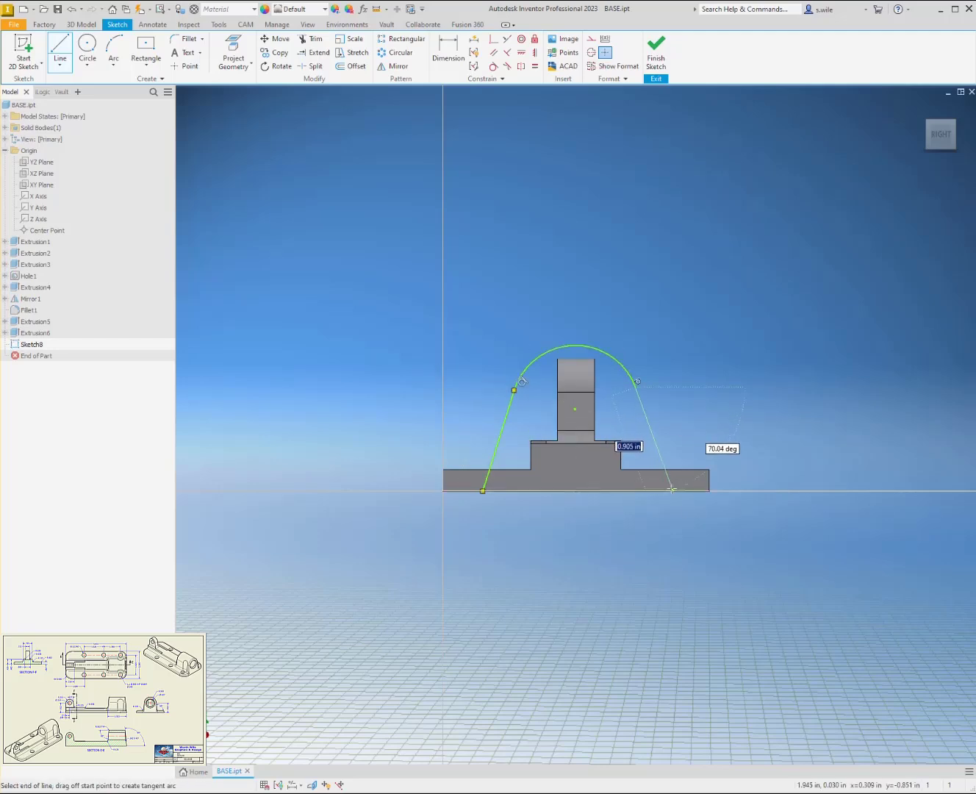
{"action": "left_click", "coordinate": [671, 490]}
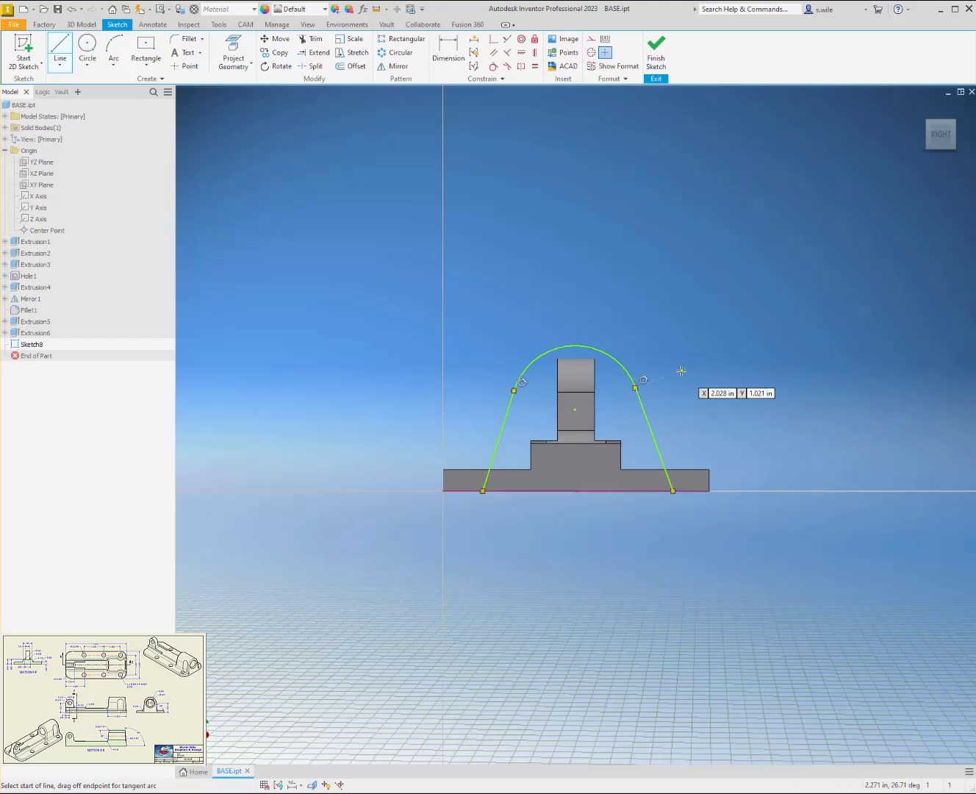
{"action": "key", "text": "Escape"}
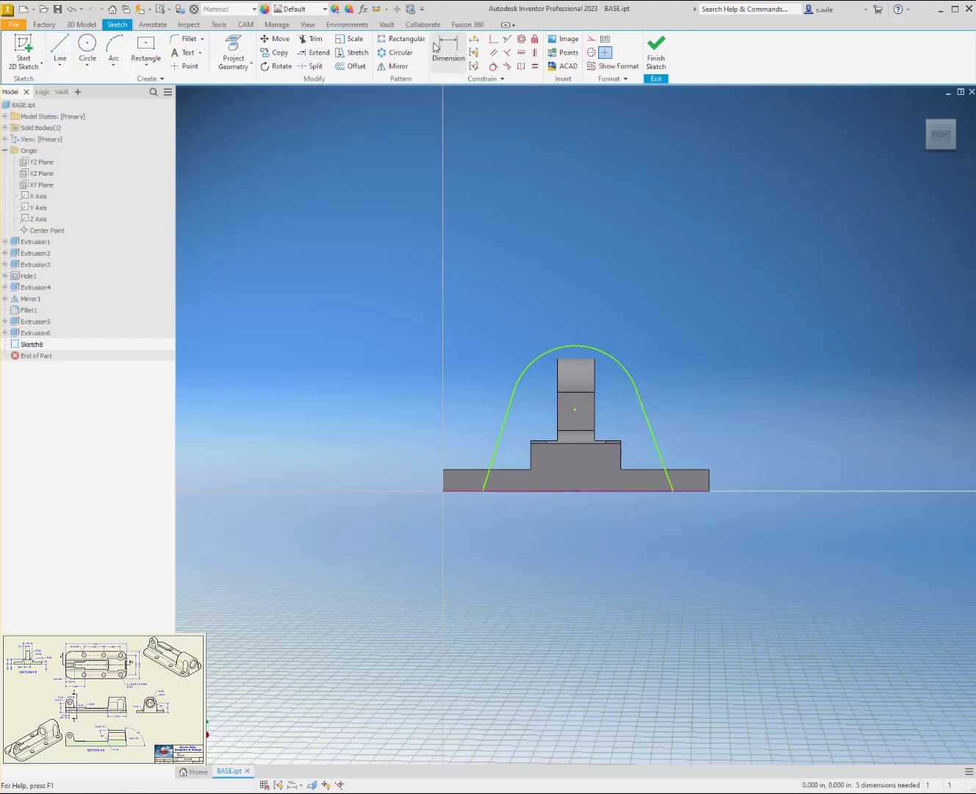
- Align the arc's center vertically with the midpoint of the base's bottom edge
{"action": "left_click", "coordinate": [534, 52]}
{"action": "left_click", "coordinate": [575, 429]}
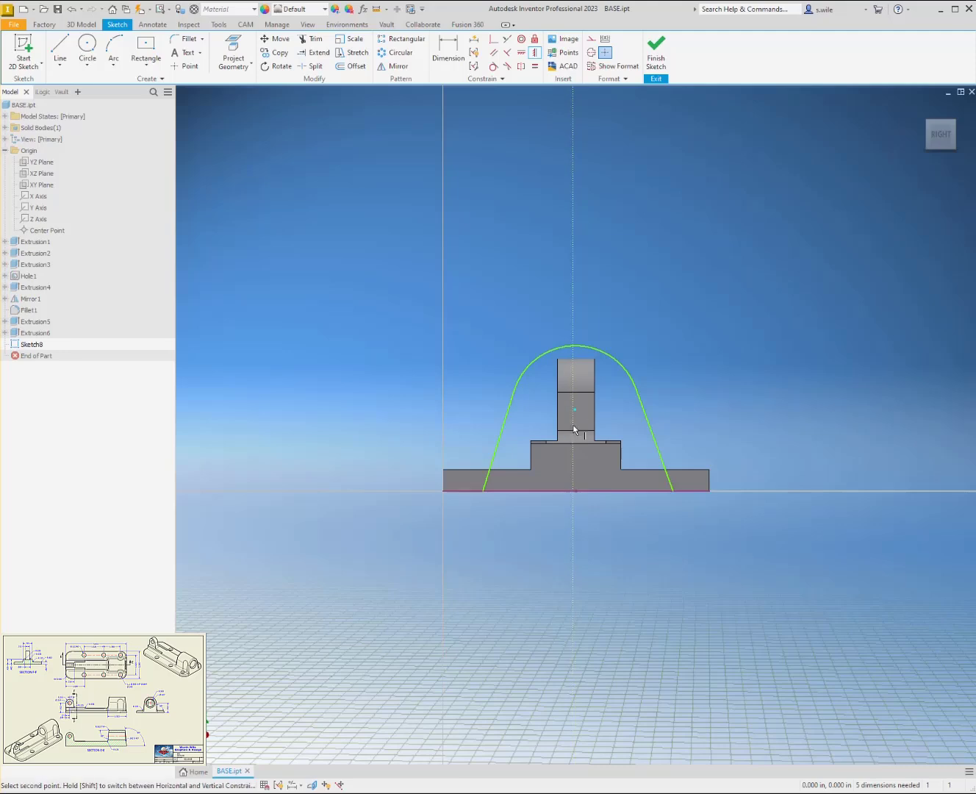
{"action": "left_click", "coordinate": [577, 491]}
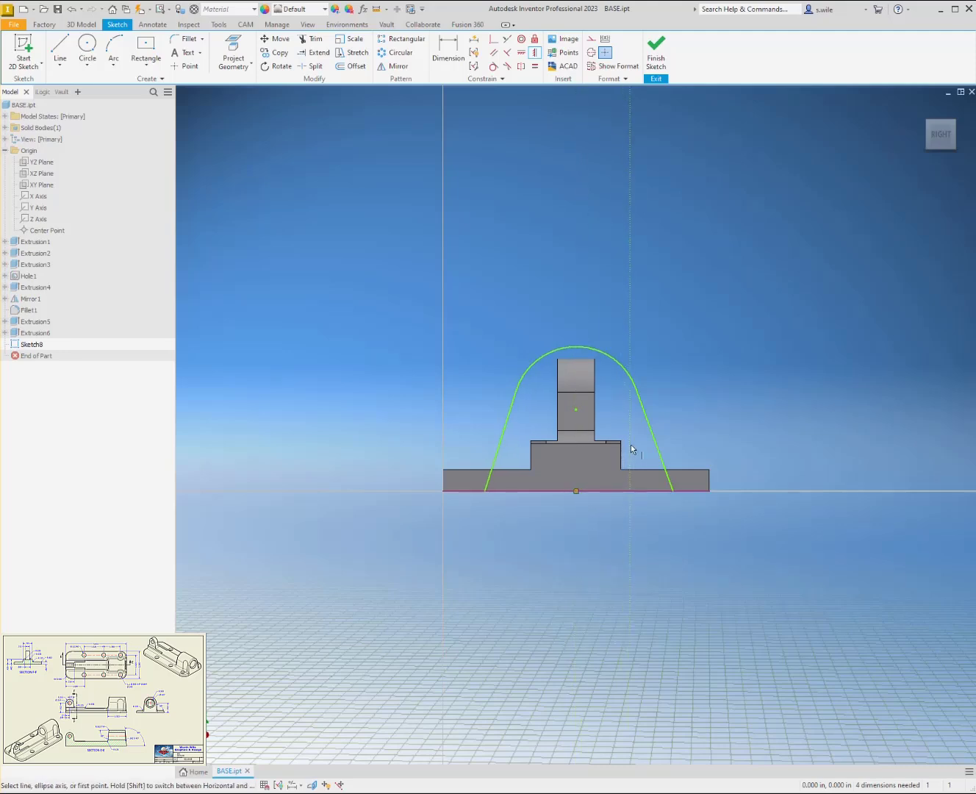
- Dimension the arc center's height above the base's bottom edge to .812 in
{"action": "key", "text": "d"}
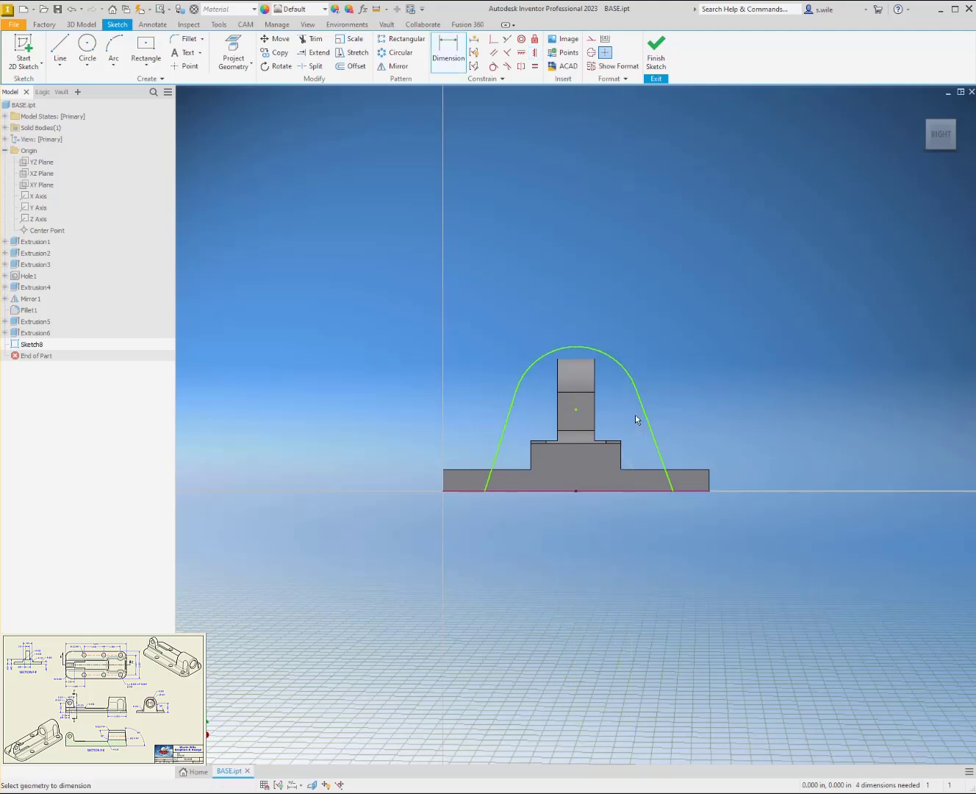
{"action": "left_click", "coordinate": [618, 360]}
{"action": "left_click", "coordinate": [622, 489]}
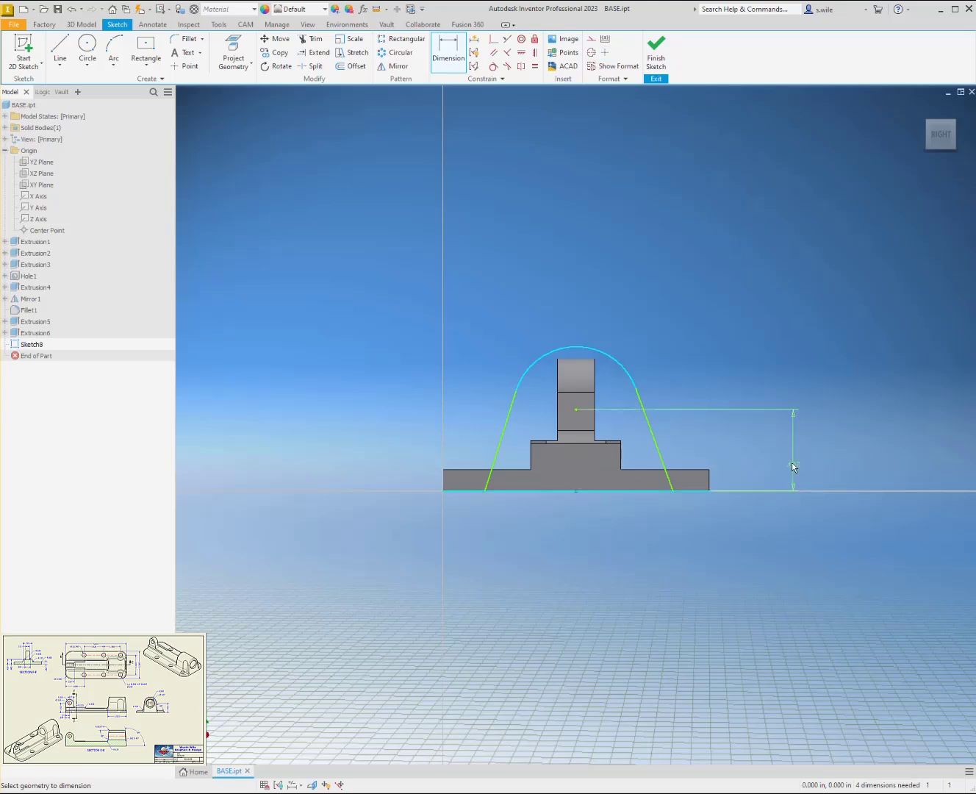
{"action": "left_click", "coordinate": [791, 462]}
{"action": "type", "text": ".8"}
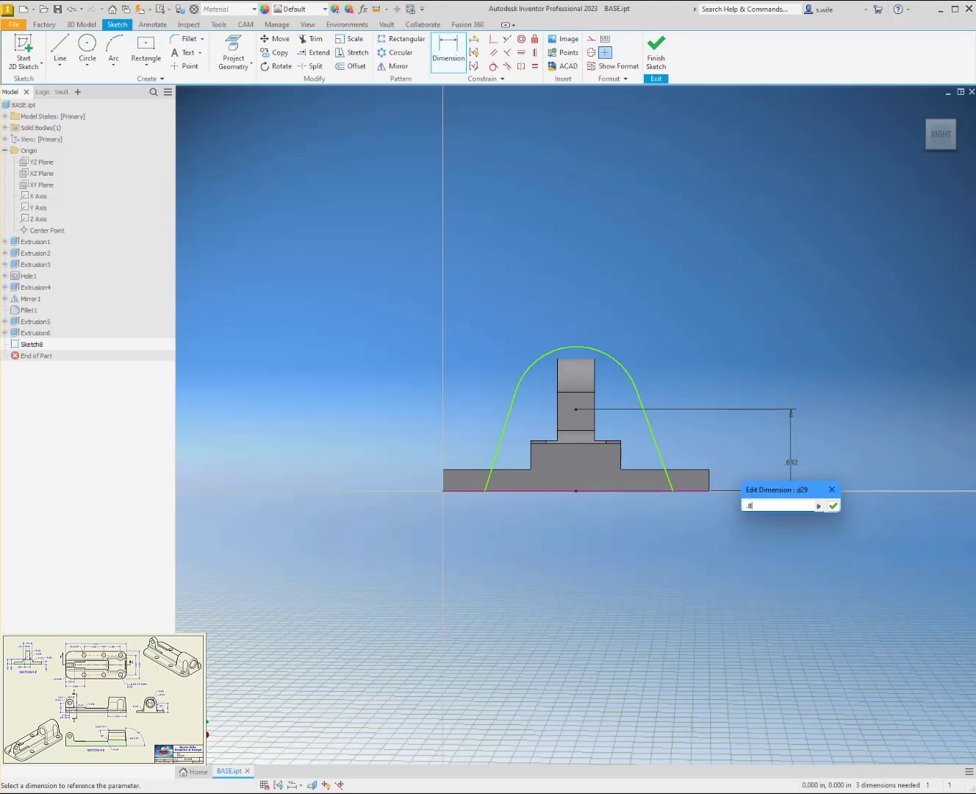
{"action": "type", "text": "12"}
{"action": "key", "text": "Return"}
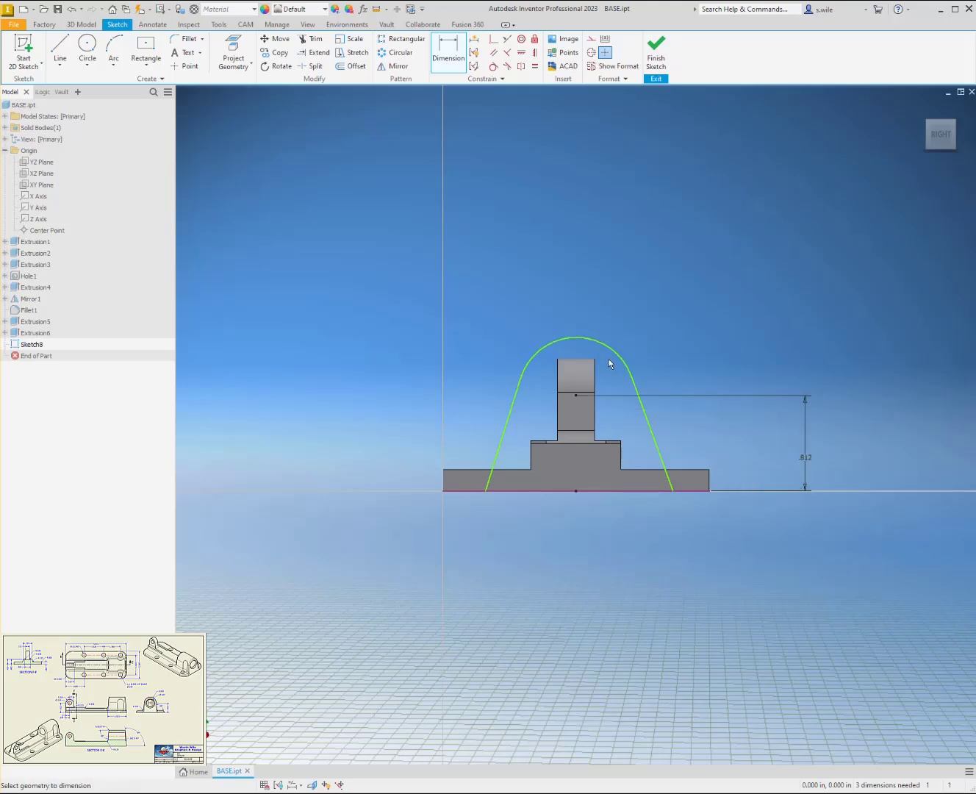
- Dimension the top arc's radius to .5 in
{"action": "left_click", "coordinate": [610, 356]}
{"action": "left_click", "coordinate": [631, 321]}
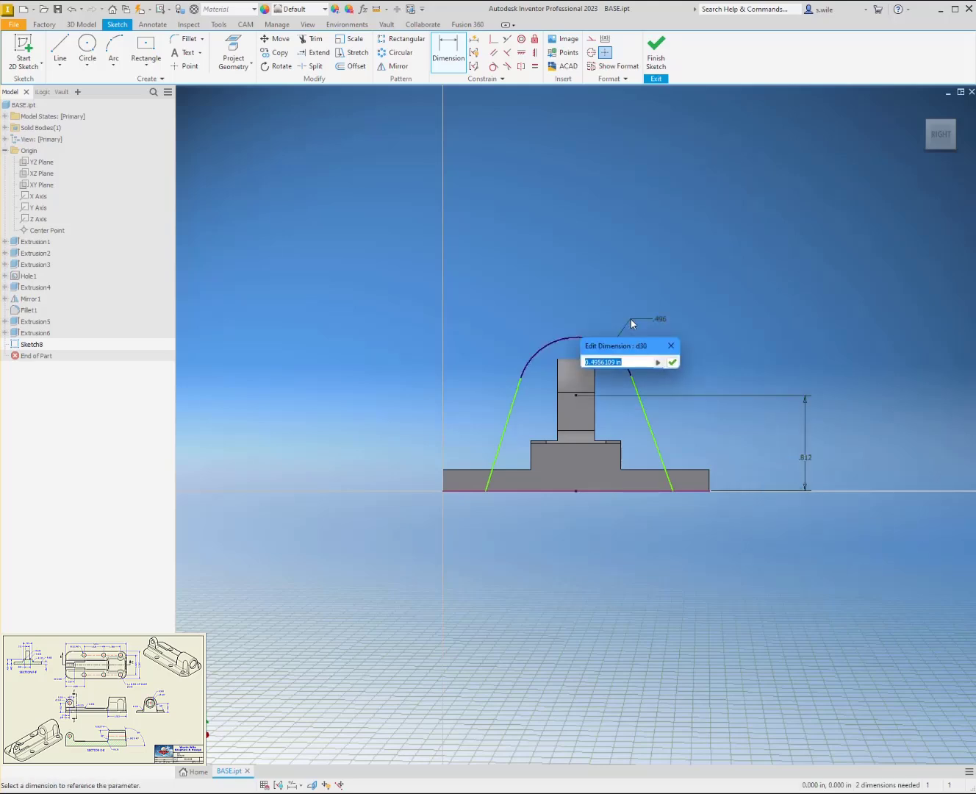
{"action": "type", "text": ".5"}
{"action": "key", "text": "Return"}
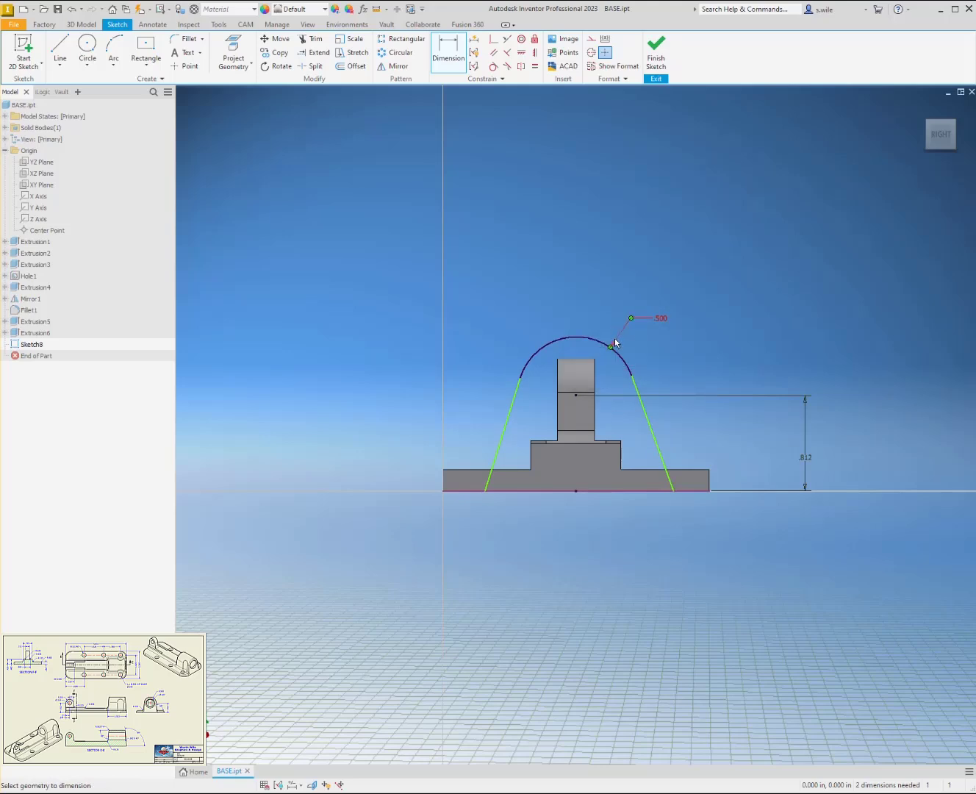
{"action": "key", "text": "Escape"}
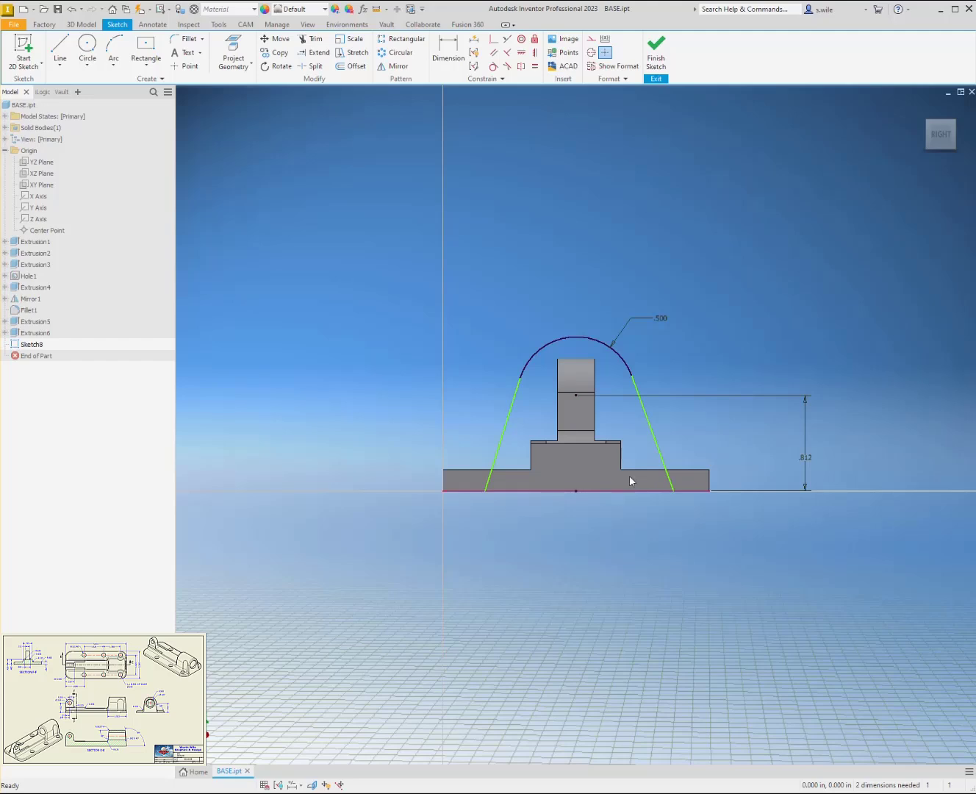
- Dimension the angle between one sloping side line and the base's bottom edge to 85 degrees
{"action": "key", "text": "d"}
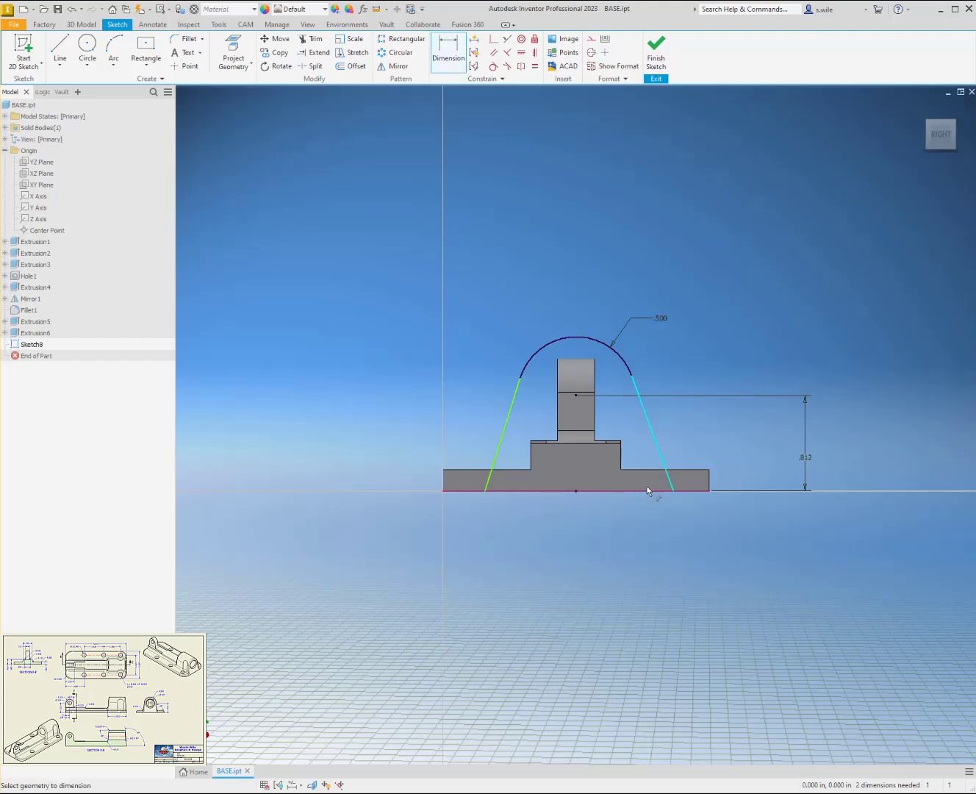
{"action": "left_click", "coordinate": [647, 487]}
{"action": "left_click", "coordinate": [635, 457]}
{"action": "type", "text": "85"}
{"action": "key", "text": "Return"}
- Make the arch's two side lines equal in length and finish the sketch
{"action": "left_click", "coordinate": [535, 66]}
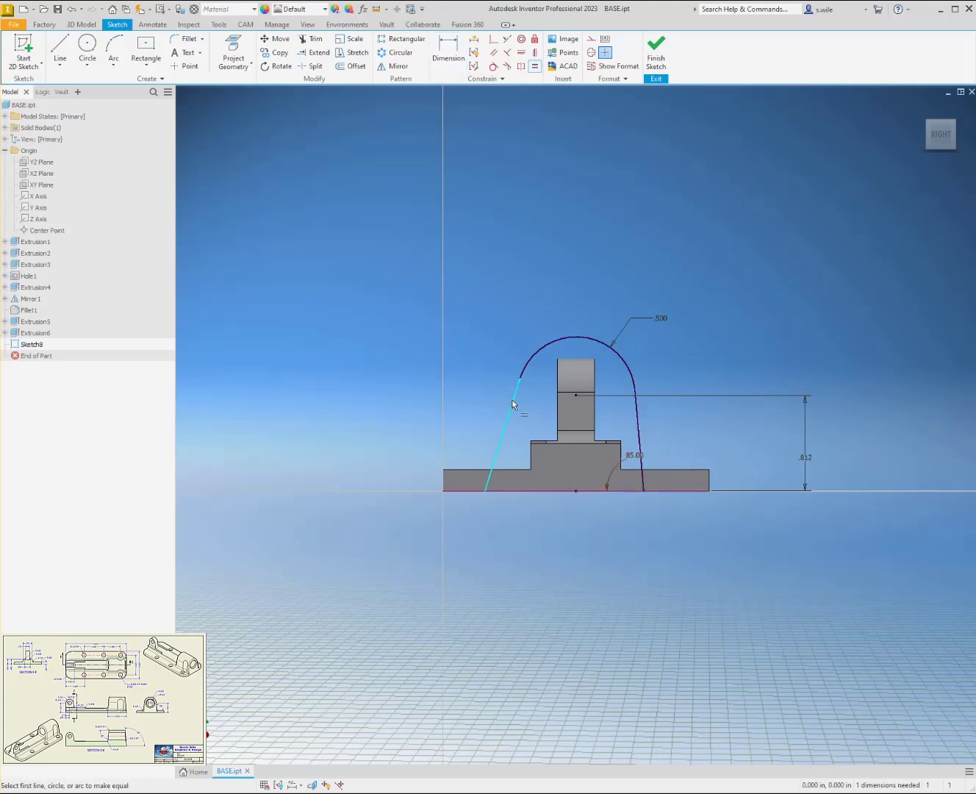
{"action": "left_click", "coordinate": [512, 399]}
{"action": "left_click", "coordinate": [637, 421]}
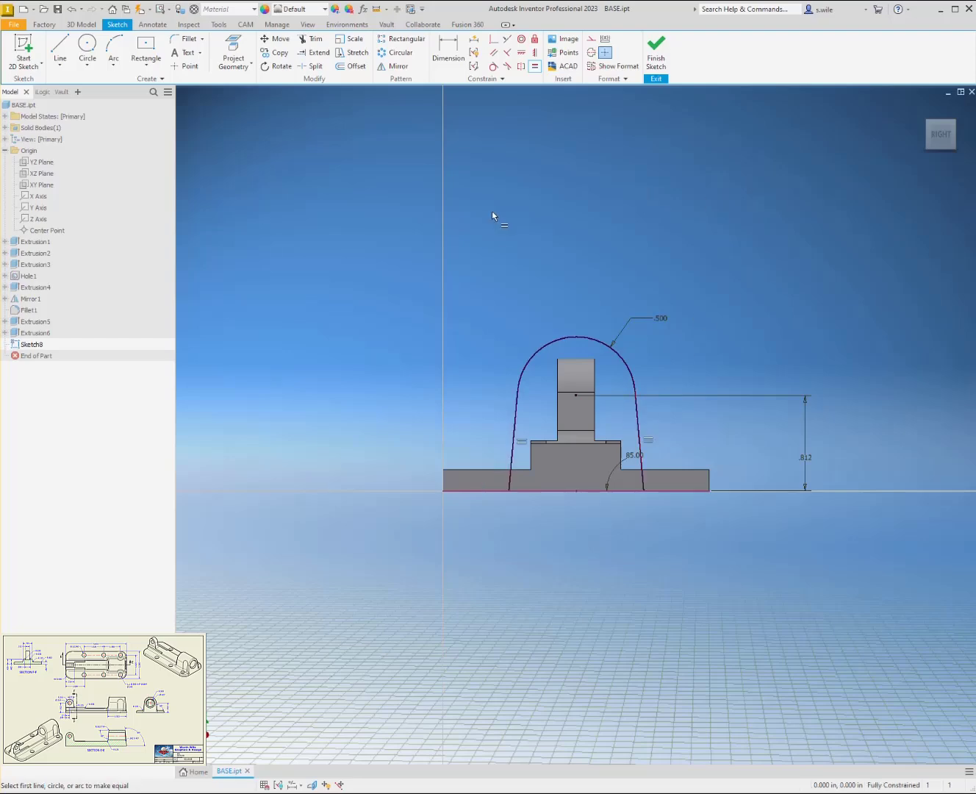
{"action": "left_click", "coordinate": [655, 57]}
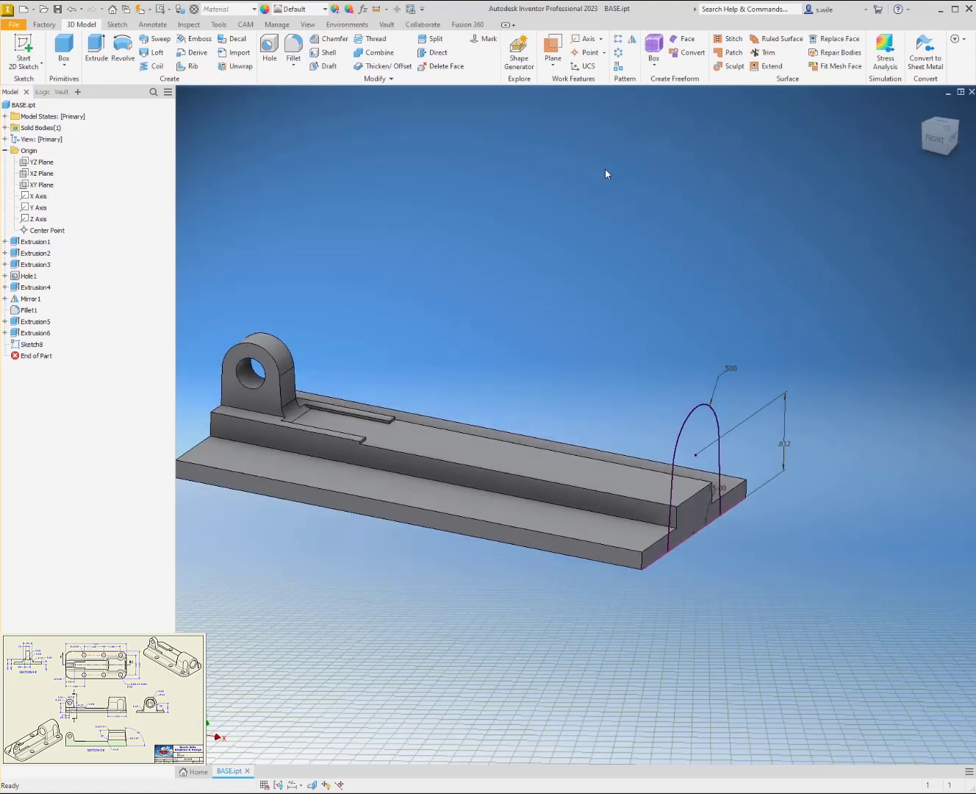
- Extrude the arch profile 1.553 in back over the base, joined to the solid
{"action": "key", "text": "e"}
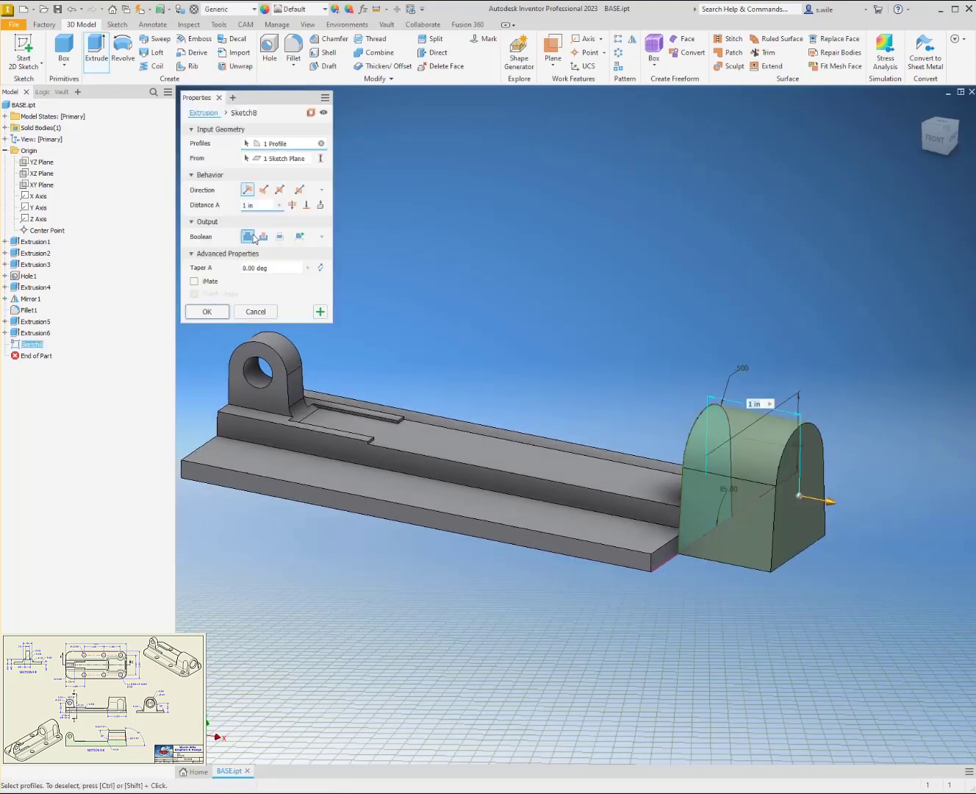
{"action": "left_click", "coordinate": [263, 189]}
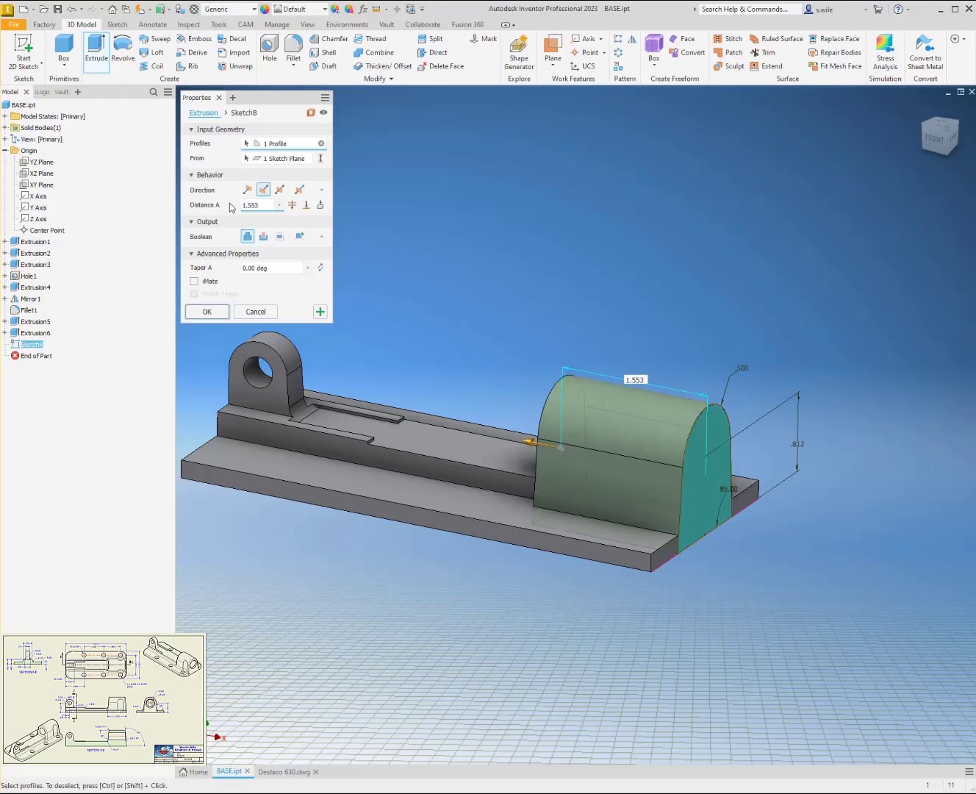
{"action": "key", "text": "Return"}
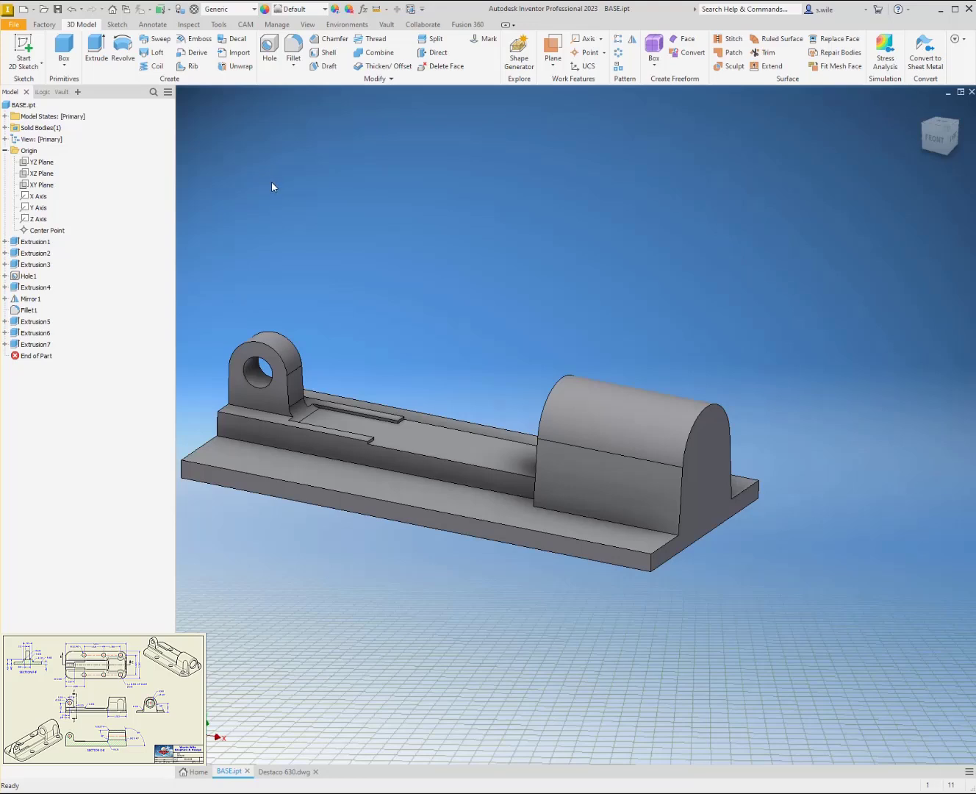
- Cut a .627 in diameter hole concentric with the arched body's outer end, terminating at its inner end face
{"action": "middle_click_drag", "start_coordinate": [339, 194], "coordinate": [400, 212], "text": "shift"}
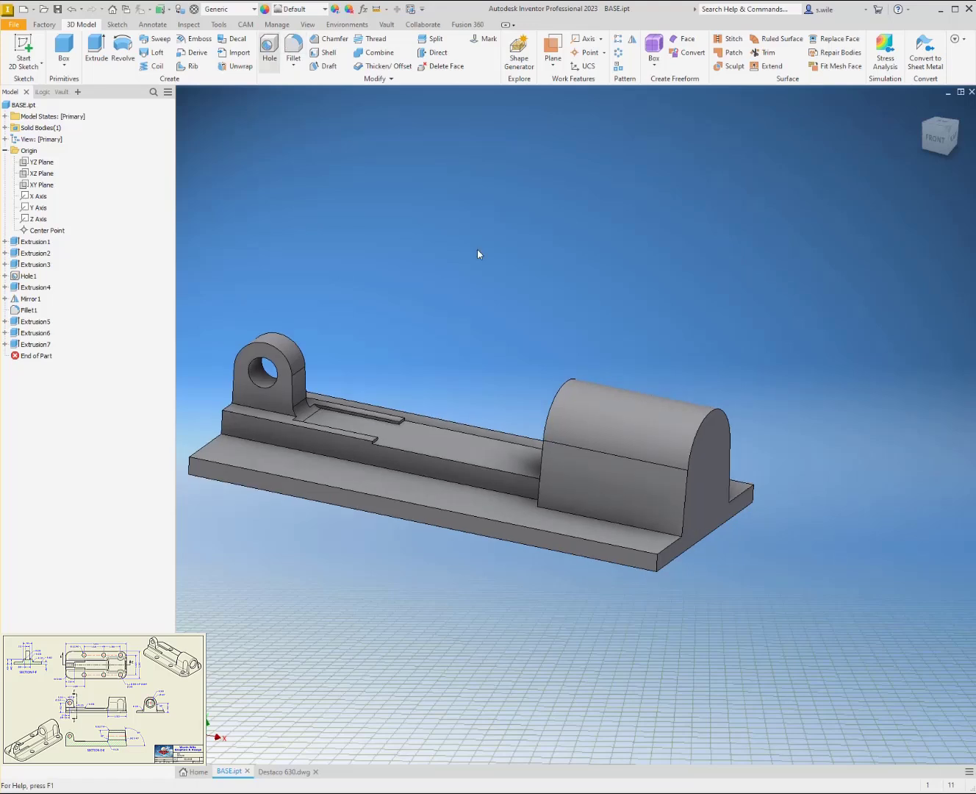
{"action": "left_click", "coordinate": [707, 460]}
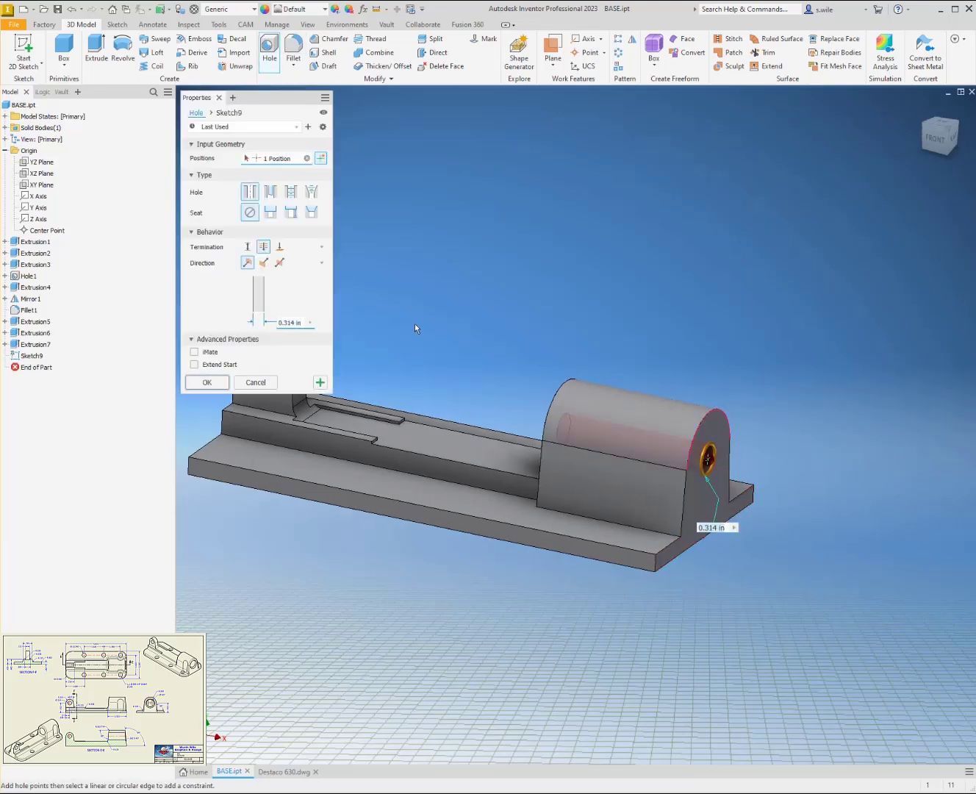
{"action": "left_click", "coordinate": [296, 327]}
{"action": "type", "text": ".627"}
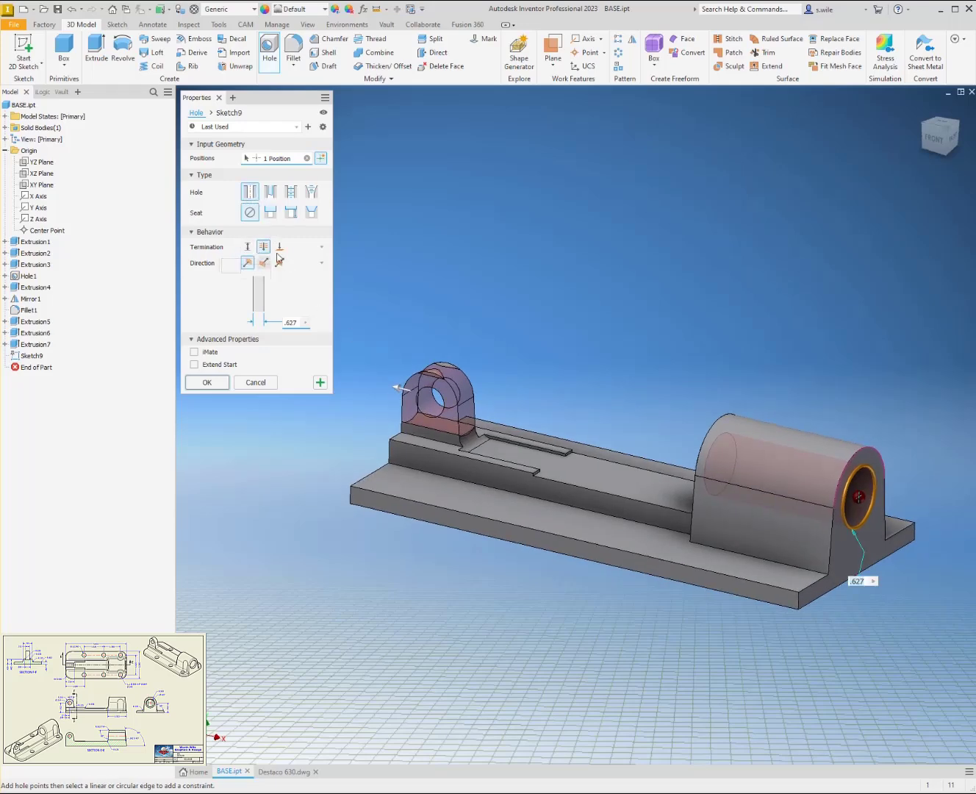
{"action": "left_click", "coordinate": [280, 247]}
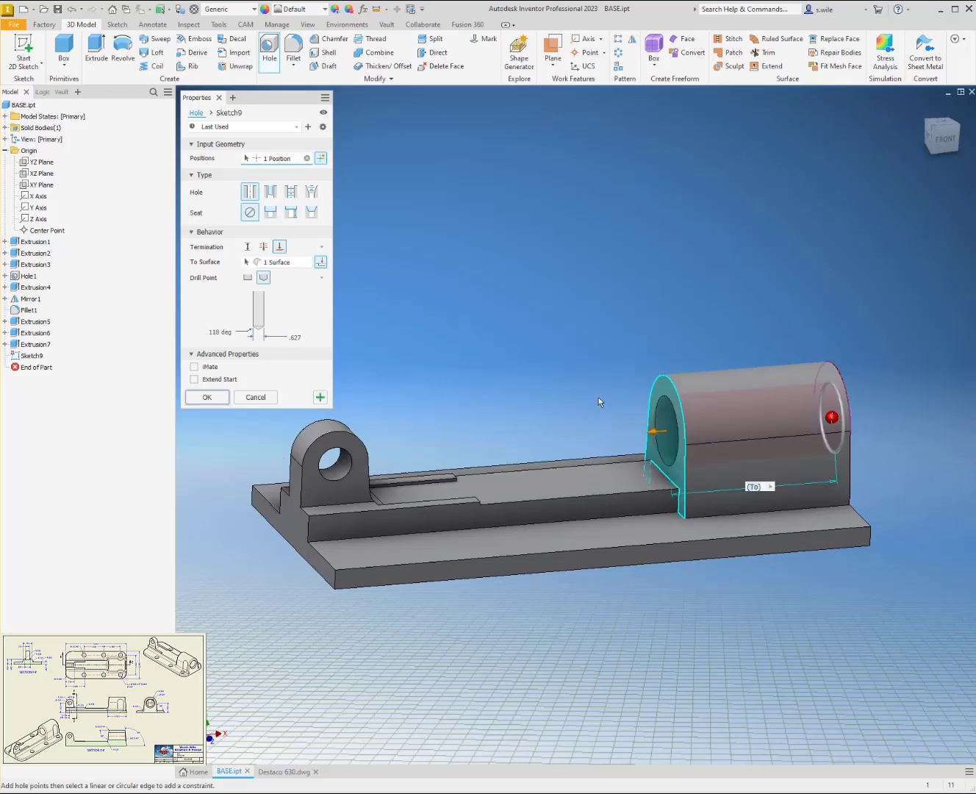
{"action": "left_click", "coordinate": [208, 397]}
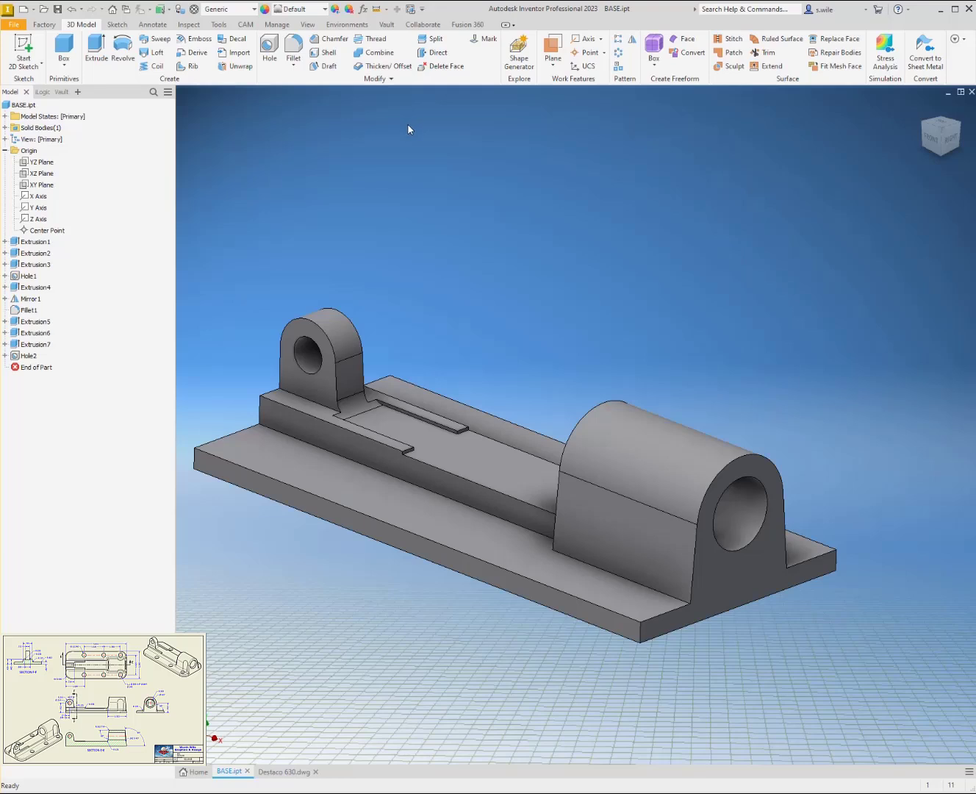
- Draft both end faces of the arched body by 2.5 degrees, using the base plate's top face as the fixed plane
{"action": "left_click", "coordinate": [325, 66]}
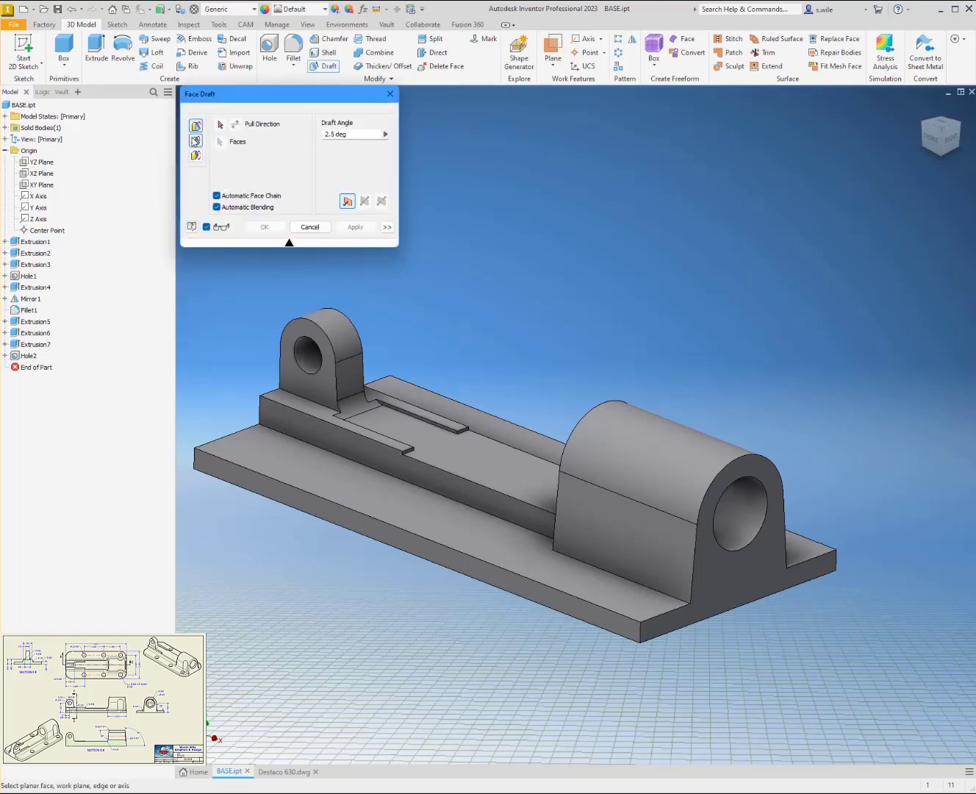
{"action": "left_click", "coordinate": [196, 140]}
{"action": "left_click", "coordinate": [435, 512]}
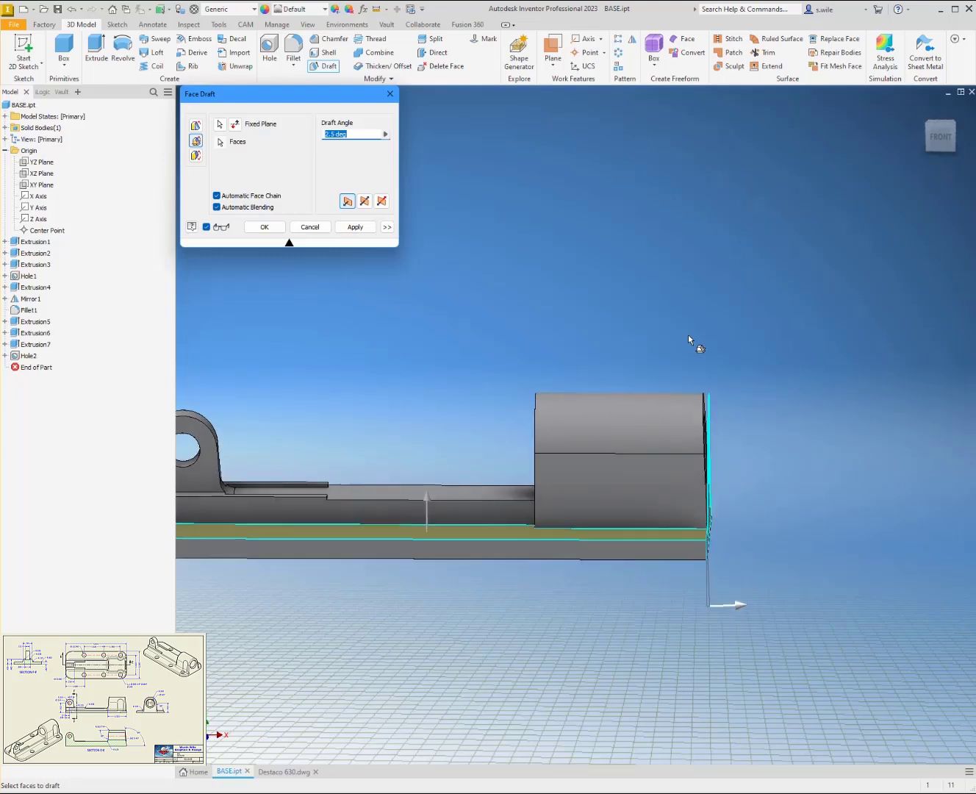
{"action": "left_click", "coordinate": [556, 418]}
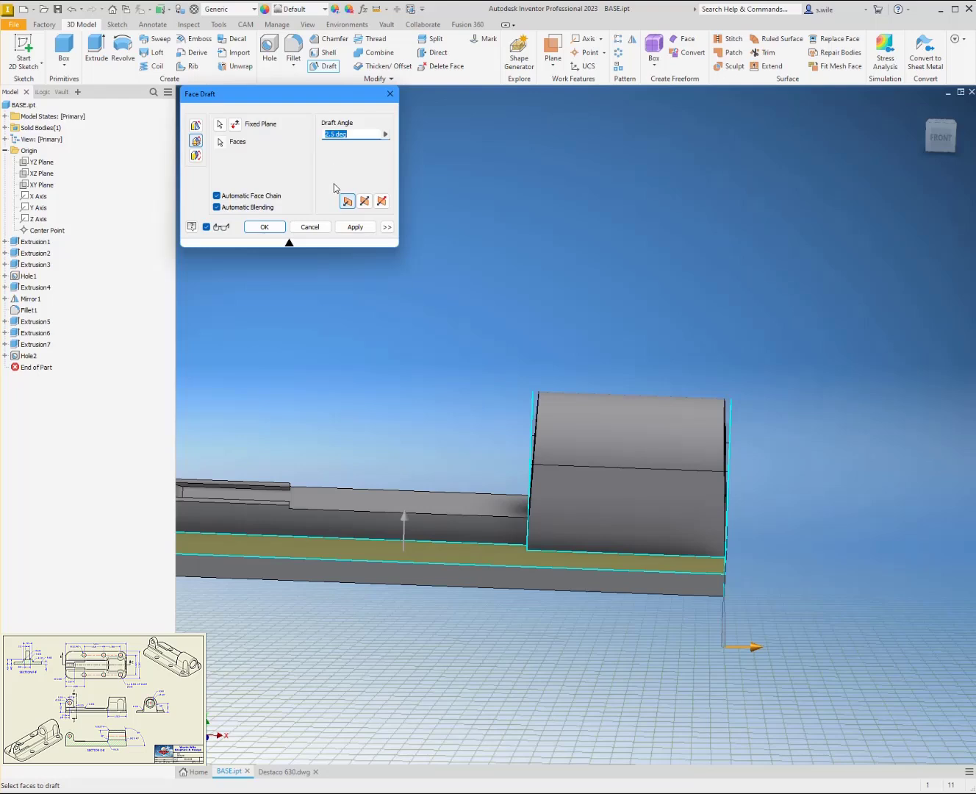
{"action": "left_click", "coordinate": [265, 227]}
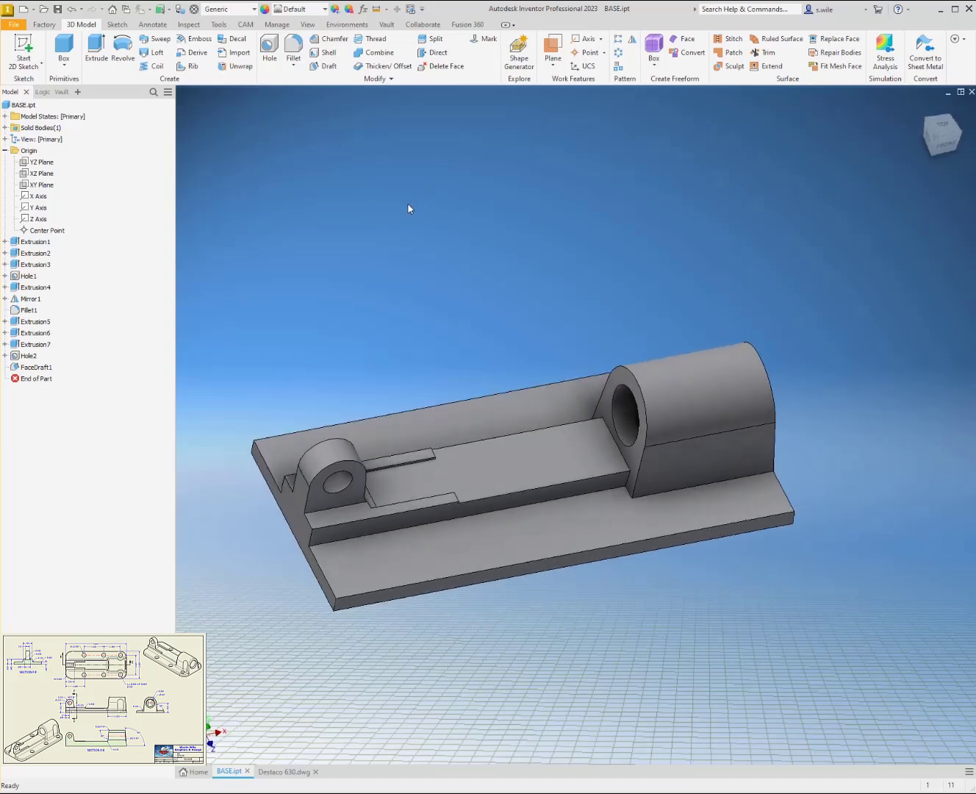
- Start a sketch on the base plate's top face and draw a rectangle across the raised center, between the strips and the arched body
{"action": "left_click", "coordinate": [464, 393]}
{"action": "left_click", "coordinate": [479, 383]}
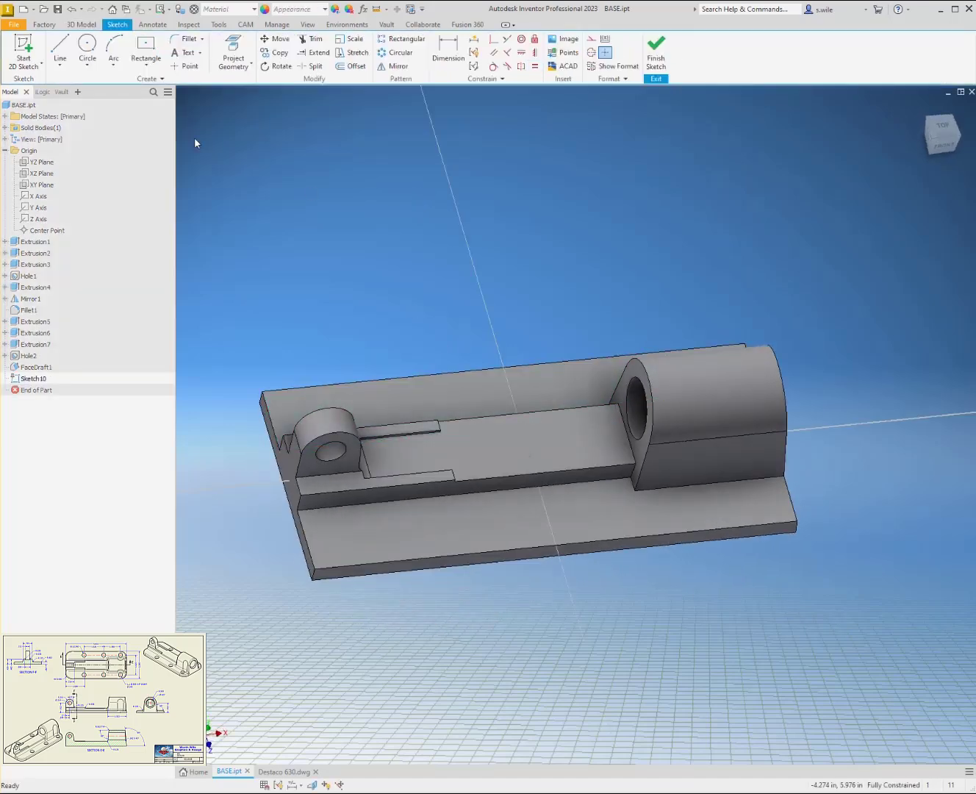
{"action": "left_click", "coordinate": [132, 69]}
{"action": "left_click", "coordinate": [121, 88]}
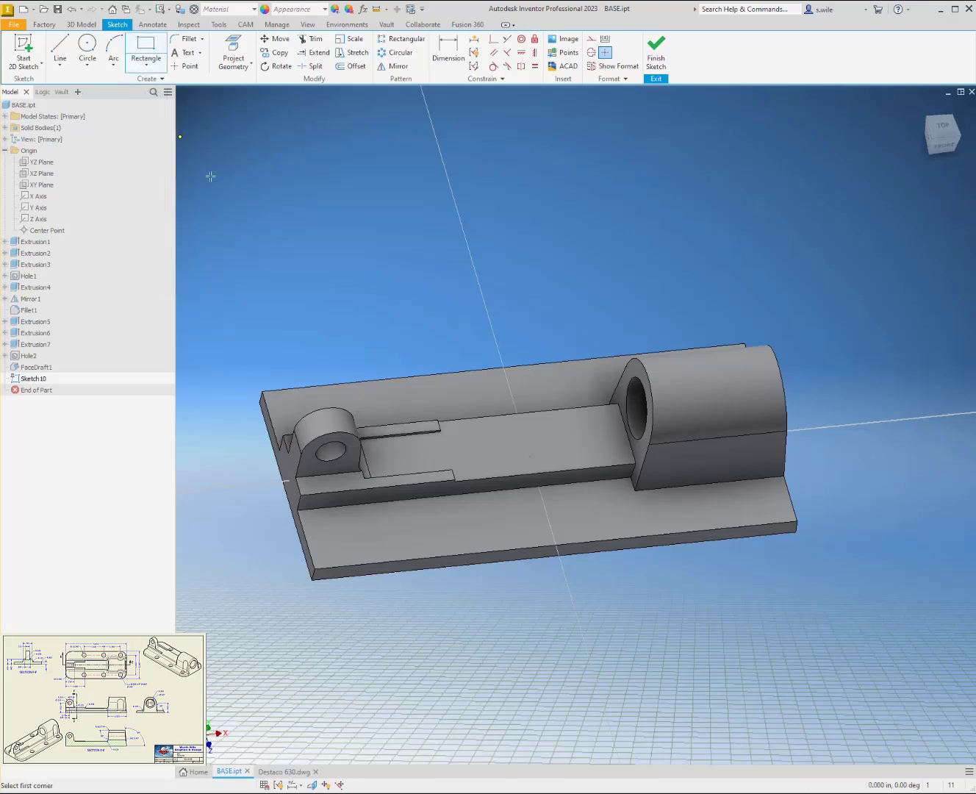
{"action": "left_click", "coordinate": [435, 392]}
{"action": "left_click", "coordinate": [640, 518]}
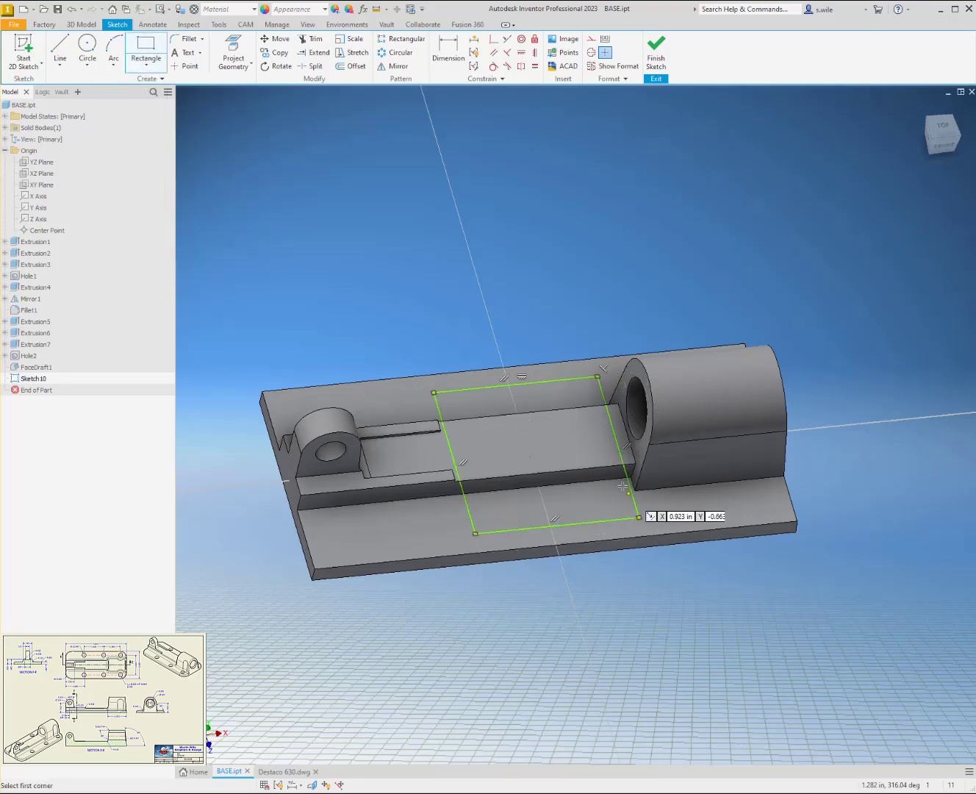
- Place a sketch point on each of the rectangle's two lengthwise edges
{"action": "left_click", "coordinate": [185, 66]}
{"action": "left_click", "coordinate": [542, 379]}
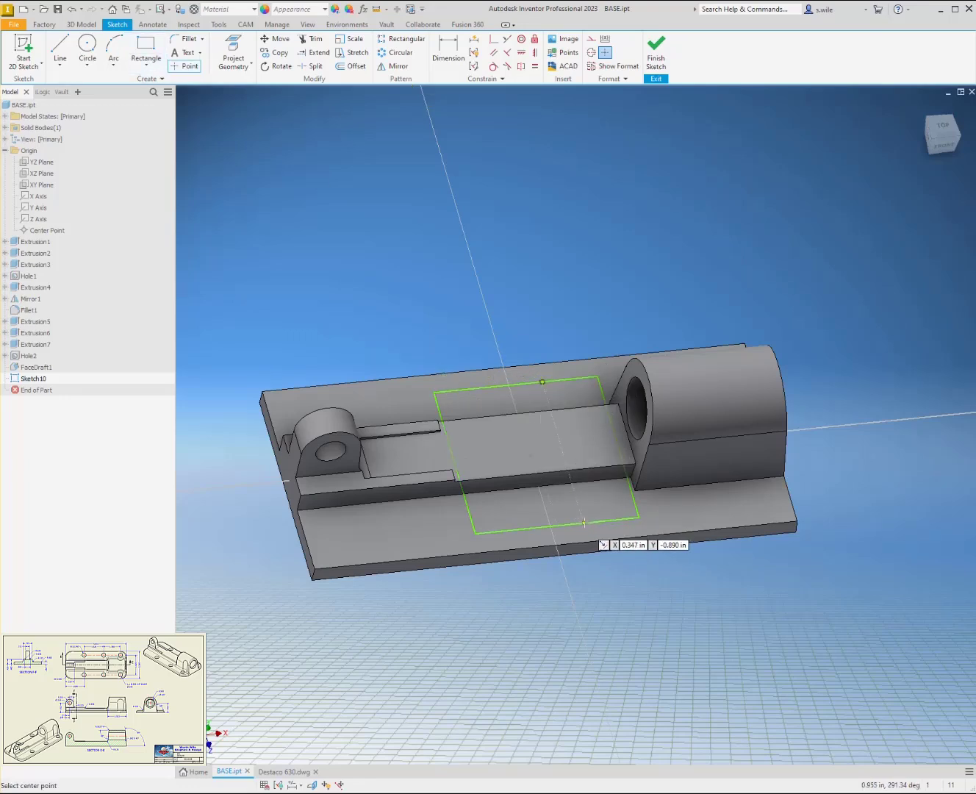
{"action": "key", "text": "Escape"}
{"action": "mouse_move", "coordinate": [540, 381]}
{"action": "left_mouse_down"}
{"action": "mouse_move", "coordinate": [552, 383]}
{"action": "mouse_move", "coordinate": [535, 380]}
{"action": "left_mouse_up"}
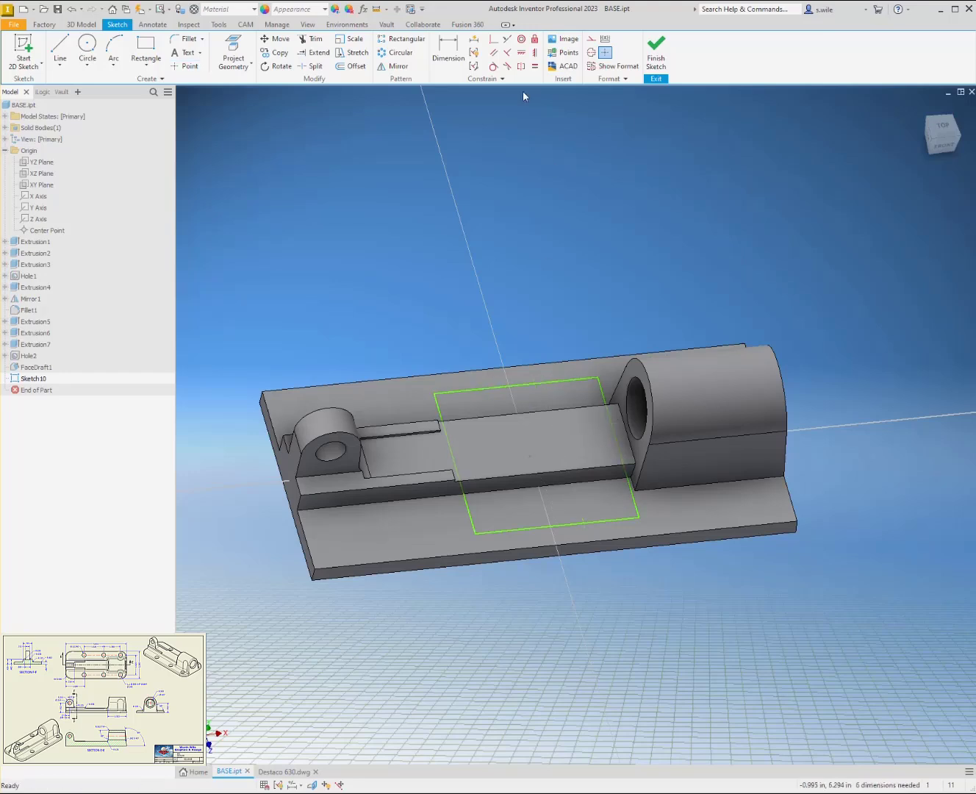
- Vertically align the two points on the rectangle's lengthwise edges
{"action": "left_click", "coordinate": [521, 51]}
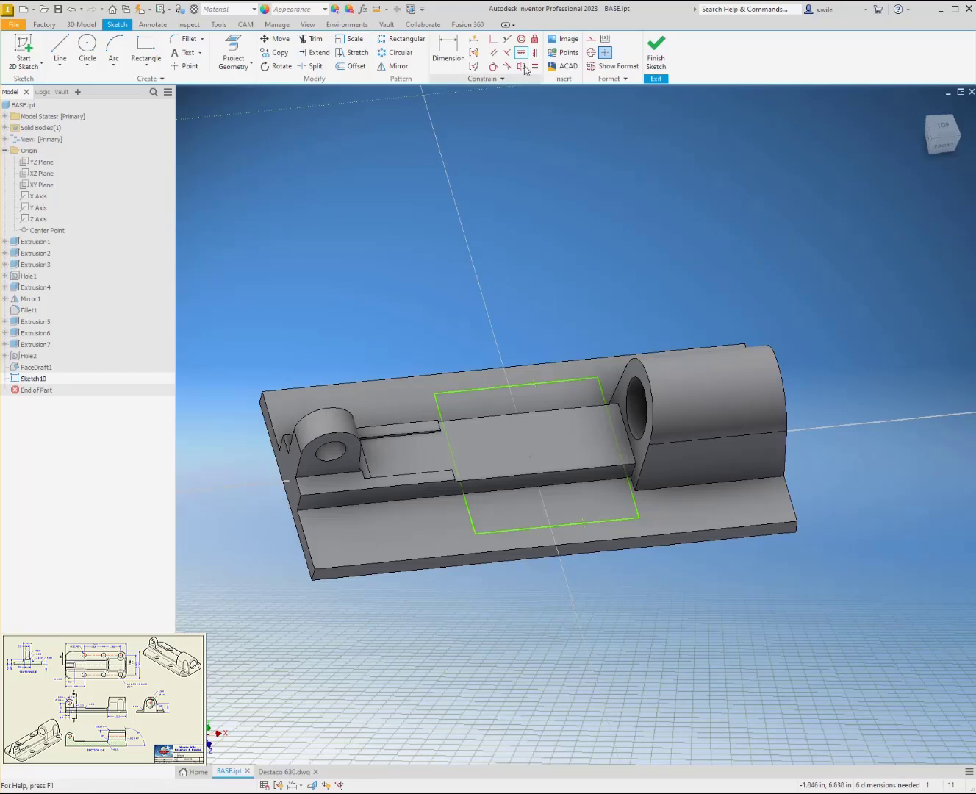
{"action": "key", "text": "shift"}
{"action": "left_click", "coordinate": [534, 380]}
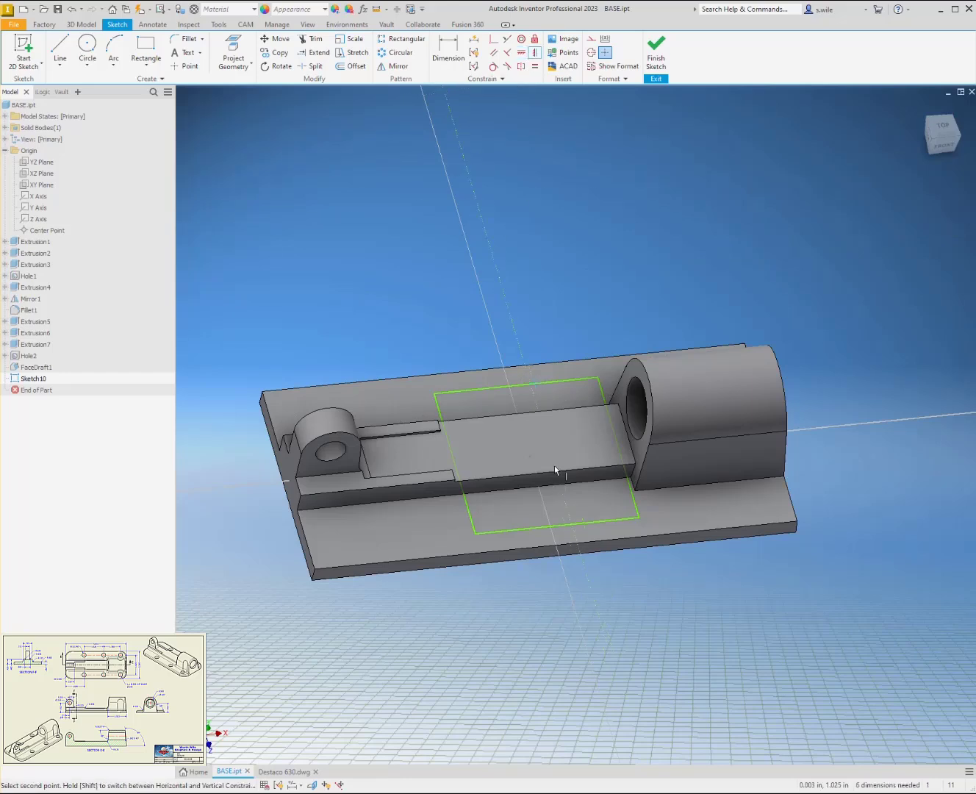
{"action": "left_click", "coordinate": [580, 523]}
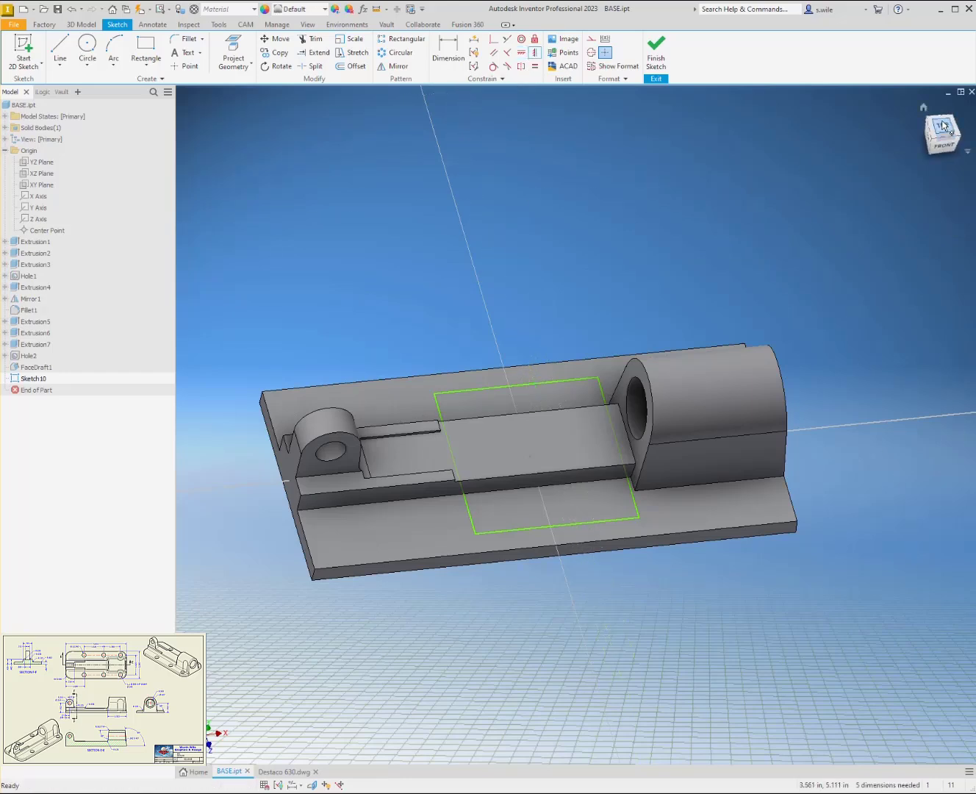
- View the sketch squarely from the top and convert the rectangle's four corner points to center points
{"action": "left_click", "coordinate": [942, 128]}
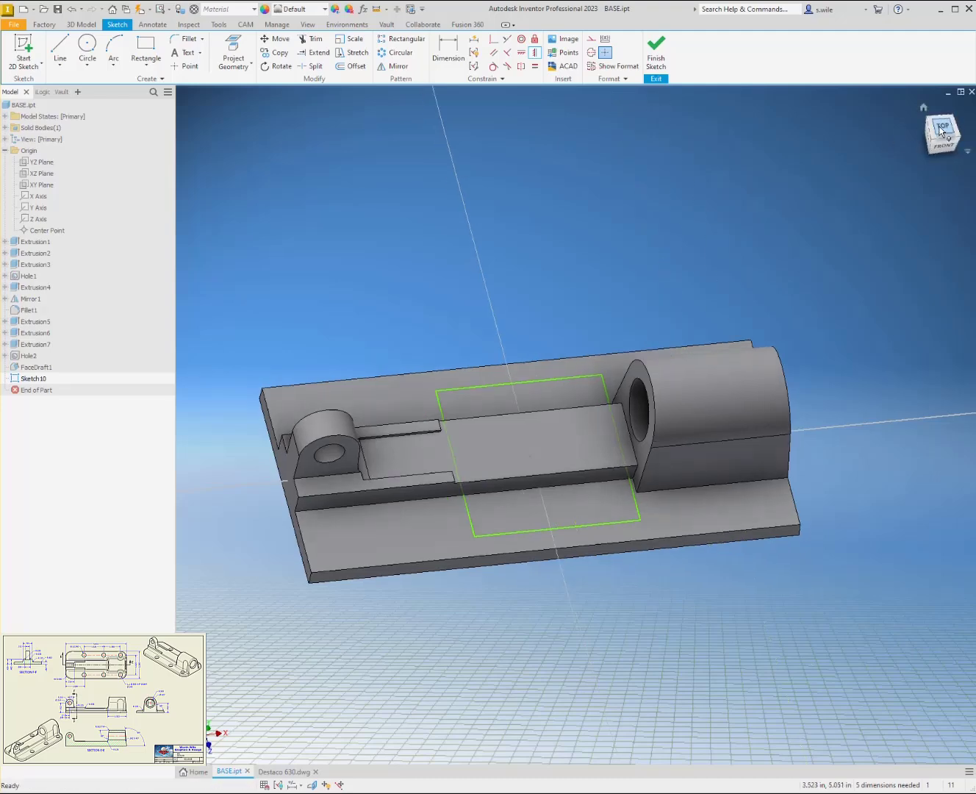
{"action": "left_click_drag", "start_coordinate": [604, 322], "coordinate": [617, 323]}
{"action": "left_click_drag", "start_coordinate": [440, 247], "coordinate": [511, 552]}
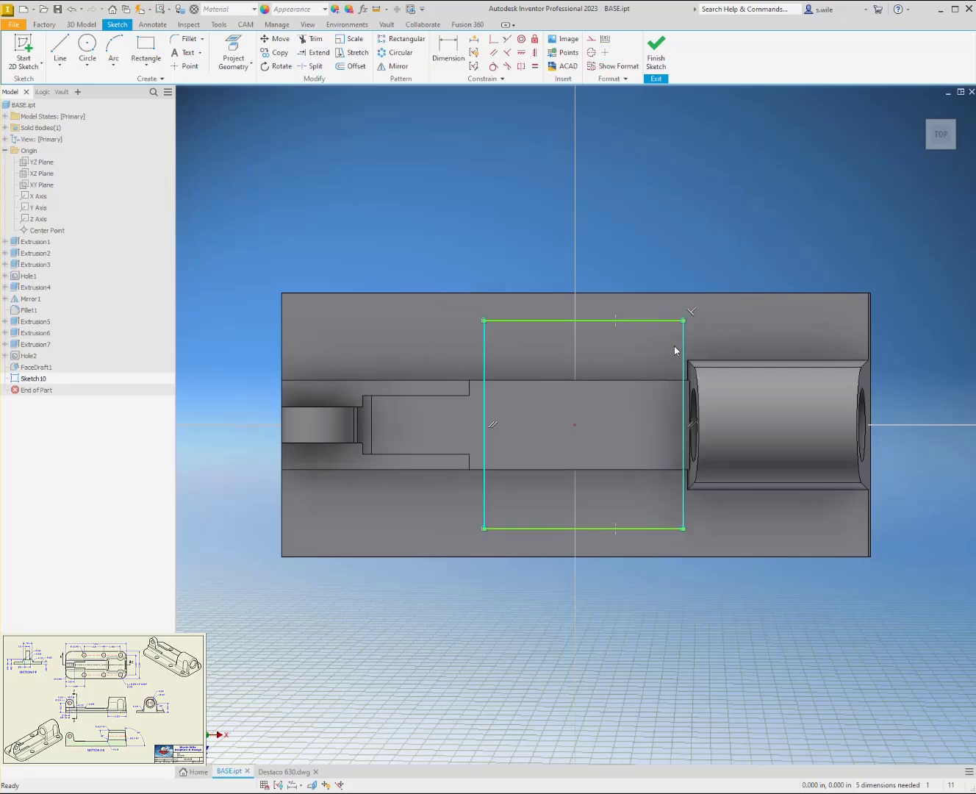
{"action": "left_click", "coordinate": [606, 53]}
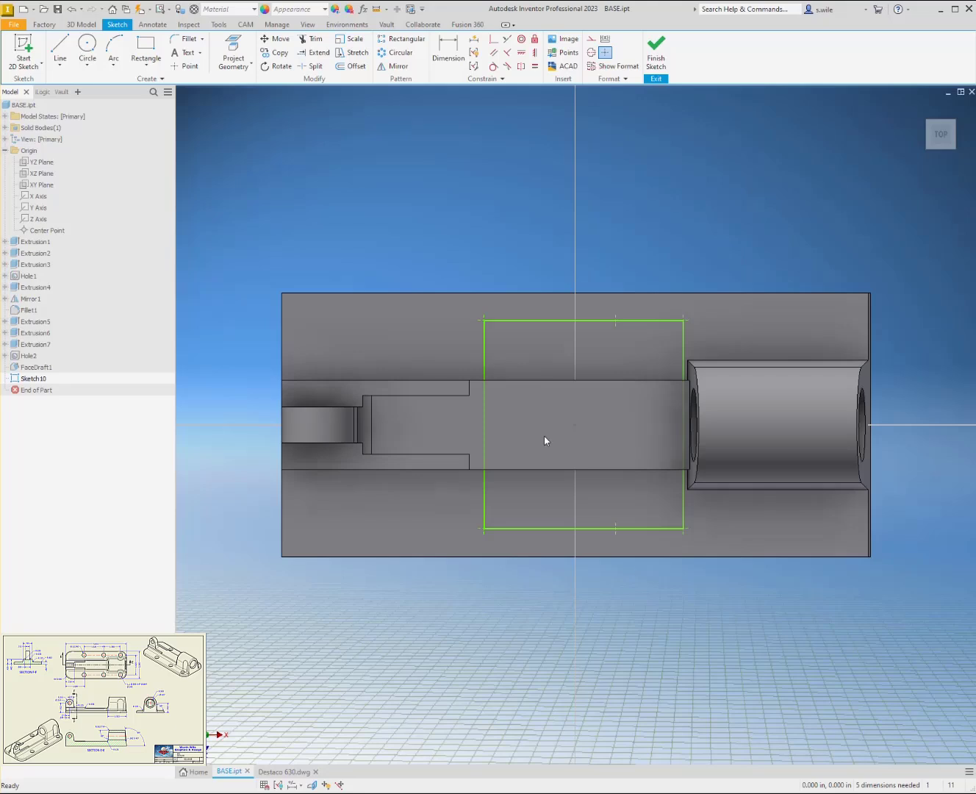
- Align the midpoint of the rectangle's side nearest the upright horizontally with the origin center point
{"action": "left_click", "coordinate": [576, 425]}
{"action": "key", "text": "d"}
{"action": "left_click", "coordinate": [521, 52]}
{"action": "left_click", "coordinate": [484, 424]}
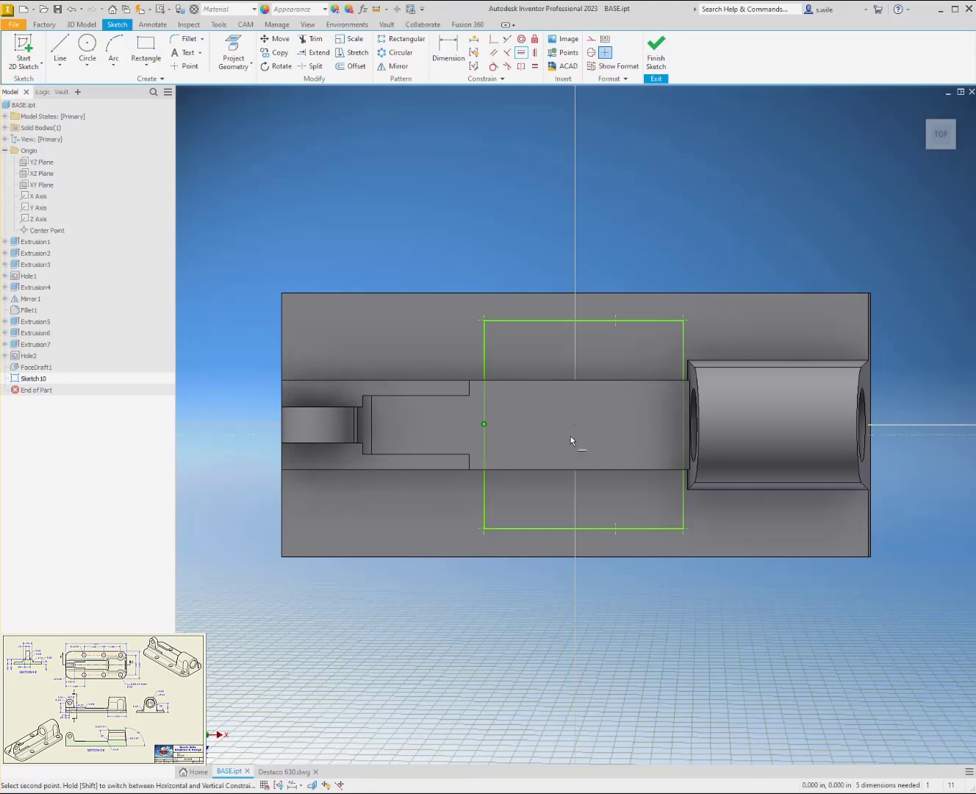
{"action": "left_click", "coordinate": [574, 425]}
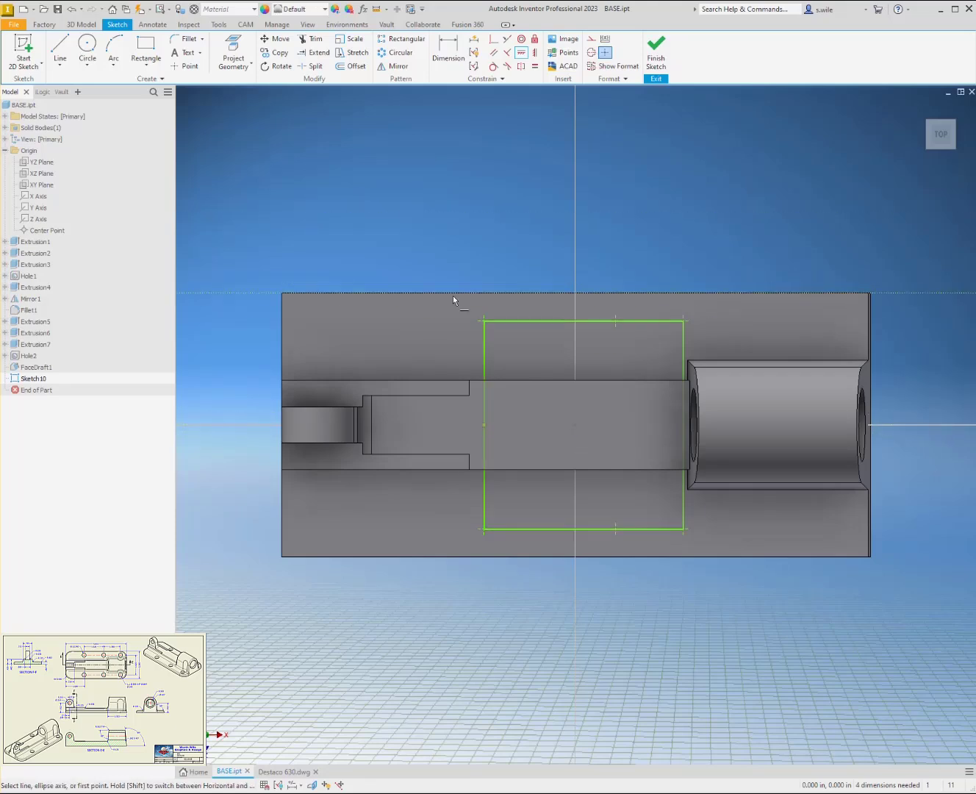
{"action": "key", "text": "Escape"}
- Dimension the lengthwise distance from the rectangle's corner nearest the upright to the point on its edge to 1.62 in
{"action": "key", "text": "d"}
{"action": "left_click", "coordinate": [482, 320]}
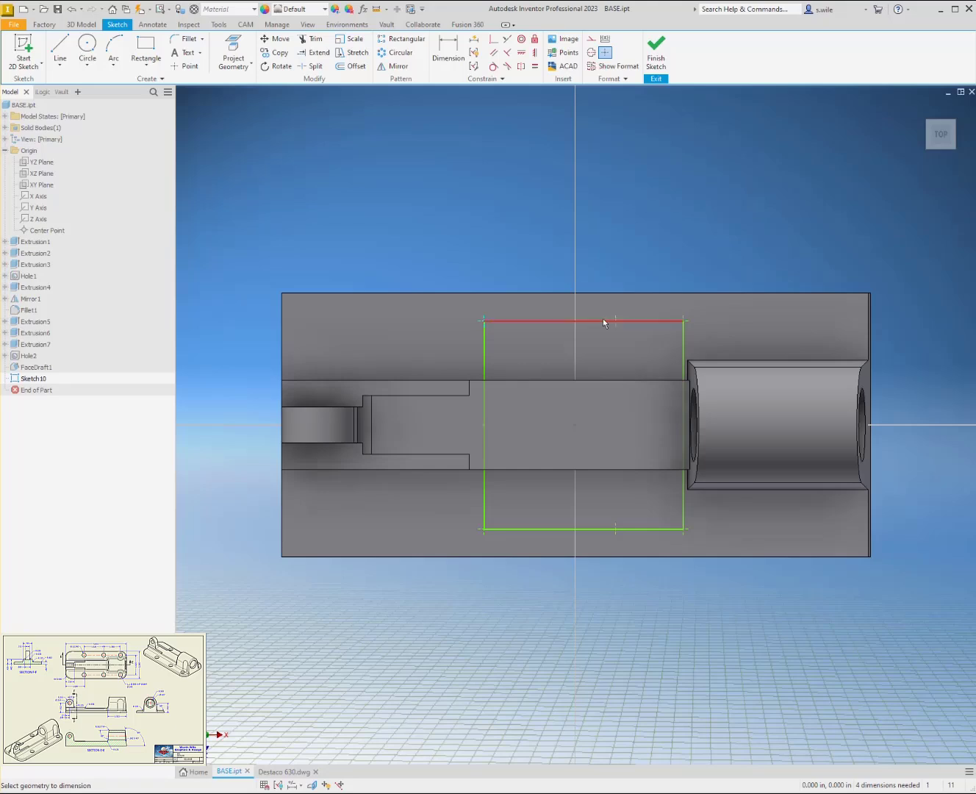
{"action": "left_click", "coordinate": [616, 320]}
{"action": "left_click", "coordinate": [543, 271]}
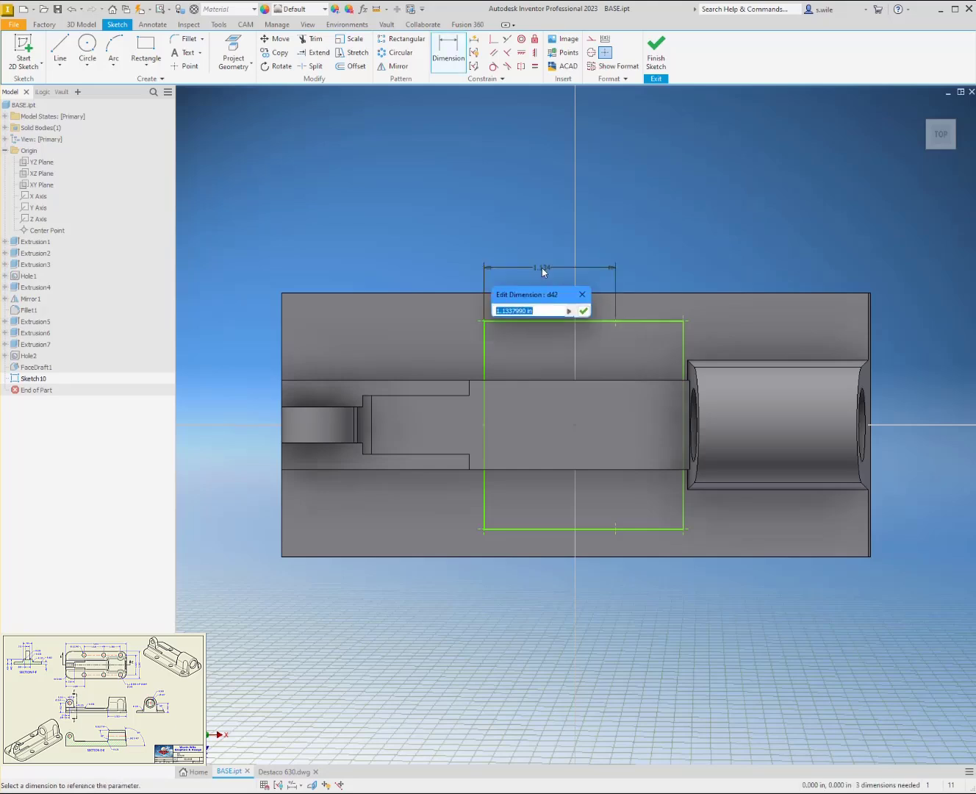
{"action": "type", "text": "1.62"}
{"action": "key", "text": "Return"}
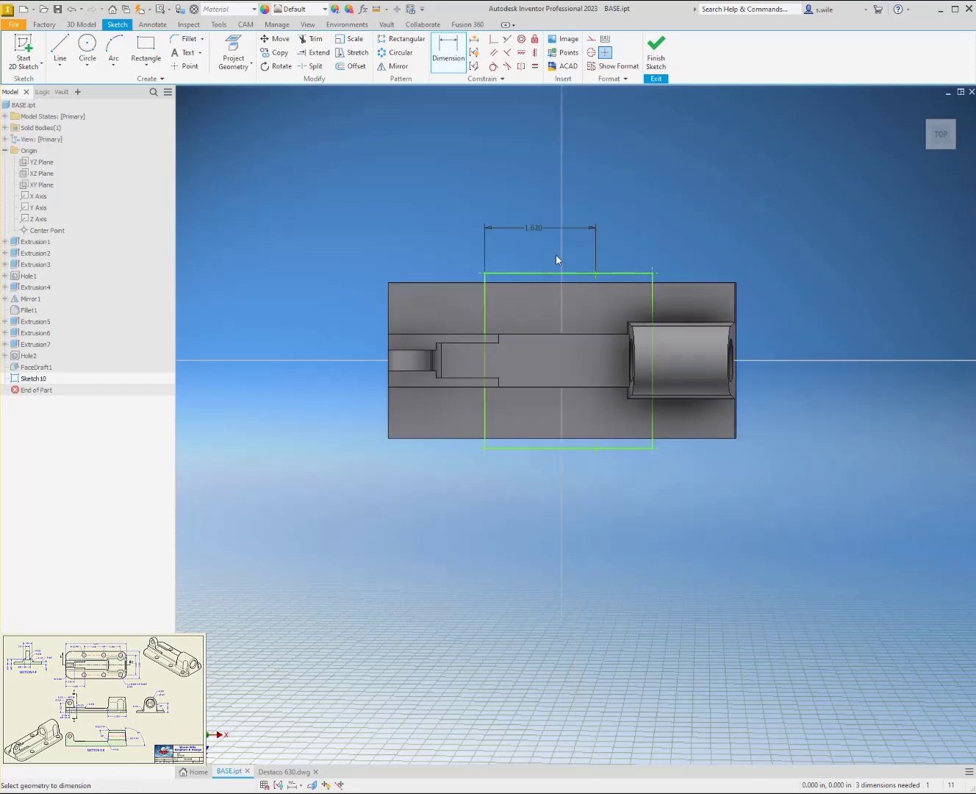
- Dimension the lengthwise distance from the point on the rectangle's long edge to its corner farthest from the upright as 1.368 in
{"action": "left_click", "coordinate": [658, 273]}
{"action": "left_click", "coordinate": [645, 250]}
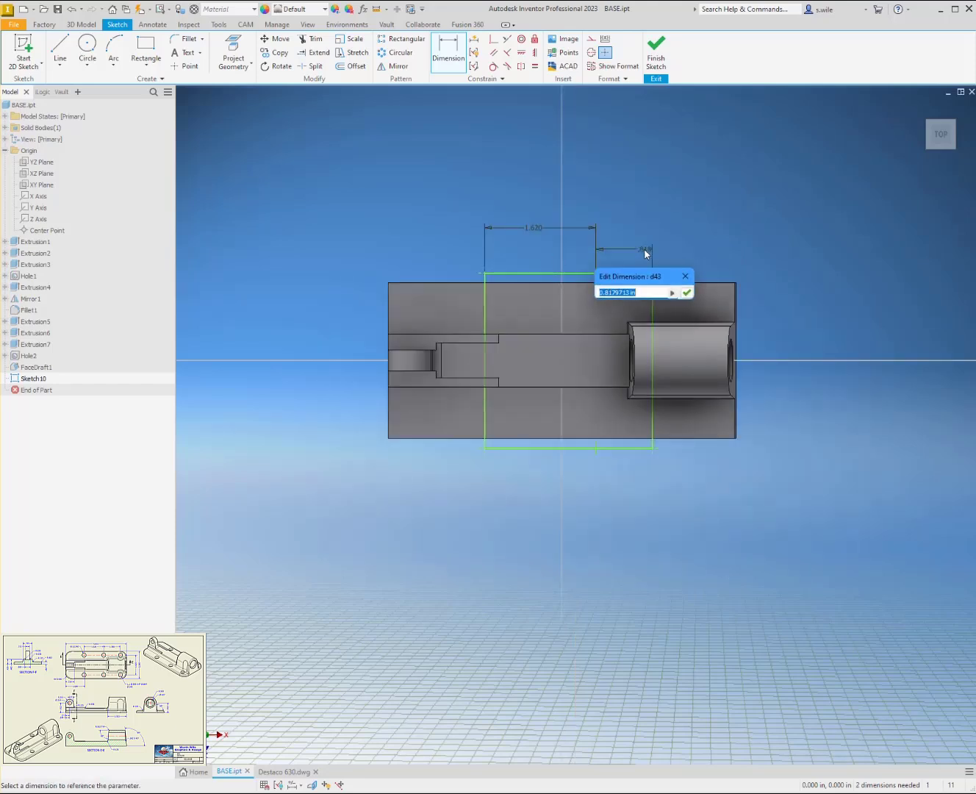
{"action": "type", "text": "1.368"}
{"action": "key", "text": "Return"}
- Dimension the distance from the plate's upright-side end edge to the nearest rectangle side as 1.609 in
{"action": "left_click", "coordinate": [391, 302]}
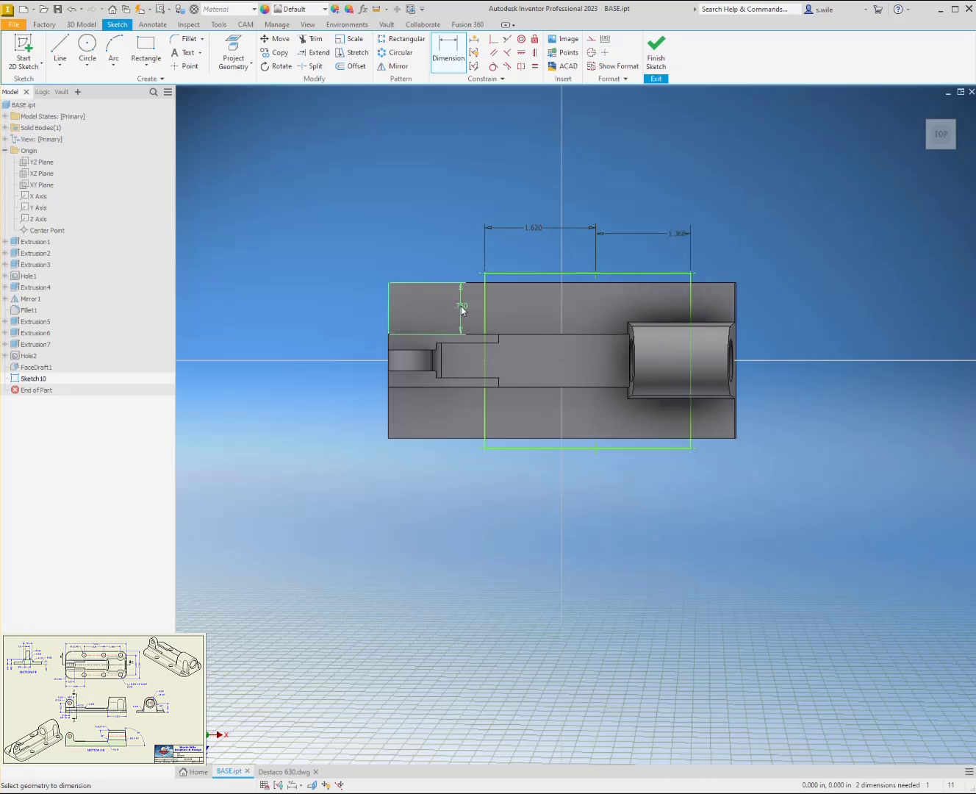
{"action": "left_click", "coordinate": [483, 307]}
{"action": "left_click", "coordinate": [439, 272]}
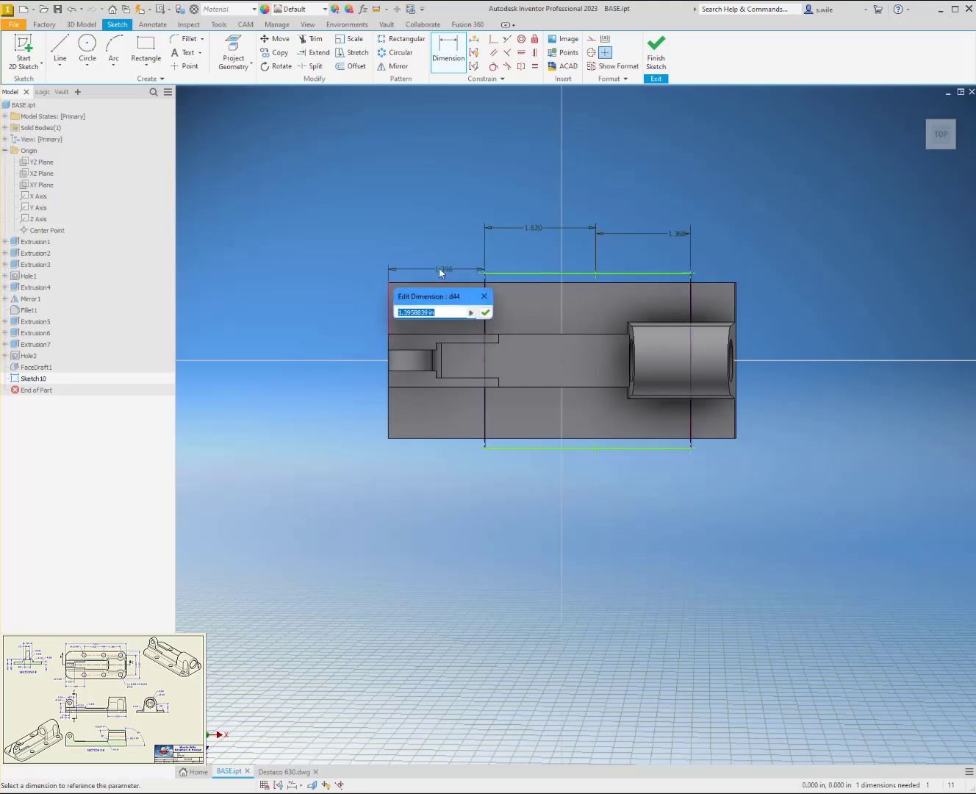
{"action": "type", "text": "1.609"}
{"action": "key", "text": "Return"}
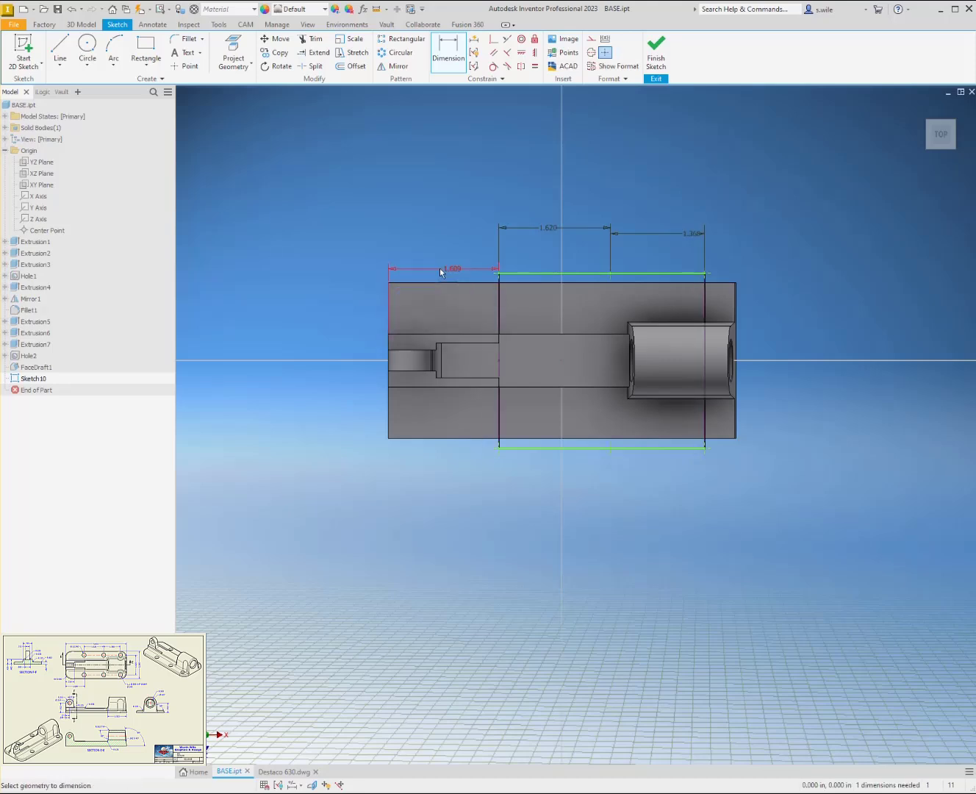
- Dimension the rectangle's width across the plate to 1.625 in and finish the sketch
{"action": "left_click", "coordinate": [499, 321]}
{"action": "left_click", "coordinate": [339, 342]}
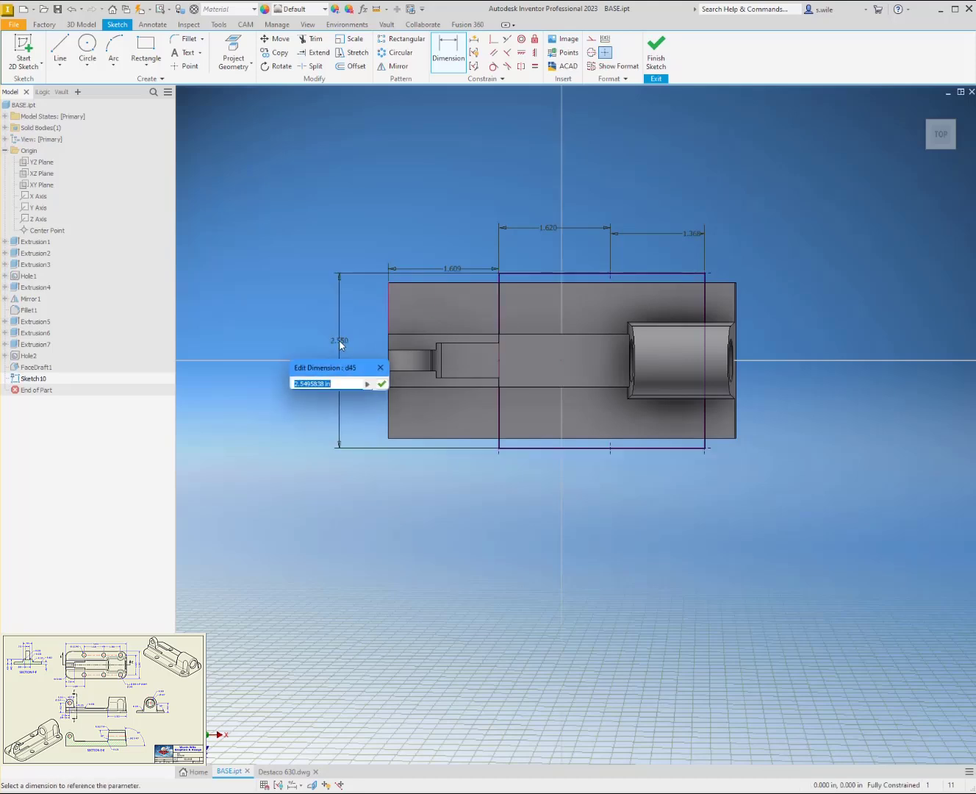
{"action": "type", "text": "1.625"}
{"action": "key", "text": "Return"}
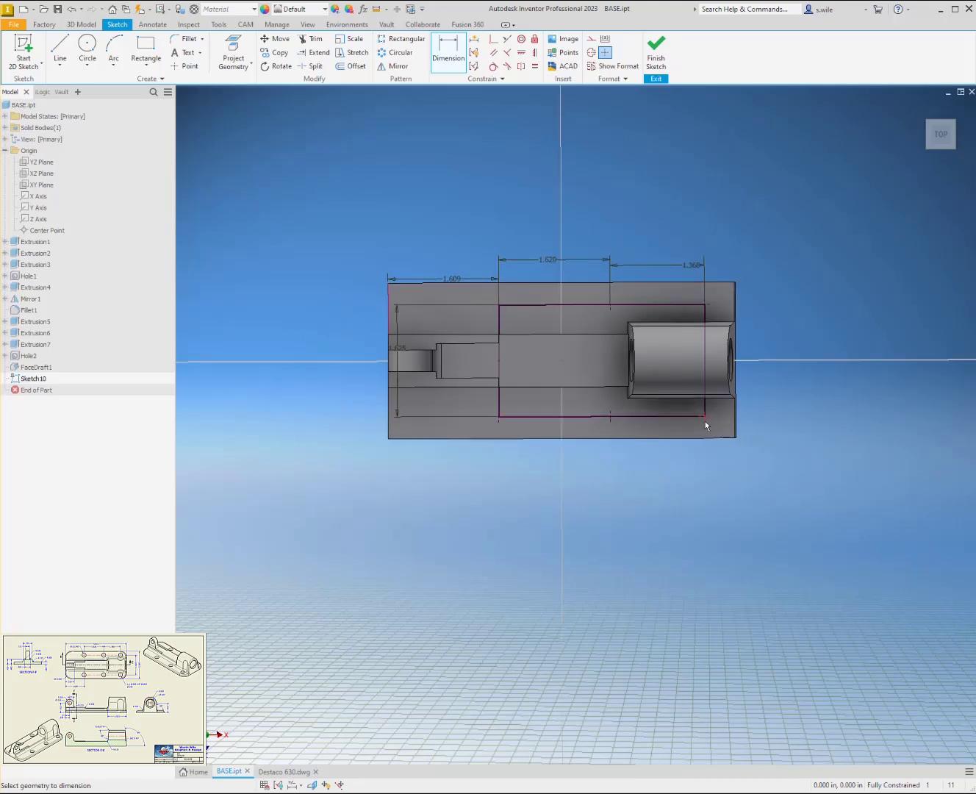
{"action": "middle_click_drag", "start_coordinate": [704, 421], "coordinate": [664, 132], "text": "shift"}
{"action": "left_click", "coordinate": [656, 76]}
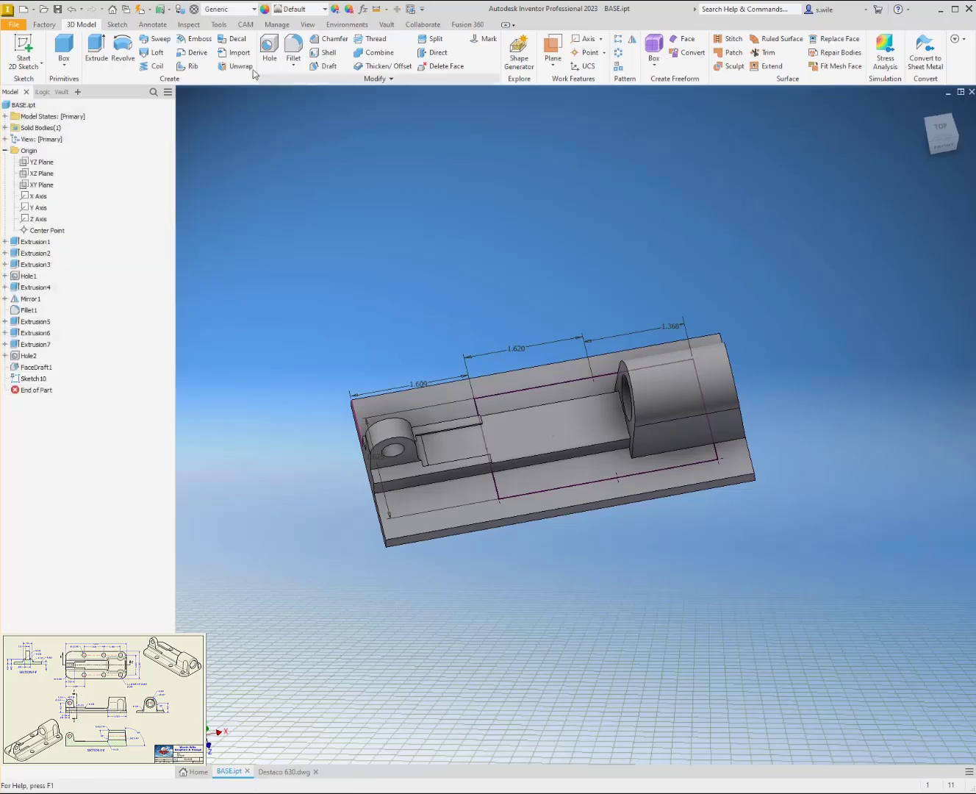
- Create simple 0.34 in diameter through-all holes at the six sketched center points on the base plate
{"action": "key", "text": "h"}
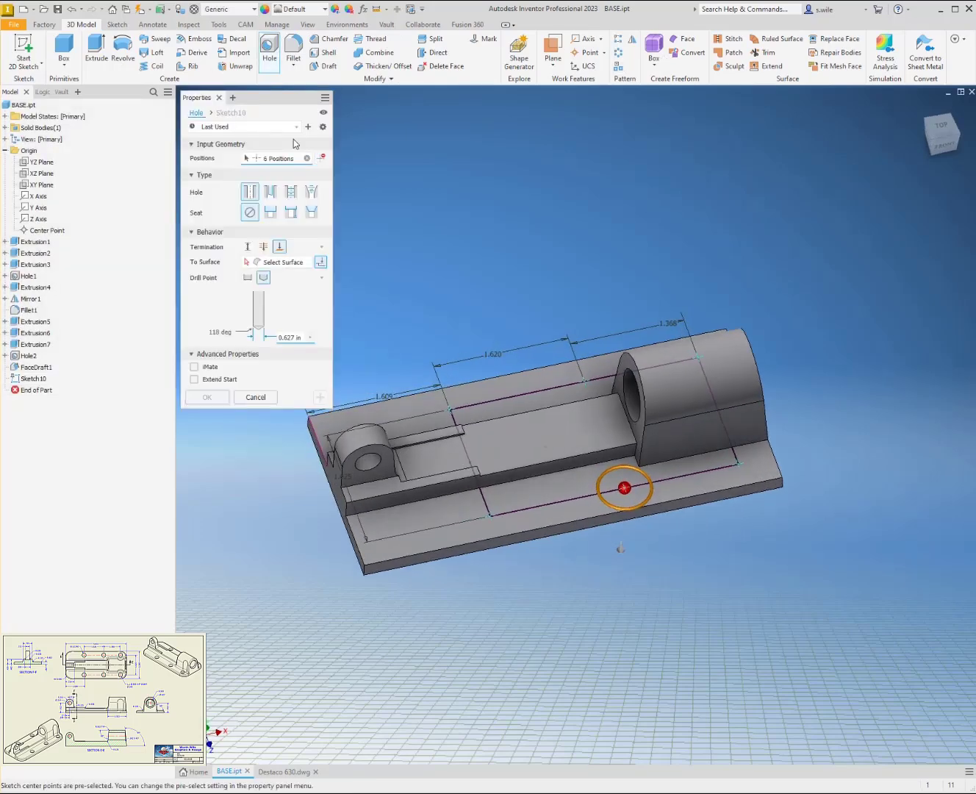
{"action": "left_click", "coordinate": [263, 247]}
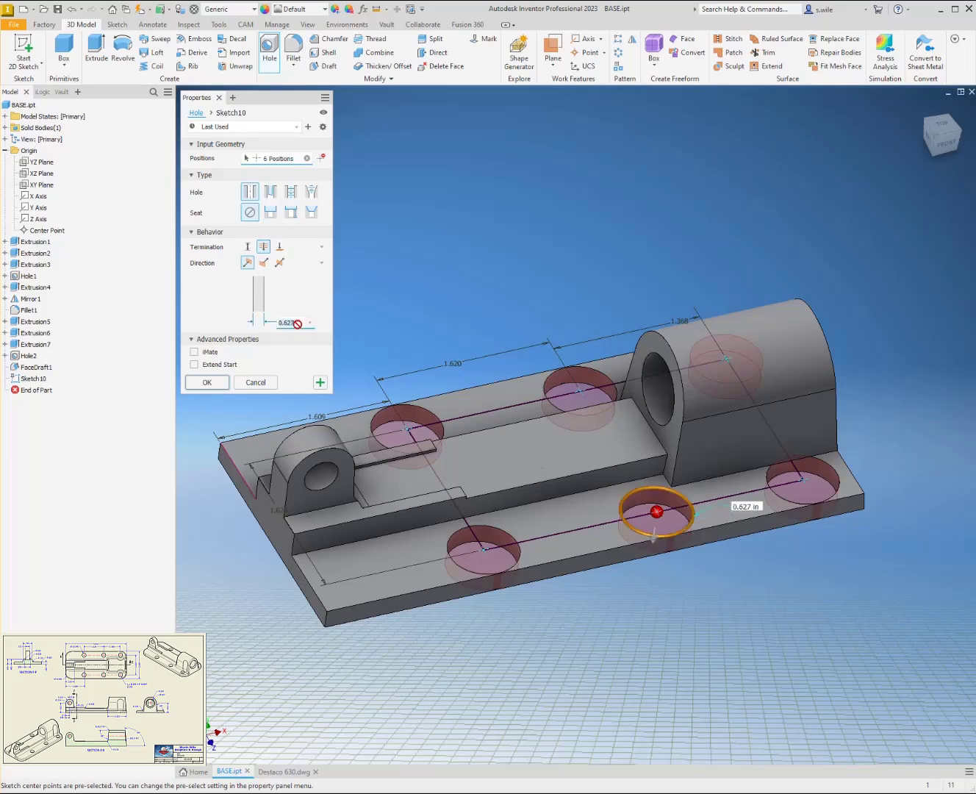
{"action": "key", "text": "BackSpace"}
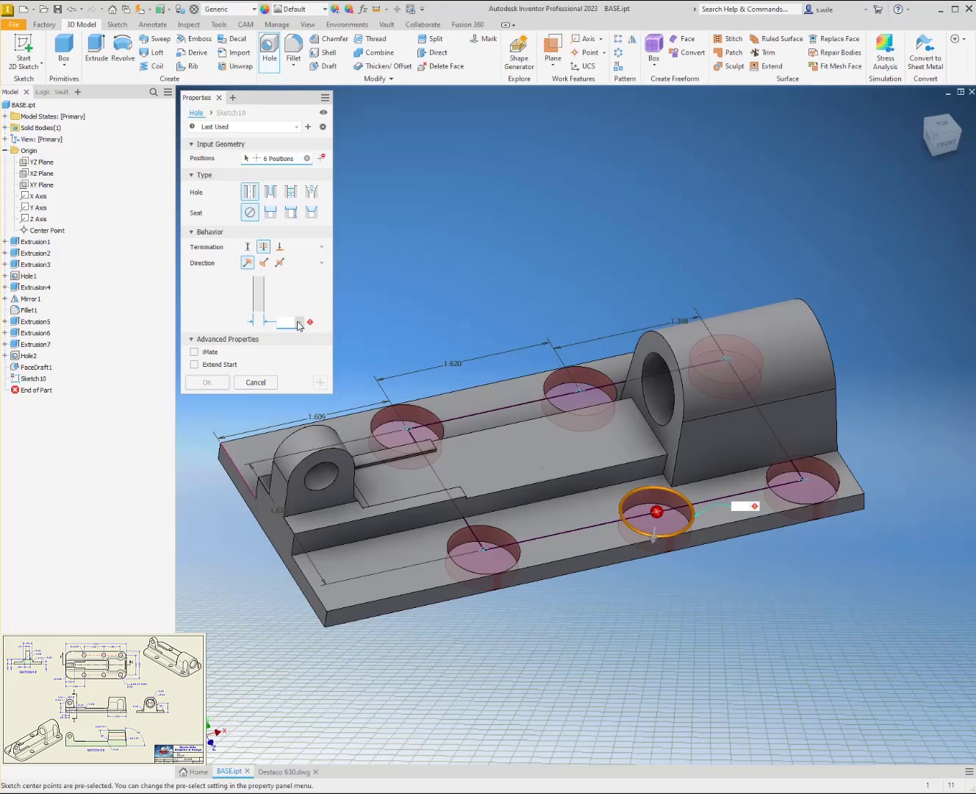
{"action": "type", "text": ".34"}
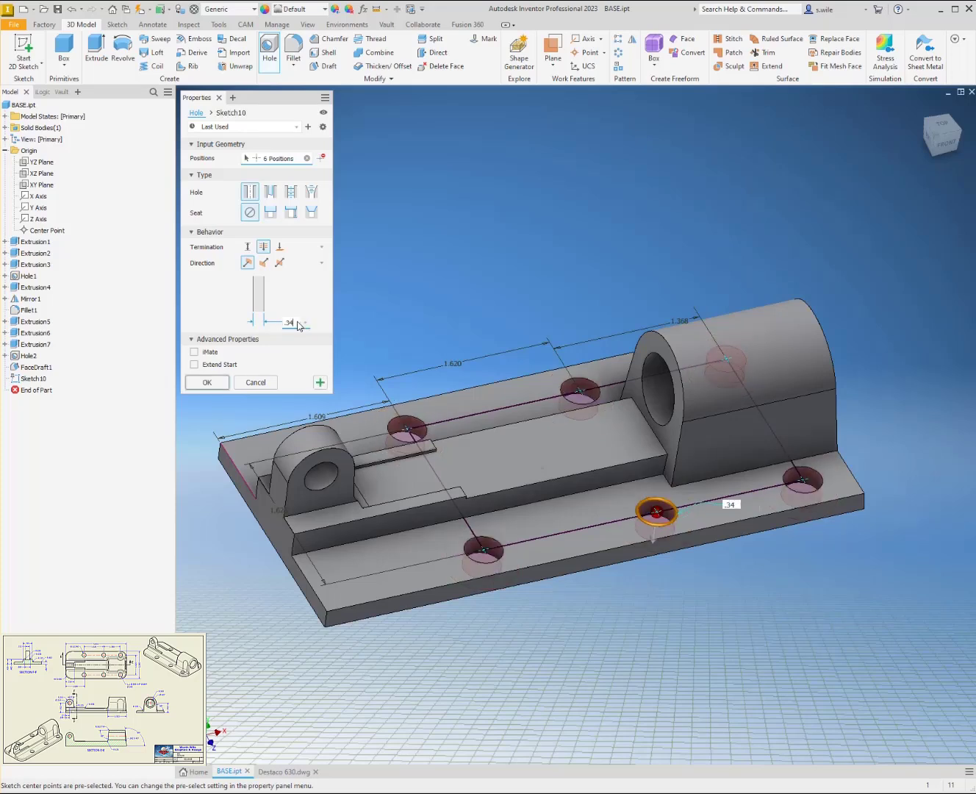
{"action": "key", "text": "Return"}
- Sketch a 0.685 in diameter circle on the plate's top face, concentric with the projected edge of the corner hole beside the arched body
{"action": "middle_click_drag", "start_coordinate": [274, 316], "coordinate": [309, 308], "text": "shift"}
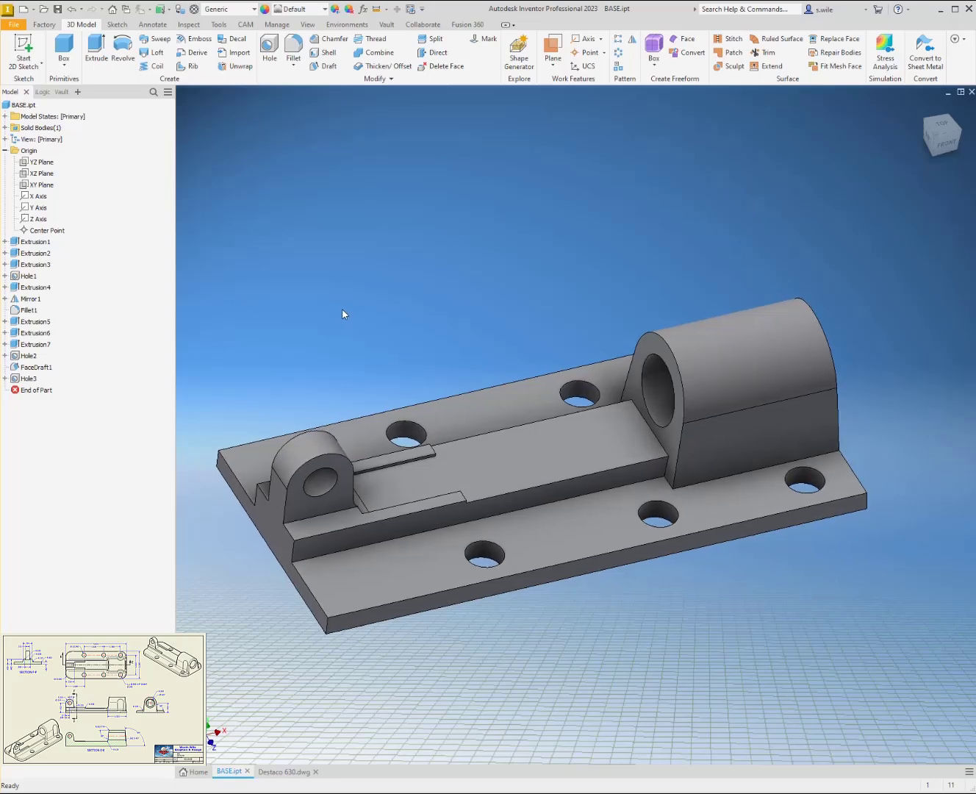
{"action": "scroll", "coordinate": [730, 476], "scroll_direction": "down", "scroll_amount": 5}
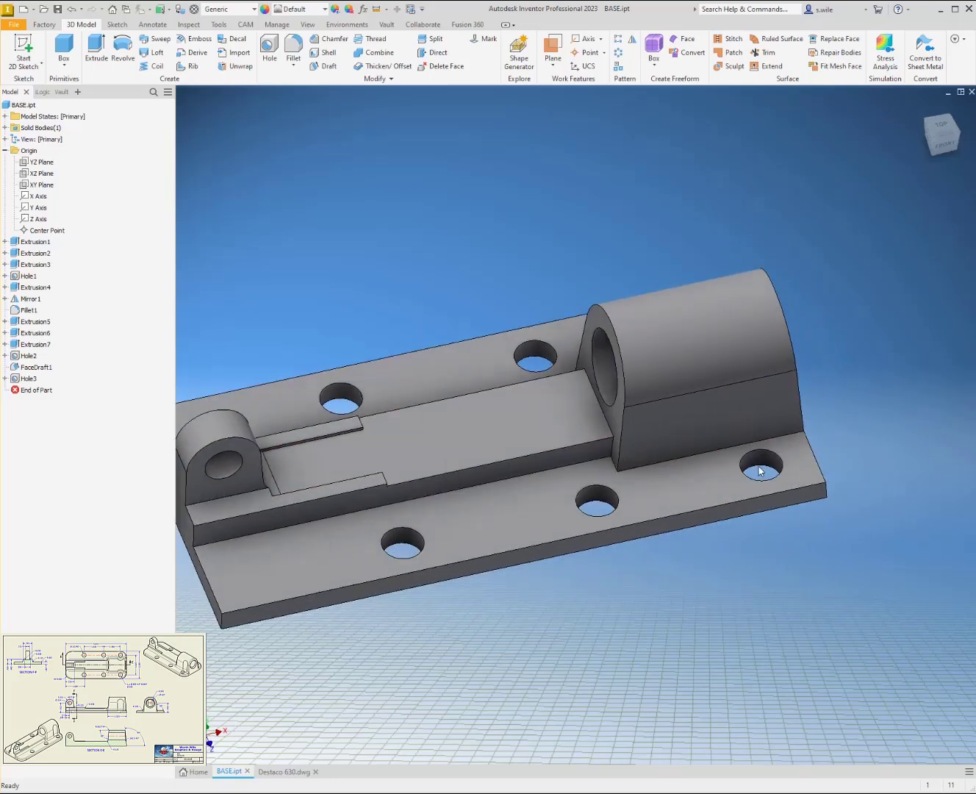
{"action": "left_click", "coordinate": [647, 516]}
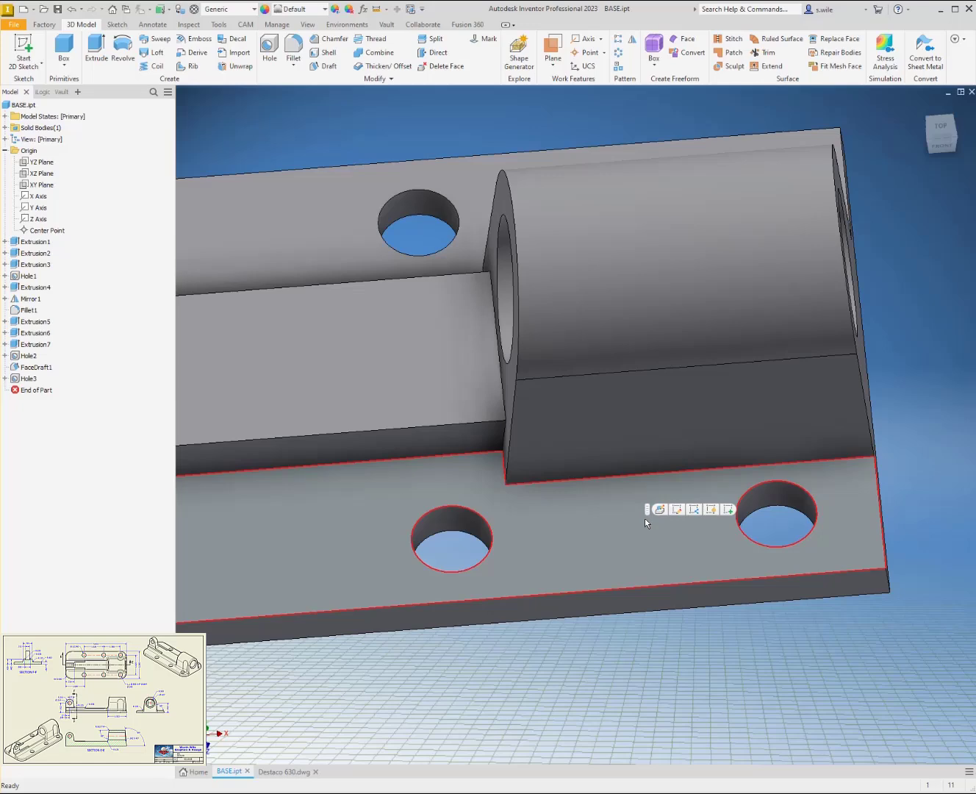
{"action": "key", "text": "s"}
{"action": "left_click", "coordinate": [234, 52]}
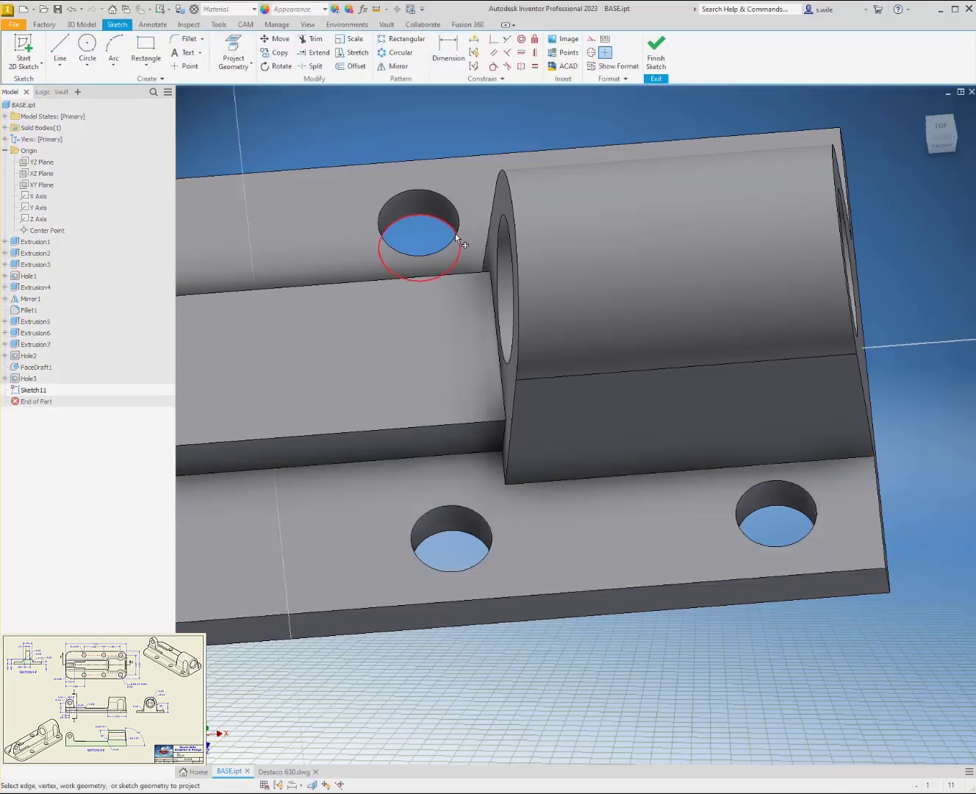
{"action": "left_click", "coordinate": [746, 503]}
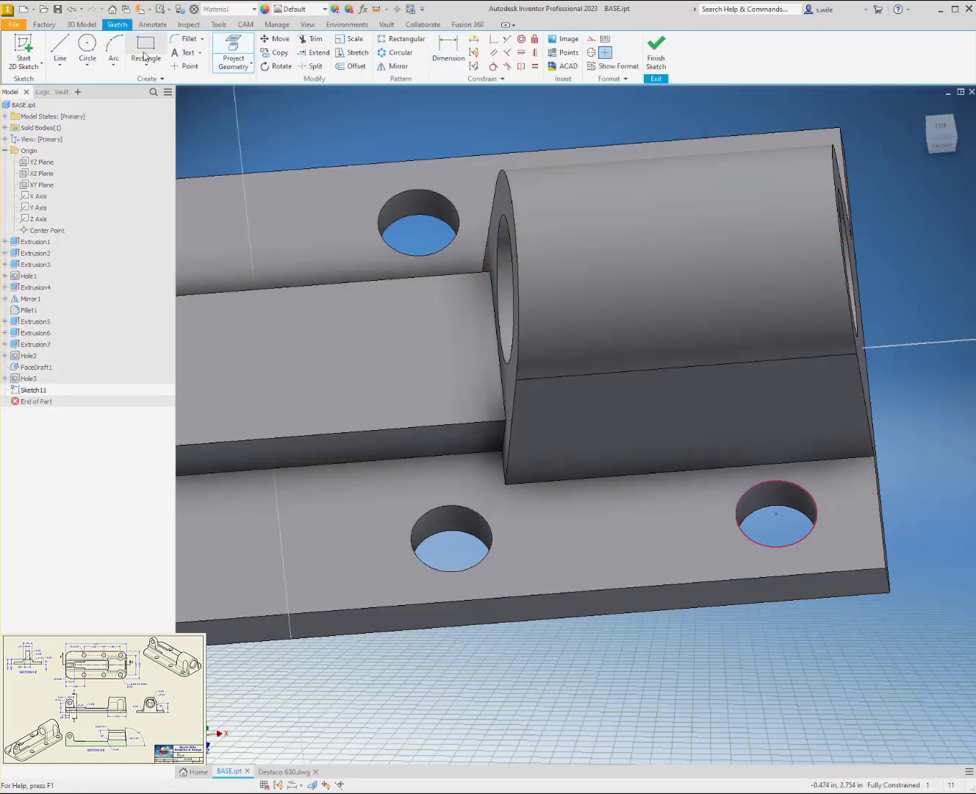
{"action": "left_click", "coordinate": [88, 46]}
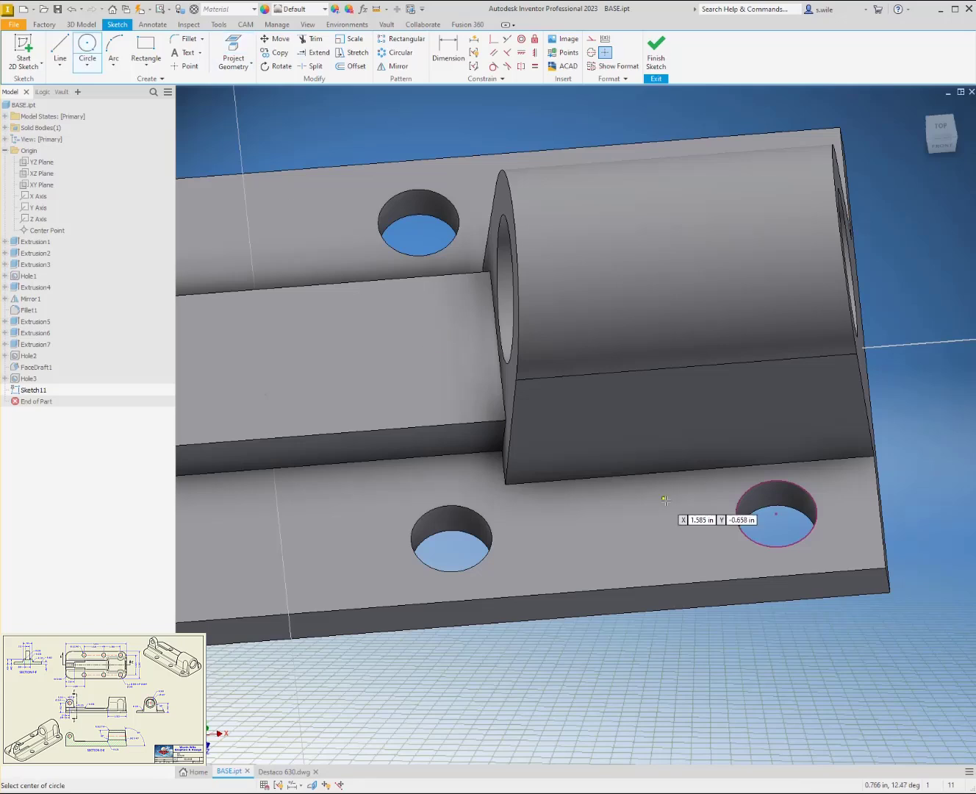
{"action": "left_click", "coordinate": [776, 513]}
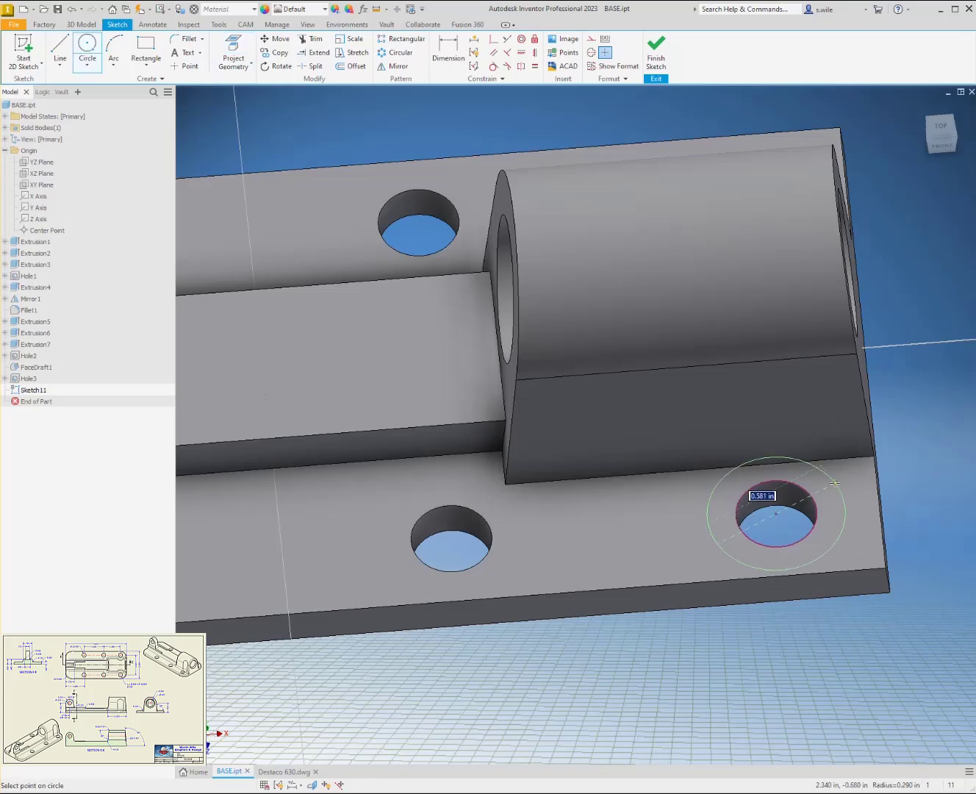
{"action": "type", "text": ".685"}
{"action": "key", "text": "Return"}
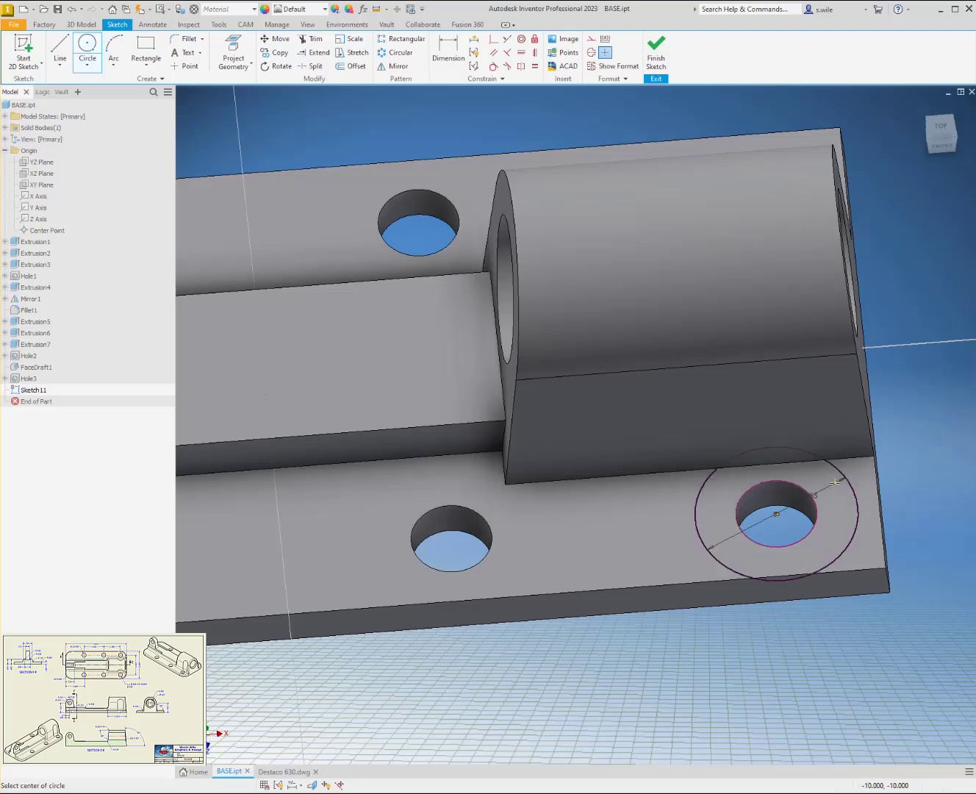
- Extrude the circle and its inner hole profile upward 1.553 in as a cut through the arched body's side, with a 6 degree taper
{"action": "key", "text": "e"}
{"action": "left_click", "coordinate": [768, 505]}
{"action": "middle_click_drag", "start_coordinate": [563, 344], "coordinate": [319, 296], "text": "shift"}
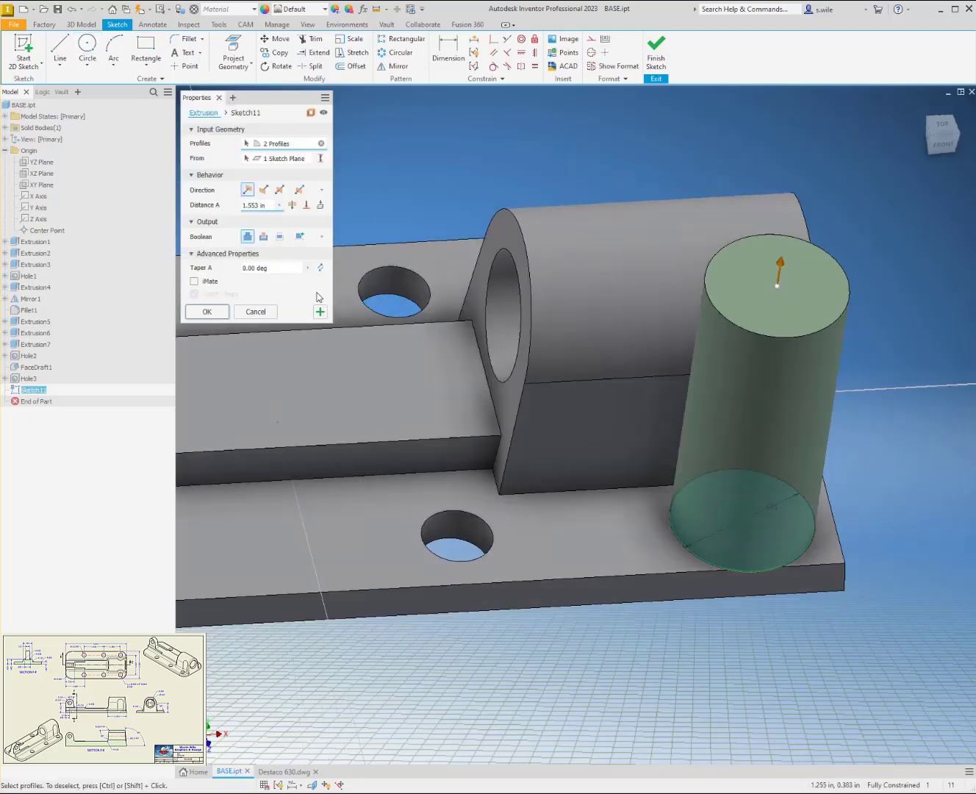
{"action": "left_click_drag", "start_coordinate": [274, 269], "coordinate": [205, 267]}
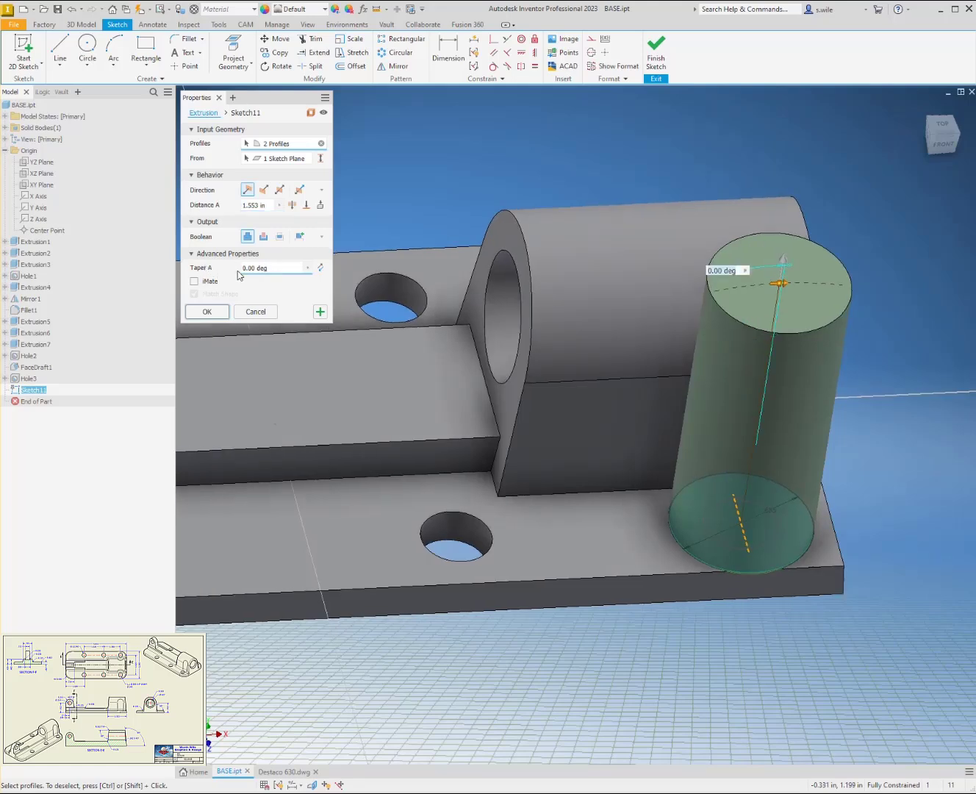
{"action": "left_click", "coordinate": [241, 269]}
{"action": "type", "text": "6"}
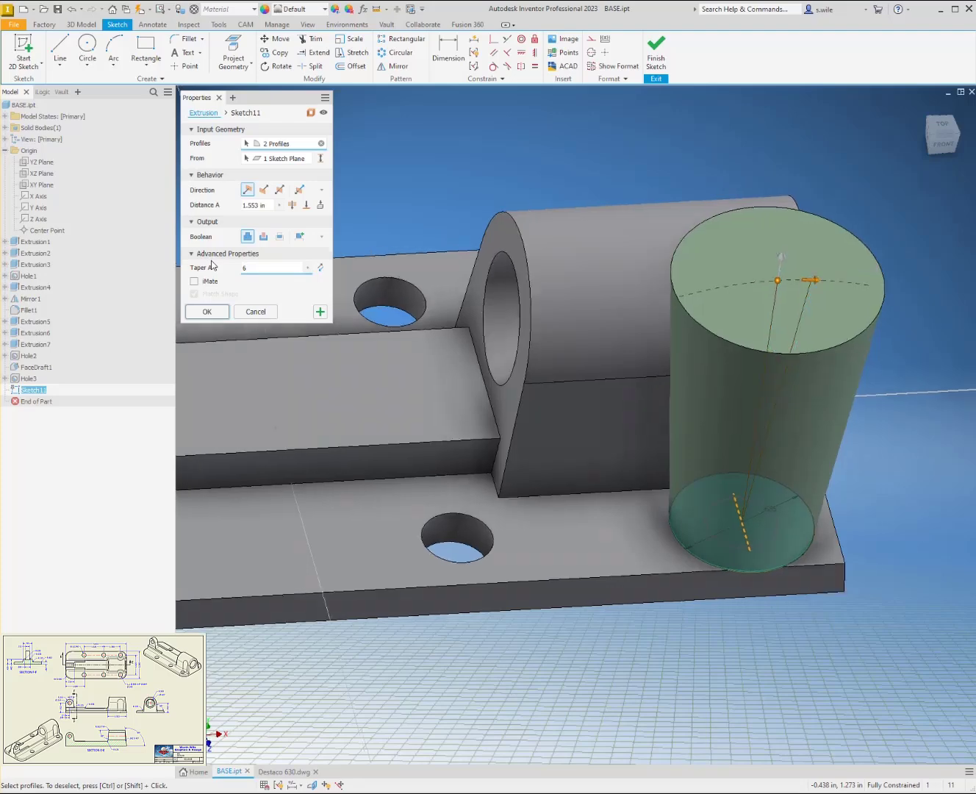
{"action": "left_click", "coordinate": [263, 236]}
{"action": "left_click", "coordinate": [248, 189]}
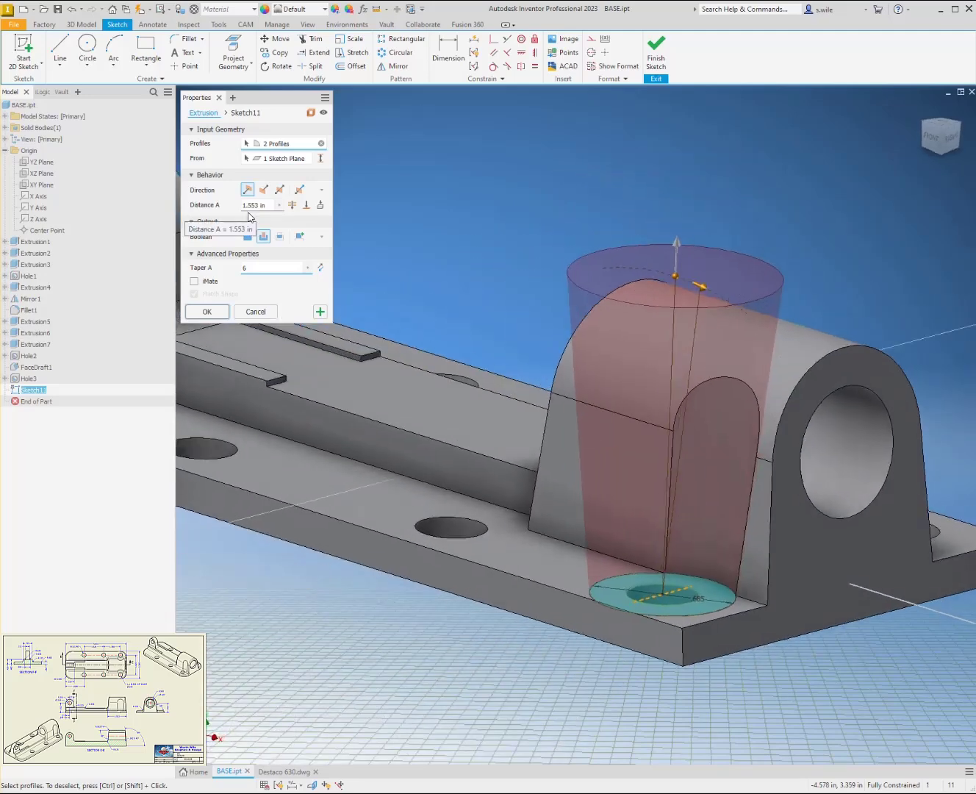
{"action": "left_click", "coordinate": [206, 311]}
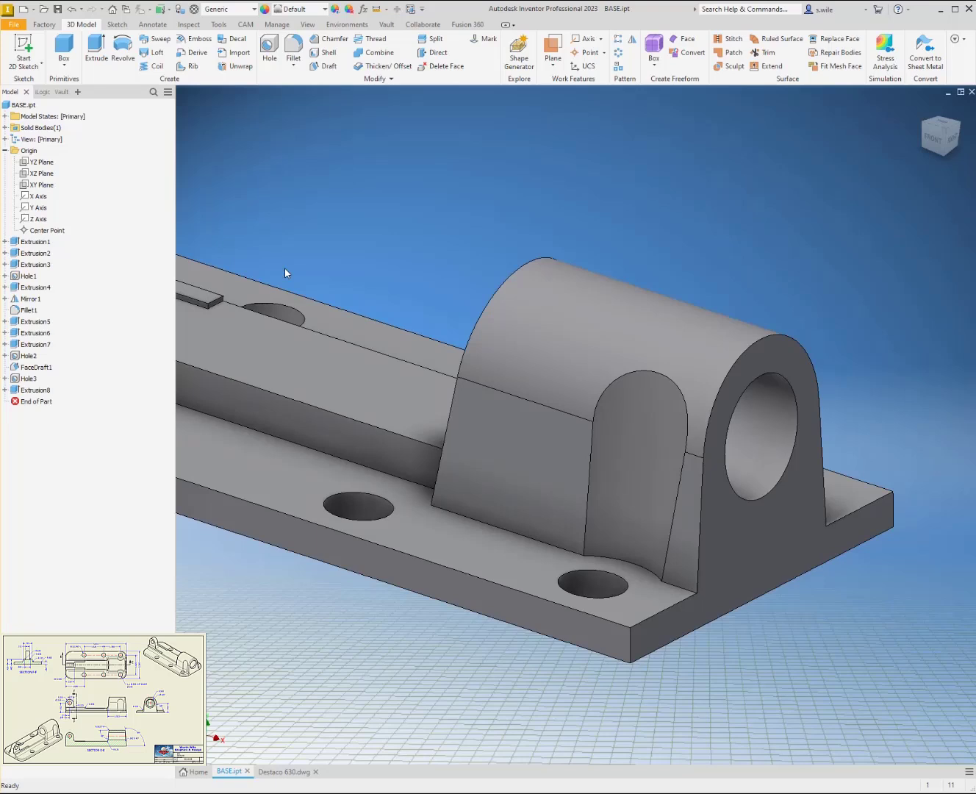
- Mirror the tapered clearance cut on the arched body about the XY Plane
{"action": "scroll", "coordinate": [285, 273], "scroll_direction": "down", "scroll_amount": 3}
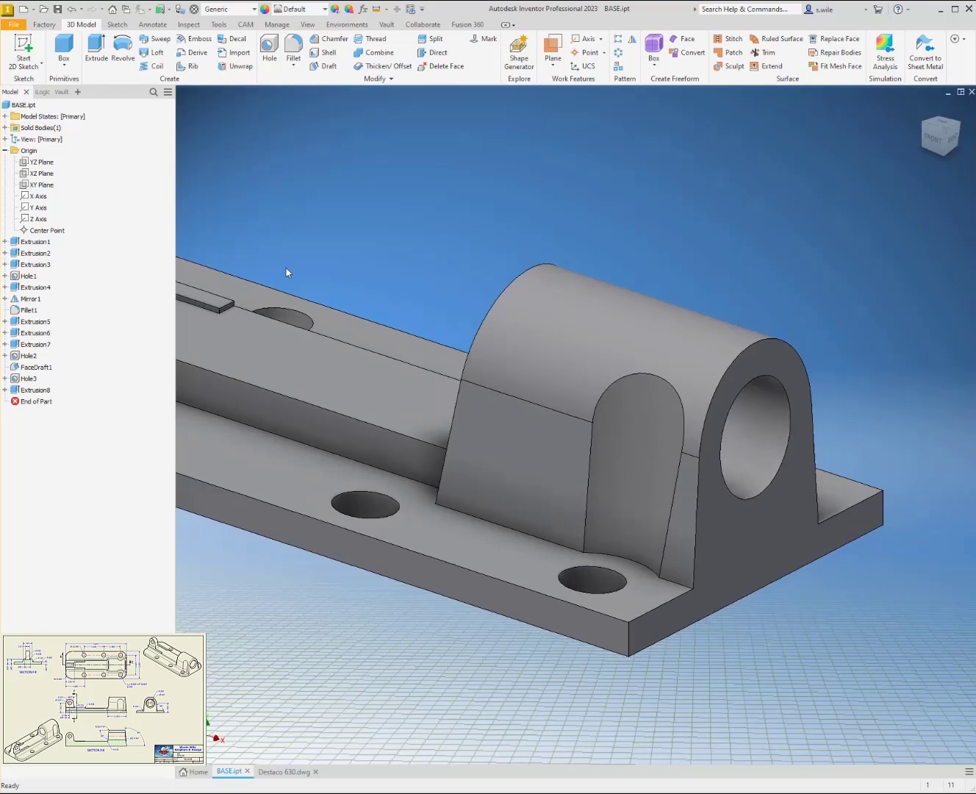
{"action": "left_click", "coordinate": [633, 40]}
{"action": "left_click", "coordinate": [658, 417]}
{"action": "left_click", "coordinate": [219, 137]}
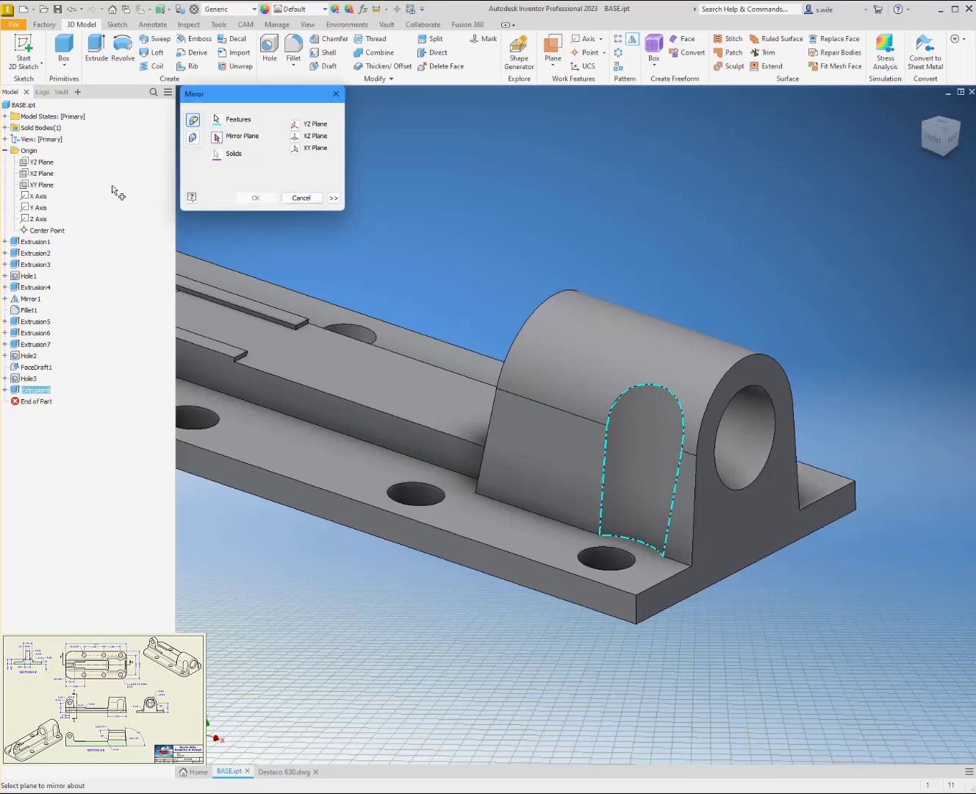
{"action": "left_click", "coordinate": [86, 183]}
{"action": "left_click", "coordinate": [254, 197]}
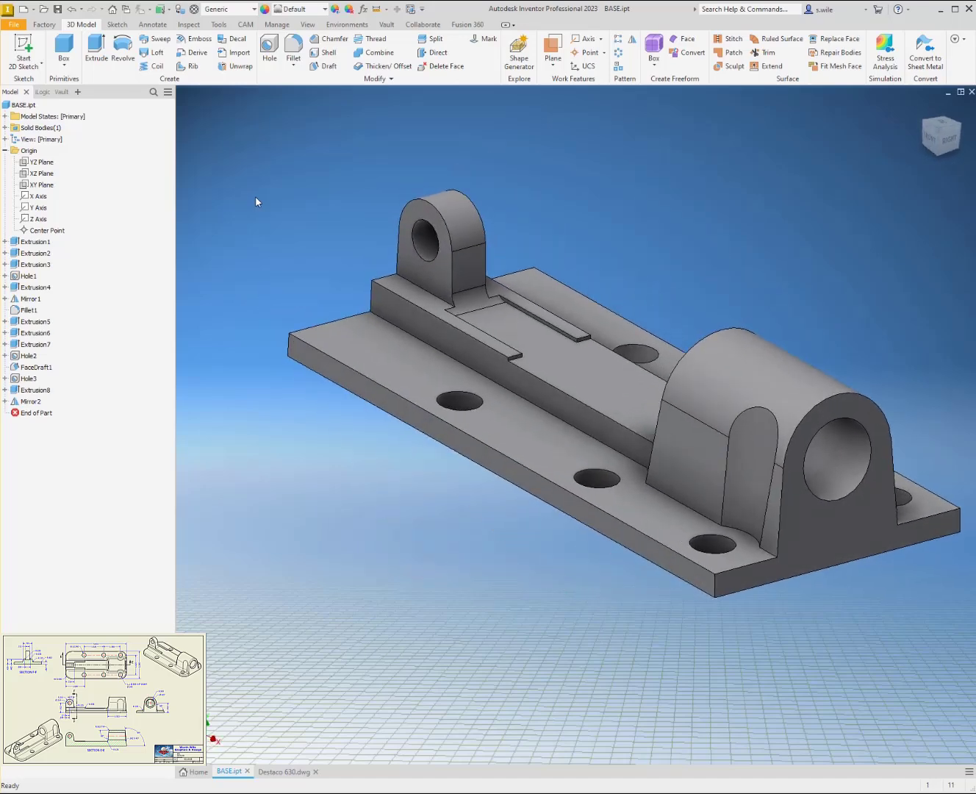
- Fillet the four vertical corner edges of the base plate with a 0.5 in radius
{"action": "left_click", "coordinate": [301, 46]}
{"action": "left_click", "coordinate": [288, 340]}
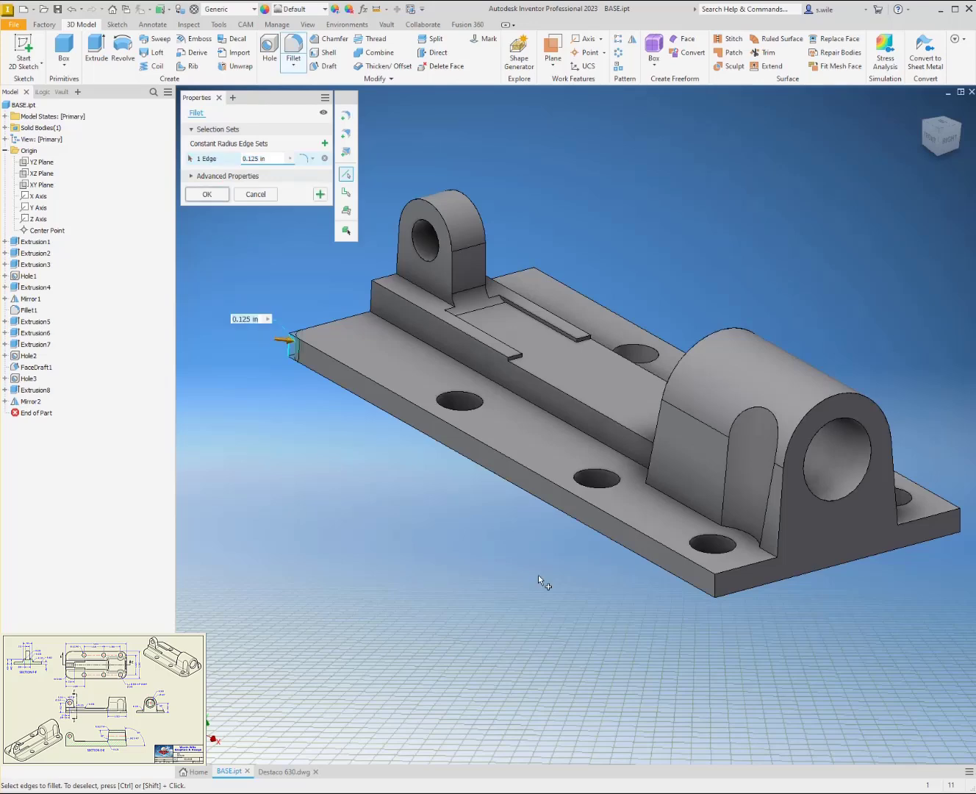
{"action": "left_click", "coordinate": [718, 582]}
{"action": "left_click", "coordinate": [957, 524]}
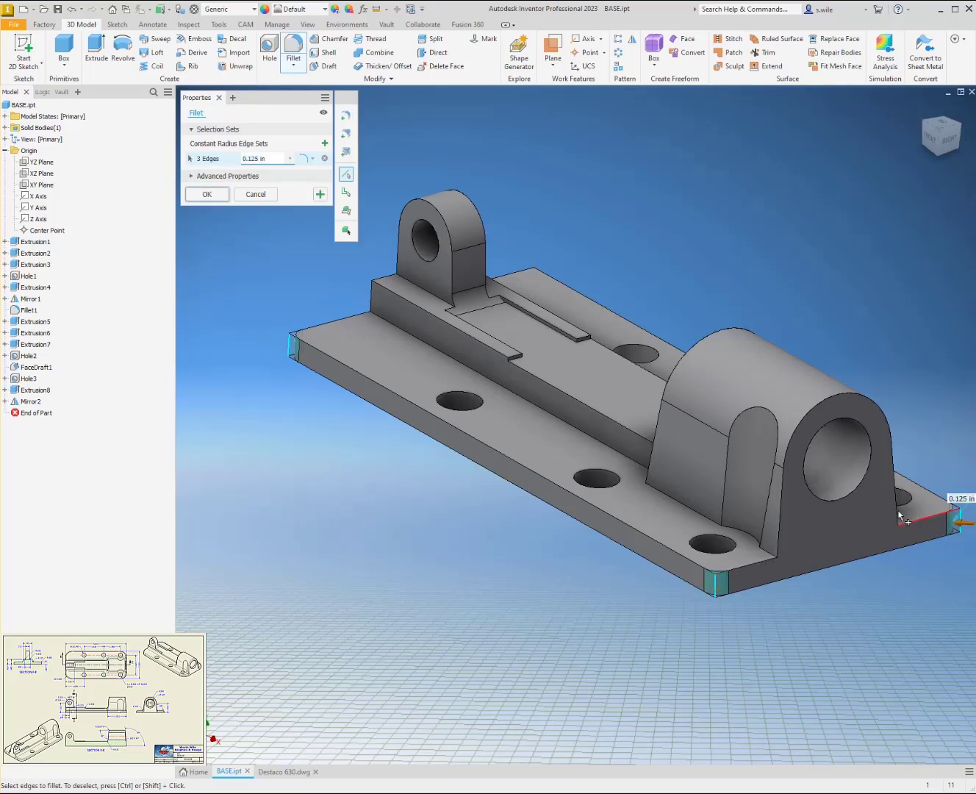
{"action": "middle_click_drag", "start_coordinate": [898, 512], "coordinate": [880, 362], "text": "shift"}
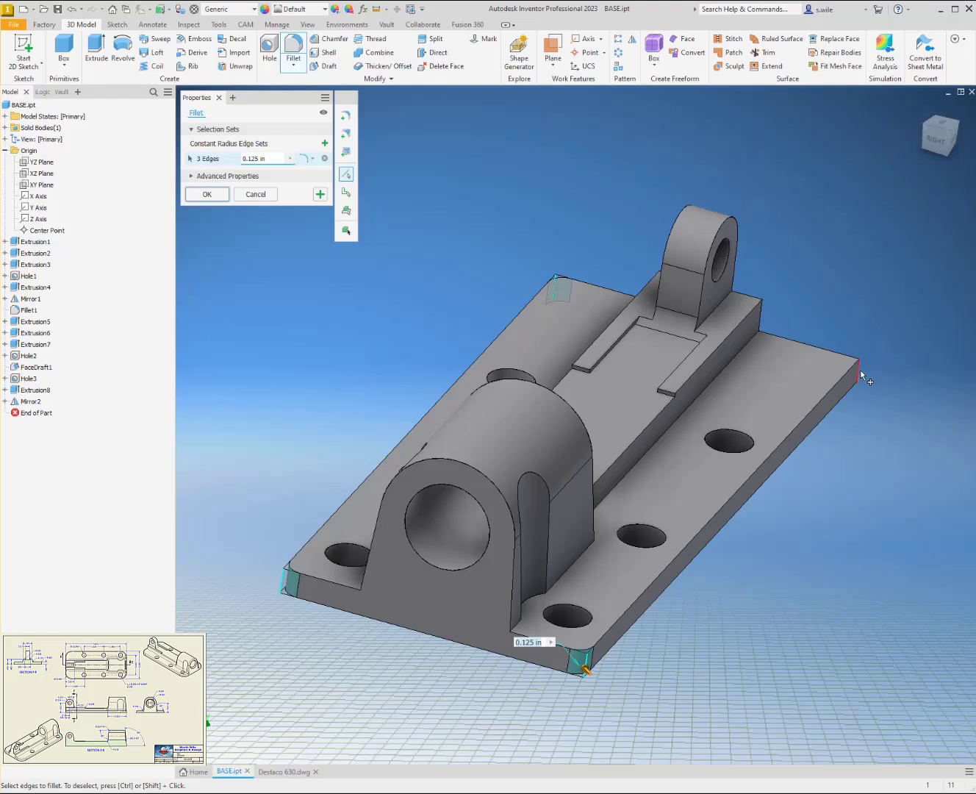
{"action": "left_click", "coordinate": [862, 370]}
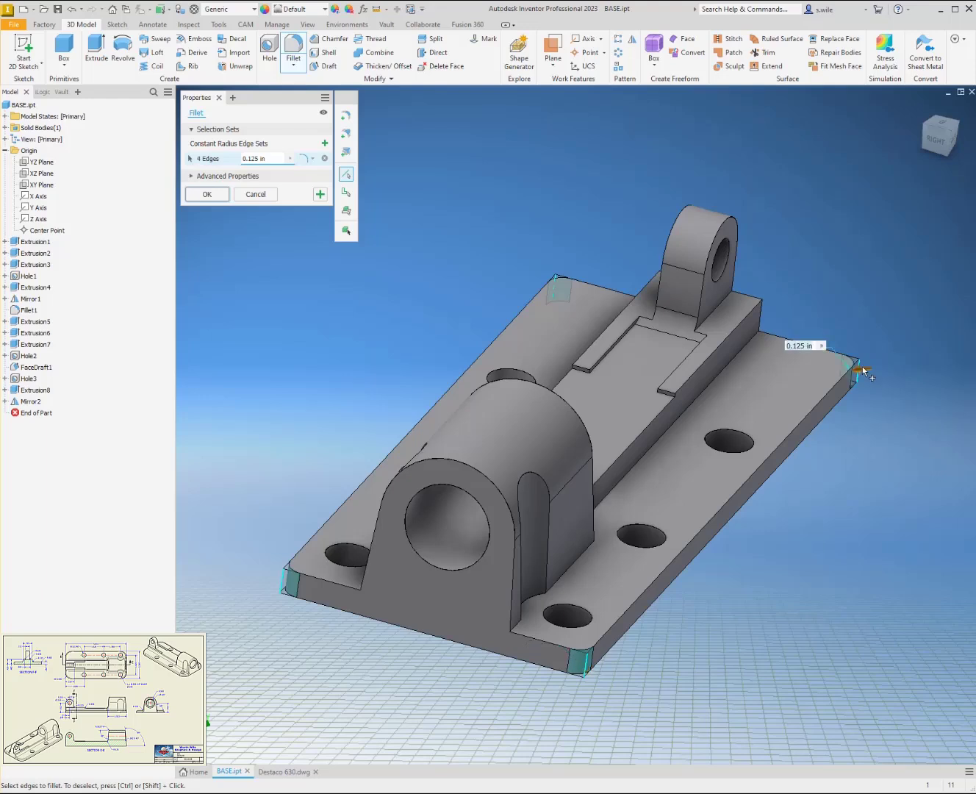
{"action": "type", "text": ".5"}
{"action": "key", "text": "Return"}
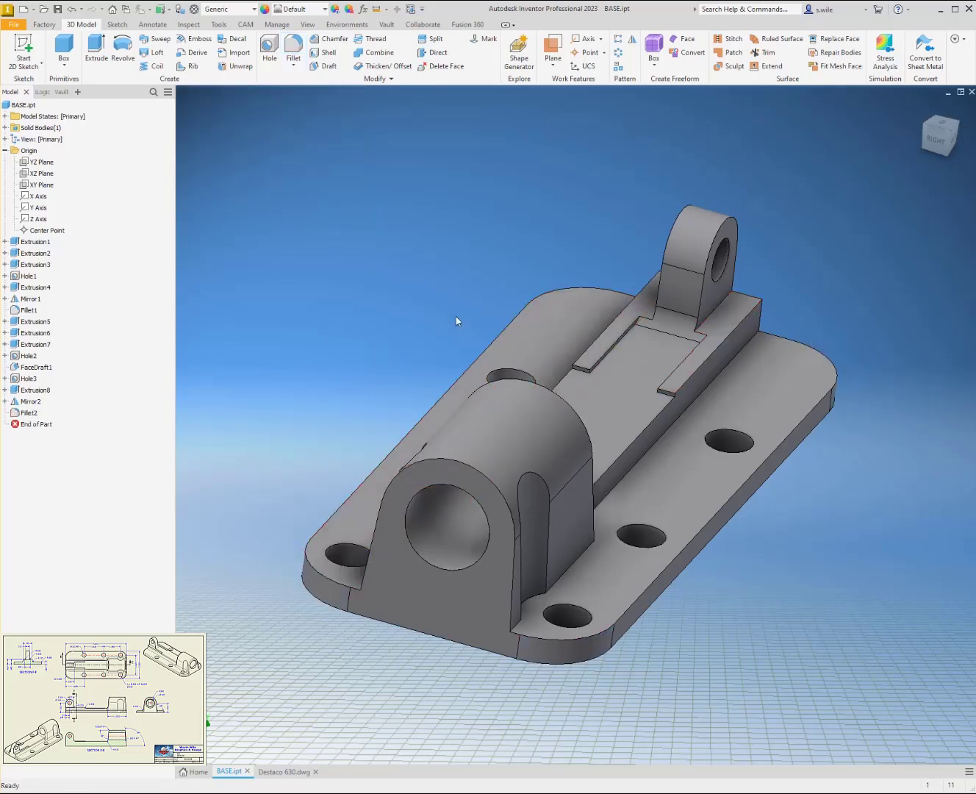
- Fillet the recess's step edges, the rail's upper long edges and both side edges at the upright's foot with a 0.03 in radius
{"action": "middle_click_drag", "start_coordinate": [456, 319], "coordinate": [339, 309], "text": "shift"}
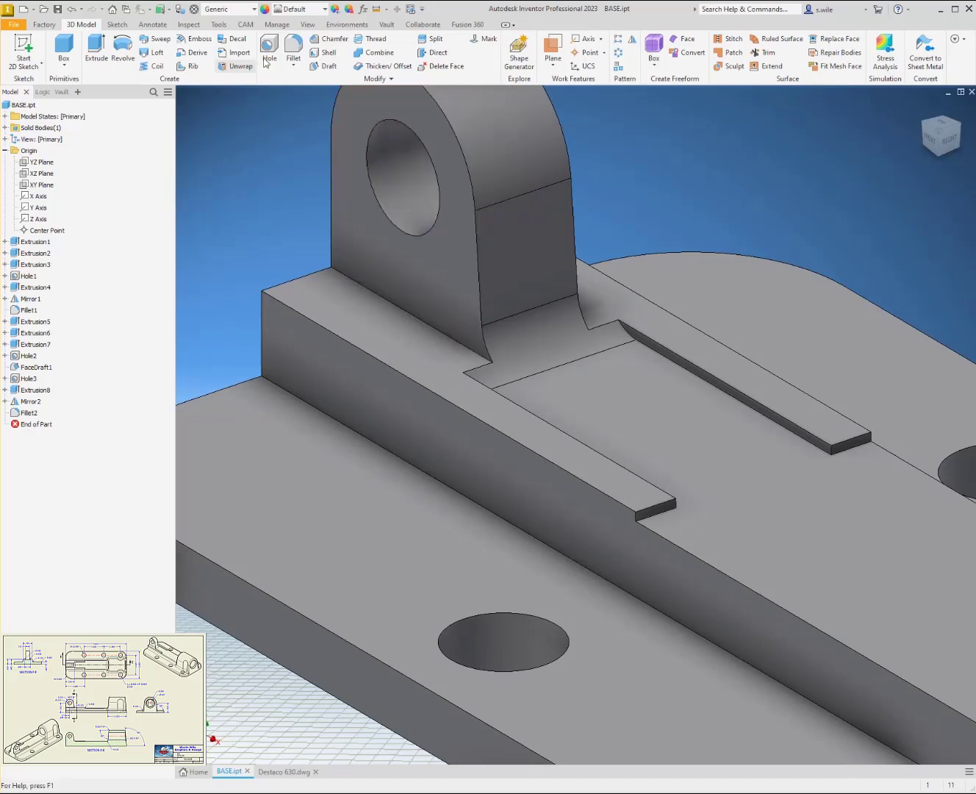
{"action": "left_click", "coordinate": [293, 47]}
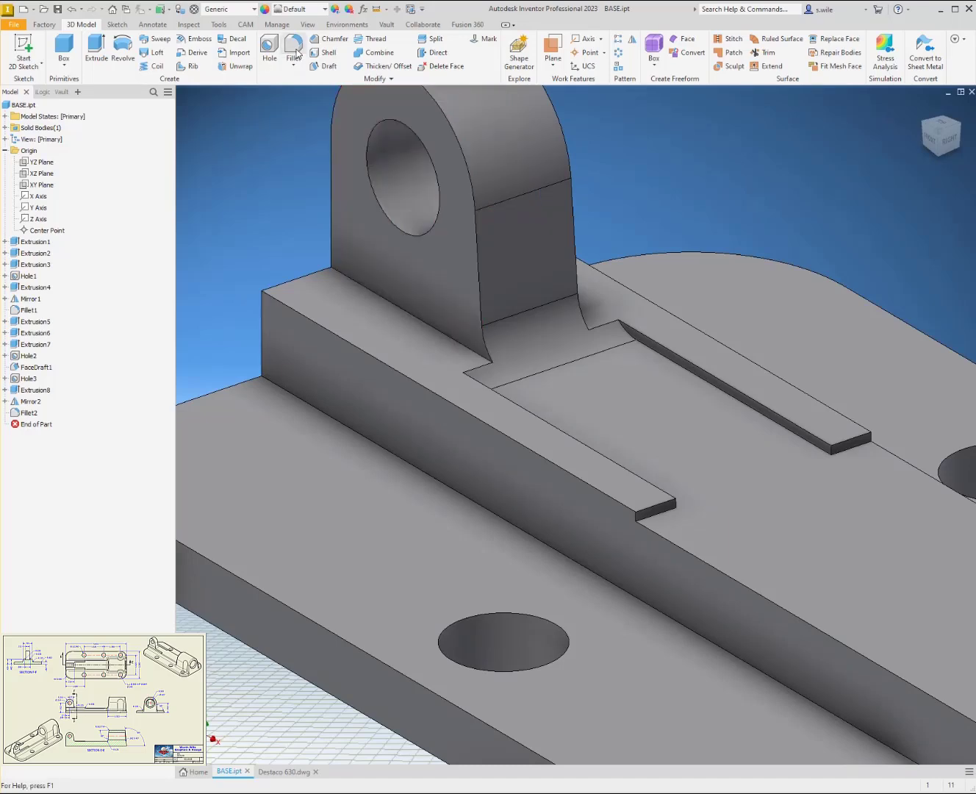
{"action": "left_click", "coordinate": [683, 367]}
{"action": "left_click", "coordinate": [645, 504]}
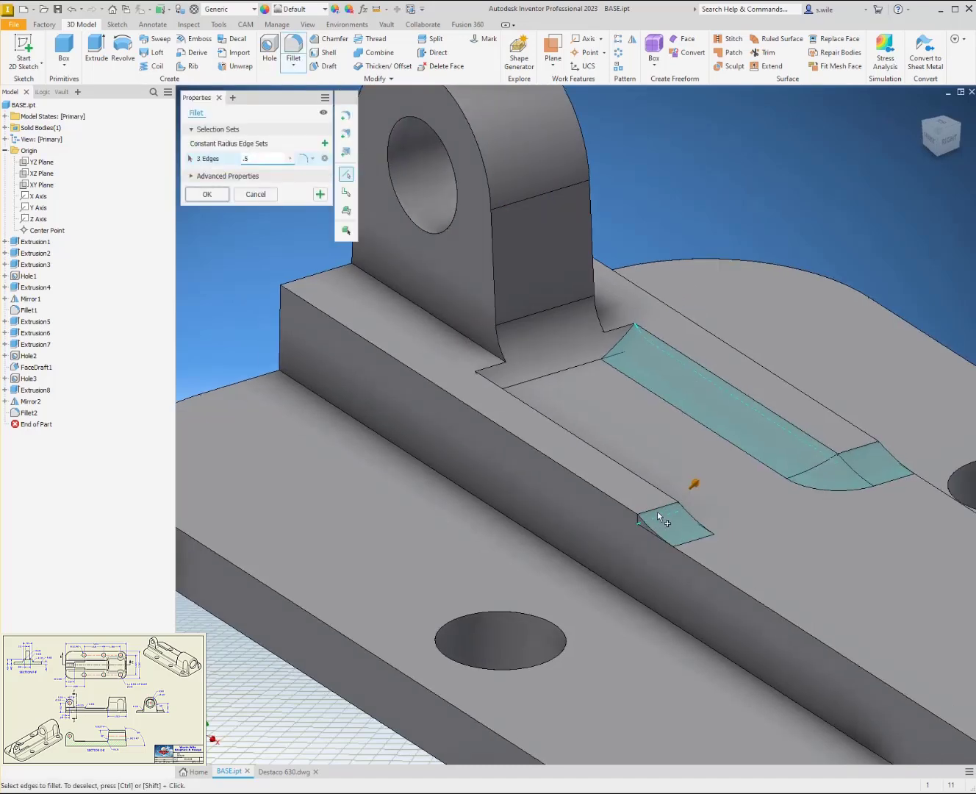
{"action": "left_click", "coordinate": [709, 544]}
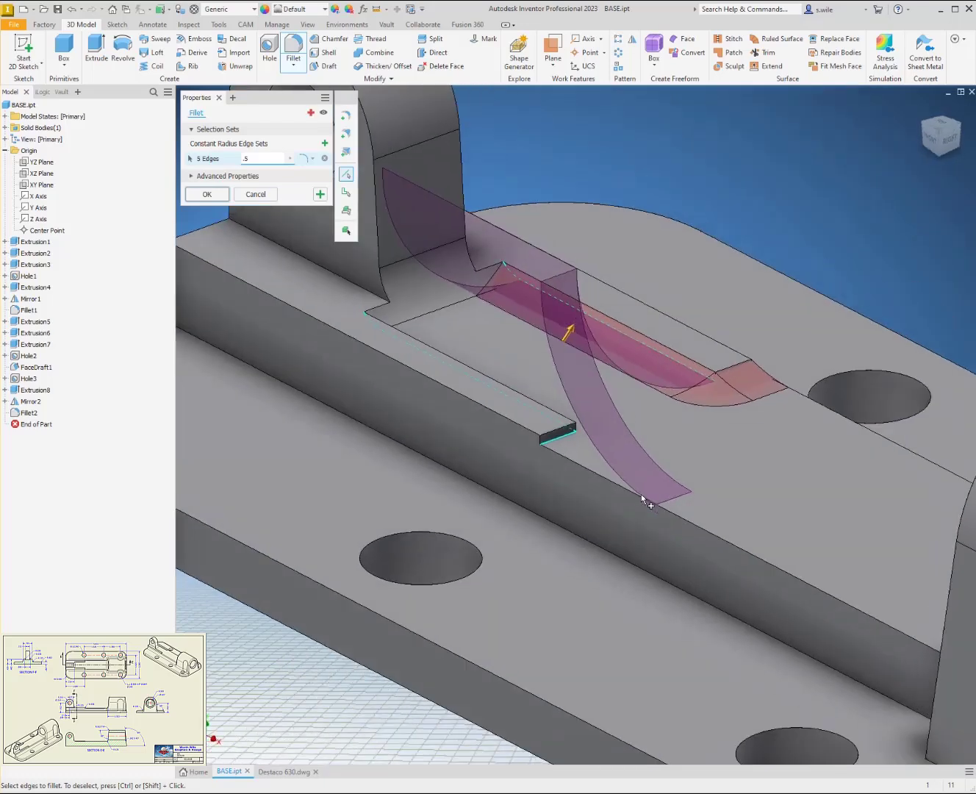
{"action": "left_click", "coordinate": [644, 502]}
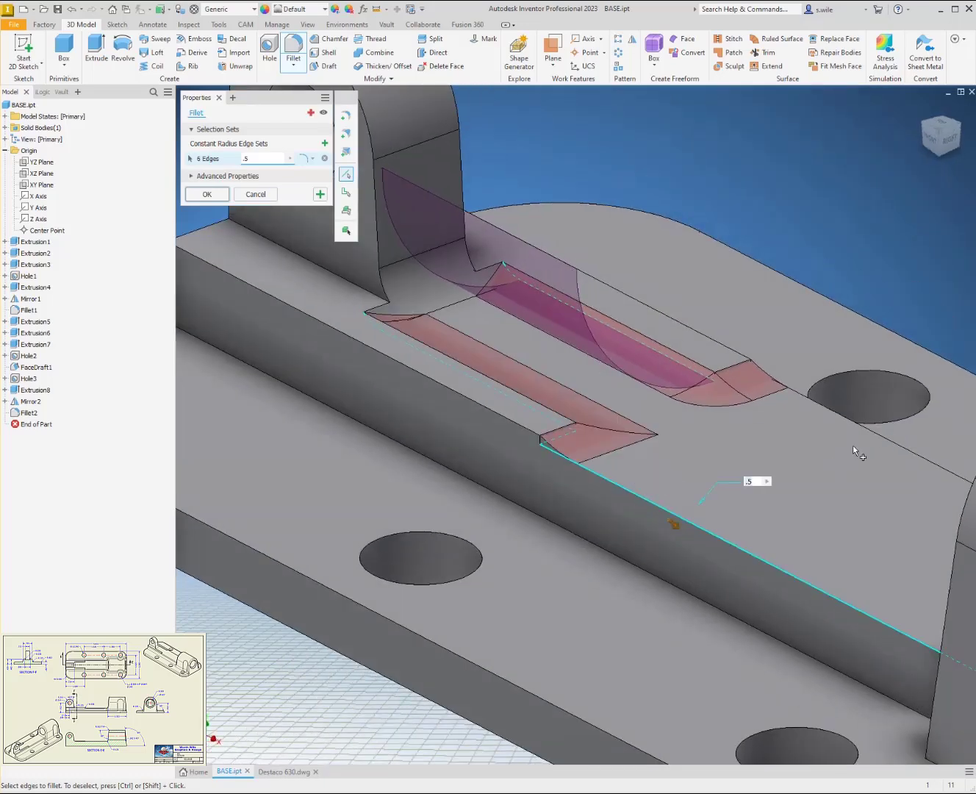
{"action": "left_click", "coordinate": [866, 428]}
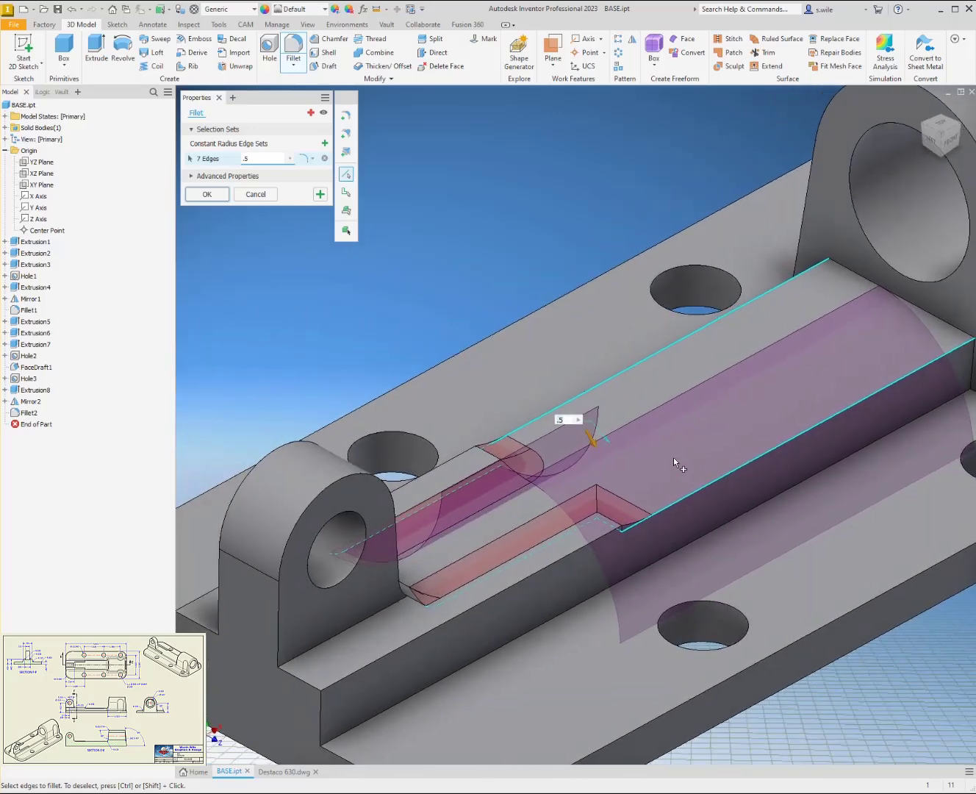
{"action": "left_click", "coordinate": [356, 620]}
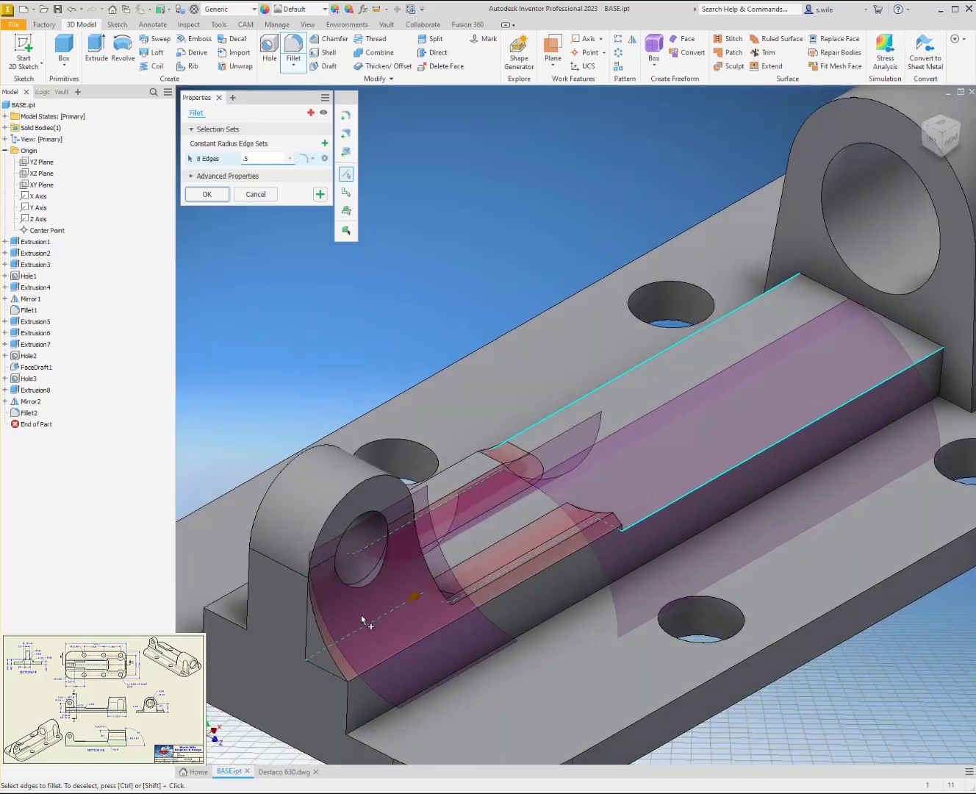
{"action": "left_click", "coordinate": [607, 570]}
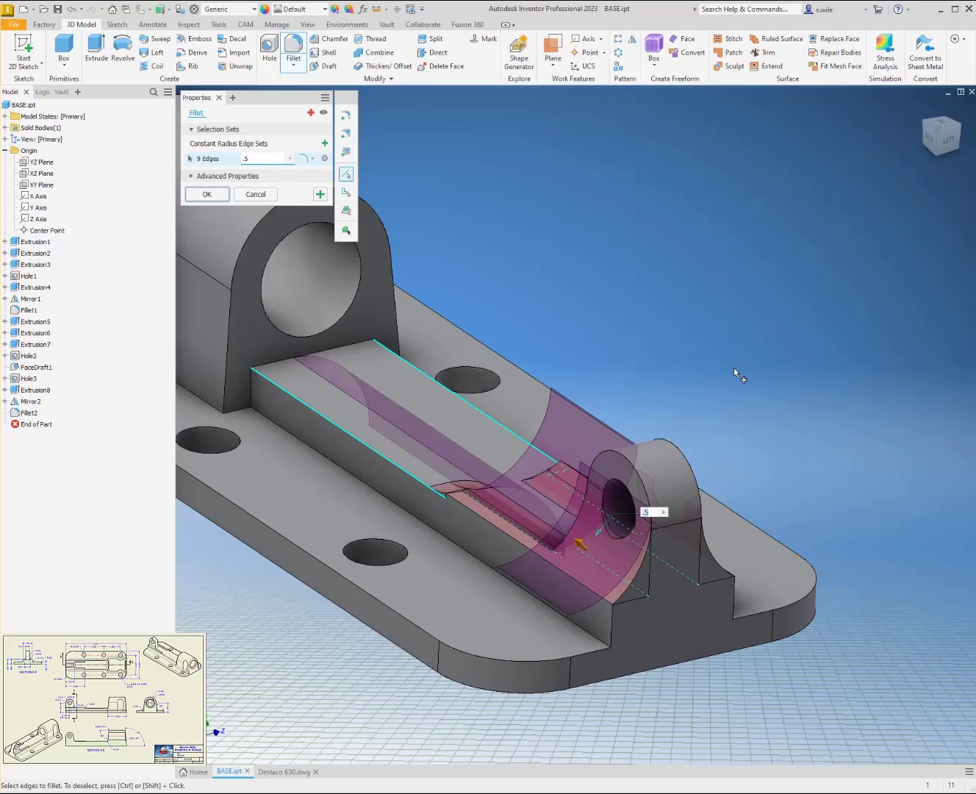
{"action": "type", "text": ".03"}
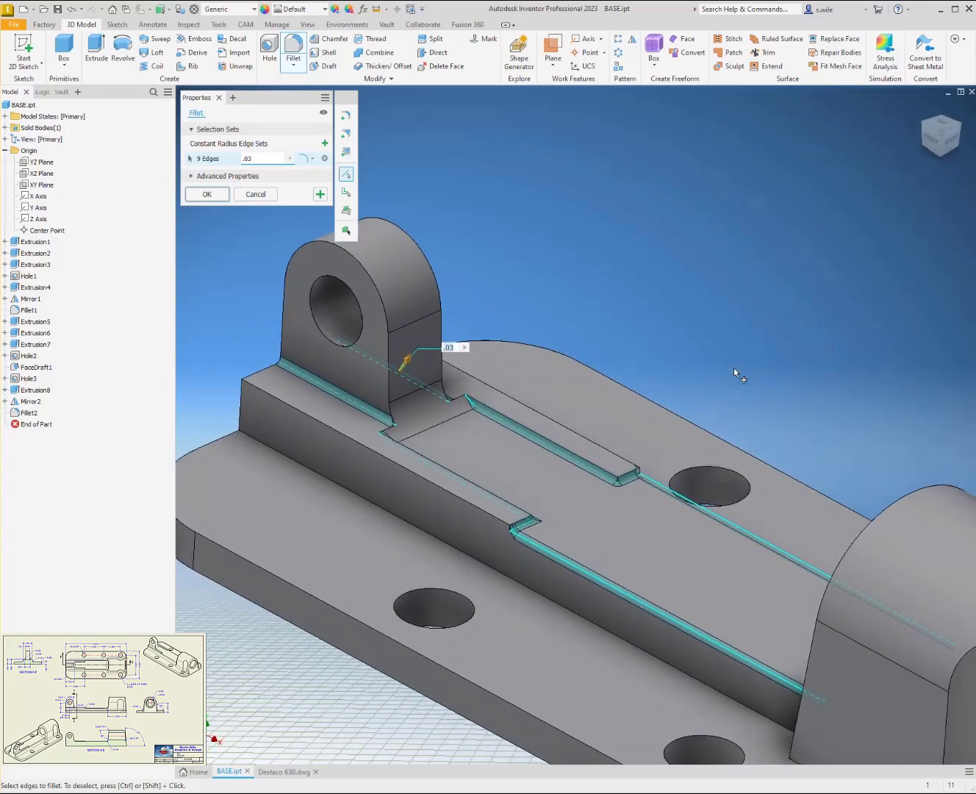
{"action": "key", "text": "Return"}
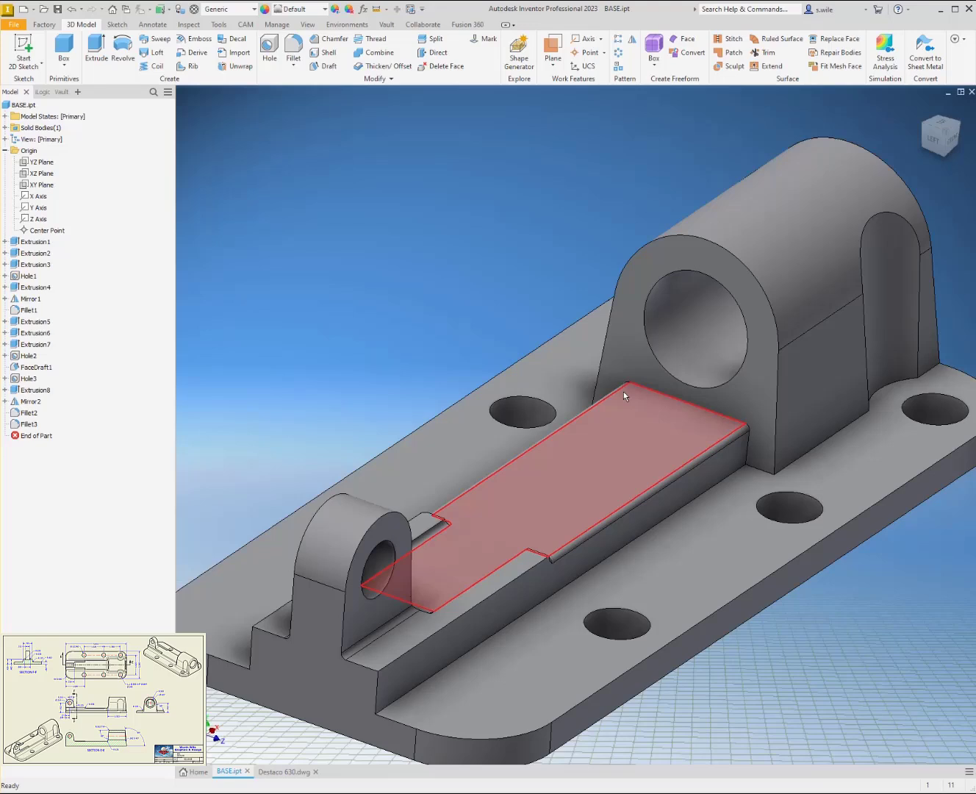
{"action": "mouse_move", "coordinate": [623, 391]}
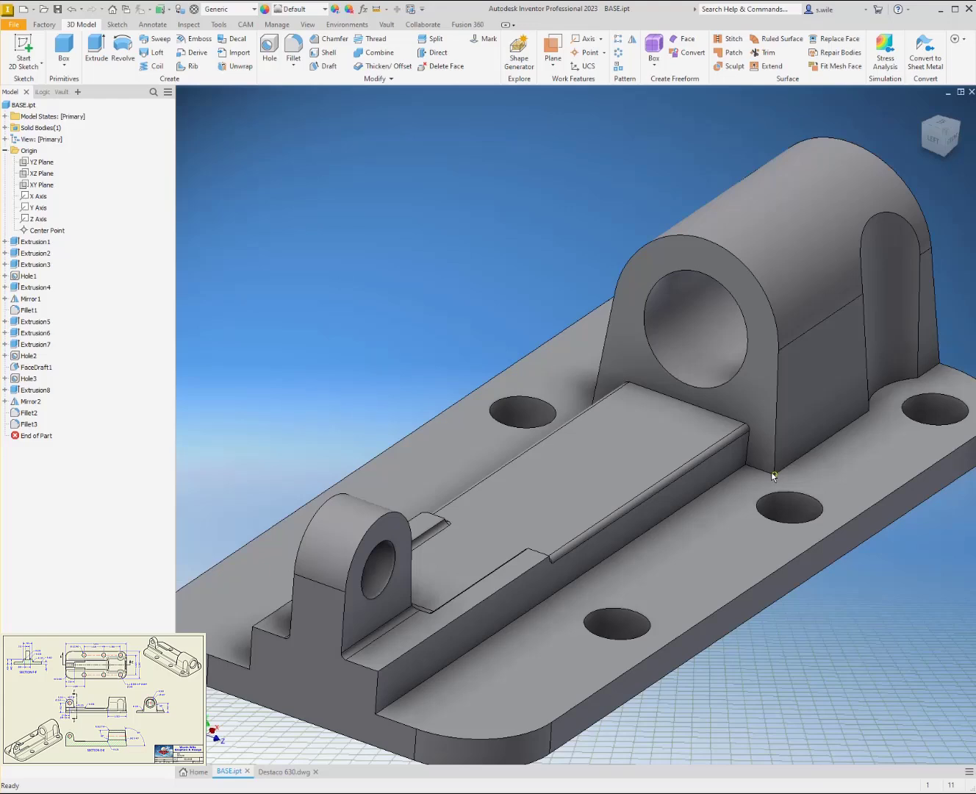
{"action": "left_click", "coordinate": [293, 50]}
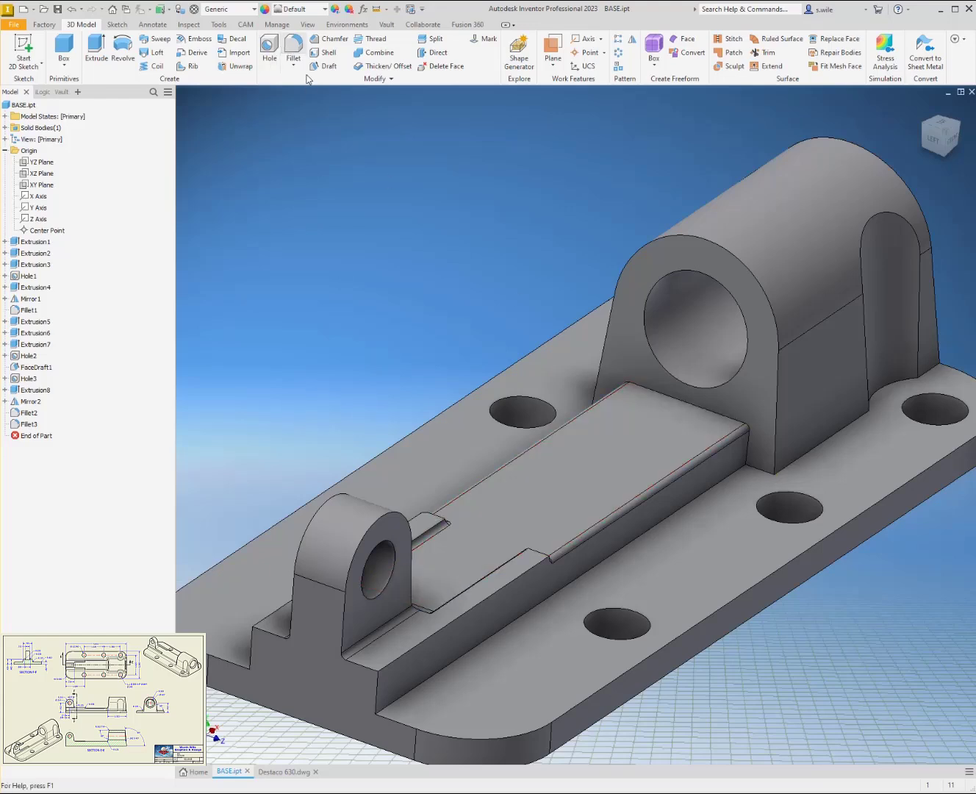
{"action": "left_click", "coordinate": [615, 552]}
{"action": "left_click", "coordinate": [764, 471]}
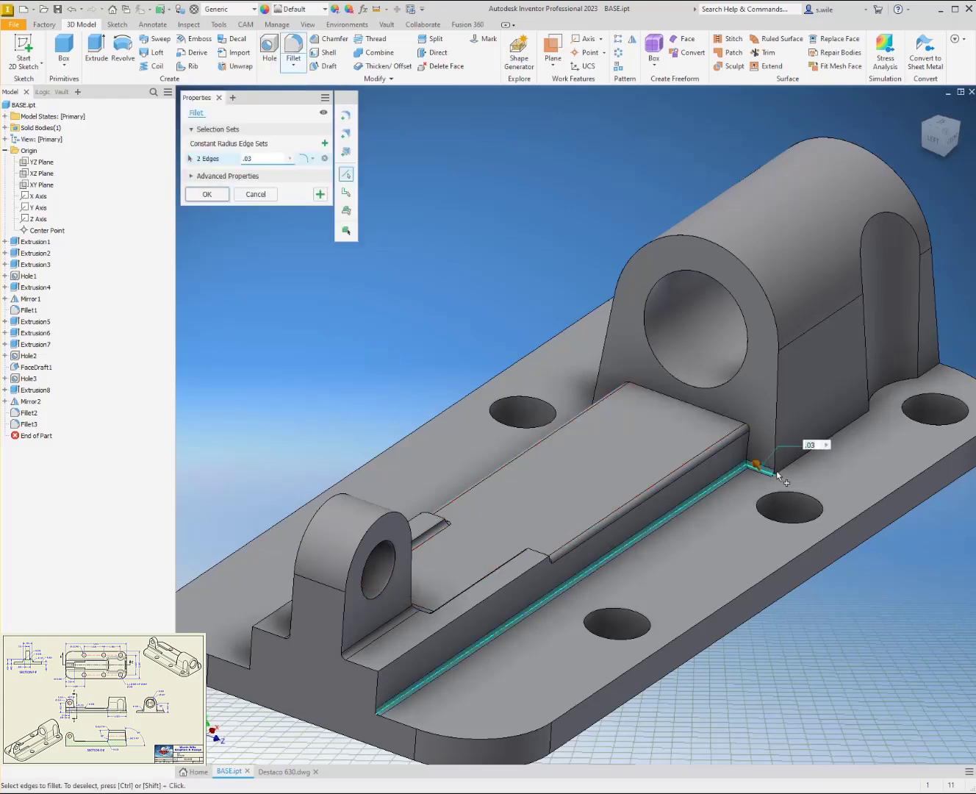
{"action": "left_click", "coordinate": [787, 467]}
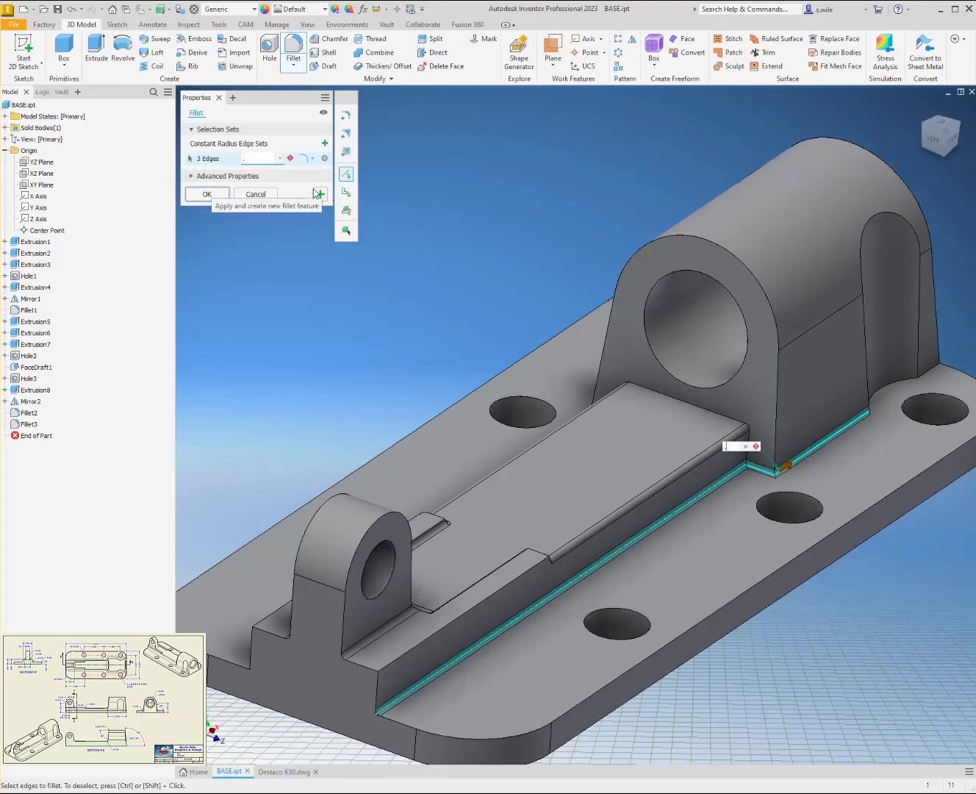
{"action": "type", "text": ".125"}
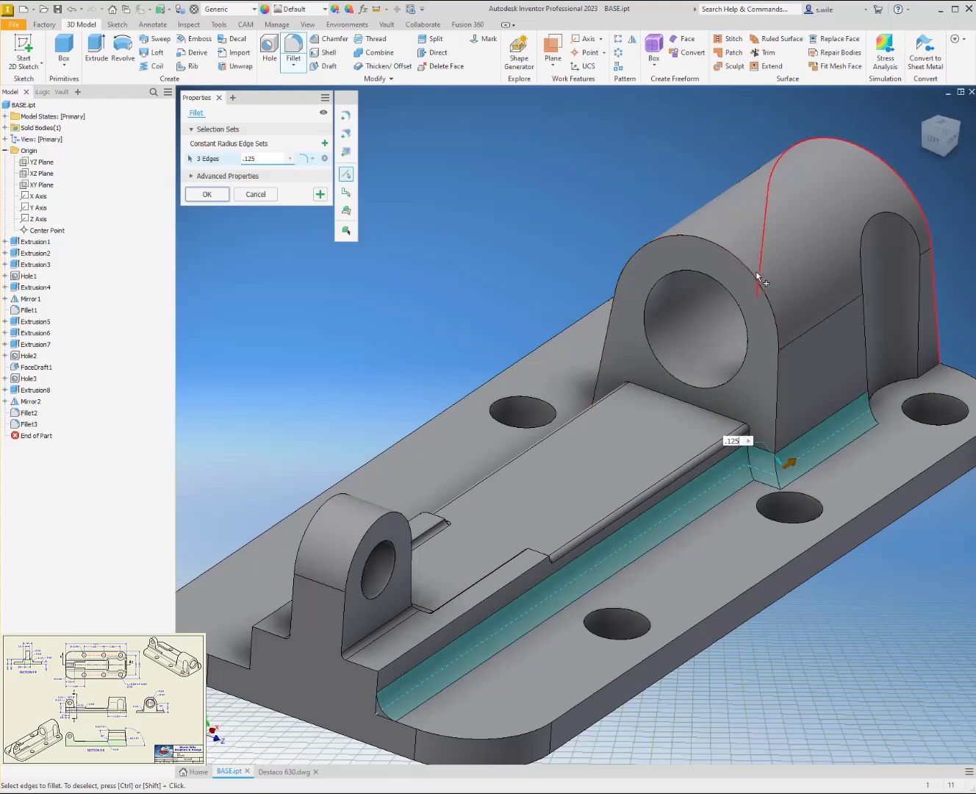
{"action": "key", "text": "Escape"}
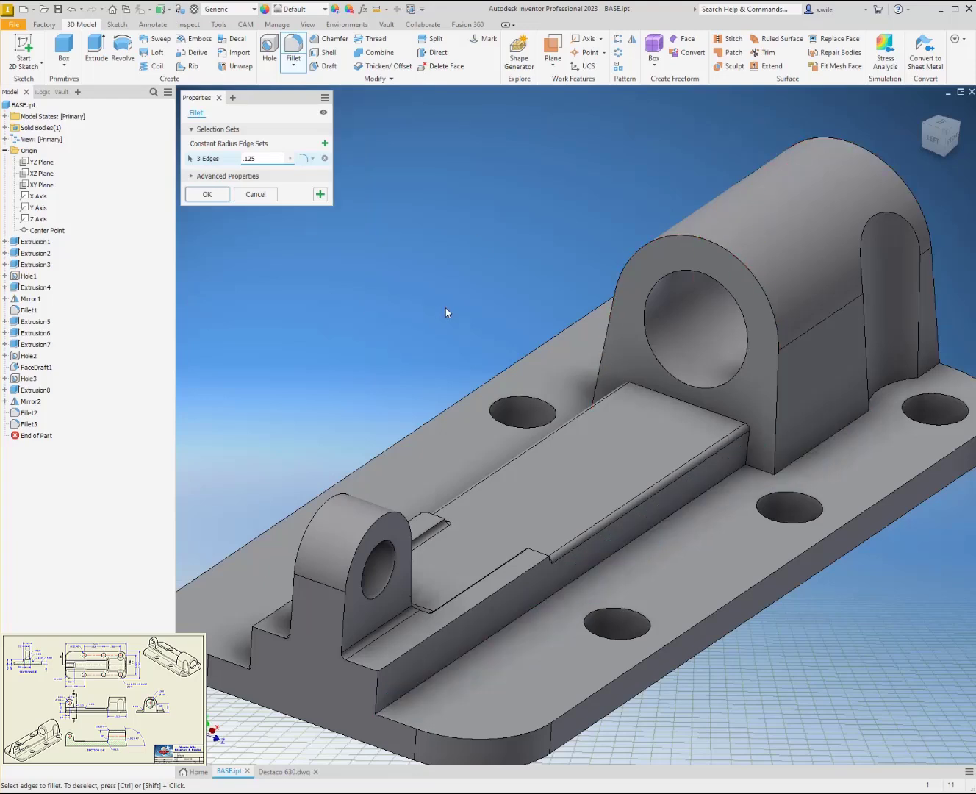
- Fillet the arched body's outline edges at both ends and the edges of both tapered side cuts with a 0.063 in radius
{"action": "key", "text": "f"}
{"action": "left_click", "coordinate": [697, 239]}
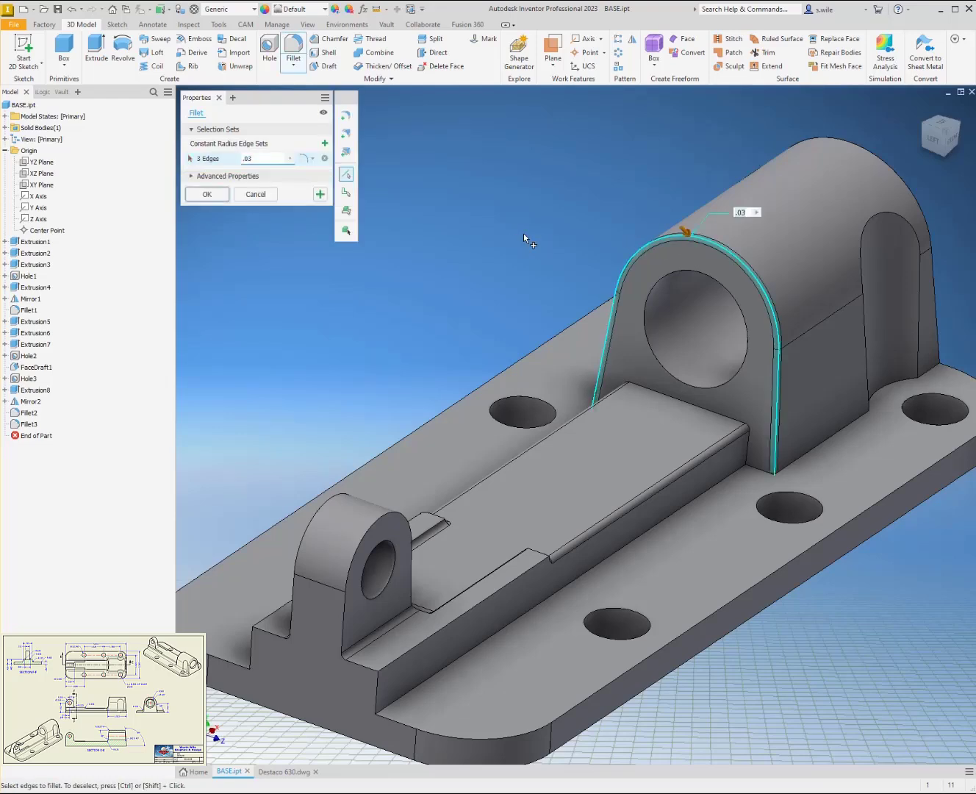
{"action": "left_click", "coordinate": [860, 235]}
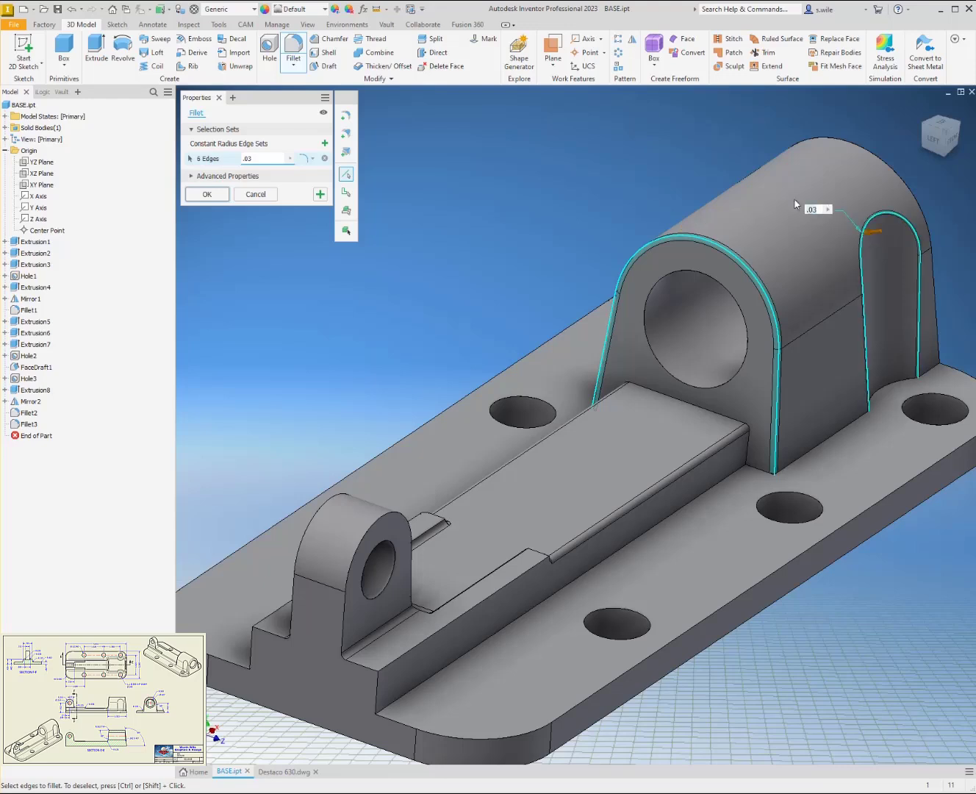
{"action": "left_click", "coordinate": [748, 179]}
{"action": "left_click", "coordinate": [860, 145]}
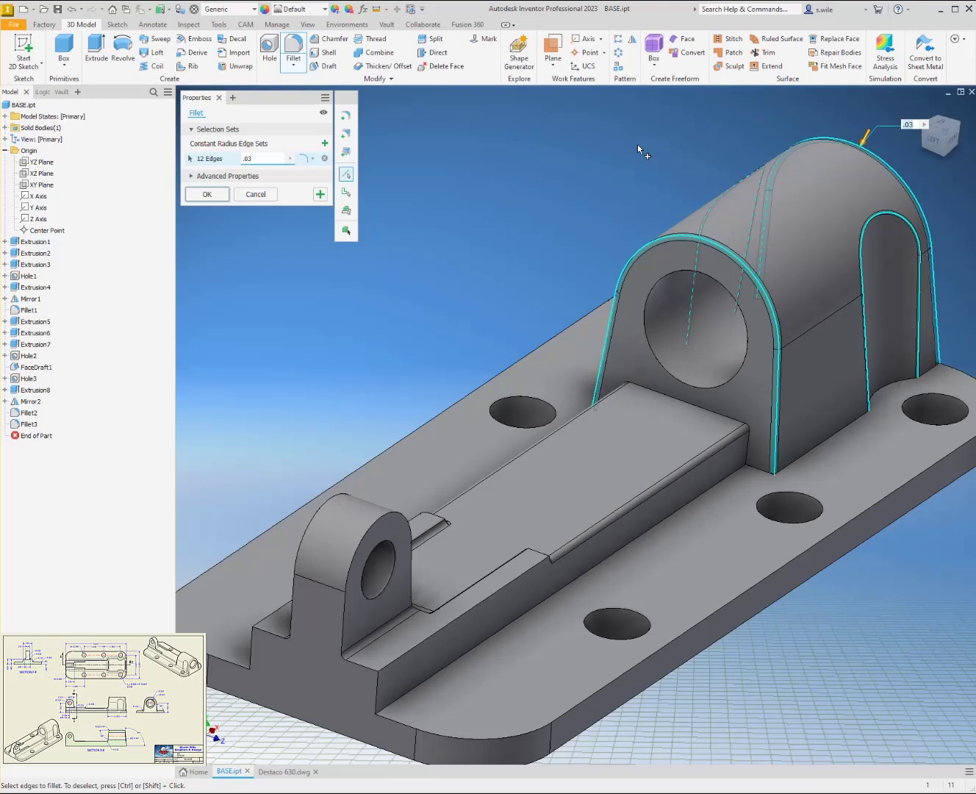
{"action": "key", "text": "BackSpace"}
{"action": "type", "text": "63"}
{"action": "key", "text": "Return"}
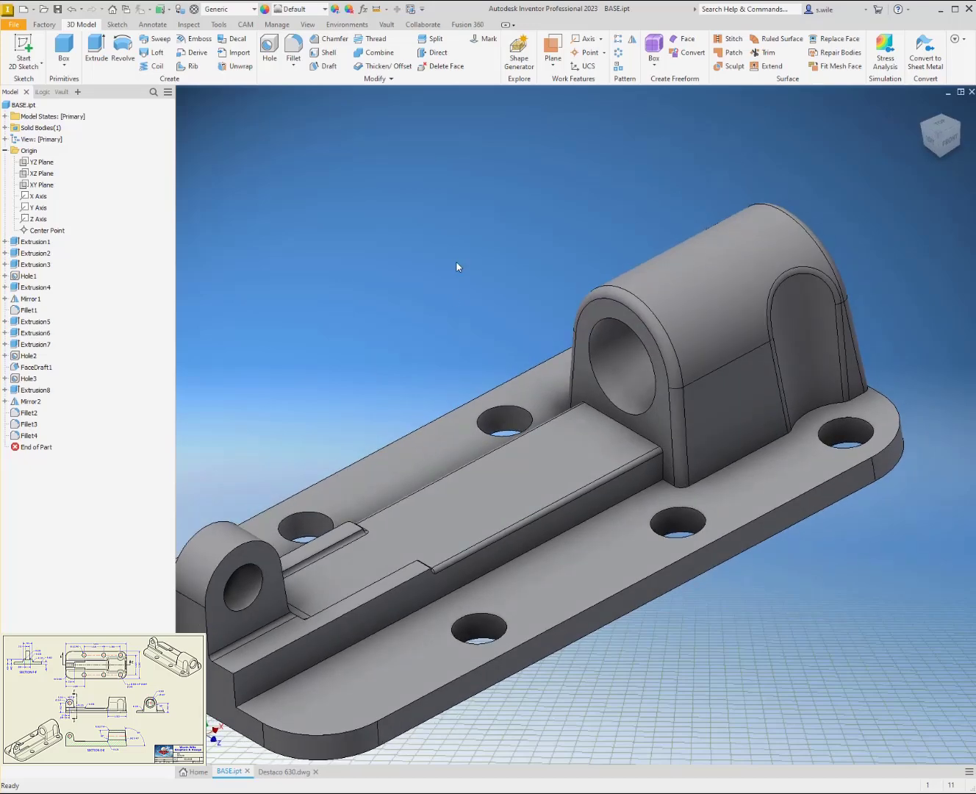
{"action": "left_click", "coordinate": [294, 46]}
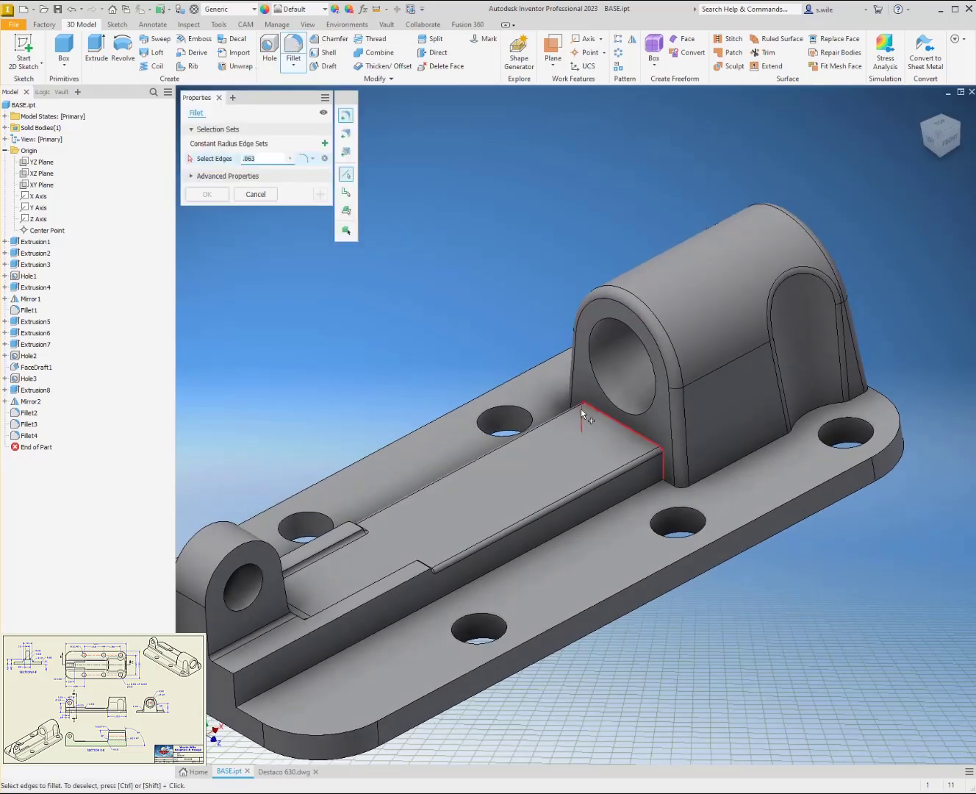
{"action": "left_click", "coordinate": [614, 424]}
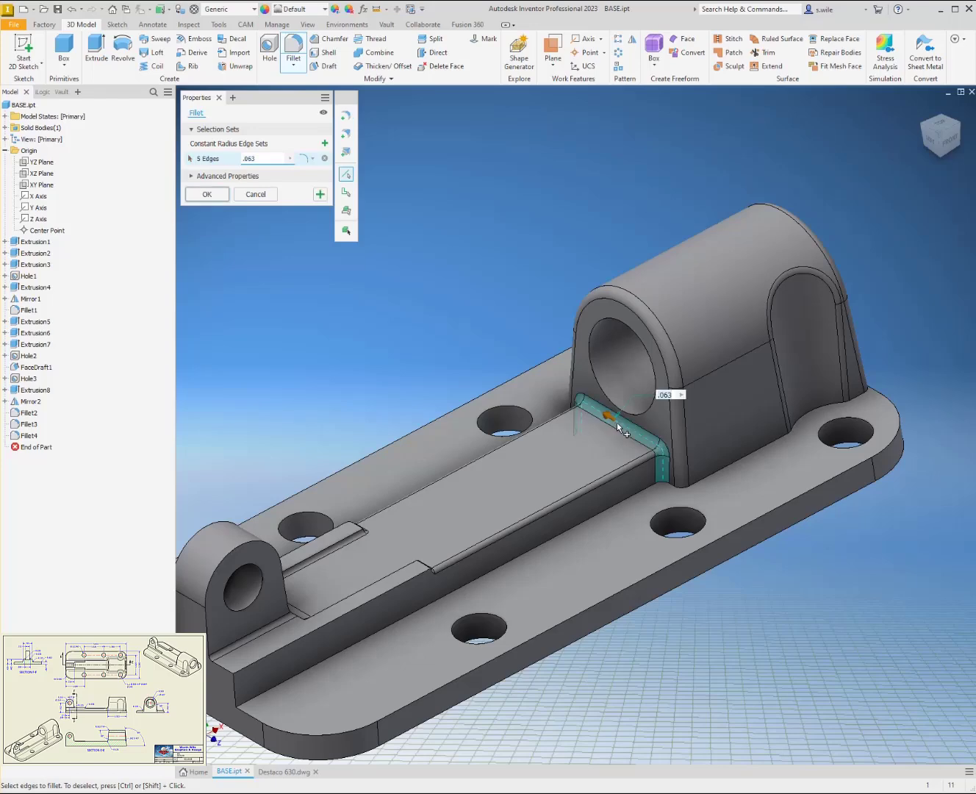
{"action": "left_click", "coordinate": [617, 504]}
{"action": "left_click", "coordinate": [667, 478]}
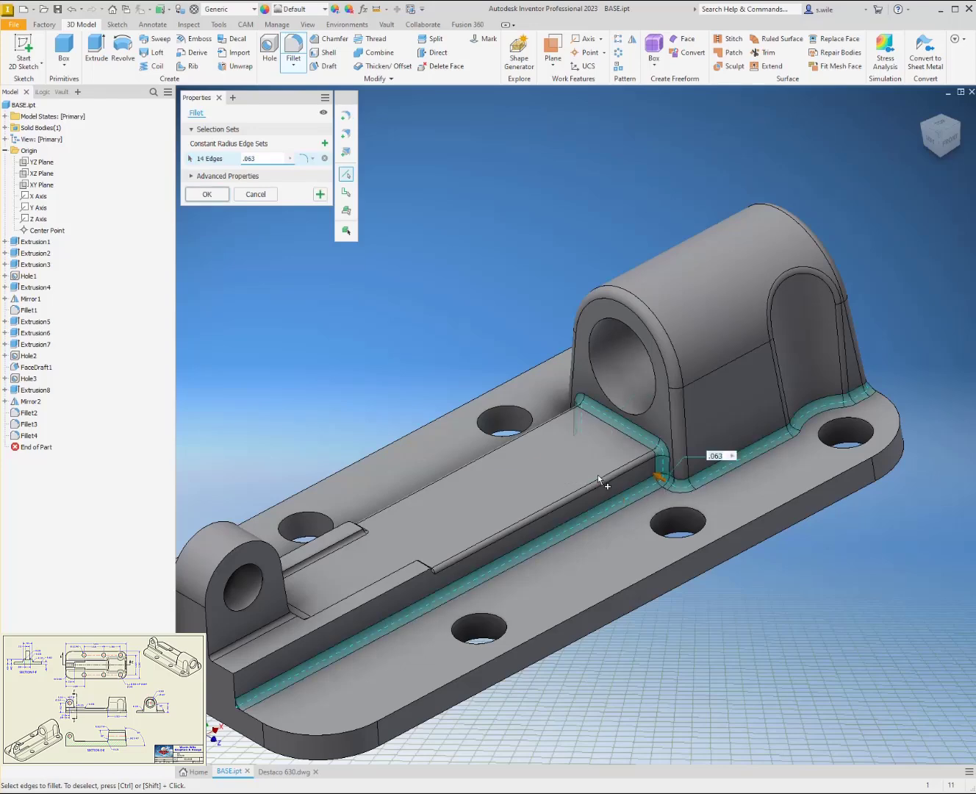
{"action": "mouse_move", "coordinate": [446, 433]}
{"action": "middle_mouse_down", "text": "shift"}
{"action": "mouse_move", "coordinate": [428, 387]}
{"action": "mouse_move", "coordinate": [436, 447]}
{"action": "middle_mouse_up", "text": "shift"}
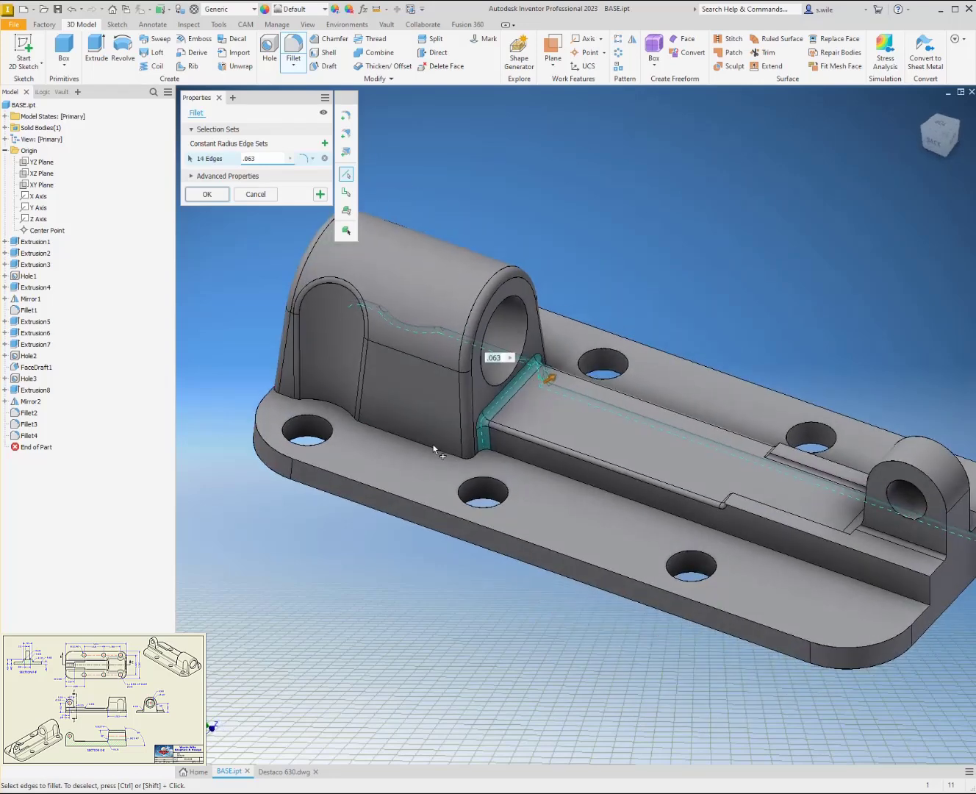
{"action": "scroll", "coordinate": [500, 458], "scroll_direction": "up", "scroll_amount": 3}
{"action": "left_click", "coordinate": [501, 457]}
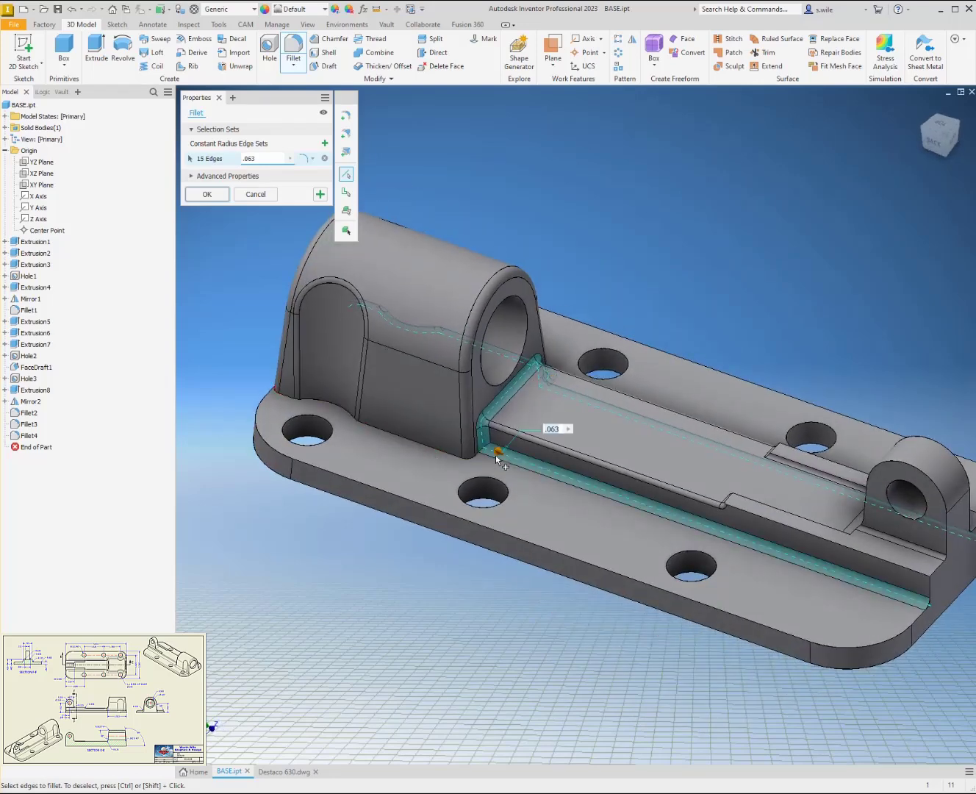
{"action": "left_click", "coordinate": [455, 457]}
{"action": "type", "text": ".125"}
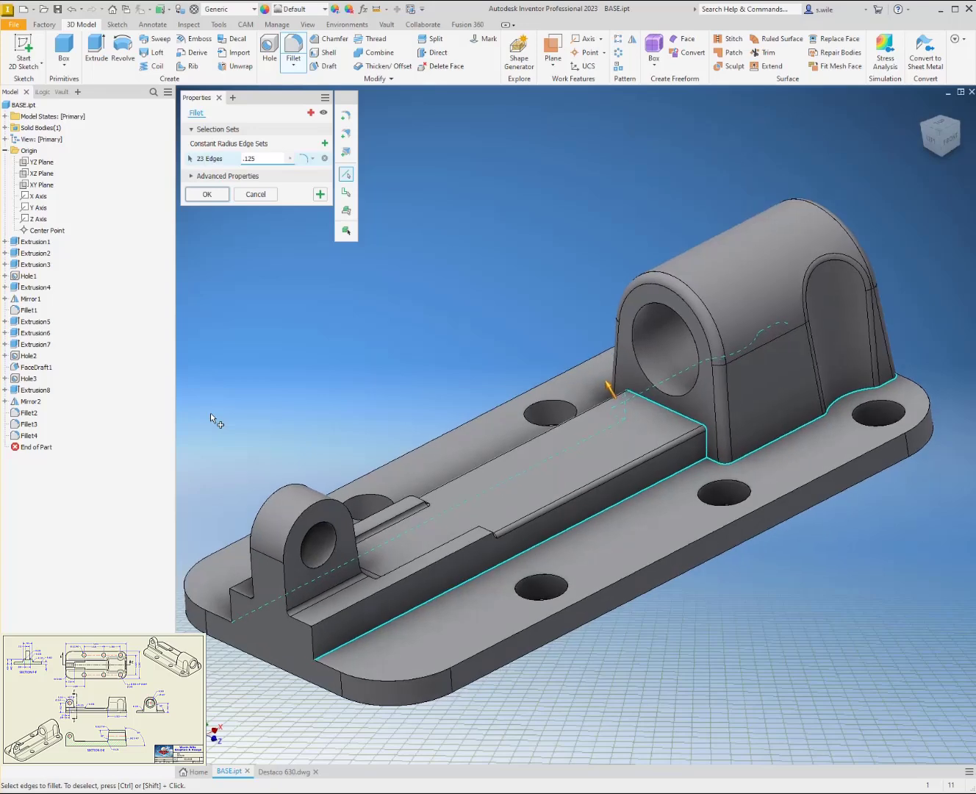
{"action": "key", "text": "Escape"}
- Fillet the edges where the raised rail meets the arched body's end face with a 0.125 in radius
{"action": "key", "text": "f"}
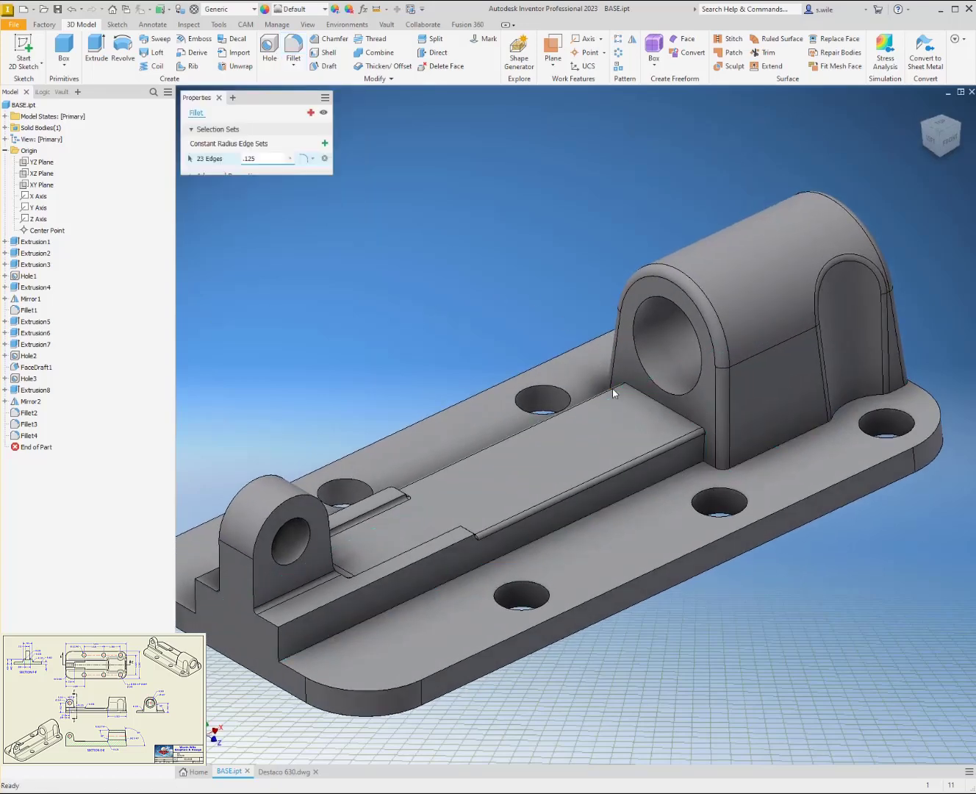
{"action": "left_click", "coordinate": [655, 402]}
{"action": "type", "text": ".1"}
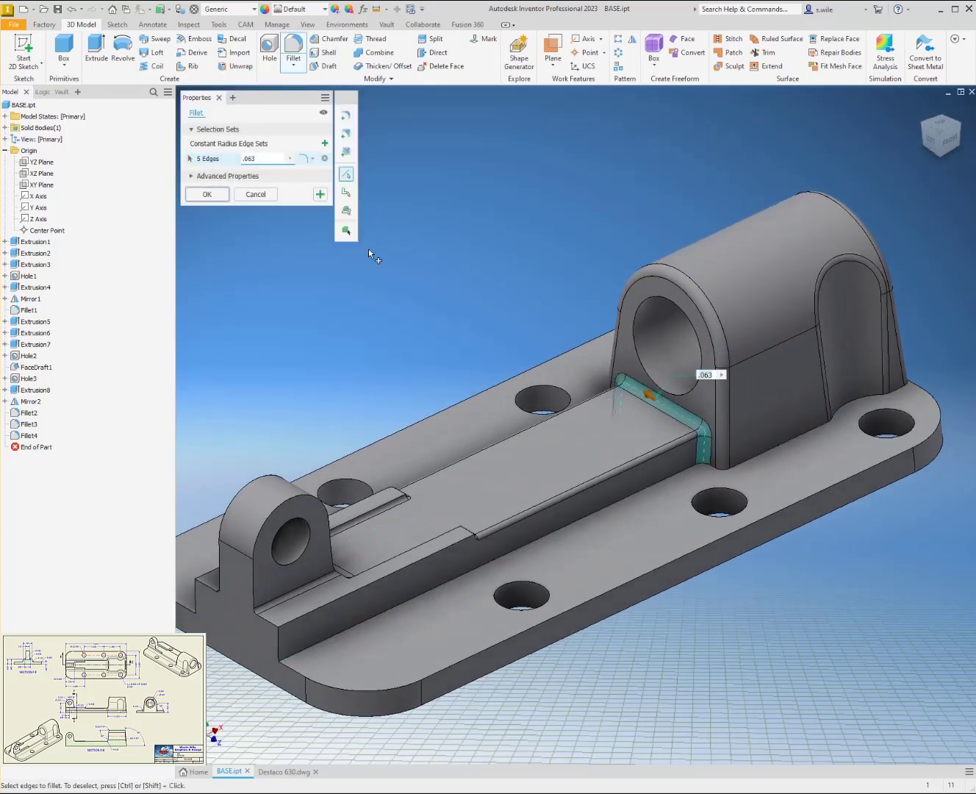
{"action": "type", "text": "25"}
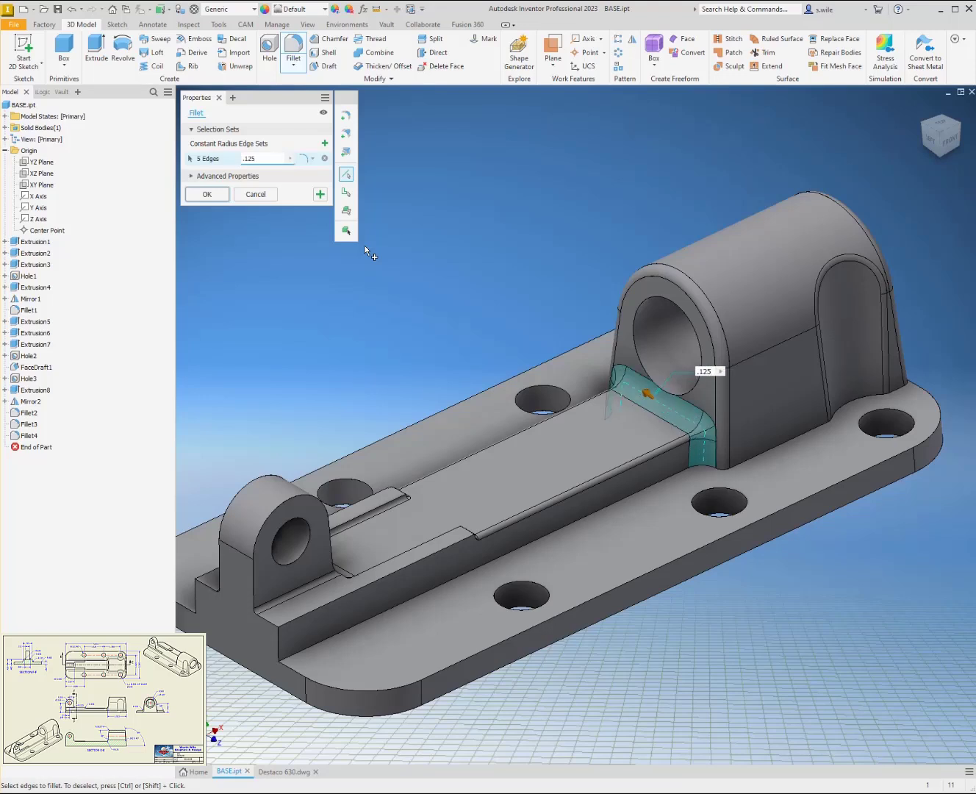
{"action": "key", "text": "Return"}
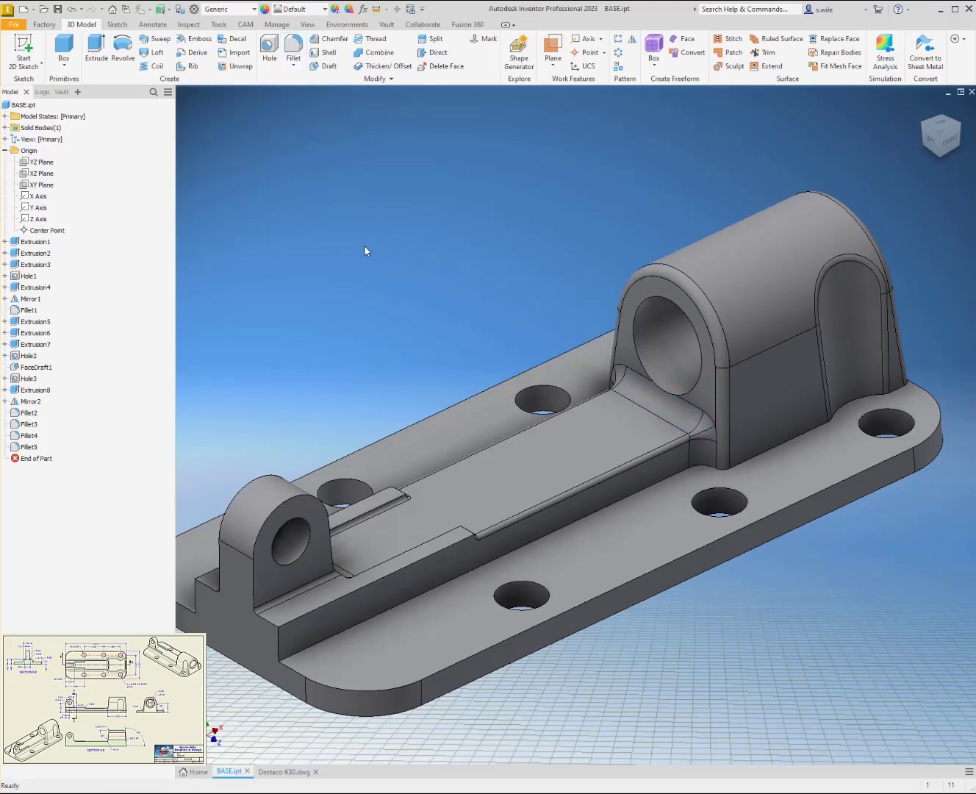
- Fillet the bottom edges where the raised rail and arched body meet the base plate, along both sides
{"action": "left_click", "coordinate": [293, 46]}
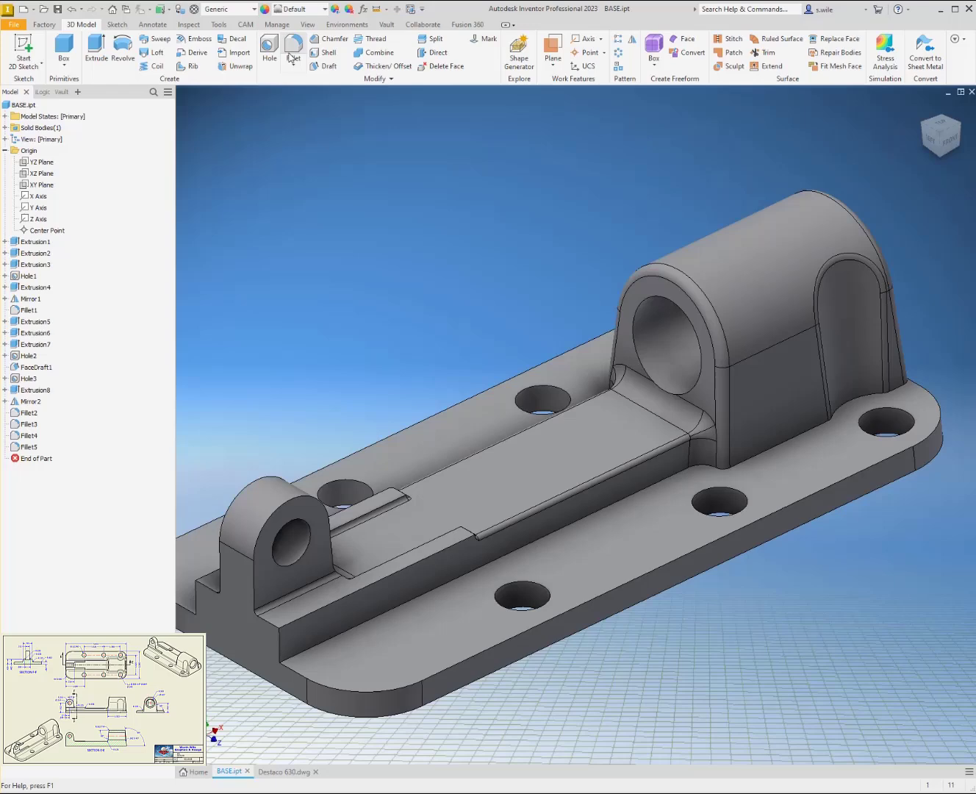
{"action": "left_click", "coordinate": [557, 526]}
{"action": "middle_click_drag", "start_coordinate": [444, 360], "coordinate": [441, 478], "text": "shift"}
{"action": "left_click", "coordinate": [442, 478]}
{"action": "middle_click_drag", "start_coordinate": [237, 422], "coordinate": [253, 410], "text": "shift"}
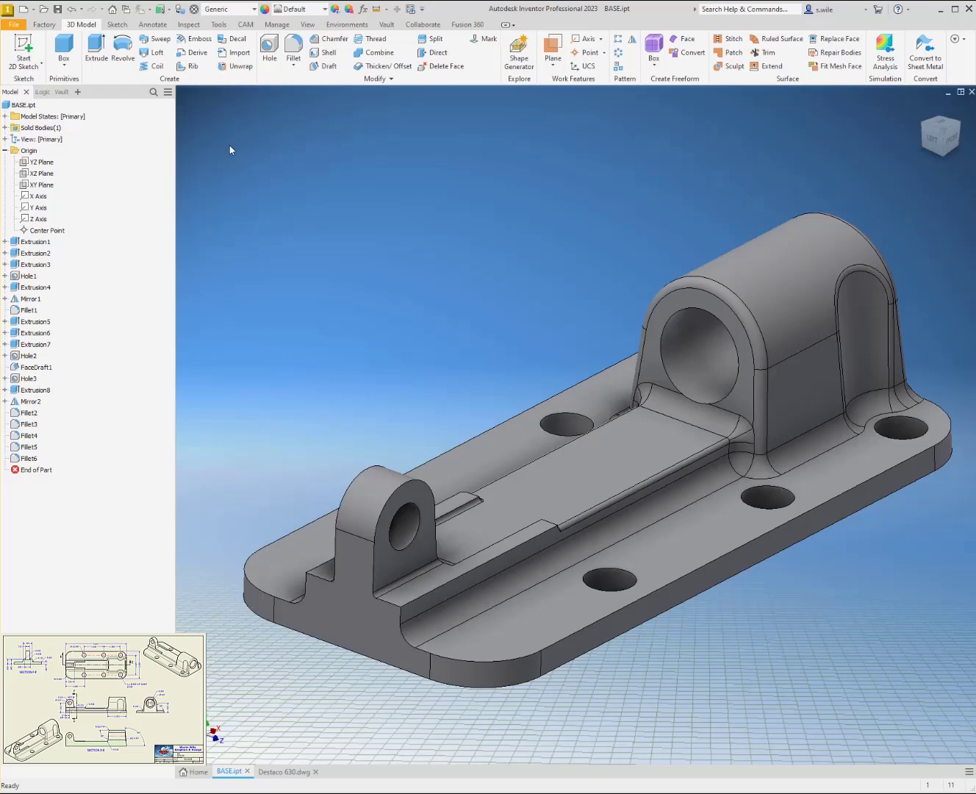
{"action": "middle_click_drag", "start_coordinate": [286, 247], "coordinate": [732, 508], "text": "shift"}
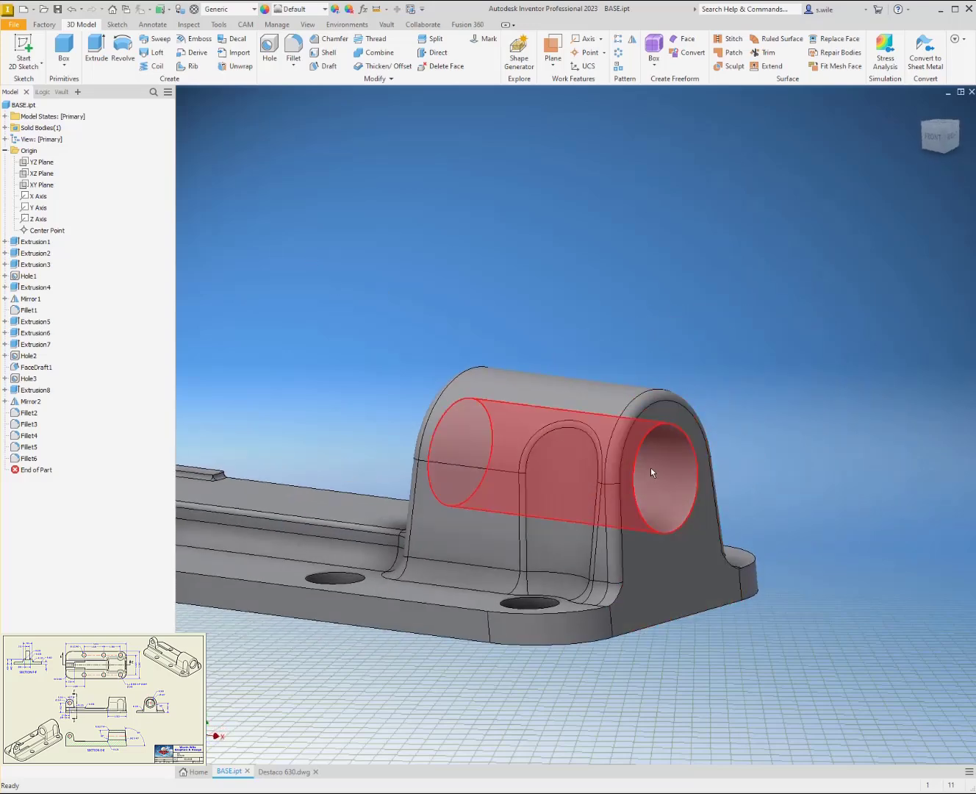
{"action": "middle_click_drag", "start_coordinate": [650, 468], "coordinate": [651, 466], "text": "shift"}
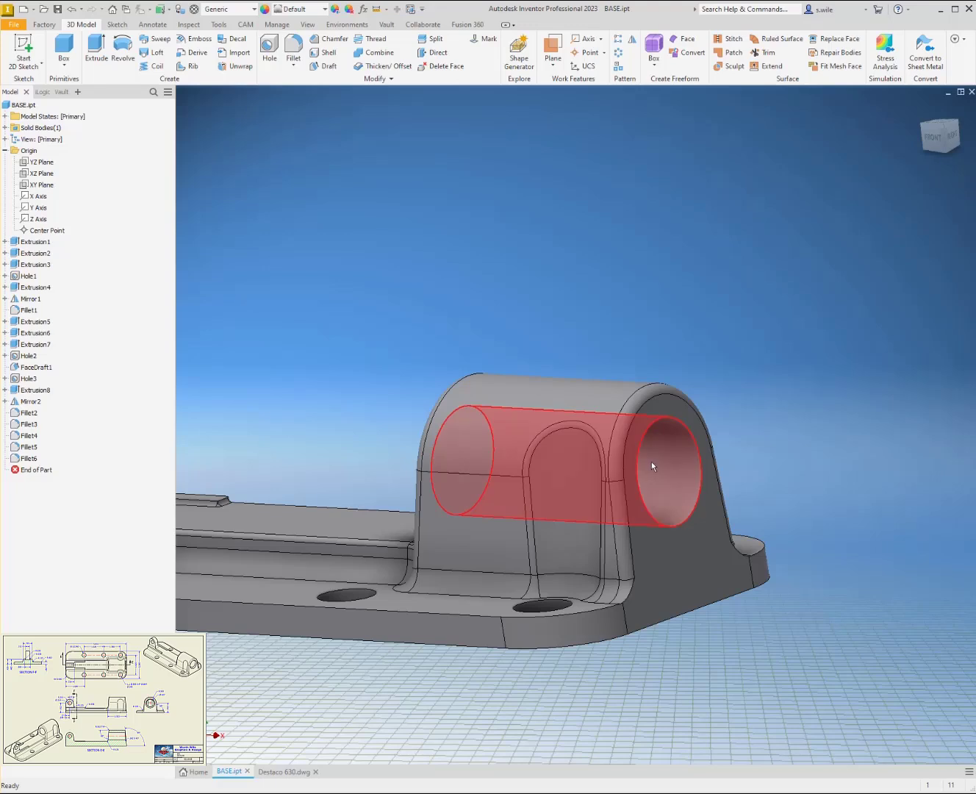
{"action": "mouse_move", "coordinate": [651, 463]}
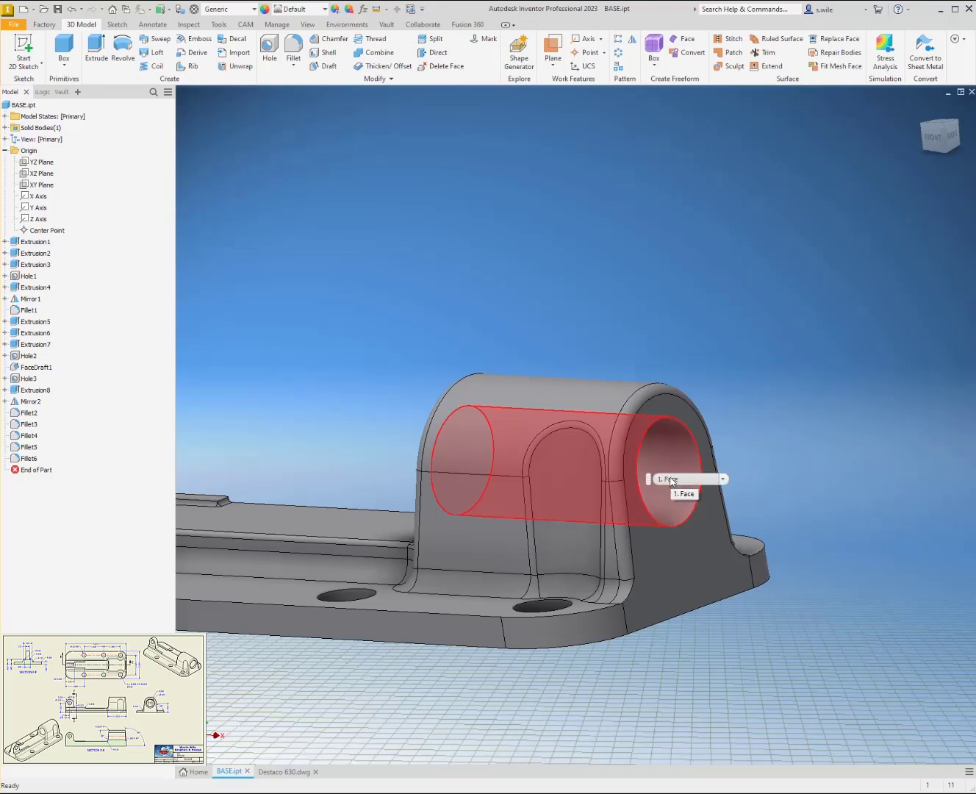
- Start a sketch on the XY Plane and slice the graphics through the part
{"action": "left_click", "coordinate": [38, 184]}
{"action": "key", "text": "s"}
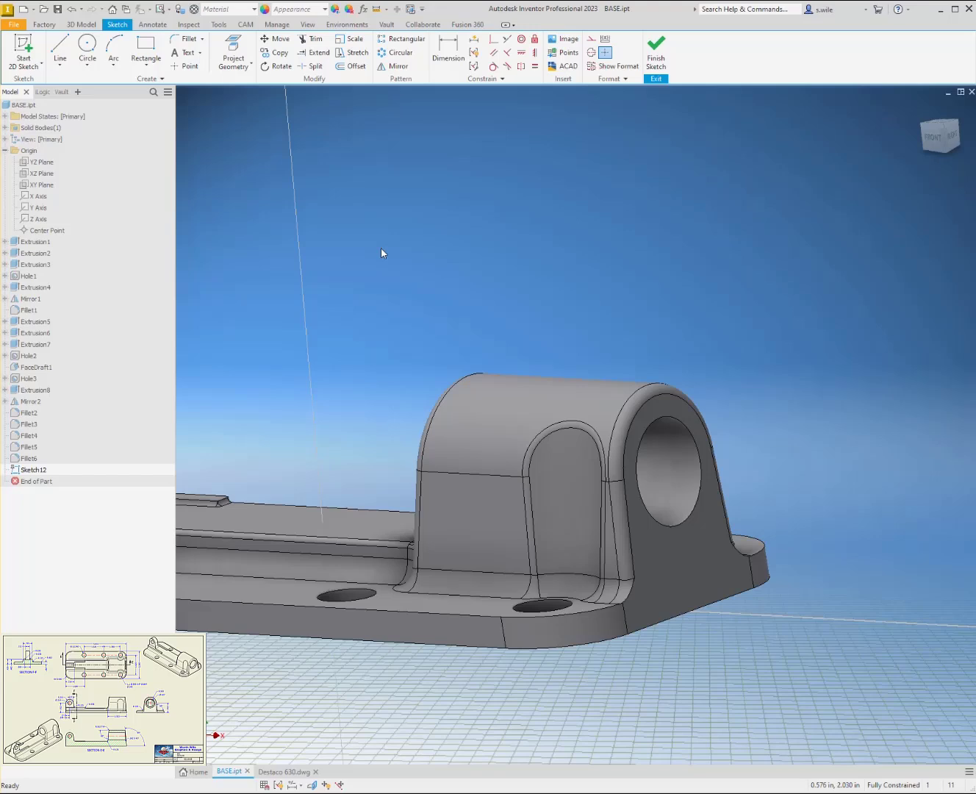
{"action": "key", "text": "F7"}
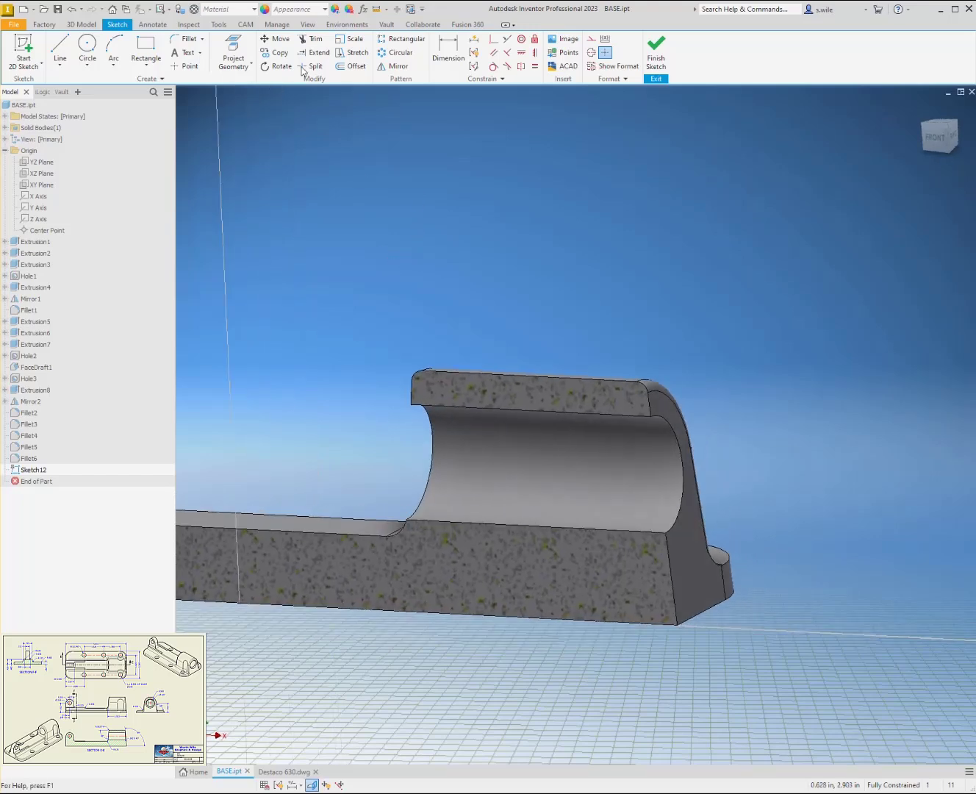
- Project the large bore's lower edge and the arched end face's bottom edge into the sketch
{"action": "left_click", "coordinate": [233, 53]}
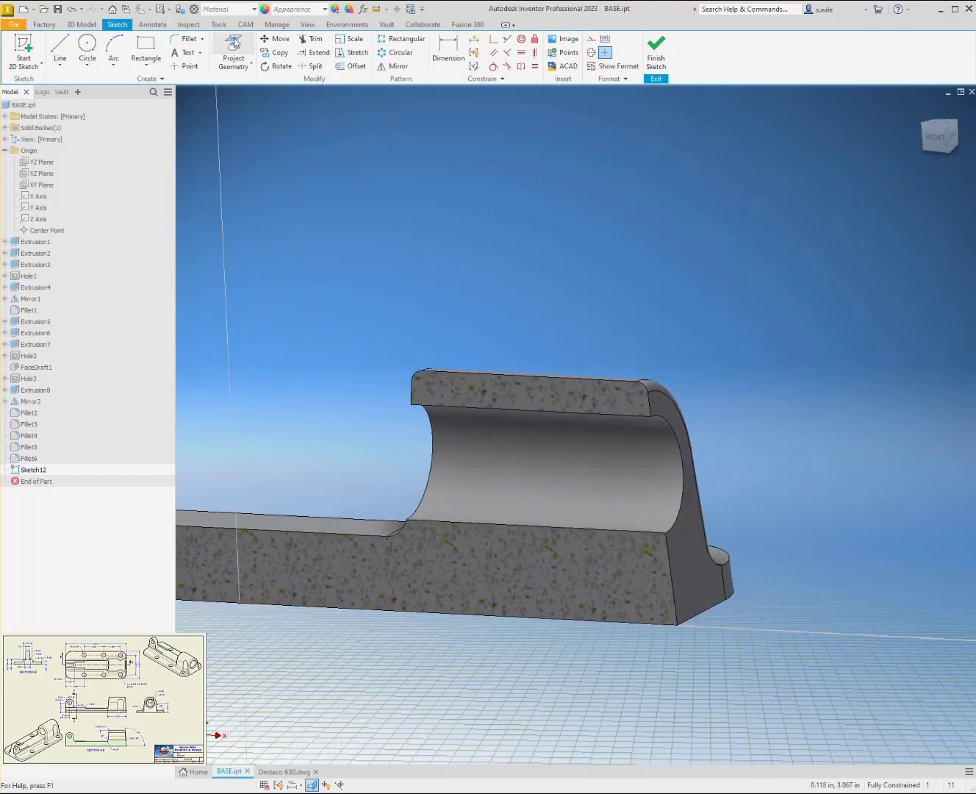
{"action": "left_click", "coordinate": [637, 531]}
{"action": "key", "text": "Escape"}
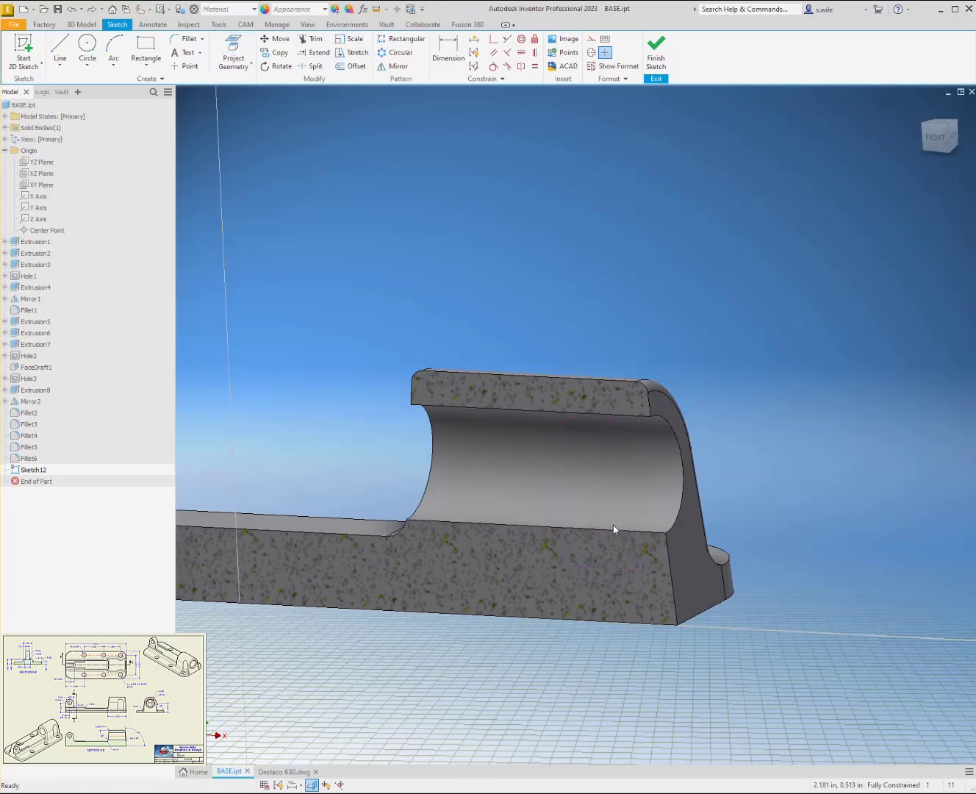
{"action": "left_click", "coordinate": [233, 53]}
{"action": "left_click", "coordinate": [591, 530]}
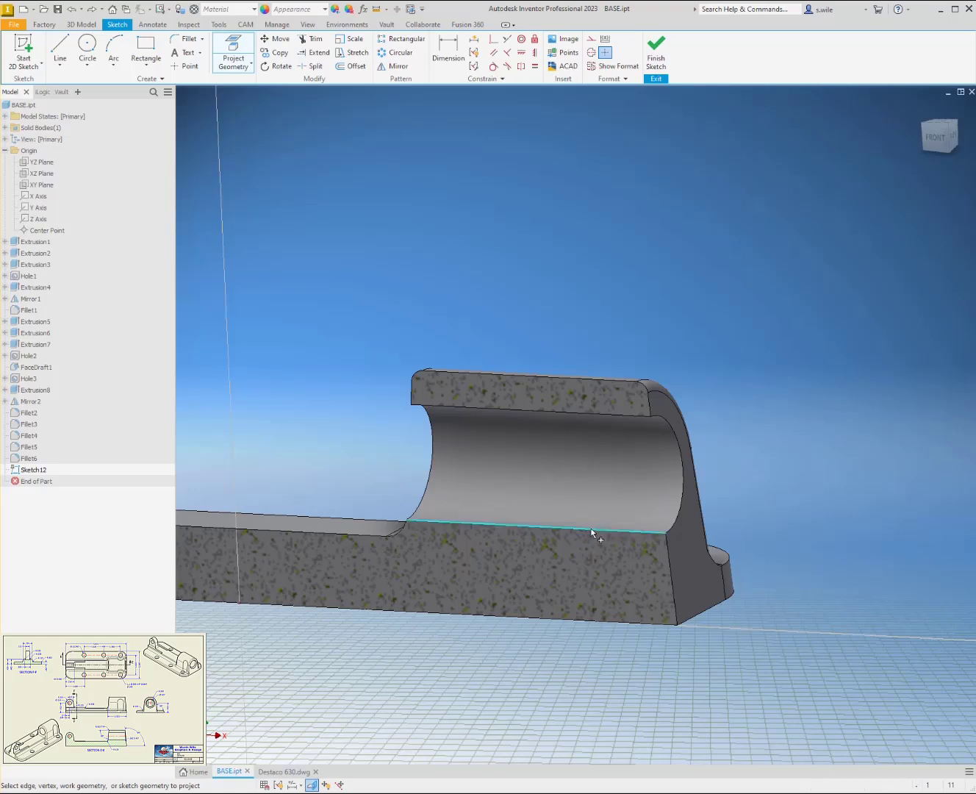
{"action": "middle_click_drag", "start_coordinate": [585, 442], "coordinate": [630, 453], "text": "shift"}
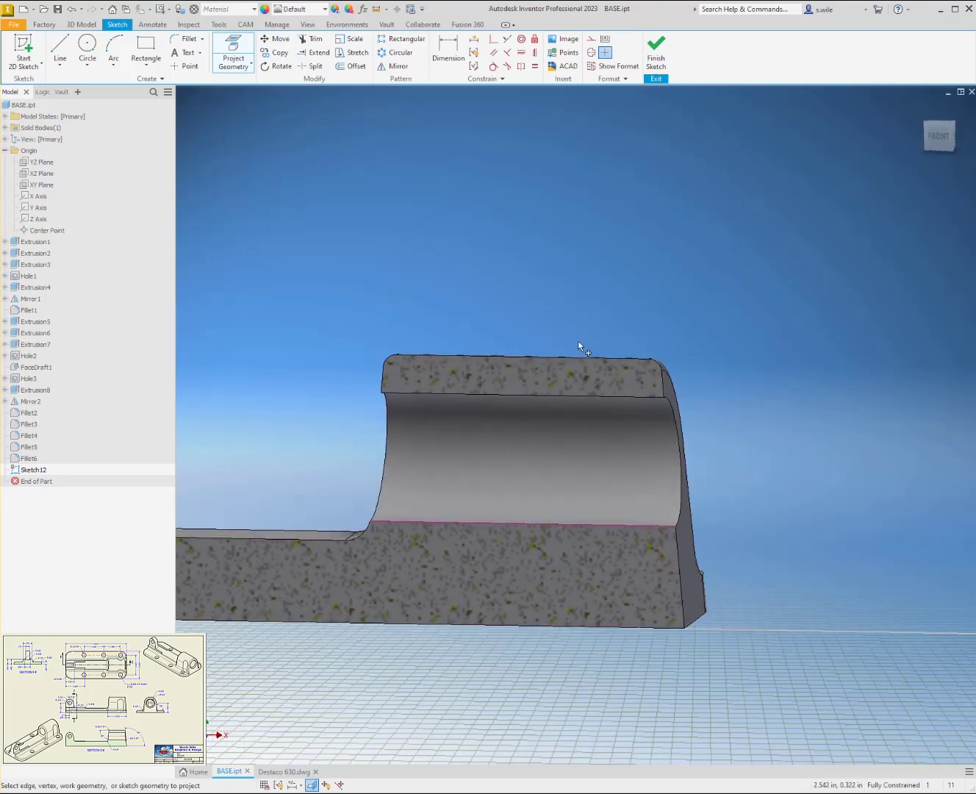
{"action": "left_click", "coordinate": [245, 53]}
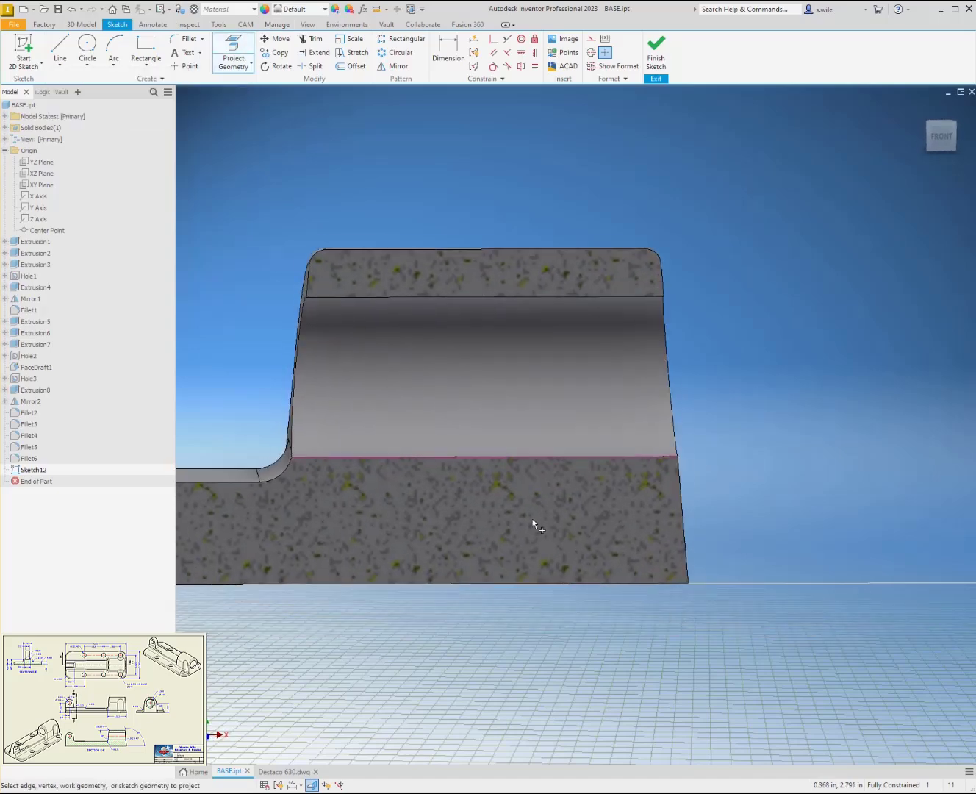
{"action": "left_click", "coordinate": [751, 563]}
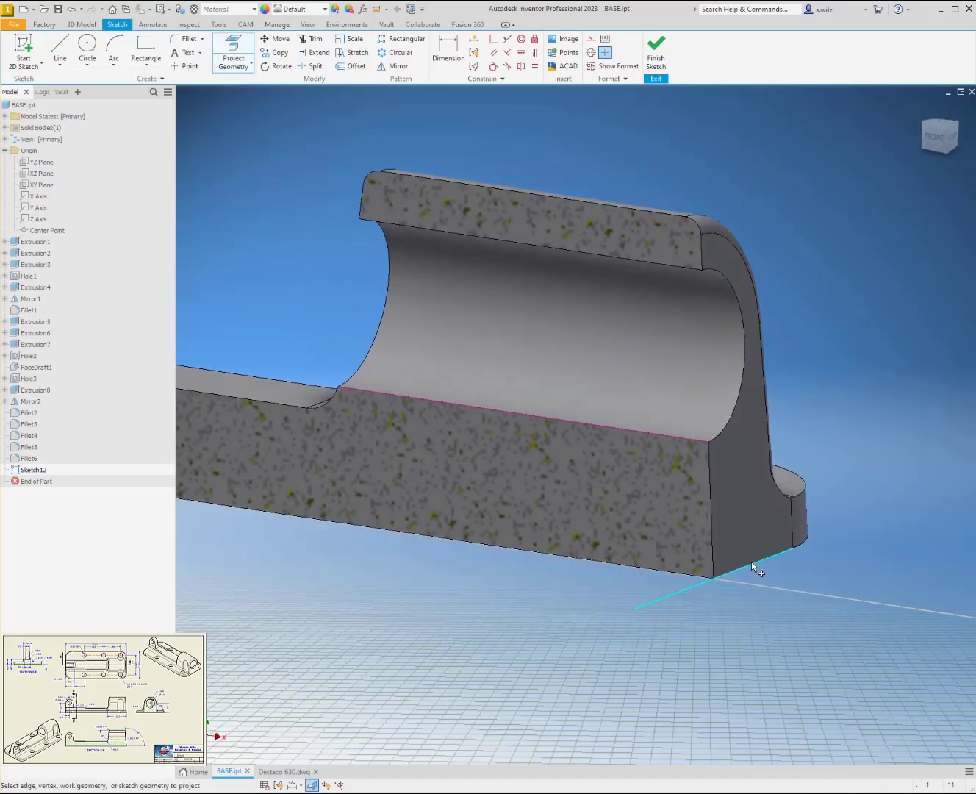
- Sketch a line along the sloped end face from the bore edge's outer end down to the base's bottom corner
{"action": "left_click", "coordinate": [65, 50]}
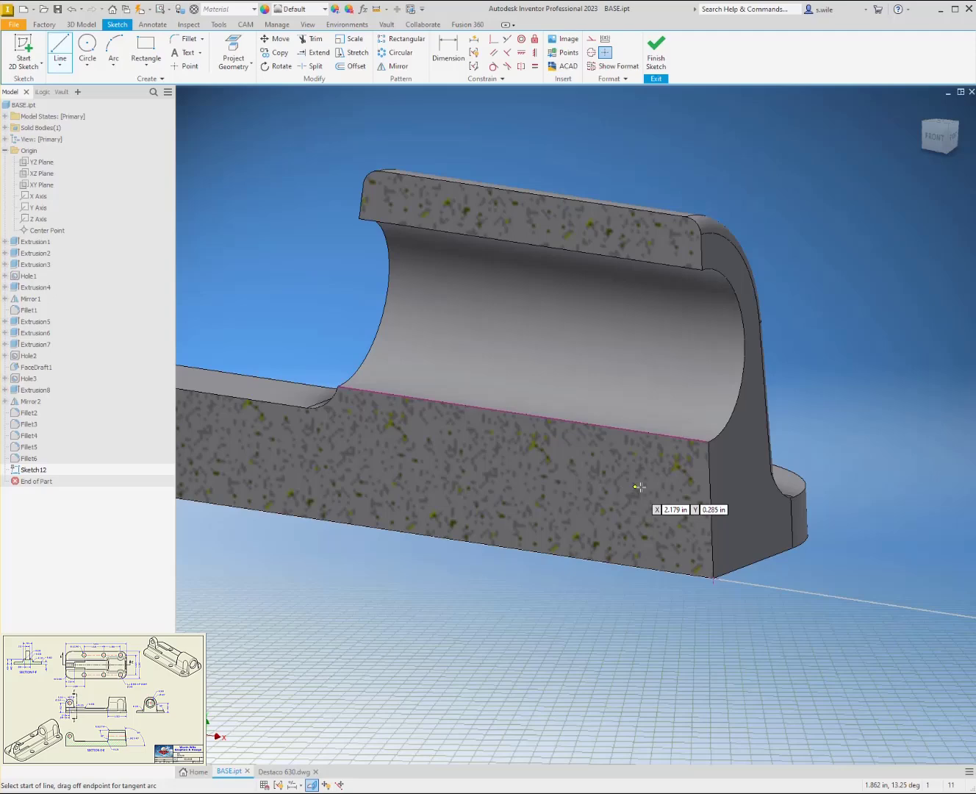
{"action": "left_click", "coordinate": [709, 441]}
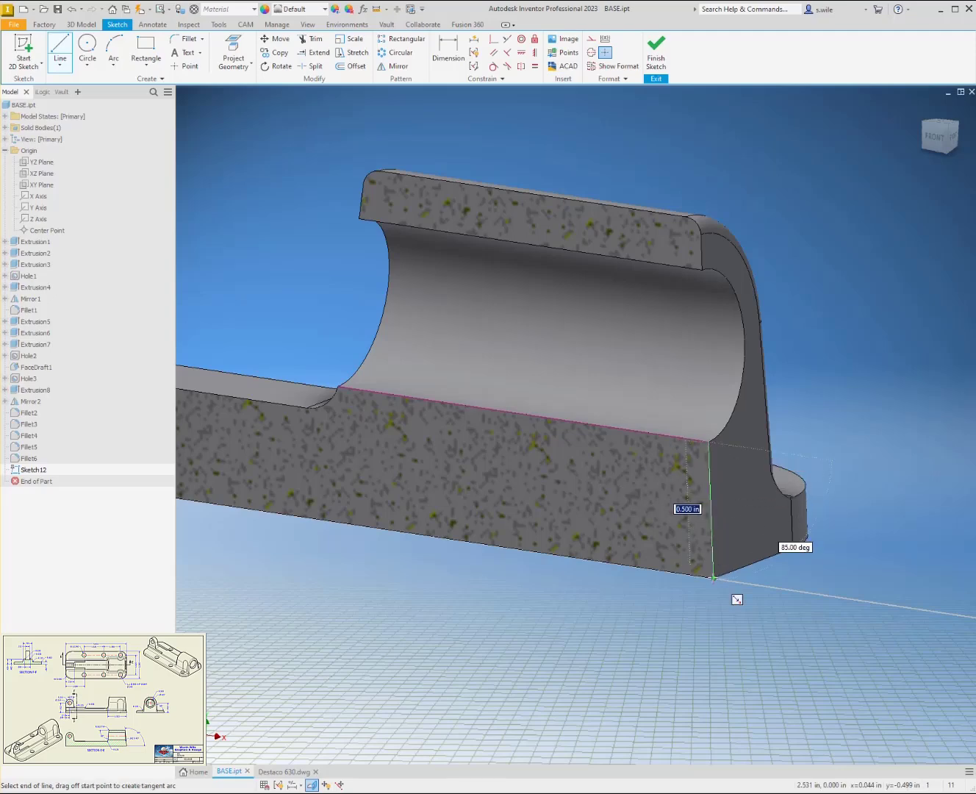
{"action": "left_click", "coordinate": [713, 579]}
{"action": "scroll", "coordinate": [601, 489], "scroll_direction": "up", "scroll_amount": 4}
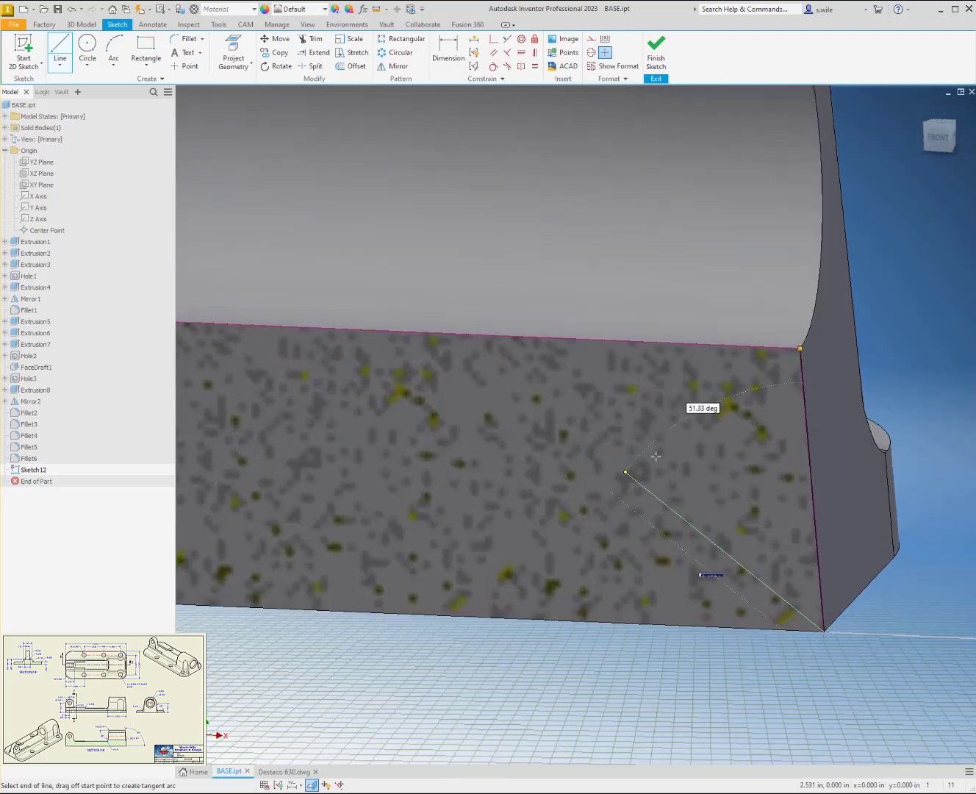
{"action": "key", "text": "Escape"}
{"action": "key", "text": "d"}
{"action": "left_click", "coordinate": [748, 347]}
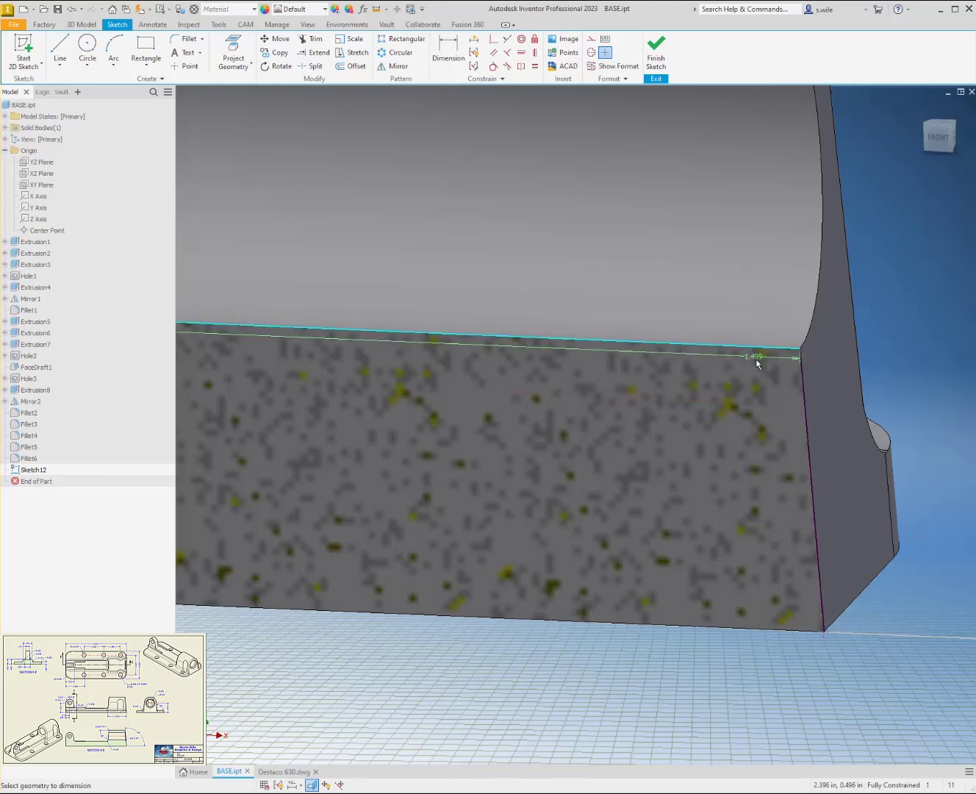
{"action": "key", "text": "Escape"}
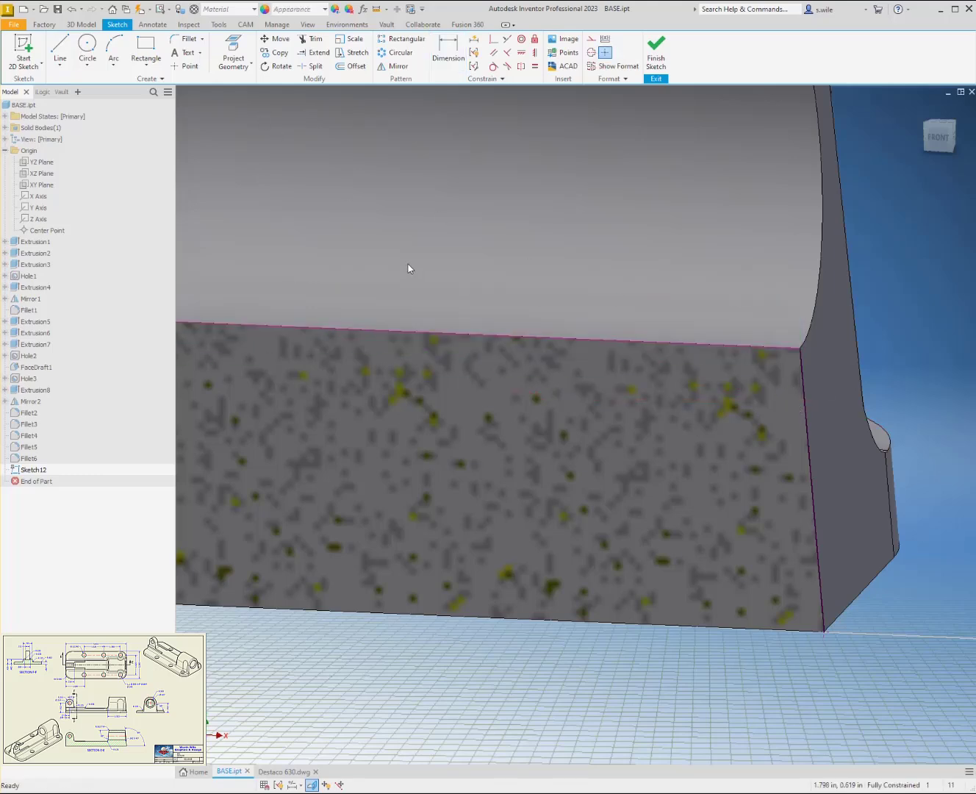
- Sketch a diagonal line across the corner between the projected bore edge and the sloped end line
{"action": "key", "text": "l"}
{"action": "left_click", "coordinate": [747, 346]}
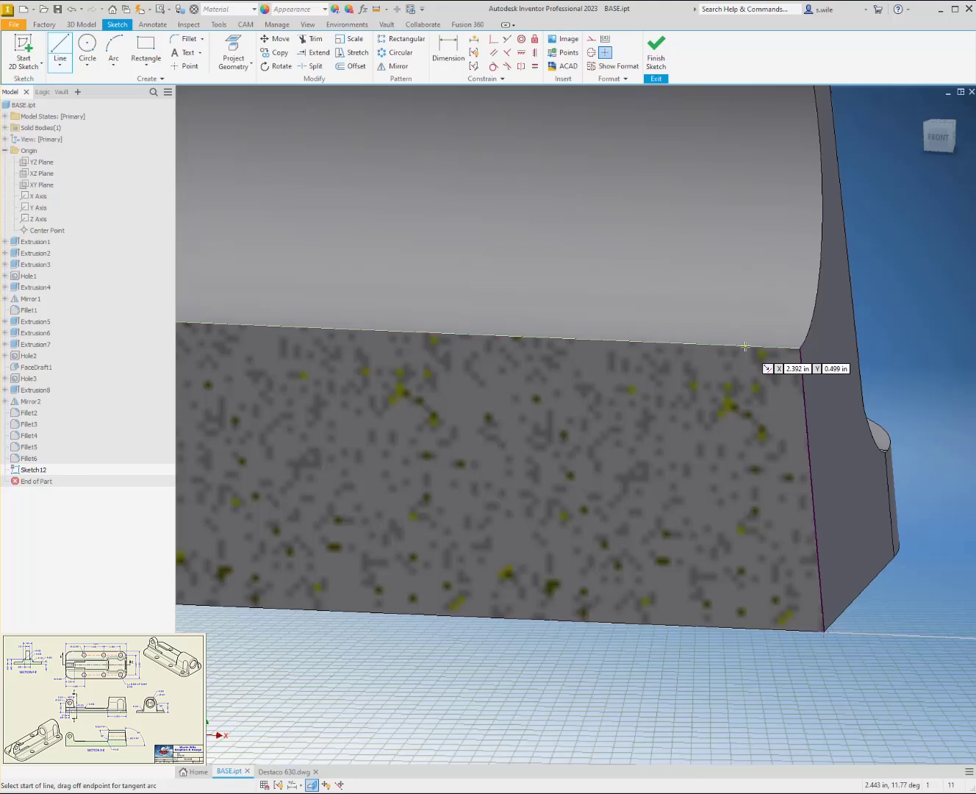
{"action": "double_click", "coordinate": [805, 417]}
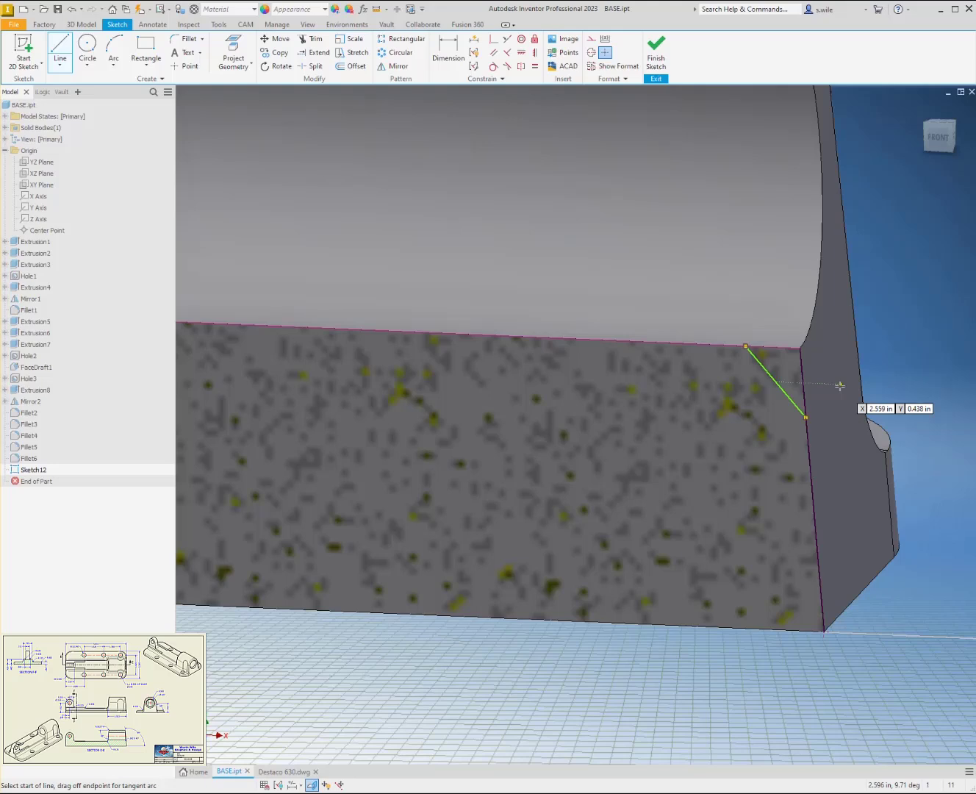
- Dimension the angle between the diagonal line and the sloped end line to 45 degrees
{"action": "key", "text": "d"}
{"action": "left_click", "coordinate": [781, 395]}
{"action": "left_click", "coordinate": [802, 384]}
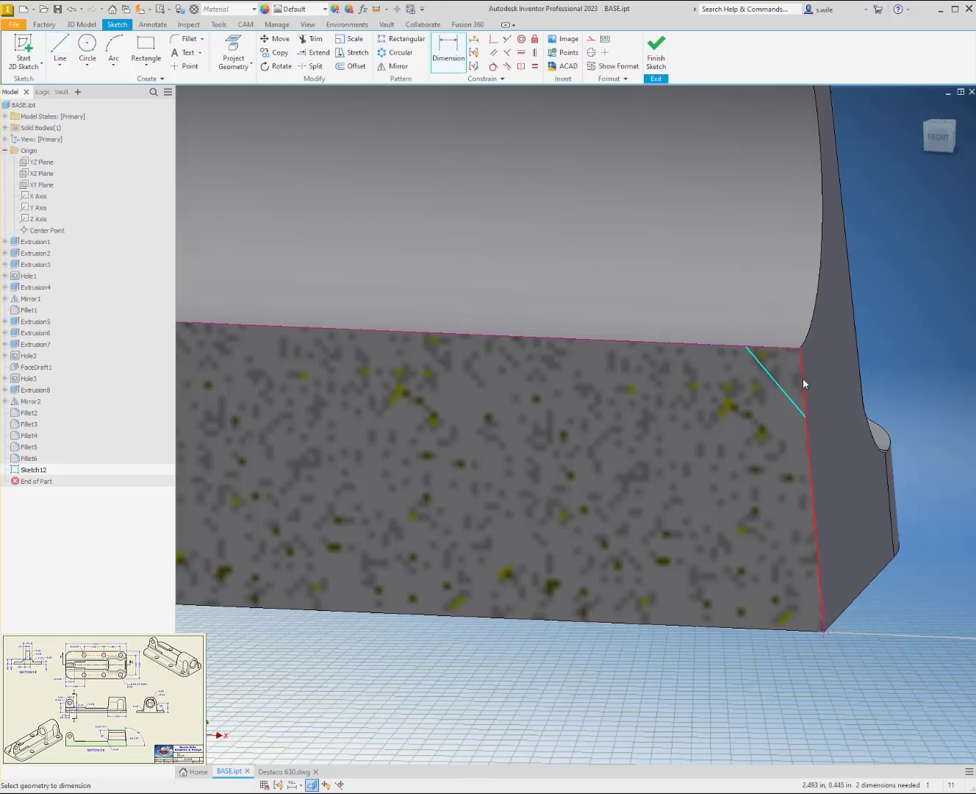
{"action": "left_click", "coordinate": [764, 318]}
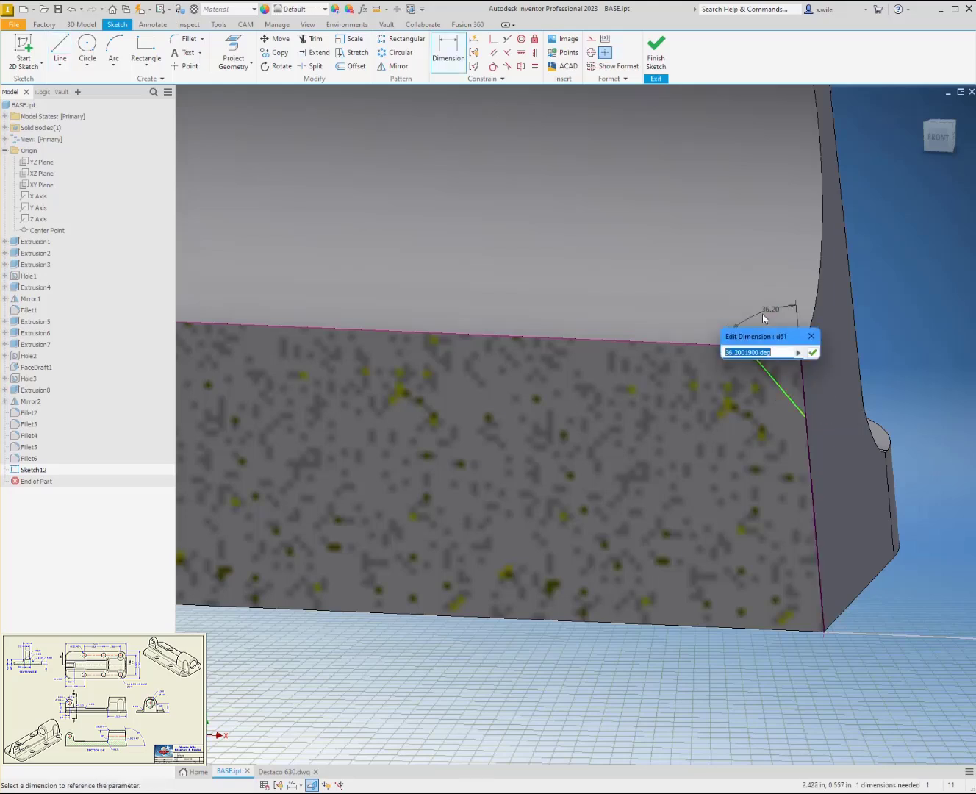
{"action": "type", "text": "95"}
{"action": "key", "text": "Return"}
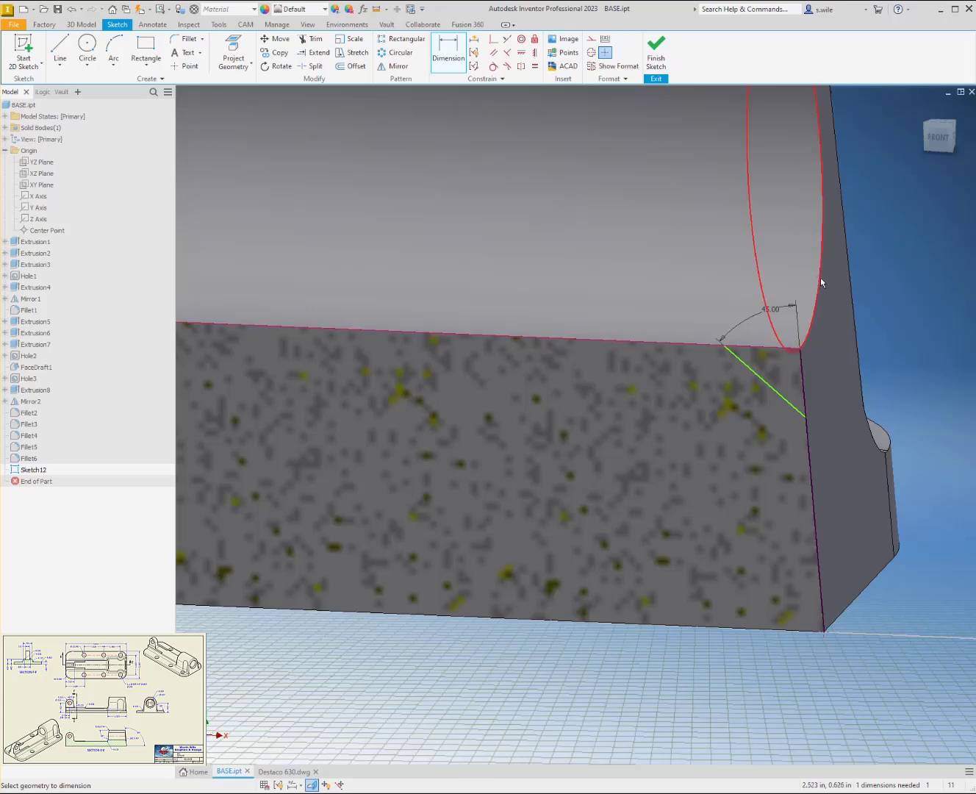
- Dimension the diagonal's inner endpoint 0.092 in from the sloped end line and finish the sketch
{"action": "left_click", "coordinate": [753, 371]}
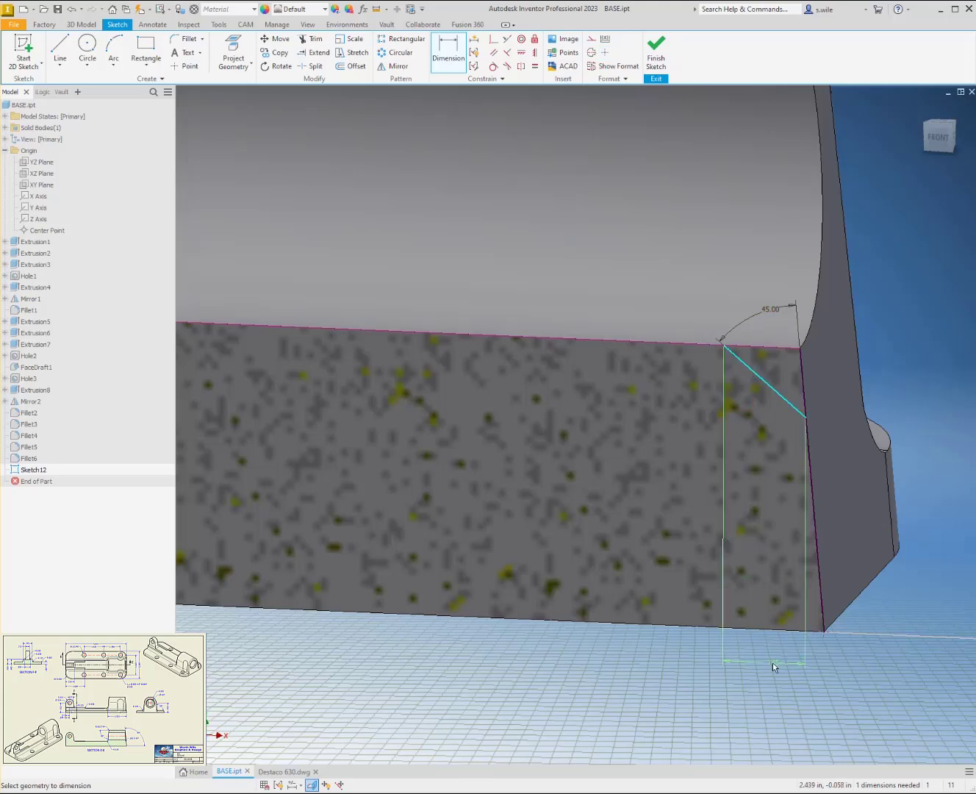
{"action": "key", "text": "Escape"}
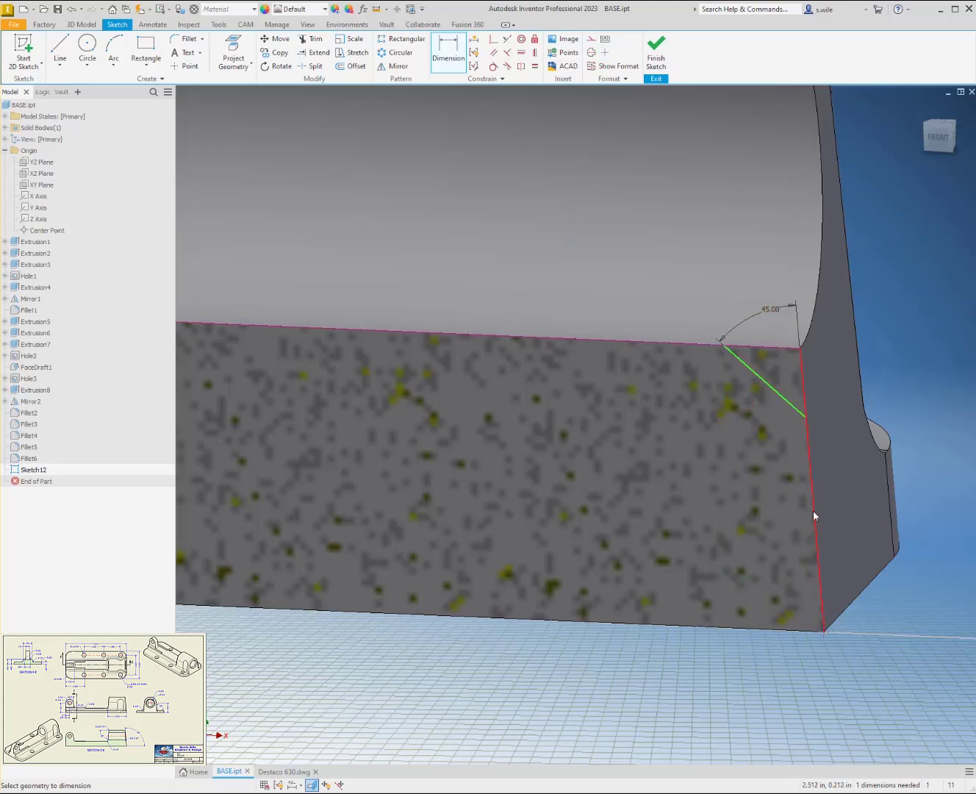
{"action": "left_click", "coordinate": [813, 513]}
{"action": "left_click", "coordinate": [723, 343]}
{"action": "left_click", "coordinate": [798, 666]}
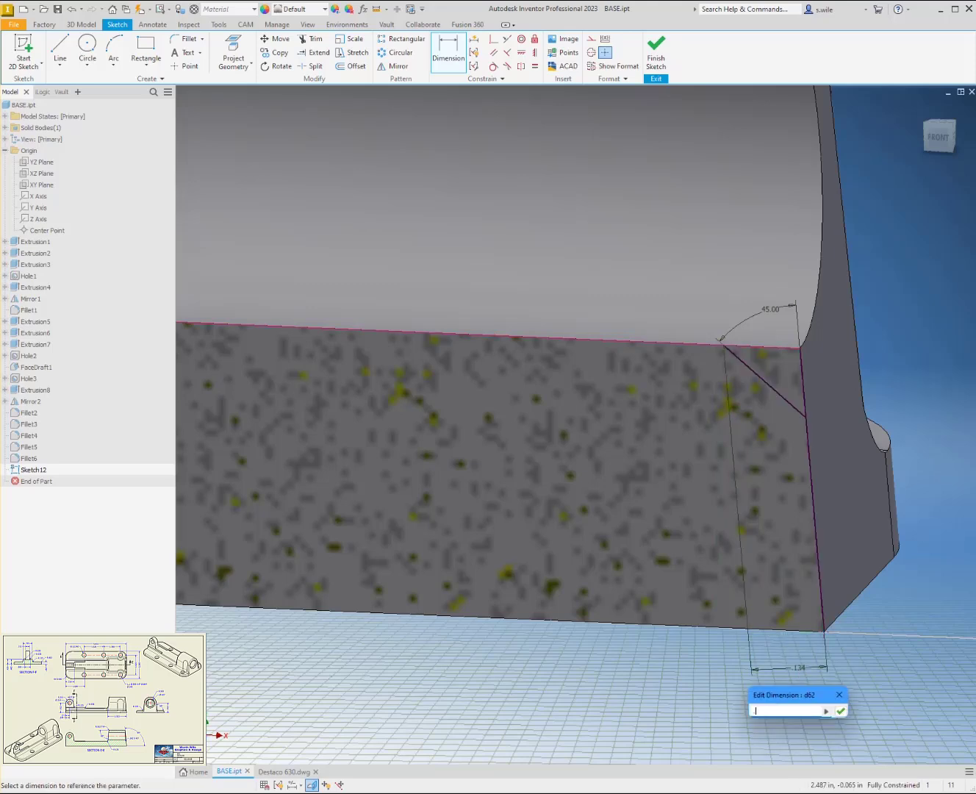
{"action": "key", "text": "Return"}
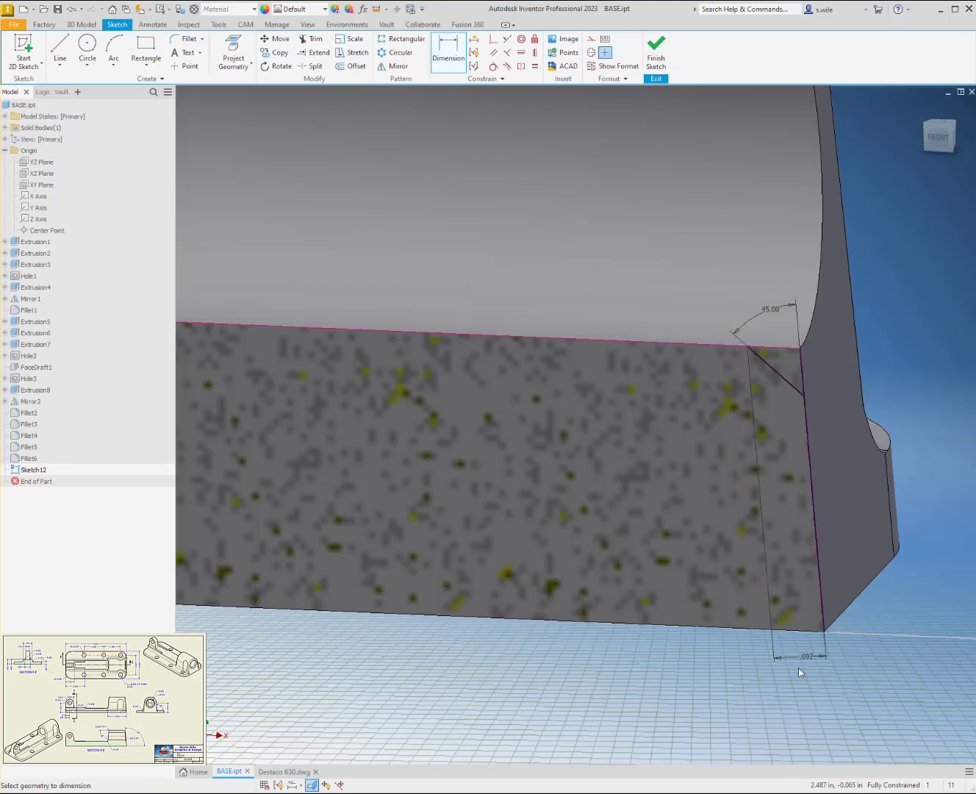
{"action": "scroll", "coordinate": [791, 244], "scroll_direction": "down", "scroll_amount": 4}
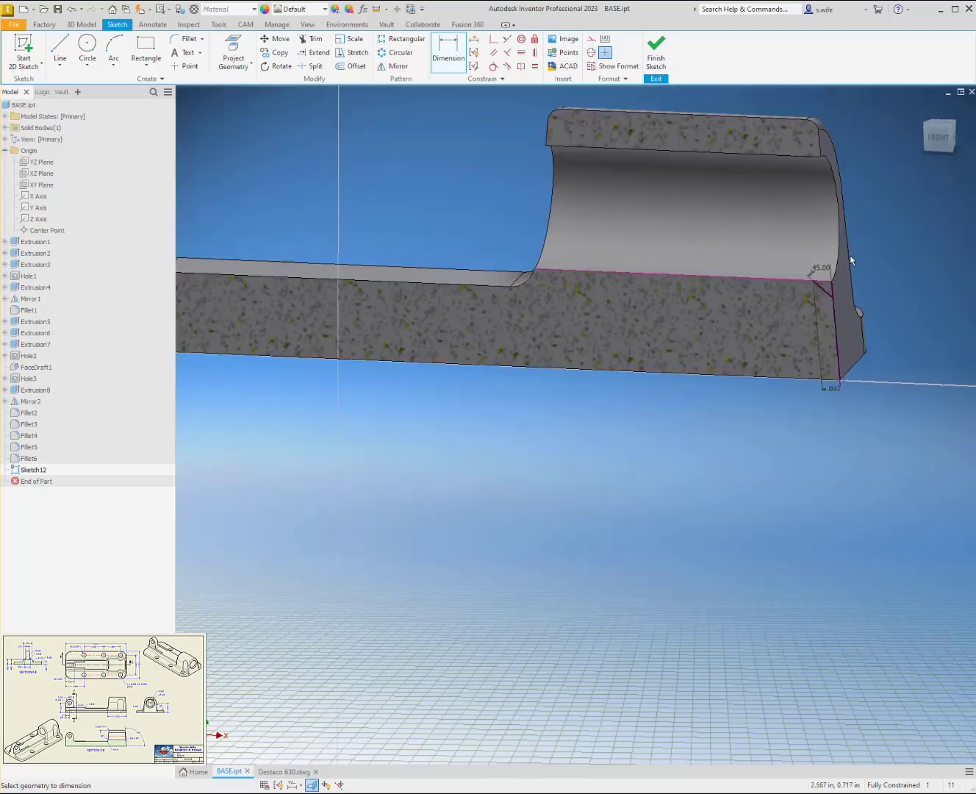
{"action": "left_click", "coordinate": [656, 52]}
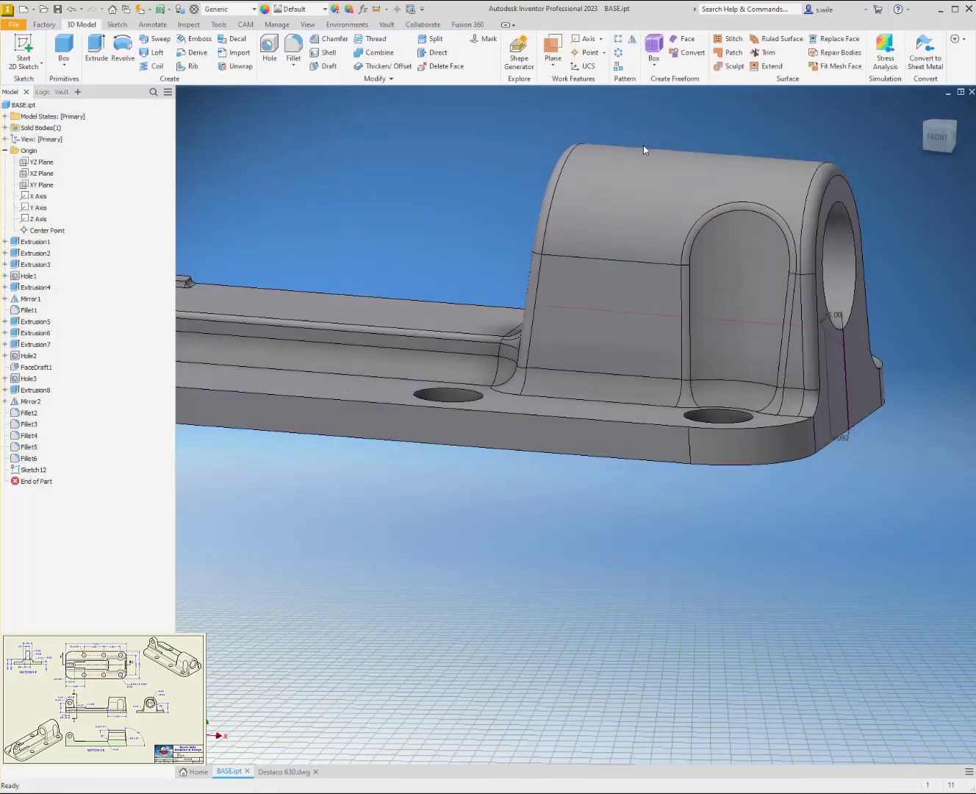
{"action": "scroll", "coordinate": [433, 124], "scroll_direction": "up", "scroll_amount": 3}
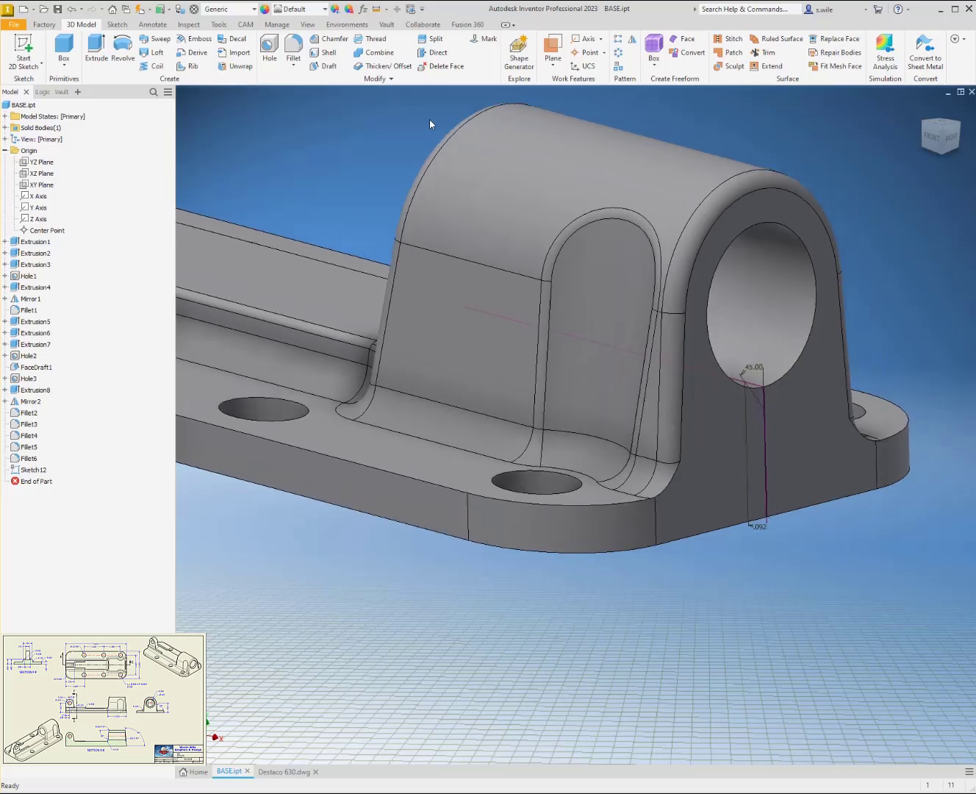
{"action": "left_click", "coordinate": [587, 39]}
{"action": "key", "text": "r"}
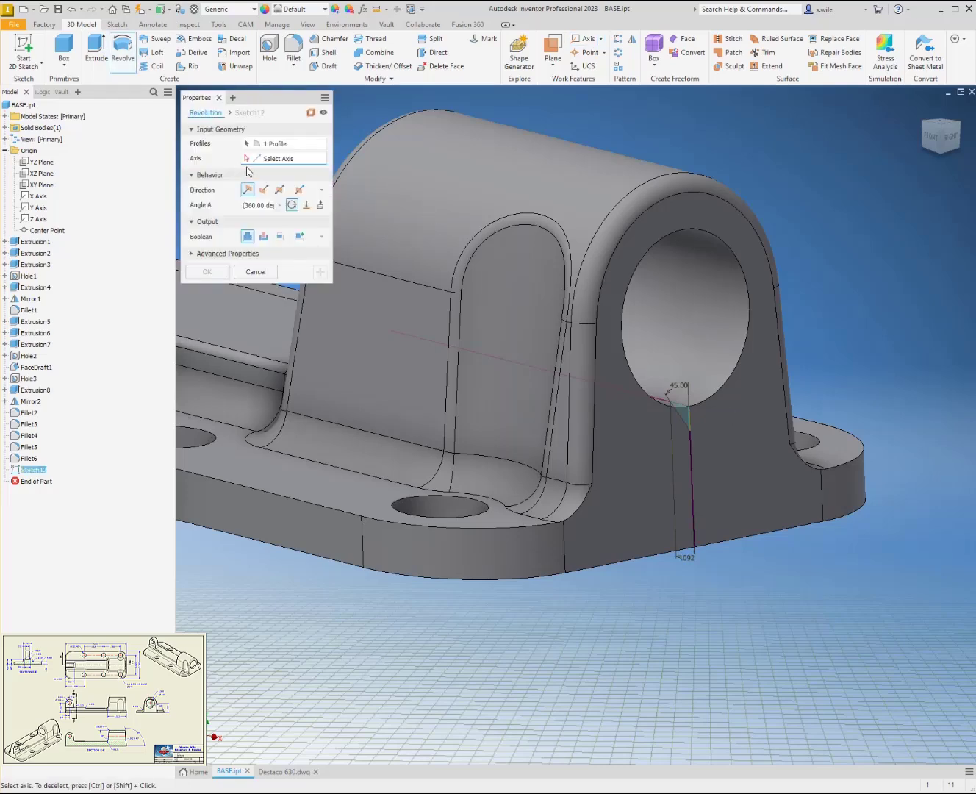
{"action": "key", "text": "Escape"}
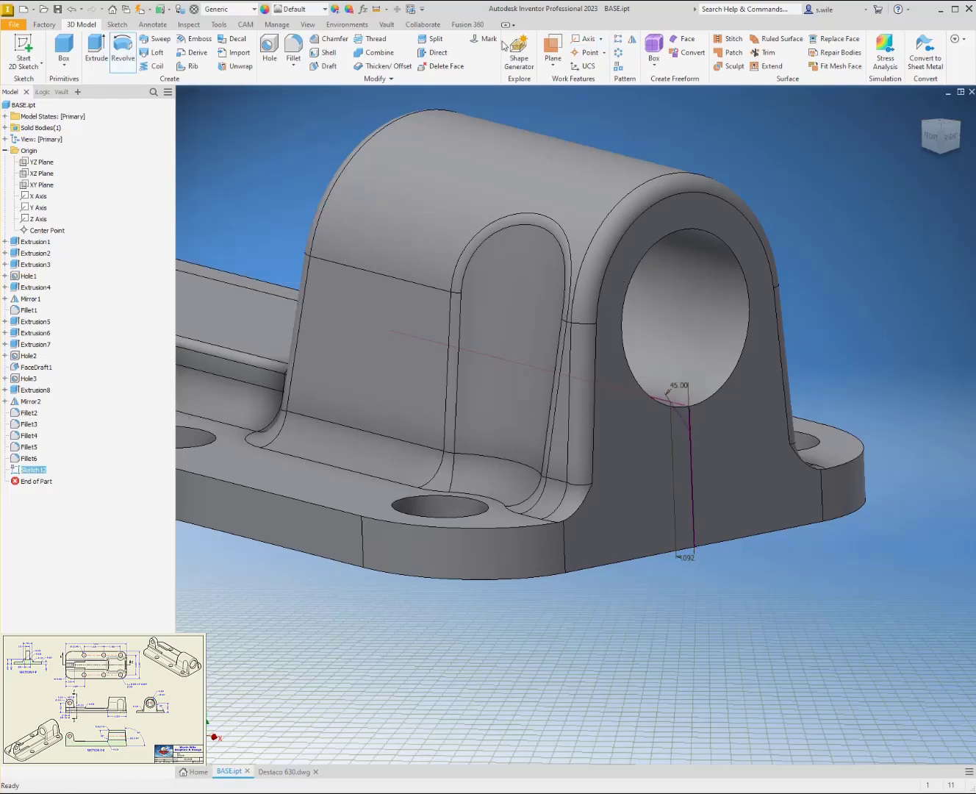
- Create a work axis through the centre of the large bore and reorder it ahead of the corner-profile sketch
{"action": "key", "text": "/"}
{"action": "left_click", "coordinate": [694, 270]}
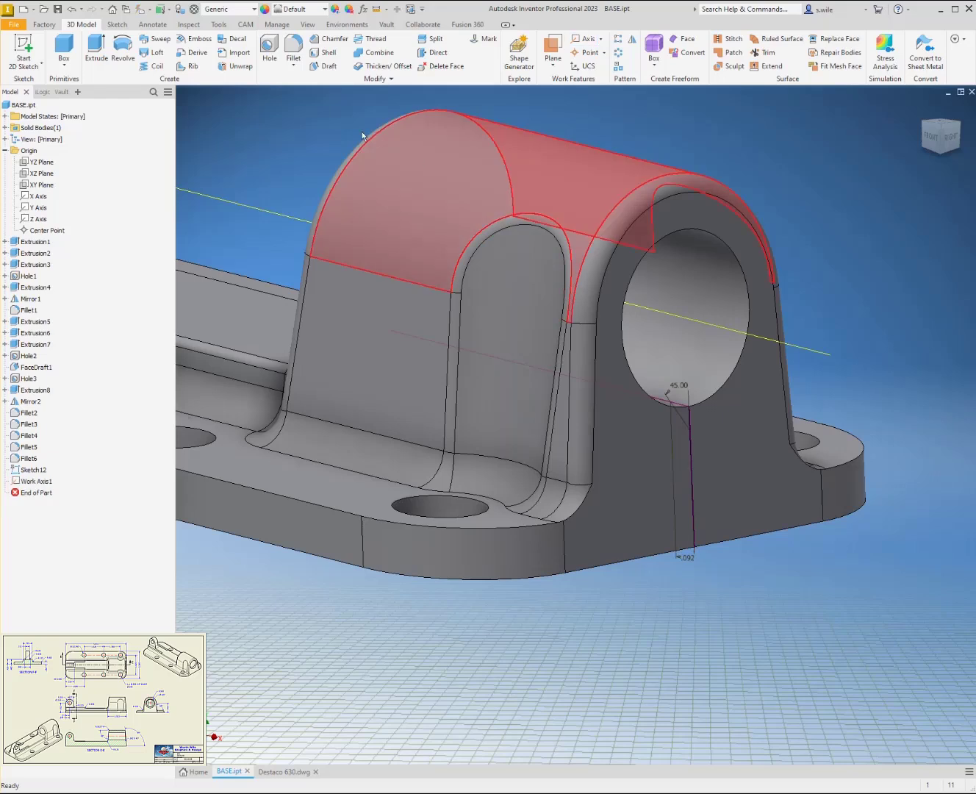
{"action": "left_click", "coordinate": [123, 50]}
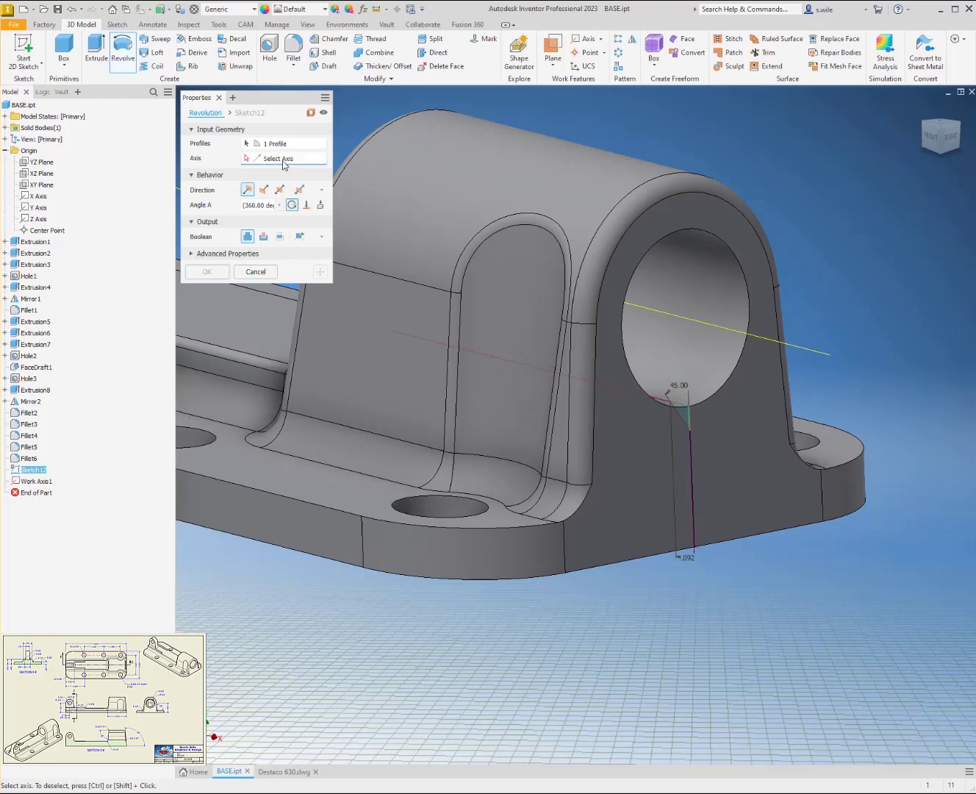
{"action": "key", "text": "Escape"}
{"action": "left_click_drag", "start_coordinate": [34, 480], "coordinate": [35, 463]}
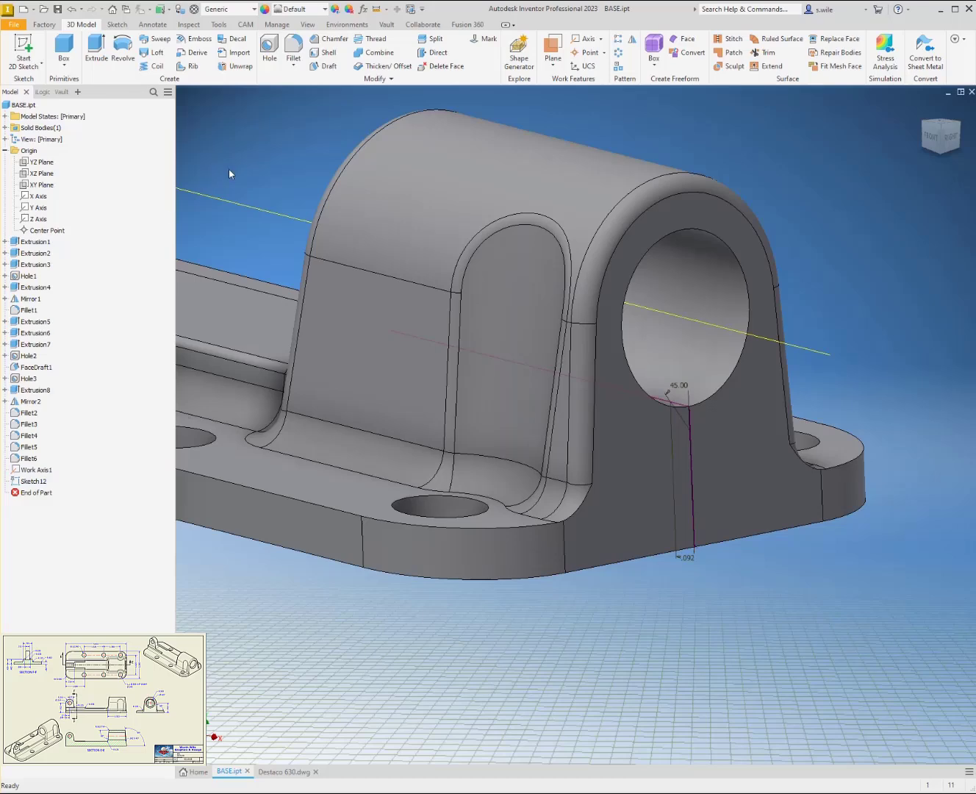
- Revolve the triangular profile 360 degrees about the bore's work axis in the flipped direction as a cut
{"action": "left_click", "coordinate": [122, 48]}
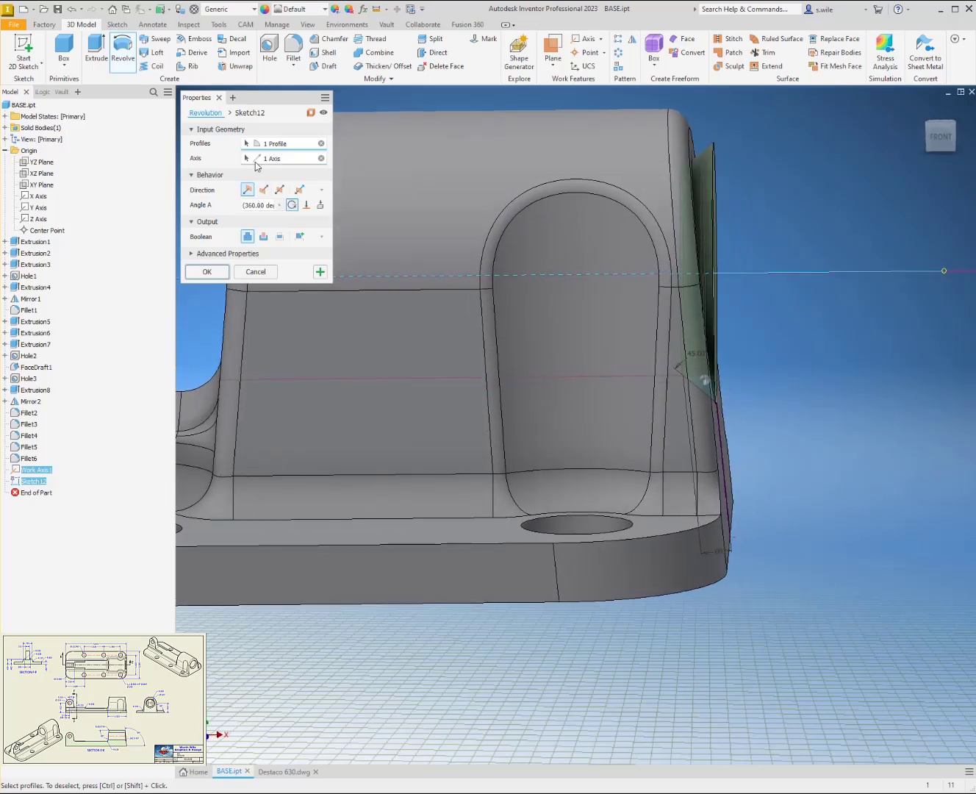
{"action": "left_click", "coordinate": [266, 191]}
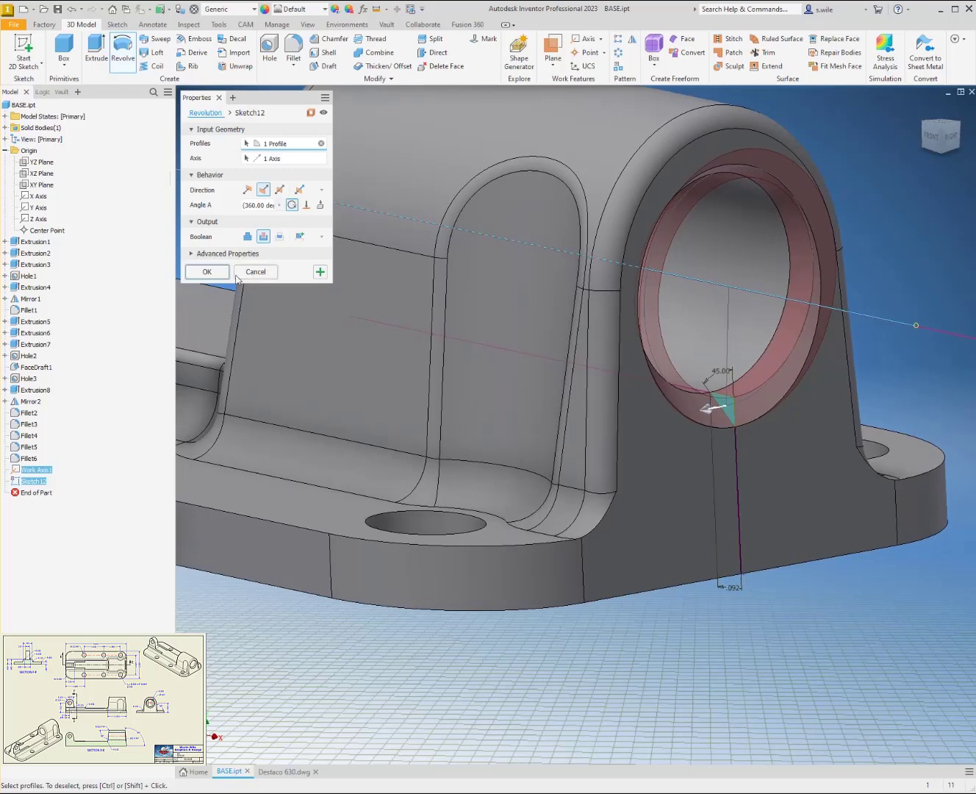
{"action": "left_click", "coordinate": [207, 272]}
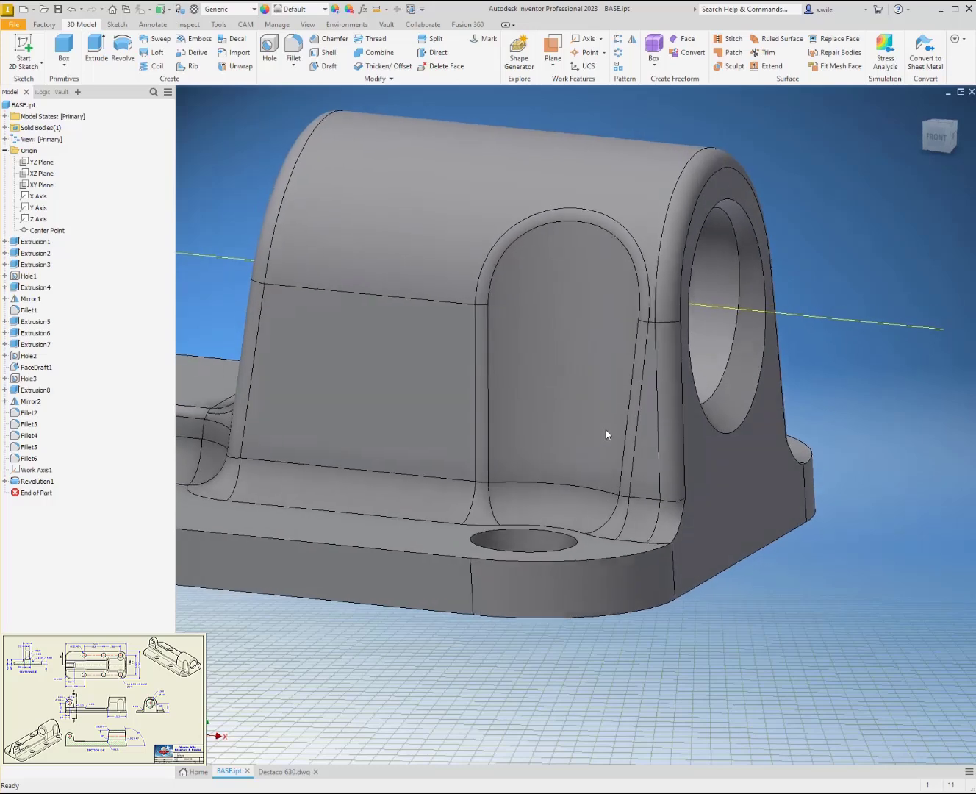
- Hide the bore's work axis and save the part
{"action": "left_click", "coordinate": [33, 470]}
{"action": "right_click", "coordinate": [37, 471]}
{"action": "left_click", "coordinate": [61, 552]}
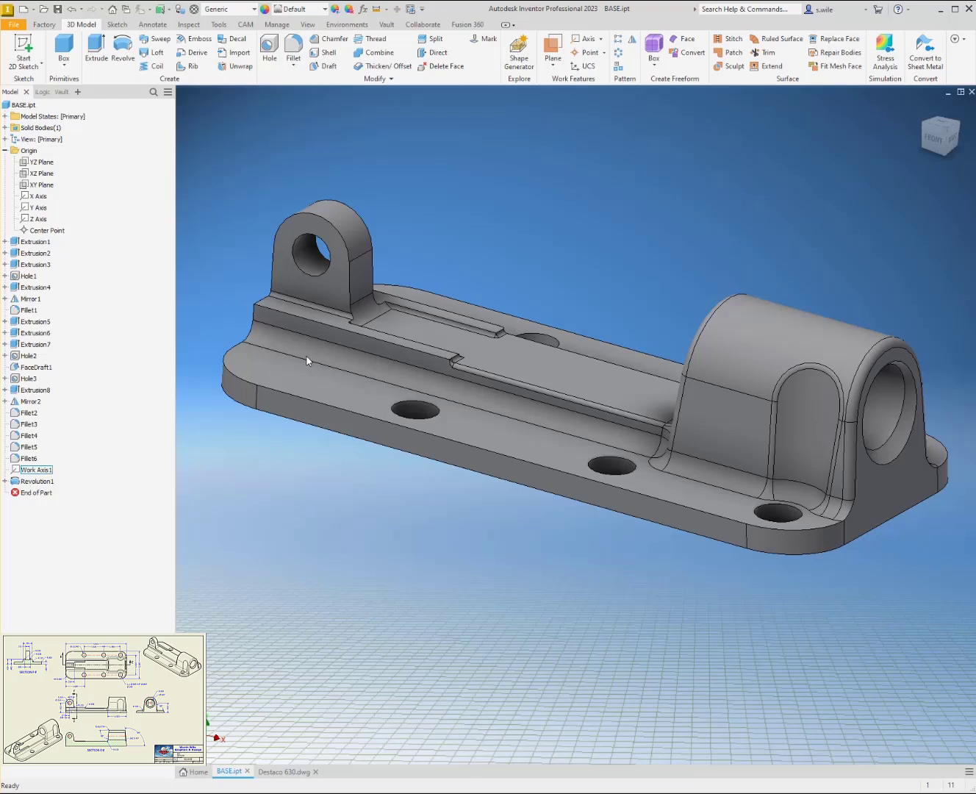
{"action": "left_click", "coordinate": [57, 10]}
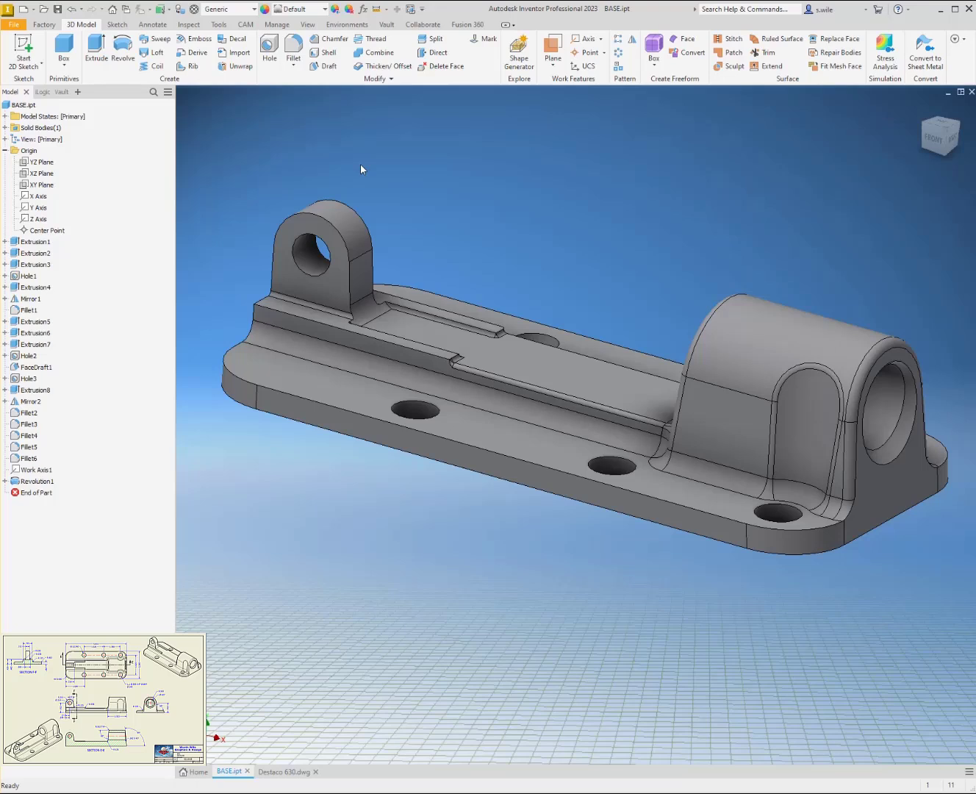